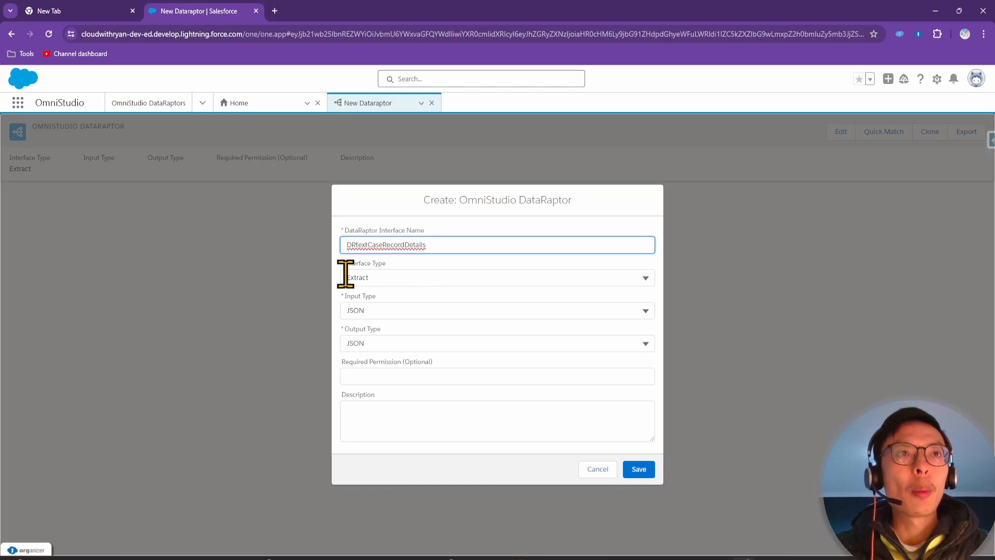
Make DRtextCaseRecordDetails a Turbo Extract with description 'Fetch case records' and save it
{"action": "left_click", "coordinate": [390, 277]}
{"action": "left_click", "coordinate": [404, 319]}
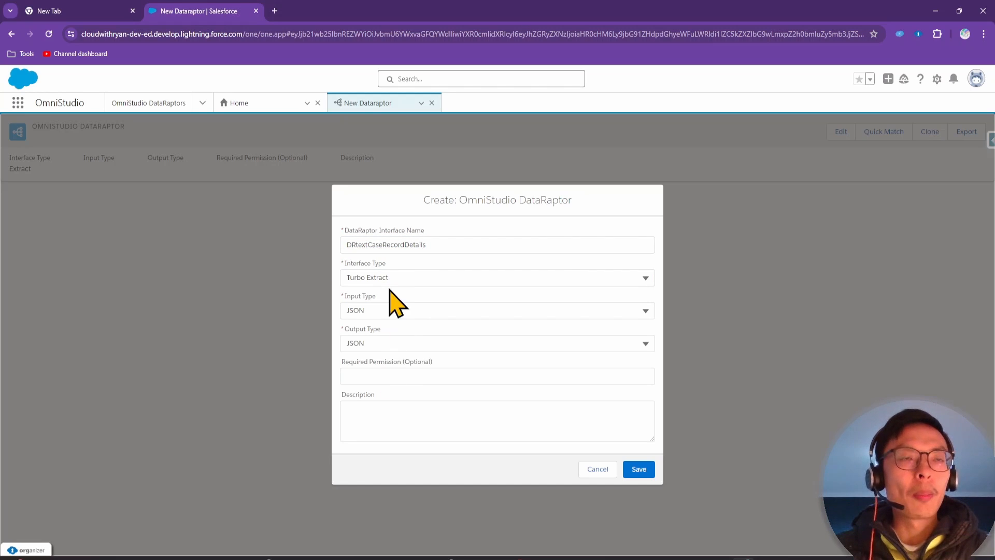
{"action": "left_click", "coordinate": [384, 417]}
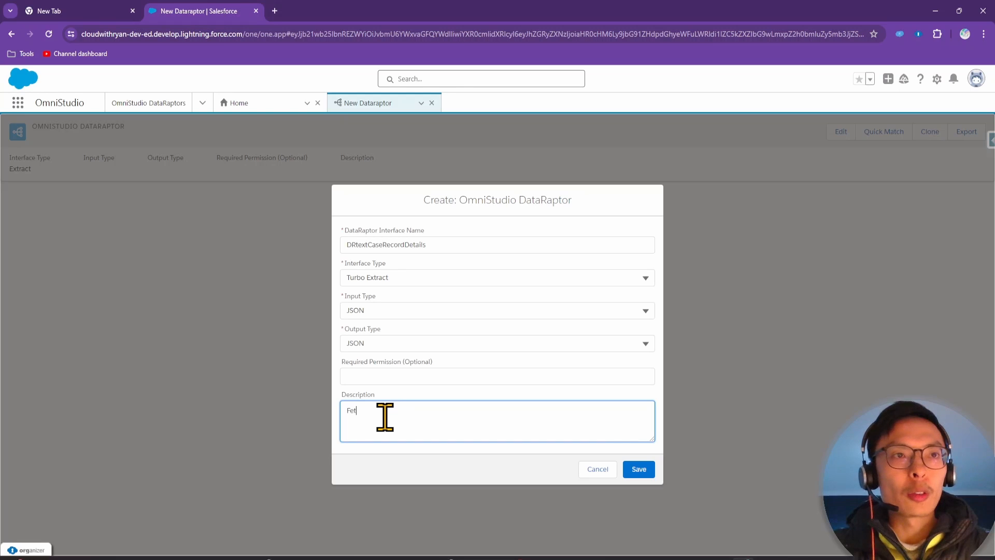
{"action": "type", "text": "Fetch ca"}
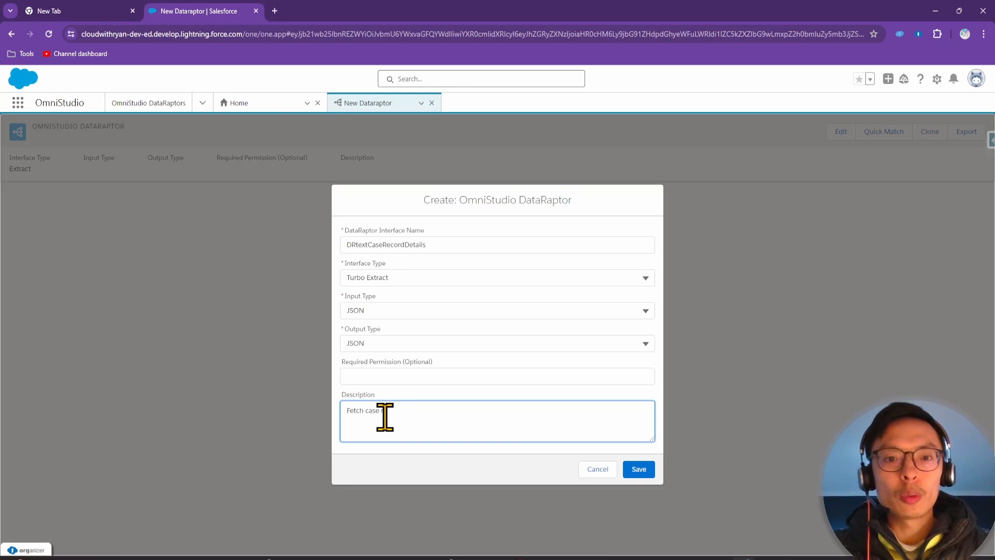
{"action": "type", "text": "se records"}
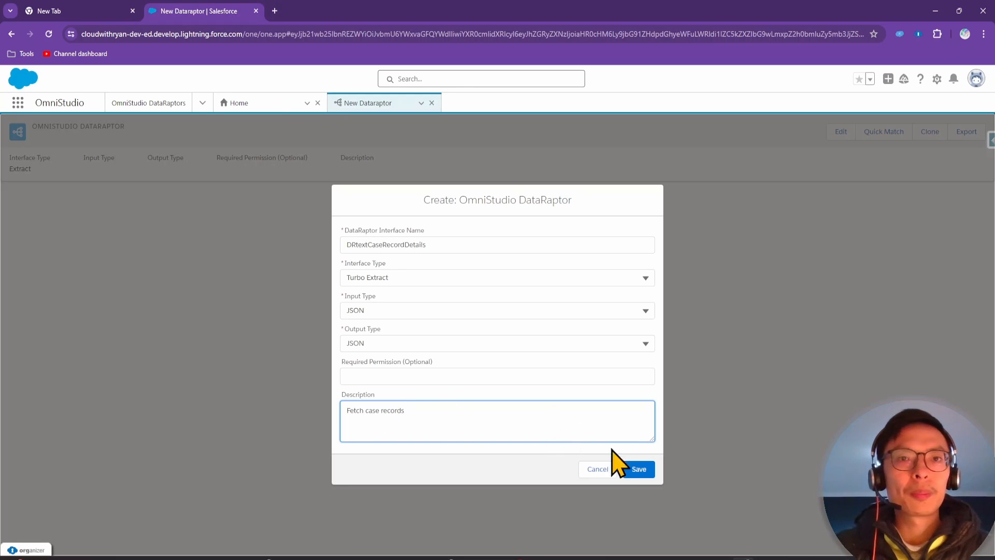
{"action": "left_click", "coordinate": [638, 469]}
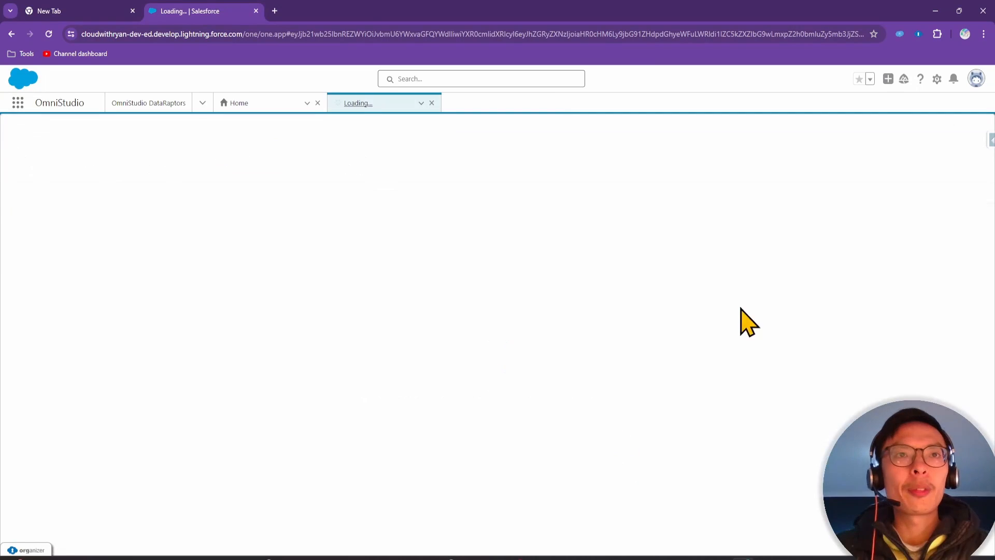
Choose Case as the extract's source object, briefly checking the exercise slide
{"action": "left_click", "coordinate": [138, 218]}
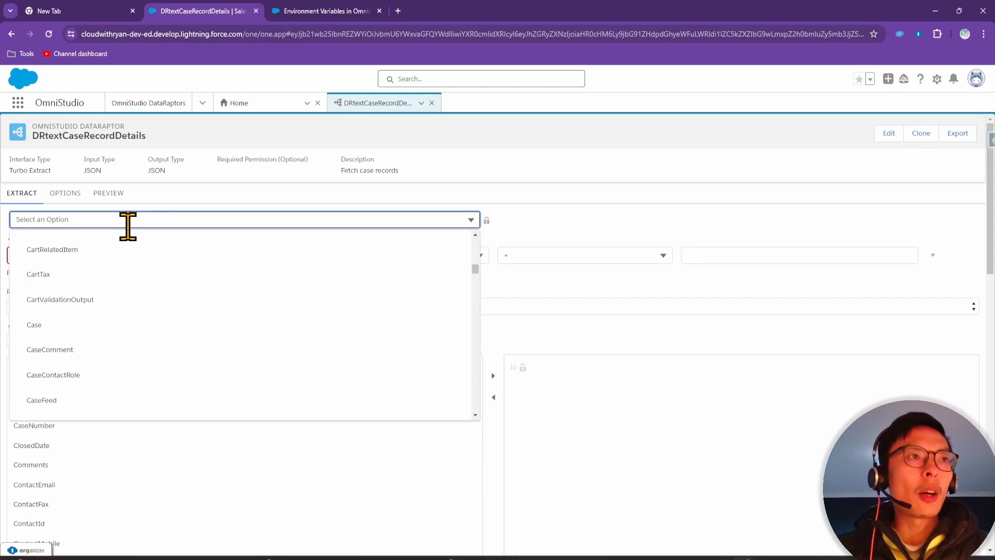
{"action": "left_click", "coordinate": [74, 325]}
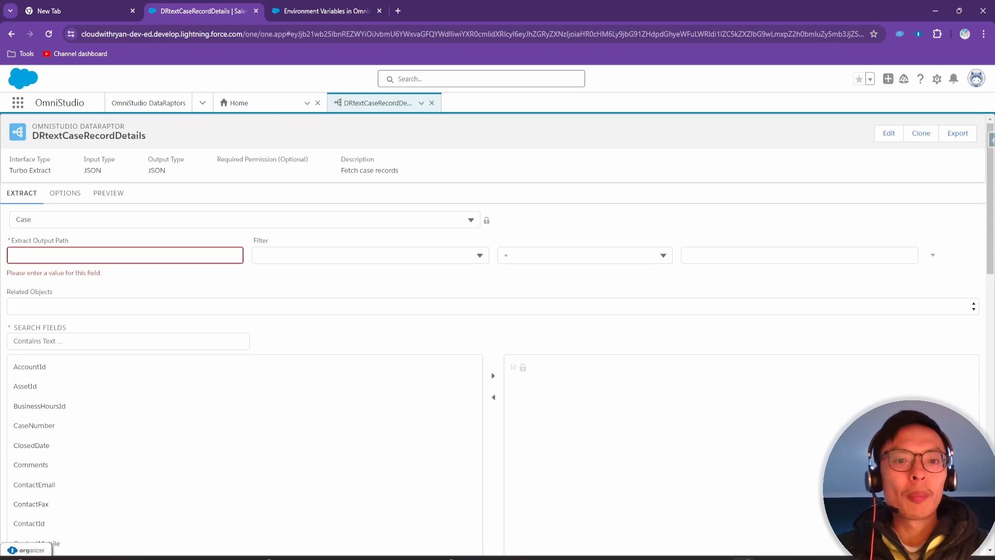
{"action": "left_click_drag", "start_coordinate": [596, 559], "coordinate": [635, 101]}
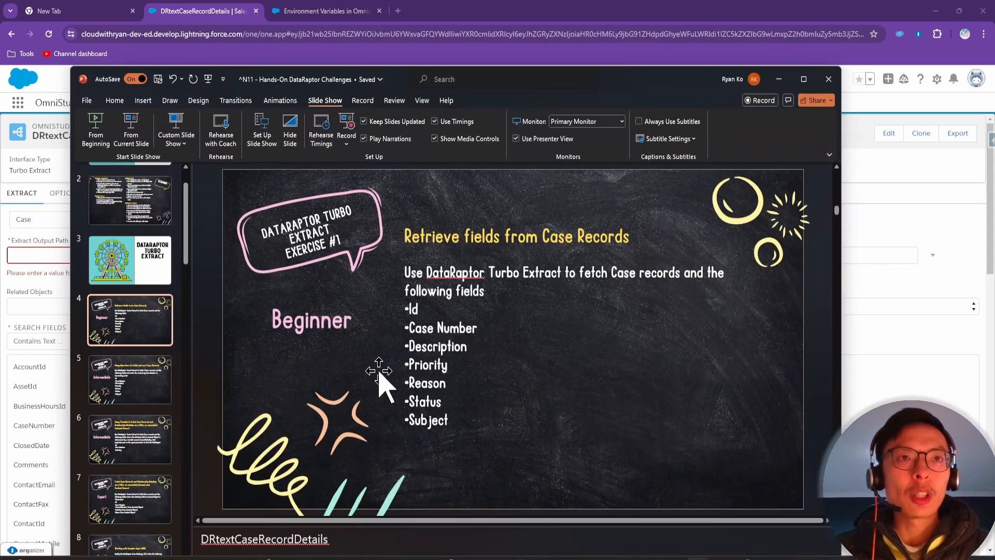
{"action": "left_click_drag", "start_coordinate": [640, 75], "coordinate": [630, 559]}
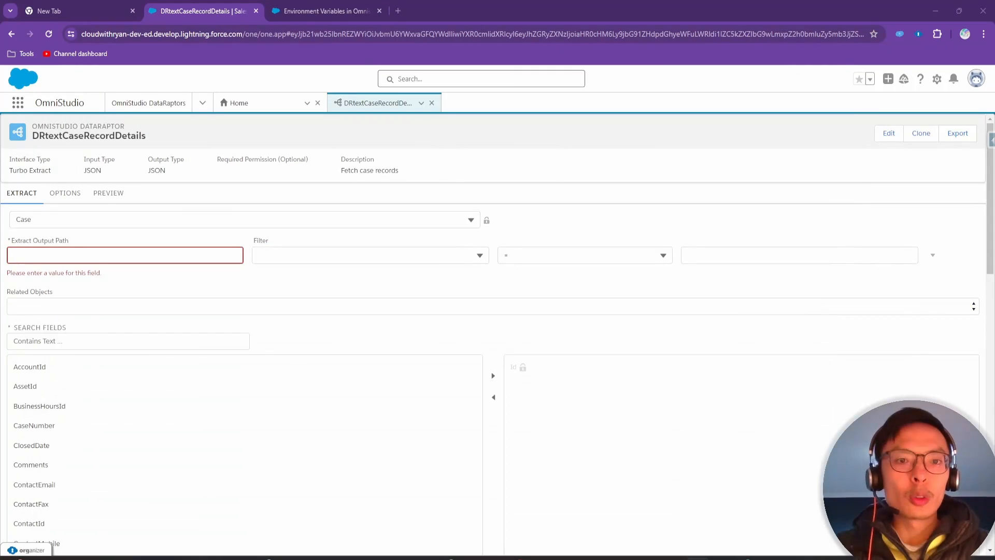
{"action": "left_click", "coordinate": [326, 13]}
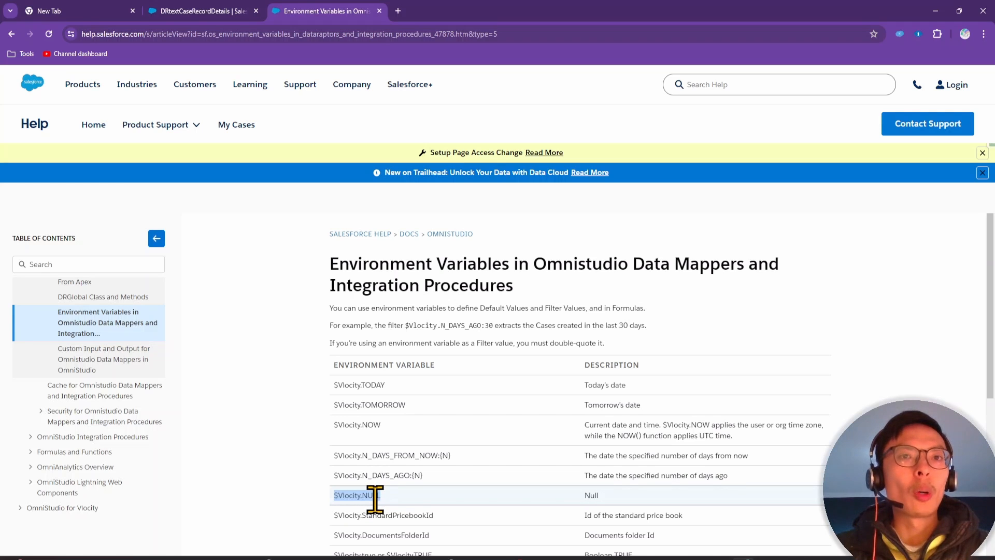
{"action": "left_click", "coordinate": [219, 11]}
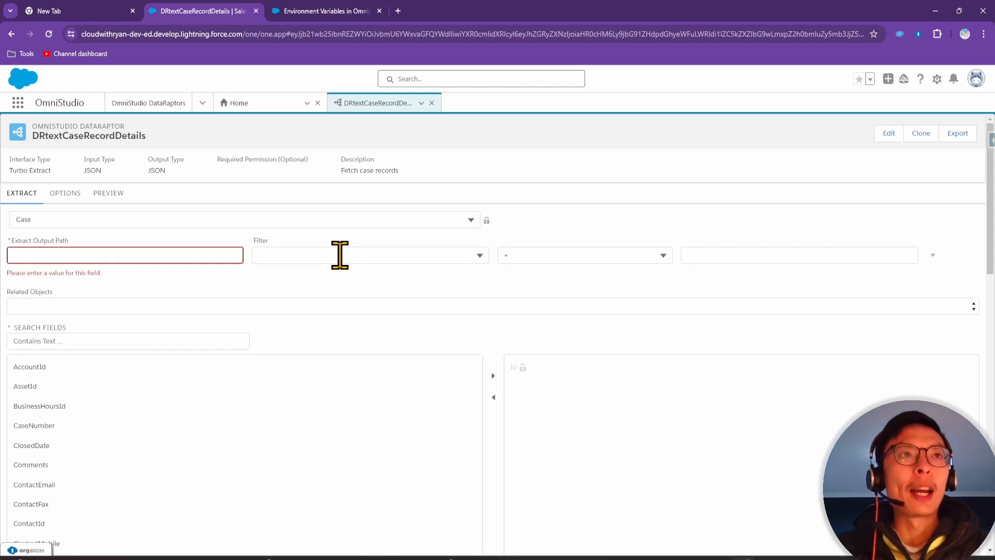
Set the extract filter to the Id field with the not-equal <> operator
{"action": "left_click", "coordinate": [170, 260]}
{"action": "left_click", "coordinate": [388, 254]}
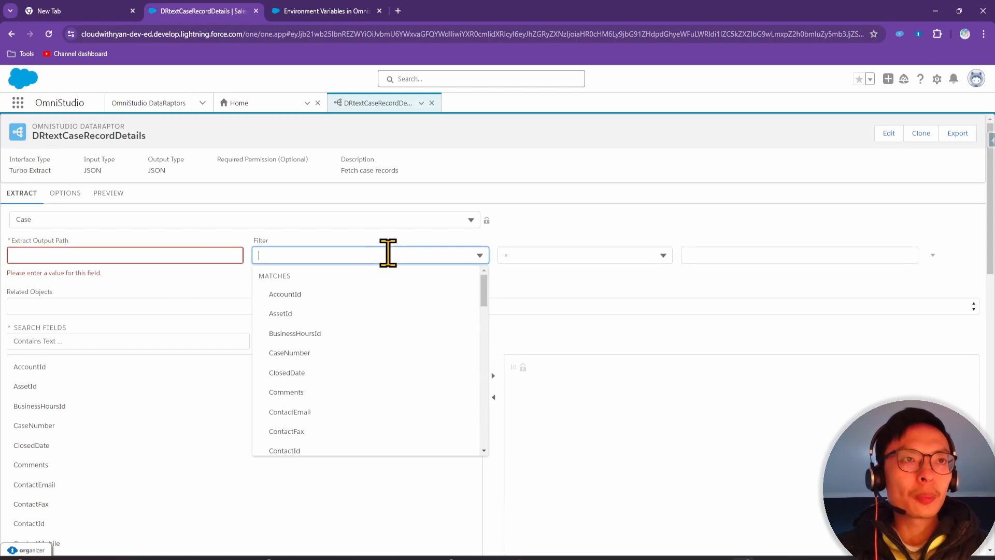
{"action": "type", "text": "id"}
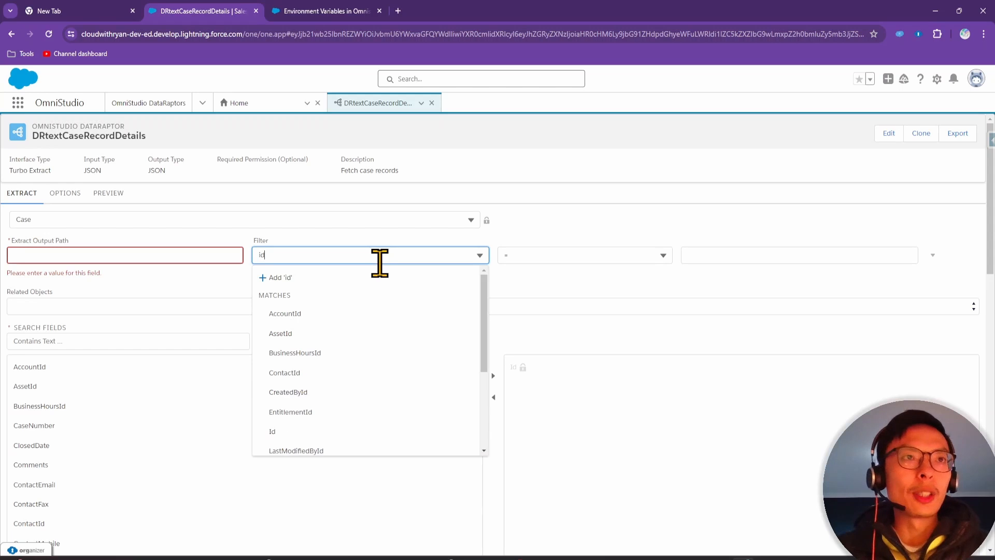
{"action": "left_click", "coordinate": [307, 432]}
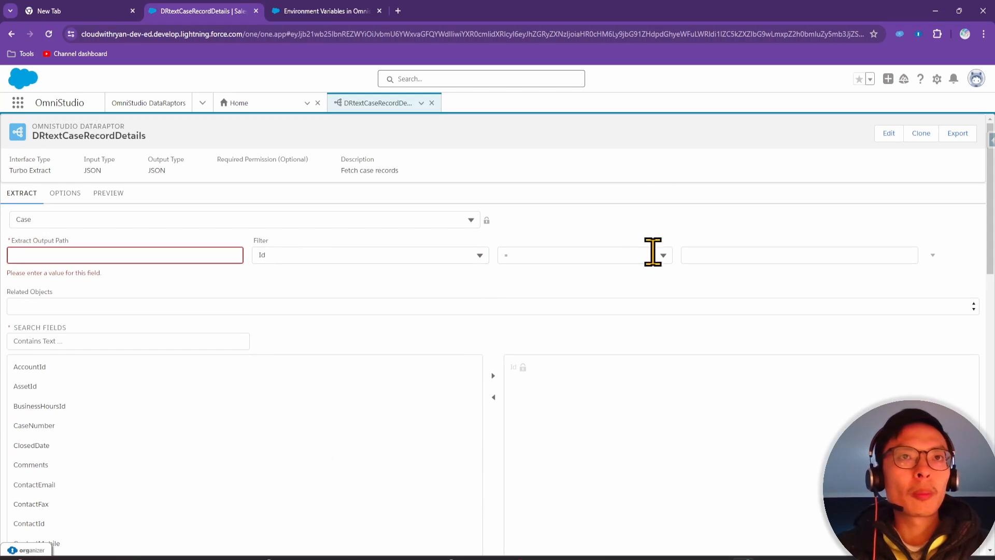
{"action": "left_click", "coordinate": [635, 257]}
{"action": "left_click", "coordinate": [584, 313]}
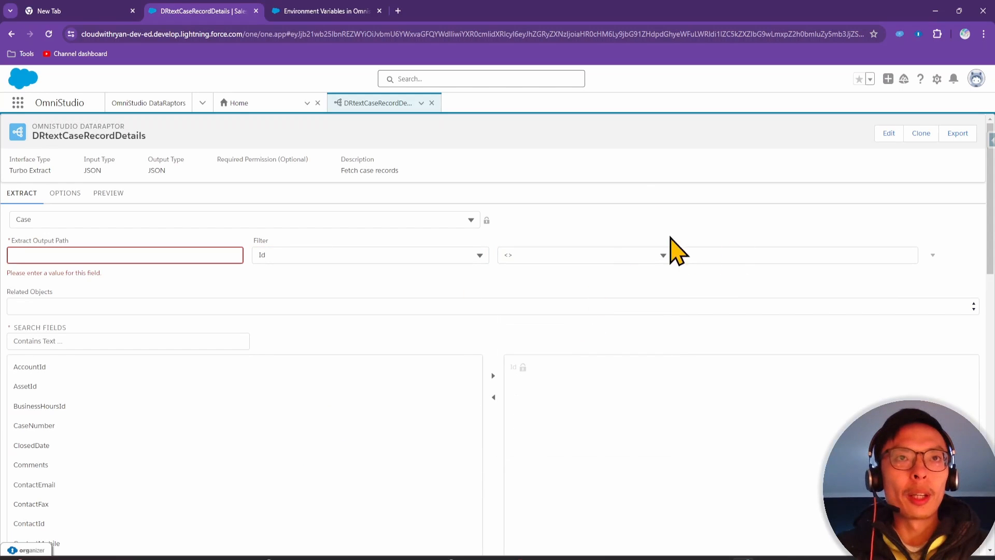
Paste $Vlocity.NULL, copied from the help article, as the filter value
{"action": "left_click", "coordinate": [731, 254]}
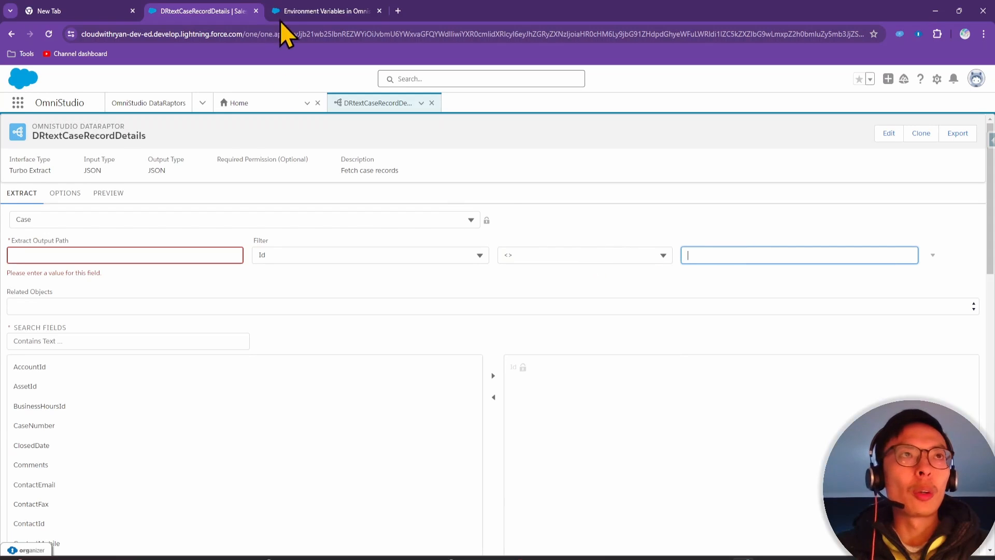
{"action": "left_click", "coordinate": [321, 11]}
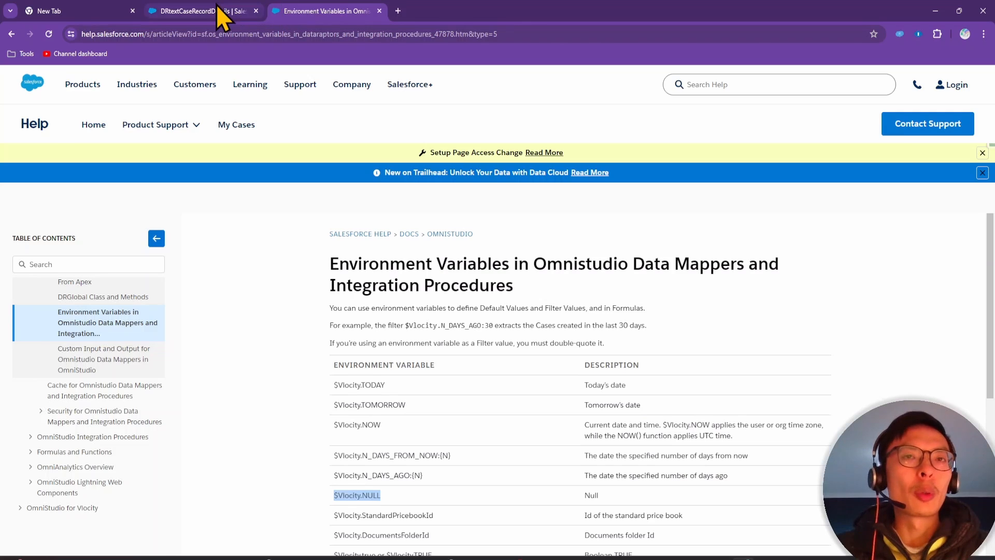
{"action": "left_click", "coordinate": [229, 10]}
{"action": "type", "text": "$Vlocity.NULL"}
{"action": "left_click", "coordinate": [716, 213]}
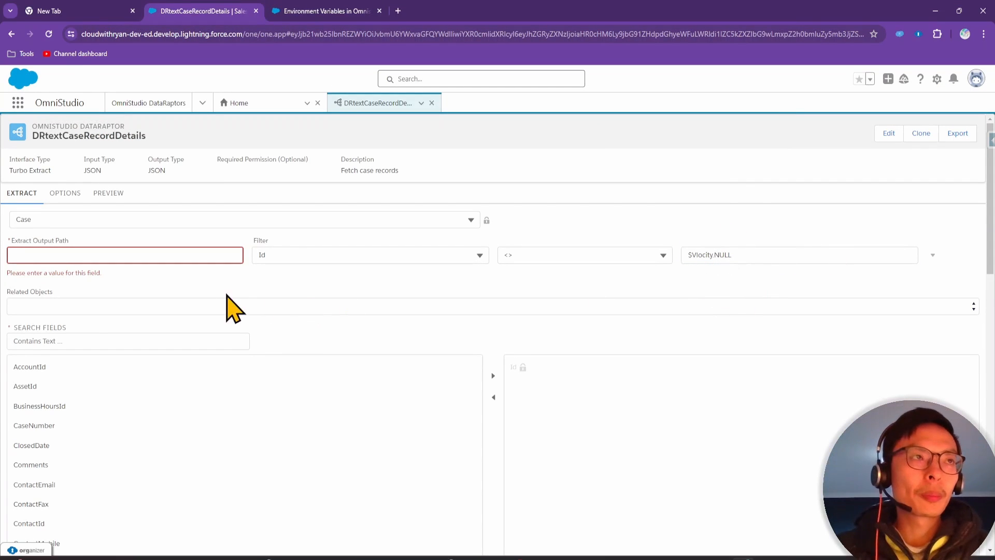
{"action": "left_click", "coordinate": [216, 254]}
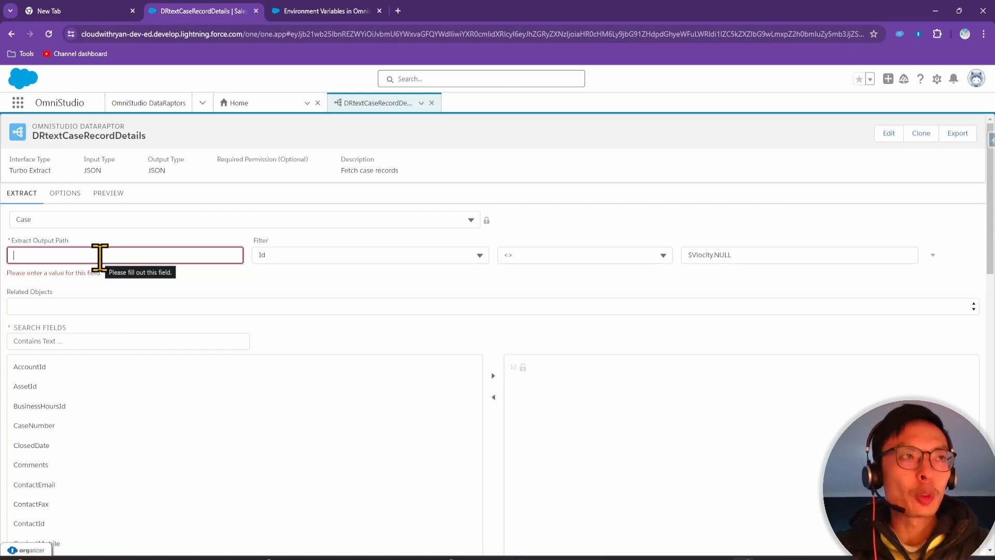
Enter 'cases' as the Extract Output Path
{"action": "type", "text": "cases"}
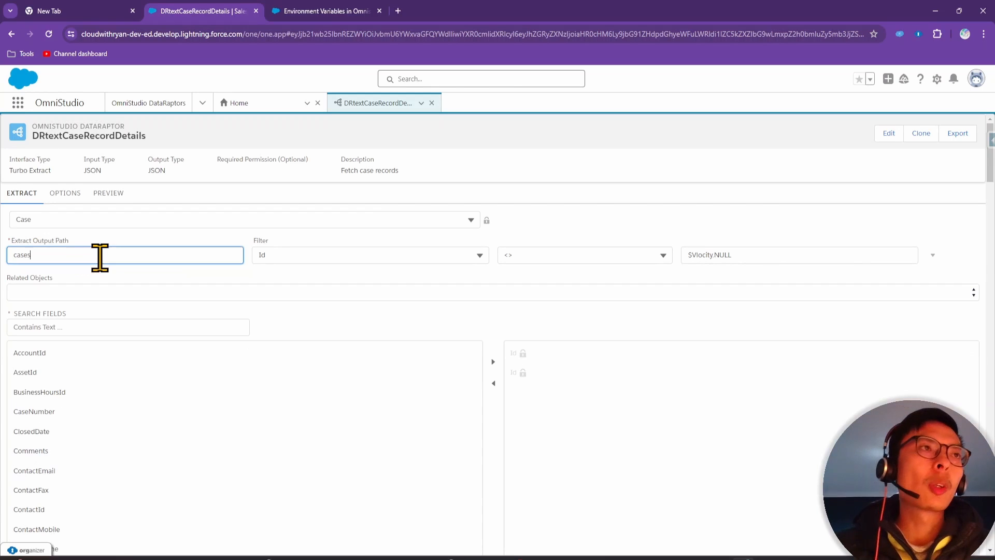
{"action": "left_click", "coordinate": [99, 239]}
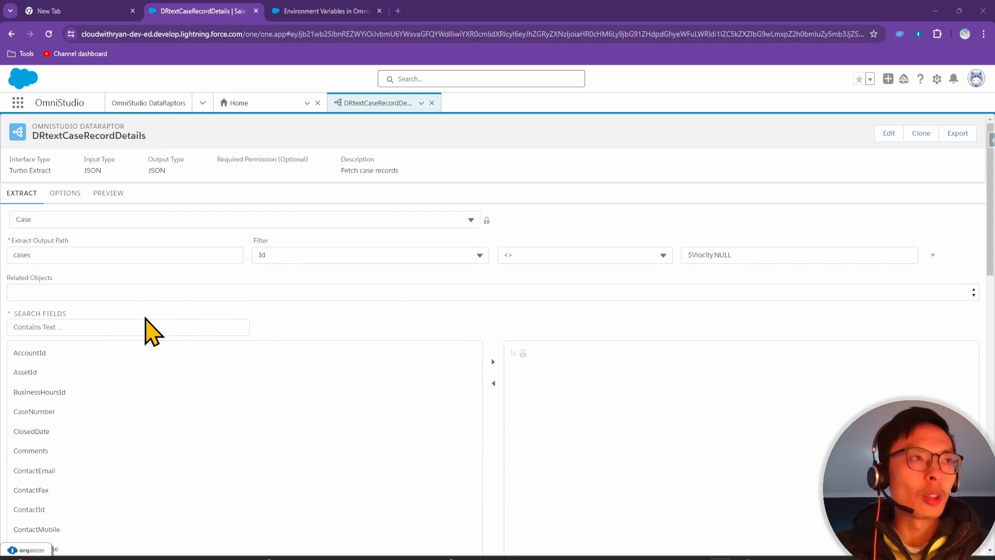
Search for and add CaseNumber and Description to the extracted Case fields
{"action": "left_click", "coordinate": [144, 325]}
{"action": "type", "text": "case"}
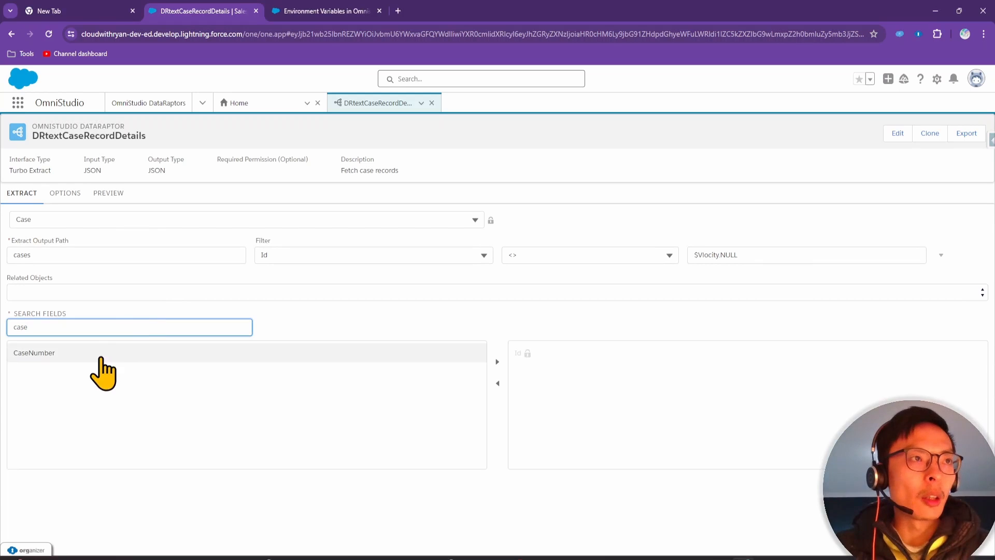
{"action": "left_click", "coordinate": [98, 354]}
{"action": "left_click", "coordinate": [497, 363]}
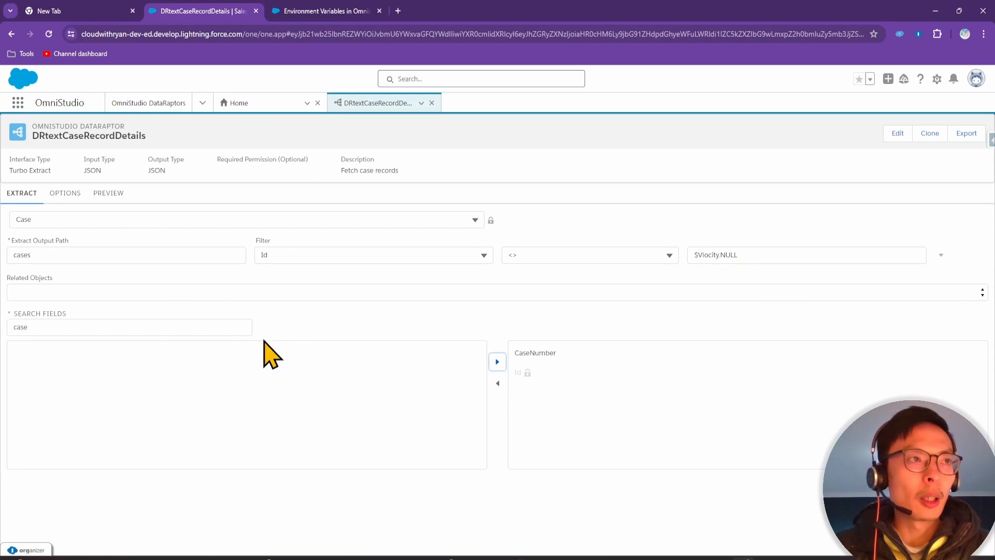
{"action": "left_click", "coordinate": [155, 330]}
{"action": "left_click_drag", "start_coordinate": [155, 330], "coordinate": [3, 326]}
{"action": "type", "text": "des"}
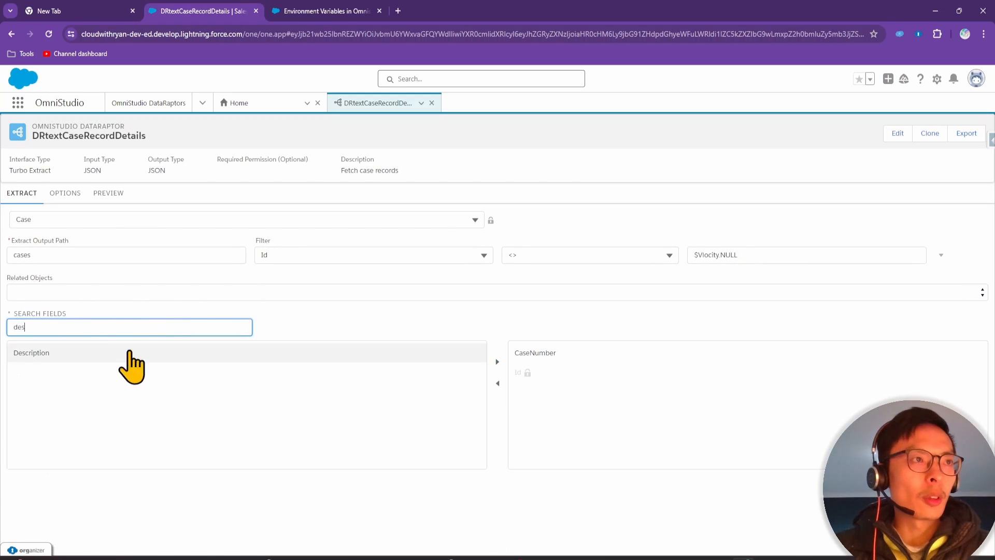
{"action": "left_click", "coordinate": [124, 353]}
{"action": "left_click", "coordinate": [499, 363]}
Search for and add Priority and Reason to the extracted fields
{"action": "left_click_drag", "start_coordinate": [104, 328], "coordinate": [3, 327]}
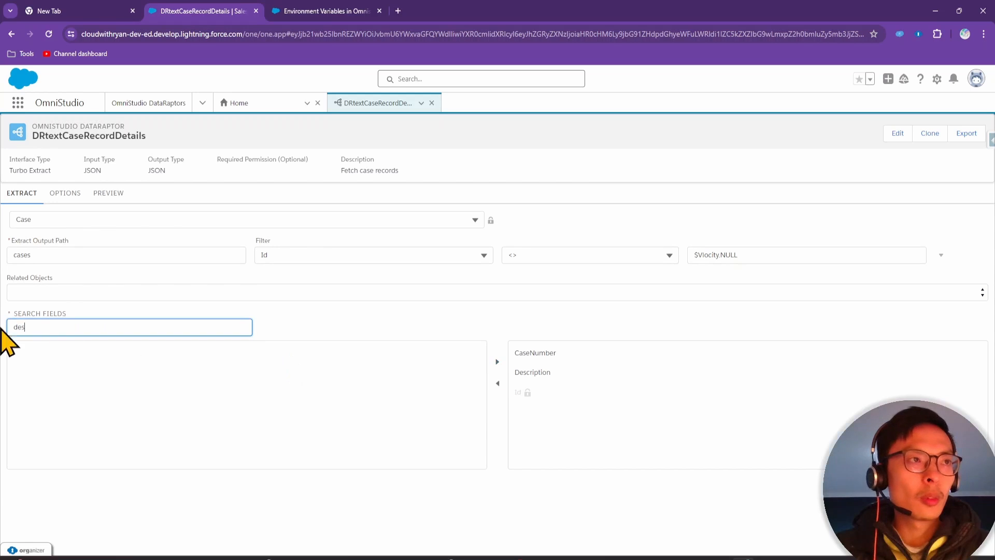
{"action": "type", "text": "prio"}
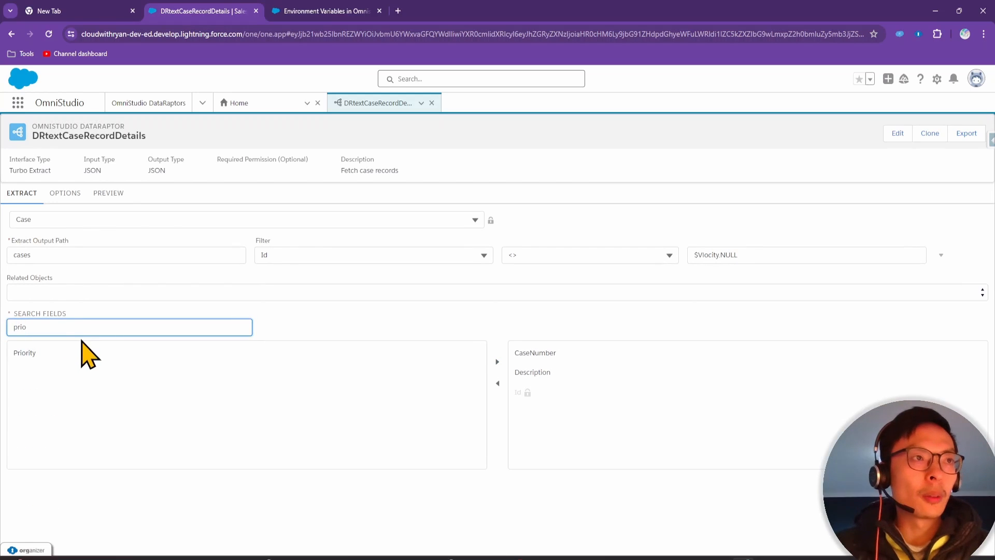
{"action": "left_click", "coordinate": [437, 357]}
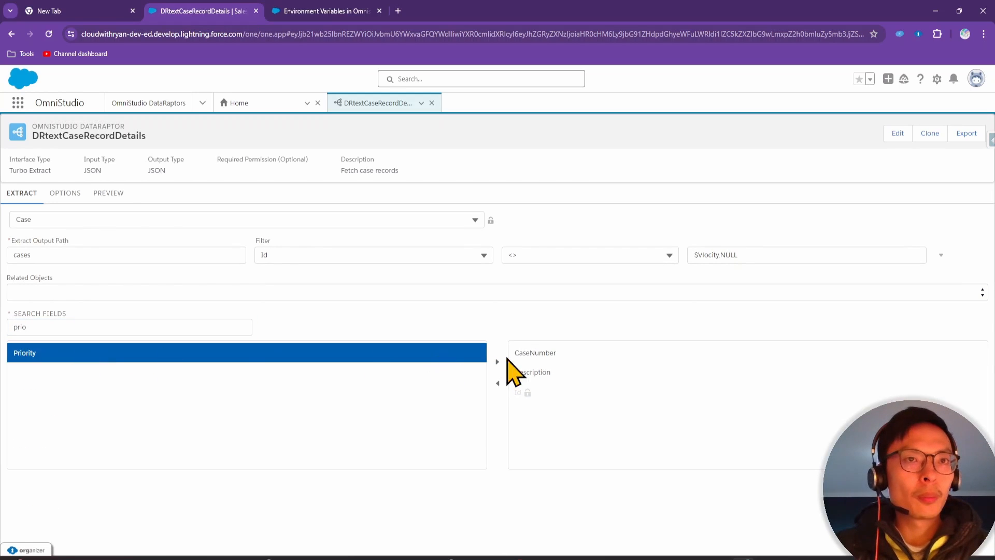
{"action": "left_click", "coordinate": [498, 362]}
{"action": "left_click", "coordinate": [93, 330]}
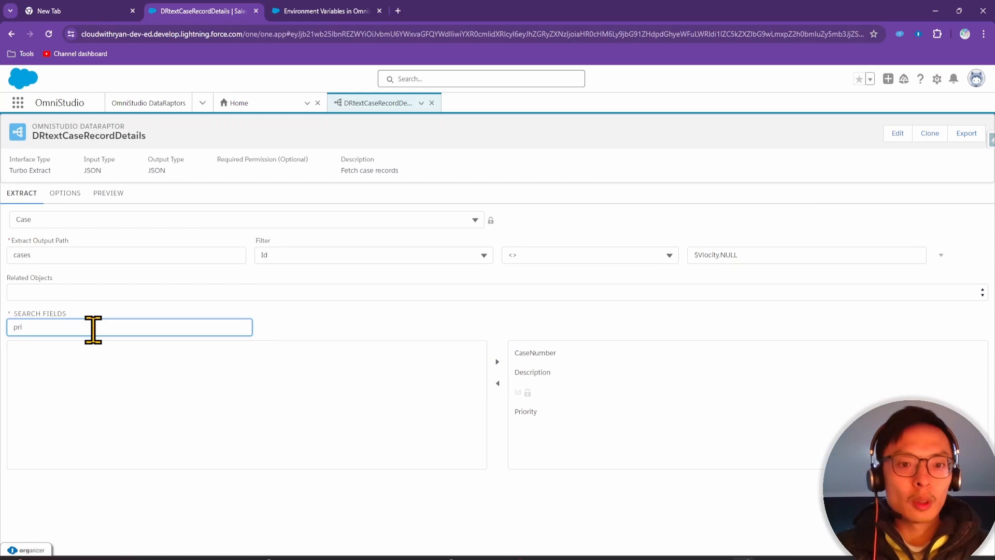
{"action": "key", "text": "BackSpace"}
{"action": "key", "text": "BackSpace"}
{"action": "key", "text": "BackSpace"}
{"action": "type", "text": "reason"}
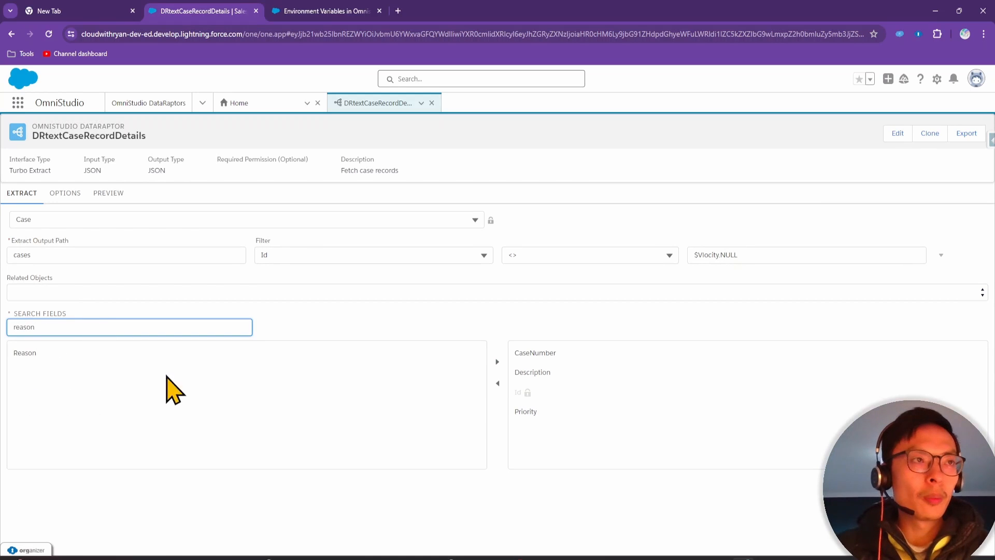
{"action": "left_click", "coordinate": [461, 353]}
{"action": "left_click", "coordinate": [498, 362]}
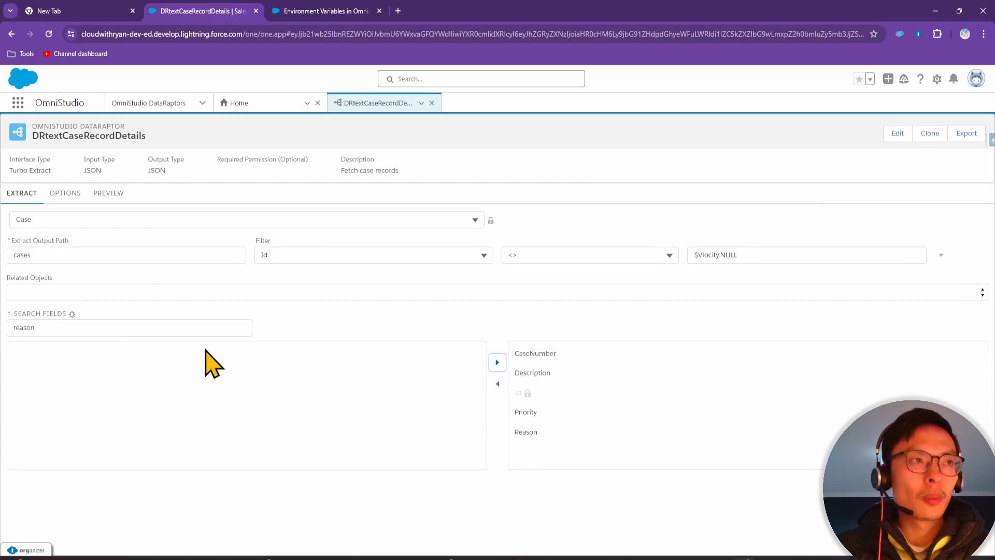
Search for and add Status and Subject to the extracted fields
{"action": "double_click", "coordinate": [117, 328]}
{"action": "key", "text": "BackSpace"}
{"action": "type", "text": "stat"}
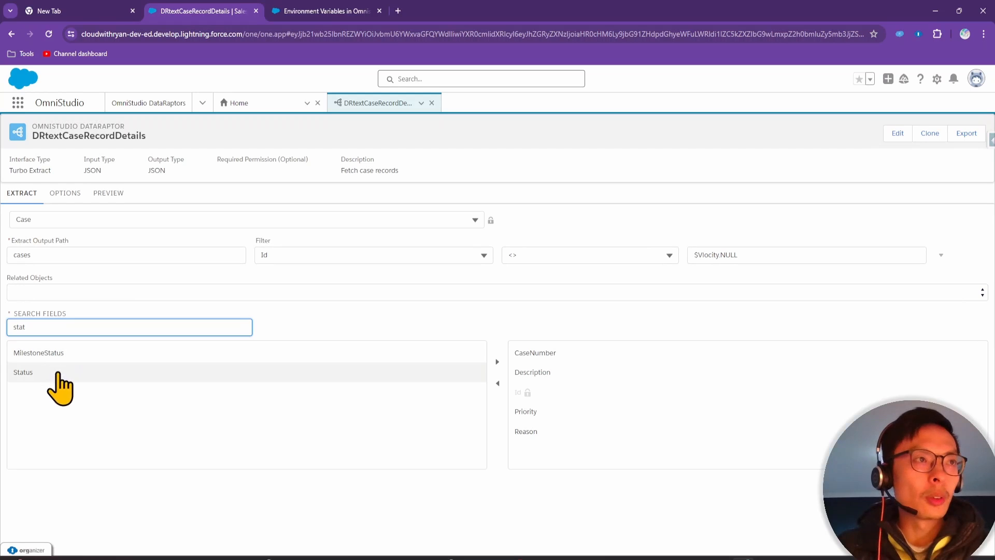
{"action": "left_click", "coordinate": [58, 373]}
{"action": "left_click", "coordinate": [497, 362]}
{"action": "left_click_drag", "start_coordinate": [40, 326], "coordinate": [3, 325]}
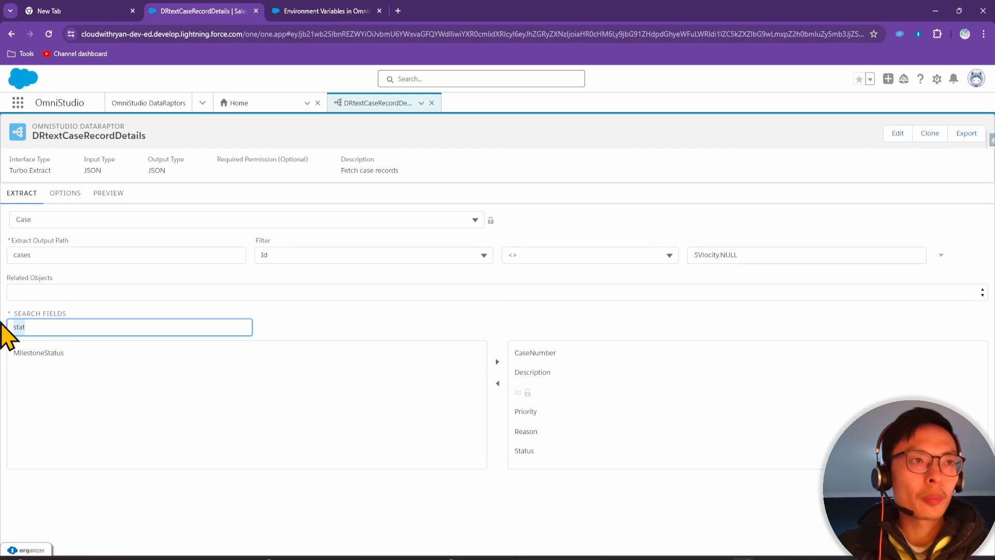
{"action": "type", "text": "subj"}
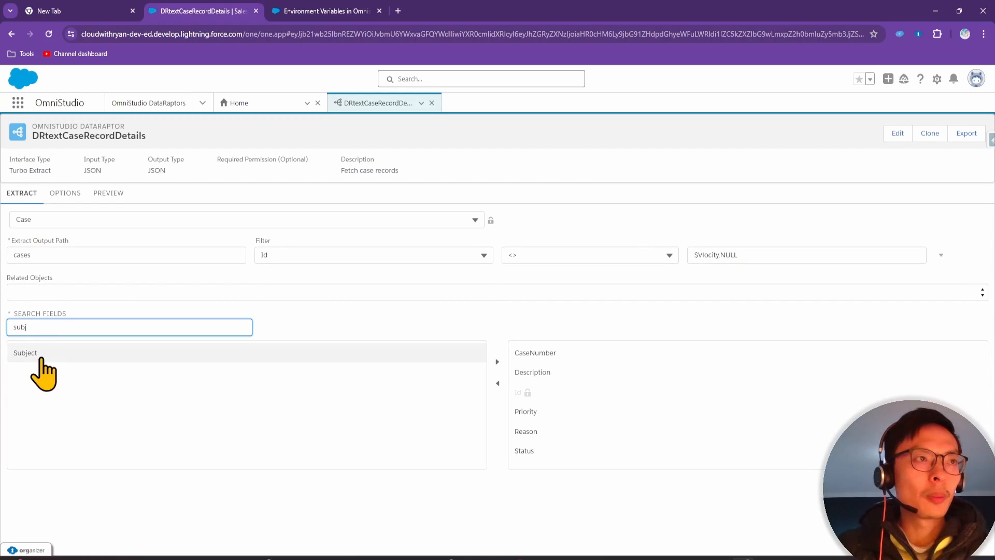
{"action": "left_click", "coordinate": [36, 354]}
{"action": "left_click", "coordinate": [498, 362]}
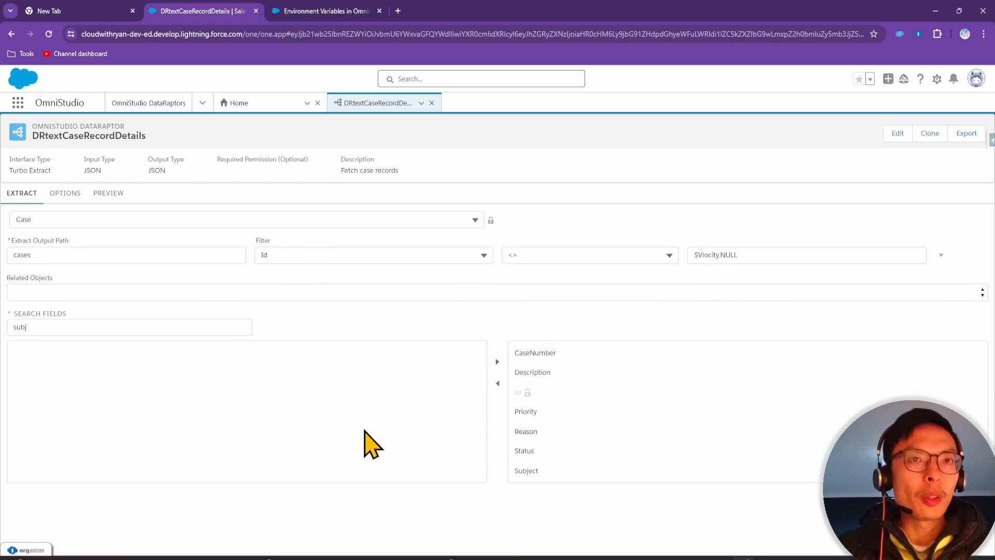
Run the preview, which reports 'No valid data is returned', then return to the extract settings
{"action": "left_click", "coordinate": [108, 195]}
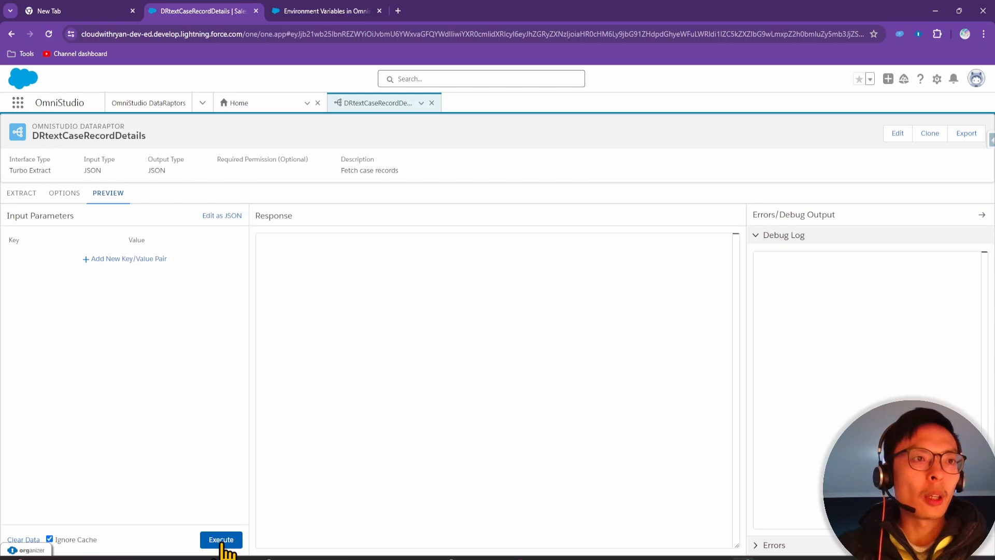
{"action": "left_click", "coordinate": [222, 540]}
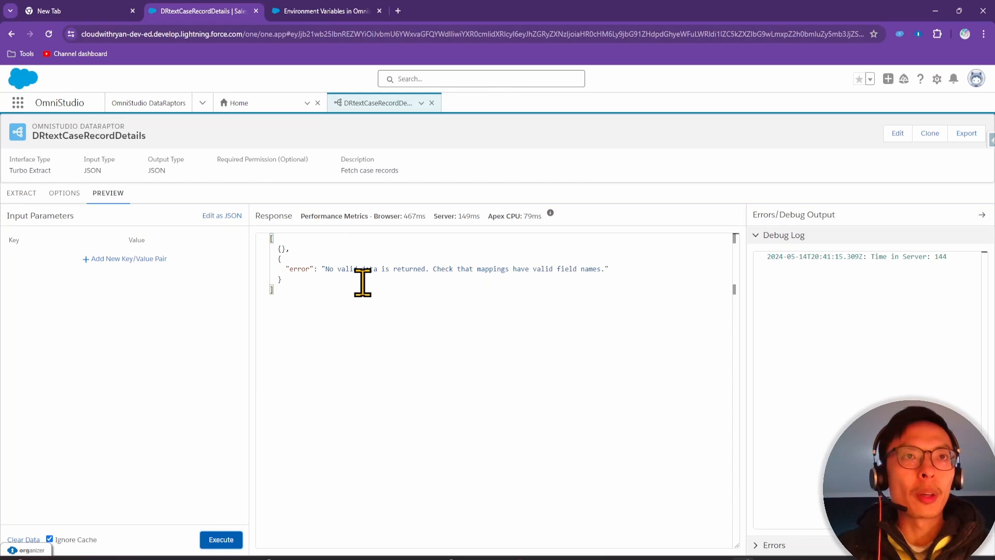
{"action": "left_click", "coordinate": [21, 196]}
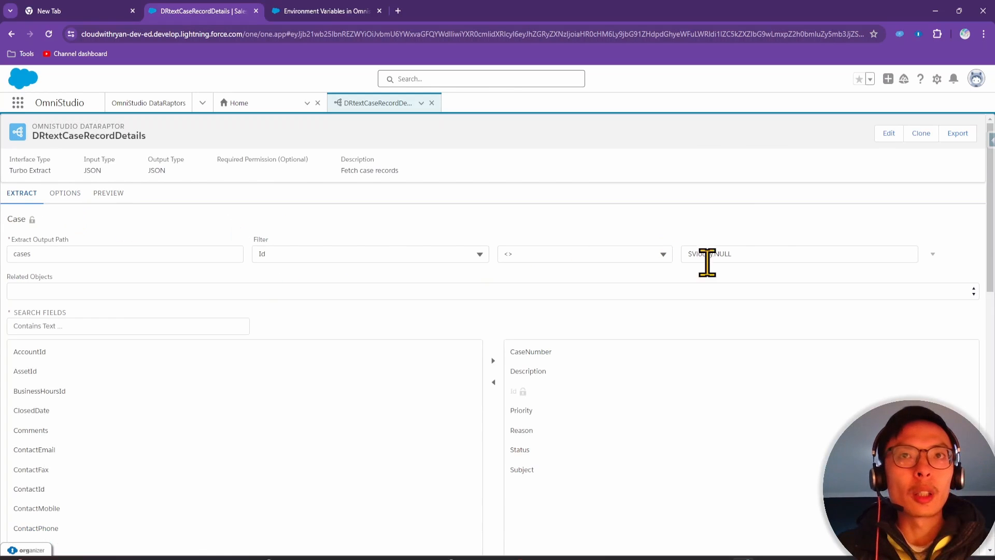
Wrap the filter value in single quotes as '$Vlocity.NULL' and reopen the preview
{"action": "left_click", "coordinate": [760, 250]}
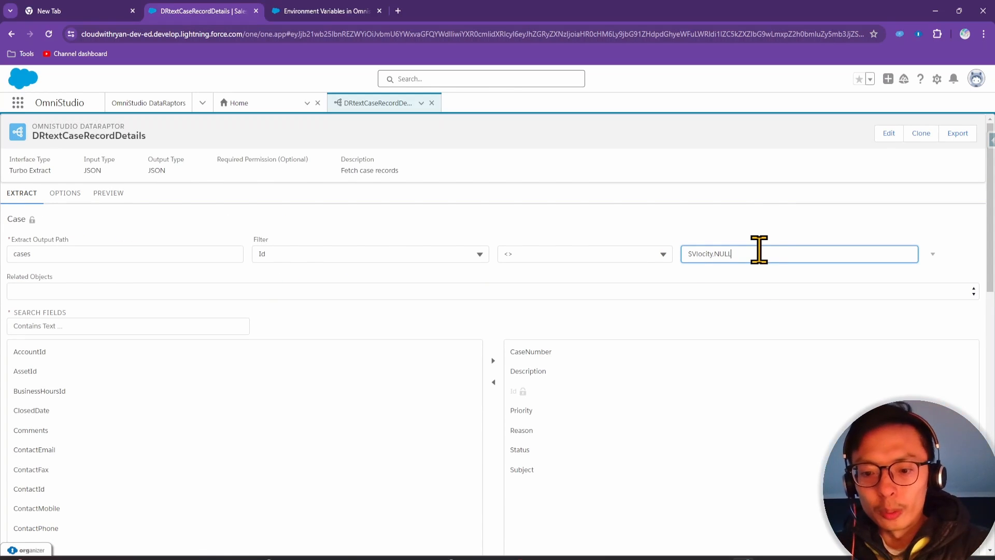
{"action": "left_click", "coordinate": [687, 254]}
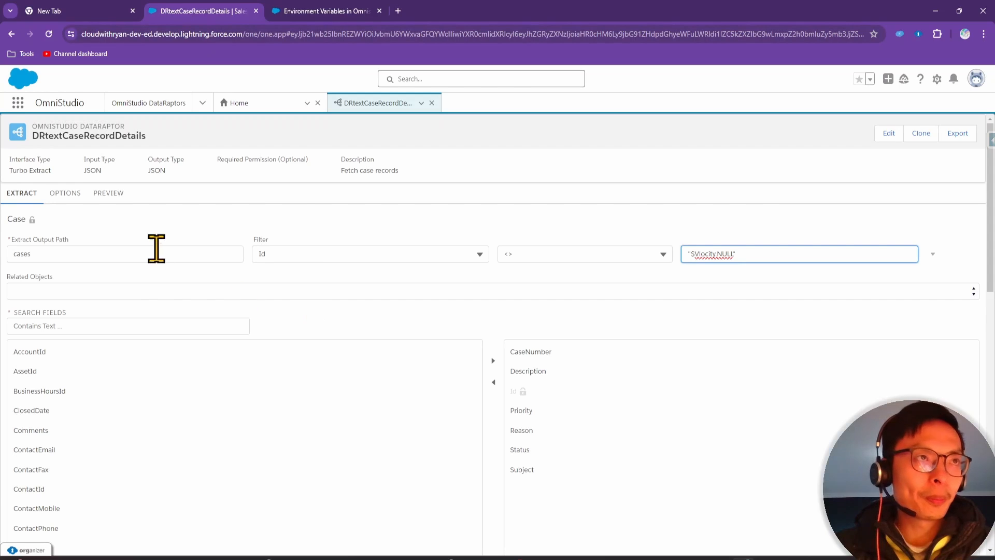
{"action": "left_click", "coordinate": [106, 195]}
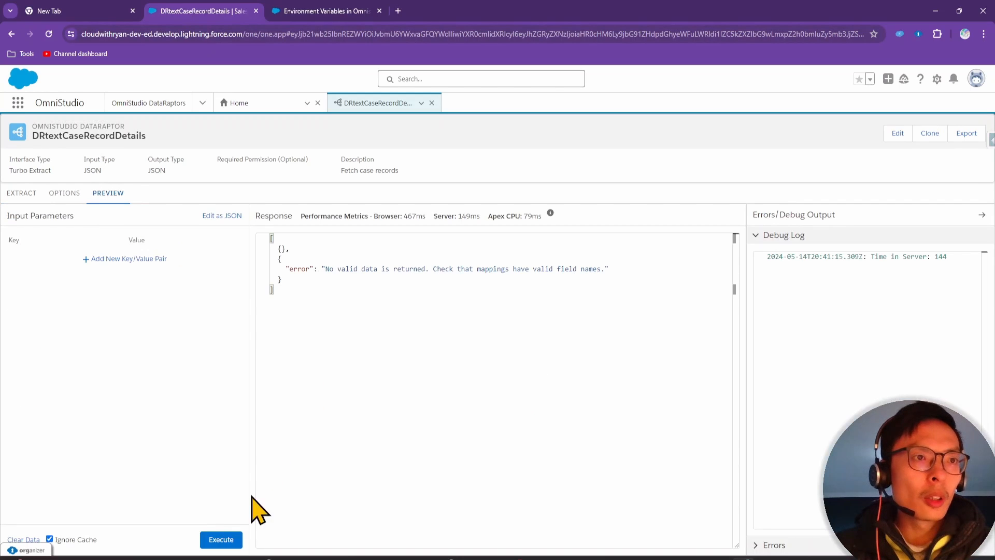
Rerun the preview, now returning 48 Case records under the cases key
{"action": "left_click", "coordinate": [221, 540]}
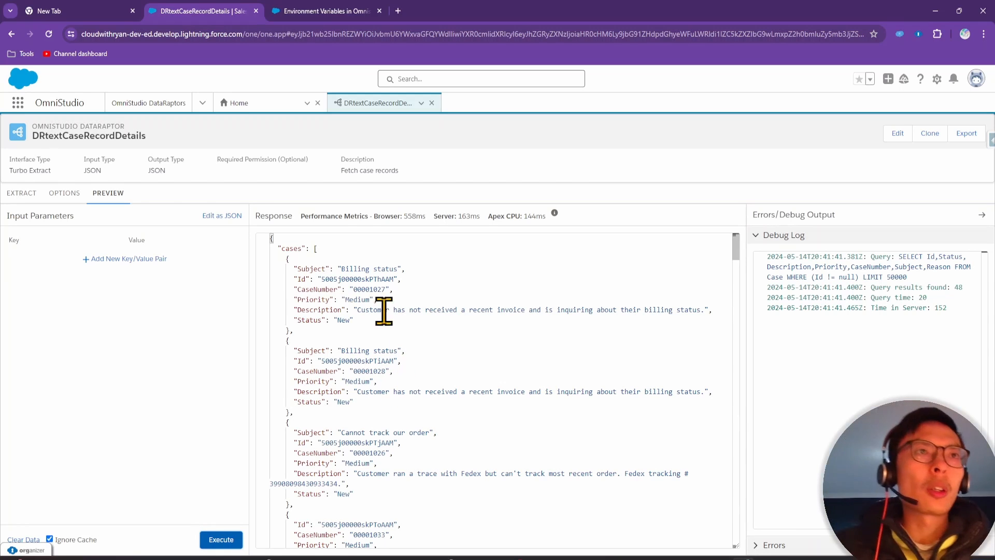
{"action": "double_click", "coordinate": [295, 249]}
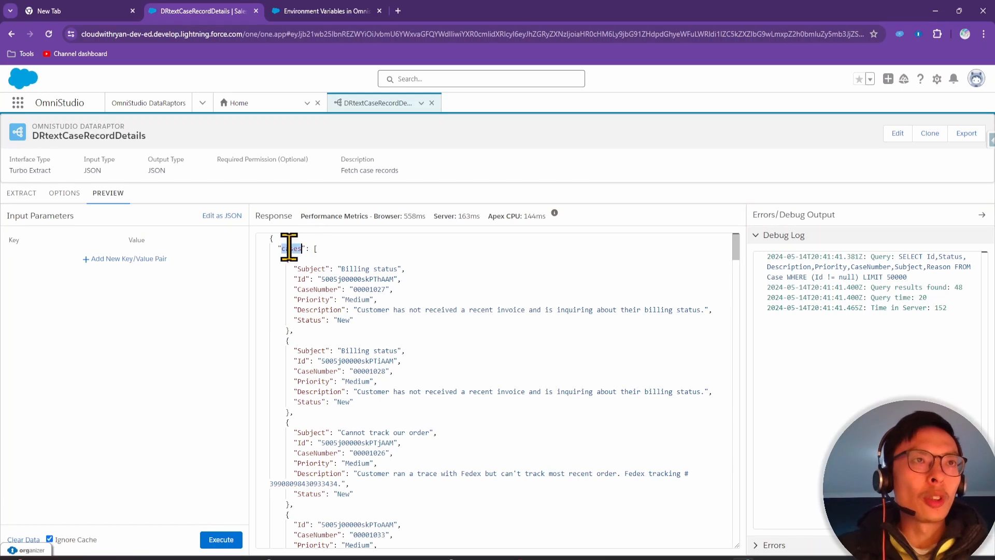
{"action": "left_click", "coordinate": [25, 194]}
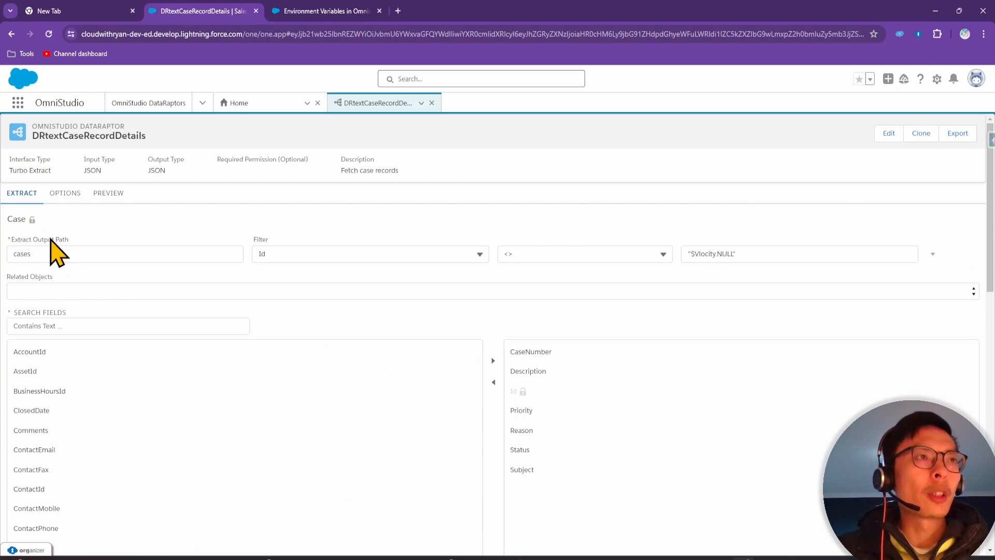
{"action": "left_click", "coordinate": [116, 199]}
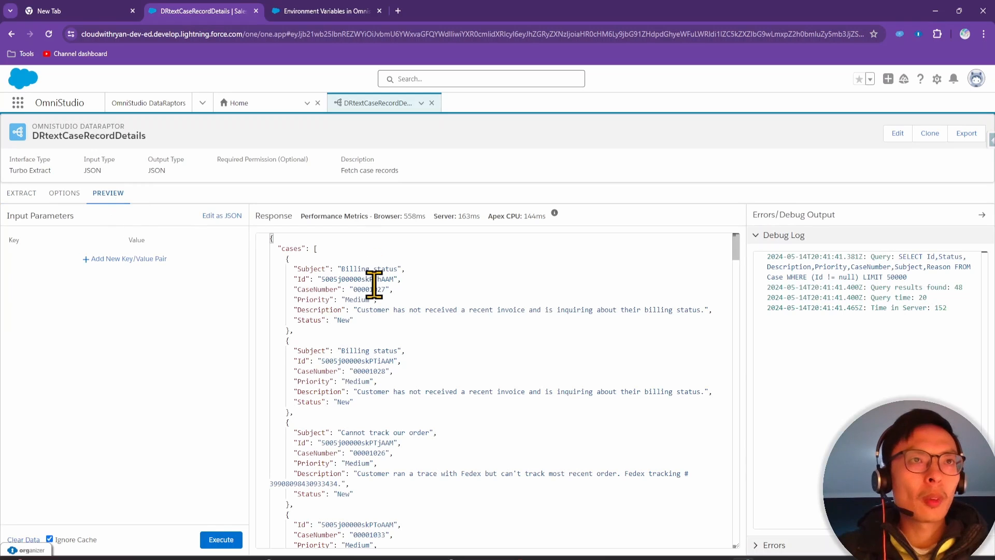
Check the first case record's fields, Subject through Status, against the exercise slide's required fields
{"action": "left_click", "coordinate": [302, 328]}
{"action": "left_click_drag", "start_coordinate": [303, 327], "coordinate": [268, 259]}
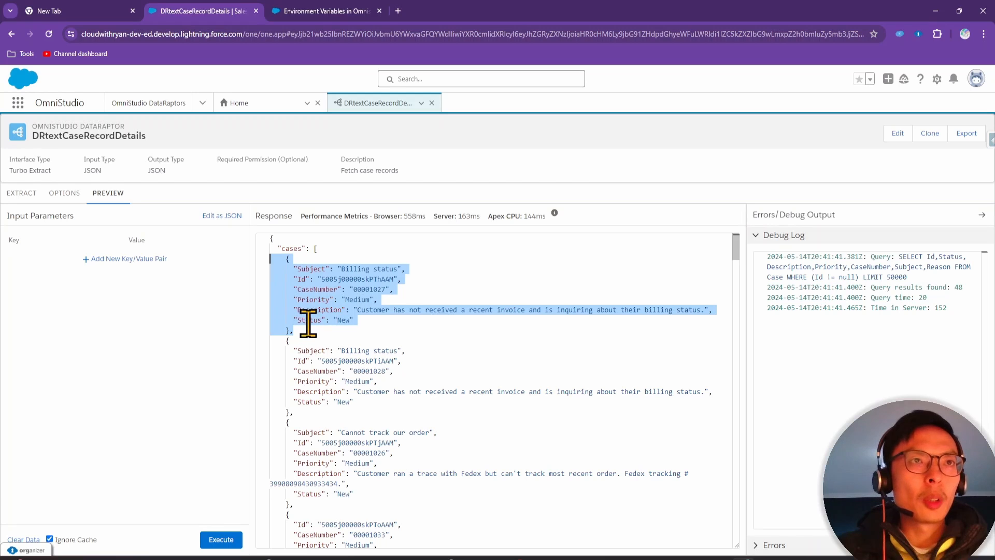
{"action": "left_click", "coordinate": [325, 294]}
{"action": "left_click_drag", "start_coordinate": [372, 317], "coordinate": [253, 261]}
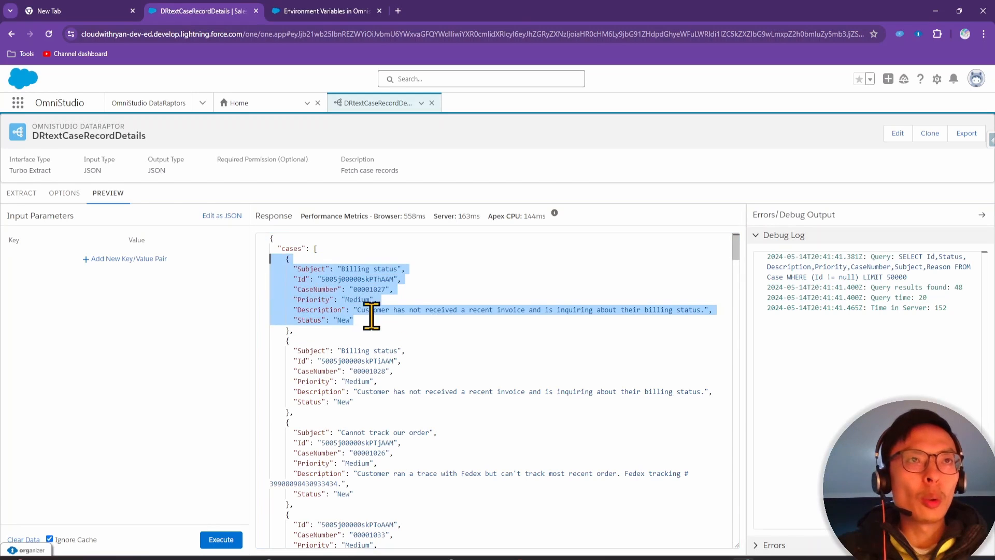
{"action": "left_click", "coordinate": [372, 315]}
{"action": "left_click_drag", "start_coordinate": [355, 318], "coordinate": [272, 264]}
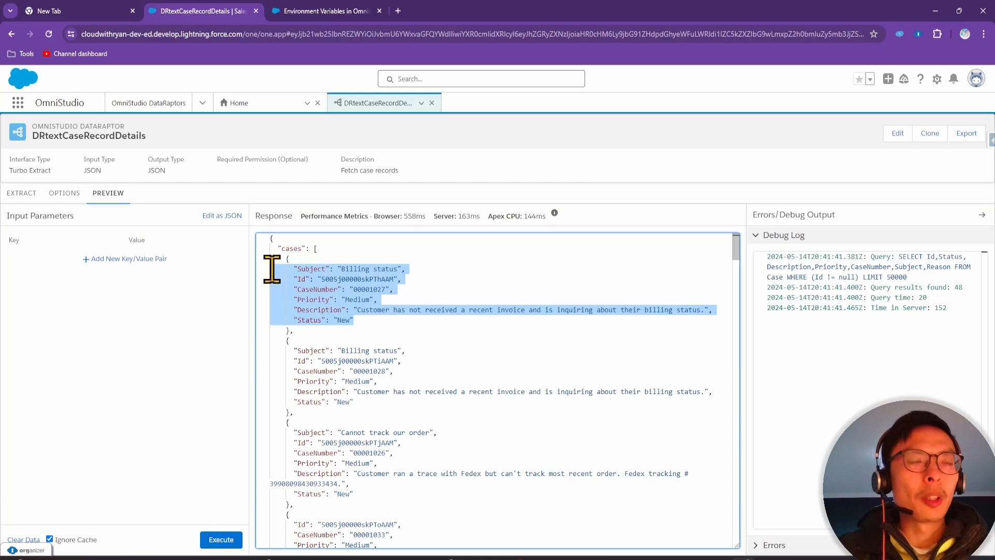
{"action": "left_click", "coordinate": [344, 269]}
{"action": "left_click_drag", "start_coordinate": [366, 289], "coordinate": [393, 289]}
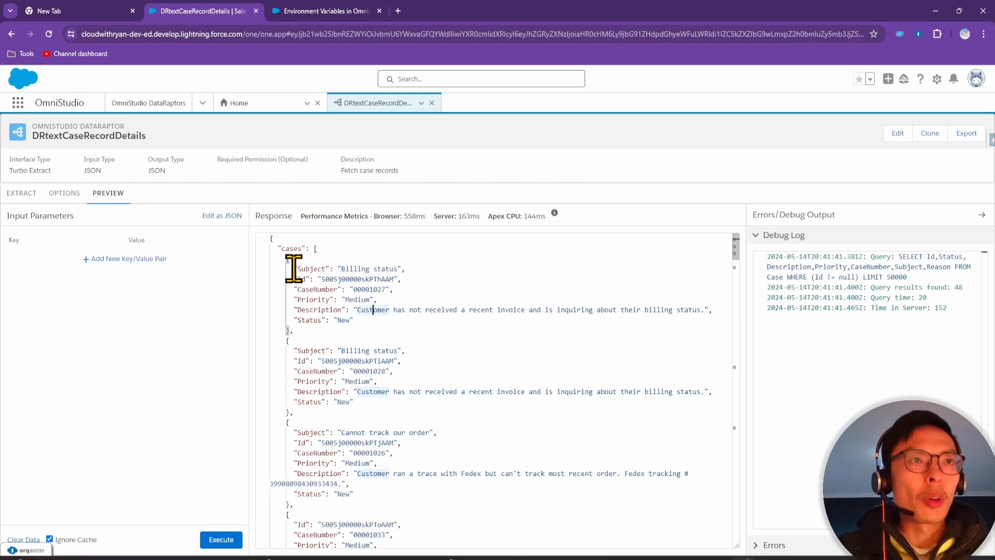
{"action": "left_click_drag", "start_coordinate": [292, 269], "coordinate": [387, 322]}
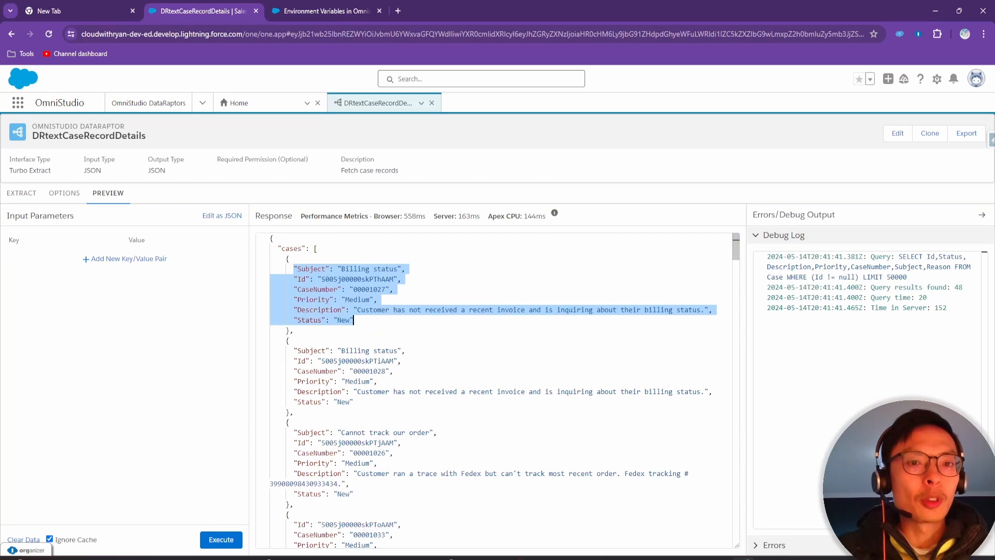
{"action": "left_click_drag", "start_coordinate": [736, 559], "coordinate": [732, 105]}
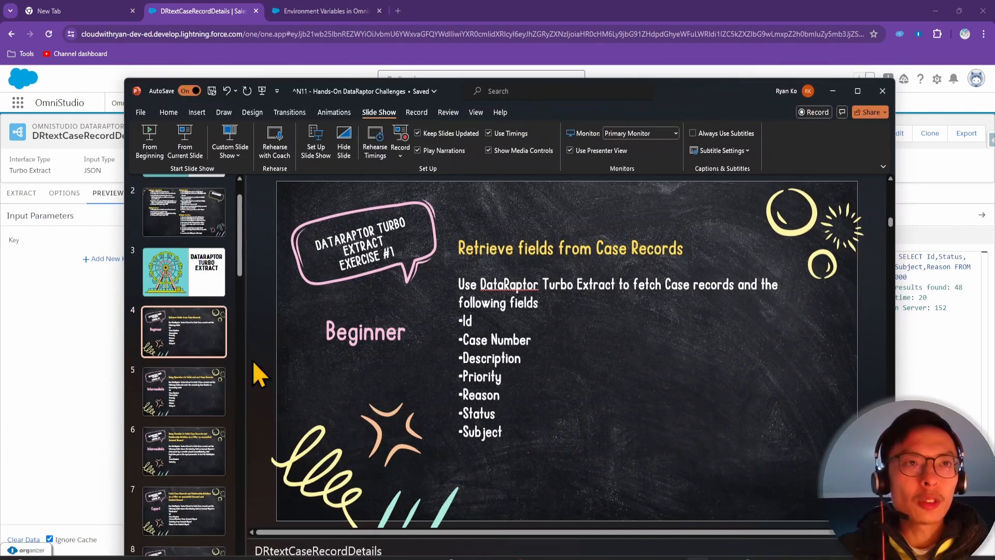
{"action": "left_click", "coordinate": [85, 372]}
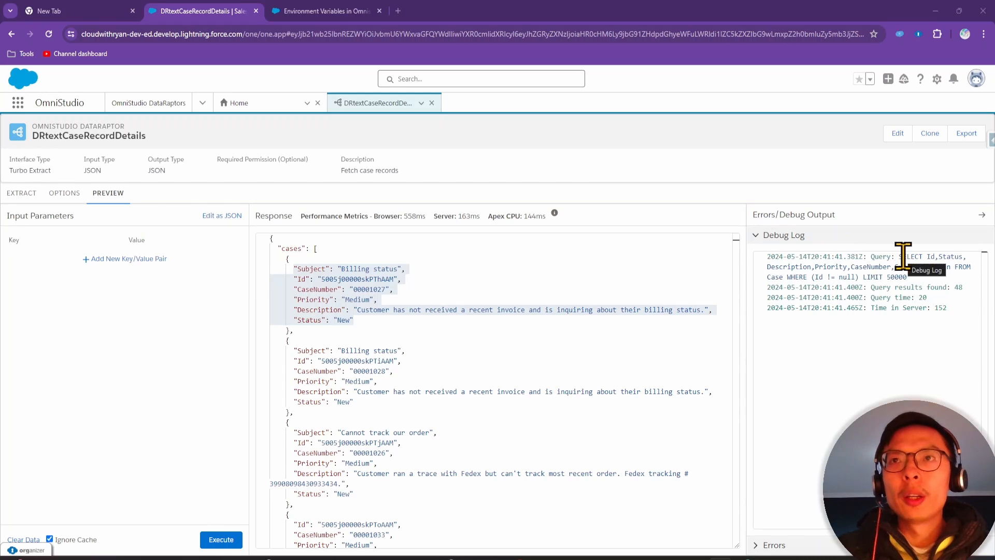
Review the generated SELECT query's null WHERE clause in the debug log, then return to Extract
{"action": "left_click_drag", "start_coordinate": [901, 258], "coordinate": [923, 278]}
{"action": "left_click", "coordinate": [923, 277]}
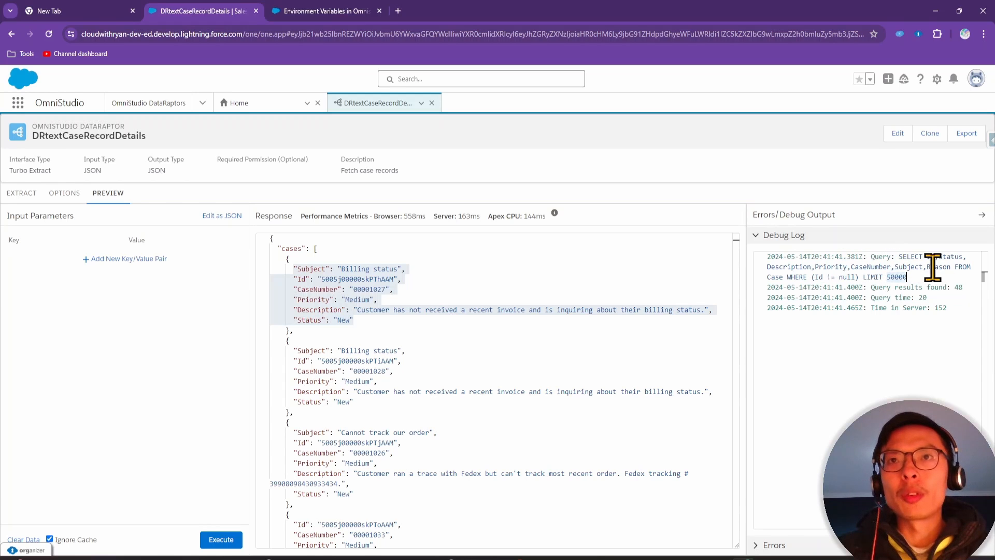
{"action": "left_click", "coordinate": [818, 277]}
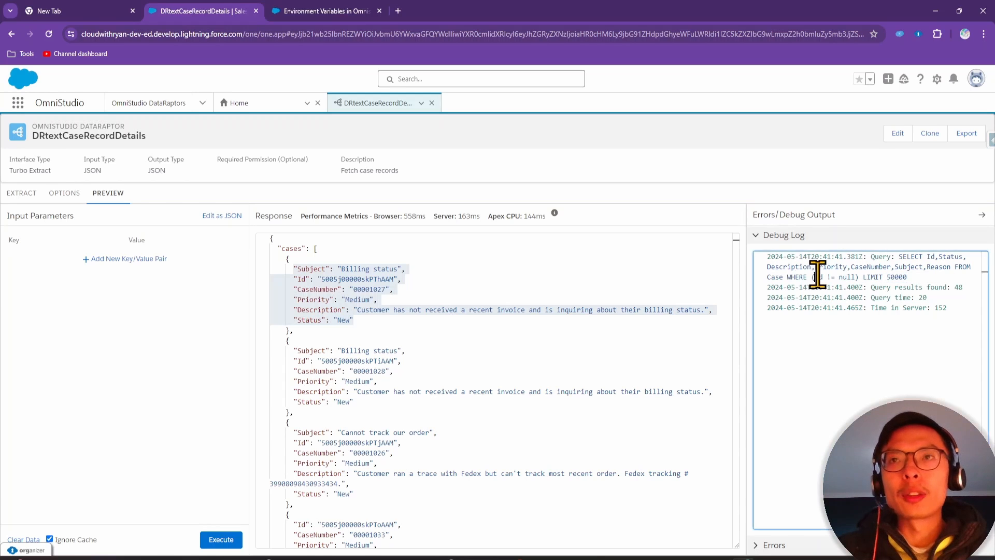
{"action": "left_click_drag", "start_coordinate": [840, 276], "coordinate": [894, 254]}
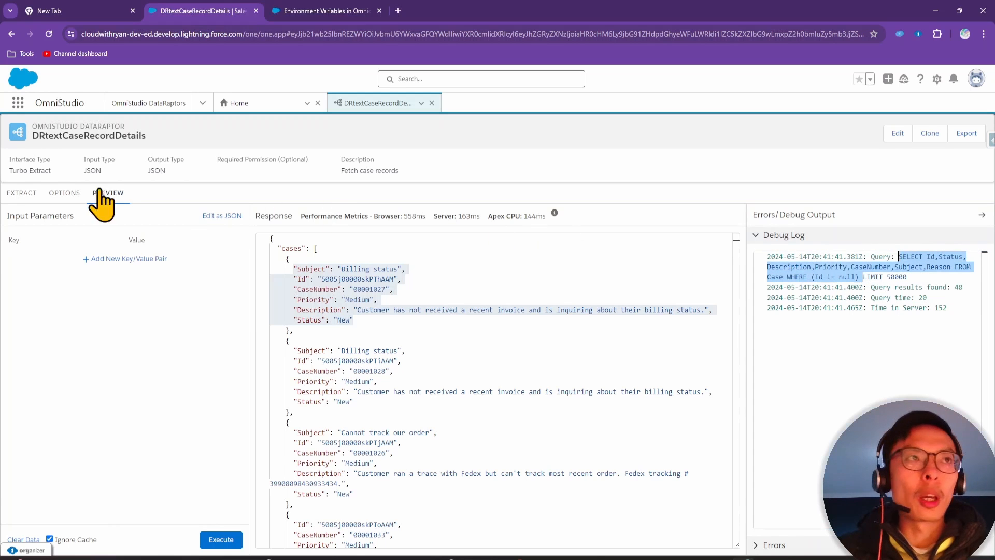
{"action": "left_click", "coordinate": [25, 193]}
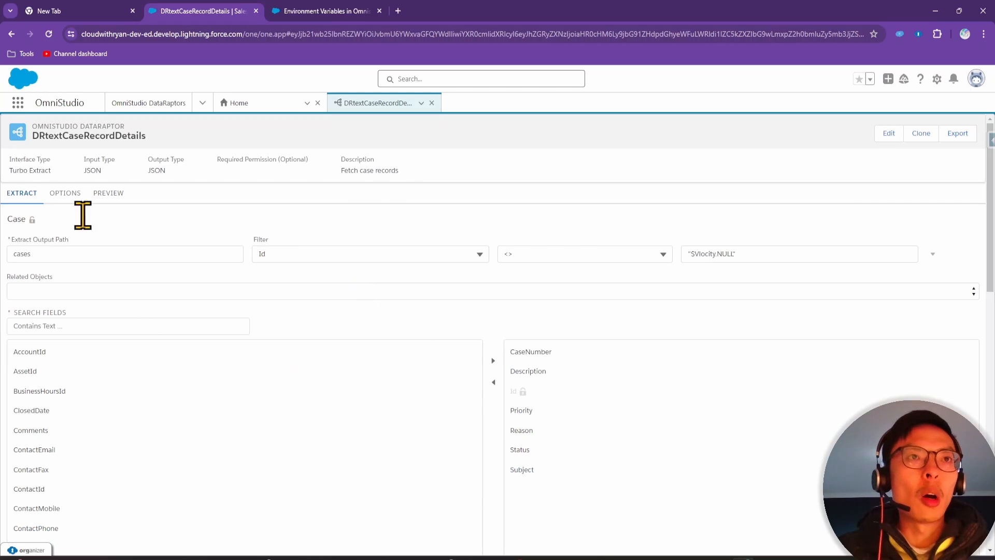
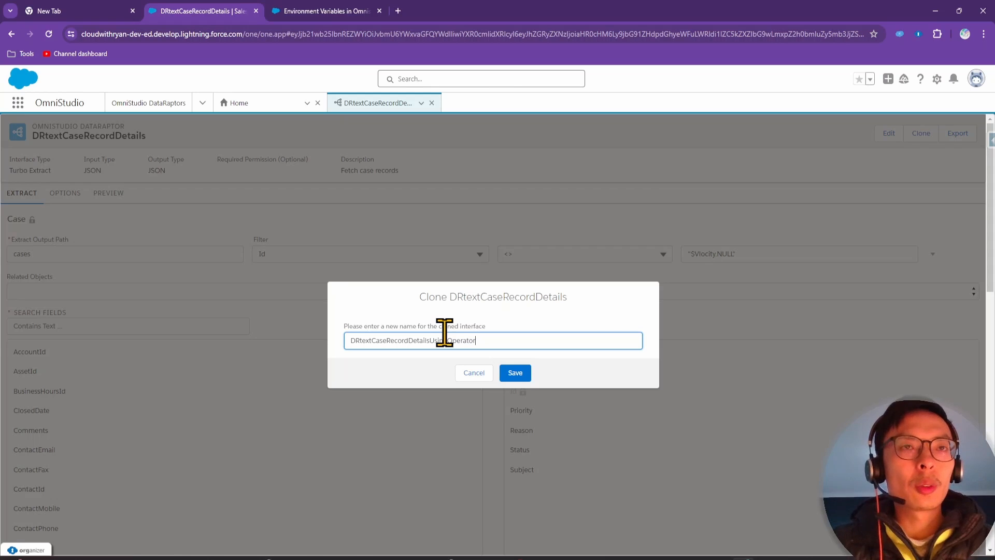
Save the clone as DRtextCaseRecordDetailsUsingOperators, keeping the copied Id <> "$Vlocity.NULL" Case filter
{"action": "left_click", "coordinate": [515, 373]}
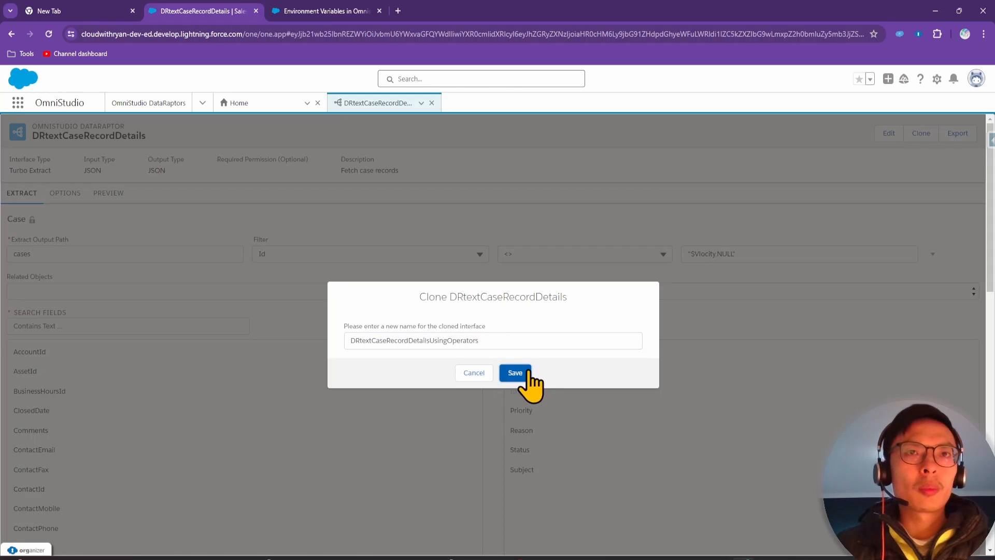
{"action": "left_click", "coordinate": [513, 373]}
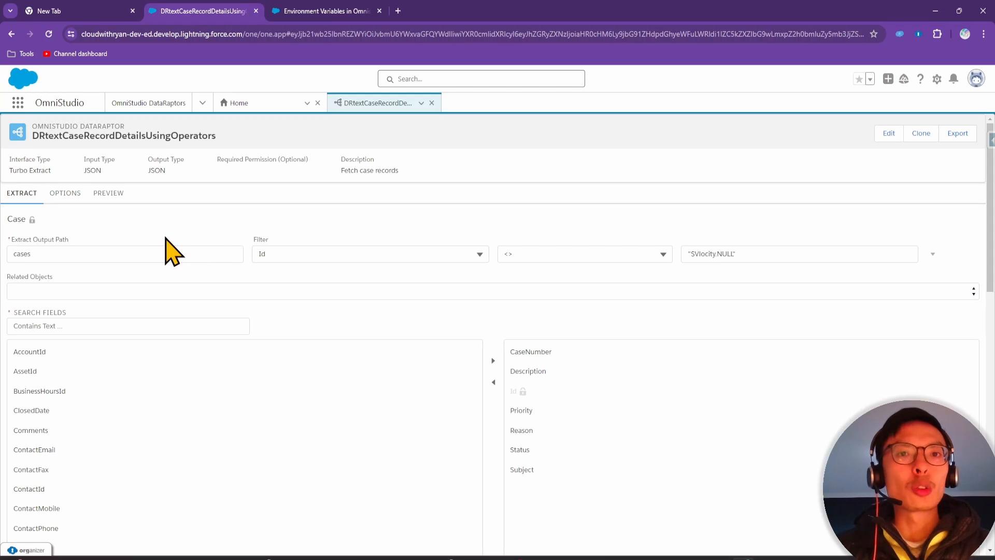
{"action": "key", "text": "alt+Tab"}
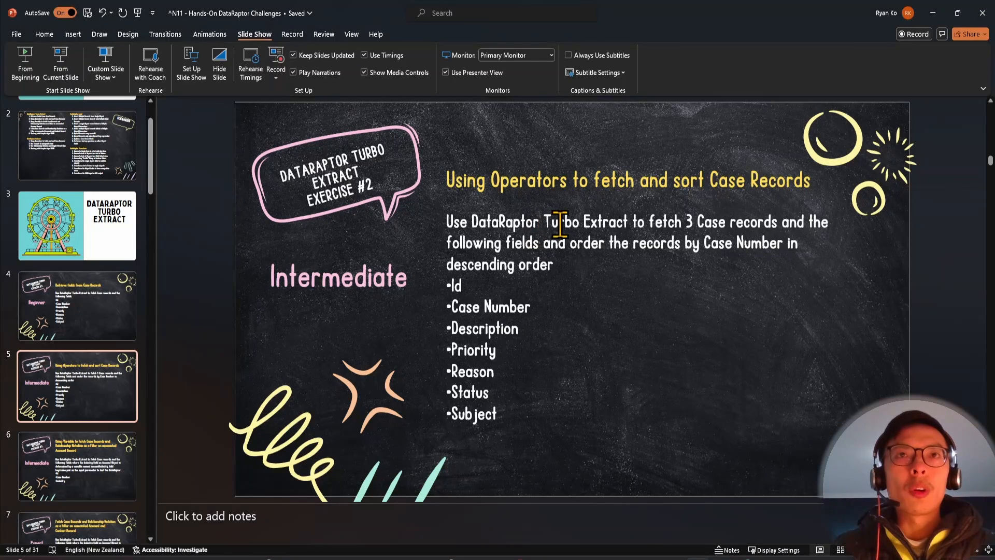
{"action": "left_click", "coordinate": [689, 223]}
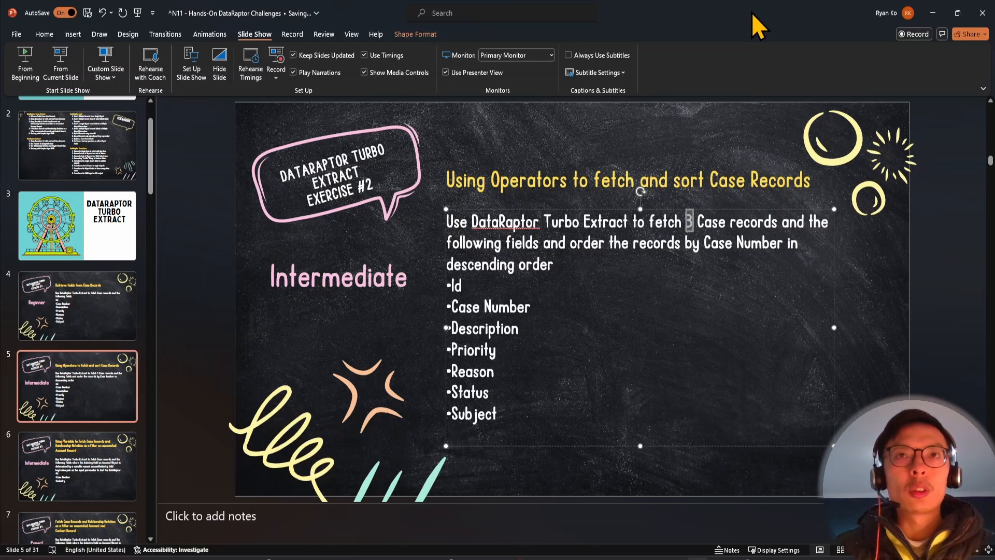
{"action": "left_click_drag", "start_coordinate": [751, 12], "coordinate": [739, 559]}
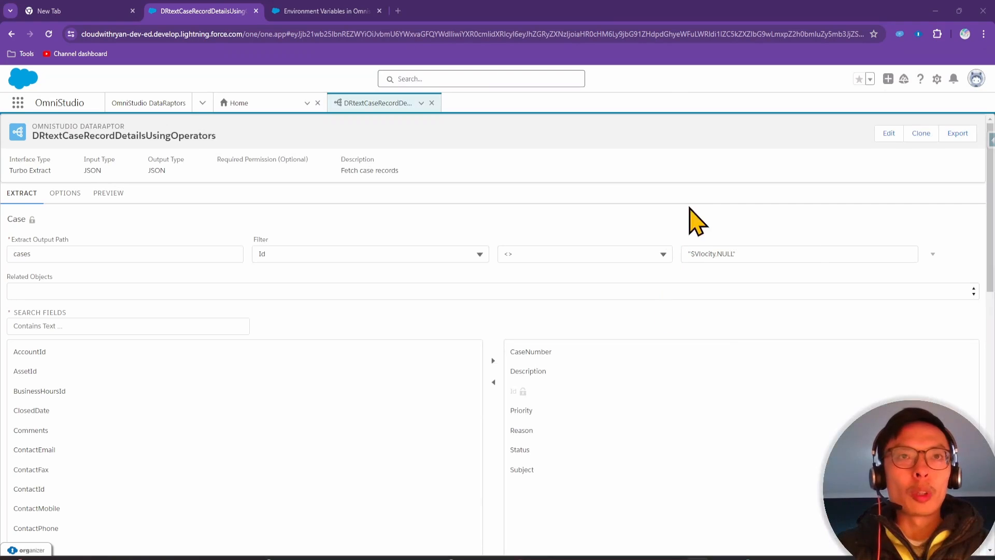
Add a LIMIT clause of 3 to the Case extract filter
{"action": "left_click", "coordinate": [933, 254]}
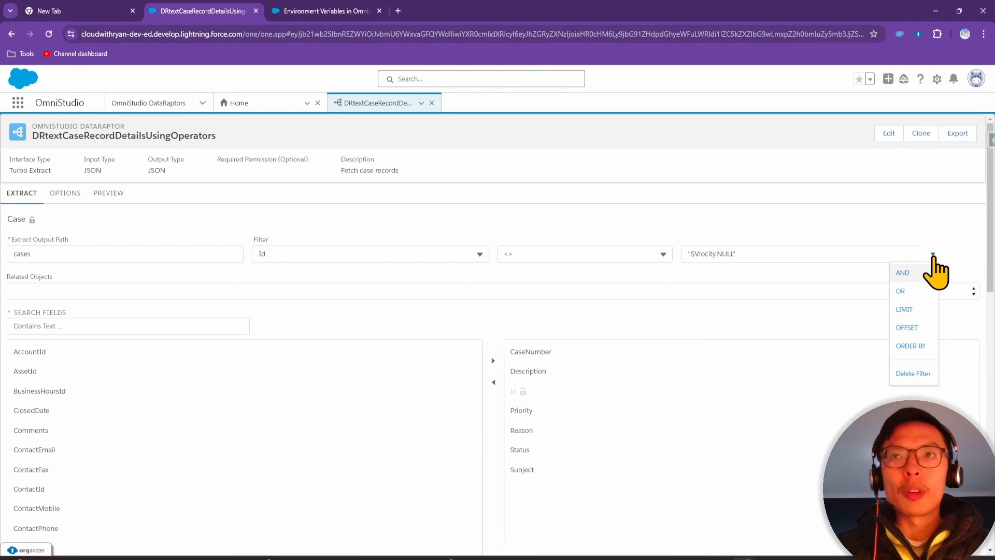
{"action": "left_click", "coordinate": [919, 310]}
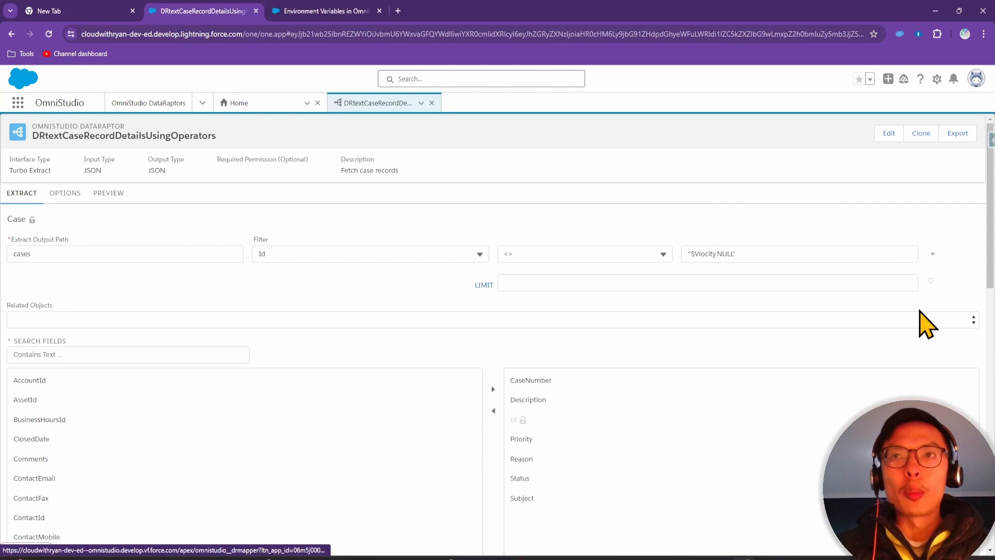
{"action": "left_click", "coordinate": [582, 287]}
{"action": "type", "text": "3"}
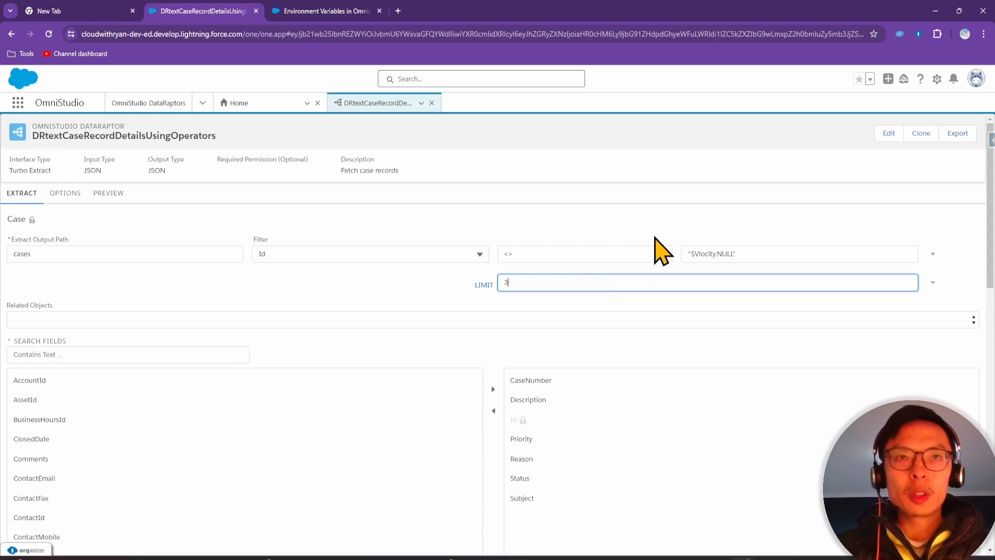
{"action": "left_click", "coordinate": [589, 231]}
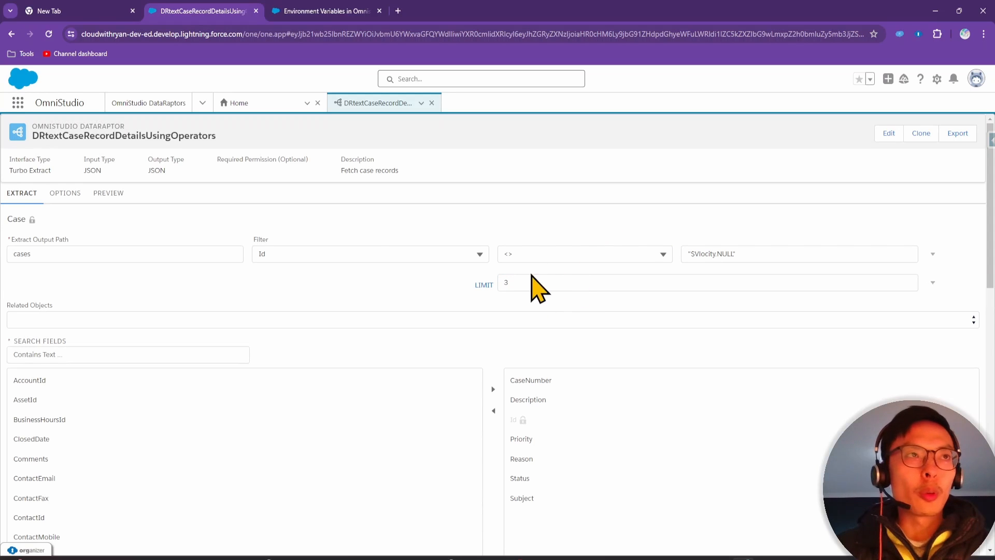
Preview the extract, confirming three cases return and LIMIT appears in the logged query
{"action": "left_click", "coordinate": [109, 196]}
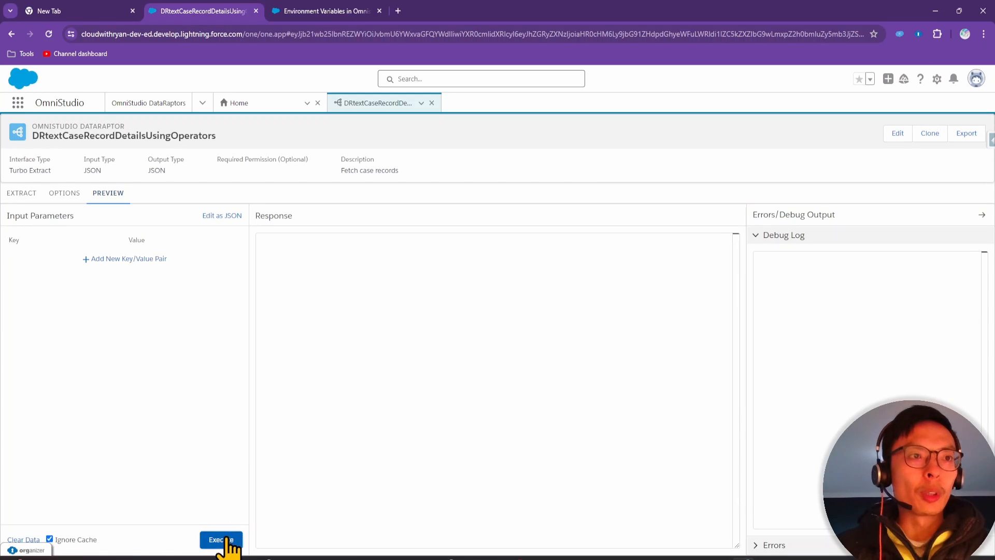
{"action": "left_click", "coordinate": [226, 540]}
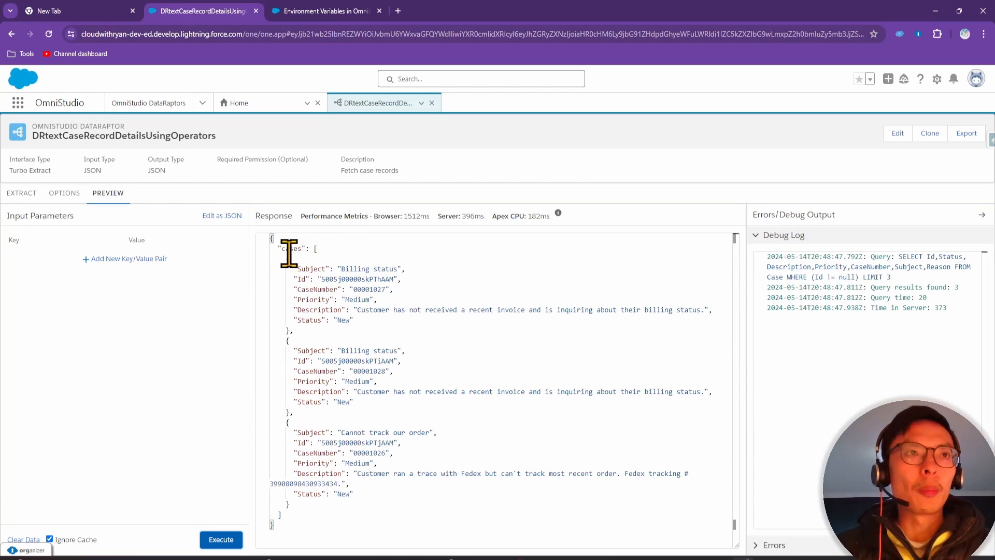
{"action": "left_click", "coordinate": [329, 289]}
{"action": "left_click", "coordinate": [348, 471]}
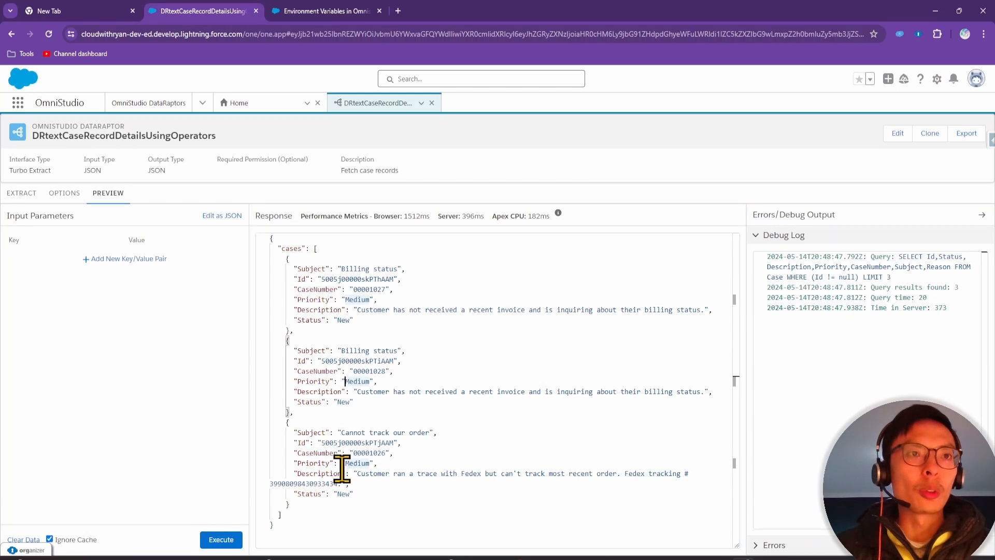
{"action": "left_click", "coordinate": [865, 276]}
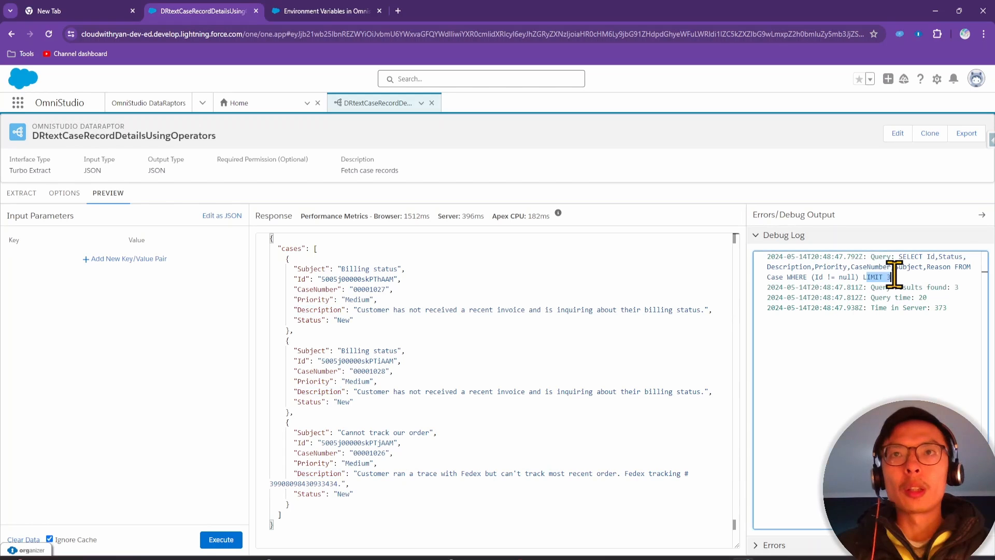
{"action": "double_click", "coordinate": [874, 276]}
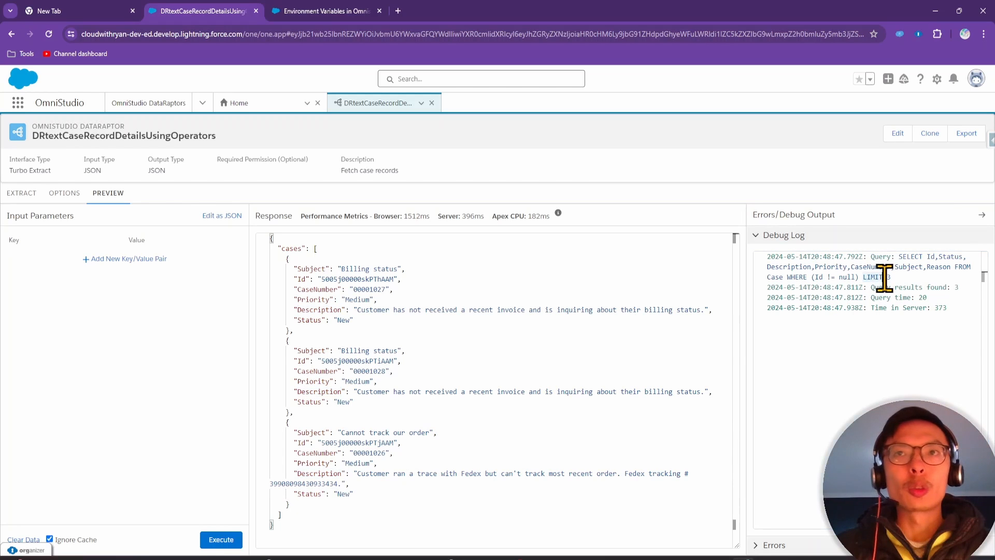
{"action": "left_click", "coordinate": [19, 193]}
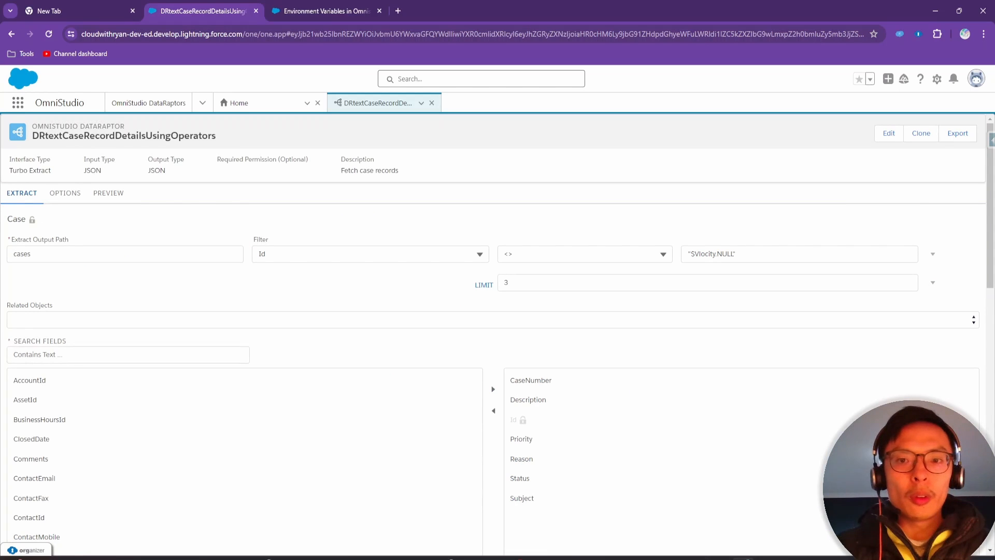
{"action": "left_click_drag", "start_coordinate": [446, 558], "coordinate": [614, 110]}
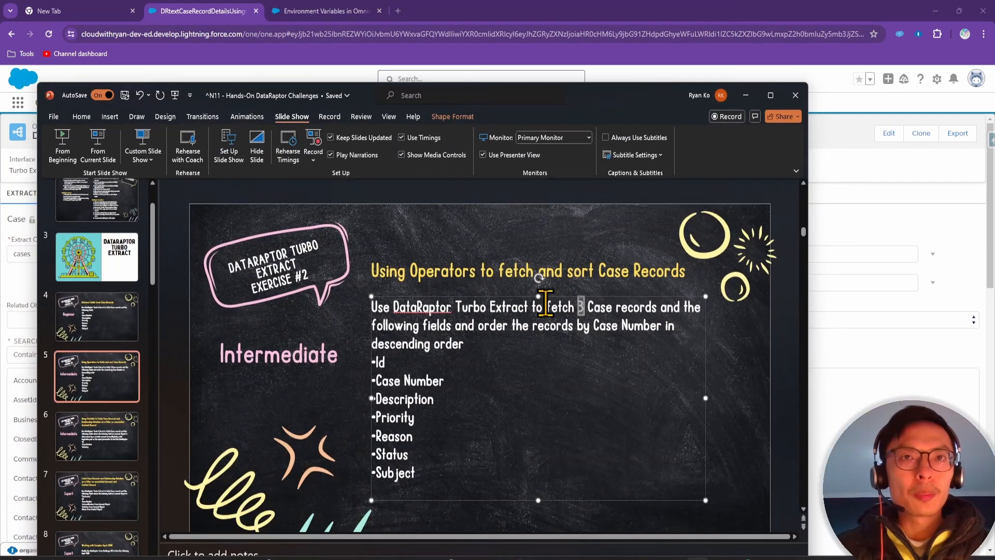
{"action": "left_click", "coordinate": [549, 377]}
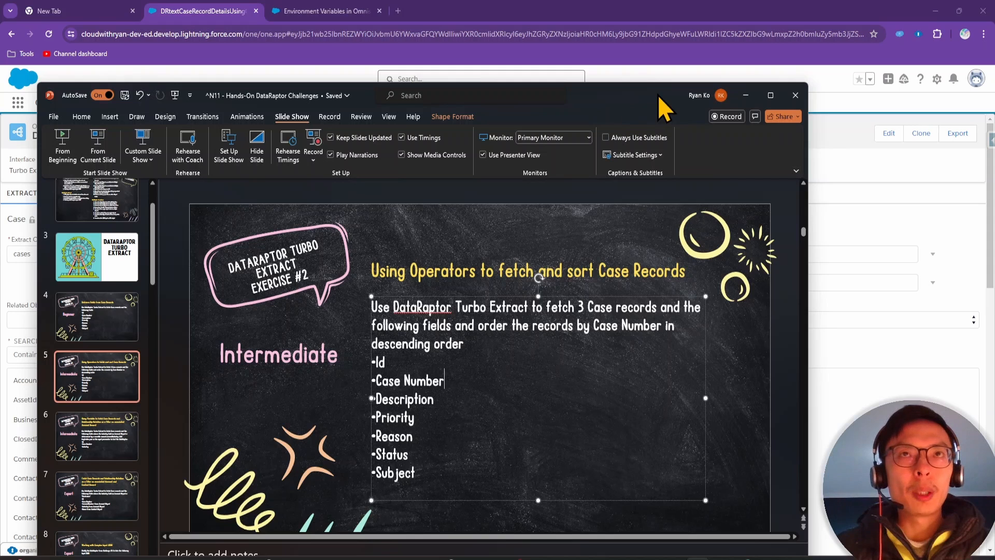
{"action": "left_click_drag", "start_coordinate": [659, 100], "coordinate": [645, 559]}
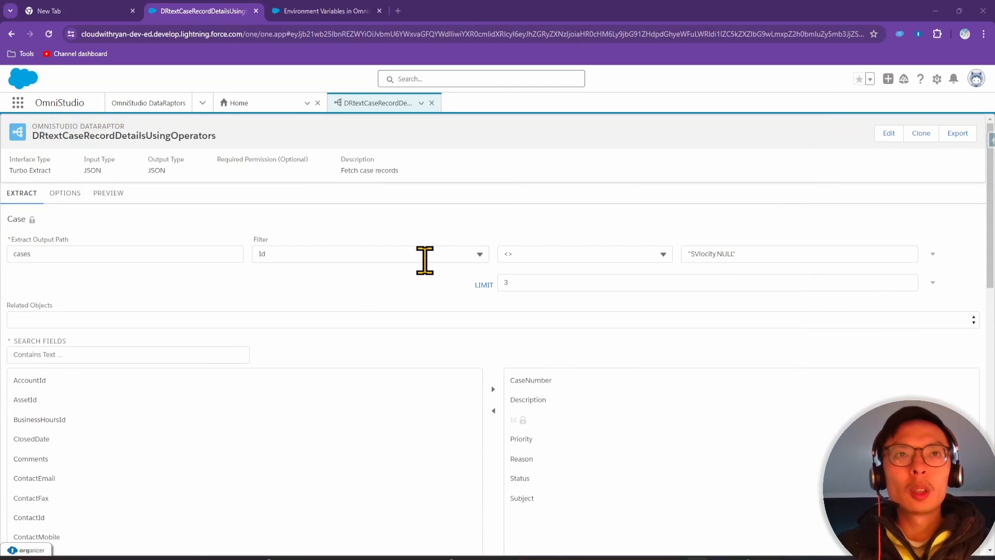
Add an ORDER BY CaseNumber clause to the extract filter
{"action": "left_click", "coordinate": [933, 283]}
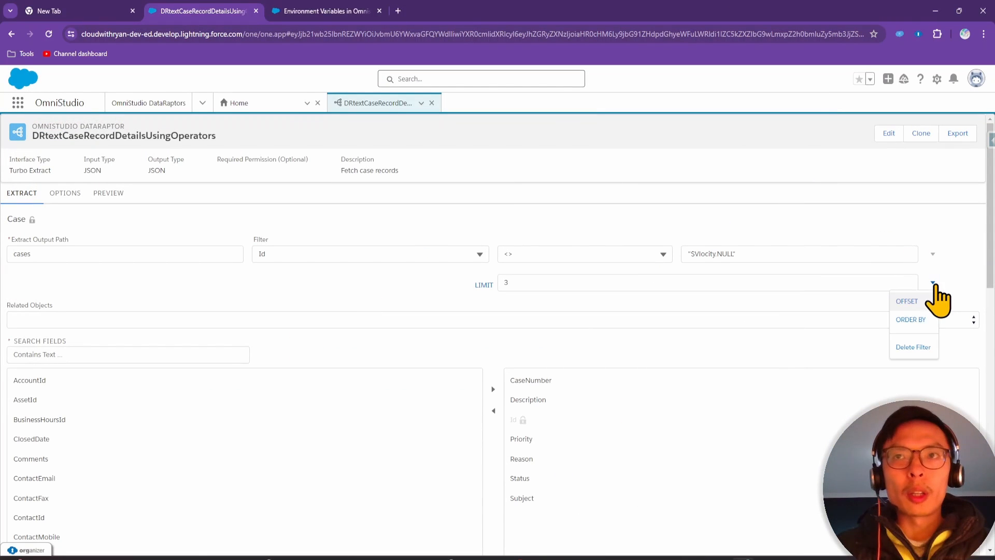
{"action": "left_click", "coordinate": [917, 321]}
{"action": "left_click", "coordinate": [546, 282]}
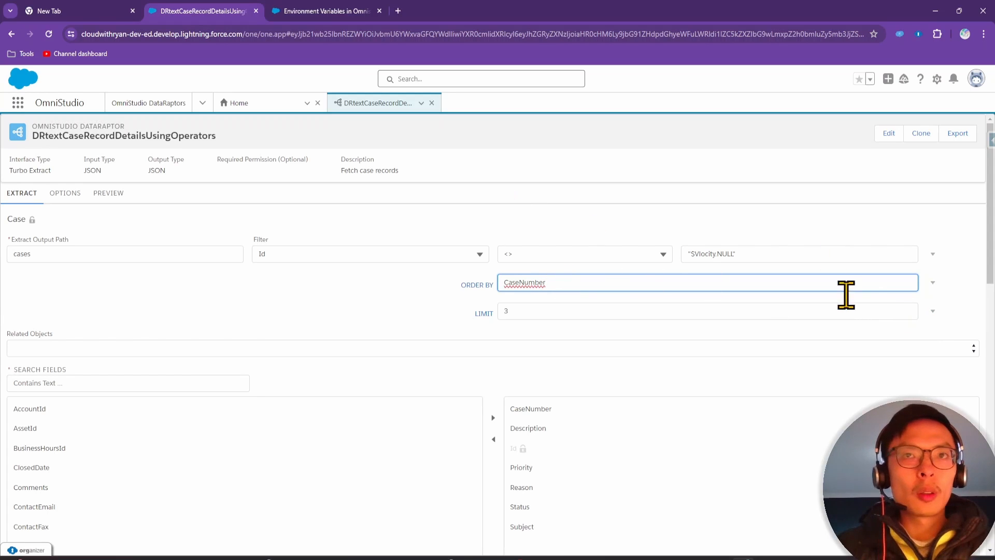
{"action": "left_click", "coordinate": [933, 312]}
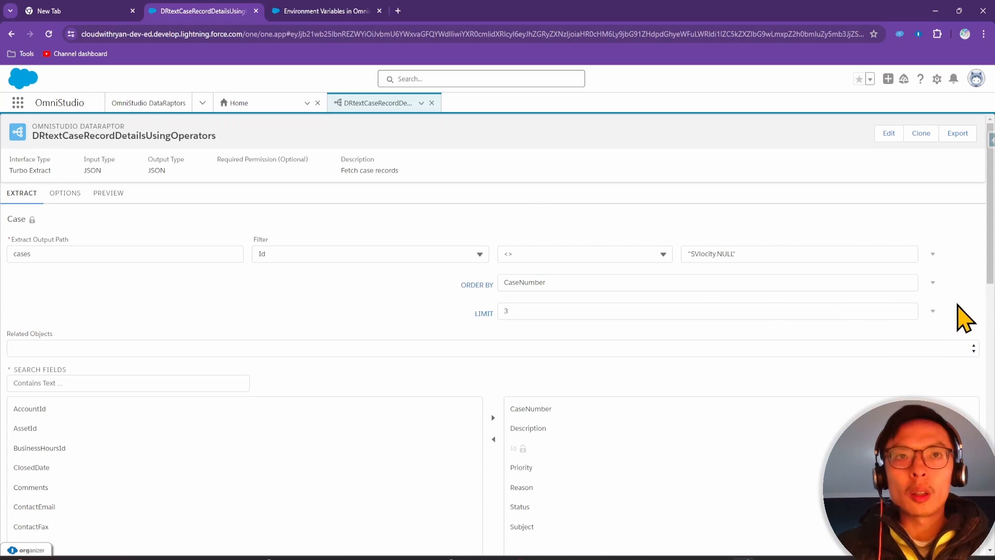
{"action": "left_click", "coordinate": [979, 316]}
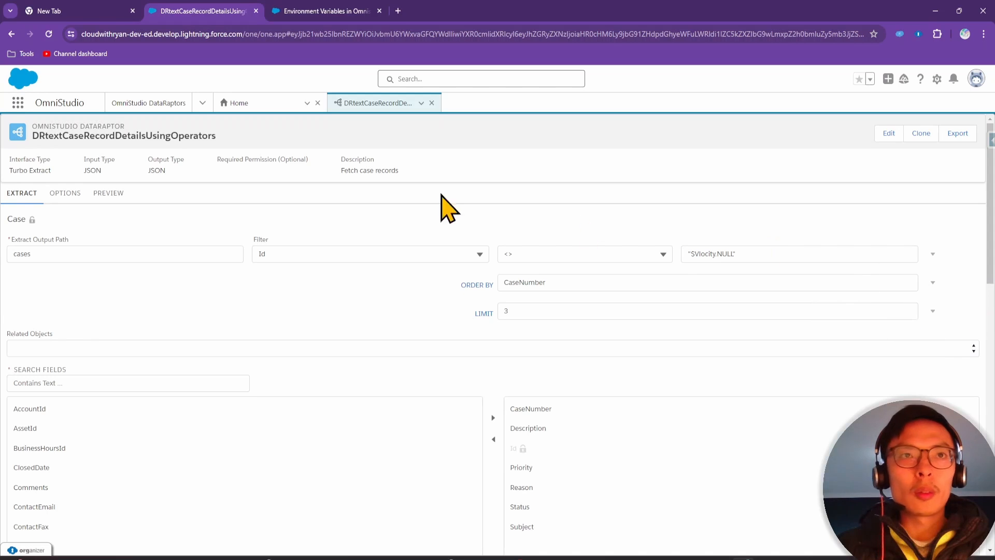
Preview the ascending results: cases 00001000, 00001001 and 00001002, with ORDER BY CaseNumber logged
{"action": "left_click", "coordinate": [111, 196]}
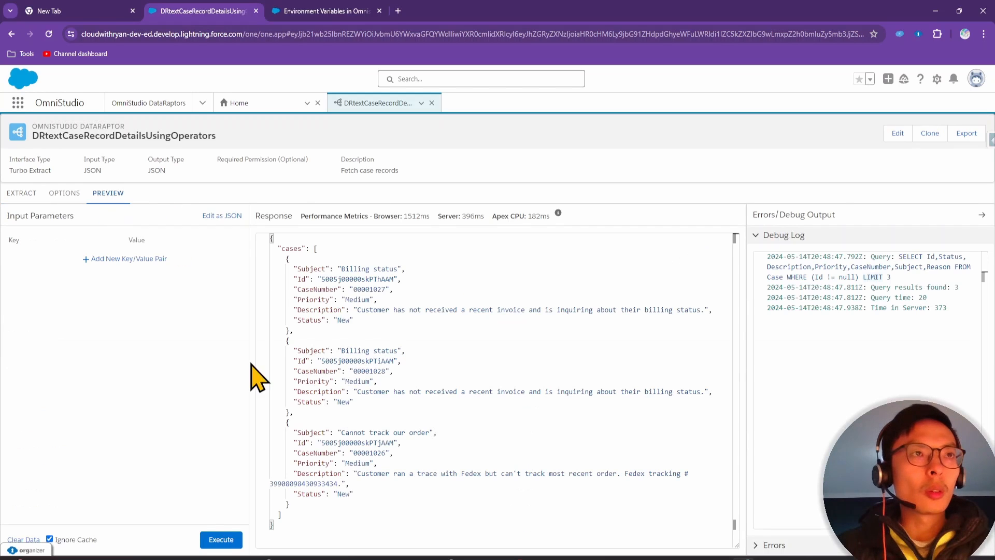
{"action": "left_click", "coordinate": [218, 539]}
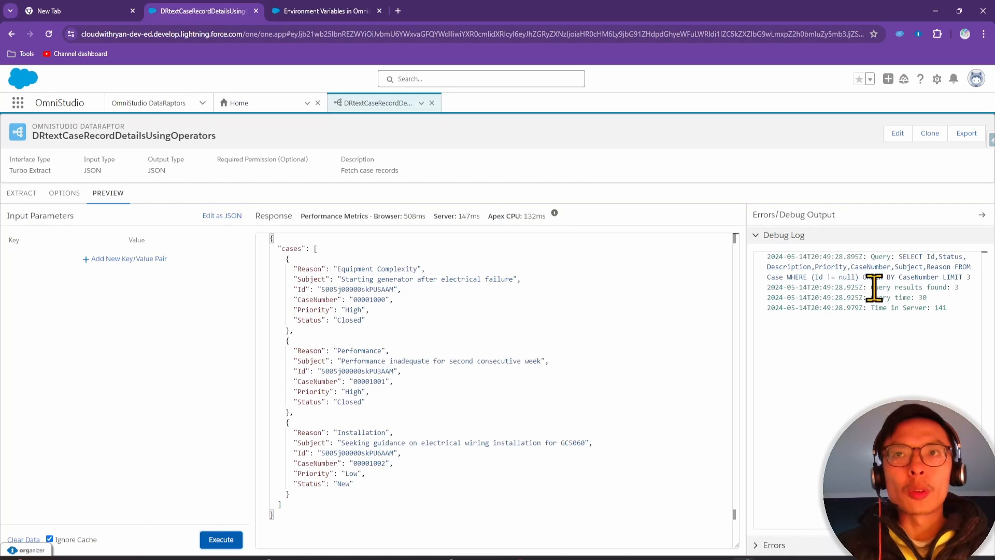
{"action": "left_click_drag", "start_coordinate": [867, 276], "coordinate": [943, 277]}
{"action": "left_click", "coordinate": [914, 277]}
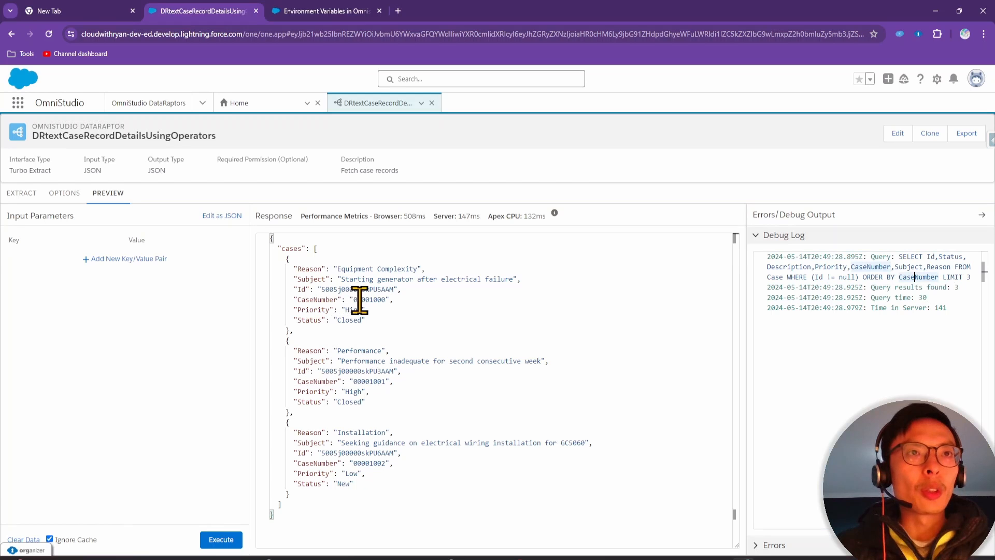
{"action": "double_click", "coordinate": [382, 300]}
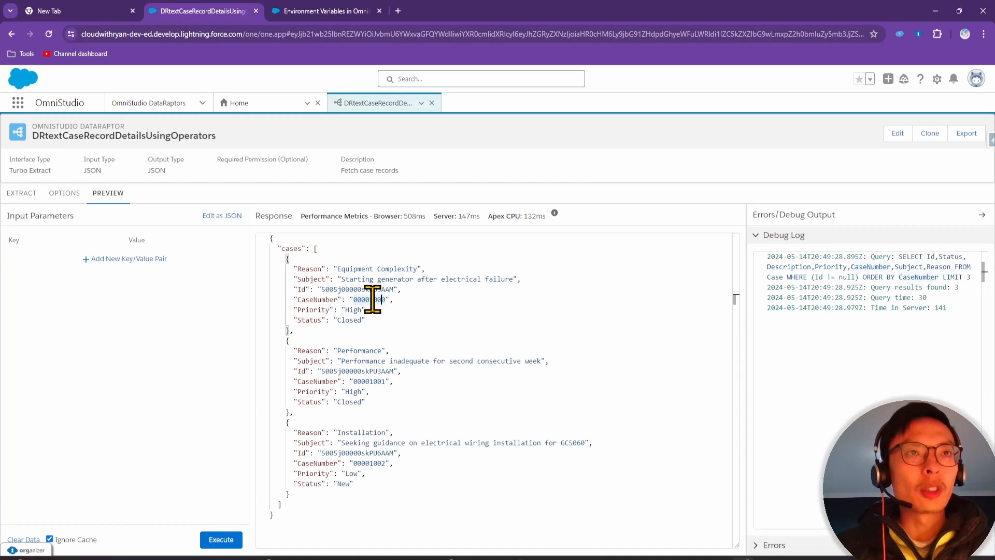
{"action": "left_click", "coordinate": [374, 380]}
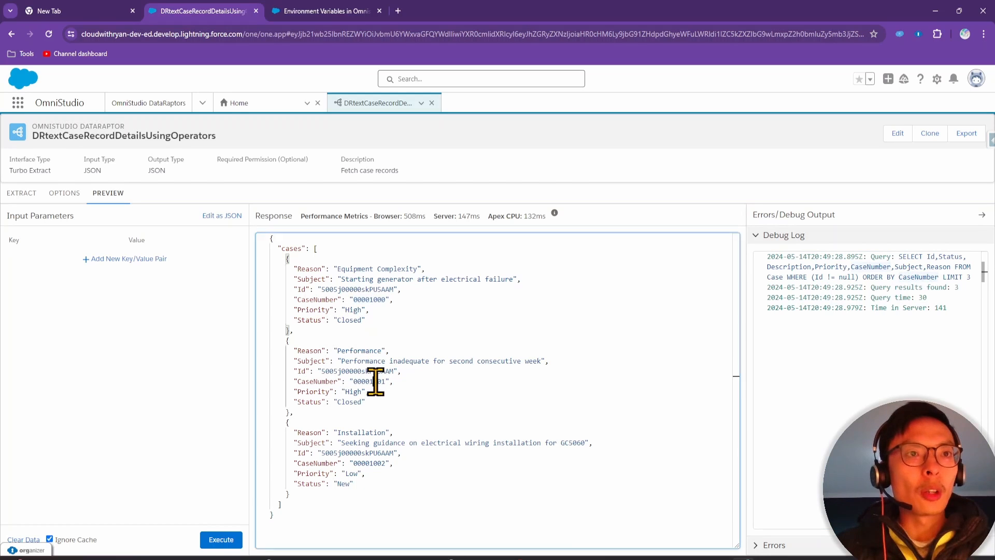
{"action": "left_click", "coordinate": [378, 464]}
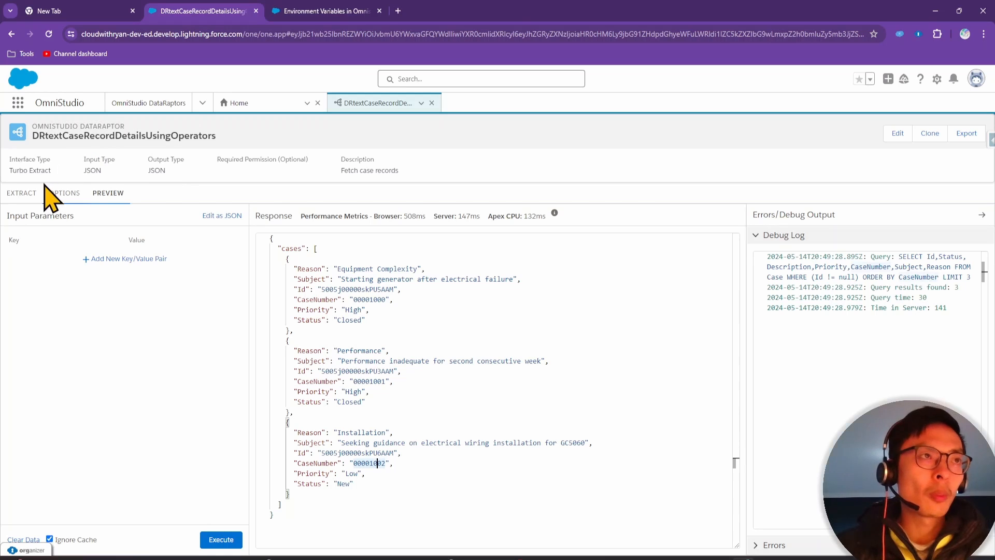
Change the ORDER BY value to CaseNumber DESC
{"action": "left_click", "coordinate": [22, 197]}
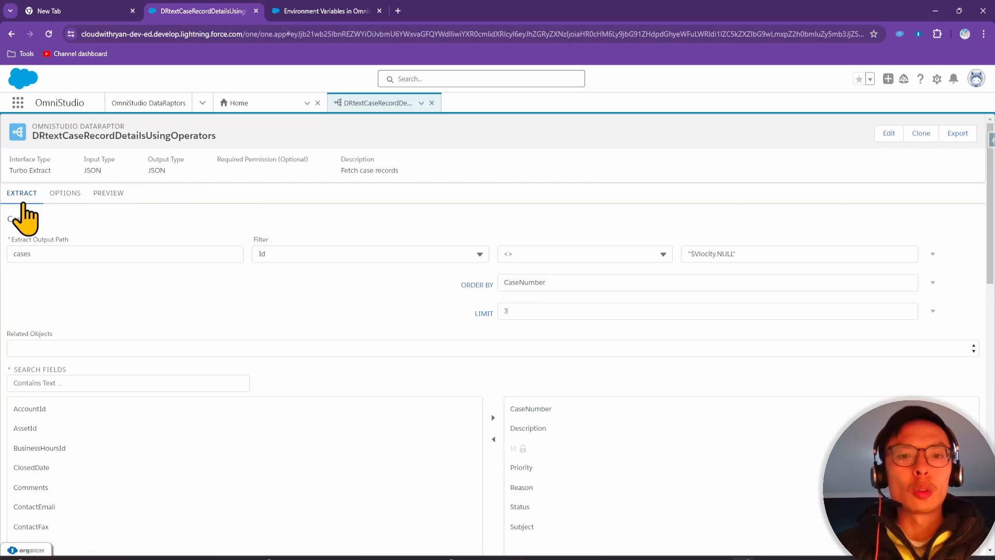
{"action": "left_click", "coordinate": [618, 283]}
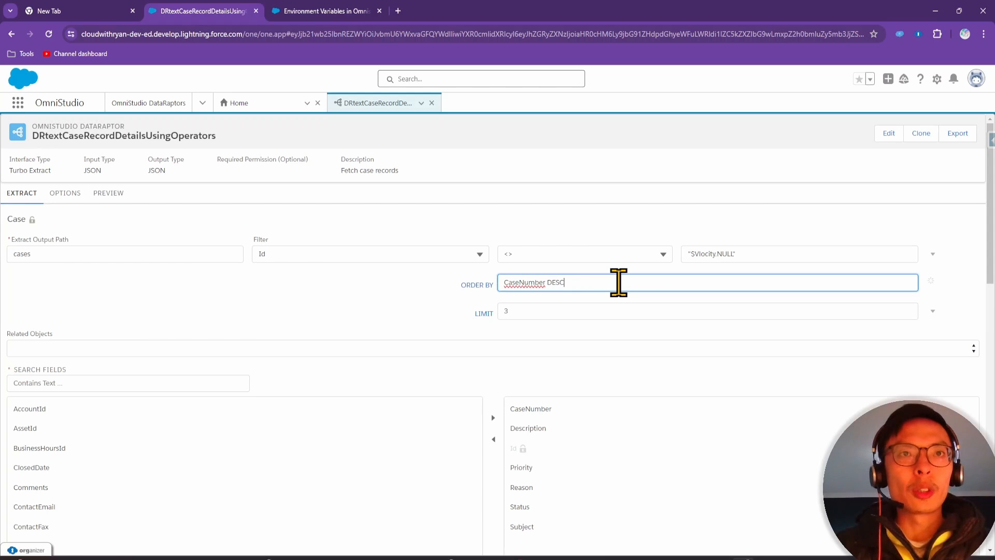
{"action": "left_click", "coordinate": [443, 305]}
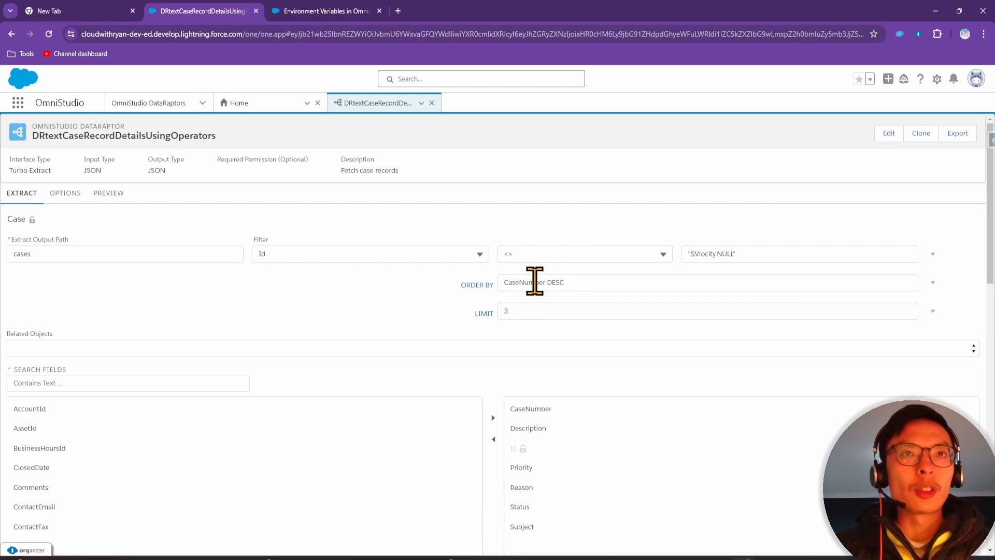
Rerun the preview, getting cases 00001049, 00001046, 00001045 with DESC in the logged query
{"action": "left_click", "coordinate": [109, 196]}
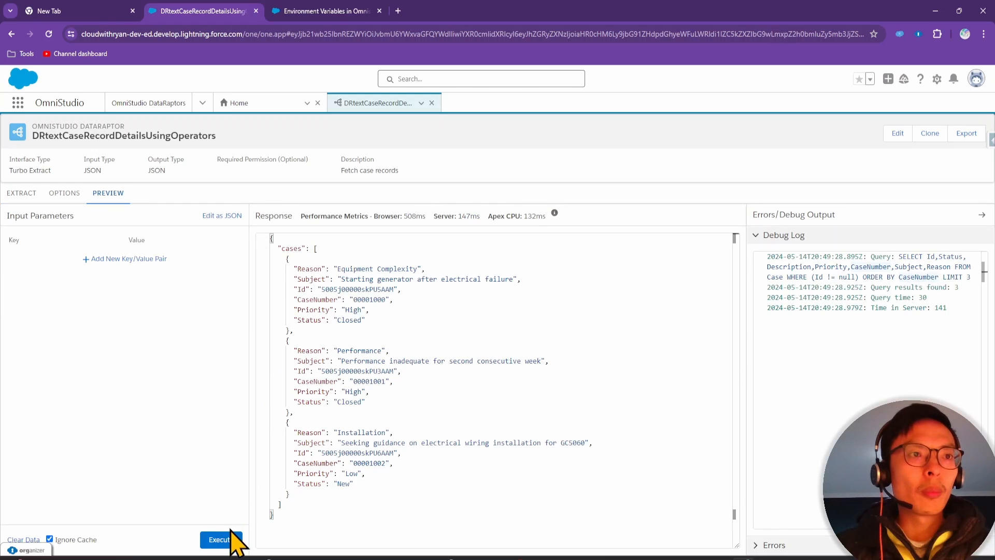
{"action": "left_click", "coordinate": [227, 538]}
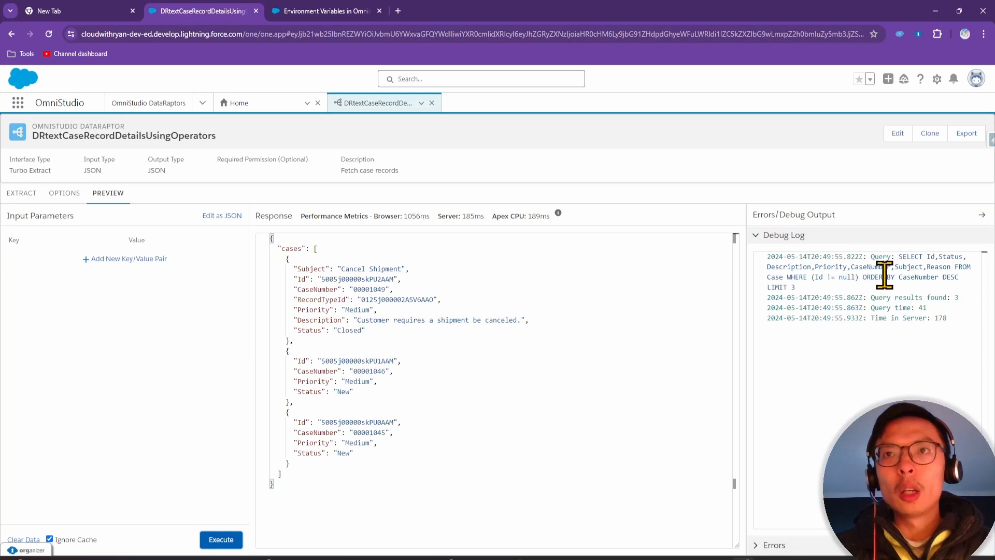
{"action": "left_click_drag", "start_coordinate": [943, 278], "coordinate": [961, 278]}
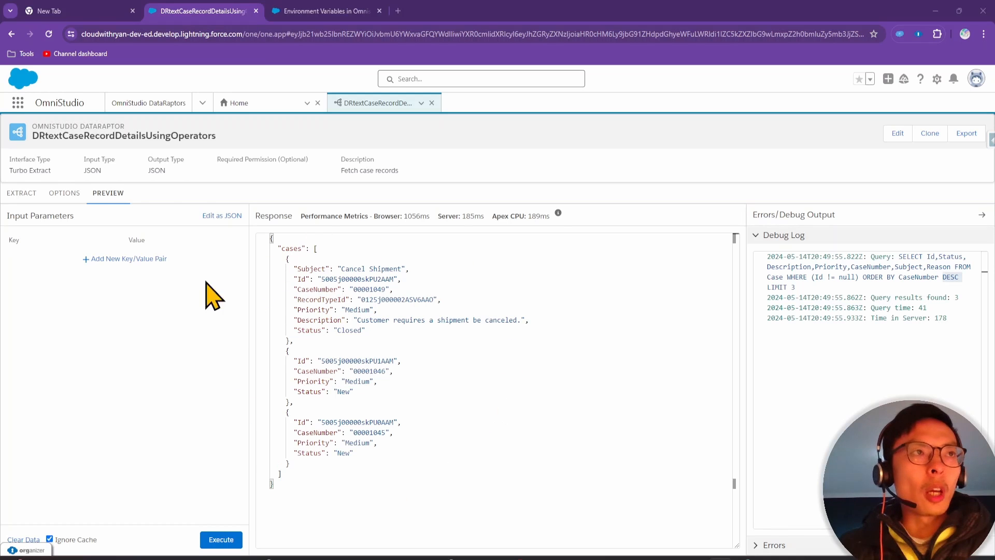
Delete the LIMIT 3 filter row, keeping the CaseNumber DESC ordering
{"action": "left_click", "coordinate": [22, 211]}
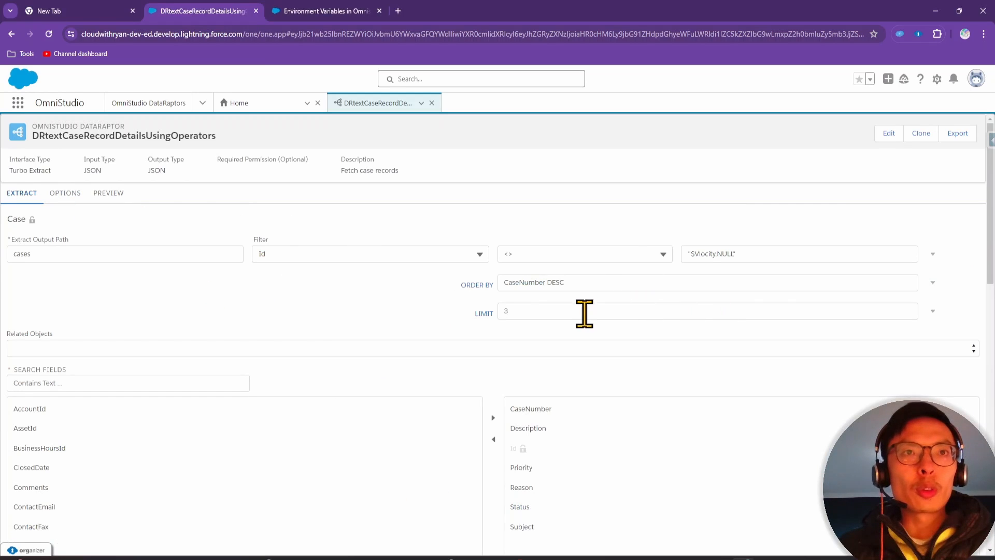
{"action": "left_click_drag", "start_coordinate": [565, 280], "coordinate": [546, 282]}
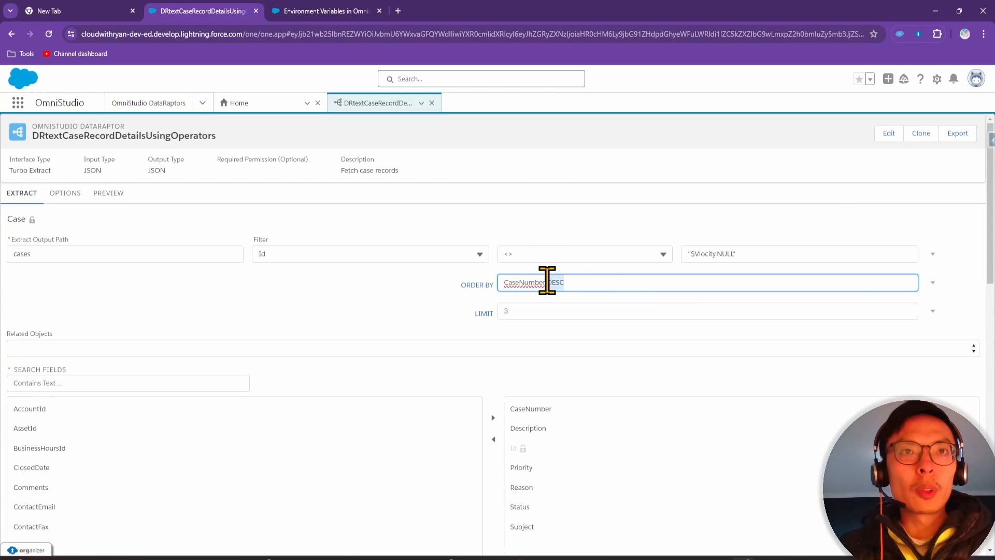
{"action": "left_click", "coordinate": [932, 310]}
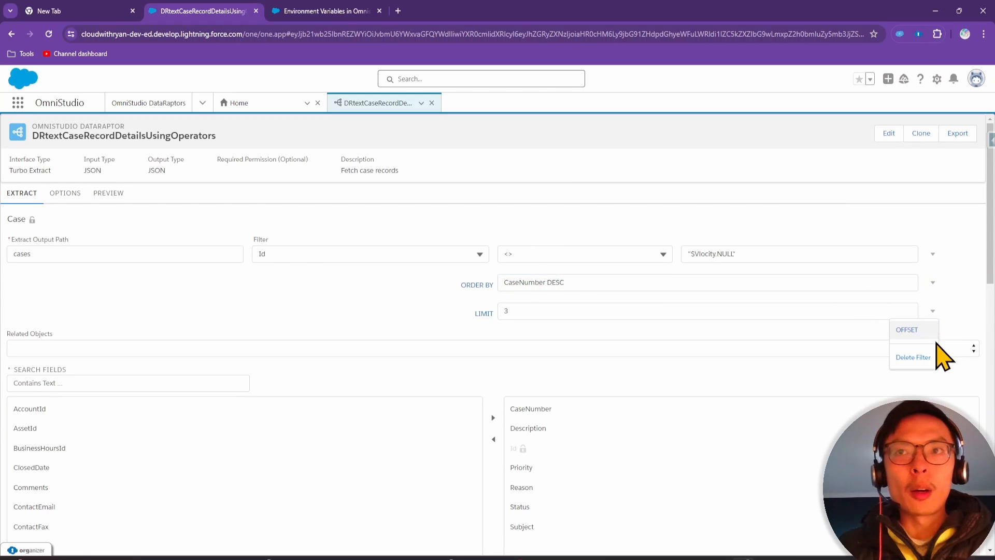
{"action": "left_click", "coordinate": [893, 363]}
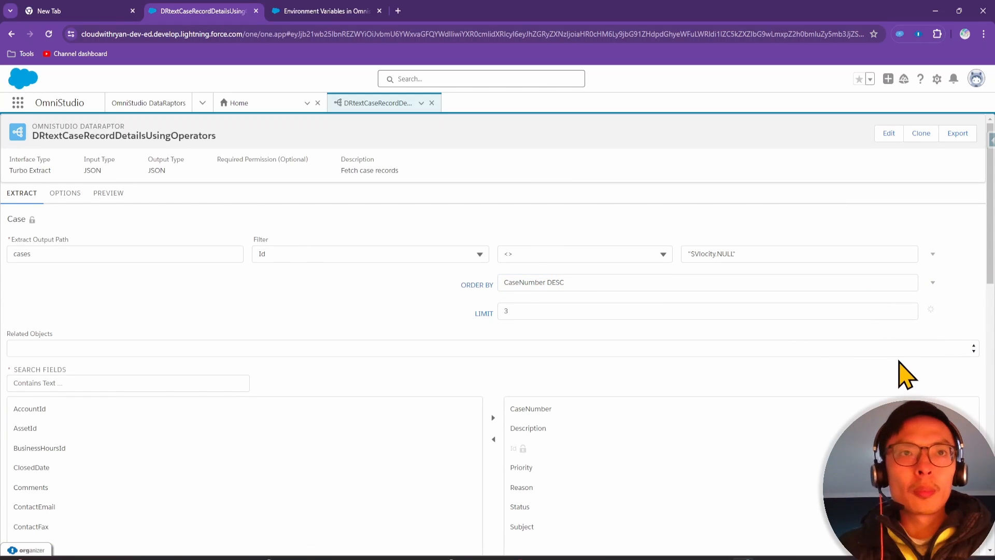
Rerun the preview without a limit, now returning all 48 cases
{"action": "left_click", "coordinate": [110, 196]}
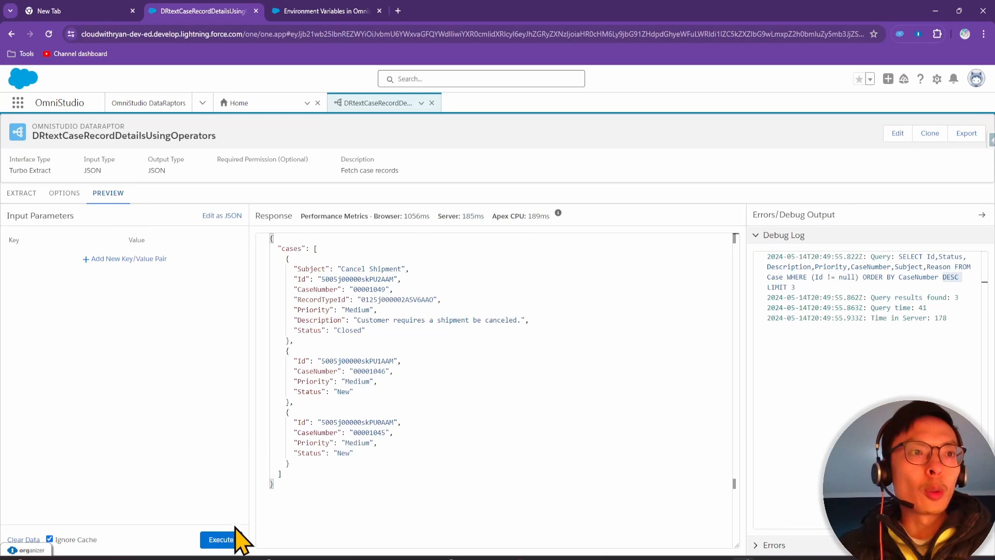
{"action": "left_click", "coordinate": [234, 539]}
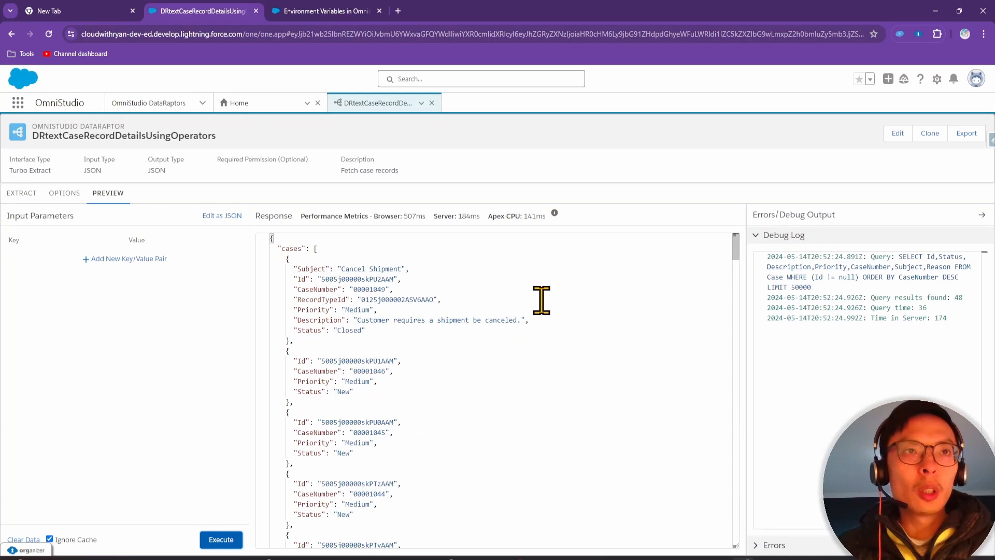
{"action": "left_click", "coordinate": [33, 193]}
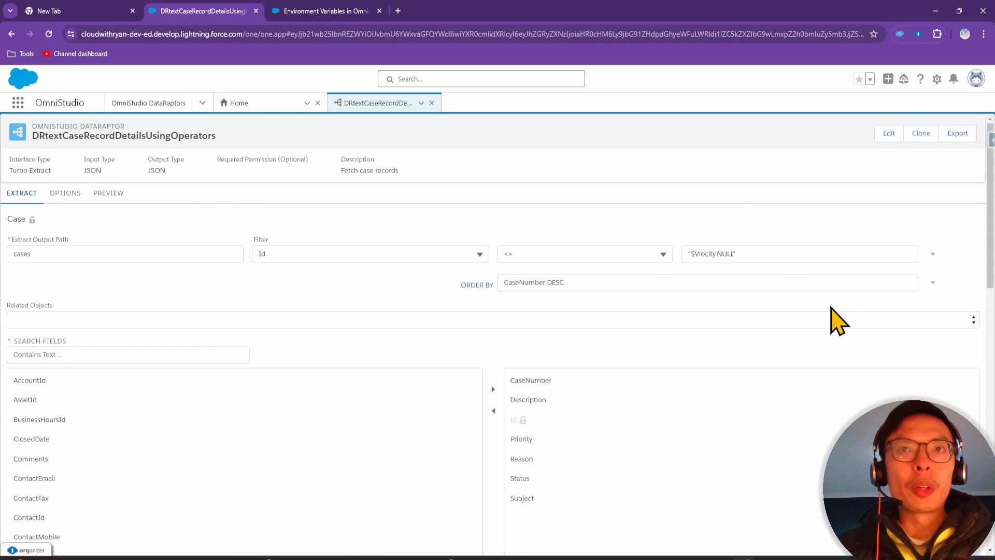
{"action": "left_click", "coordinate": [110, 194]}
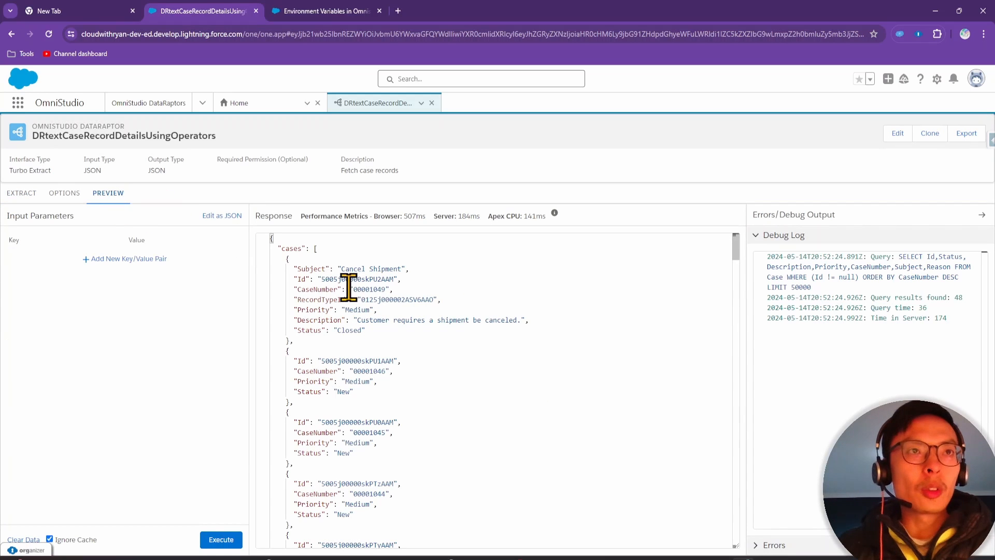
{"action": "left_click_drag", "start_coordinate": [352, 290], "coordinate": [389, 289]}
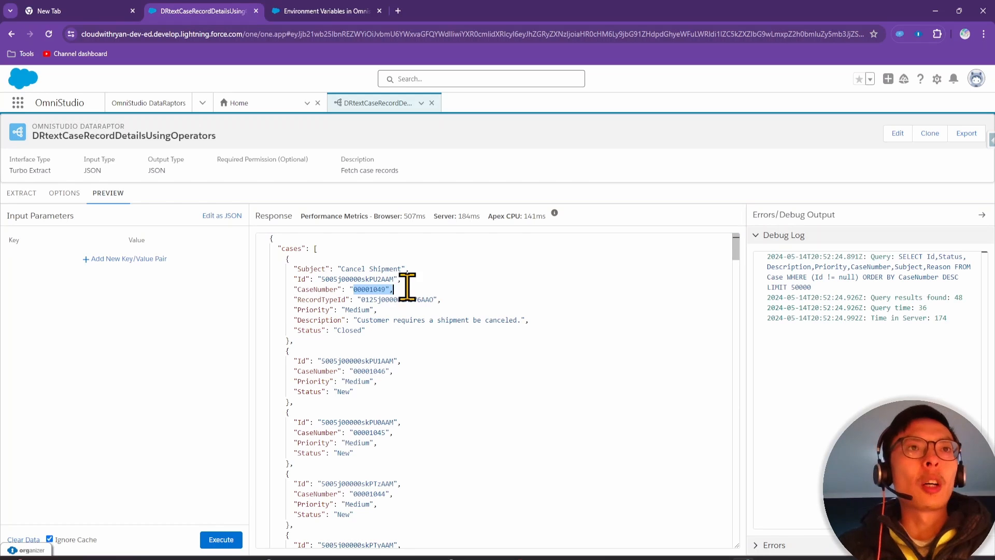
{"action": "left_click_drag", "start_coordinate": [735, 252], "coordinate": [731, 539]}
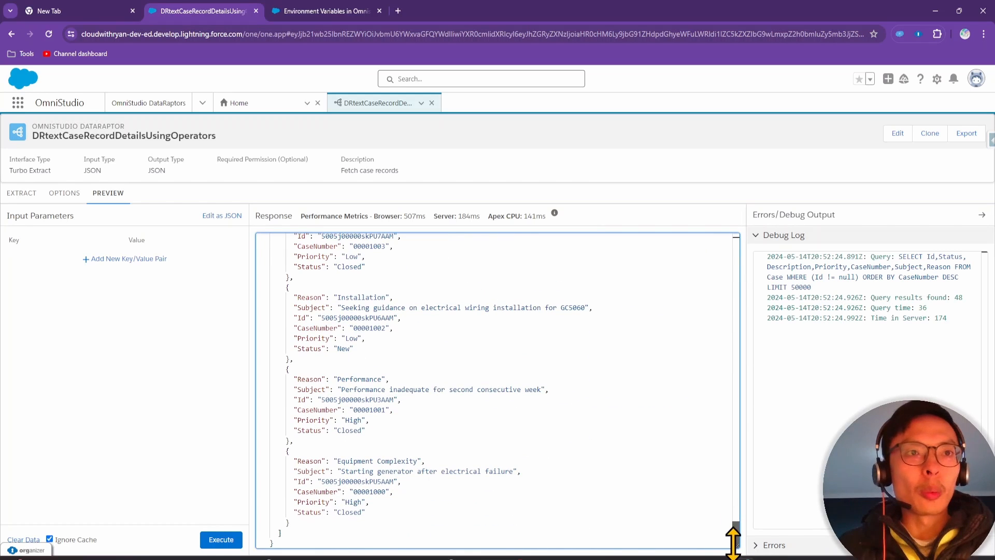
{"action": "left_click_drag", "start_coordinate": [354, 492], "coordinate": [401, 491]}
{"action": "left_click", "coordinate": [368, 494]}
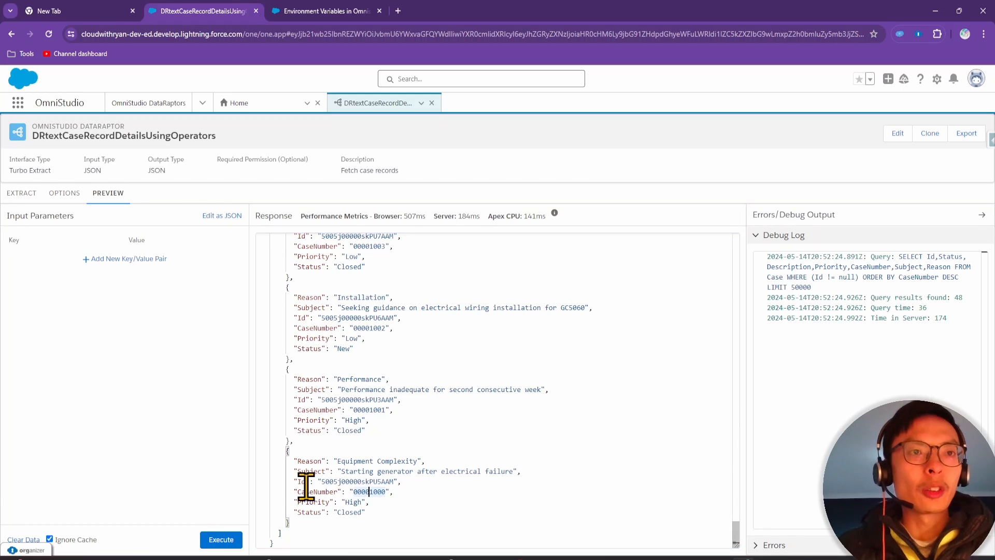
{"action": "left_click_drag", "start_coordinate": [736, 527], "coordinate": [726, 233]}
{"action": "left_click", "coordinate": [28, 196]}
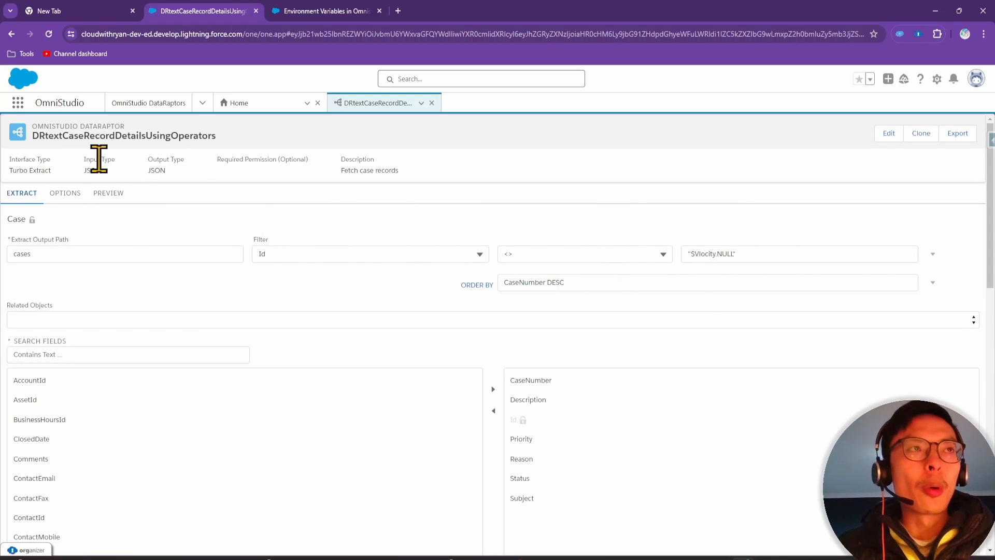
{"action": "left_click", "coordinate": [107, 195]}
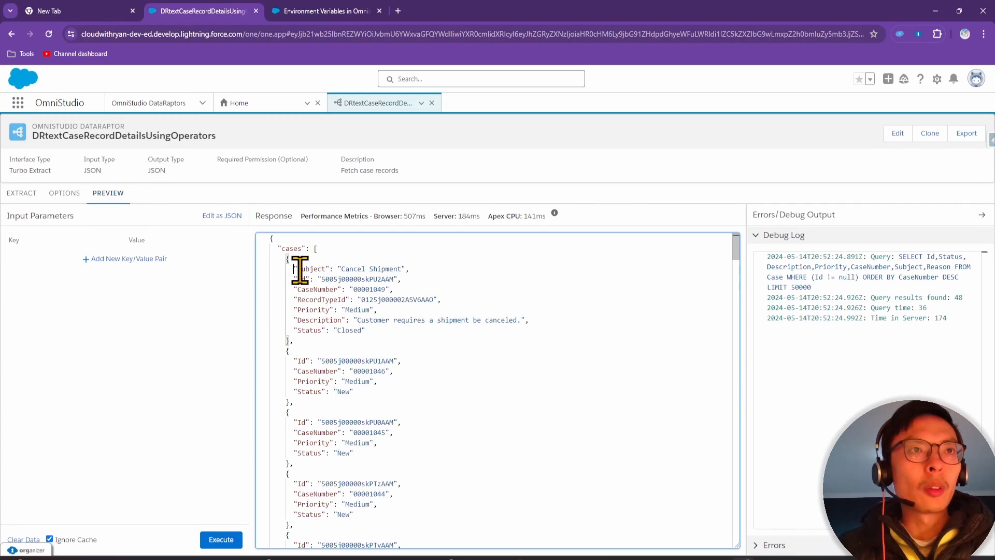
{"action": "left_click_drag", "start_coordinate": [297, 270], "coordinate": [384, 331]}
{"action": "left_click_drag", "start_coordinate": [284, 360], "coordinate": [372, 416]}
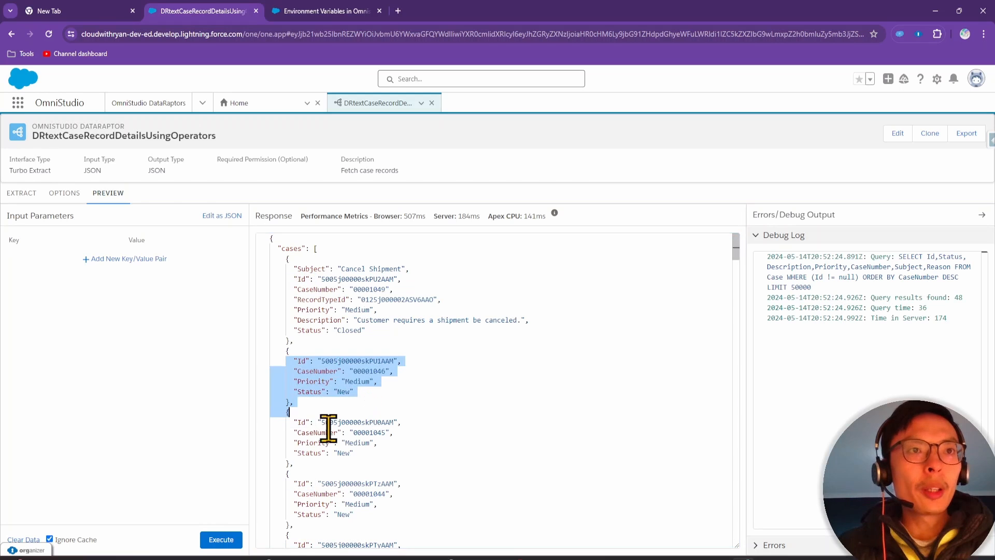
{"action": "left_click_drag", "start_coordinate": [294, 430], "coordinate": [361, 461]}
Drop DESC from ORDER BY CaseNumber and rerun the preview, listing cases ascending from 00001000
{"action": "left_click", "coordinate": [22, 195]}
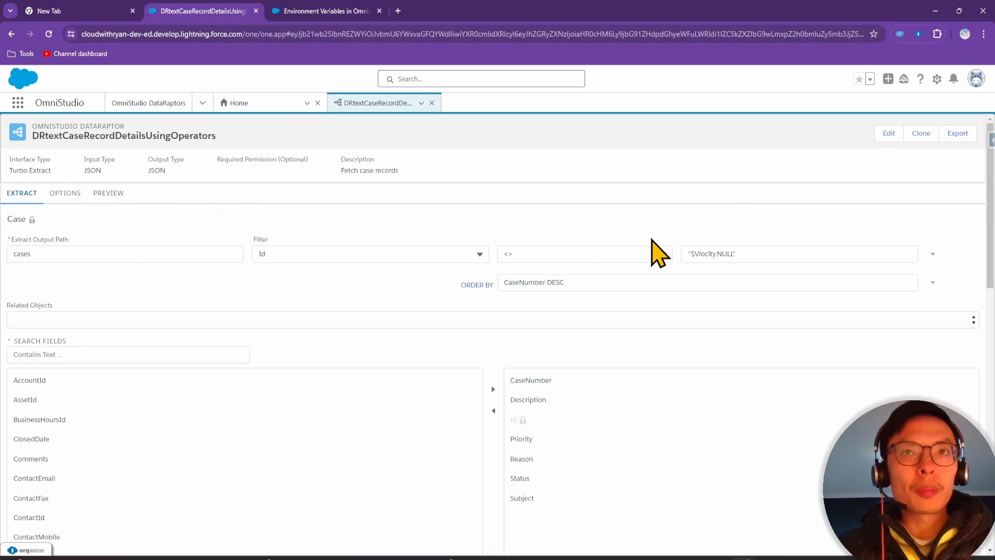
{"action": "left_click", "coordinate": [615, 283]}
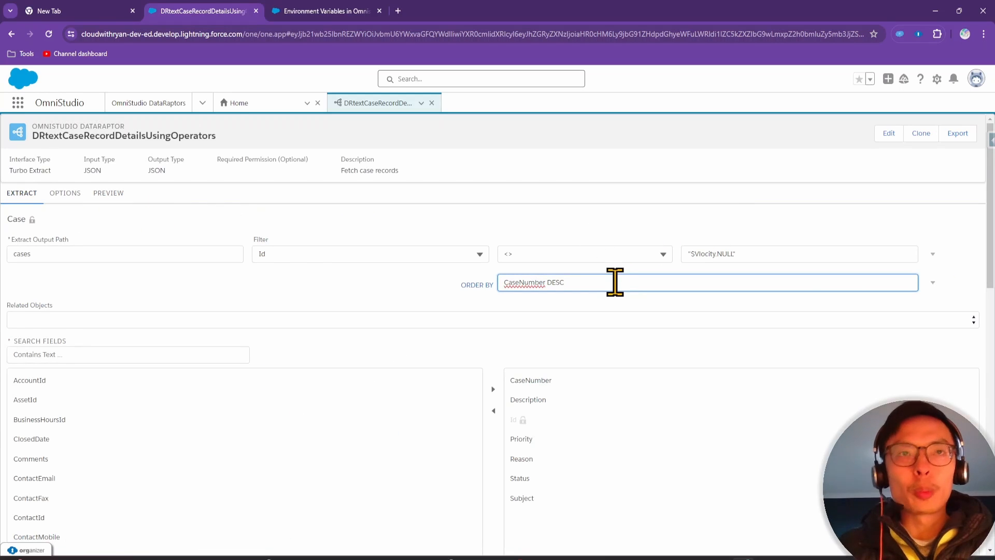
{"action": "left_click", "coordinate": [107, 195]}
{"action": "left_click", "coordinate": [234, 542]}
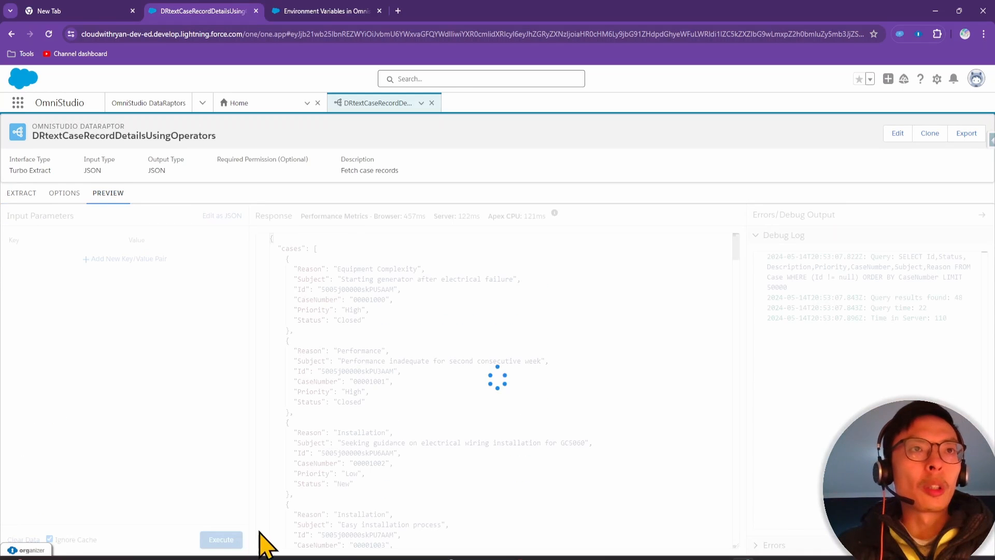
{"action": "left_click_drag", "start_coordinate": [294, 271], "coordinate": [407, 484]}
{"action": "left_click", "coordinate": [406, 483]}
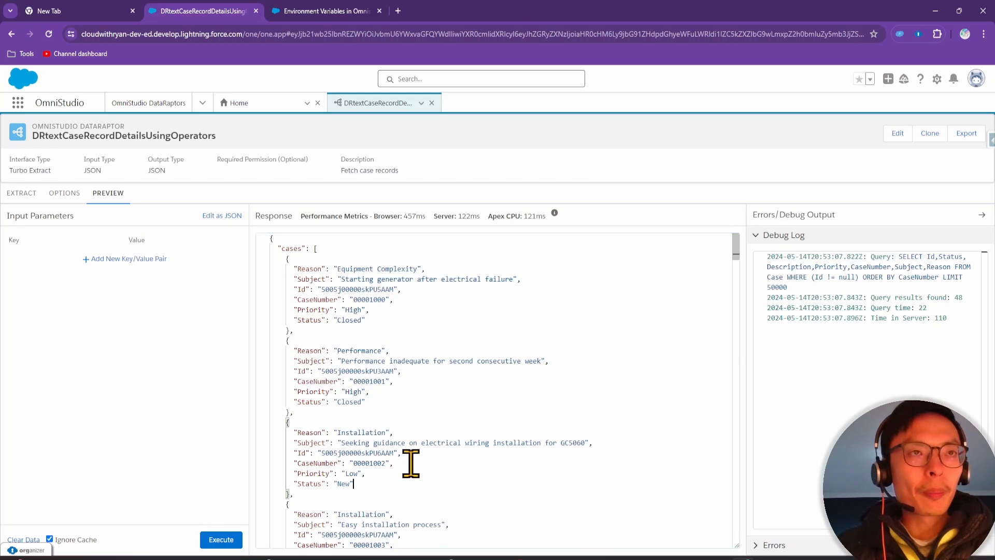
{"action": "left_click_drag", "start_coordinate": [296, 271], "coordinate": [399, 304]}
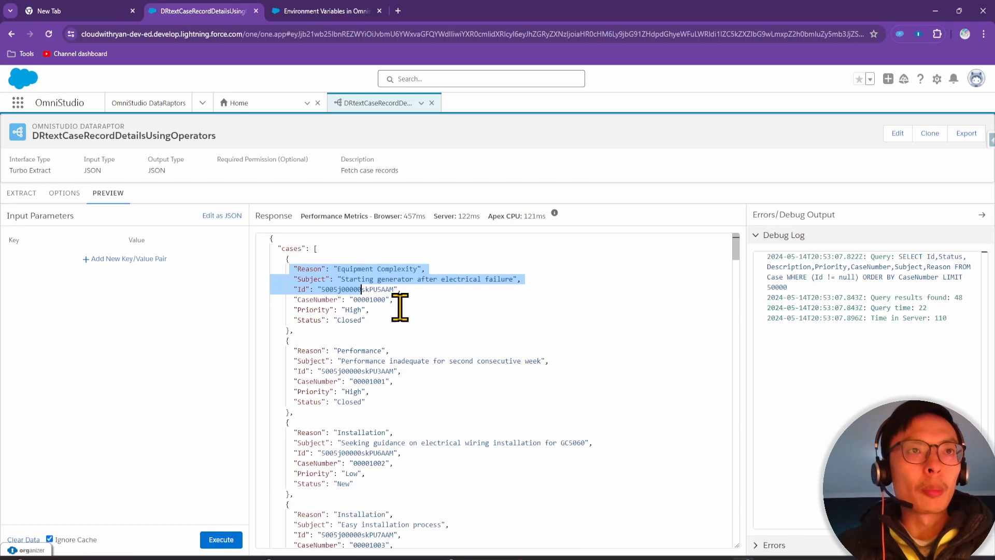
{"action": "left_click", "coordinate": [391, 306]}
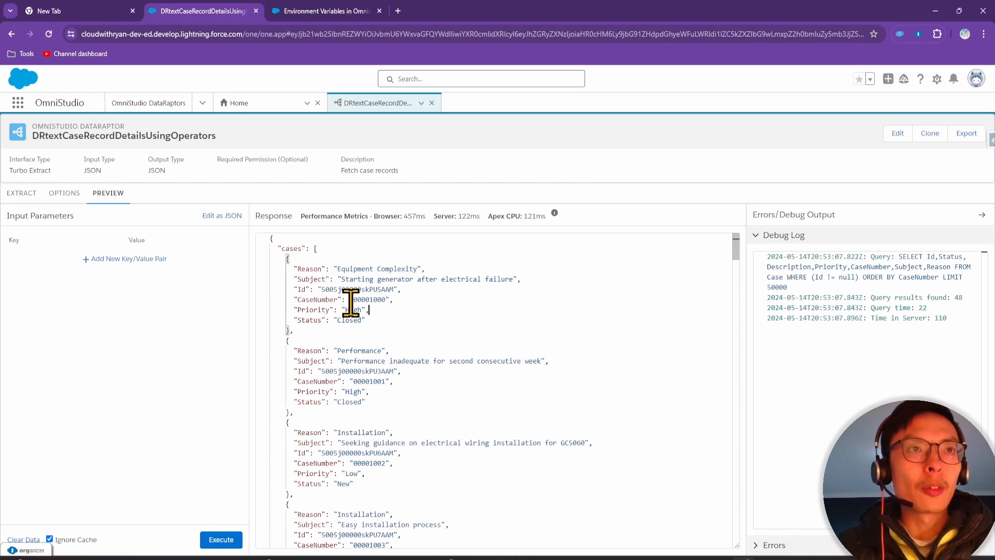
Re-add LIMIT 3, set ORDER BY to CaseNumber DESC, and start a fresh preview run
{"action": "left_click", "coordinate": [23, 192]}
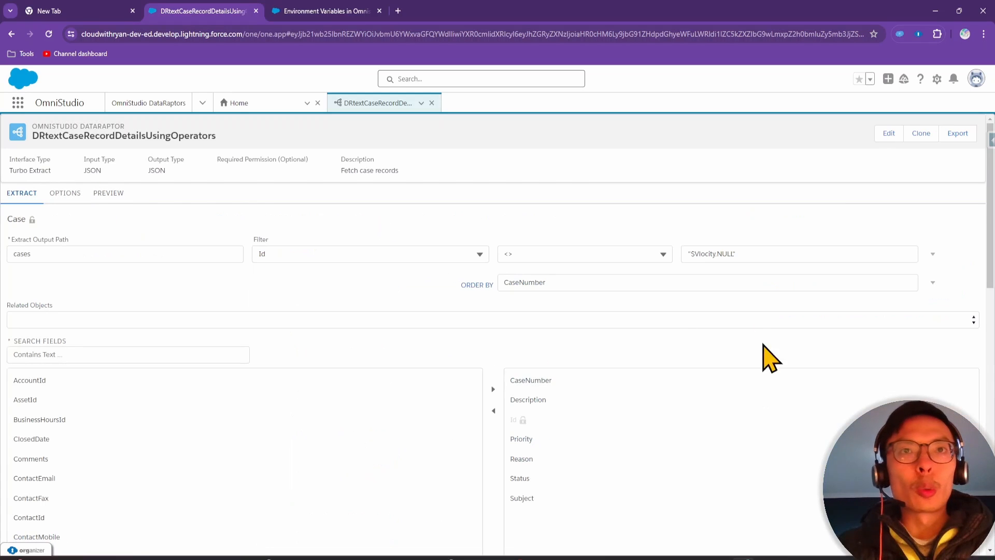
{"action": "left_click", "coordinate": [933, 282]}
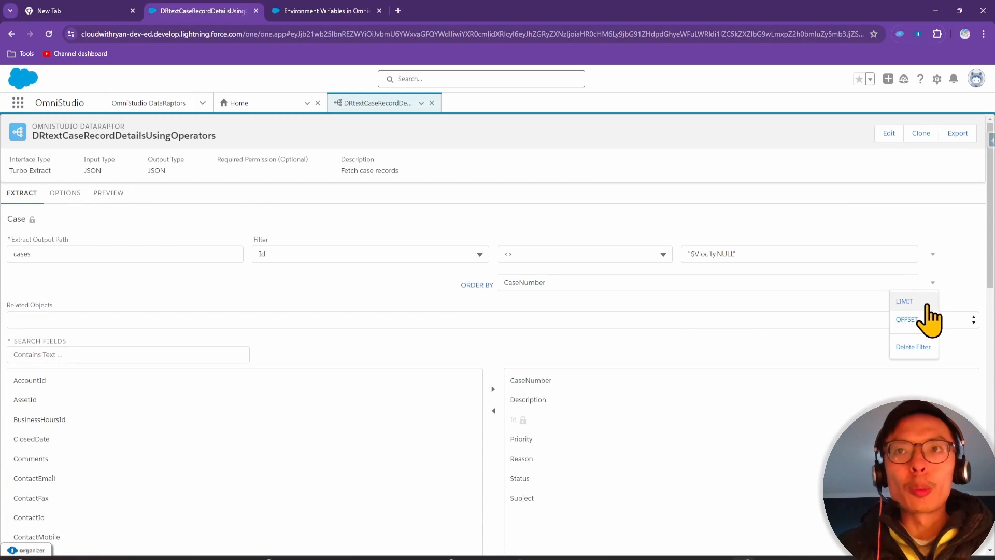
{"action": "left_click", "coordinate": [922, 301]}
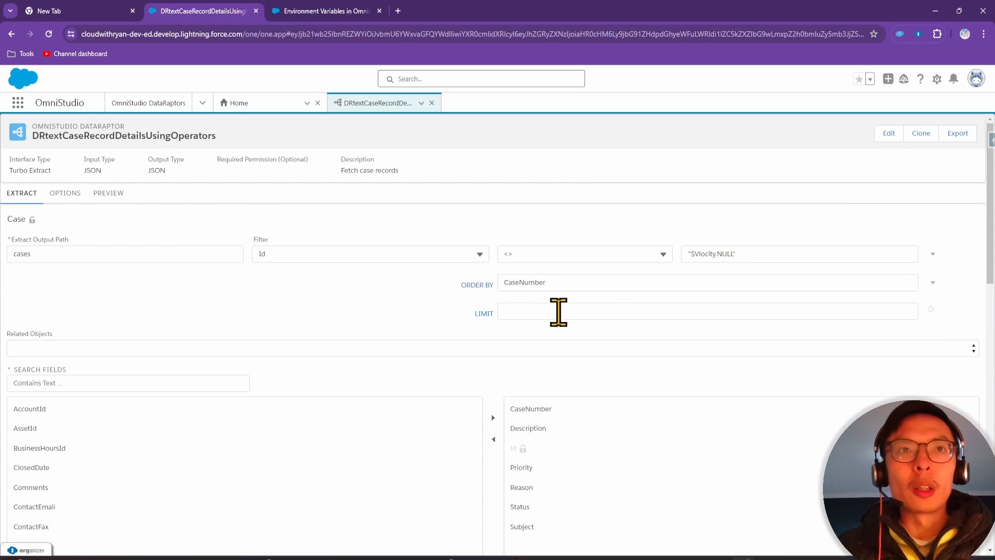
{"action": "left_click", "coordinate": [571, 282]}
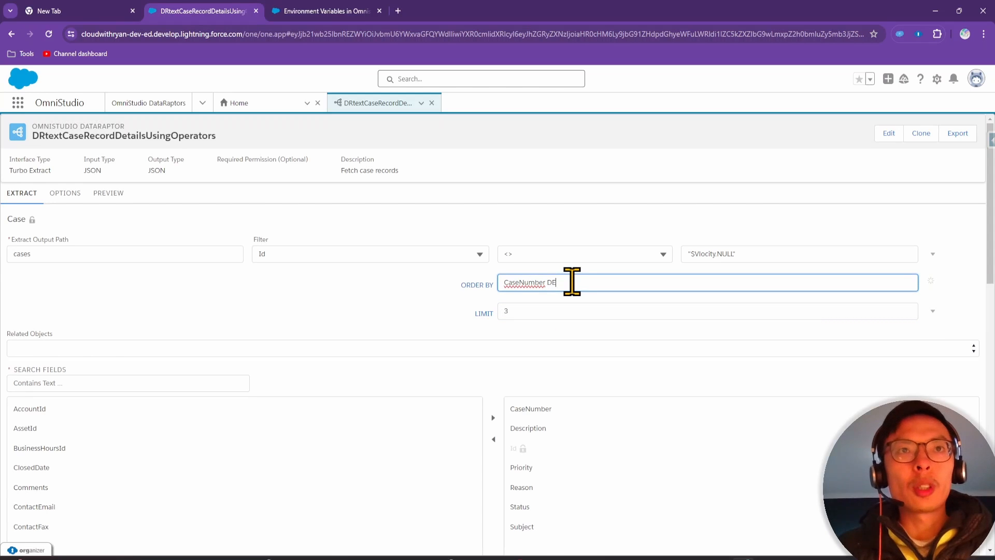
{"action": "type", "text": "DESC"}
{"action": "left_click", "coordinate": [600, 235]}
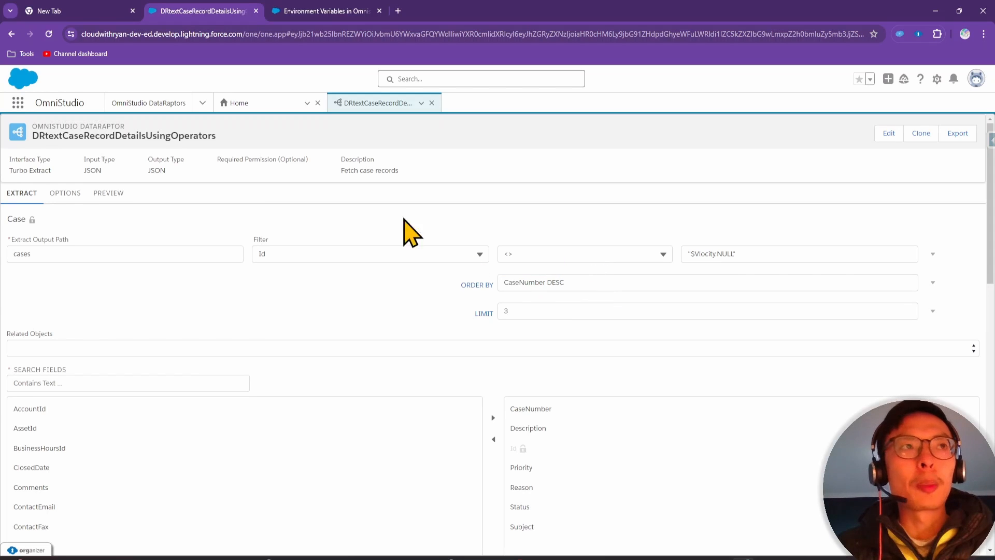
{"action": "left_click", "coordinate": [108, 195]}
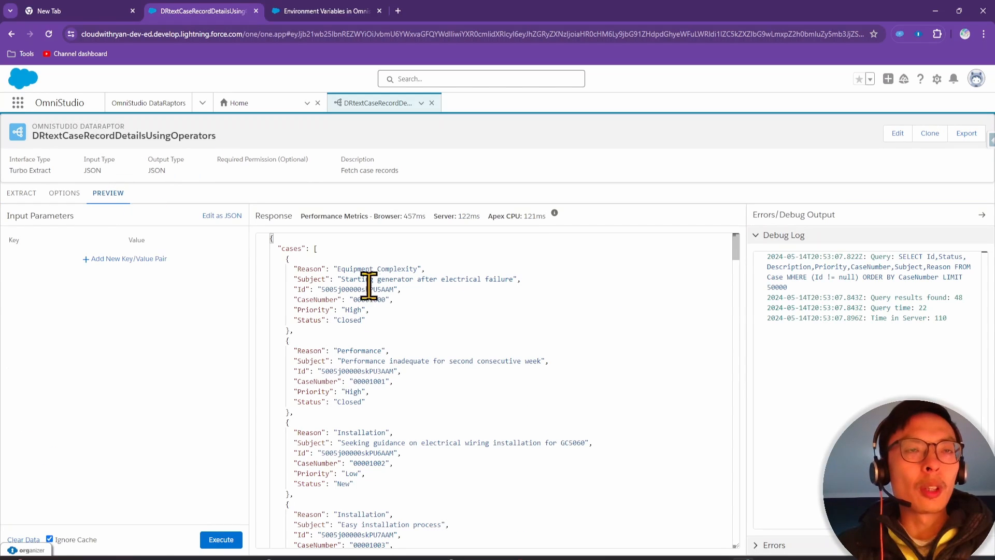
{"action": "left_click", "coordinate": [231, 540]}
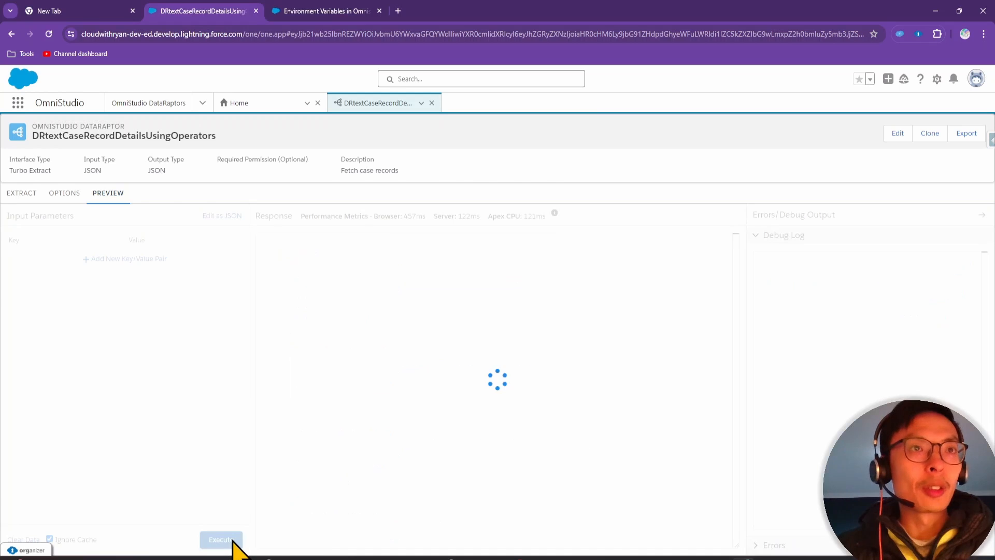
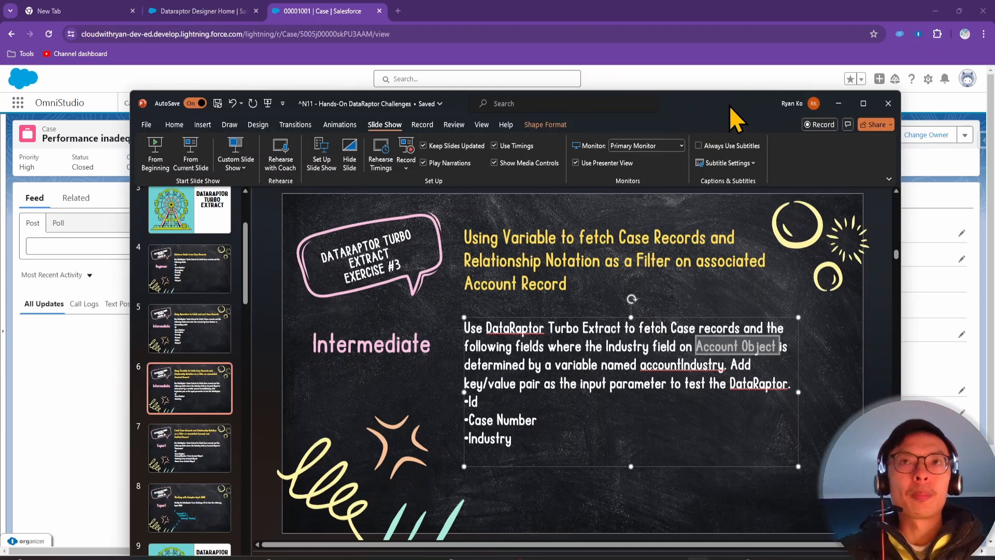
Confirm United Oil & Gas Corp. shows Industry Energy, then close the account tab
{"action": "left_click_drag", "start_coordinate": [735, 108], "coordinate": [752, 559]}
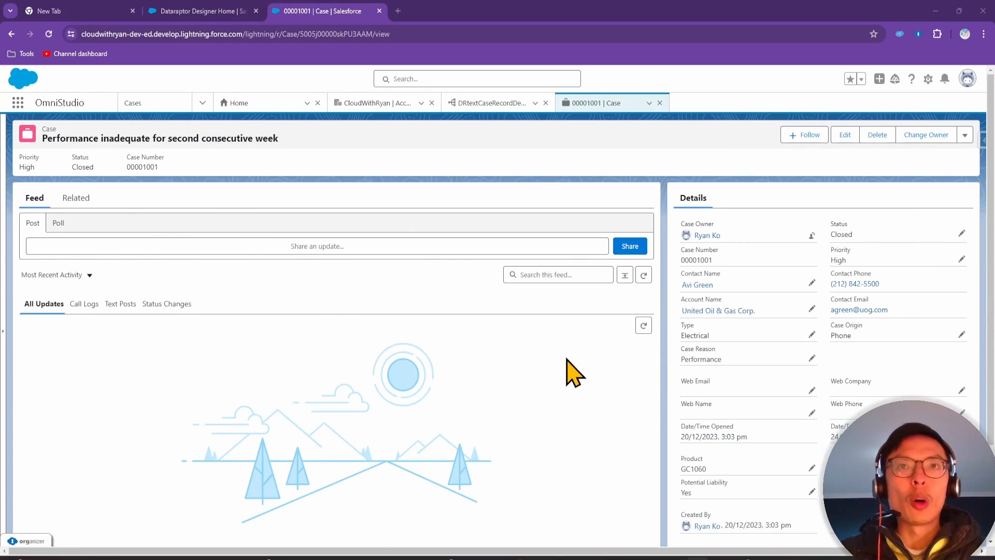
{"action": "left_click", "coordinate": [719, 313]}
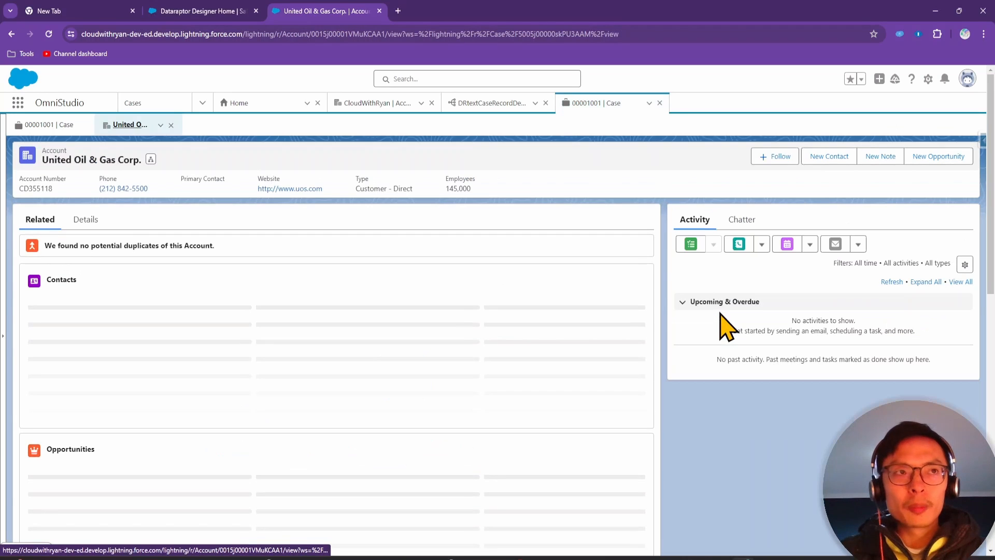
{"action": "left_click", "coordinate": [89, 220]}
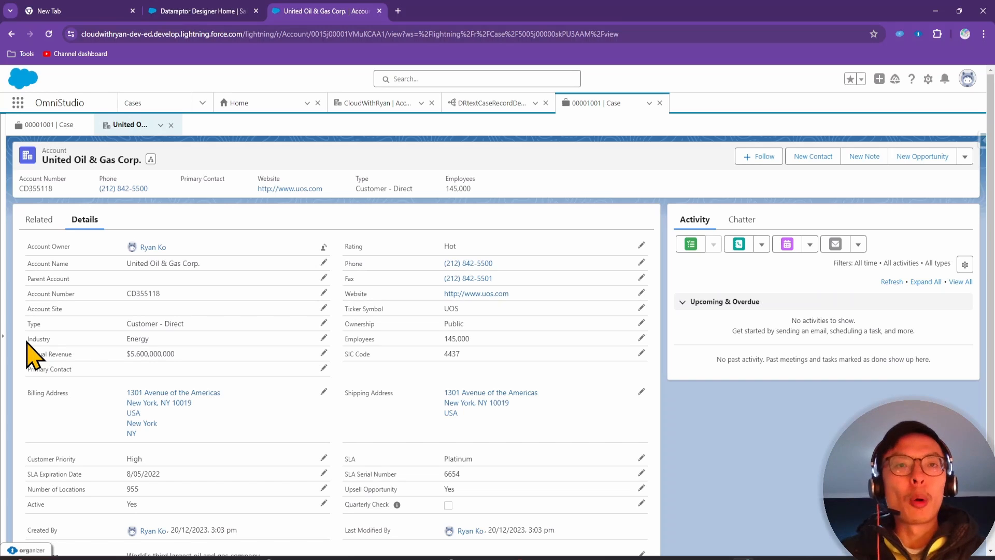
{"action": "key", "text": "ctrl+w"}
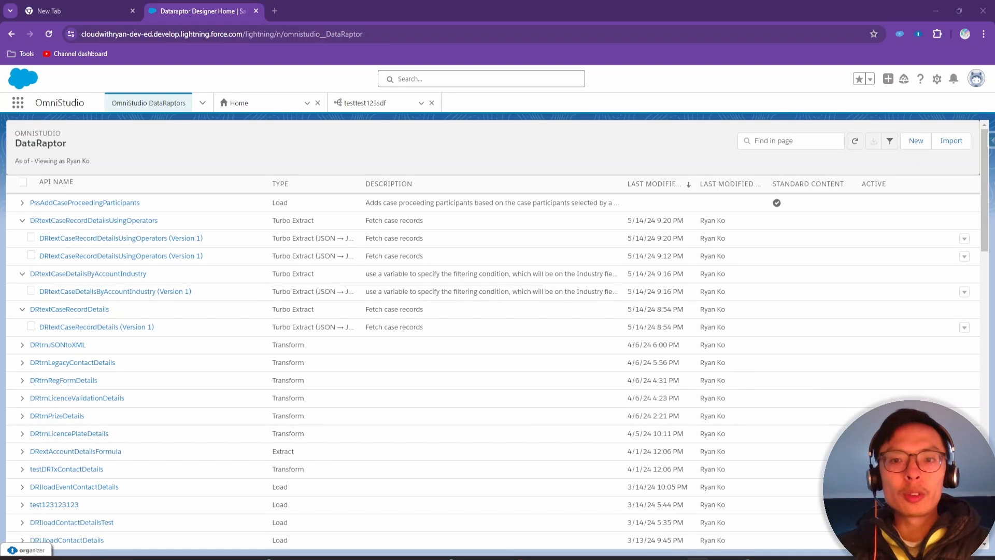
Create and save Turbo Extract DataRaptor DRtextContactDetailsUsingRelationshipNotation with a relationship-notation description
{"action": "left_click", "coordinate": [916, 140]}
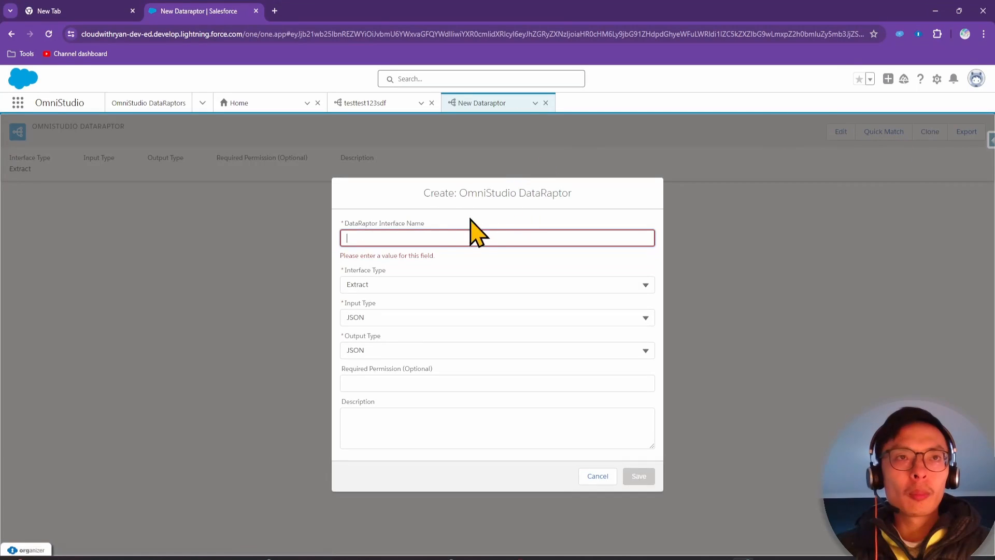
{"action": "type", "text": "DR"}
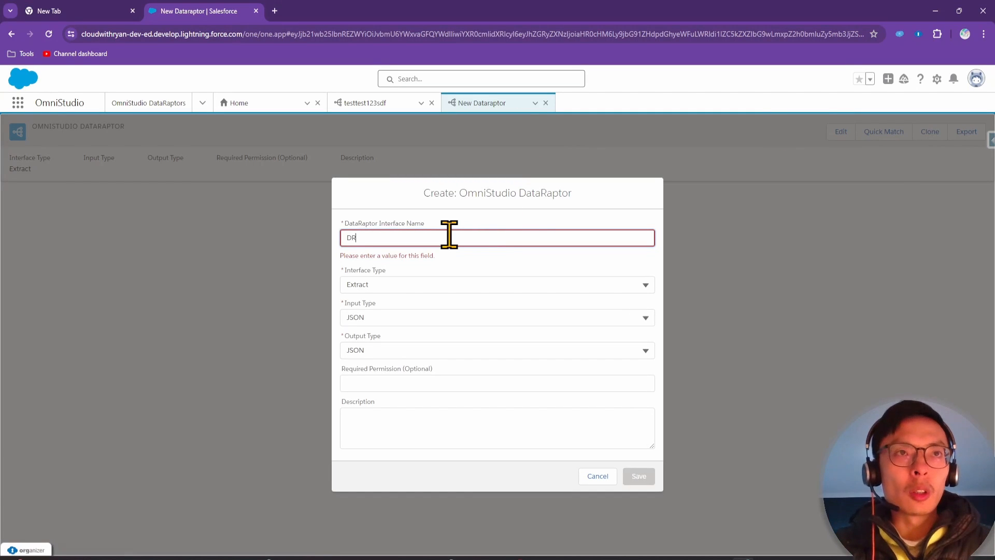
{"action": "type", "text": "textContactR"}
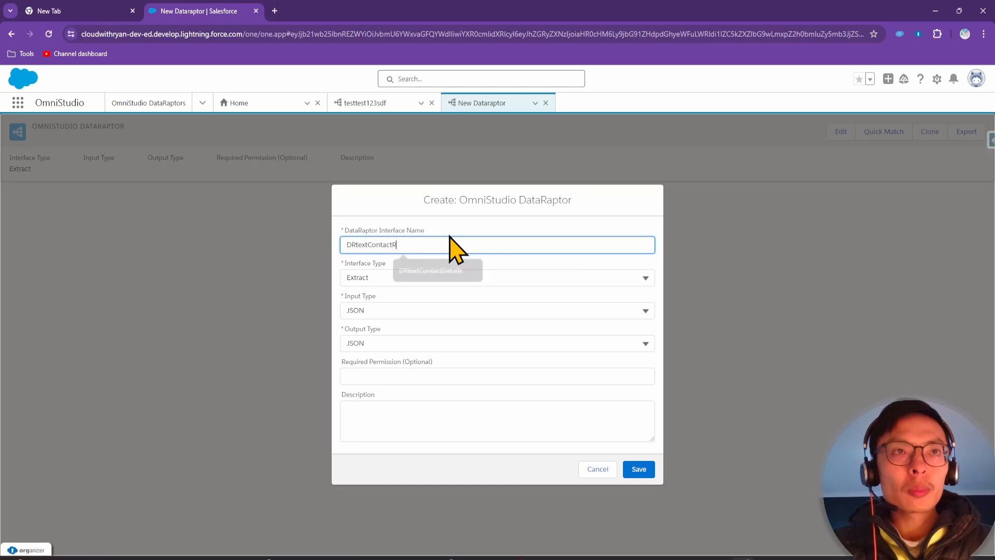
{"action": "key", "text": "BackSpace"}
{"action": "type", "text": "Details"}
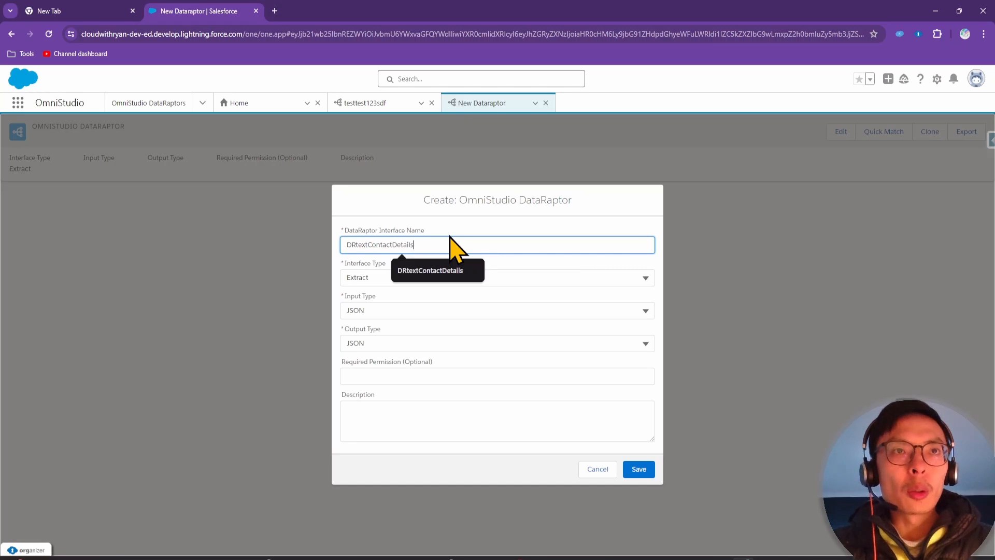
{"action": "type", "text": "UsingRelationshipNotation"}
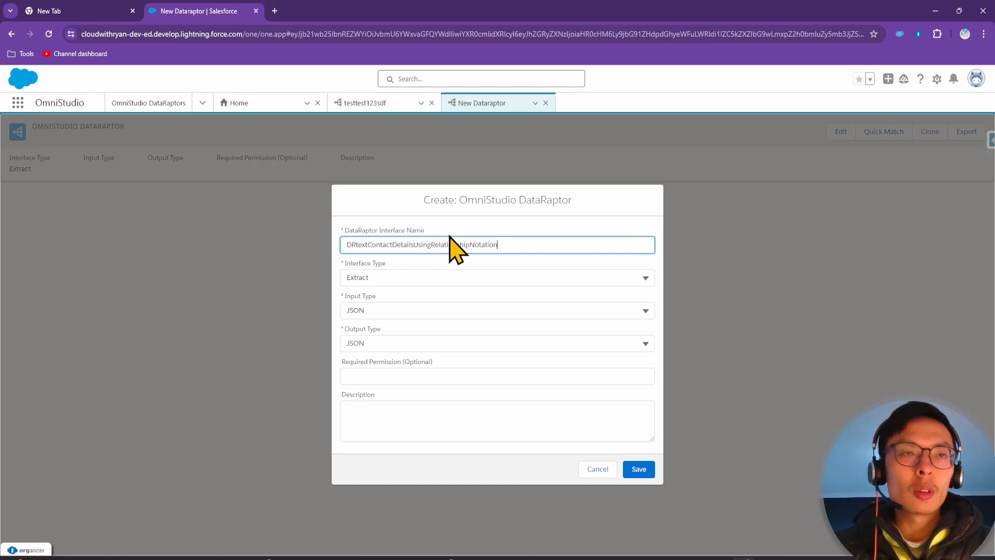
{"action": "left_click", "coordinate": [392, 277]}
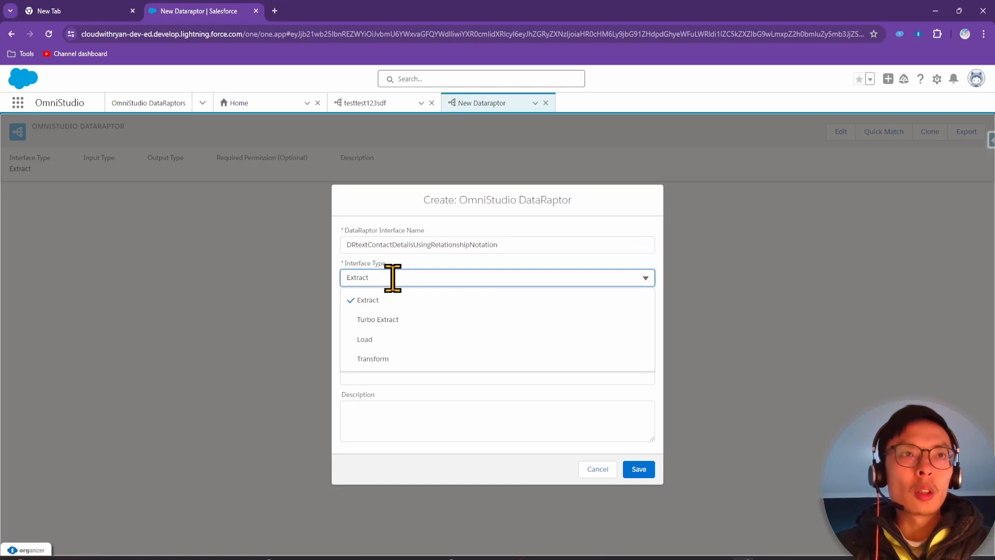
{"action": "left_click", "coordinate": [404, 320]}
{"action": "left_click", "coordinate": [407, 417]}
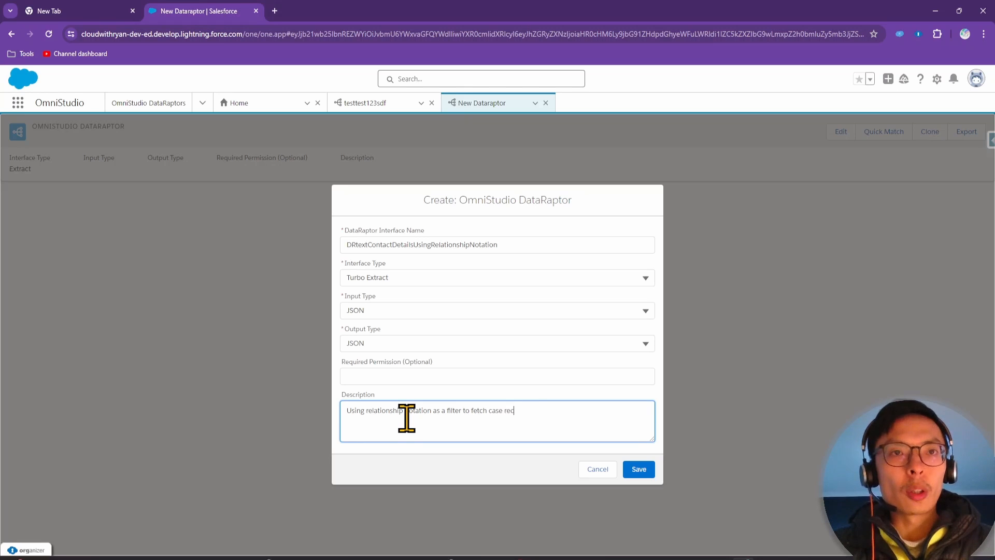
{"action": "type", "text": "s"}
{"action": "left_click", "coordinate": [640, 469]}
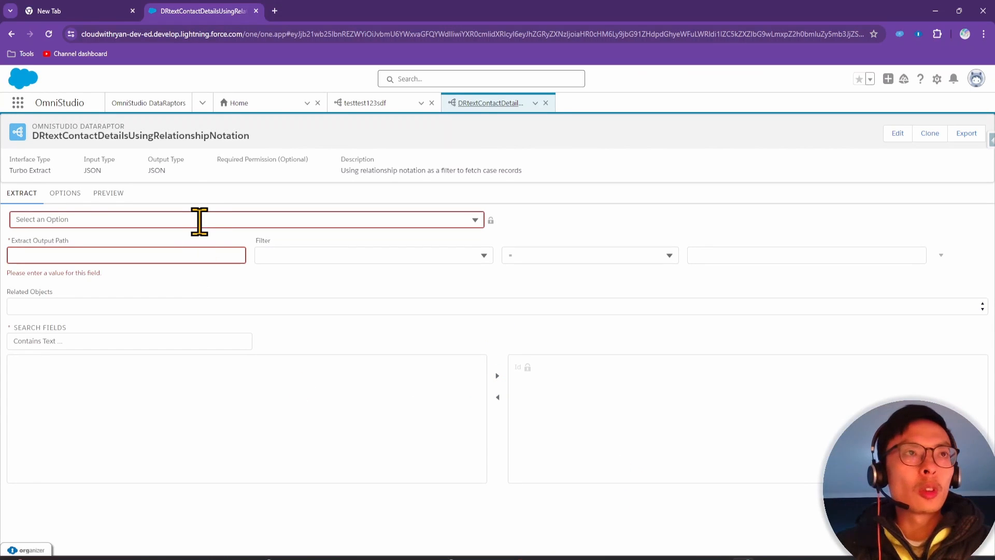
Set the extract object to Case with output path cases
{"action": "left_click", "coordinate": [197, 220]}
{"action": "type", "text": "case"}
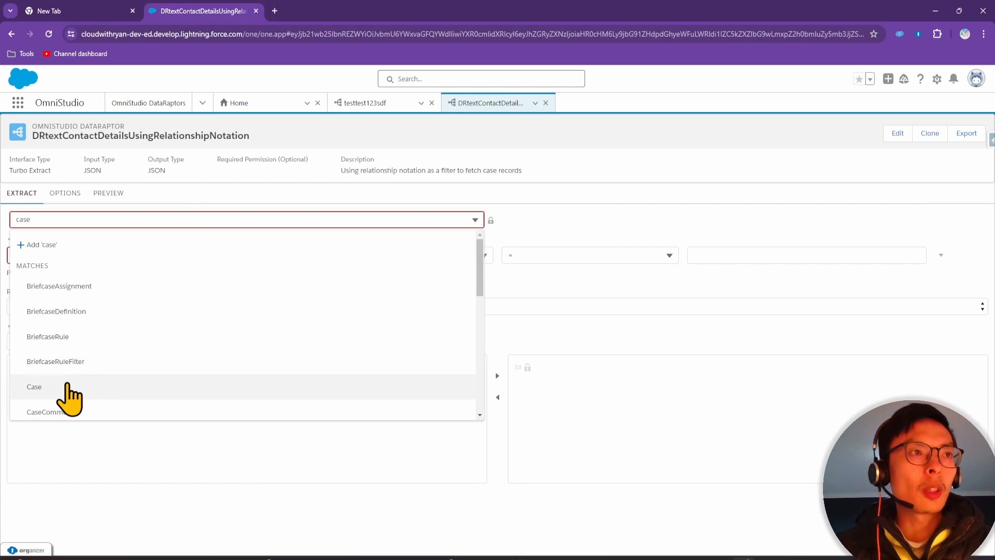
{"action": "left_click", "coordinate": [68, 387]}
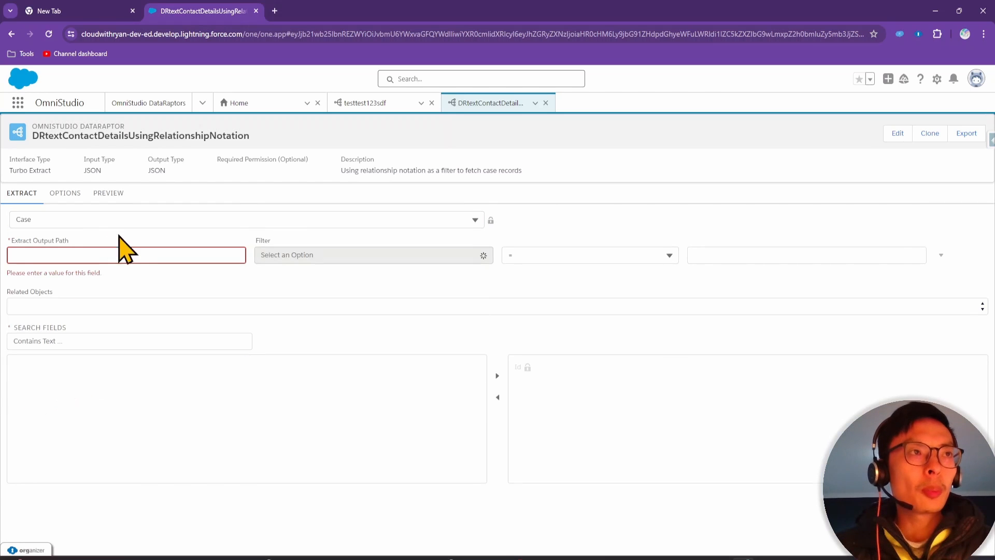
{"action": "left_click", "coordinate": [110, 255]}
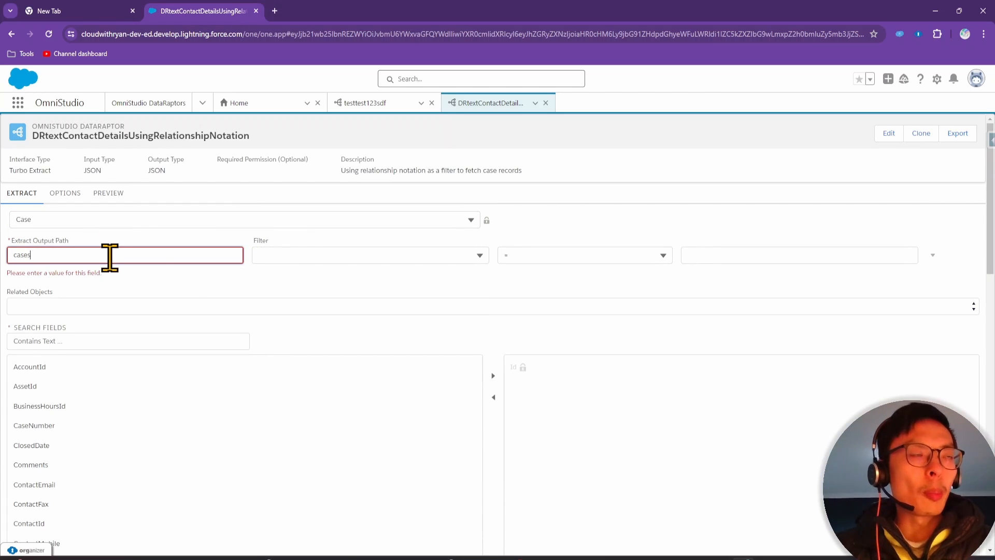
Add the filter Account.Industry = "Energy"
{"action": "left_click", "coordinate": [337, 256]}
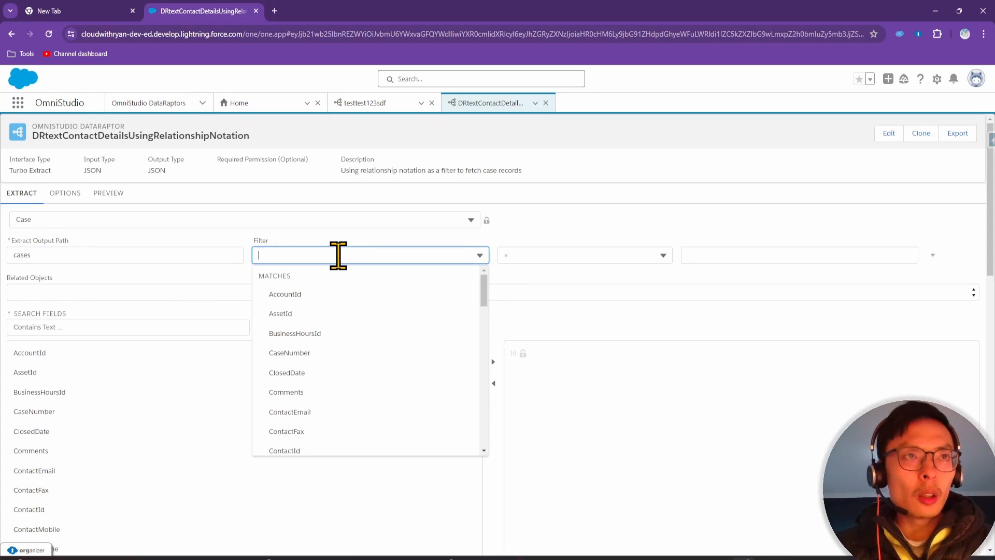
{"action": "type", "text": "A"}
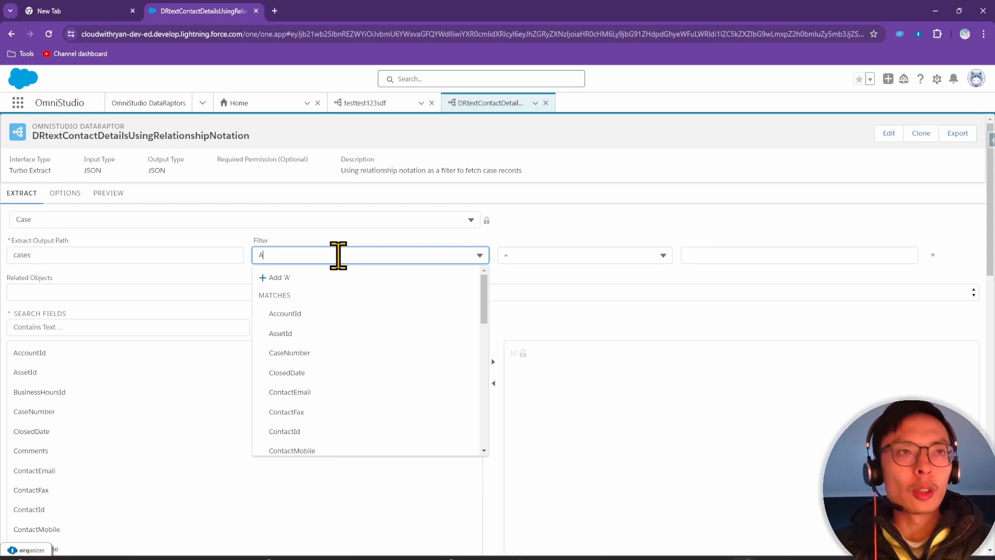
{"action": "type", "text": "cc"}
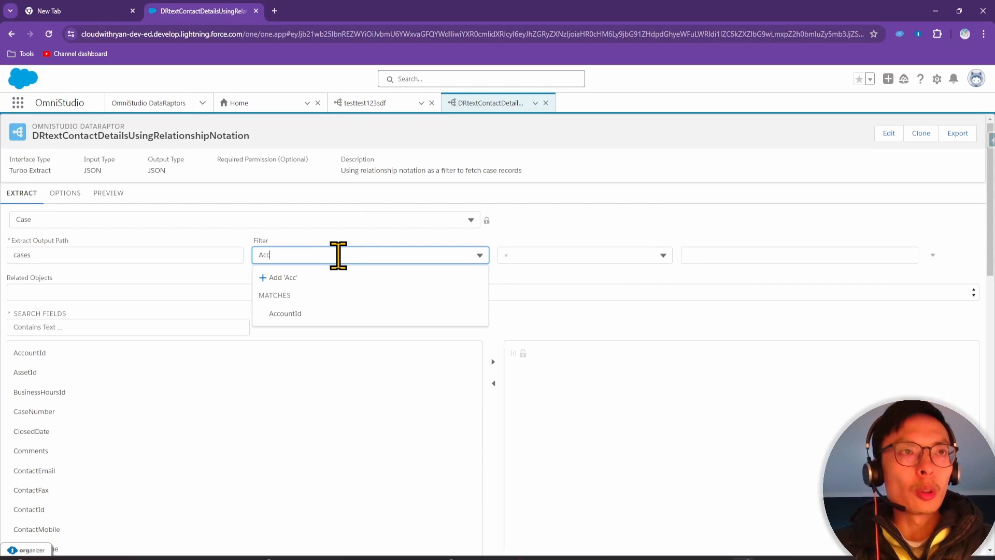
{"action": "type", "text": "ount.Industry"}
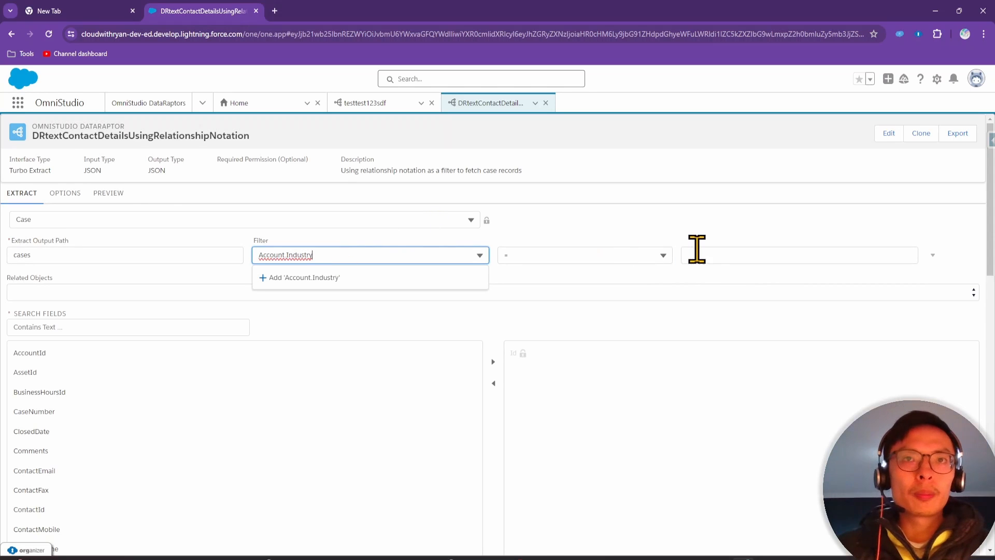
{"action": "left_click", "coordinate": [695, 254]}
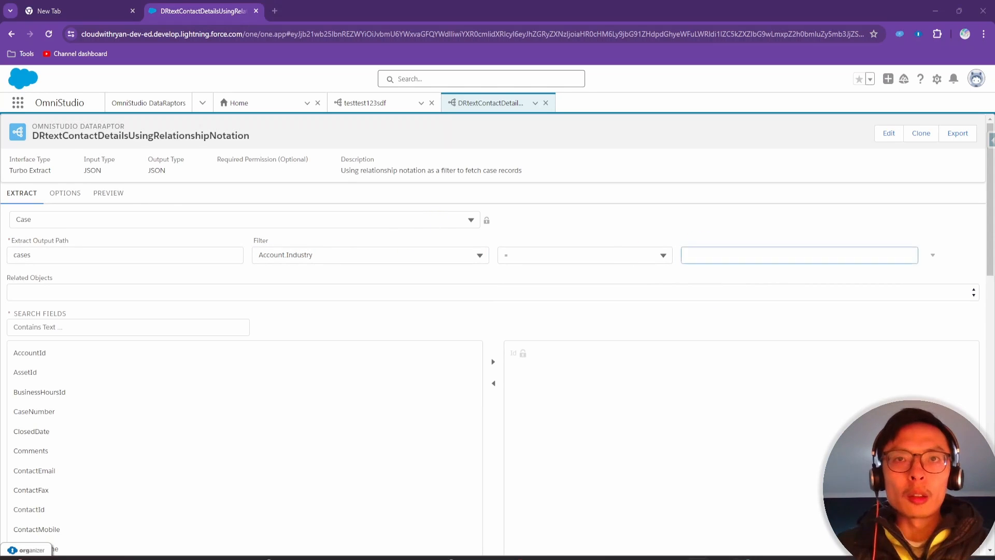
{"action": "left_click_drag", "start_coordinate": [492, 442], "coordinate": [549, 559]}
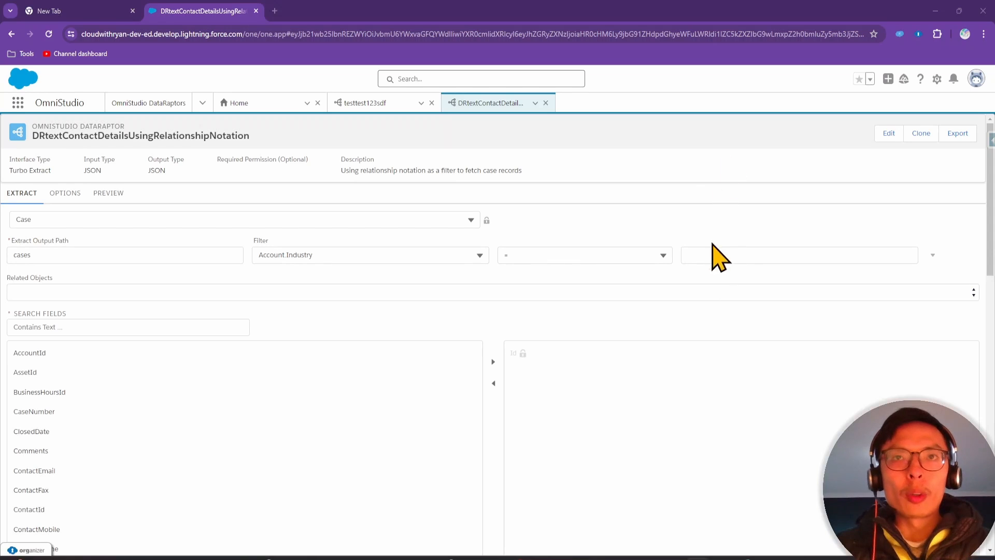
{"action": "left_click", "coordinate": [709, 255]}
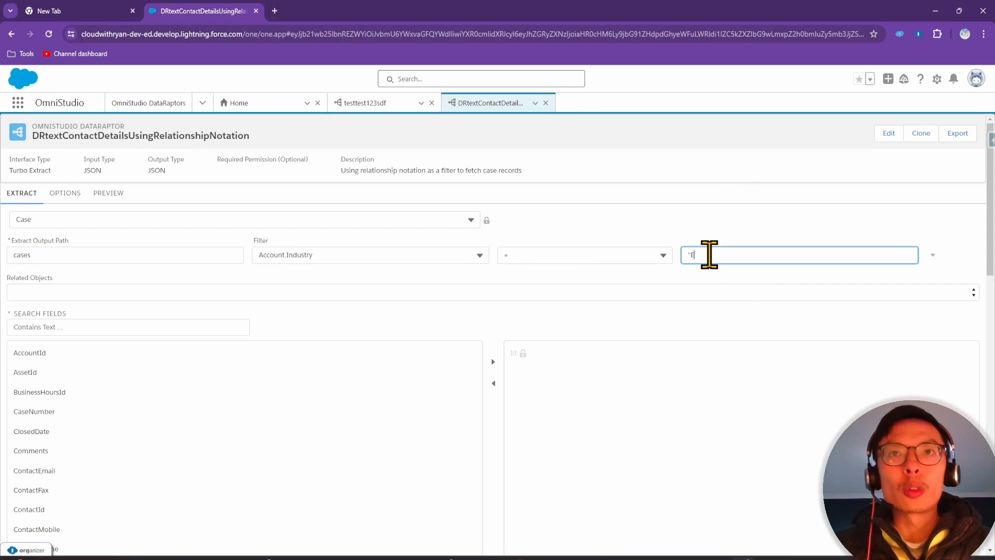
{"action": "type", "text": "\"Energ"}
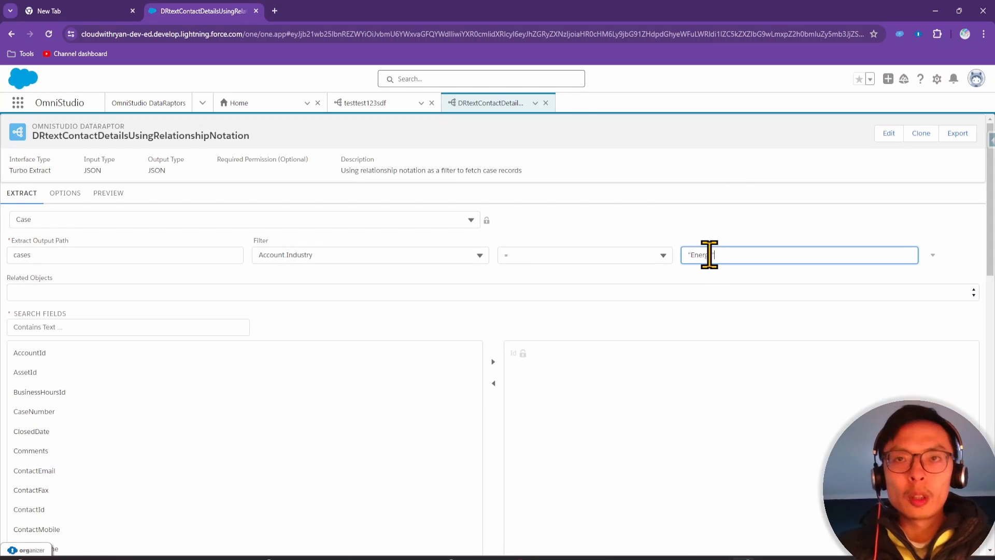
{"action": "type", "text": "y\""}
{"action": "left_click_drag", "start_coordinate": [658, 559], "coordinate": [667, 94]}
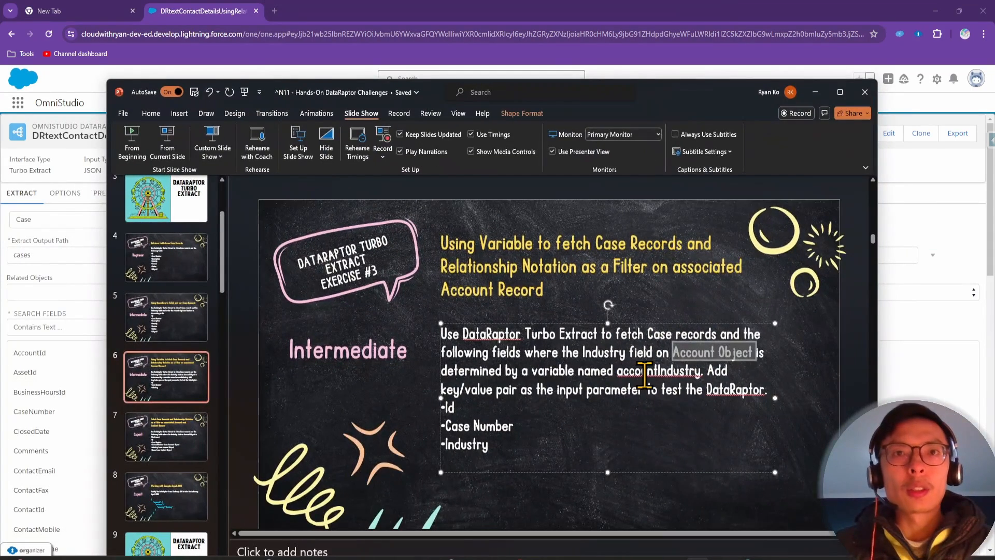
{"action": "left_click", "coordinate": [645, 374]}
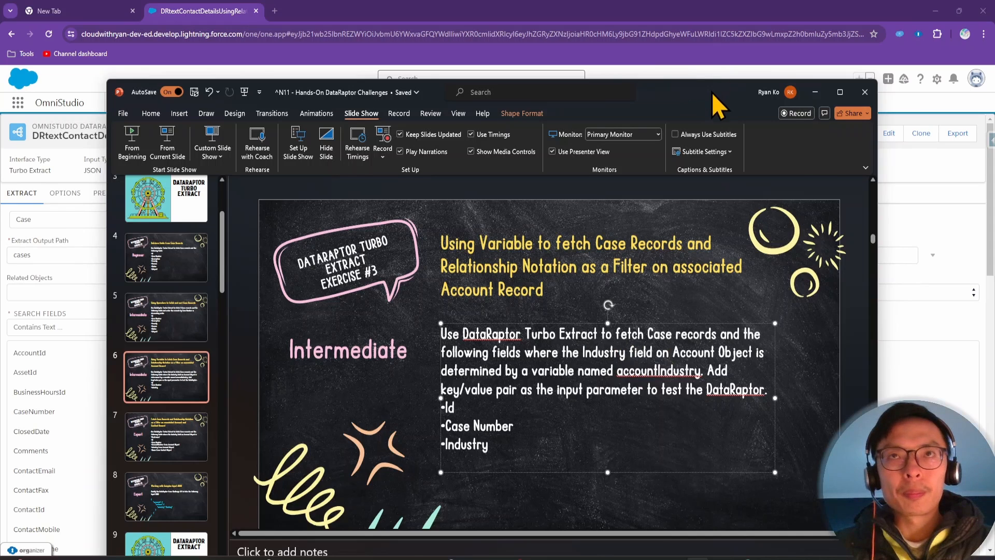
{"action": "left_click_drag", "start_coordinate": [710, 92], "coordinate": [475, 91]}
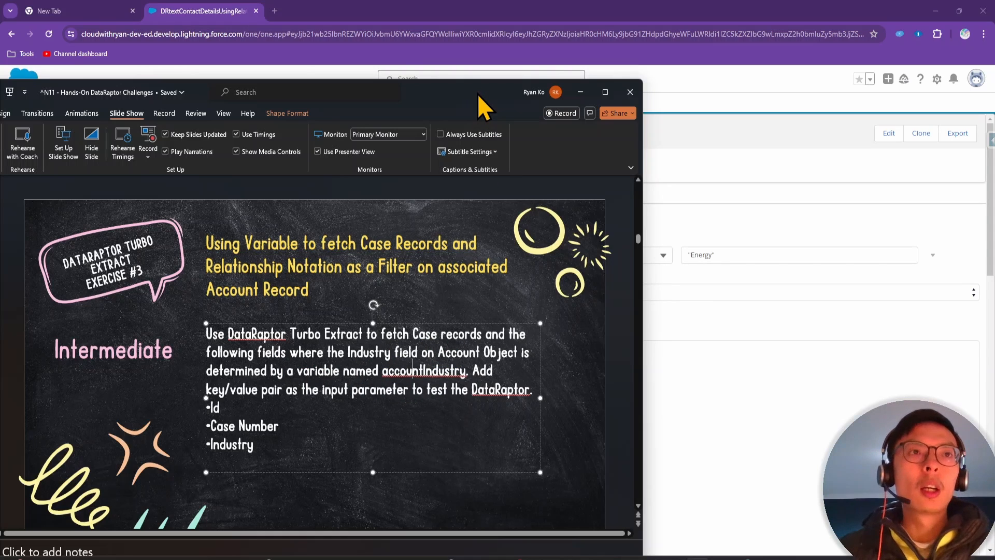
{"action": "left_click_drag", "start_coordinate": [477, 95], "coordinate": [736, 559]}
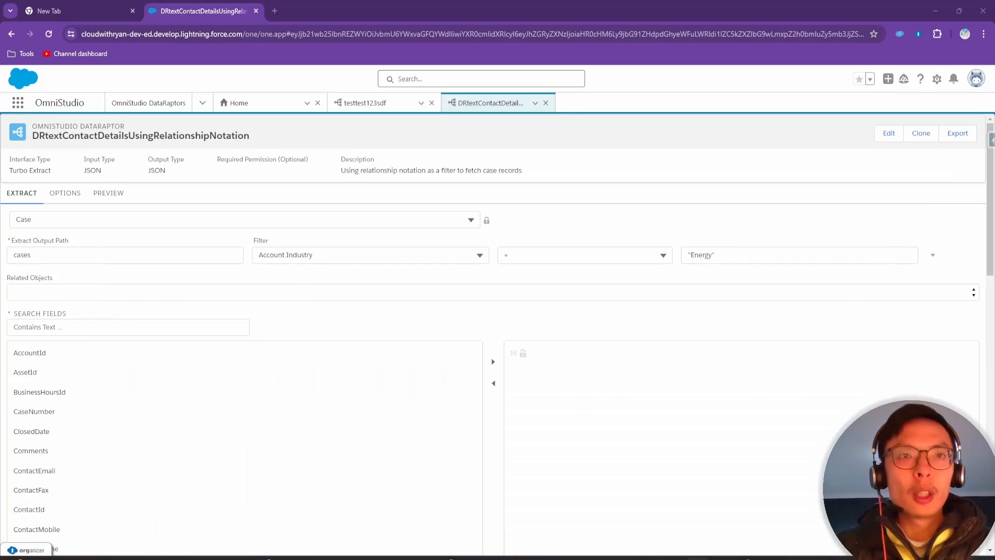
Add CaseNumber to the extracted Case fields
{"action": "left_click", "coordinate": [104, 327]}
{"action": "type", "text": "case"}
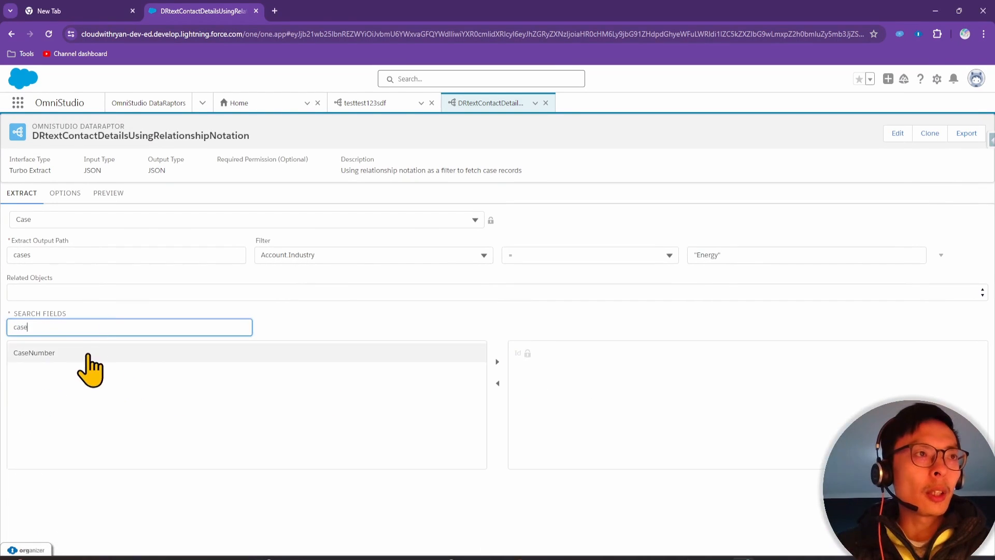
{"action": "left_click", "coordinate": [88, 354]}
{"action": "left_click", "coordinate": [496, 361]}
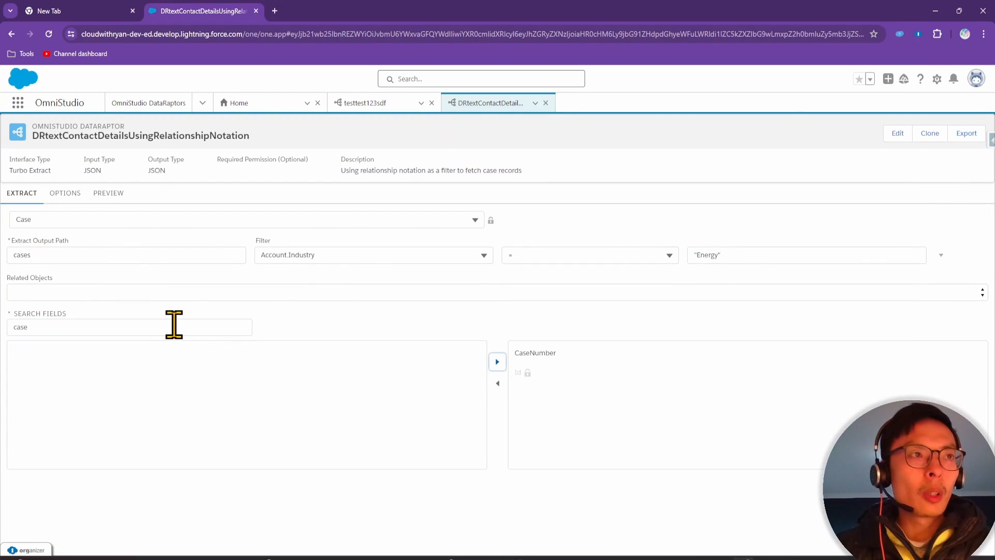
{"action": "left_click_drag", "start_coordinate": [173, 326], "coordinate": [9, 326]}
{"action": "type", "text": "indys"}
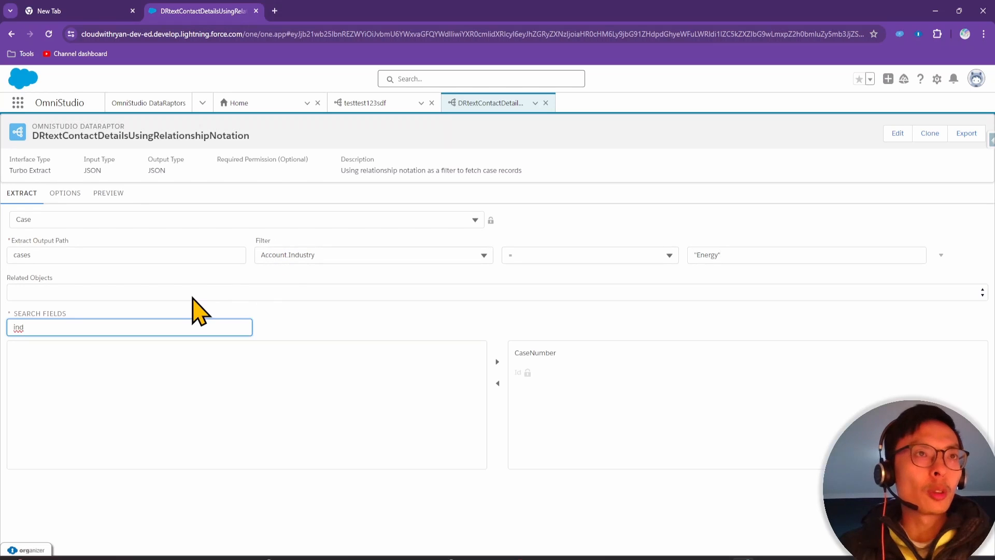
{"action": "key", "text": "BackSpace"}
{"action": "key", "text": "BackSpace"}
{"action": "key", "text": "BackSpace"}
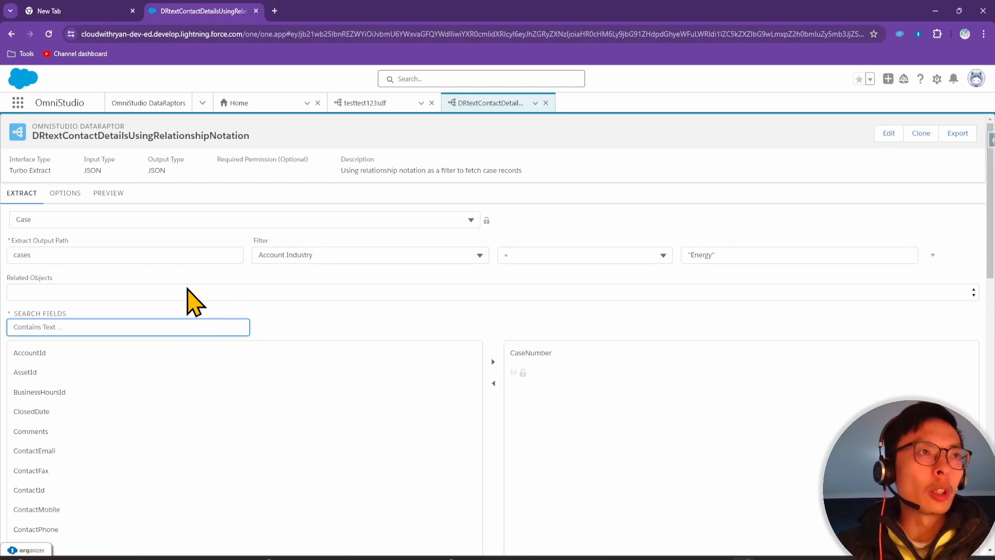
Choose related object Case.Account and add Account.Industry to the output fields
{"action": "left_click", "coordinate": [189, 293]}
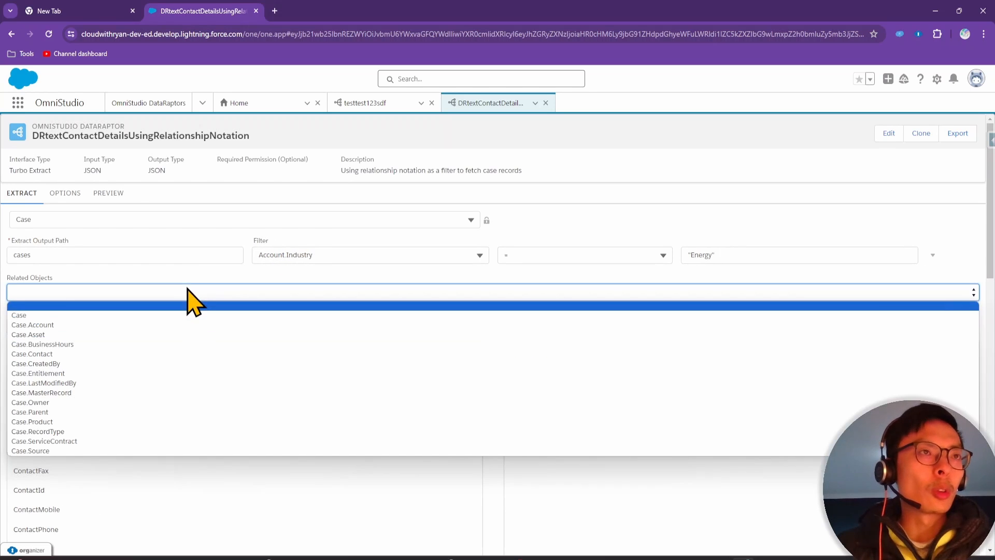
{"action": "left_click", "coordinate": [140, 325]}
{"action": "left_click", "coordinate": [127, 326]}
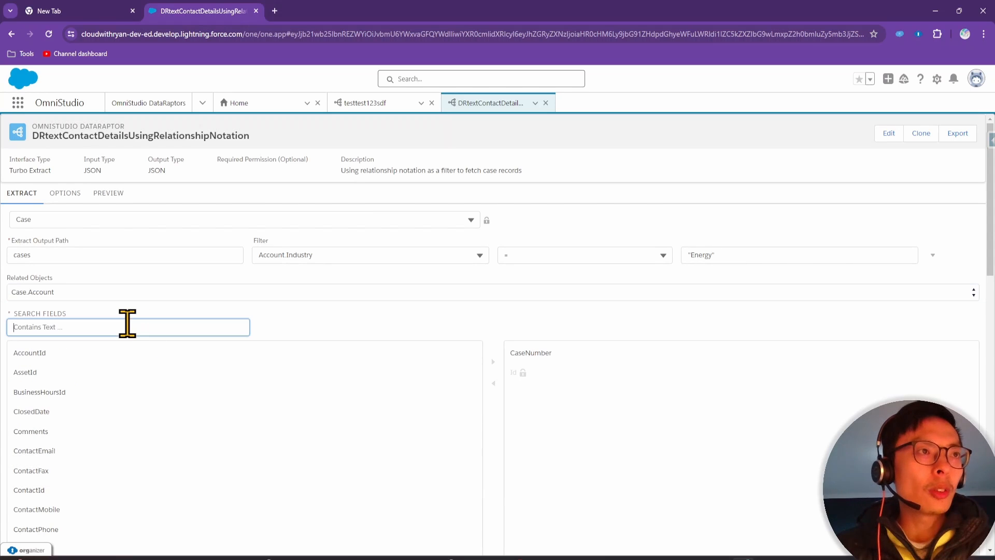
{"action": "type", "text": "ind"}
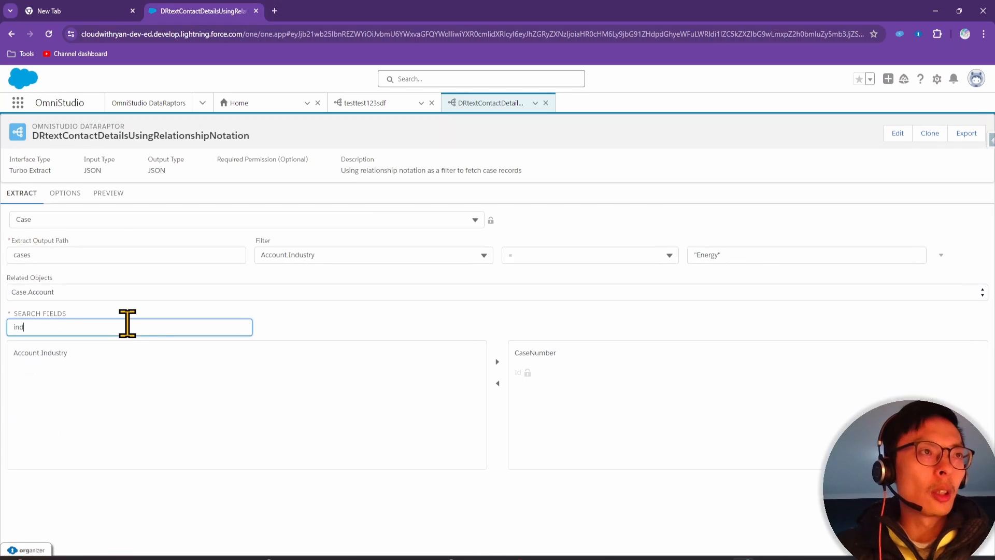
{"action": "type", "text": "u"}
{"action": "left_click", "coordinate": [125, 352]}
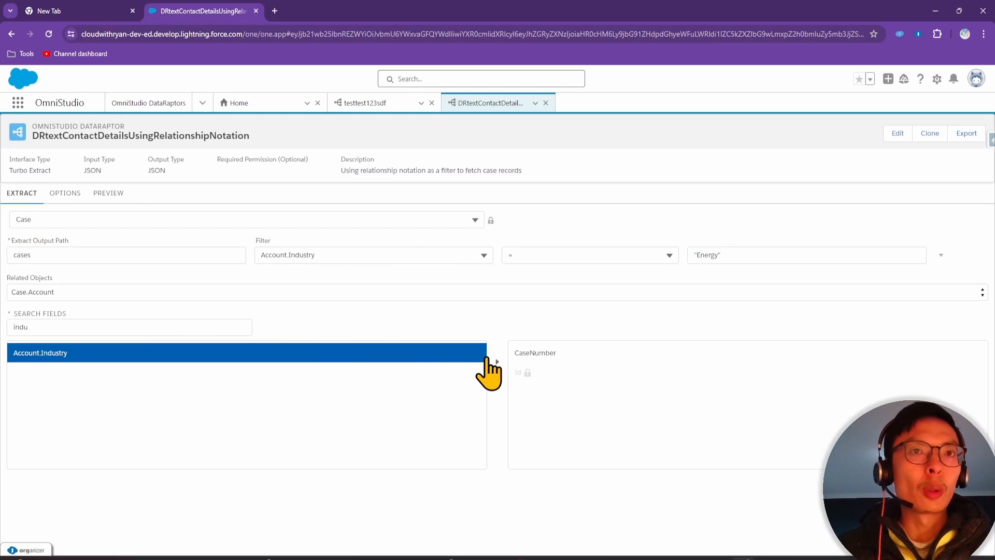
{"action": "left_click", "coordinate": [497, 362]}
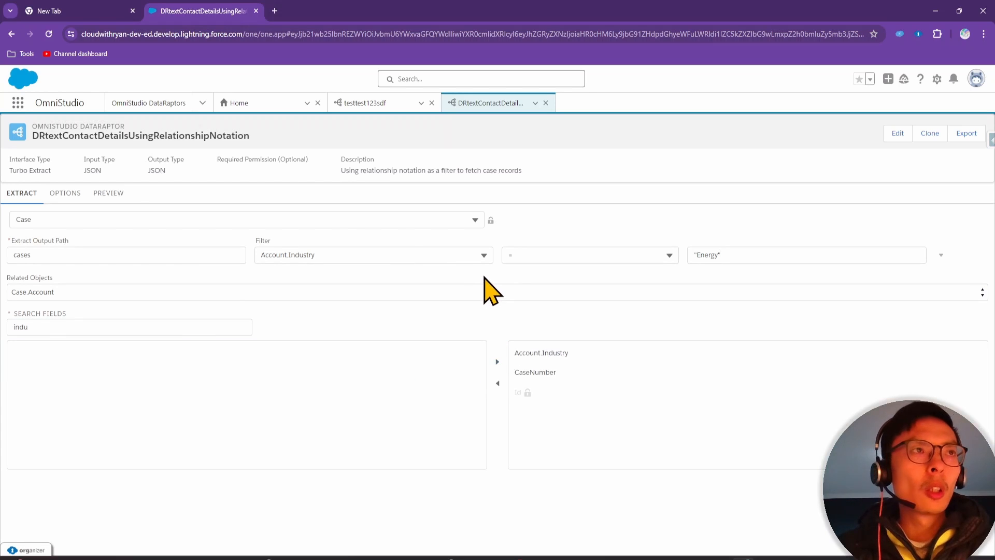
Execute the preview and inspect the 11 cases' CaseNumber and nested Account Industry
{"action": "left_click", "coordinate": [109, 194]}
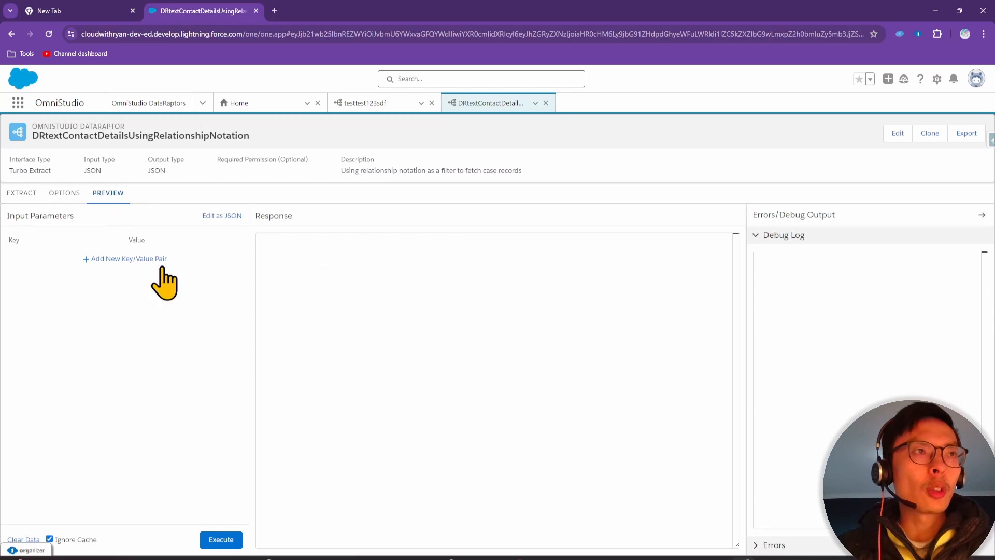
{"action": "left_click", "coordinate": [221, 540]}
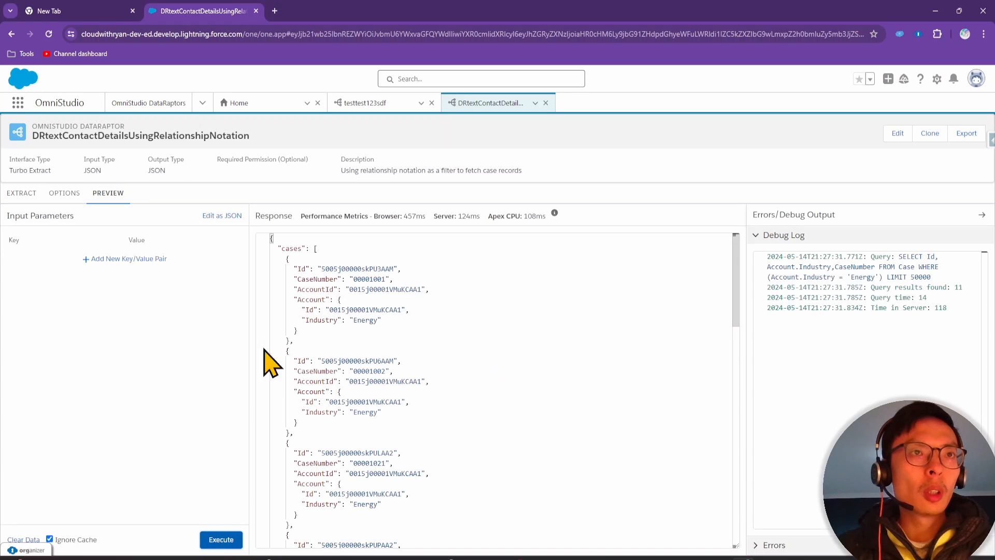
{"action": "scroll", "coordinate": [326, 312], "scroll_direction": "down", "scroll_amount": 2}
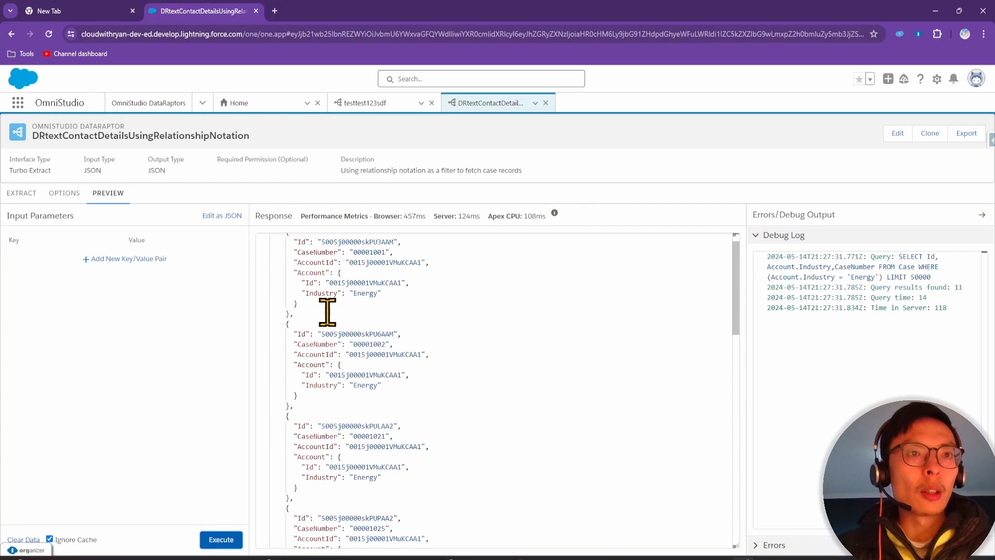
{"action": "scroll", "coordinate": [327, 311], "scroll_direction": "up", "scroll_amount": 2}
{"action": "double_click", "coordinate": [321, 320]}
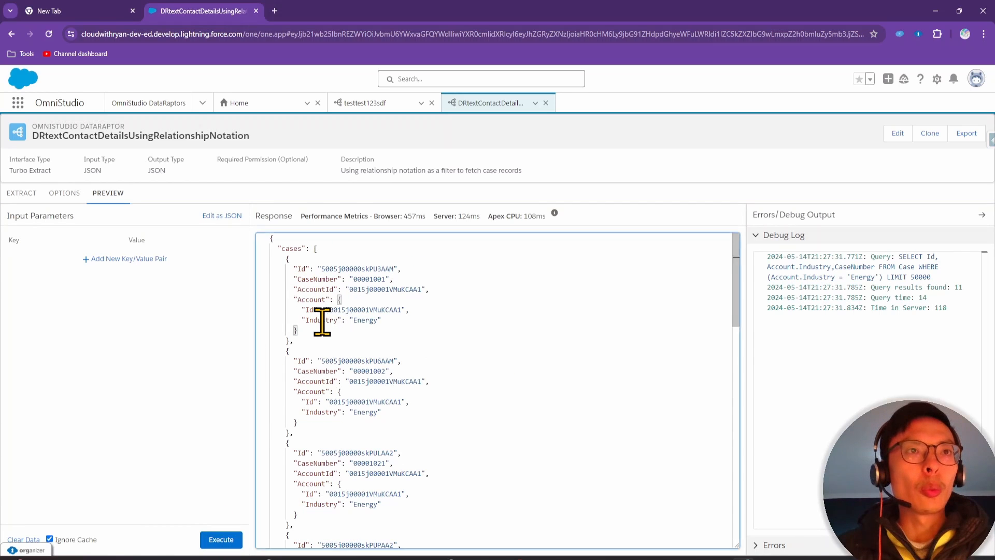
{"action": "left_click", "coordinate": [353, 309]}
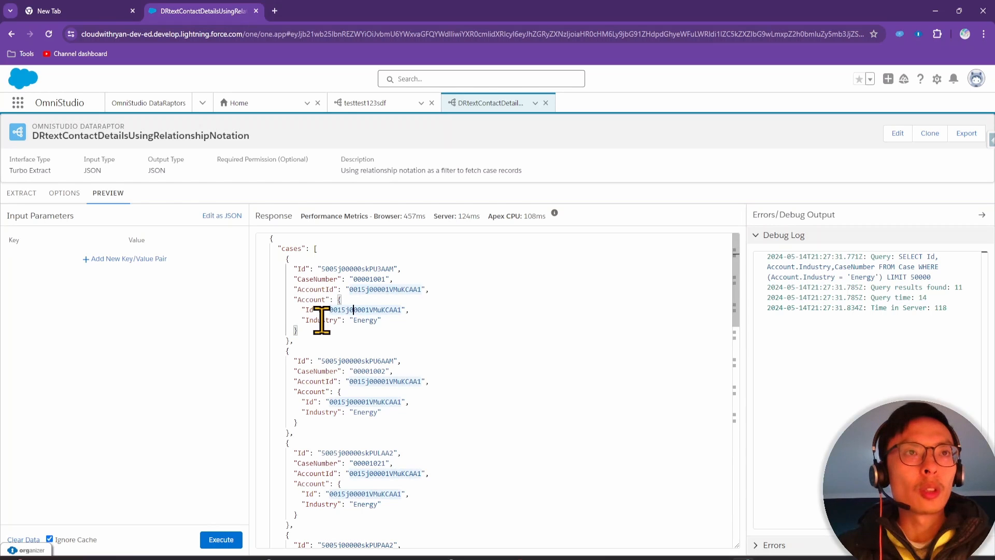
{"action": "left_click", "coordinate": [315, 299]}
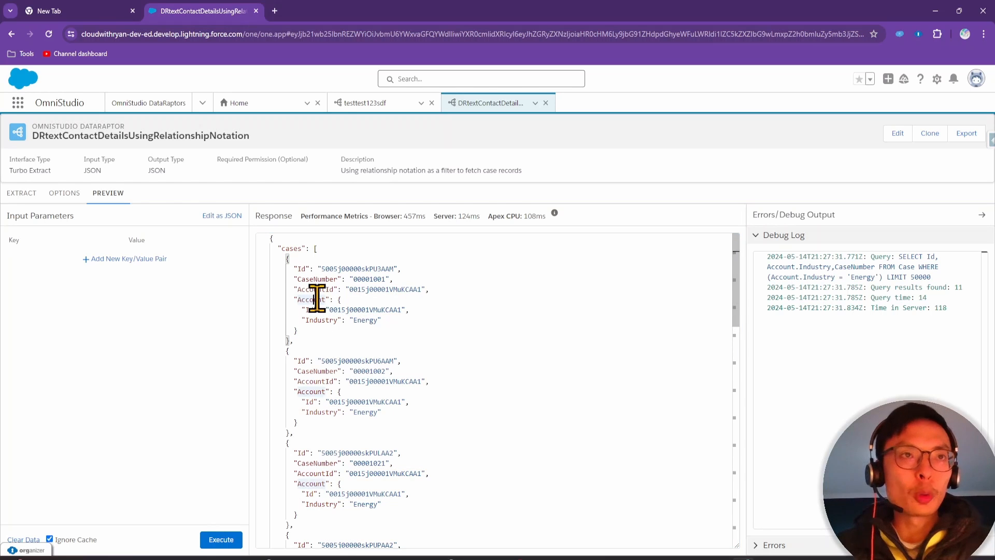
{"action": "left_click", "coordinate": [331, 319]}
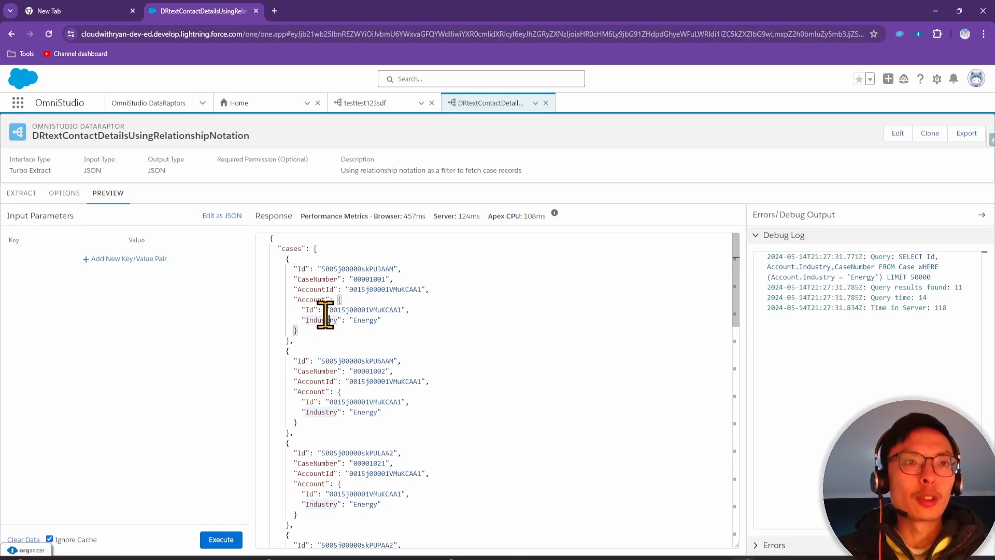
{"action": "scroll", "coordinate": [334, 332], "scroll_direction": "down", "scroll_amount": 3}
{"action": "scroll", "coordinate": [337, 331], "scroll_direction": "down", "scroll_amount": 10}
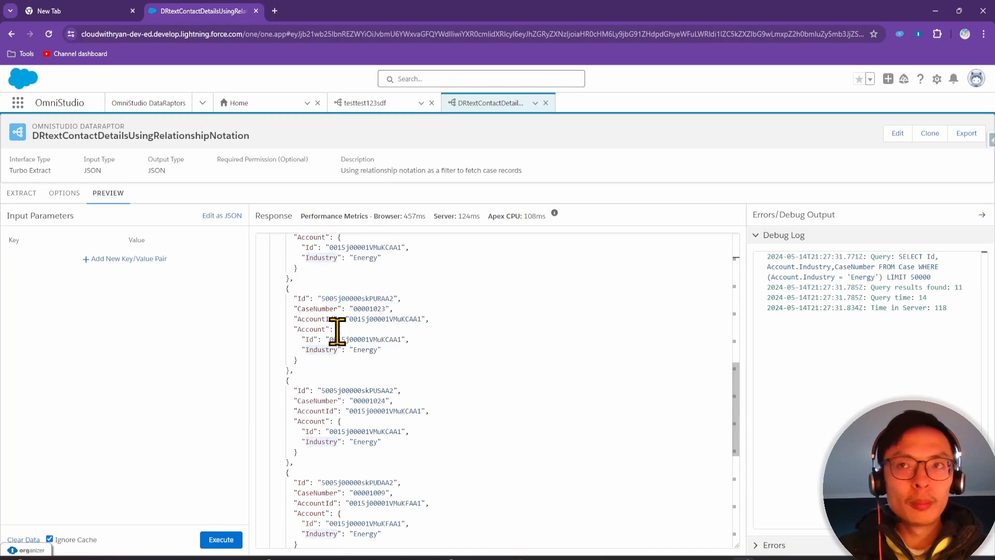
{"action": "scroll", "coordinate": [353, 332], "scroll_direction": "up", "scroll_amount": 10}
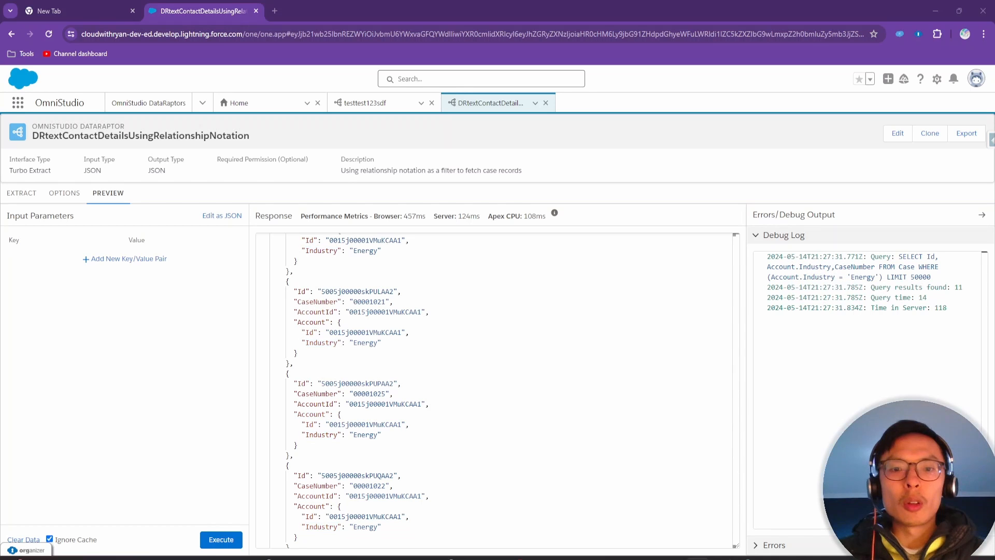
{"action": "left_click_drag", "start_coordinate": [658, 559], "coordinate": [701, 138]}
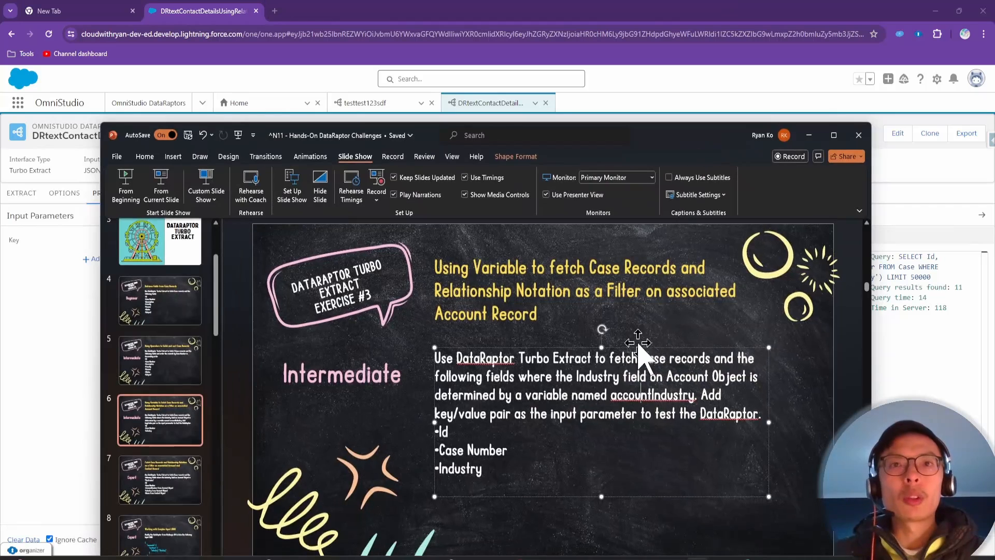
{"action": "double_click", "coordinate": [638, 397]}
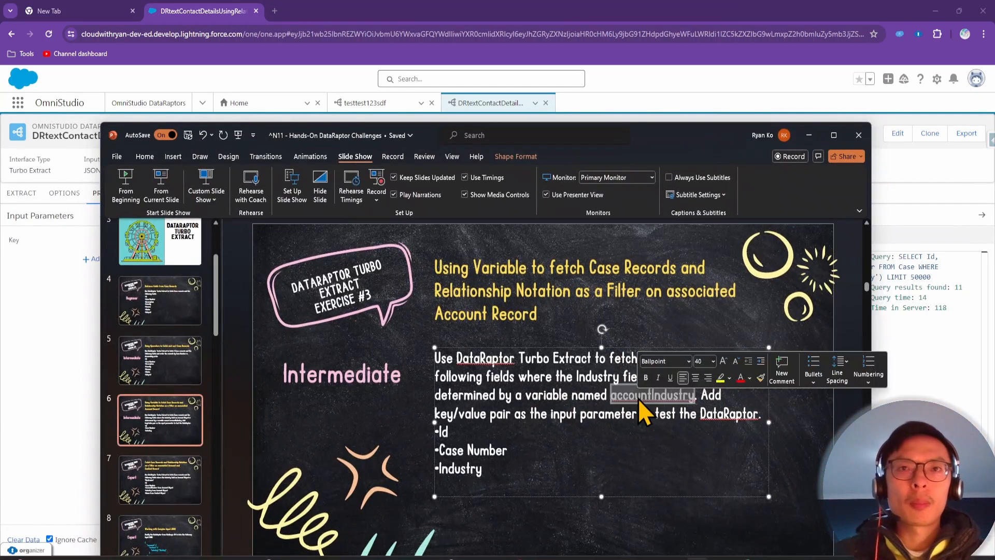
{"action": "left_click", "coordinate": [570, 394]}
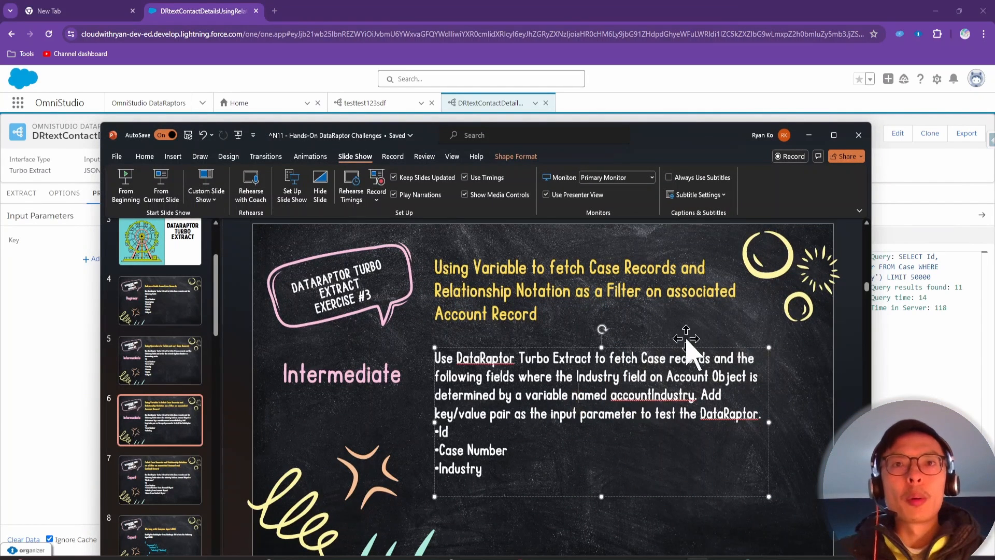
{"action": "left_click", "coordinate": [61, 322]}
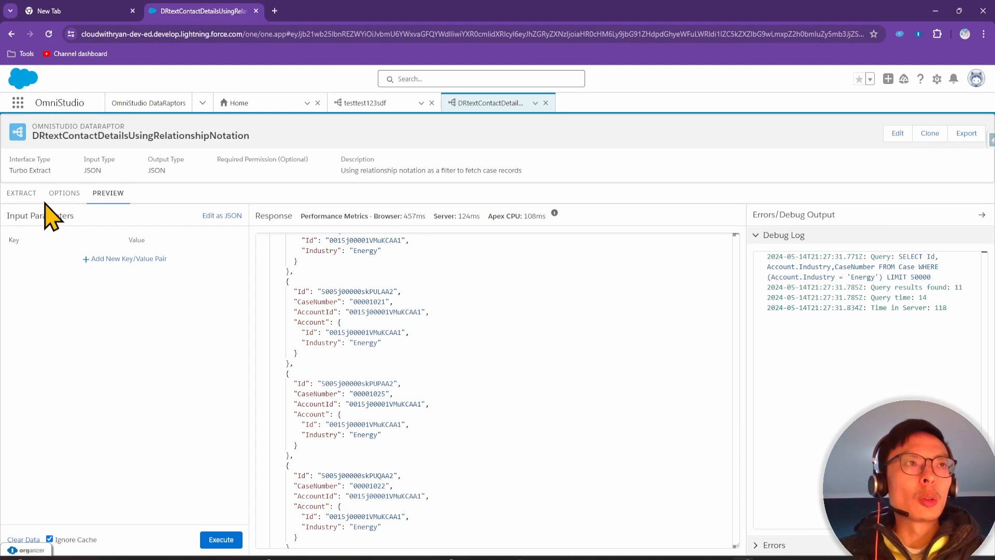
Delete the hardcoded "Energy" value from the Account.Industry filter
{"action": "left_click", "coordinate": [27, 195]}
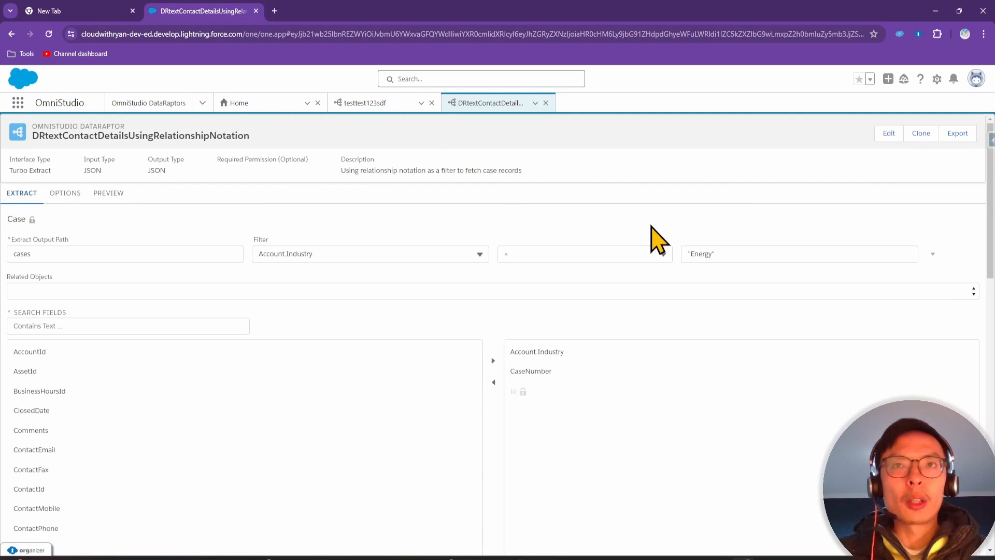
{"action": "left_click", "coordinate": [736, 251]}
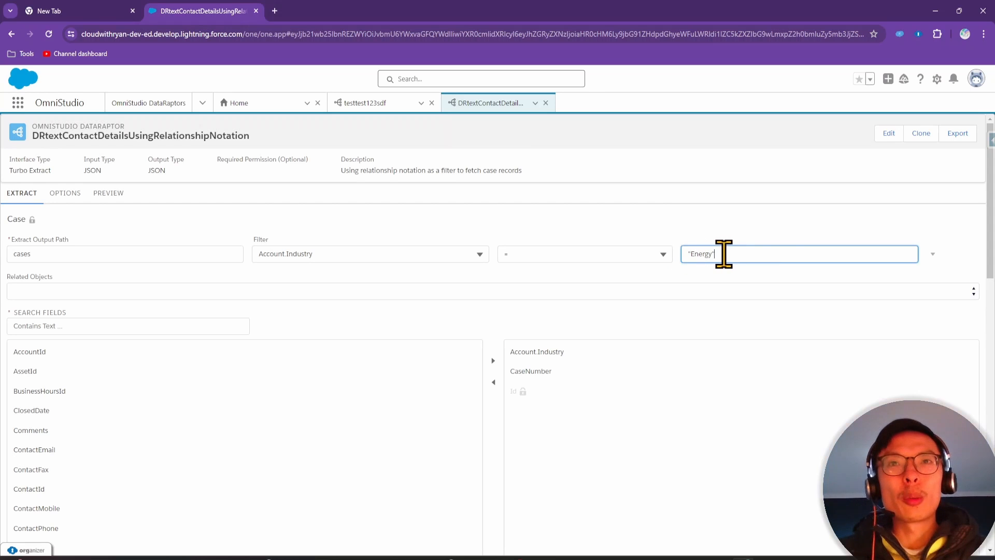
{"action": "left_click_drag", "start_coordinate": [731, 254], "coordinate": [658, 250]}
{"action": "key", "text": "BackSpace"}
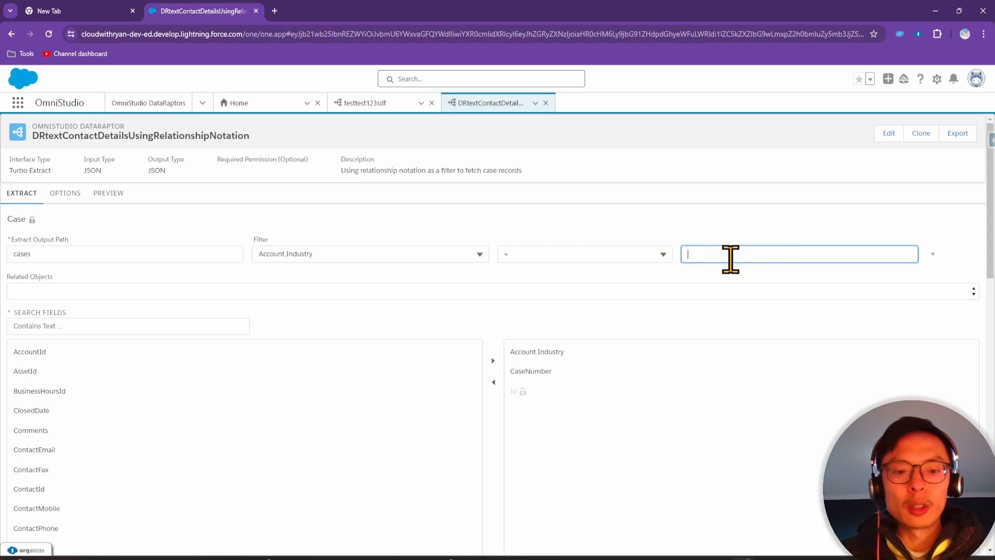
Copy accountIndustry from the slide and paste it as the filter value
{"action": "key", "text": "alt+Tab"}
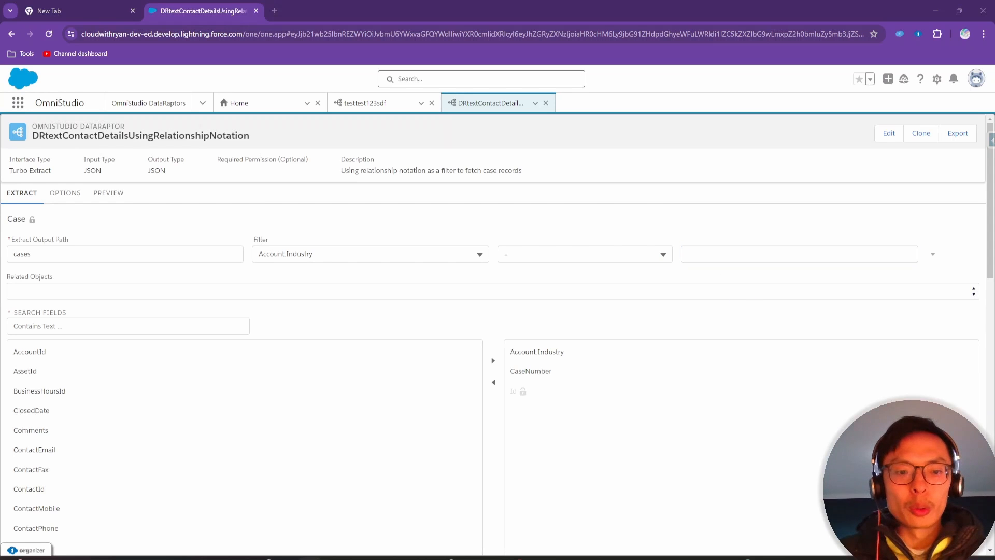
{"action": "key", "text": "alt+Tab"}
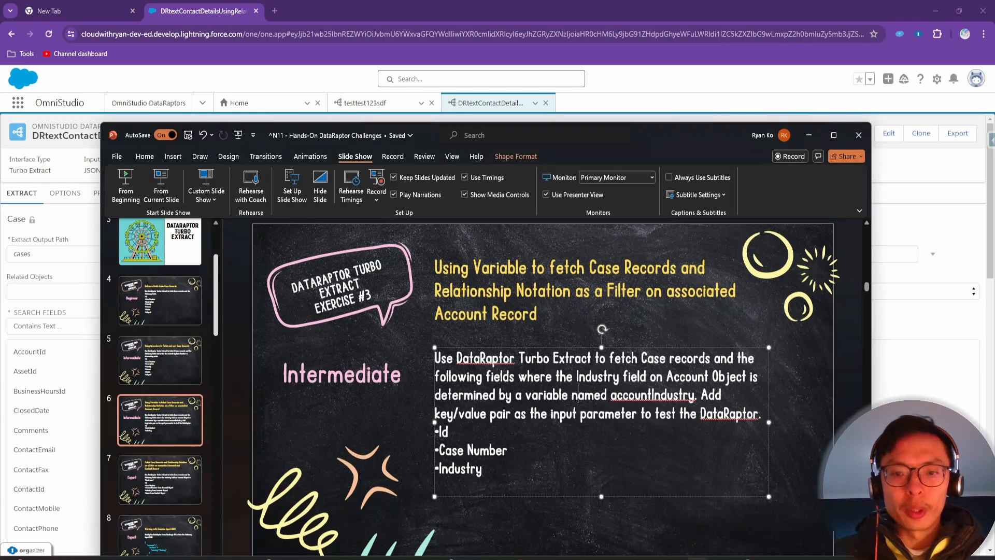
{"action": "double_click", "coordinate": [651, 397]}
{"action": "key", "text": "ctrl+c"}
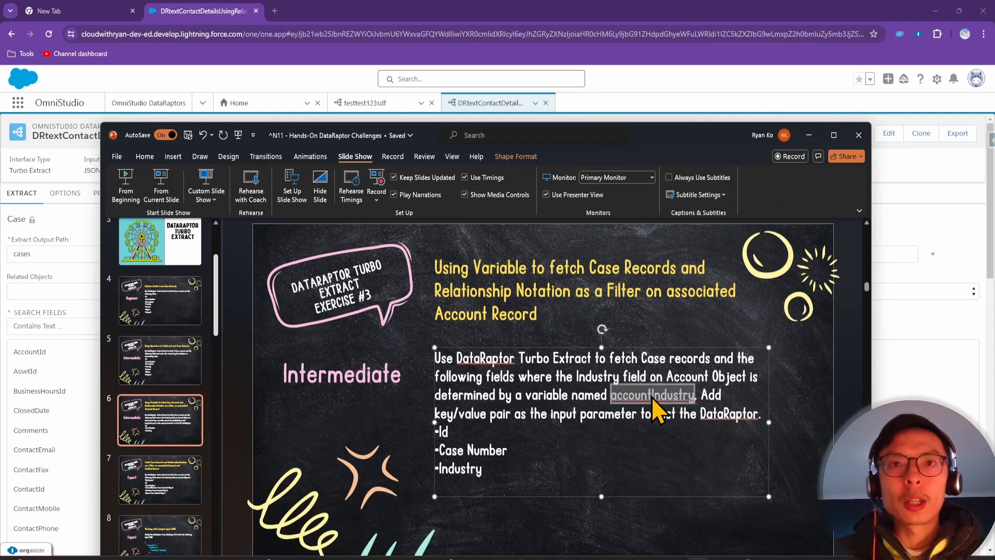
{"action": "left_click", "coordinate": [808, 136]}
{"action": "left_click", "coordinate": [739, 256]}
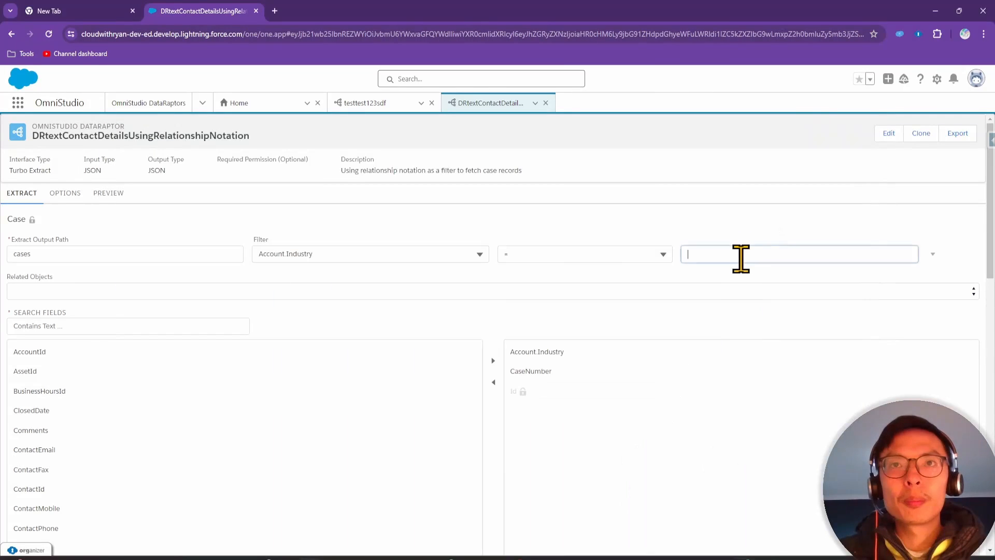
{"action": "key", "text": "ctrl+v"}
{"action": "left_click", "coordinate": [748, 218]}
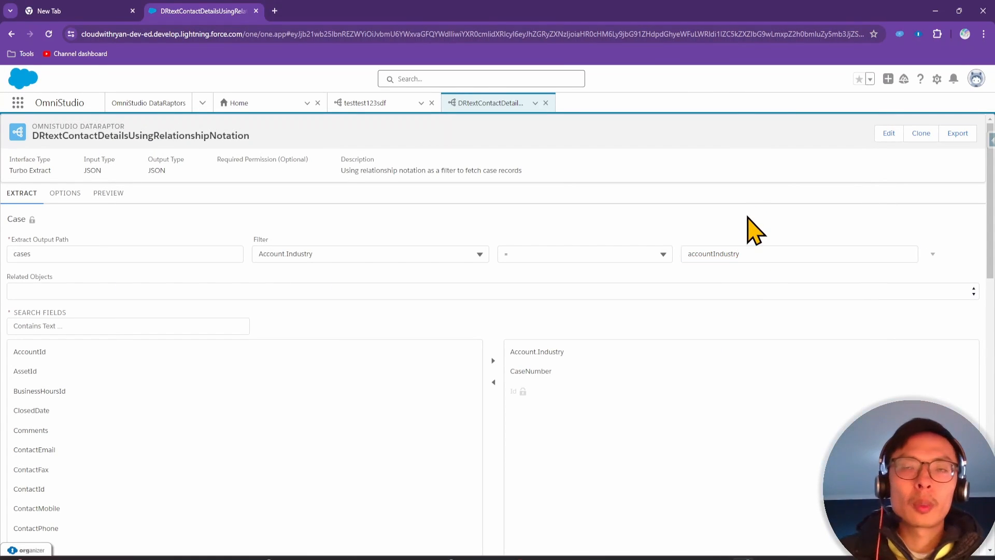
Add preview input accountIndustry = Energy and execute, returning the 11 Energy cases
{"action": "left_click", "coordinate": [109, 195]}
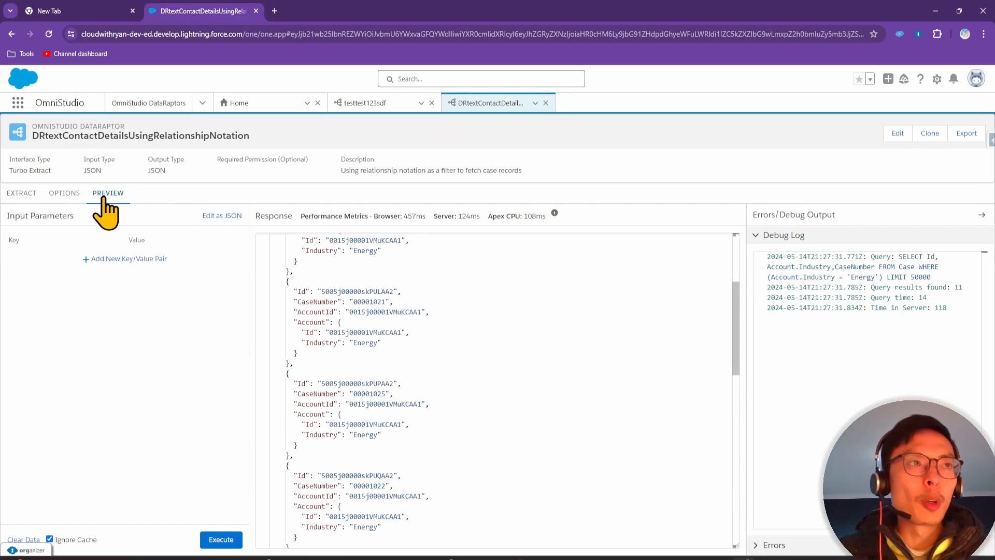
{"action": "left_click", "coordinate": [128, 261]}
{"action": "left_click", "coordinate": [61, 258]}
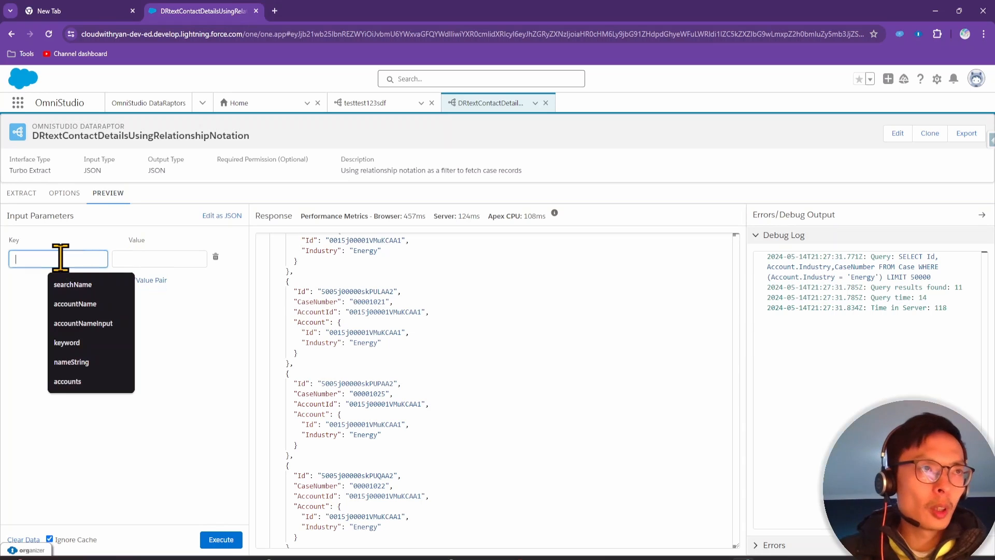
{"action": "type", "text": "accountIndustry"}
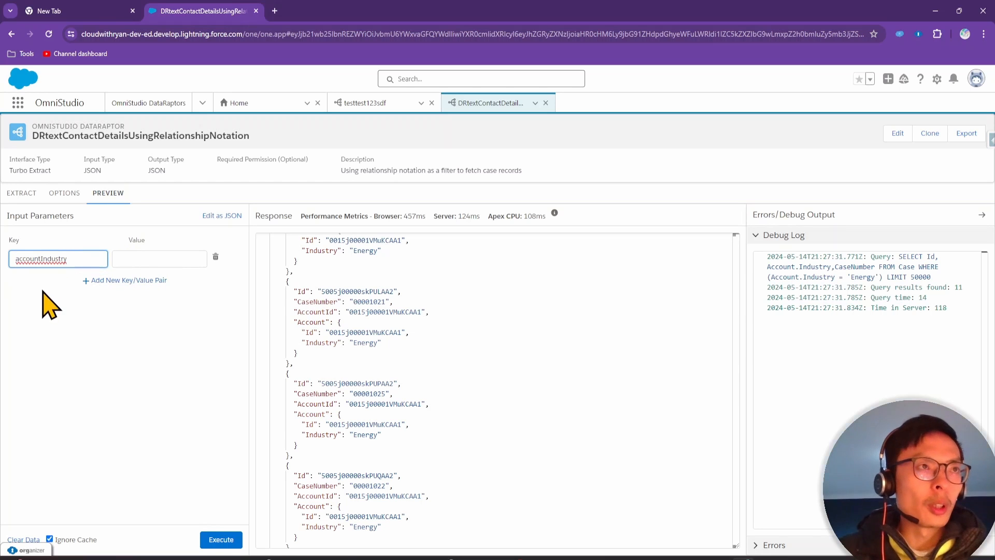
{"action": "left_click", "coordinate": [159, 259]}
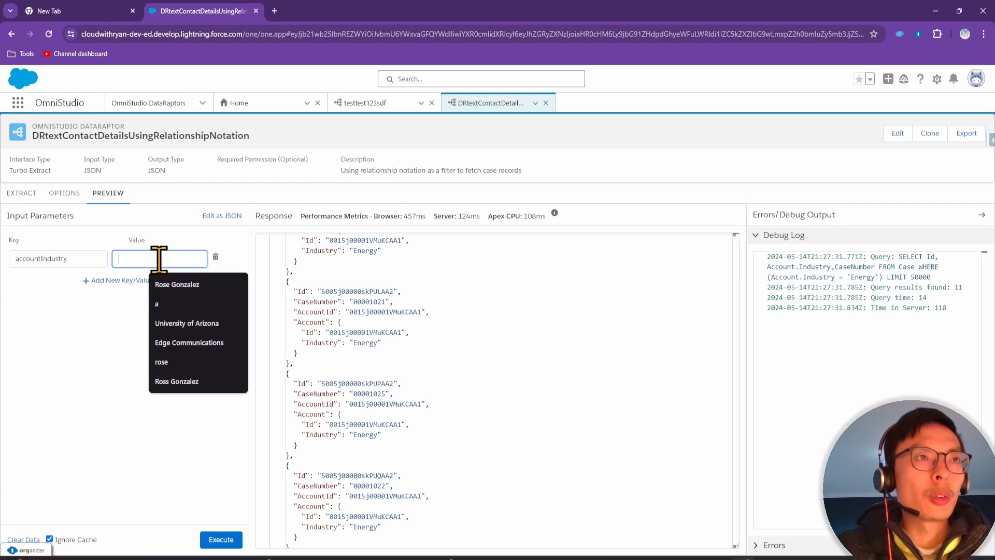
{"action": "type", "text": "Energy"}
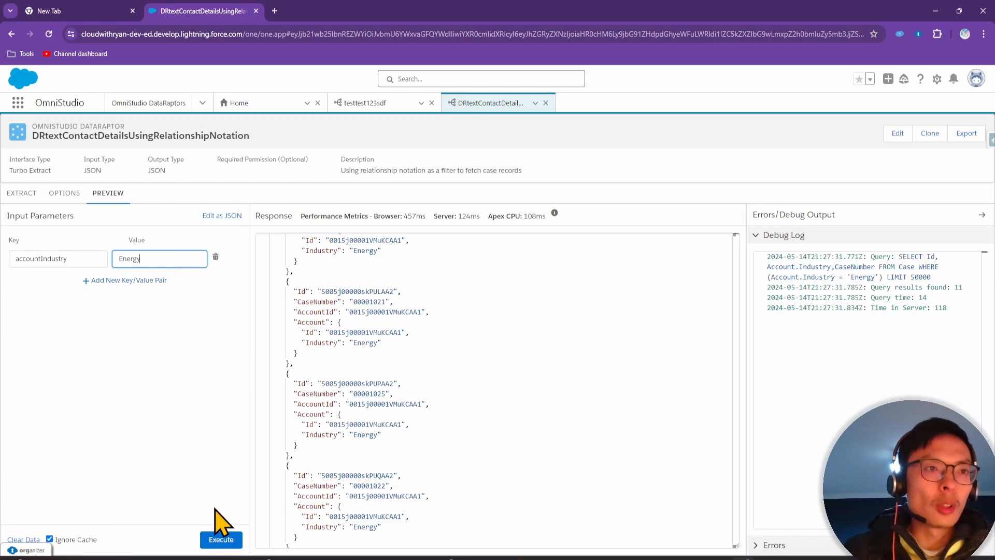
{"action": "left_click", "coordinate": [220, 540]}
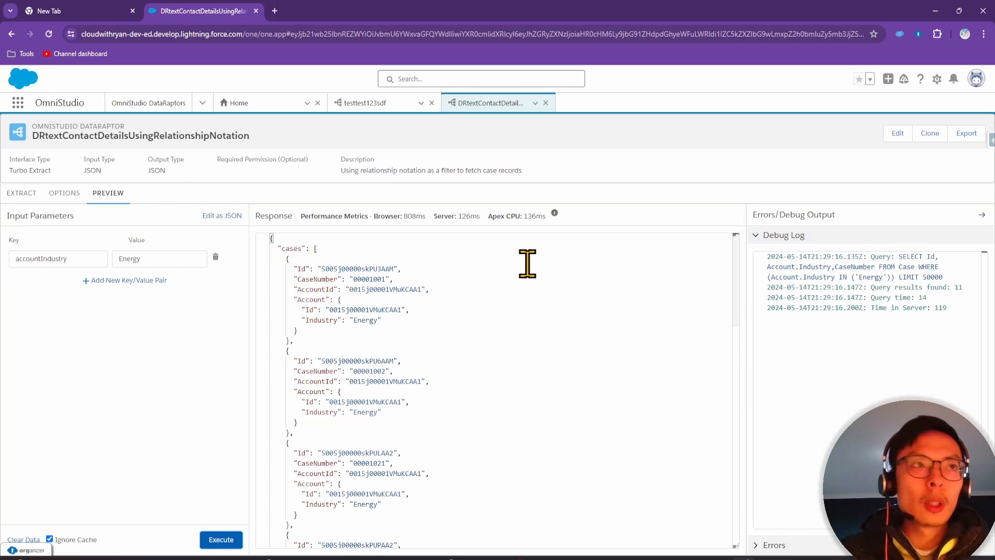
Recheck the extract and preview, then duplicate the DataRaptor browser tab
{"action": "left_click", "coordinate": [22, 193]}
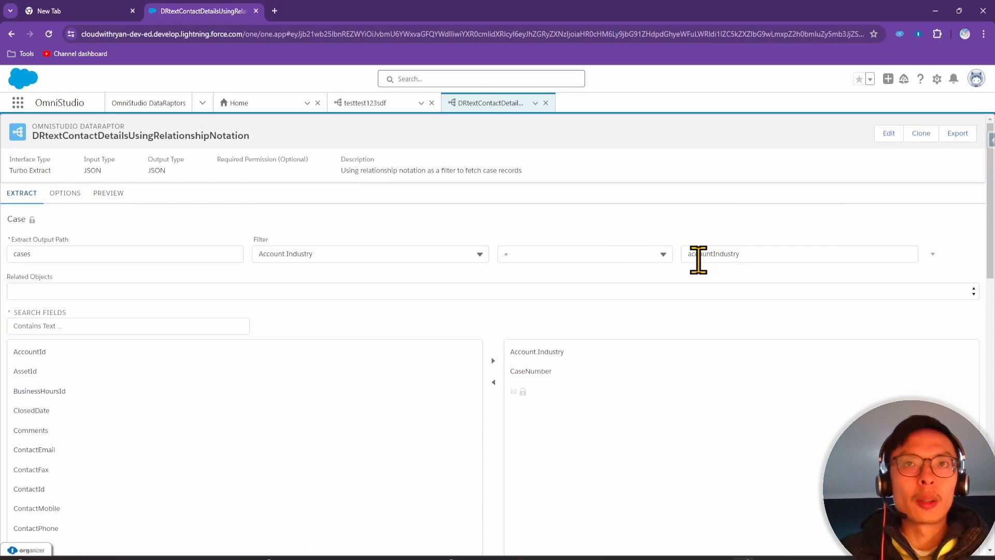
{"action": "left_click", "coordinate": [109, 193]}
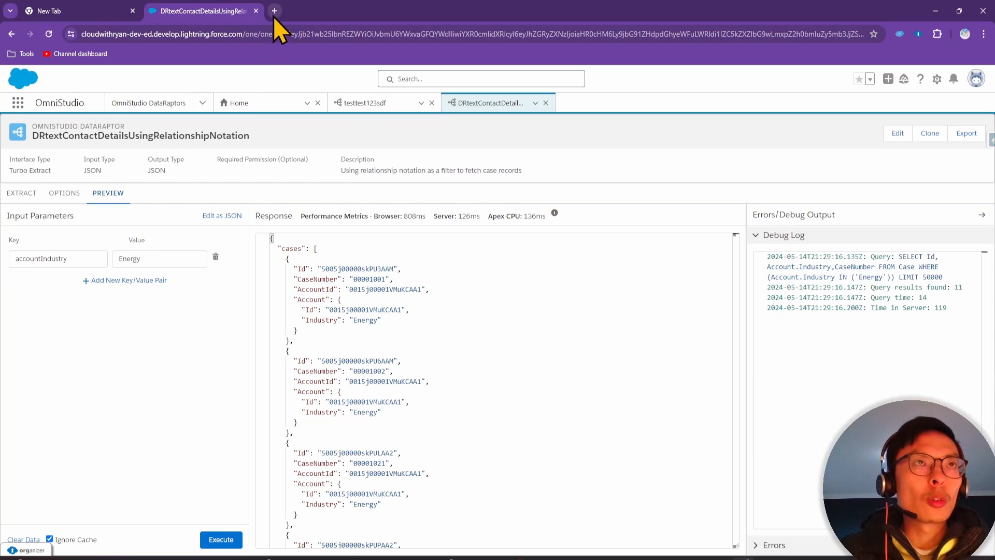
{"action": "right_click", "coordinate": [214, 15]}
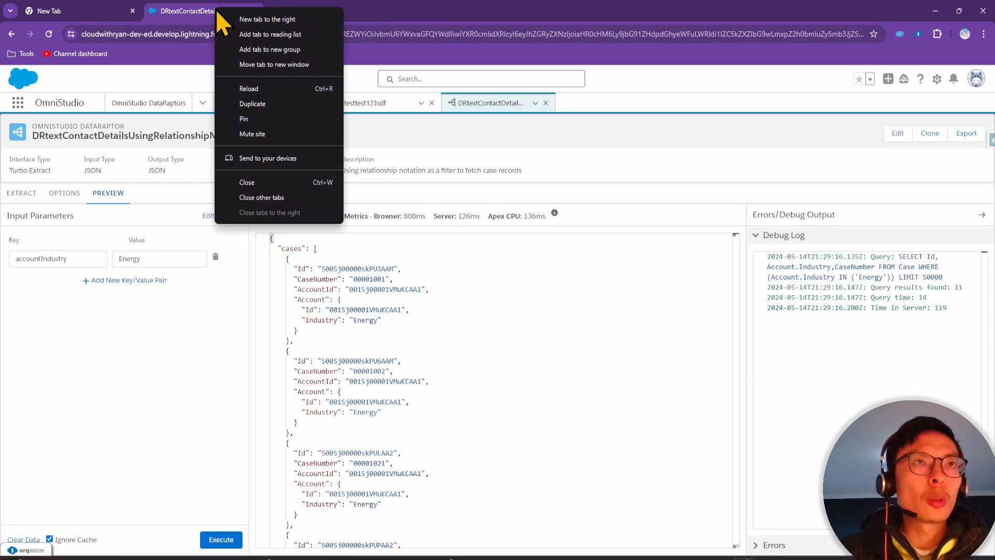
{"action": "left_click", "coordinate": [269, 108]}
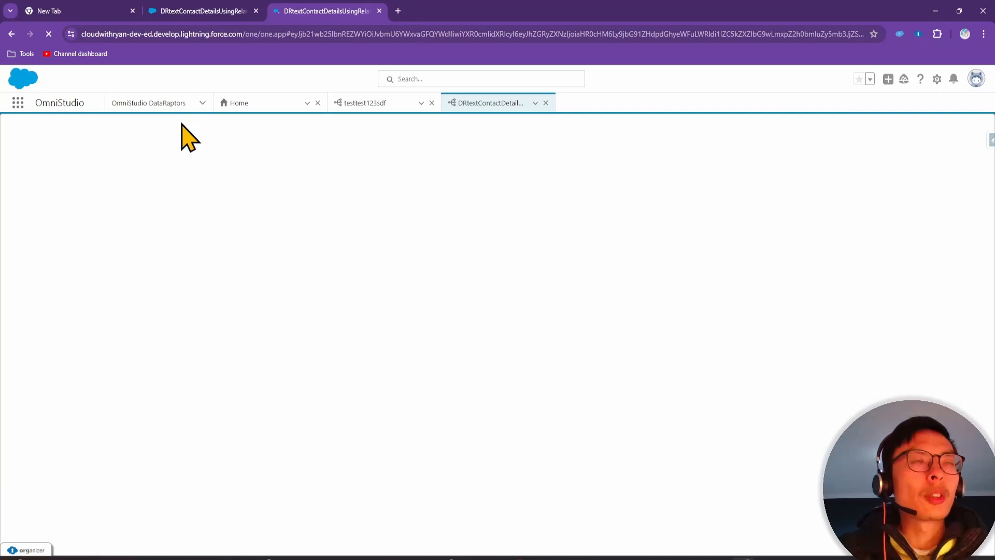
{"action": "left_click", "coordinate": [202, 105]}
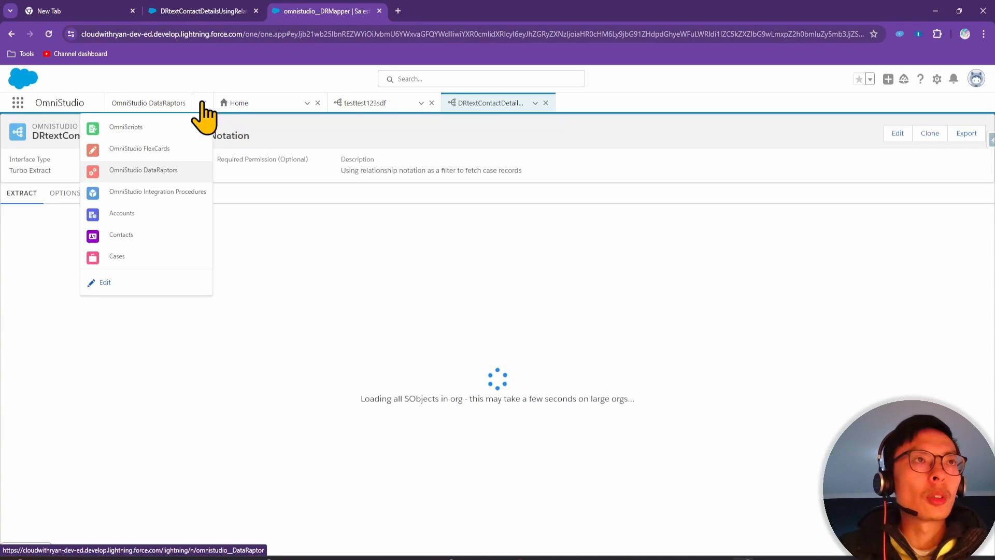
Change the CloudWithRyan account's Industry from Banking to Chemicals and save it
{"action": "left_click", "coordinate": [147, 220]}
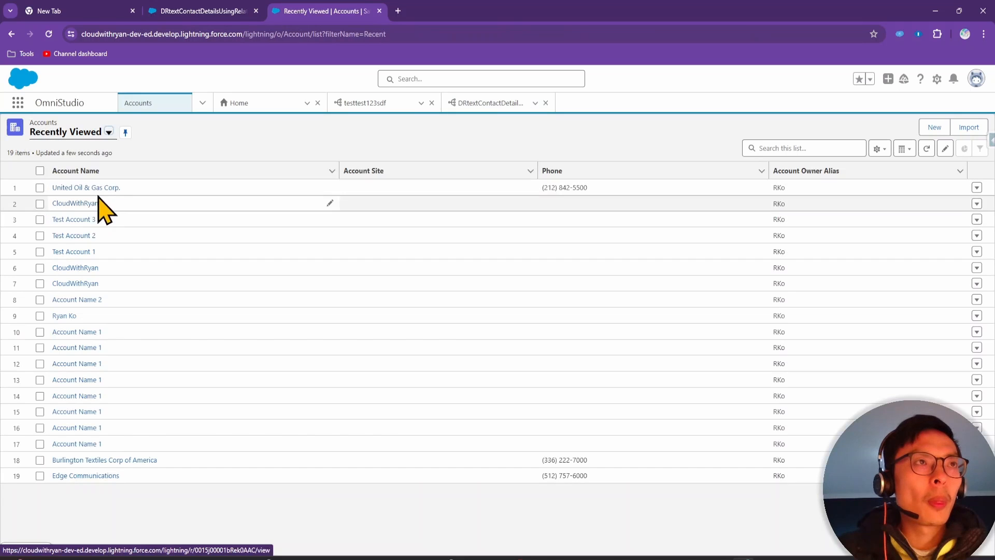
{"action": "left_click", "coordinate": [87, 204]}
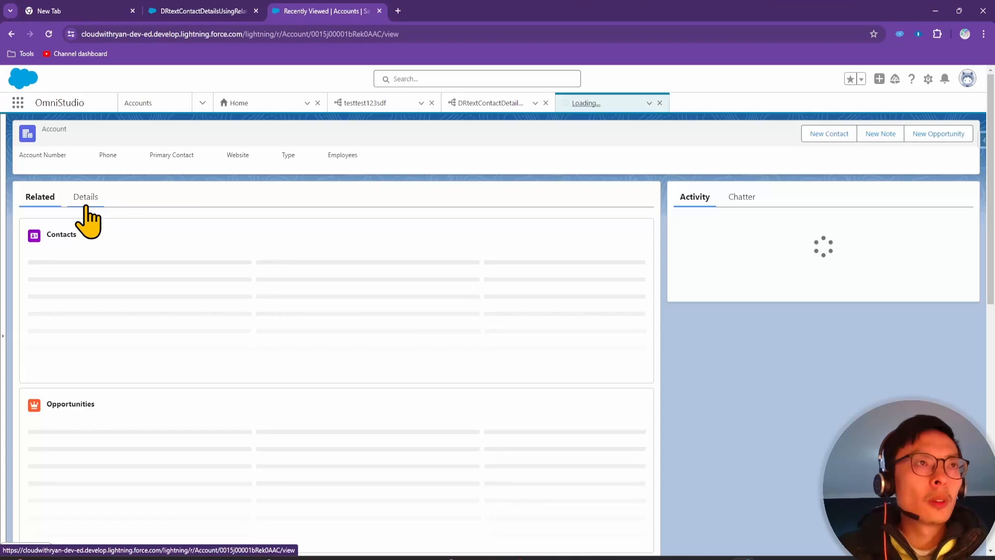
{"action": "left_click", "coordinate": [85, 199]}
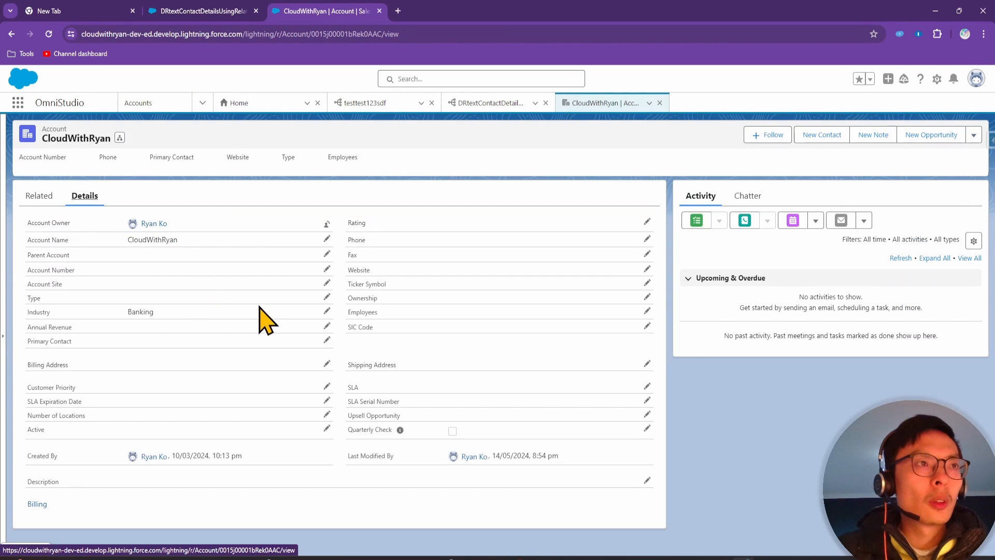
{"action": "left_click_drag", "start_coordinate": [157, 312], "coordinate": [125, 312]}
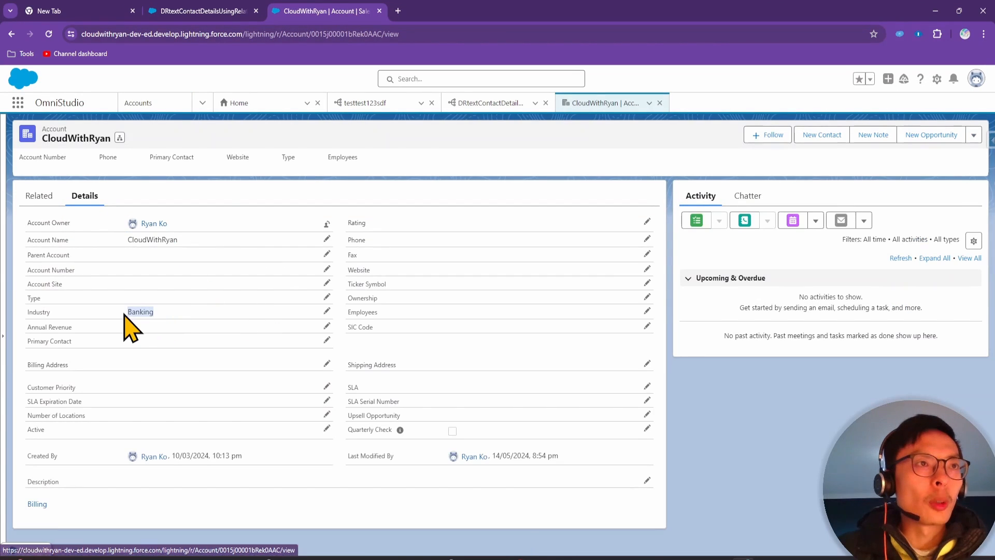
{"action": "left_click", "coordinate": [326, 310]}
{"action": "left_click", "coordinate": [192, 311]}
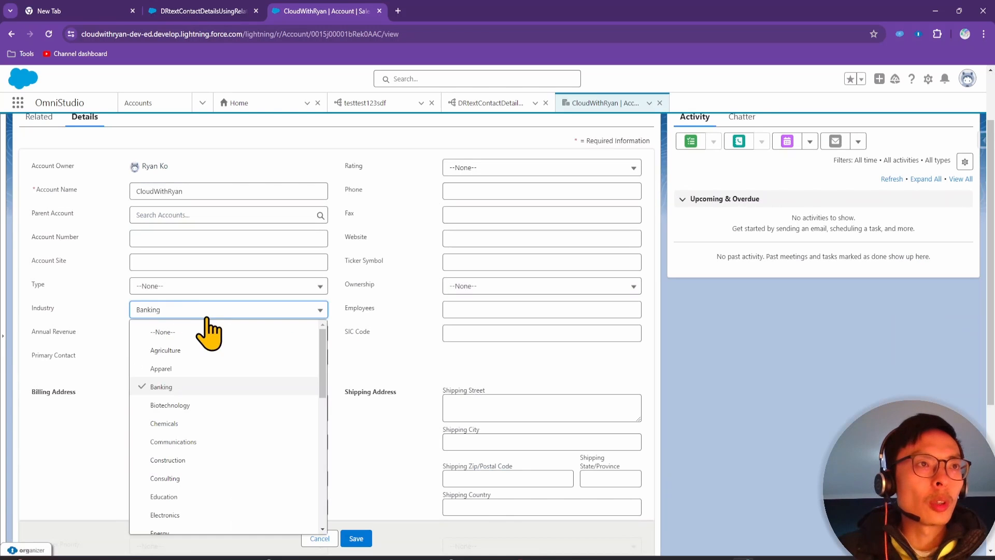
{"action": "left_click", "coordinate": [207, 423]}
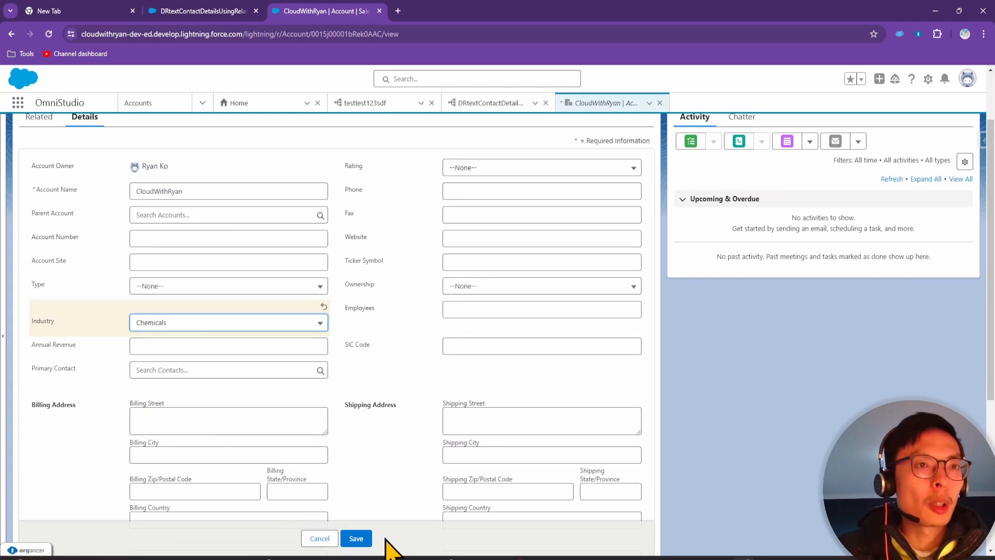
{"action": "left_click", "coordinate": [365, 539]}
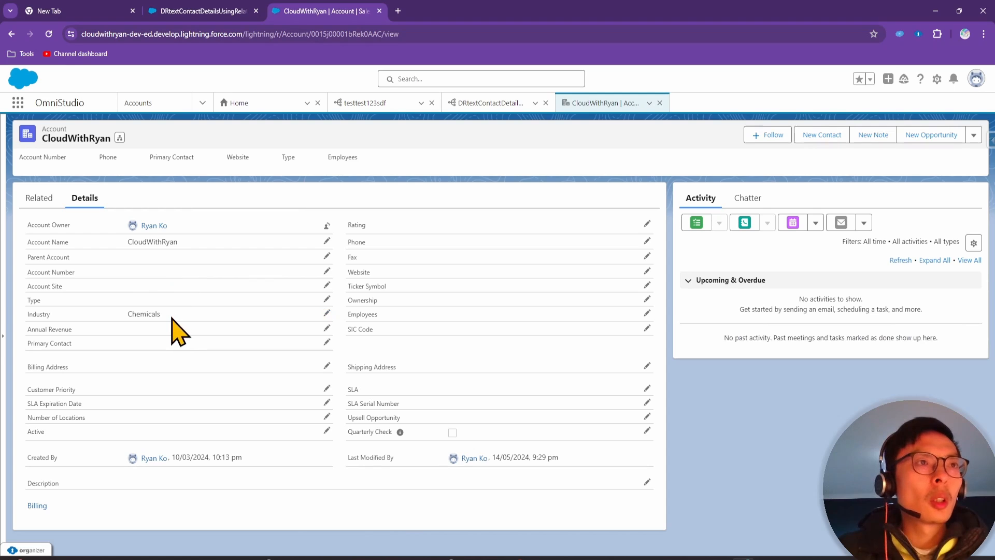
{"action": "left_click", "coordinate": [79, 9]}
Rerun the preview with accountIndustry Chemicals, getting zero cases, then return to CloudWithRyan
{"action": "left_click", "coordinate": [224, 10]}
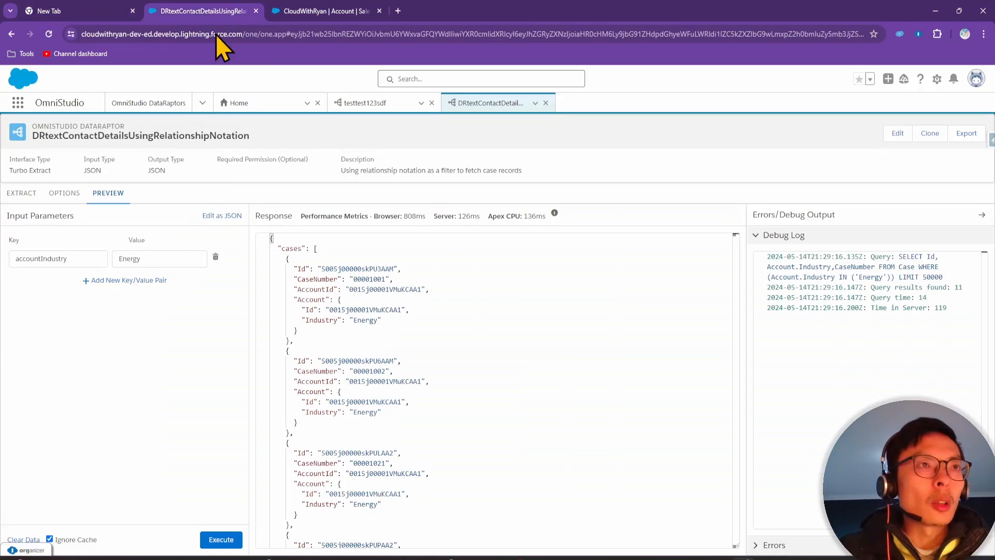
{"action": "double_click", "coordinate": [129, 258]}
{"action": "type", "text": "Chemicals"}
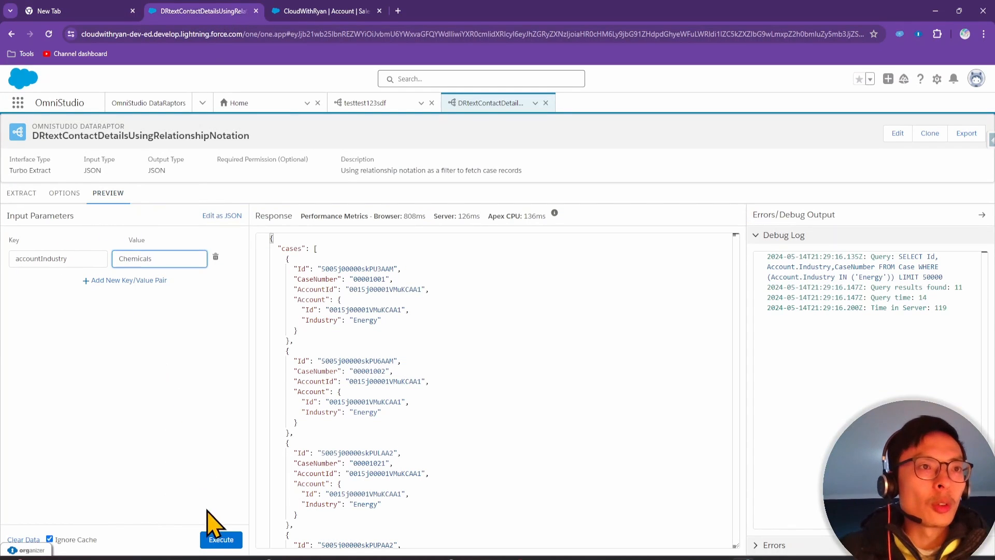
{"action": "left_click", "coordinate": [221, 539]}
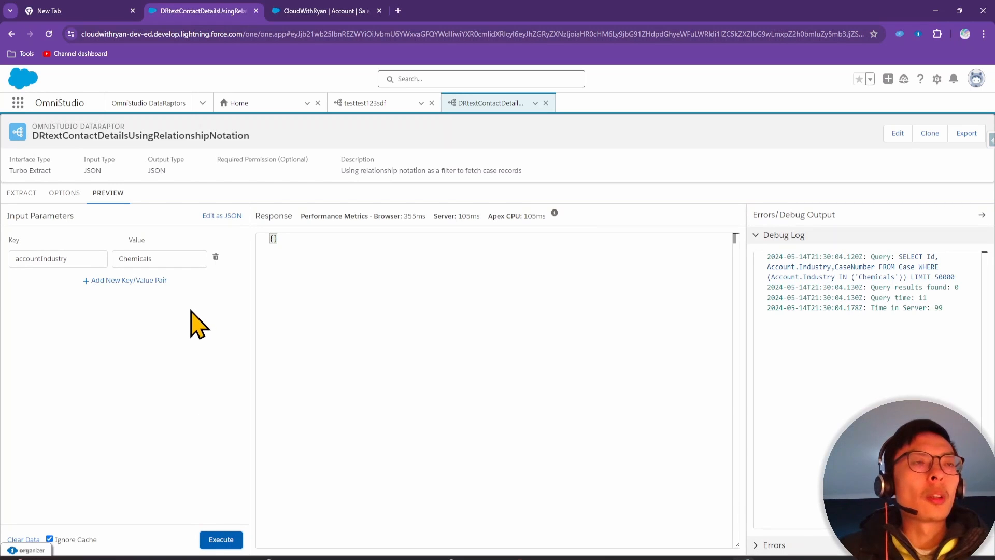
{"action": "left_click", "coordinate": [368, 12]}
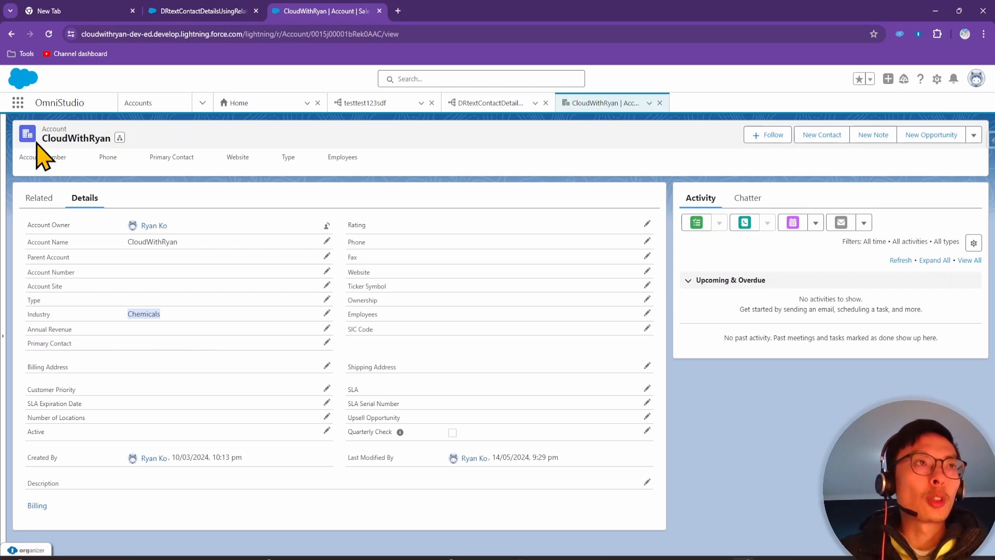
Create a Phone-origin case for CloudWithRyan, saved as 00001050, and open the CloudWithRyan account
{"action": "left_click", "coordinate": [200, 104]}
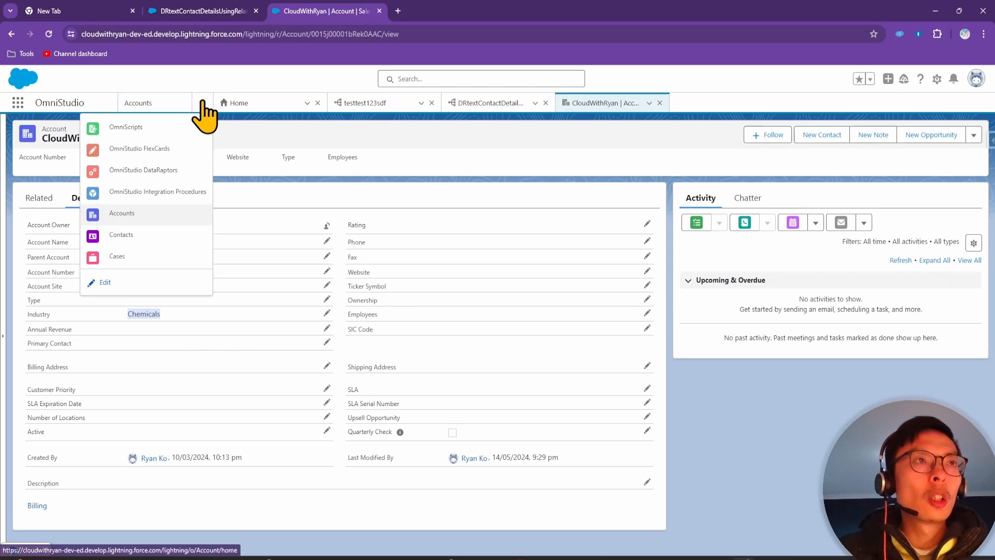
{"action": "left_click", "coordinate": [144, 258]}
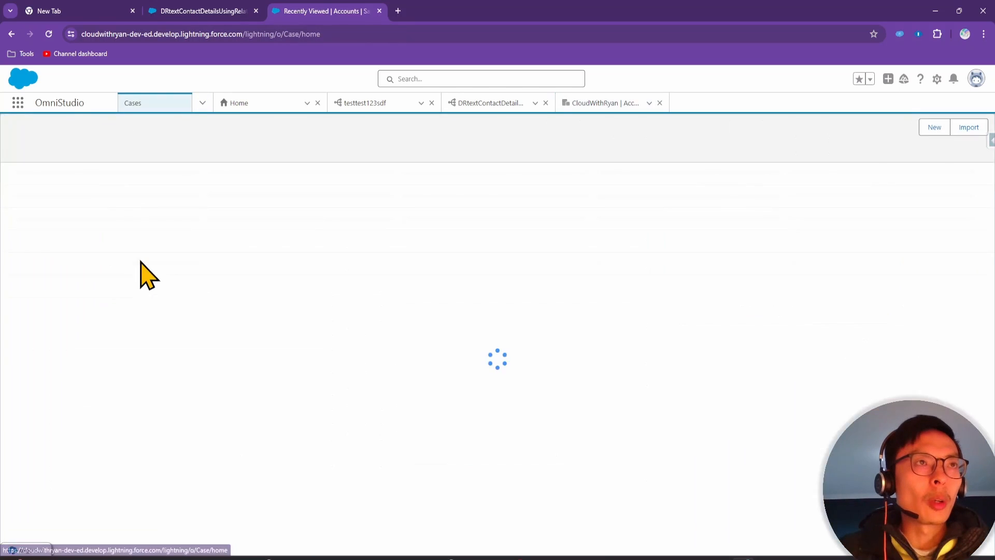
{"action": "left_click", "coordinate": [909, 128]}
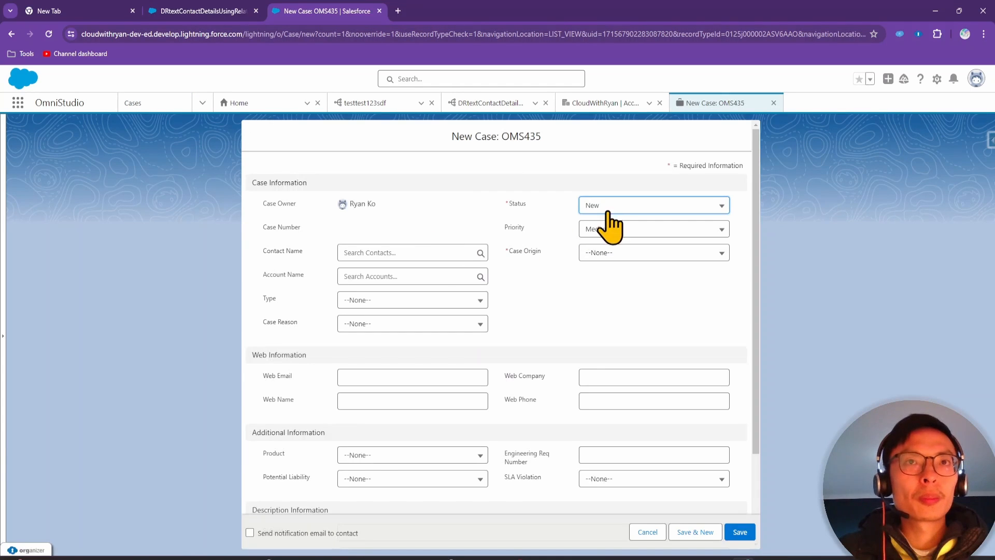
{"action": "left_click", "coordinate": [613, 254]}
{"action": "left_click", "coordinate": [627, 290]}
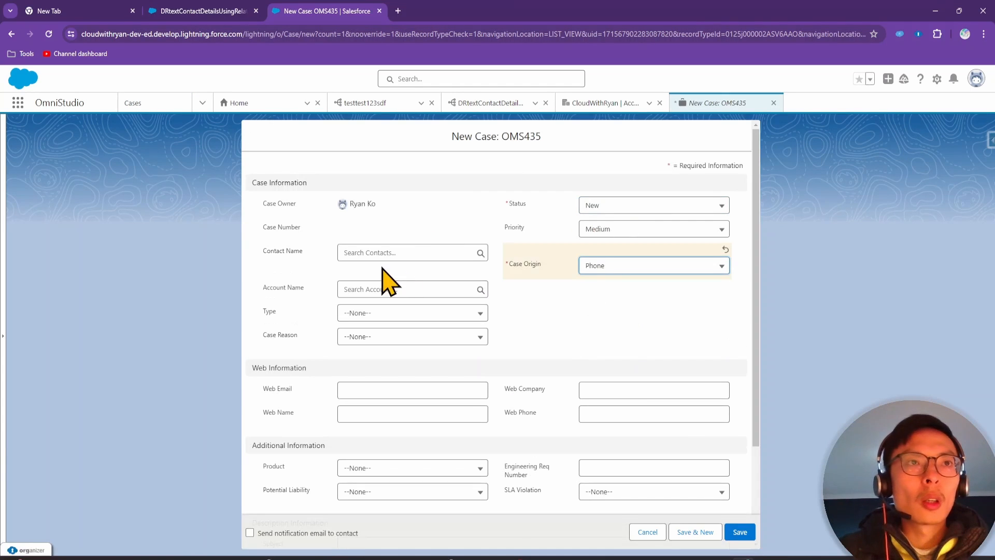
{"action": "left_click", "coordinate": [395, 287]}
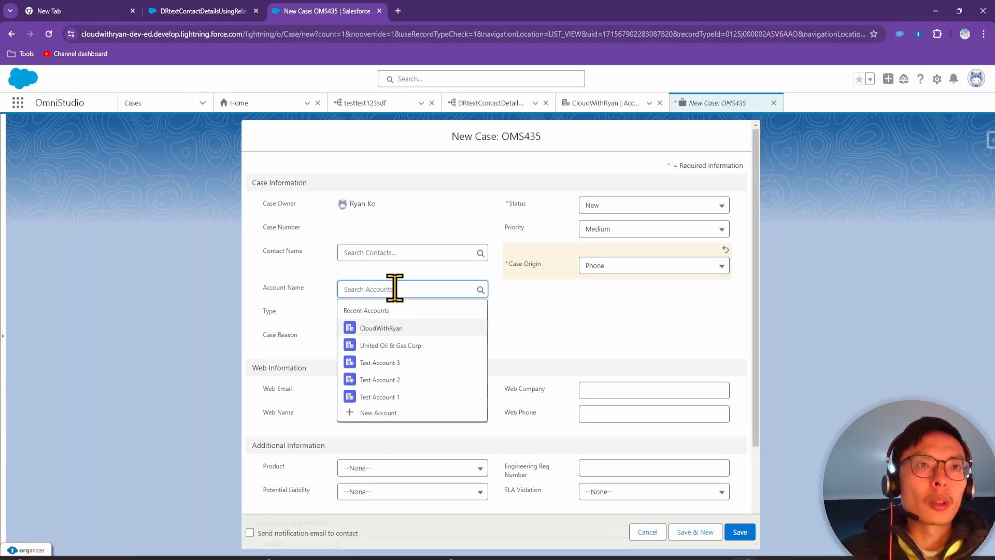
{"action": "left_click", "coordinate": [399, 329]}
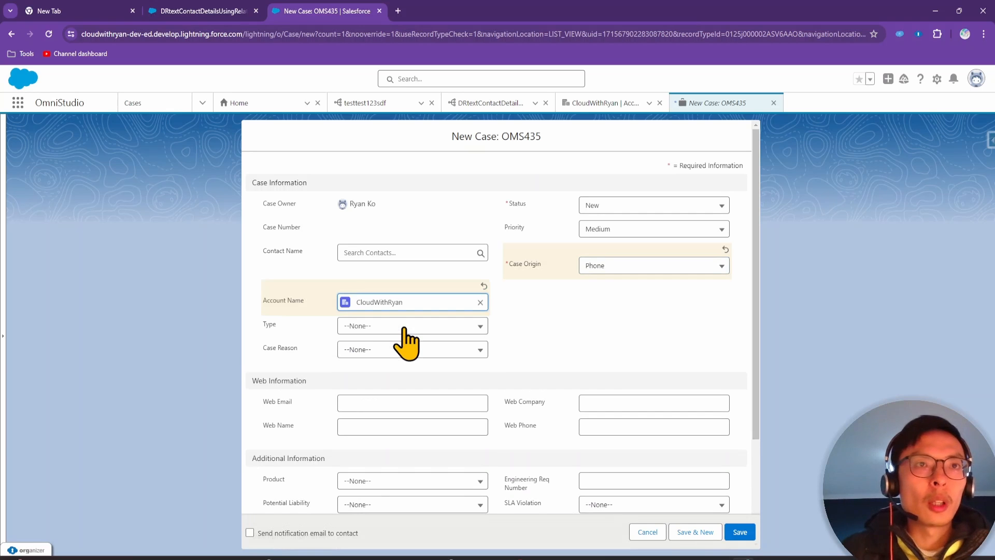
{"action": "left_click", "coordinate": [748, 537]}
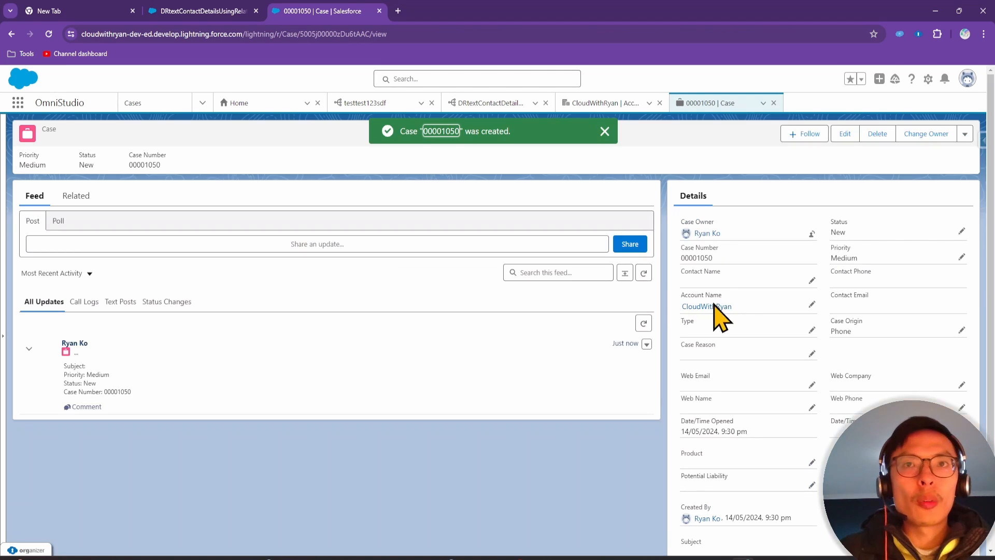
{"action": "left_click", "coordinate": [712, 307]}
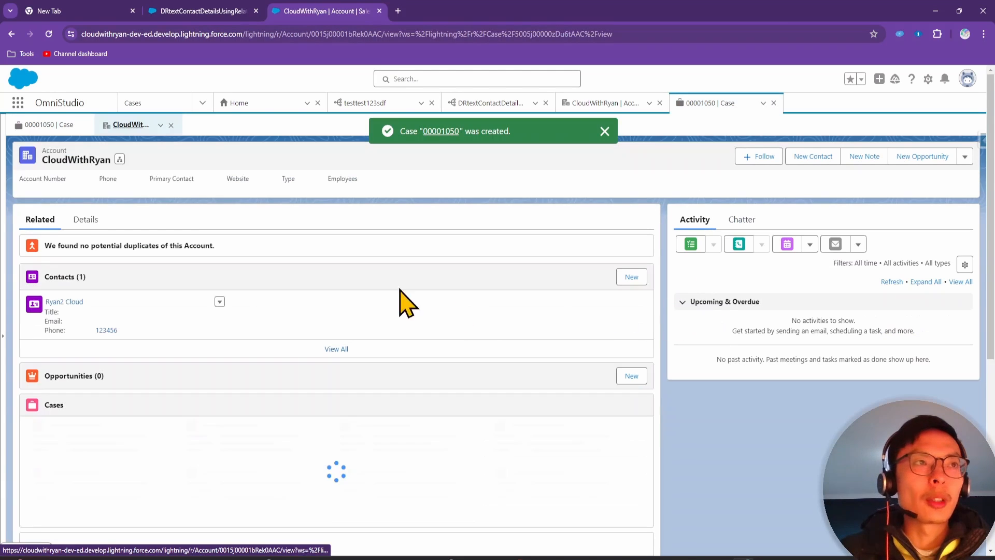
View the account's details, then rerun the DataRaptor preview with Chemicals to return case 00001050
{"action": "left_click", "coordinate": [91, 222]}
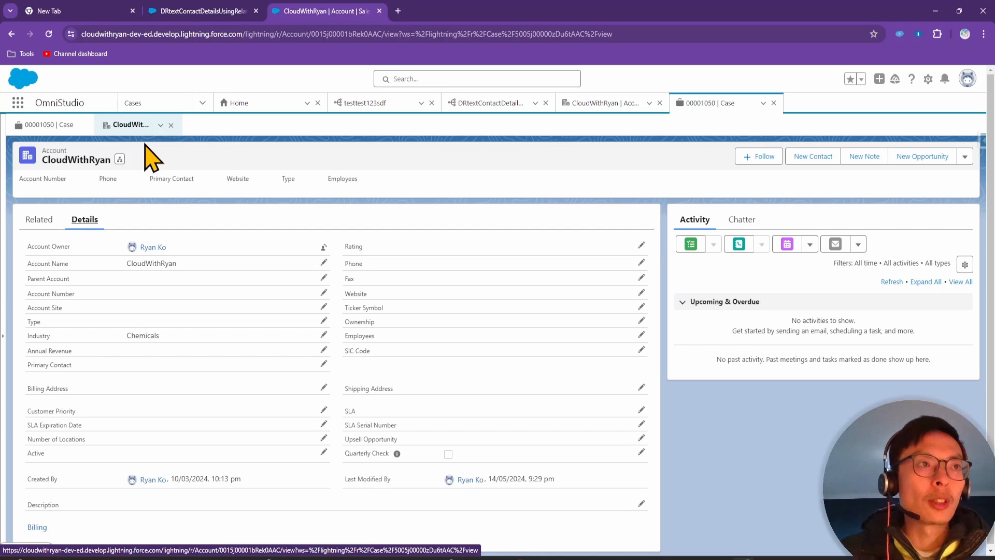
{"action": "left_click", "coordinate": [204, 11]}
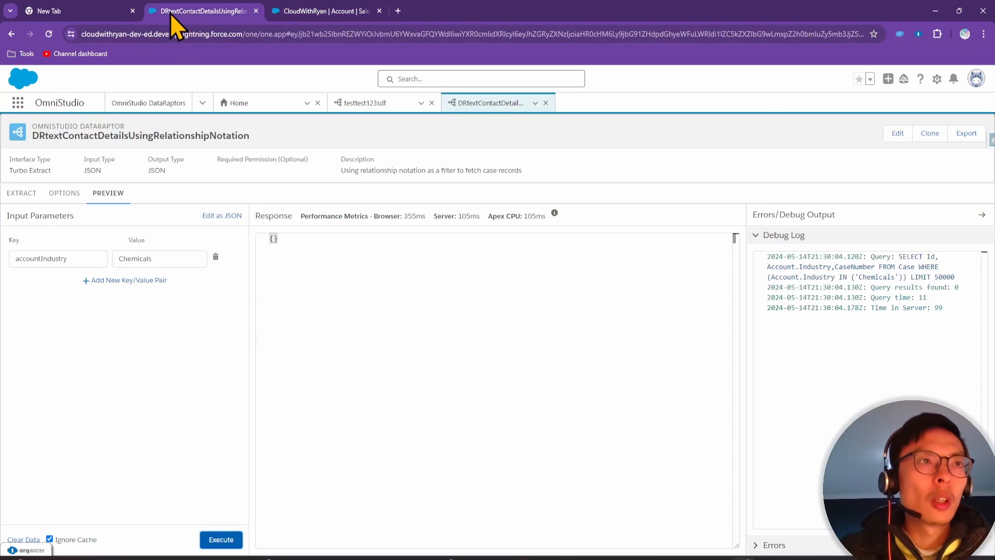
{"action": "left_click", "coordinate": [229, 540]}
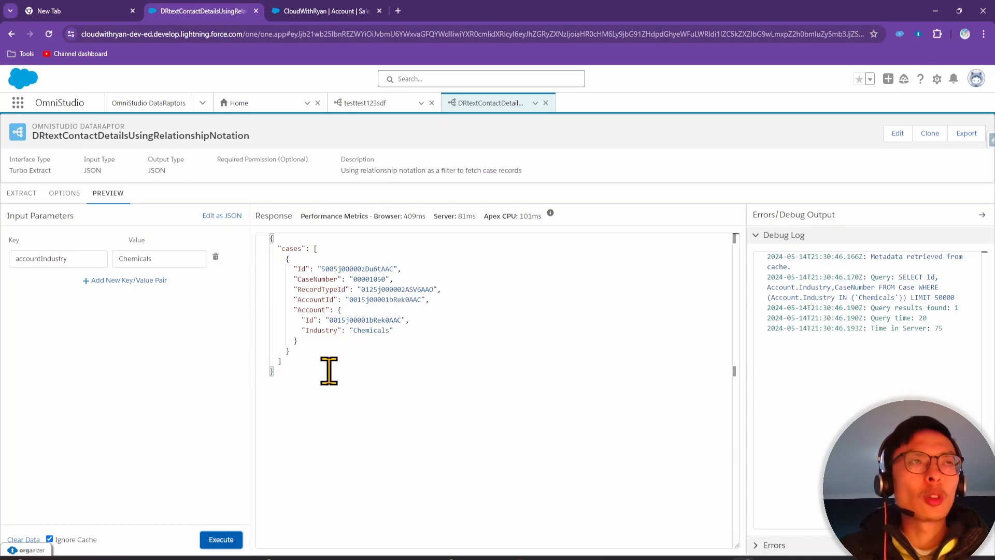
Recheck the CloudWithRyan account, then return to the DataRaptor's EXTRACT settings
{"action": "left_click", "coordinate": [326, 6]}
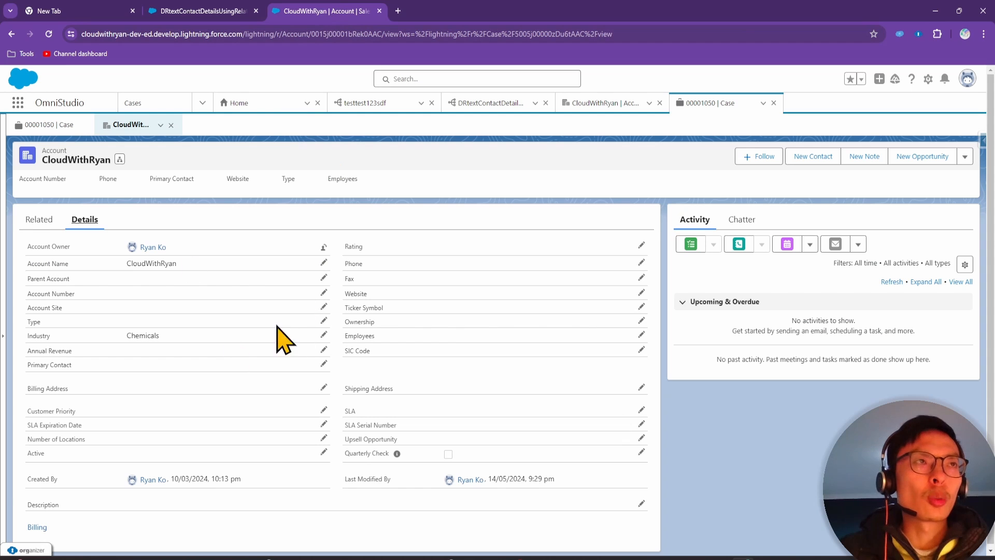
{"action": "left_click", "coordinate": [204, 11]}
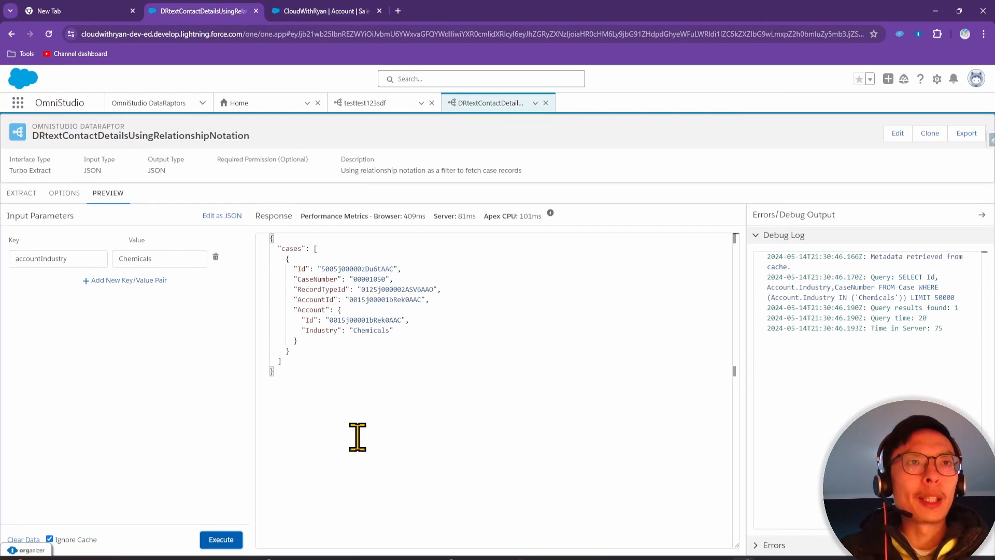
{"action": "left_click", "coordinate": [21, 193]}
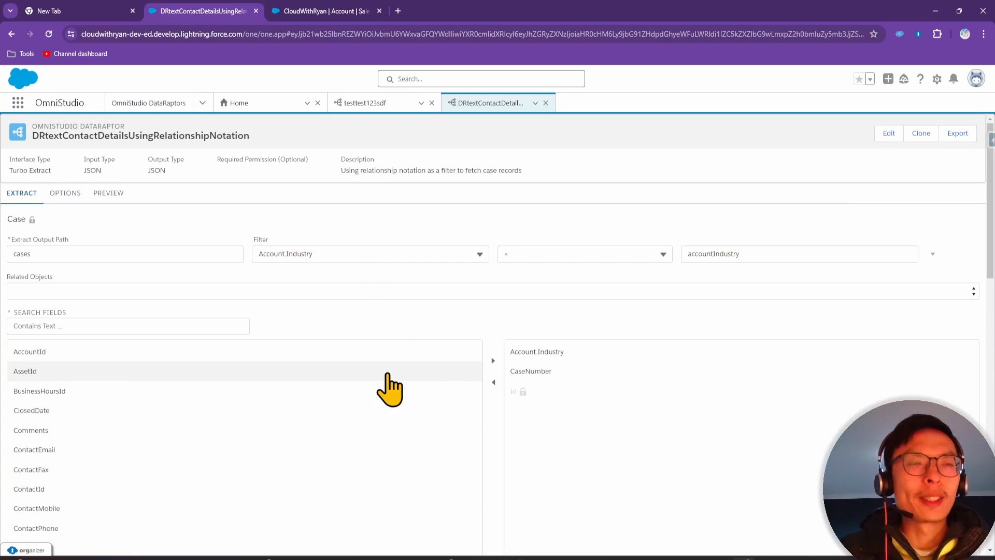
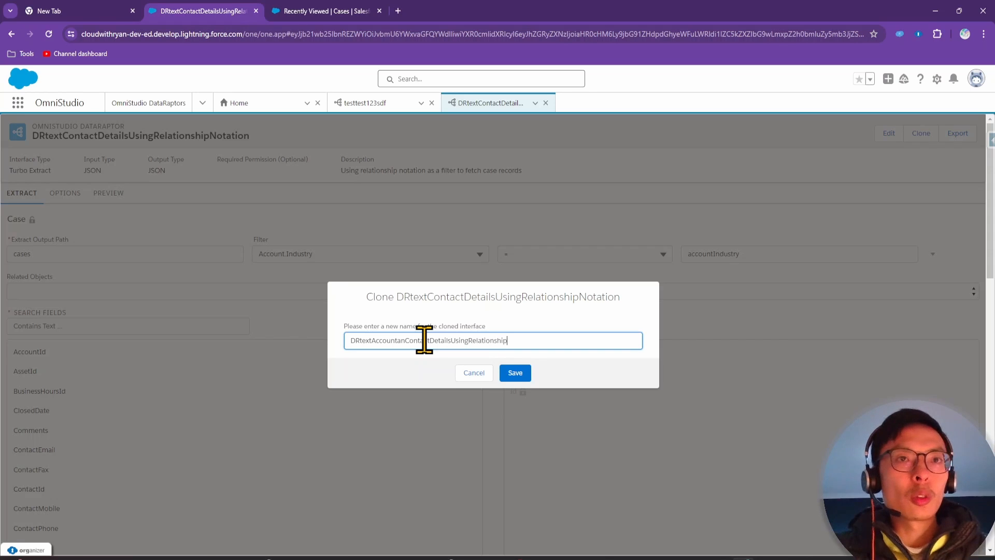
Edit the clone name to add 'Case' and remove 'AccountanContact', then try saving it
{"action": "double_click", "coordinate": [371, 340]}
{"action": "left_click_drag", "start_coordinate": [372, 341], "coordinate": [408, 341]}
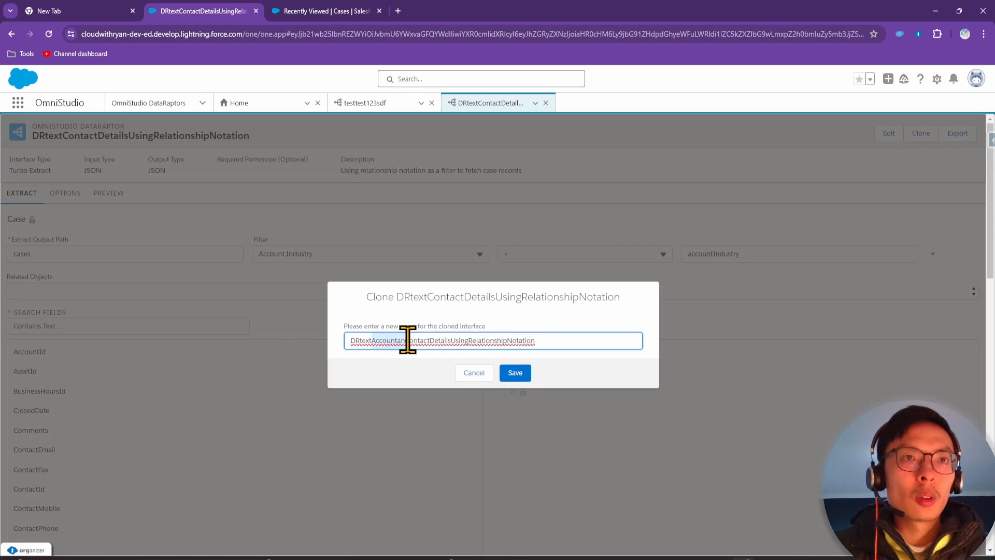
{"action": "left_click", "coordinate": [375, 340]}
{"action": "type", "text": "Case"}
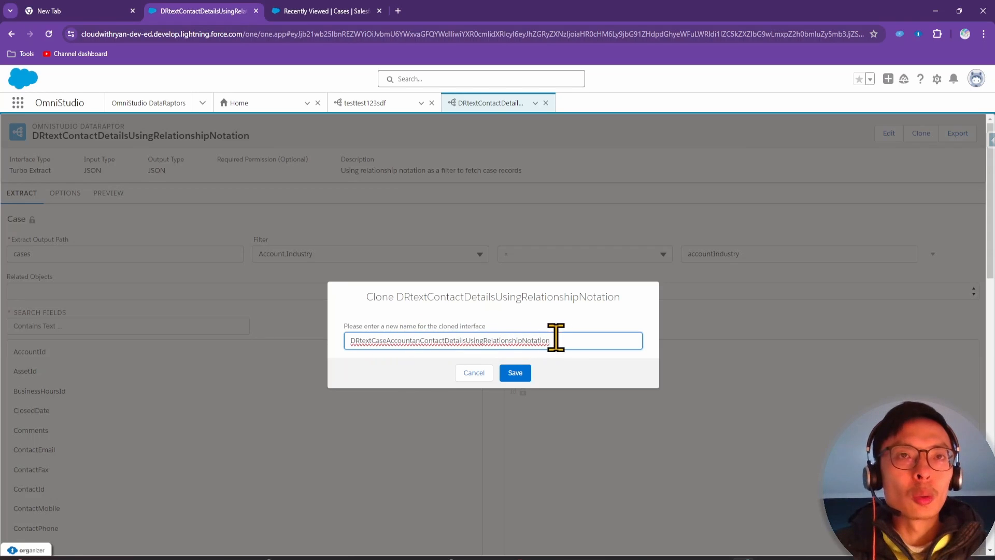
{"action": "left_click_drag", "start_coordinate": [566, 340], "coordinate": [281, 356]}
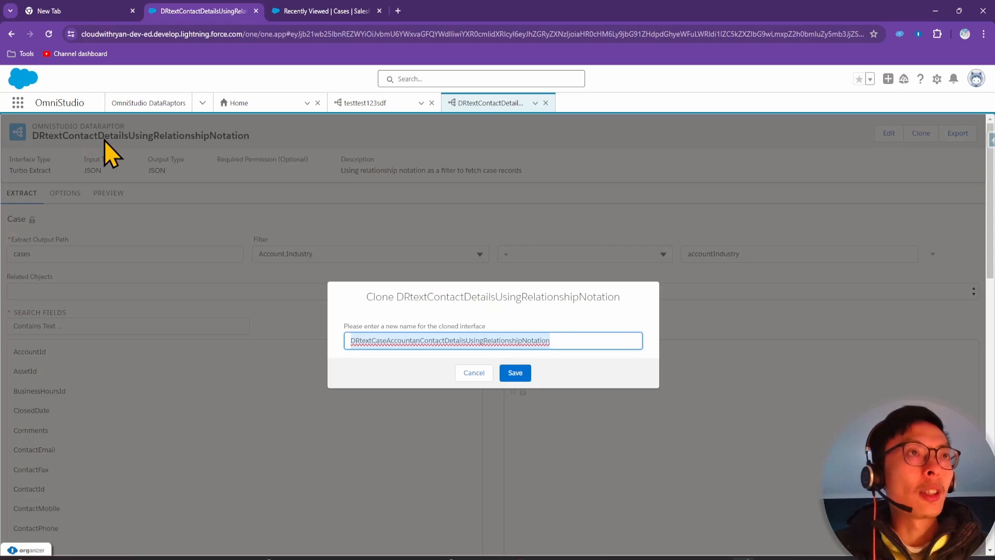
{"action": "left_click", "coordinate": [396, 340]}
{"action": "left_click_drag", "start_coordinate": [389, 340], "coordinate": [446, 340]}
{"action": "key", "text": "ctrl+c"}
{"action": "key", "text": "BackSpace"}
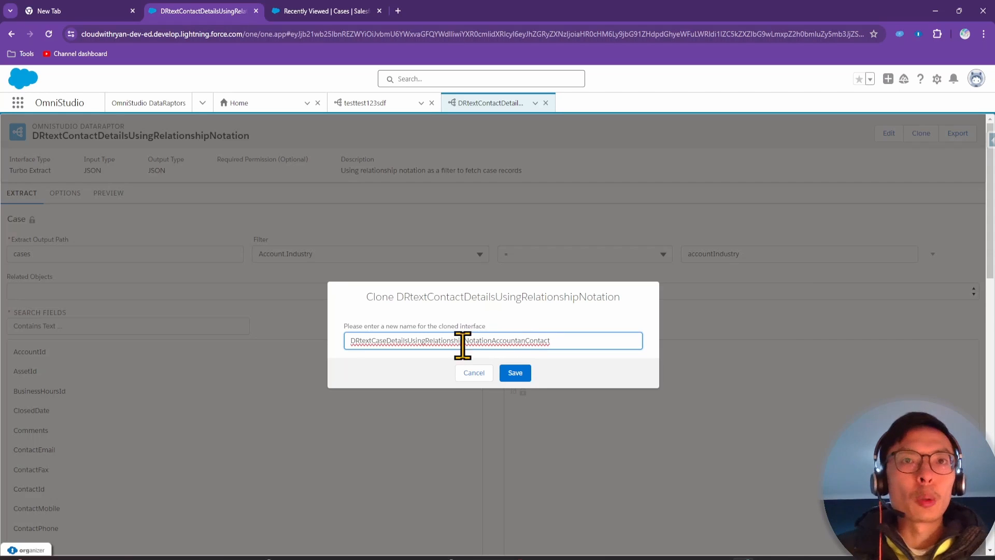
{"action": "left_click", "coordinate": [517, 374]}
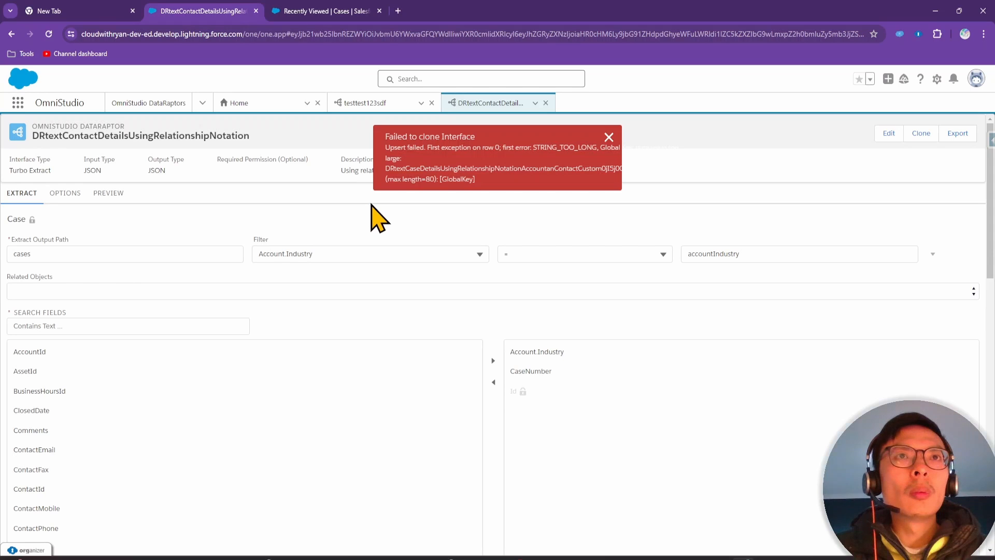
After the 80-character limit error, retry the clone with a 'CaseAcc' version of the name
{"action": "left_click_drag", "start_coordinate": [387, 179], "coordinate": [447, 179]}
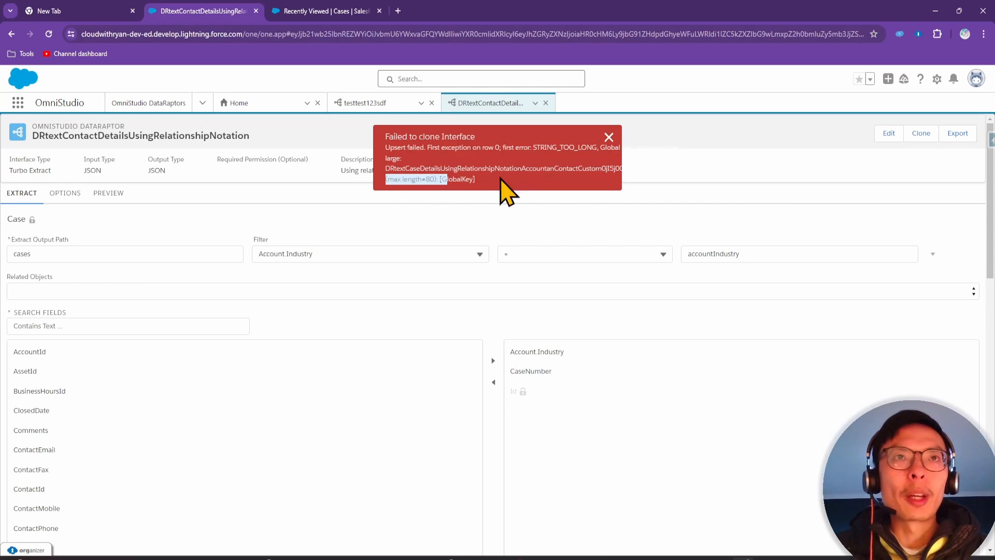
{"action": "left_click", "coordinate": [918, 135]}
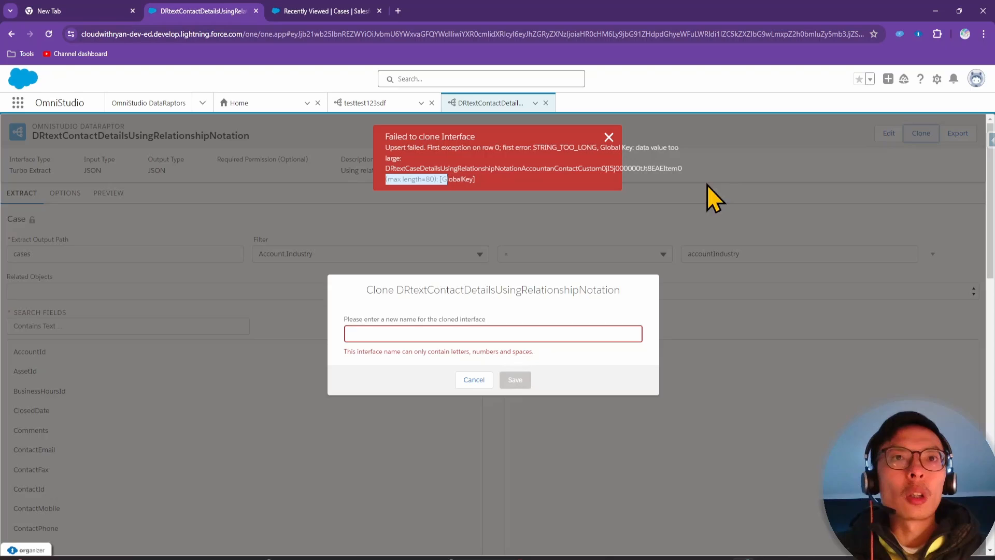
{"action": "left_click", "coordinate": [371, 330]}
{"action": "key", "text": "ctrl+v"}
{"action": "left_click_drag", "start_coordinate": [433, 338], "coordinate": [375, 336]}
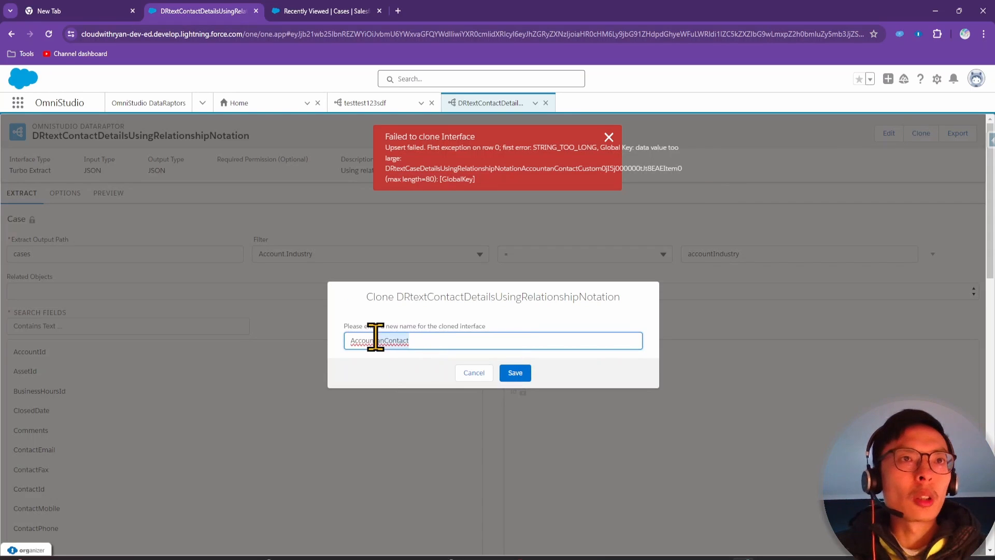
{"action": "left_click", "coordinate": [348, 343]}
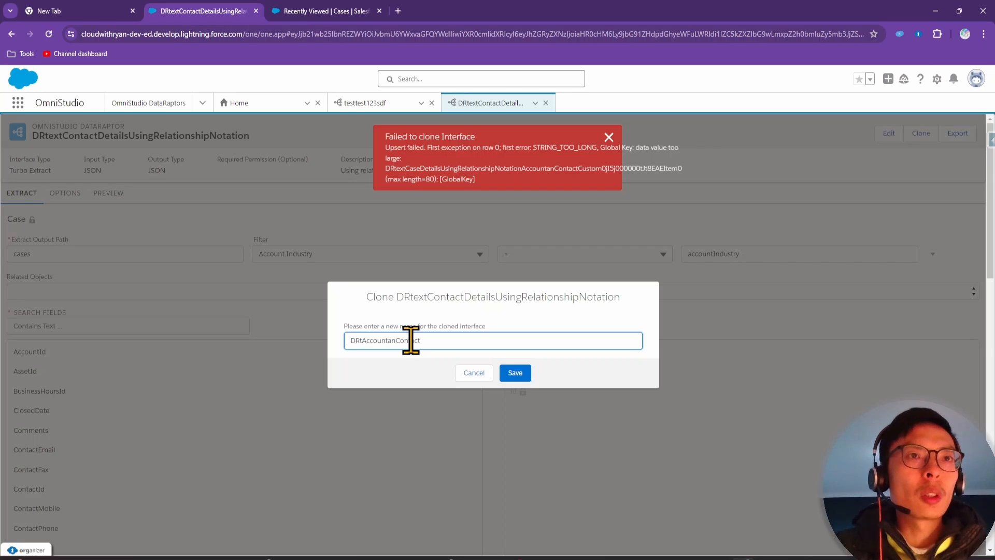
{"action": "left_click_drag", "start_coordinate": [438, 338], "coordinate": [372, 343]}
{"action": "type", "text": "Cas"}
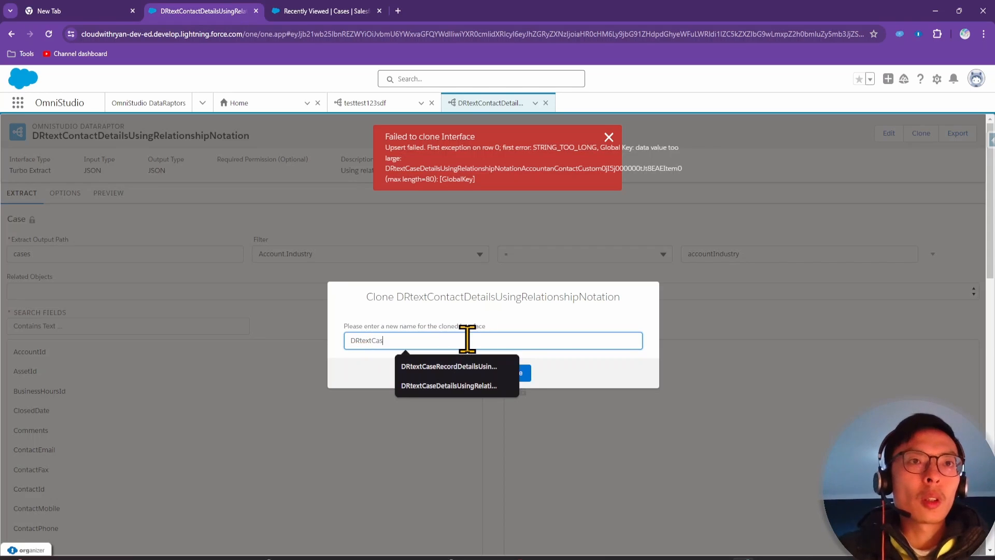
{"action": "type", "text": "eAccountContactDetailsUsingRelationshipNotation"}
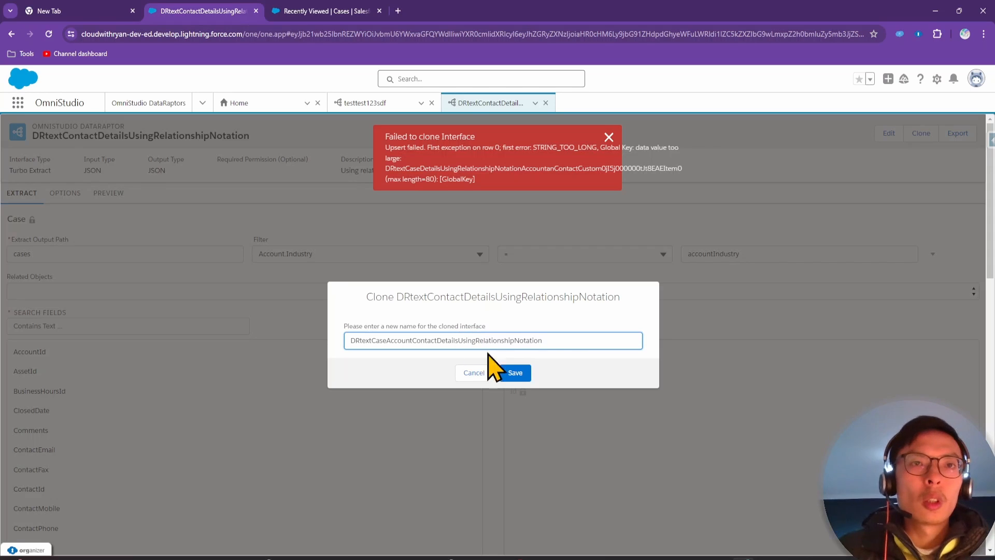
{"action": "double_click", "coordinate": [568, 337]}
{"action": "key", "text": "ctrl+c"}
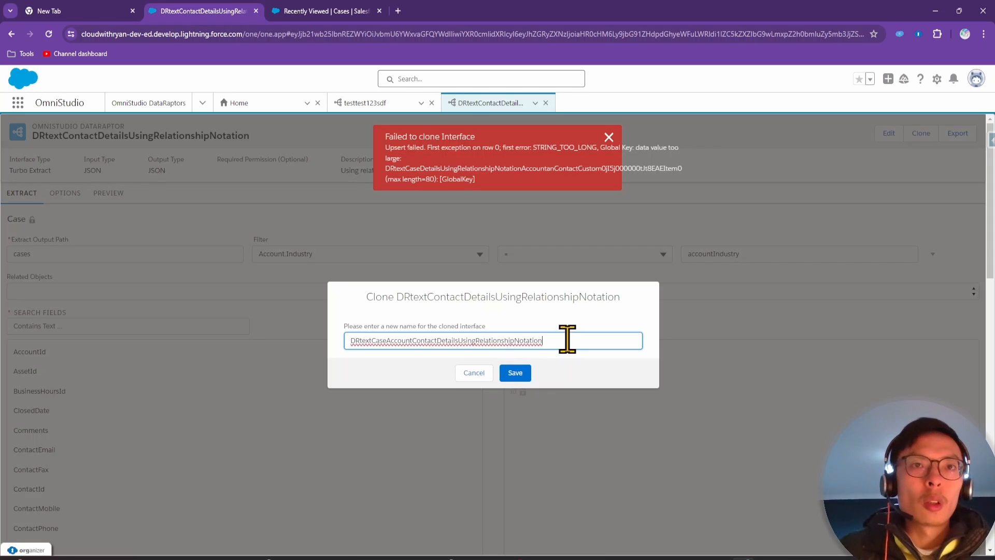
{"action": "left_click", "coordinate": [516, 373]}
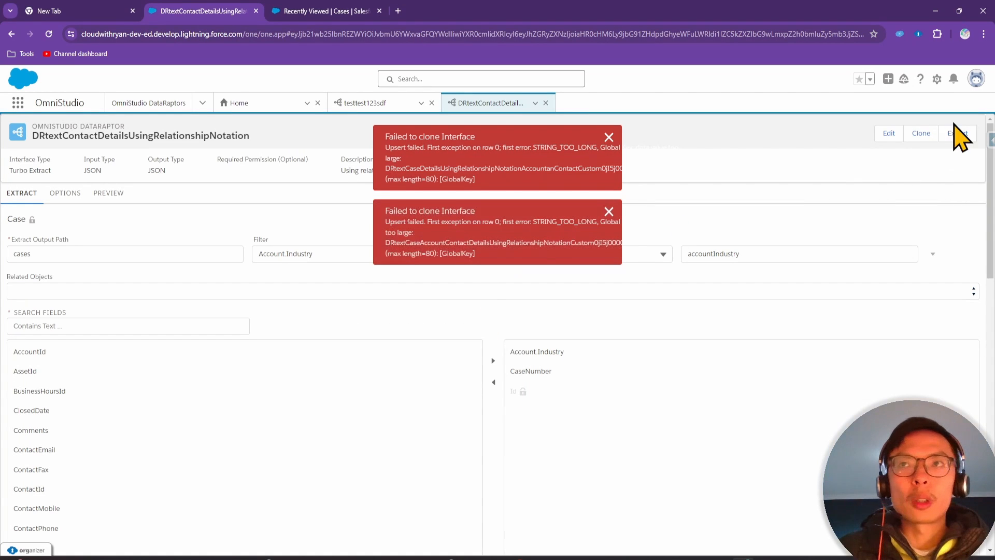
Paste the long name again and abbreviate Account to Acc and Contact to Con
{"action": "left_click", "coordinate": [922, 133]}
{"action": "left_click", "coordinate": [477, 340]}
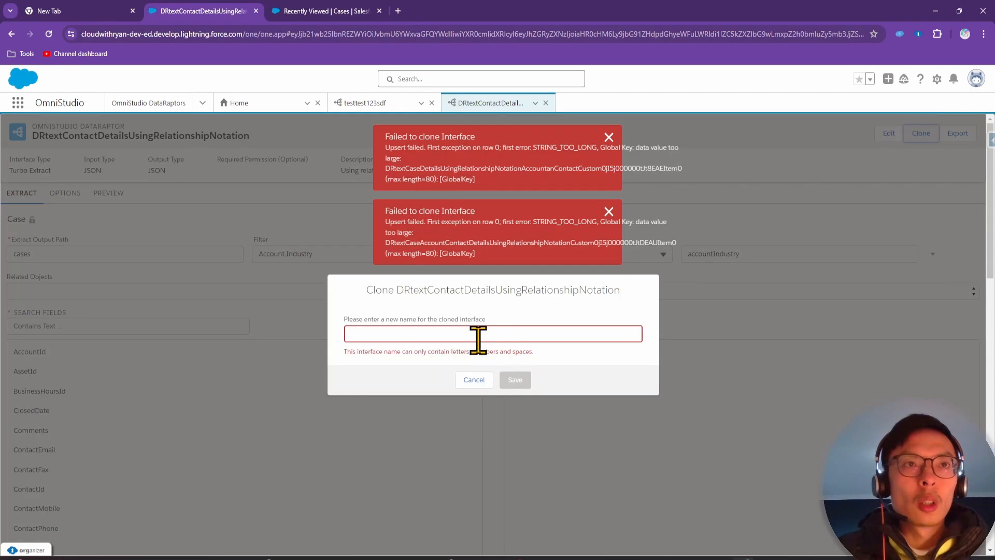
{"action": "key", "text": "ctrl+v"}
{"action": "left_click", "coordinate": [412, 340]}
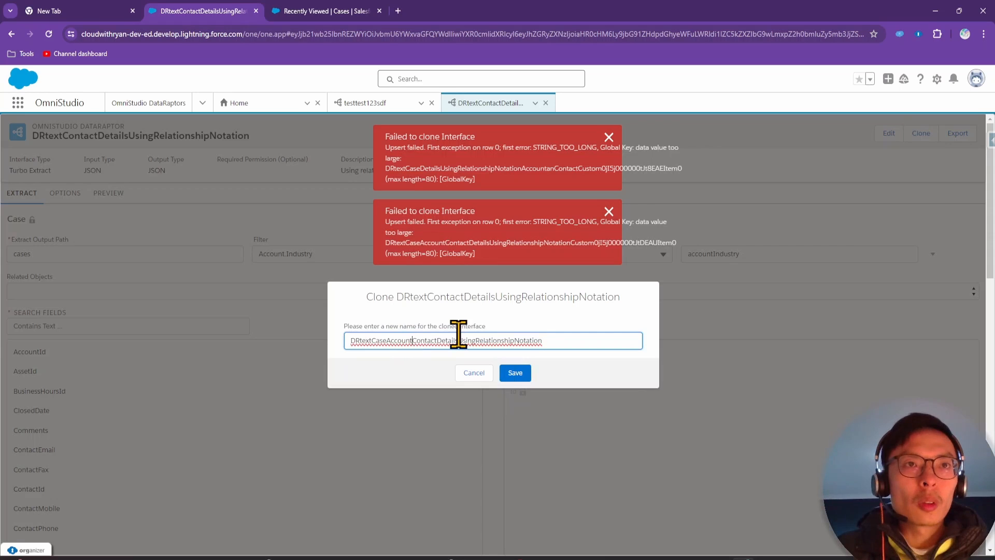
{"action": "key", "text": "BackSpace"}
{"action": "key", "text": "BackSpace"}
{"action": "key", "text": "BackSpace"}
{"action": "key", "text": "BackSpace"}
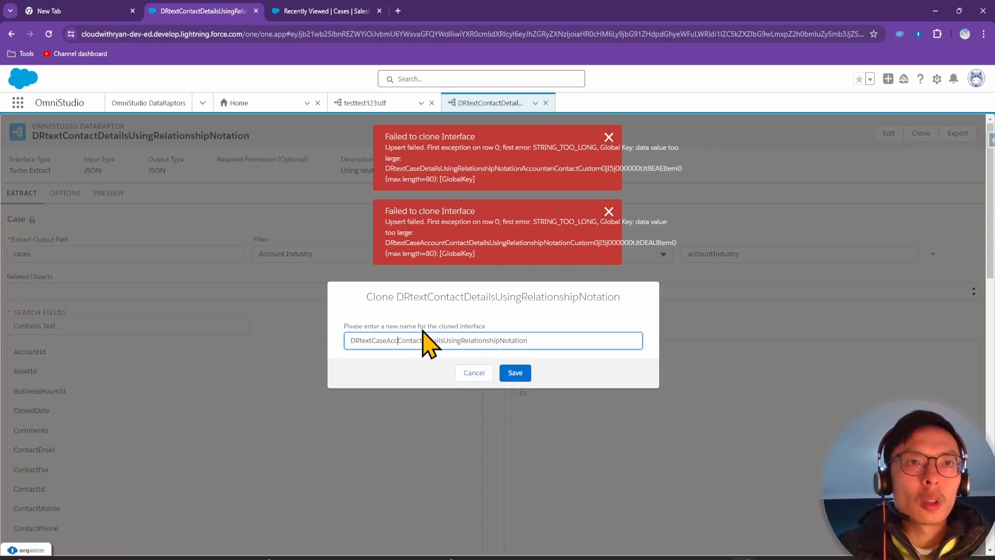
{"action": "left_click", "coordinate": [423, 340]}
{"action": "key", "text": "BackSpace"}
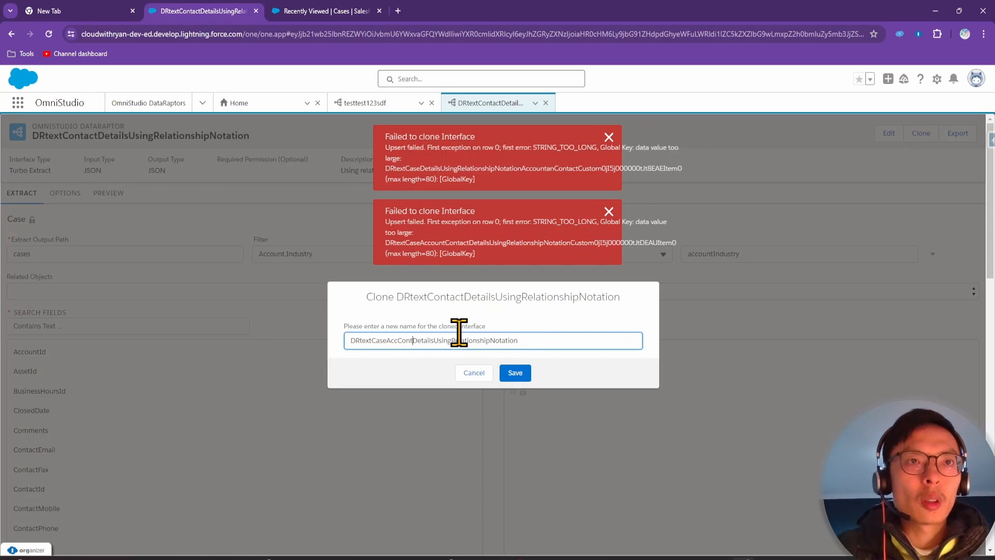
Save the clone under the shortened name and copy 'Electronics' from the exercise slide
{"action": "left_click", "coordinate": [519, 370]}
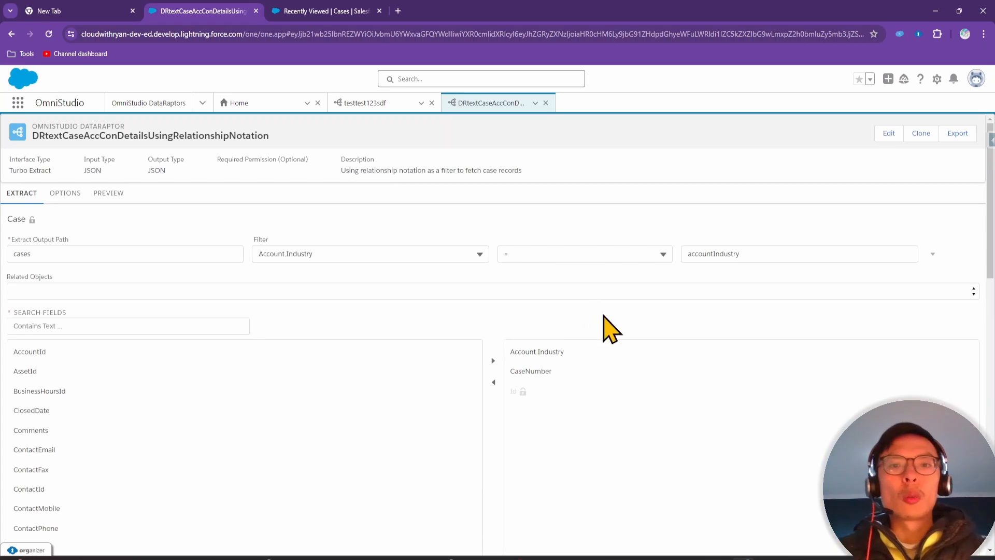
{"action": "left_click_drag", "start_coordinate": [596, 556], "coordinate": [616, 126]}
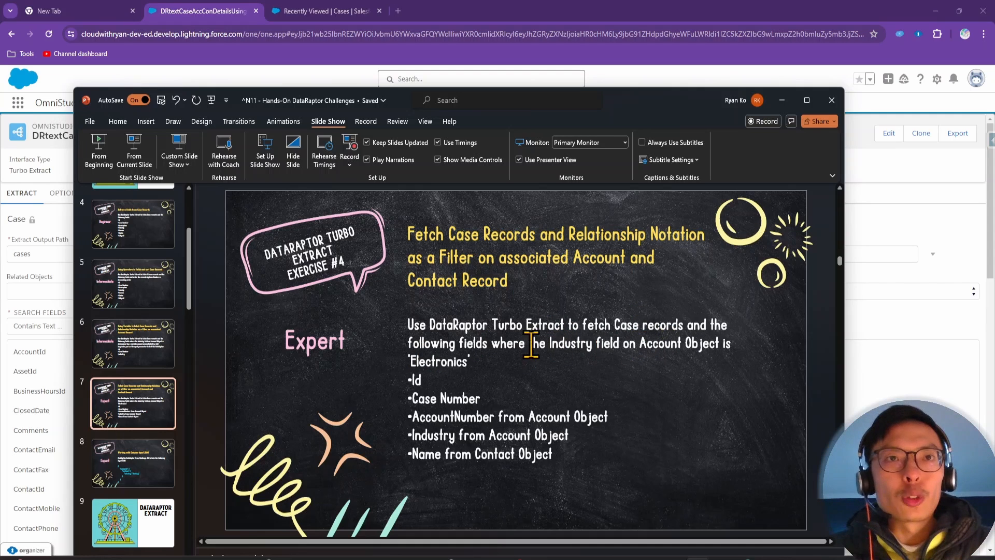
{"action": "double_click", "coordinate": [439, 360]}
{"action": "left_click", "coordinate": [545, 386]}
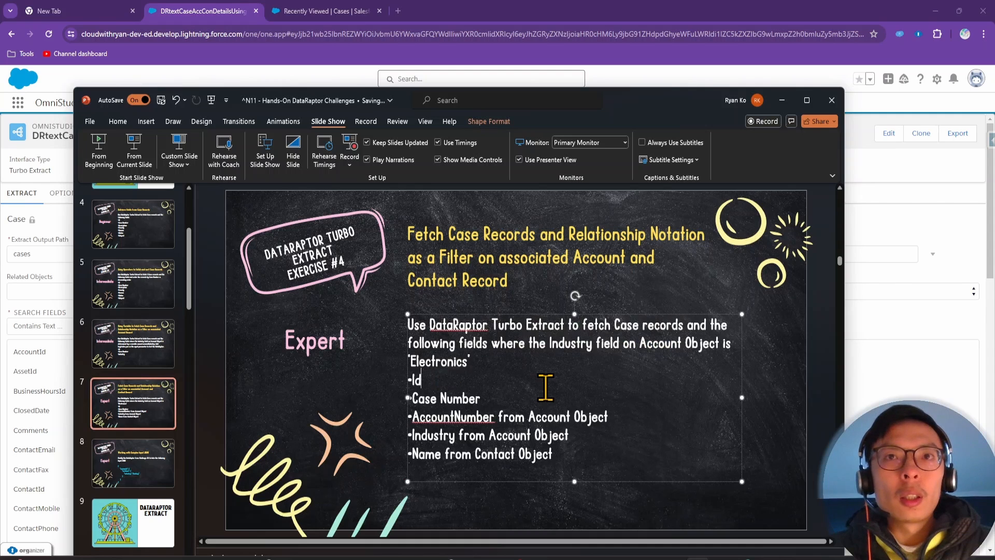
{"action": "double_click", "coordinate": [447, 361]}
{"action": "key", "text": "ctrl+c"}
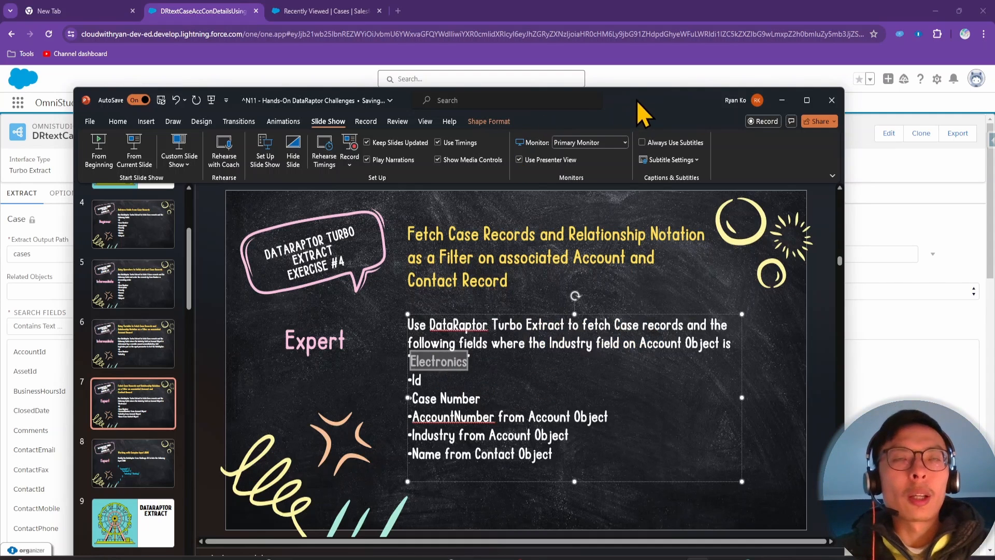
{"action": "left_click_drag", "start_coordinate": [637, 102], "coordinate": [752, 559]}
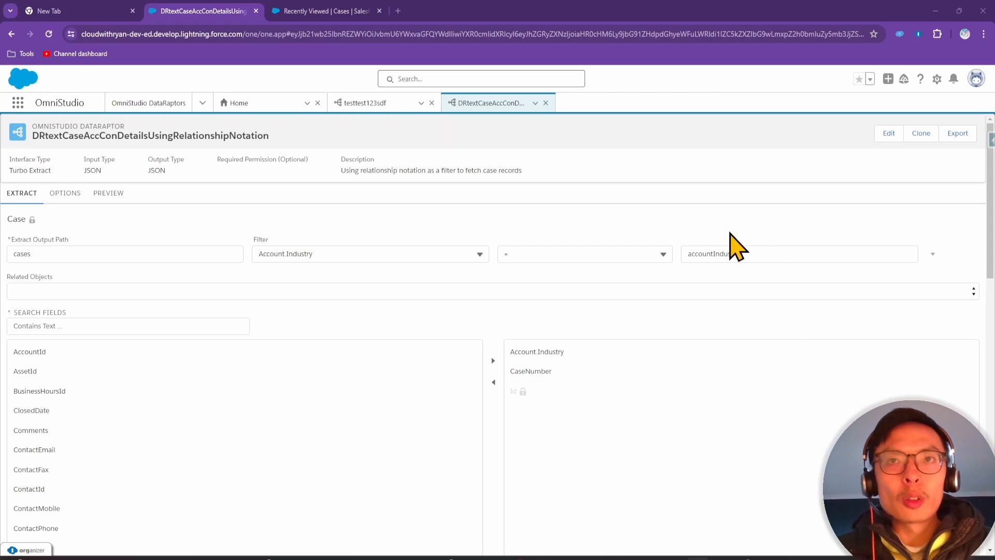
Replace the preview input value Chemicals with Electronics, then return to the extract settings
{"action": "left_click", "coordinate": [110, 196]}
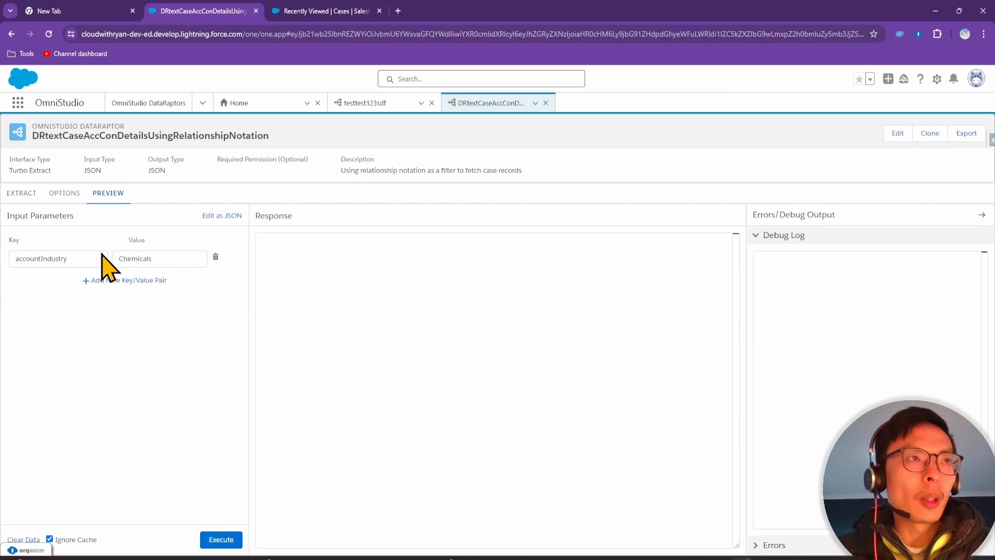
{"action": "double_click", "coordinate": [134, 260]}
{"action": "key", "text": "ctrl+v"}
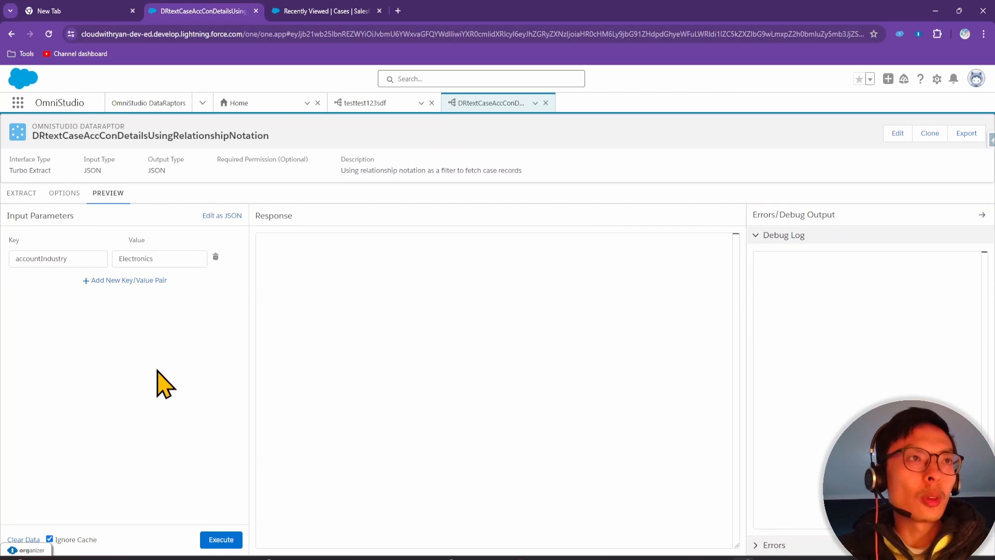
{"action": "left_click", "coordinate": [25, 193]}
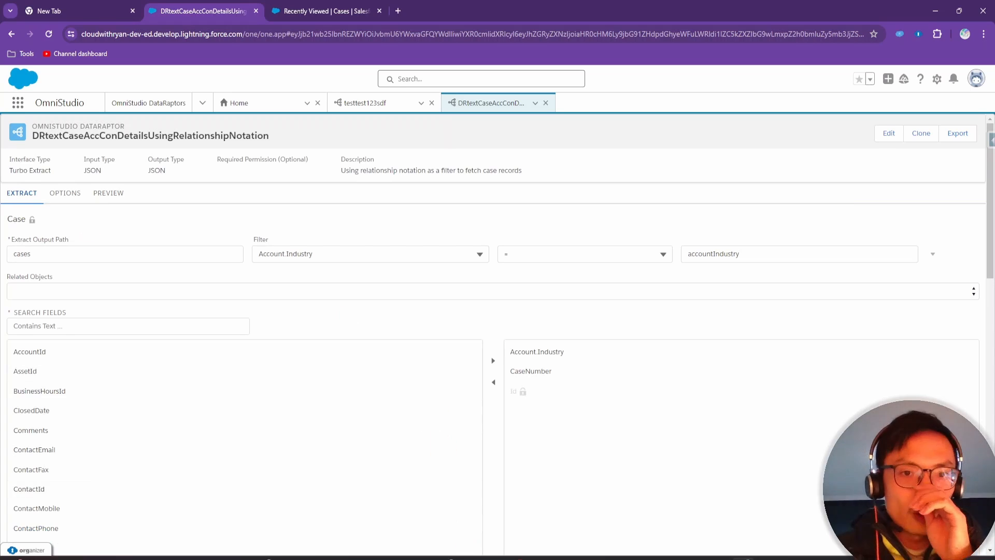
{"action": "left_click_drag", "start_coordinate": [575, 558], "coordinate": [598, 108]}
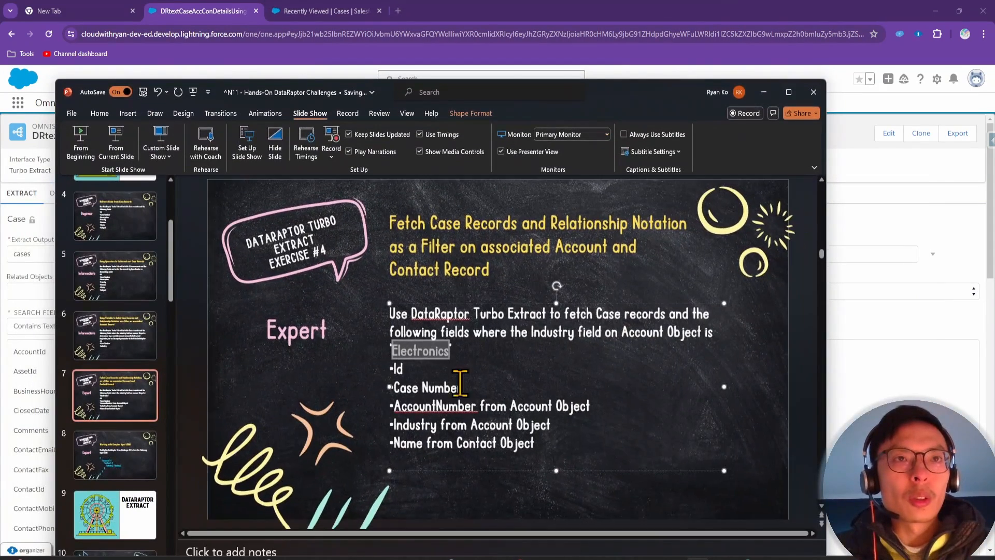
{"action": "left_click", "coordinate": [763, 91]}
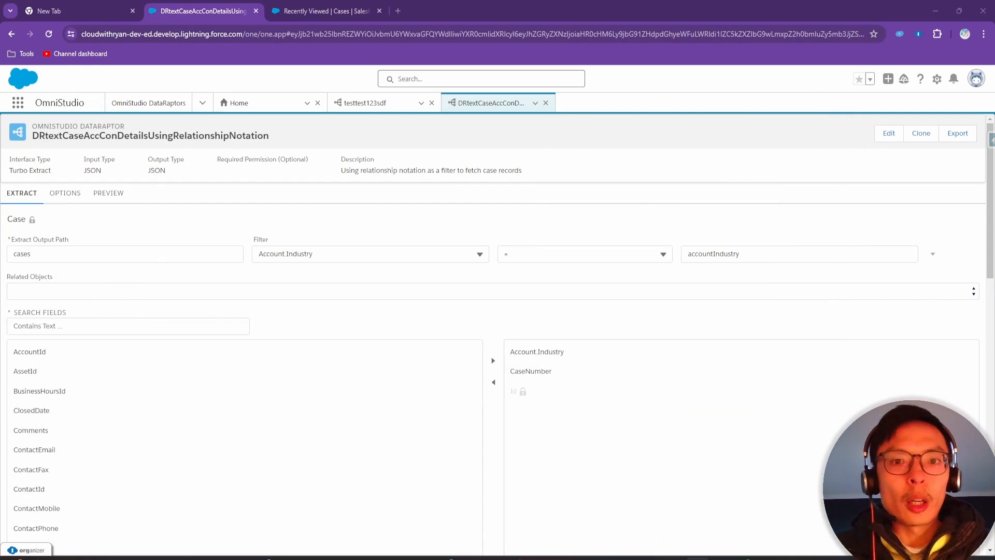
{"action": "left_click_drag", "start_coordinate": [596, 557], "coordinate": [642, 557]}
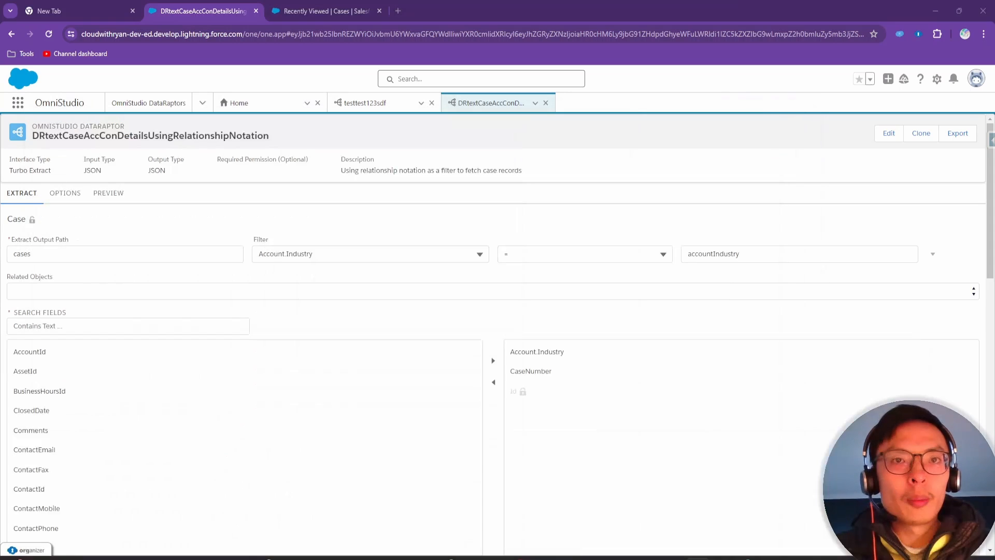
Add Account.AccountNumber to the output fields through the Case.Account related object
{"action": "left_click", "coordinate": [115, 326]}
{"action": "type", "text": "aa"}
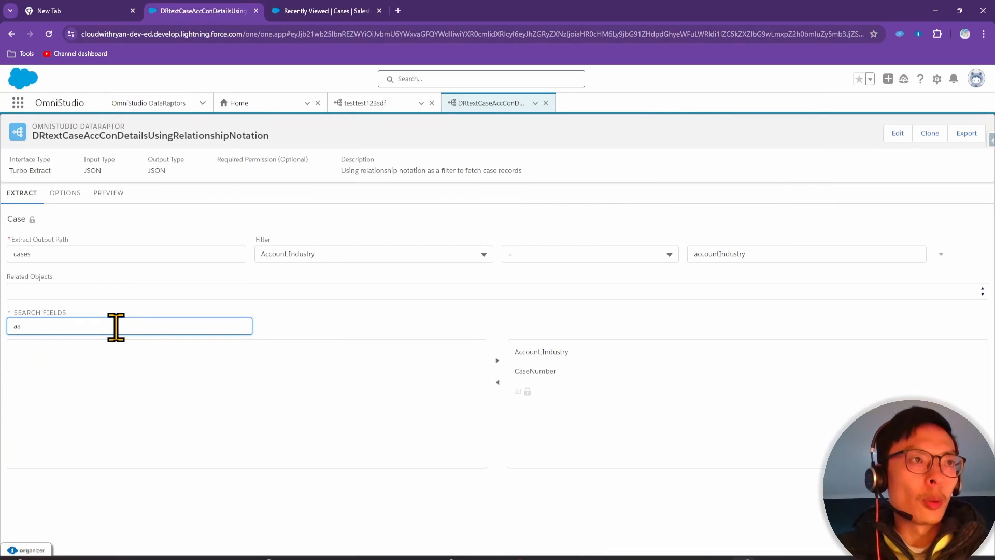
{"action": "type", "text": "c"}
{"action": "key", "text": "BackSpace"}
{"action": "key", "text": "BackSpace"}
{"action": "key", "text": "BackSpace"}
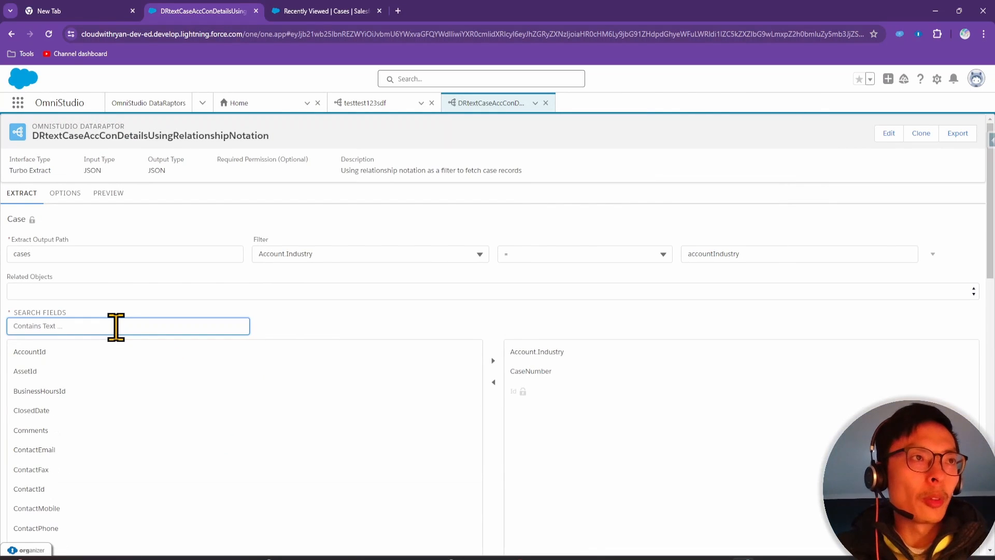
{"action": "left_click", "coordinate": [142, 291]}
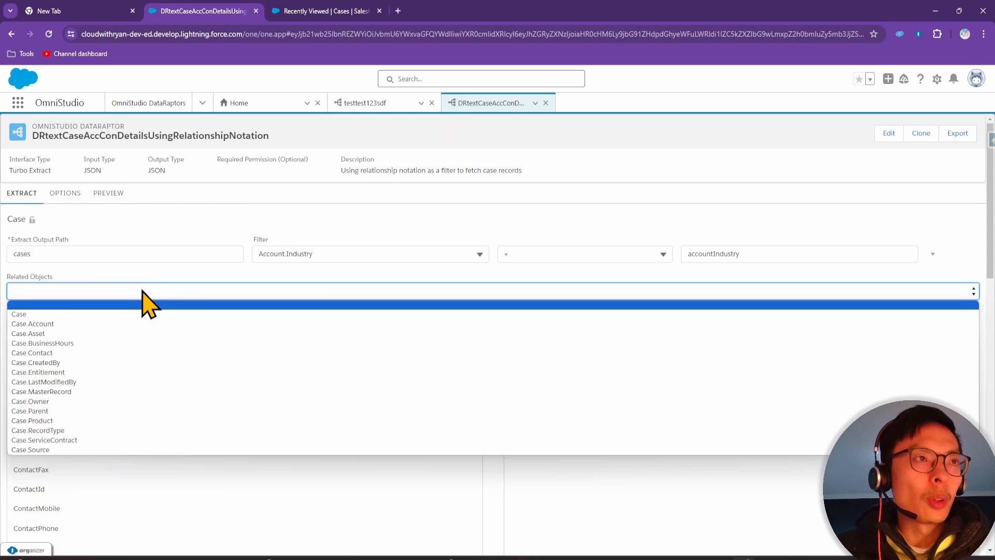
{"action": "left_click", "coordinate": [102, 324]}
{"action": "left_click", "coordinate": [102, 326]}
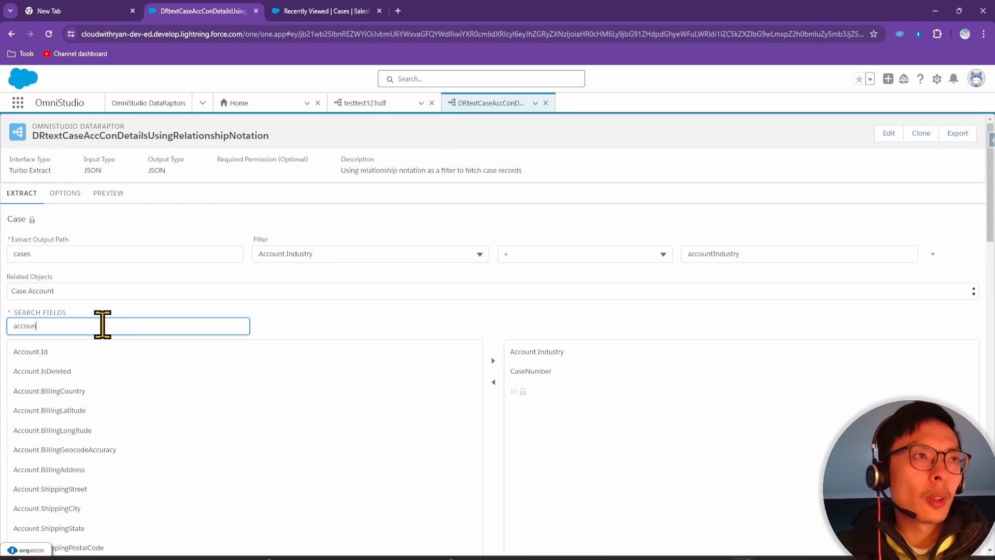
{"action": "type", "text": "accountnum"}
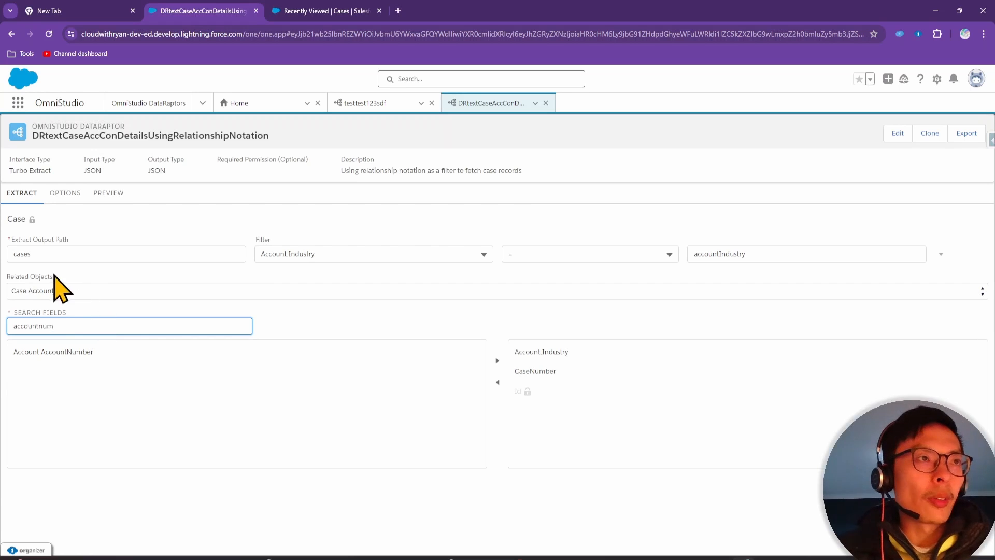
{"action": "left_click", "coordinate": [78, 355]}
{"action": "left_click", "coordinate": [492, 362]}
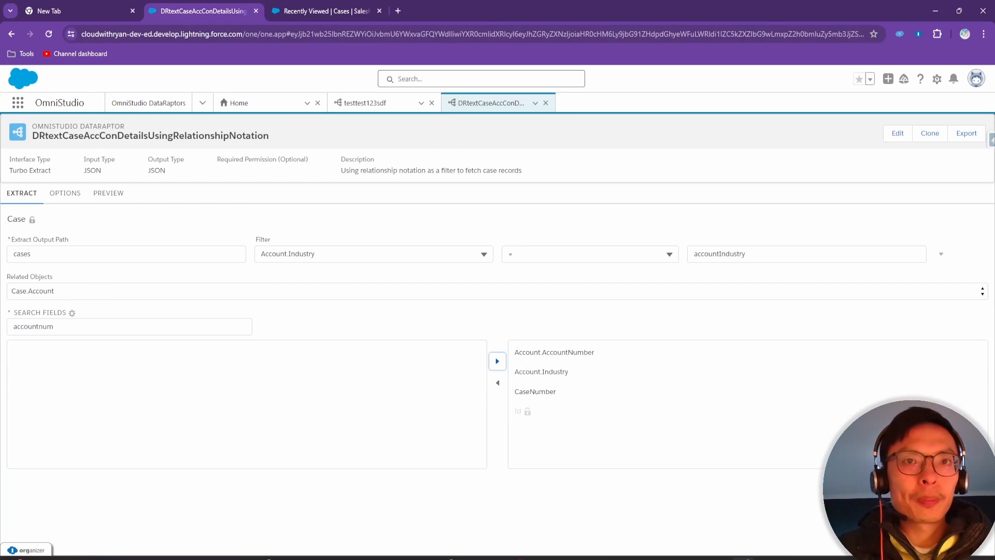
Switch the related object to Case.Contact and add Contact.Name to the output fields
{"action": "key", "text": "alt+Tab"}
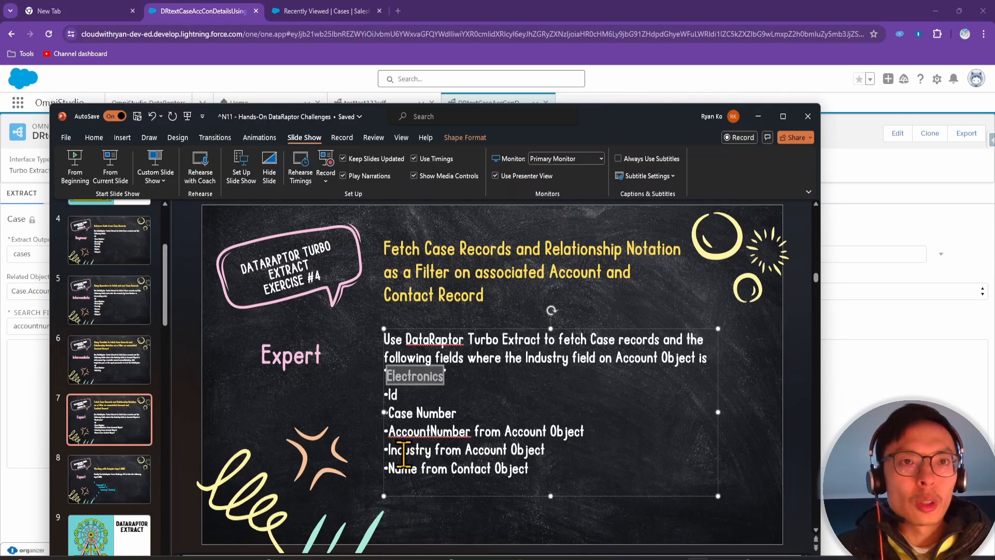
{"action": "left_click_drag", "start_coordinate": [653, 118], "coordinate": [653, 558]}
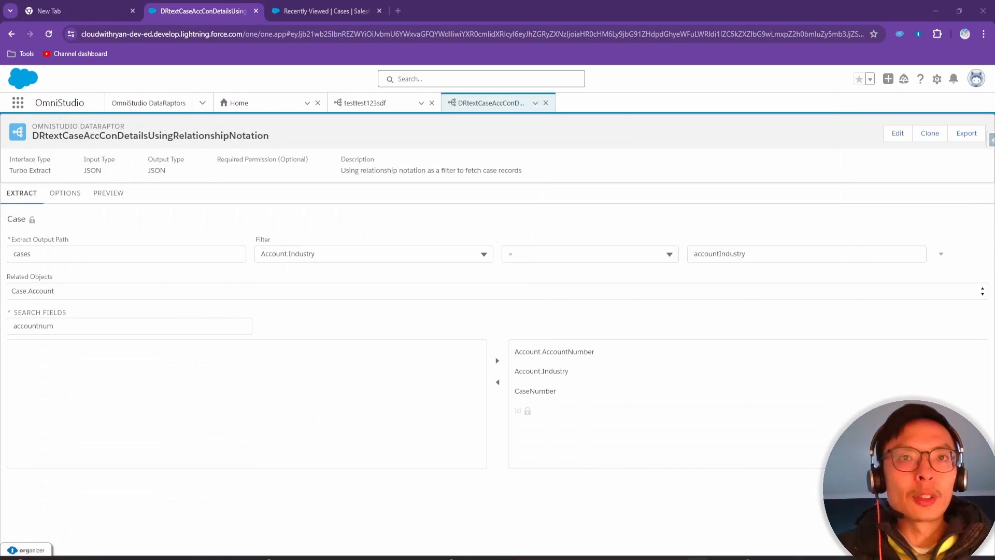
{"action": "left_click", "coordinate": [97, 292]}
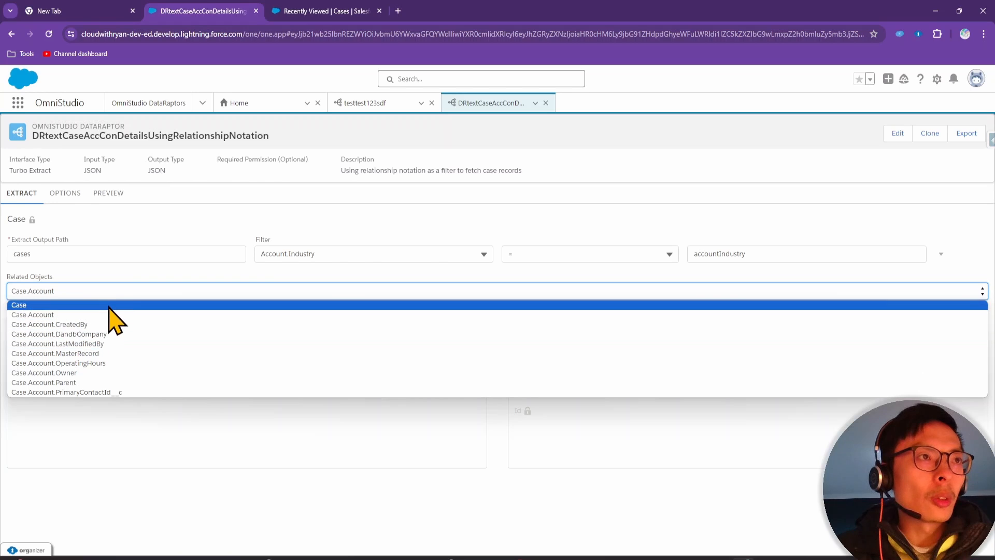
{"action": "left_click", "coordinate": [103, 288]}
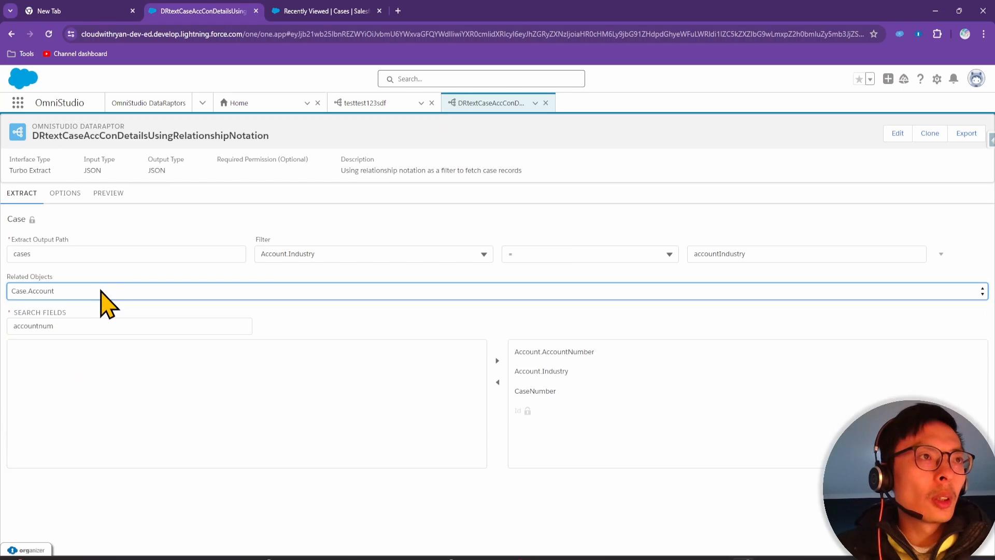
{"action": "left_click", "coordinate": [88, 291]}
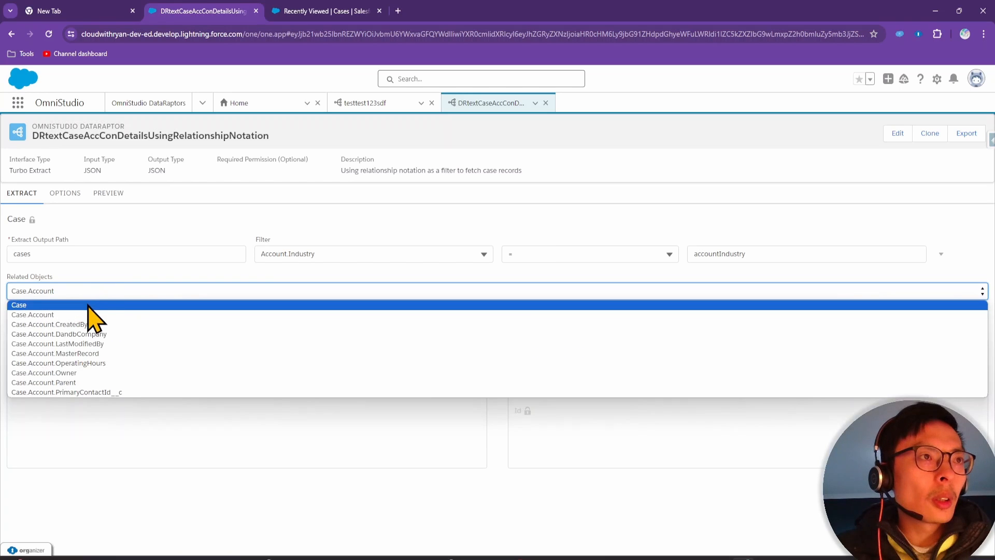
{"action": "left_click", "coordinate": [98, 290]}
{"action": "left_click", "coordinate": [96, 291]}
{"action": "left_click", "coordinate": [97, 290]}
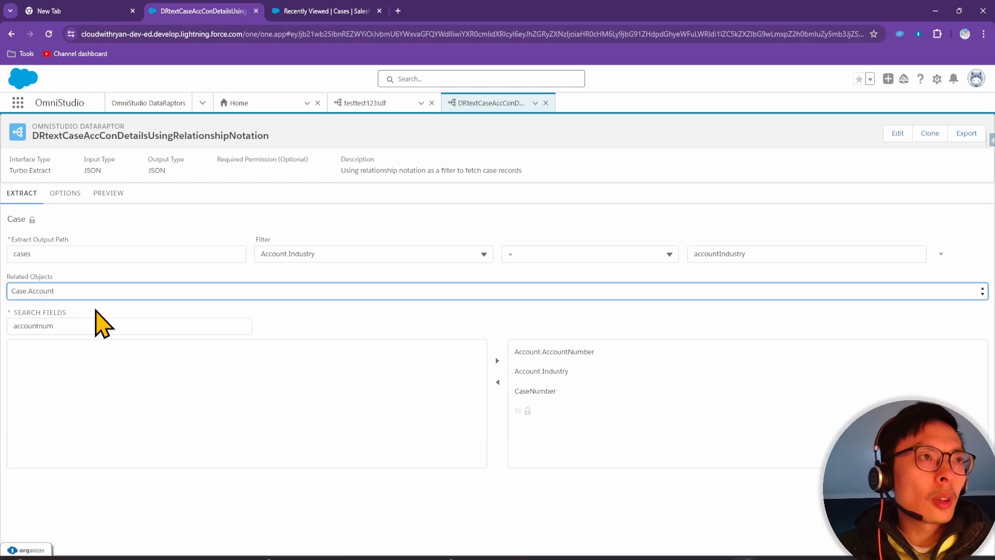
{"action": "left_click", "coordinate": [96, 292]}
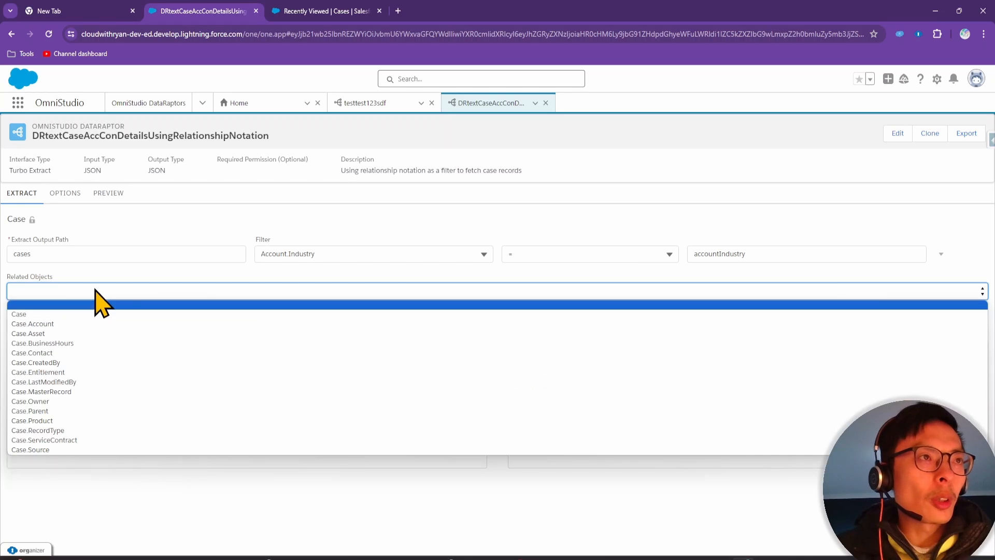
{"action": "left_click", "coordinate": [70, 353]}
{"action": "left_click", "coordinate": [85, 325]}
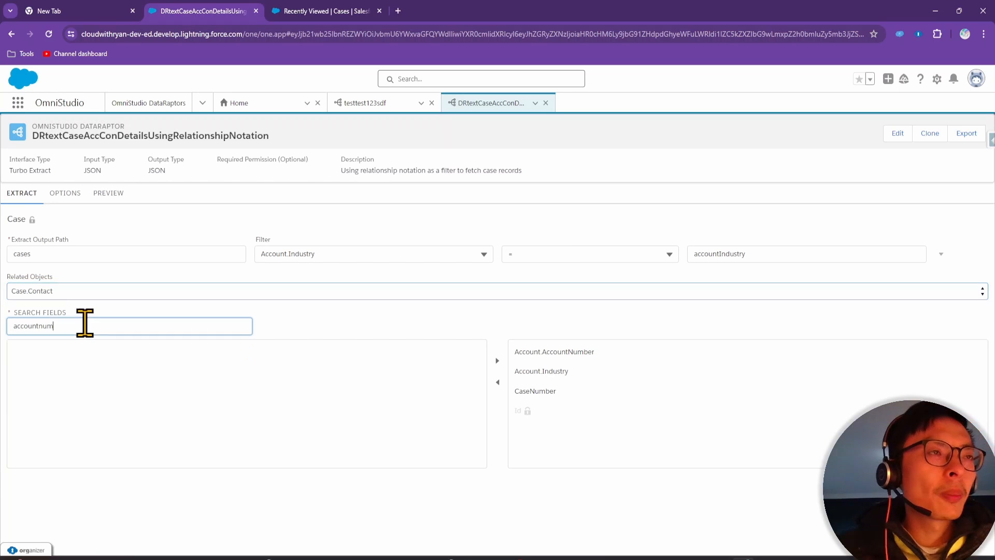
{"action": "key", "text": "BackSpace"}
{"action": "key", "text": "BackSpace"}
{"action": "key", "text": "BackSpace"}
{"action": "key", "text": "BackSpace"}
{"action": "key", "text": "BackSpace"}
{"action": "key", "text": "BackSpace"}
{"action": "key", "text": "BackSpace"}
{"action": "key", "text": "BackSpace"}
{"action": "key", "text": "BackSpace"}
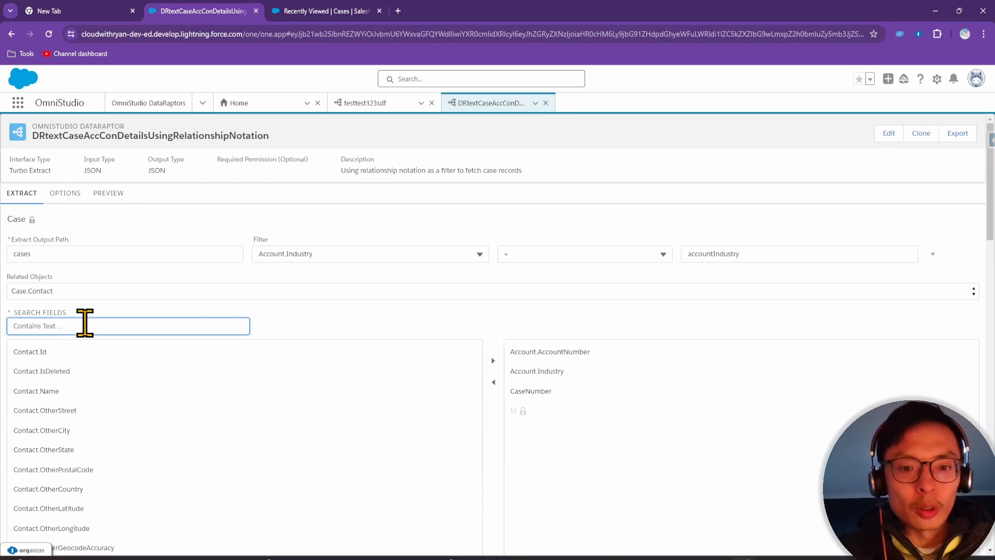
{"action": "type", "text": "name"}
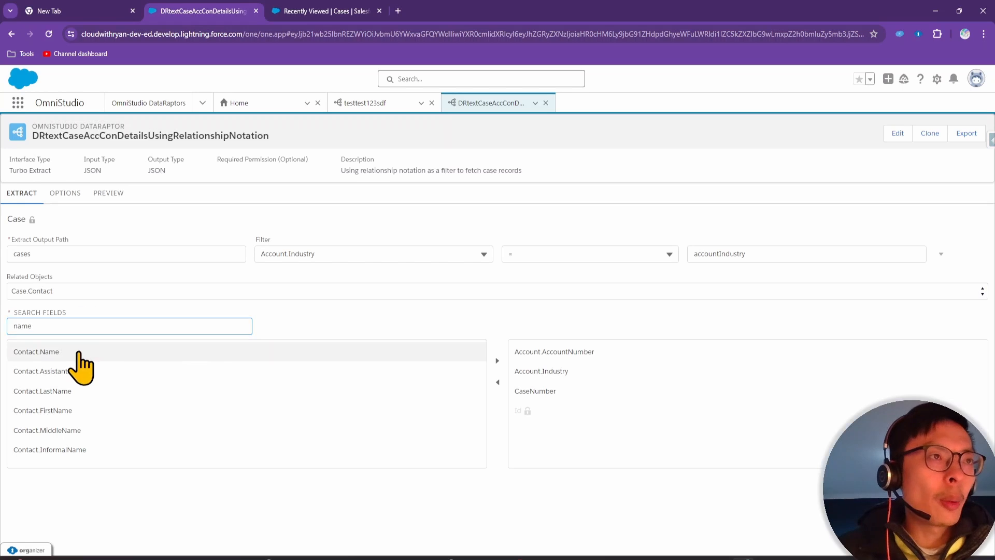
{"action": "left_click", "coordinate": [77, 352]}
{"action": "left_click", "coordinate": [497, 361]}
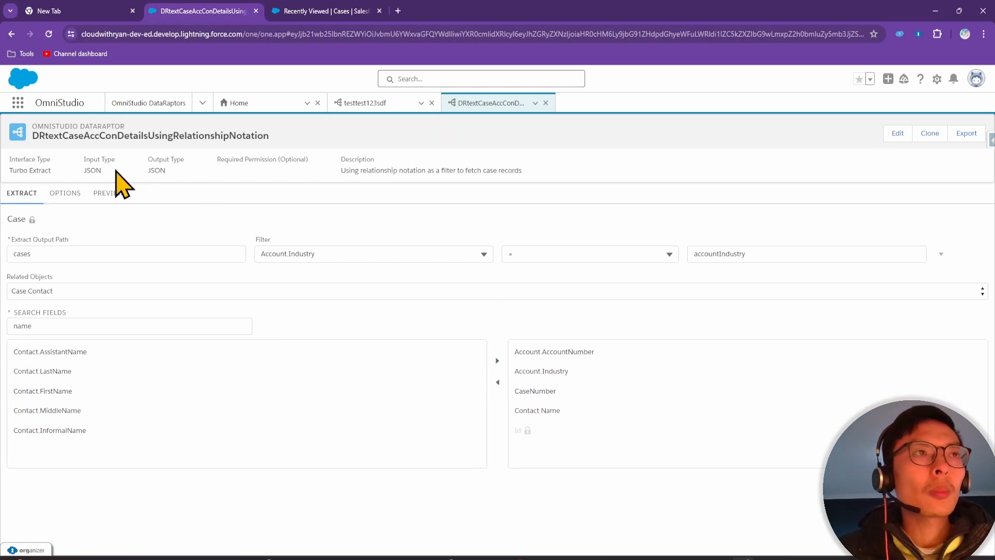
{"action": "left_click", "coordinate": [109, 195]}
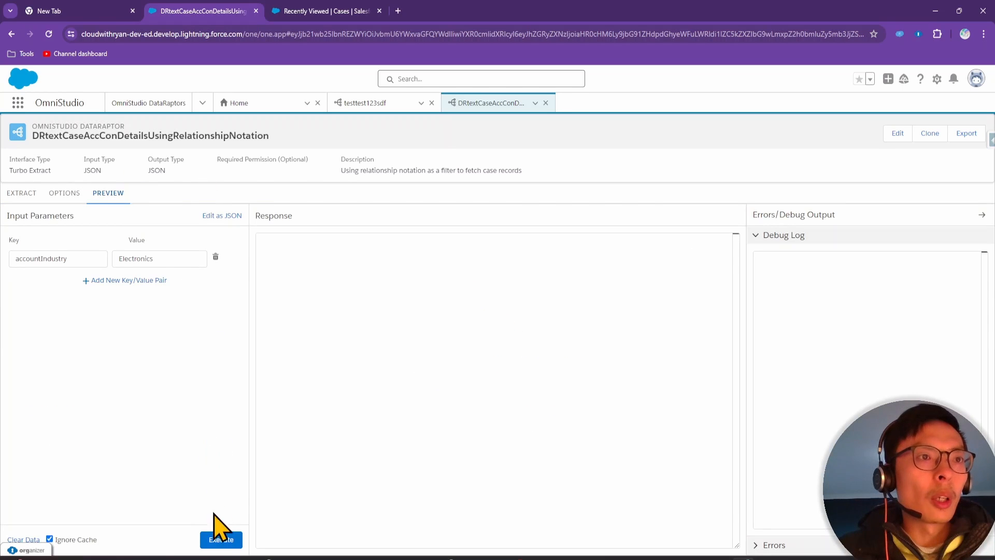
{"action": "left_click", "coordinate": [220, 539]}
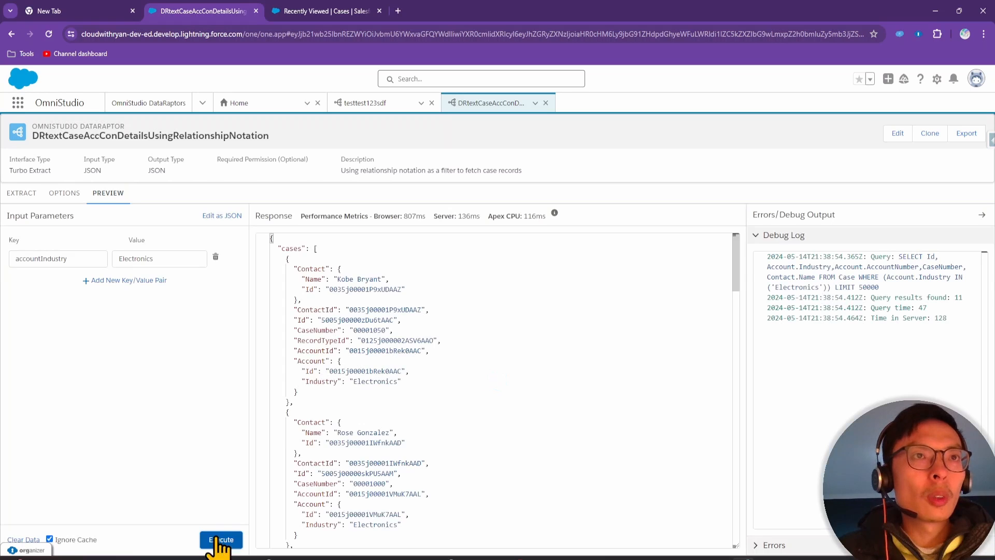
{"action": "scroll", "coordinate": [406, 362], "scroll_direction": "down", "scroll_amount": 4}
{"action": "scroll", "coordinate": [406, 363], "scroll_direction": "down", "scroll_amount": 3}
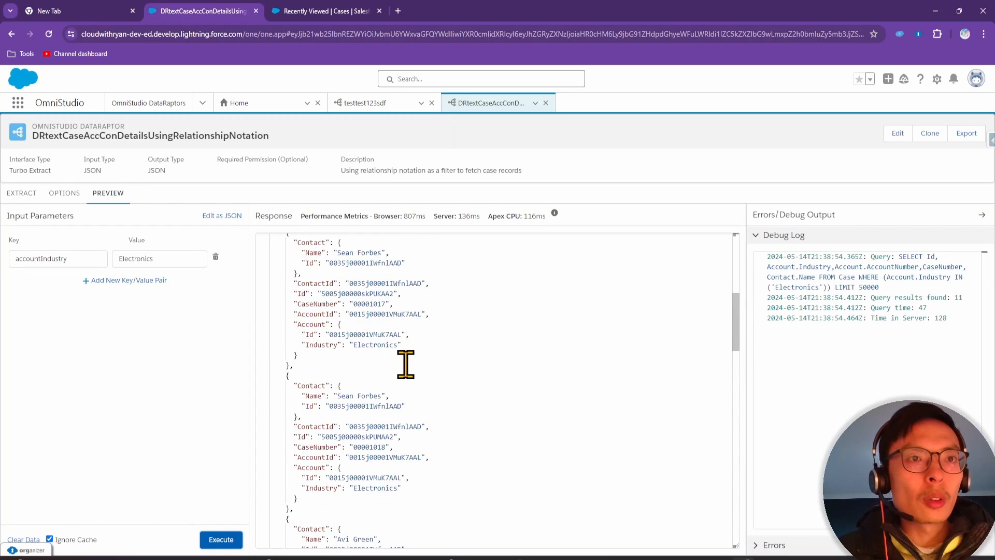
{"action": "scroll", "coordinate": [405, 363], "scroll_direction": "up", "scroll_amount": 7}
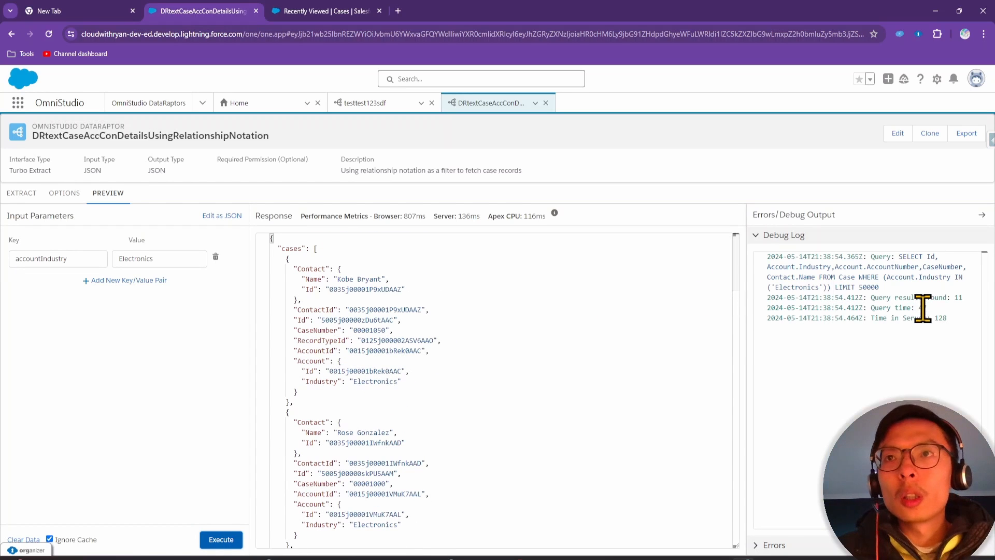
{"action": "left_click_drag", "start_coordinate": [948, 297], "coordinate": [967, 297]}
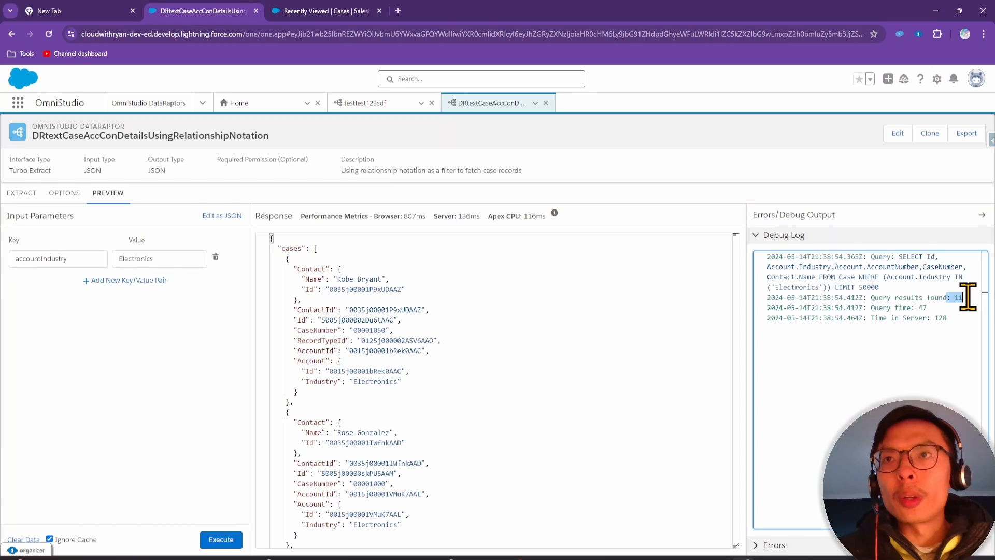
{"action": "left_click", "coordinate": [939, 307]}
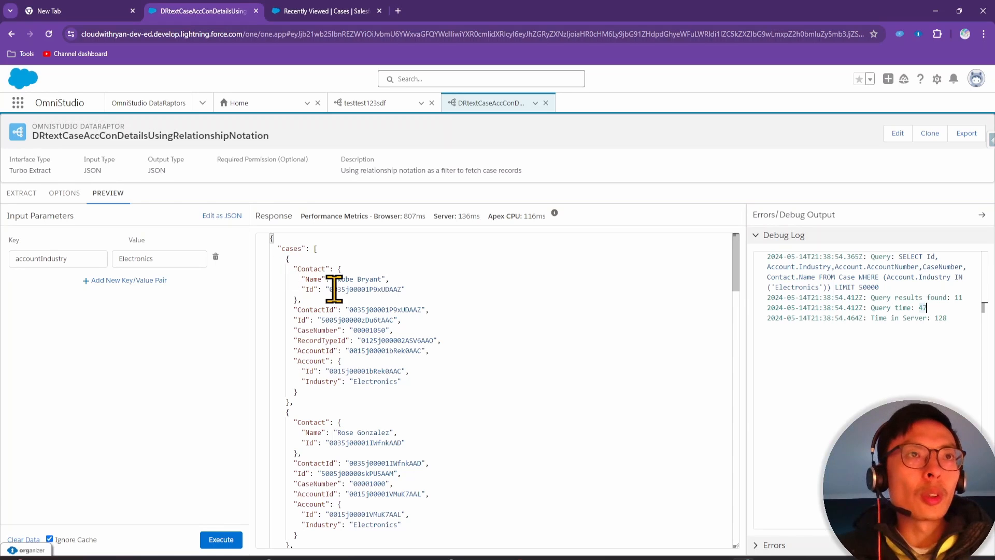
{"action": "left_click_drag", "start_coordinate": [300, 402], "coordinate": [244, 262]}
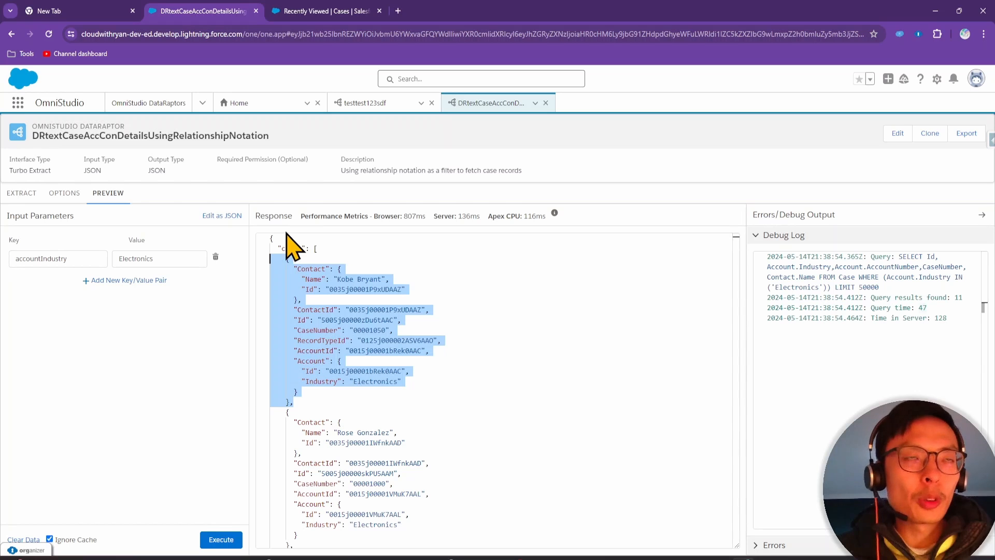
{"action": "scroll", "coordinate": [291, 362], "scroll_direction": "down", "scroll_amount": 2}
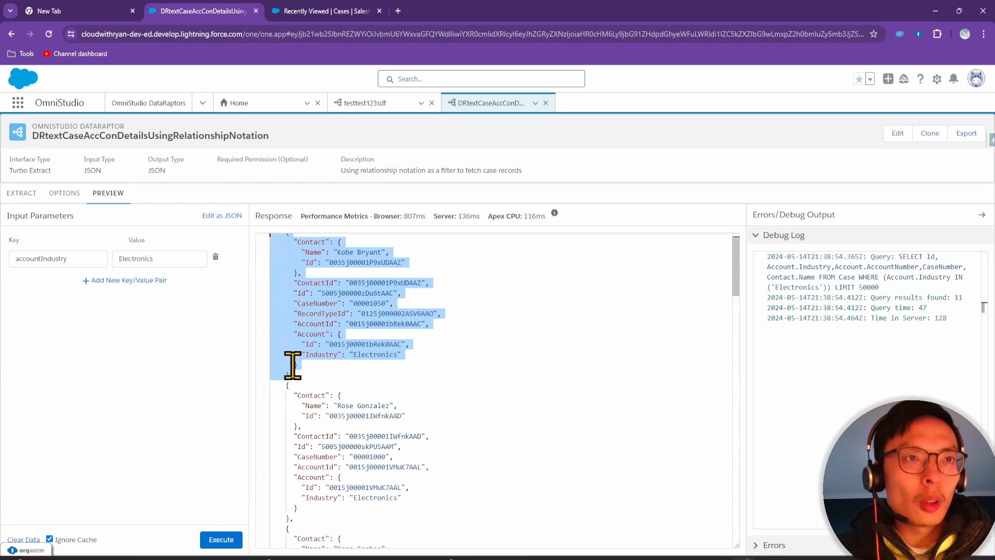
{"action": "left_click_drag", "start_coordinate": [274, 358], "coordinate": [350, 487]}
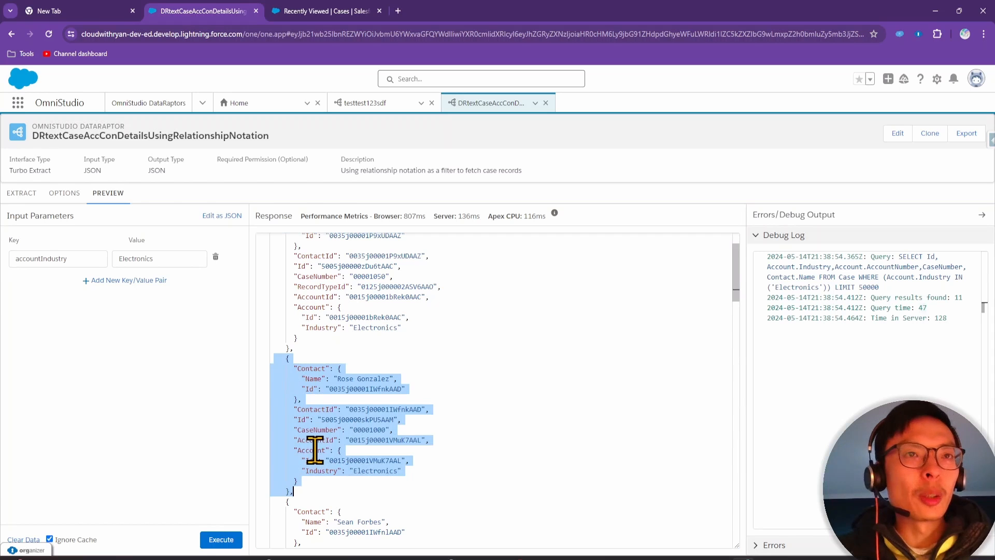
{"action": "scroll", "coordinate": [315, 450], "scroll_direction": "up", "scroll_amount": 1}
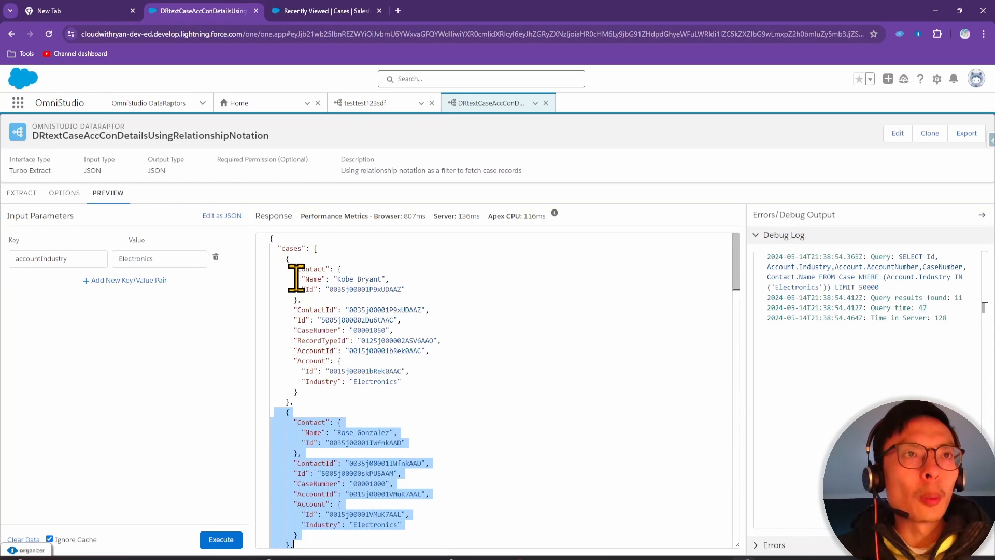
{"action": "left_click_drag", "start_coordinate": [294, 309], "coordinate": [341, 310]}
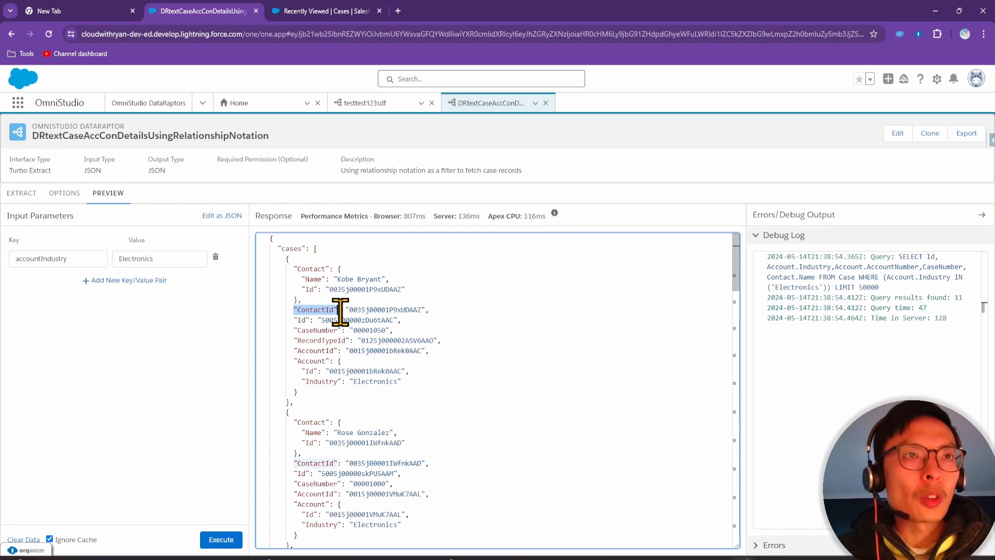
{"action": "left_click", "coordinate": [298, 319]}
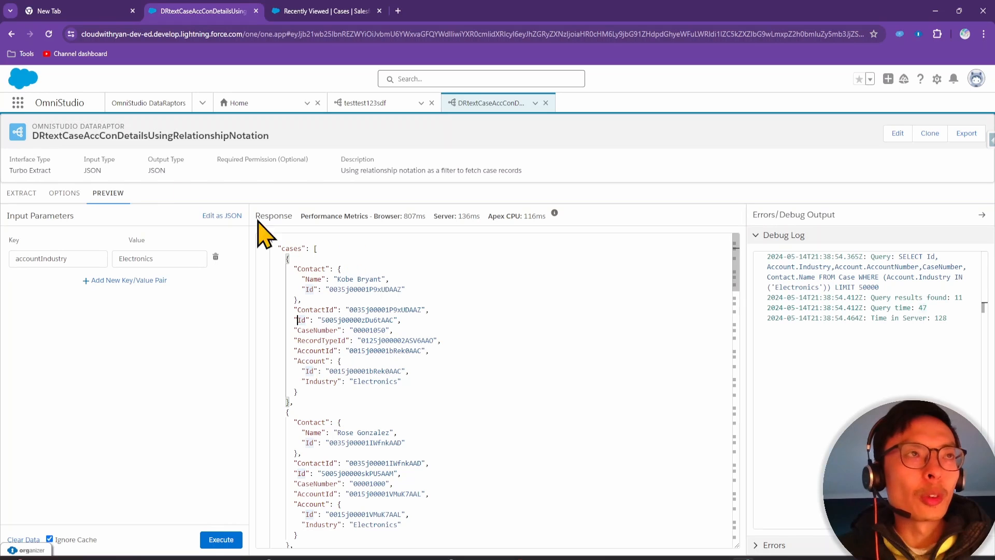
{"action": "left_click", "coordinate": [24, 194]}
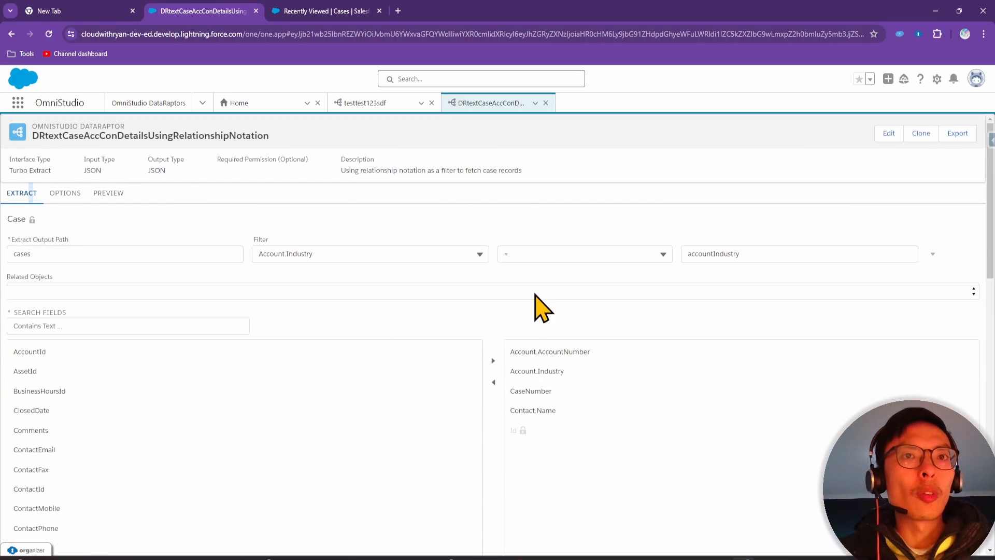
{"action": "left_click", "coordinate": [115, 195]}
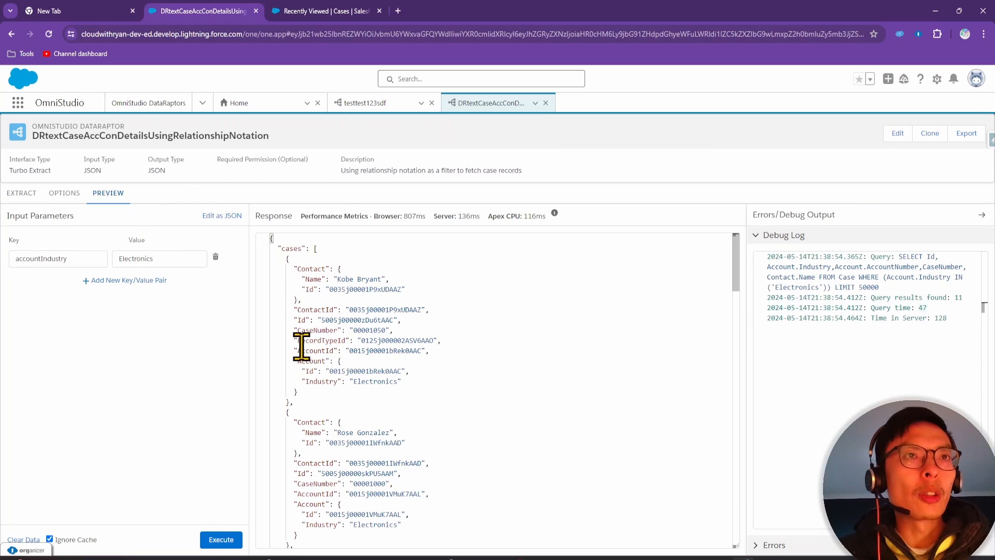
{"action": "left_click", "coordinate": [24, 194]}
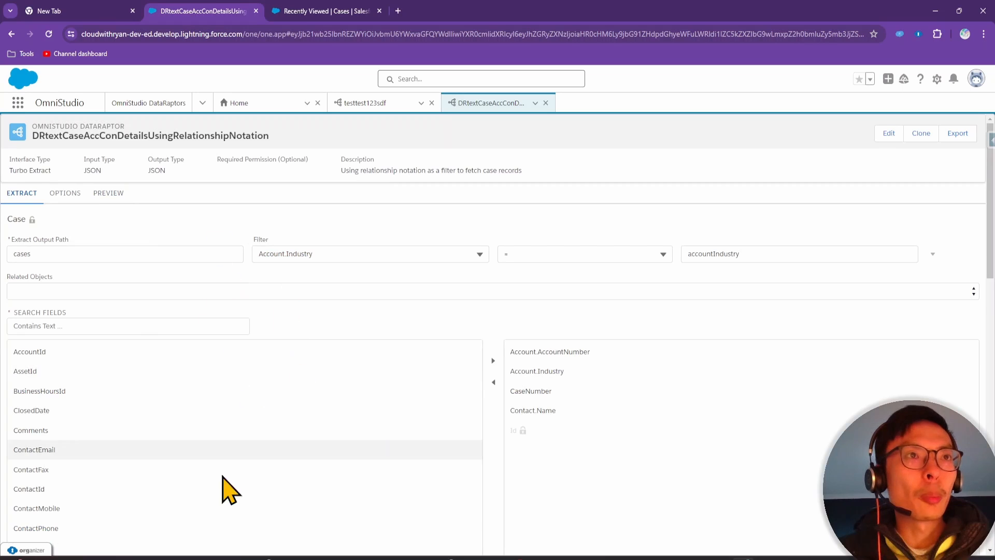
{"action": "left_click", "coordinate": [111, 195]}
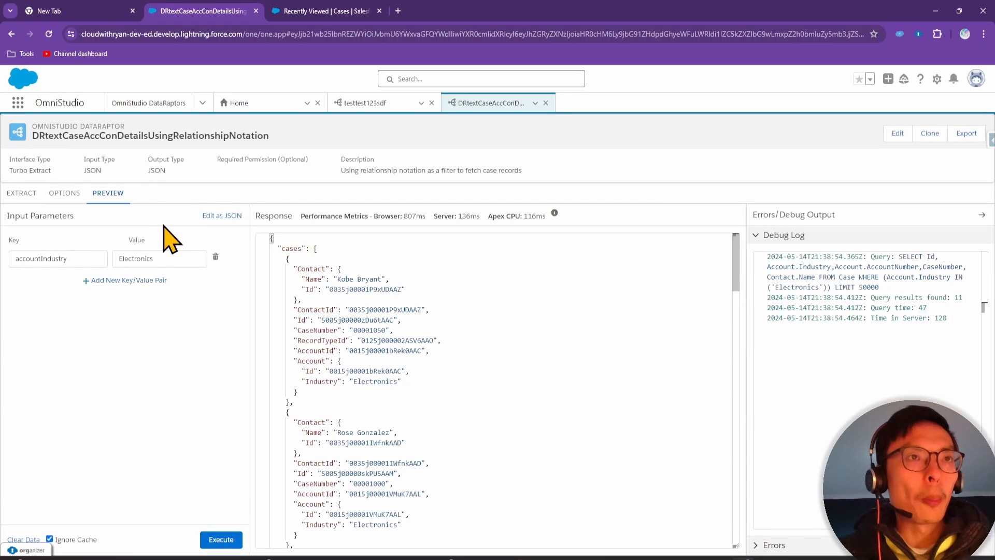
{"action": "left_click", "coordinate": [318, 309]}
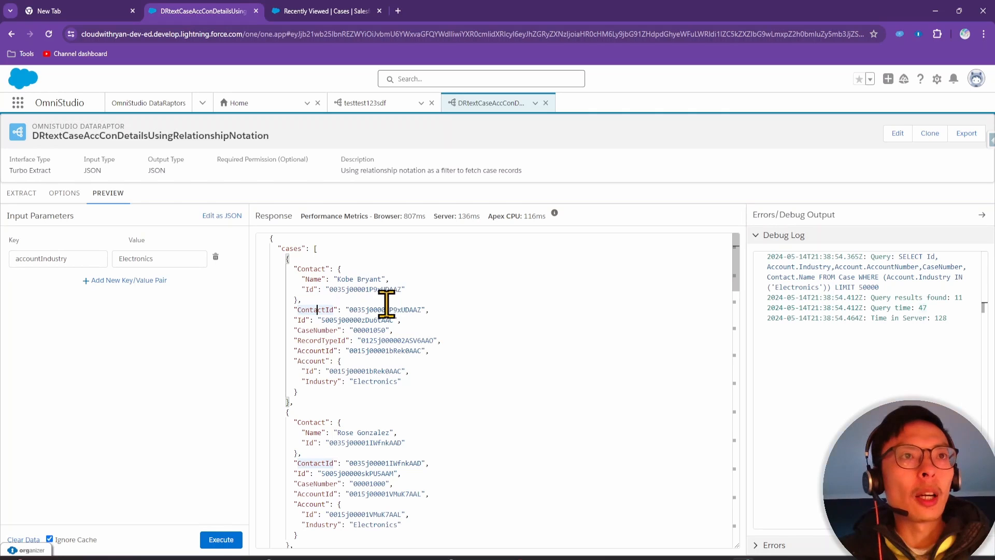
{"action": "double_click", "coordinate": [326, 349]}
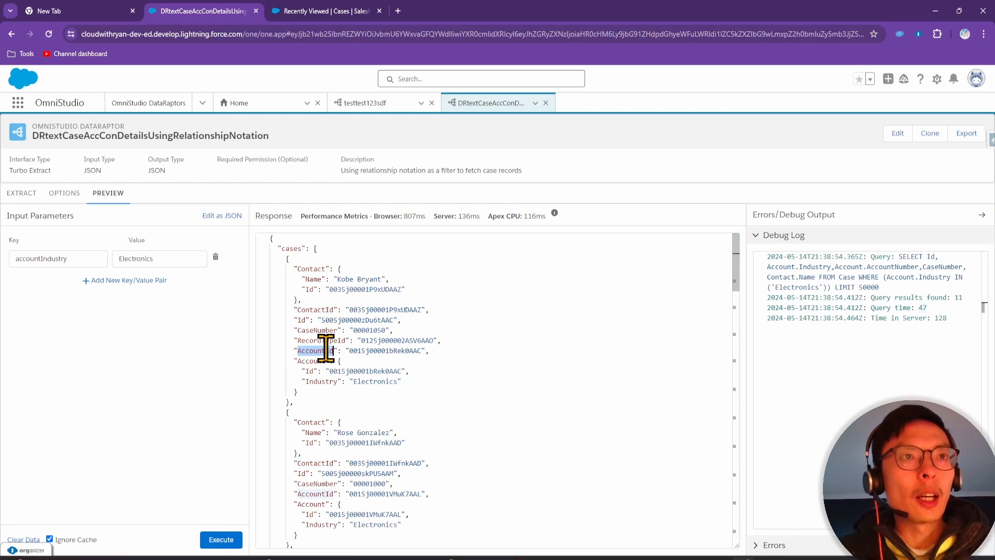
{"action": "left_click", "coordinate": [363, 282]}
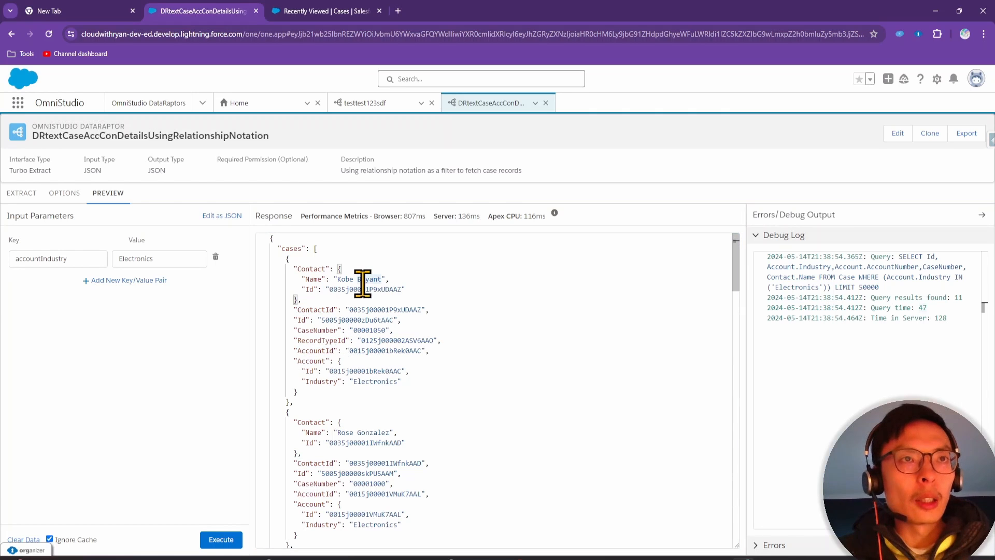
{"action": "left_click", "coordinate": [306, 371]}
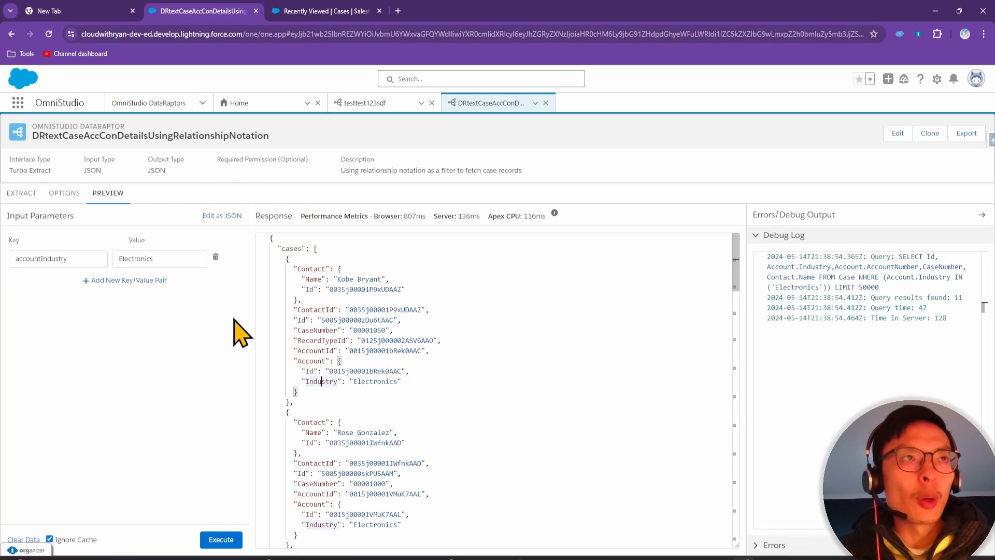
{"action": "left_click", "coordinate": [24, 194]}
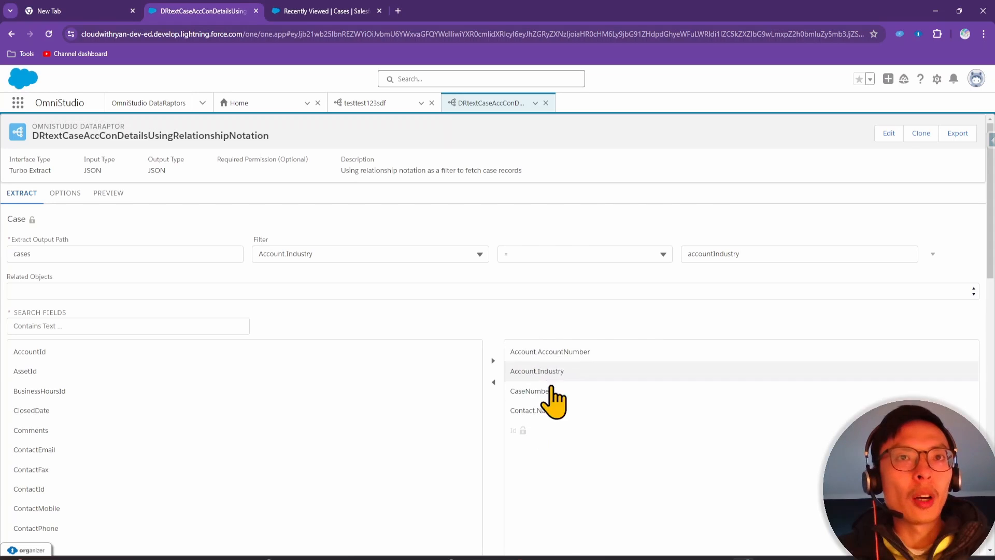
{"action": "left_click", "coordinate": [108, 196]}
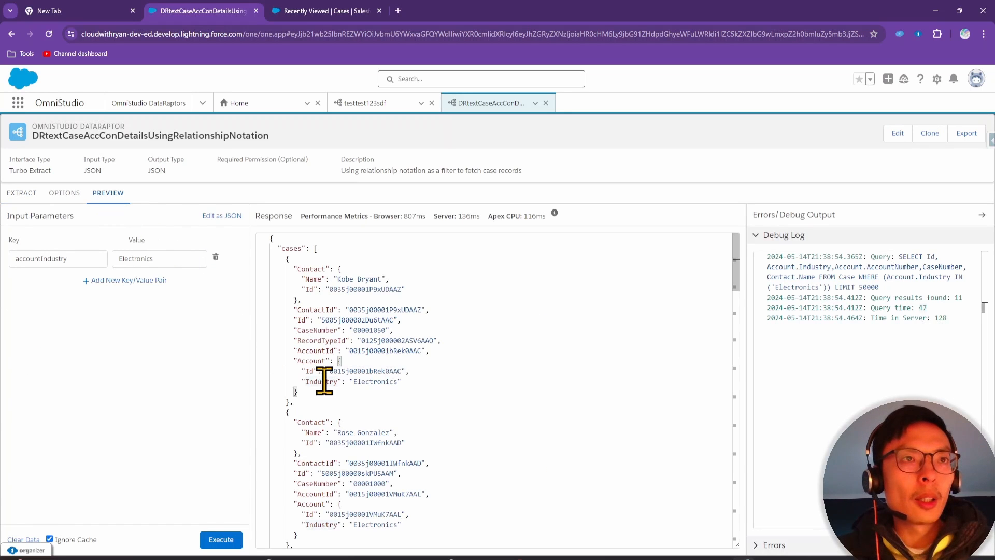
{"action": "left_click", "coordinate": [310, 356]}
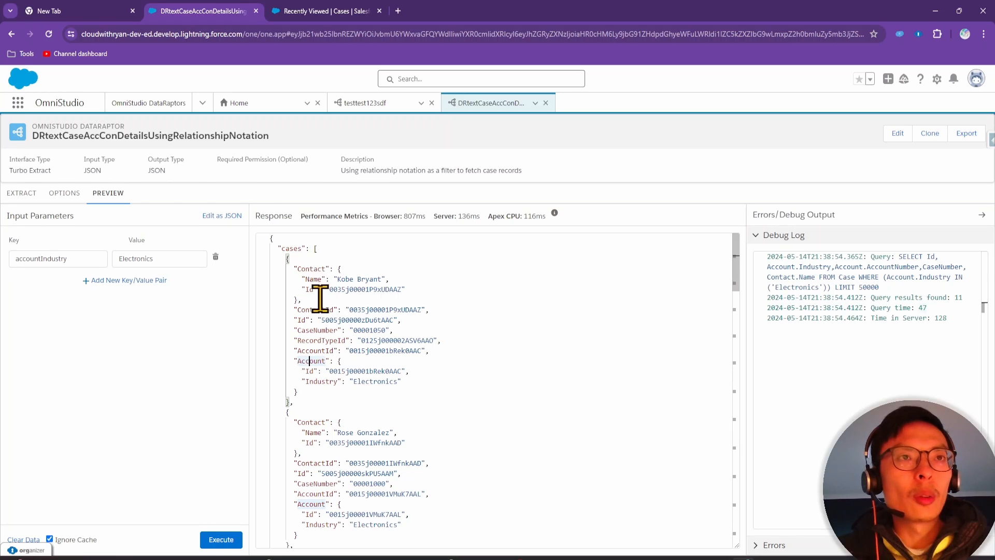
{"action": "left_click", "coordinate": [306, 268]}
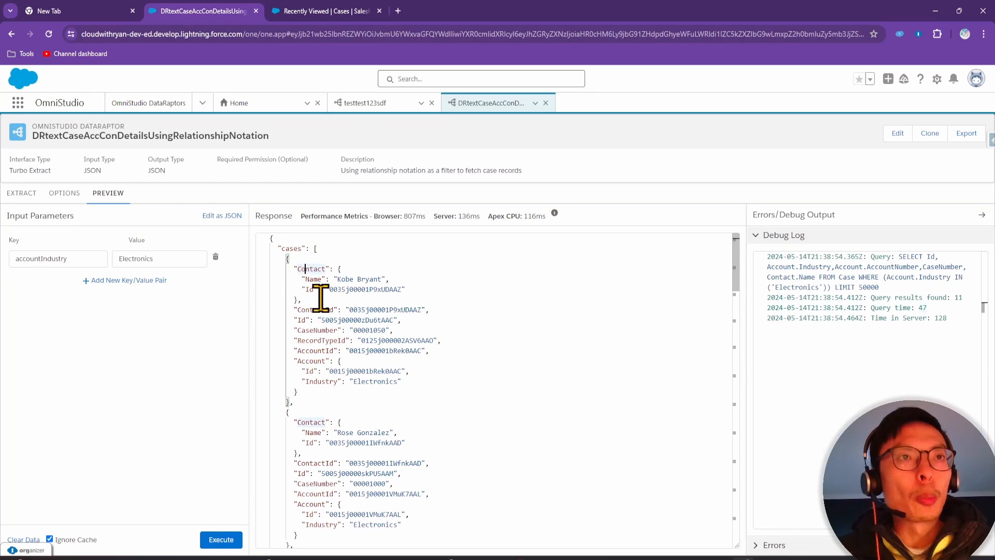
{"action": "double_click", "coordinate": [318, 269]}
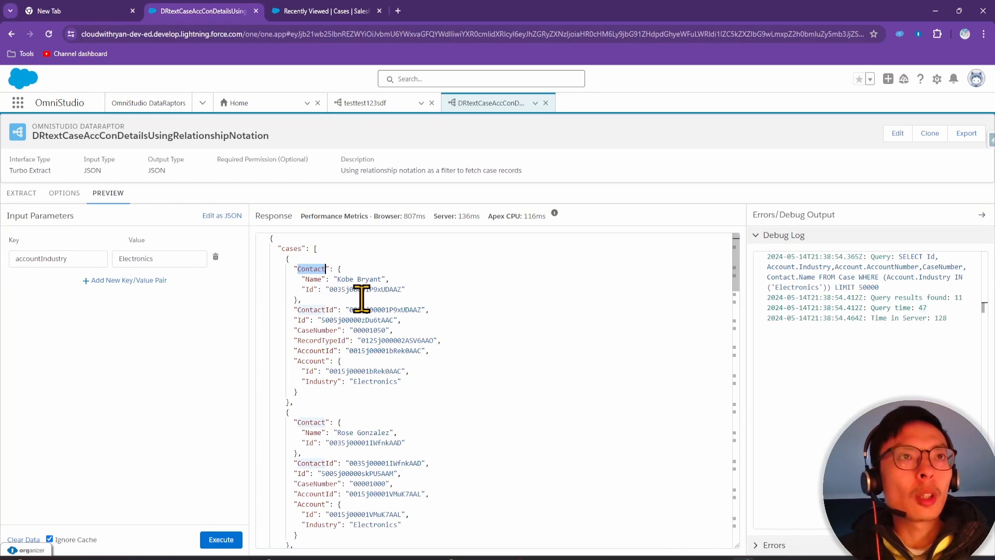
{"action": "double_click", "coordinate": [313, 279]}
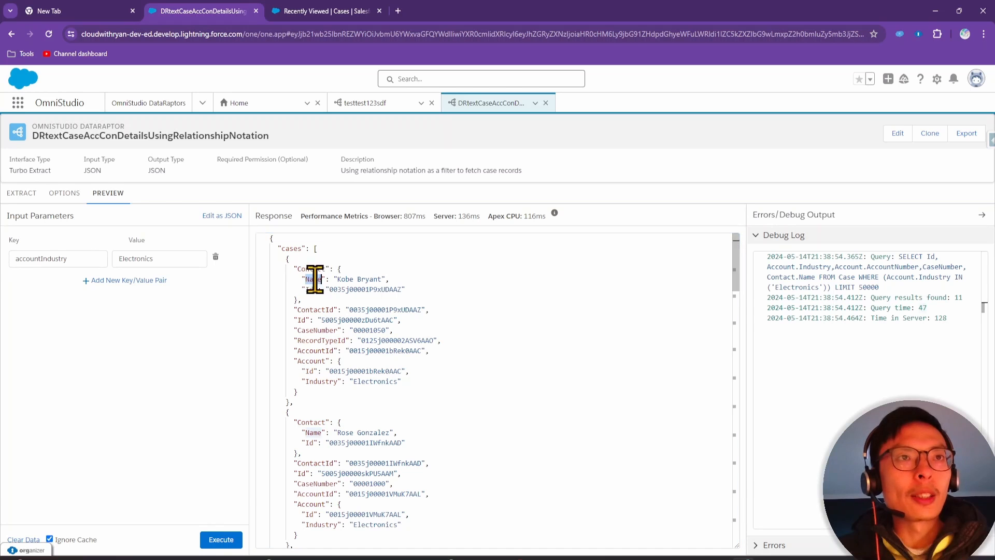
{"action": "double_click", "coordinate": [313, 361]}
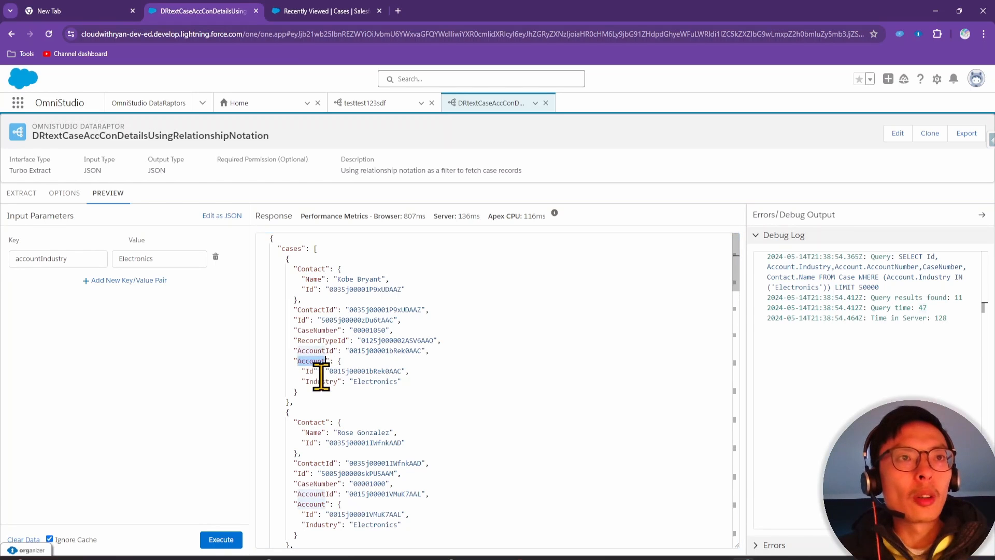
{"action": "triple_click", "coordinate": [321, 382]}
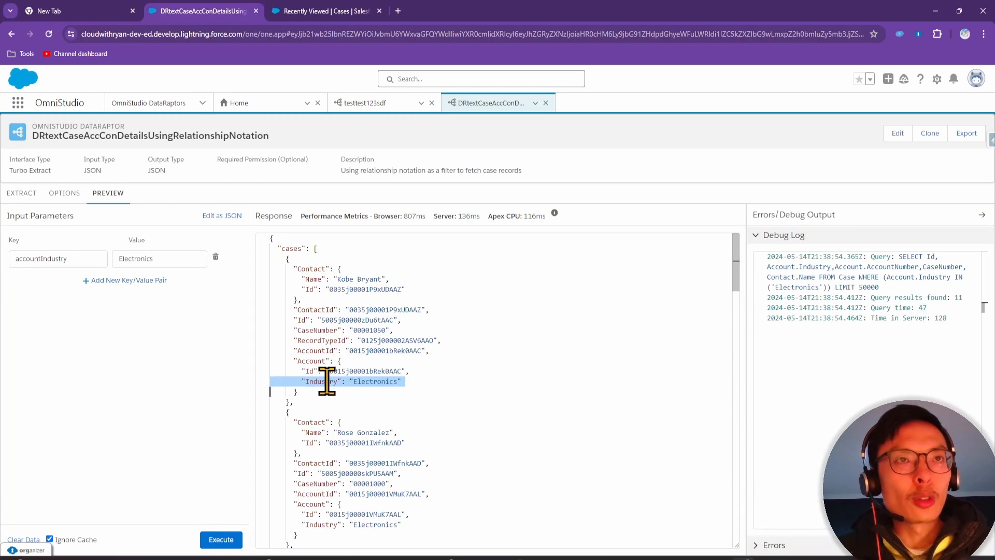
{"action": "left_click", "coordinate": [412, 354]}
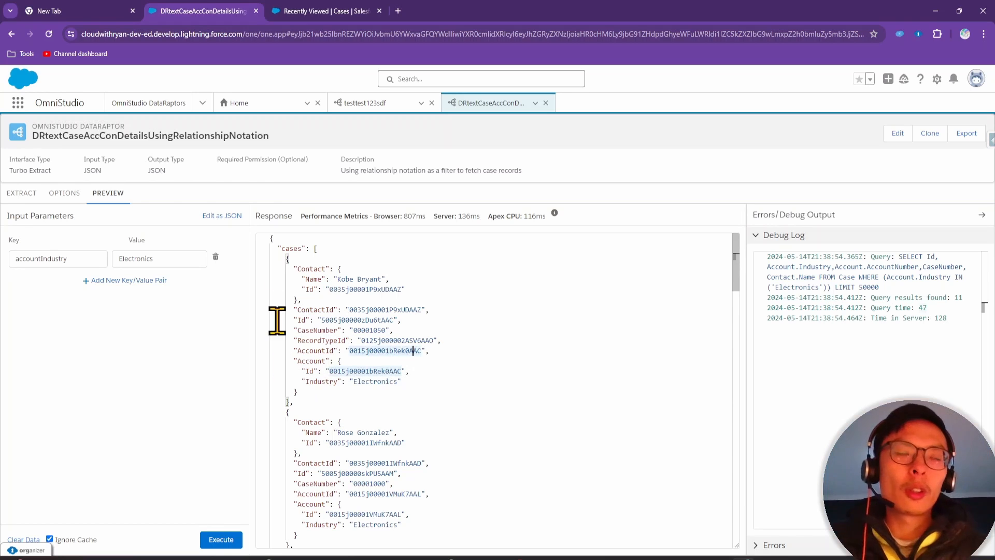
{"action": "left_click", "coordinate": [311, 303]}
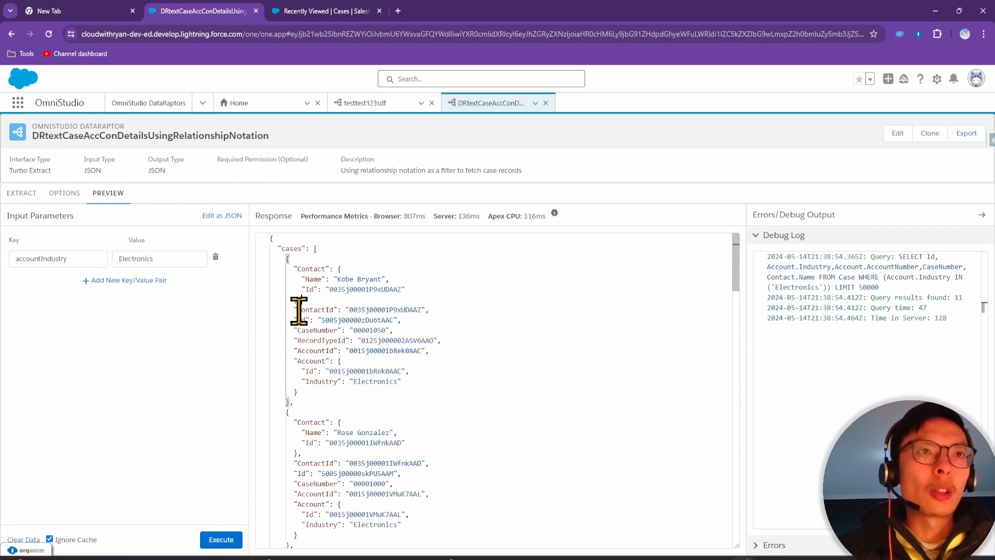
{"action": "left_click_drag", "start_coordinate": [293, 309], "coordinate": [444, 342]}
{"action": "left_click", "coordinate": [26, 194]}
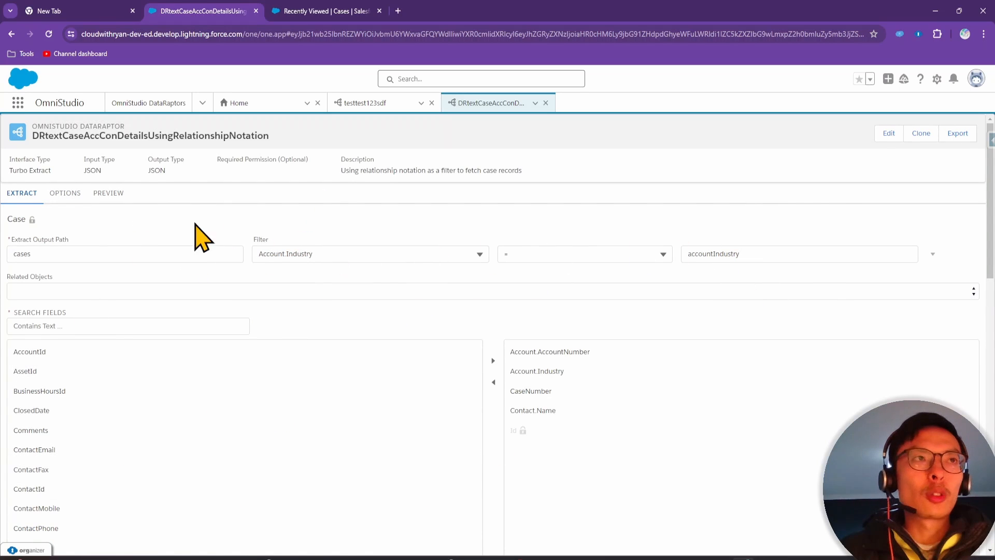
{"action": "left_click", "coordinate": [112, 195]}
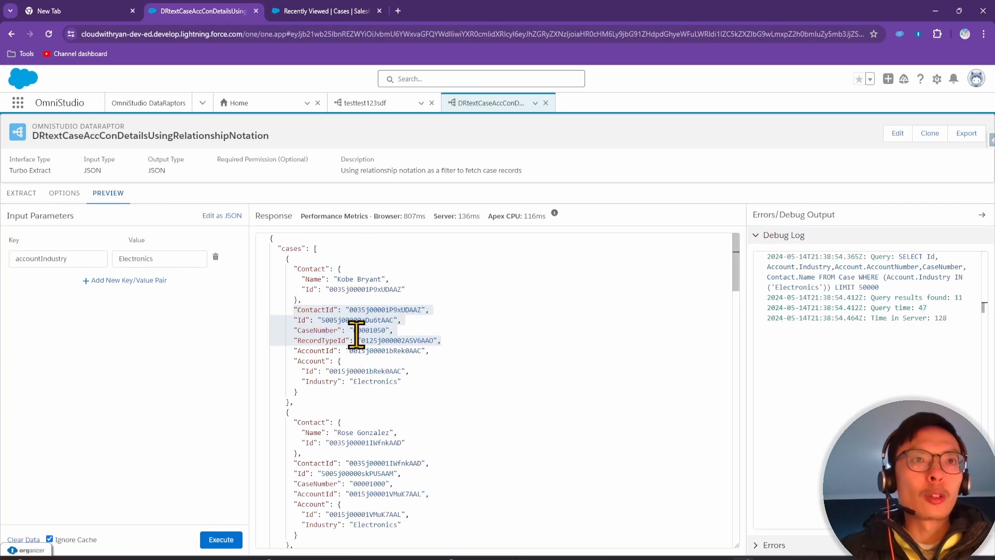
{"action": "left_click", "coordinate": [366, 351]}
{"action": "left_click_drag", "start_coordinate": [415, 382], "coordinate": [293, 367]}
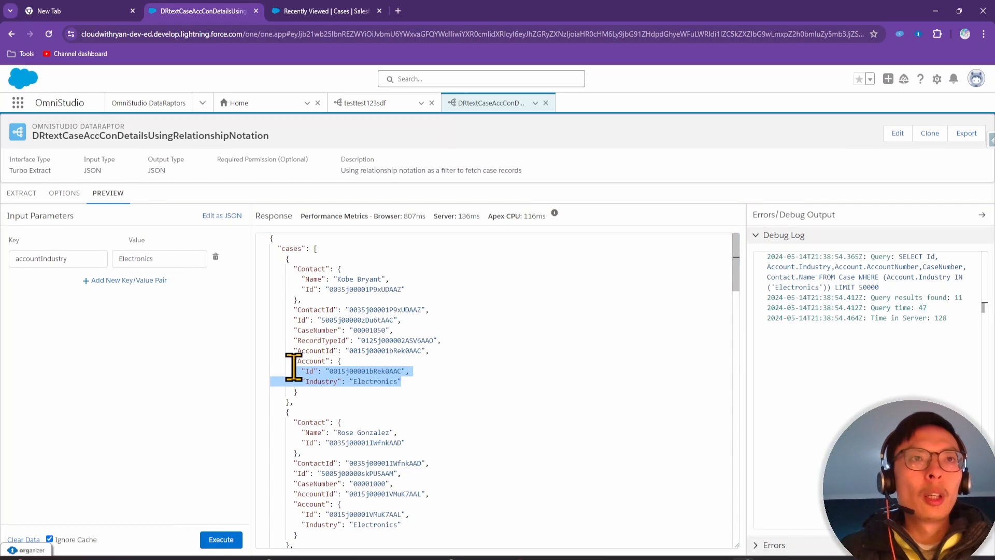
{"action": "left_click_drag", "start_coordinate": [287, 270], "coordinate": [357, 295]}
{"action": "left_click", "coordinate": [900, 286]}
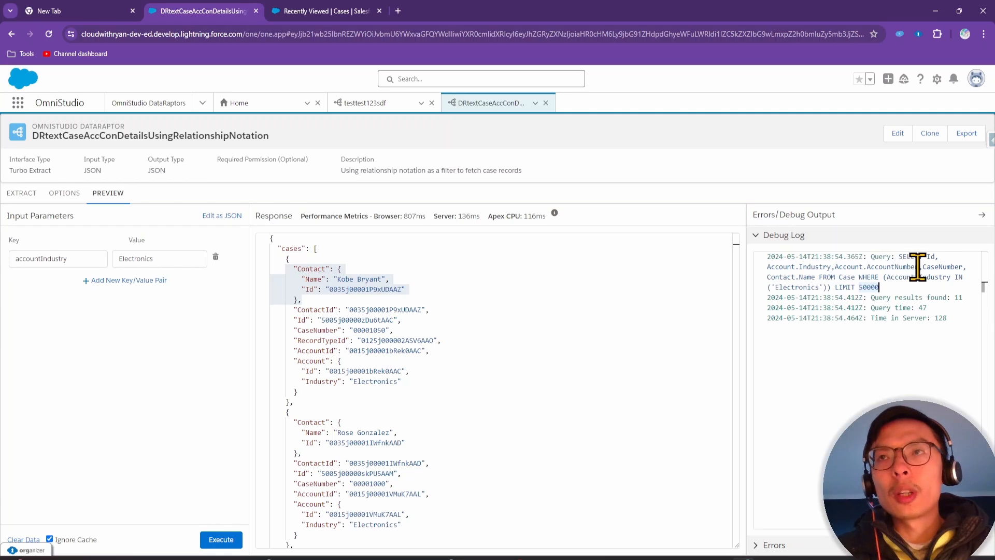
{"action": "left_click", "coordinate": [939, 267]}
{"action": "left_click", "coordinate": [781, 277]}
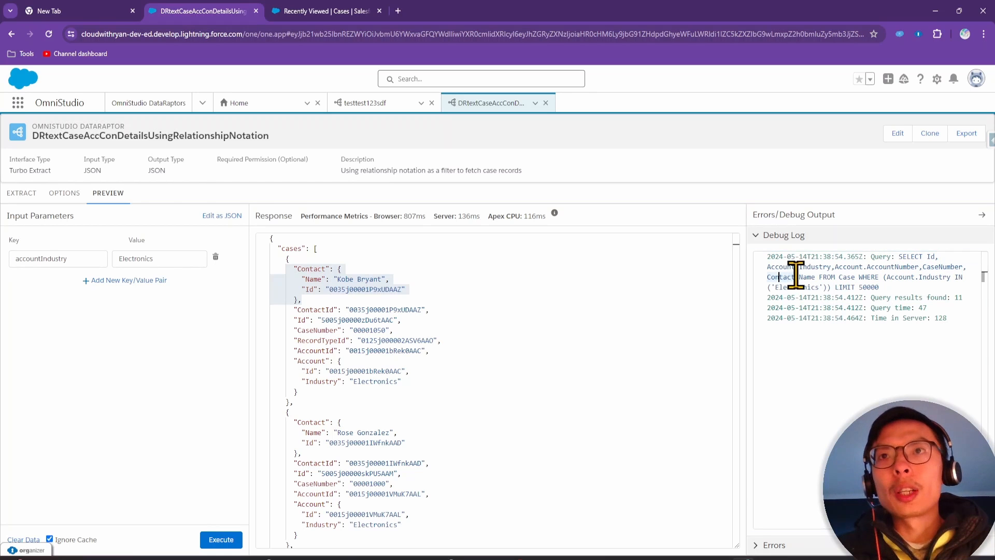
{"action": "left_click", "coordinate": [826, 277]}
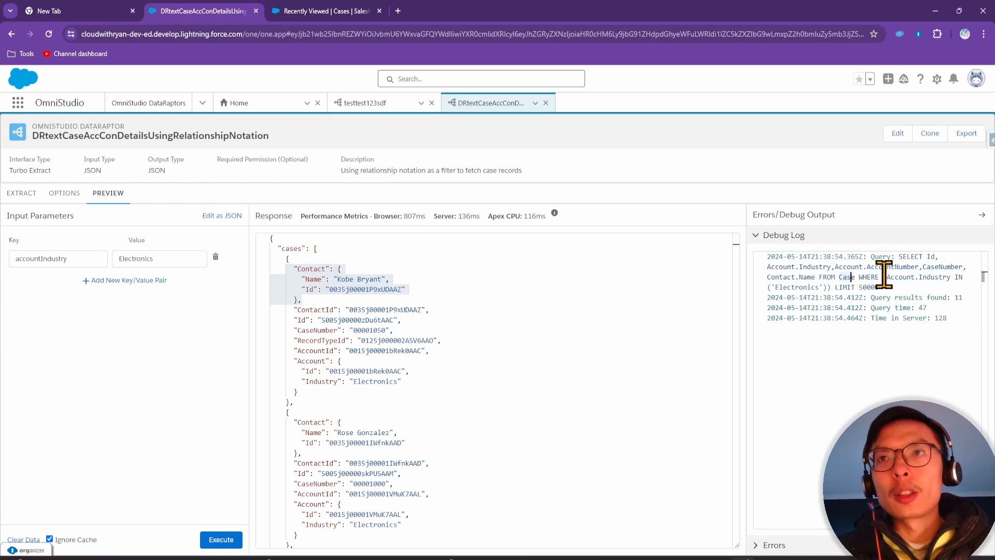
{"action": "left_click_drag", "start_coordinate": [893, 277], "coordinate": [947, 277]}
{"action": "double_click", "coordinate": [796, 287]}
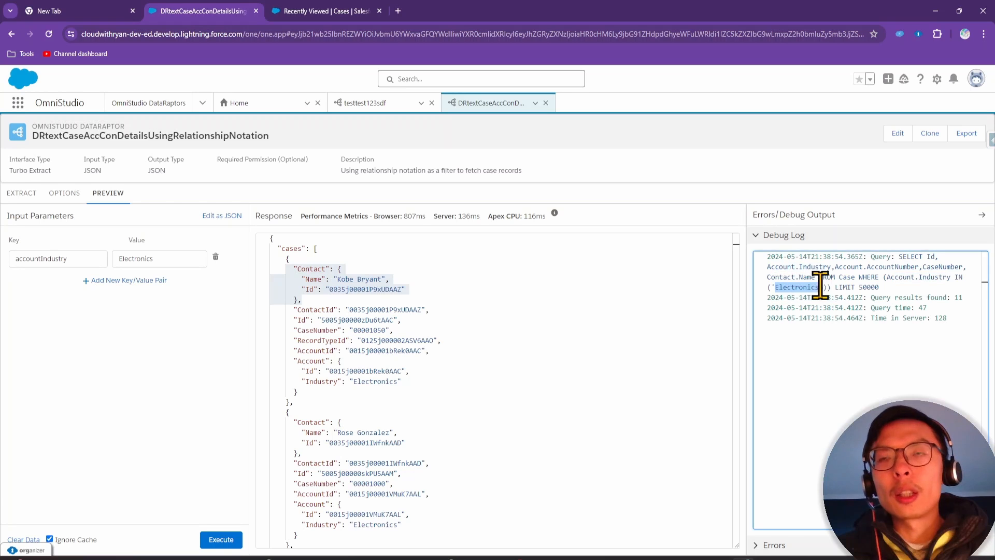
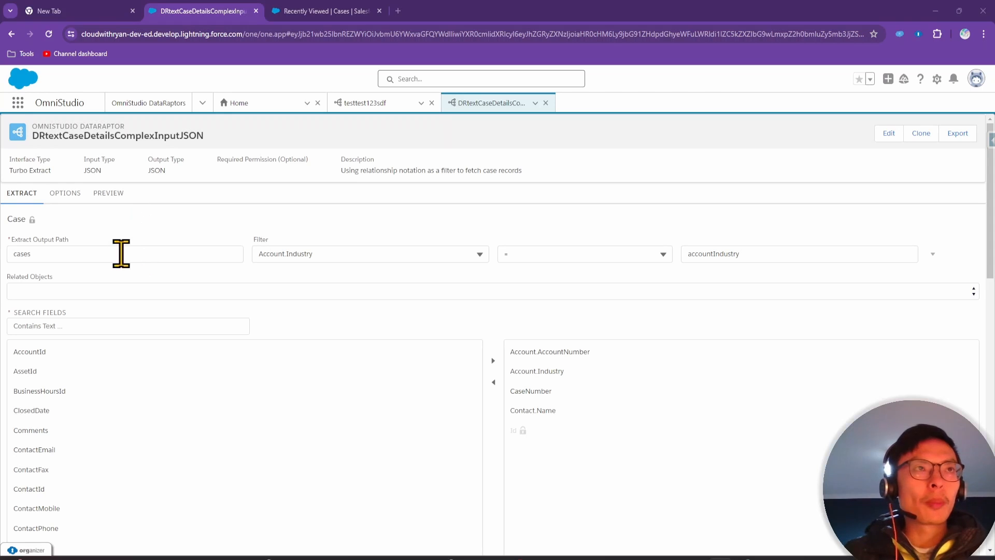
Switch the preview input to JSON editing and delete the accountIndustry Electronics line
{"action": "left_click", "coordinate": [119, 212]}
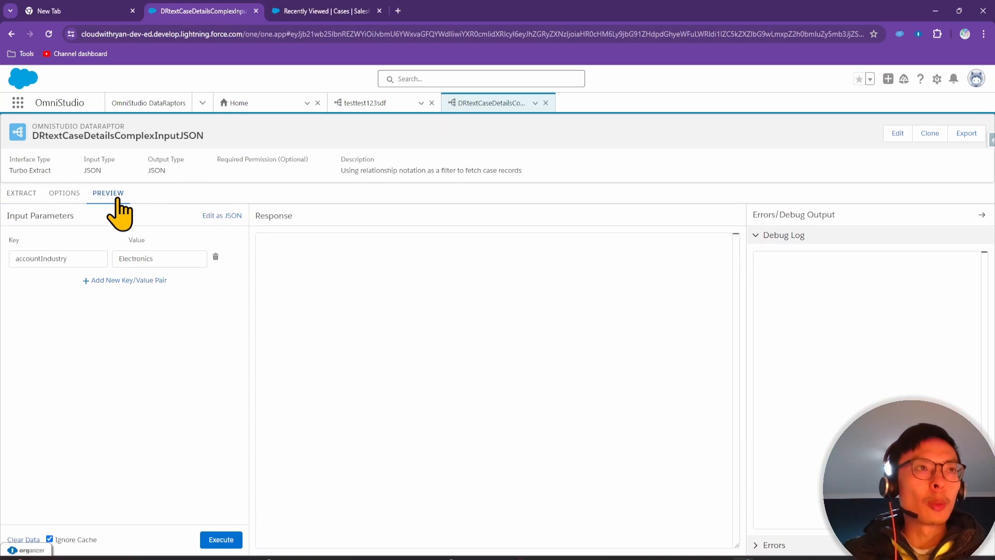
{"action": "left_click", "coordinate": [222, 215]}
{"action": "left_click_drag", "start_coordinate": [168, 244], "coordinate": [44, 251]}
{"action": "left_click", "coordinate": [98, 250]}
{"action": "left_click_drag", "start_coordinate": [197, 250], "coordinate": [40, 251]}
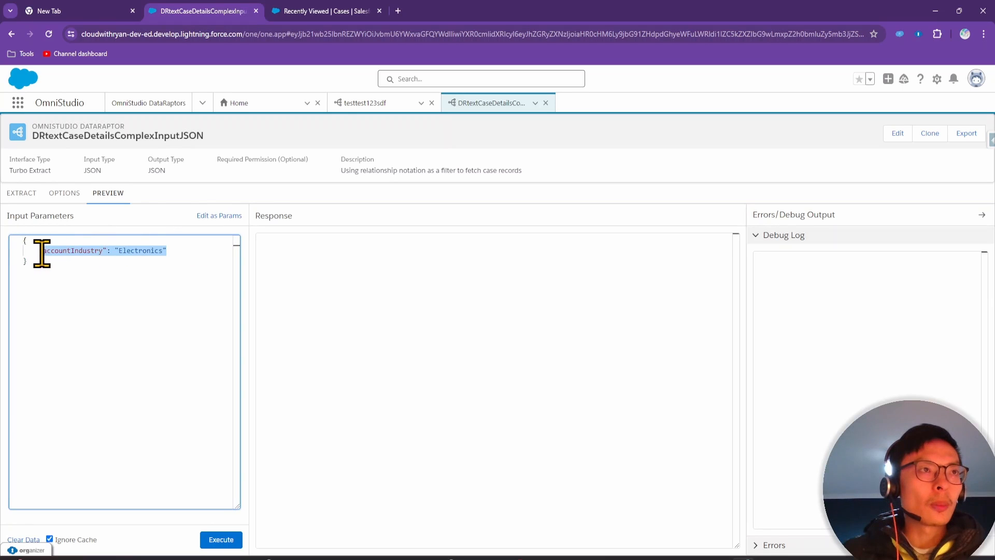
{"action": "key", "text": "BackSpace"}
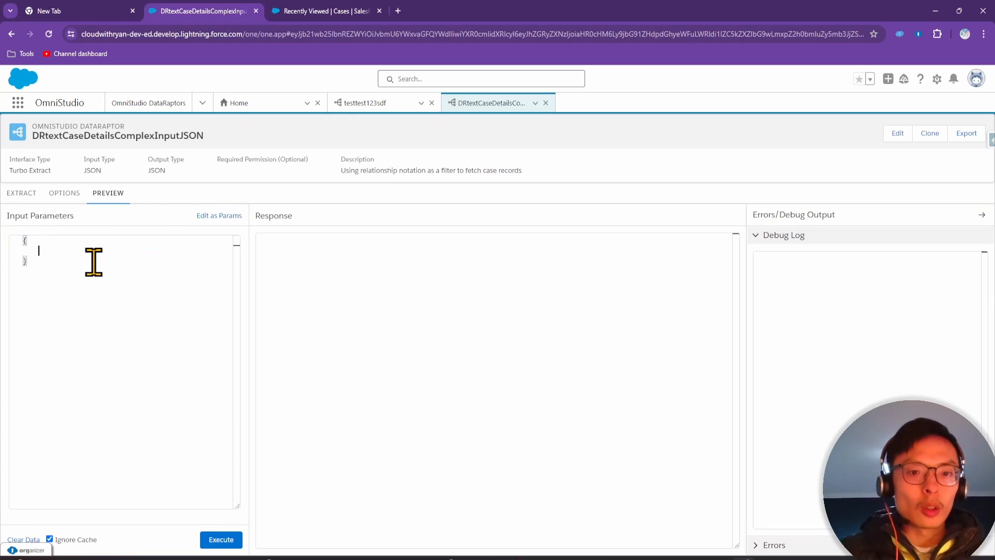
Type nested accounts › sections › industry JSON with industry set to Banking
{"action": "type", "text": "\""}
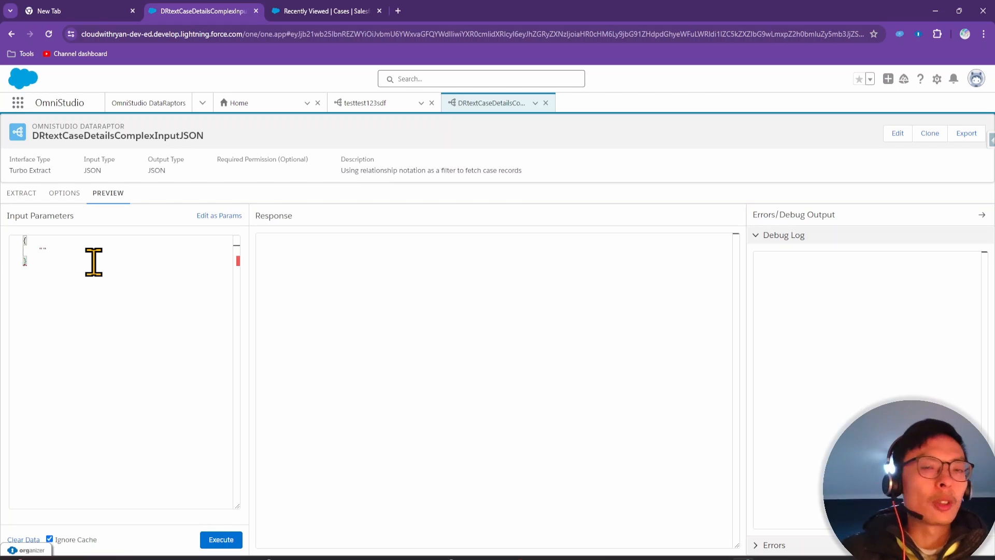
{"action": "type", "text": "A"}
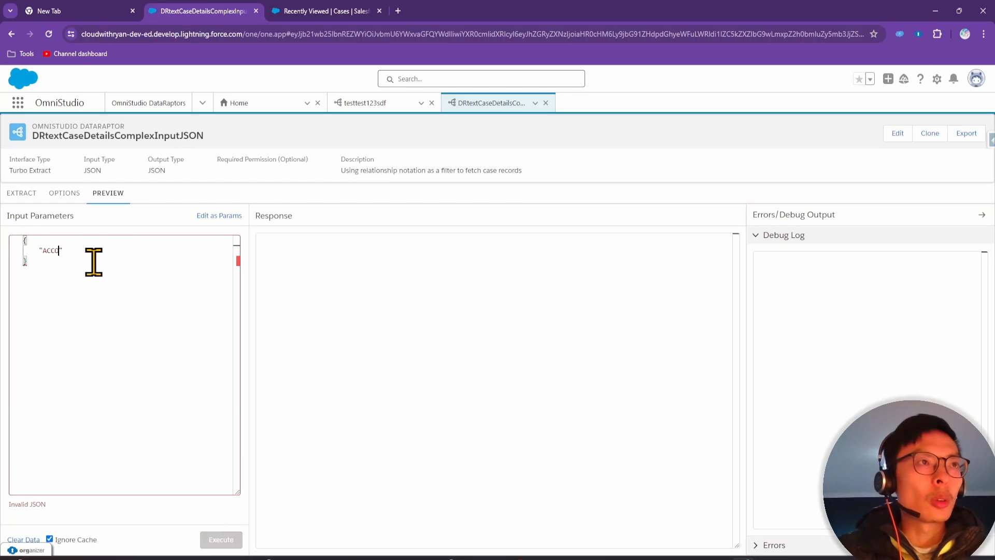
{"action": "type", "text": "ccounts"}
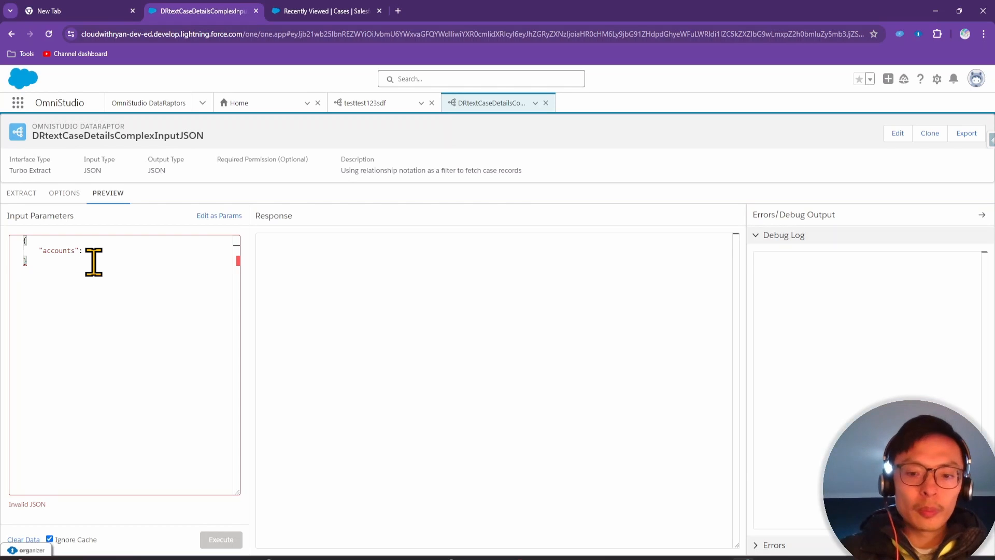
{"action": "key", "text": "Return"}
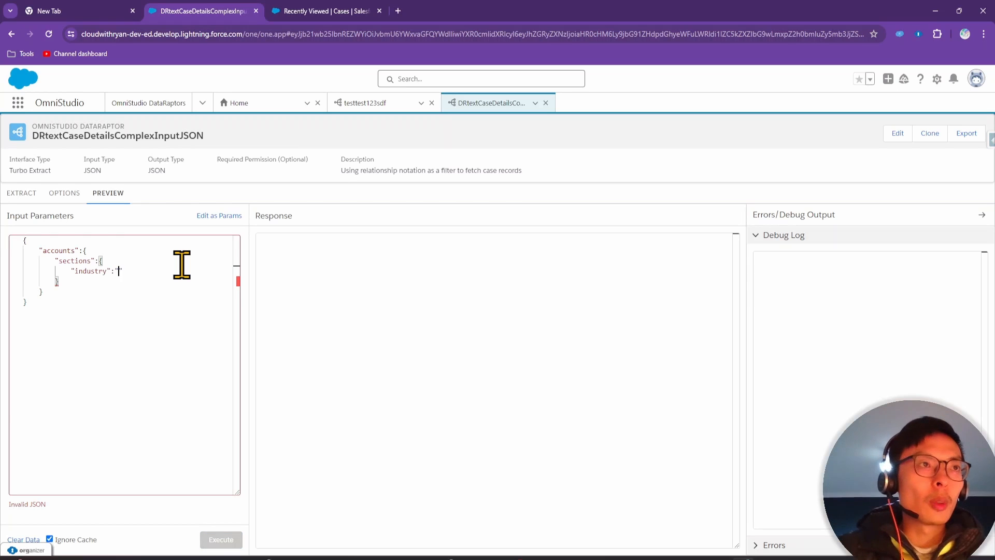
{"action": "type", "text": "Banking"}
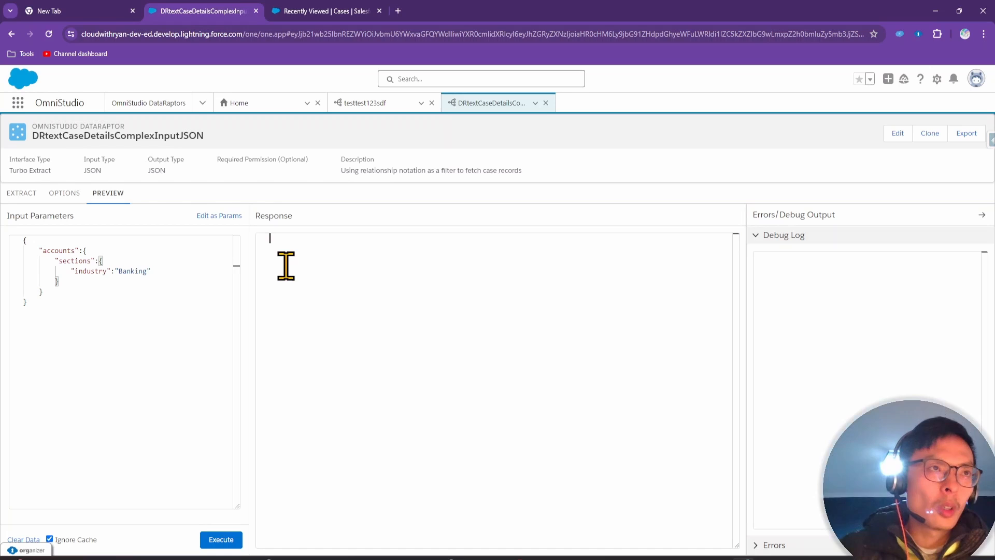
{"action": "left_click", "coordinate": [155, 322]}
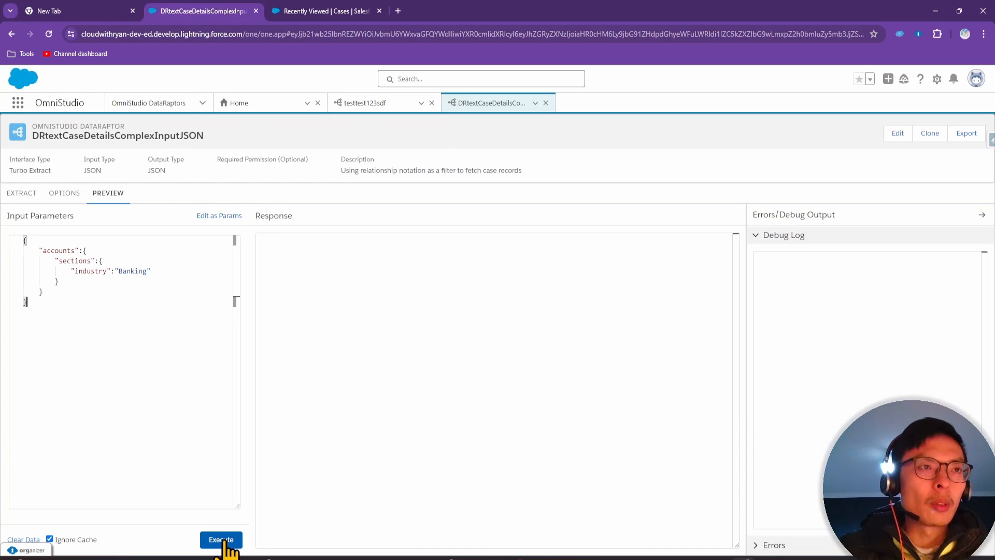
Execute the preview, which returns a no-valid-data error, and inspect the accountIndustry filter value
{"action": "left_click", "coordinate": [224, 540]}
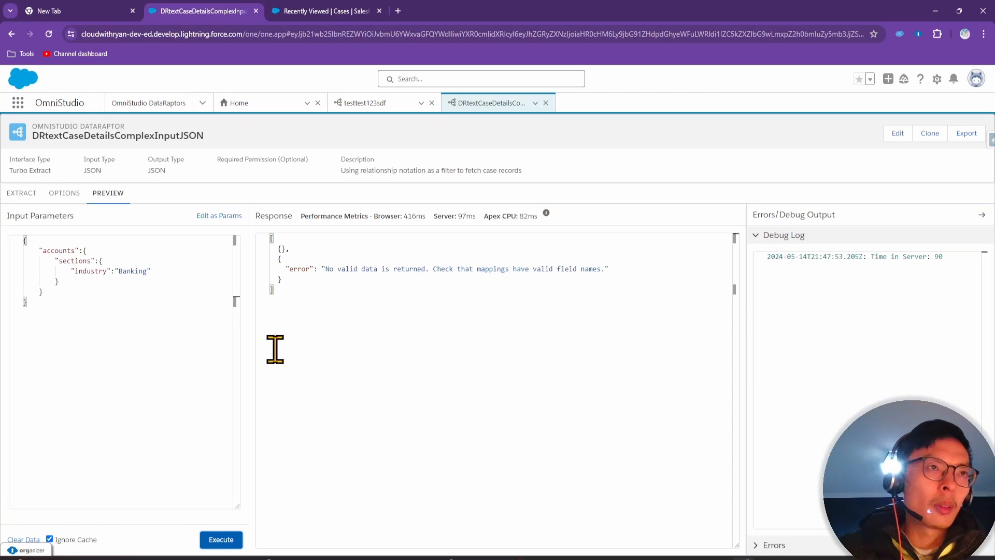
{"action": "left_click", "coordinate": [22, 196]}
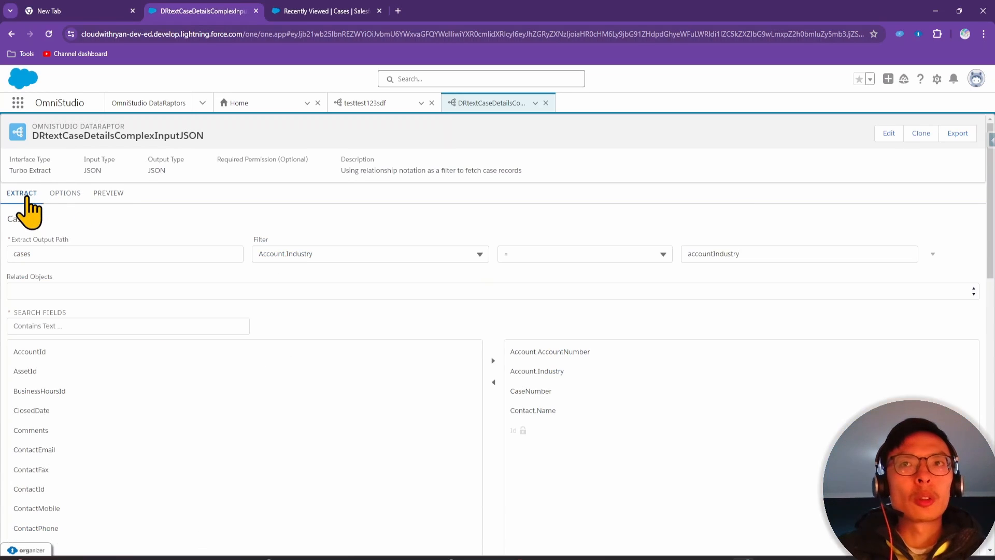
{"action": "double_click", "coordinate": [718, 254]}
{"action": "left_click", "coordinate": [711, 240]}
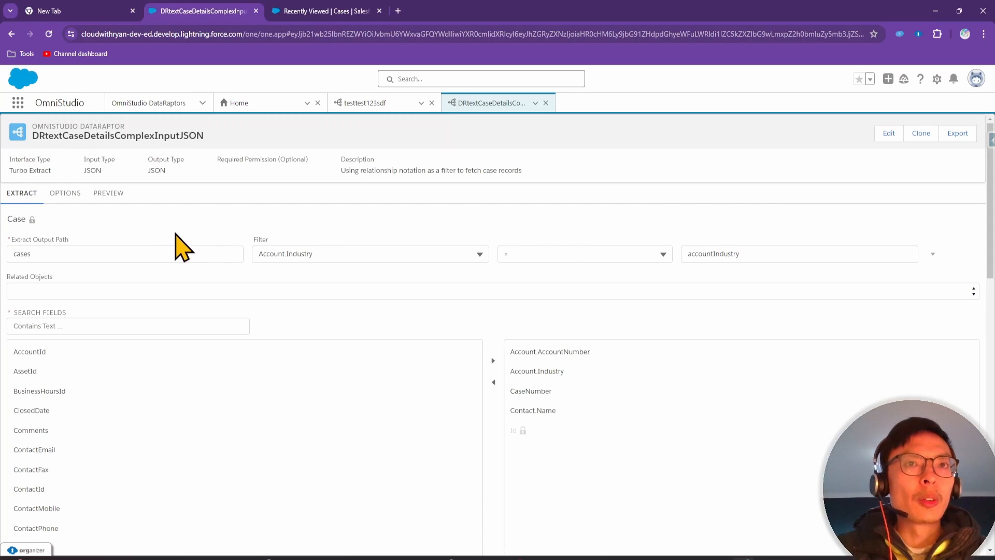
{"action": "double_click", "coordinate": [708, 254]}
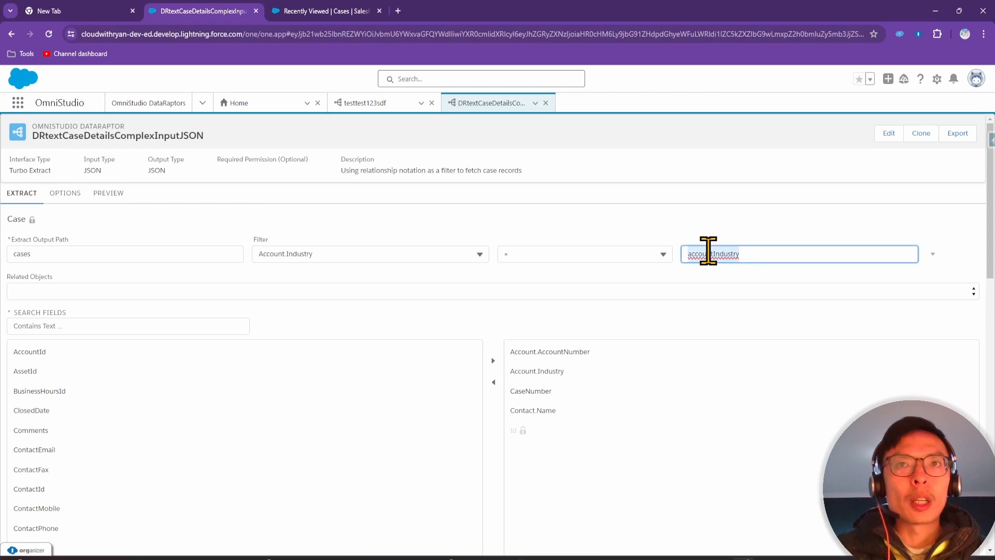
Compare the input JSON's accounts, sections and industry keys with the Case filter value
{"action": "left_click", "coordinate": [108, 193]}
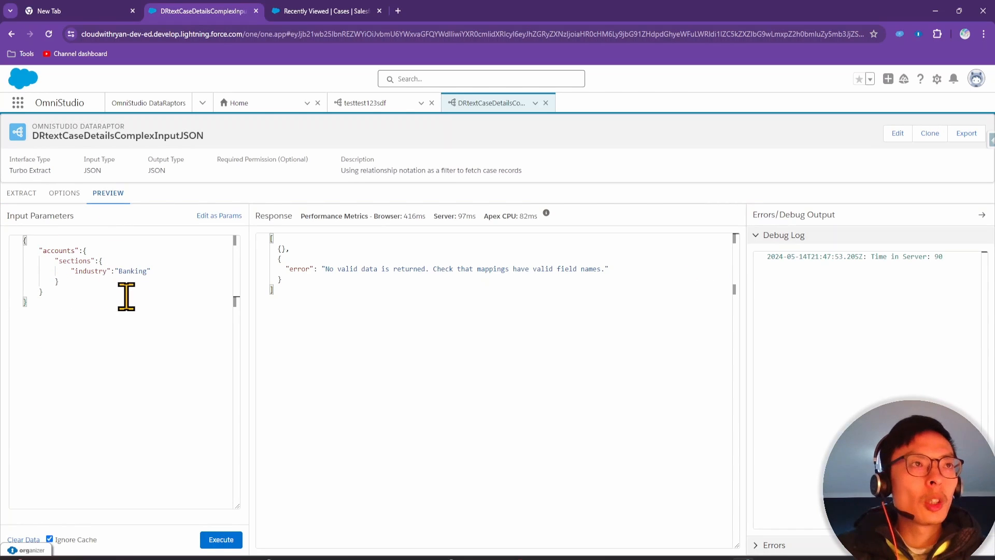
{"action": "double_click", "coordinate": [91, 271]}
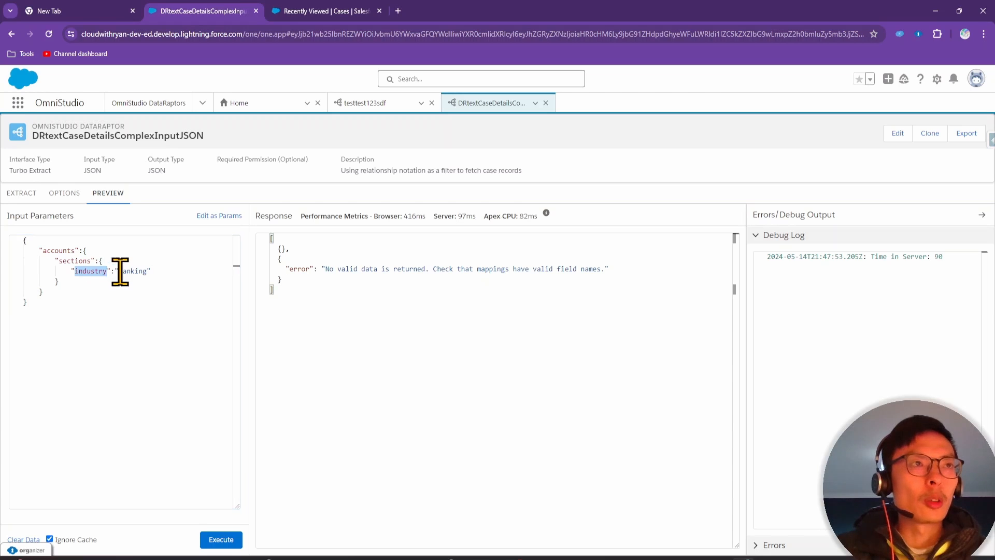
{"action": "left_click_drag", "start_coordinate": [147, 271], "coordinate": [121, 273]}
{"action": "double_click", "coordinate": [86, 271]}
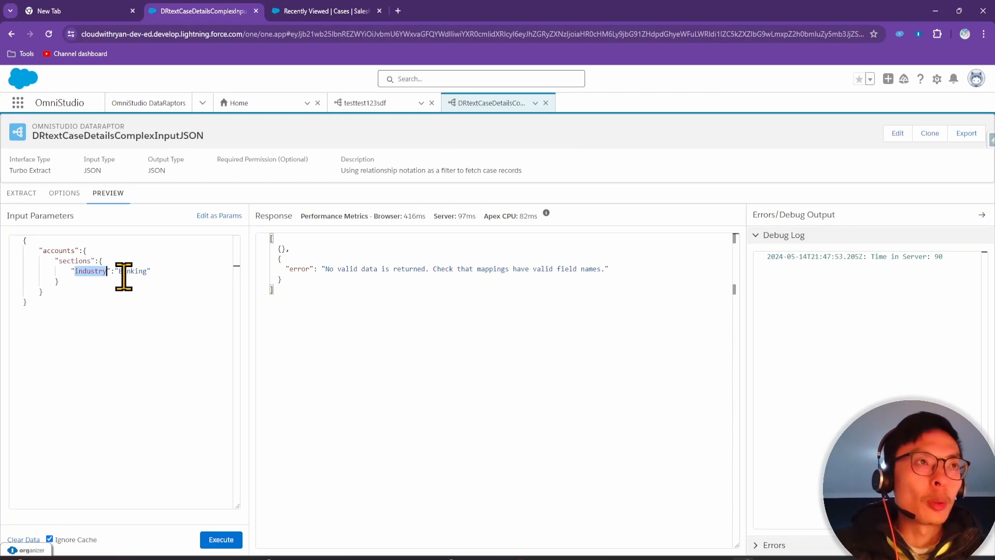
{"action": "double_click", "coordinate": [58, 251]}
{"action": "key", "text": "ctrl+c"}
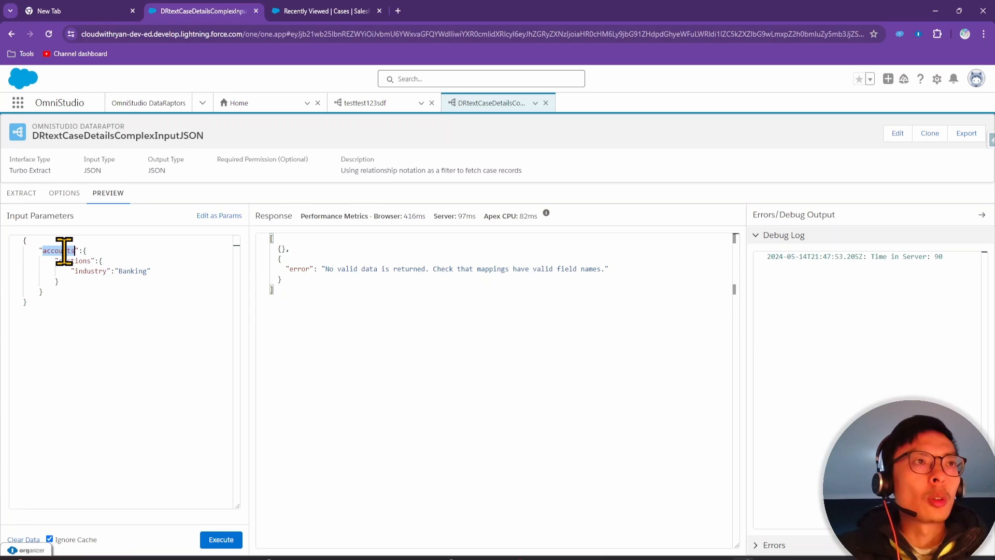
{"action": "left_click", "coordinate": [22, 193]}
Replace the filter value with accounts:sections, copying the key names from the input JSON
{"action": "double_click", "coordinate": [744, 254]}
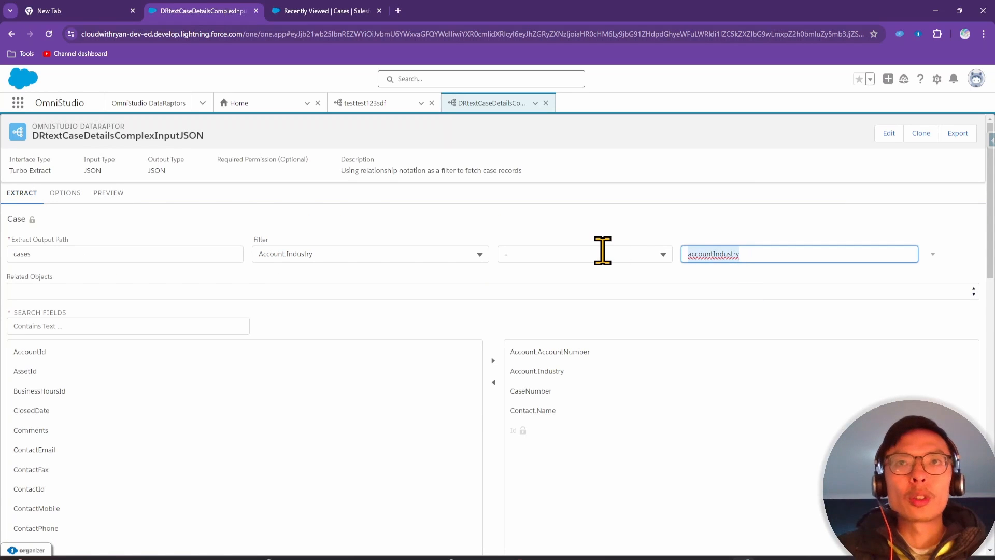
{"action": "key", "text": "ctrl+v"}
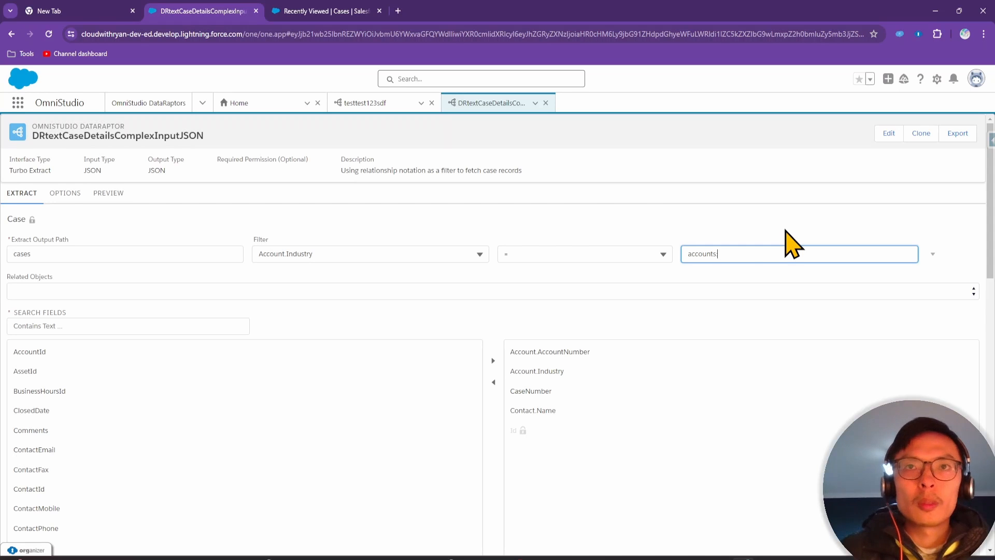
{"action": "left_click", "coordinate": [108, 193]}
{"action": "double_click", "coordinate": [75, 261]}
{"action": "key", "text": "ctrl+c"}
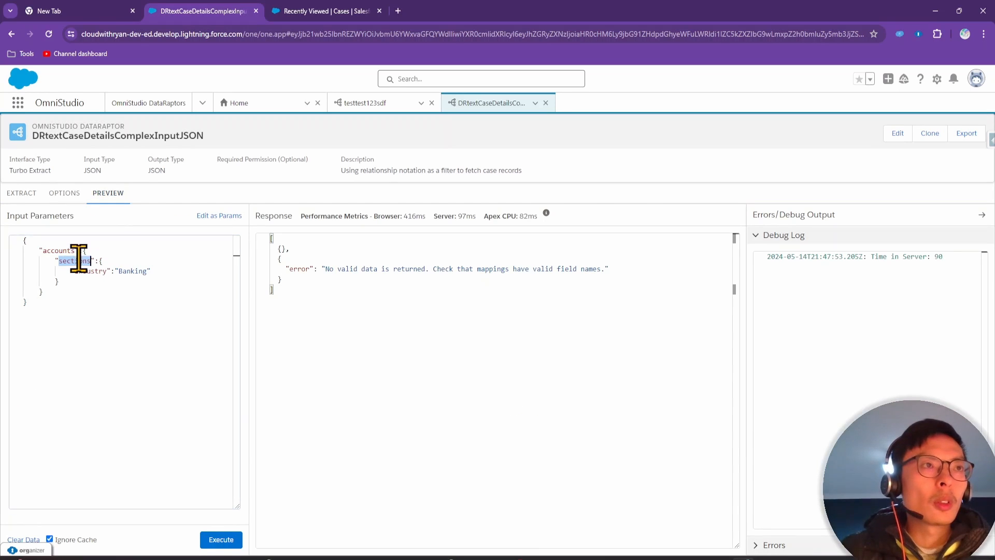
{"action": "left_click", "coordinate": [22, 193]}
{"action": "left_click", "coordinate": [773, 253]}
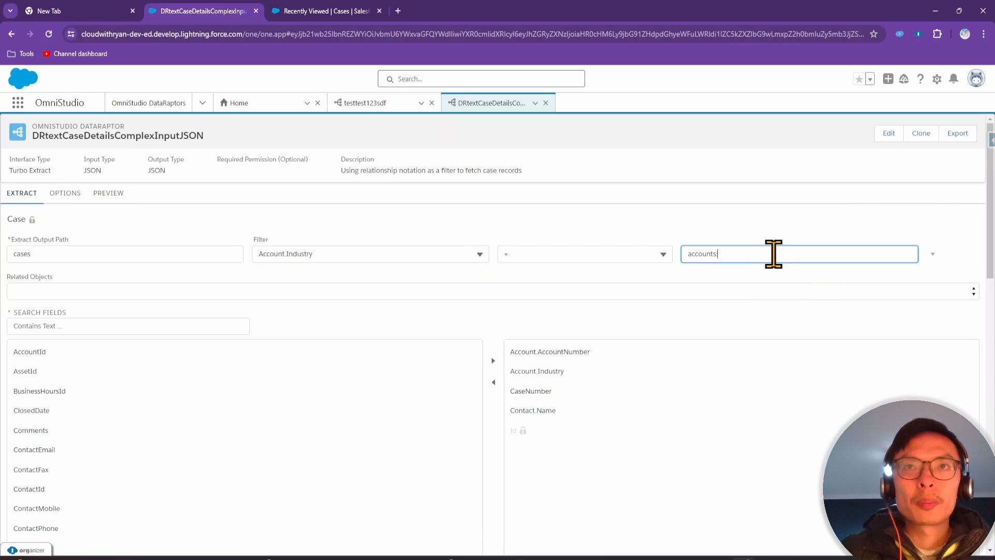
{"action": "type", "text": ":"}
{"action": "key", "text": "ctrl+v"}
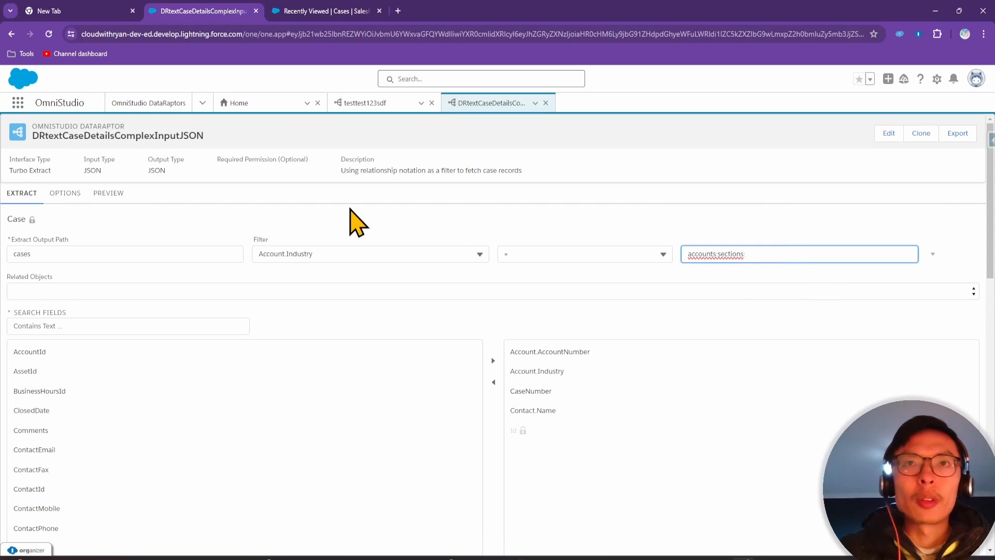
Complete the filter value as accounts:sections:industry and rerun the preview, finding no Banking cases
{"action": "left_click", "coordinate": [107, 193]}
{"action": "double_click", "coordinate": [95, 269]}
{"action": "key", "text": "ctrl+c"}
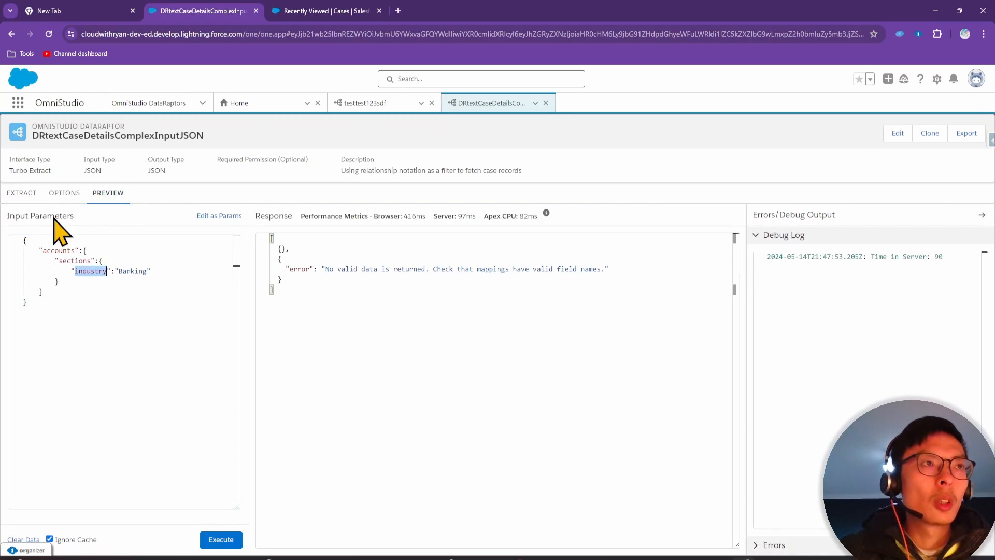
{"action": "left_click", "coordinate": [22, 193]}
{"action": "left_click", "coordinate": [779, 253]}
{"action": "type", "text": ":sections"}
{"action": "key", "text": "ctrl+v"}
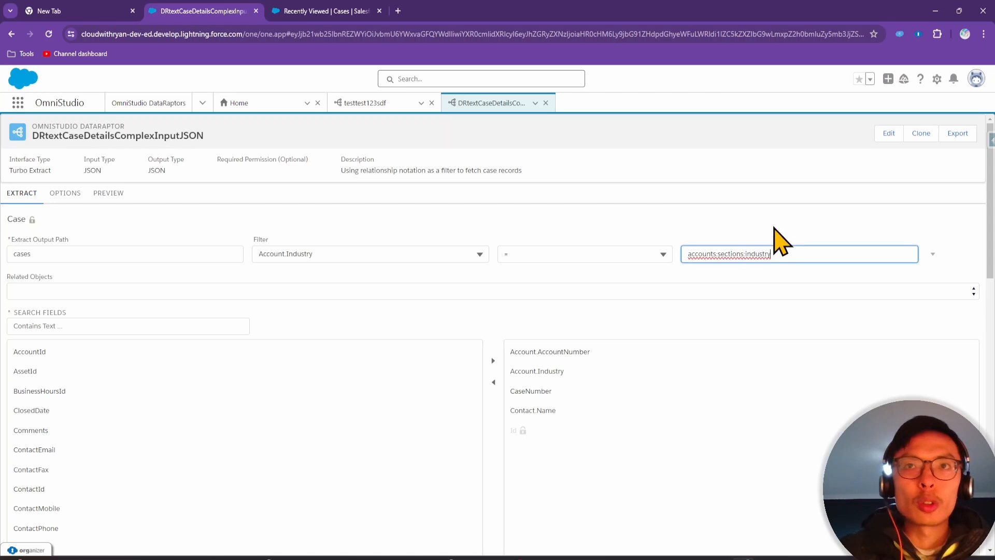
{"action": "left_click", "coordinate": [112, 195]}
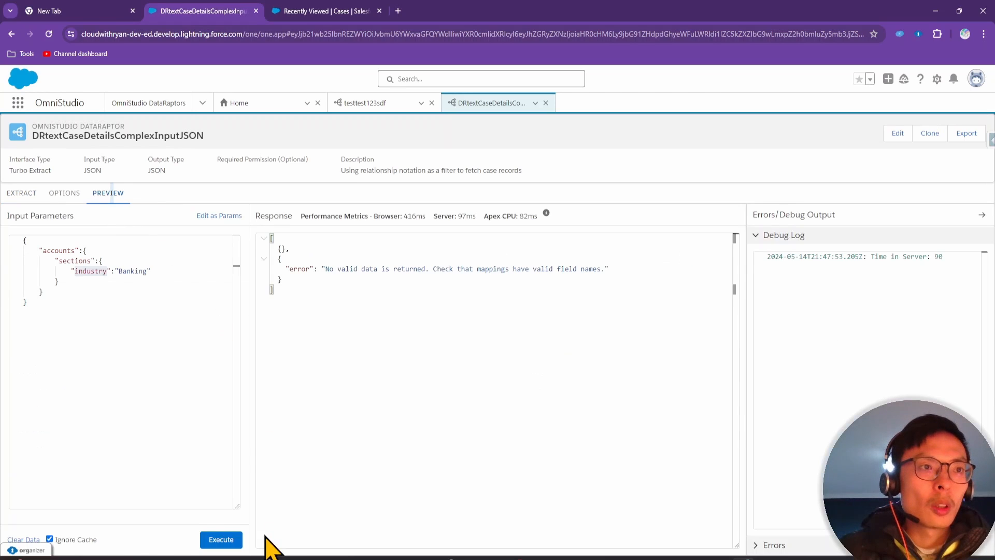
{"action": "left_click", "coordinate": [223, 540]}
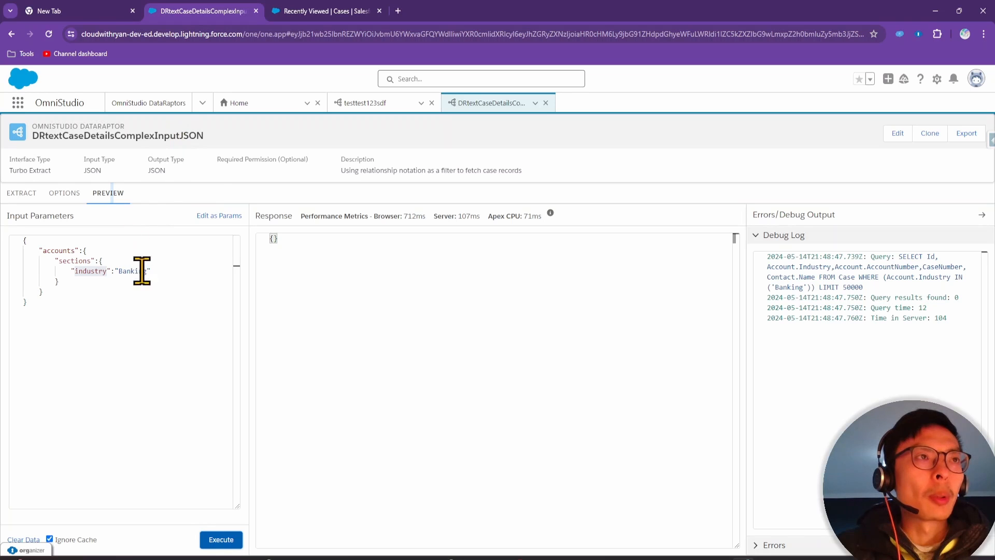
Check case 00001001's record, then change the preview industry to Energy and execute
{"action": "left_click", "coordinate": [314, 10]}
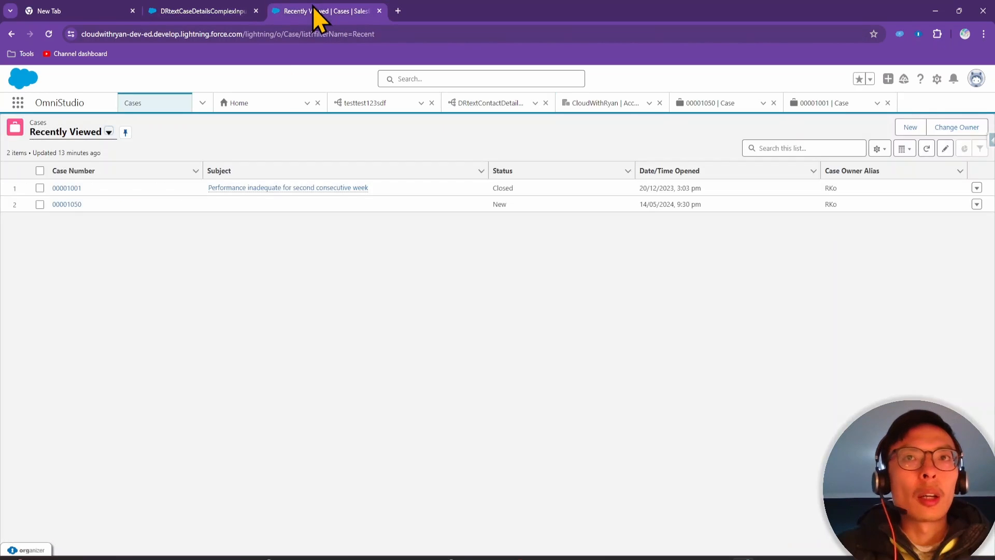
{"action": "left_click", "coordinate": [69, 188]}
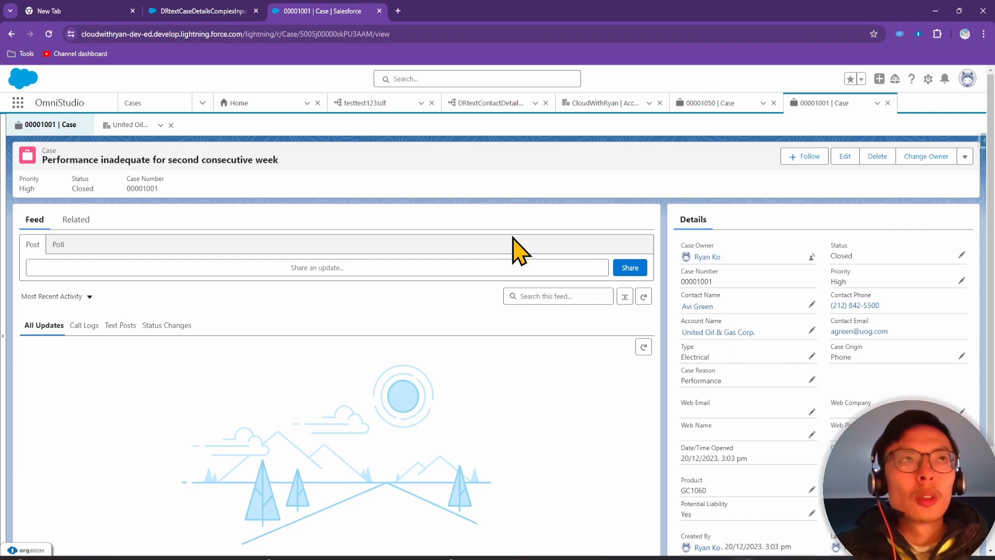
{"action": "left_click", "coordinate": [174, 4]}
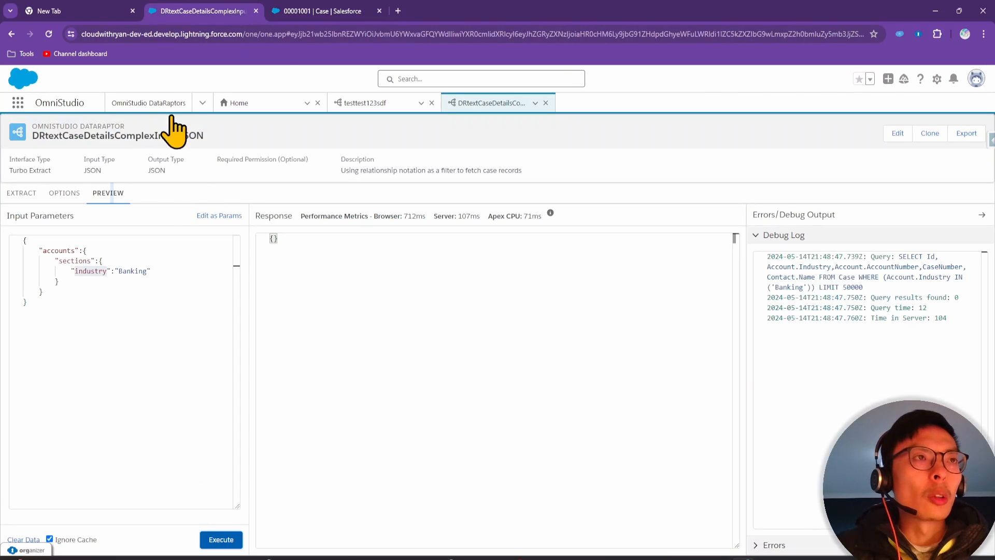
{"action": "double_click", "coordinate": [133, 271]}
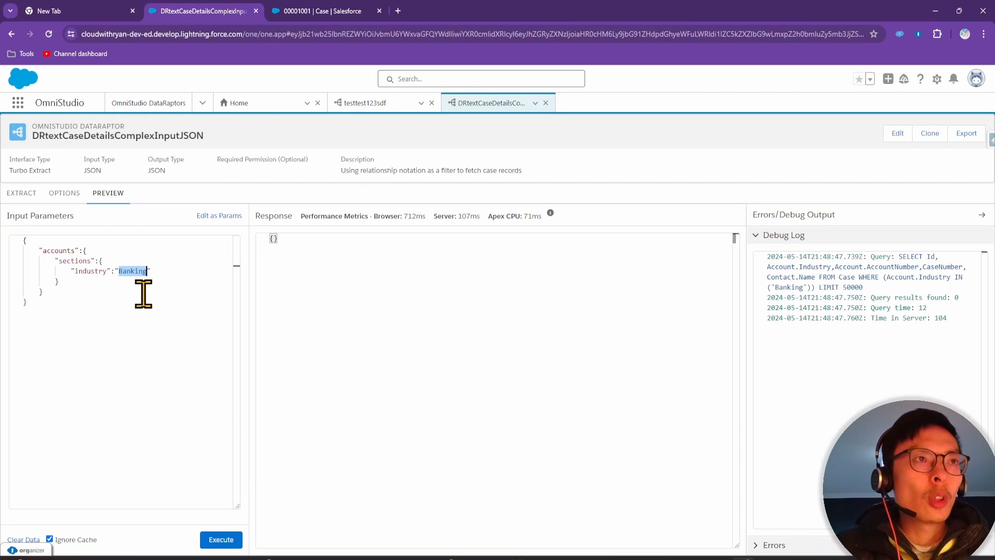
{"action": "type", "text": "B"}
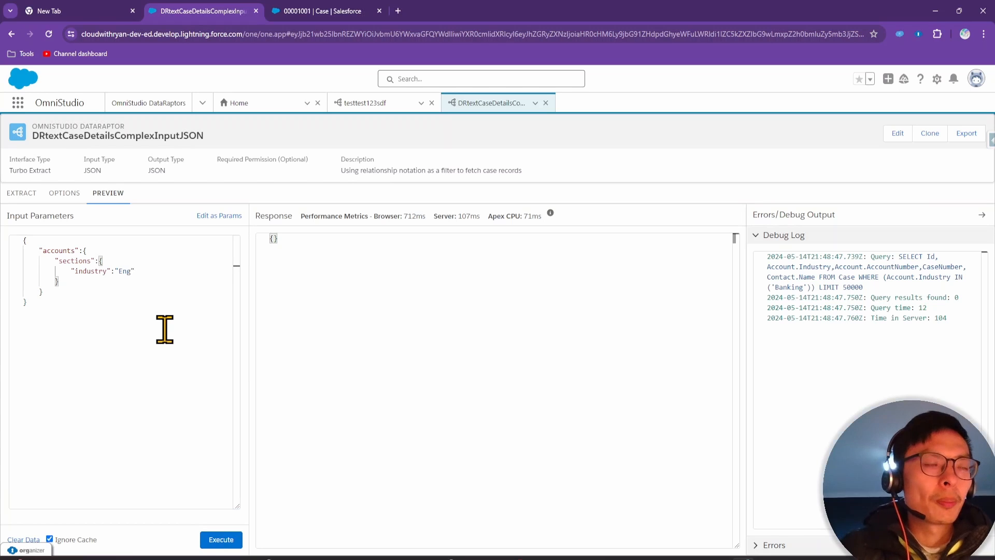
{"action": "left_click", "coordinate": [224, 539]}
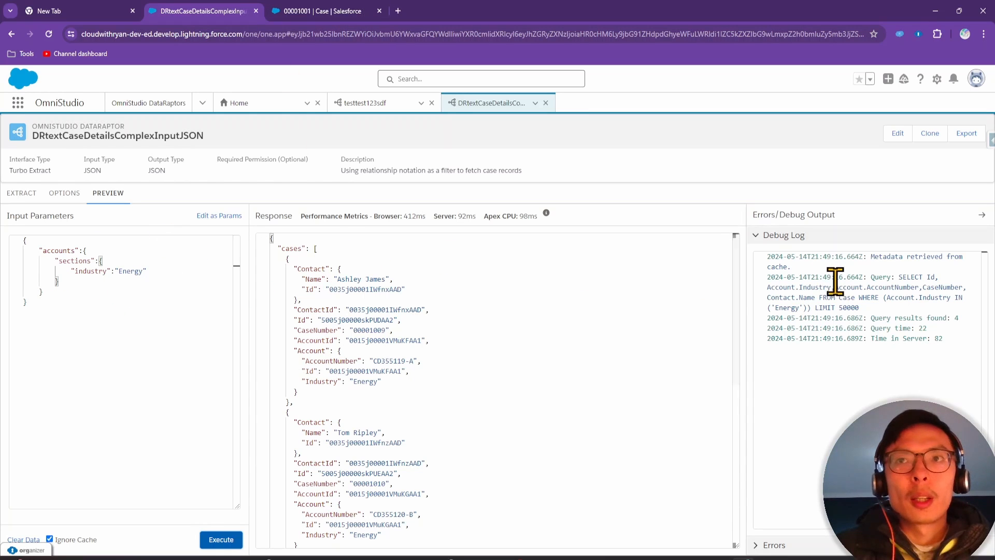
Compare the four returned Energy cases against case 00001001's record
{"action": "left_click", "coordinate": [369, 11]}
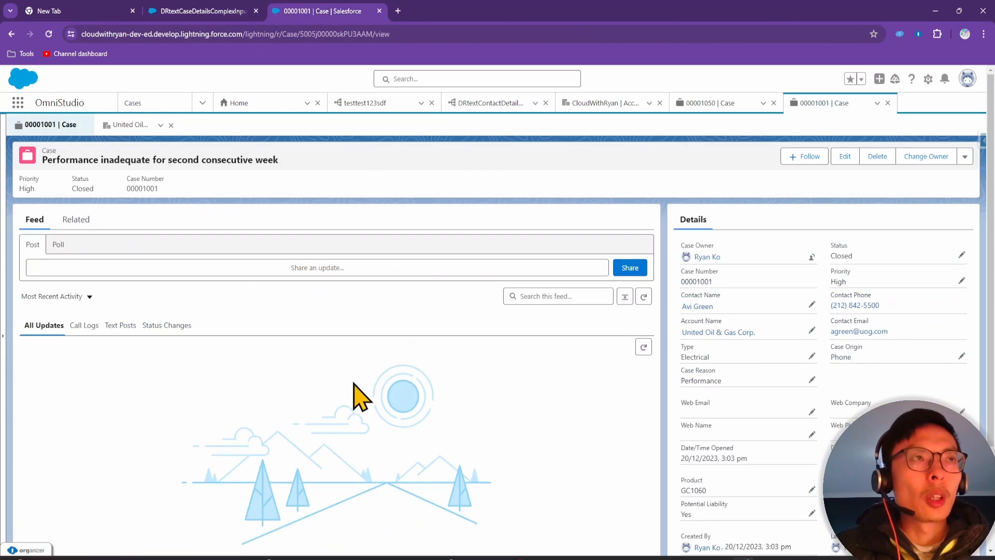
{"action": "left_click", "coordinate": [233, 10]}
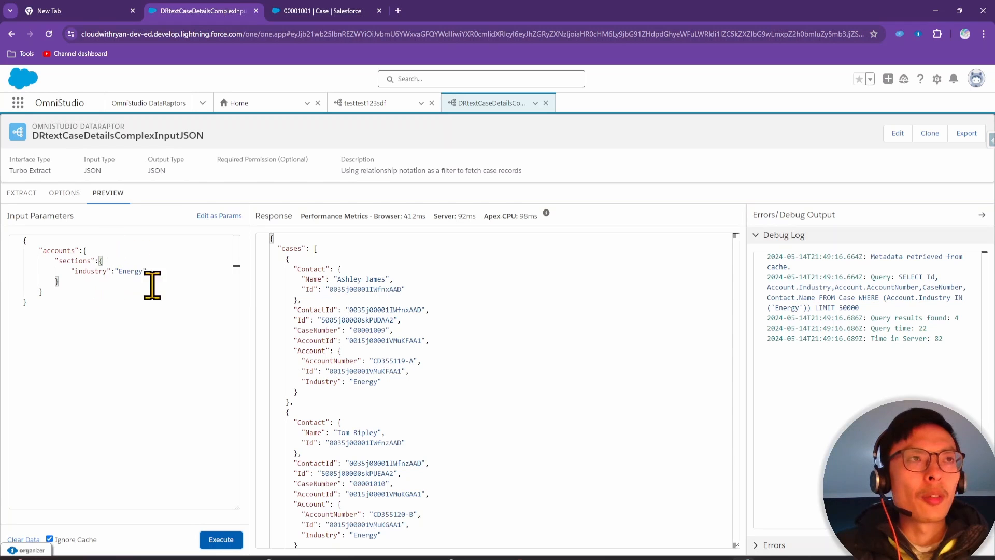
{"action": "left_click", "coordinate": [316, 11]}
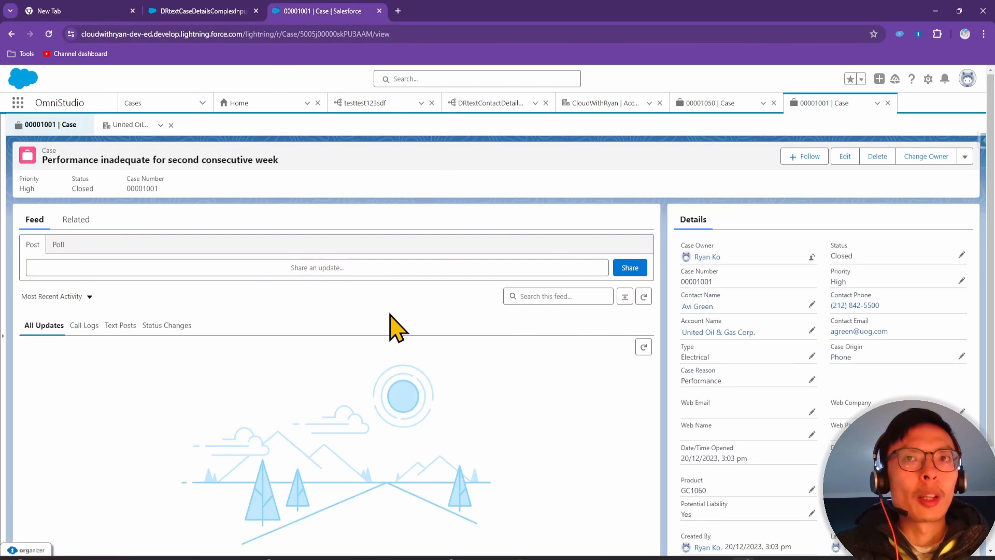
{"action": "left_click", "coordinate": [179, 10]}
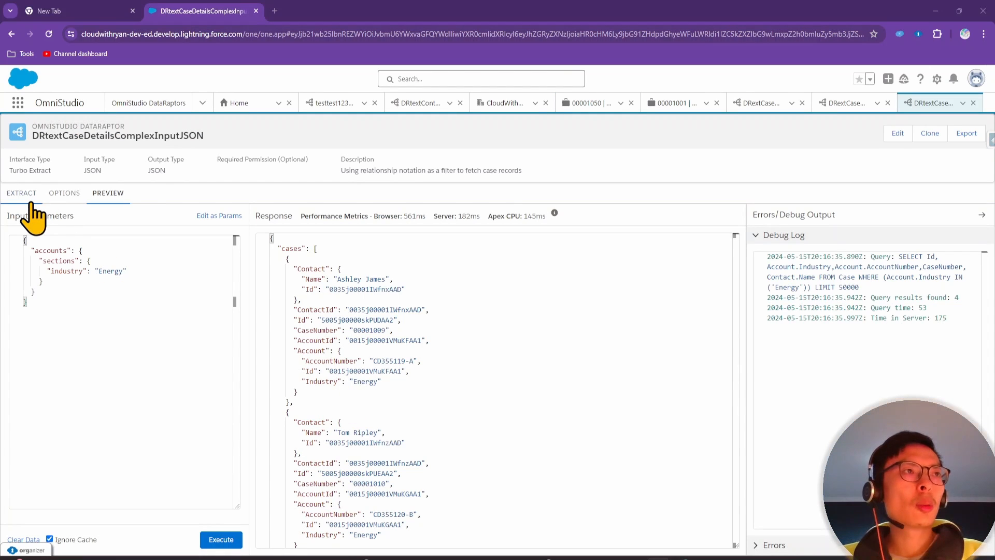
{"action": "left_click", "coordinate": [22, 193]}
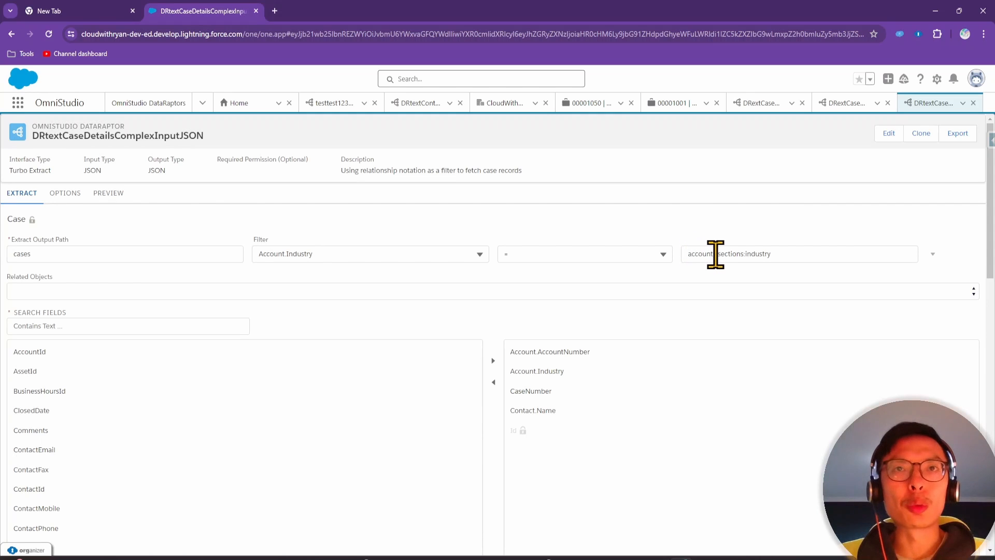
Zoom in to review the Account.Industry = accounts:sections:industry filter, then reset the zoom
{"action": "key", "text": "ctrl+plus"}
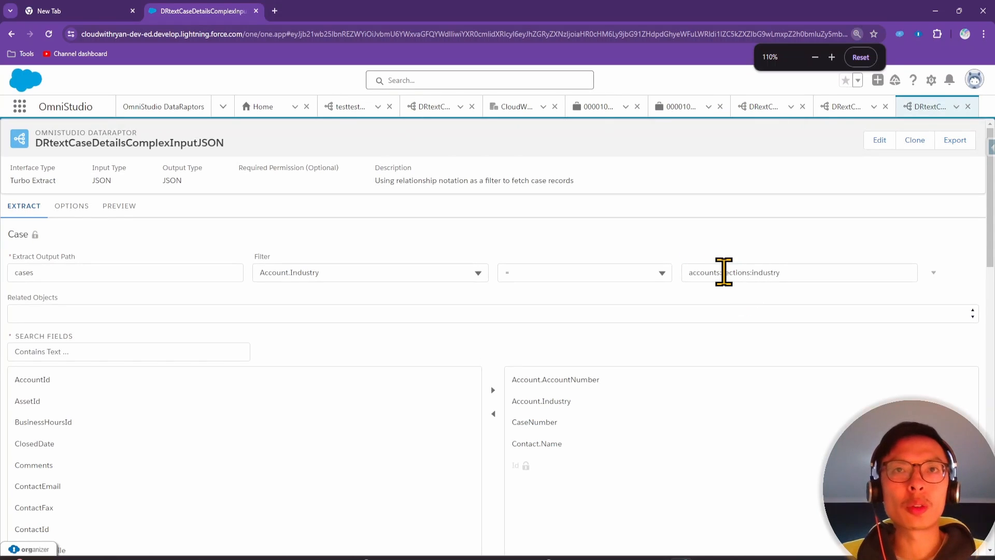
{"action": "left_click", "coordinate": [720, 272]}
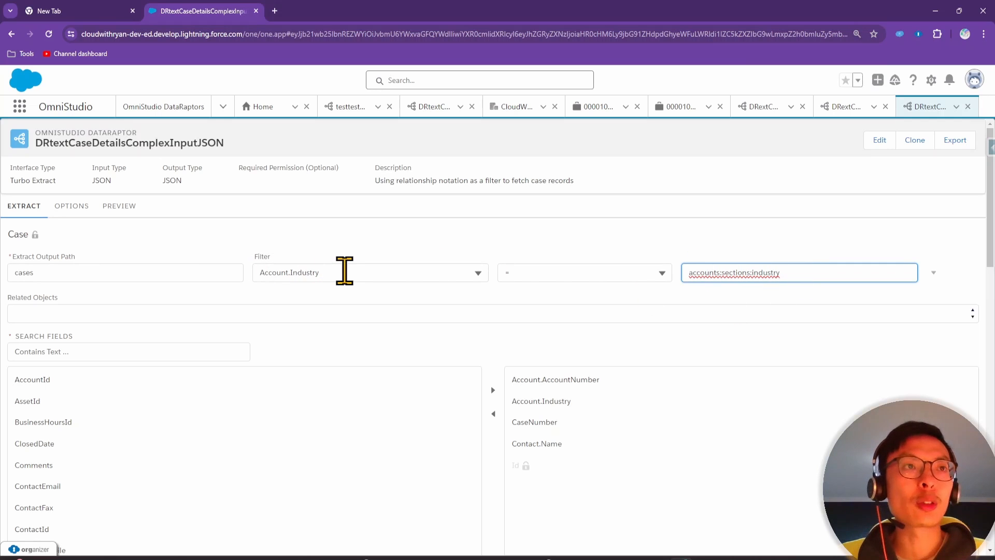
{"action": "left_click", "coordinate": [289, 273]}
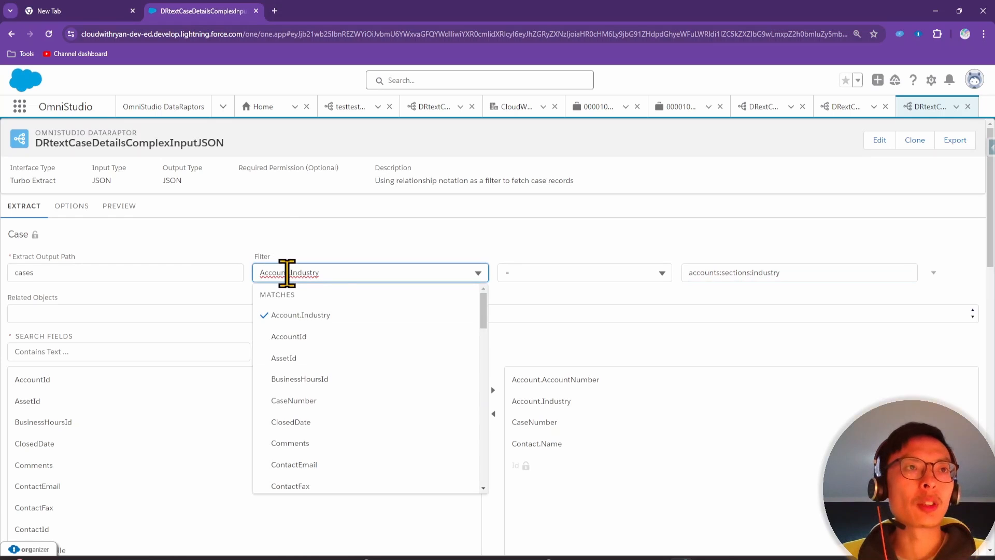
{"action": "left_click", "coordinate": [345, 259]}
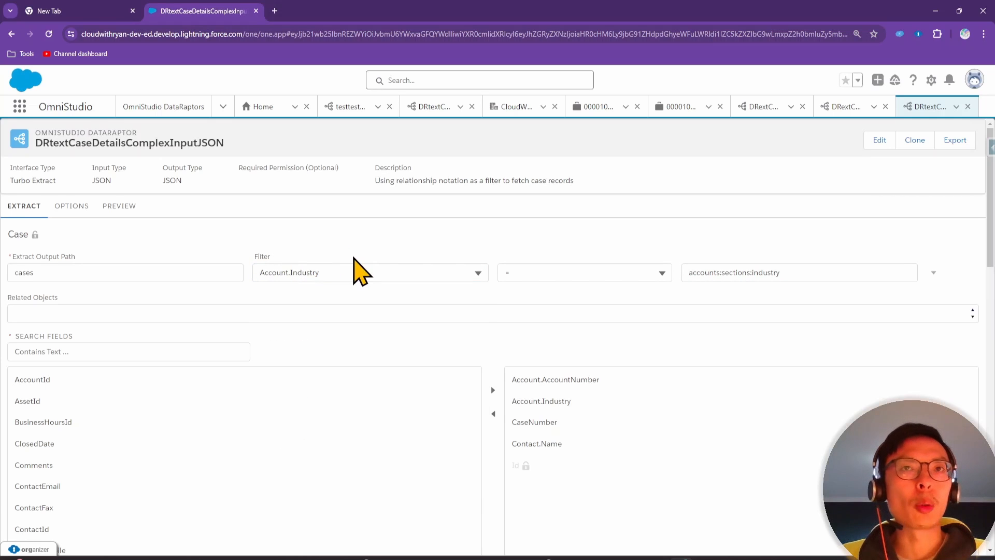
{"action": "key", "text": "ctrl+minus"}
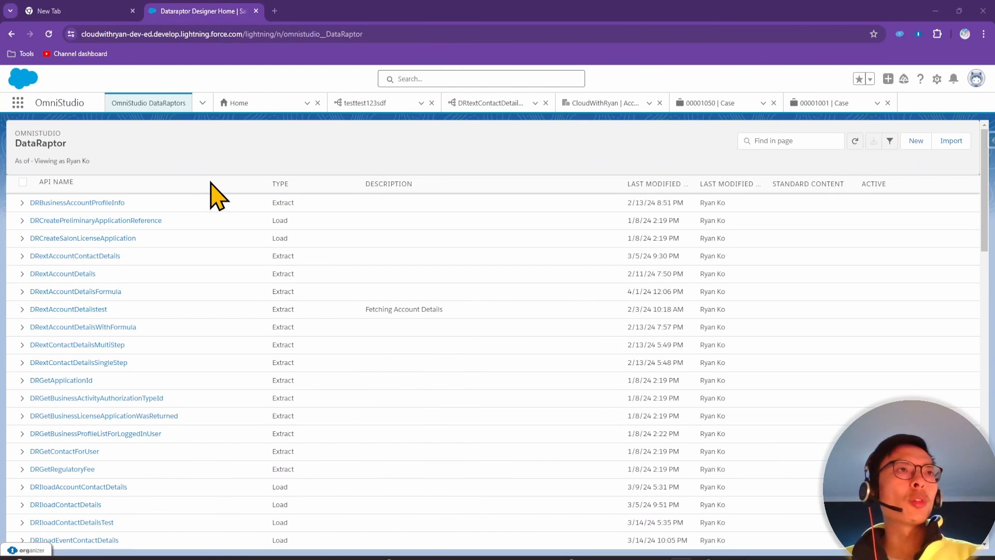
Save a new JSON-in/JSON-out Extract DataRaptor DRextCaseDetails described 'Extracting Case Record details'
{"action": "left_click", "coordinate": [916, 142]}
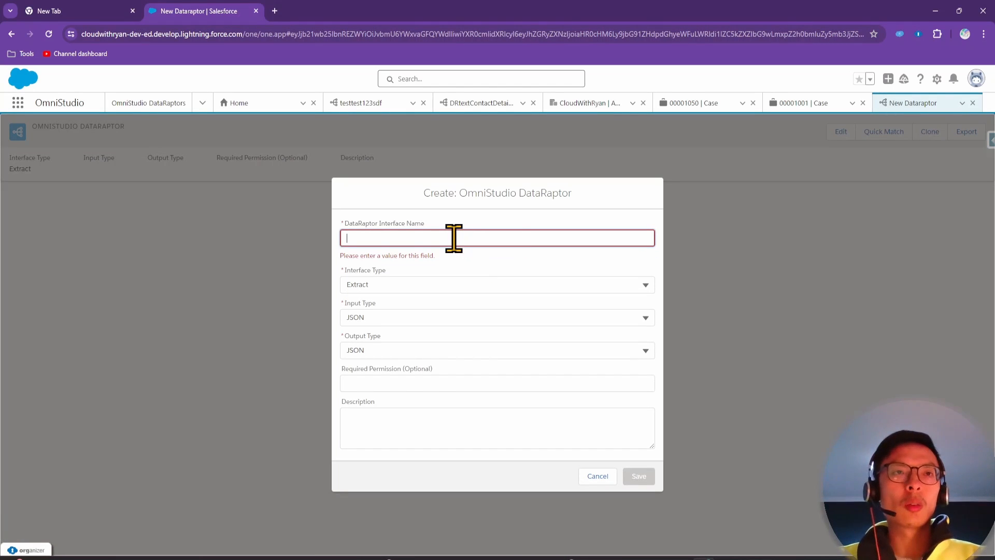
{"action": "type", "text": "R"}
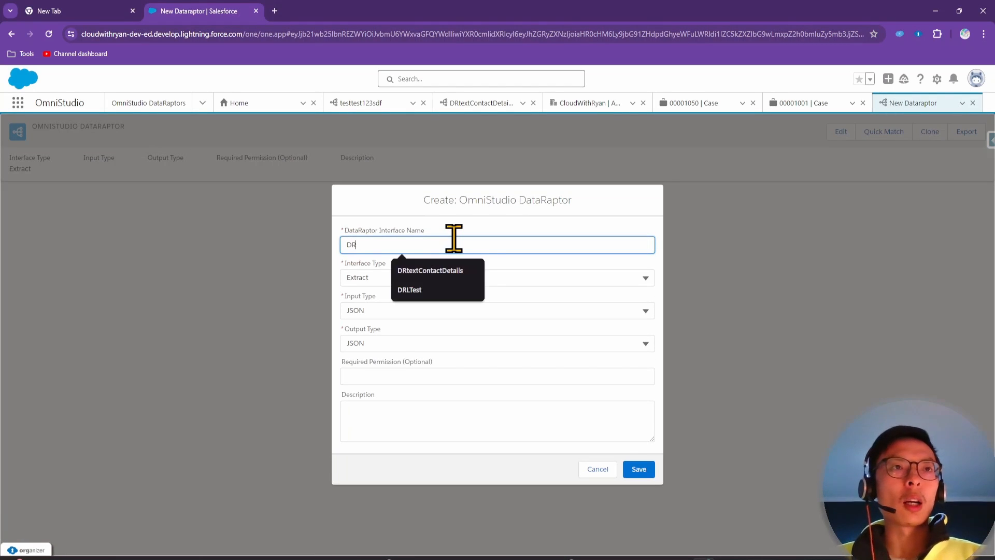
{"action": "type", "text": "extCaseDetails"}
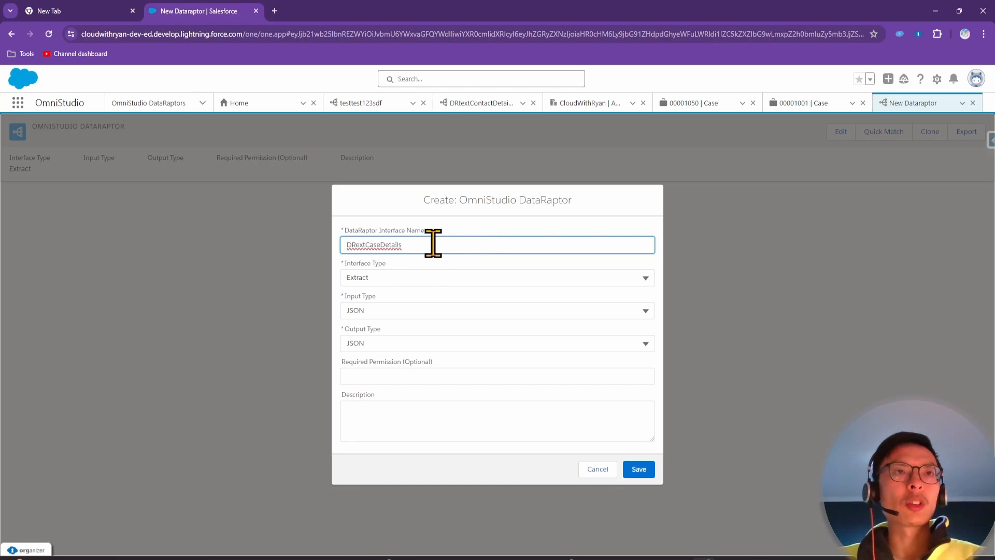
{"action": "left_click", "coordinate": [417, 414]}
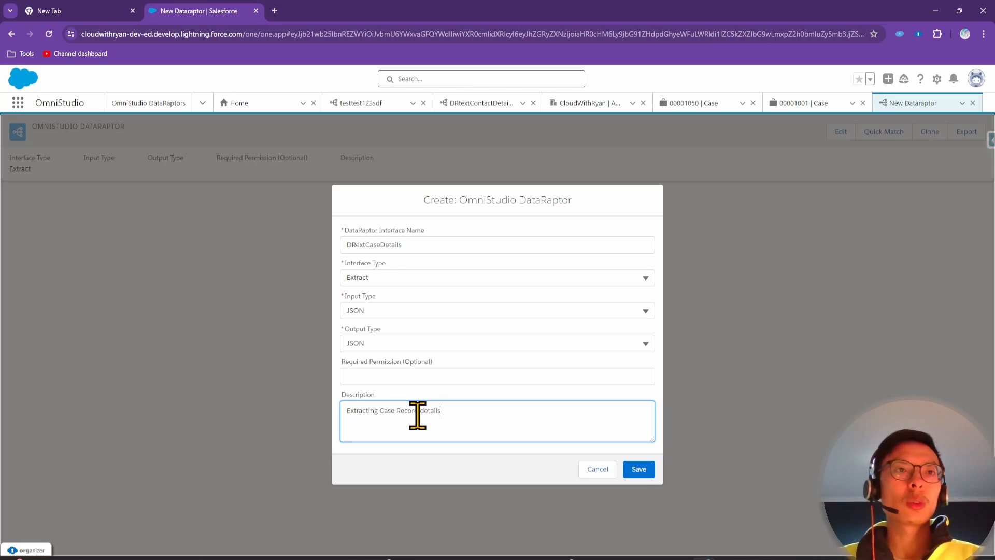
{"action": "left_click", "coordinate": [635, 469]}
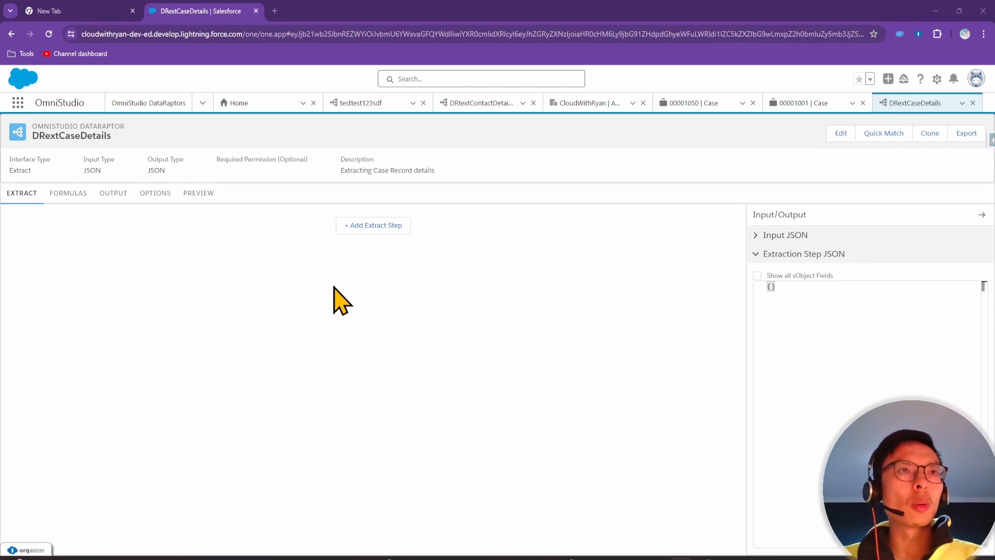
Add a Case extract step with output path cases
{"action": "left_click", "coordinate": [374, 228]}
{"action": "left_click", "coordinate": [230, 229]}
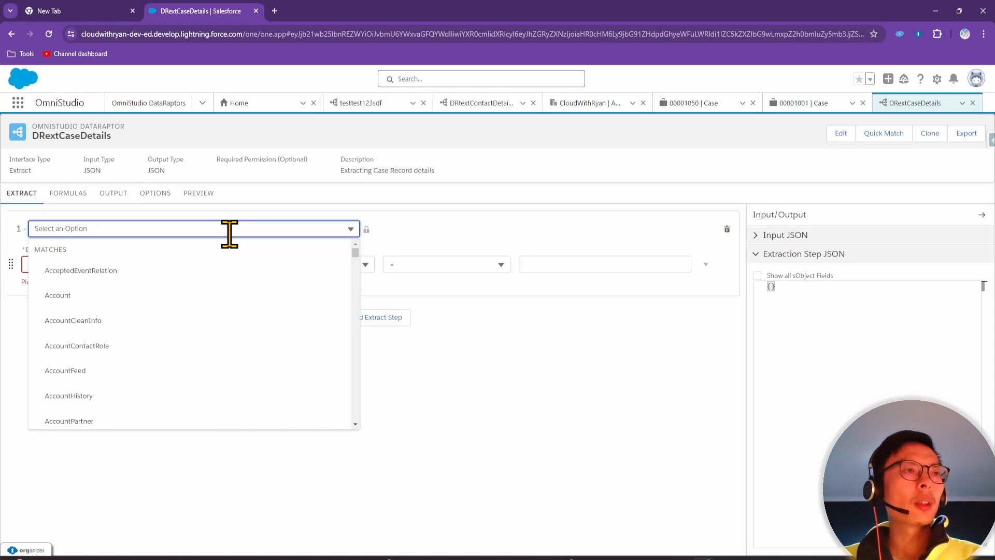
{"action": "type", "text": "case"}
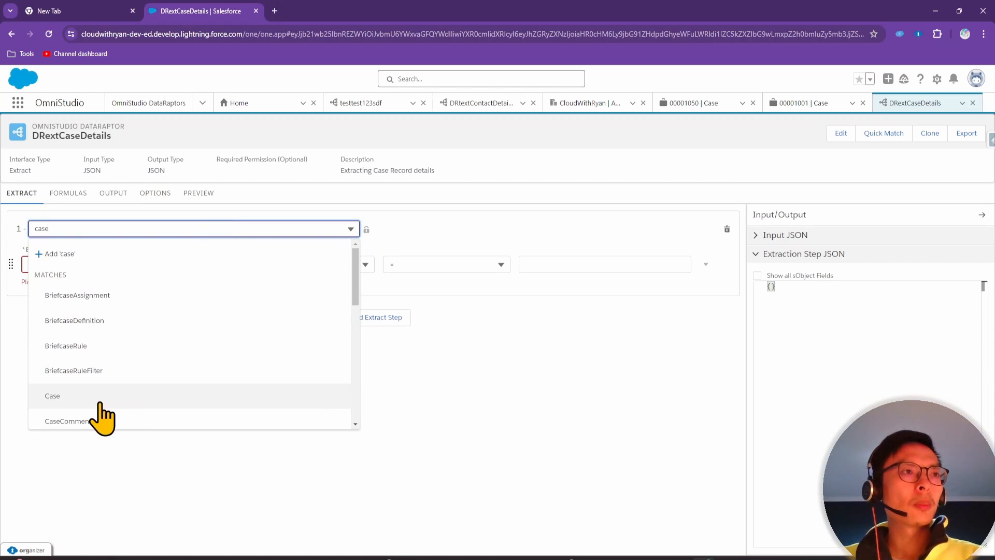
{"action": "left_click", "coordinate": [98, 398]}
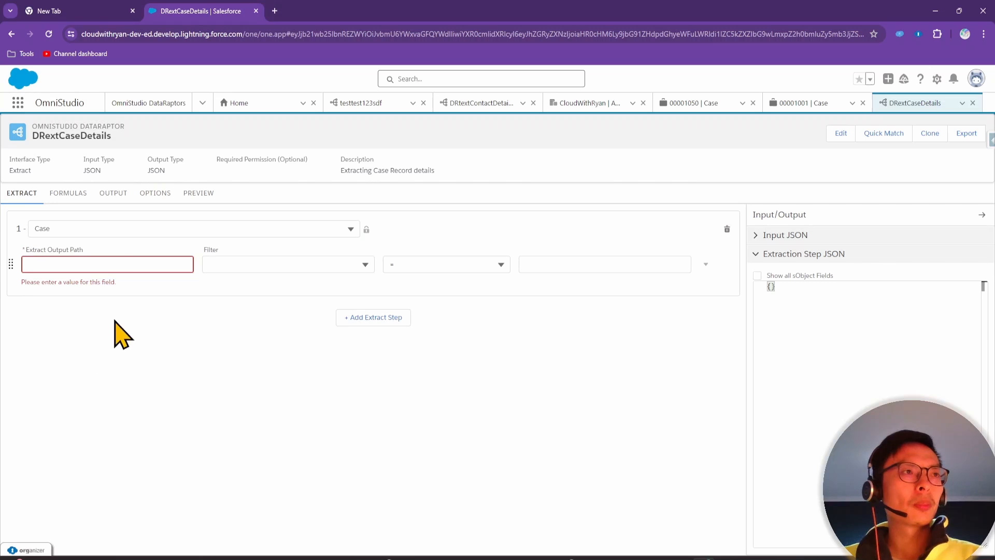
{"action": "left_click", "coordinate": [107, 263]}
{"action": "type", "text": "cases"}
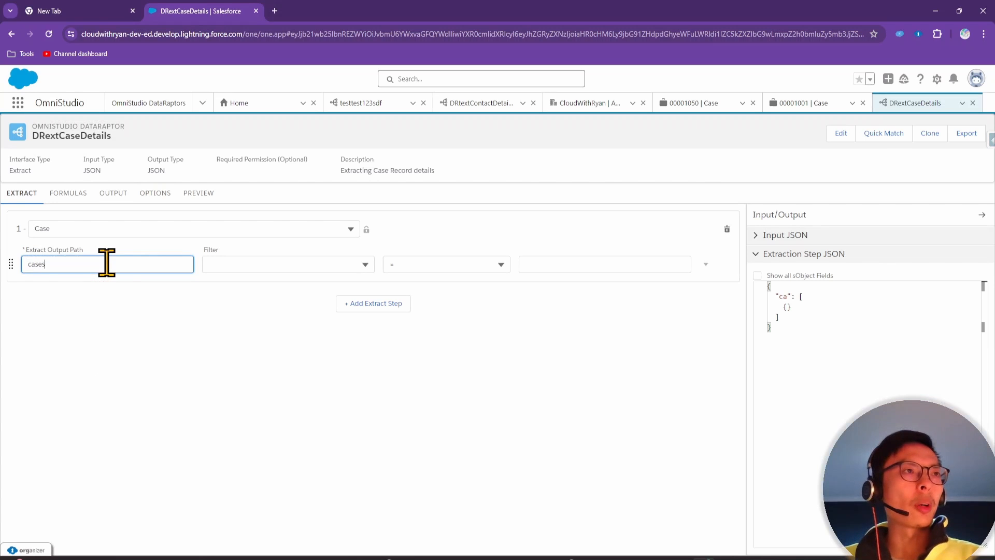
{"action": "left_click", "coordinate": [110, 334]}
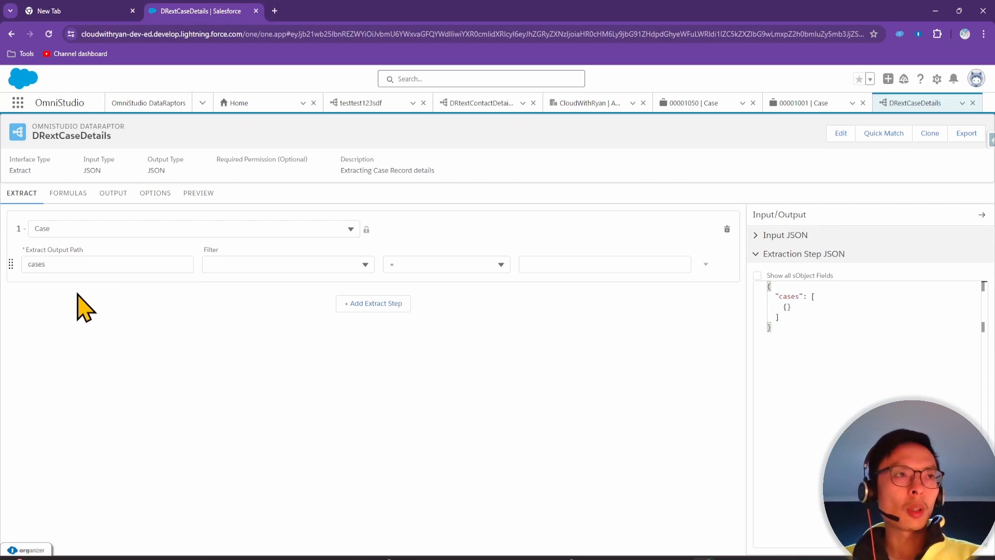
Filter the Case step on Id <> "$Vlocity.null" so all Case records are fetched
{"action": "left_click", "coordinate": [294, 264]}
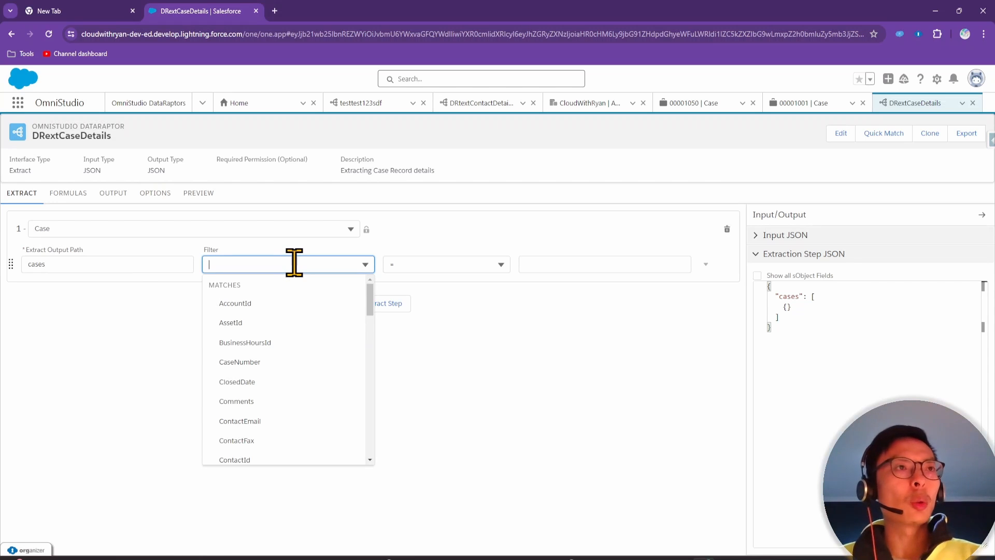
{"action": "type", "text": "i"}
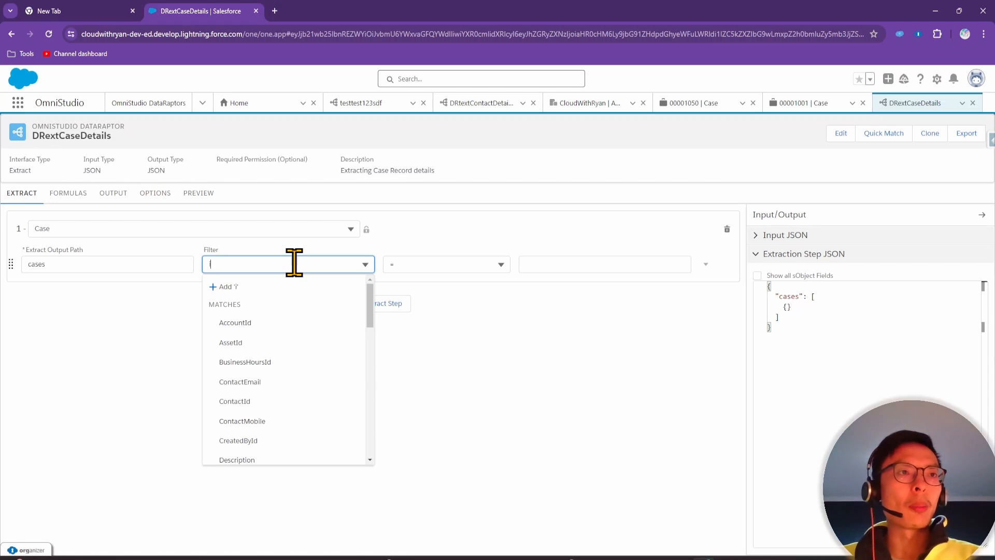
{"action": "type", "text": "d"}
{"action": "left_click", "coordinate": [266, 441]}
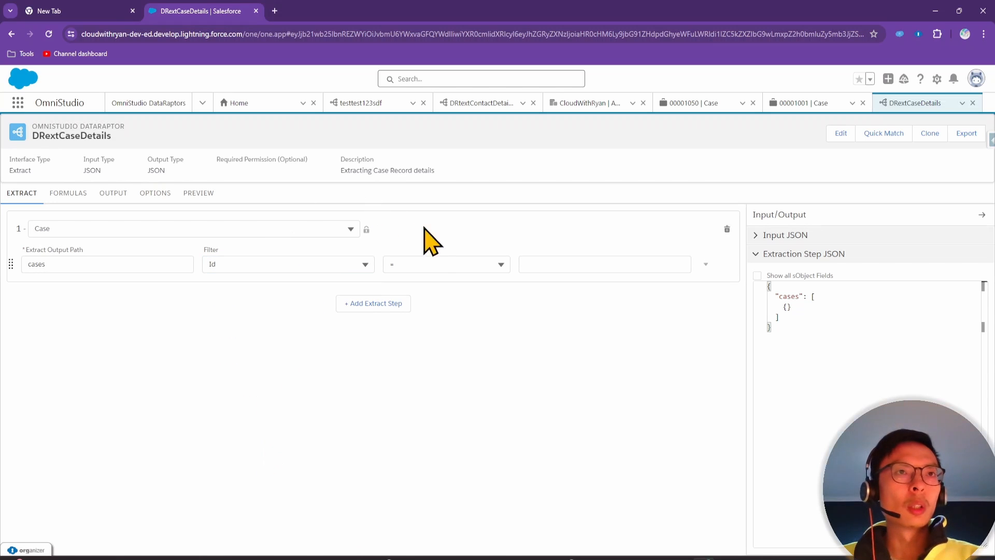
{"action": "left_click", "coordinate": [433, 264]}
{"action": "left_click", "coordinate": [443, 321]}
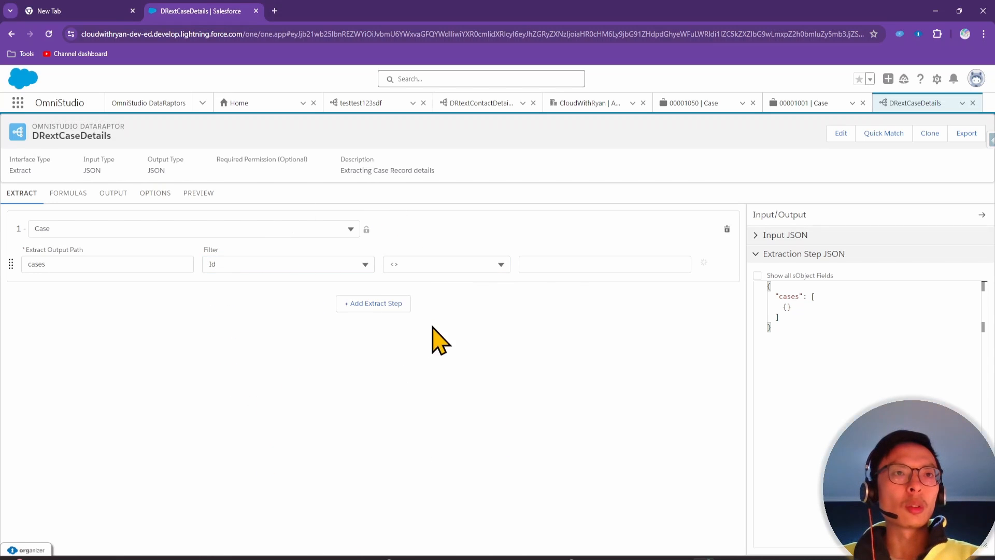
{"action": "left_click", "coordinate": [561, 263]}
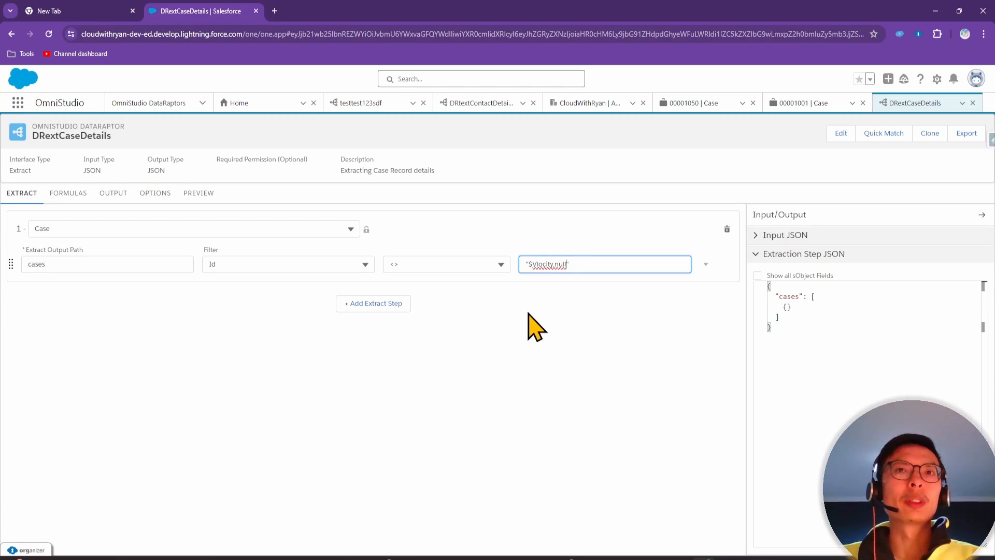
{"action": "left_click", "coordinate": [525, 334]}
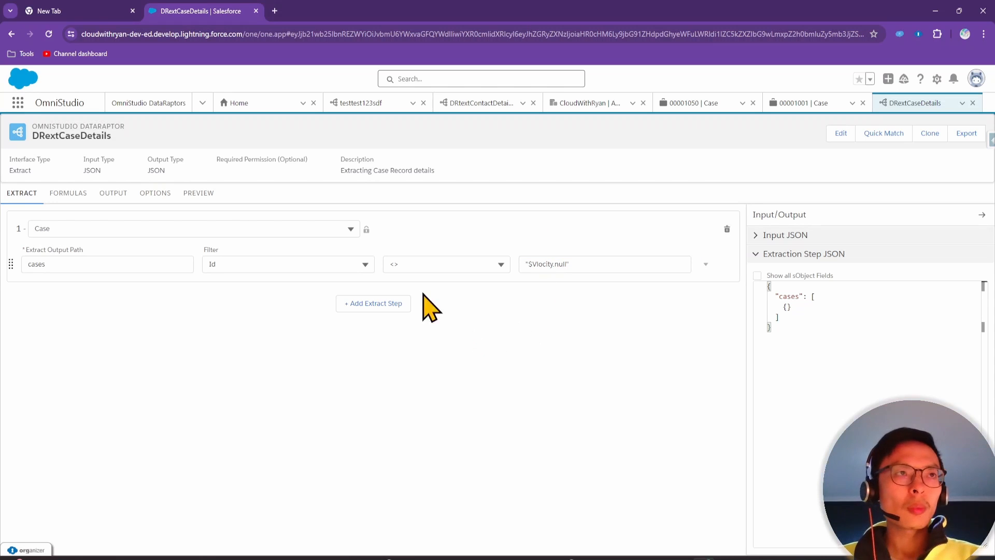
Add an output mapping from cases:Id to record:cases:Id
{"action": "left_click", "coordinate": [113, 197]}
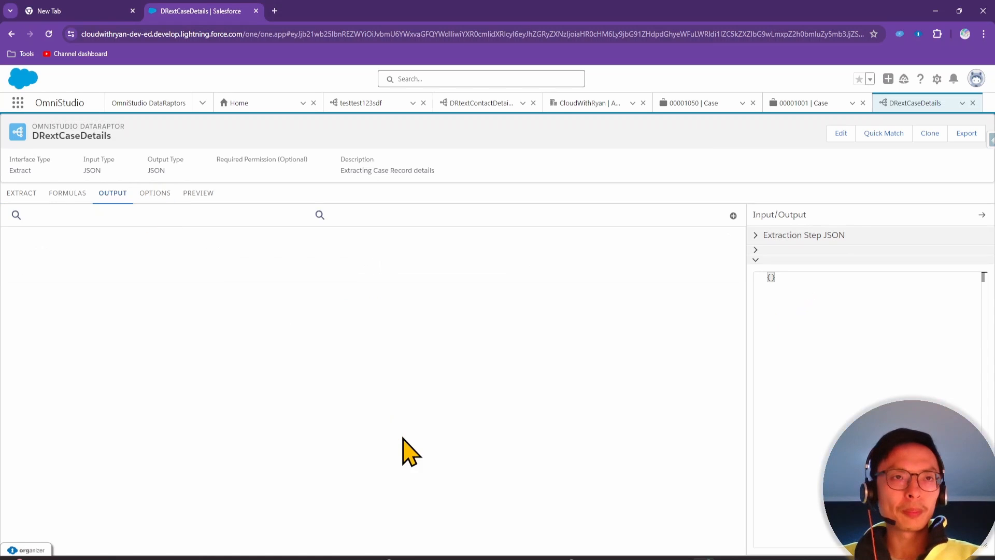
{"action": "left_click_drag", "start_coordinate": [340, 559], "coordinate": [668, 559]}
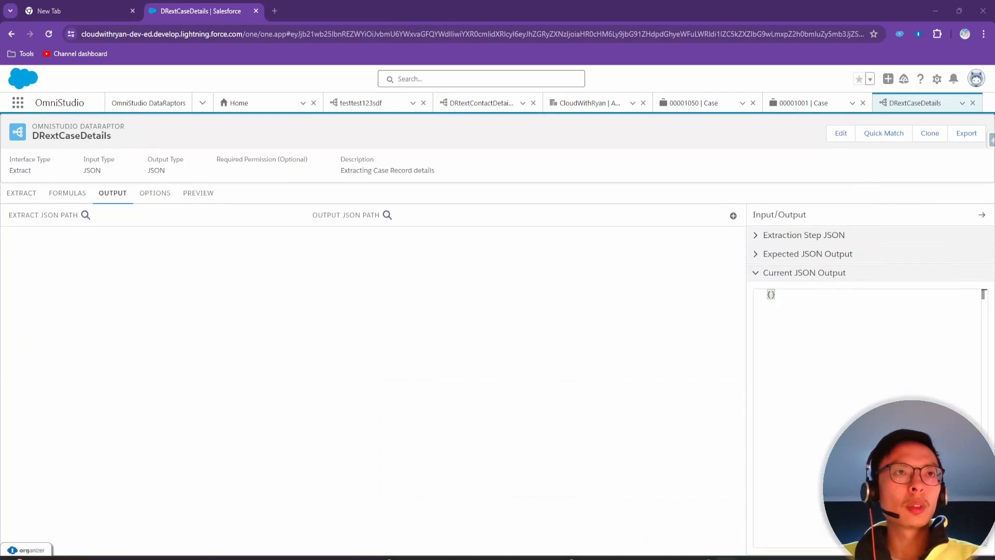
{"action": "left_click", "coordinate": [733, 215]}
{"action": "left_click", "coordinate": [93, 254]}
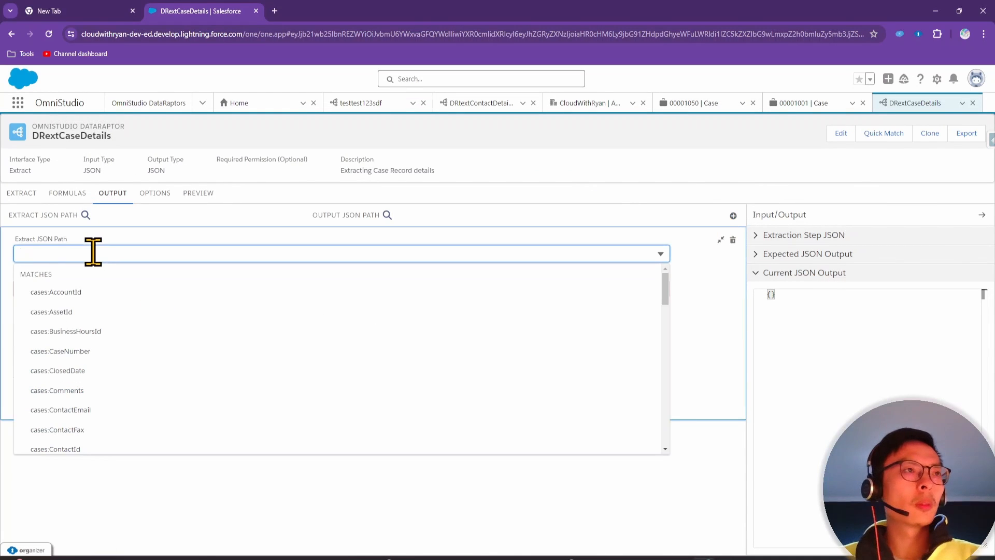
{"action": "type", "text": "id"}
{"action": "left_click", "coordinate": [67, 429]}
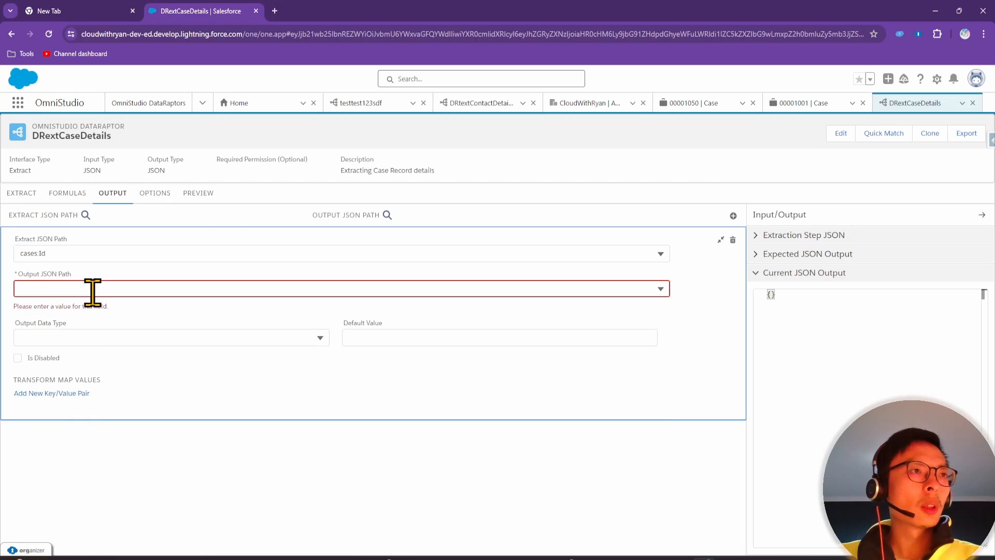
{"action": "left_click", "coordinate": [92, 287]}
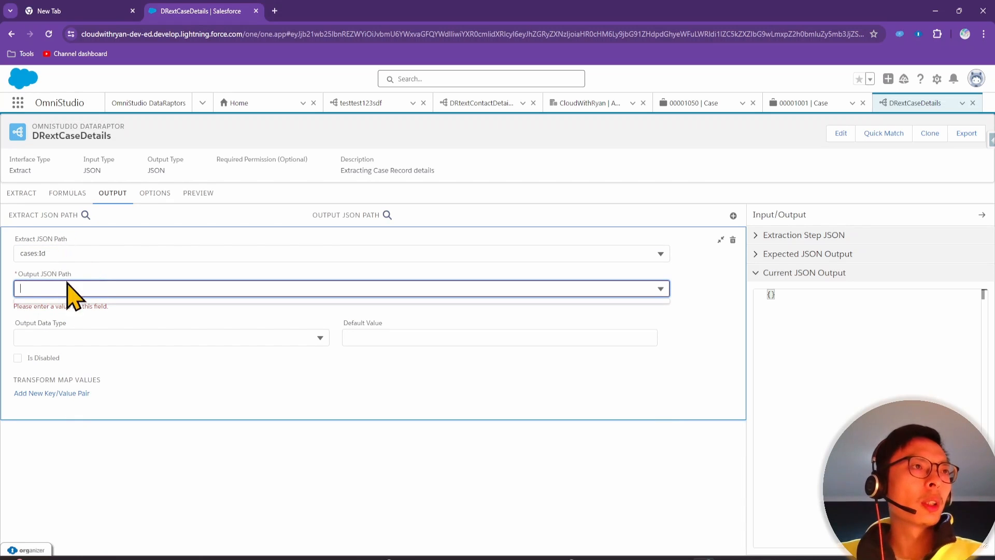
{"action": "type", "text": "c"}
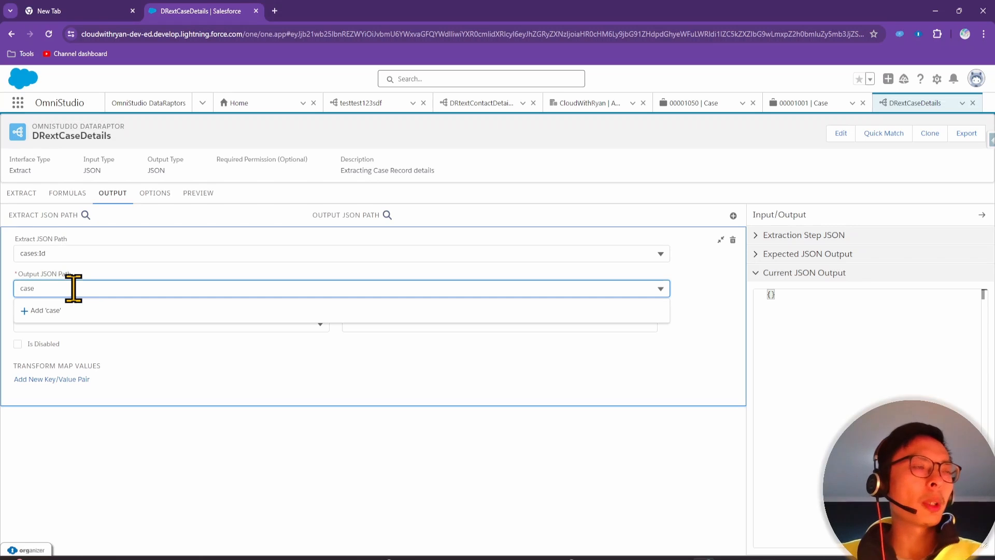
{"action": "type", "text": "as"}
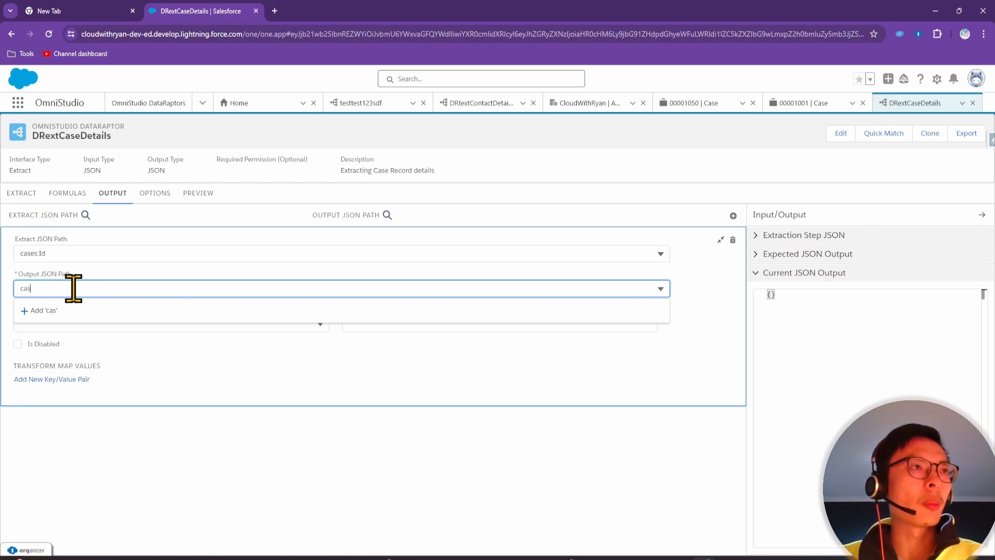
{"action": "key", "text": "BackSpace"}
{"action": "key", "text": "BackSpace"}
{"action": "key", "text": "BackSpace"}
{"action": "type", "text": "record:"}
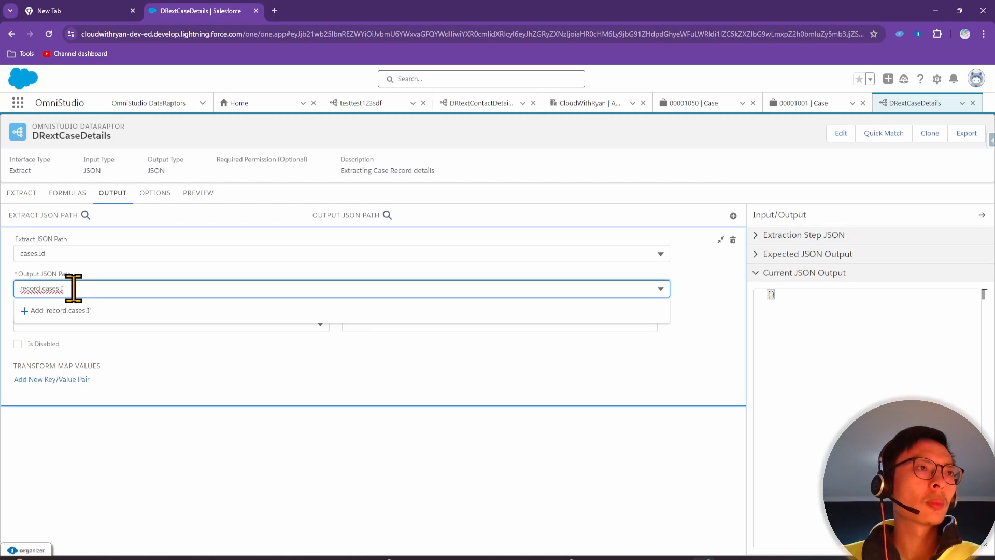
{"action": "left_click", "coordinate": [98, 311]}
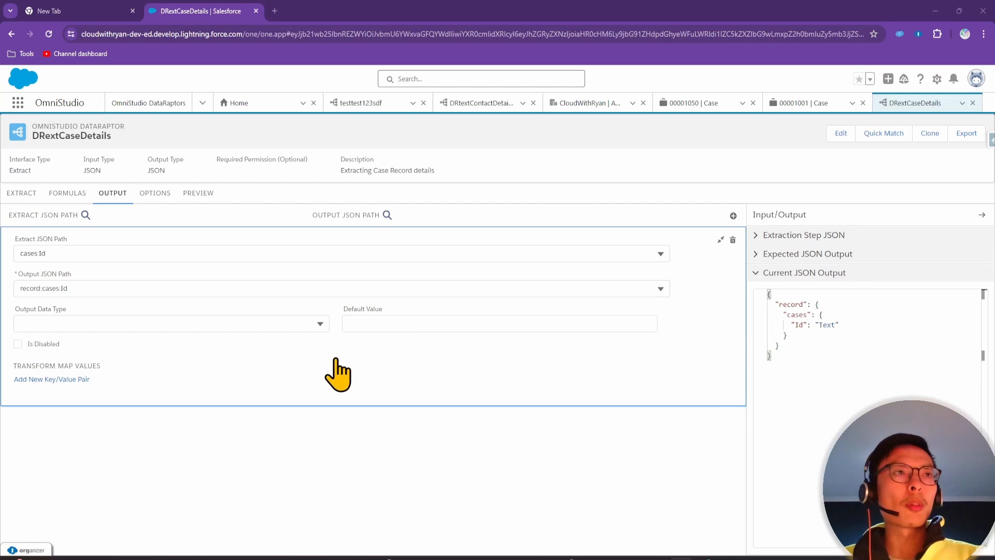
{"action": "left_click", "coordinate": [199, 199]}
Execute the preview and point out the record and cases keys in the response
{"action": "left_click", "coordinate": [228, 537]}
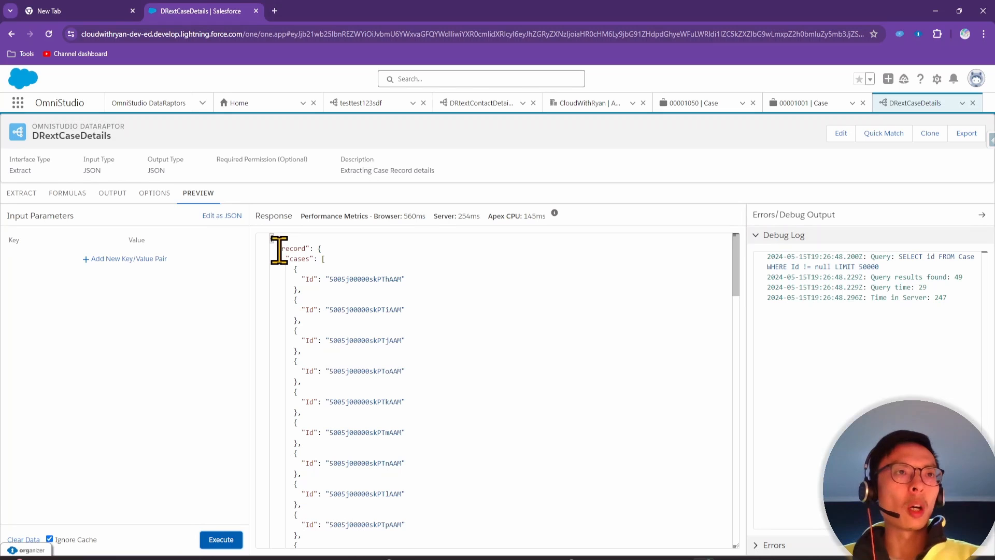
{"action": "left_click_drag", "start_coordinate": [279, 250], "coordinate": [314, 252]}
{"action": "left_click", "coordinate": [316, 255]}
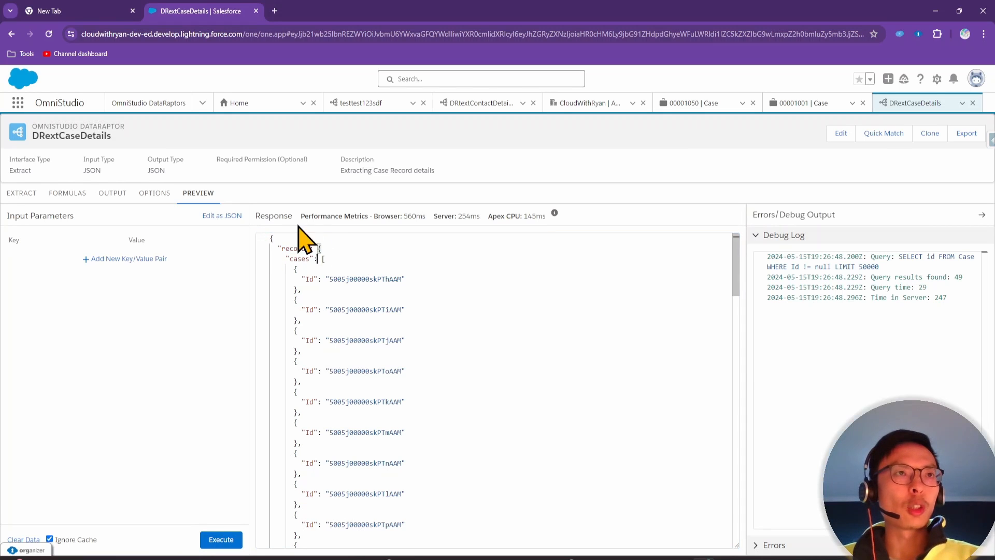
{"action": "left_click", "coordinate": [323, 252]}
{"action": "left_click", "coordinate": [309, 260]}
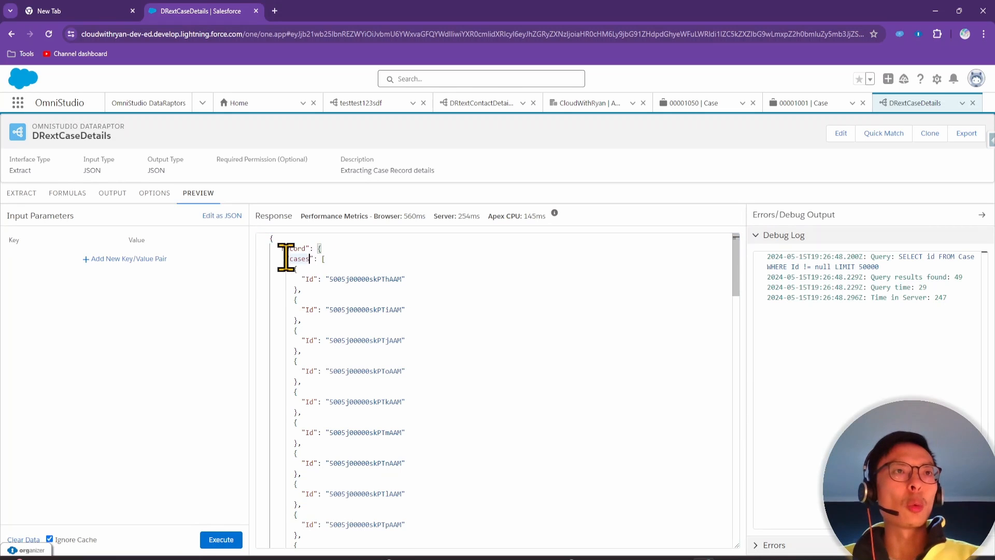
{"action": "left_click", "coordinate": [285, 257]}
{"action": "left_click", "coordinate": [323, 259]}
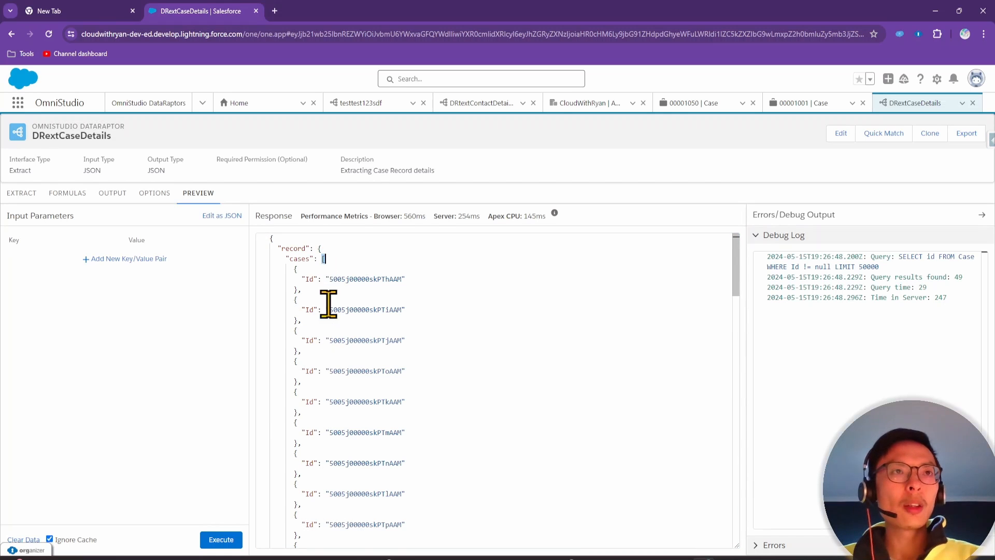
{"action": "left_click", "coordinate": [340, 259]}
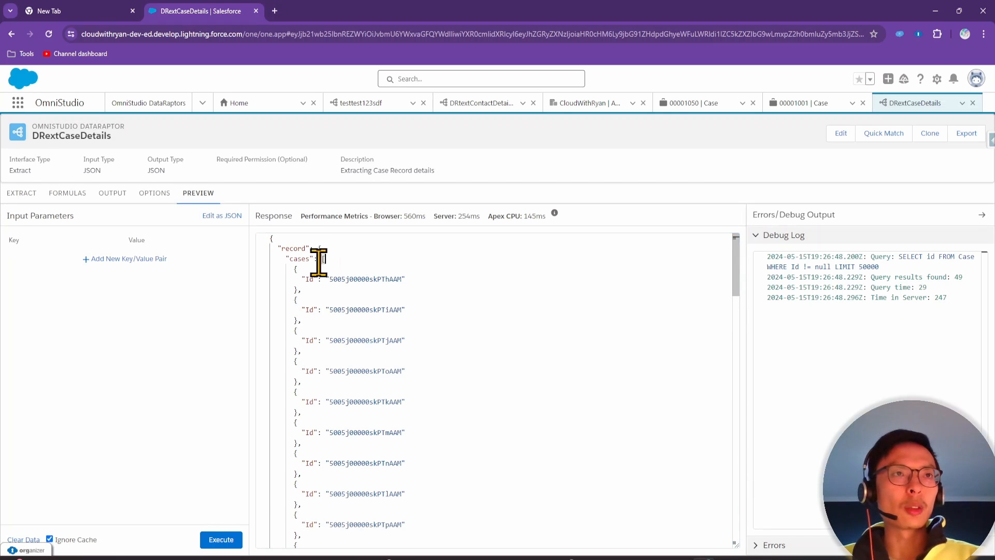
Highlight the returned case Id records in the response's cases list
{"action": "scroll", "coordinate": [318, 268], "scroll_direction": "down", "scroll_amount": 1}
{"action": "scroll", "coordinate": [342, 264], "scroll_direction": "up", "scroll_amount": 1}
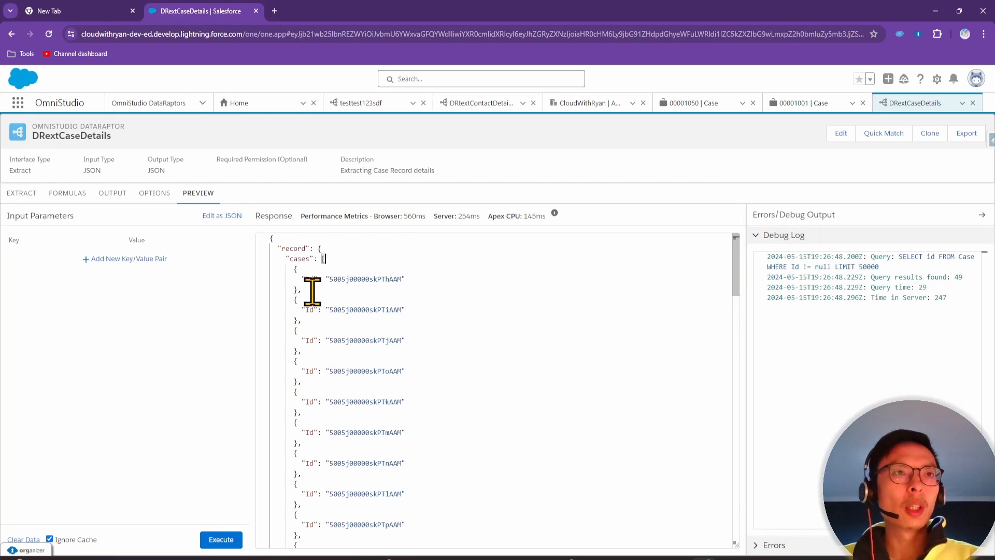
{"action": "left_click_drag", "start_coordinate": [294, 268], "coordinate": [325, 318]}
{"action": "left_click", "coordinate": [326, 317]}
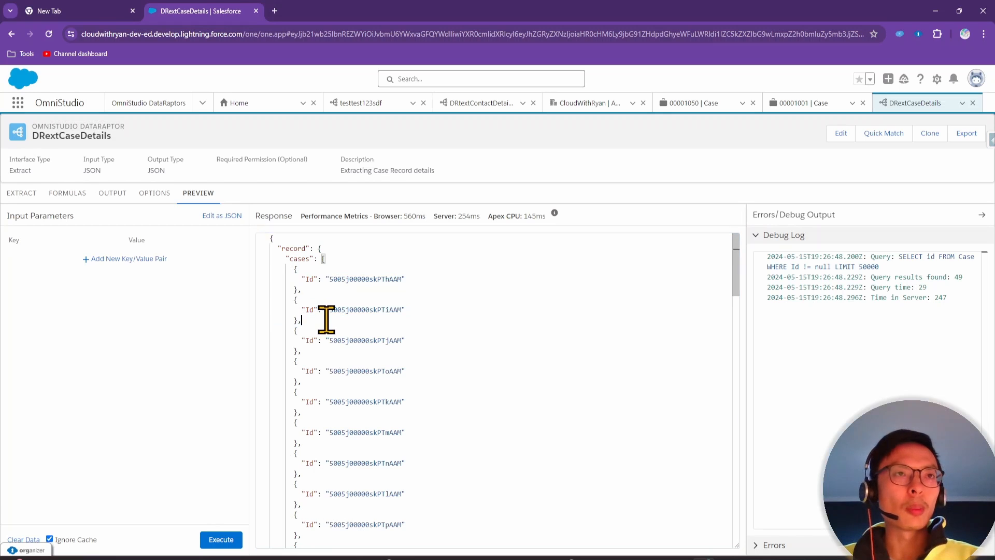
{"action": "left_click_drag", "start_coordinate": [289, 269], "coordinate": [379, 486]}
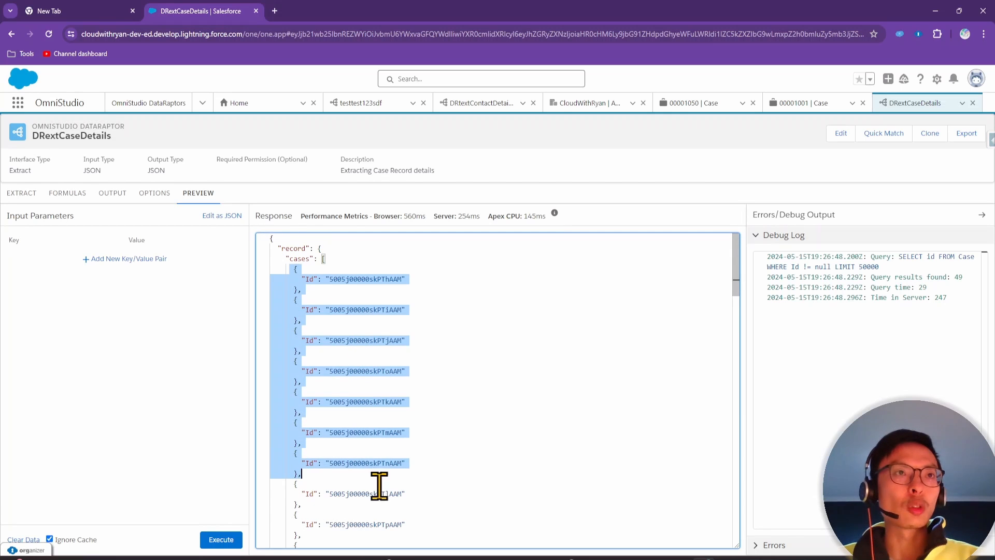
{"action": "left_click", "coordinate": [362, 371]}
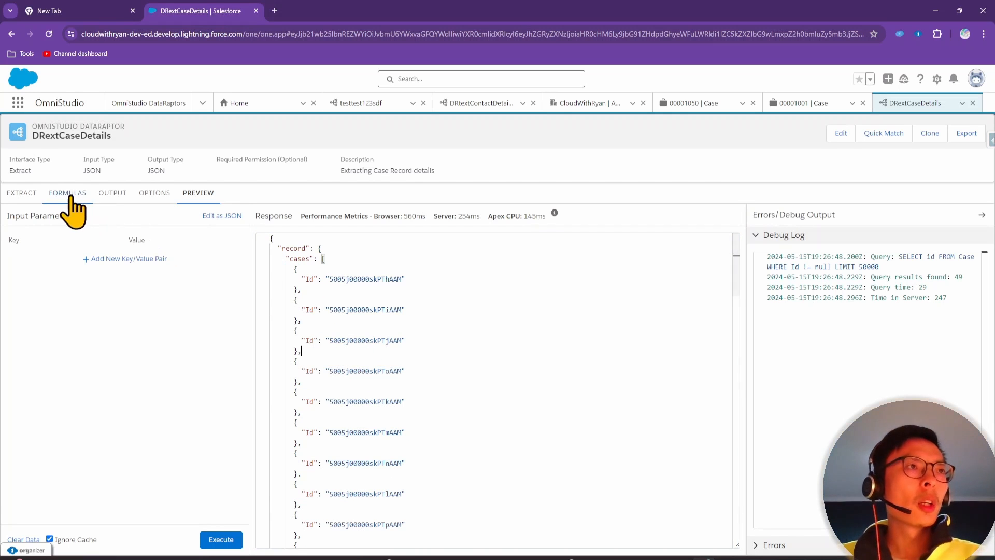
{"action": "left_click", "coordinate": [25, 193]}
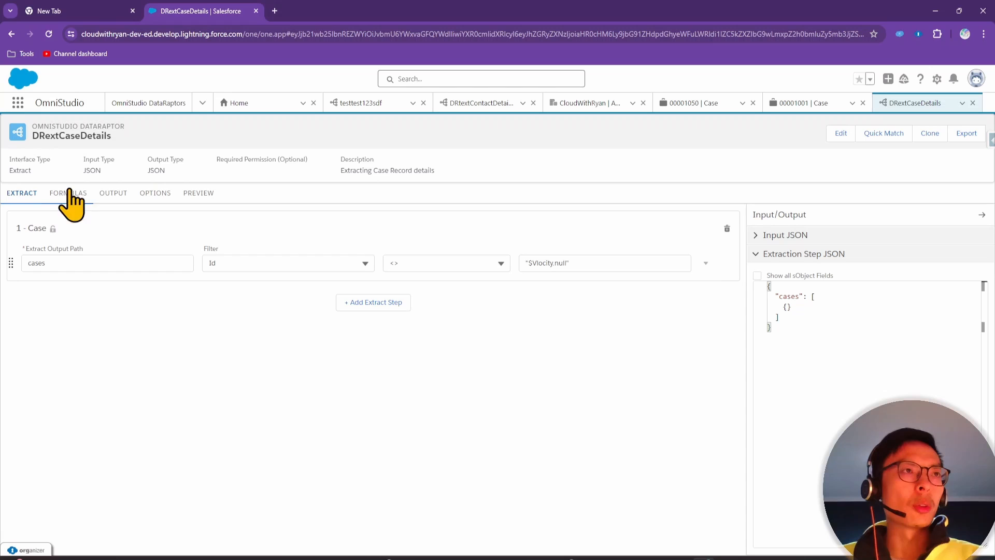
Map cases:CaseNumber to the output path record:cases:caseNumber
{"action": "left_click", "coordinate": [108, 194]}
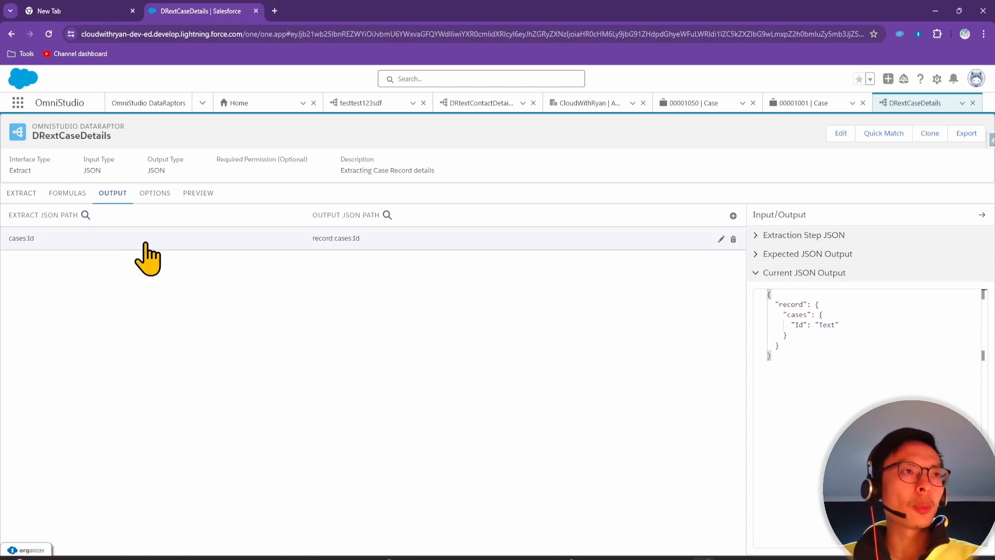
{"action": "left_click", "coordinate": [733, 215]}
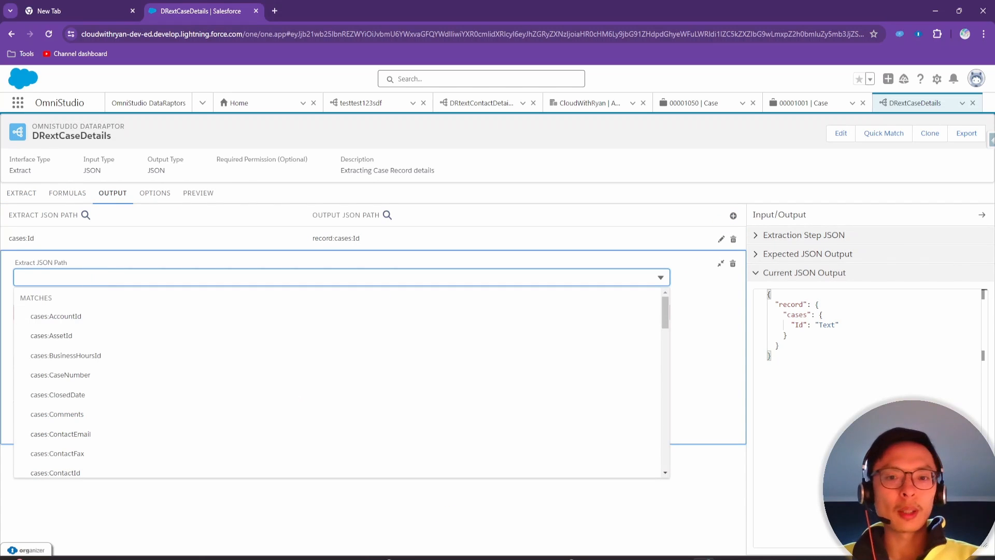
{"action": "key", "text": "alt+Tab"}
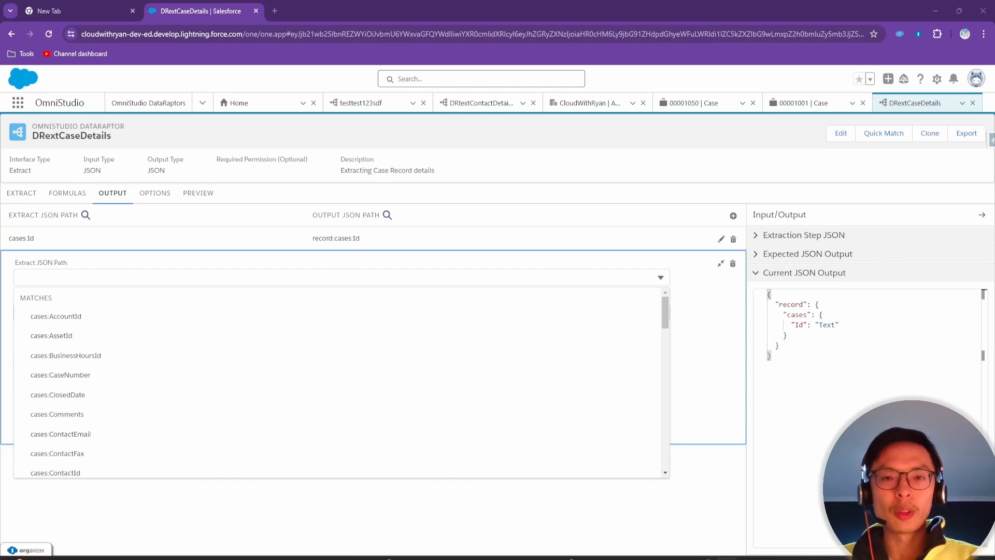
{"action": "left_click", "coordinate": [70, 276]}
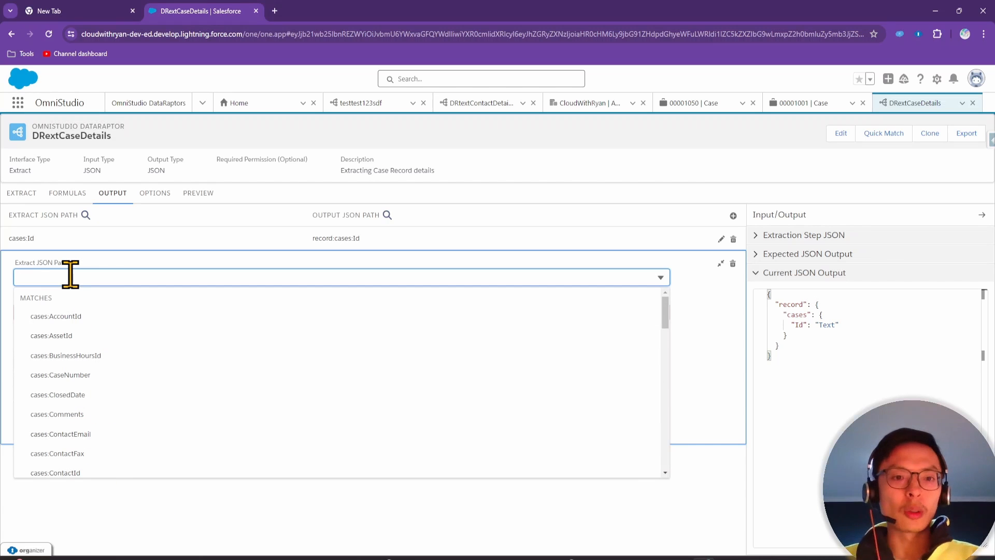
{"action": "type", "text": "casenu"}
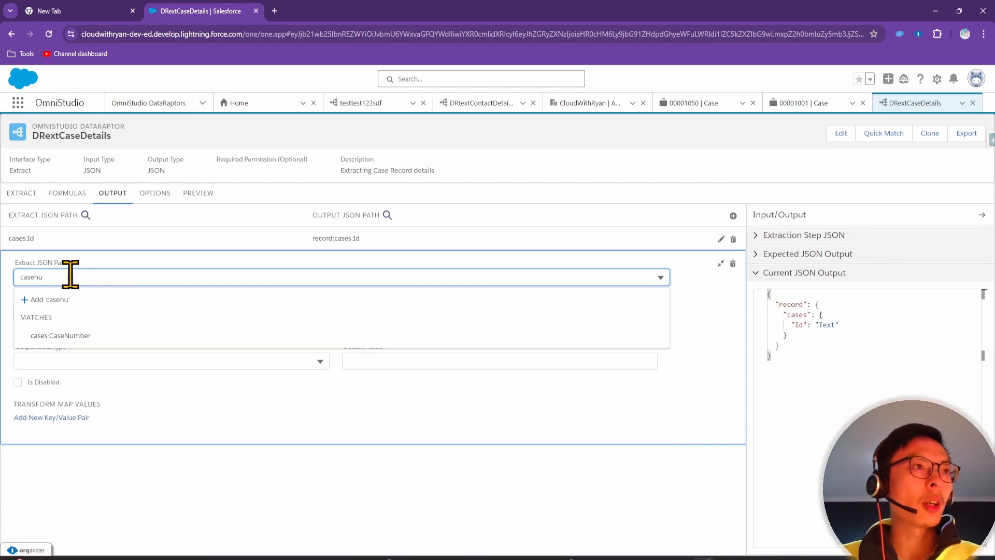
{"action": "left_click", "coordinate": [72, 336]}
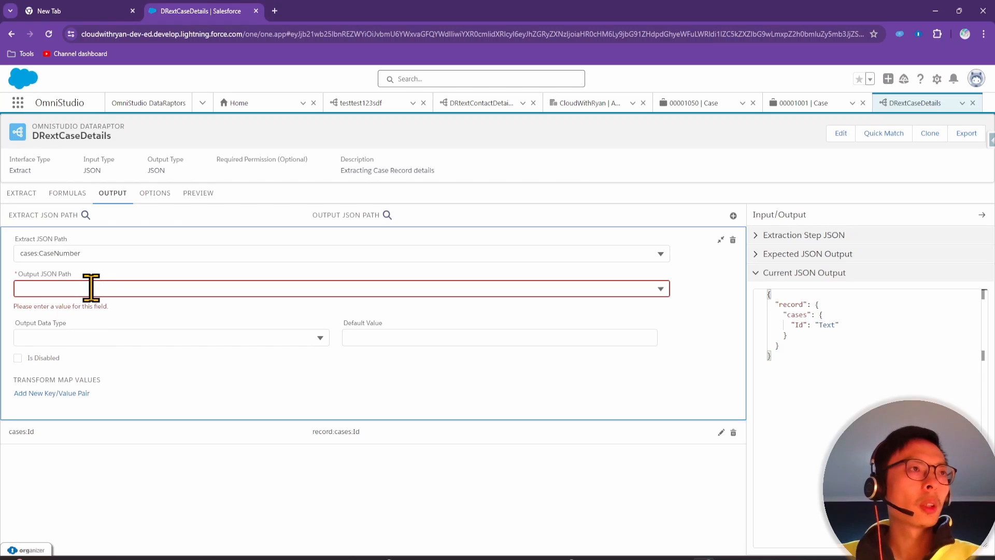
{"action": "left_click", "coordinate": [91, 287]}
{"action": "type", "text": "record:cases:caseNumber"}
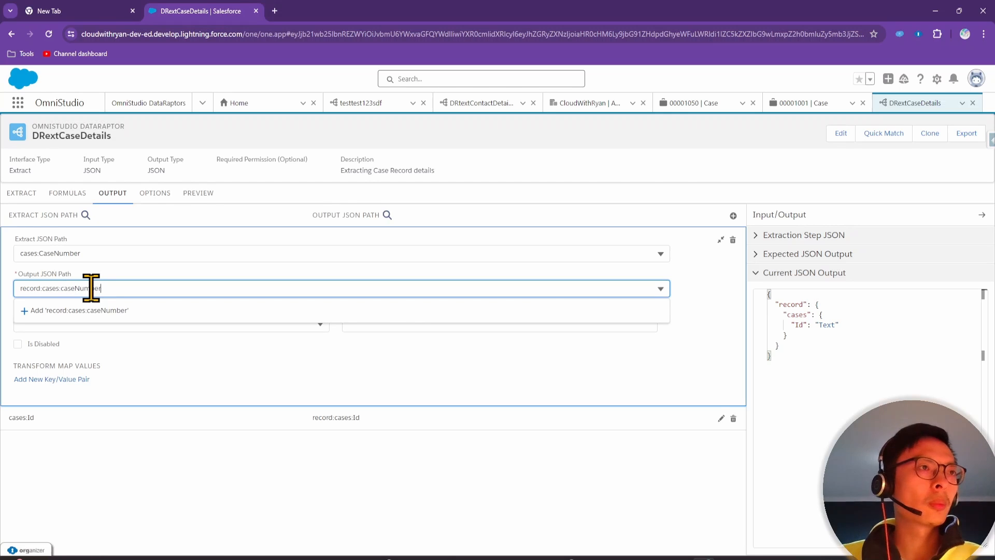
{"action": "left_click", "coordinate": [110, 311]}
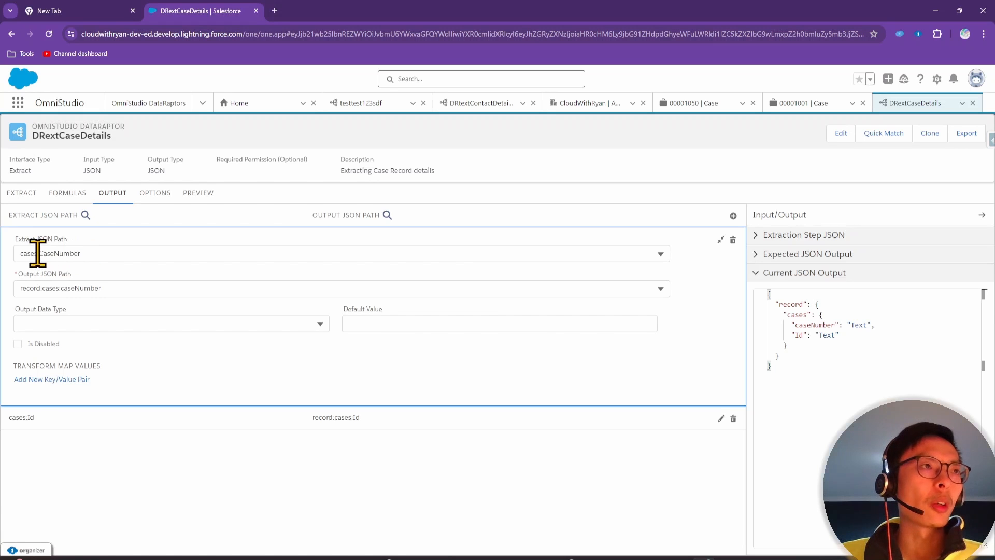
Change the Id mapping's output path to lowercase record:cases:id
{"action": "left_click", "coordinate": [369, 426]}
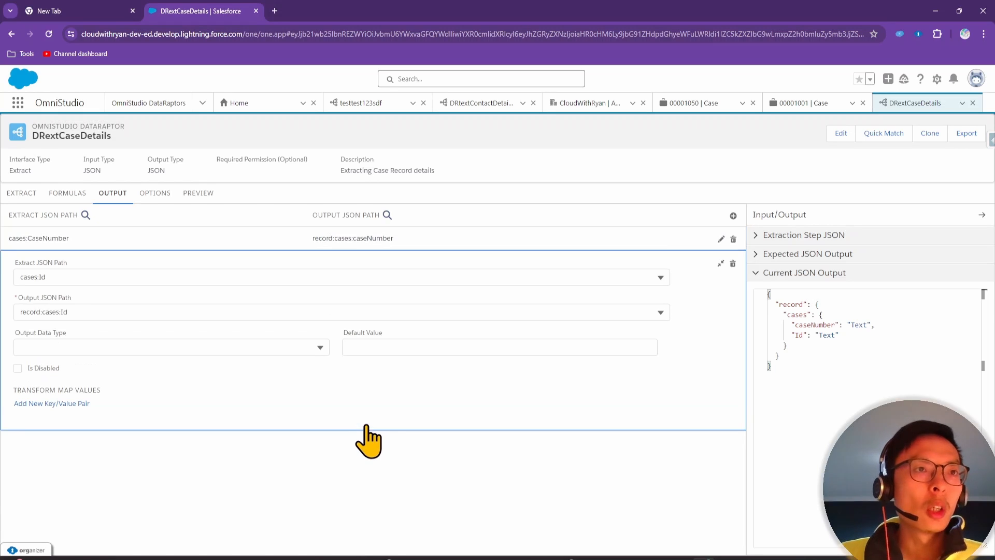
{"action": "left_click", "coordinate": [62, 312]}
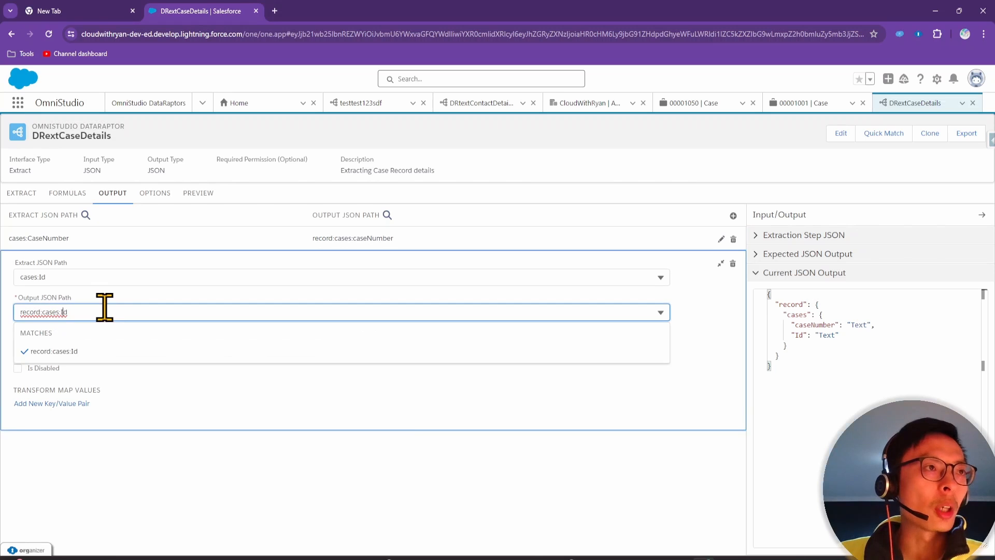
{"action": "key", "text": "BackSpace"}
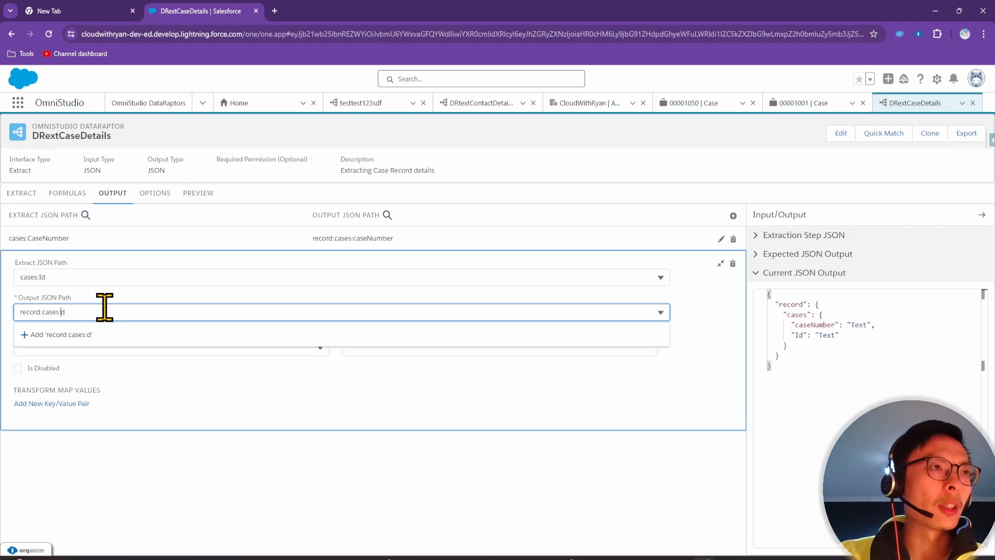
{"action": "type", "text": "i"}
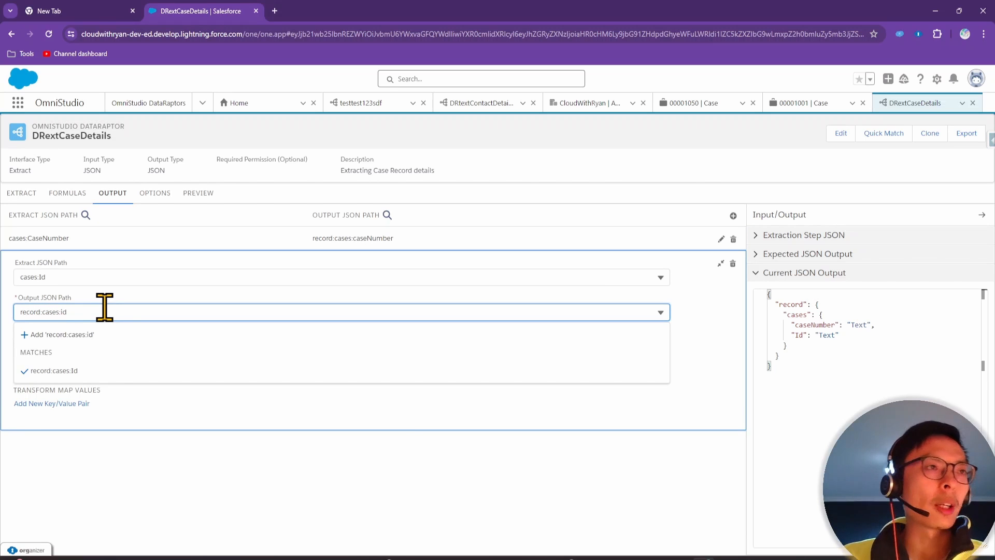
{"action": "left_click", "coordinate": [139, 335]}
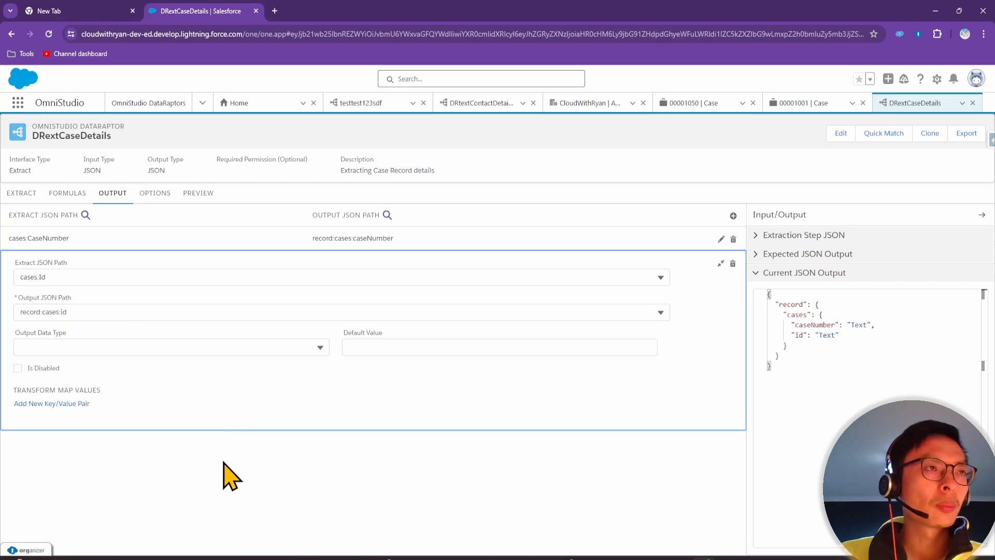
Review the CaseNumber mapping's record:cases:caseNumber output path
{"action": "left_click", "coordinate": [732, 215]}
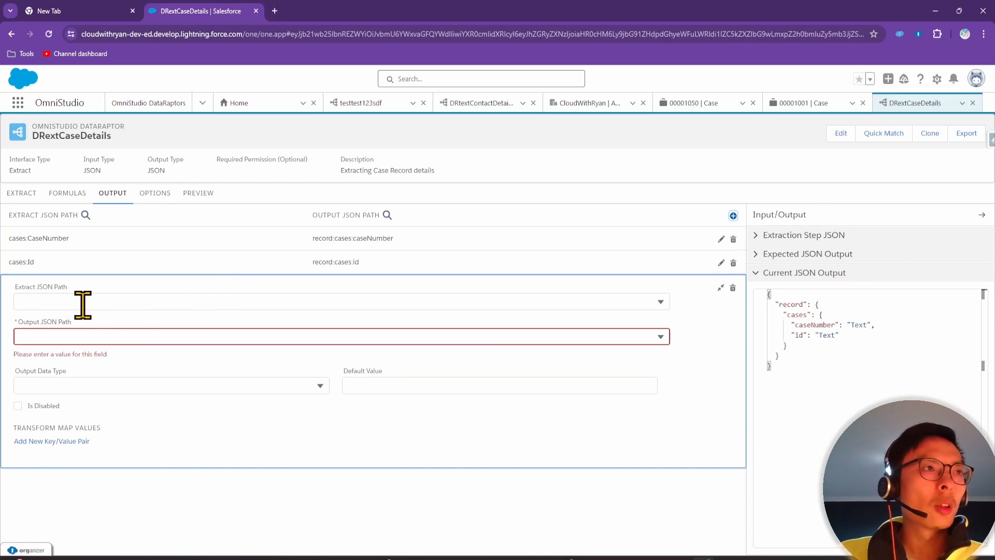
{"action": "left_click", "coordinate": [151, 238]}
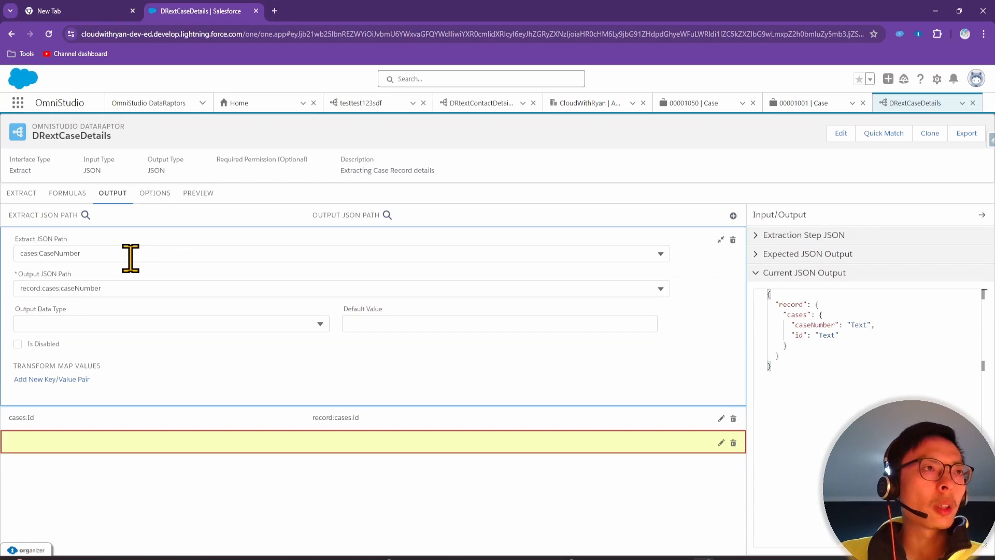
{"action": "left_click", "coordinate": [36, 286]}
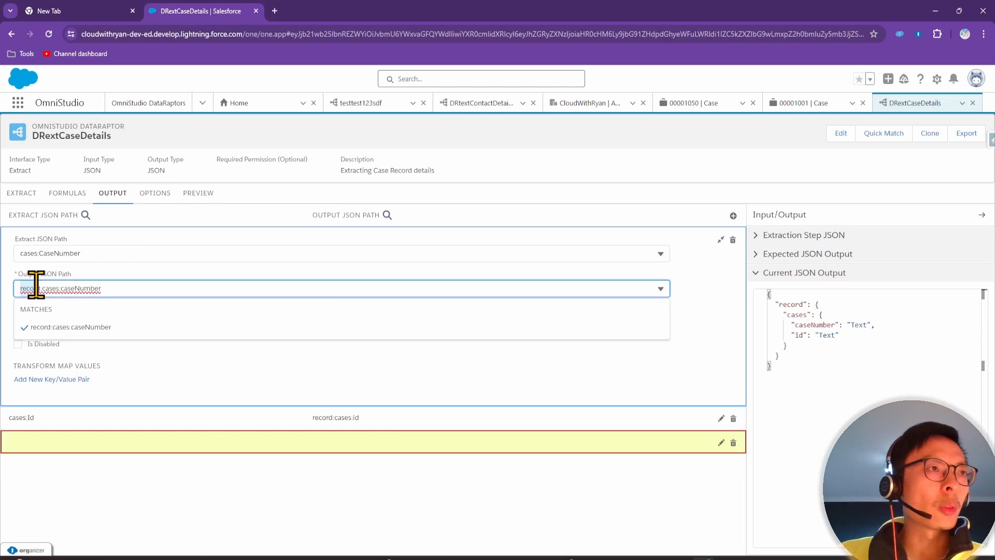
{"action": "left_click_drag", "start_coordinate": [36, 287], "coordinate": [115, 294]}
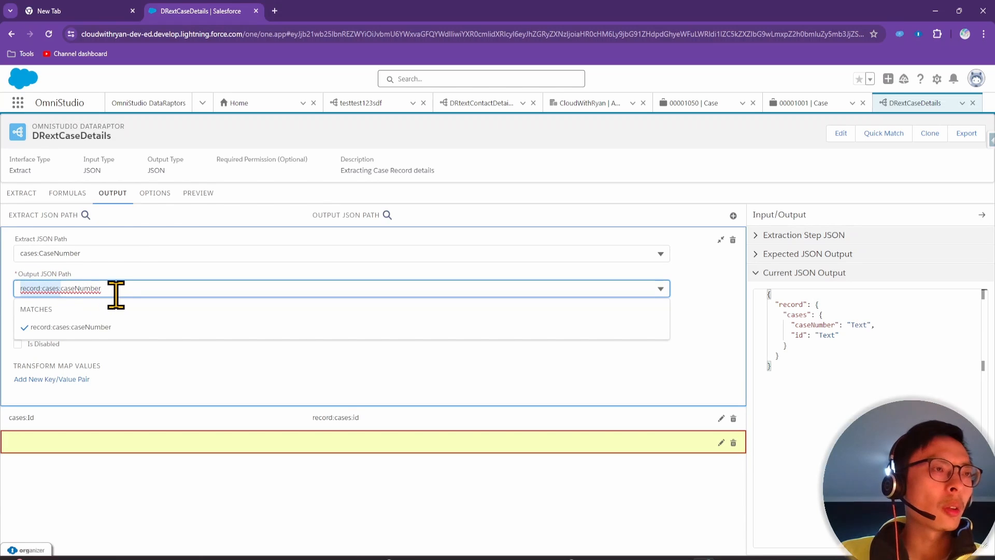
{"action": "left_click", "coordinate": [129, 507]}
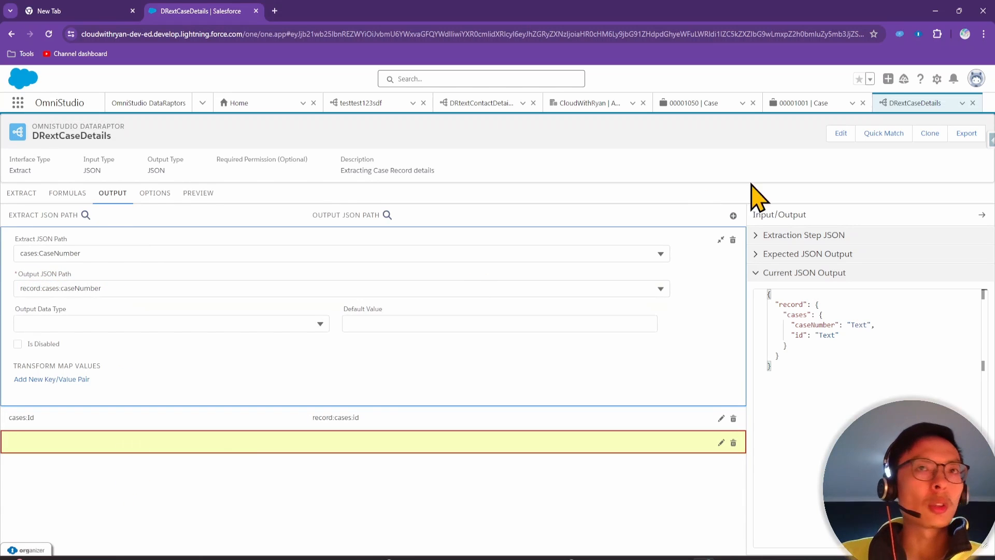
Map cases:Description to the output path record:cases:description
{"action": "left_click", "coordinate": [733, 215]}
{"action": "left_click", "coordinate": [99, 300]}
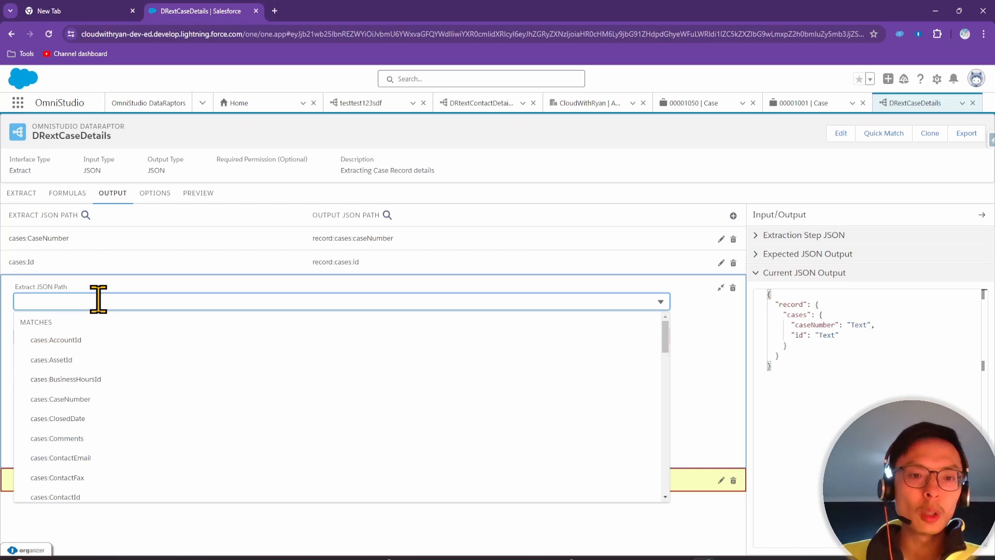
{"action": "type", "text": "descrip"}
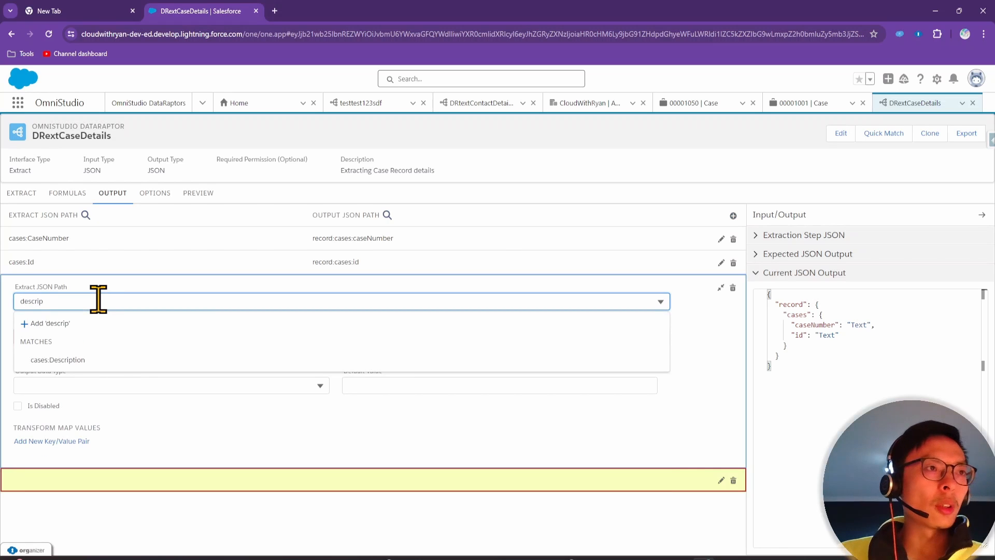
{"action": "left_click", "coordinate": [106, 361]}
{"action": "left_click", "coordinate": [93, 310]}
{"action": "type", "text": "record:cases:"}
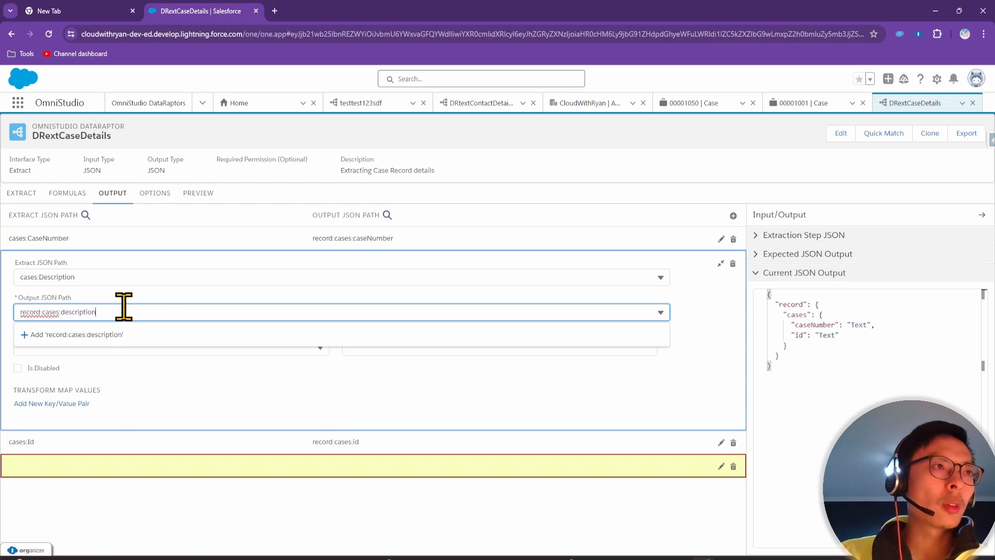
{"action": "type", "text": "description"}
{"action": "left_click", "coordinate": [149, 334]}
Map cases:Priority to record:cases:priority and add a new empty mapping row
{"action": "left_click", "coordinate": [732, 215]}
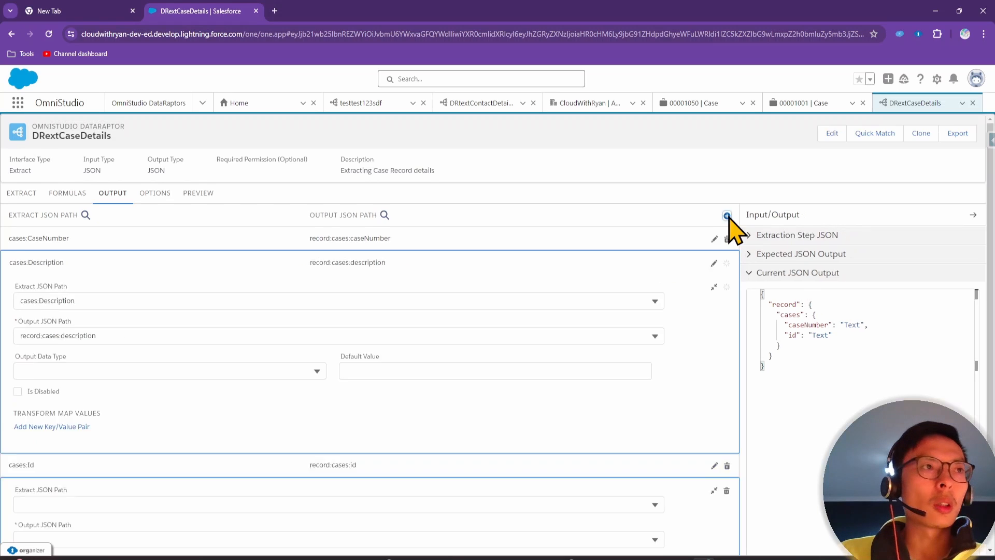
{"action": "left_click", "coordinate": [82, 325]}
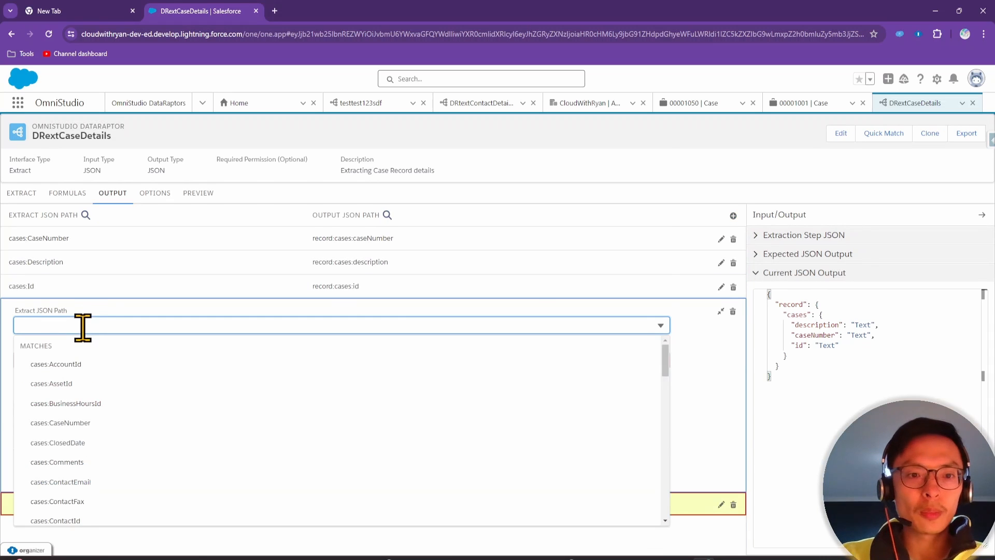
{"action": "type", "text": "priori"}
{"action": "left_click", "coordinate": [114, 386]}
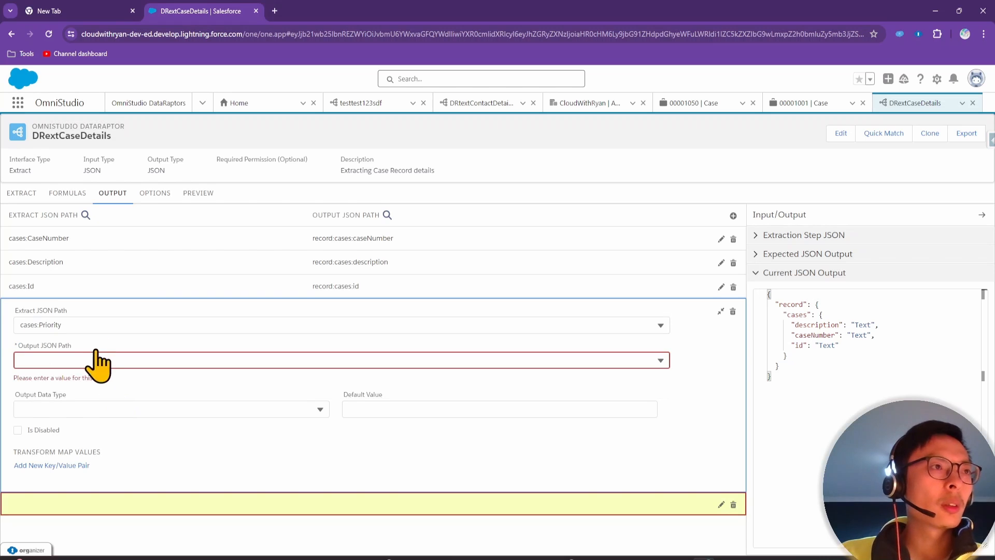
{"action": "left_click", "coordinate": [93, 359]}
{"action": "type", "text": "record:cases:priority"}
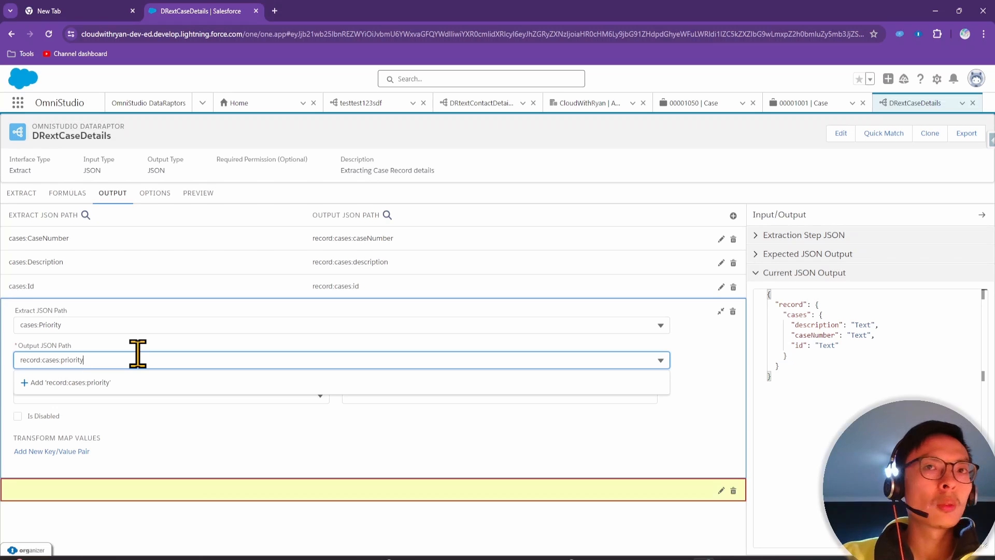
{"action": "left_click", "coordinate": [729, 216]}
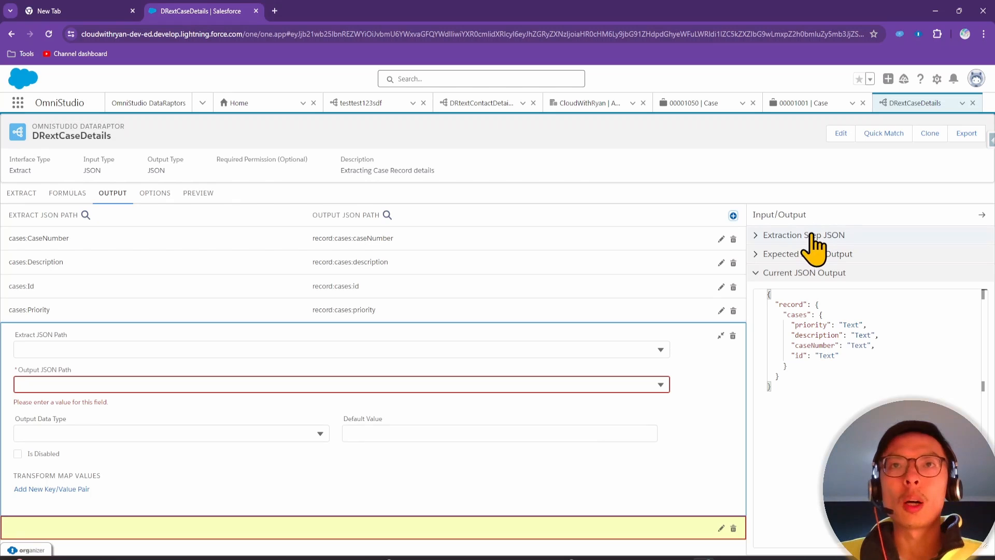
Compare the expected, extraction-step and current JSON output views, ending on the current output
{"action": "left_click", "coordinate": [785, 253]}
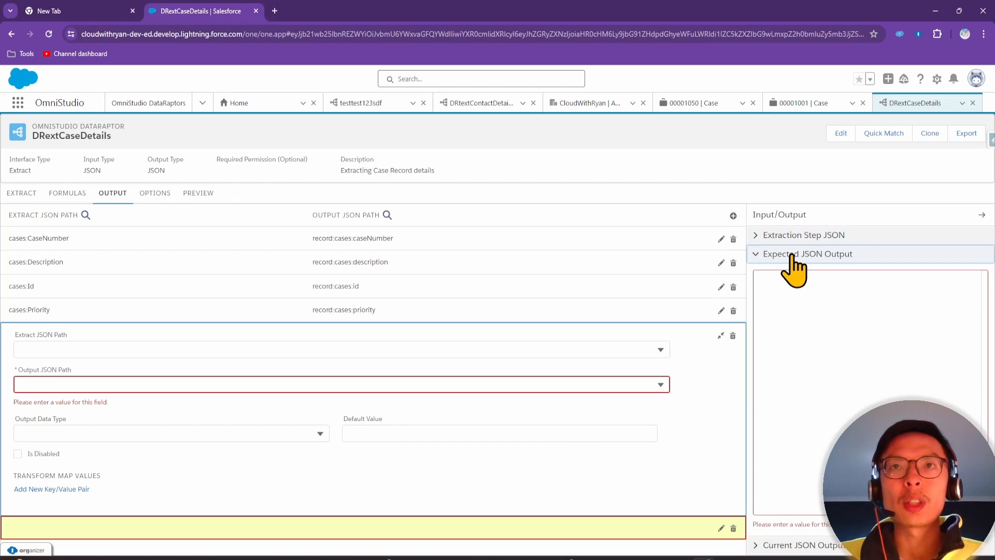
{"action": "left_click", "coordinate": [825, 235]}
{"action": "left_click", "coordinate": [839, 236]}
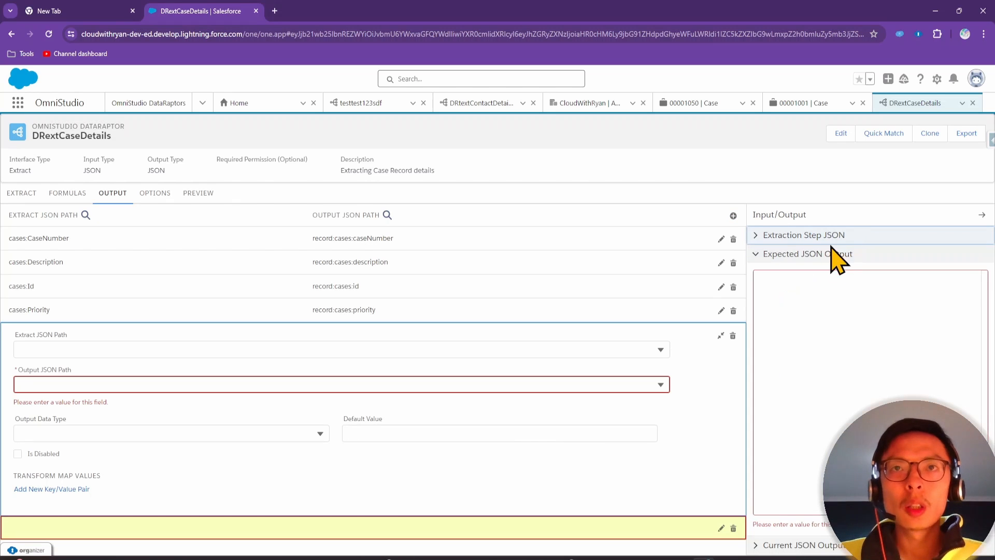
{"action": "left_click", "coordinate": [828, 253]}
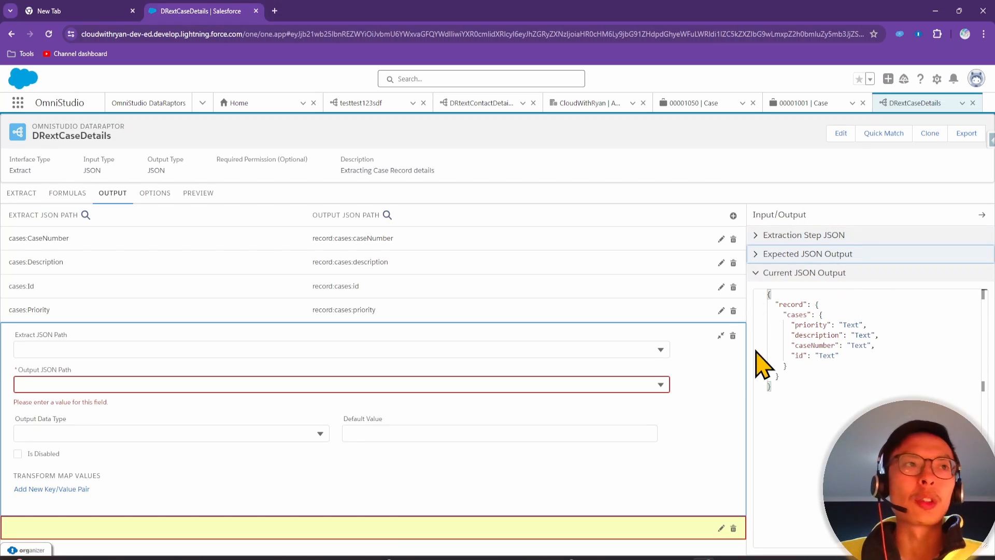
Map cases:Reason to record:cases:reason and cases:Status to record:cases:status
{"action": "left_click", "coordinate": [133, 354]}
{"action": "type", "text": "reason"}
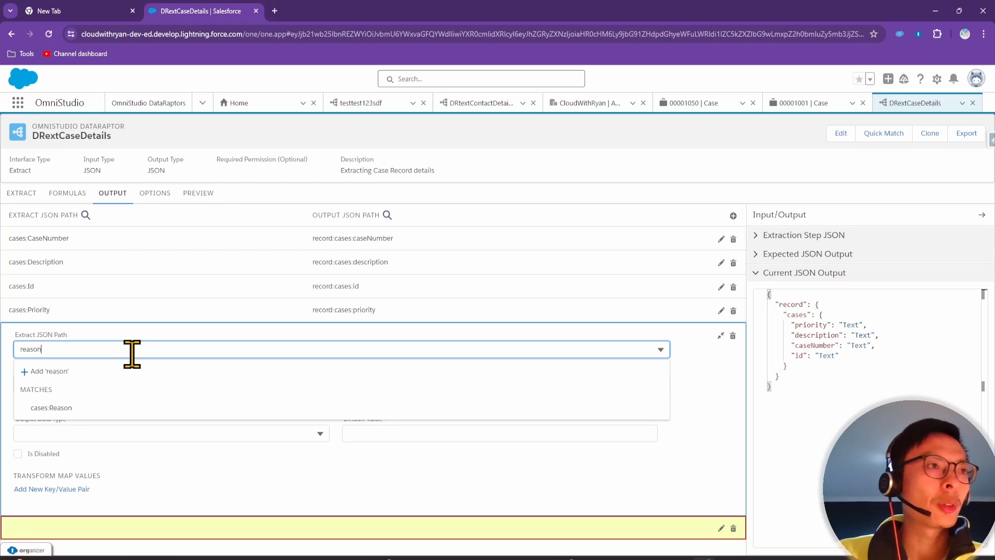
{"action": "left_click", "coordinate": [111, 408]}
{"action": "left_click", "coordinate": [73, 383]}
{"action": "type", "text": "record:cases:rea"}
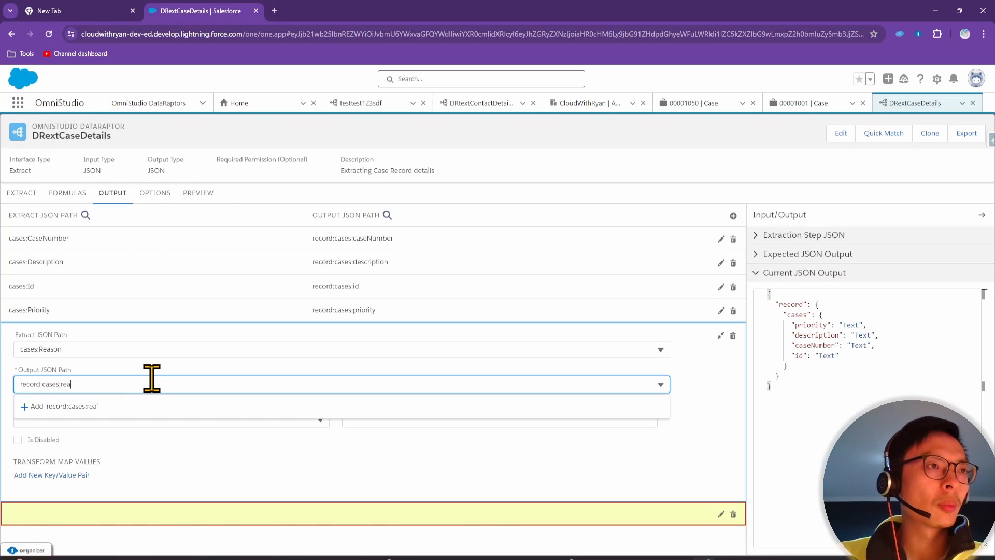
{"action": "type", "text": "son"}
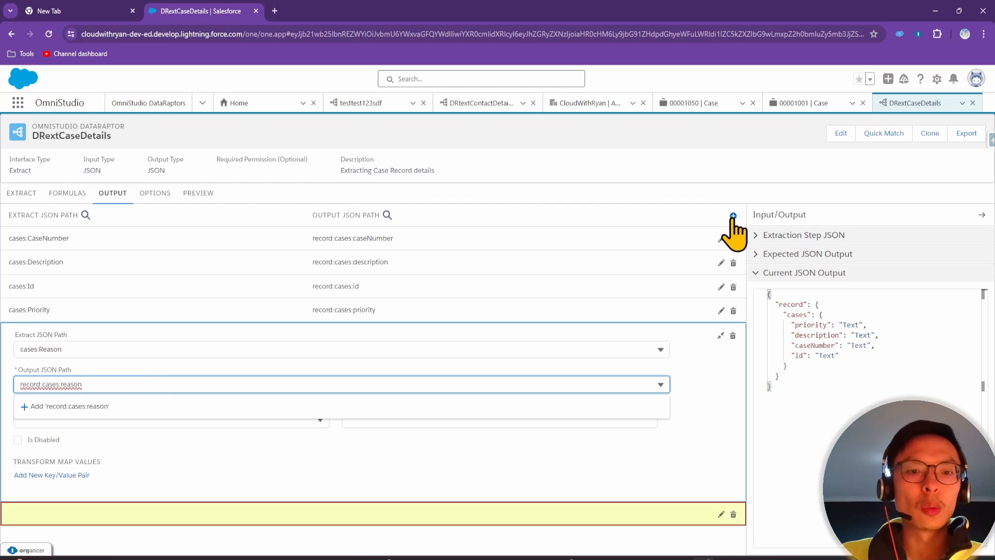
{"action": "left_click", "coordinate": [733, 216]}
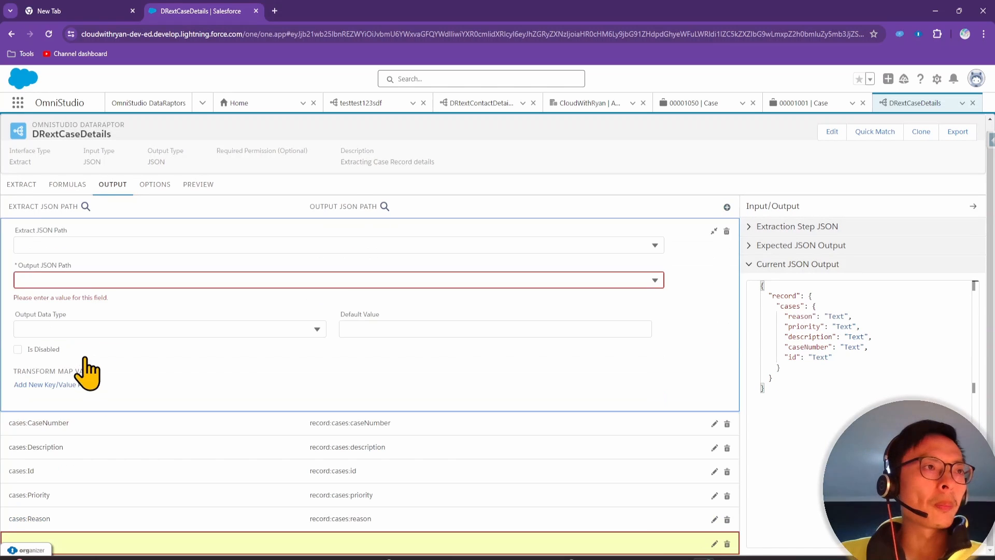
{"action": "left_click", "coordinate": [75, 244]}
{"action": "type", "text": "stat"}
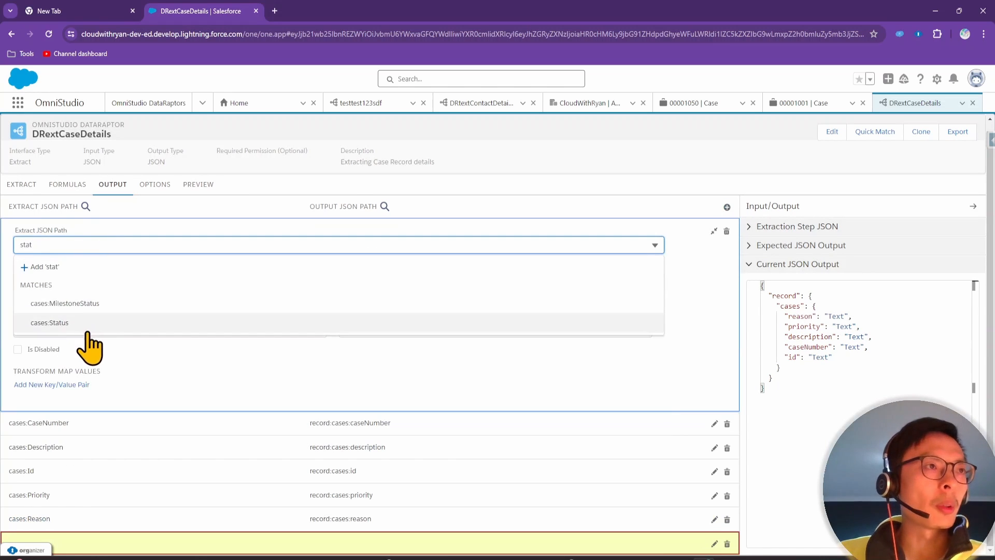
{"action": "left_click", "coordinate": [29, 343]}
{"action": "left_click", "coordinate": [79, 400]}
{"action": "type", "text": "record:cases:status"}
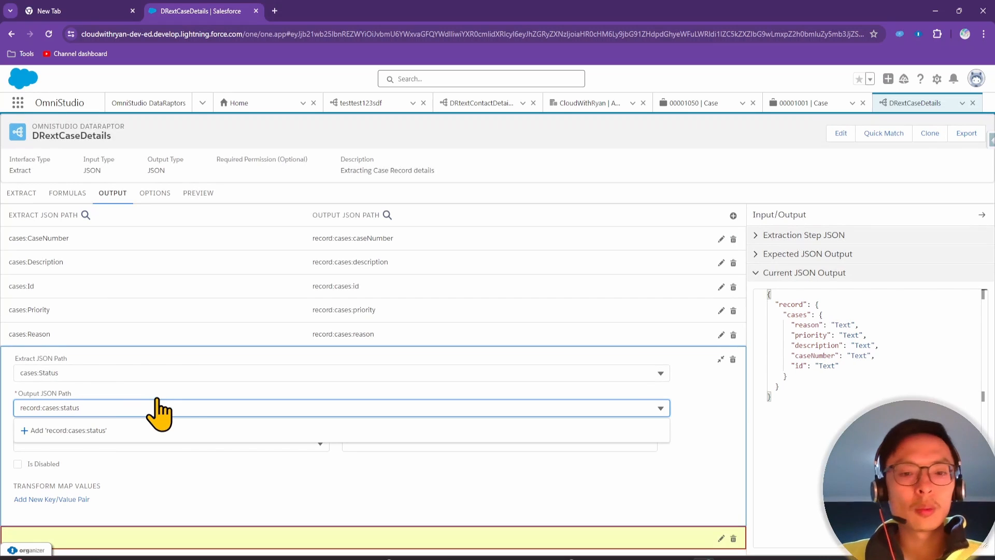
{"action": "left_click", "coordinate": [733, 216]}
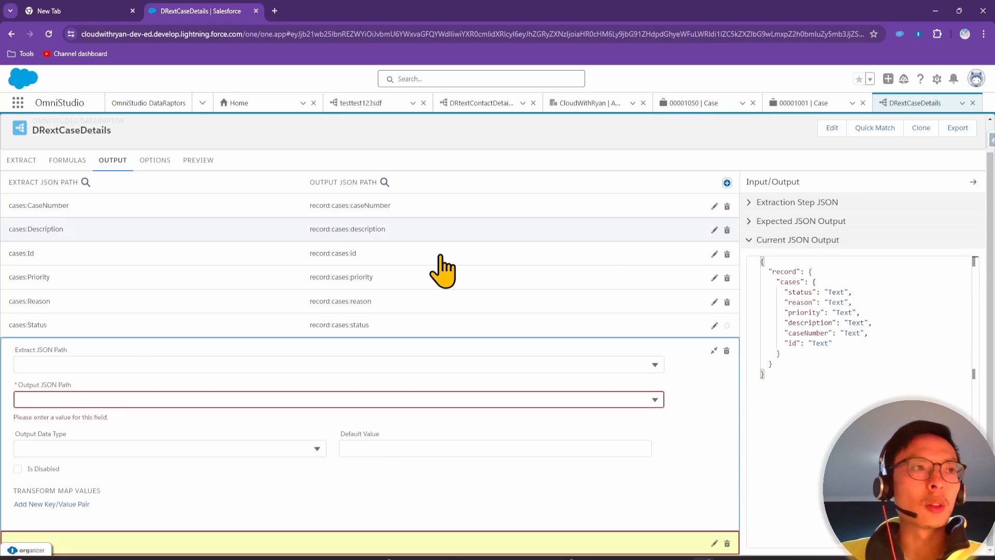
Map cases:Subject to record:cases:subject, pasting the record:cases: prefix
{"action": "left_click", "coordinate": [40, 366]}
{"action": "type", "text": "s:Su"}
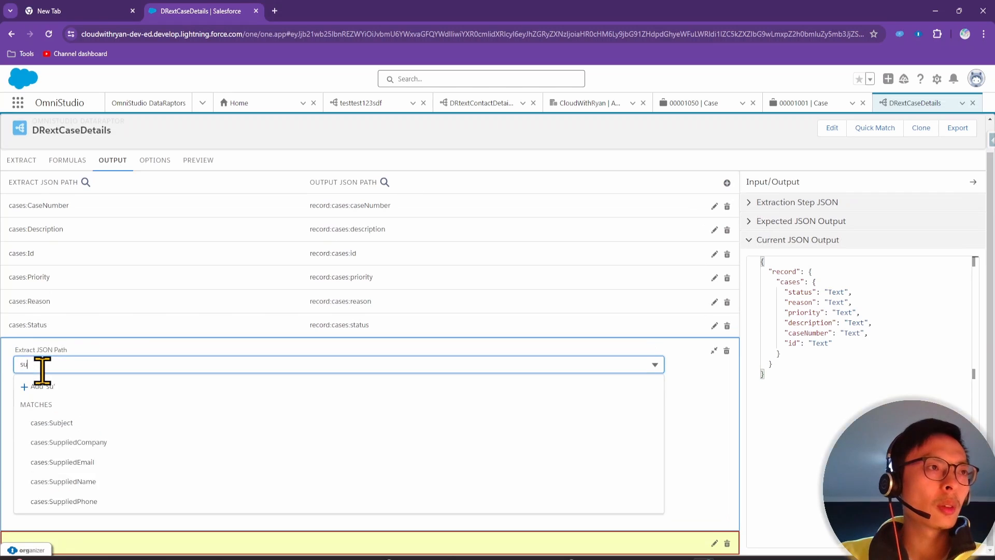
{"action": "type", "text": "b"}
{"action": "left_click", "coordinate": [78, 422]}
{"action": "left_click", "coordinate": [61, 399]}
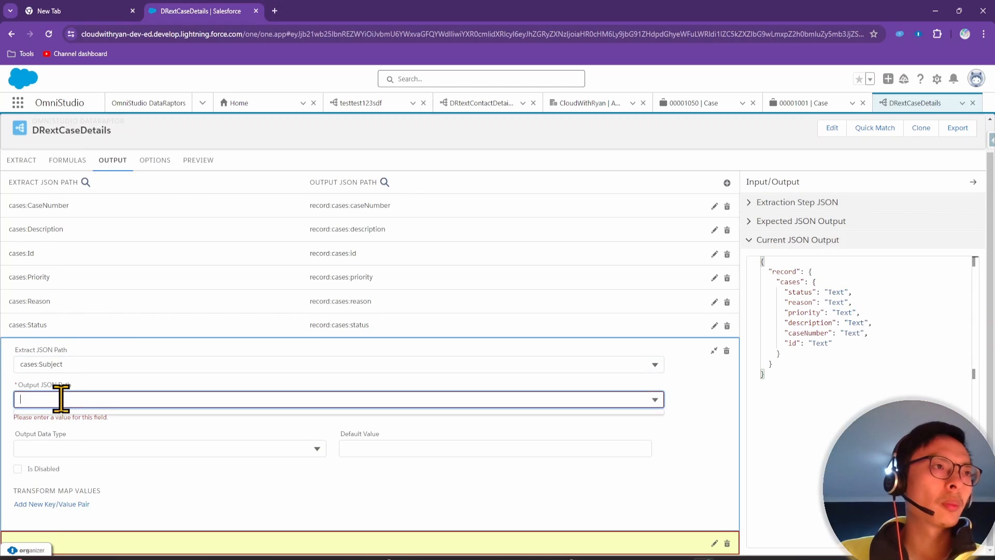
{"action": "type", "text": "record:cases:"}
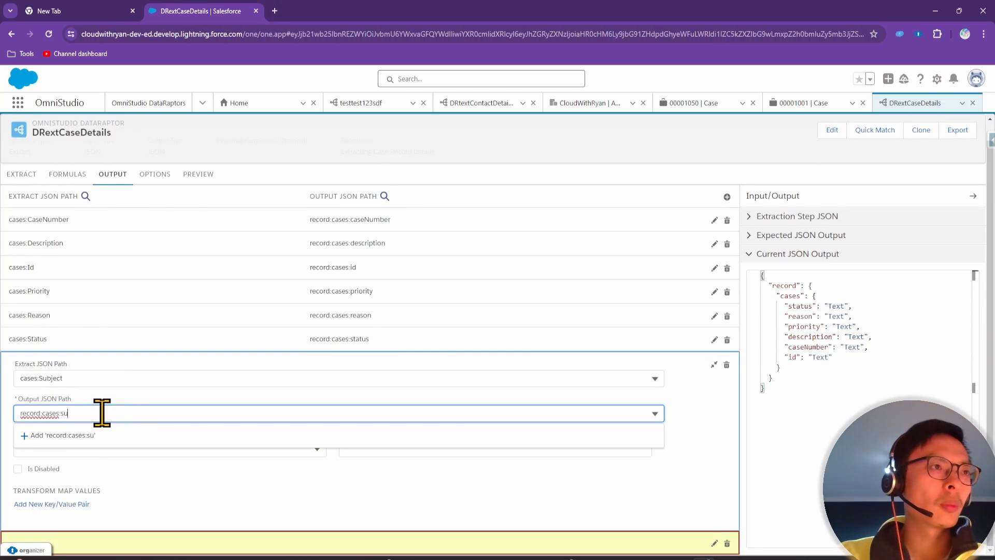
{"action": "type", "text": "subject"}
{"action": "left_click", "coordinate": [197, 174]}
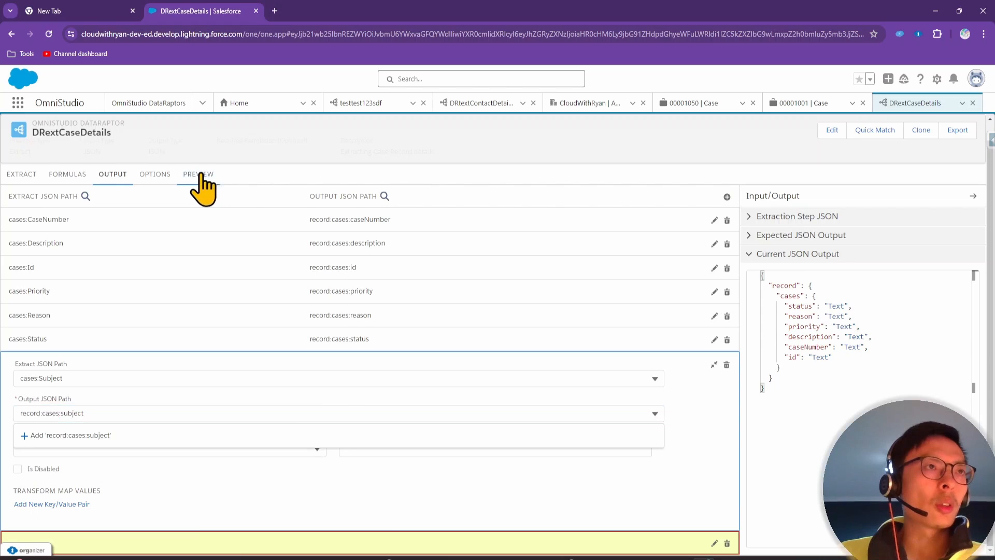
Execute the preview and inspect the first returned case record, then bring up the exercise slide
{"action": "left_click", "coordinate": [222, 539]}
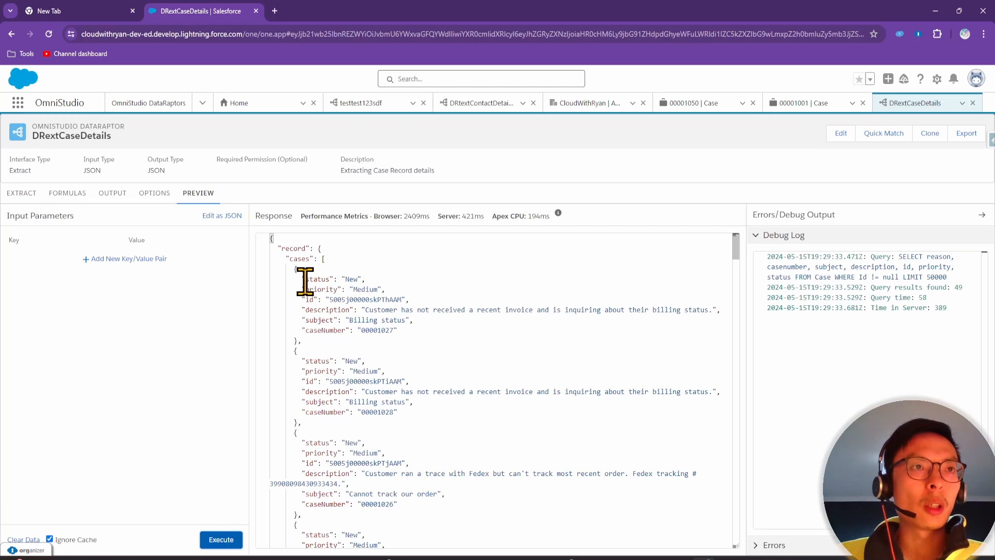
{"action": "left_click_drag", "start_coordinate": [305, 281], "coordinate": [422, 331]}
{"action": "left_click", "coordinate": [424, 334]}
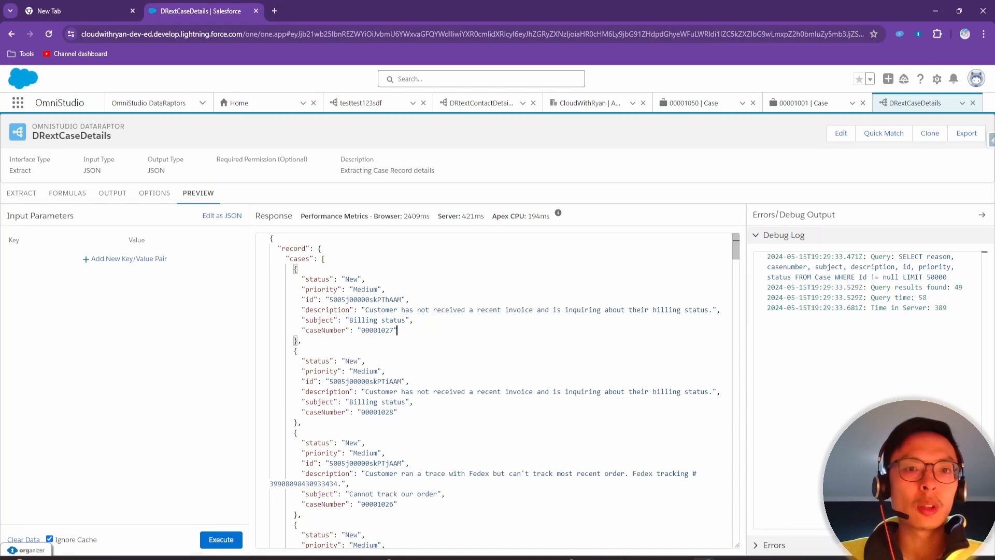
{"action": "left_click_drag", "start_coordinate": [482, 559], "coordinate": [473, 151]}
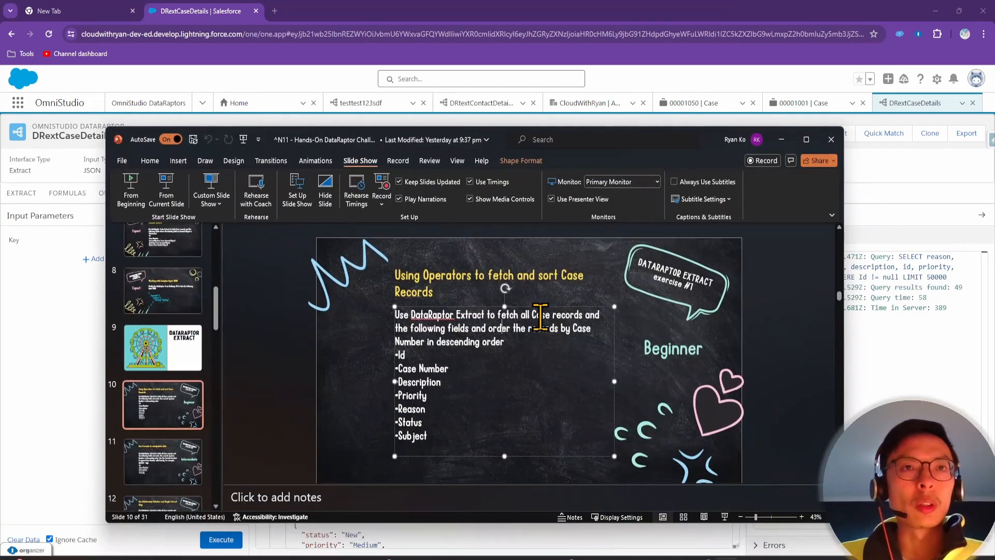
Confirm the slide requires cases ordered by Case Number descending, then minimize PowerPoint
{"action": "left_click", "coordinate": [538, 345]}
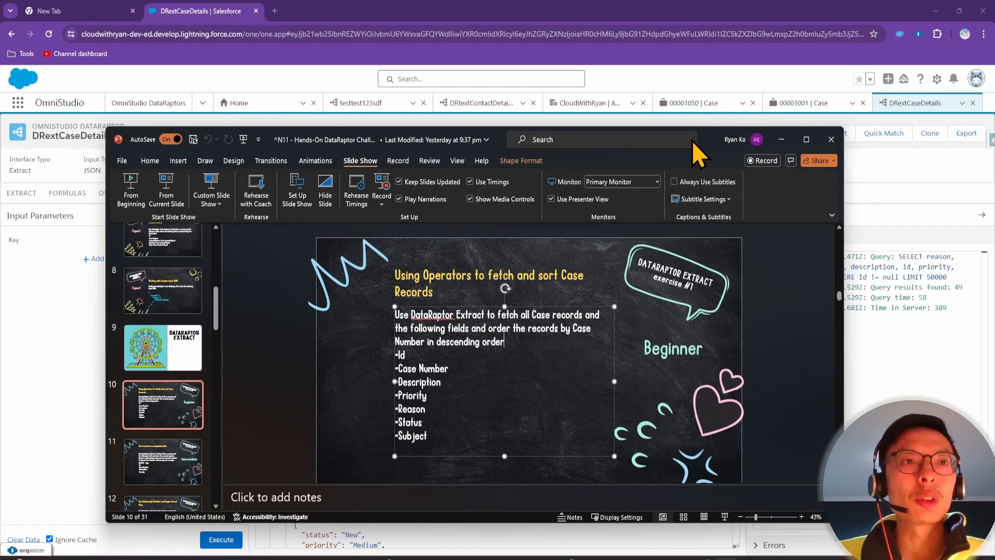
{"action": "left_click", "coordinate": [781, 140]}
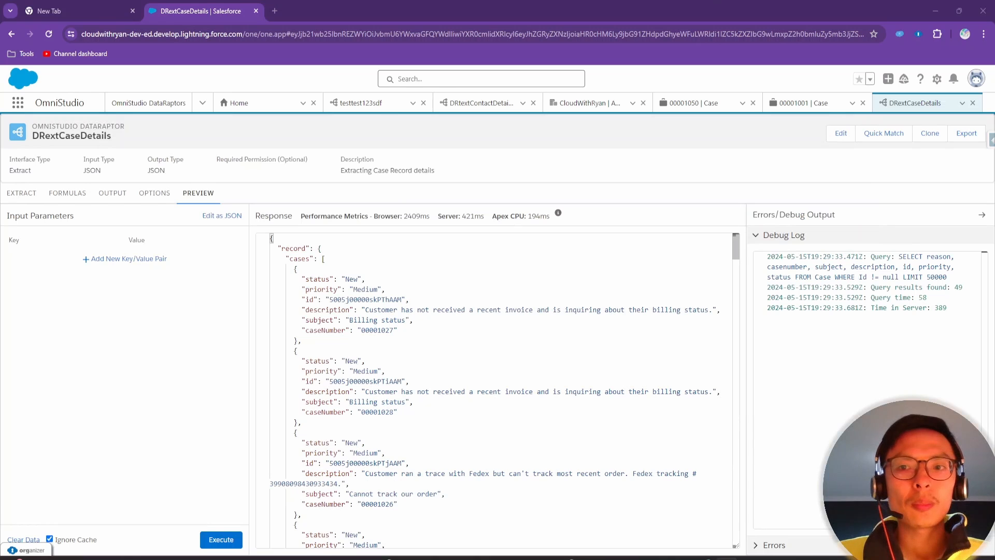
Add an ORDER BY clause to the Case extract step with CaseNumber DESC
{"action": "left_click", "coordinate": [21, 194]}
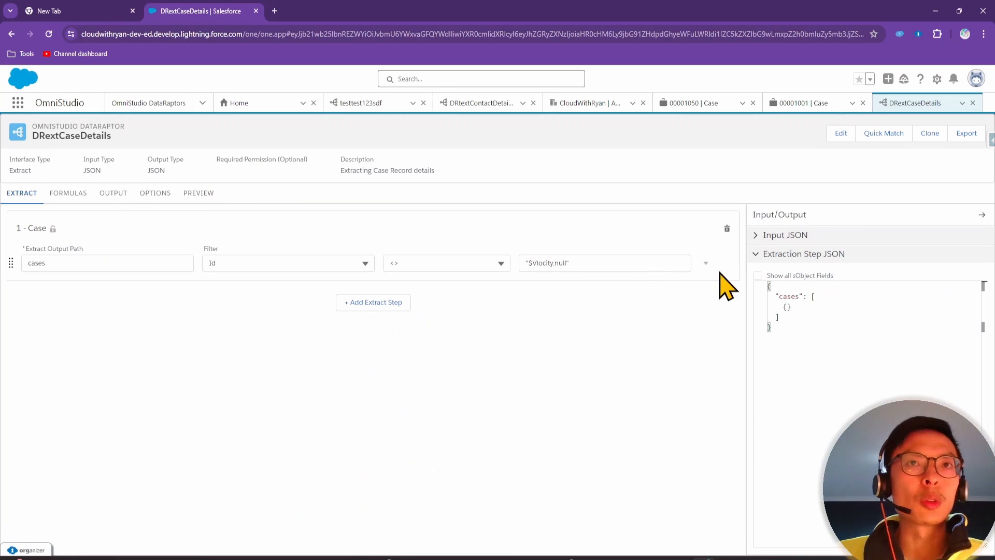
{"action": "left_click", "coordinate": [706, 263]}
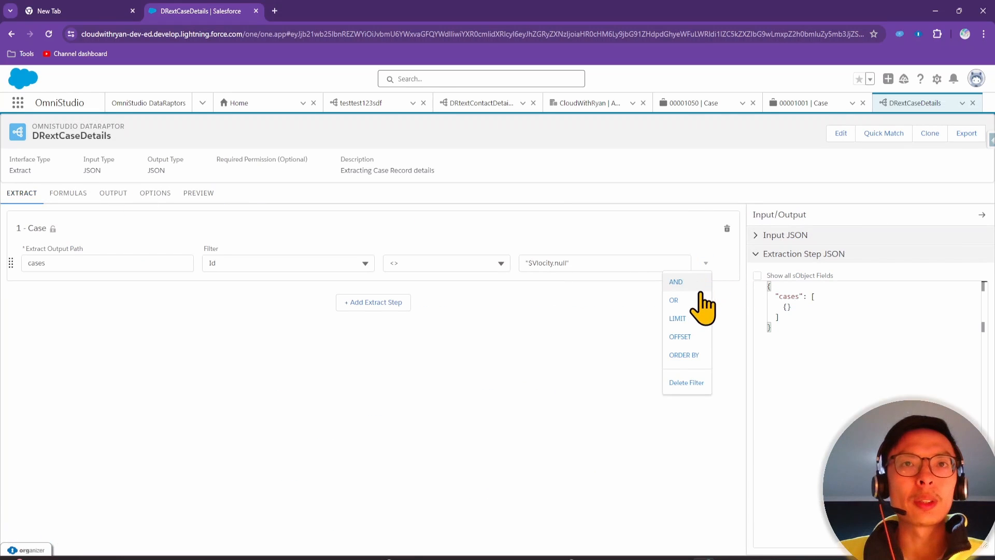
{"action": "left_click", "coordinate": [690, 360]}
{"action": "left_click", "coordinate": [438, 293]}
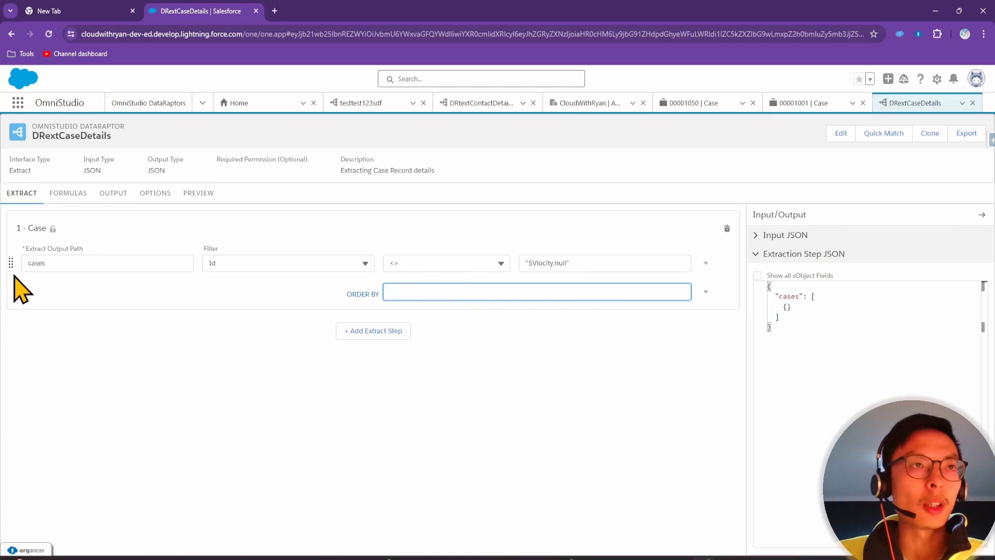
{"action": "type", "text": "CaseNumber DESC"}
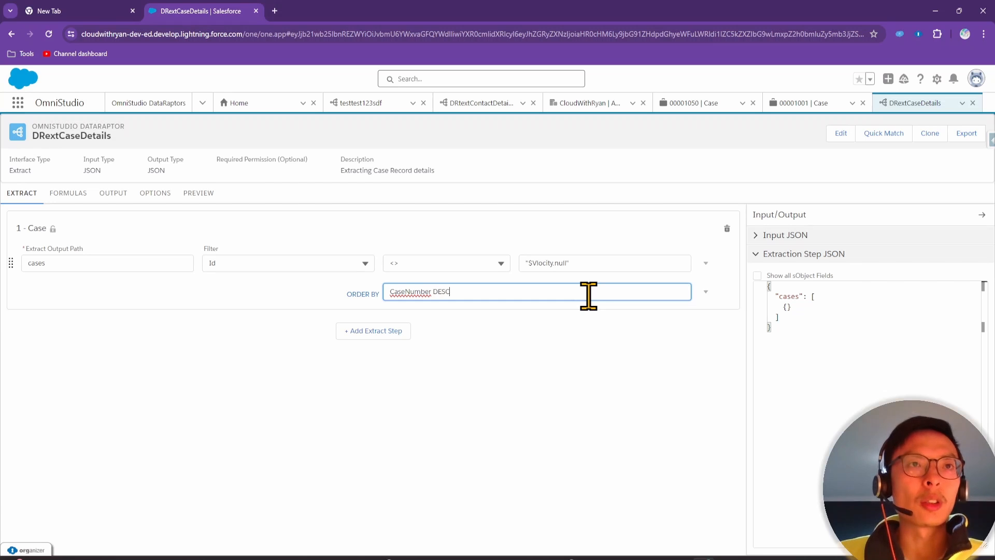
Rerun the preview and verify cases return in descending order from 00001050, 00001049
{"action": "left_click", "coordinate": [210, 199]}
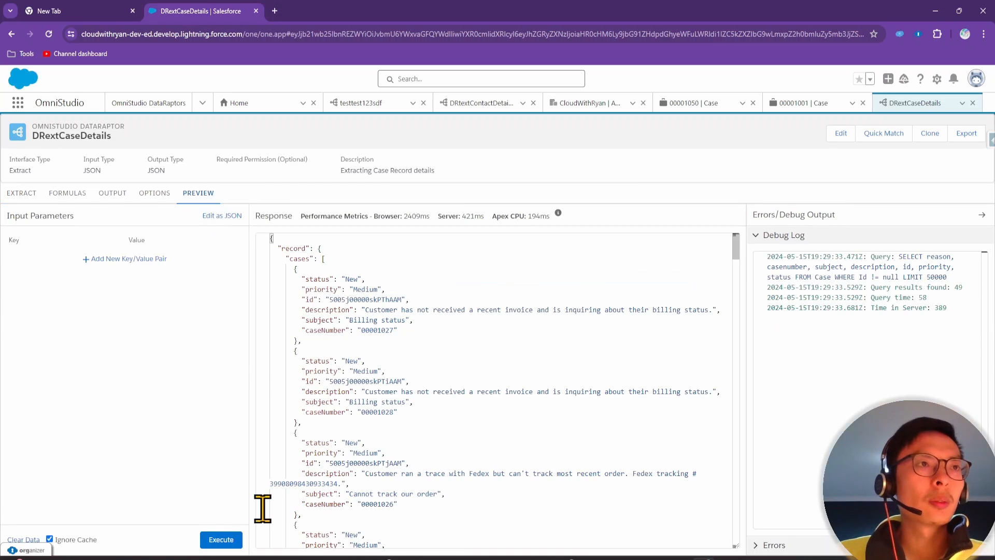
{"action": "left_click", "coordinate": [222, 540]}
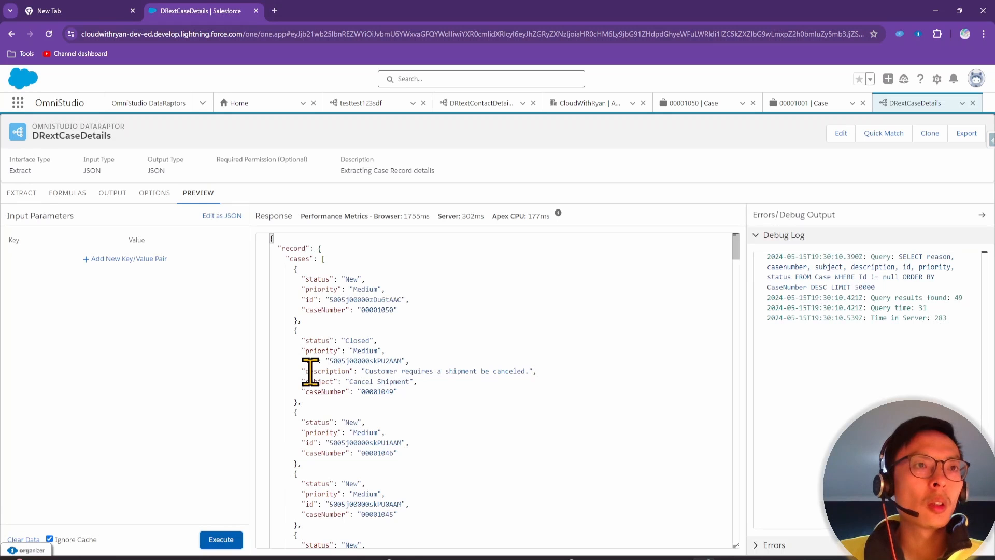
{"action": "double_click", "coordinate": [377, 310]}
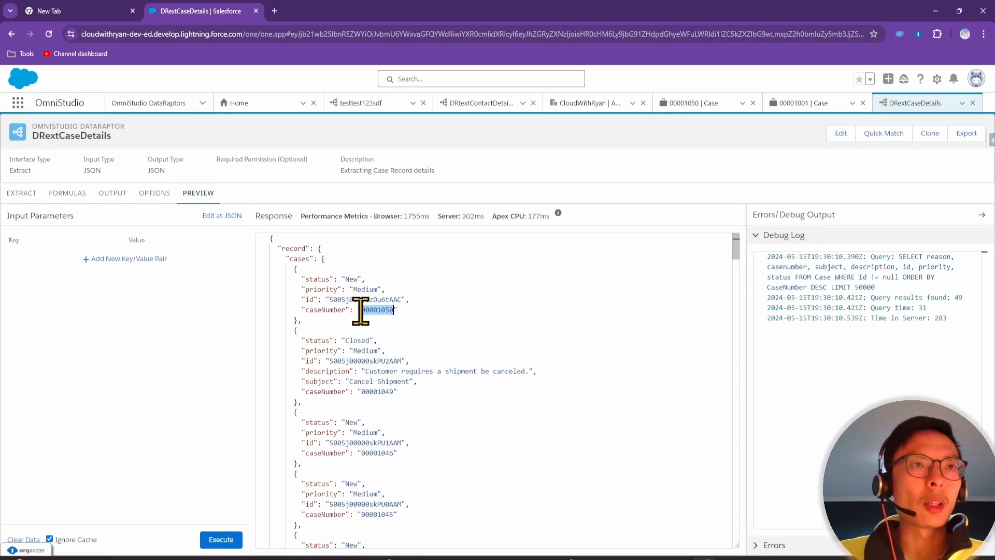
{"action": "left_click", "coordinate": [377, 310]}
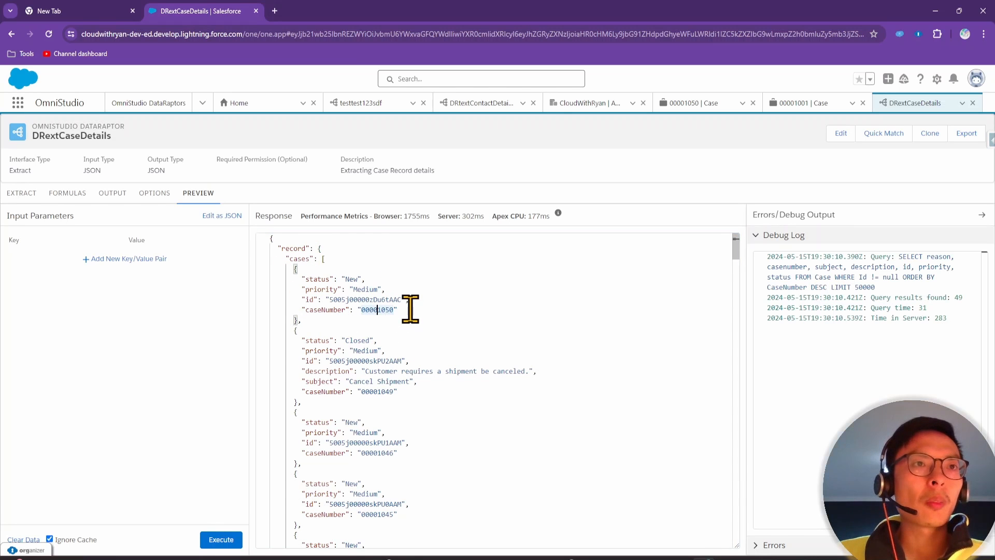
{"action": "scroll", "coordinate": [408, 308], "scroll_direction": "down", "scroll_amount": 1}
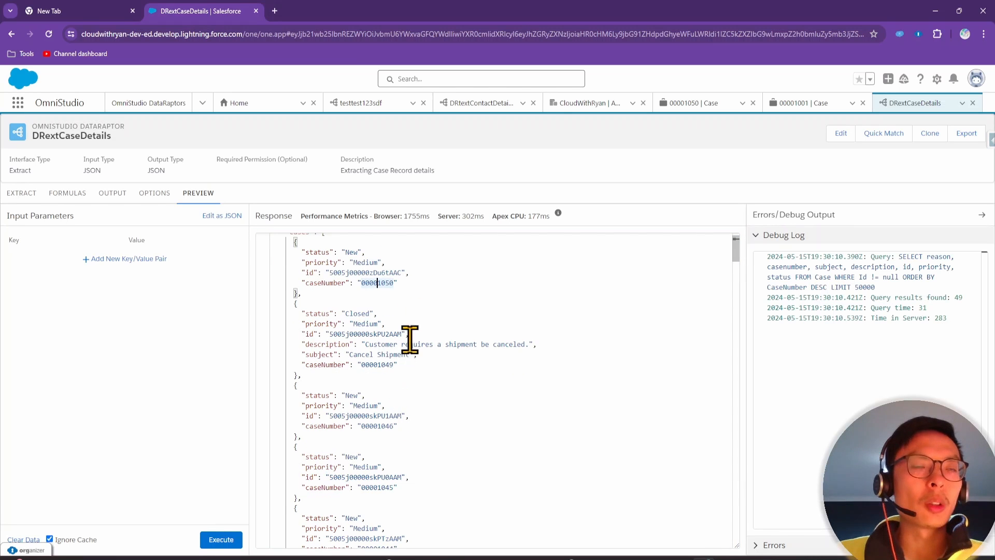
{"action": "scroll", "coordinate": [386, 370], "scroll_direction": "down", "scroll_amount": 1}
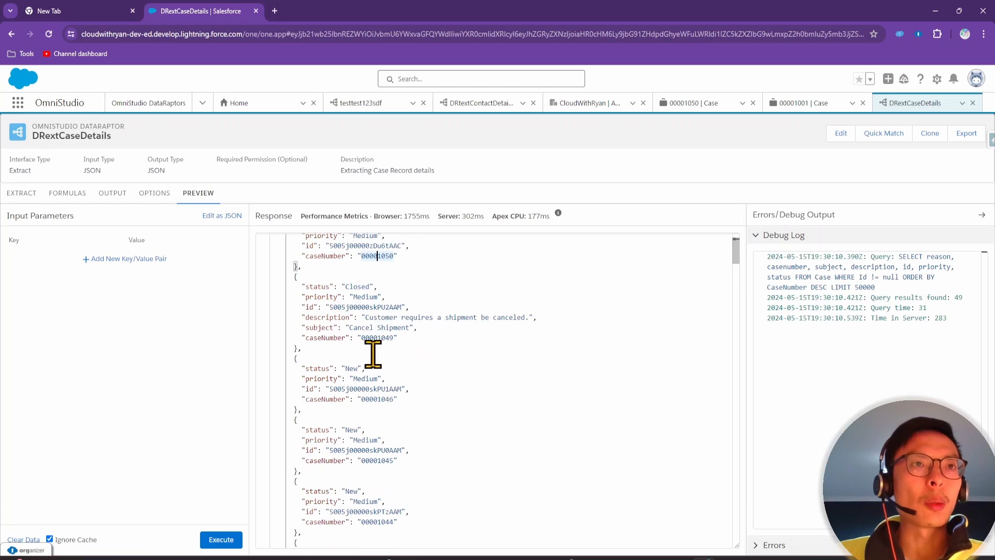
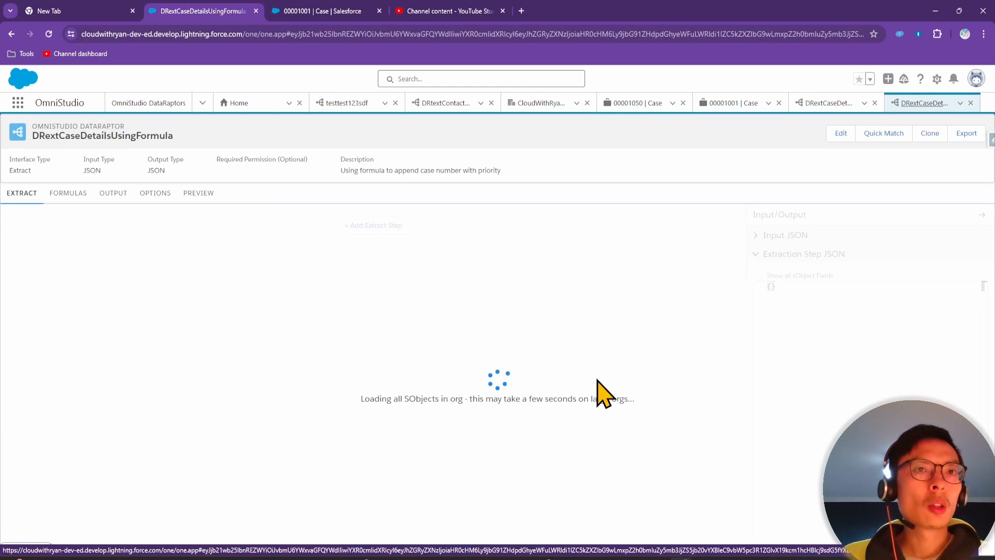
Add an extract step that reads the Case object into the output path cases
{"action": "left_click", "coordinate": [390, 229]}
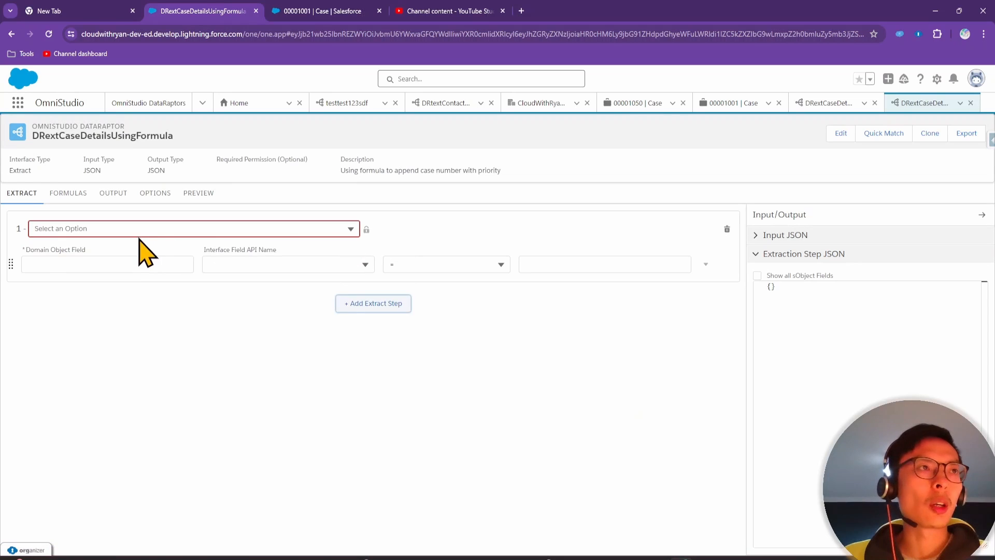
{"action": "left_click", "coordinate": [139, 228]}
{"action": "type", "text": "case"}
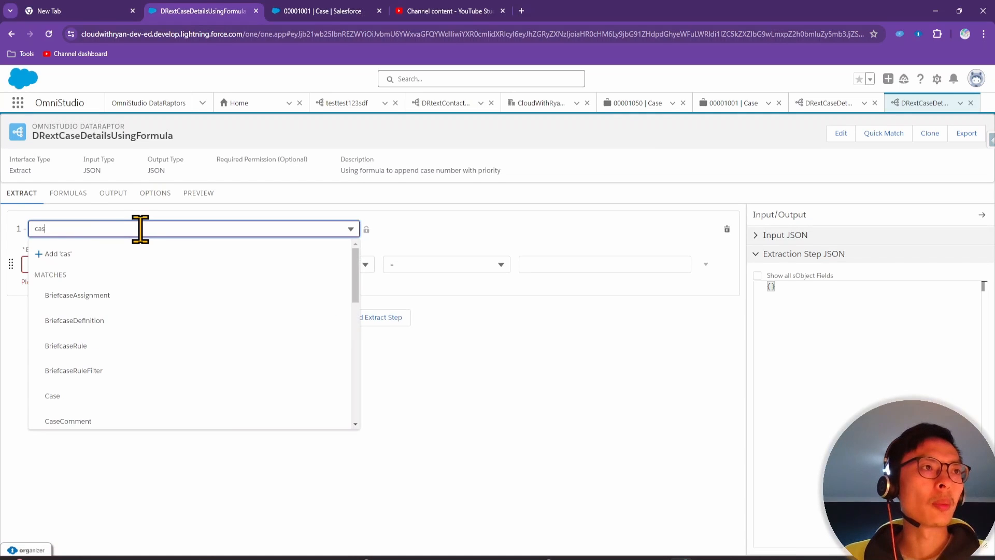
{"action": "left_click", "coordinate": [88, 399]}
{"action": "left_click", "coordinate": [94, 264]}
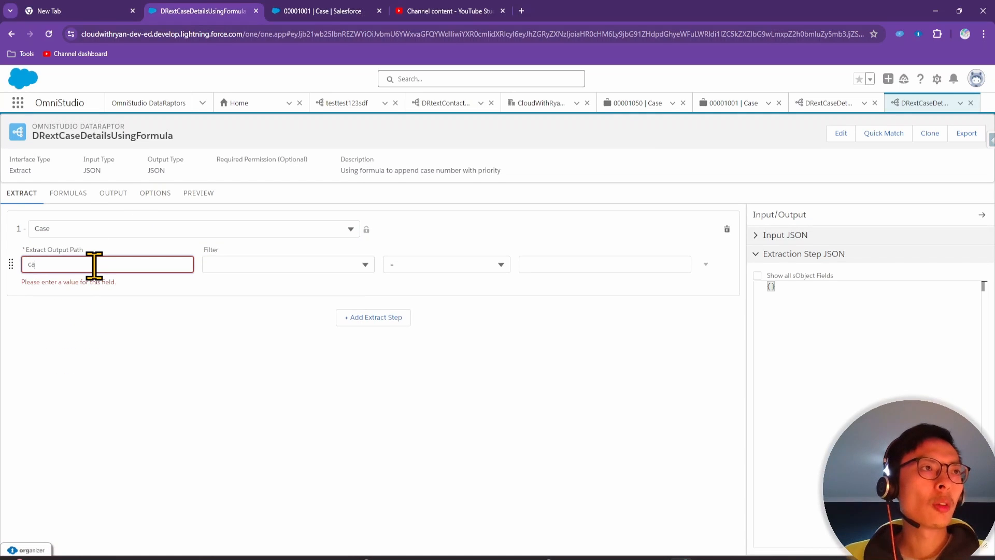
{"action": "type", "text": "cases"}
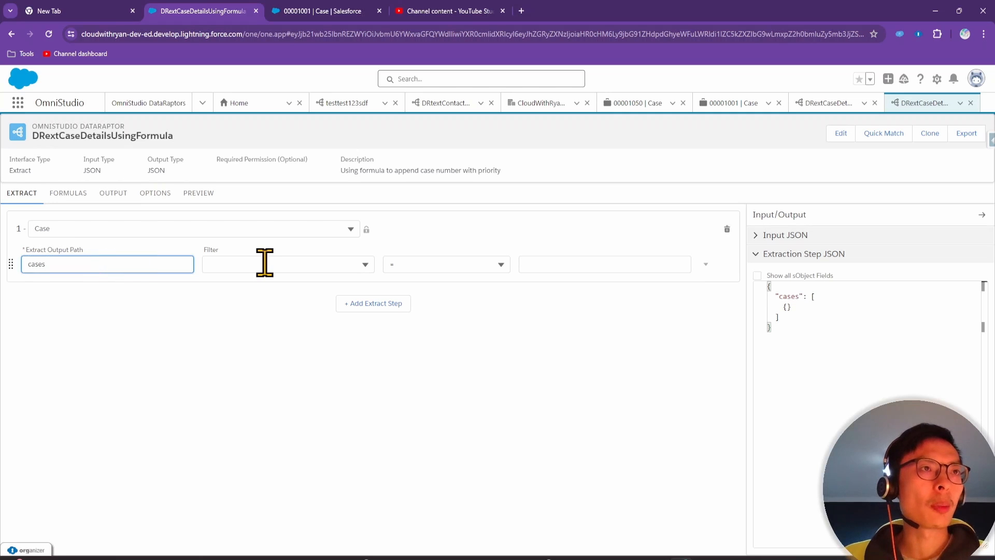
Filter the Case records on Id <> "$Vlocity.null" and view the output mappings
{"action": "left_click", "coordinate": [265, 264]}
{"action": "type", "text": "id"}
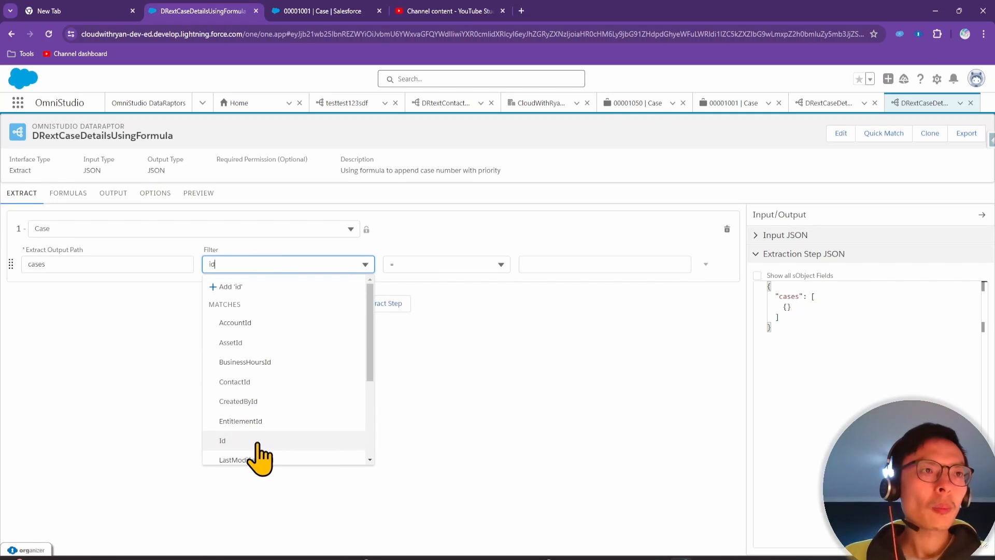
{"action": "left_click", "coordinate": [253, 439]}
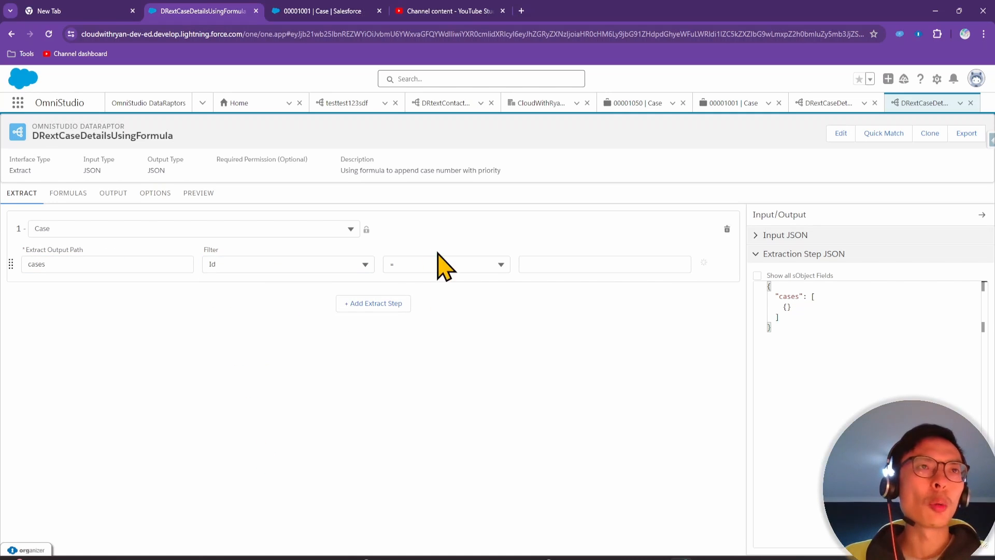
{"action": "left_click", "coordinate": [437, 264]}
{"action": "left_click", "coordinate": [434, 322]}
{"action": "left_click", "coordinate": [554, 265]}
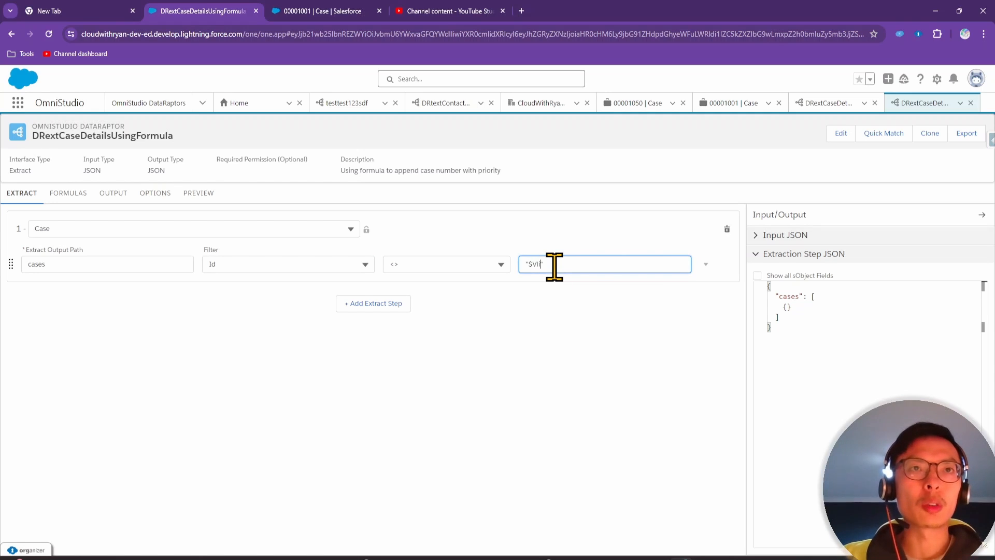
{"action": "type", "text": "\"$Vlocity"}
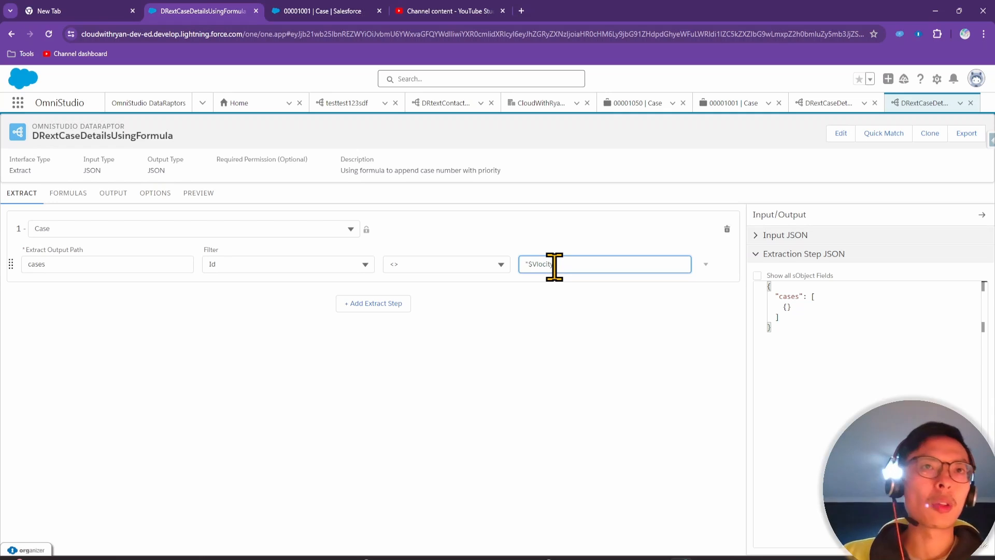
{"action": "type", "text": "\""}
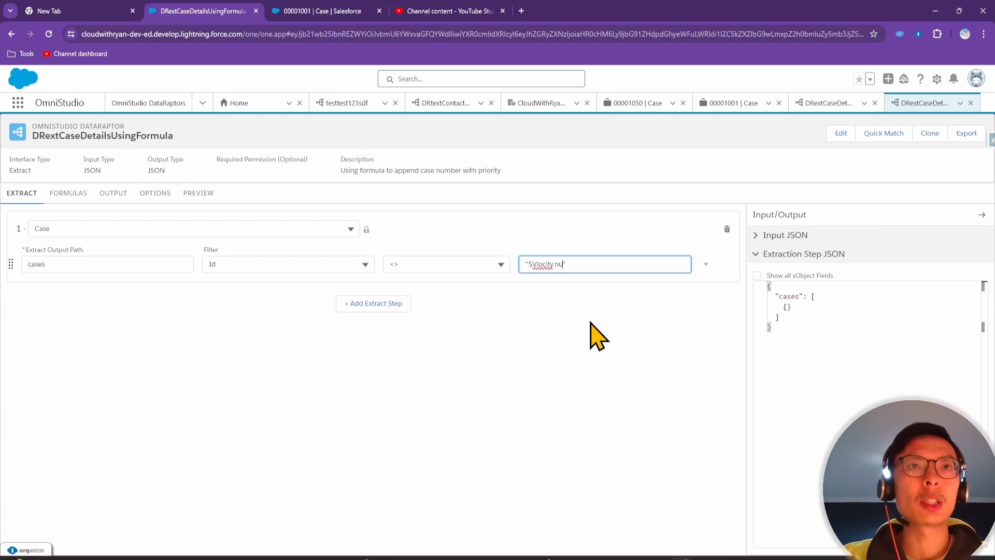
{"action": "left_click", "coordinate": [627, 386]}
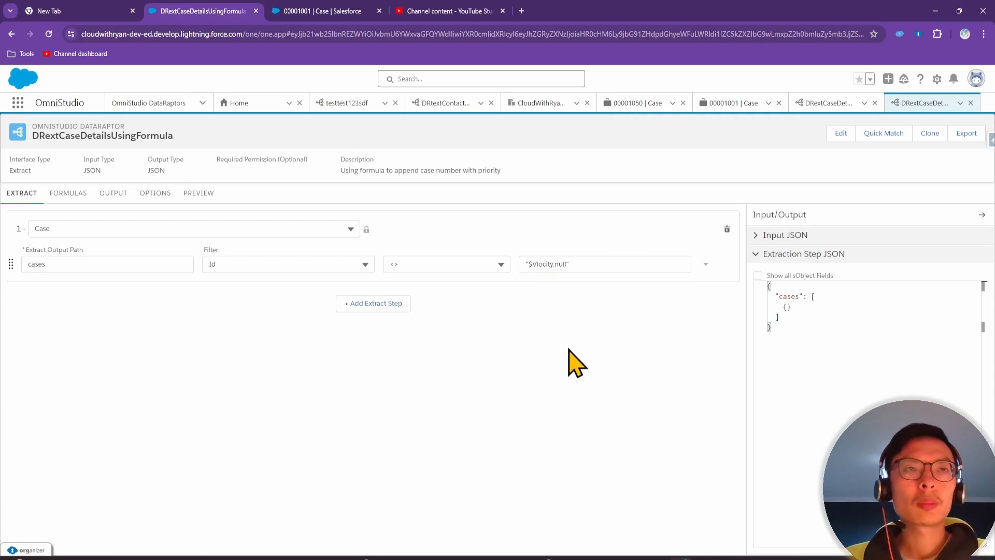
{"action": "left_click", "coordinate": [112, 193]}
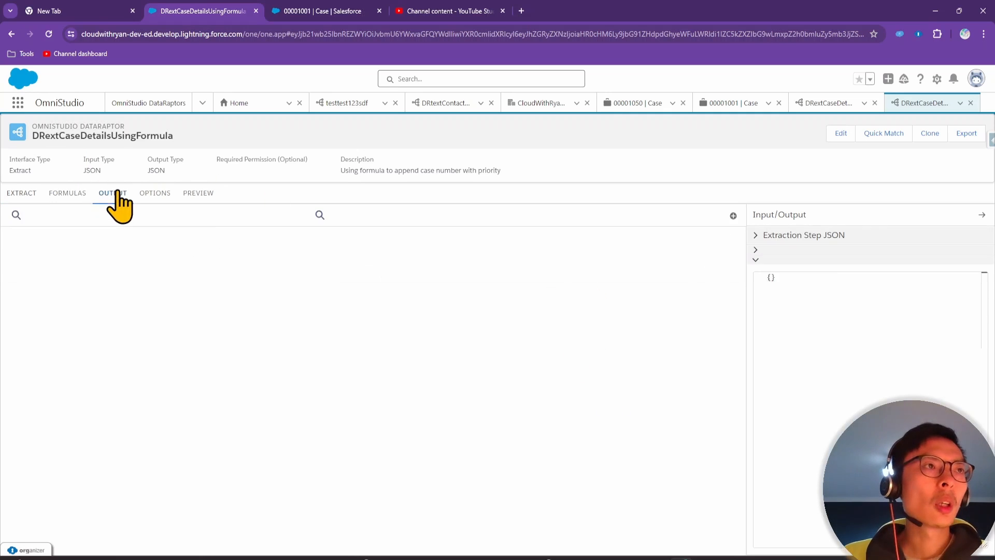
Add an output mapping from cases:Id to the output path id
{"action": "left_click", "coordinate": [733, 215]}
{"action": "left_click", "coordinate": [102, 253]}
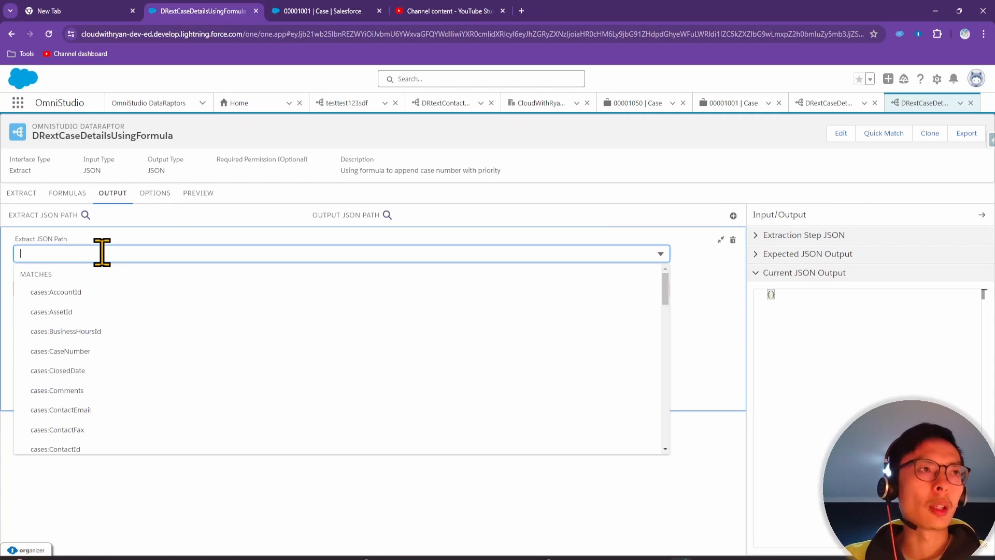
{"action": "type", "text": "id"}
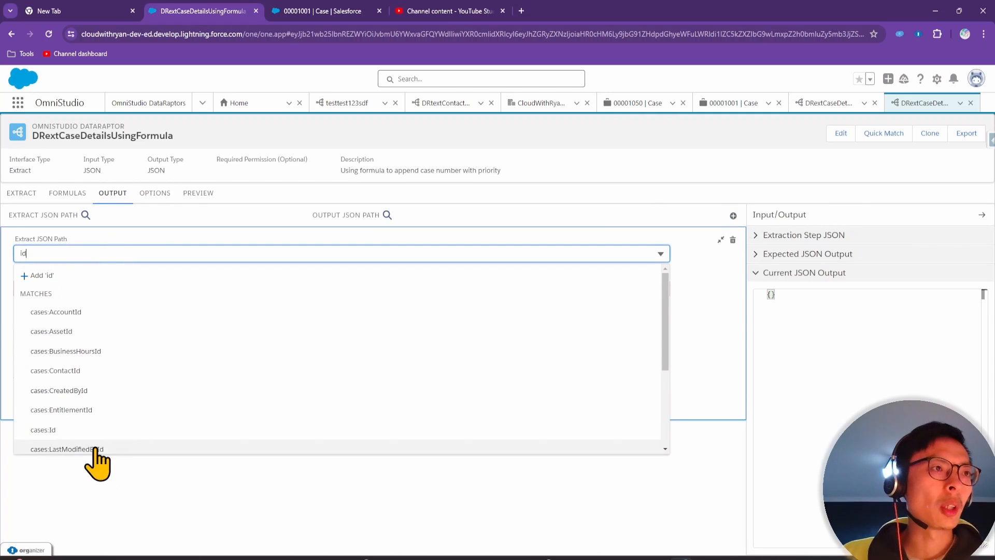
{"action": "left_click", "coordinate": [89, 436]}
{"action": "left_click", "coordinate": [98, 289]}
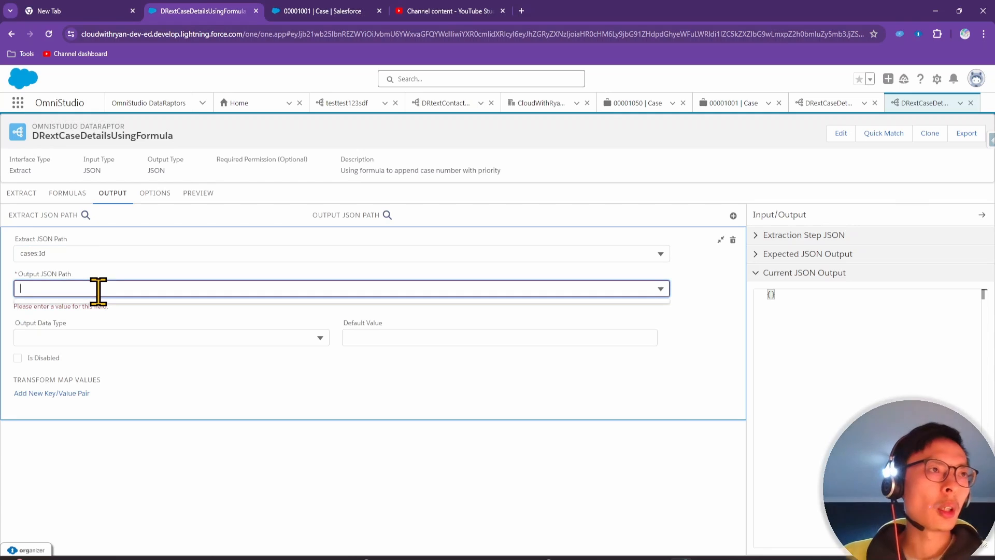
{"action": "type", "text": "id"}
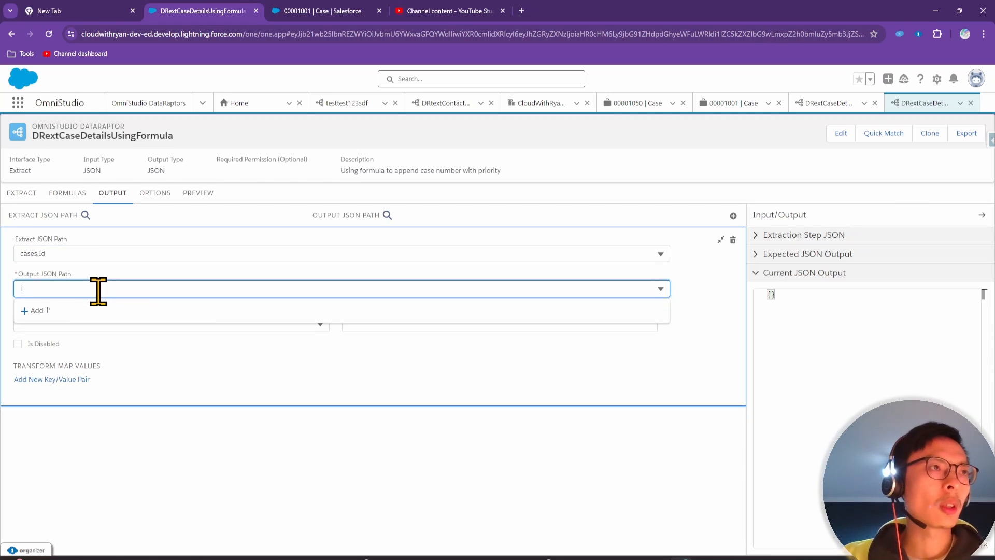
{"action": "left_click", "coordinate": [74, 312]}
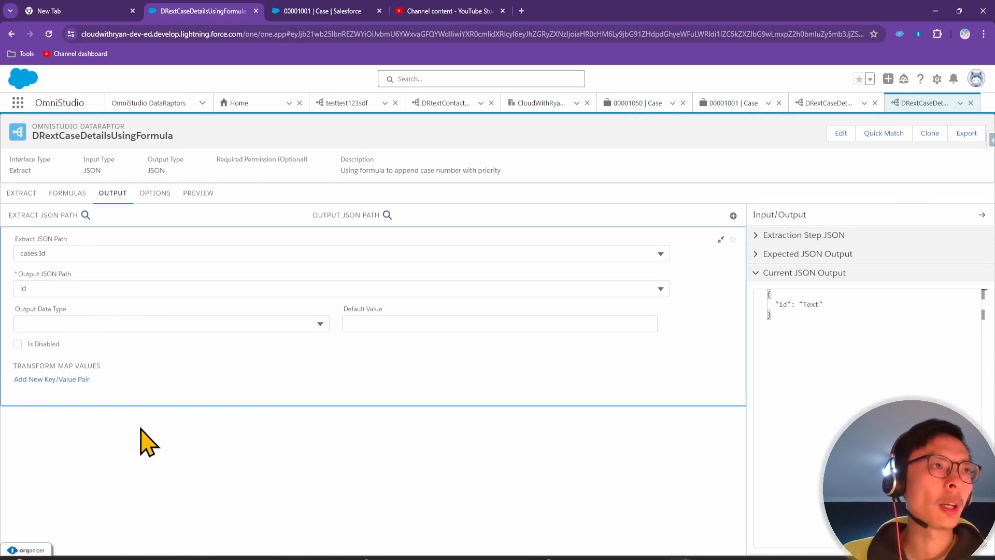
Execute the preview to confirm a list of case ids is returned
{"action": "left_click", "coordinate": [212, 202]}
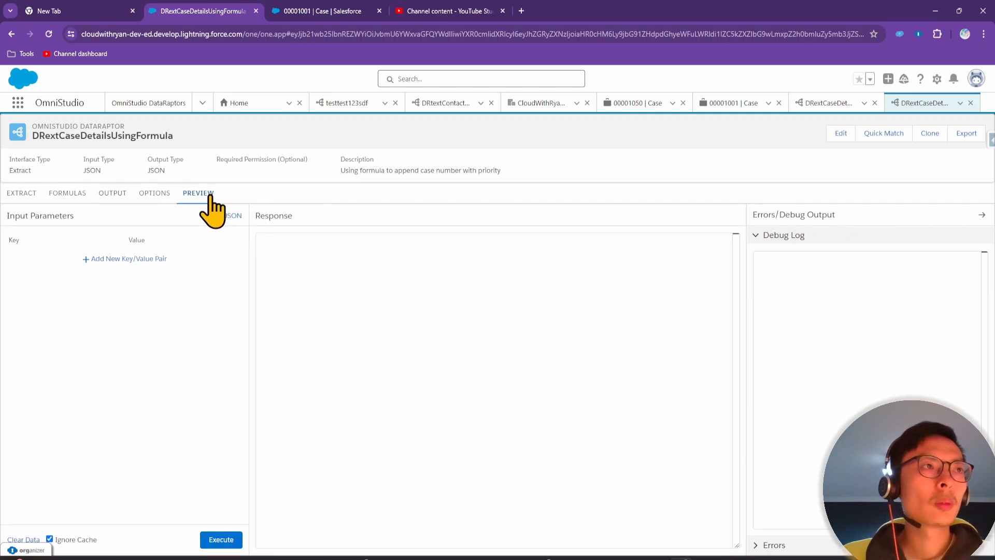
{"action": "left_click", "coordinate": [228, 540]}
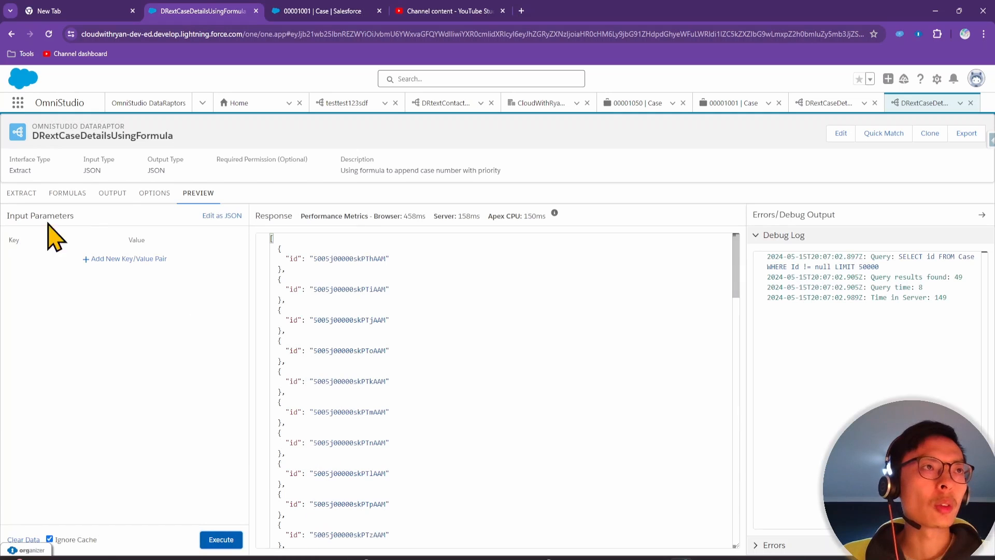
{"action": "left_click", "coordinate": [112, 194]}
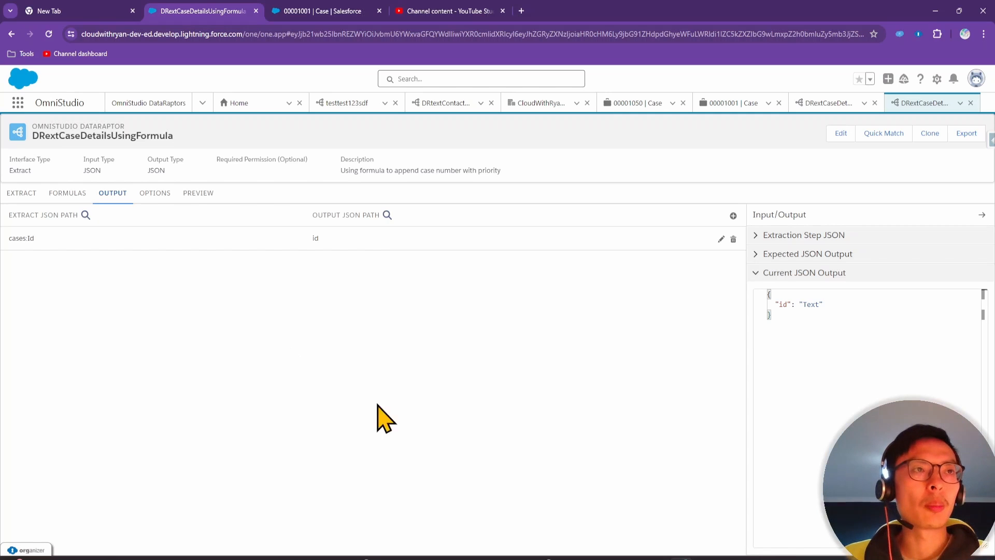
{"action": "key", "text": "alt+Tab"}
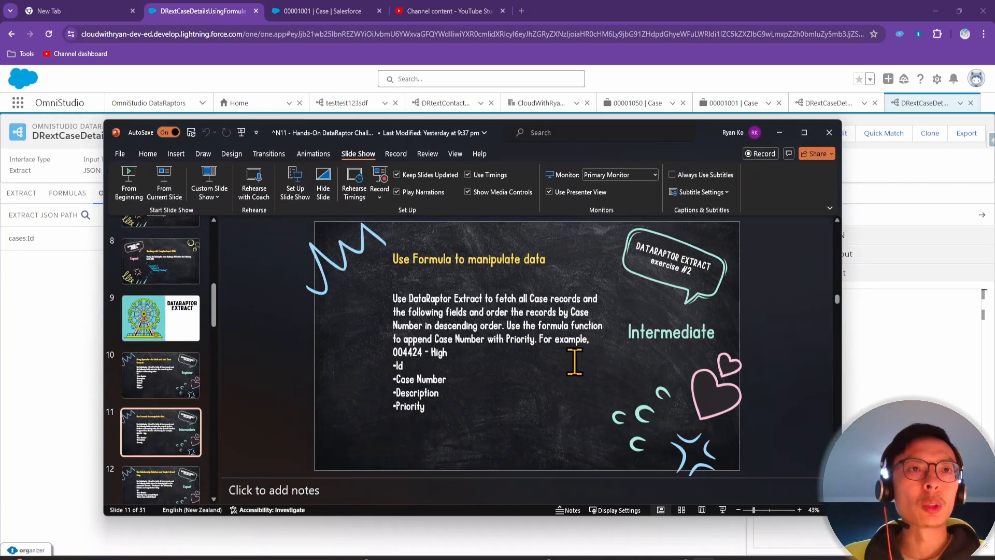
{"action": "left_click", "coordinate": [462, 351]}
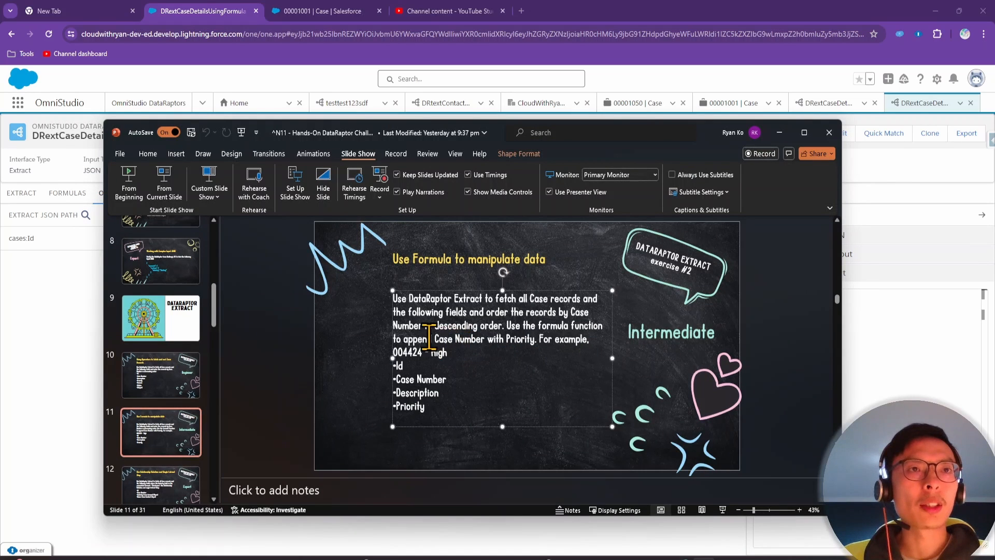
{"action": "left_click_drag", "start_coordinate": [429, 336], "coordinate": [525, 341]}
{"action": "left_click", "coordinate": [491, 344]}
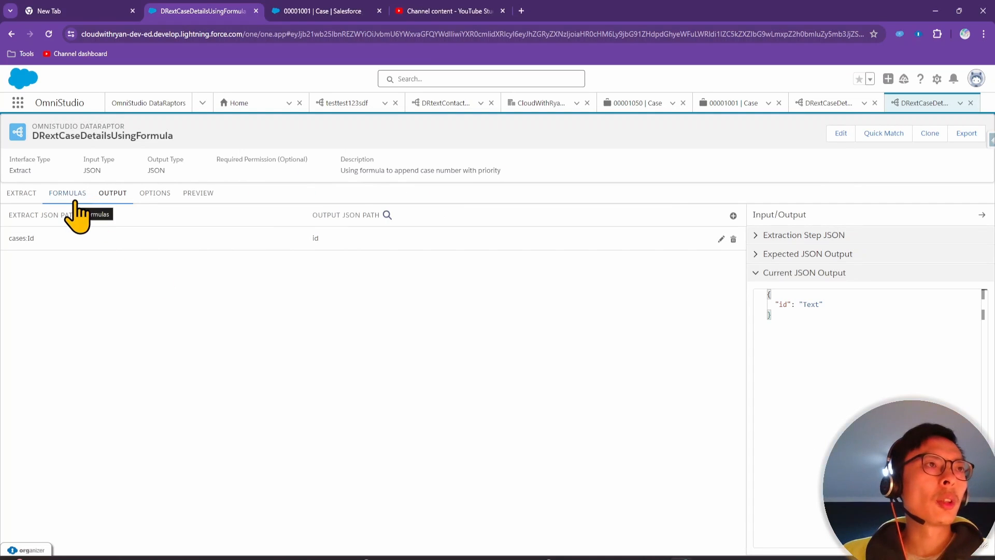
Switch to Formulas, check the Case extract step, then come back to the Formulas page
{"action": "left_click", "coordinate": [75, 201]}
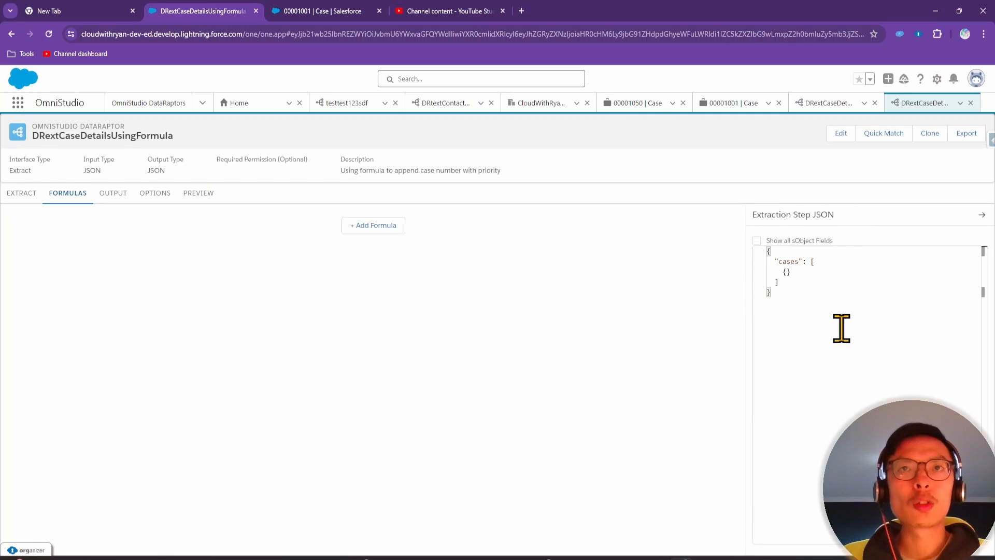
{"action": "left_click", "coordinate": [29, 197]}
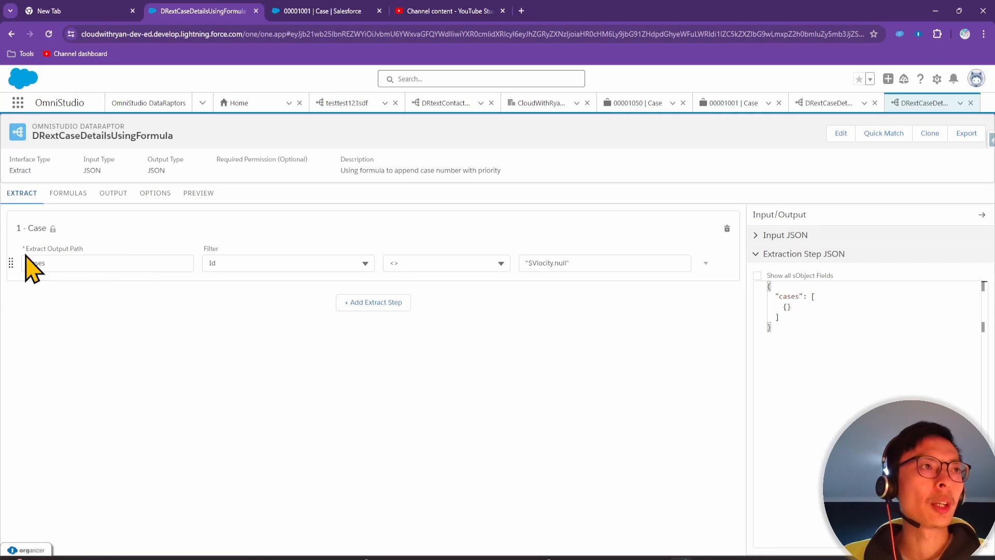
{"action": "left_click", "coordinate": [67, 195]}
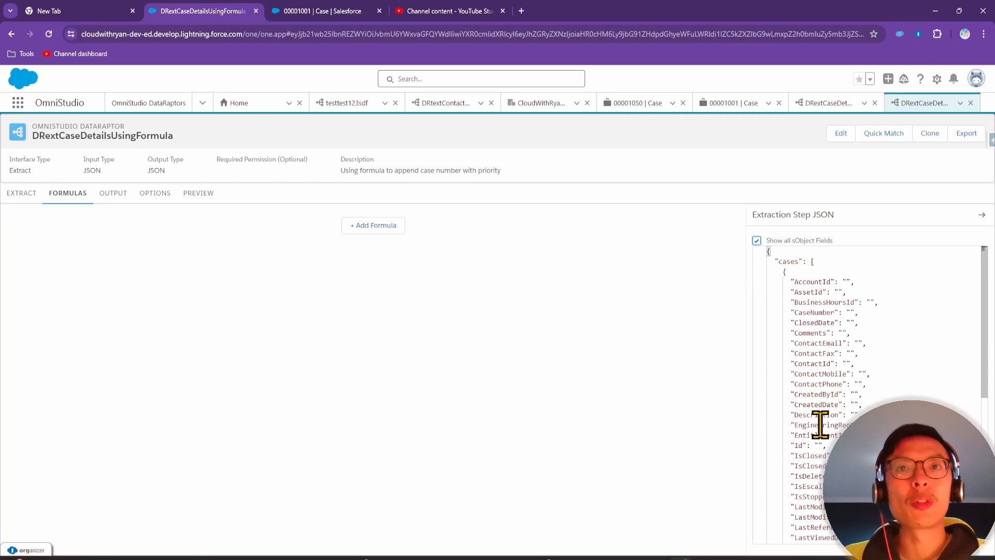
Add a new formula with a CONCAT expression beginning with cases
{"action": "left_click", "coordinate": [356, 227]}
{"action": "left_click", "coordinate": [246, 252]}
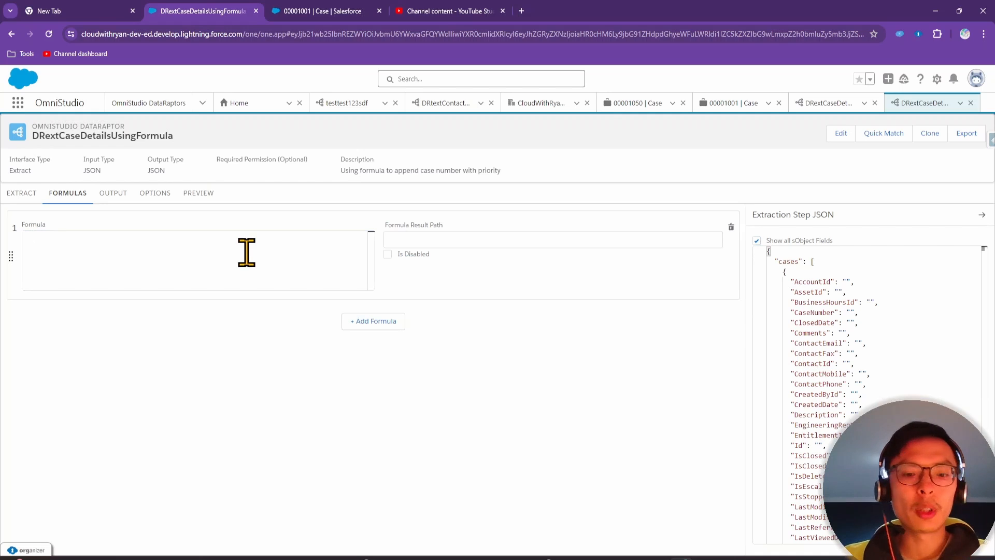
{"action": "type", "text": "con"}
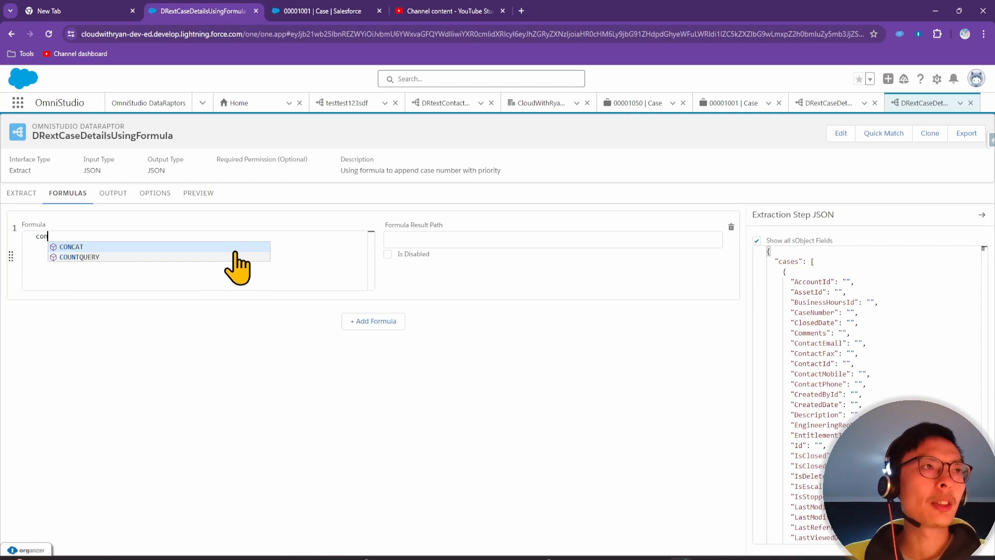
{"action": "key", "text": "Return"}
{"action": "left_click", "coordinate": [114, 239]}
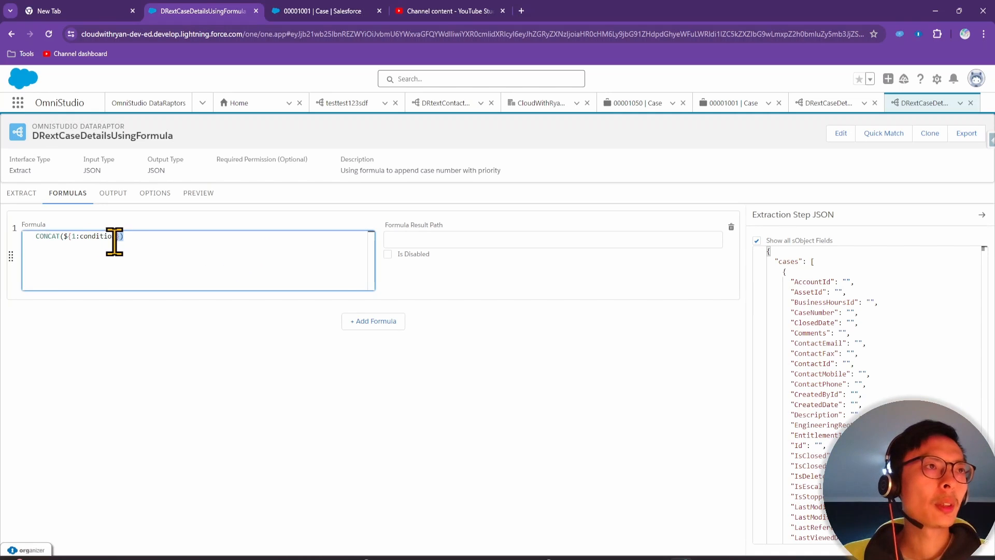
{"action": "left_click_drag", "start_coordinate": [114, 240], "coordinate": [63, 237]}
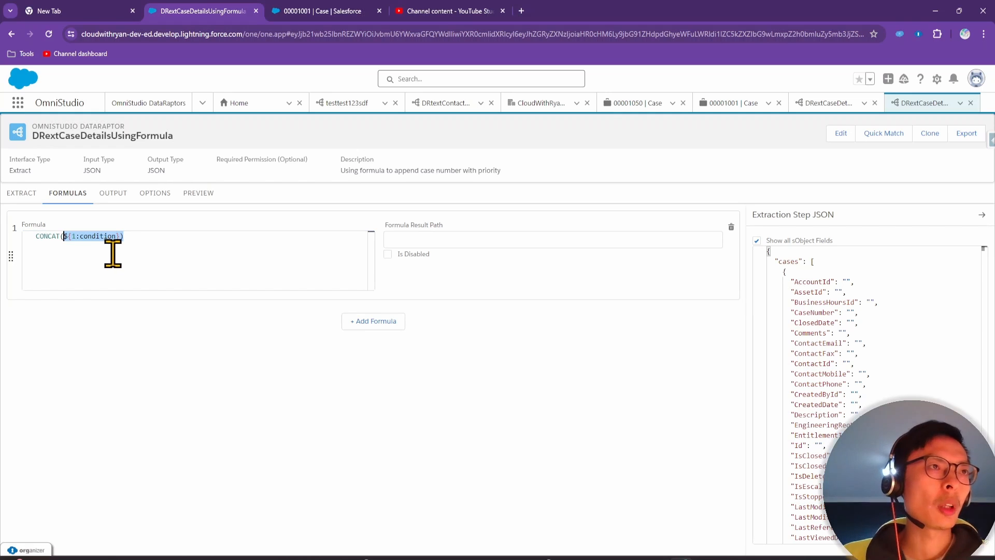
{"action": "key", "text": "BackSpace"}
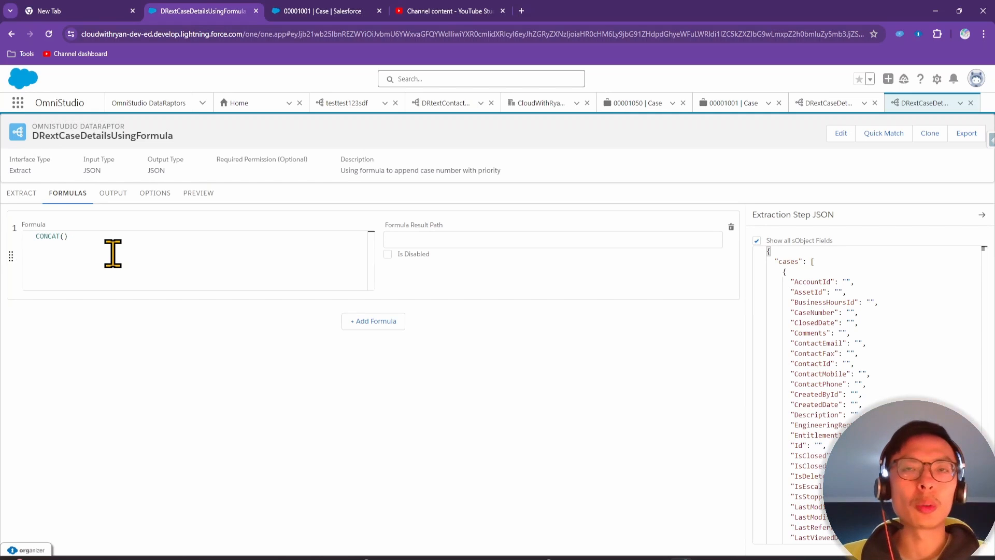
{"action": "double_click", "coordinate": [788, 261]}
{"action": "key", "text": "ctrl+c"}
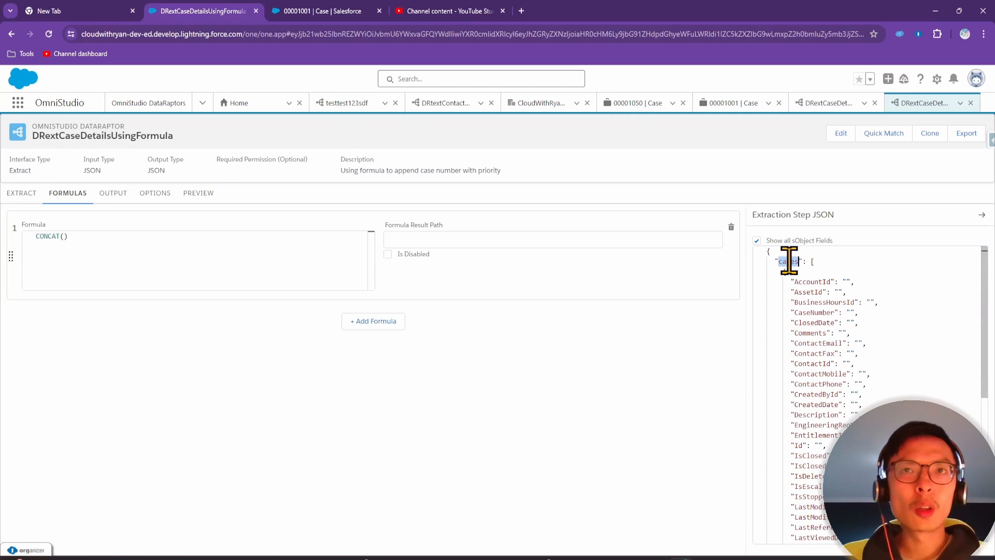
{"action": "left_click", "coordinate": [63, 236]}
{"action": "key", "text": "ctrl+v"}
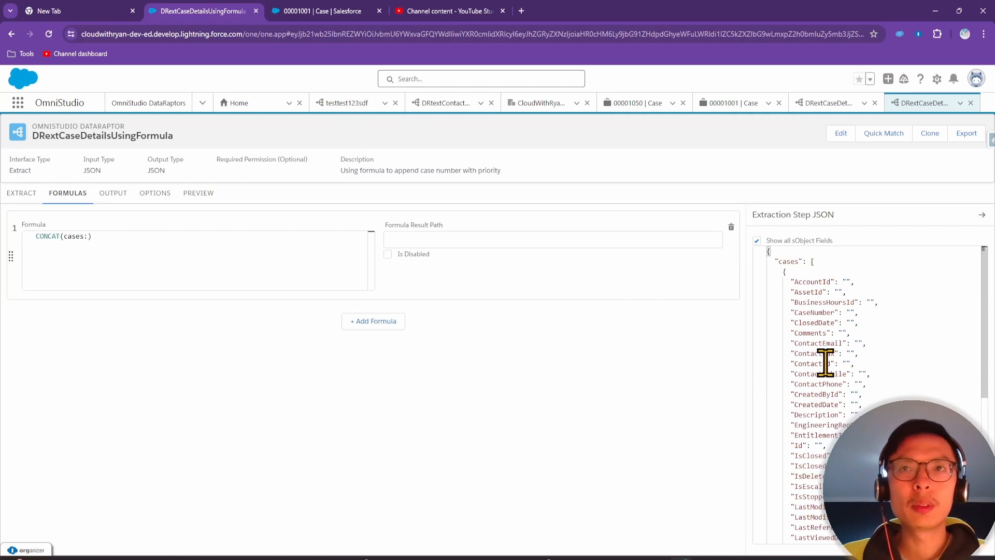
Insert the CaseNumber field name from the extraction JSON into the CONCAT formula
{"action": "scroll", "coordinate": [834, 353], "scroll_direction": "down", "scroll_amount": 1}
{"action": "scroll", "coordinate": [835, 352], "scroll_direction": "down", "scroll_amount": 1}
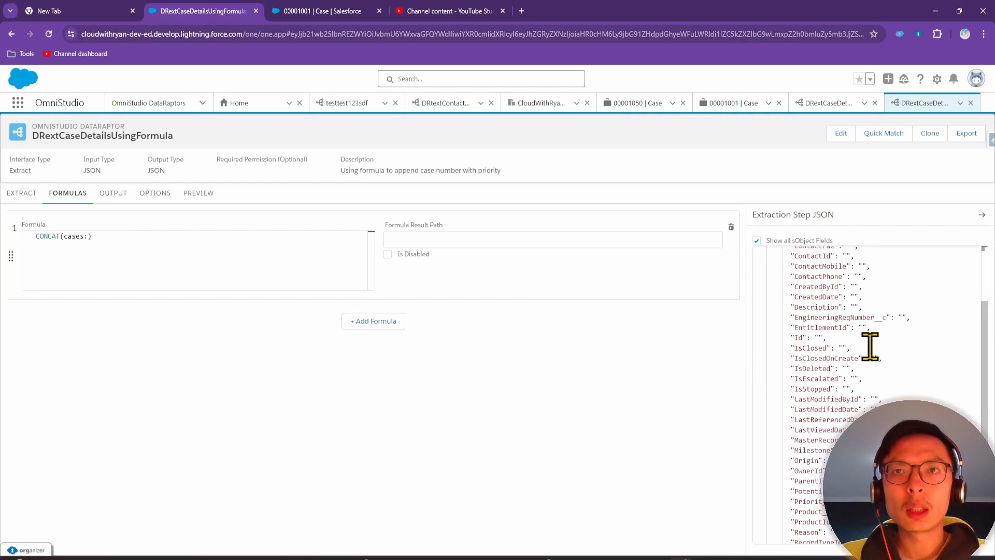
{"action": "scroll", "coordinate": [871, 346], "scroll_direction": "down", "scroll_amount": 1}
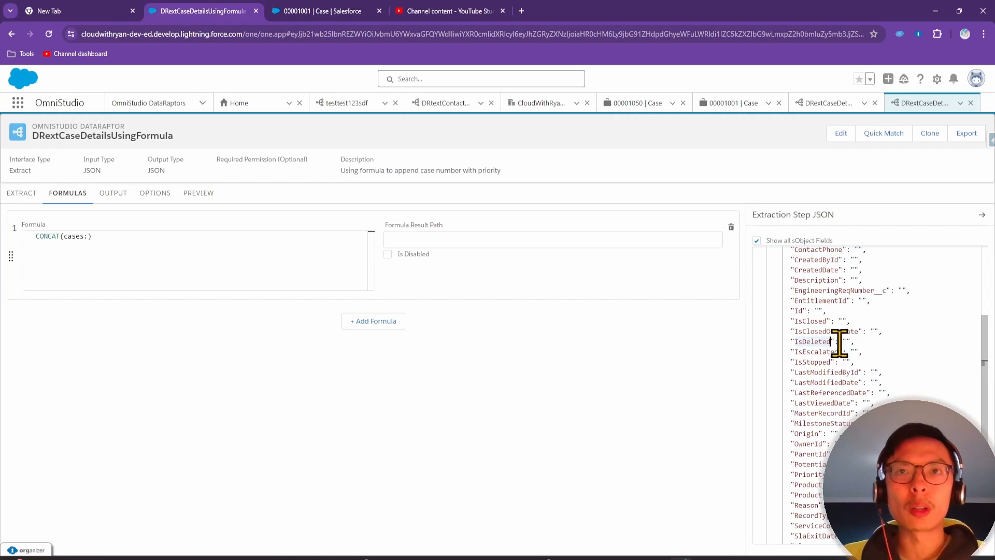
{"action": "key", "text": "ctrl+f"}
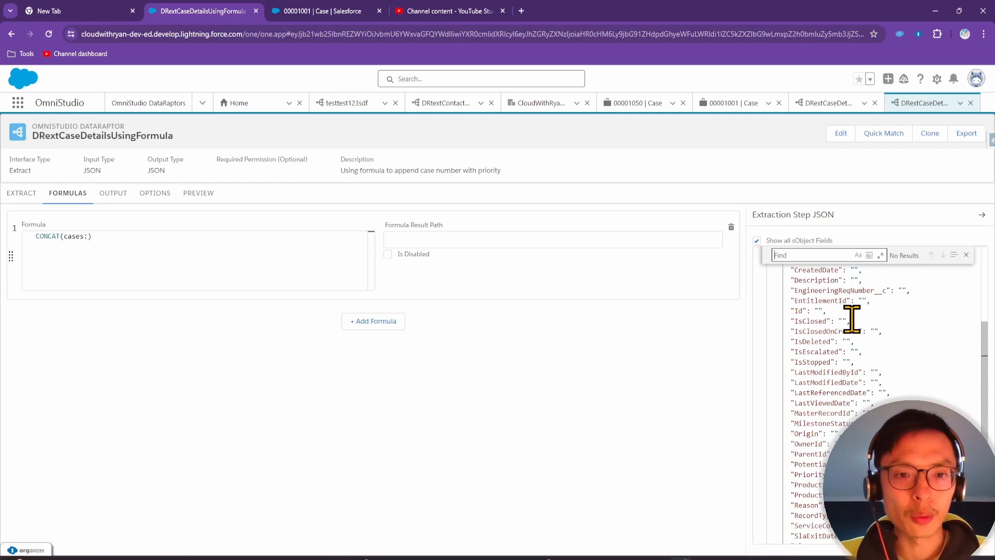
{"action": "type", "text": "case"}
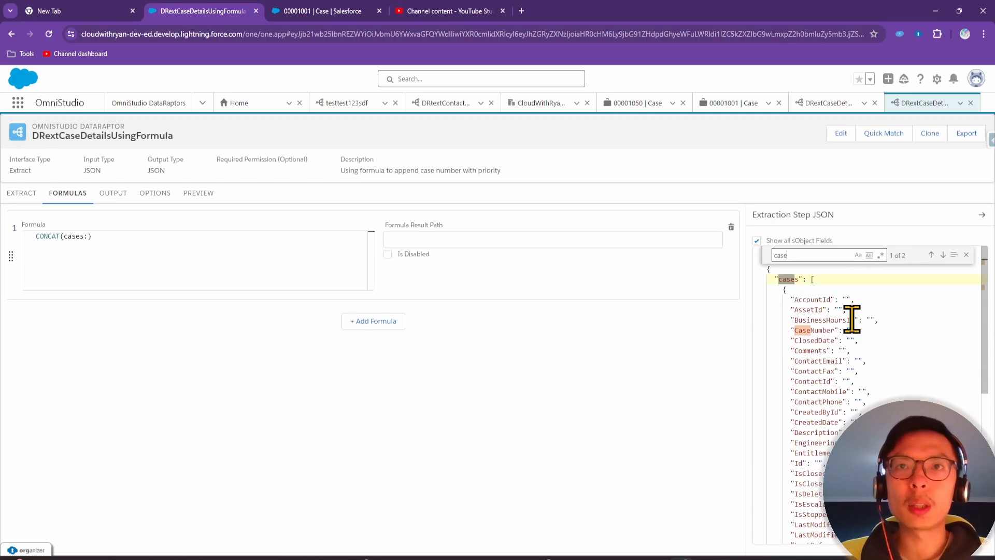
{"action": "double_click", "coordinate": [811, 330]}
{"action": "key", "text": "ctrl+c"}
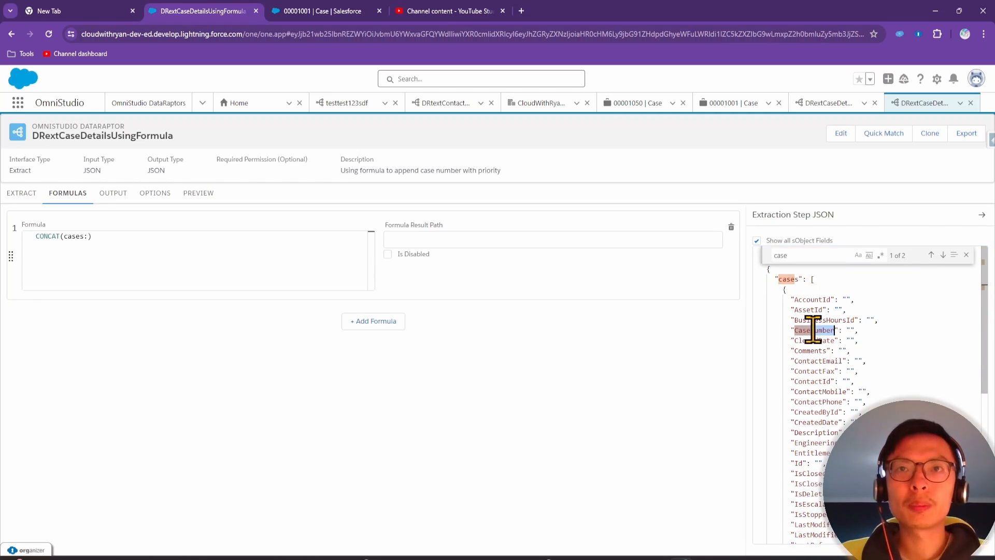
{"action": "left_click", "coordinate": [88, 237]}
{"action": "key", "text": "ctrl+v"}
{"action": "type", "text": ")"}
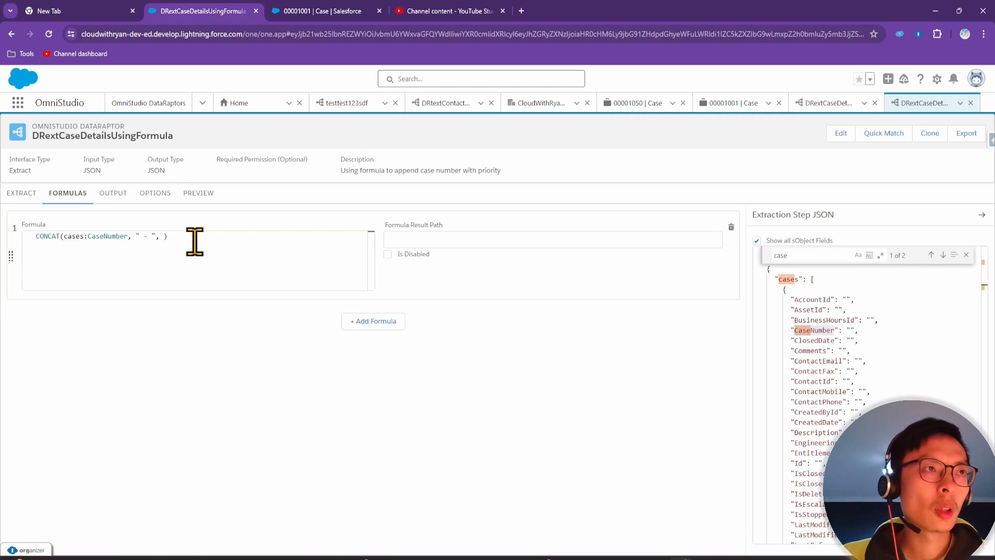
Add Priority to complete CONCAT(cases:CaseNumber, " - ", cases:Priority)
{"action": "left_click_drag", "start_coordinate": [812, 252], "coordinate": [745, 246]}
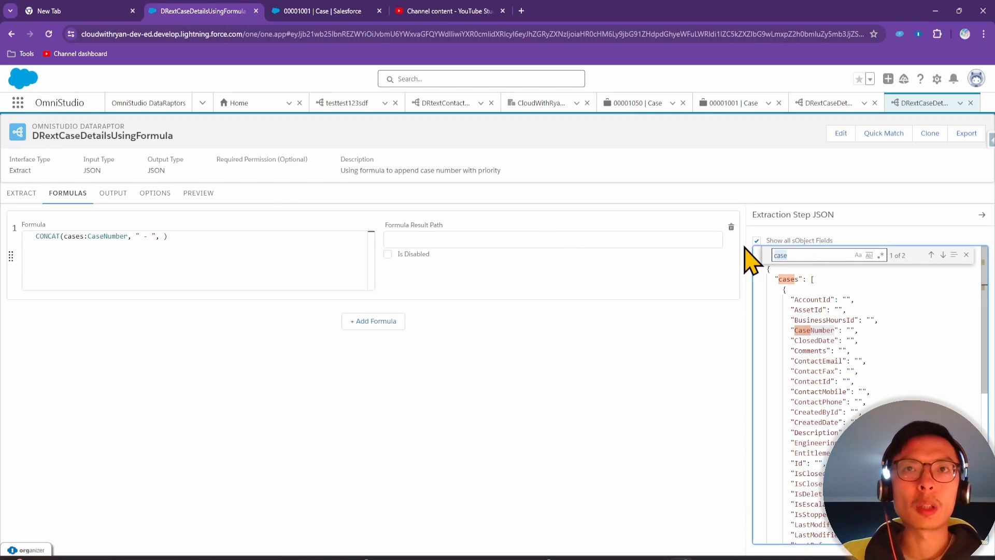
{"action": "type", "text": "priory"}
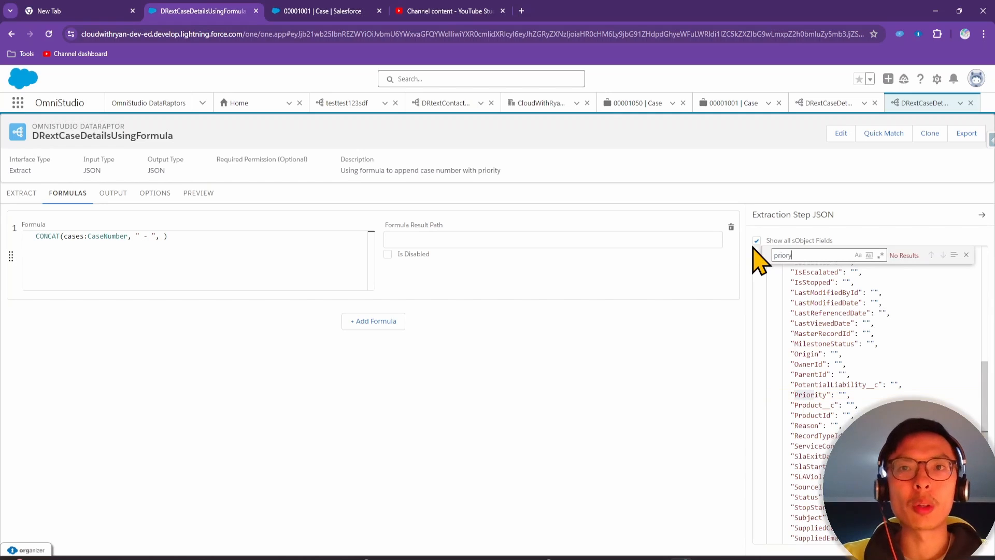
{"action": "double_click", "coordinate": [811, 394]}
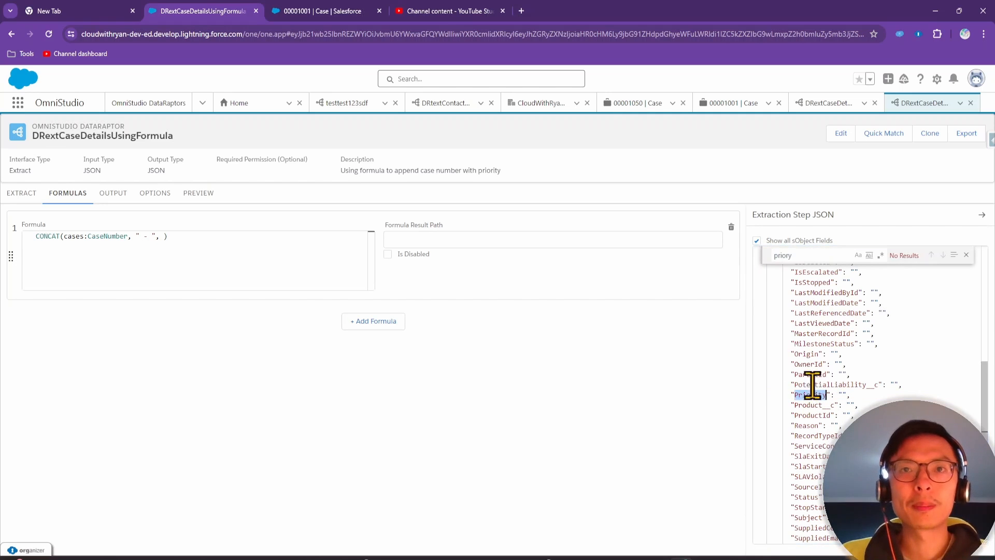
{"action": "left_click", "coordinate": [163, 236]}
{"action": "type", "text": "cases:Priority"}
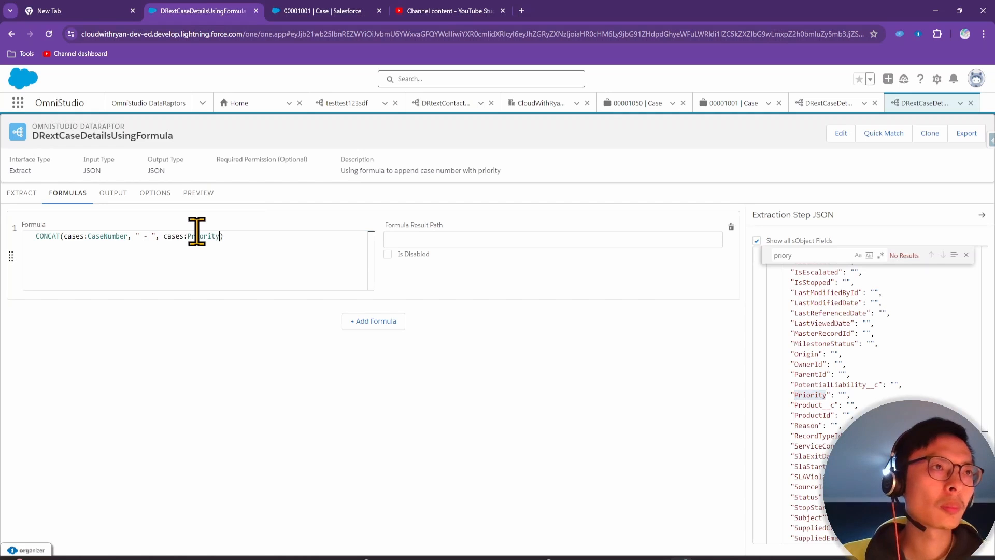
Set the formula result path to cases:CaseNumberWithPriority
{"action": "left_click", "coordinate": [446, 238]}
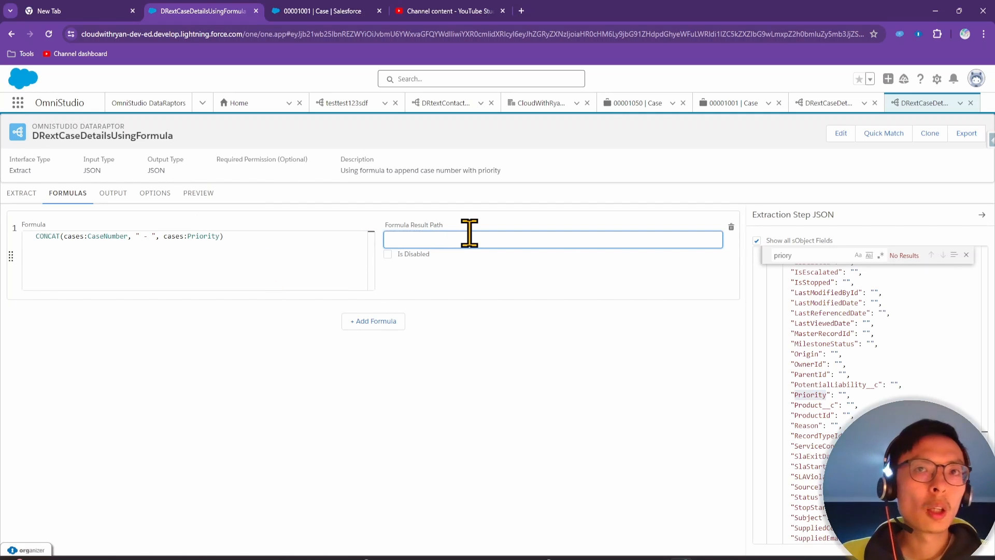
{"action": "left_click", "coordinate": [966, 254]}
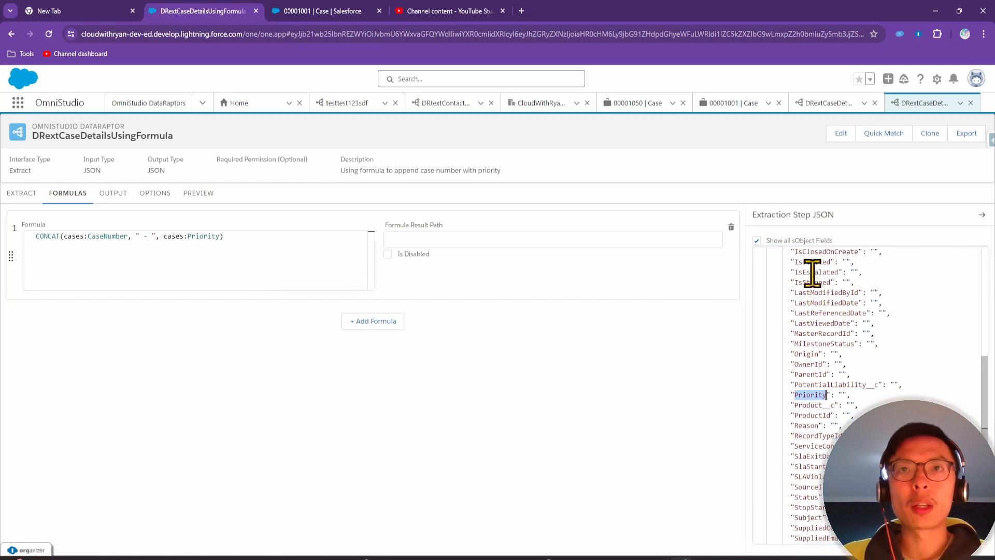
{"action": "scroll", "coordinate": [812, 274], "scroll_direction": "up", "scroll_amount": 5}
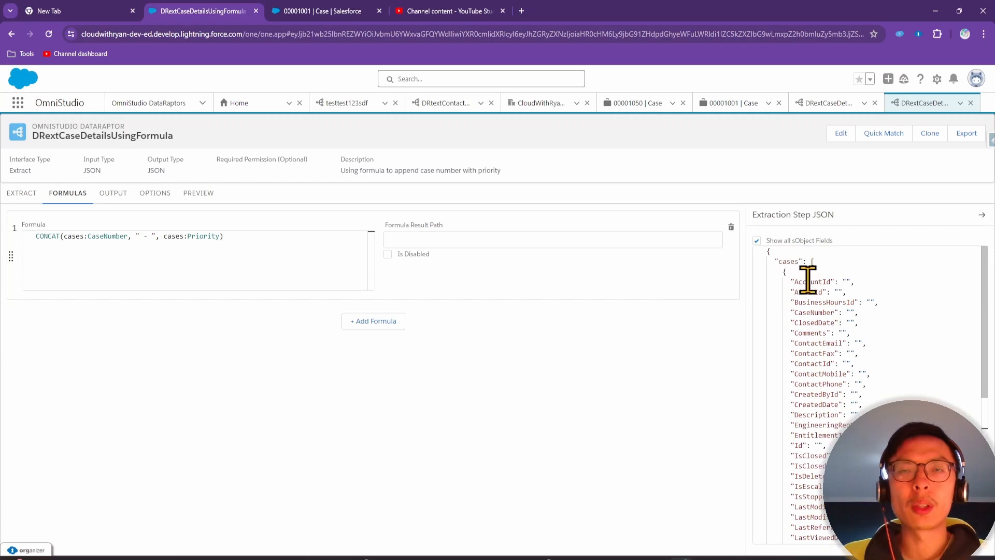
{"action": "left_click", "coordinate": [482, 238]}
{"action": "type", "text": "cases:"}
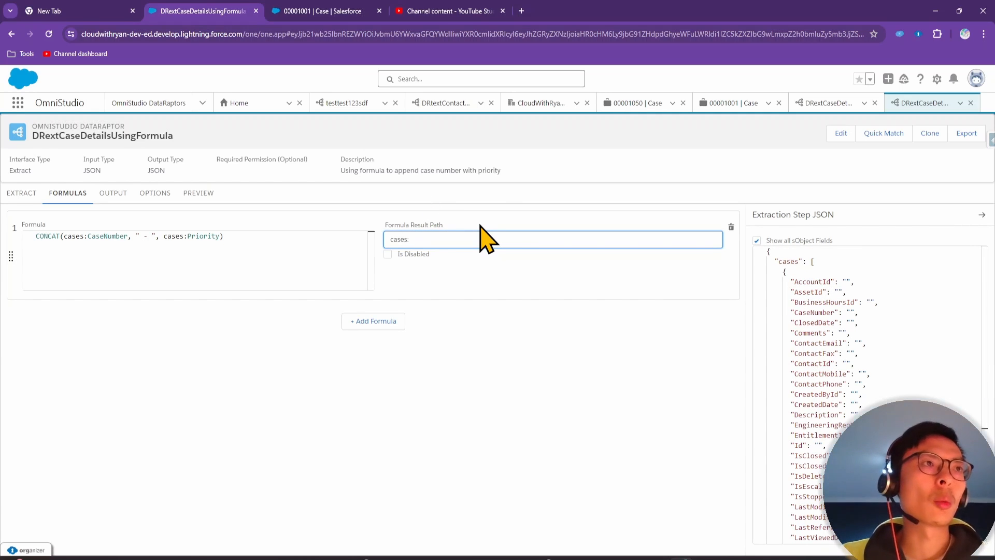
{"action": "type", "text": "CaseNumberWithPriority"}
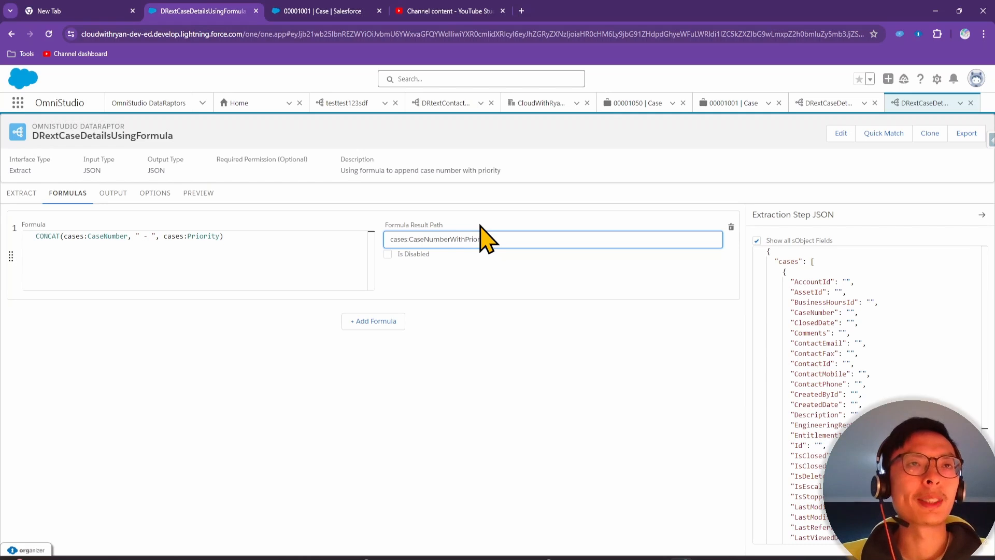
{"action": "left_click", "coordinate": [500, 405]}
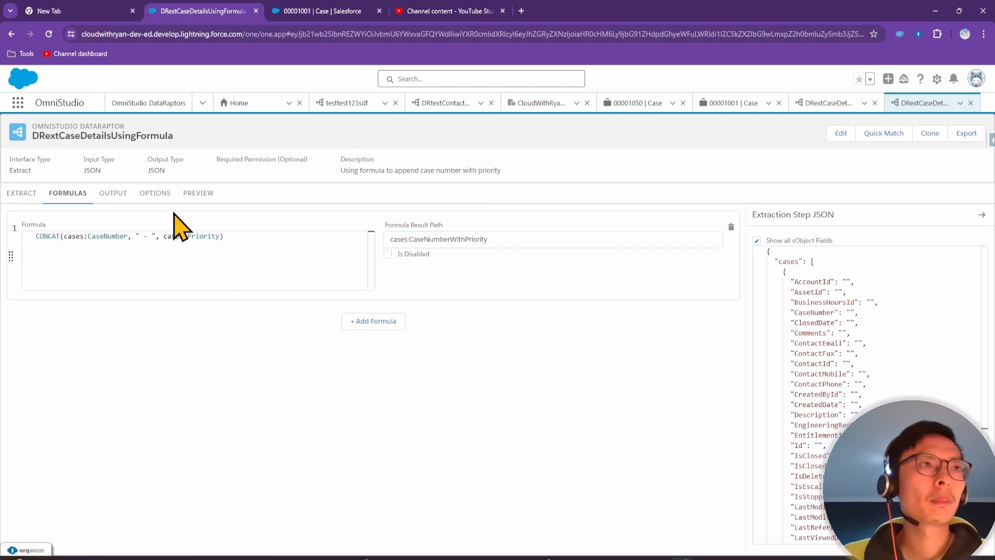
Edit the result path to lowercase the c and append _Formula
{"action": "double_click", "coordinate": [502, 239]}
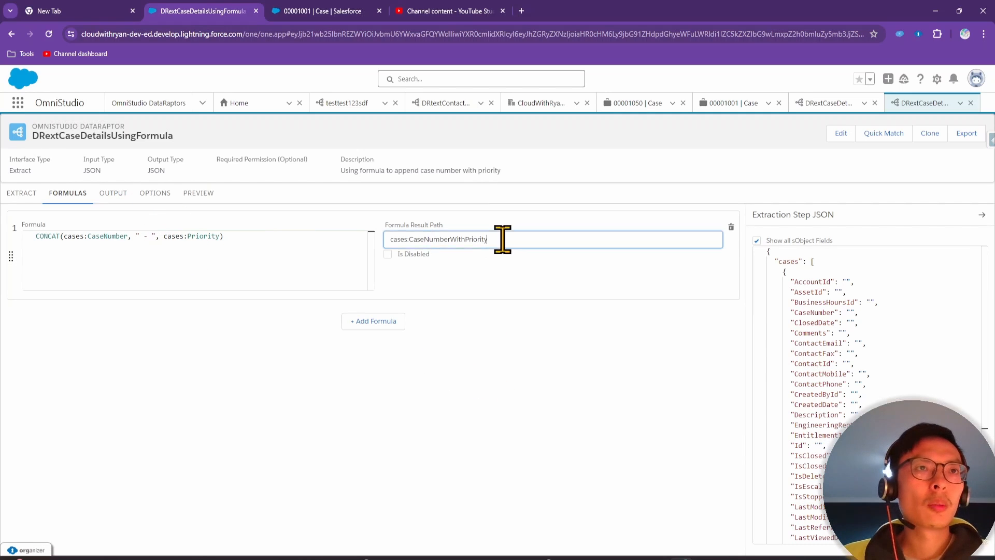
{"action": "left_click", "coordinate": [506, 252]}
{"action": "double_click", "coordinate": [500, 240]}
{"action": "left_click_drag", "start_coordinate": [467, 240], "coordinate": [391, 239]}
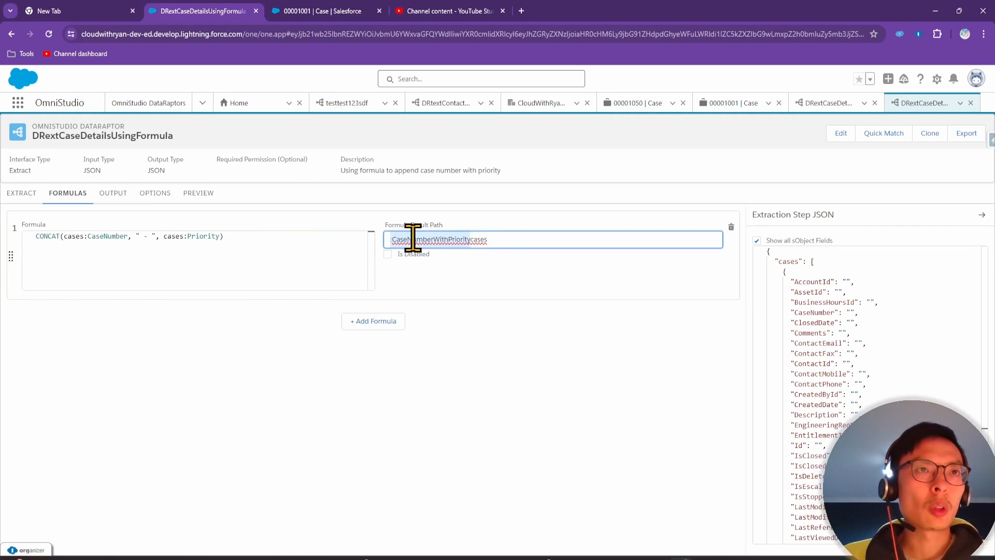
{"action": "left_click", "coordinate": [507, 239]}
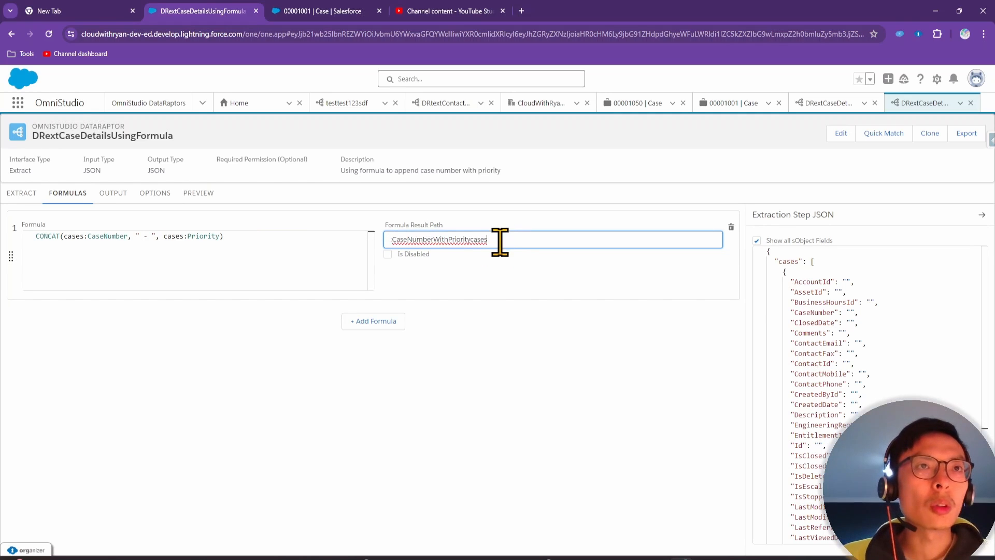
{"action": "double_click", "coordinate": [485, 239]}
{"action": "left_click", "coordinate": [507, 239]}
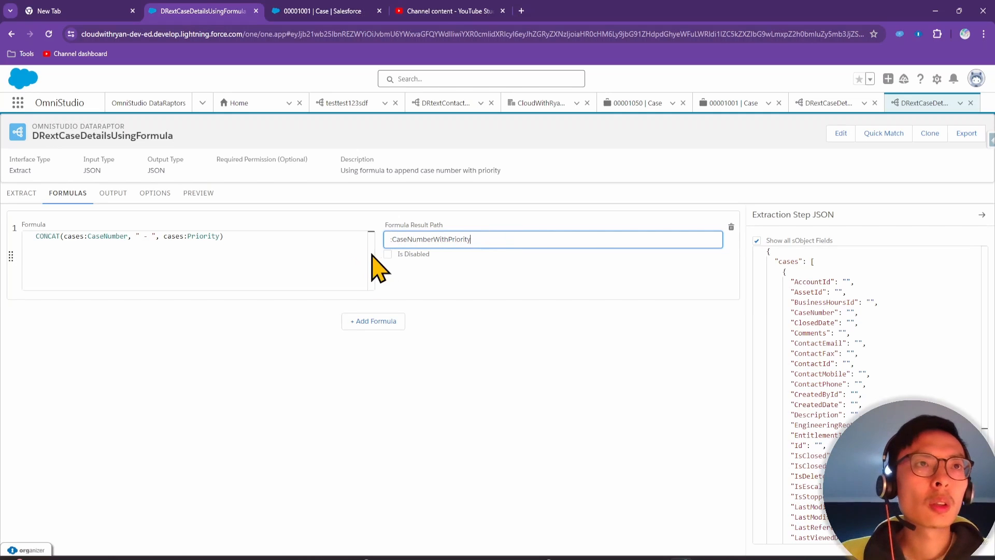
{"action": "left_click", "coordinate": [390, 240]}
{"action": "type", "text": "cases"}
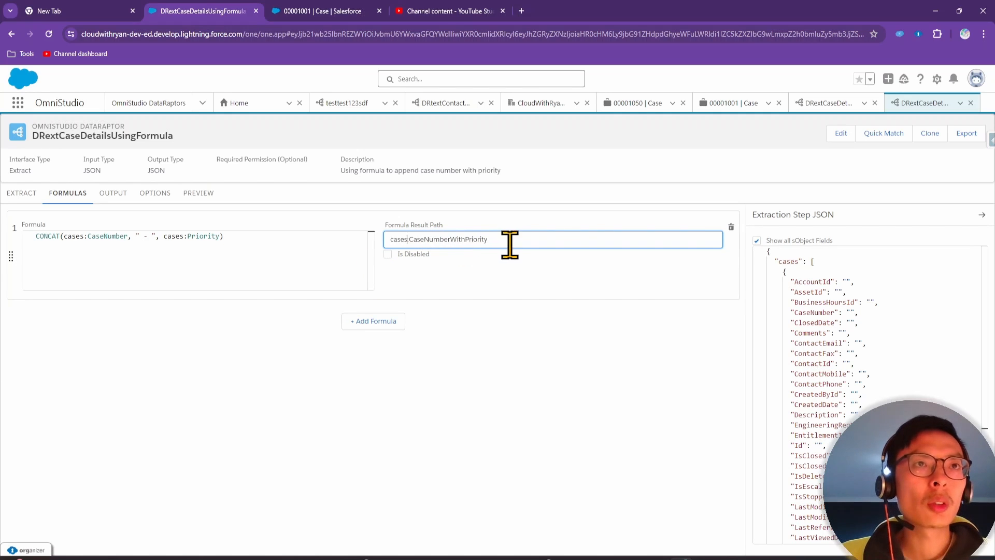
{"action": "left_click_drag", "start_coordinate": [498, 241], "coordinate": [393, 242]}
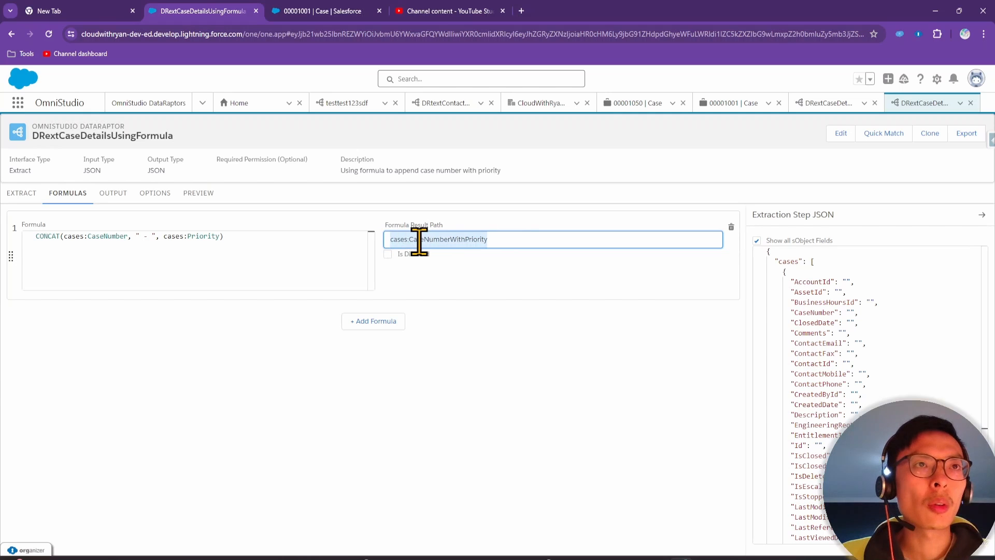
{"action": "left_click", "coordinate": [409, 239]}
{"action": "key", "text": "BackSpace"}
{"action": "key", "text": "BackSpace"}
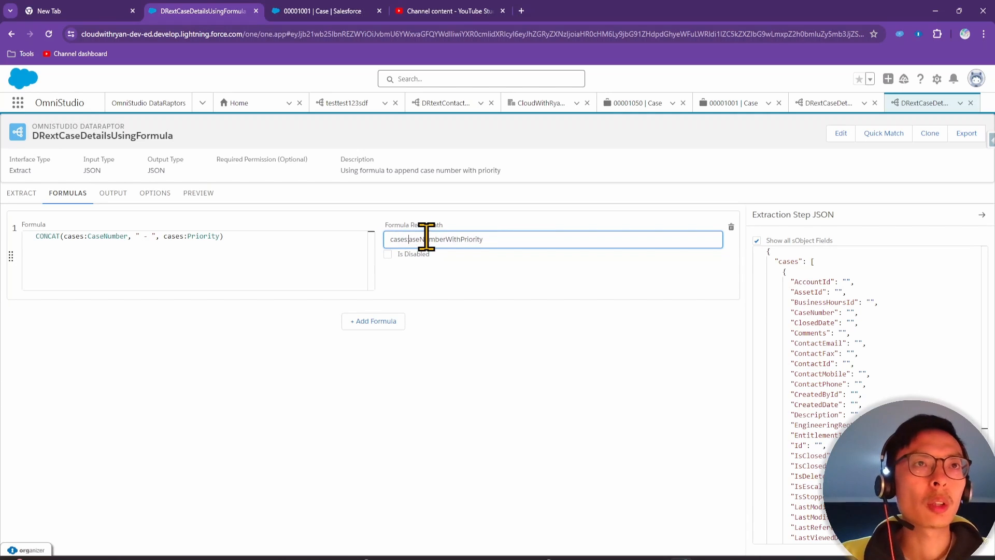
{"action": "type", "text": ":c"}
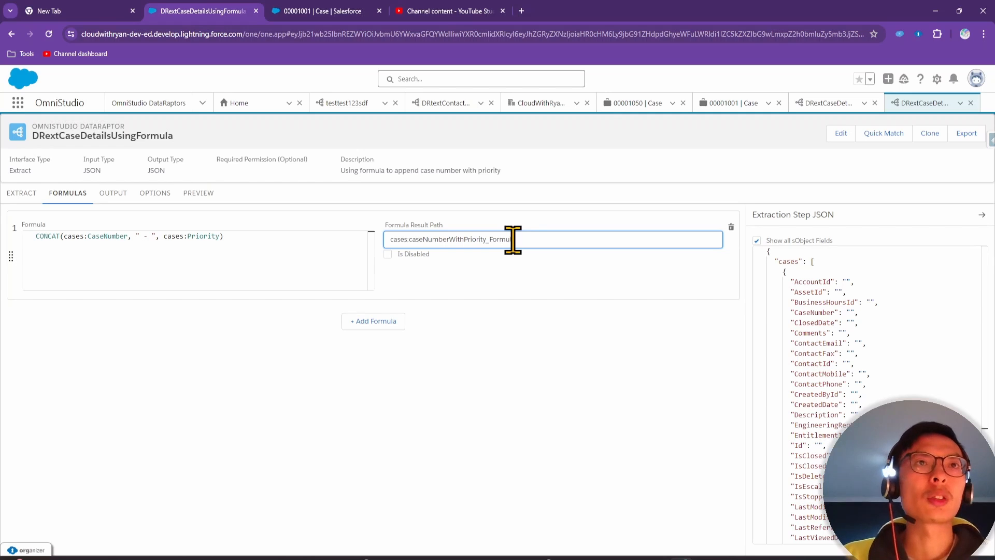
{"action": "type", "text": "la"}
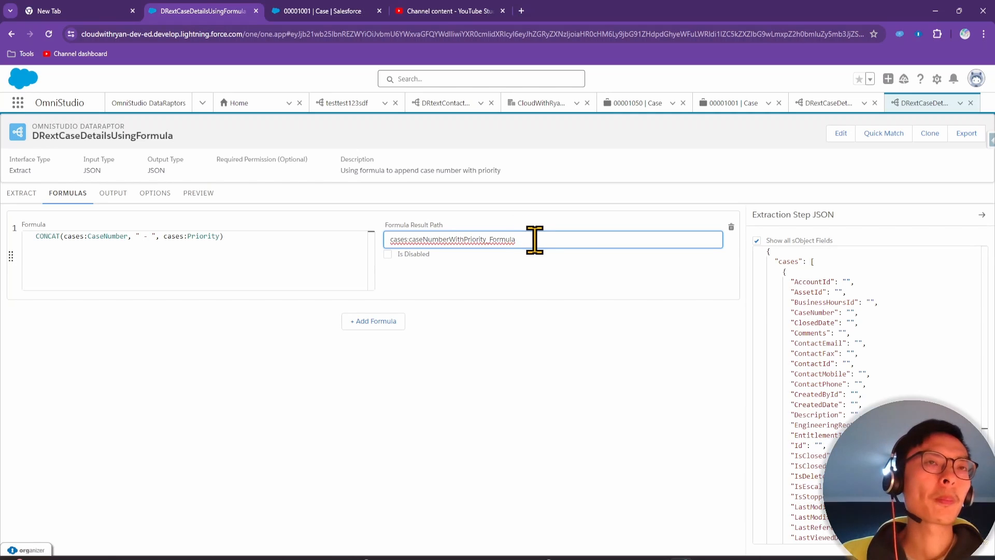
{"action": "left_click_drag", "start_coordinate": [535, 239], "coordinate": [383, 242]}
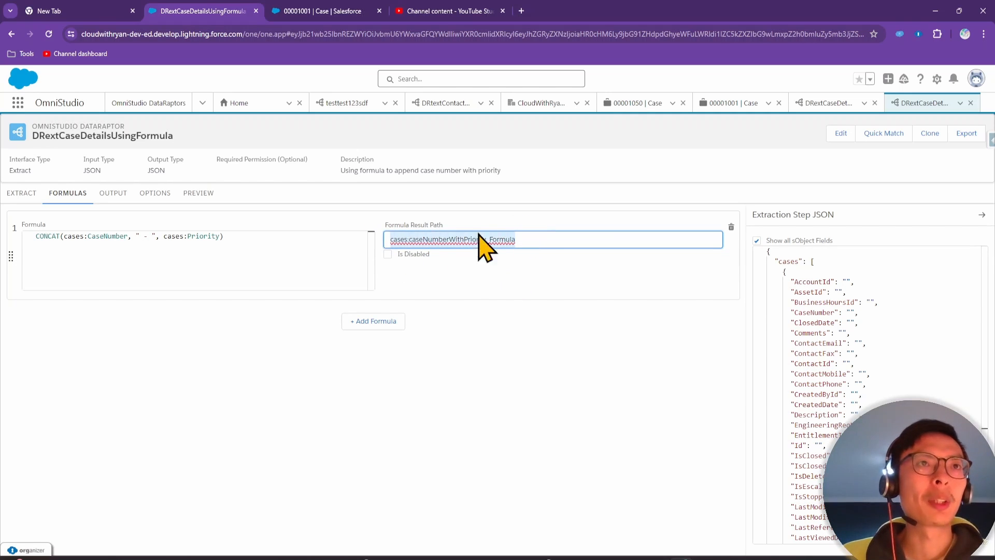
{"action": "left_click", "coordinate": [138, 256]}
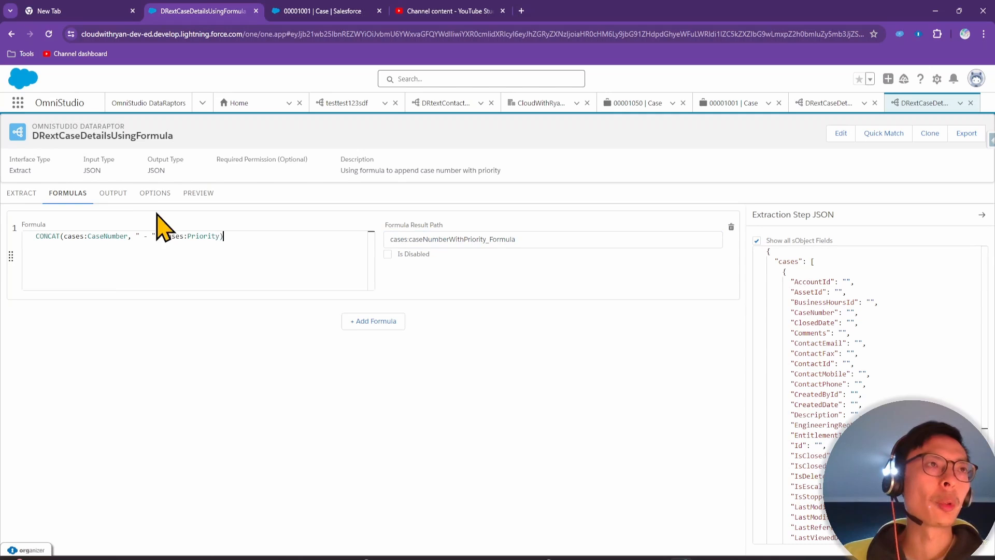
Add an output mapping using cases:caseNumberWithPriority_Formula as its Extract JSON Path
{"action": "left_click", "coordinate": [112, 193]}
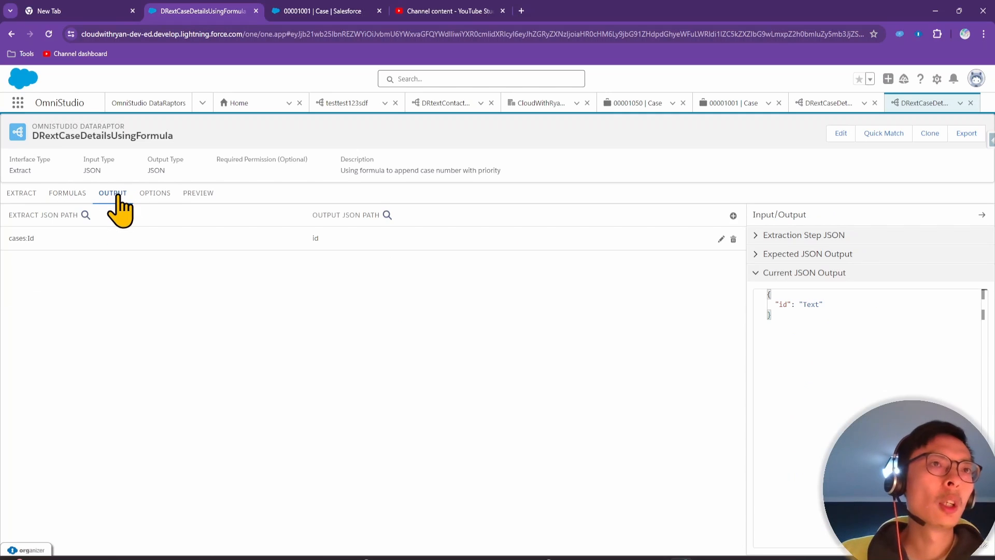
{"action": "left_click", "coordinate": [733, 216]}
{"action": "left_click_drag", "start_coordinate": [658, 559], "coordinate": [737, 160]}
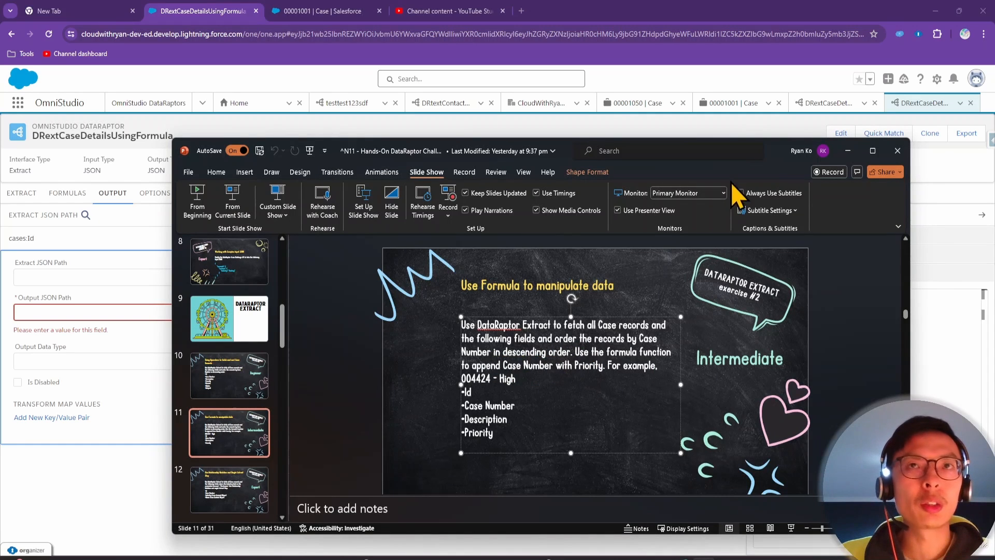
{"action": "left_click", "coordinate": [848, 150]}
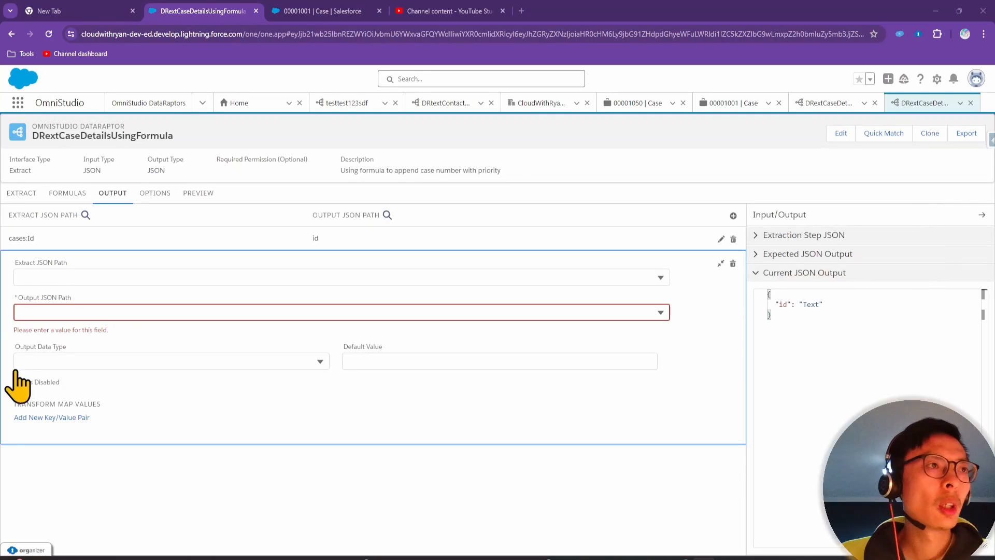
{"action": "left_click", "coordinate": [60, 277]}
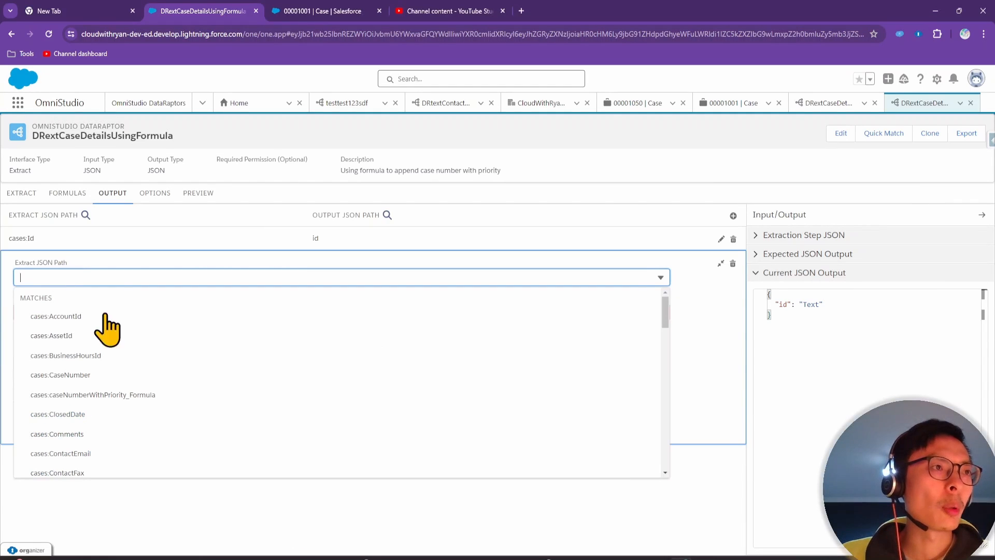
{"action": "left_click", "coordinate": [119, 395]}
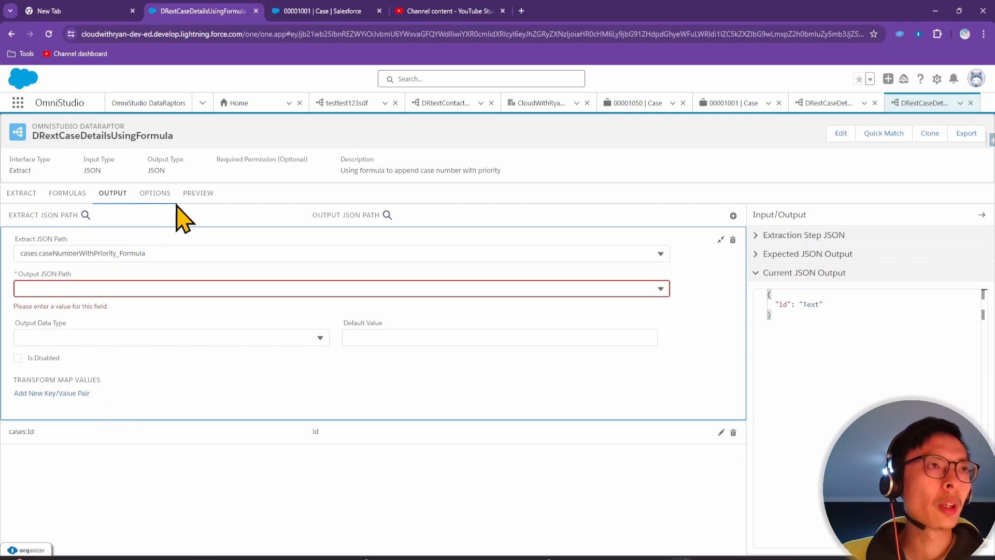
Review the formula definition and the Case extract step settings
{"action": "left_click", "coordinate": [68, 194]}
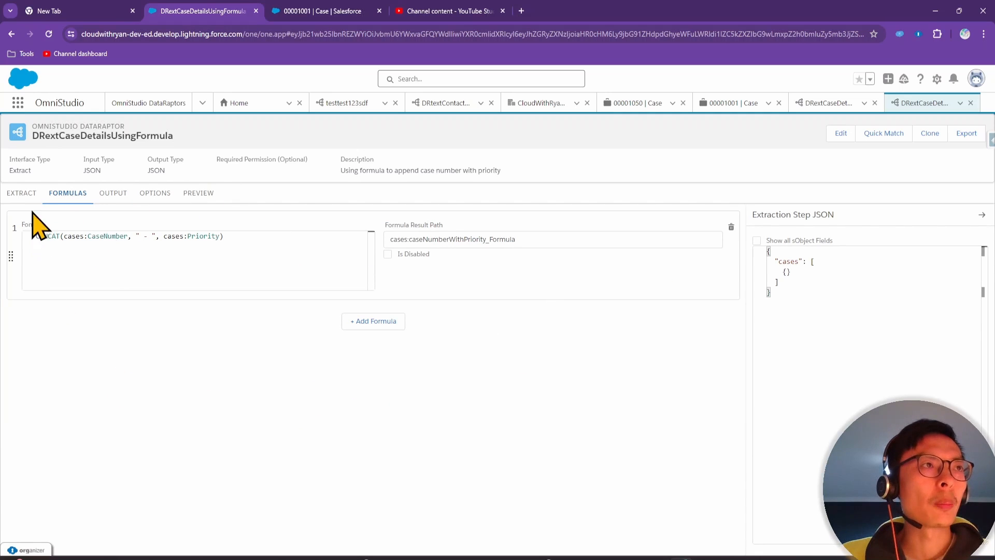
{"action": "left_click", "coordinate": [20, 195]}
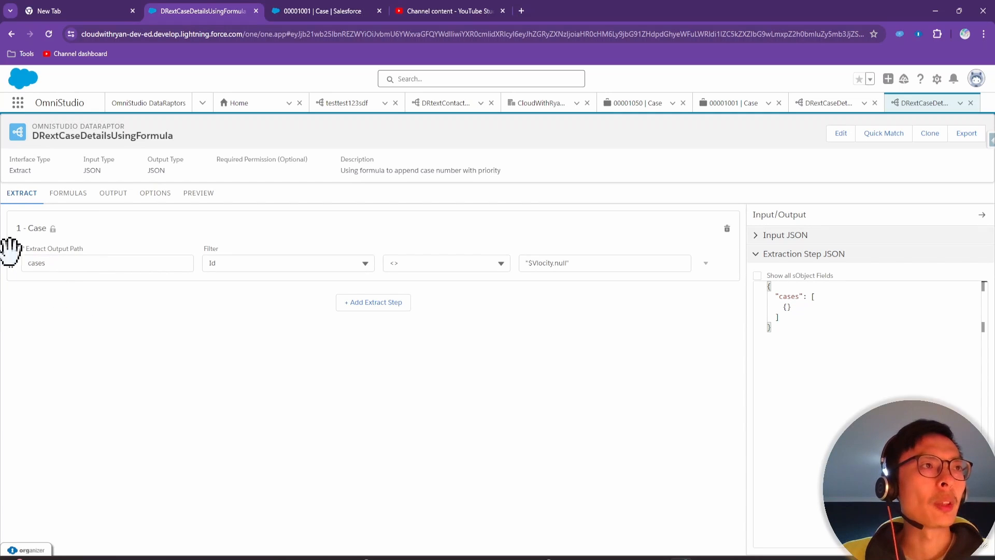
{"action": "left_click", "coordinate": [67, 197]}
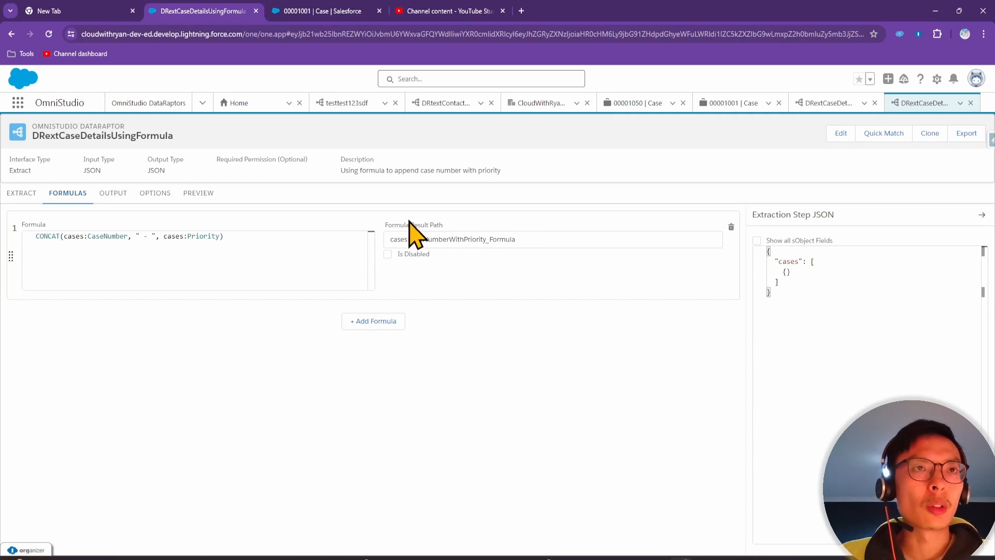
Set the formula mapping's Output JSON Path to caseNumber
{"action": "left_click", "coordinate": [116, 195]}
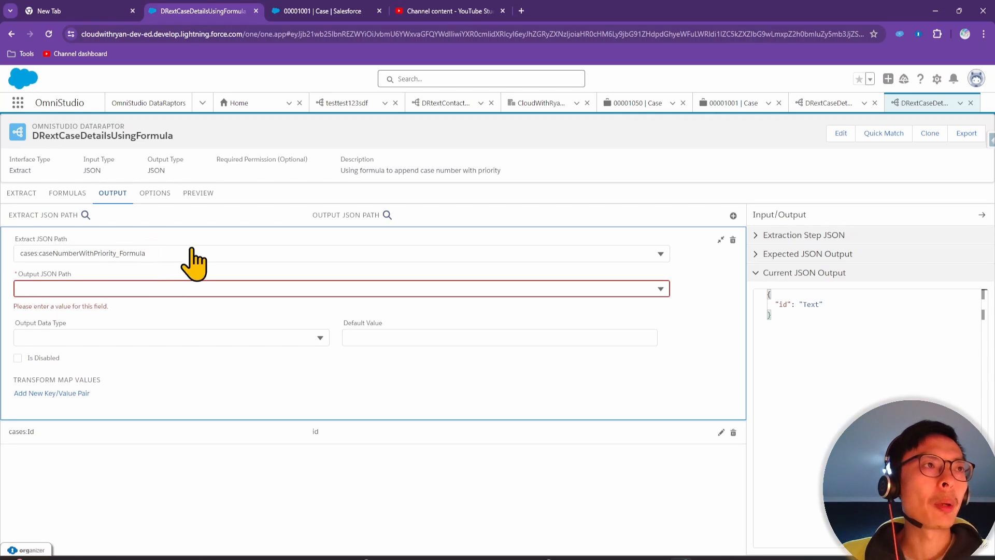
{"action": "left_click", "coordinate": [89, 287]}
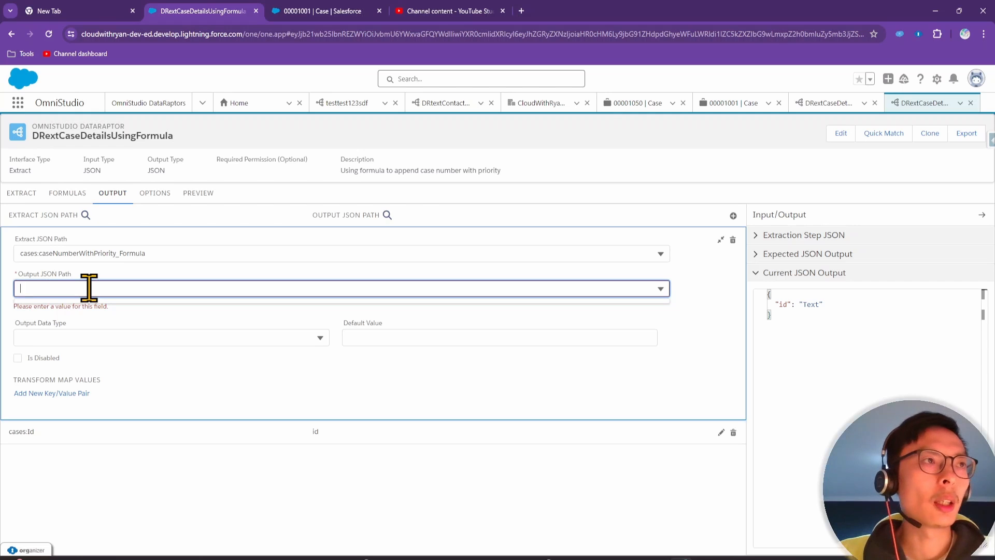
{"action": "type", "text": "caseNumber"}
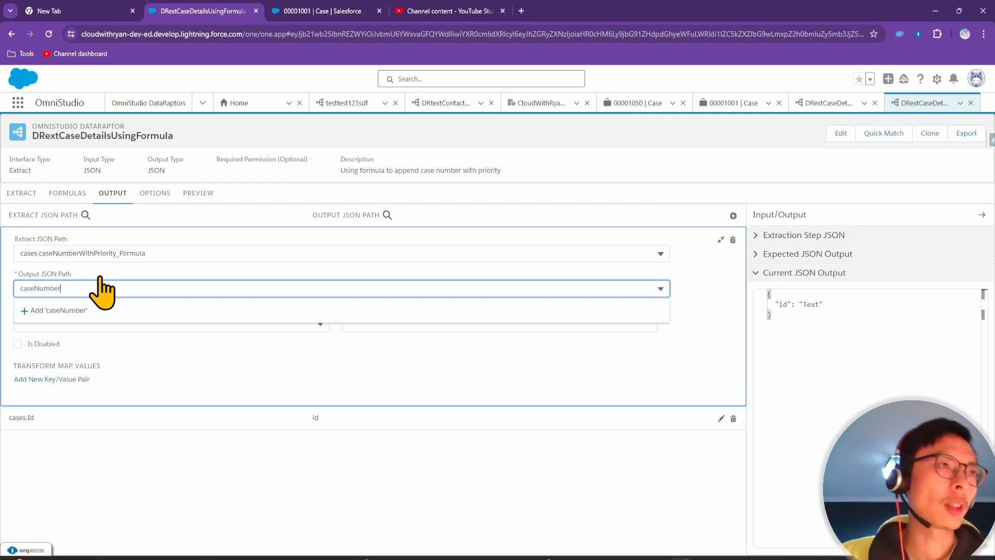
{"action": "left_click", "coordinate": [123, 482]}
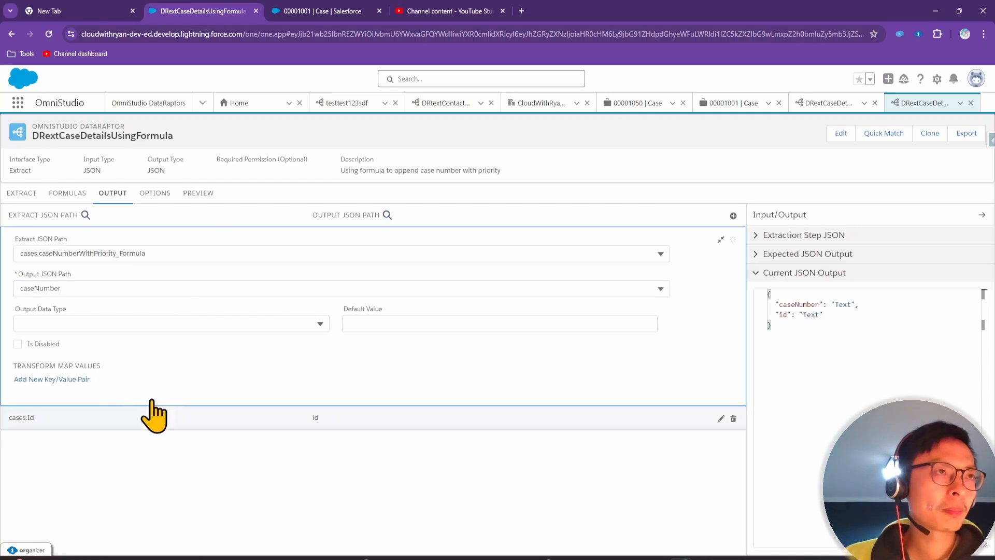
Execute the preview, which returns values like "00001027 - Medium"
{"action": "left_click", "coordinate": [202, 197]}
{"action": "left_click", "coordinate": [222, 541]}
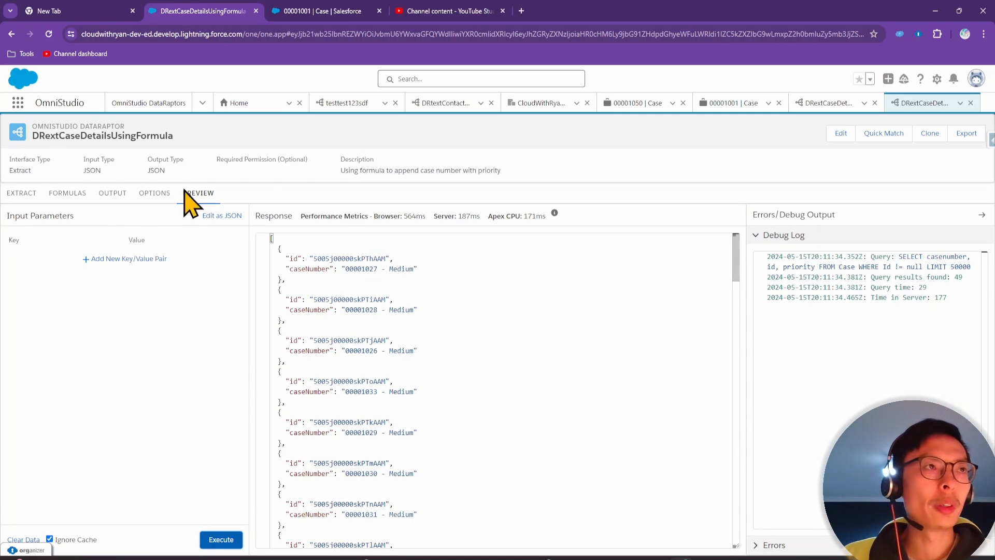
{"action": "left_click", "coordinate": [116, 193]}
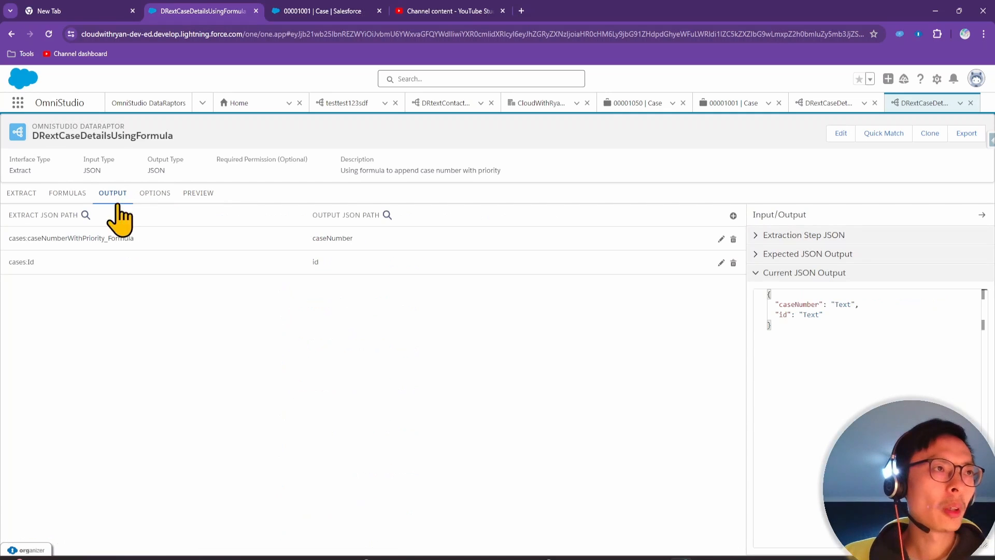
Rename the formula mapping's output path to caseNumberFormula
{"action": "left_click", "coordinate": [732, 216]}
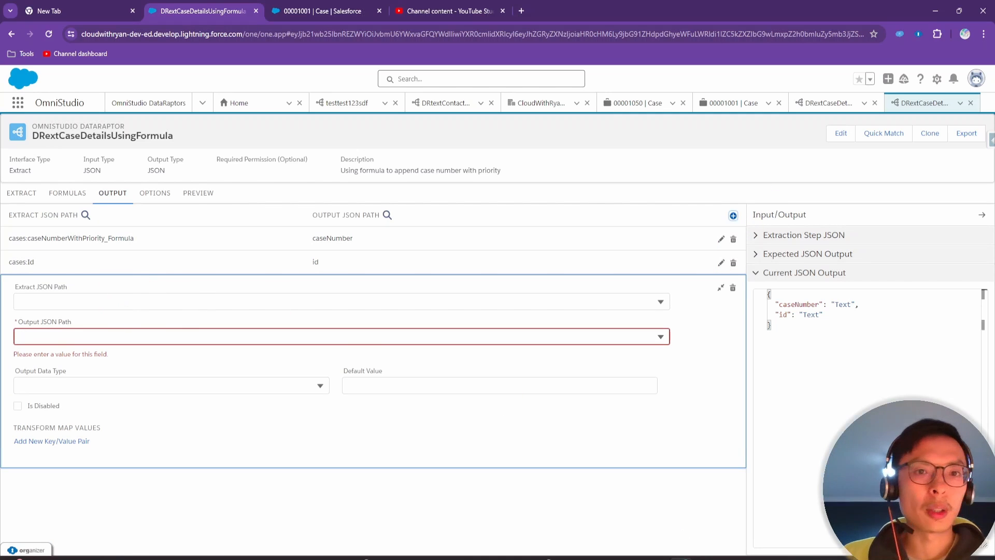
{"action": "left_click_drag", "start_coordinate": [747, 559], "coordinate": [777, 169]}
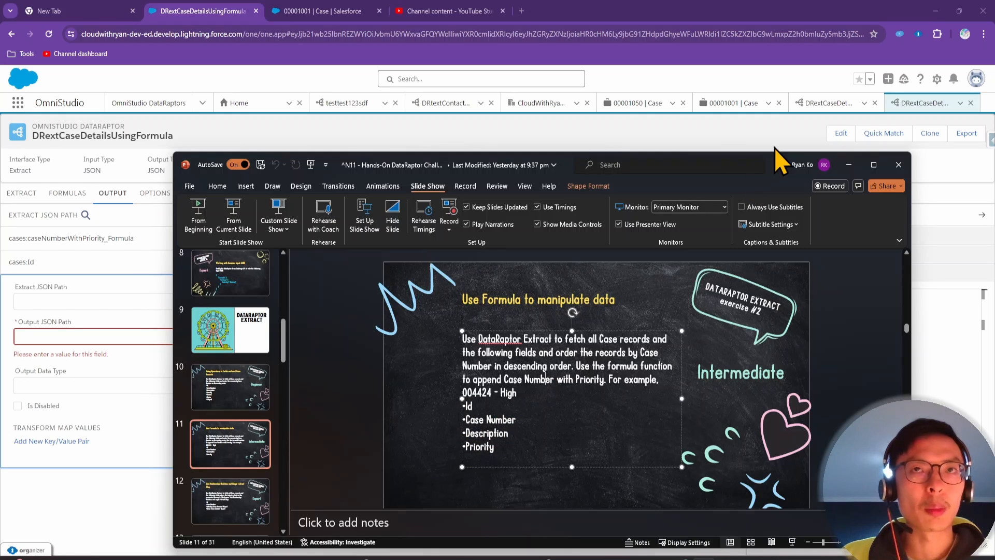
{"action": "left_click_drag", "start_coordinate": [775, 163], "coordinate": [762, 559]}
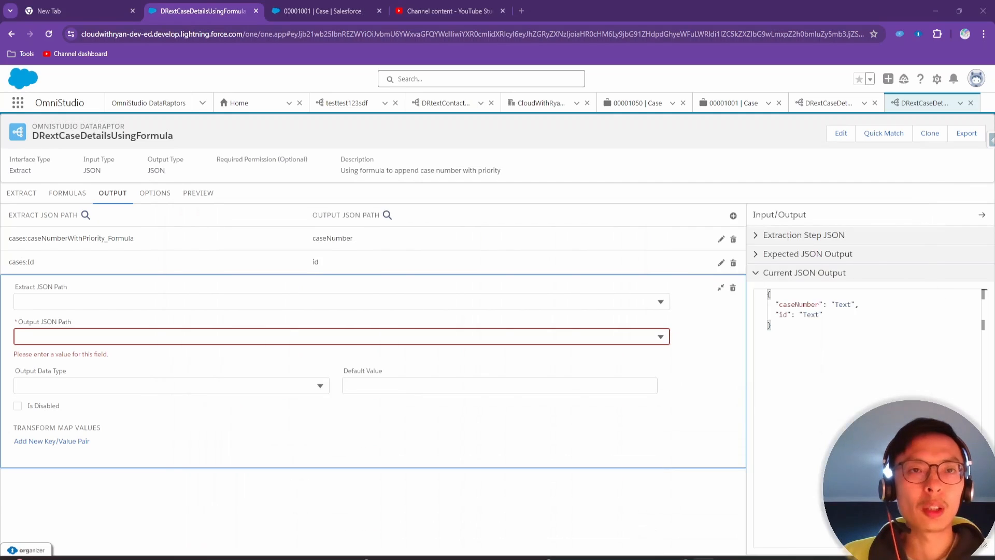
{"action": "left_click", "coordinate": [204, 244]}
{"action": "left_click", "coordinate": [91, 289]}
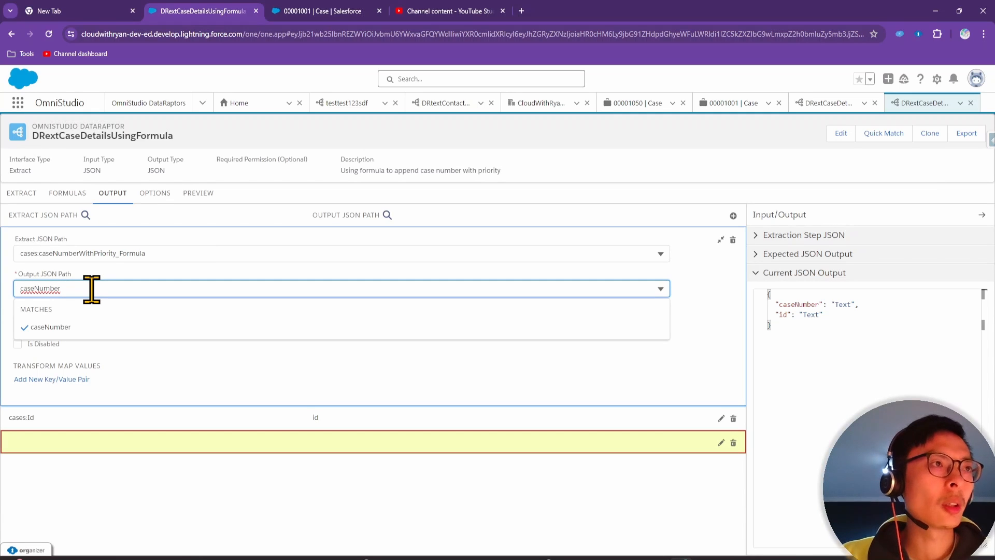
{"action": "type", "text": "Formula"}
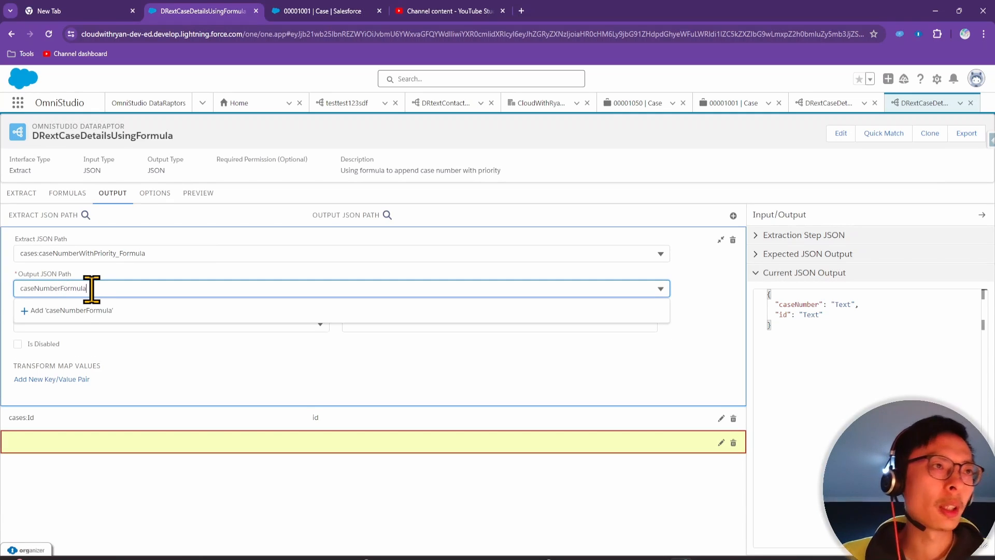
{"action": "left_click", "coordinate": [101, 311]}
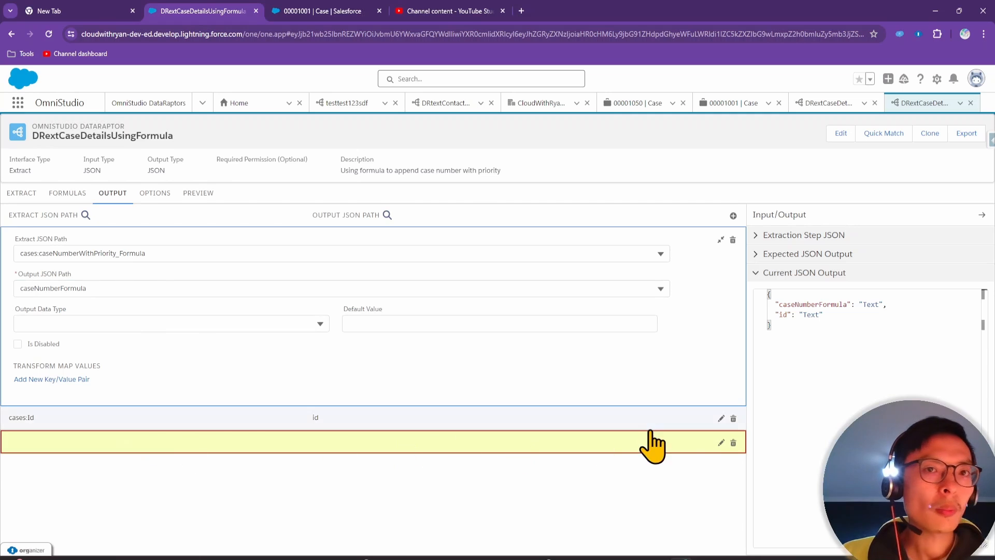
Map cases:CaseNumber to the output path caseNumber
{"action": "left_click", "coordinate": [721, 443]}
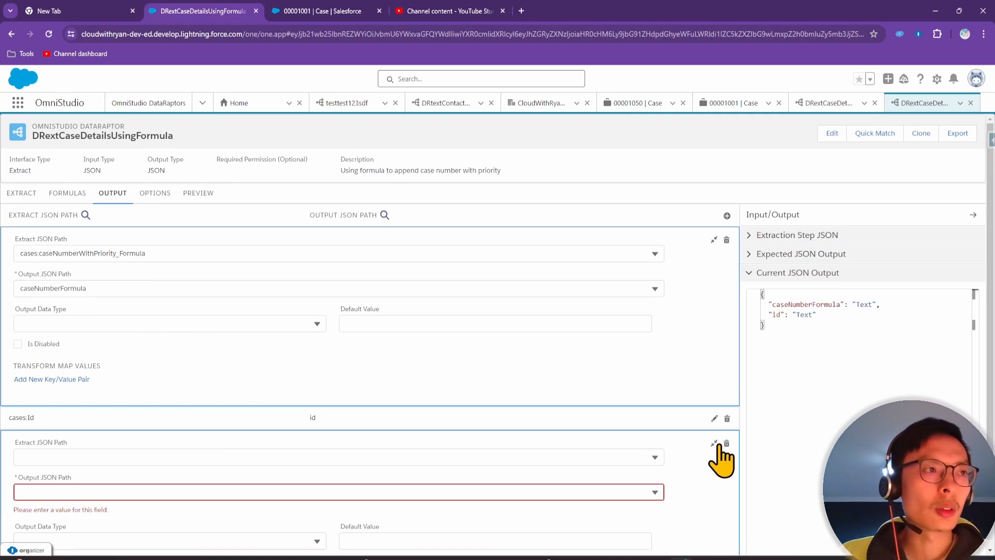
{"action": "left_click", "coordinate": [165, 459]}
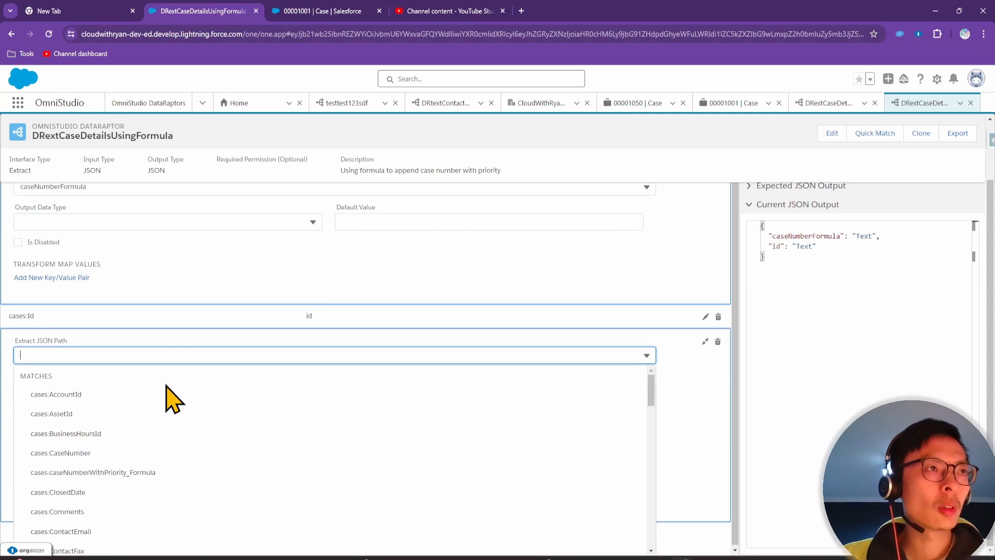
{"action": "type", "text": "casenumber"}
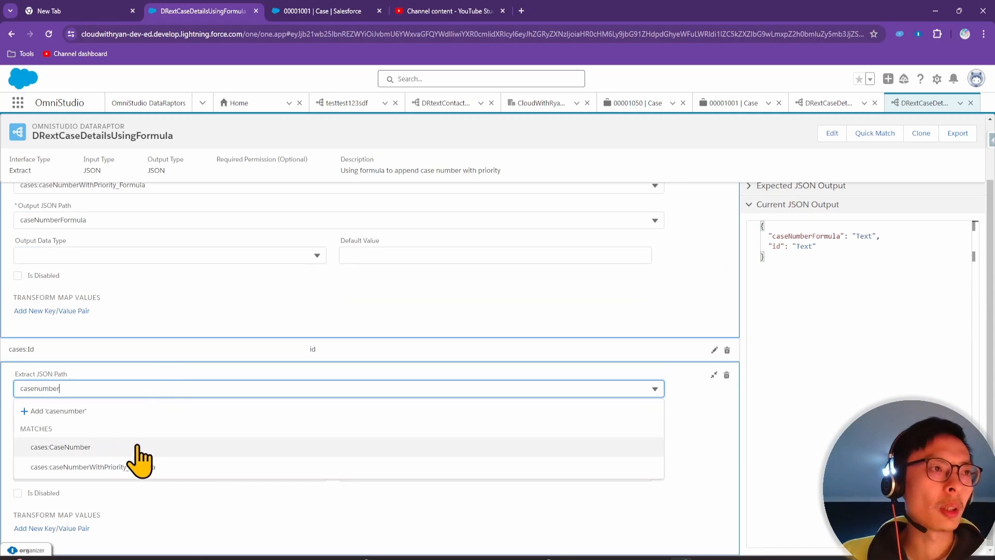
{"action": "left_click", "coordinate": [135, 449]}
{"action": "left_click", "coordinate": [114, 414]}
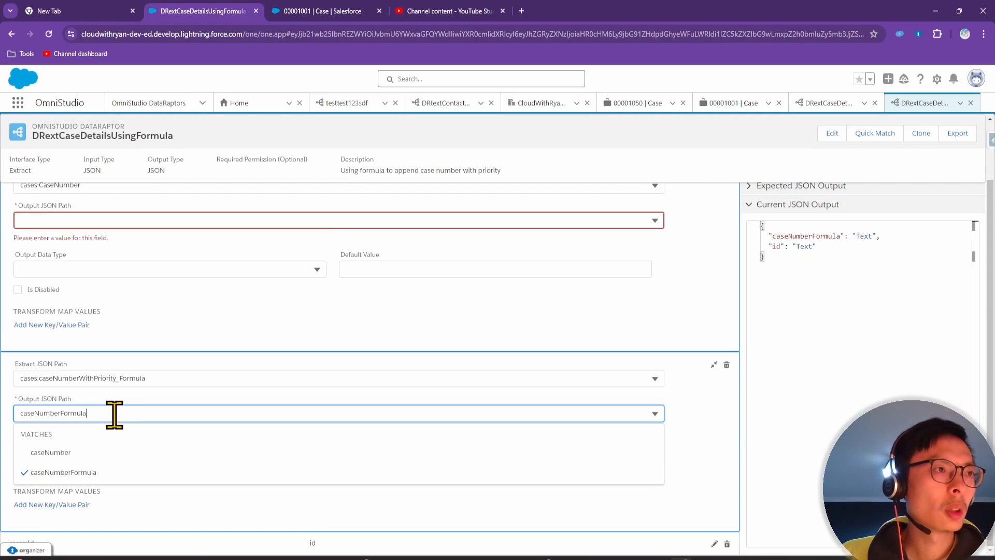
{"action": "left_click", "coordinate": [86, 220]}
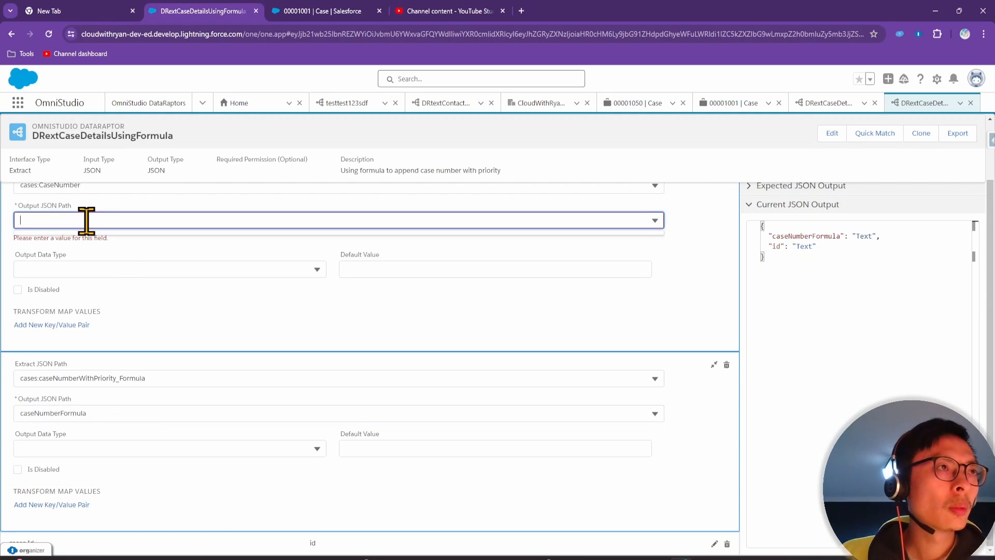
{"action": "type", "text": "caseNumb"}
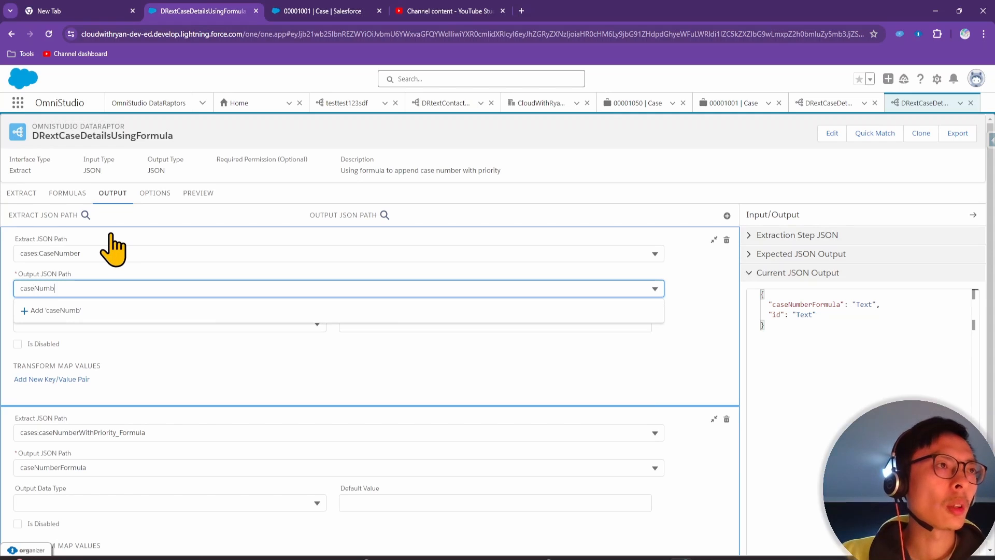
{"action": "type", "text": "er"}
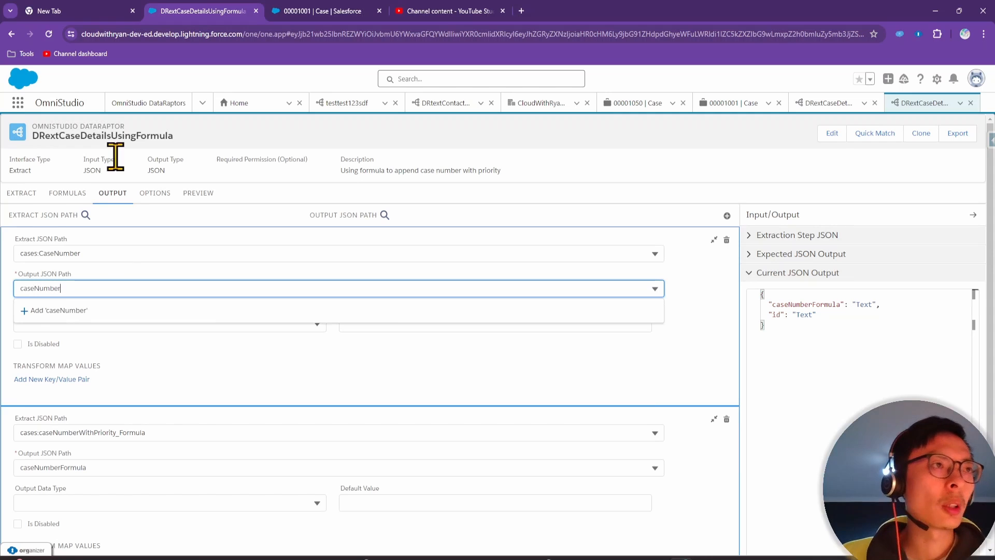
{"action": "left_click", "coordinate": [77, 311]}
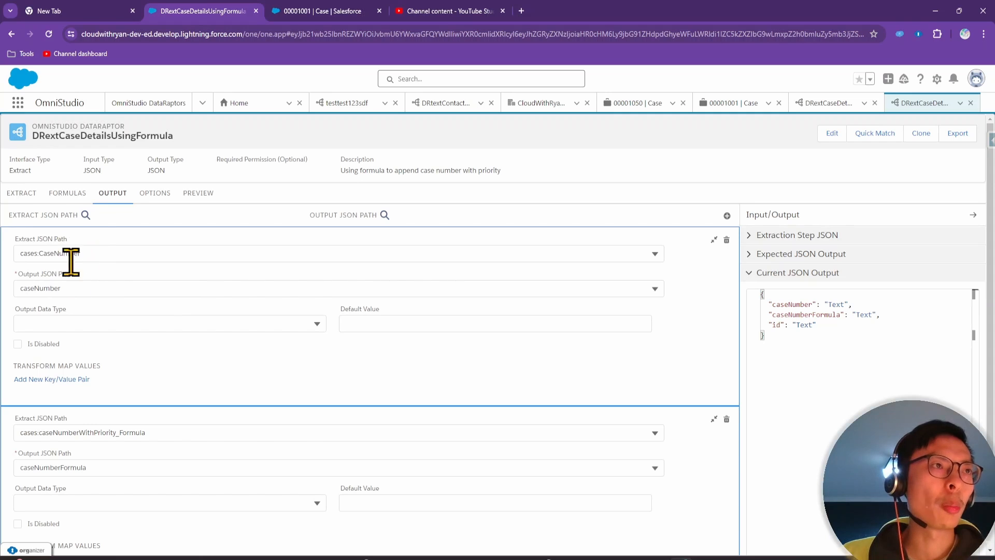
Add a mapping from cases:Priority to priority
{"action": "left_click", "coordinate": [730, 216]}
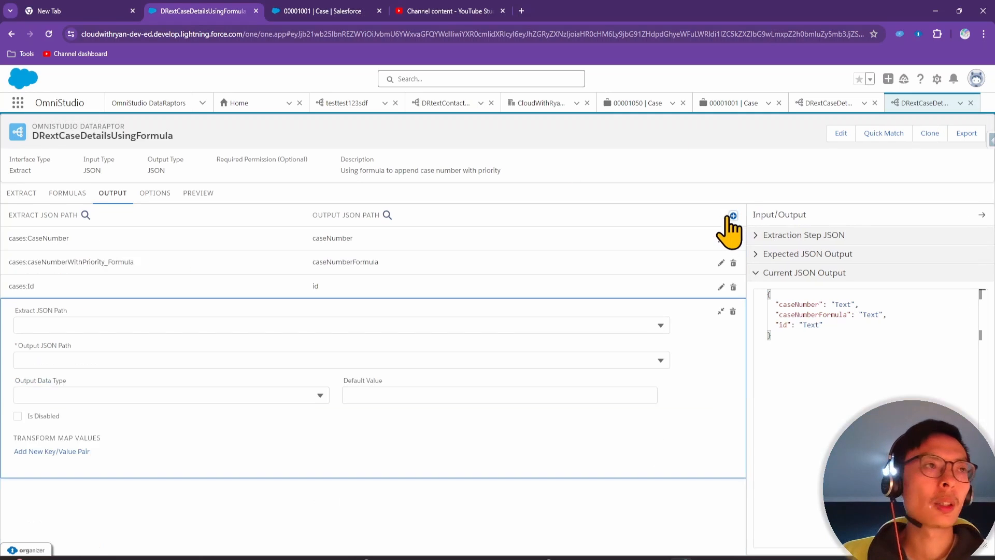
{"action": "left_click", "coordinate": [99, 325]}
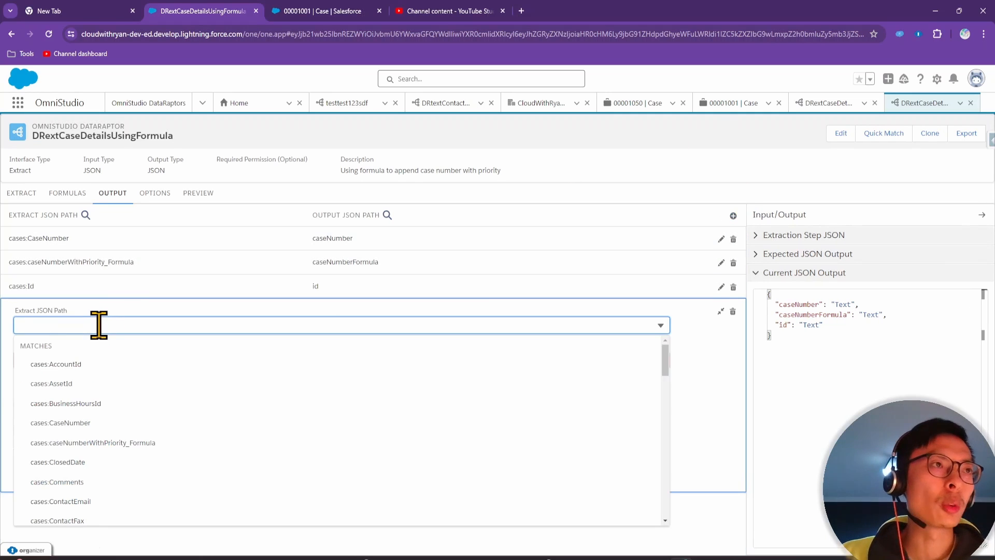
{"action": "type", "text": "prior"}
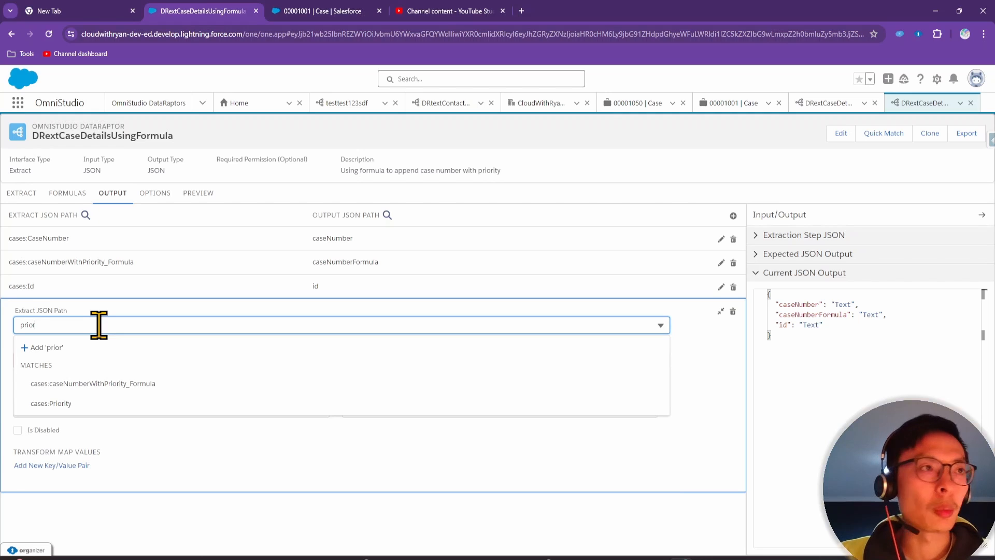
{"action": "type", "text": "ty"}
{"action": "key", "text": "BackSpace"}
{"action": "key", "text": "BackSpace"}
{"action": "key", "text": "BackSpace"}
{"action": "key", "text": "BackSpace"}
{"action": "key", "text": "BackSpace"}
{"action": "key", "text": "BackSpace"}
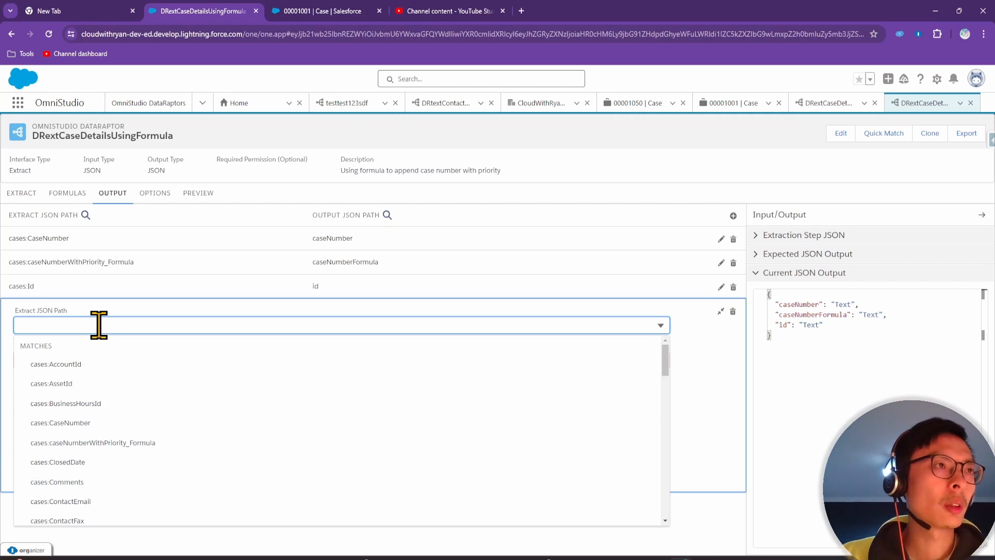
{"action": "type", "text": "pr"}
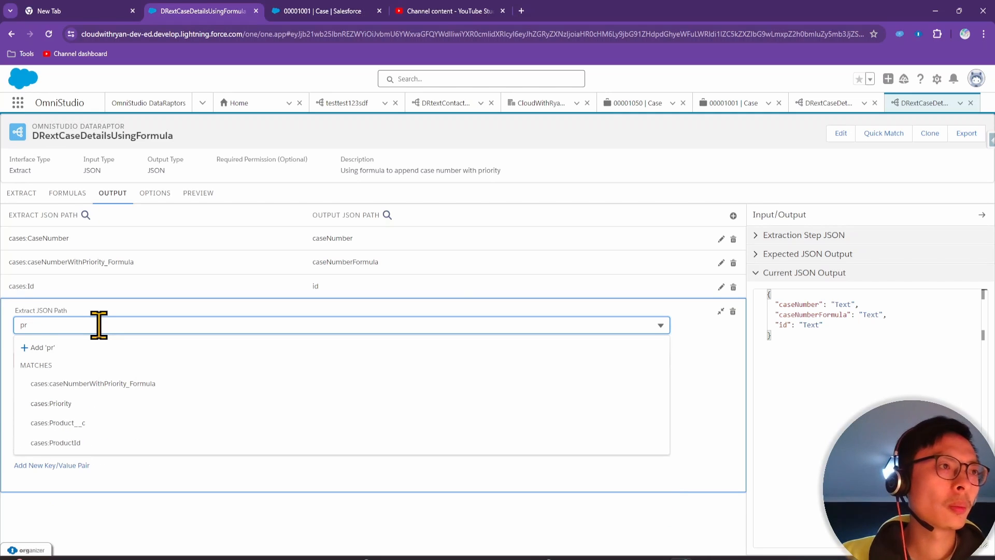
{"action": "left_click", "coordinate": [93, 404]}
{"action": "left_click", "coordinate": [81, 358]}
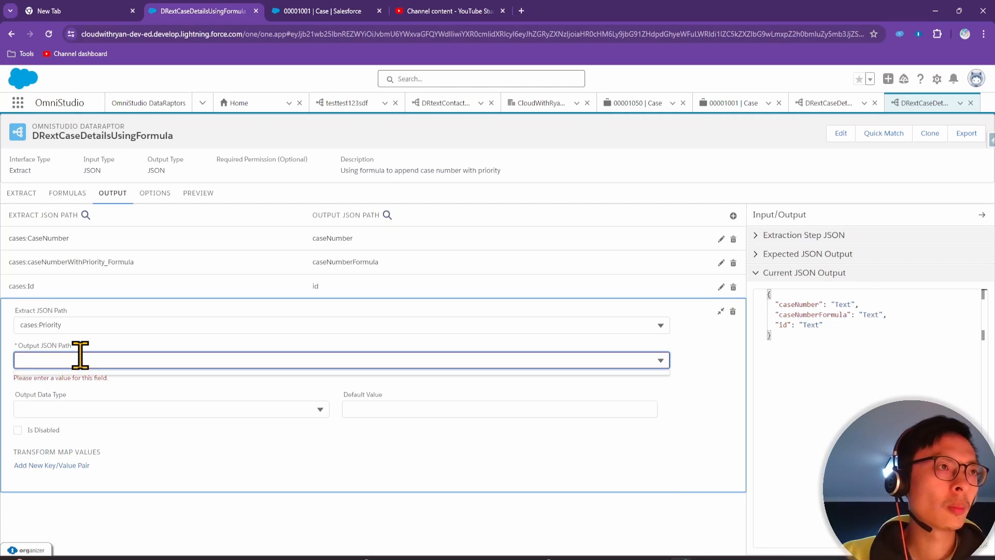
{"action": "type", "text": "priority"}
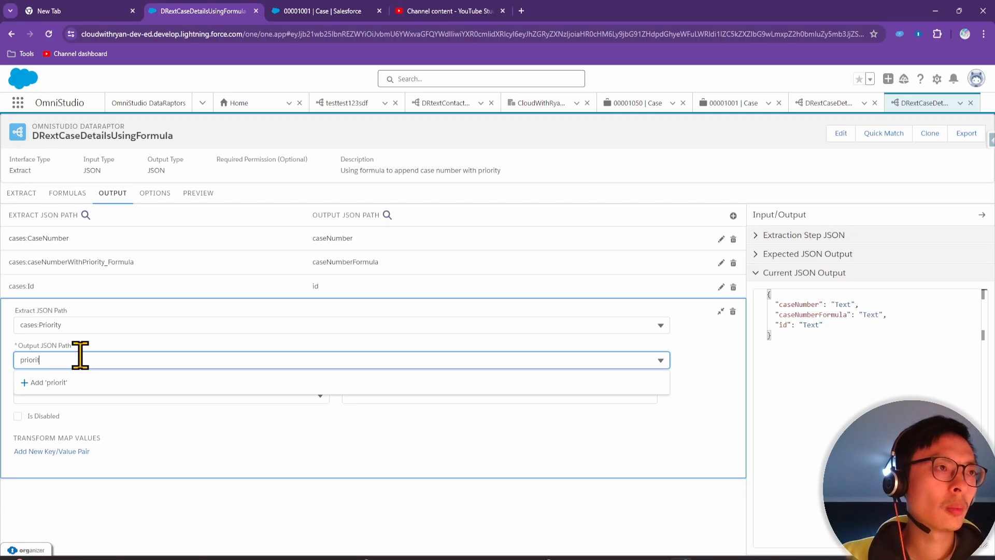
{"action": "left_click", "coordinate": [78, 384]}
Add a mapping from cases:Description to description
{"action": "left_click", "coordinate": [733, 216]}
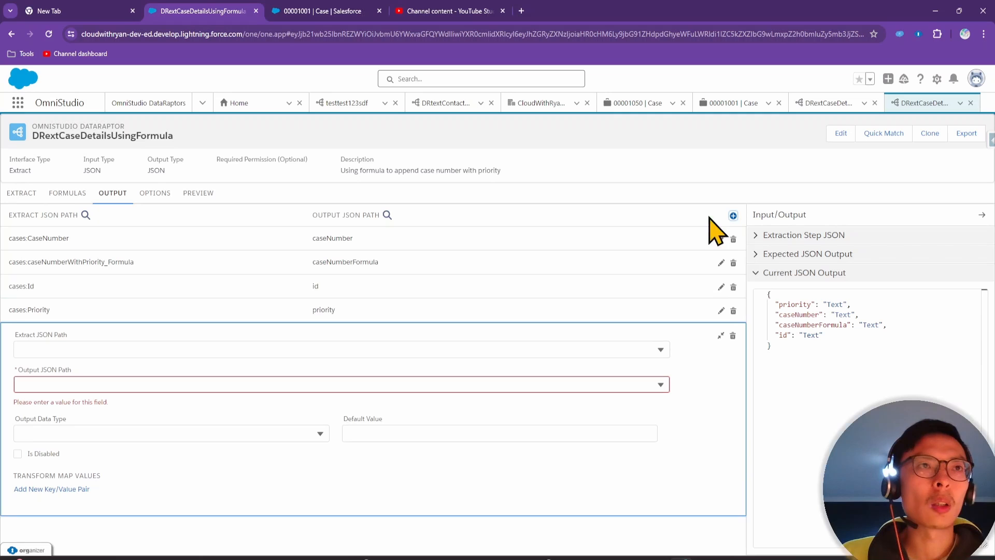
{"action": "left_click", "coordinate": [85, 349]}
{"action": "type", "text": "descrip"}
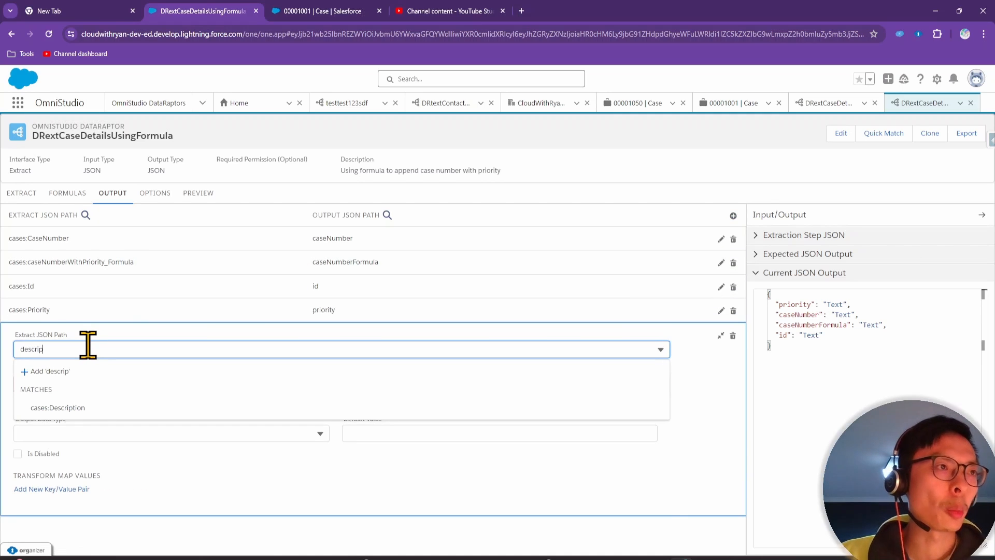
{"action": "left_click", "coordinate": [93, 408]}
{"action": "left_click", "coordinate": [79, 337]}
{"action": "type", "text": "d"}
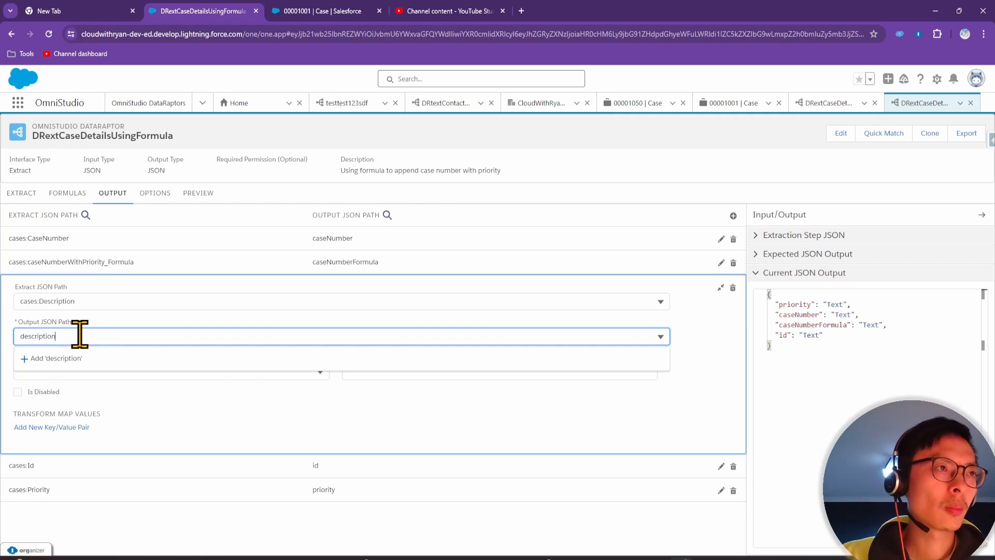
{"action": "type", "text": "escription"}
{"action": "left_click", "coordinate": [126, 363]}
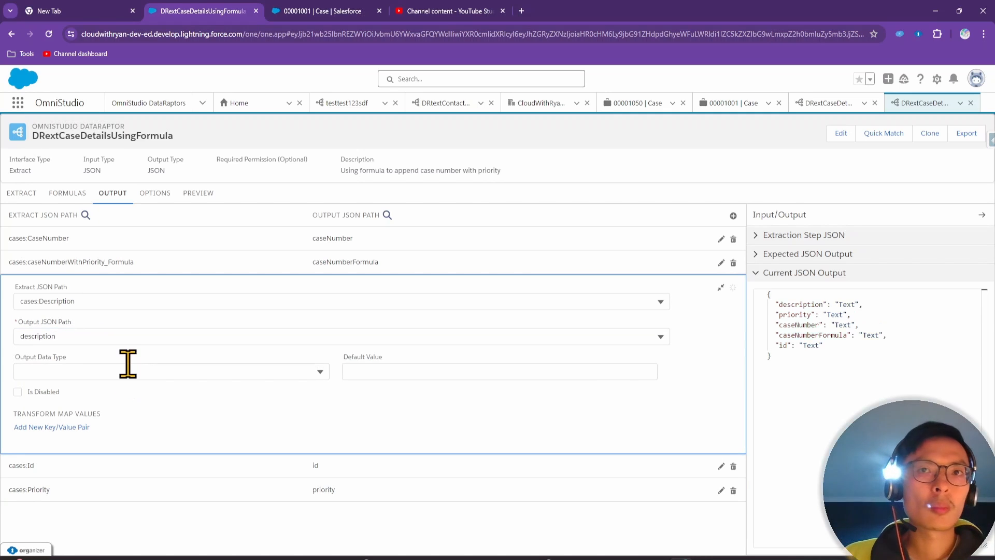
{"action": "left_click", "coordinate": [199, 194]}
Execute the preview and highlight the first record's caseNumberFormula value 00001027 - Medium
{"action": "left_click", "coordinate": [222, 539]}
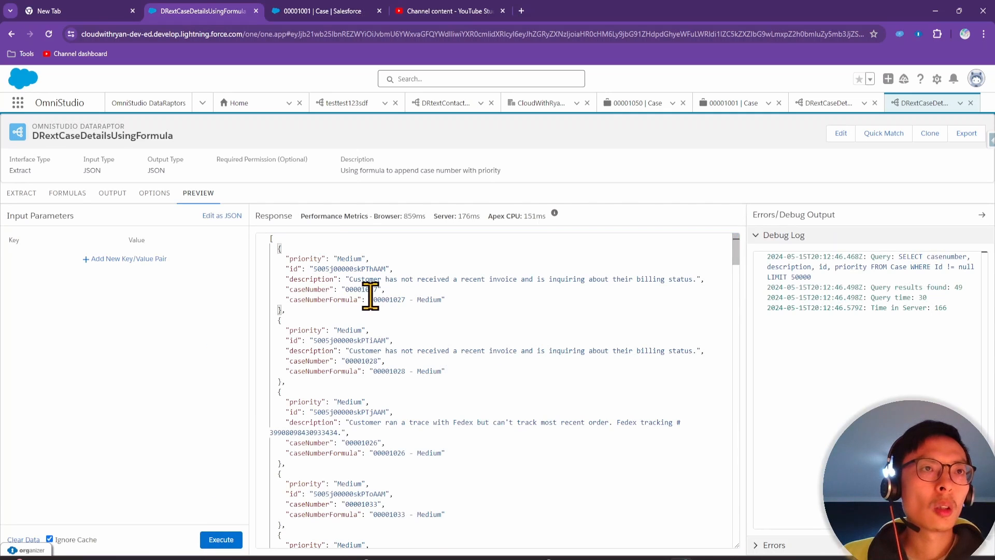
{"action": "left_click", "coordinate": [369, 299]}
{"action": "double_click", "coordinate": [315, 300]}
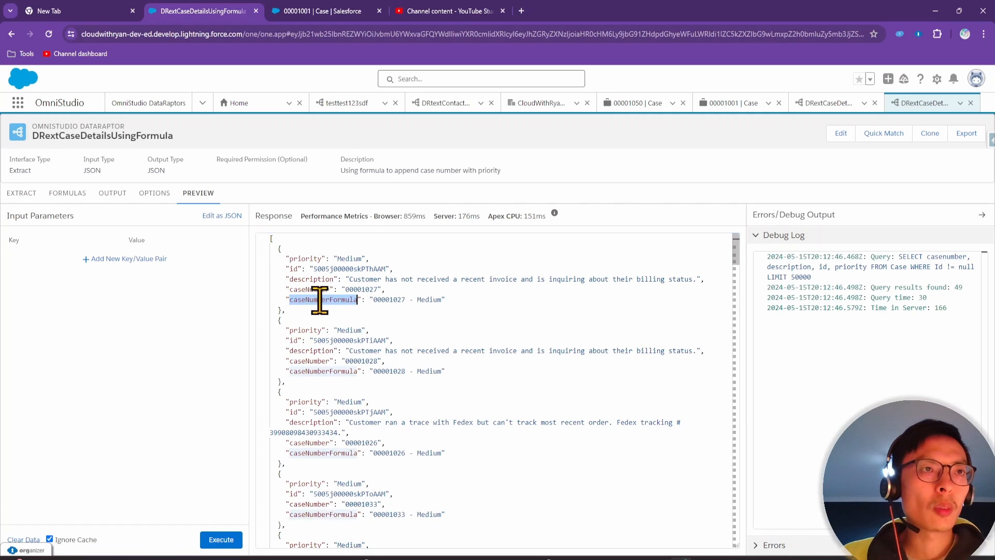
{"action": "left_click", "coordinate": [336, 311]}
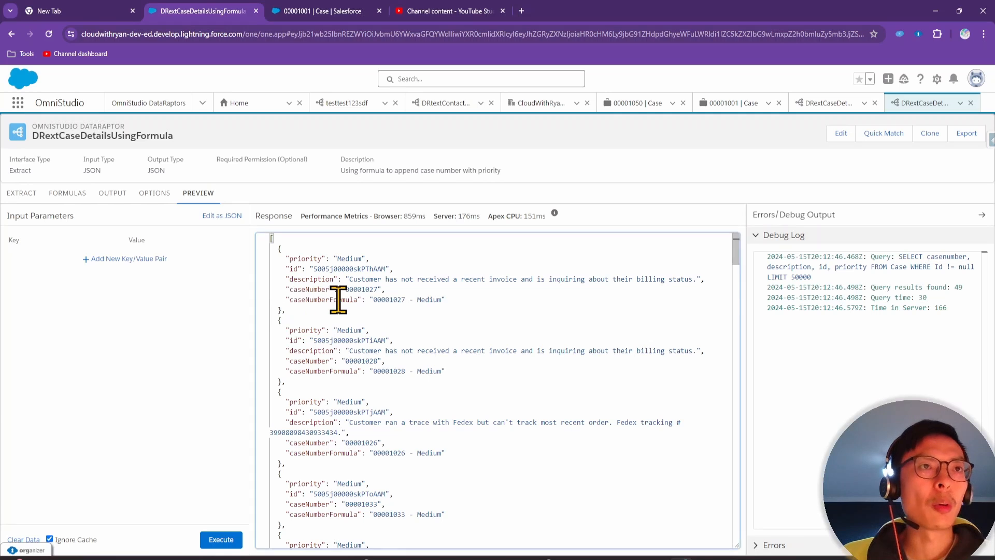
{"action": "double_click", "coordinate": [337, 300]}
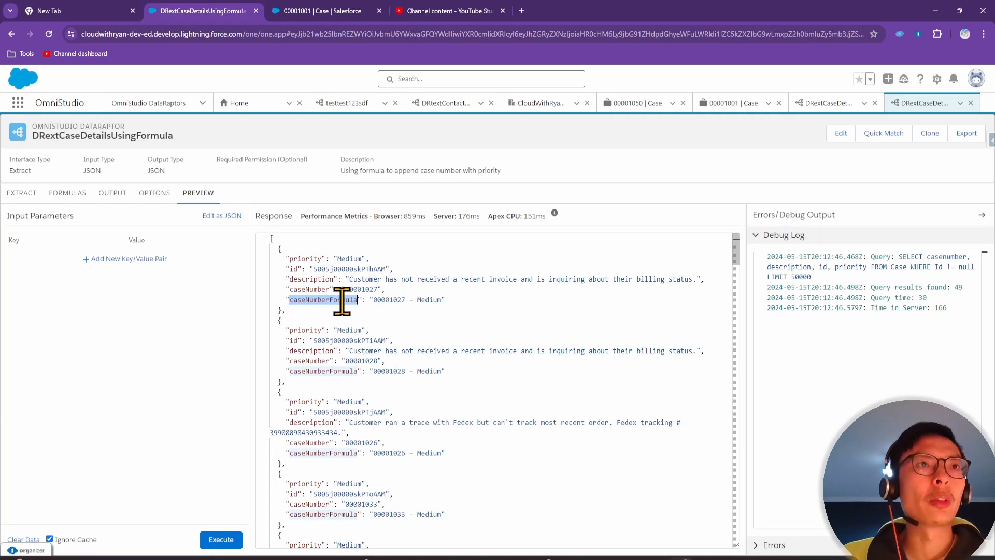
{"action": "double_click", "coordinate": [387, 299]}
{"action": "left_click", "coordinate": [389, 300]}
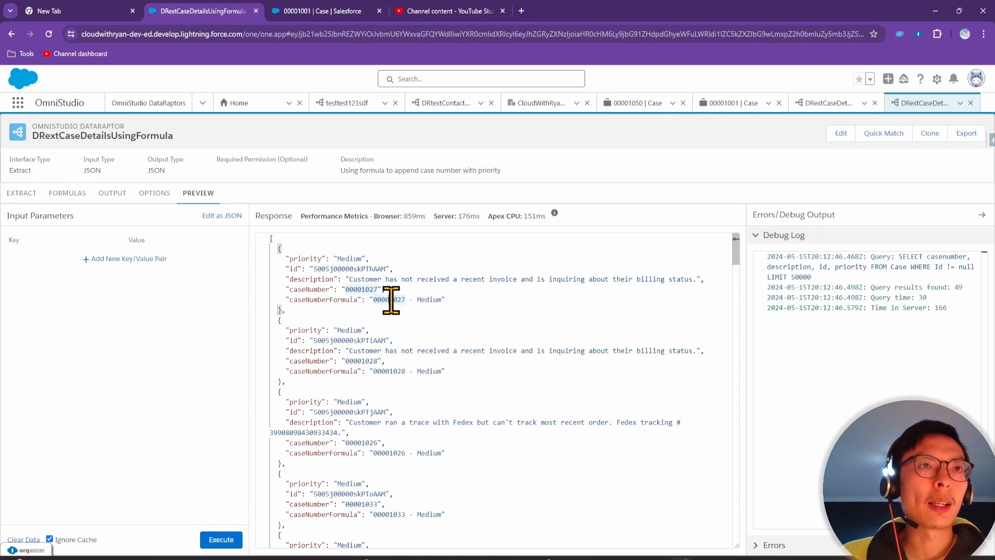
{"action": "double_click", "coordinate": [427, 300]}
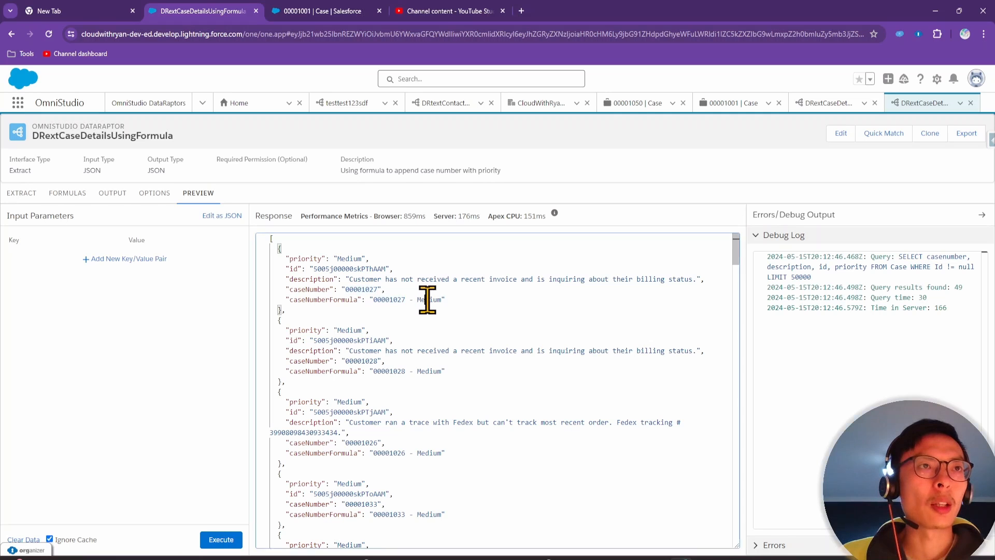
Point out priority and caseNumberFormula in the response, then return to the output mappings
{"action": "double_click", "coordinate": [348, 258]}
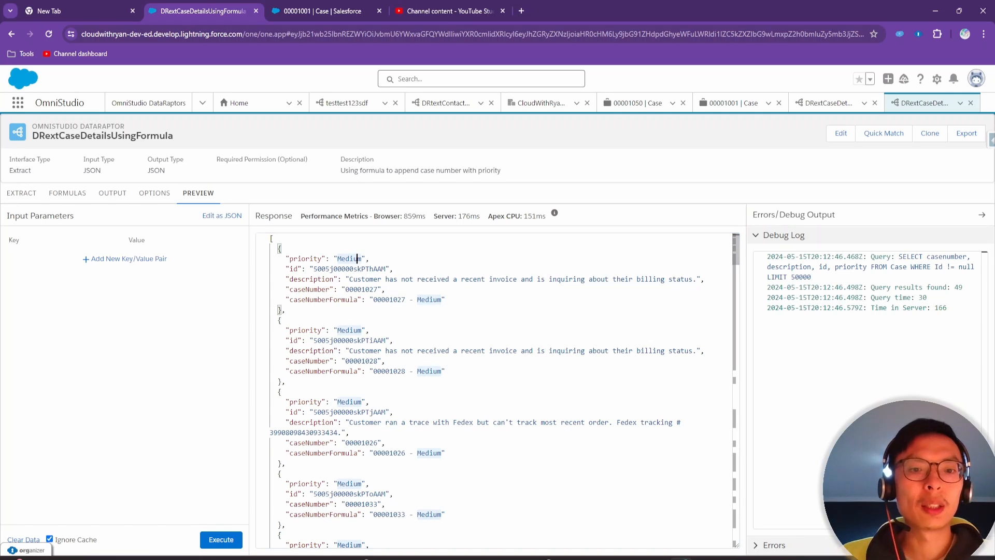
{"action": "double_click", "coordinate": [355, 371]}
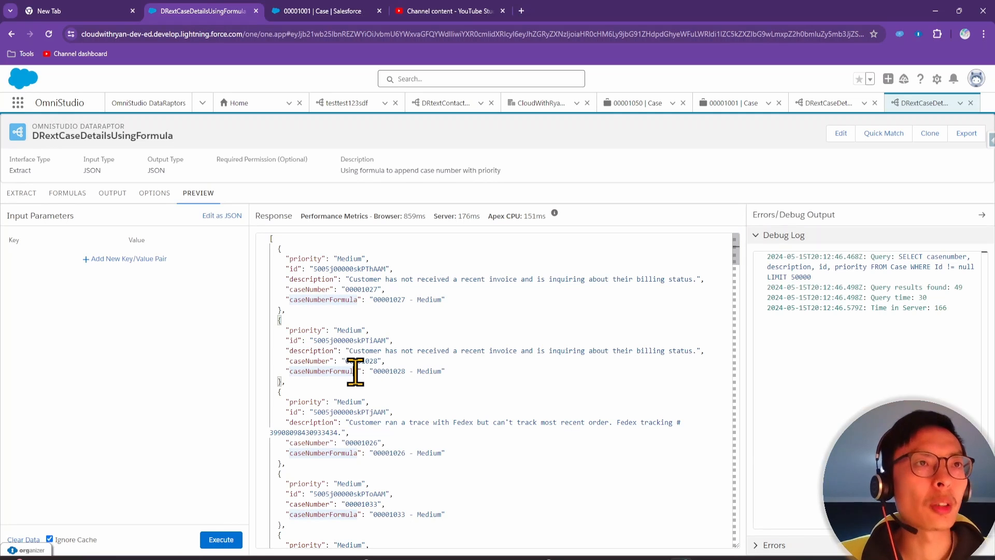
{"action": "left_click", "coordinate": [307, 306]}
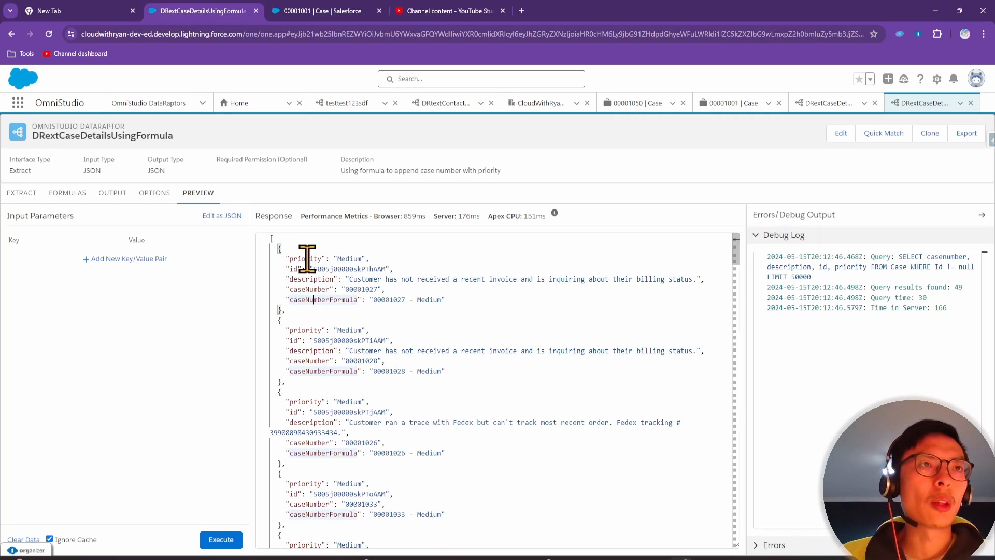
{"action": "left_click_drag", "start_coordinate": [304, 259], "coordinate": [301, 300]}
{"action": "left_click", "coordinate": [326, 303]}
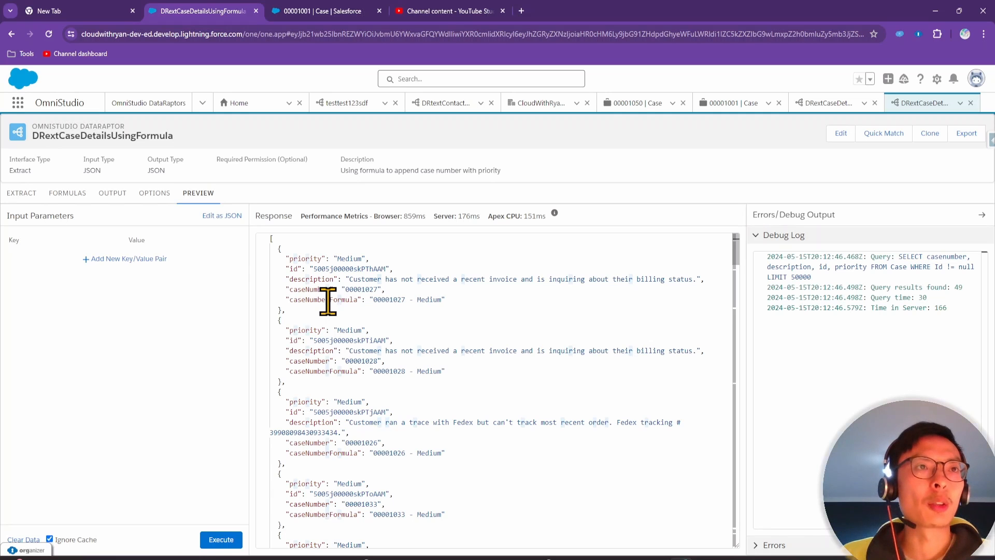
{"action": "double_click", "coordinate": [328, 300]}
{"action": "left_click", "coordinate": [323, 320]}
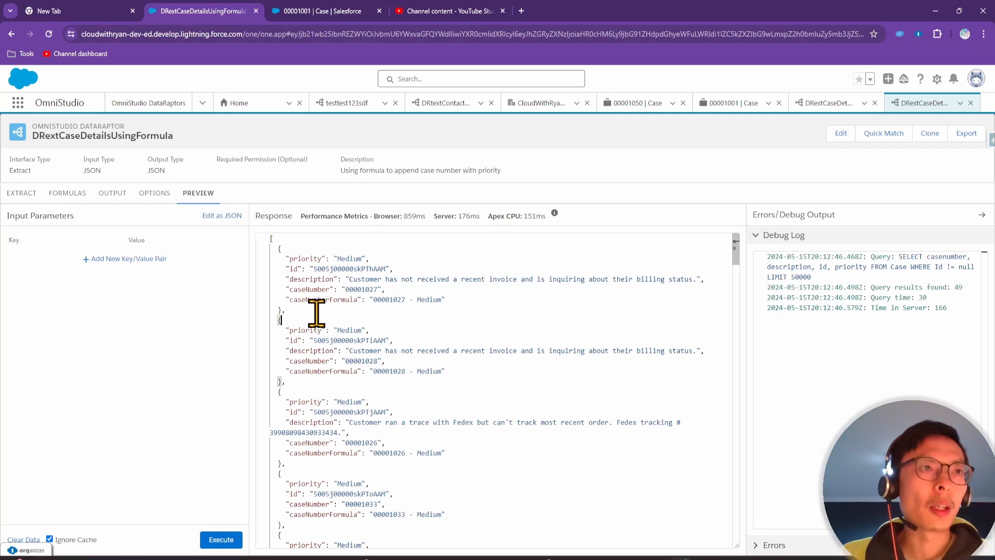
{"action": "left_click", "coordinate": [114, 196]}
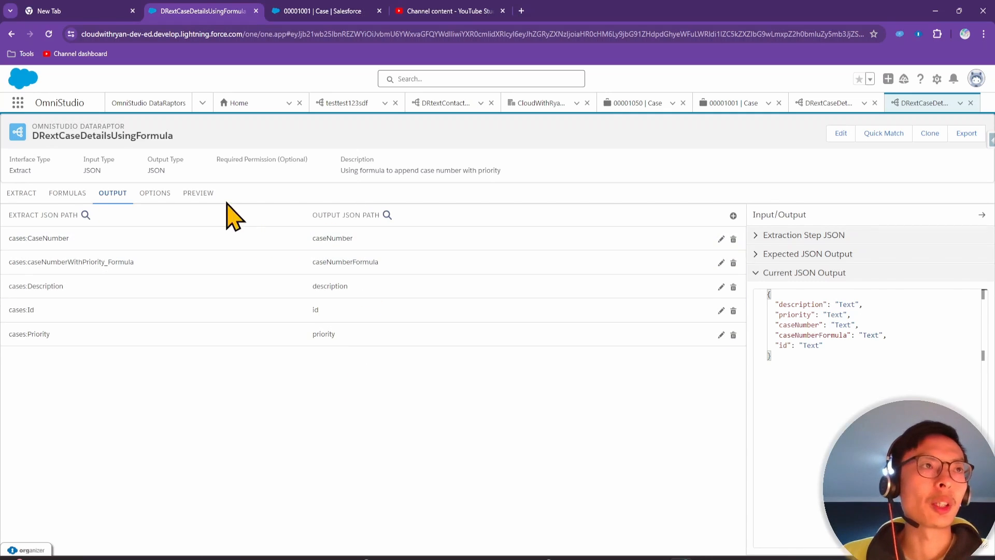
{"action": "left_click", "coordinate": [199, 194]}
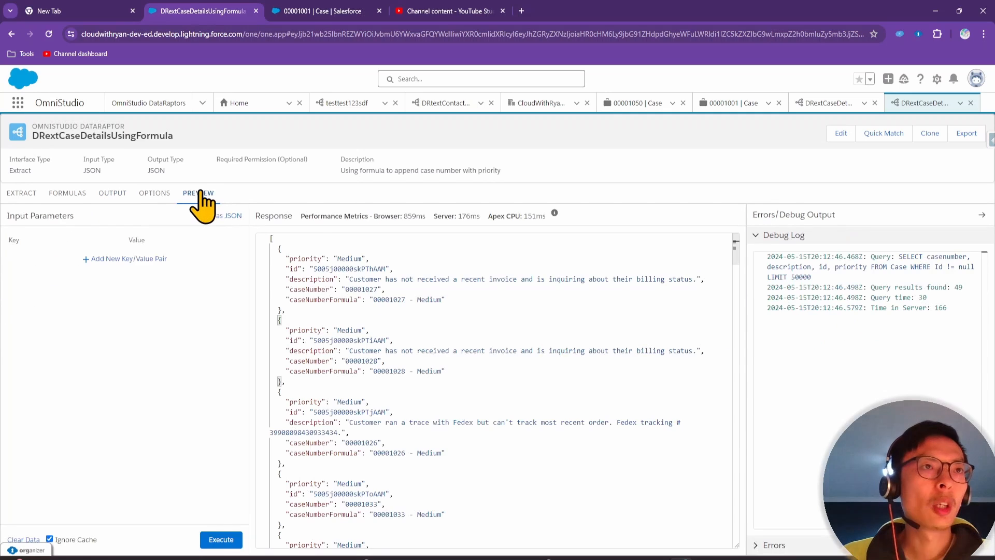
{"action": "left_click_drag", "start_coordinate": [279, 247], "coordinate": [329, 317]}
{"action": "left_click", "coordinate": [274, 238]}
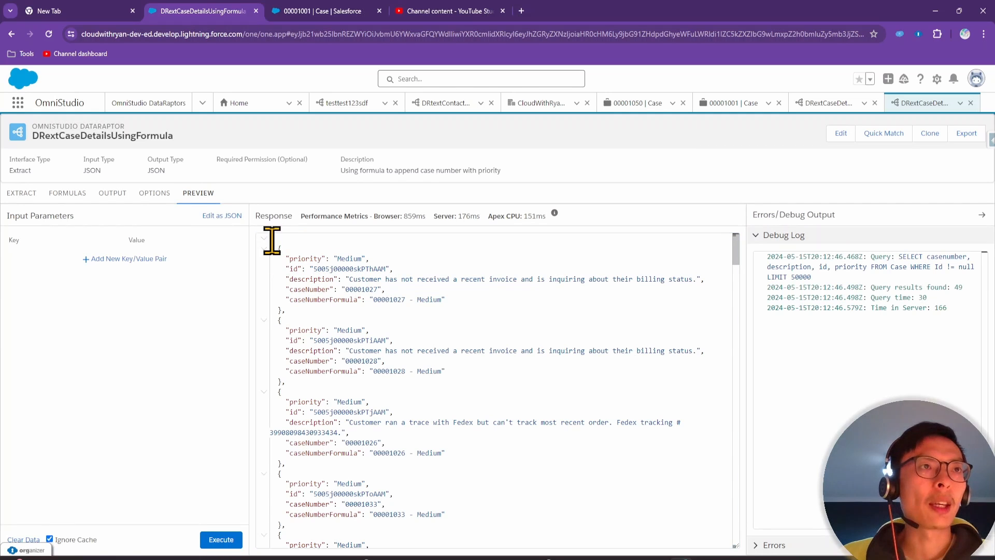
{"action": "left_click", "coordinate": [279, 247]}
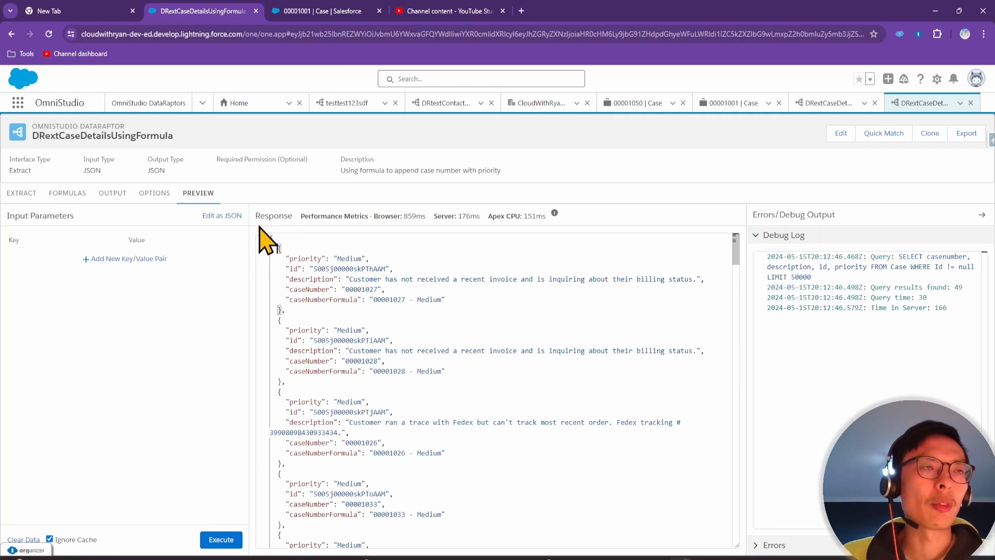
{"action": "left_click", "coordinate": [111, 193]}
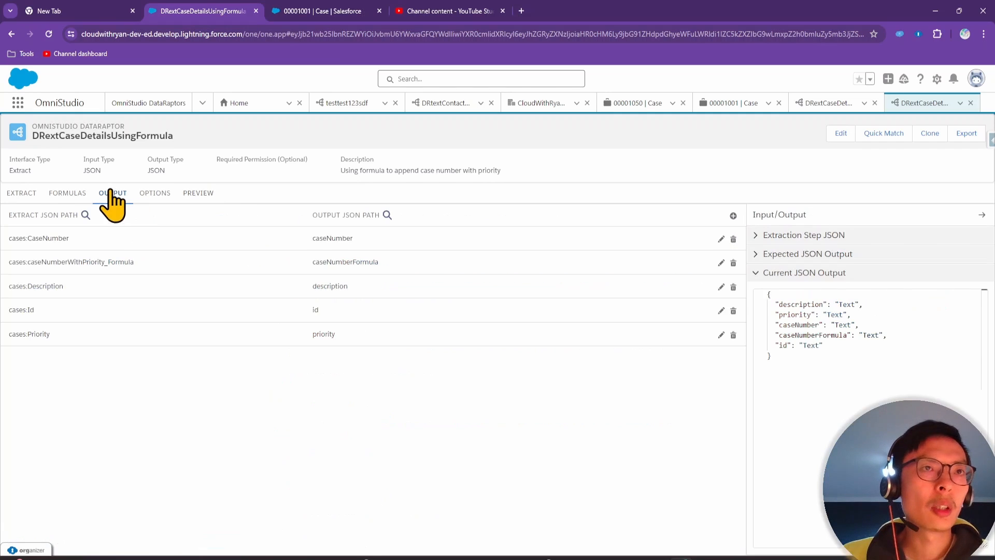
Change the caseNumber output path to 'form:caseNumber' and check the new form object in the output JSON
{"action": "left_click", "coordinate": [373, 244]}
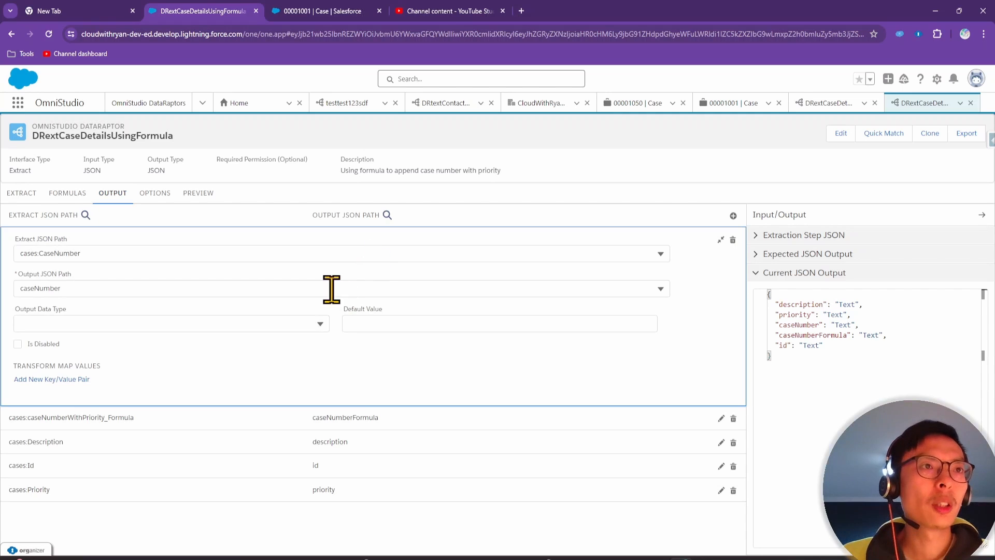
{"action": "left_click", "coordinate": [19, 288]}
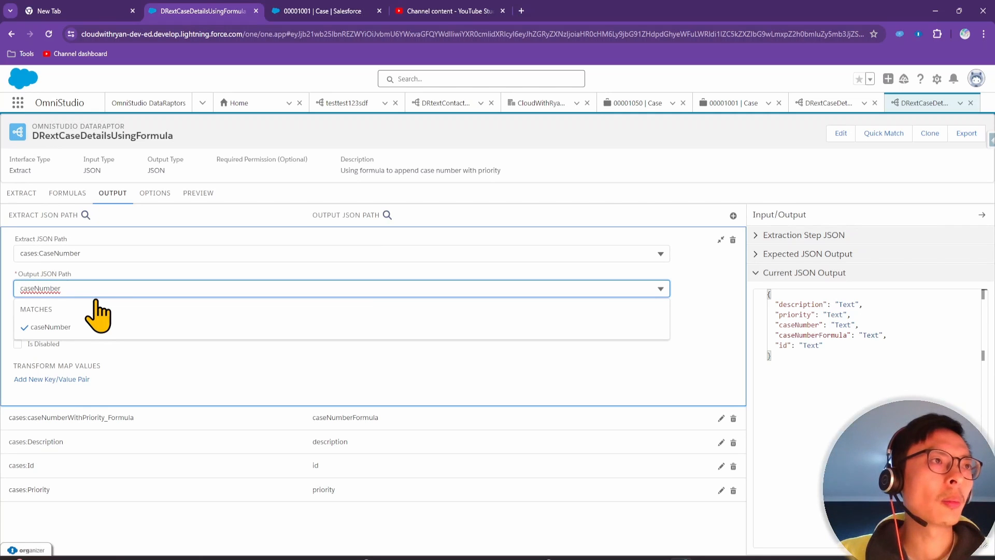
{"action": "type", "text": "form:"}
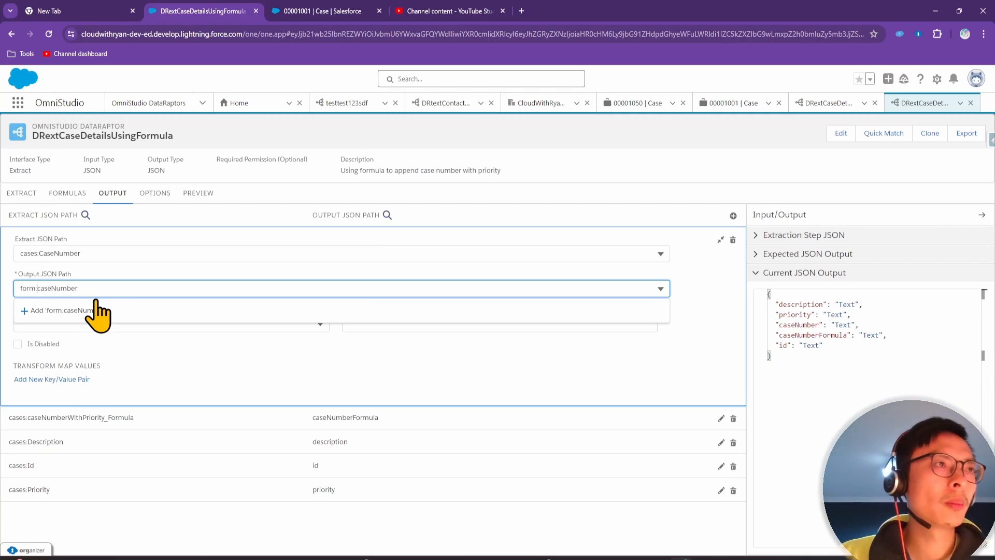
{"action": "left_click_drag", "start_coordinate": [38, 288], "coordinate": [5, 290]}
{"action": "left_click", "coordinate": [114, 317]}
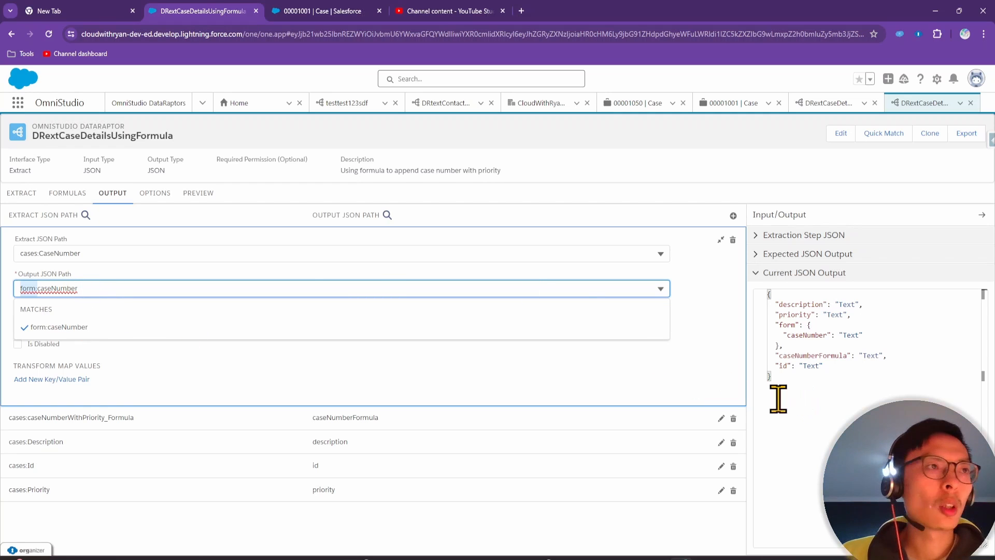
{"action": "left_click", "coordinate": [847, 400]}
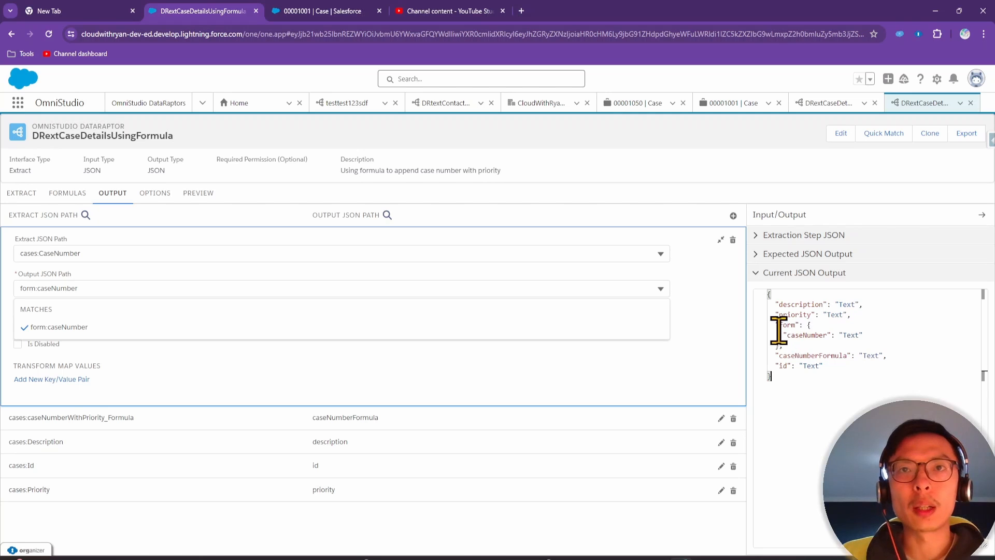
{"action": "left_click_drag", "start_coordinate": [776, 324], "coordinate": [783, 345]}
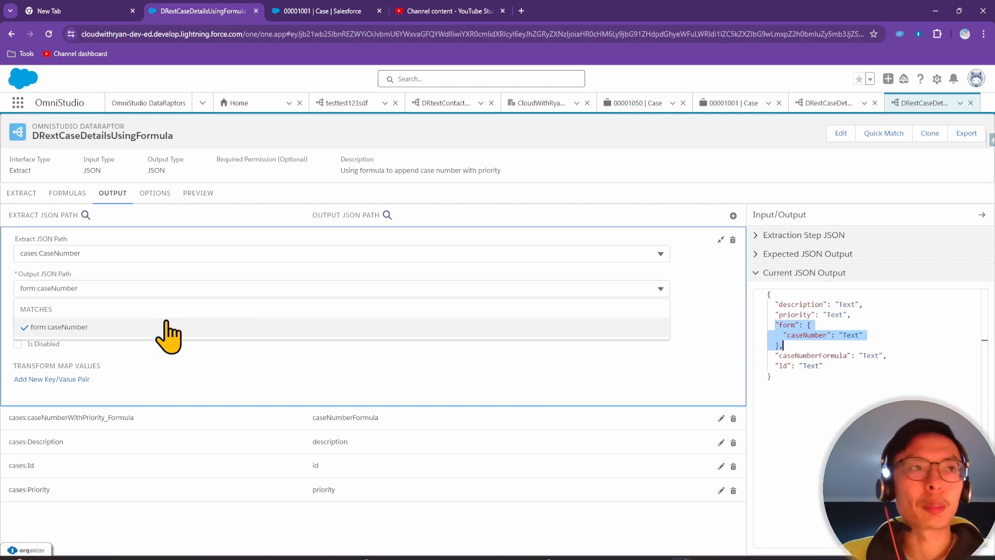
Prefix the formula, description, id and priority output paths with 'form:'
{"action": "left_click", "coordinate": [285, 421]}
{"action": "left_click", "coordinate": [24, 309]}
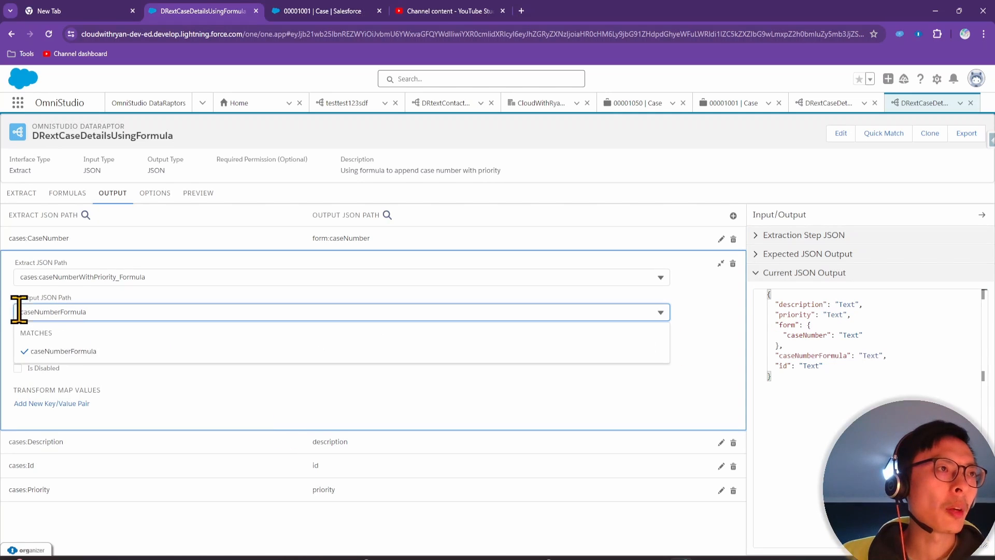
{"action": "type", "text": "form:"}
{"action": "left_click", "coordinate": [285, 443]}
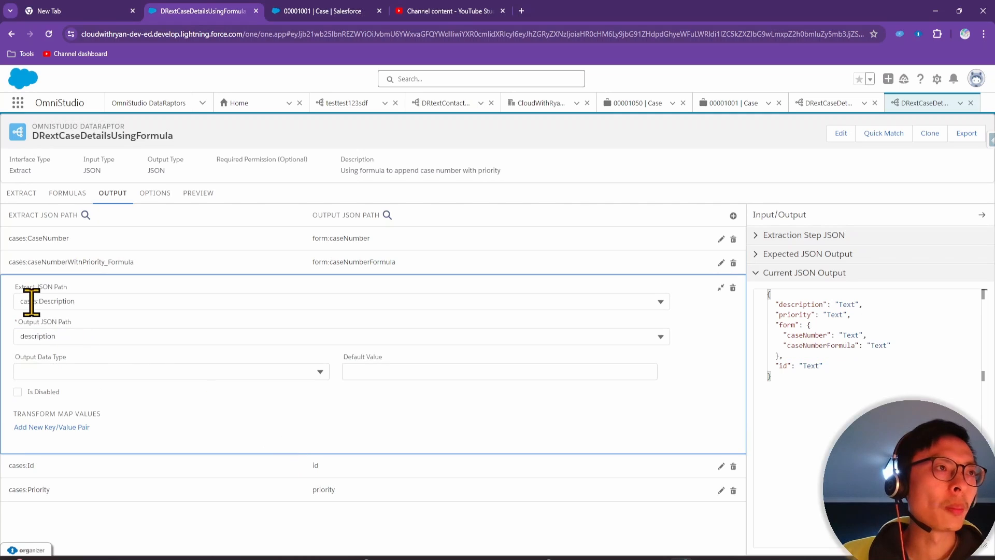
{"action": "left_click", "coordinate": [21, 335]}
{"action": "type", "text": "form:"}
{"action": "left_click", "coordinate": [231, 467]}
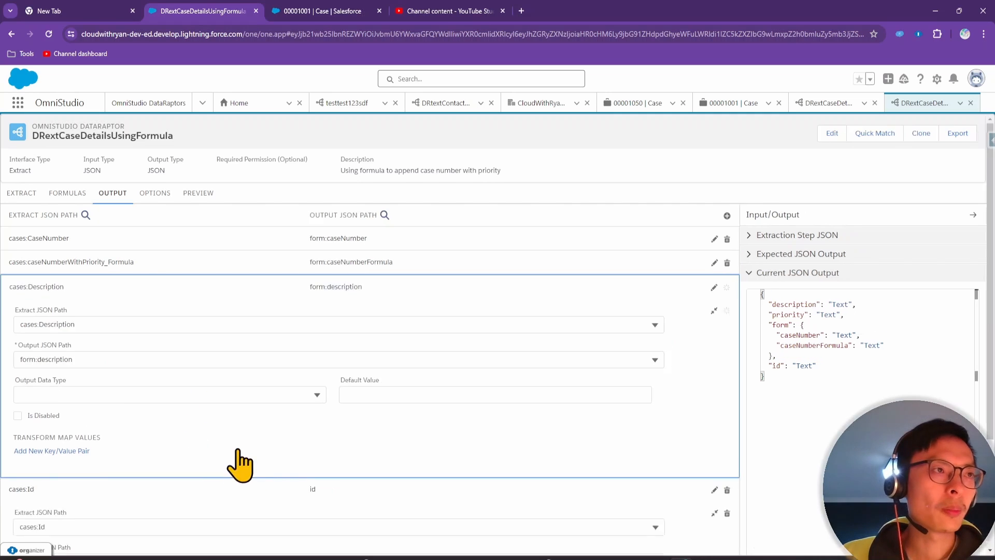
{"action": "left_click", "coordinate": [19, 360]}
{"action": "type", "text": "form:id"}
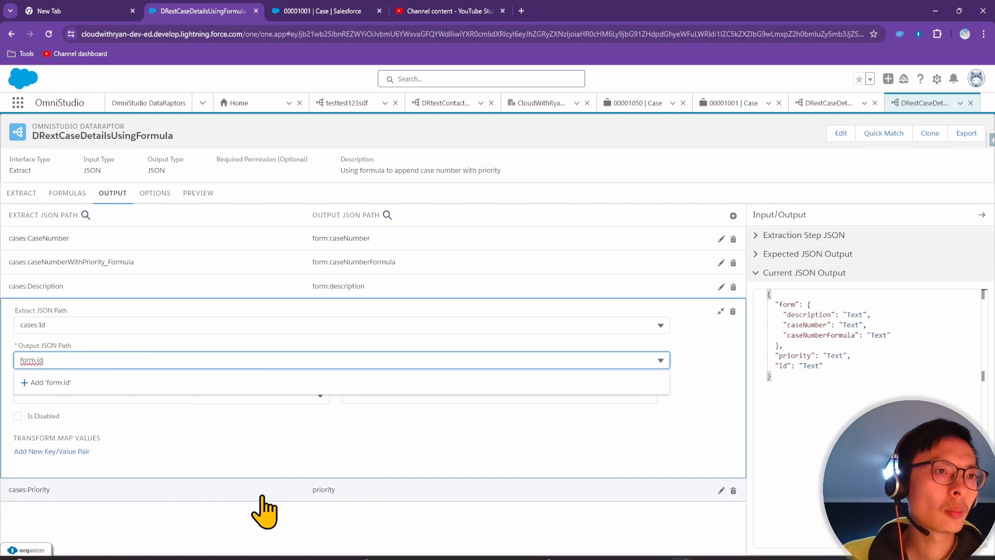
{"action": "left_click", "coordinate": [256, 488]}
{"action": "left_click", "coordinate": [19, 384]}
{"action": "type", "text": "form:"}
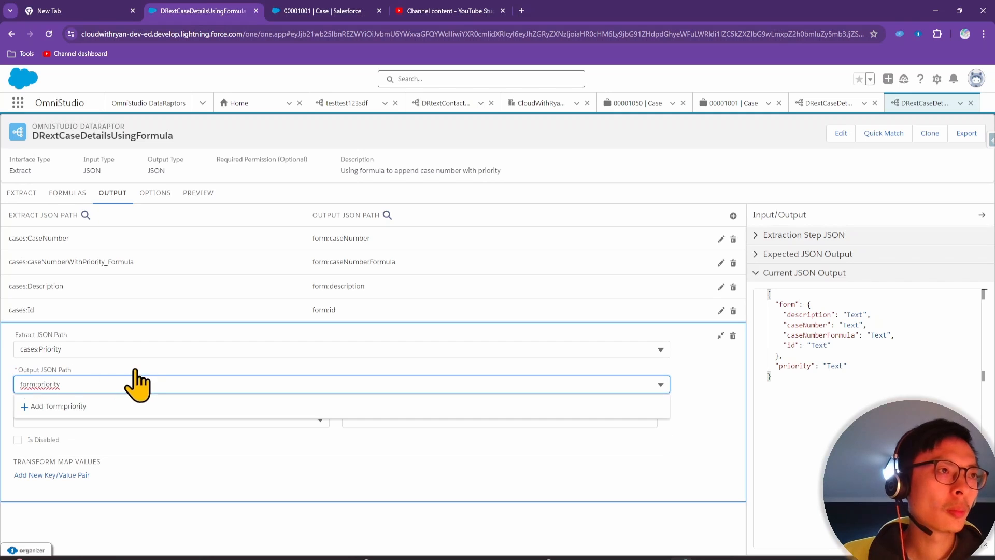
{"action": "left_click", "coordinate": [266, 210]}
Execute the preview and inspect the form list of case records in the response
{"action": "left_click", "coordinate": [199, 198]}
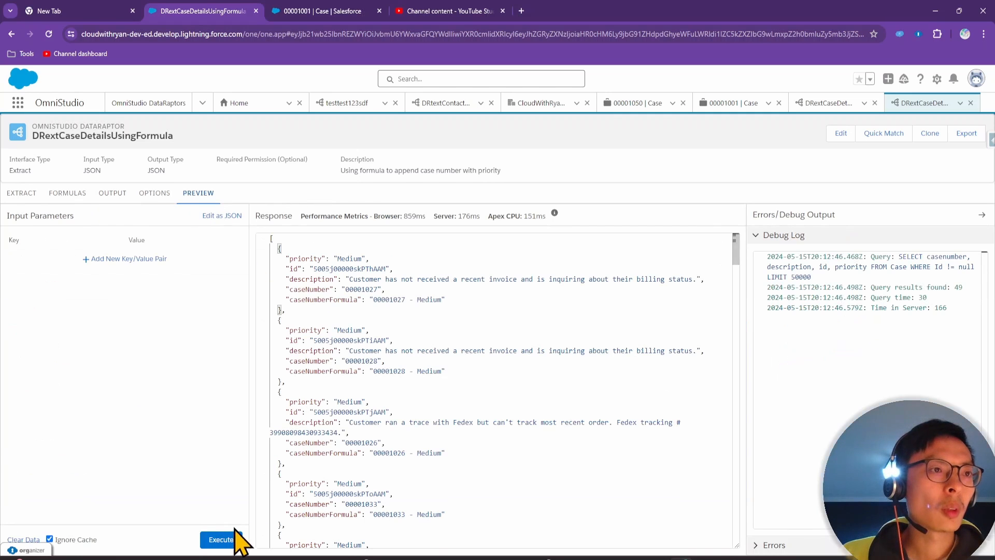
{"action": "left_click", "coordinate": [217, 537]}
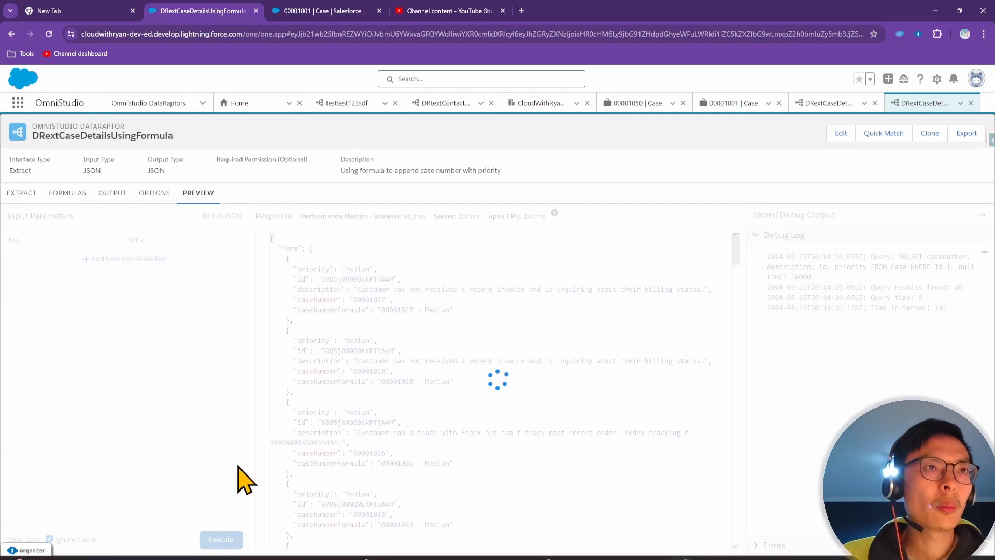
{"action": "left_click", "coordinate": [329, 255]}
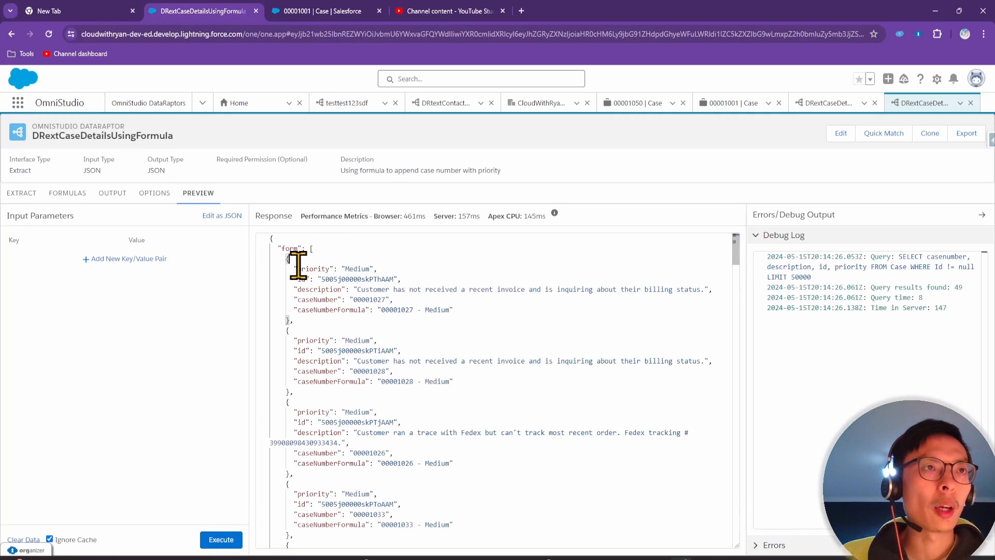
{"action": "left_click_drag", "start_coordinate": [285, 261], "coordinate": [313, 322]}
{"action": "left_click", "coordinate": [302, 319]}
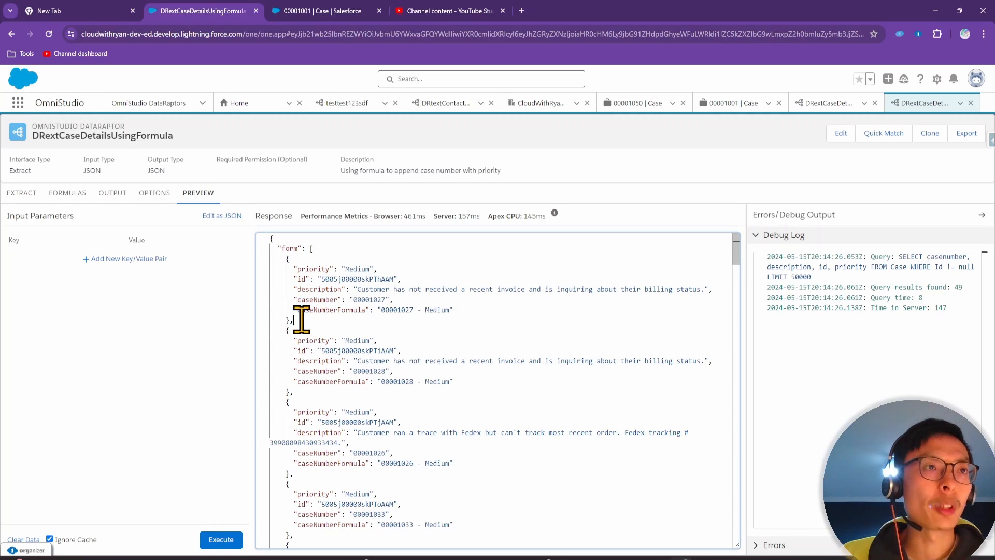
{"action": "left_click_drag", "start_coordinate": [285, 257], "coordinate": [306, 321]}
{"action": "left_click", "coordinate": [295, 278]}
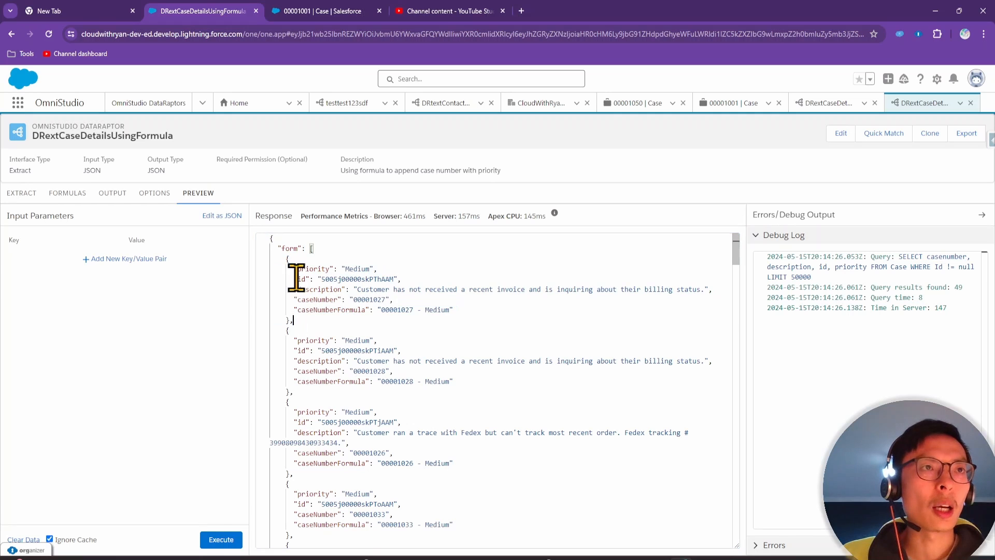
{"action": "left_click_drag", "start_coordinate": [277, 249], "coordinate": [294, 249]}
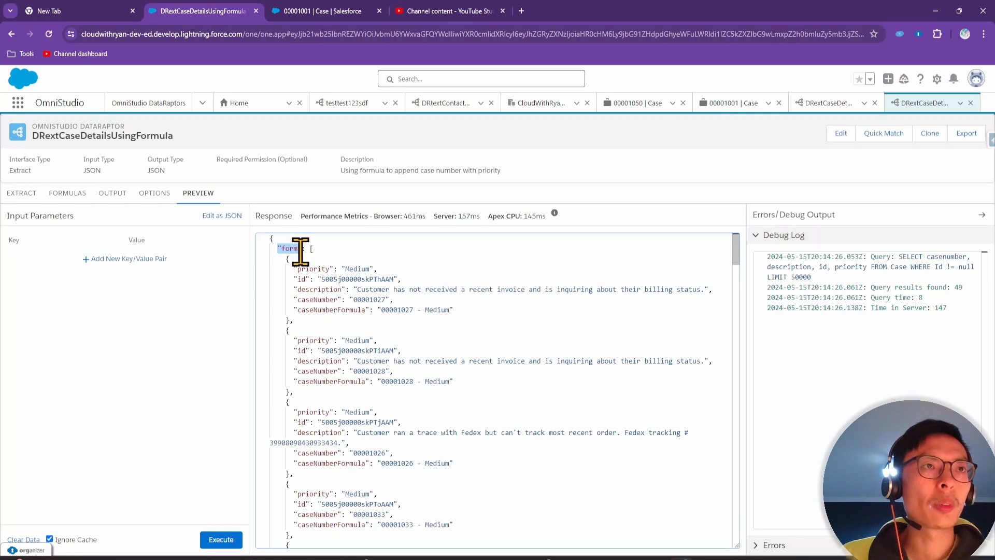
{"action": "left_click", "coordinate": [317, 299]}
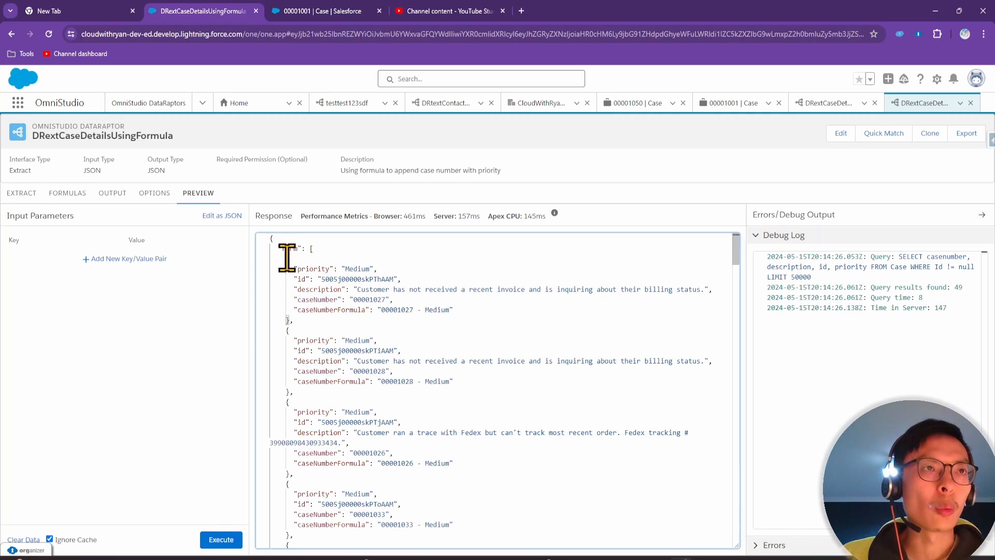
{"action": "left_click_drag", "start_coordinate": [286, 258], "coordinate": [312, 321]}
{"action": "left_click", "coordinate": [316, 250]}
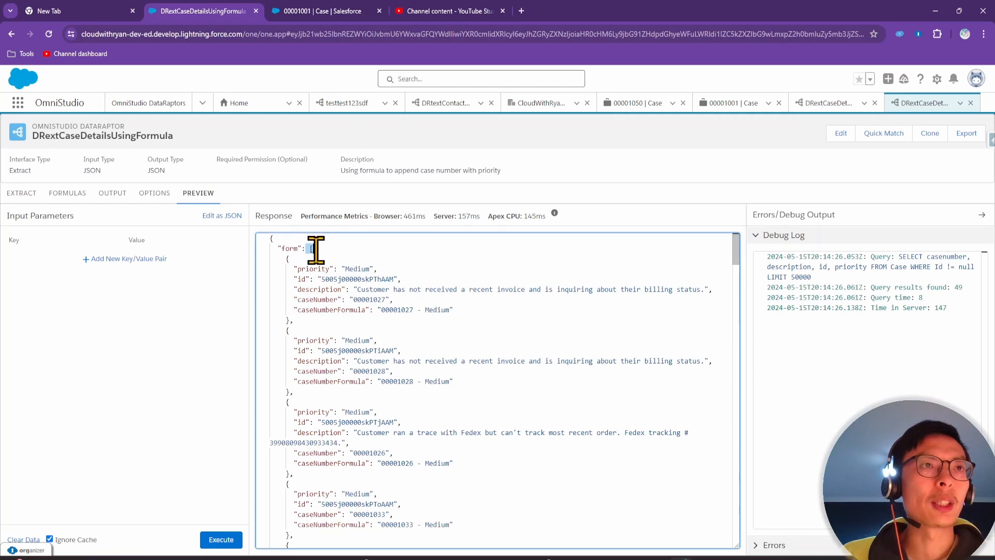
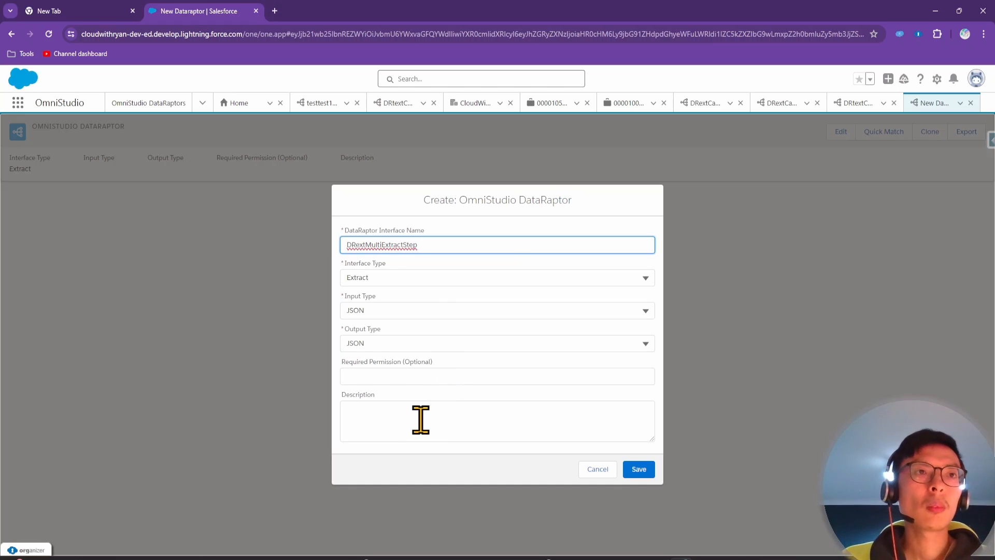
Describe DRextMultiExtractStep as extracting case, account and contact records, and save it
{"action": "left_click", "coordinate": [421, 419]}
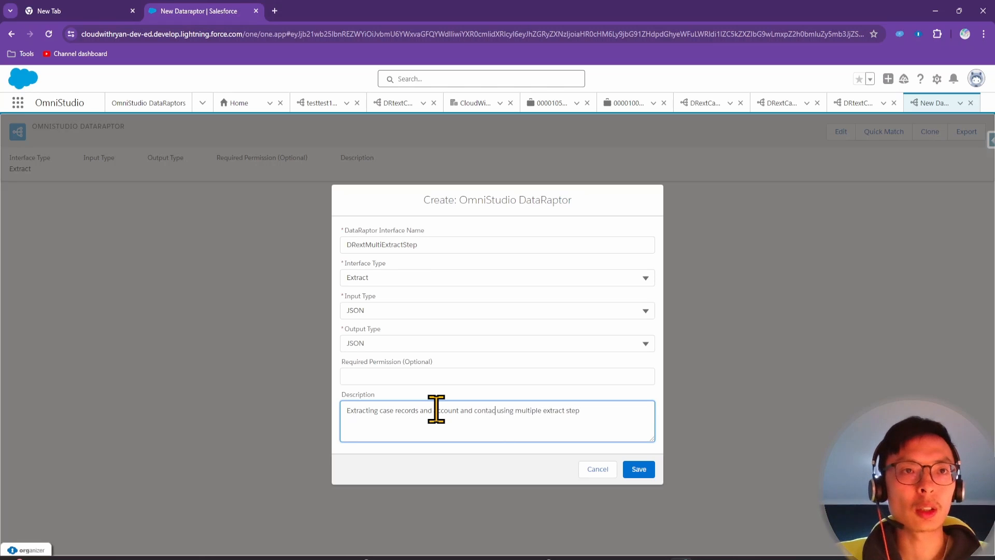
{"action": "left_click", "coordinate": [641, 469]}
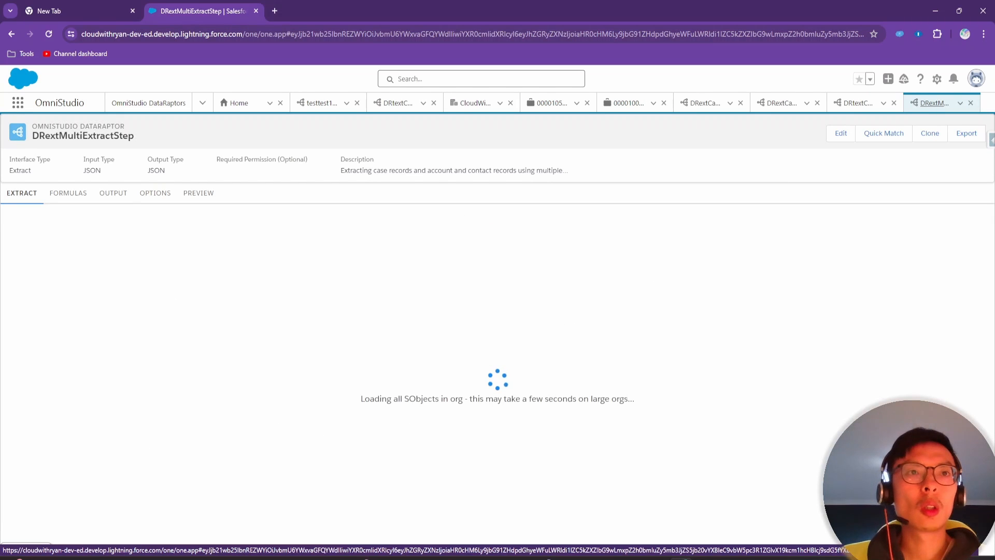
{"action": "left_click_drag", "start_coordinate": [617, 559], "coordinate": [707, 135]}
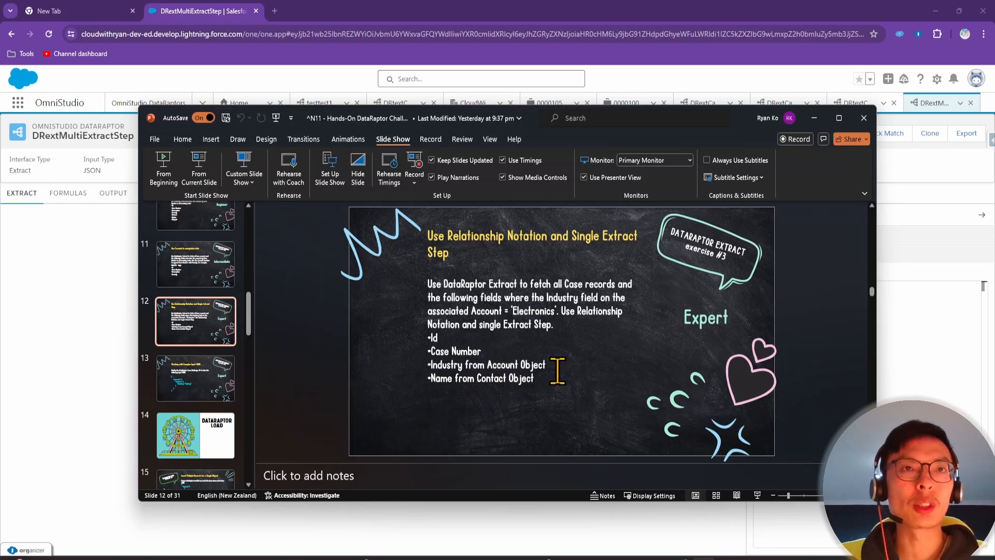
{"action": "left_click", "coordinate": [814, 118]}
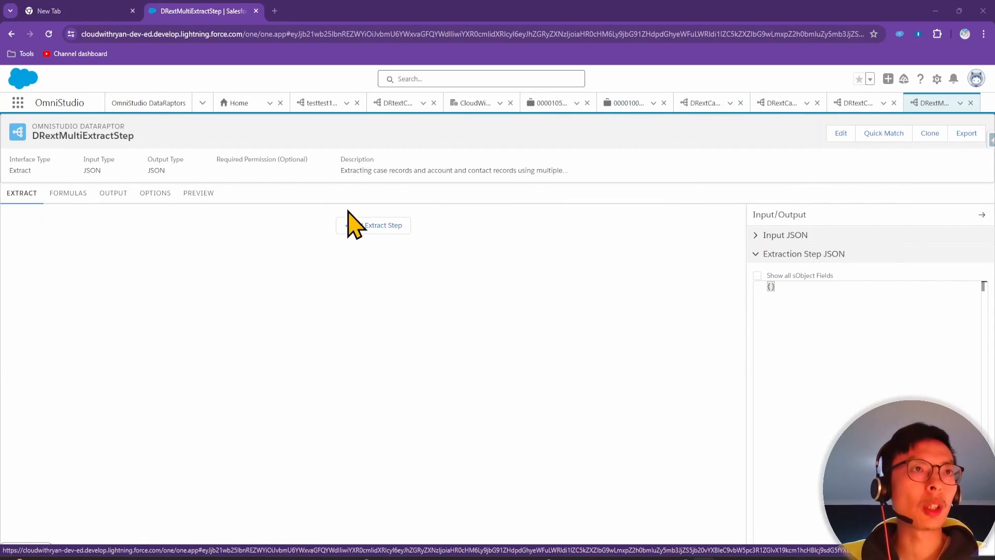
Add a Case extract step with output path cases, filtered on Id <> "$Vlocity.null"
{"action": "left_click", "coordinate": [368, 228]}
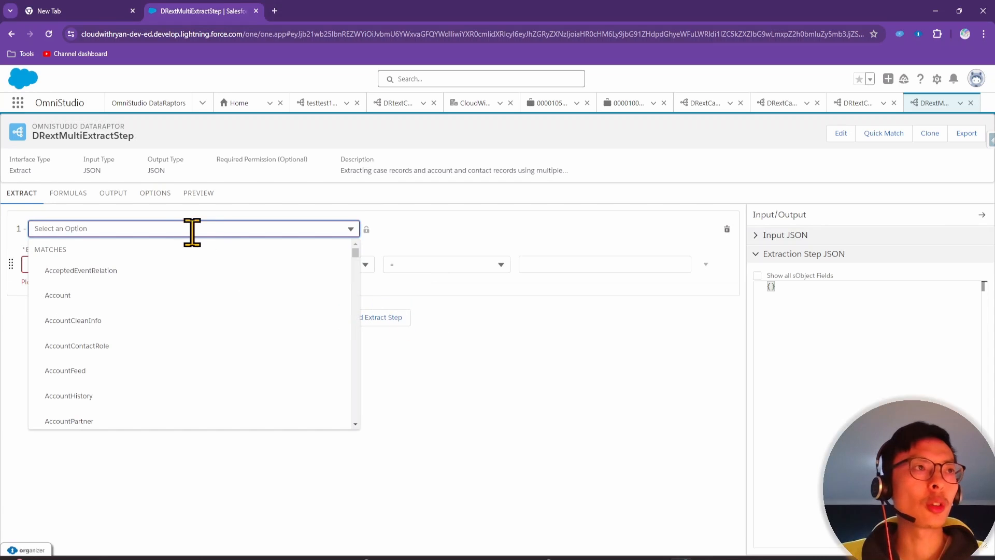
{"action": "type", "text": "case"}
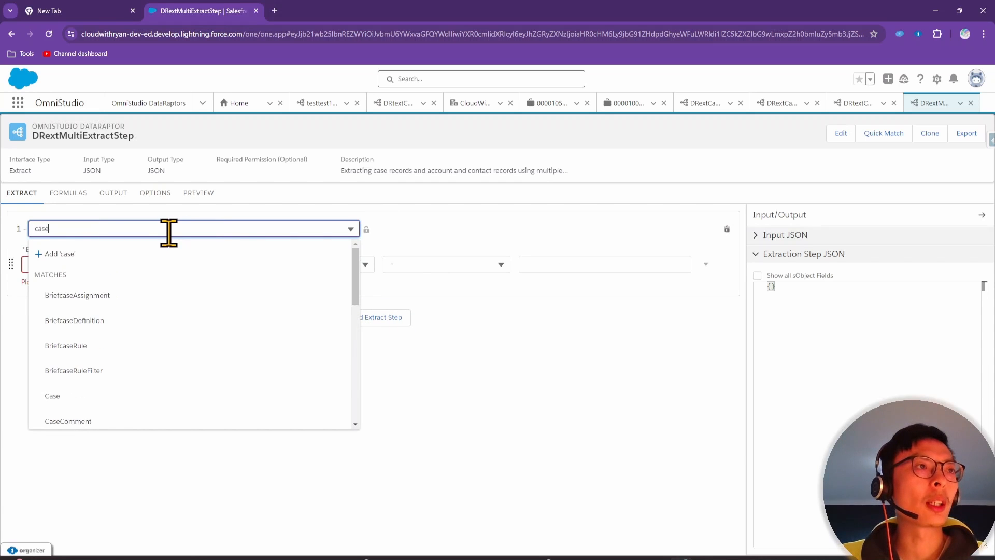
{"action": "left_click", "coordinate": [82, 397]}
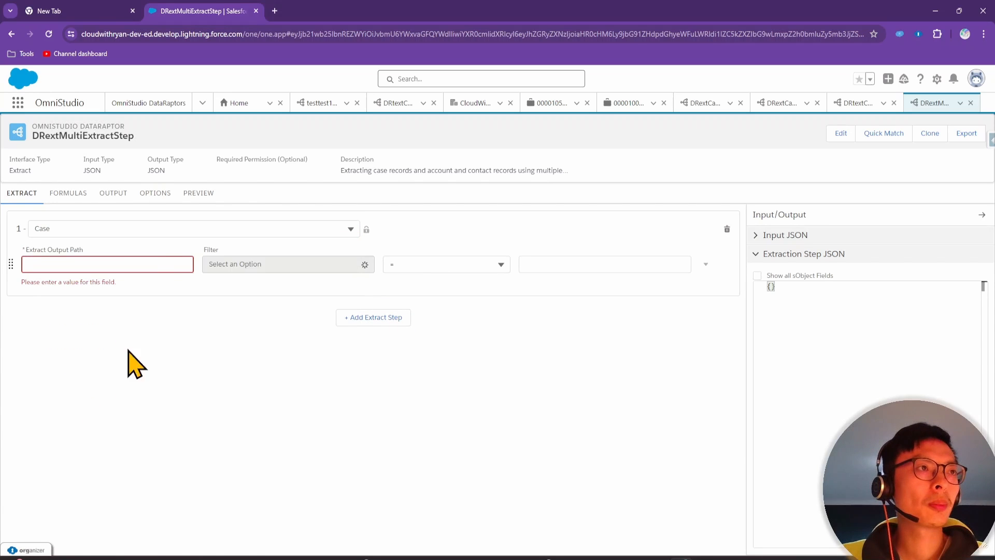
{"action": "left_click", "coordinate": [141, 265]}
{"action": "type", "text": "case"}
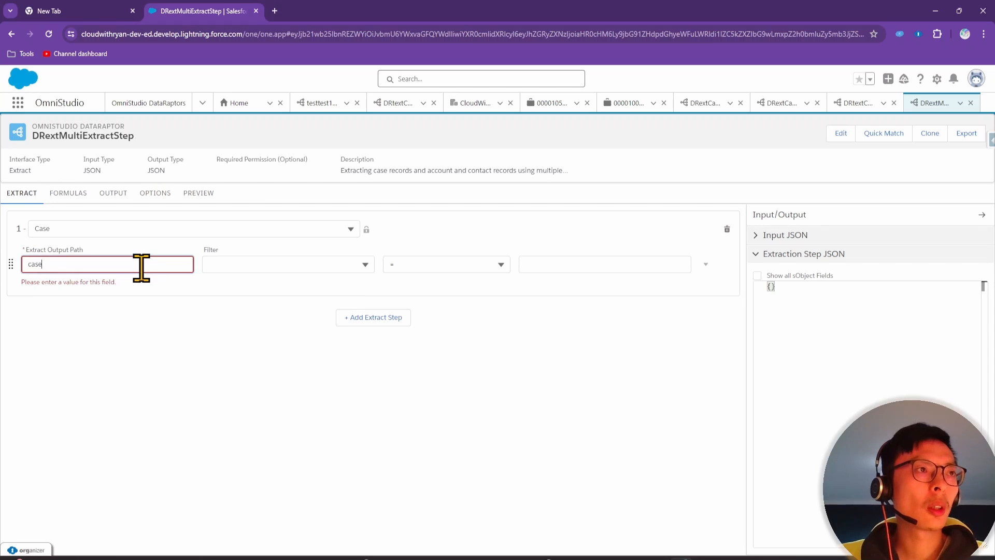
{"action": "type", "text": "s"}
{"action": "left_click", "coordinate": [286, 265]}
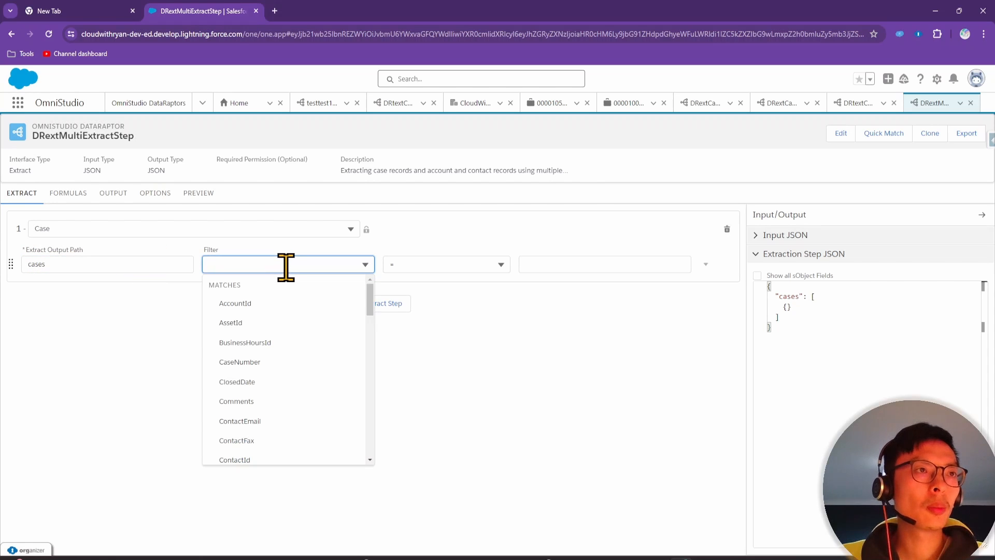
{"action": "type", "text": "id"}
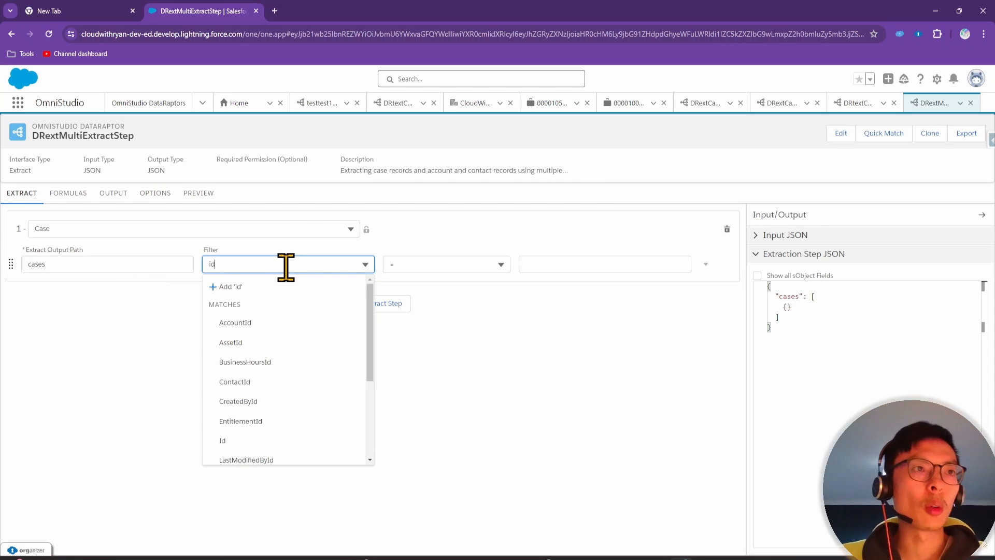
{"action": "left_click", "coordinate": [223, 440]}
{"action": "left_click", "coordinate": [447, 264]}
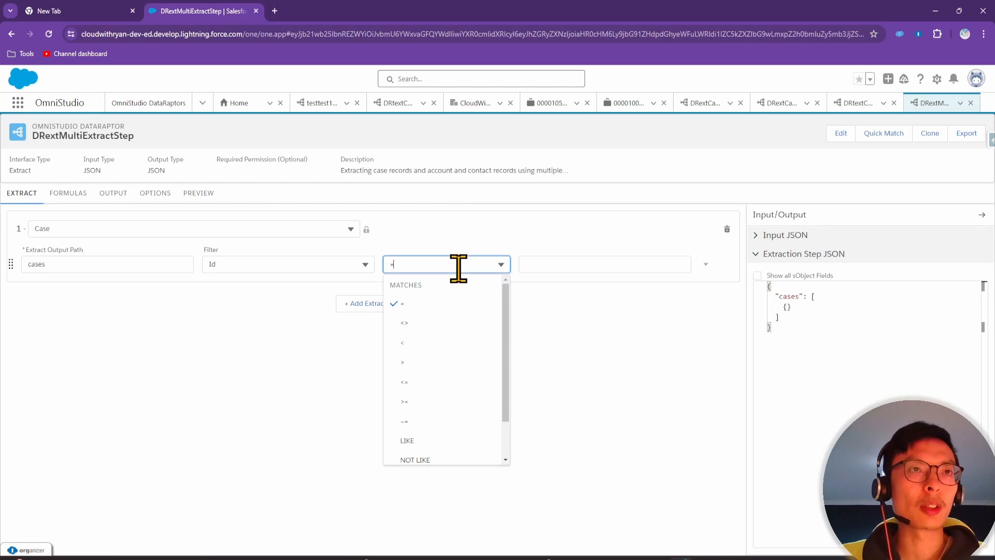
{"action": "left_click", "coordinate": [473, 322]}
{"action": "left_click", "coordinate": [583, 262]}
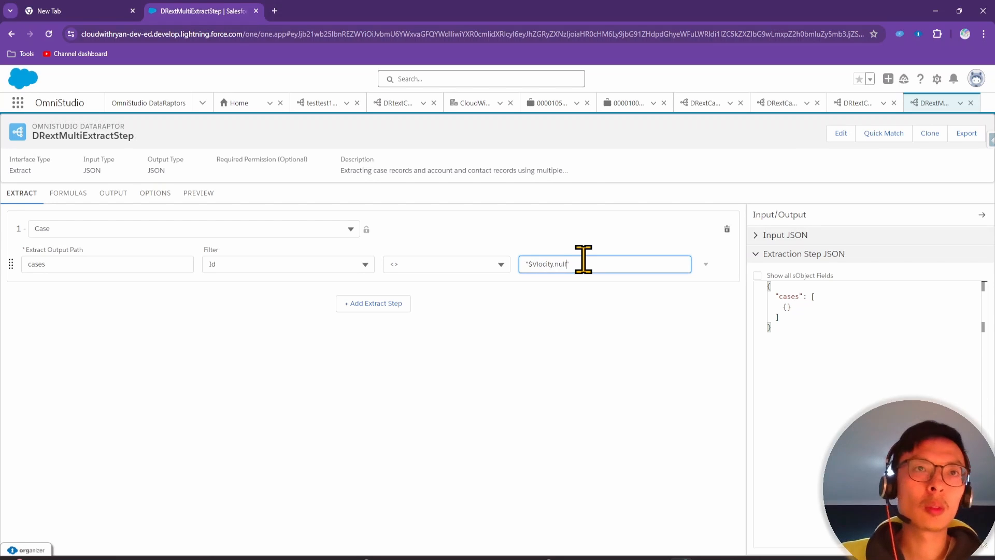
{"action": "left_click", "coordinate": [490, 379]}
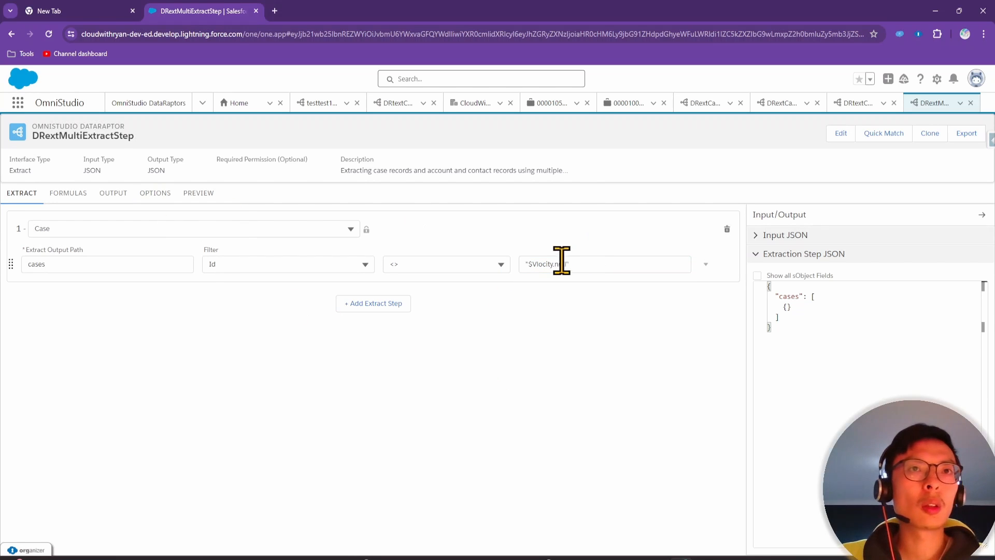
Add an output mapping from cases:Id to id
{"action": "left_click", "coordinate": [113, 194]}
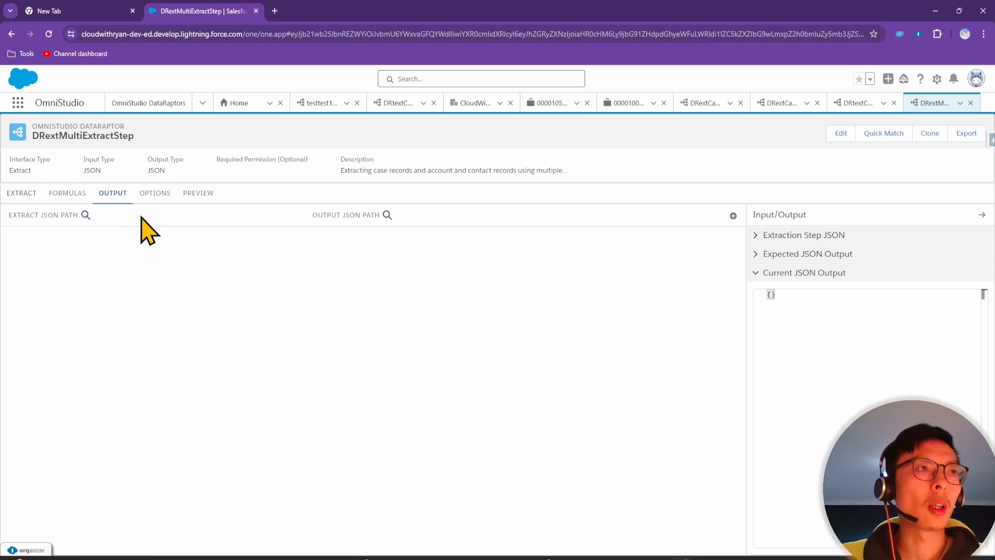
{"action": "left_click", "coordinate": [733, 216]}
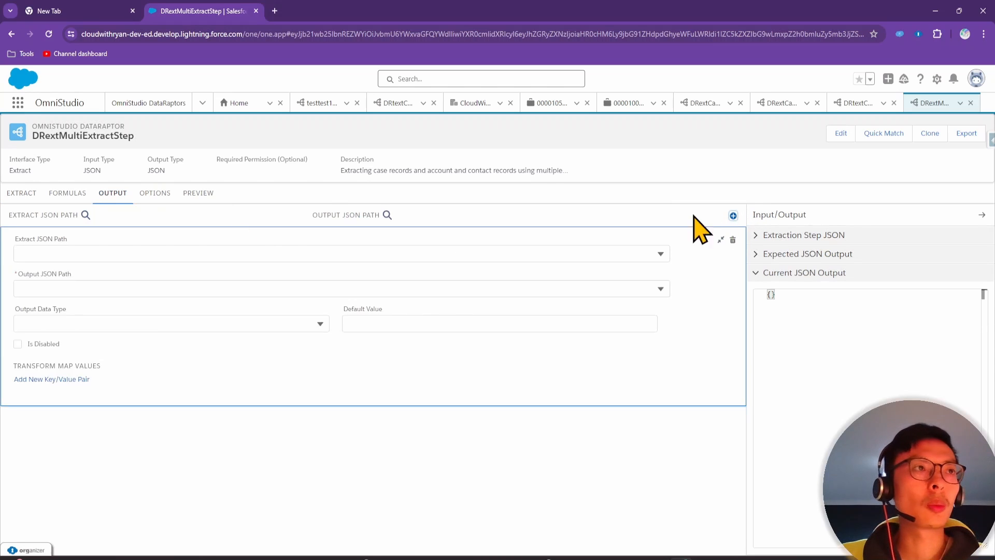
{"action": "left_click", "coordinate": [44, 253]}
{"action": "type", "text": "Id"}
{"action": "scroll", "coordinate": [45, 429], "scroll_direction": "down", "scroll_amount": 1}
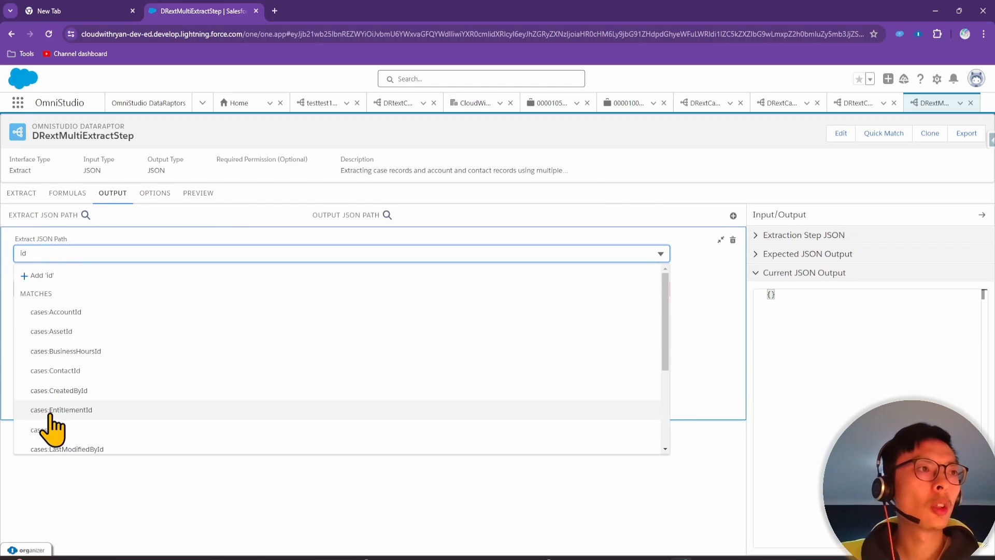
{"action": "left_click", "coordinate": [44, 440]}
{"action": "left_click", "coordinate": [65, 287]}
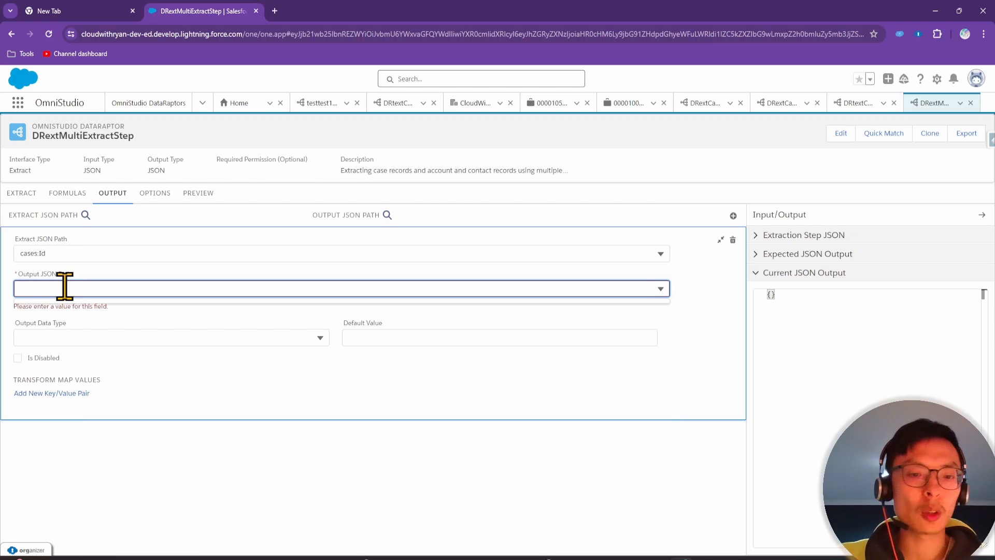
{"action": "type", "text": "id"}
{"action": "left_click", "coordinate": [48, 310]}
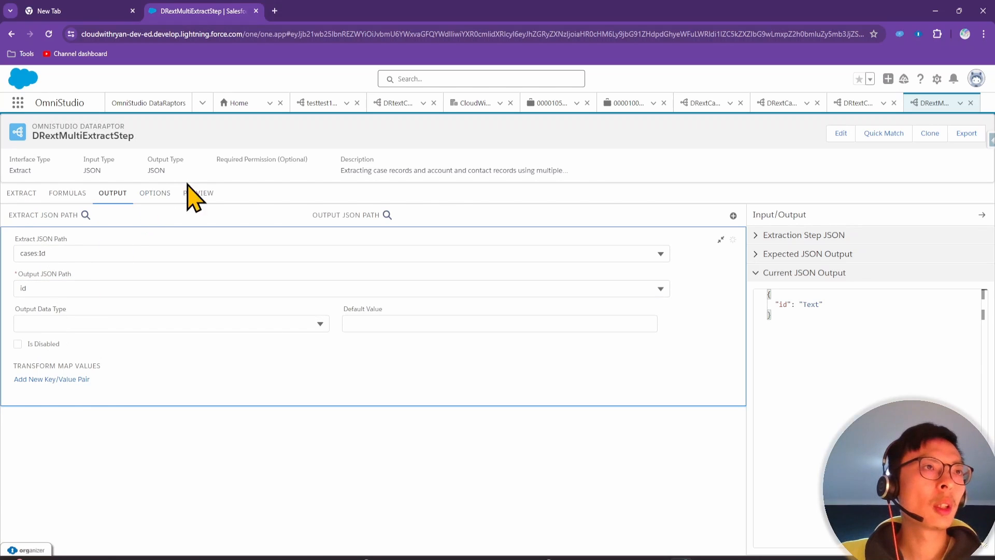
Execute the preview to see the returned cases, then return to the extract steps and the exercise slide
{"action": "left_click", "coordinate": [199, 195]}
{"action": "left_click", "coordinate": [217, 539]}
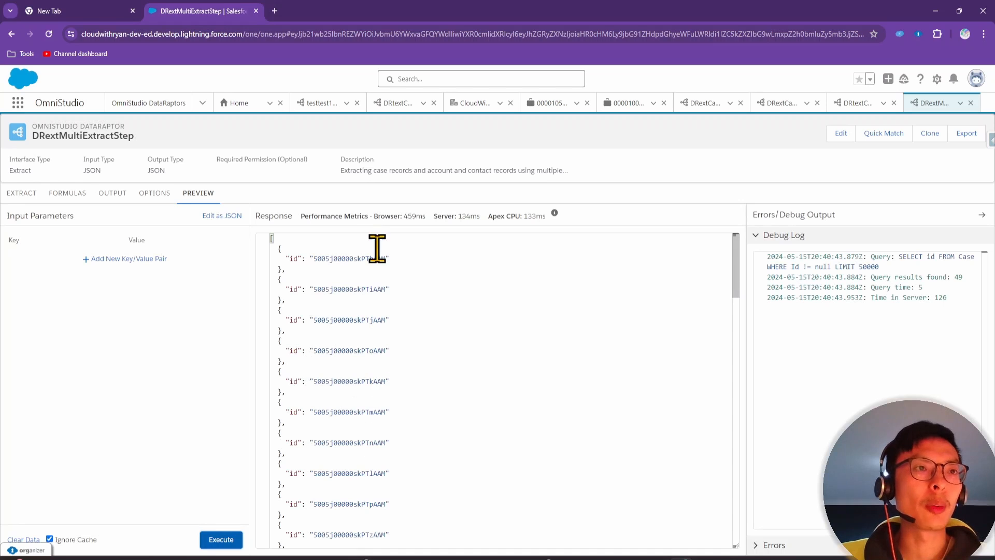
{"action": "left_click", "coordinate": [21, 193]}
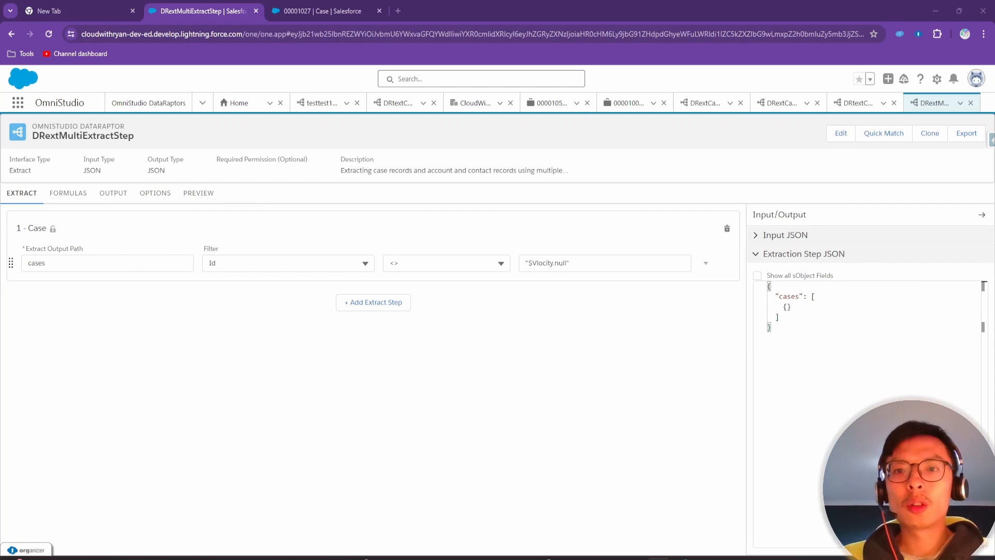
{"action": "left_click_drag", "start_coordinate": [795, 559], "coordinate": [791, 197]}
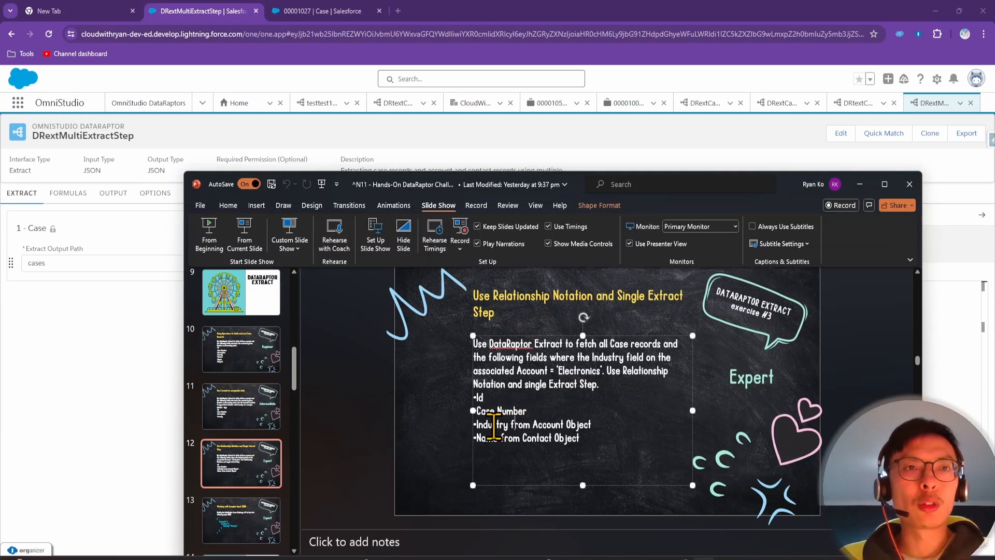
Reread the Account part of slide 12, then minimize PowerPoint
{"action": "double_click", "coordinate": [548, 427]}
{"action": "left_click", "coordinate": [551, 425]}
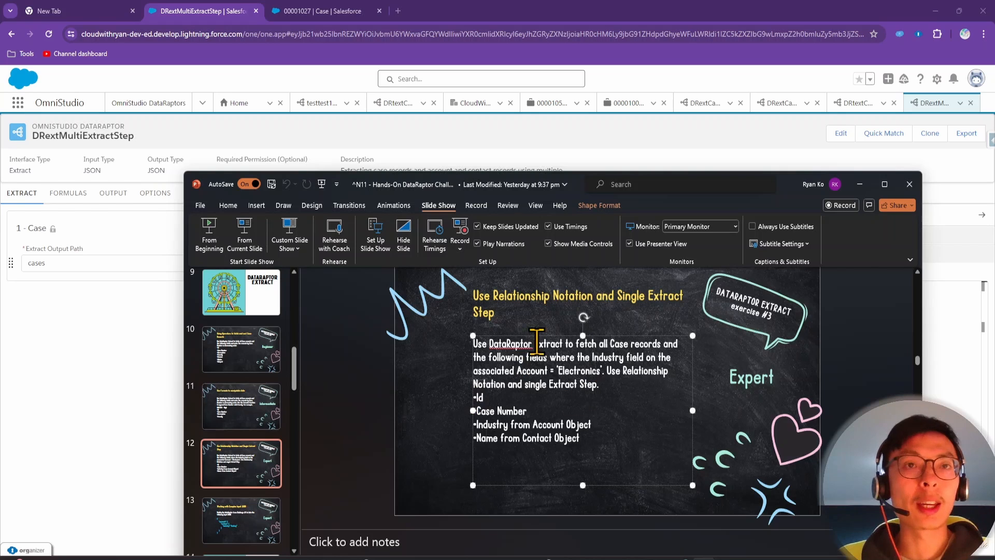
{"action": "left_click", "coordinate": [106, 362]}
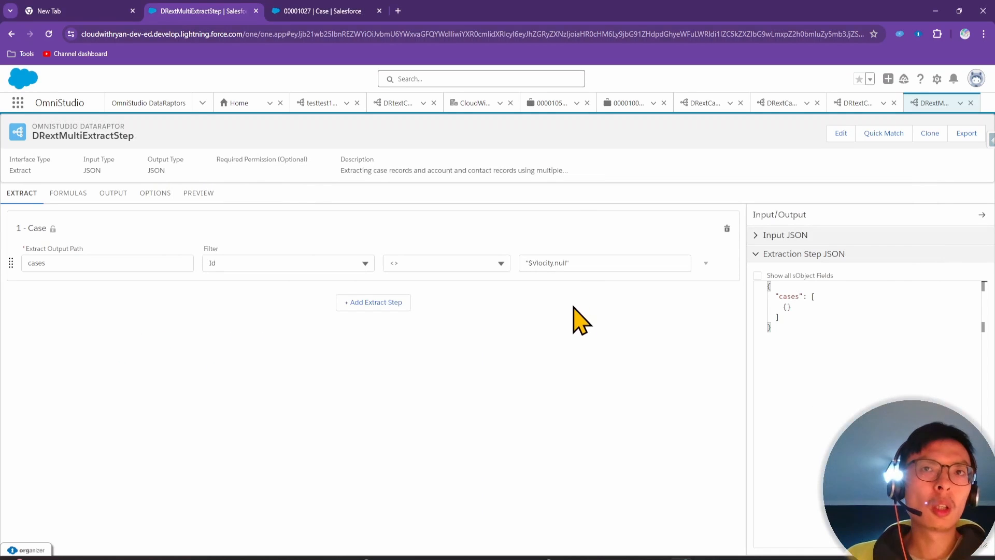
Add a second extract step on Account with output path cases:accounts
{"action": "left_click", "coordinate": [395, 303]}
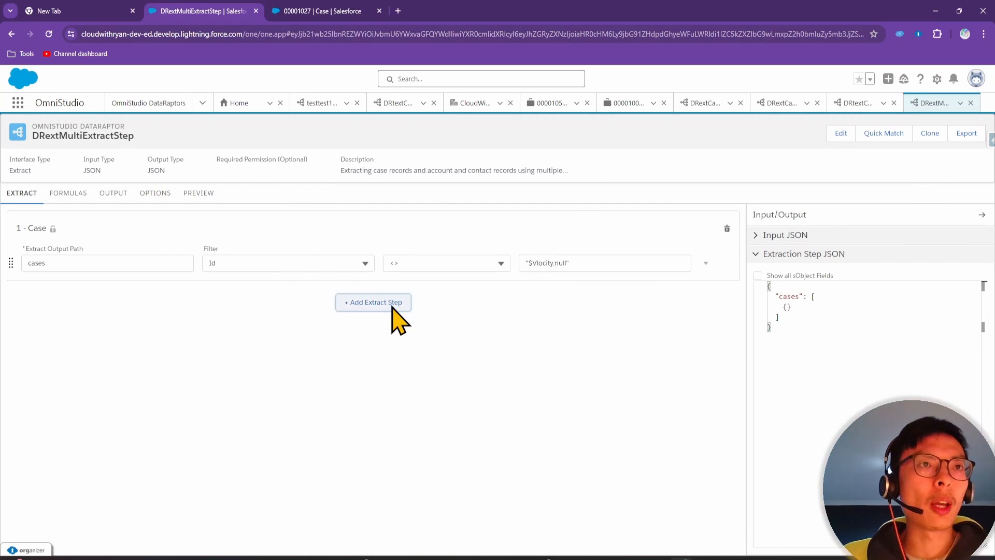
{"action": "left_click", "coordinate": [227, 306]}
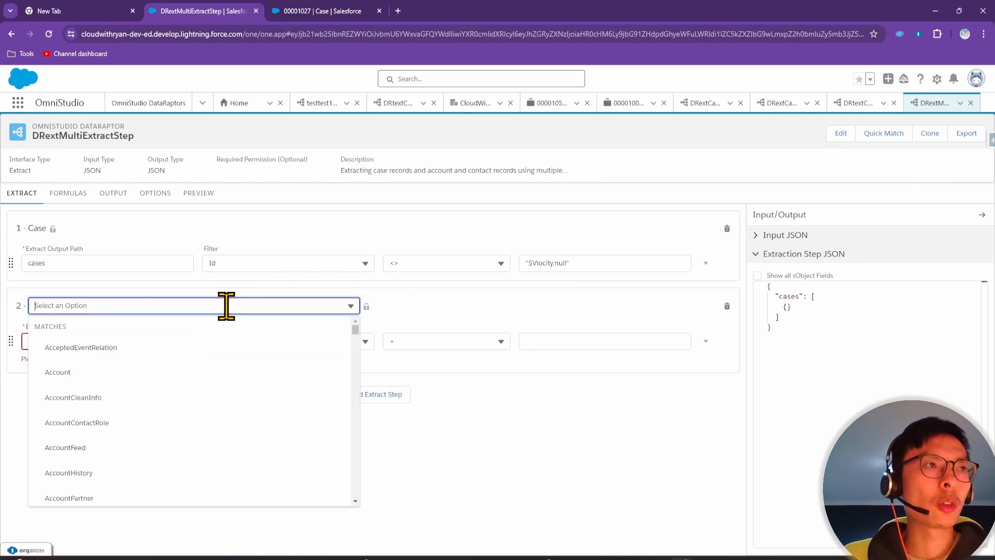
{"action": "left_click", "coordinate": [117, 372]}
{"action": "left_click", "coordinate": [51, 341]}
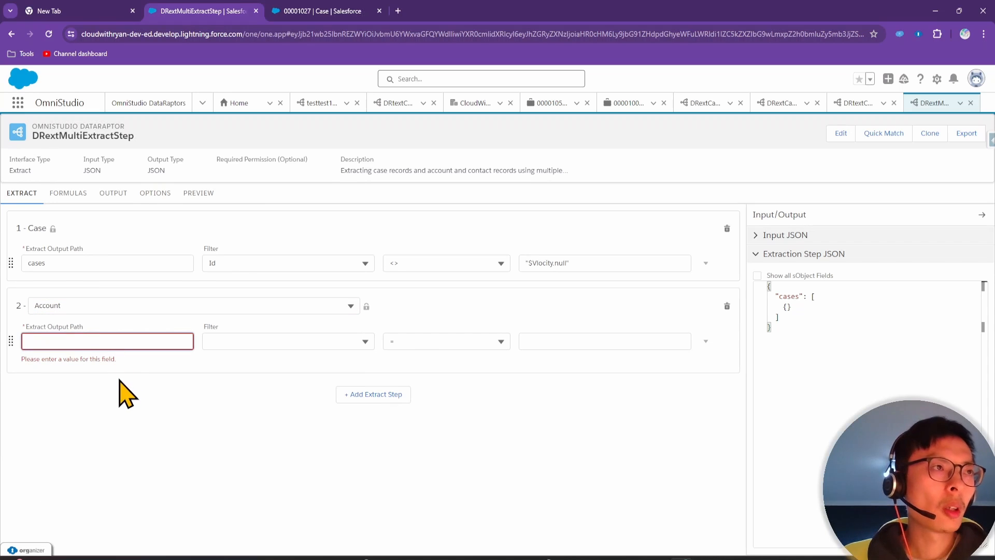
{"action": "type", "text": "case"}
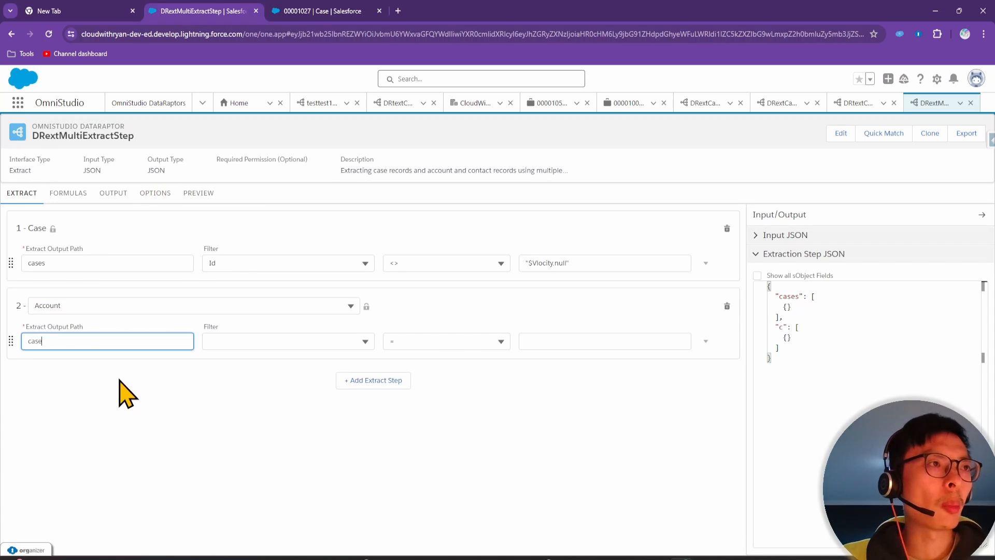
{"action": "type", "text": "s:accounts"}
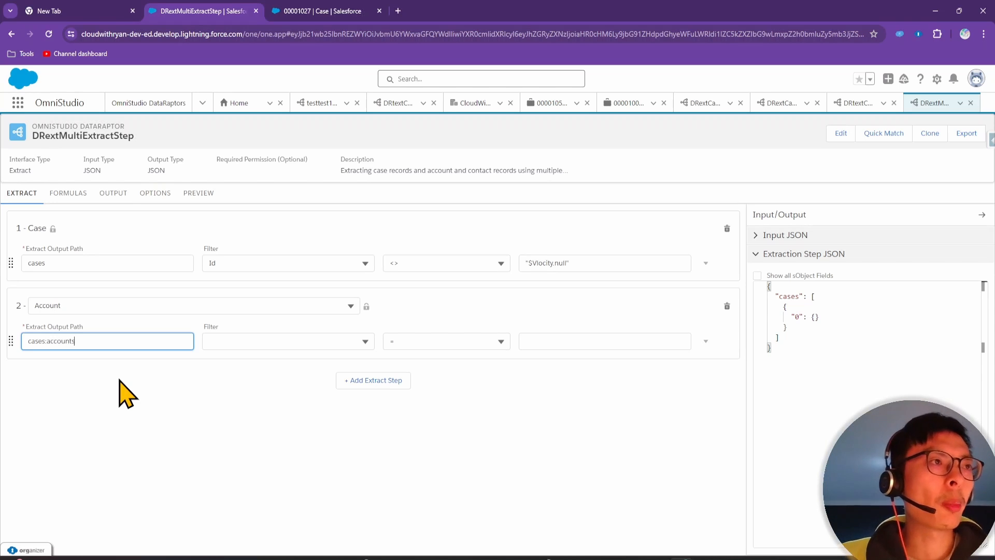
{"action": "left_click", "coordinate": [121, 380]}
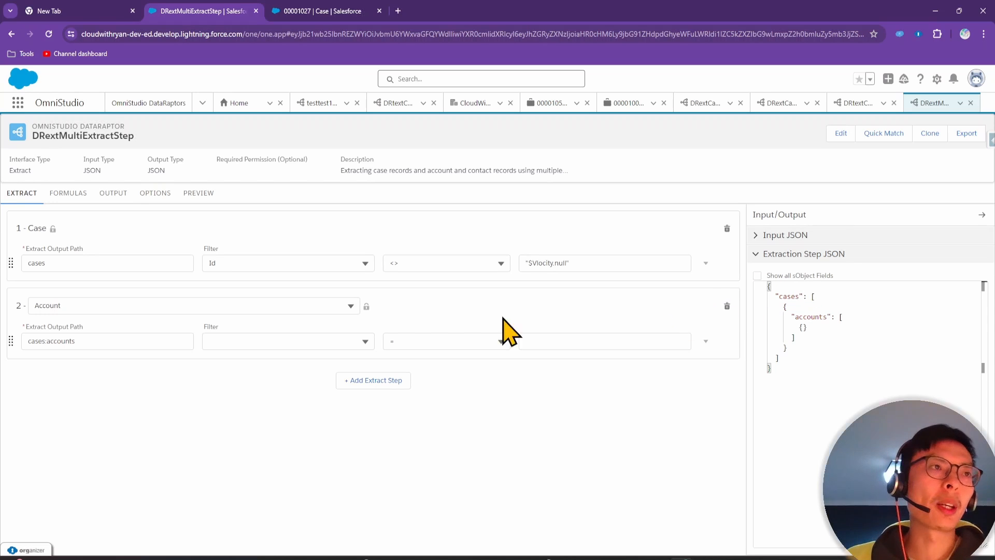
Filter the Account step on Id with an equals comparison, ready for its value
{"action": "left_click", "coordinate": [269, 340]}
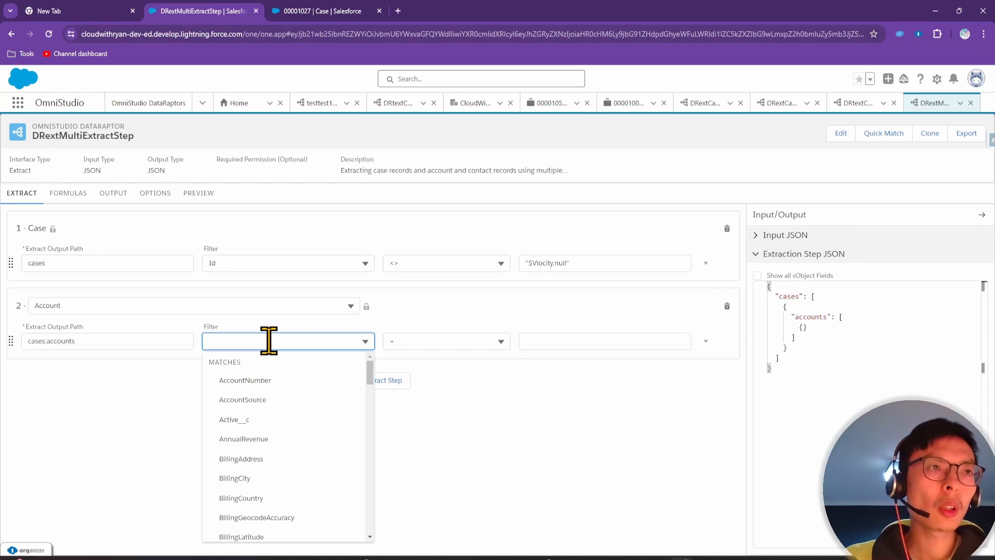
{"action": "type", "text": "i"}
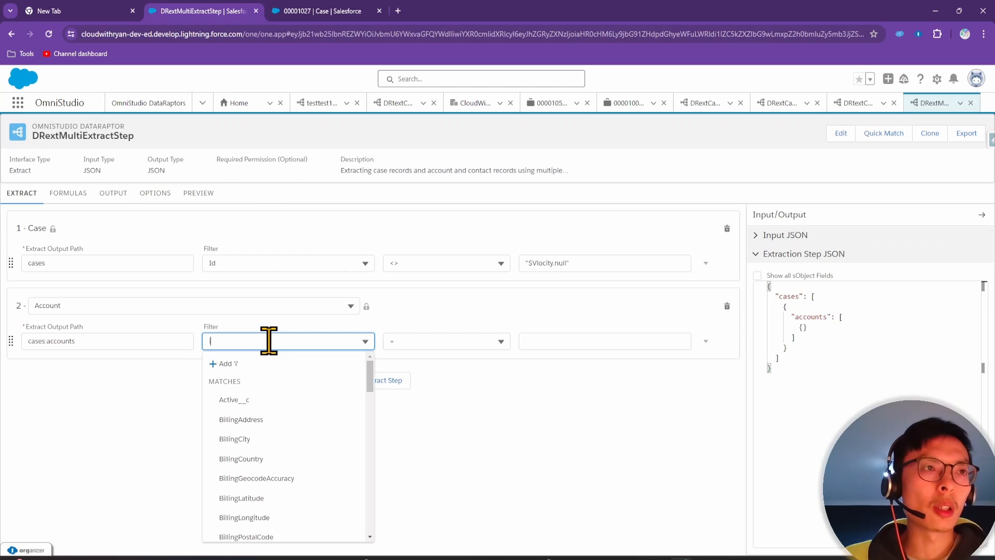
{"action": "scroll", "coordinate": [278, 407], "scroll_direction": "down", "scroll_amount": 5}
{"action": "left_click", "coordinate": [255, 438]}
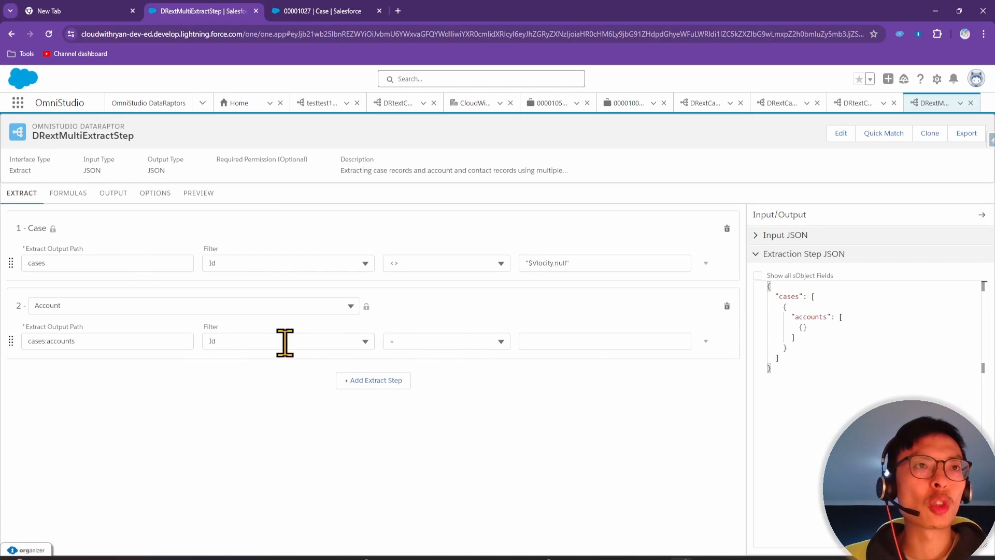
{"action": "left_click", "coordinate": [557, 340]}
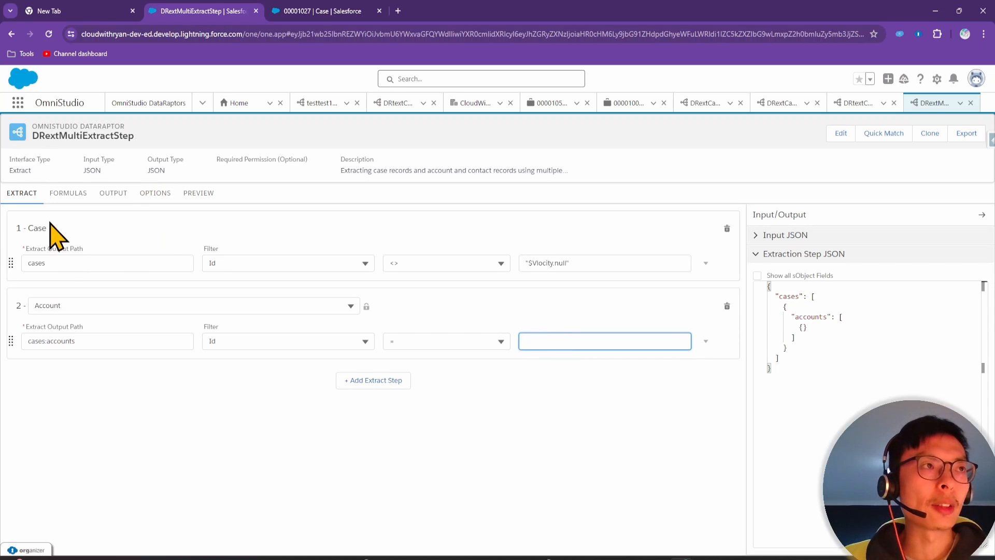
Check the Billing status case record, then turn on Show all sObject Fields in the extraction JSON
{"action": "left_click", "coordinate": [322, 11]}
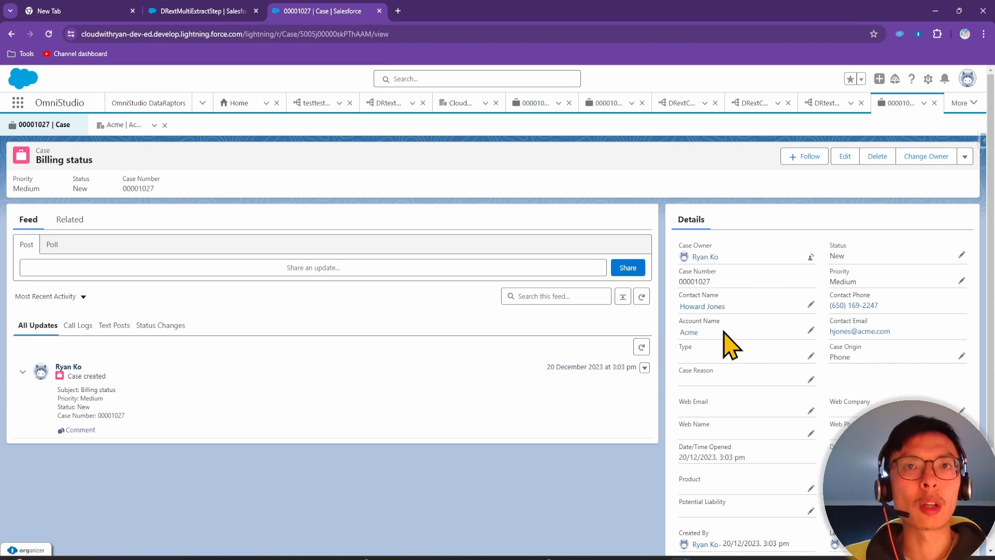
{"action": "left_click", "coordinate": [184, 11]}
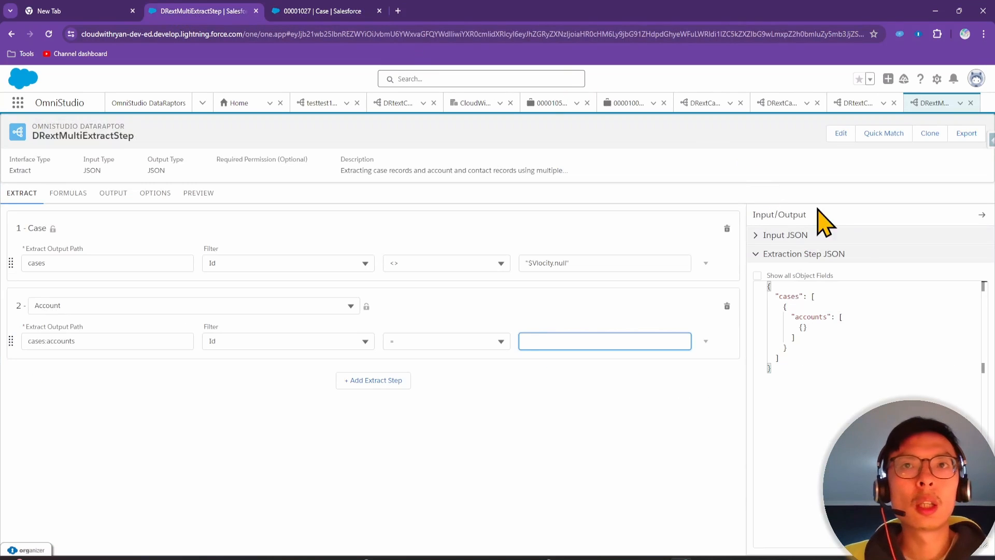
{"action": "left_click", "coordinate": [757, 276]}
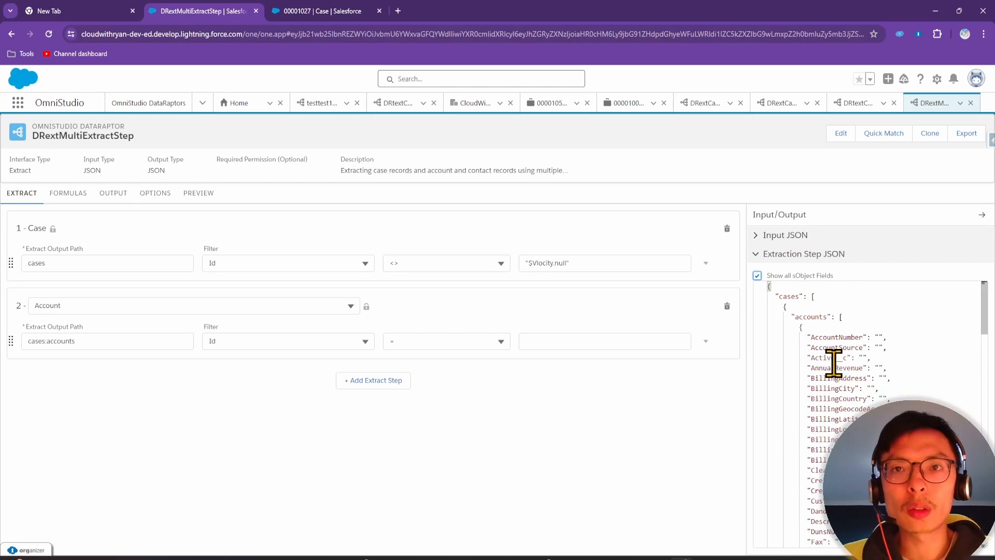
{"action": "scroll", "coordinate": [848, 363], "scroll_direction": "down", "scroll_amount": 1}
{"action": "scroll", "coordinate": [848, 362], "scroll_direction": "up", "scroll_amount": 1}
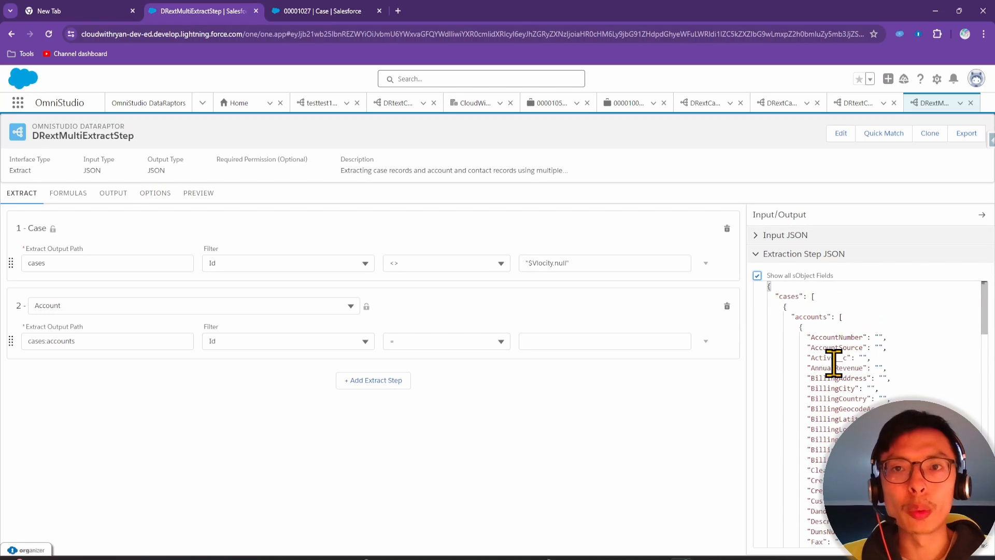
{"action": "left_click", "coordinate": [758, 275]}
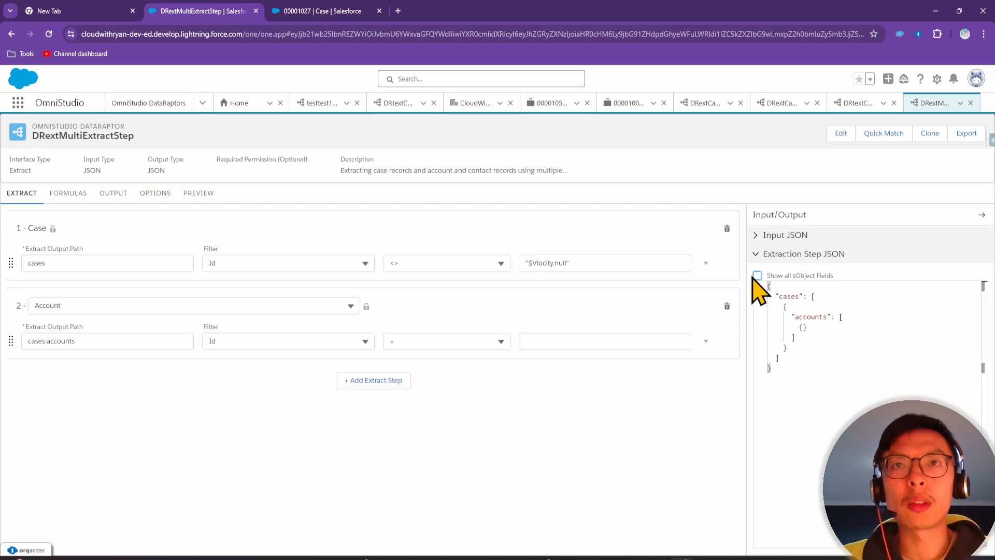
{"action": "left_click", "coordinate": [757, 276]}
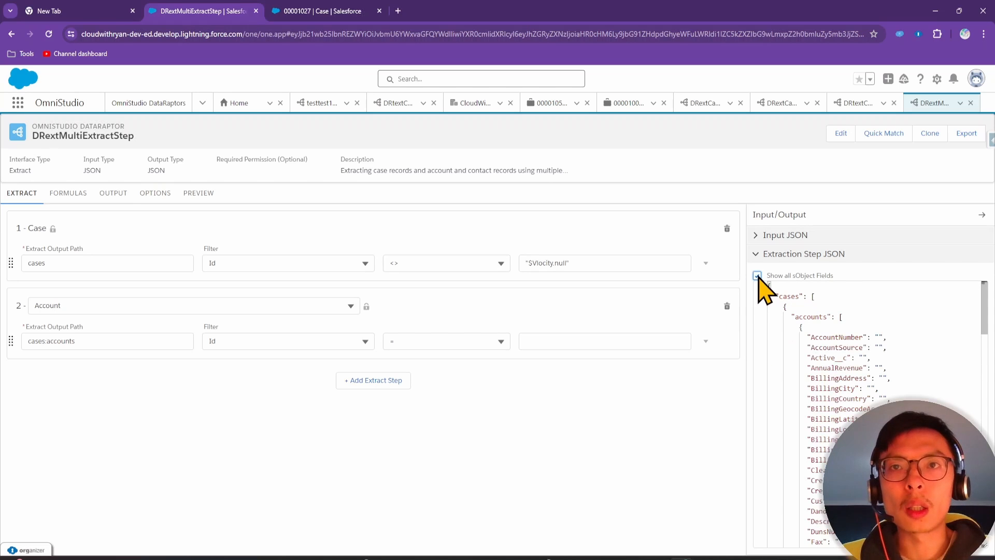
{"action": "scroll", "coordinate": [822, 327], "scroll_direction": "down", "scroll_amount": 1}
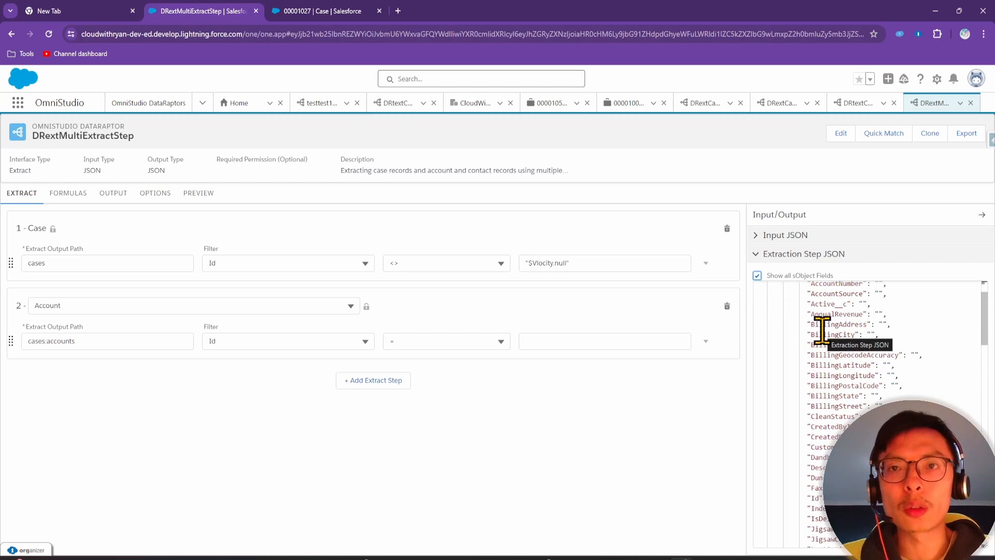
{"action": "scroll", "coordinate": [827, 345], "scroll_direction": "up", "scroll_amount": 1}
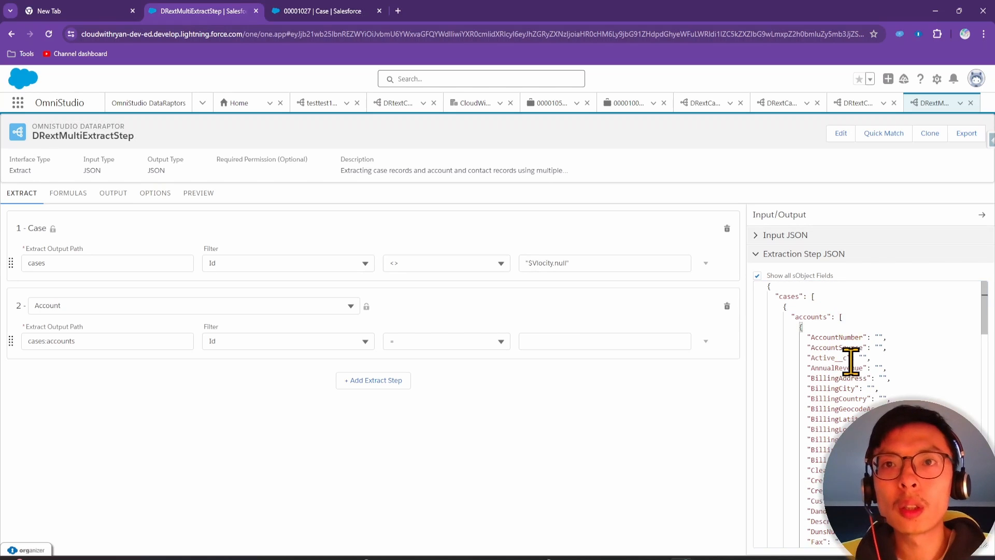
Search the extraction JSON for 'account' to find the case's AccountId field
{"action": "key", "text": "ctrl+f"}
{"action": "type", "text": "accountid"}
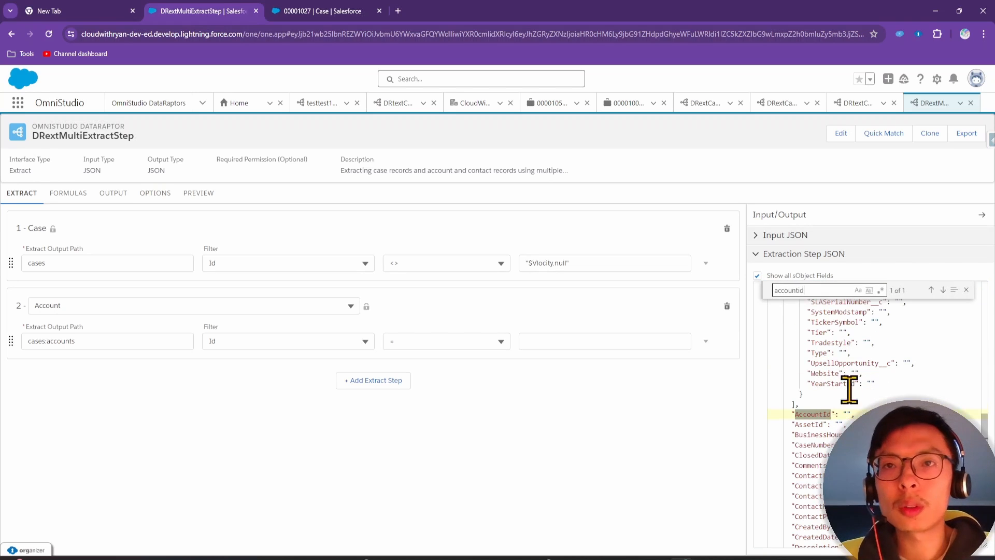
{"action": "left_click", "coordinate": [818, 414]}
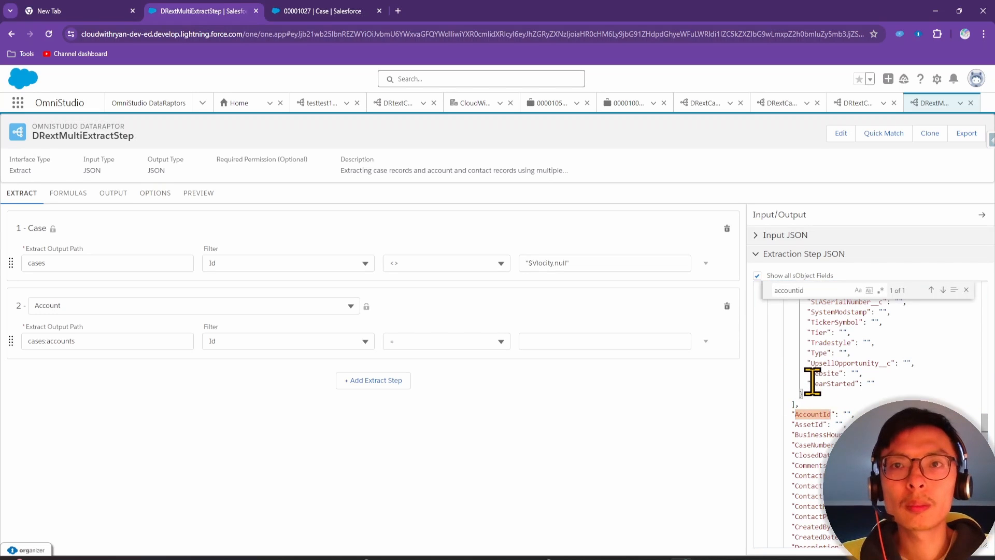
Set the Account step's Id filter value to cases:AccountId
{"action": "scroll", "coordinate": [808, 385], "scroll_direction": "up", "scroll_amount": 2}
{"action": "scroll", "coordinate": [806, 389], "scroll_direction": "up", "scroll_amount": 10}
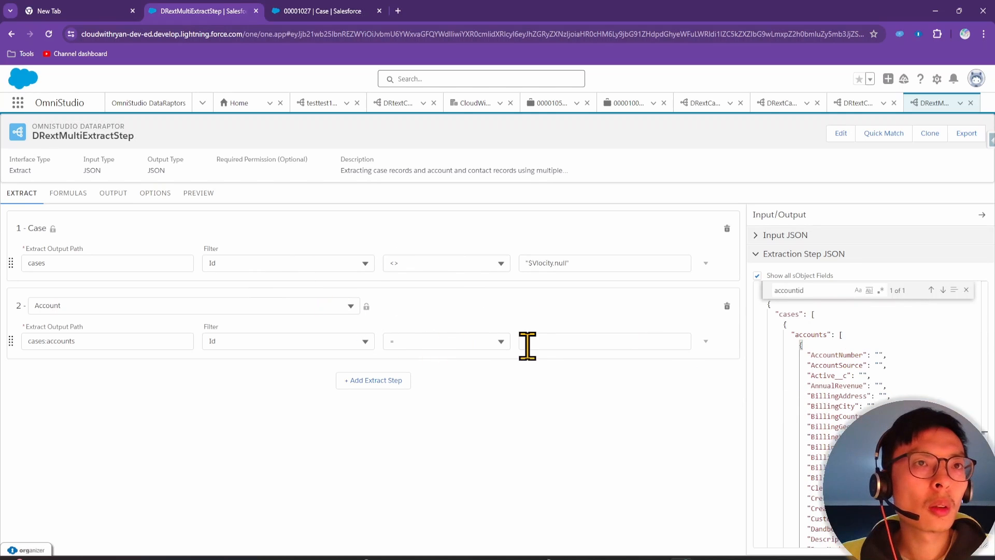
{"action": "left_click", "coordinate": [543, 343]}
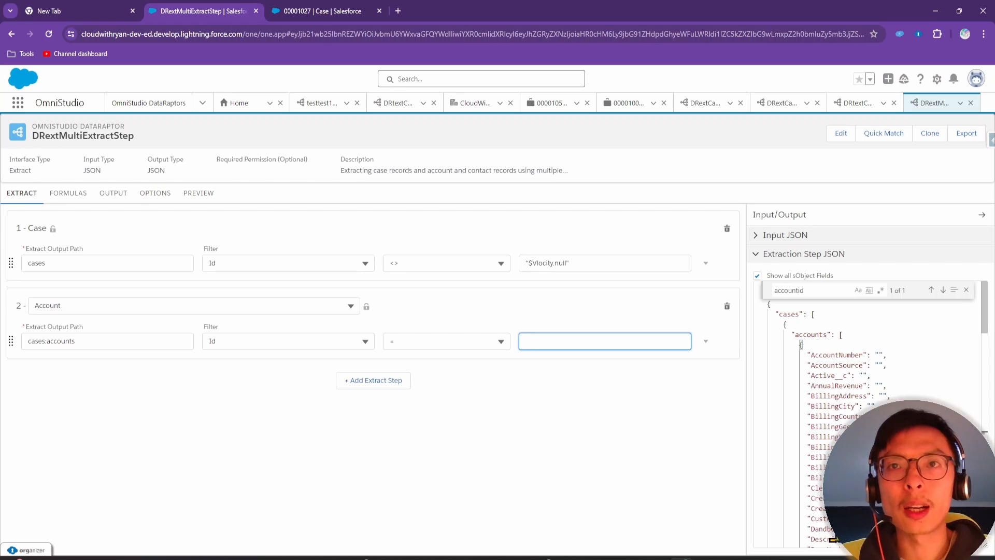
{"action": "scroll", "coordinate": [812, 383], "scroll_direction": "down", "scroll_amount": 10}
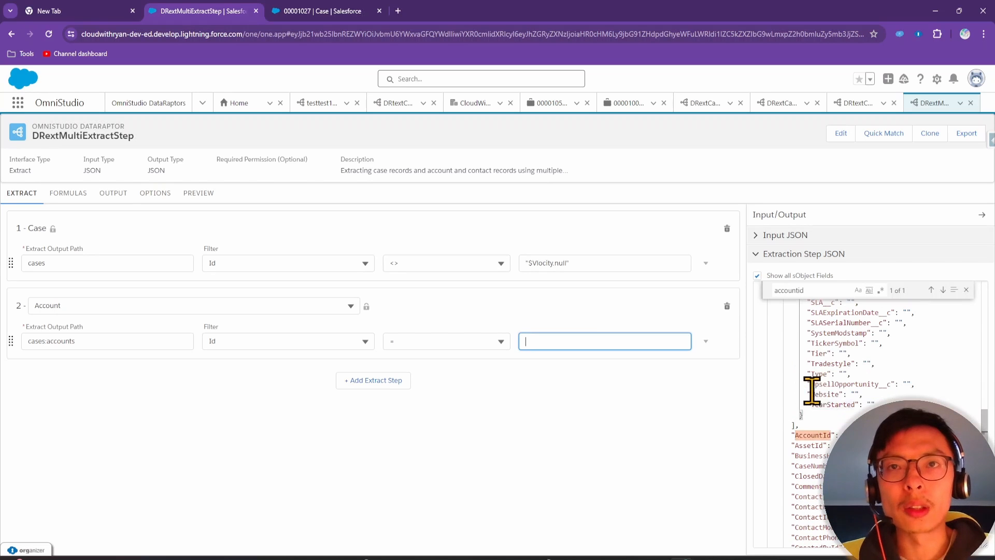
{"action": "scroll", "coordinate": [821, 437], "scroll_direction": "up", "scroll_amount": 10}
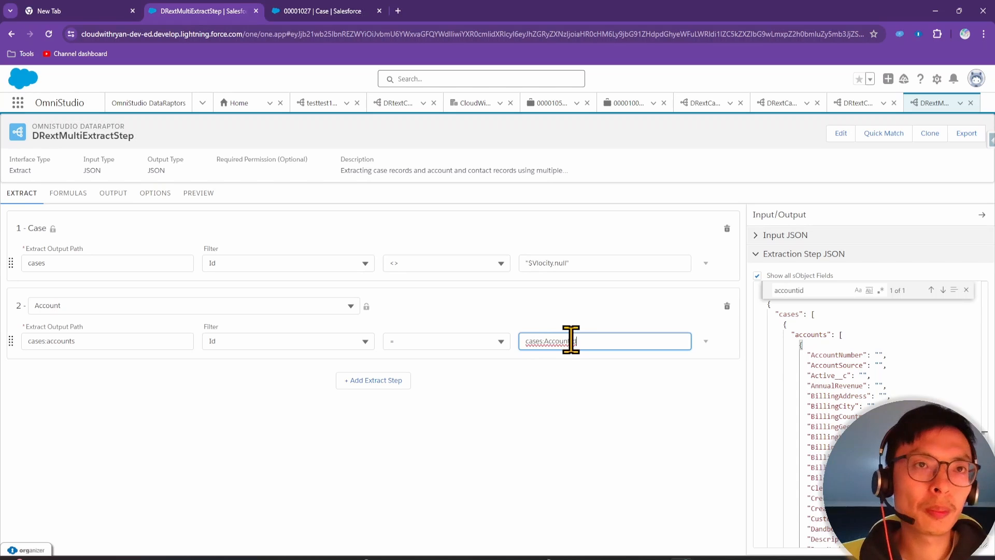
{"action": "left_click", "coordinate": [605, 412]}
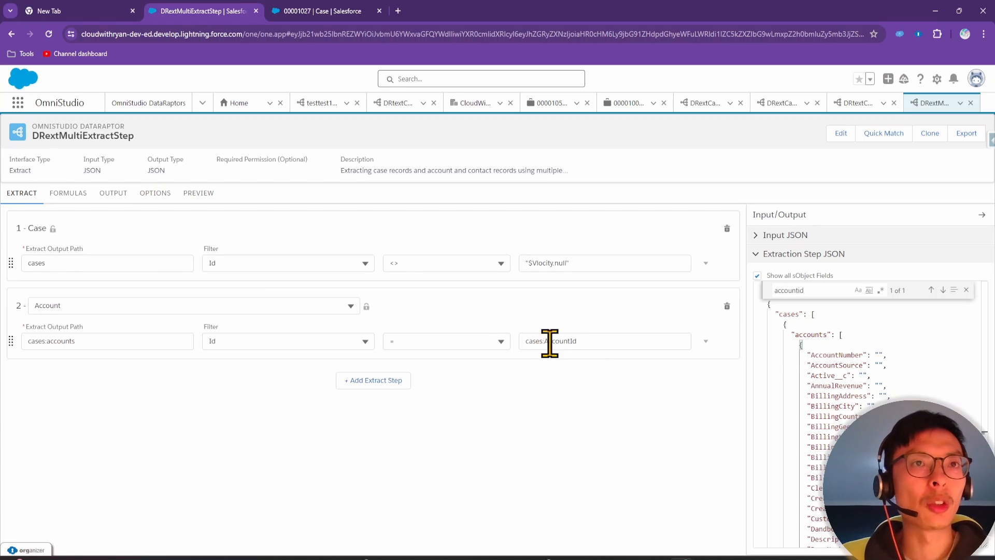
{"action": "scroll", "coordinate": [813, 361], "scroll_direction": "down", "scroll_amount": 10}
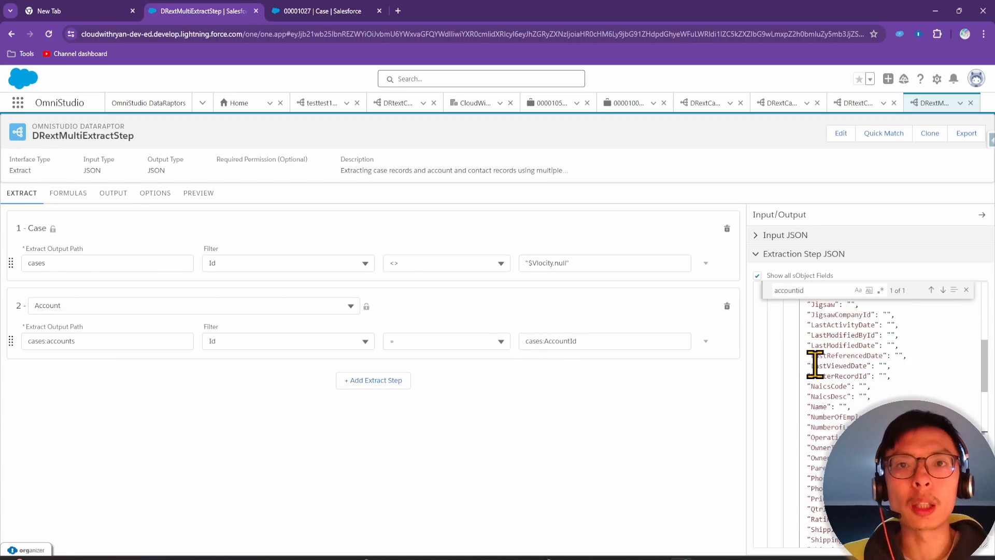
{"action": "scroll", "coordinate": [814, 365], "scroll_direction": "down", "scroll_amount": 10}
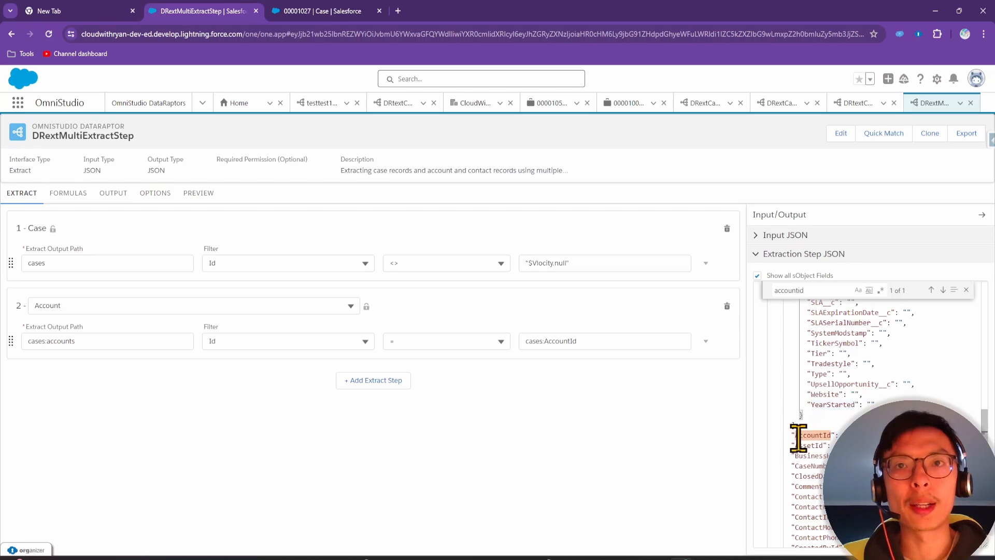
Add a third extract step on Contact, outputting to cases:contacts and filtered on Id
{"action": "left_click", "coordinate": [348, 380]}
{"action": "left_click", "coordinate": [157, 383]}
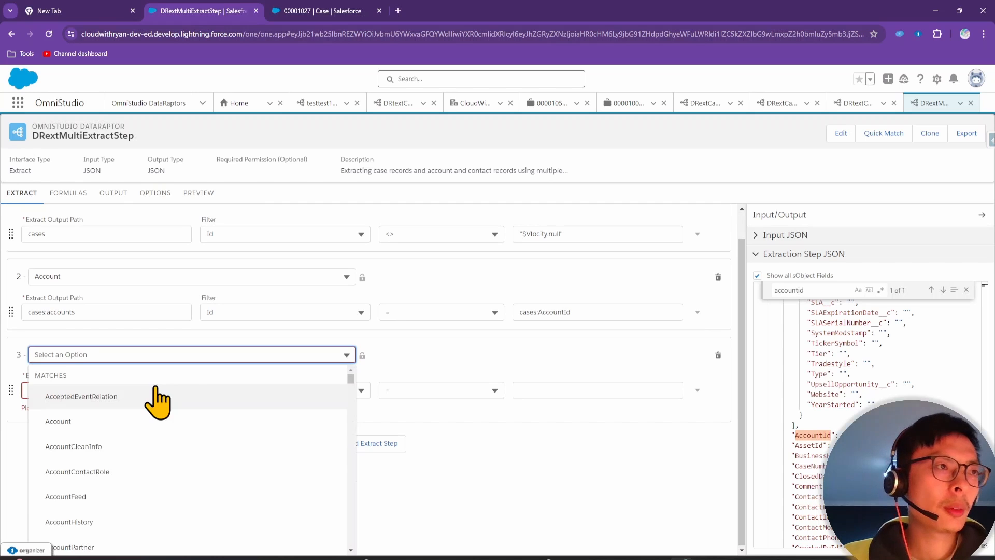
{"action": "type", "text": "cont"}
{"action": "left_click", "coordinate": [91, 472]}
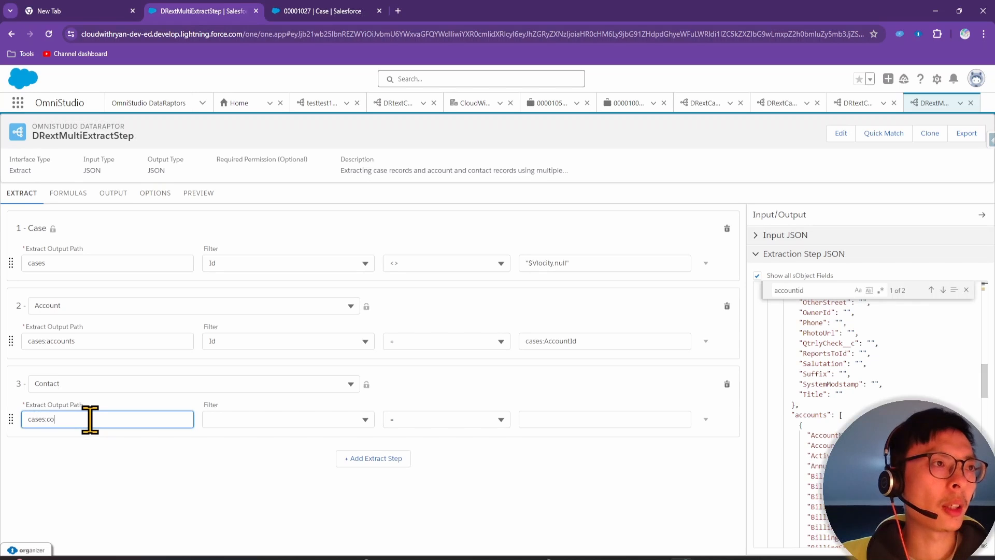
{"action": "left_click", "coordinate": [244, 419]}
{"action": "type", "text": "id"}
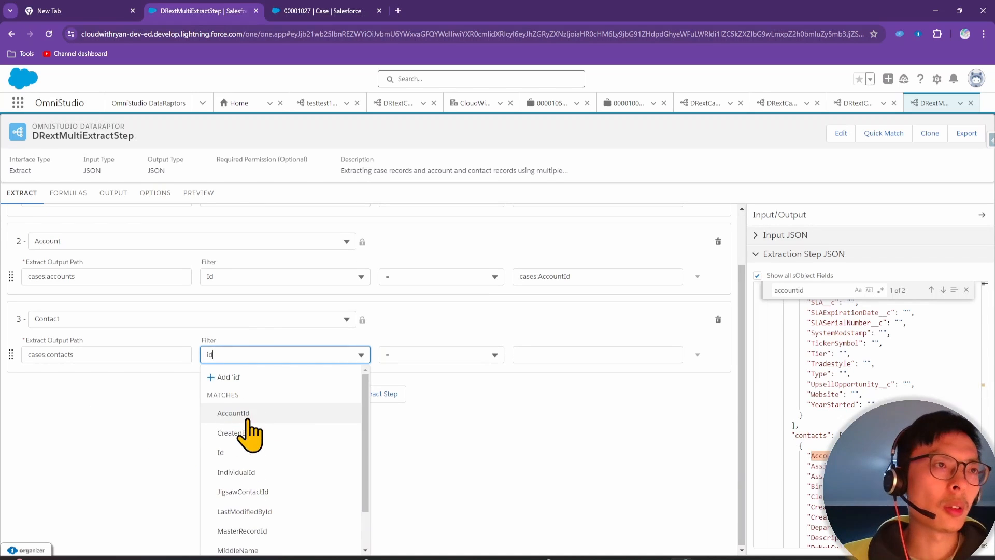
{"action": "left_click", "coordinate": [253, 452]}
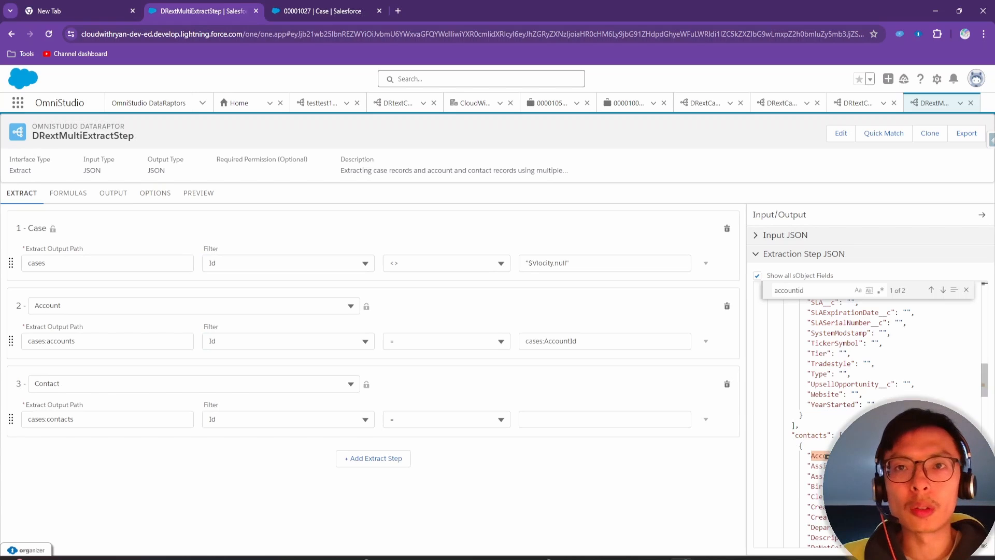
Locate ContactId in the JSON, set the Contact filter value to cases:ContactId, and hide all sObject fields
{"action": "scroll", "coordinate": [827, 456], "scroll_direction": "down", "scroll_amount": 3}
{"action": "scroll", "coordinate": [844, 422], "scroll_direction": "down", "scroll_amount": 4}
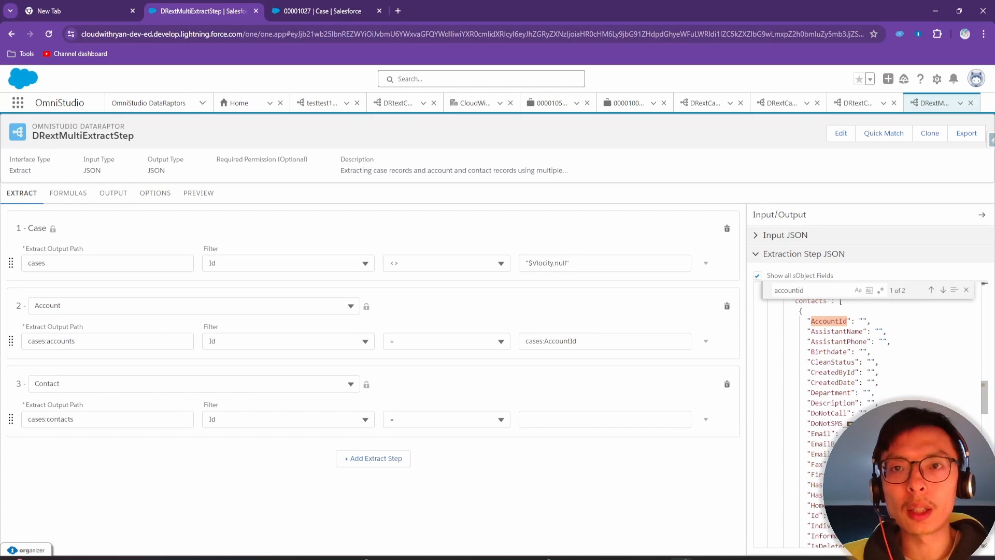
{"action": "scroll", "coordinate": [848, 361], "scroll_direction": "up", "scroll_amount": 1}
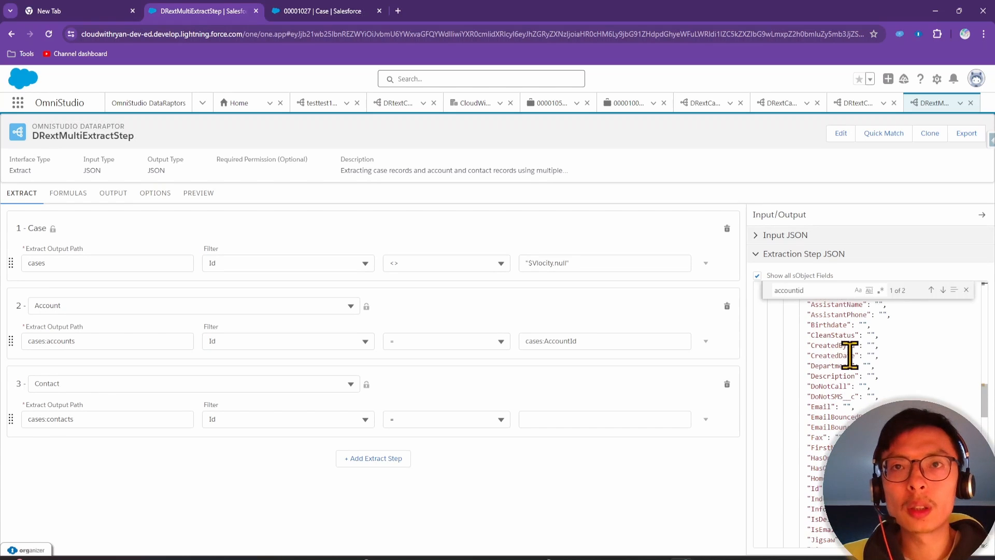
{"action": "scroll", "coordinate": [850, 355], "scroll_direction": "up", "scroll_amount": 1}
{"action": "double_click", "coordinate": [830, 292]}
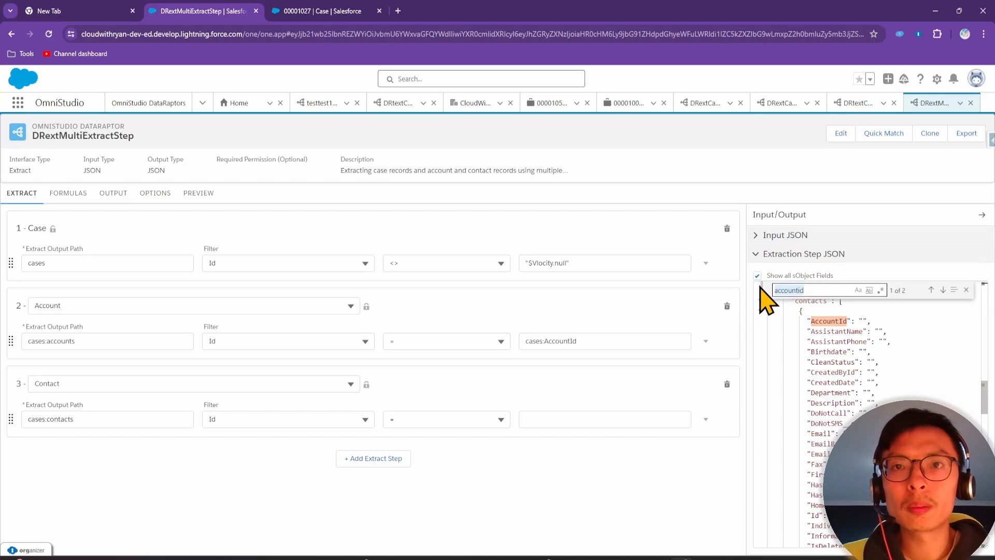
{"action": "type", "text": "cont"}
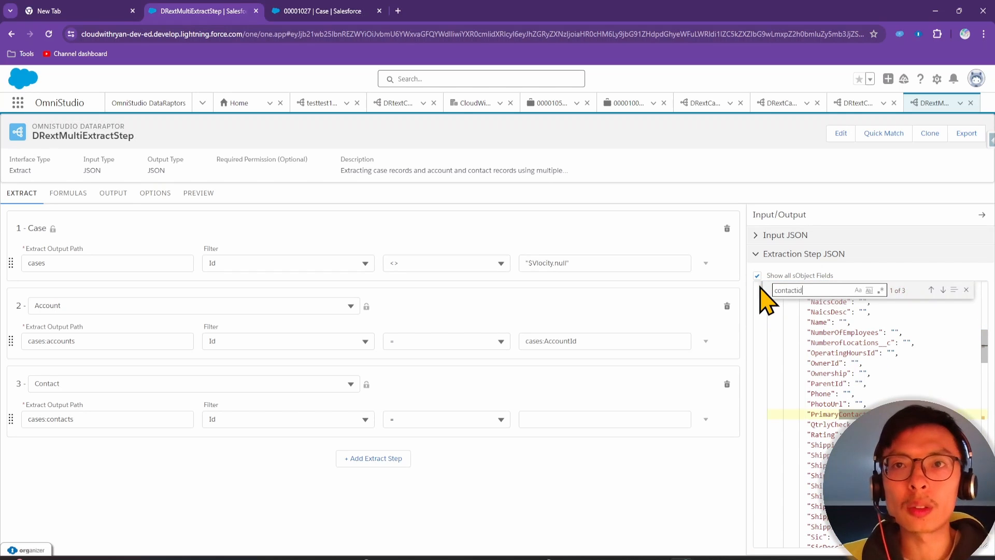
{"action": "key", "text": "Return"}
{"action": "key", "text": "Return"}
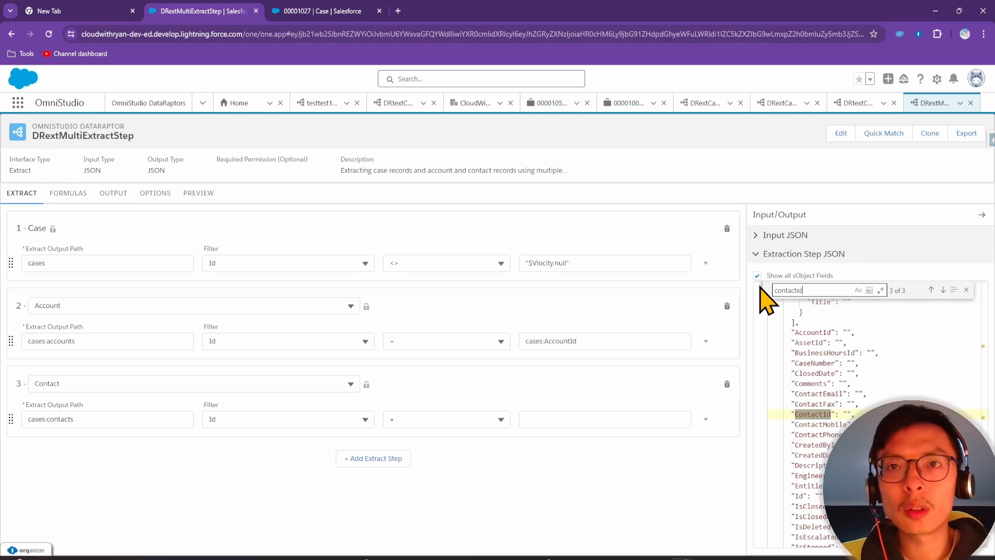
{"action": "left_click", "coordinate": [819, 413]}
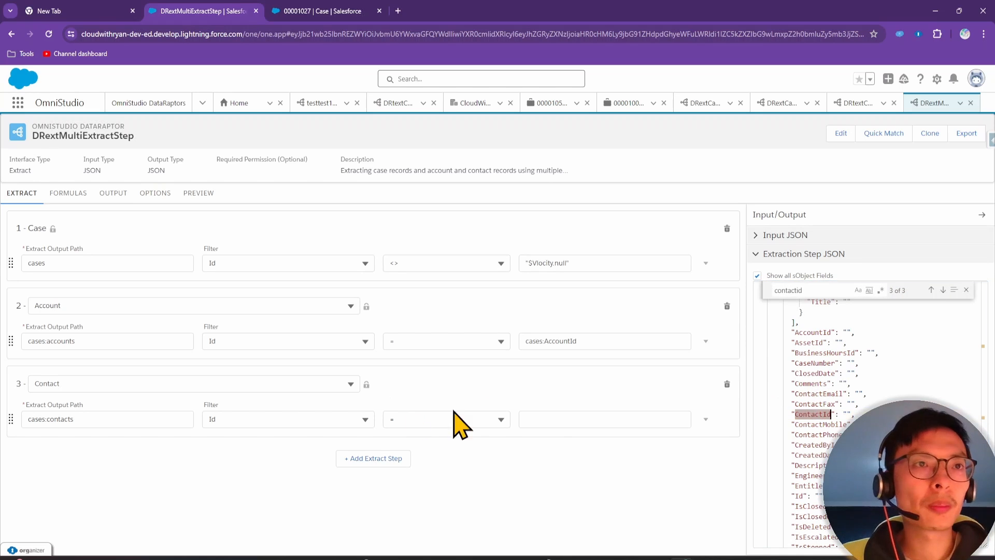
{"action": "left_click", "coordinate": [555, 421]}
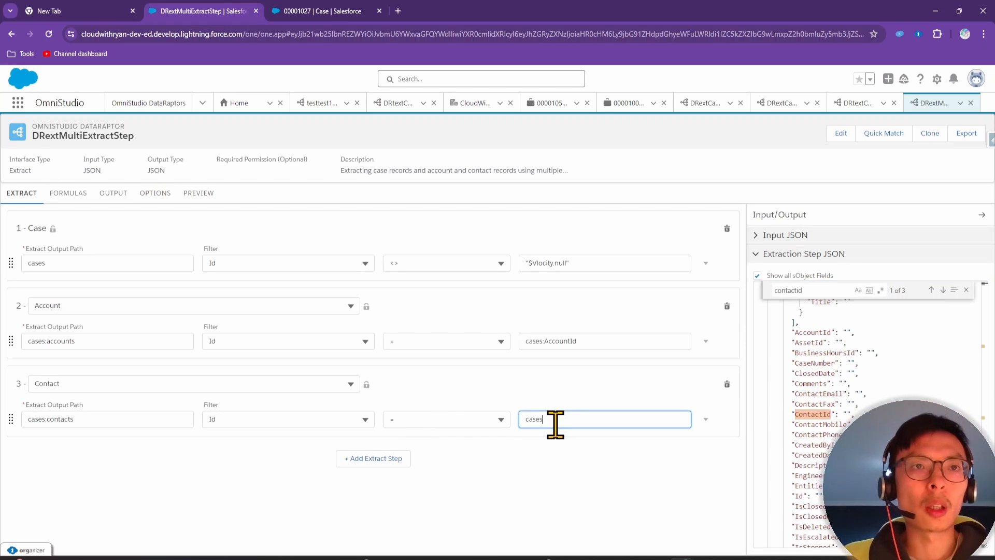
{"action": "left_click", "coordinate": [574, 491]}
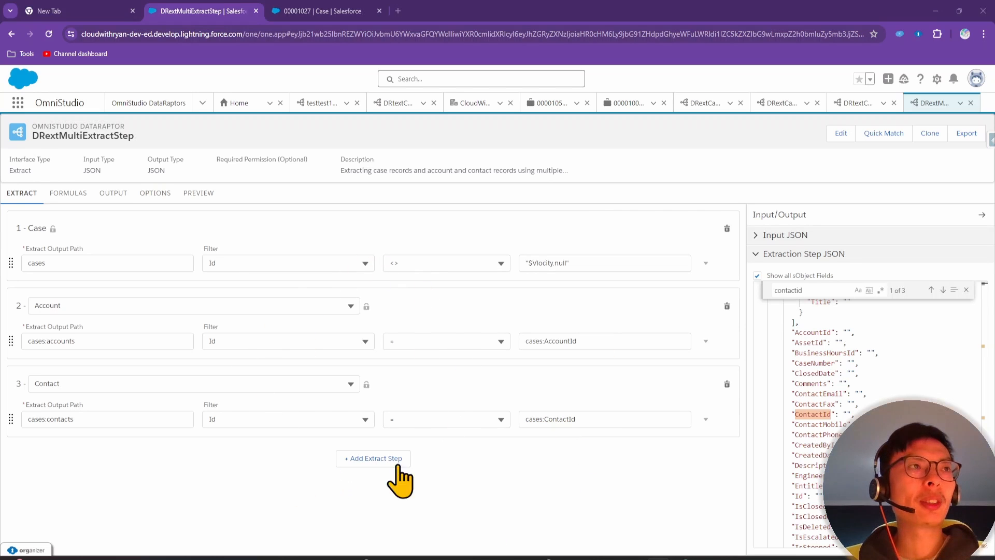
{"action": "left_click", "coordinate": [757, 276]}
{"action": "left_click", "coordinate": [967, 289]}
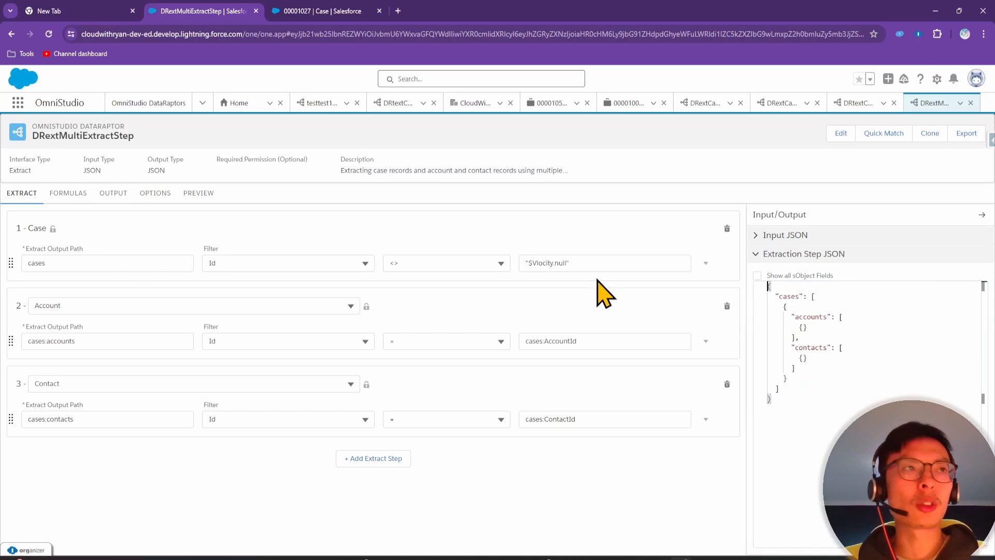
Recheck the exercise slide, then map cases:CaseNumber to output path caseNumber
{"action": "left_click", "coordinate": [113, 193]}
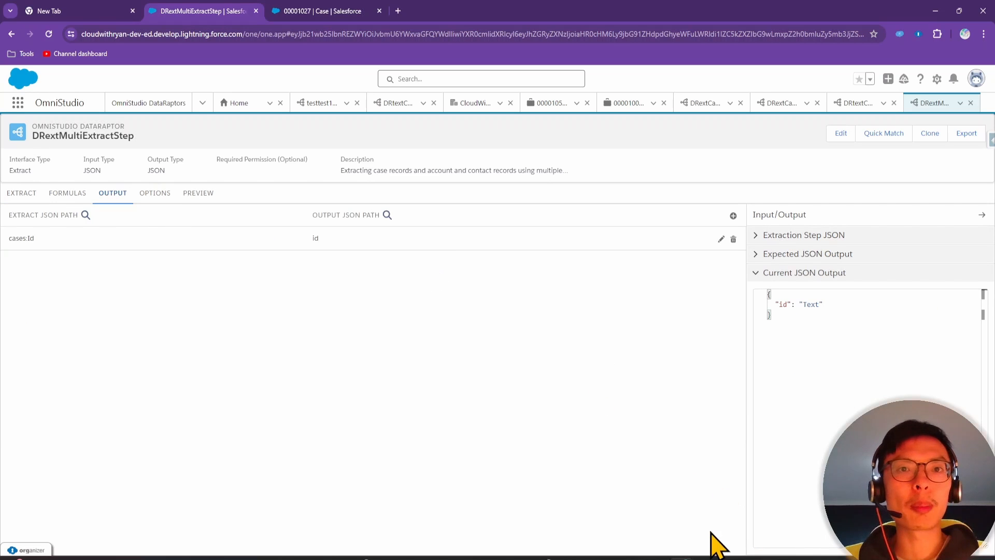
{"action": "left_click", "coordinate": [704, 558]}
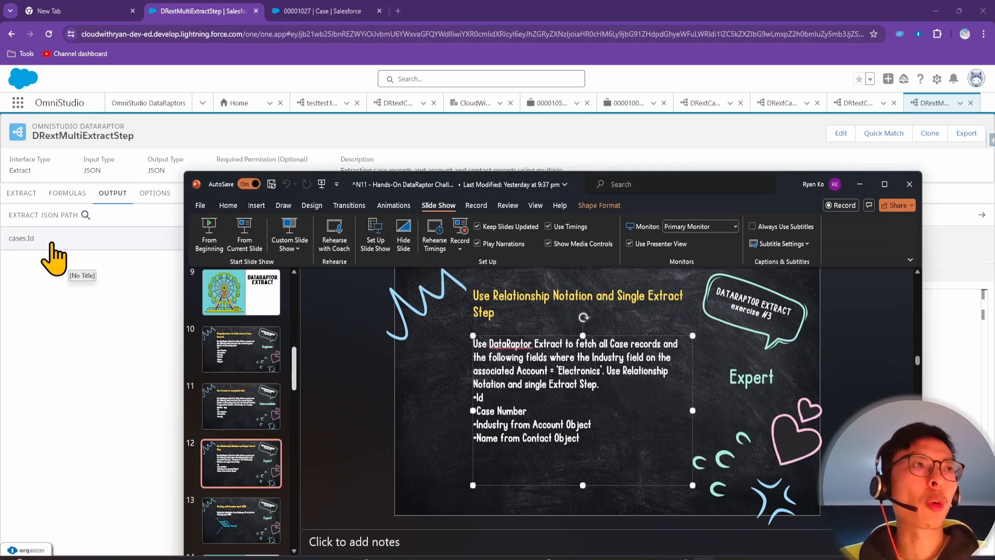
{"action": "left_click", "coordinate": [66, 345]}
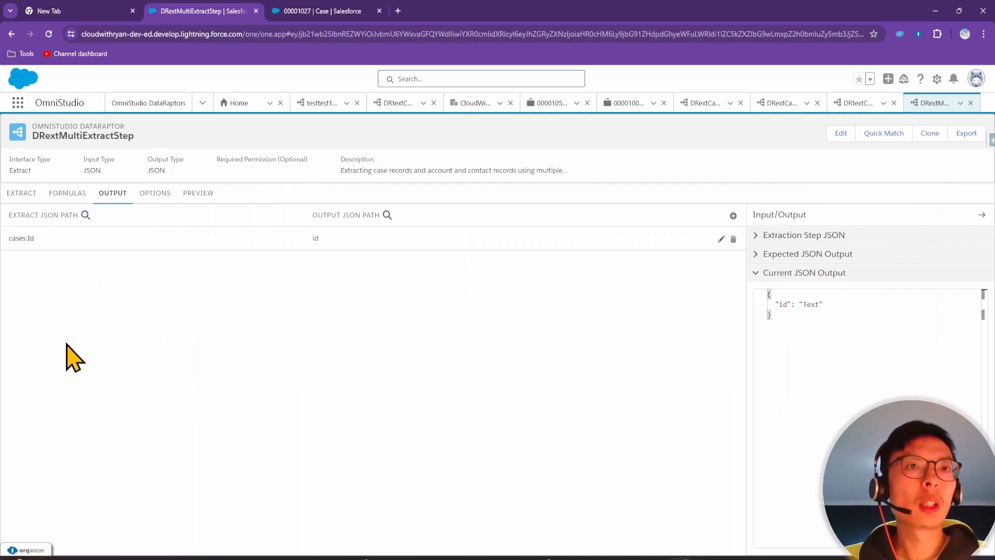
{"action": "left_click", "coordinate": [733, 215]}
{"action": "left_click", "coordinate": [91, 277]}
{"action": "type", "text": "case"}
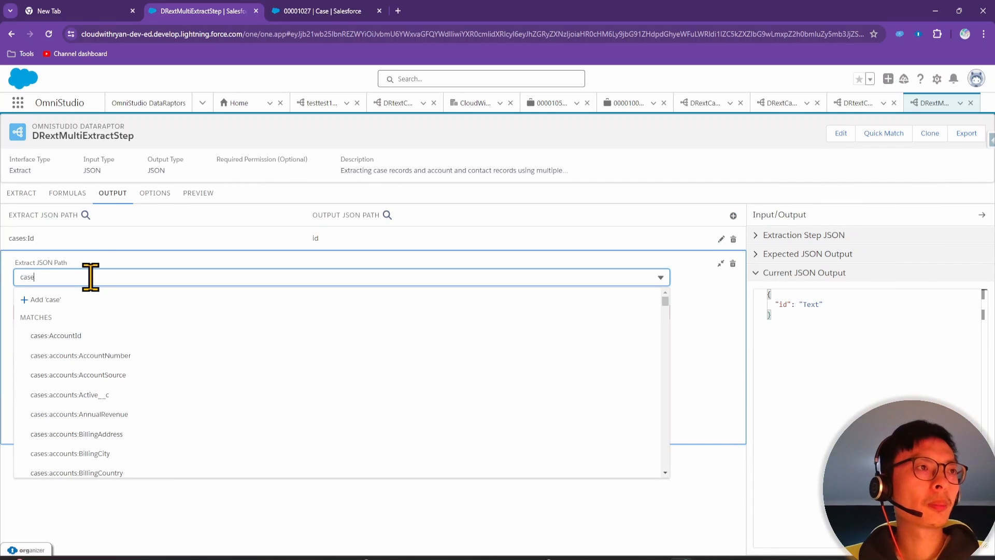
{"action": "type", "text": "nnum"}
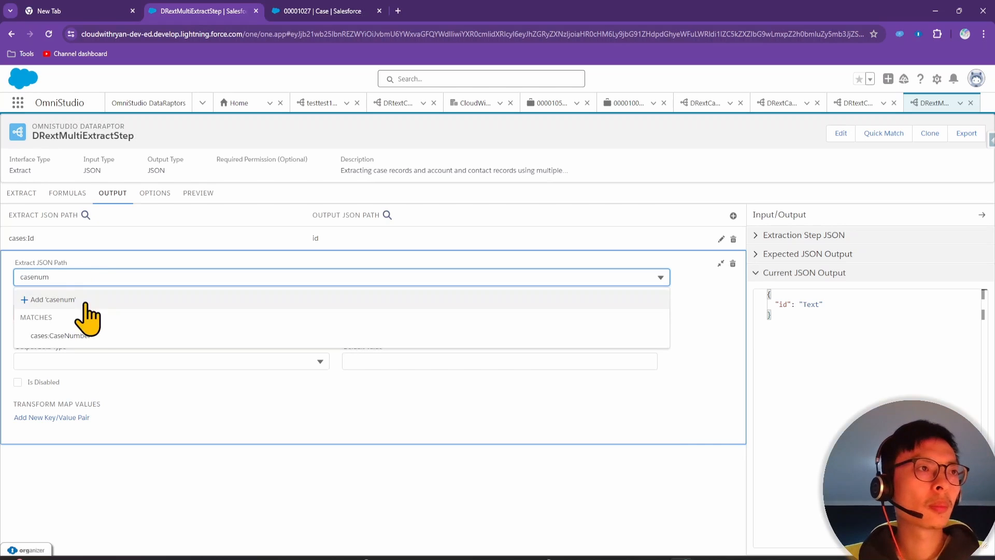
{"action": "left_click", "coordinate": [78, 335]}
{"action": "left_click", "coordinate": [97, 288]}
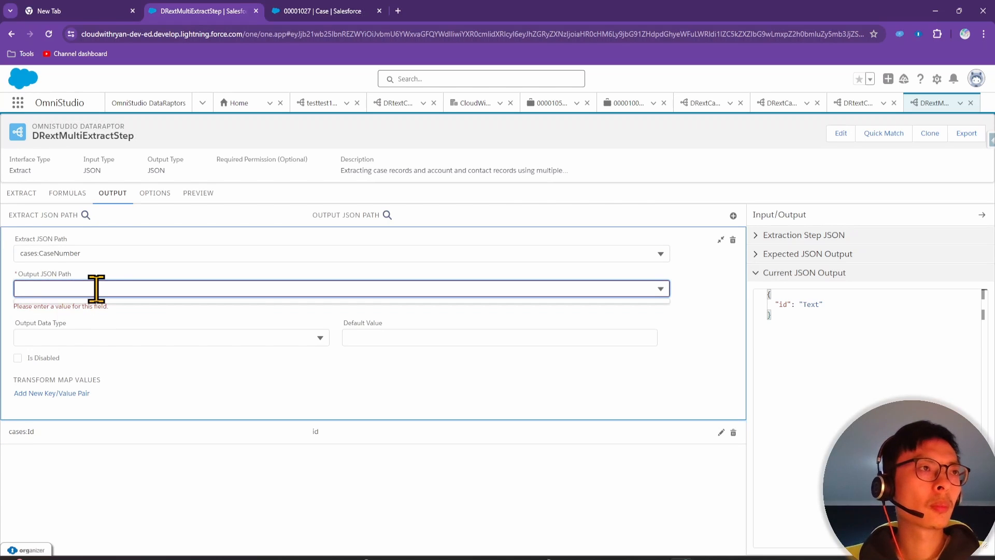
{"action": "type", "text": "caseNumb"}
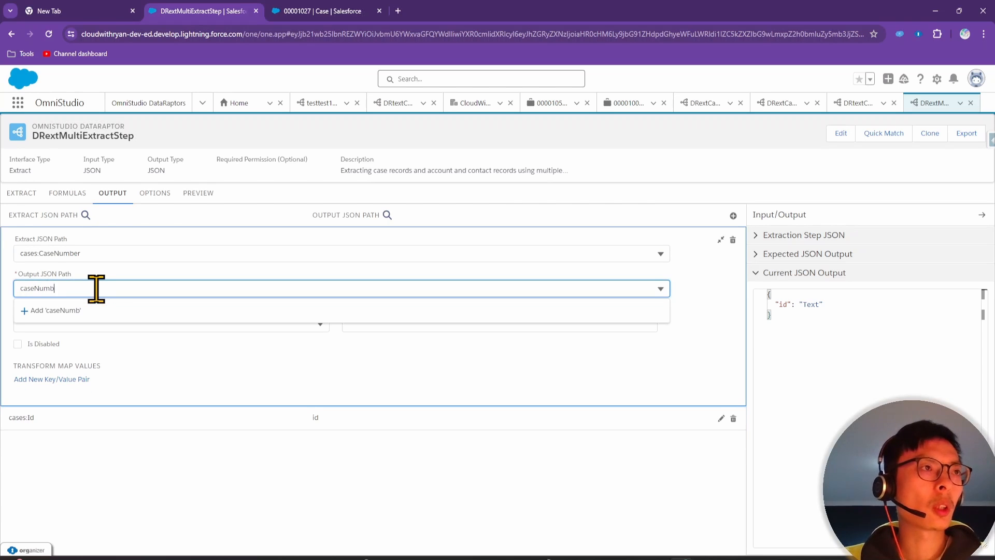
{"action": "type", "text": "er"}
{"action": "left_click", "coordinate": [145, 444]}
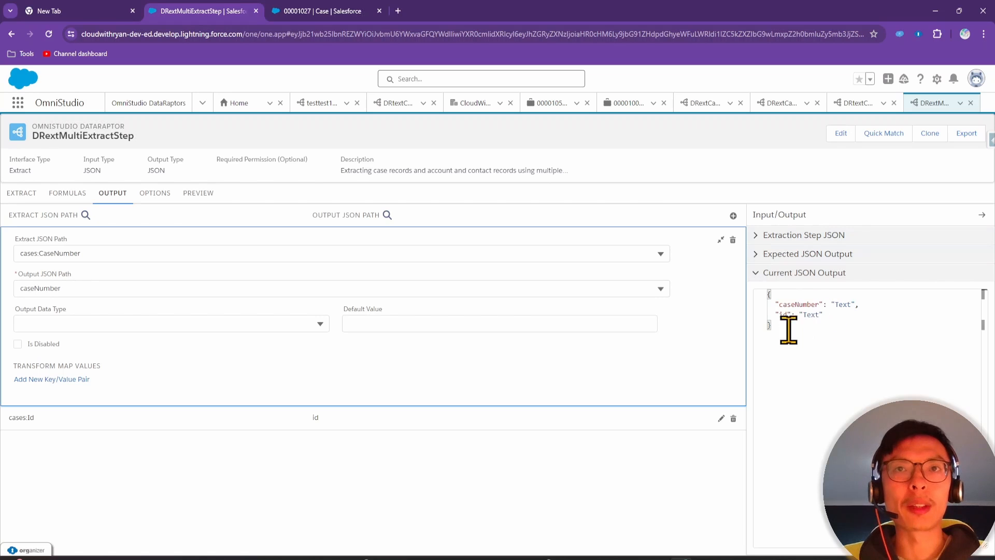
Map cases:accounts:Industry to an industry output path
{"action": "left_click", "coordinate": [733, 216]}
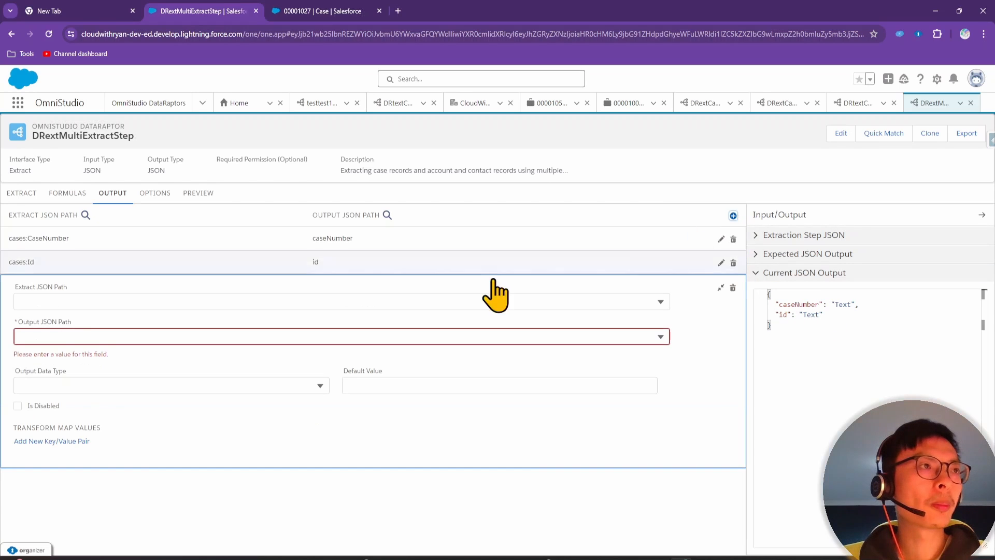
{"action": "left_click", "coordinate": [93, 300]}
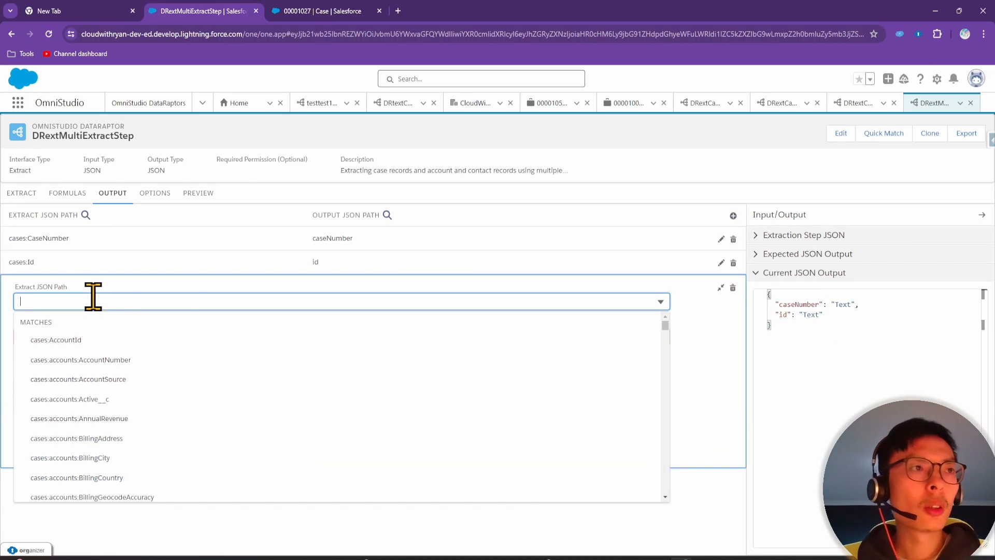
{"action": "type", "text": "indst"}
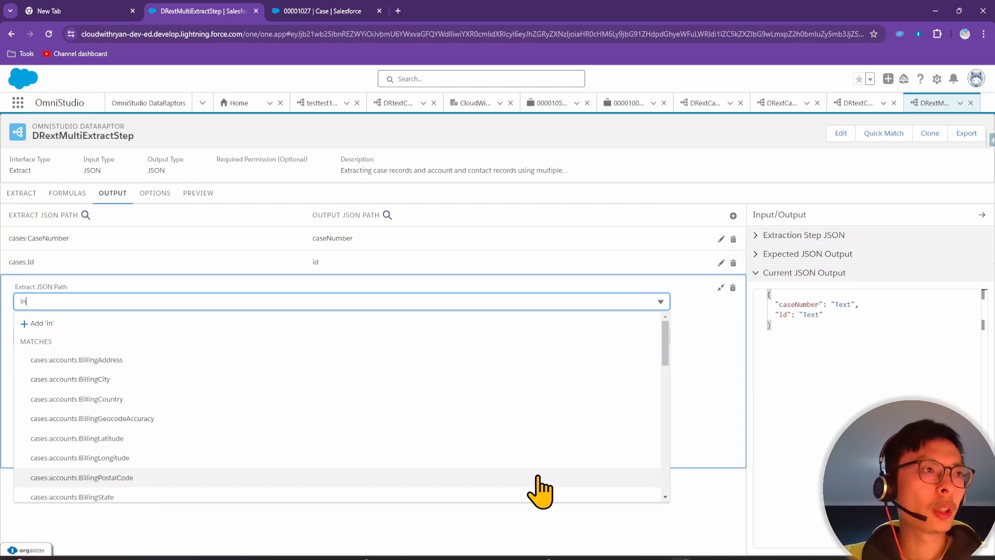
{"action": "key", "text": "BackSpace"}
{"action": "type", "text": "u"}
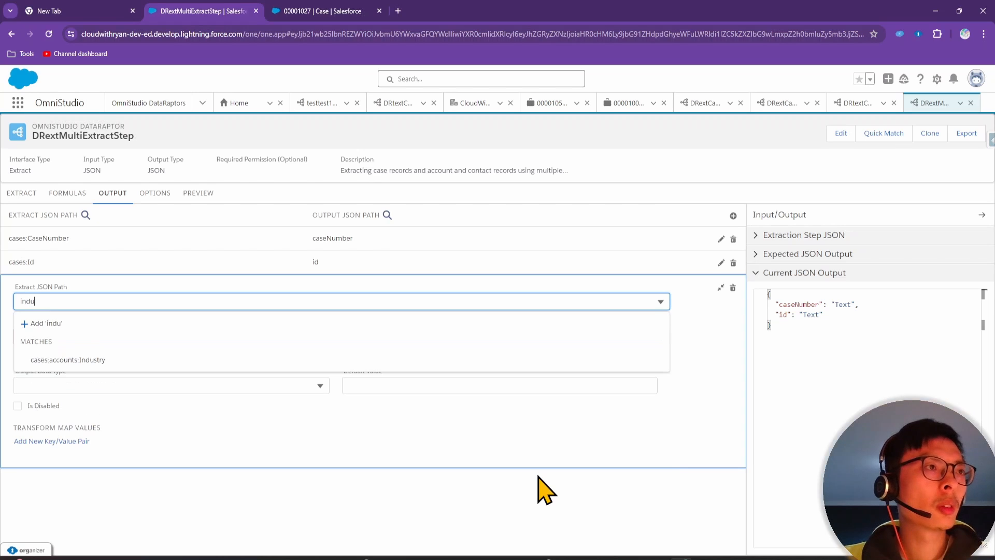
{"action": "left_click", "coordinate": [102, 366]}
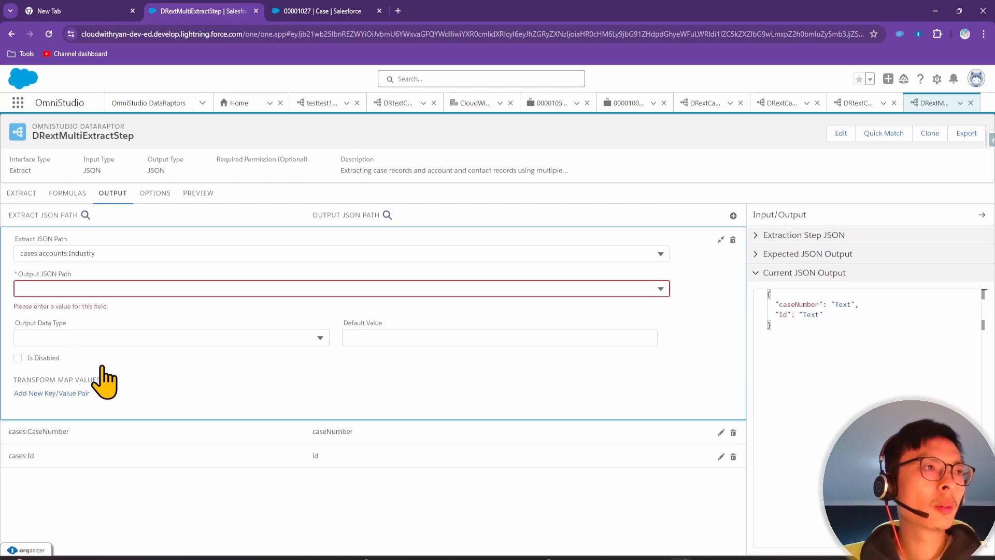
{"action": "left_click", "coordinate": [60, 288]}
{"action": "type", "text": "indus"}
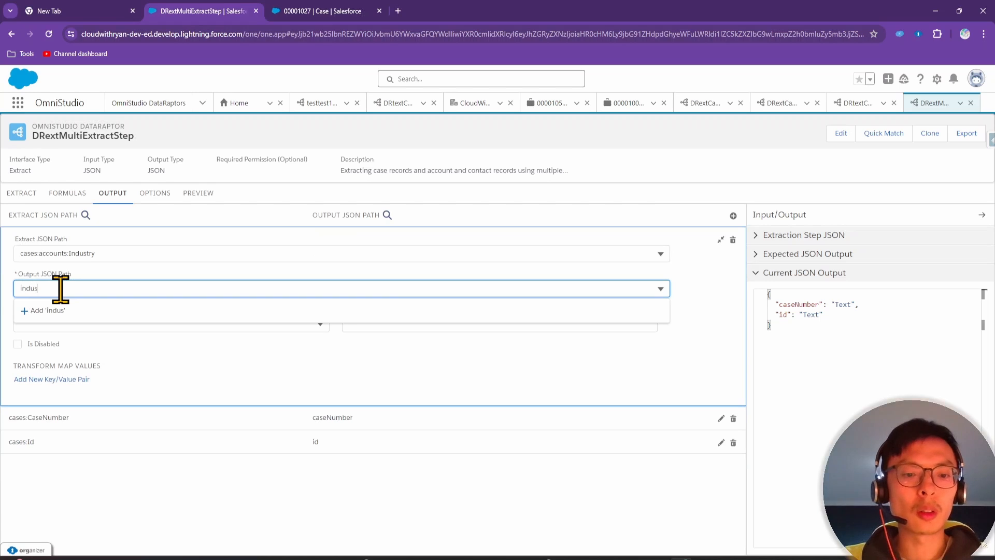
{"action": "type", "text": "truy"}
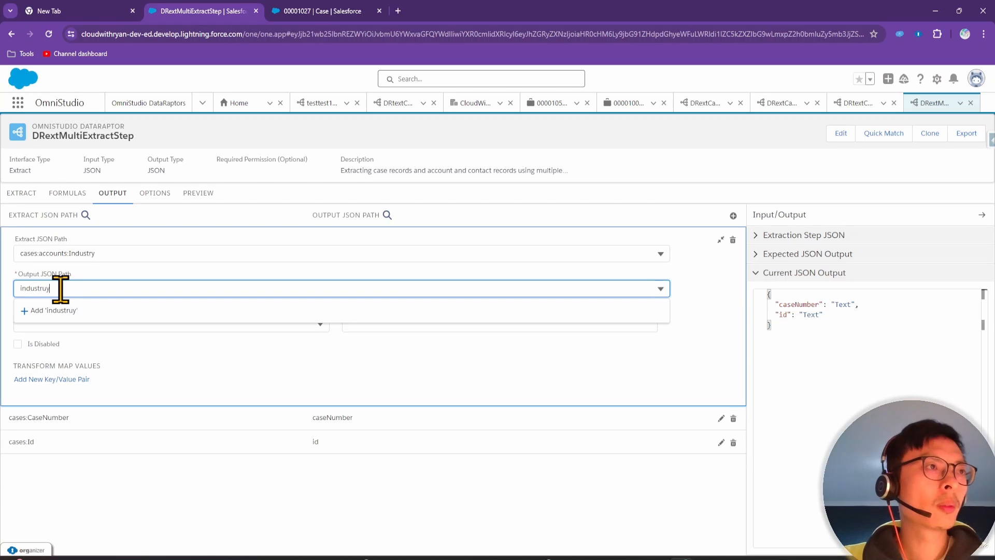
{"action": "left_click", "coordinate": [47, 312]}
Map cases:contacts:Name to contactName and rename the industry output to accountIndustry
{"action": "left_click", "coordinate": [733, 216]}
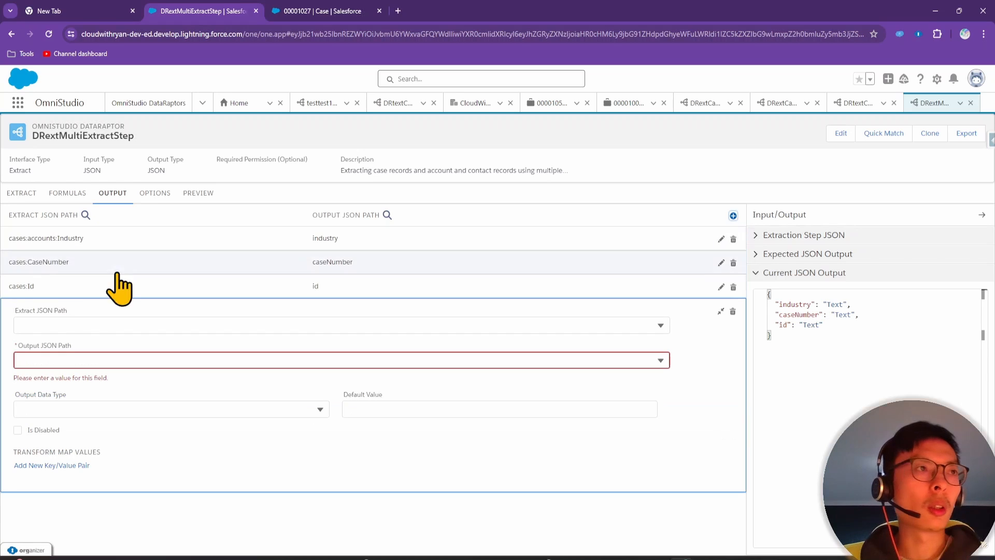
{"action": "left_click", "coordinate": [66, 321]}
{"action": "type", "text": "n"}
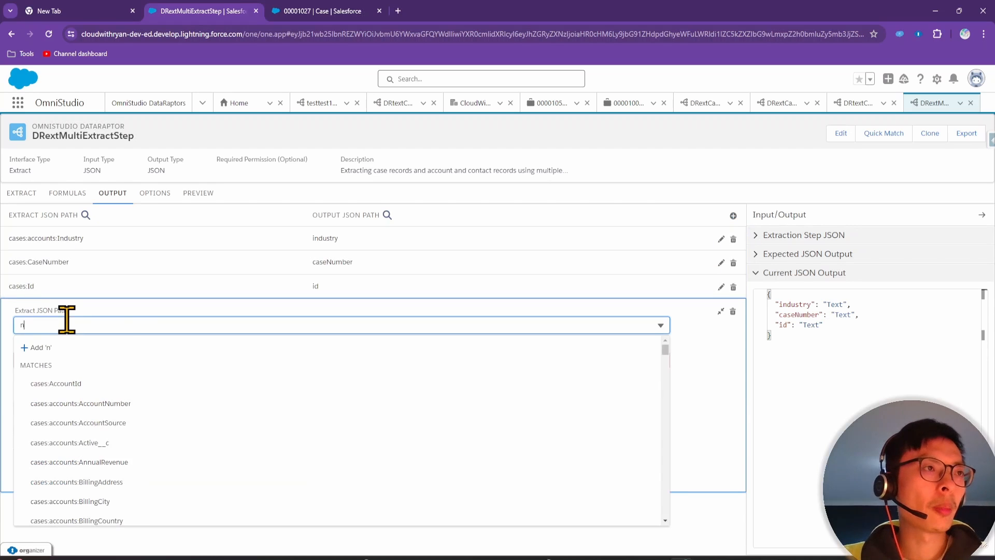
{"action": "type", "text": "ame"}
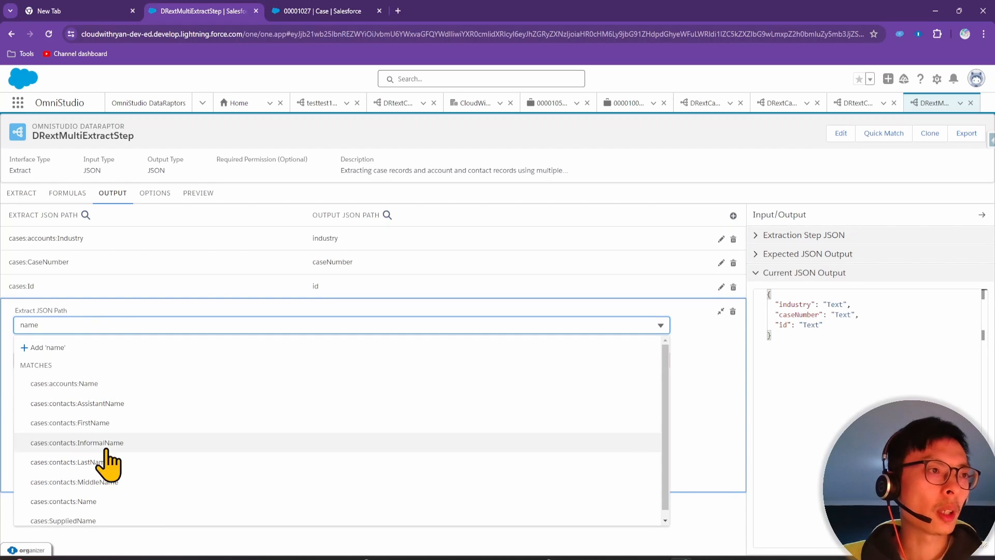
{"action": "left_click", "coordinate": [77, 501]}
{"action": "left_click", "coordinate": [69, 336]}
{"action": "type", "text": "ntactName"}
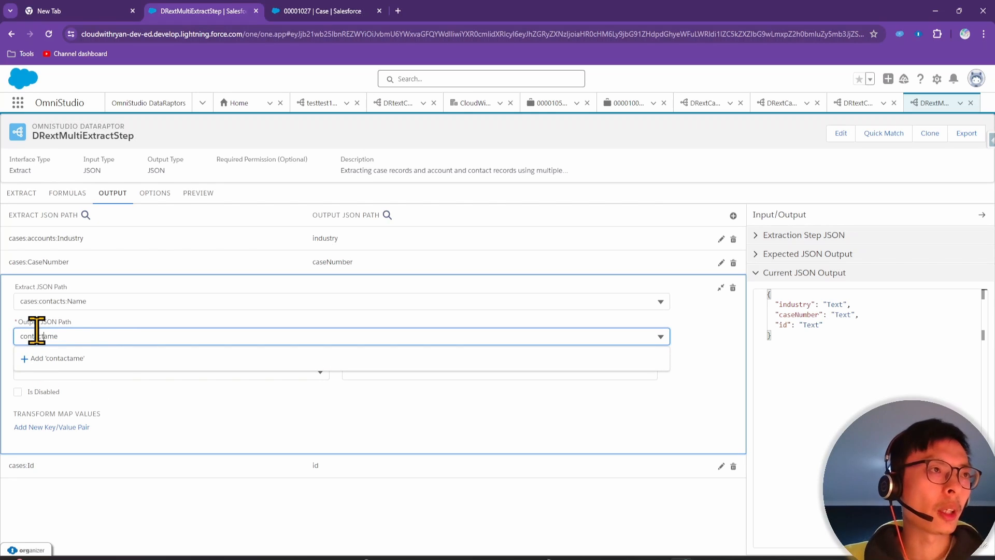
{"action": "left_click", "coordinate": [258, 247]}
{"action": "left_click", "coordinate": [20, 287]}
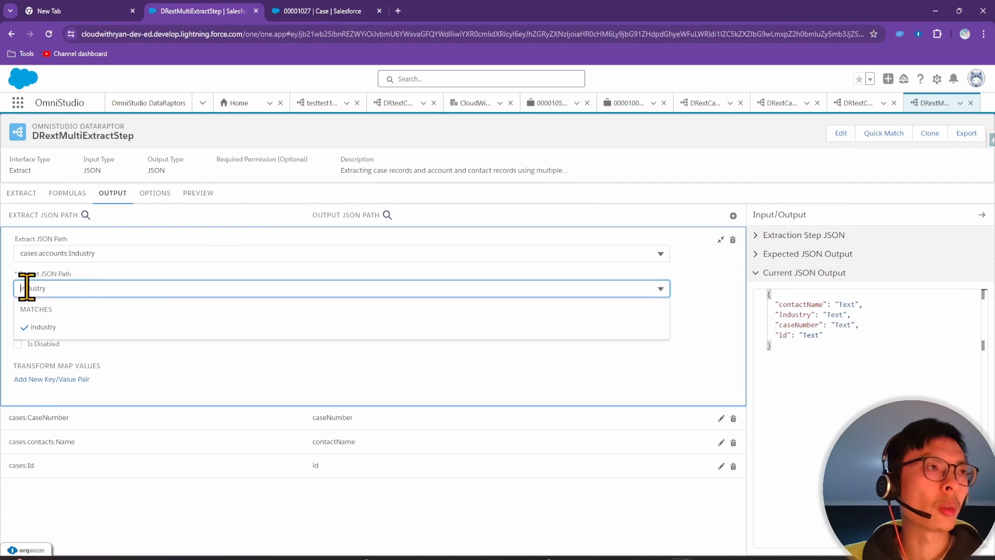
{"action": "type", "text": "accountI"}
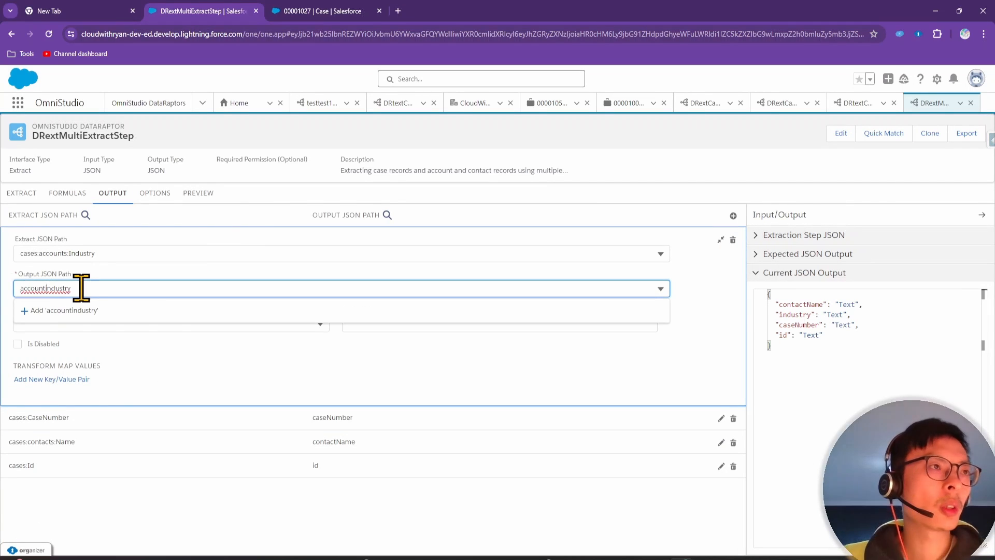
{"action": "left_click", "coordinate": [136, 311]}
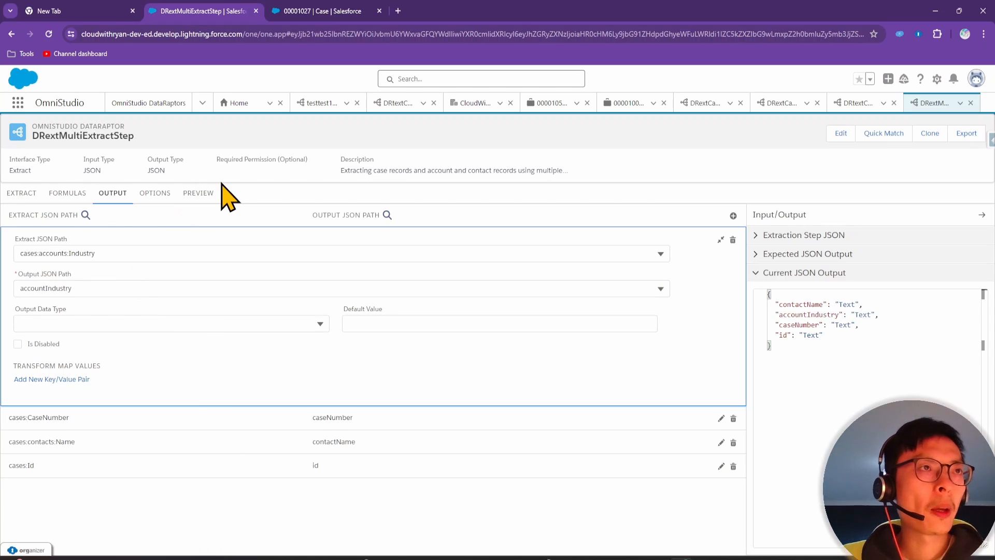
{"action": "left_click", "coordinate": [206, 196]}
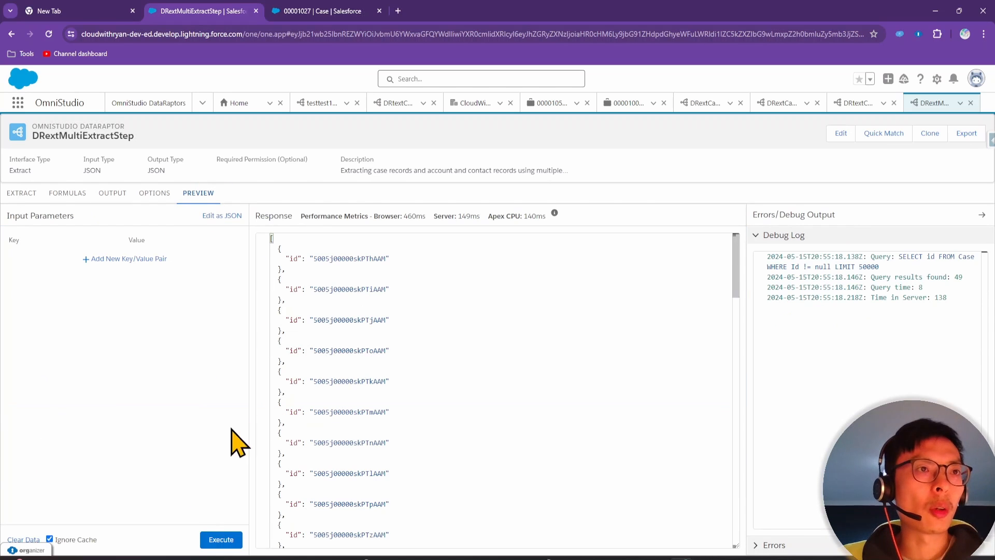
Execute the preview and confirm each case returns id, caseNumber, contactName and accountIndustry
{"action": "left_click", "coordinate": [223, 542]}
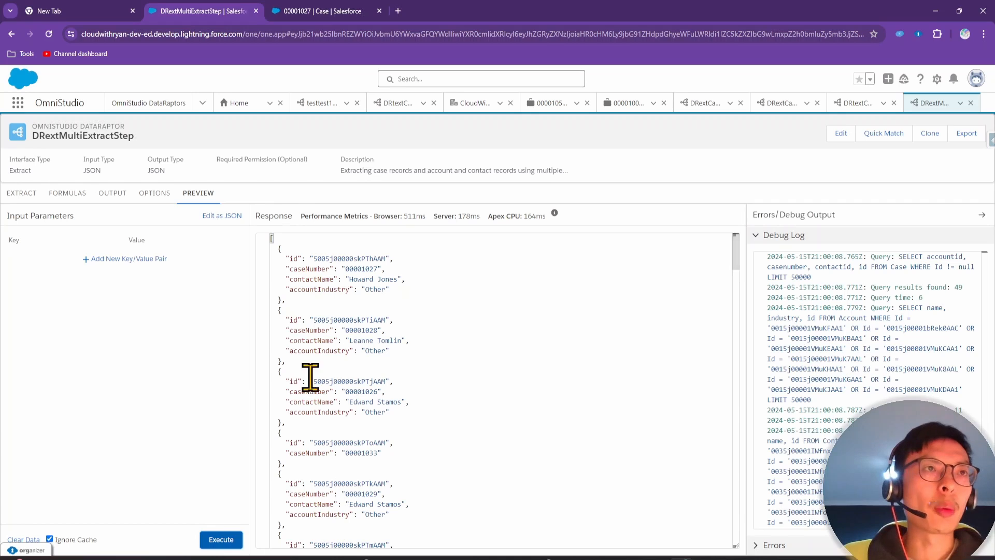
{"action": "left_click_drag", "start_coordinate": [280, 251], "coordinate": [325, 360]}
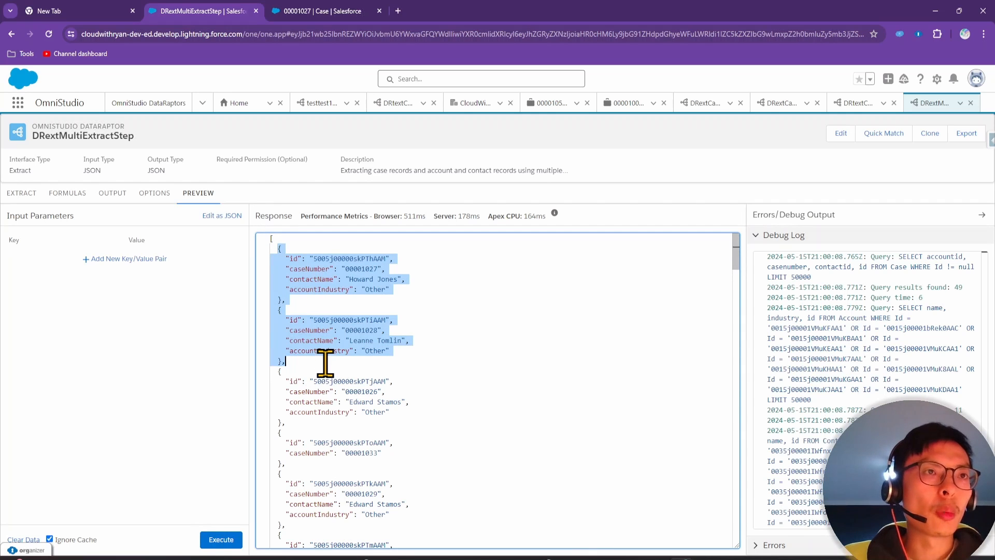
{"action": "left_click", "coordinate": [332, 359]}
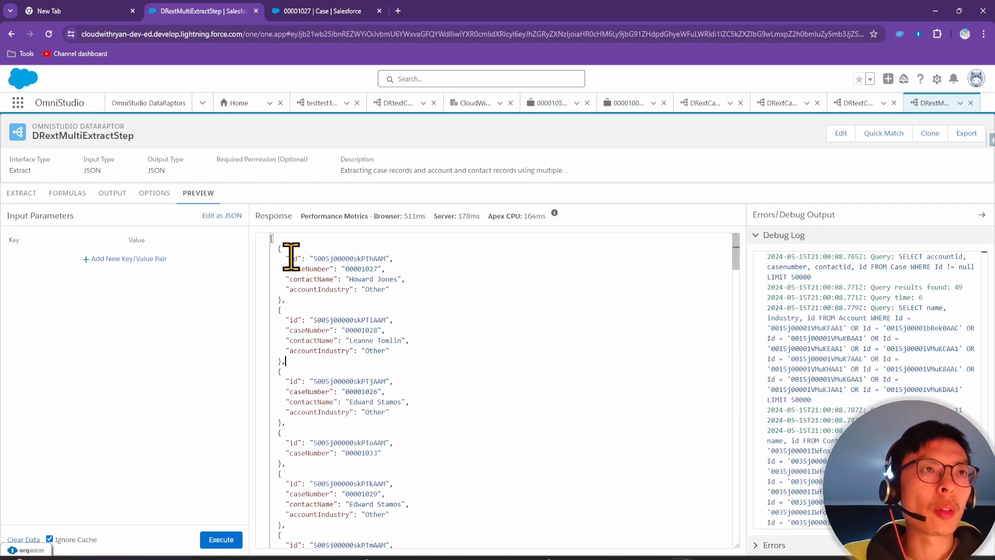
{"action": "left_click_drag", "start_coordinate": [291, 257], "coordinate": [382, 258]}
{"action": "left_click_drag", "start_coordinate": [296, 268], "coordinate": [385, 268]}
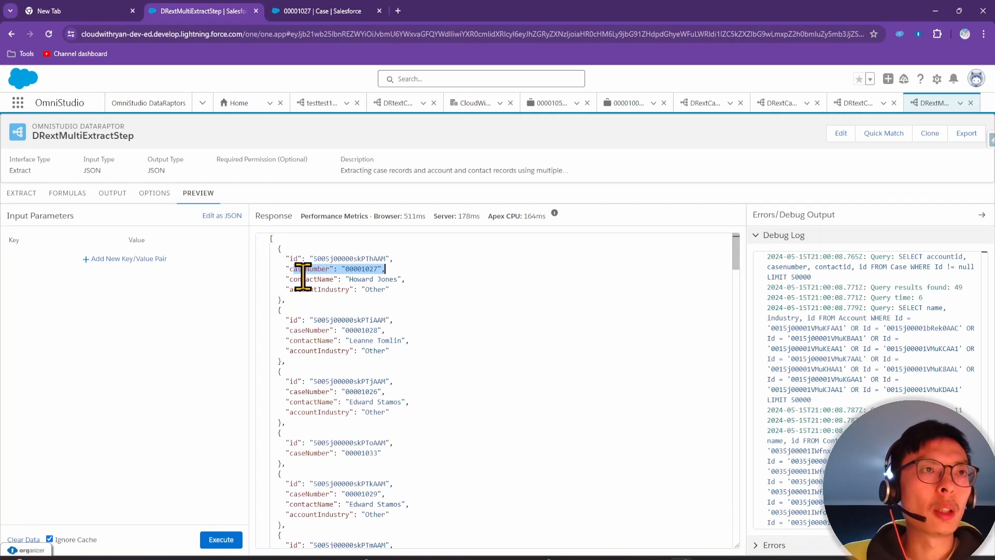
{"action": "mouse_move", "coordinate": [291, 279]}
{"action": "left_mouse_down"}
{"action": "mouse_move", "coordinate": [403, 279]}
{"action": "mouse_move", "coordinate": [288, 285]}
{"action": "left_mouse_up"}
{"action": "left_click", "coordinate": [348, 313]}
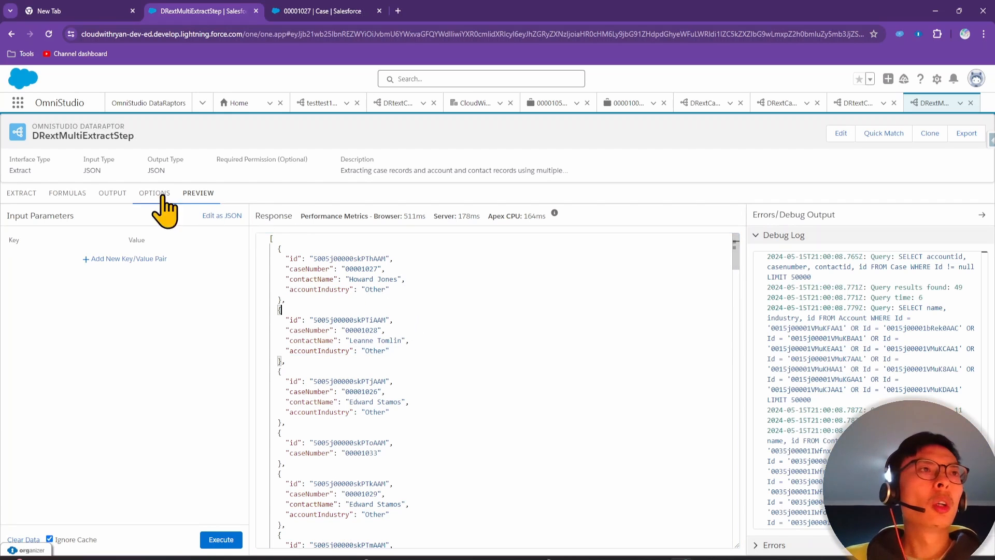
{"action": "left_click", "coordinate": [21, 193]}
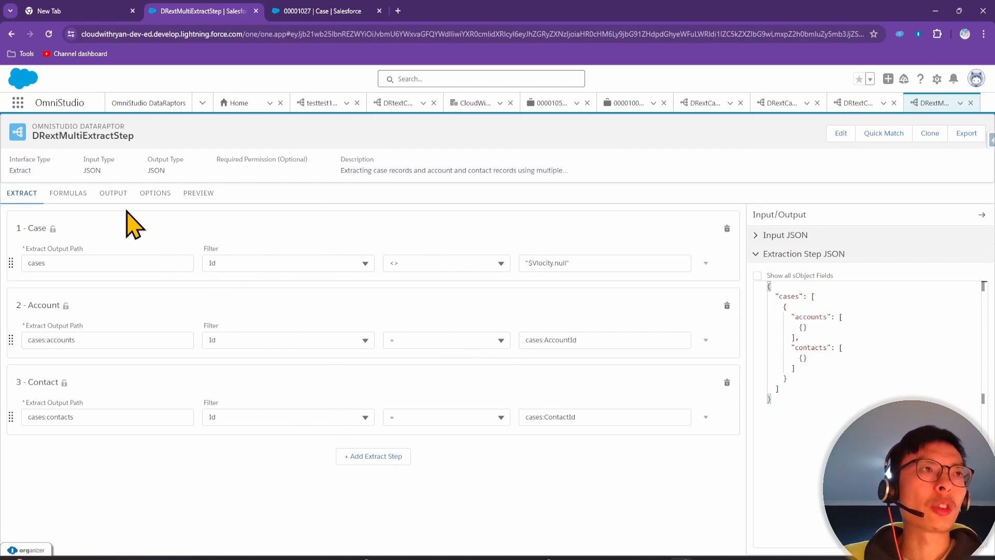
{"action": "left_click", "coordinate": [113, 194]}
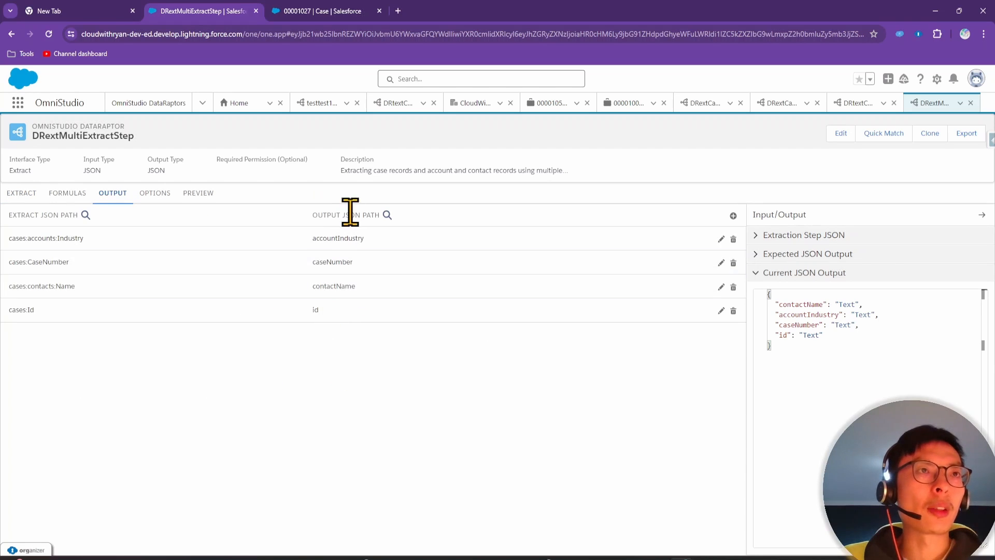
{"action": "left_click", "coordinate": [202, 195]}
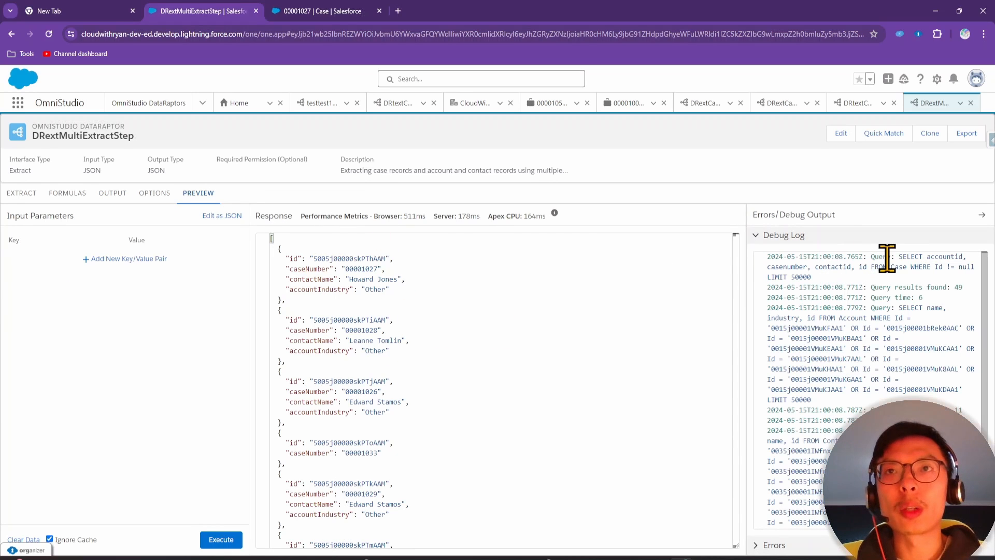
{"action": "left_click_drag", "start_coordinate": [871, 258], "coordinate": [866, 279]}
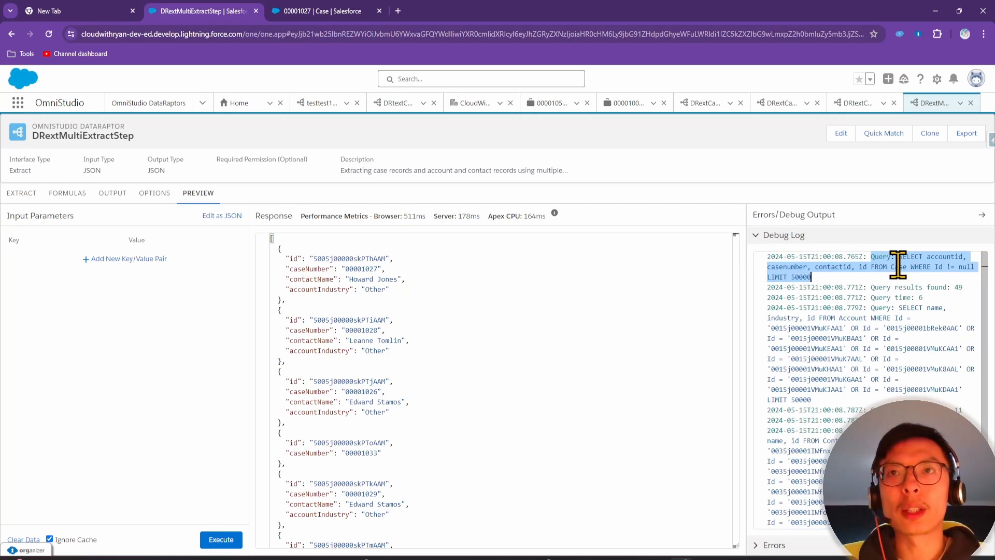
{"action": "left_click_drag", "start_coordinate": [871, 307], "coordinate": [915, 317]}
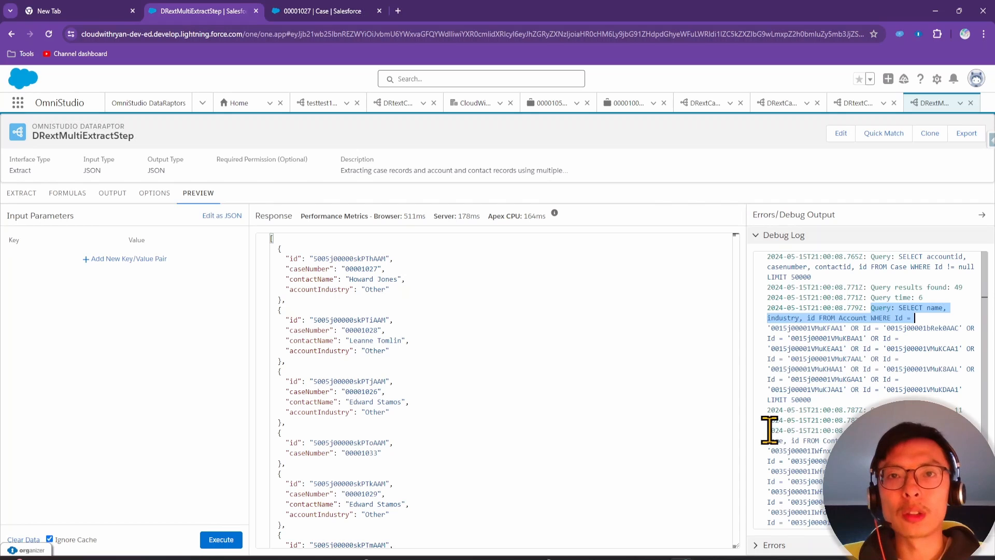
{"action": "left_click_drag", "start_coordinate": [770, 430], "coordinate": [897, 440]}
{"action": "left_click", "coordinate": [876, 440]}
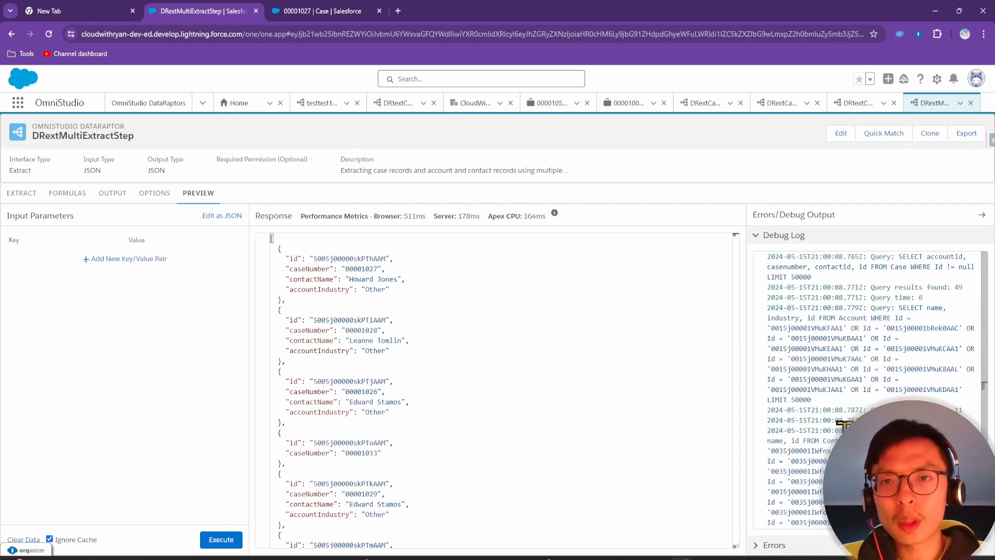
{"action": "scroll", "coordinate": [837, 419], "scroll_direction": "down", "scroll_amount": 3}
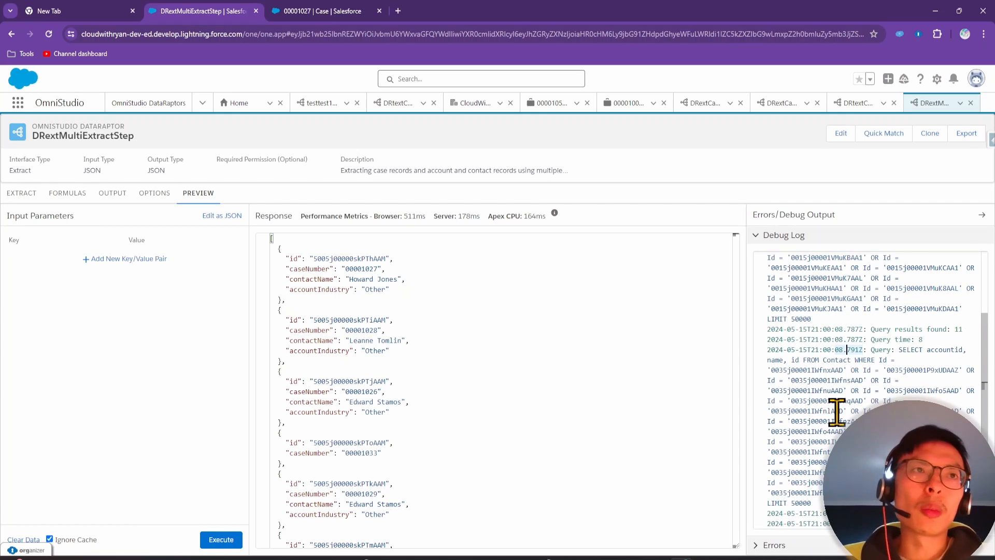
{"action": "scroll", "coordinate": [837, 412], "scroll_direction": "up", "scroll_amount": 3}
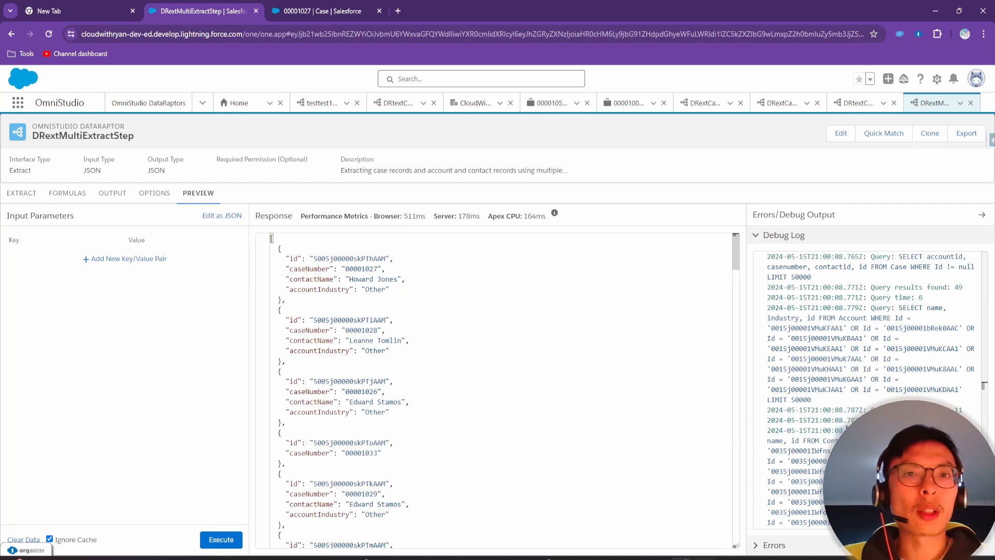
{"action": "mouse_move", "coordinate": [702, 558]}
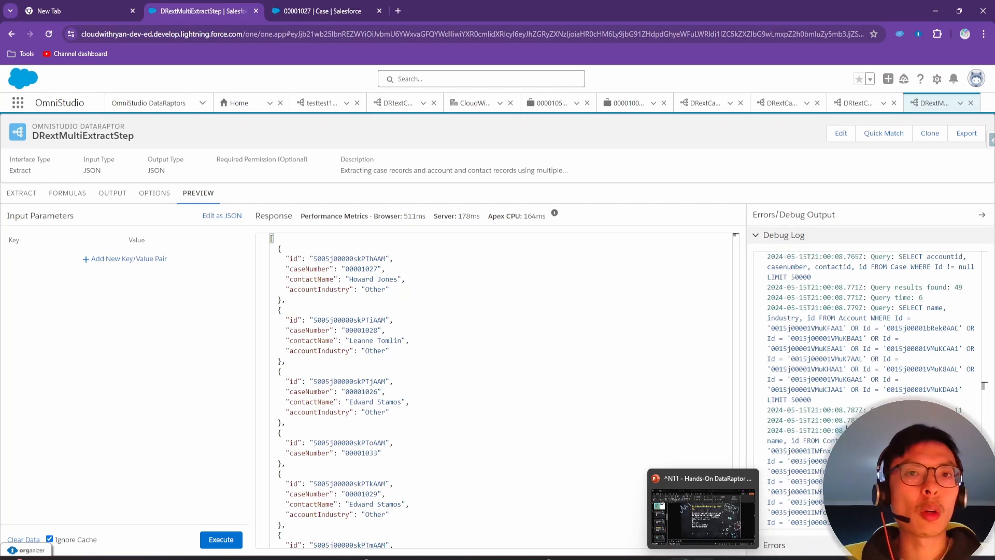
{"action": "left_click", "coordinate": [702, 513]}
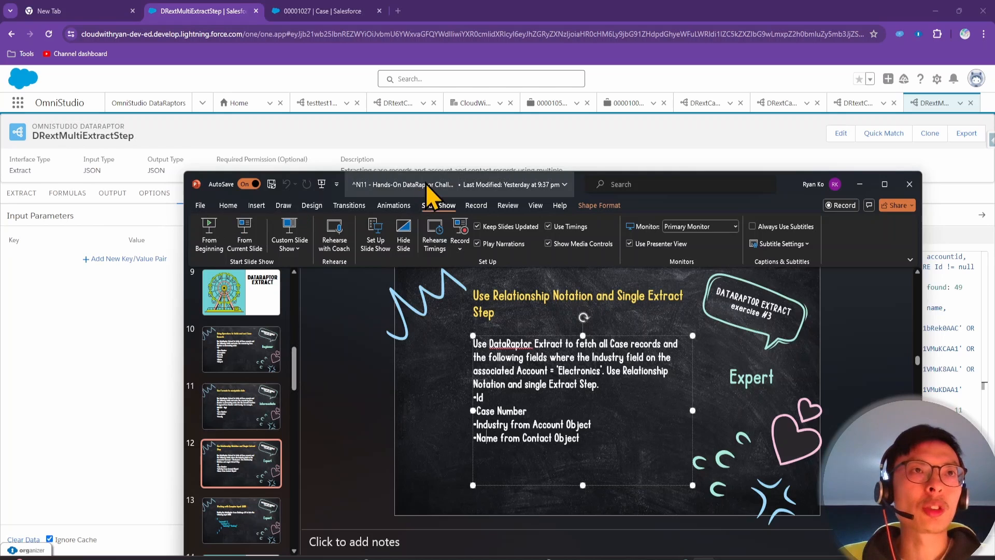
{"action": "left_click_drag", "start_coordinate": [429, 188], "coordinate": [456, 558]}
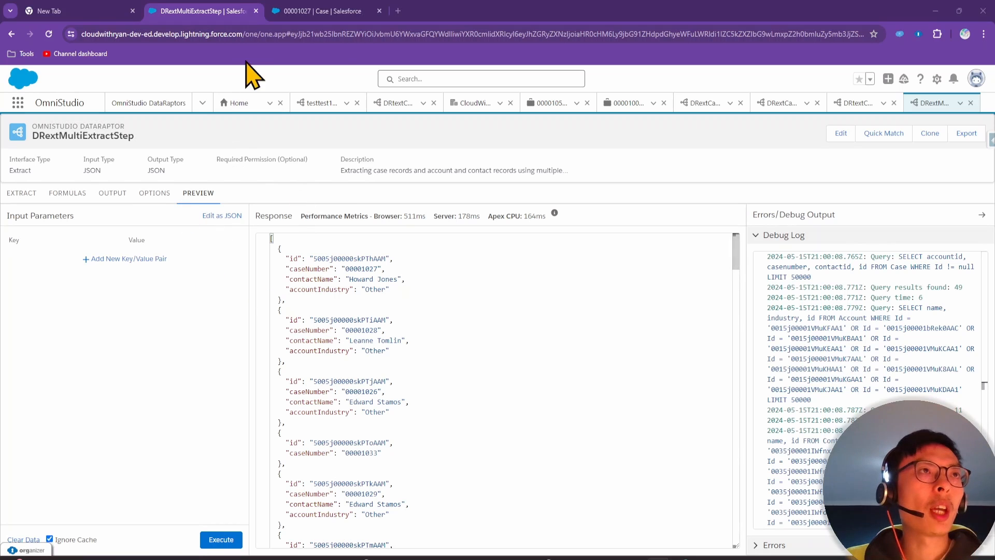
Duplicate the DataRaptor browser tab and close the Case record tab
{"action": "right_click", "coordinate": [222, 10]}
{"action": "left_click", "coordinate": [269, 104]}
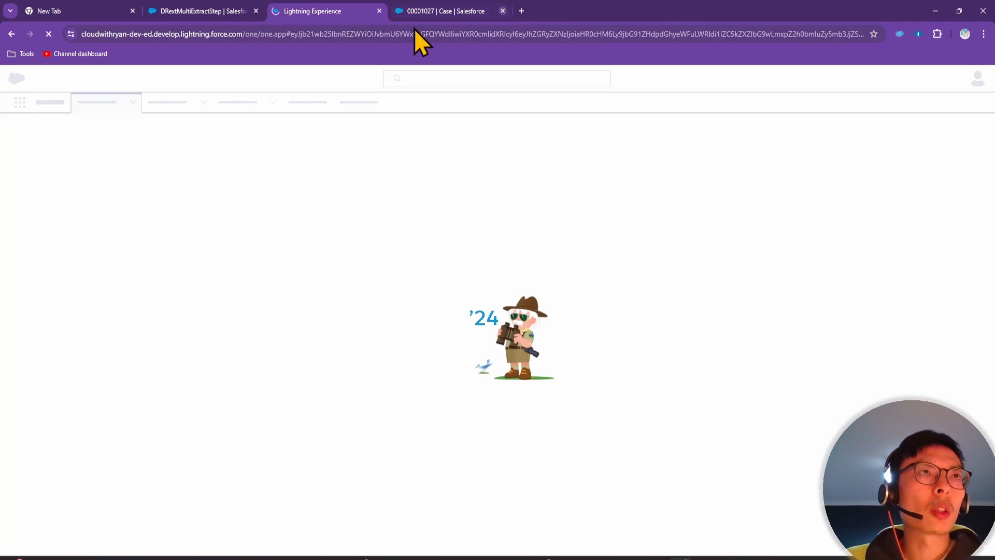
{"action": "left_click", "coordinate": [502, 11]}
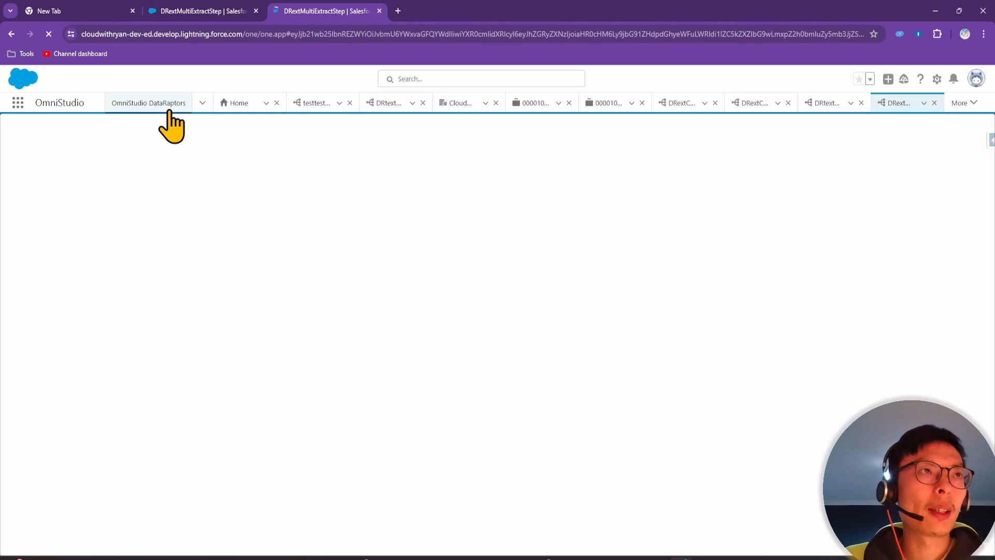
Start a new DataRaptor named DRextSingleExtractStep and move on to its description
{"action": "left_click", "coordinate": [169, 111]}
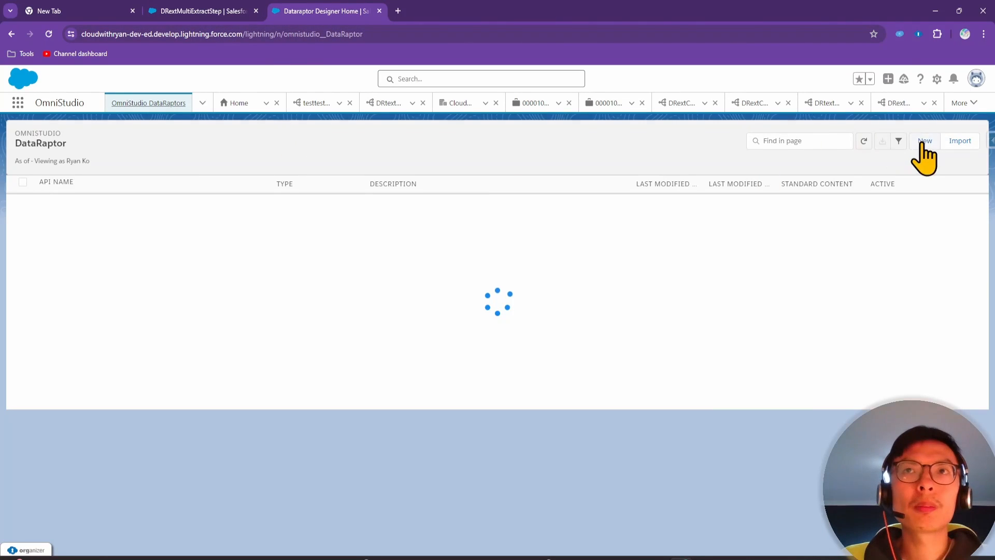
{"action": "left_click", "coordinate": [923, 141]}
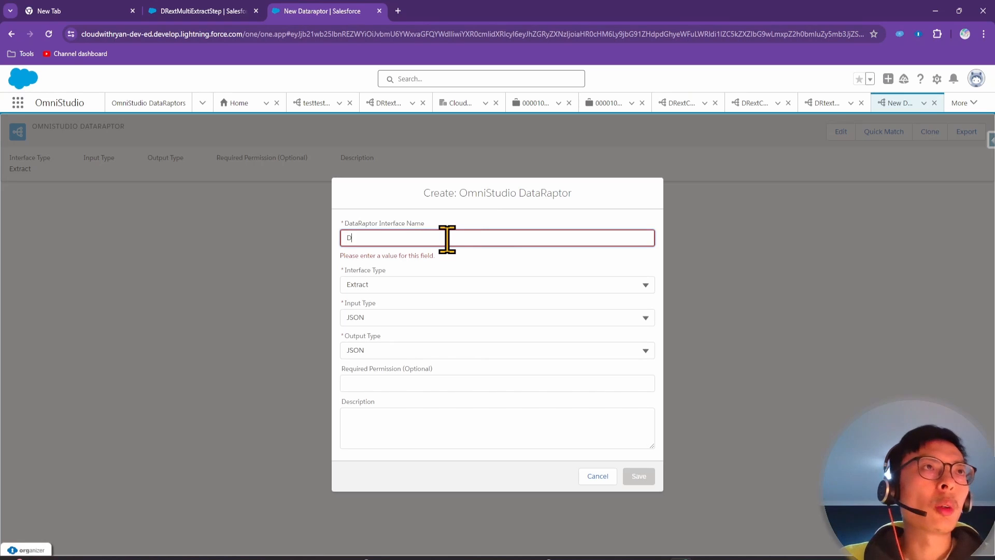
{"action": "type", "text": "DRextSingleExtractStep"}
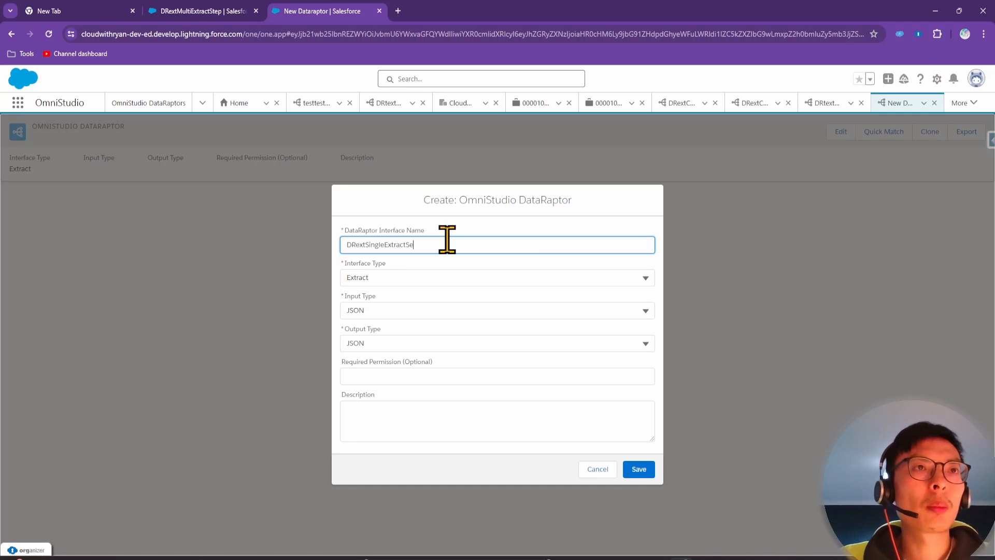
{"action": "left_click", "coordinate": [422, 429]}
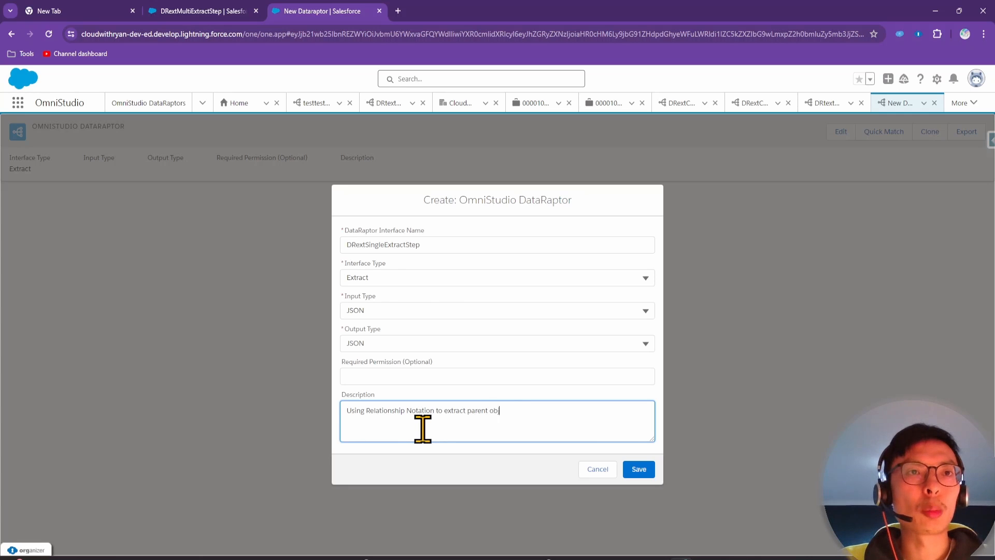
Add an extract step on the Case object with output path 'cases'
{"action": "type", "text": "s"}
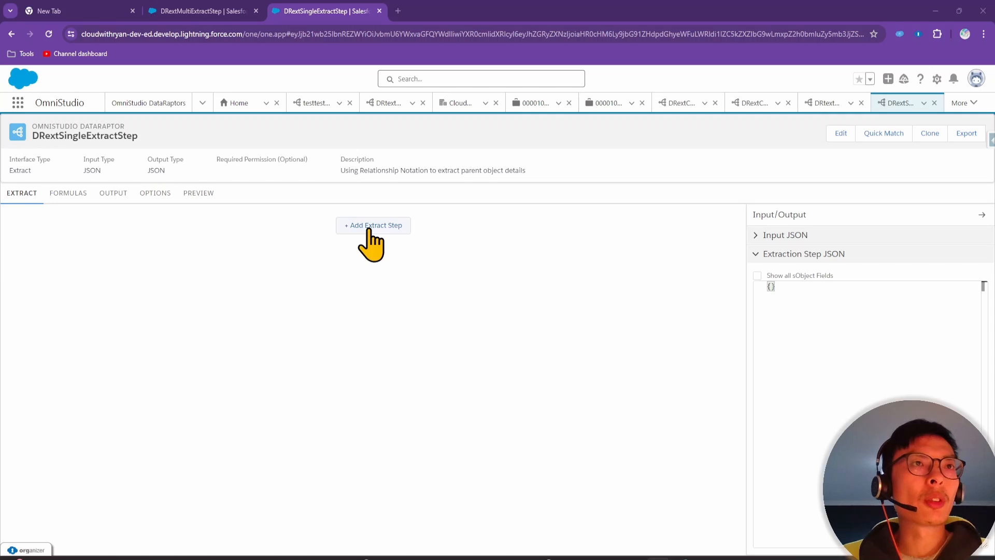
{"action": "left_click", "coordinate": [369, 228]}
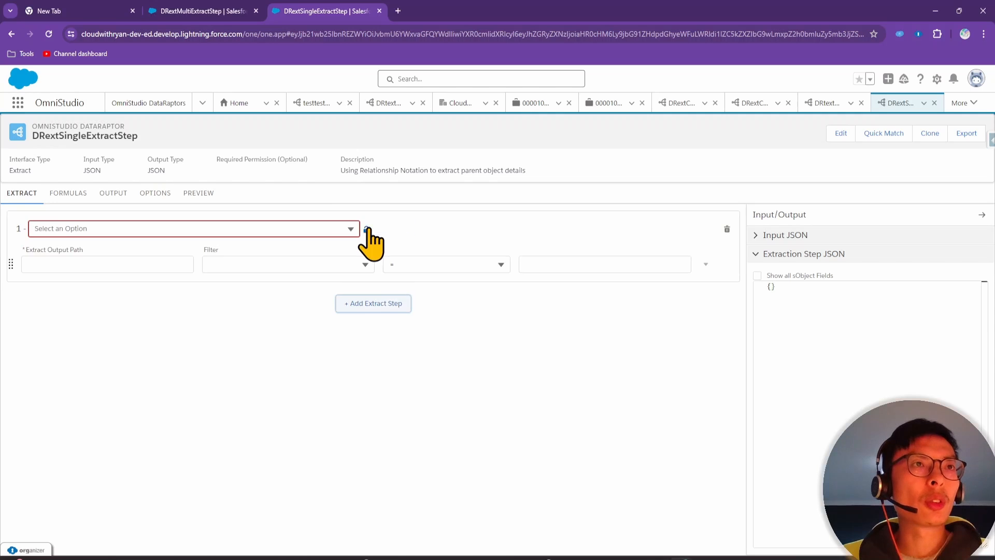
{"action": "left_click", "coordinate": [289, 228]}
{"action": "type", "text": "case"}
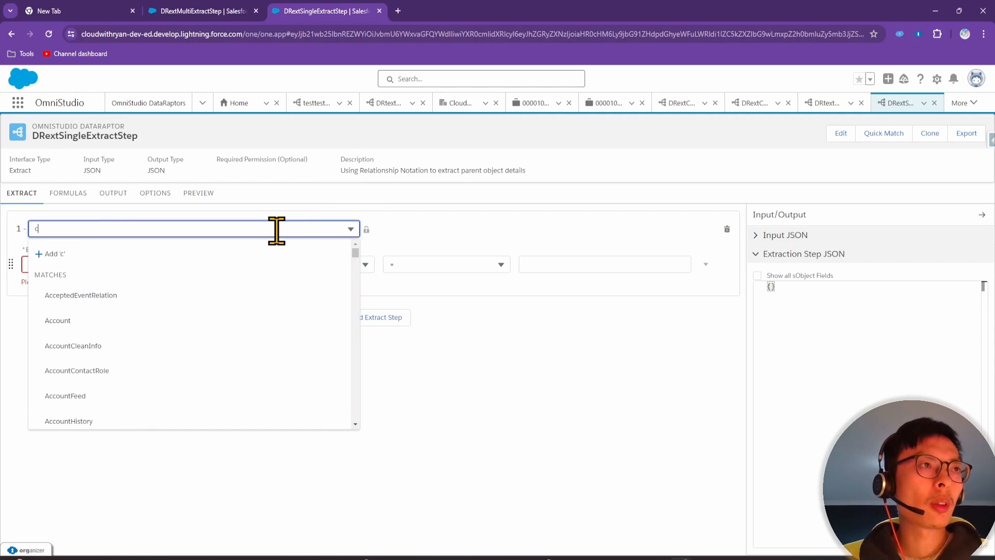
{"action": "left_click", "coordinate": [78, 393]}
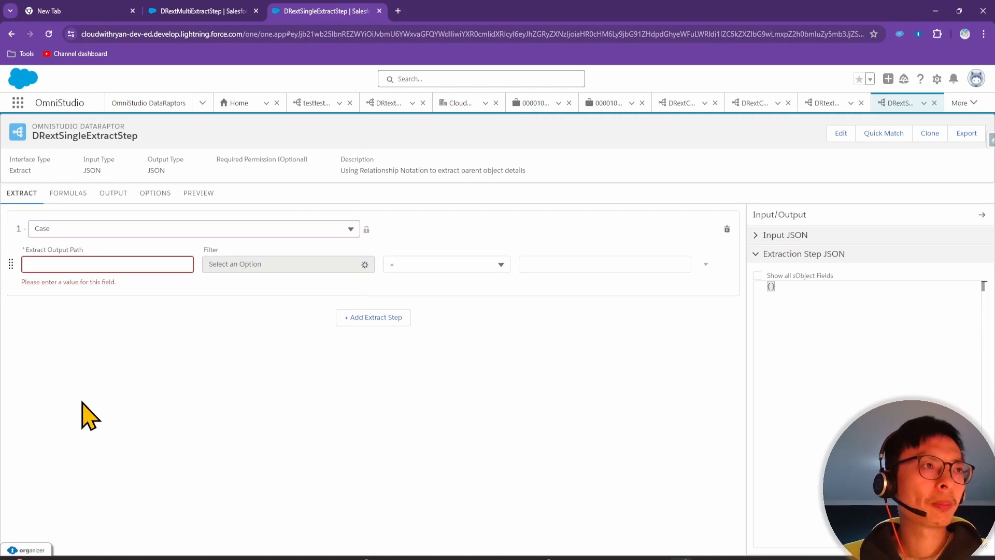
{"action": "left_click", "coordinate": [100, 263]}
{"action": "type", "text": "cases"}
Filter the Case step on Id <> $Vlocity.null
{"action": "left_click", "coordinate": [247, 265]}
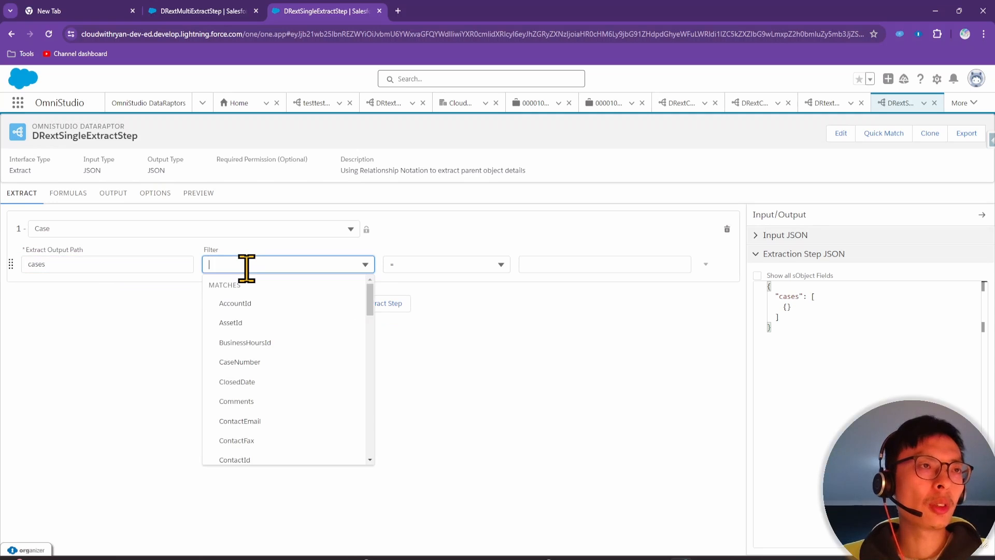
{"action": "type", "text": "id"}
{"action": "left_click", "coordinate": [246, 437]}
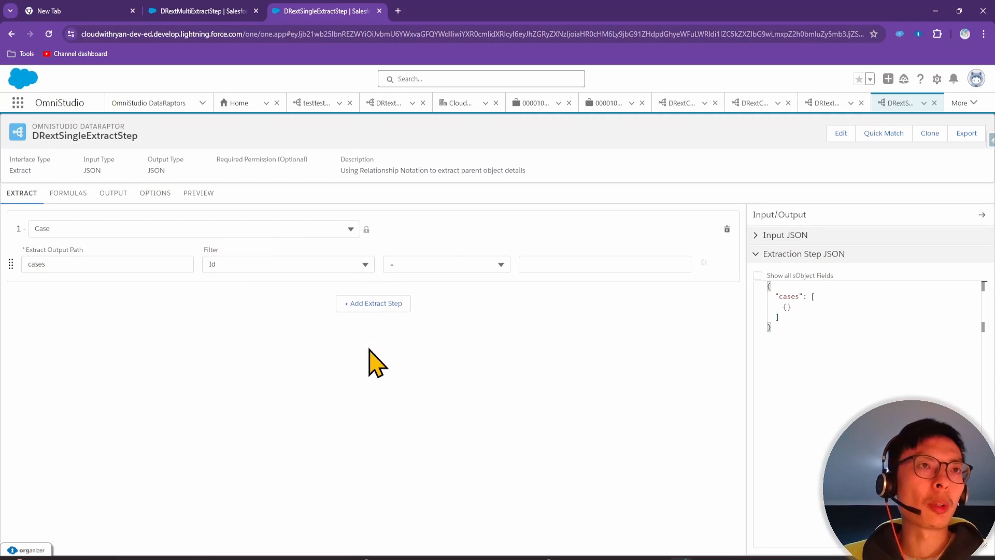
{"action": "left_click", "coordinate": [450, 265]}
{"action": "left_click", "coordinate": [443, 324]}
{"action": "left_click", "coordinate": [558, 264]}
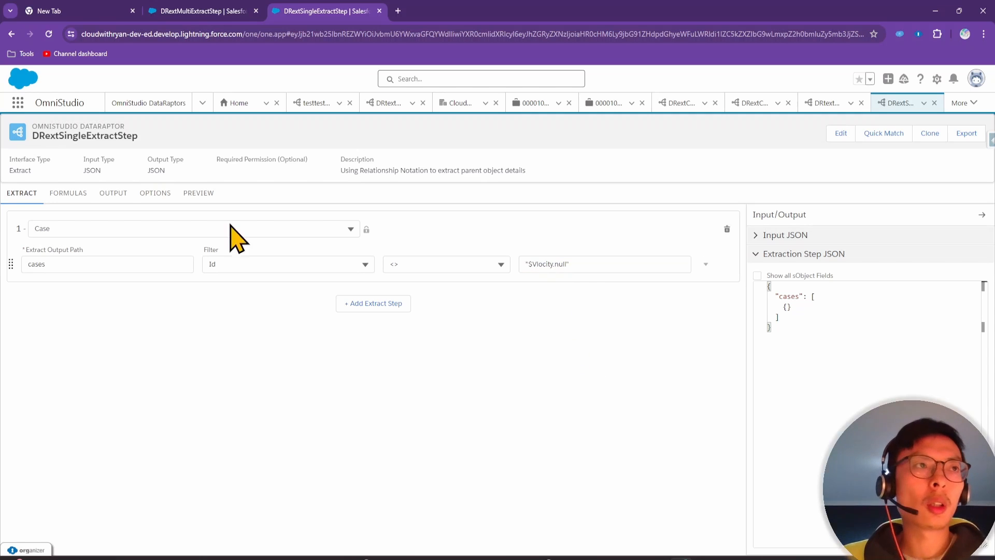
{"action": "left_click", "coordinate": [113, 193]}
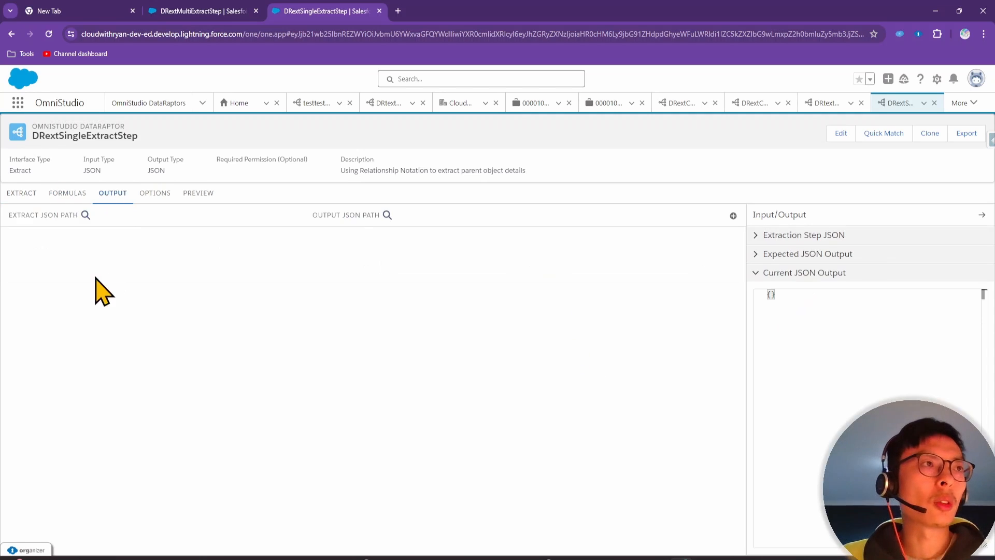
Add an output mapping from cases:Id to output path id
{"action": "left_click", "coordinate": [732, 216]}
{"action": "left_click", "coordinate": [118, 253]}
{"action": "type", "text": "id"}
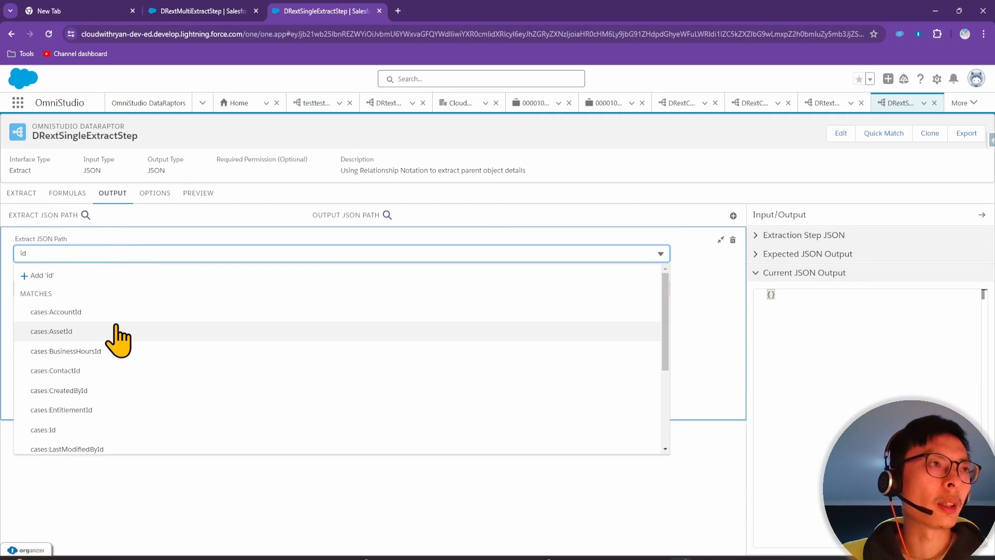
{"action": "left_click", "coordinate": [98, 431]}
{"action": "left_click", "coordinate": [86, 286]}
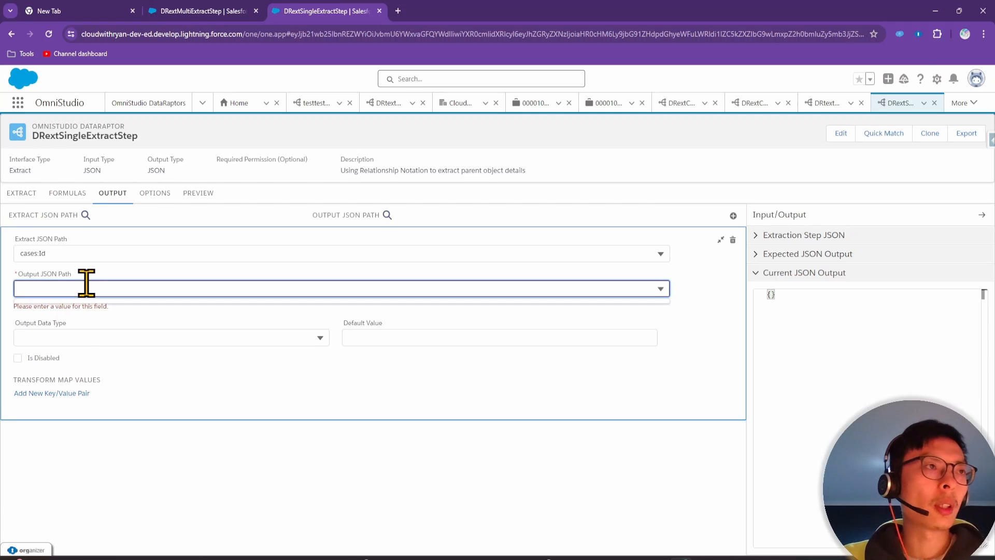
{"action": "type", "text": "id"}
{"action": "left_click", "coordinate": [94, 312]}
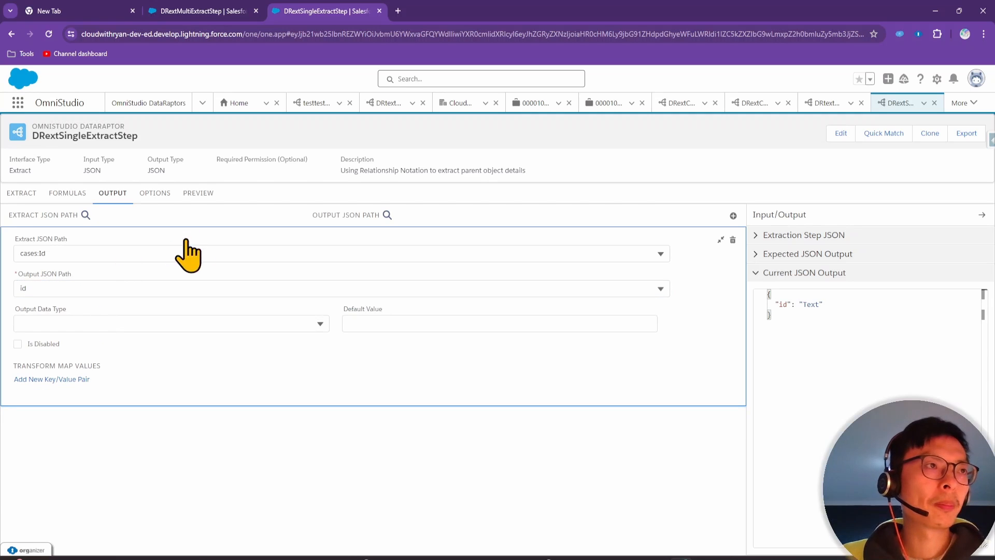
Execute the preview to confirm case ids come back, then add a second mapping row
{"action": "left_click", "coordinate": [202, 196]}
{"action": "left_click", "coordinate": [228, 540]}
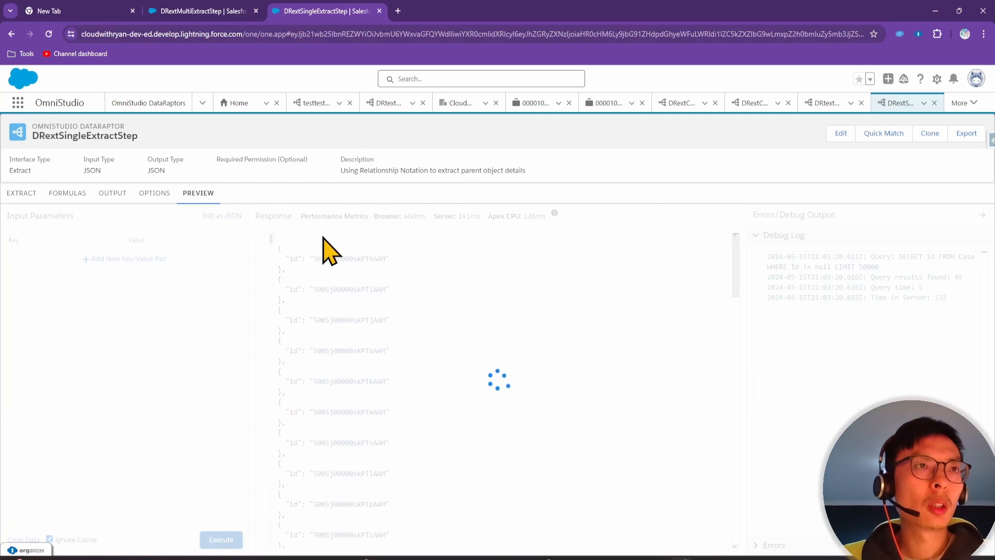
{"action": "left_click", "coordinate": [109, 197]}
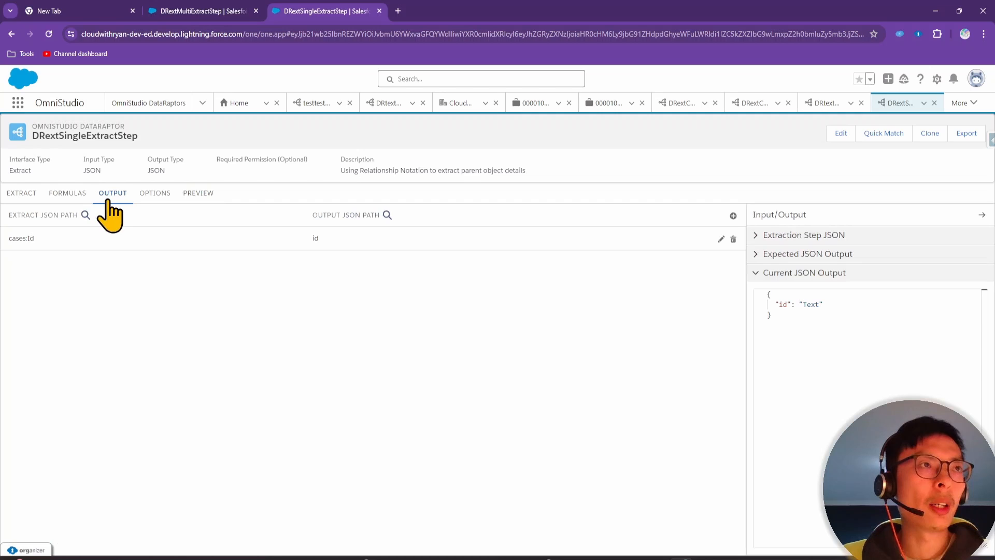
{"action": "left_click", "coordinate": [26, 196]}
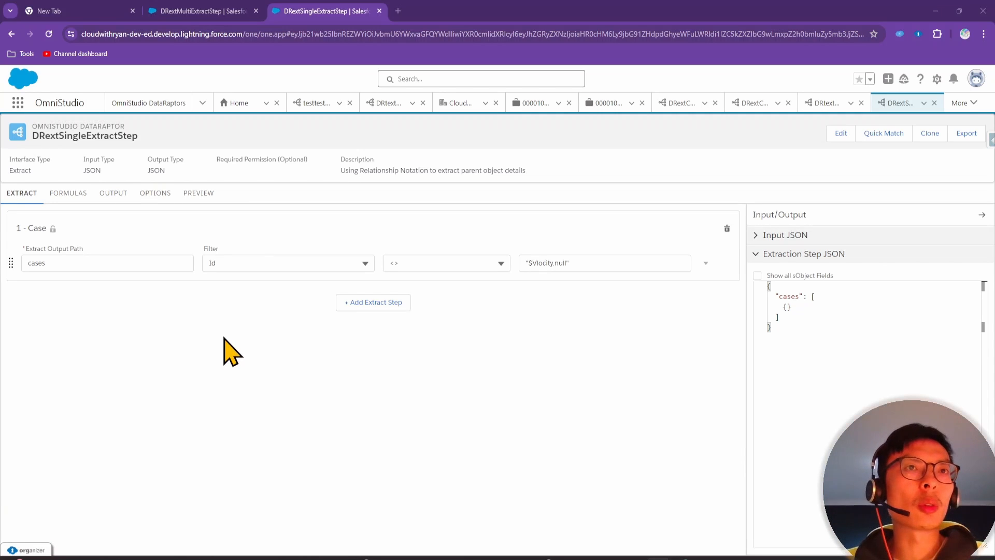
{"action": "left_click", "coordinate": [111, 213]}
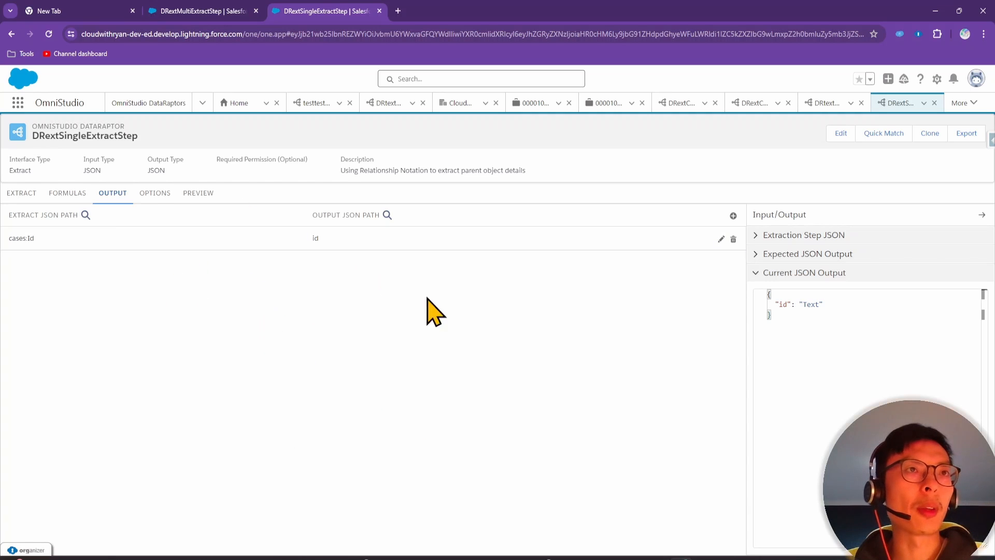
{"action": "left_click_drag", "start_coordinate": [317, 558], "coordinate": [410, 234]}
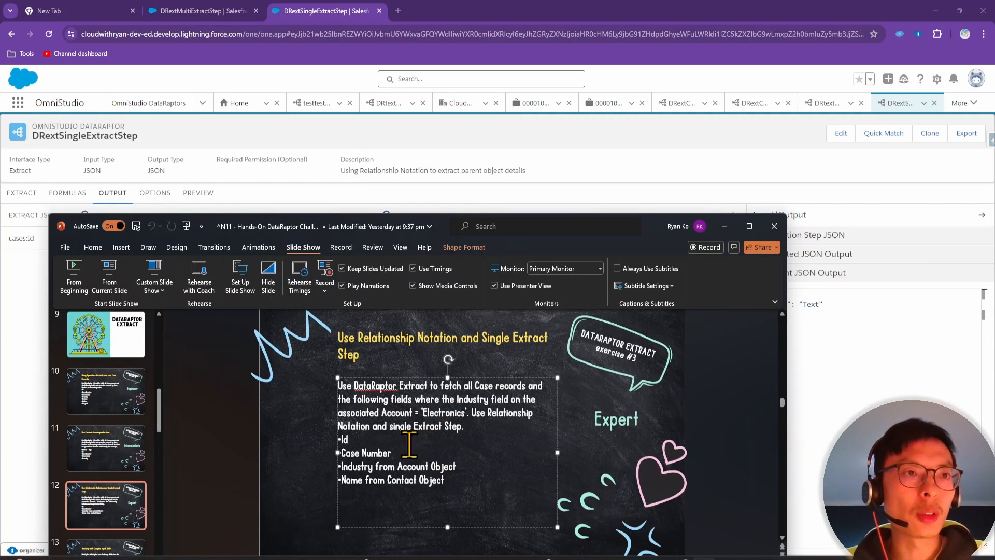
{"action": "left_click_drag", "start_coordinate": [374, 232], "coordinate": [386, 558]}
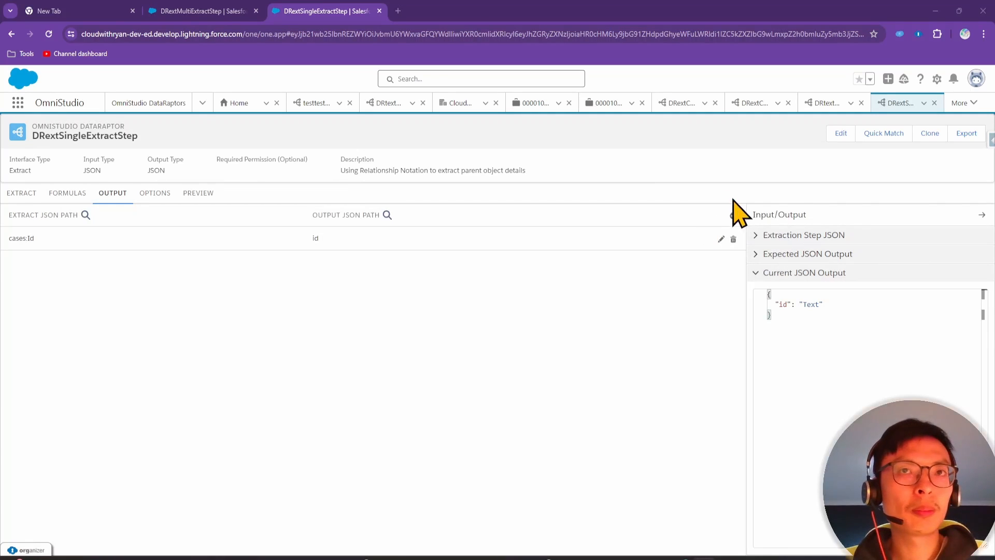
{"action": "left_click", "coordinate": [733, 215]}
Map cases:CaseNumber to the output path caseNumber
{"action": "left_click", "coordinate": [48, 276]}
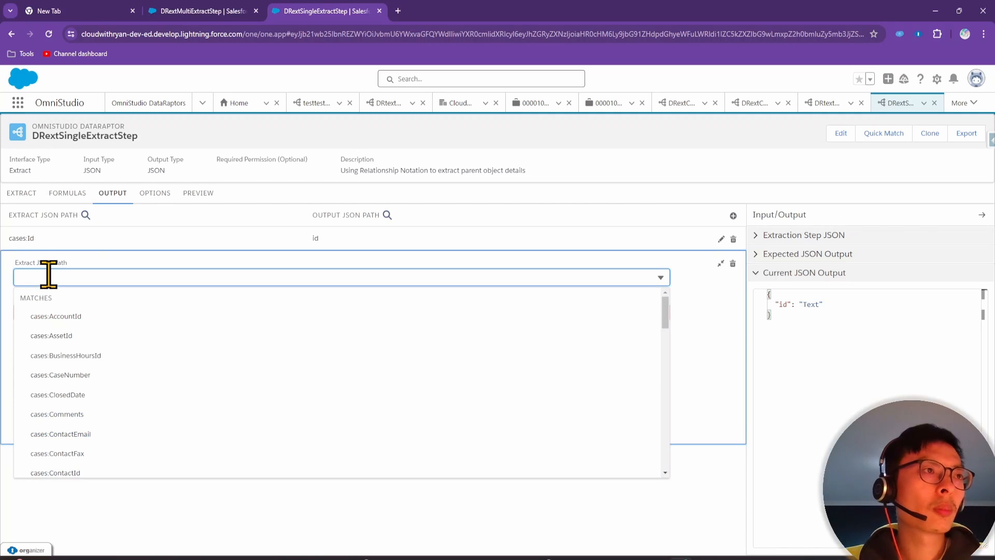
{"action": "type", "text": "casenum"}
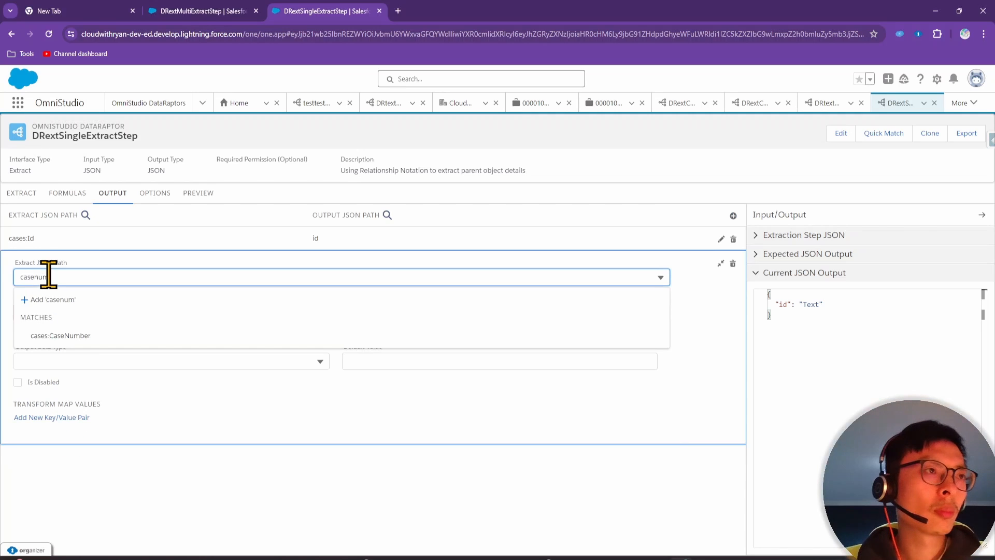
{"action": "left_click", "coordinate": [78, 337]}
{"action": "left_click", "coordinate": [80, 286]}
{"action": "type", "text": "caseN"}
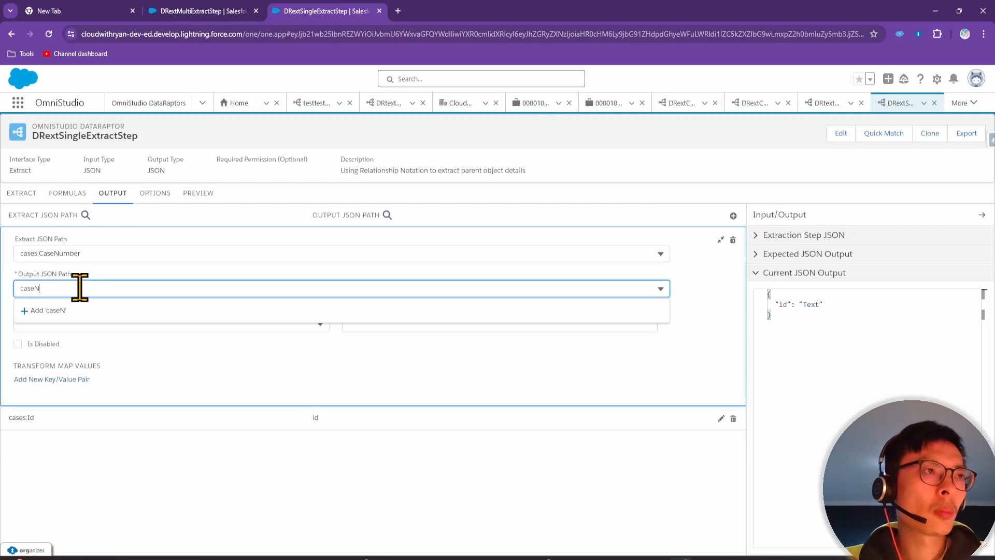
{"action": "type", "text": "umber"}
{"action": "left_click", "coordinate": [119, 312]}
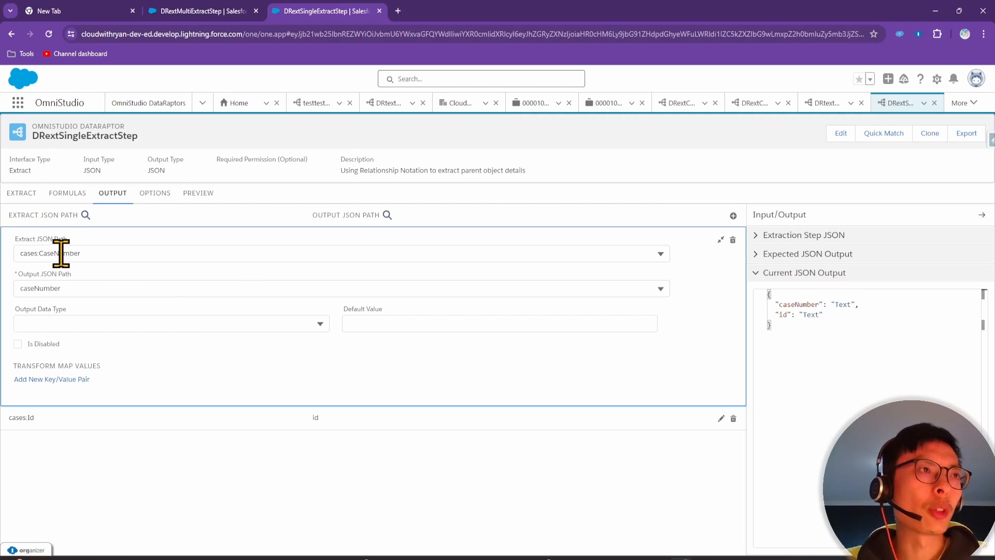
Add another blank output mapping and check the exercise slide for the next field
{"action": "left_click", "coordinate": [733, 215]}
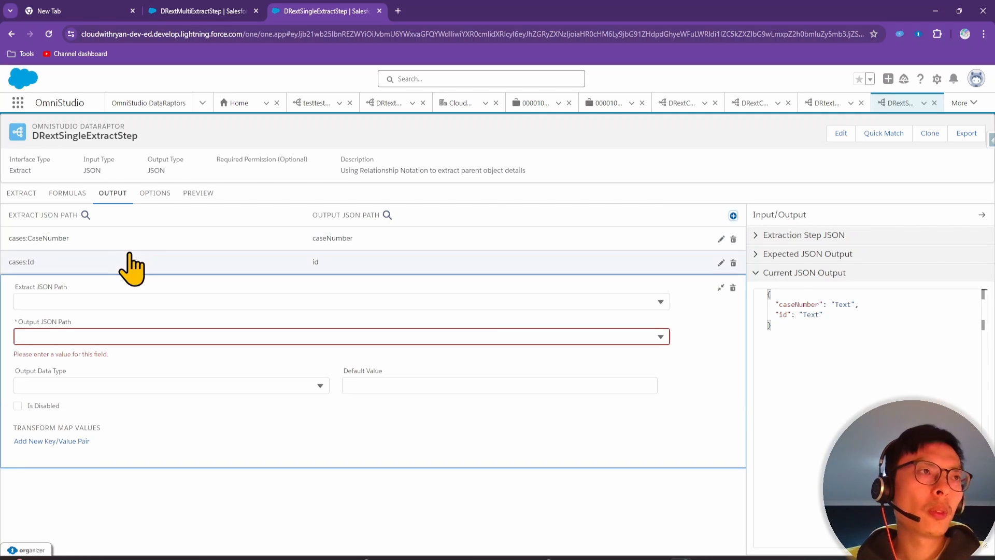
{"action": "left_click", "coordinate": [88, 300]}
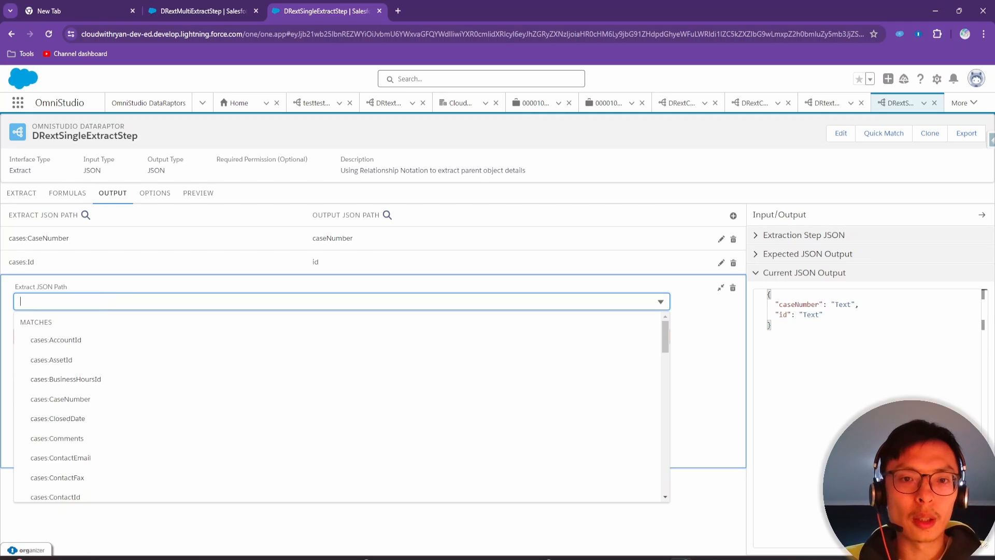
{"action": "key", "text": "alt+Tab"}
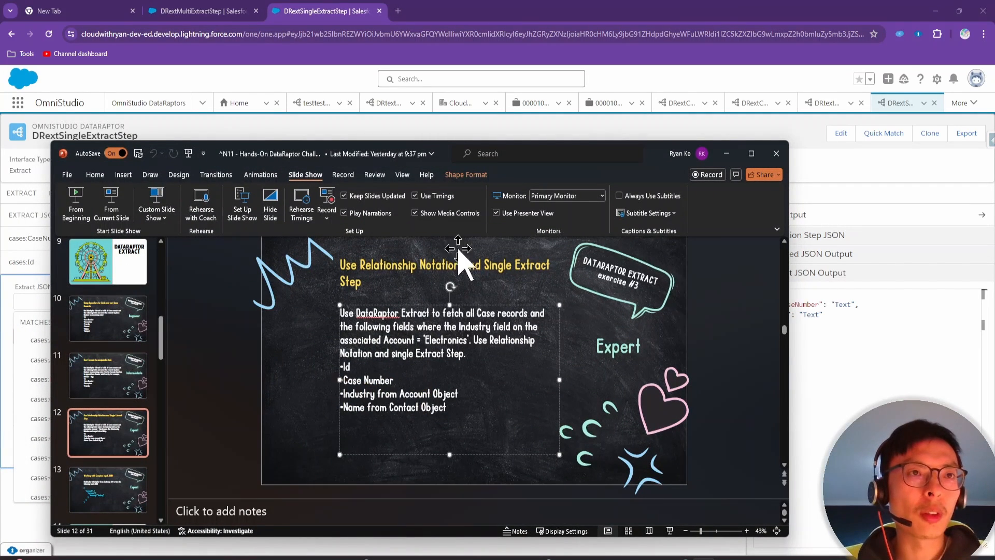
{"action": "left_click_drag", "start_coordinate": [396, 149], "coordinate": [751, 559]}
{"action": "left_click", "coordinate": [732, 287]}
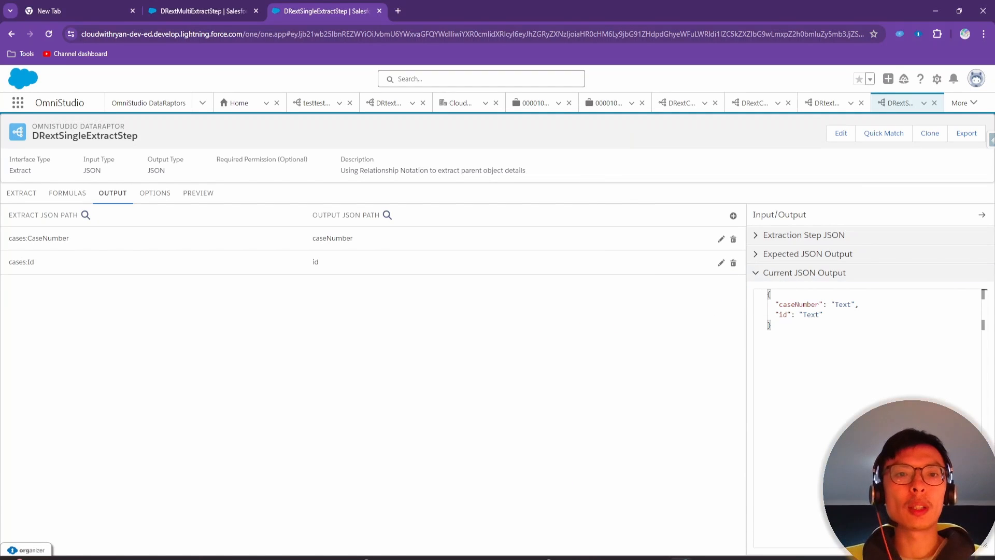
{"action": "left_click", "coordinate": [703, 559]}
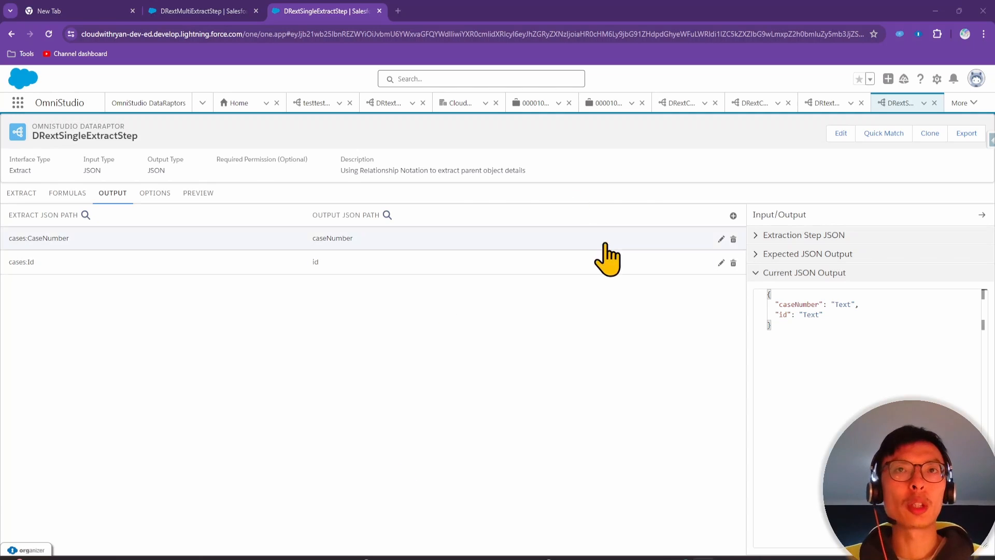
Add a mapping whose extract path is cases:Account.Industry
{"action": "left_click", "coordinate": [732, 216]}
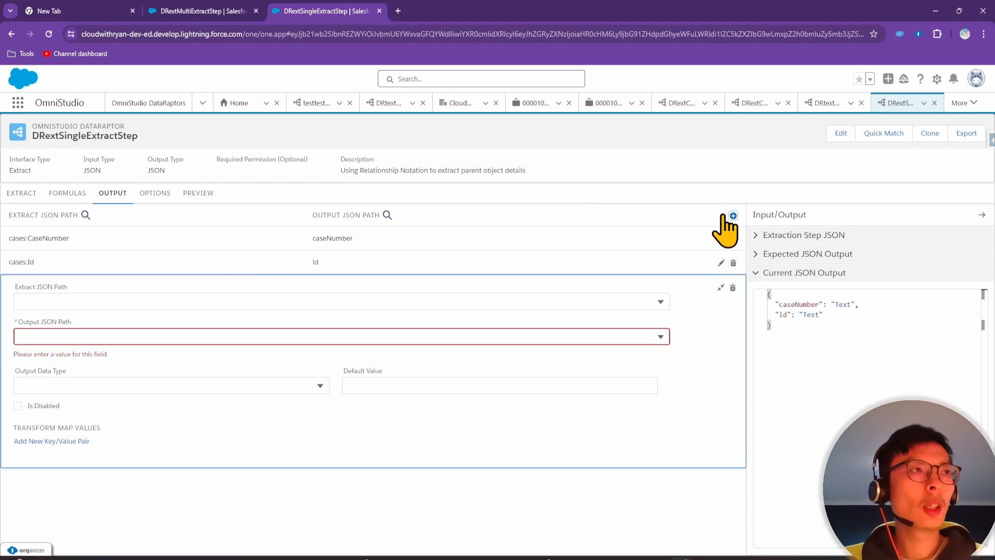
{"action": "left_click", "coordinate": [128, 301]}
{"action": "type", "text": "cases:"}
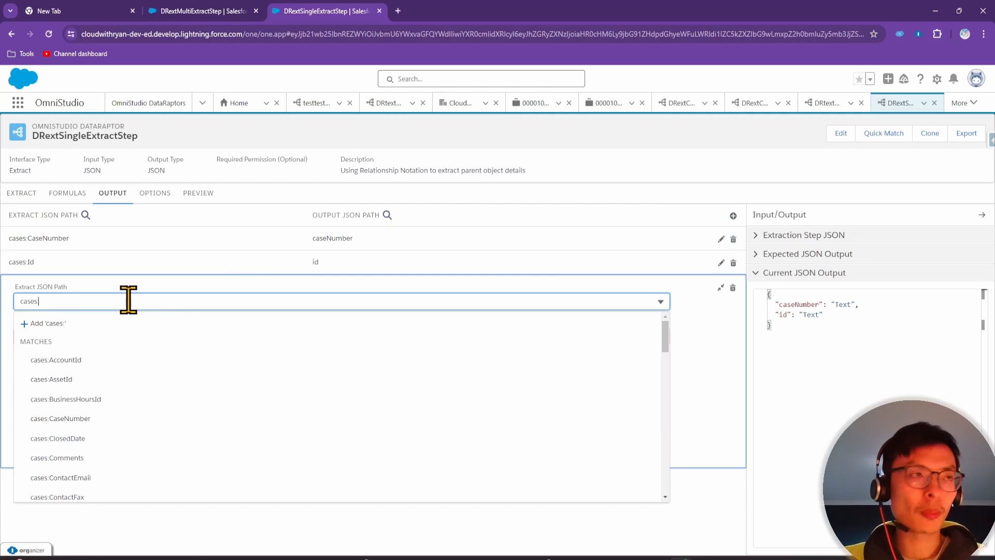
{"action": "type", "text": "P"}
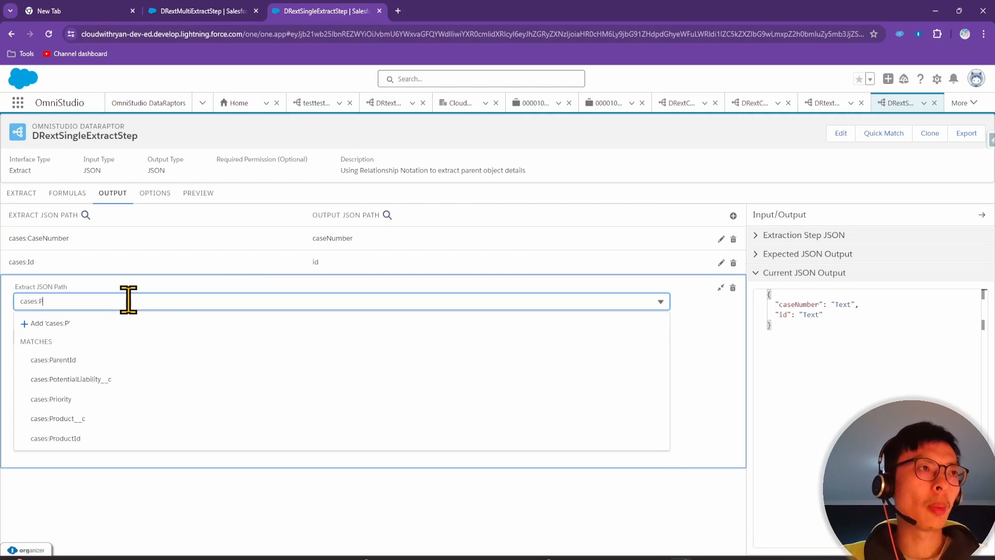
{"action": "type", "text": "arent.field"}
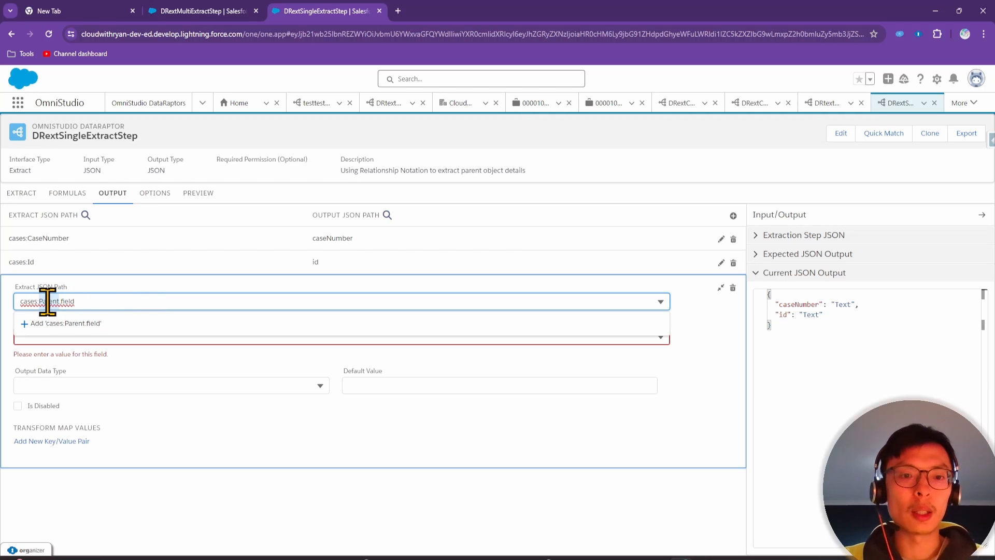
{"action": "type", "text": "Accou"}
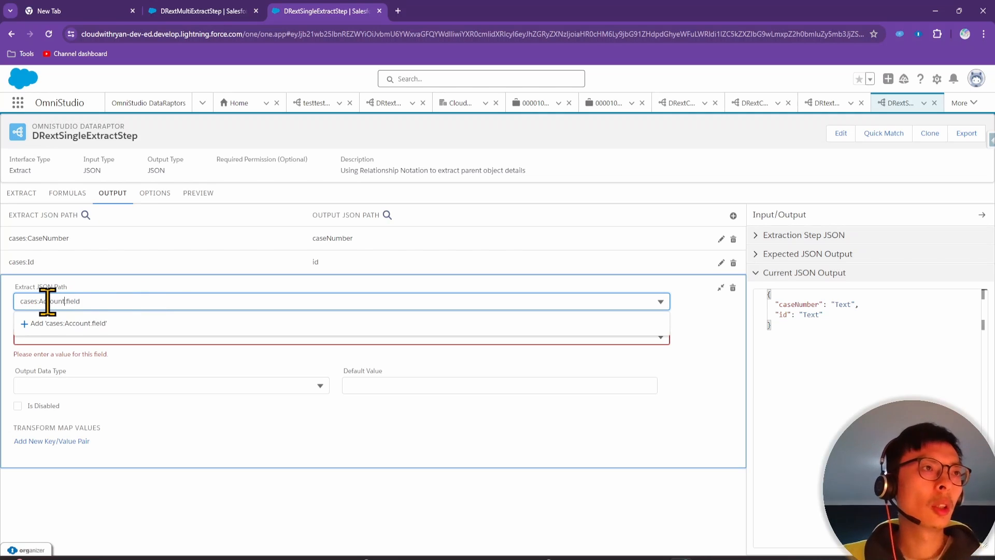
{"action": "left_click", "coordinate": [118, 299]}
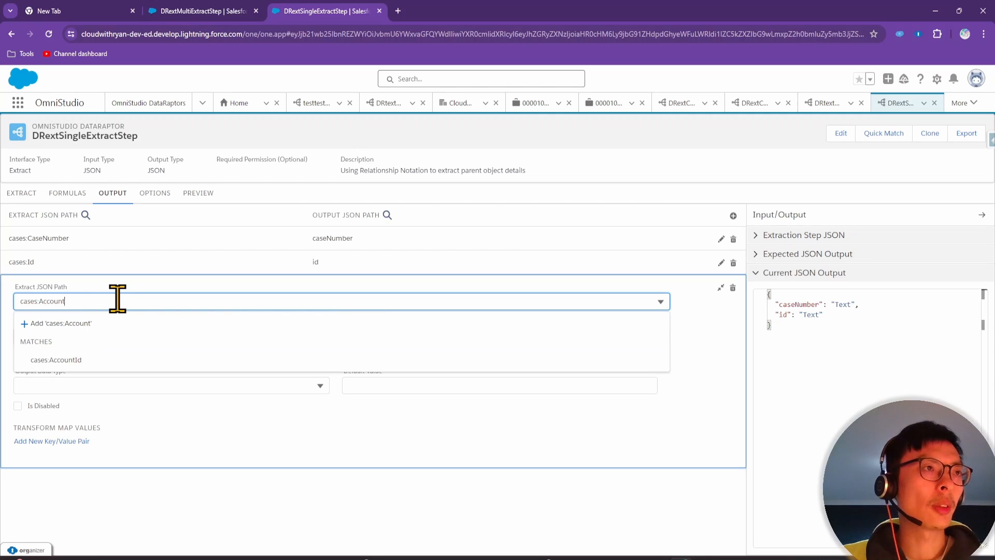
{"action": "type", "text": ".Industry"}
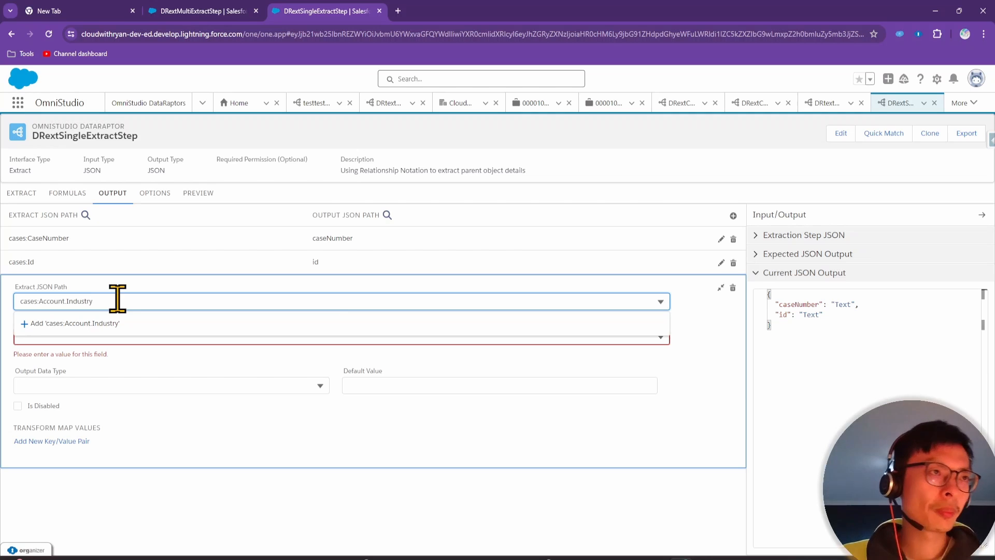
{"action": "left_click", "coordinate": [117, 323]}
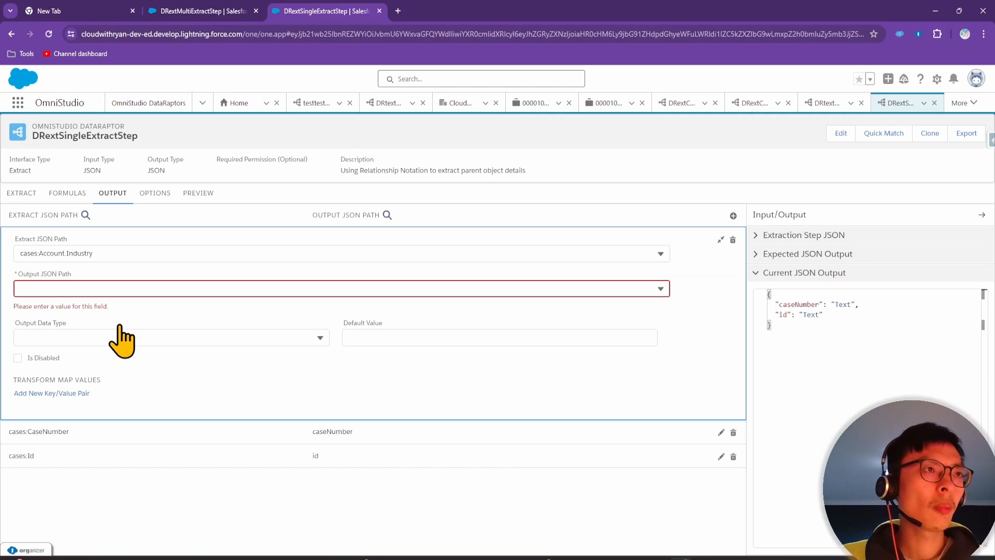
{"action": "left_click", "coordinate": [40, 254]}
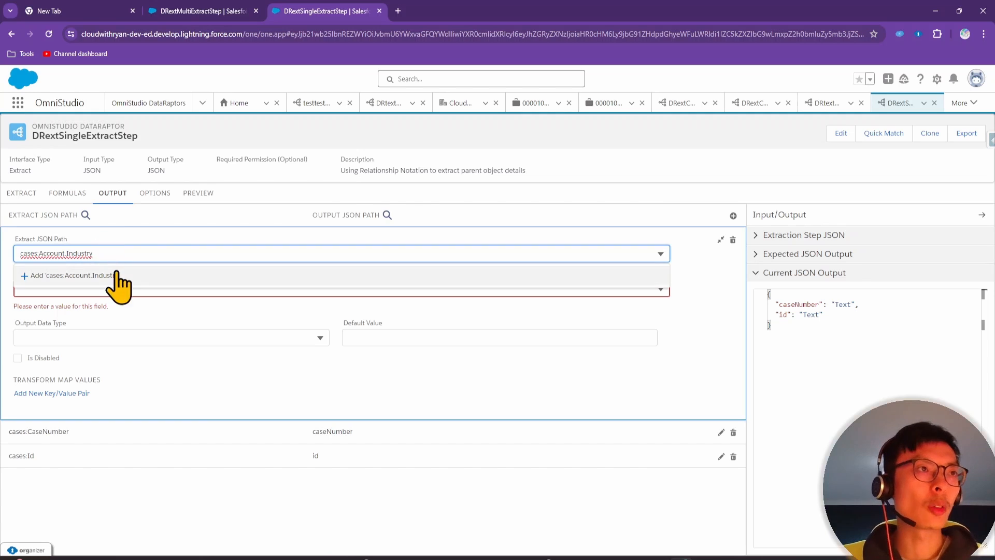
{"action": "left_click", "coordinate": [77, 275]}
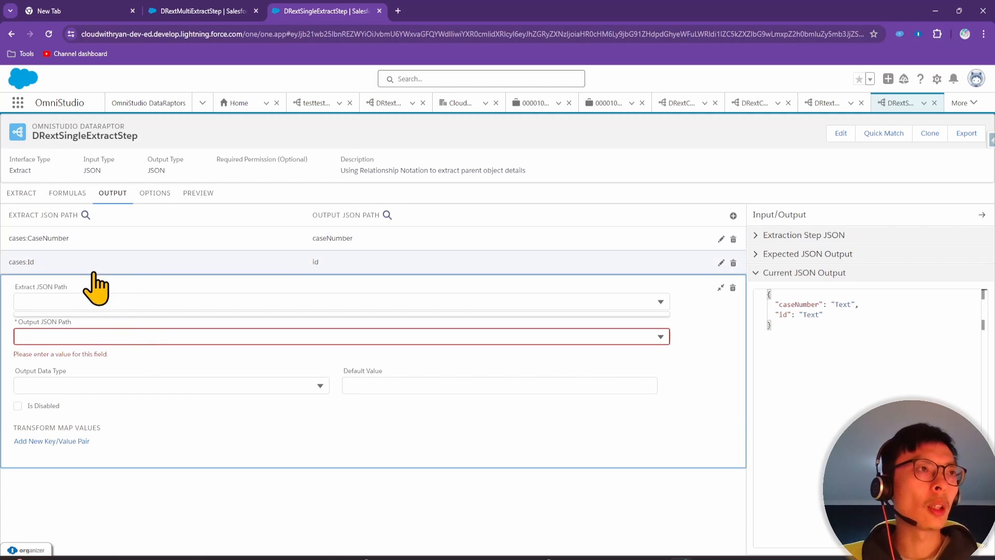
{"action": "left_click", "coordinate": [99, 252]}
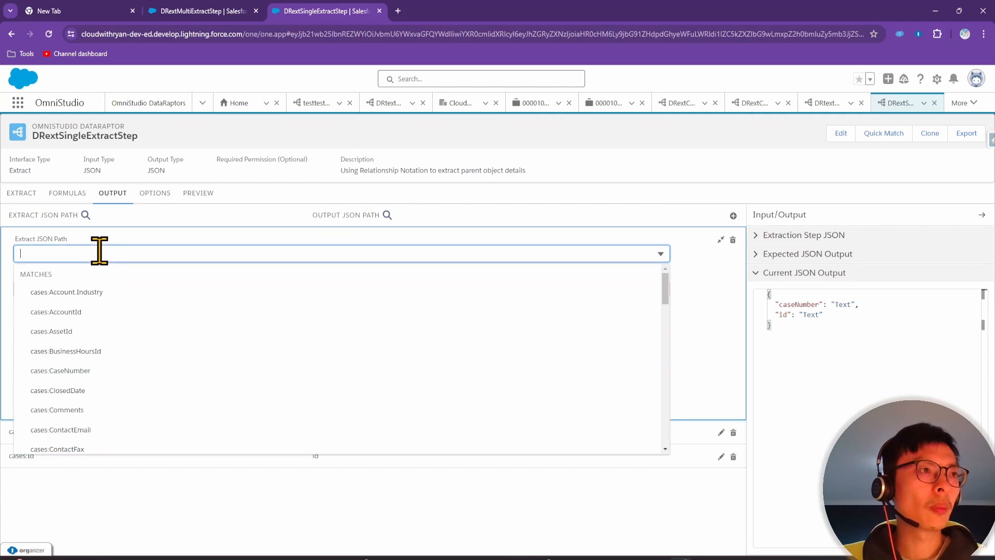
{"action": "left_click", "coordinate": [111, 293]}
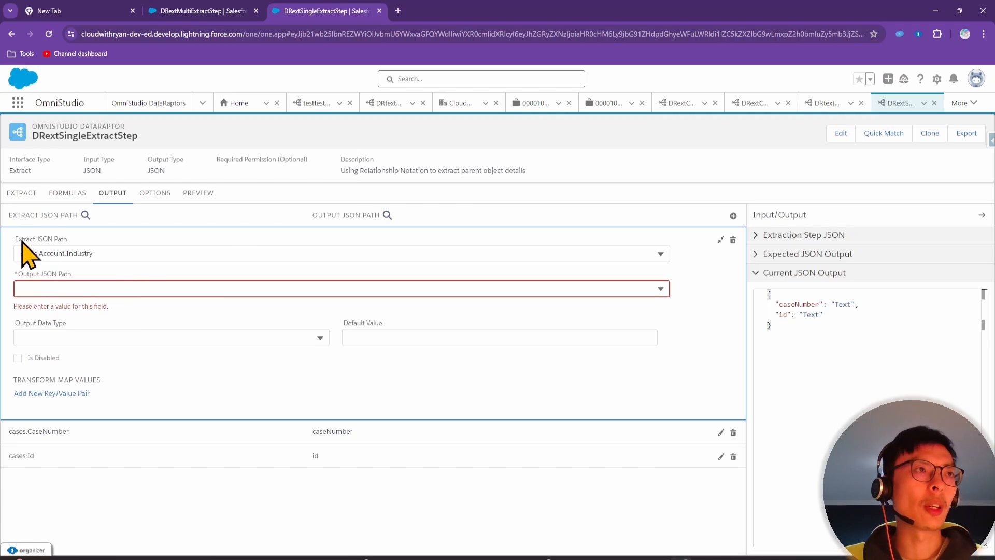
Name the mapping's output path accountIndustry
{"action": "left_click", "coordinate": [71, 288]}
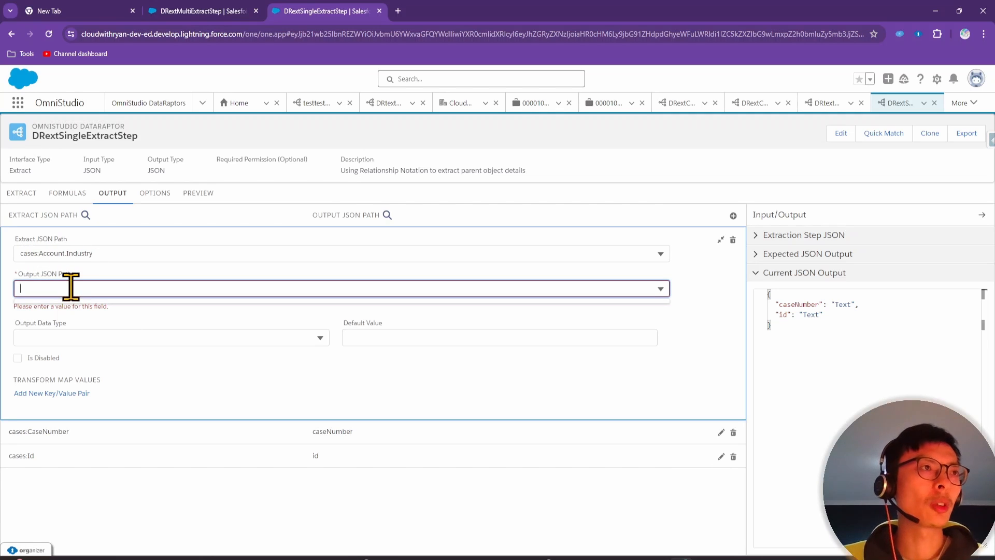
{"action": "type", "text": "accountIndustry"}
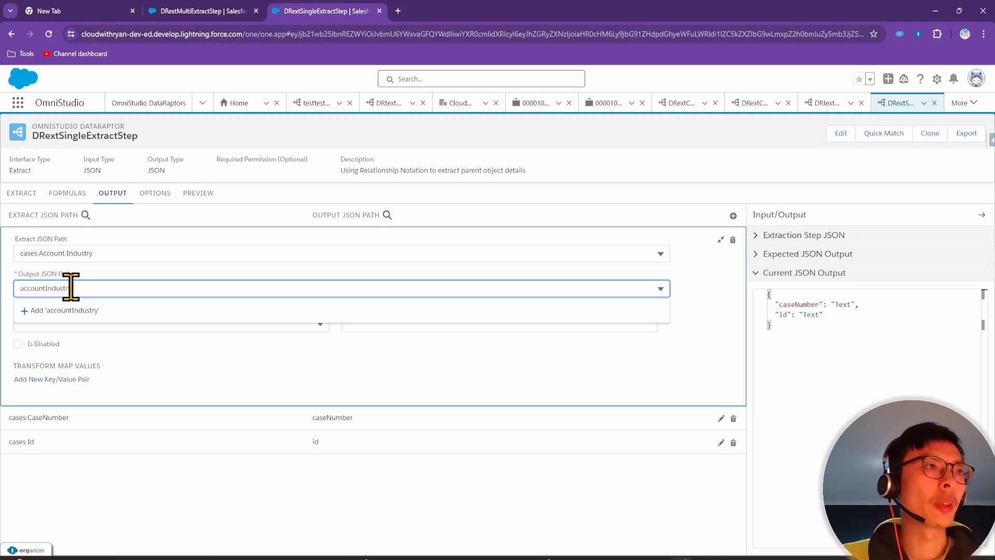
{"action": "left_click", "coordinate": [111, 311]}
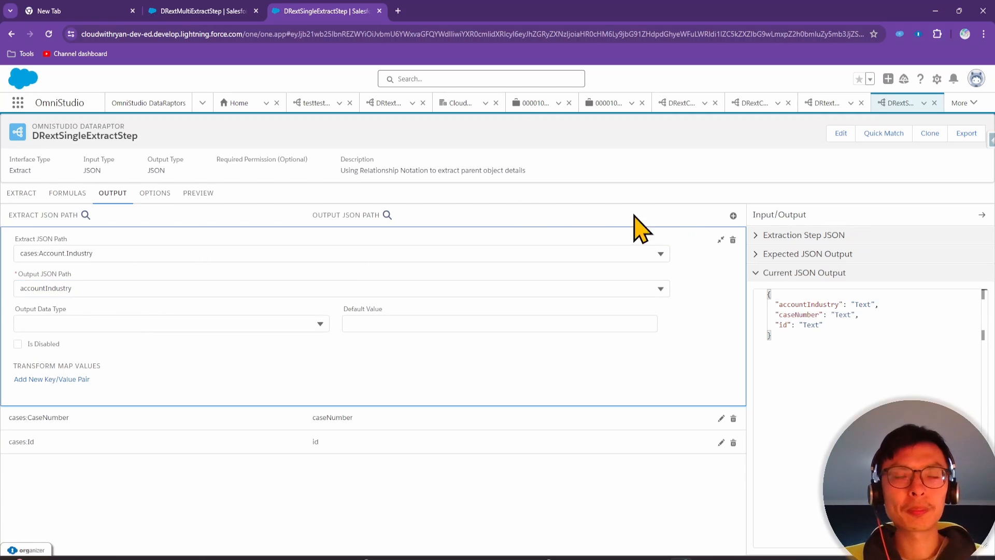
{"action": "left_click", "coordinate": [198, 194]}
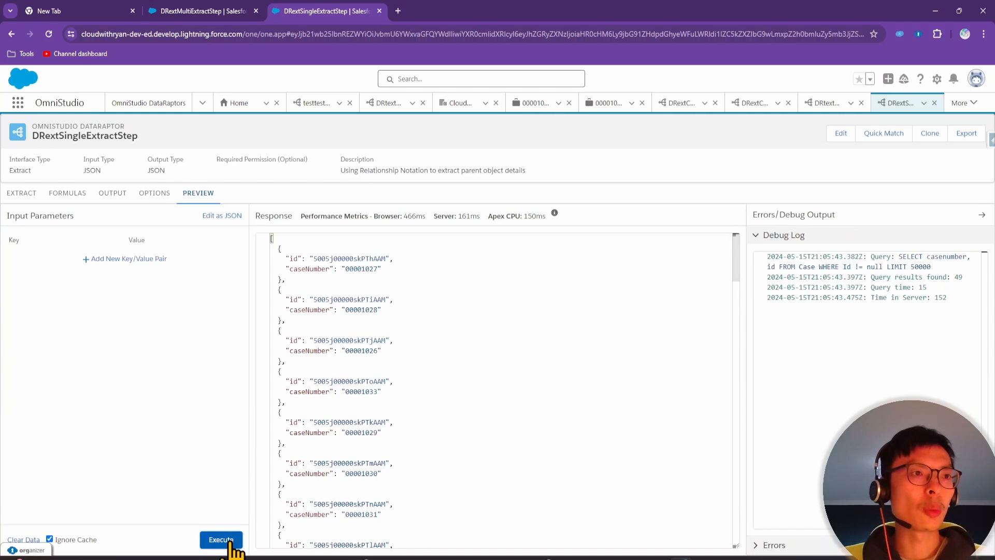
Execute the preview and inspect the accountIndustry values and the debug-log query
{"action": "left_click", "coordinate": [222, 539]}
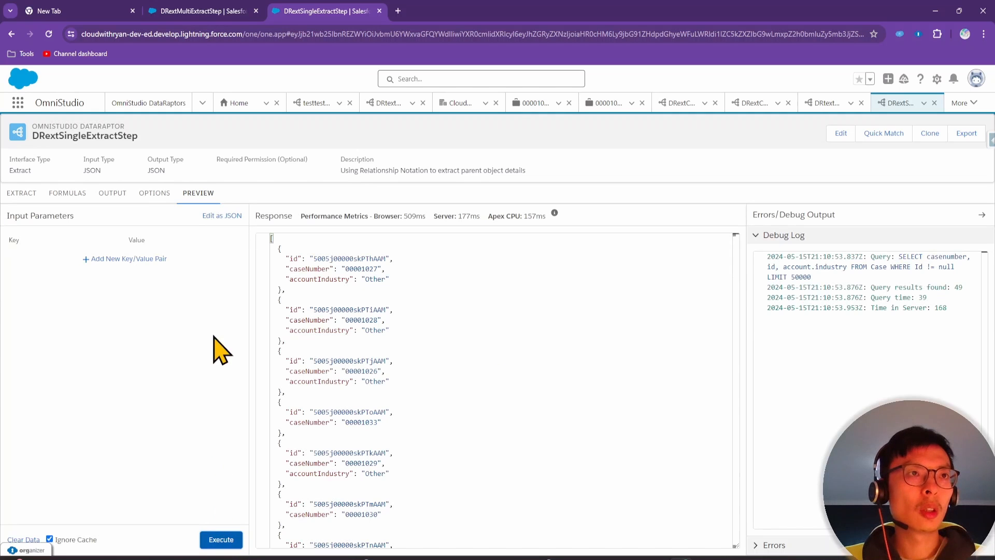
{"action": "left_click_drag", "start_coordinate": [288, 288], "coordinate": [389, 279]}
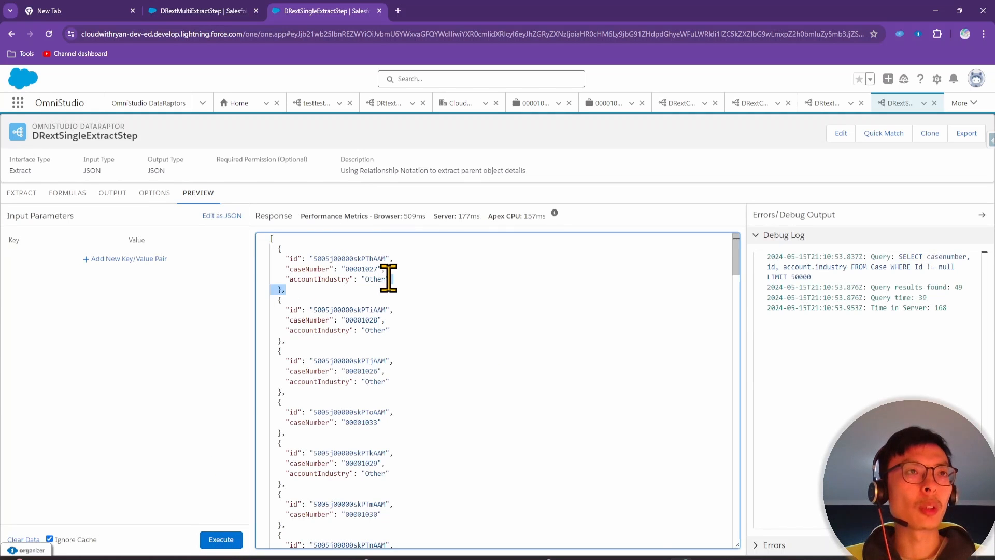
{"action": "left_click", "coordinate": [332, 280]}
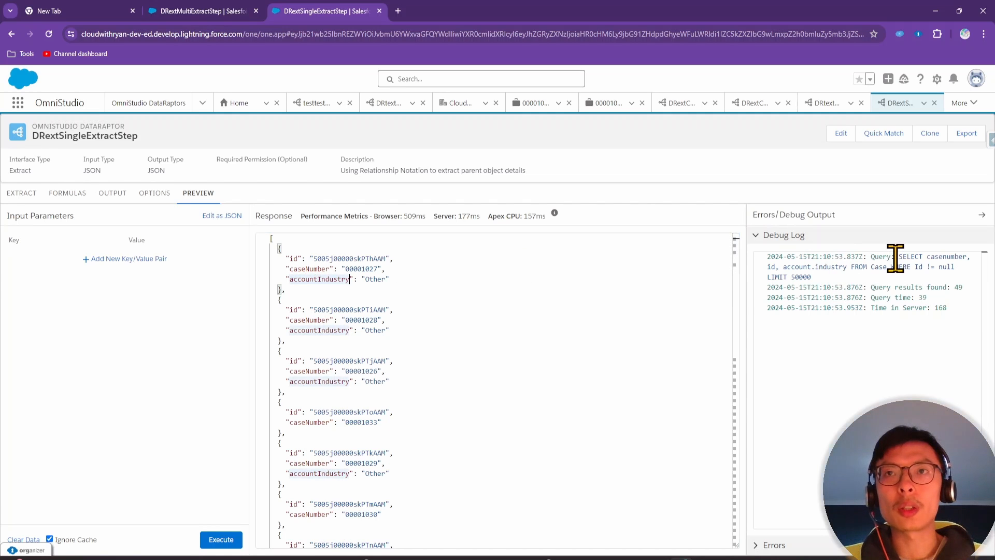
{"action": "left_click_drag", "start_coordinate": [876, 257], "coordinate": [789, 260]}
{"action": "double_click", "coordinate": [855, 278]}
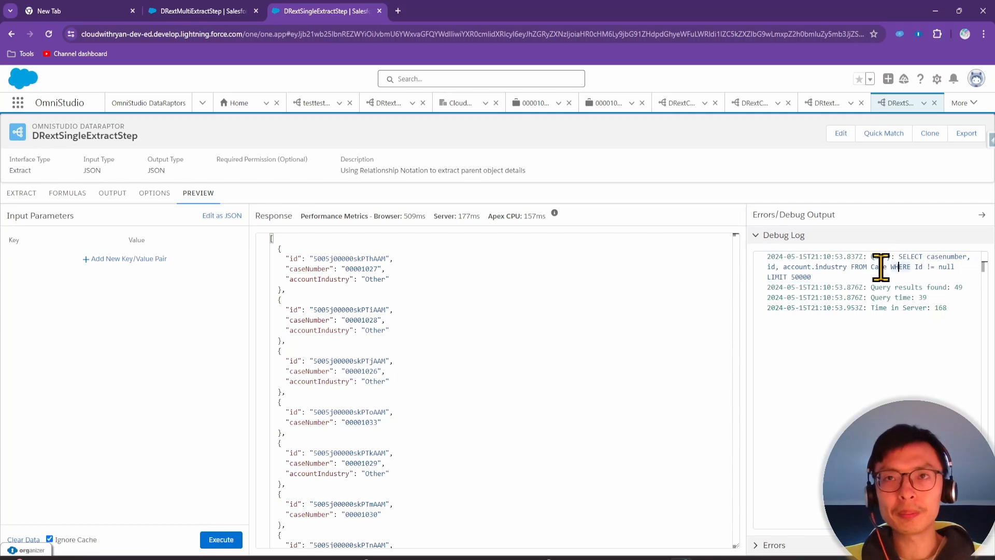
{"action": "left_click", "coordinate": [111, 194]}
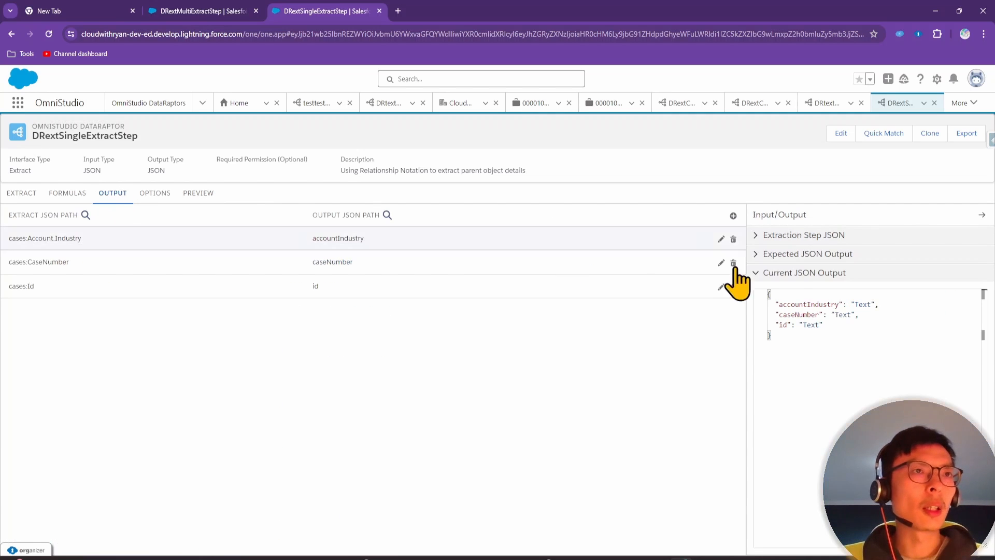
Add a mapping from cases:Contact.Name to the output field contactName
{"action": "left_click", "coordinate": [733, 215]}
{"action": "left_click", "coordinate": [66, 325]}
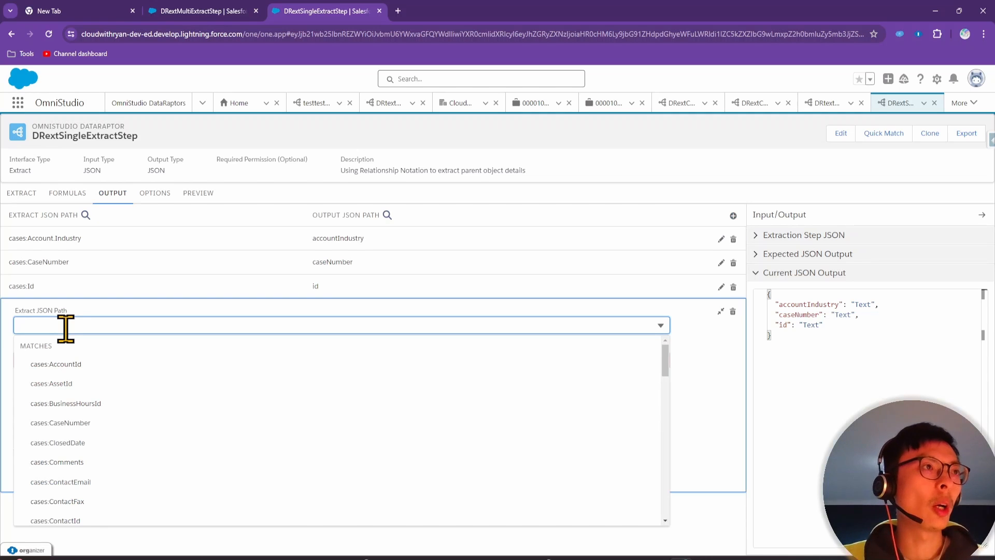
{"action": "type", "text": "cases"}
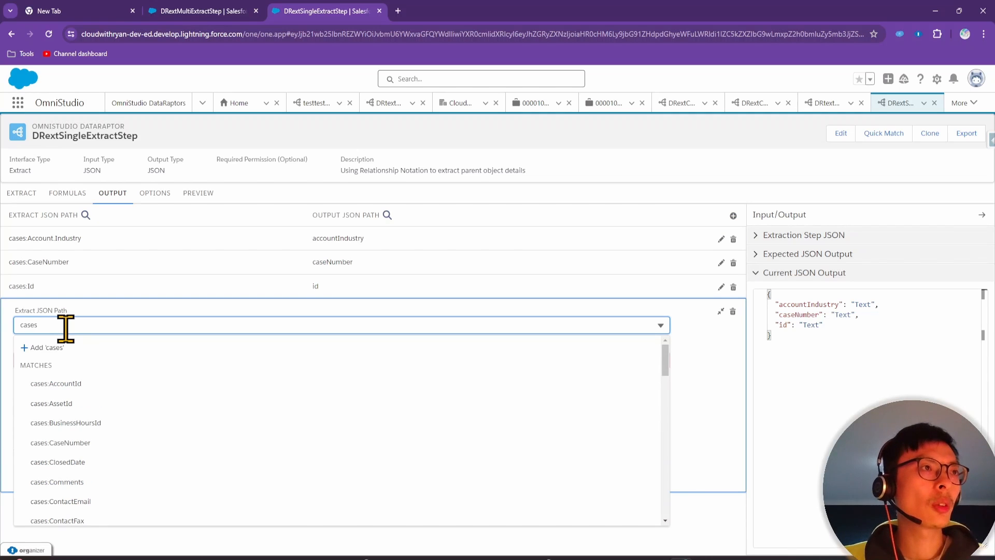
{"action": "type", "text": ":Contact"}
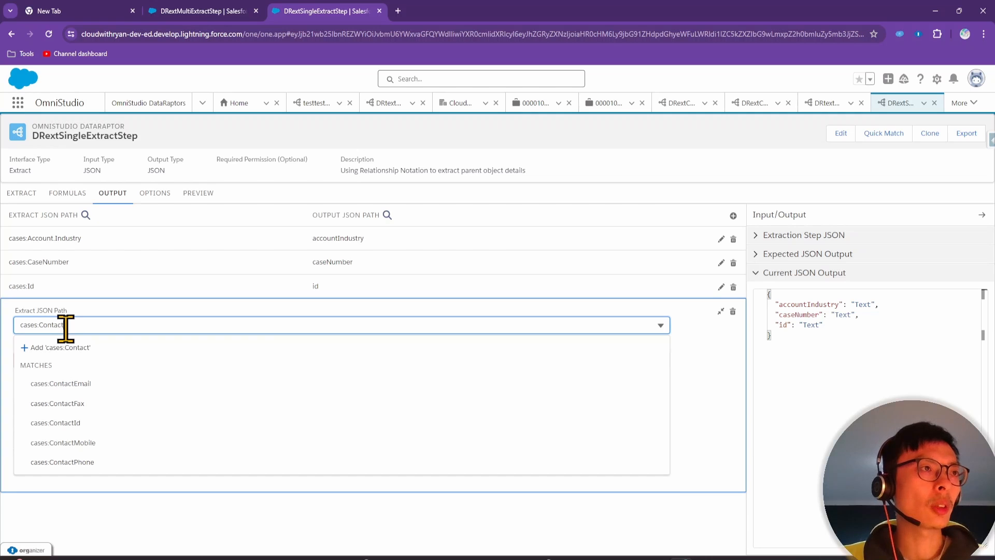
{"action": "type", "text": ".Name"}
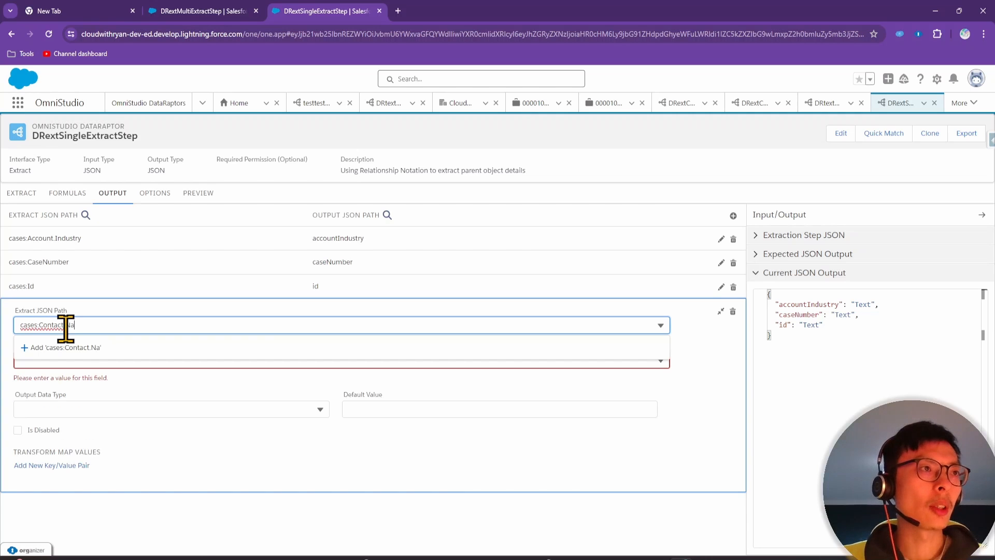
{"action": "left_click", "coordinate": [95, 348]}
{"action": "left_click", "coordinate": [87, 336]}
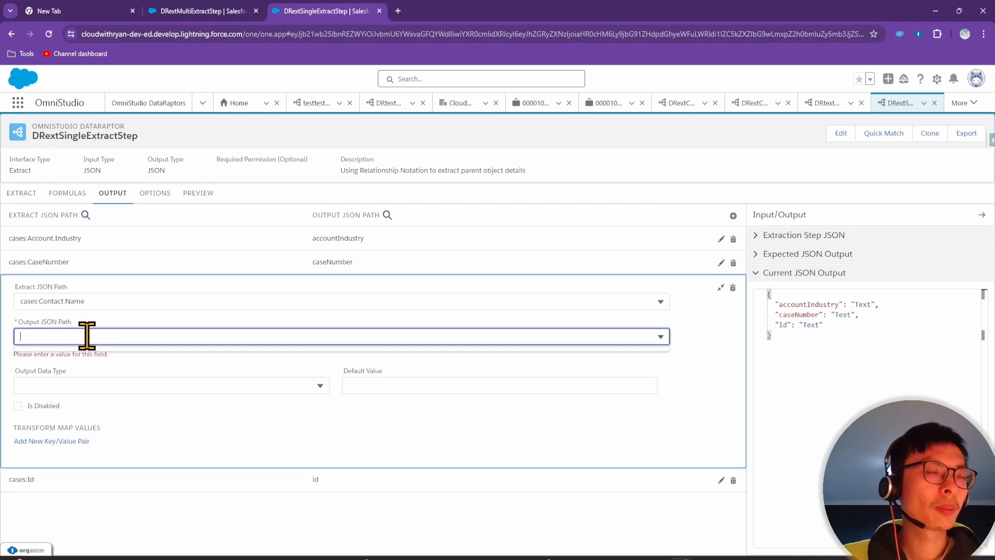
{"action": "type", "text": "cont"}
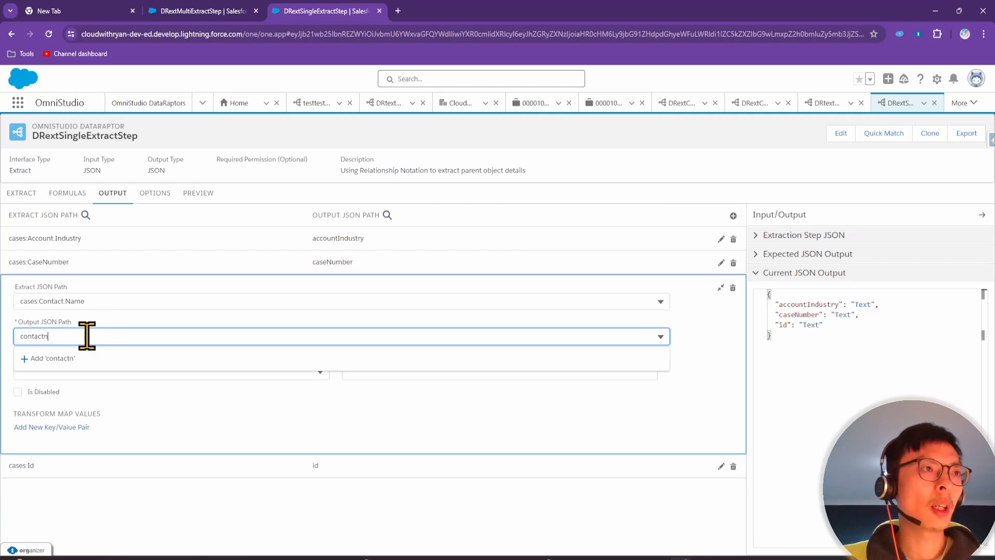
{"action": "type", "text": "actName"}
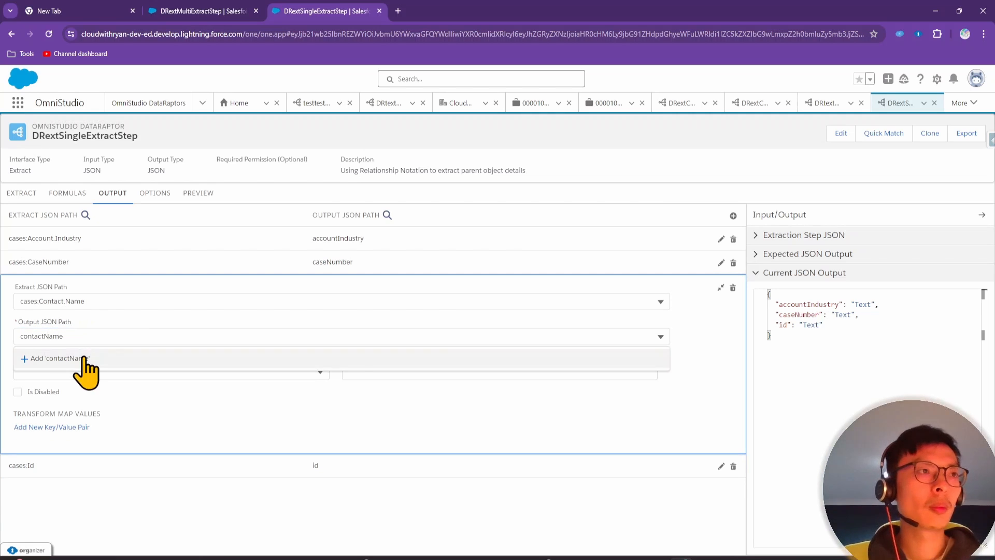
{"action": "left_click", "coordinate": [83, 358]}
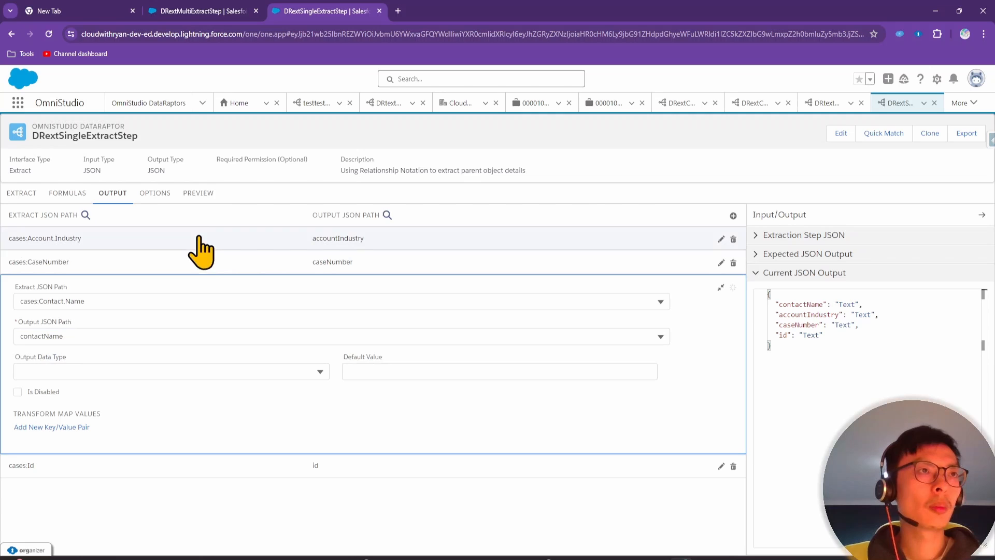
{"action": "left_click", "coordinate": [198, 193]}
Execute the preview and cross-check the Case extract step and output mappings
{"action": "left_click", "coordinate": [228, 541]}
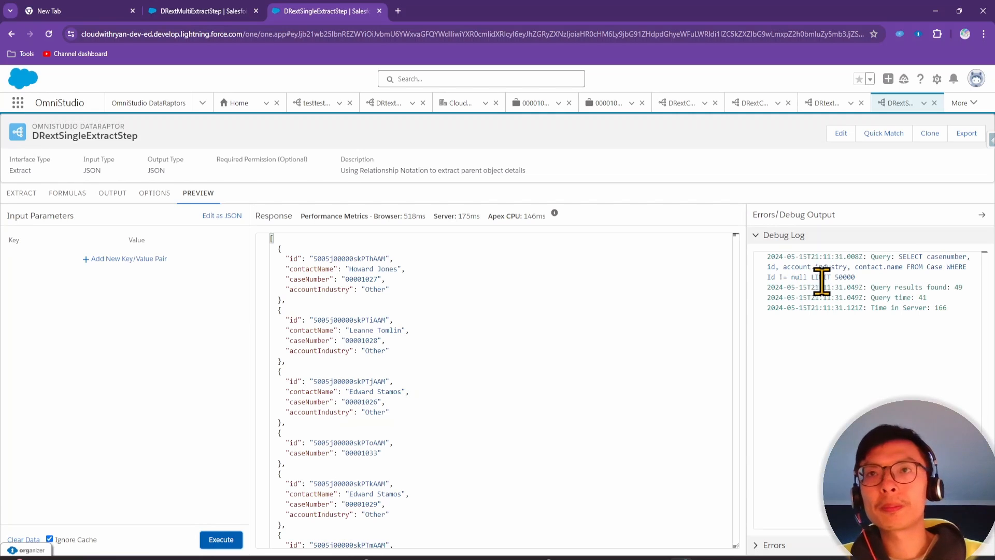
{"action": "left_click", "coordinate": [24, 193]}
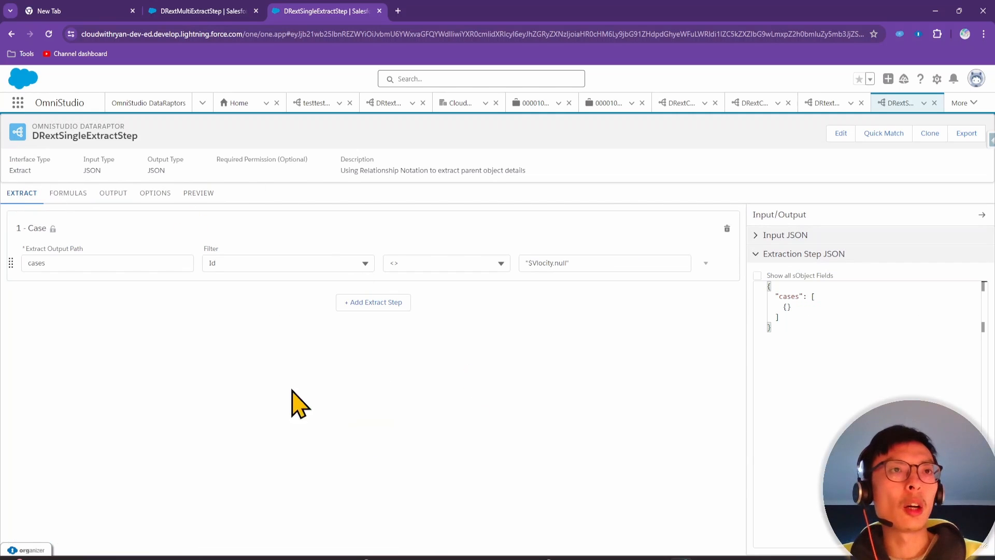
{"action": "left_click", "coordinate": [110, 196]}
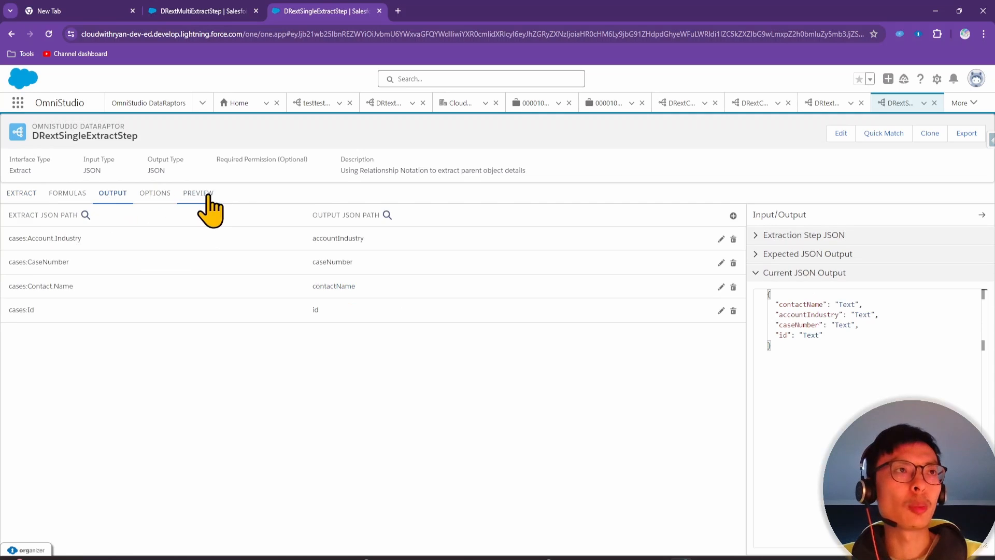
{"action": "left_click", "coordinate": [18, 196]}
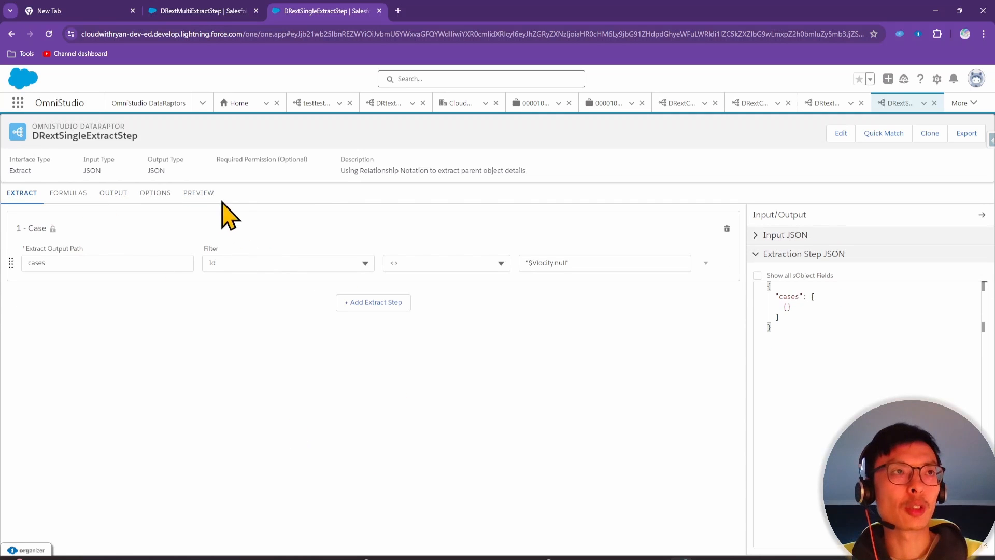
{"action": "left_click", "coordinate": [191, 193]}
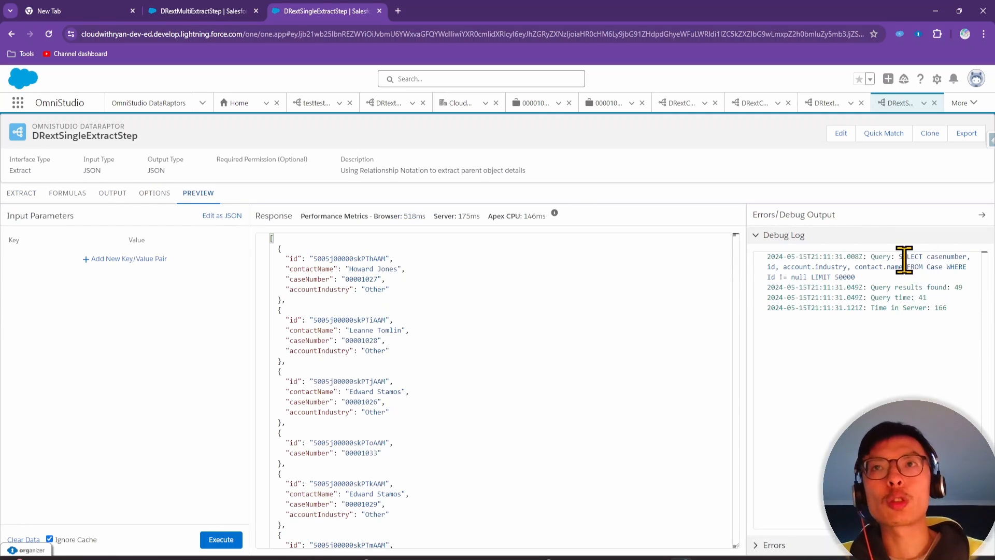
Examine the single Case query in the debug log, highlighting account.industry and contact.name
{"action": "left_click_drag", "start_coordinate": [897, 260], "coordinate": [910, 280]}
{"action": "left_click", "coordinate": [910, 280]}
{"action": "left_click", "coordinate": [894, 257]}
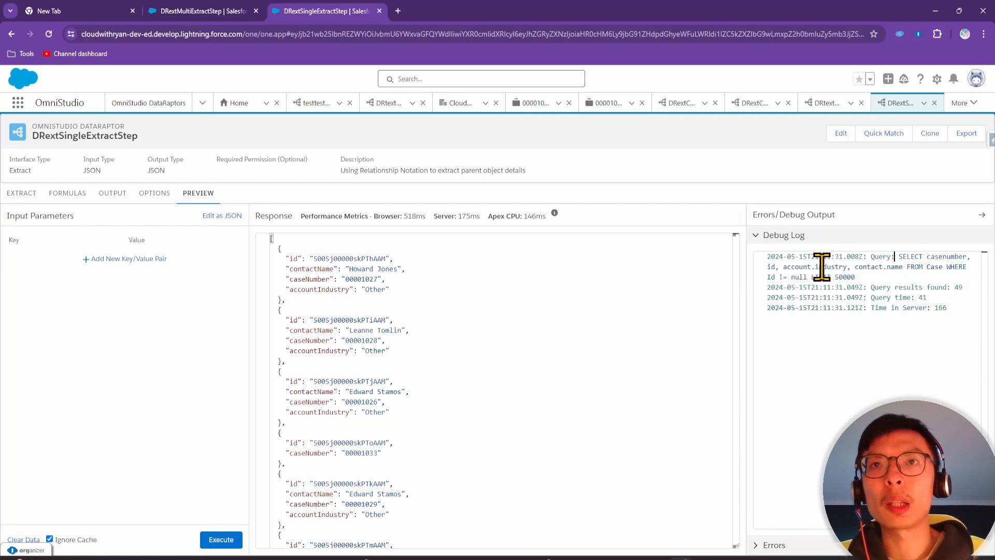
{"action": "left_click_drag", "start_coordinate": [784, 265], "coordinate": [829, 267]}
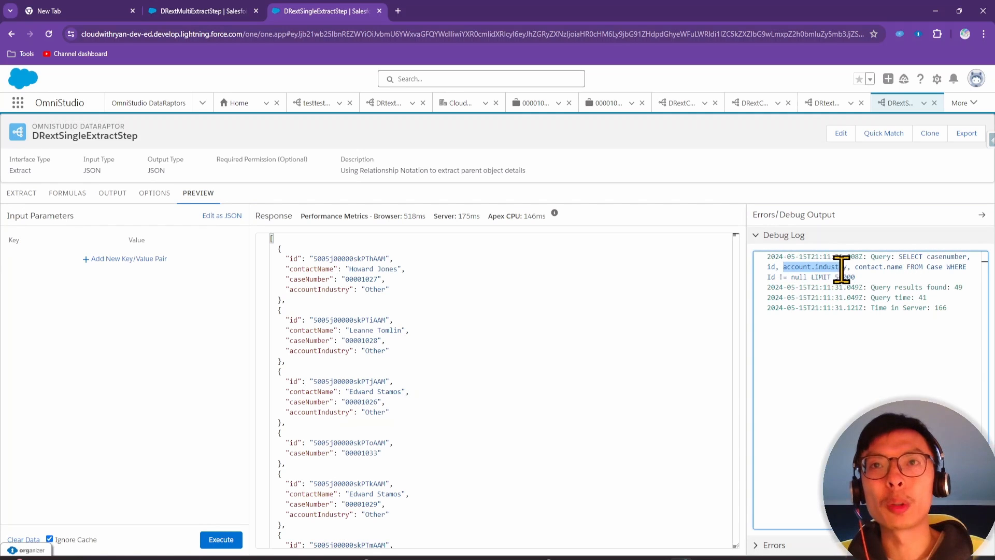
{"action": "left_click", "coordinate": [872, 273]}
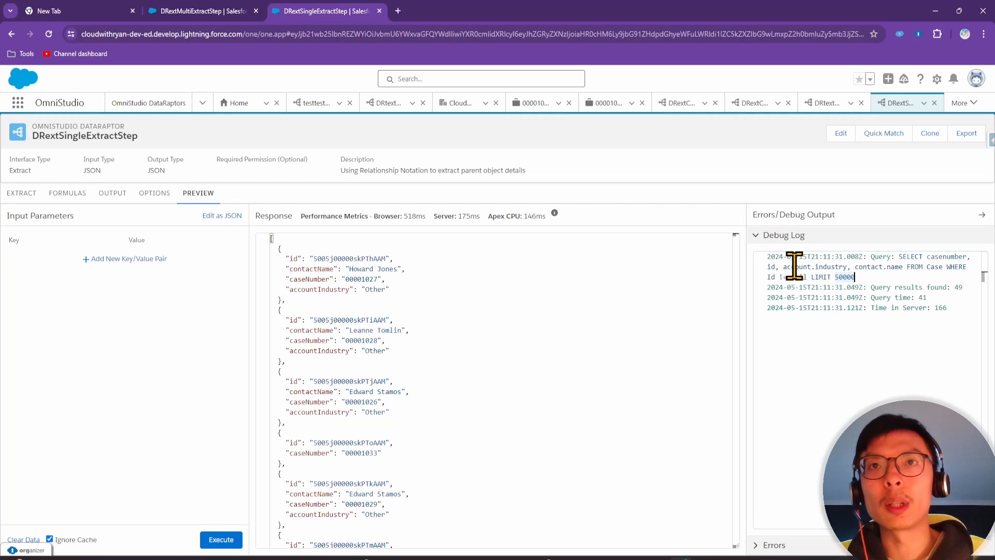
{"action": "left_click_drag", "start_coordinate": [791, 266], "coordinate": [943, 268]}
{"action": "left_click", "coordinate": [927, 267]}
In DRextMultiExtractStep's debug log, examine the Case query's contactid field and 50000 row limit
{"action": "left_click", "coordinate": [912, 277]}
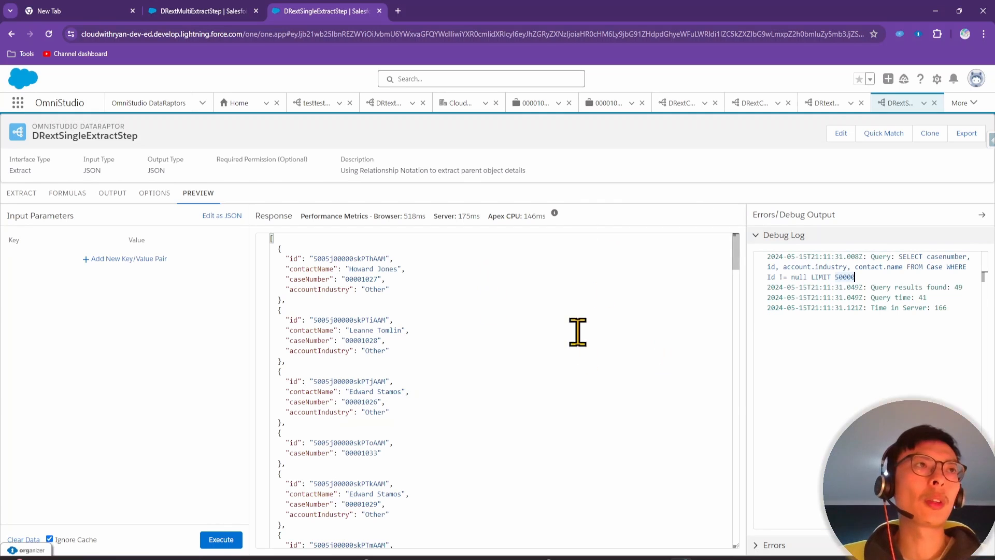
{"action": "left_click", "coordinate": [213, 15]}
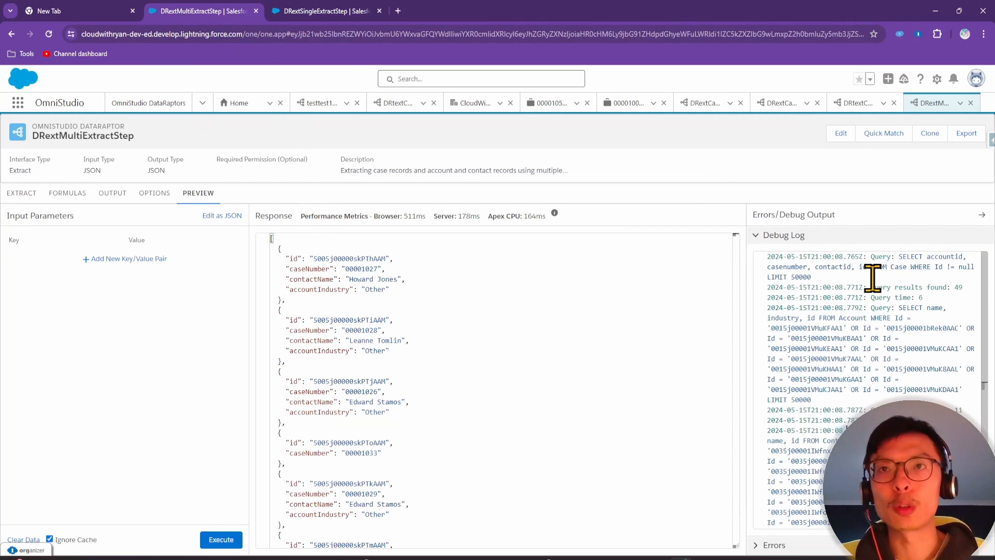
{"action": "left_click", "coordinate": [890, 267]}
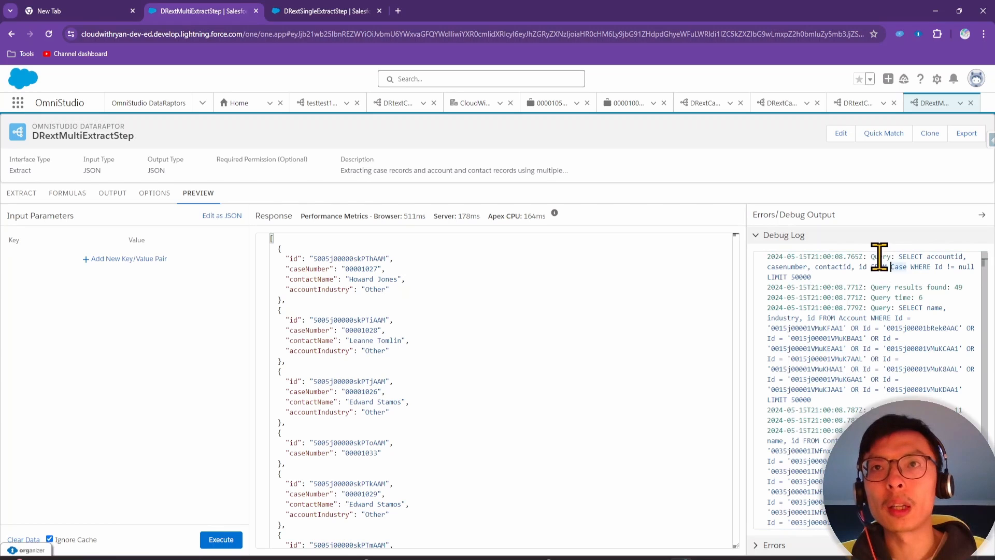
{"action": "left_click_drag", "start_coordinate": [899, 257], "coordinate": [915, 279]}
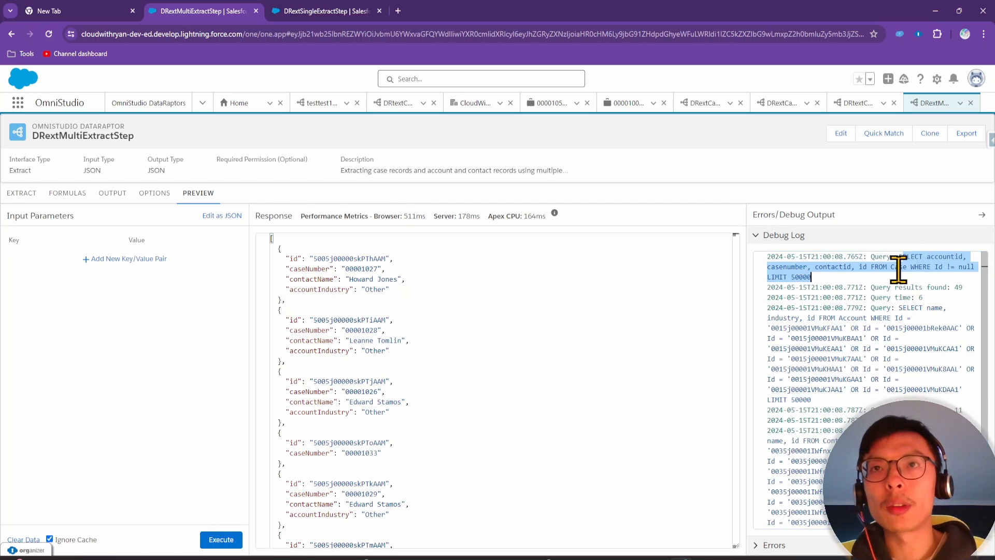
{"action": "left_click", "coordinate": [899, 269]}
{"action": "double_click", "coordinate": [832, 267]}
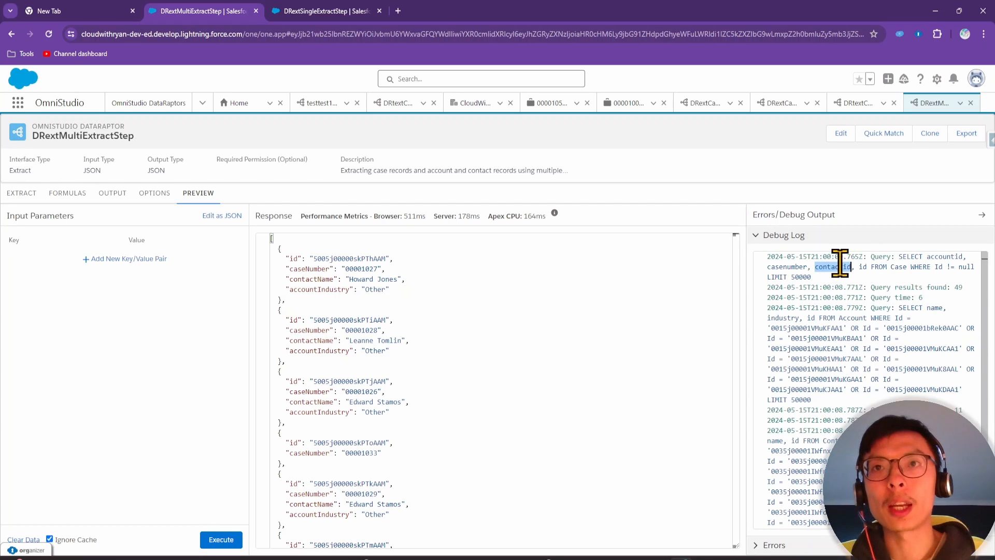
{"action": "double_click", "coordinate": [800, 277]}
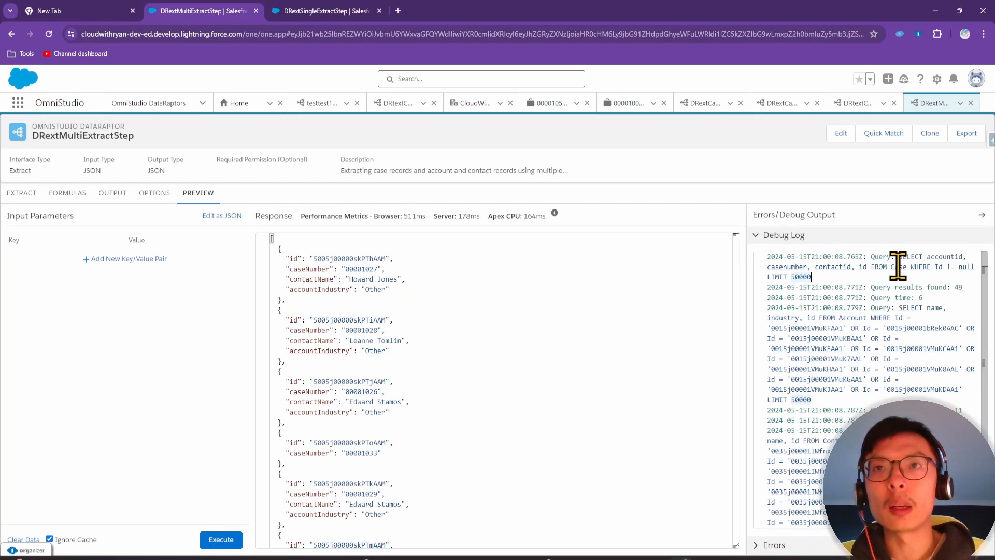
{"action": "left_click_drag", "start_coordinate": [907, 268], "coordinate": [899, 268]}
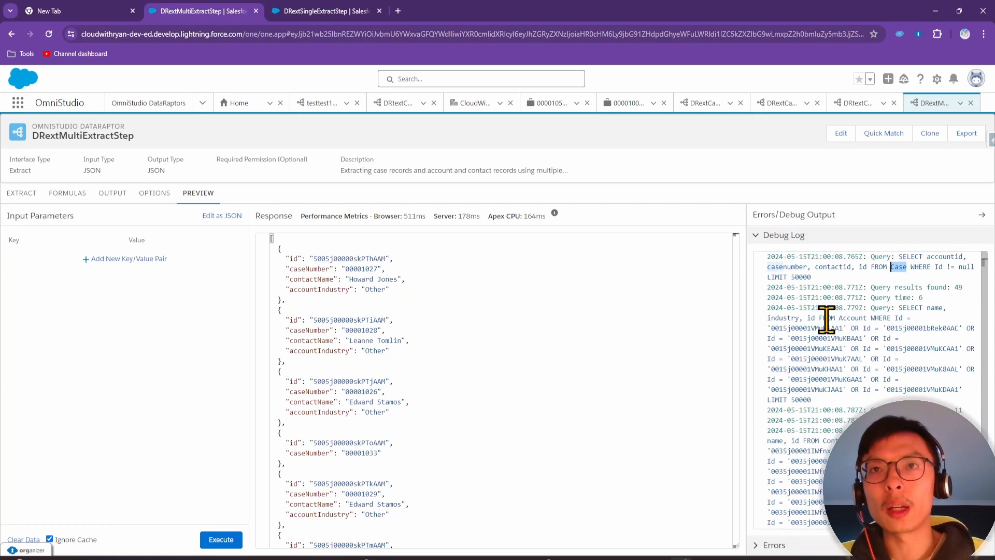
Examine the separate Account query's industry field and Id filters, then the Contact query
{"action": "left_click_drag", "start_coordinate": [900, 308], "coordinate": [915, 315]}
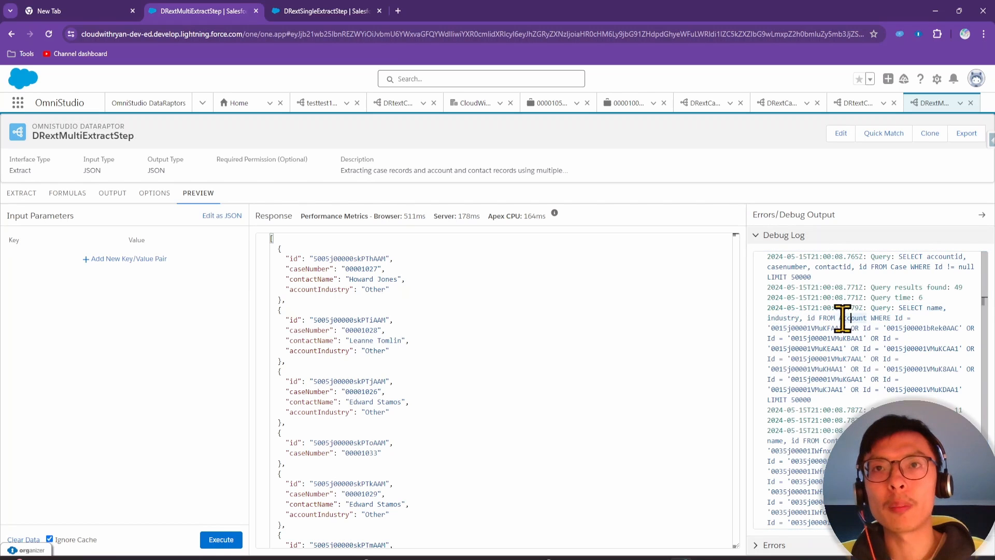
{"action": "left_click_drag", "start_coordinate": [775, 317], "coordinate": [795, 318]}
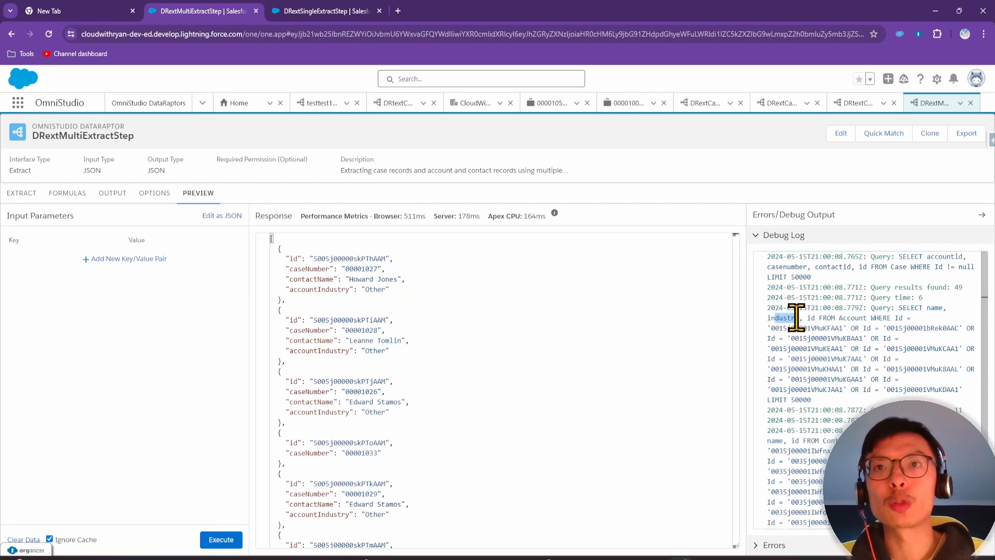
{"action": "left_click", "coordinate": [867, 390]}
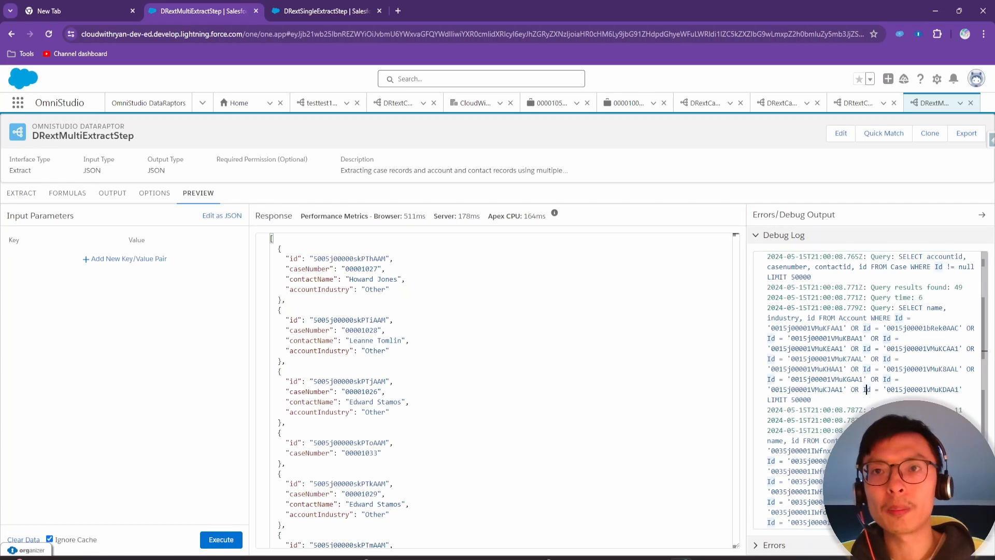
{"action": "scroll", "coordinate": [873, 389], "scroll_direction": "down", "scroll_amount": 1}
{"action": "scroll", "coordinate": [873, 390], "scroll_direction": "up", "scroll_amount": 1}
{"action": "left_click", "coordinate": [865, 381]}
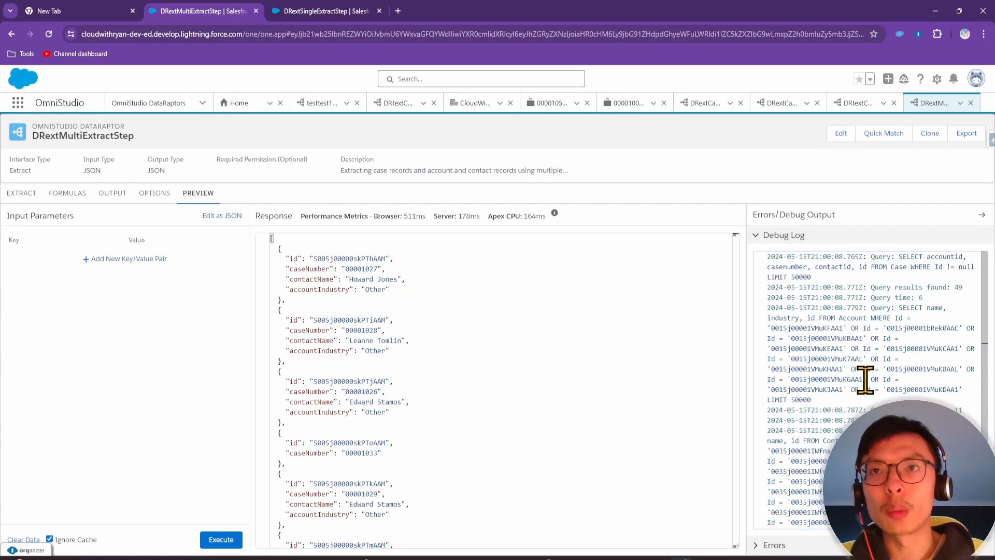
{"action": "left_click", "coordinate": [882, 393]}
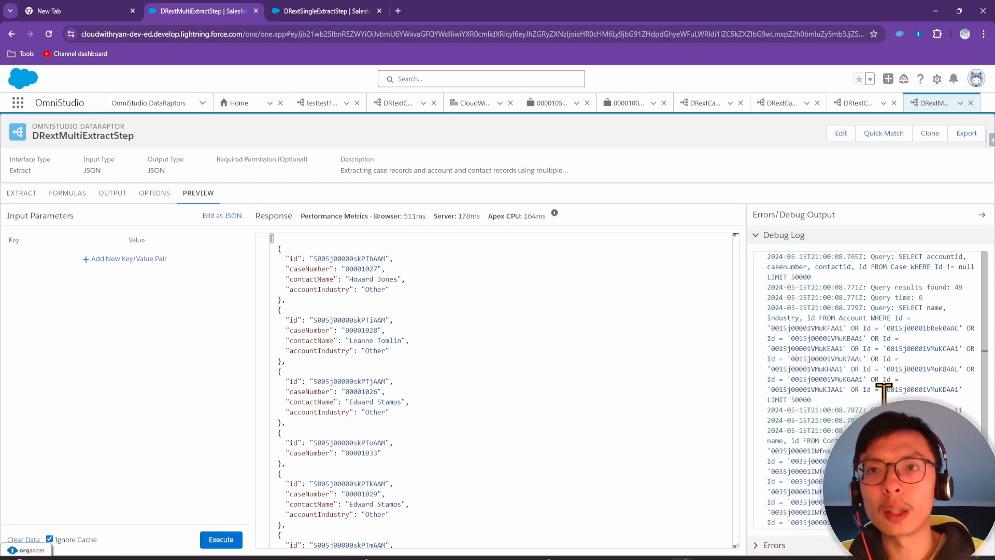
{"action": "left_click_drag", "start_coordinate": [899, 430], "coordinate": [853, 441]}
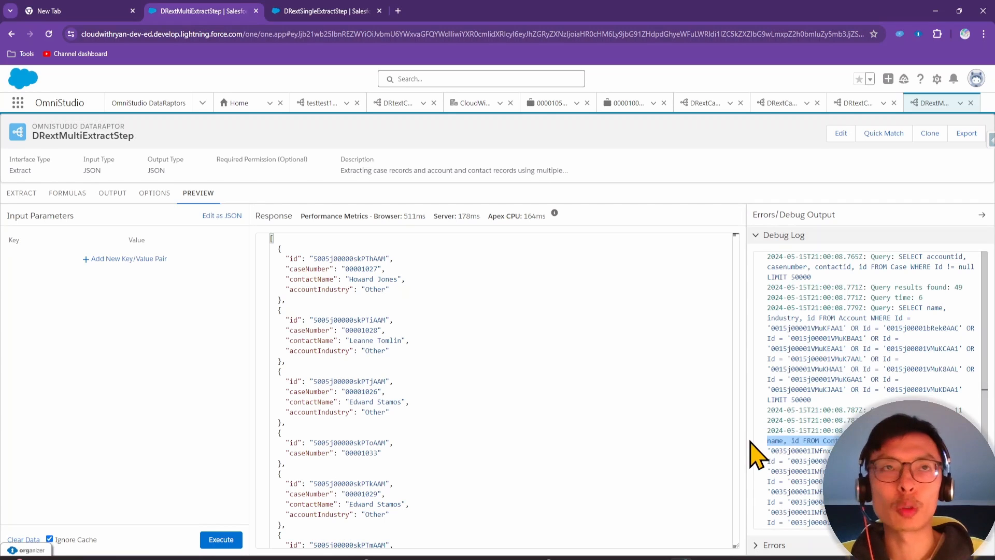
Return to DRextSingleExtractStep, close the DRextMultiExtractStep tab, and bring up the exercise slide
{"action": "left_click", "coordinate": [330, 6]}
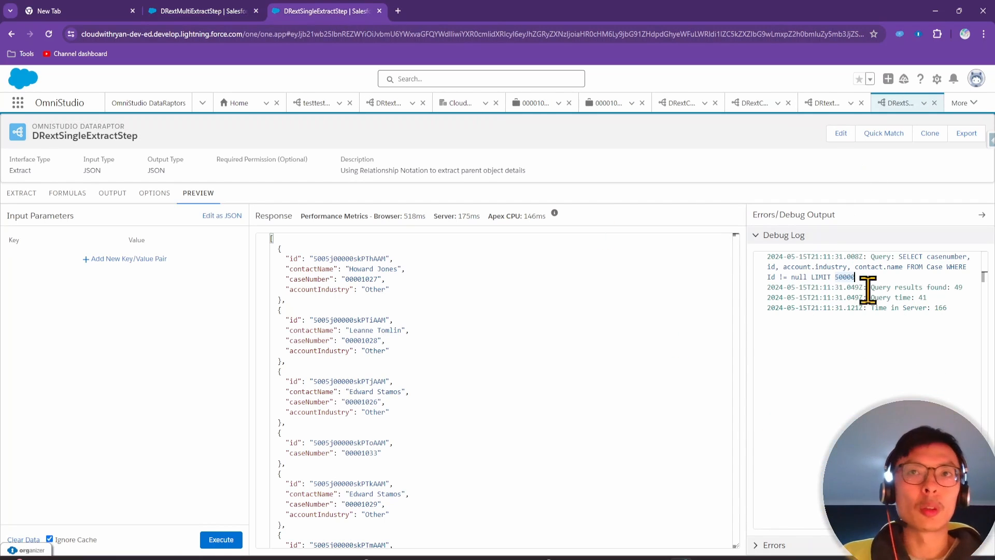
{"action": "left_click", "coordinate": [827, 334]}
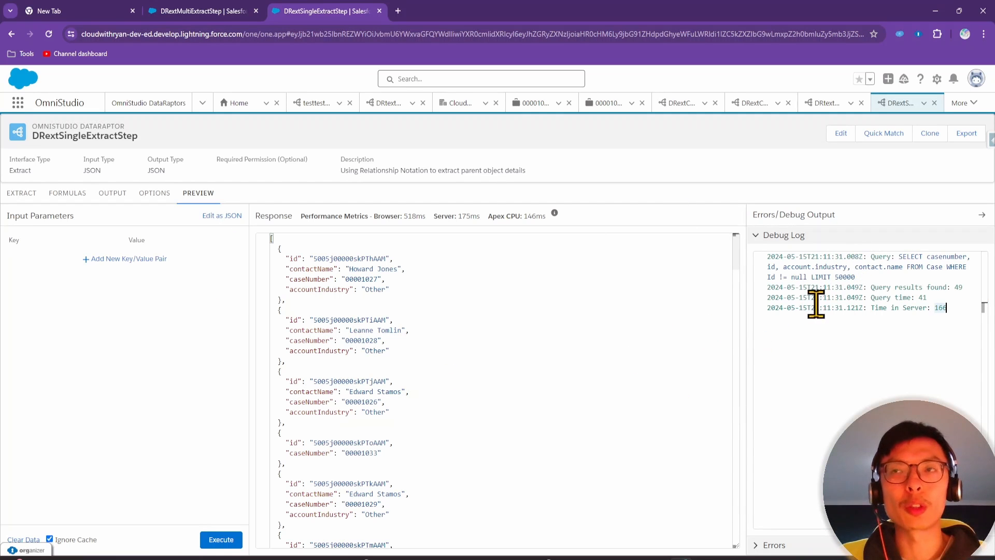
{"action": "key", "text": "ctrl+w"}
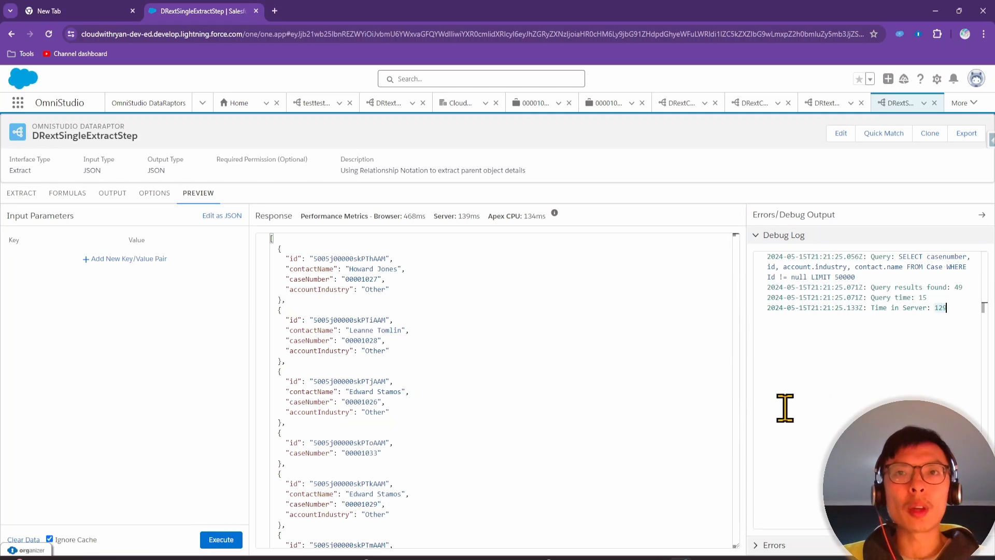
{"action": "left_click_drag", "start_coordinate": [422, 559], "coordinate": [502, 130]}
{"action": "left_click", "coordinate": [562, 314]}
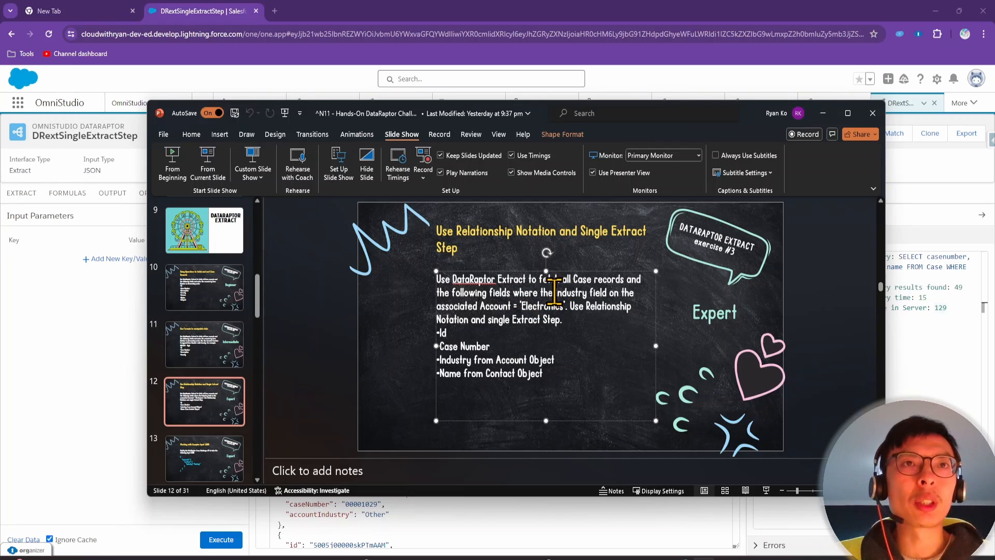
Highlight the Industry field condition on the exercise slide, then move PowerPoint aside to show the DataRaptor
{"action": "left_click_drag", "start_coordinate": [540, 293], "coordinate": [636, 293]}
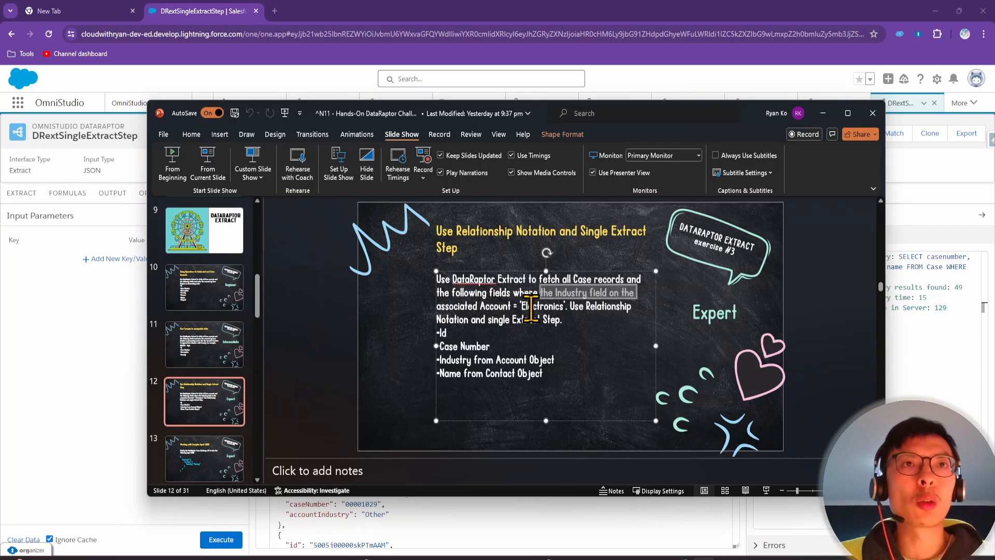
{"action": "left_click_drag", "start_coordinate": [701, 120], "coordinate": [736, 559]}
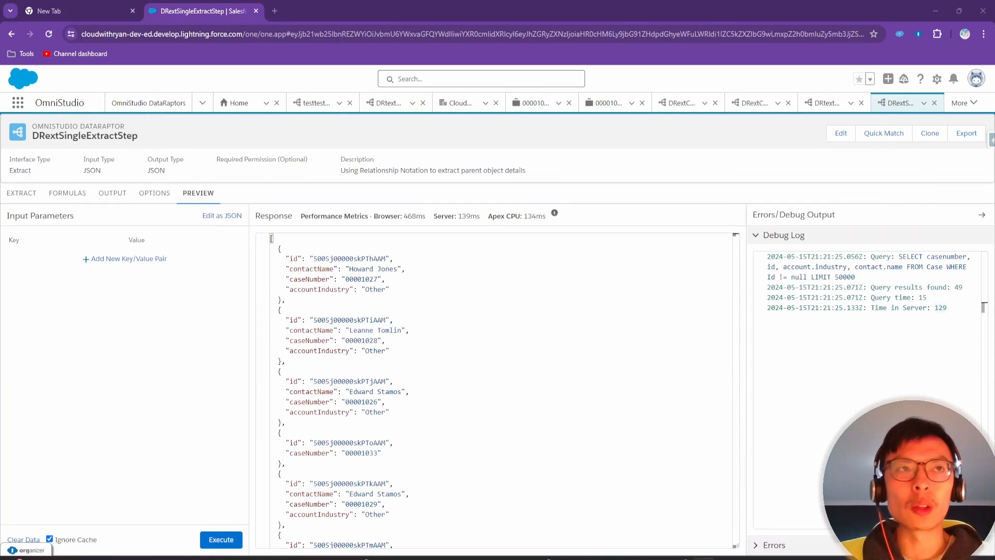
Change the Case extract step's filter field from Id to Account.Industry
{"action": "left_click", "coordinate": [21, 193]}
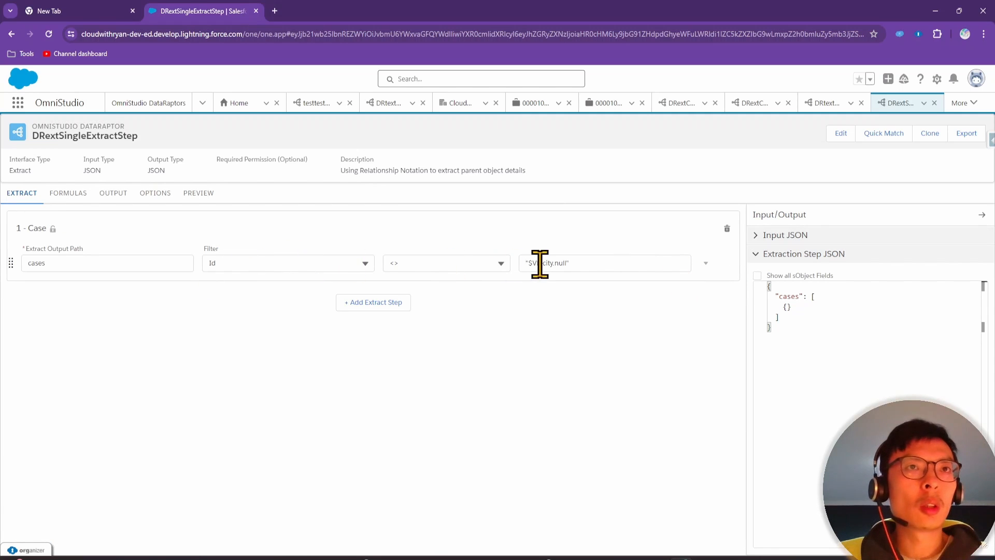
{"action": "left_click", "coordinate": [274, 263]}
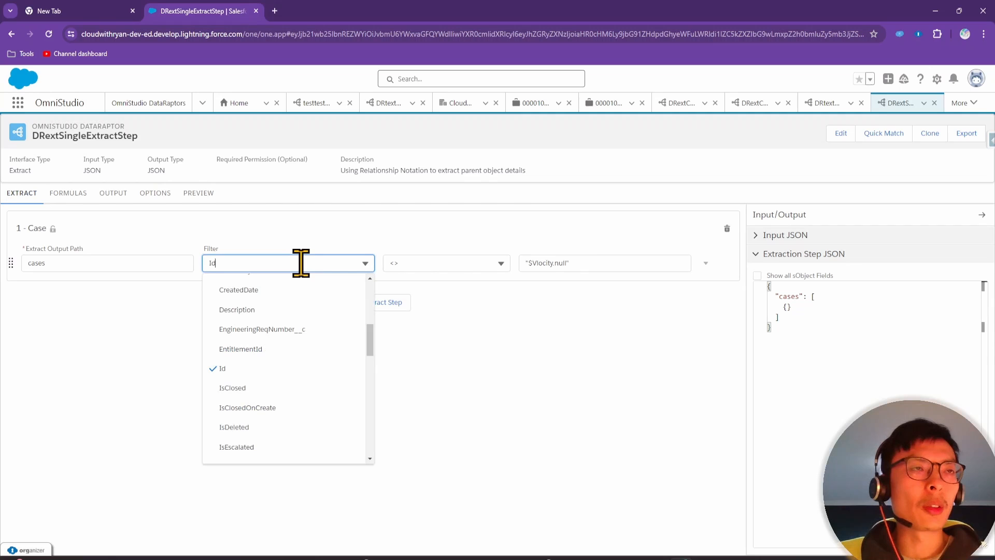
{"action": "left_click", "coordinate": [261, 257]}
{"action": "type", "text": "Ac"}
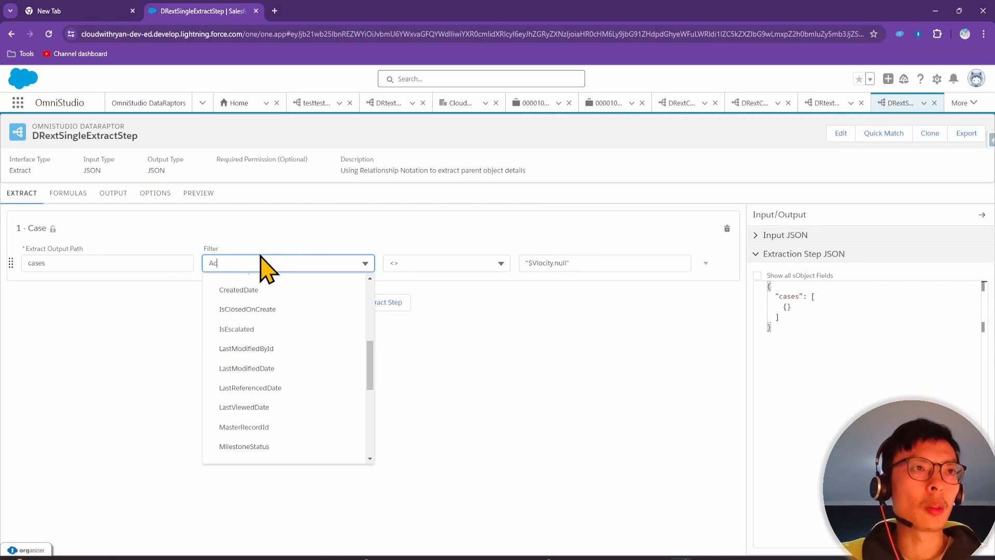
{"action": "type", "text": "count"}
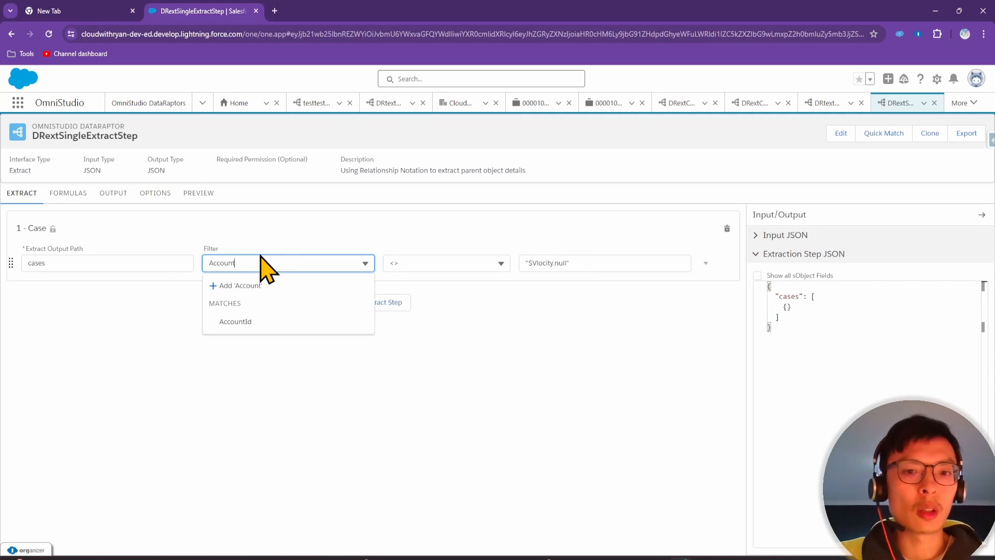
{"action": "type", "text": ".Industry"}
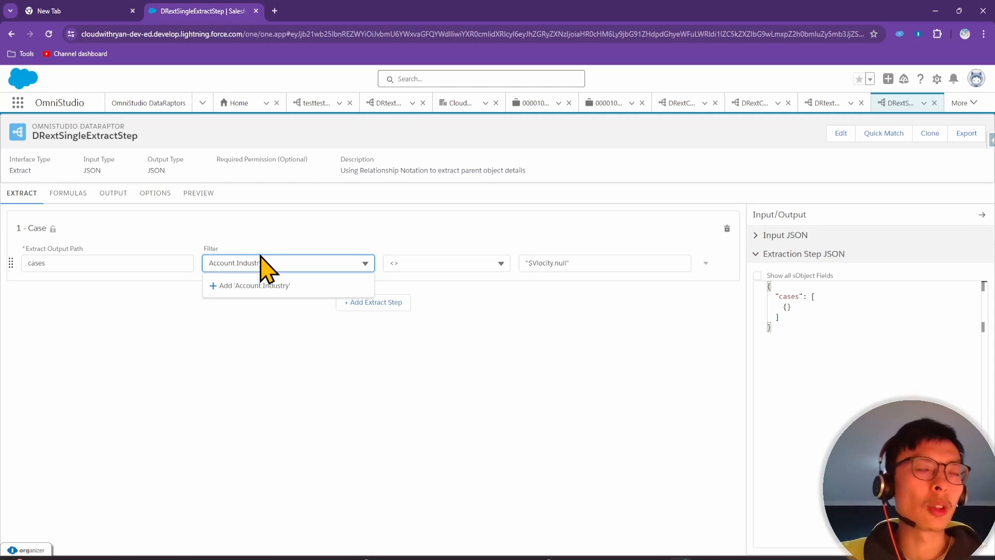
{"action": "left_click", "coordinate": [263, 285]}
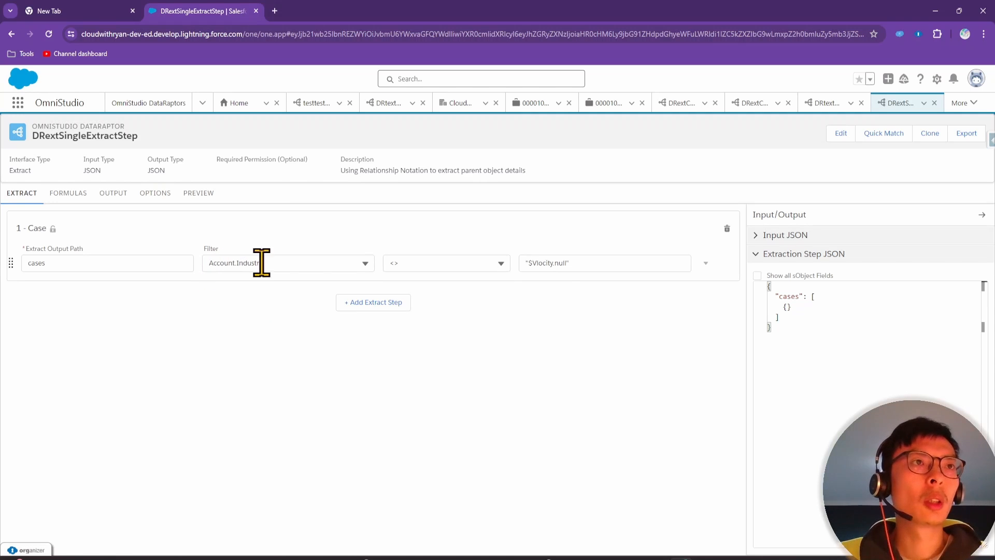
Set the filter operator to = and replace $Vlocity.null with "Electronics"
{"action": "left_click", "coordinate": [455, 267]}
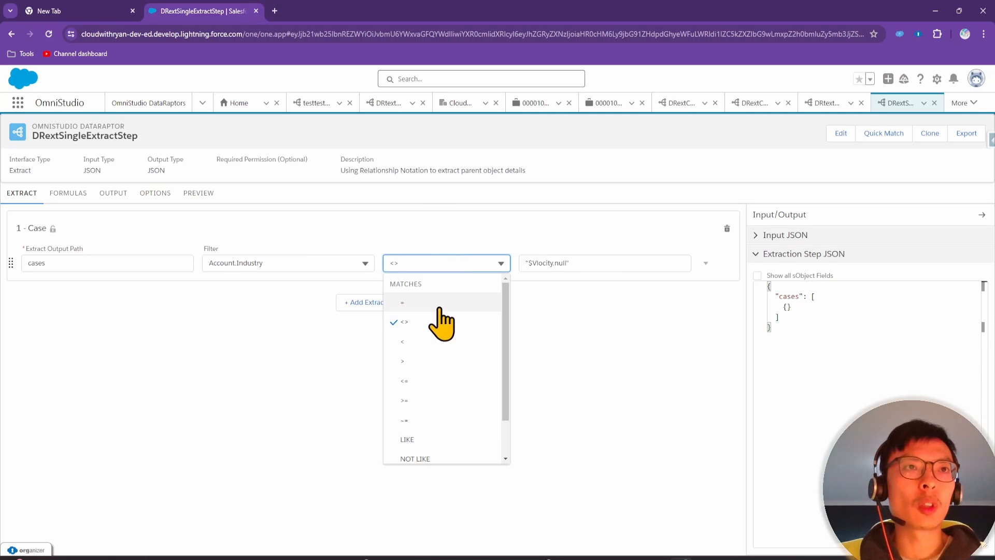
{"action": "left_click", "coordinate": [444, 322]}
{"action": "triple_click", "coordinate": [609, 269]}
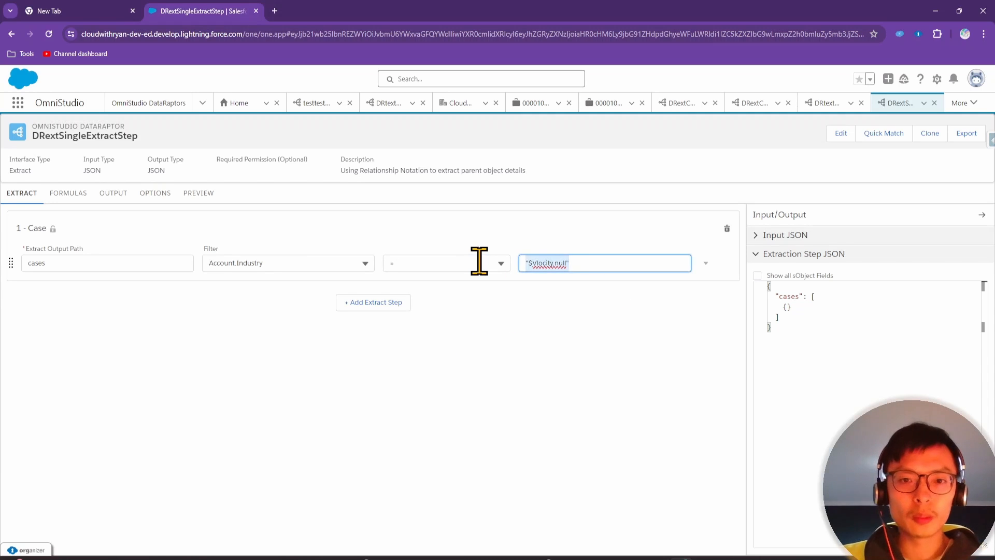
{"action": "type", "text": "\"Electronics"}
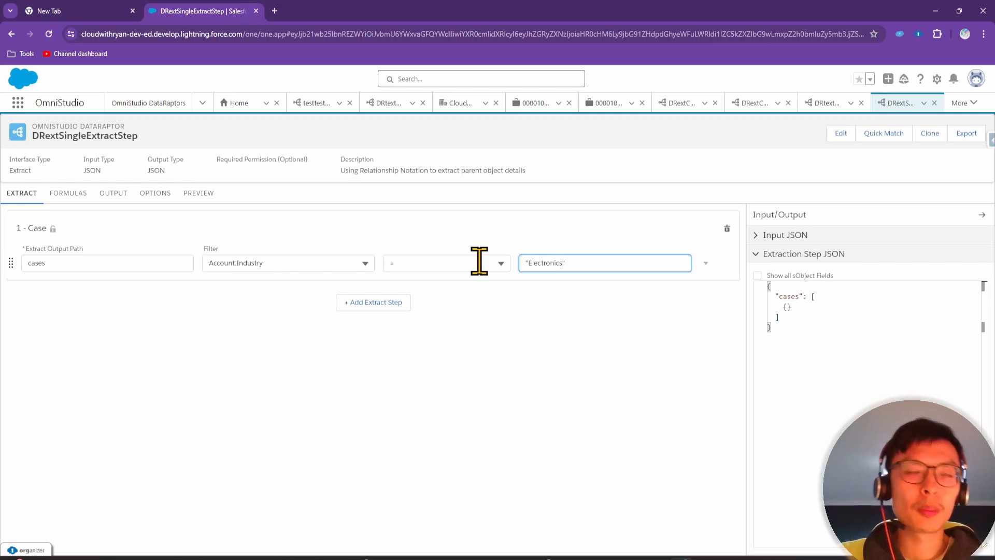
{"action": "left_click", "coordinate": [561, 367]}
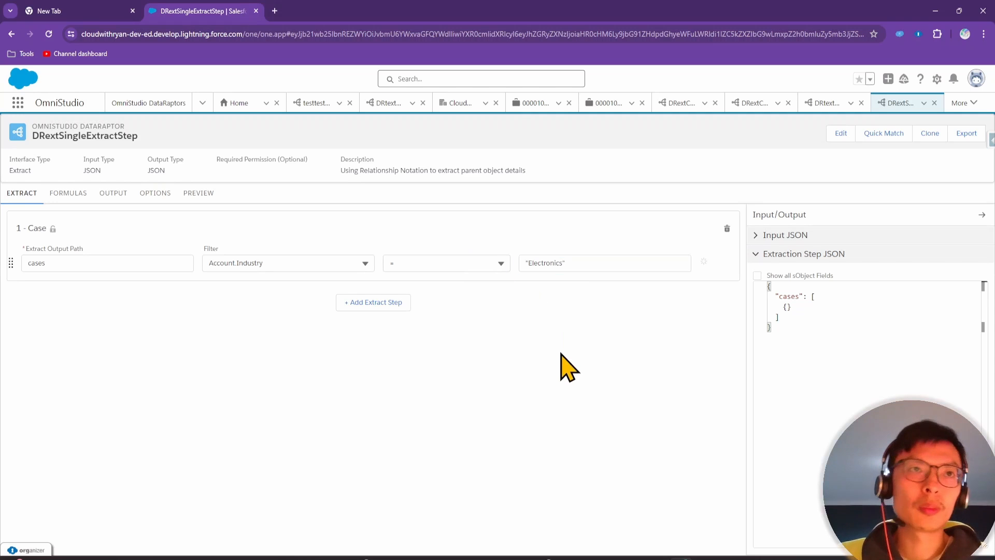
{"action": "left_click", "coordinate": [541, 262]}
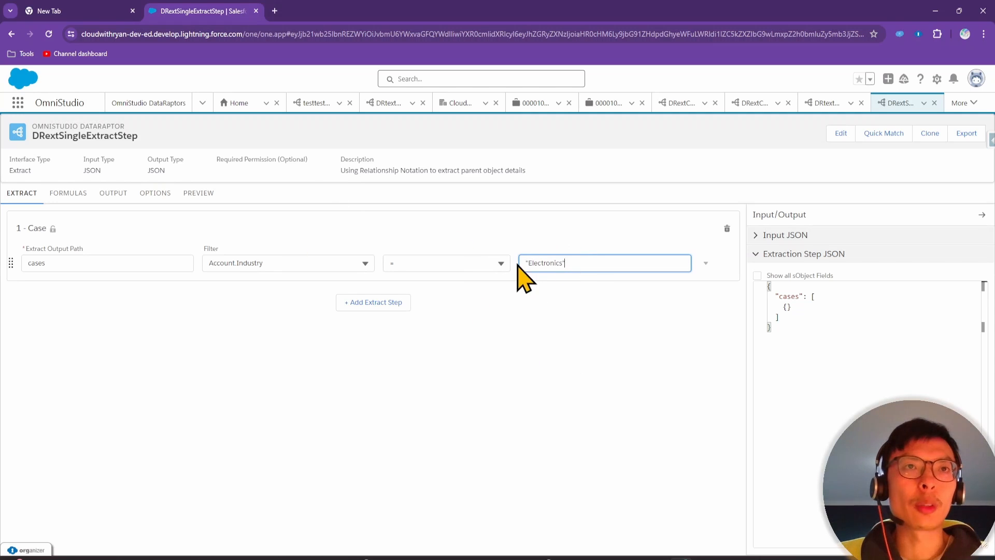
Execute the preview to see which cases match the Electronics industry filter
{"action": "left_click", "coordinate": [203, 194]}
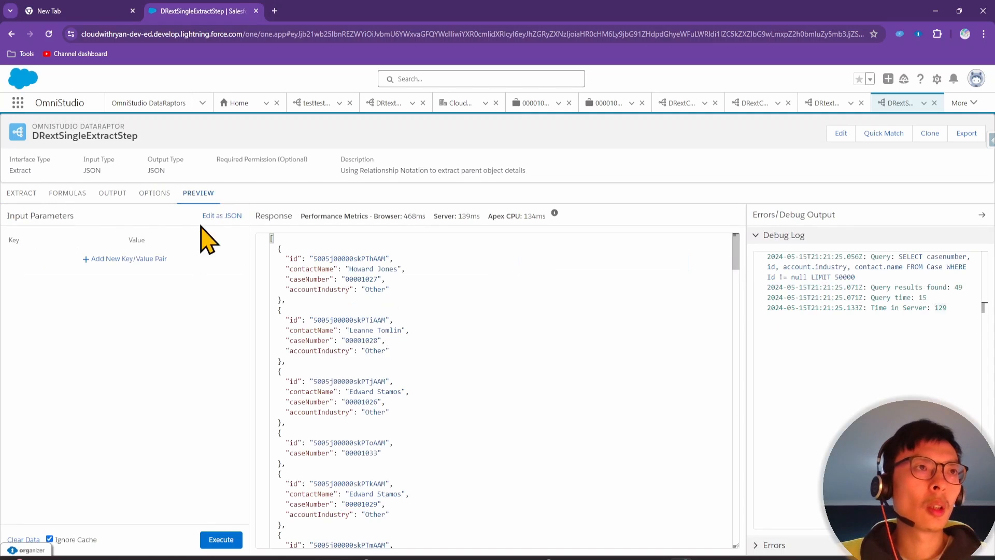
{"action": "left_click", "coordinate": [221, 539]}
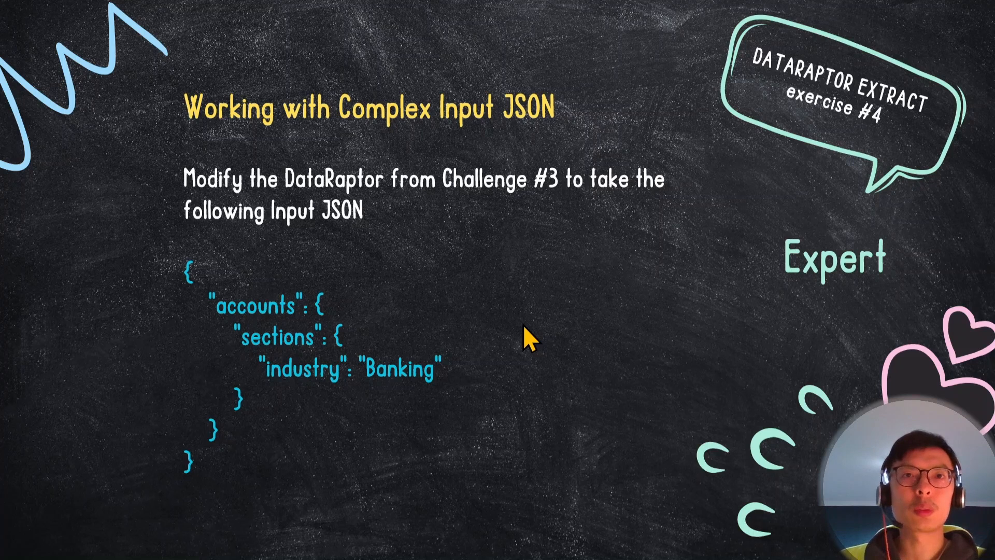
Step back to the previous exercise slide in the slideshow
{"action": "key", "text": "Left"}
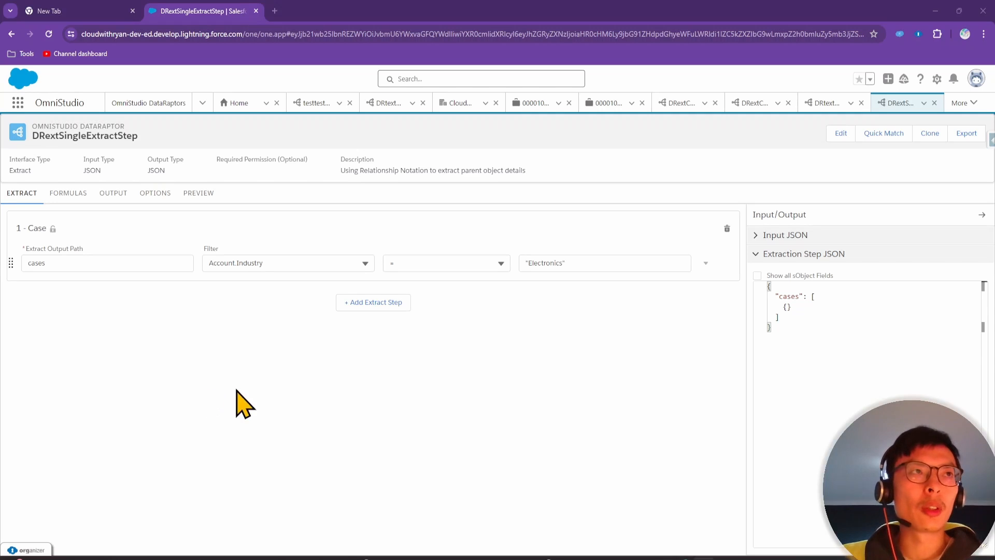
Clone the DataRaptor as DRextSingleExtractStepComplexInputJSON and switch its preview input to Edit as JSON
{"action": "left_click", "coordinate": [931, 137]}
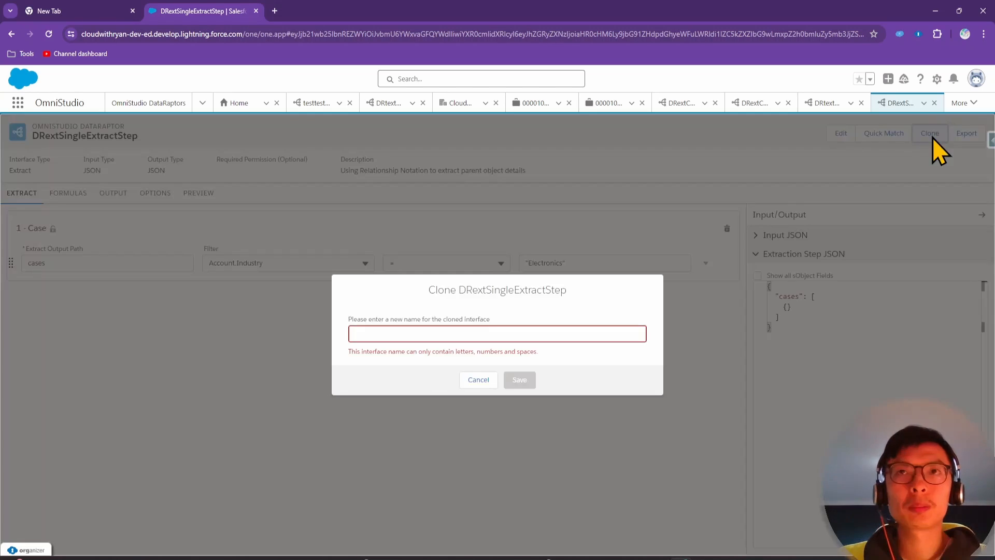
{"action": "left_click", "coordinate": [401, 333]}
{"action": "type", "text": "DR"}
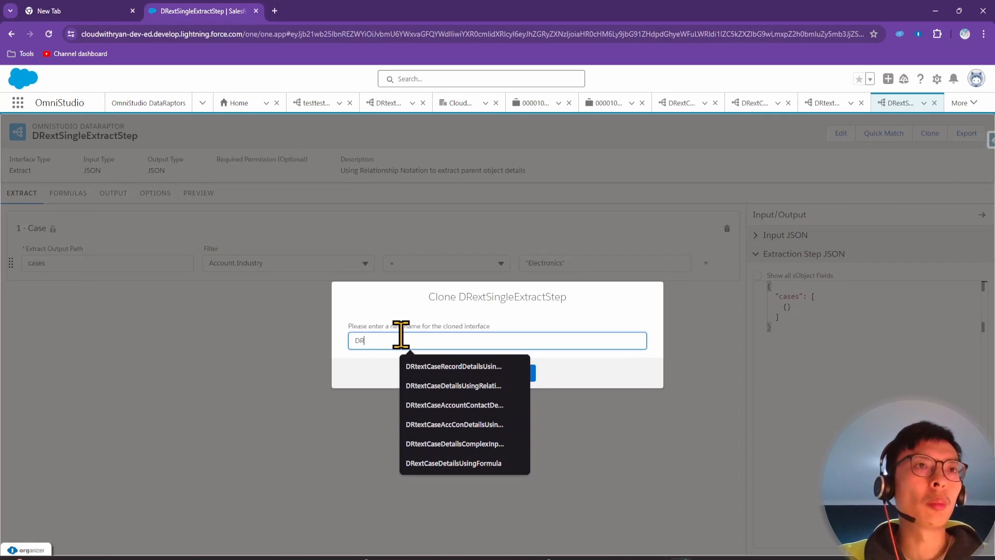
{"action": "type", "text": "ext"}
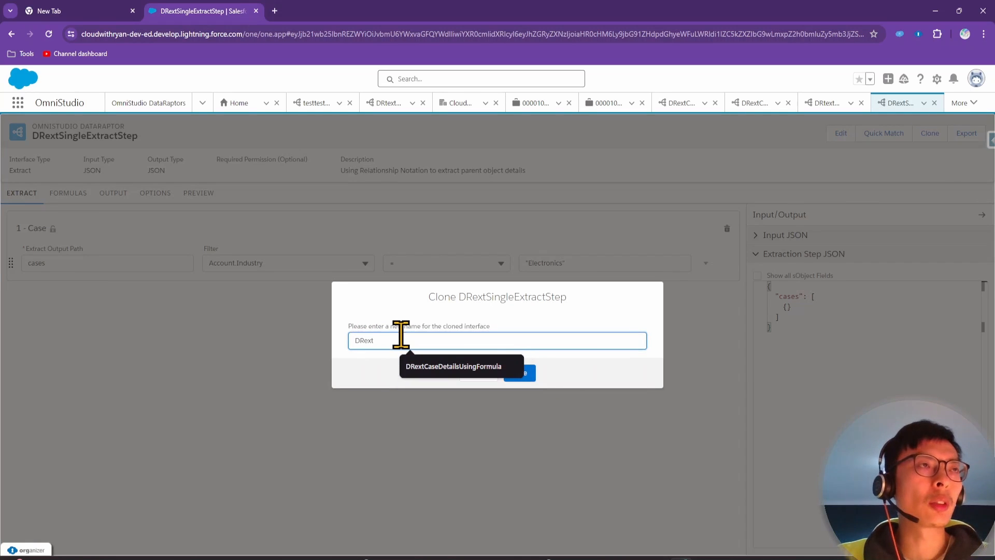
{"action": "type", "text": "SingleE"}
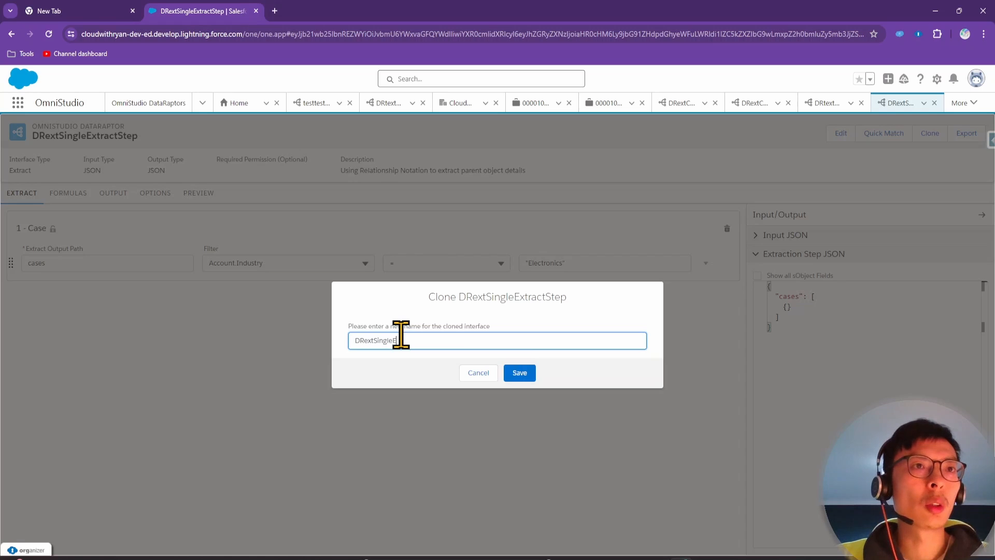
{"action": "type", "text": "xtractSte"}
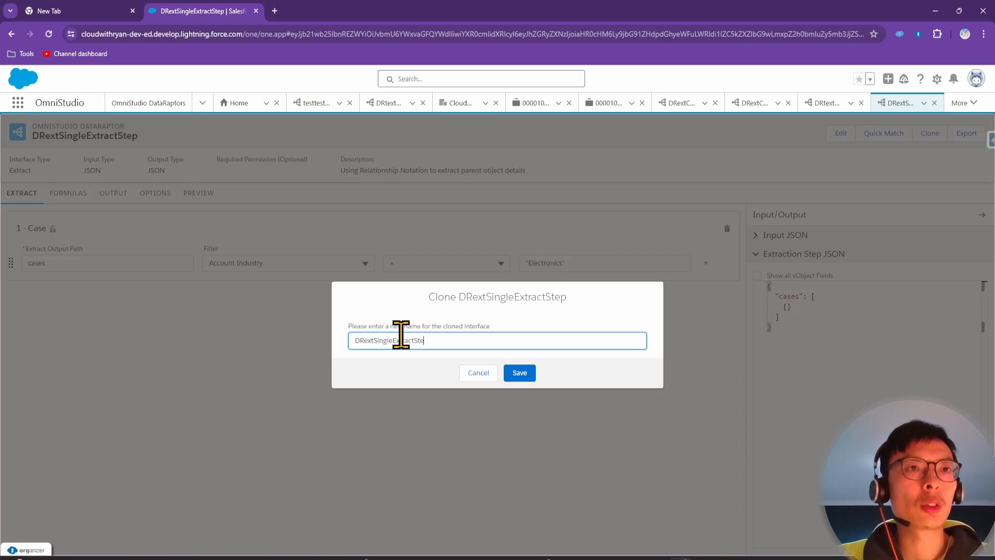
{"action": "type", "text": "pComple"}
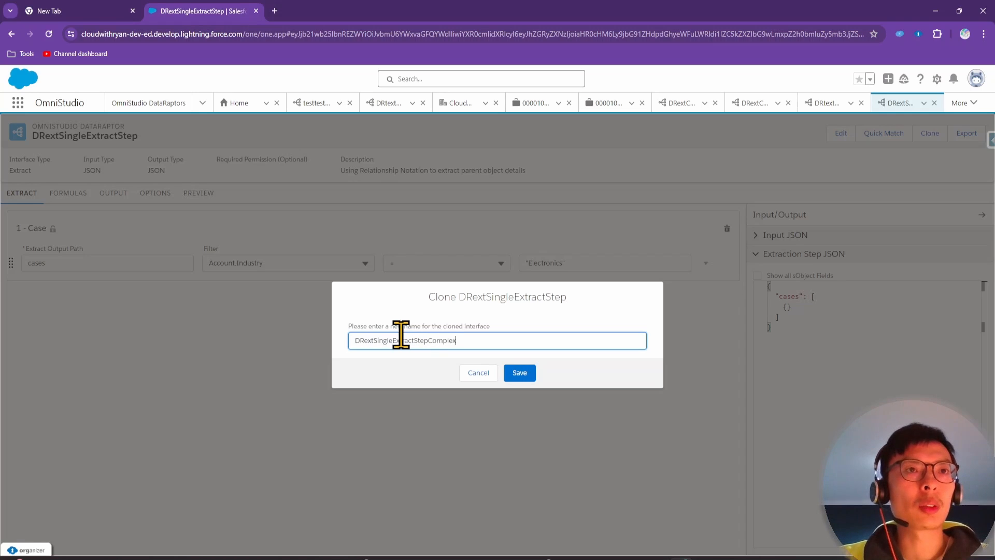
{"action": "type", "text": "x"}
{"action": "type", "text": "InputJSON"}
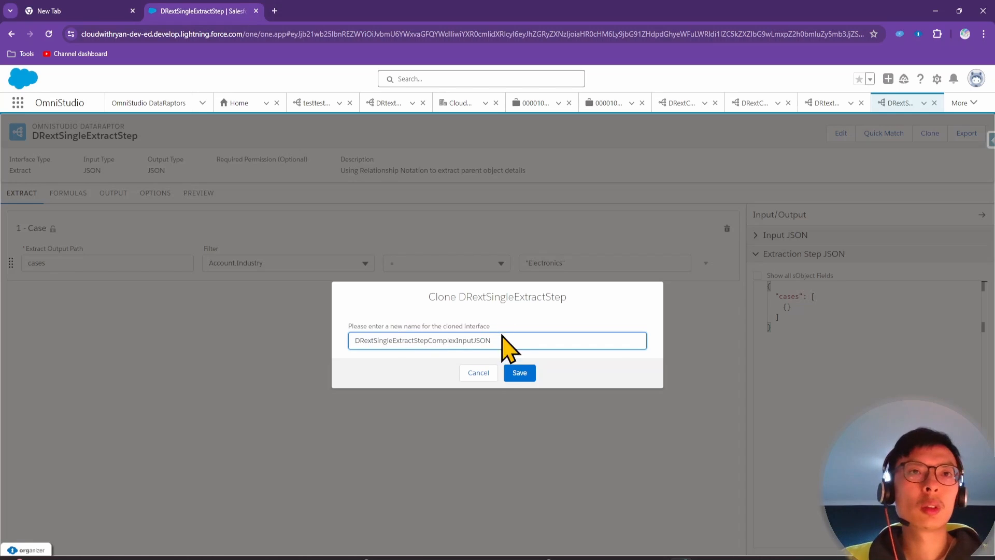
{"action": "left_click", "coordinate": [518, 373]}
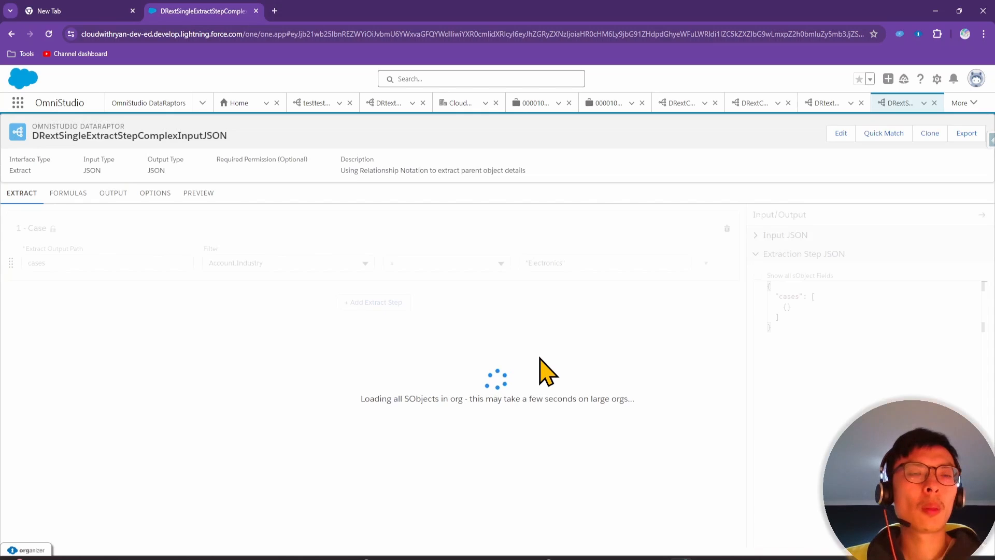
{"action": "left_click", "coordinate": [198, 194]}
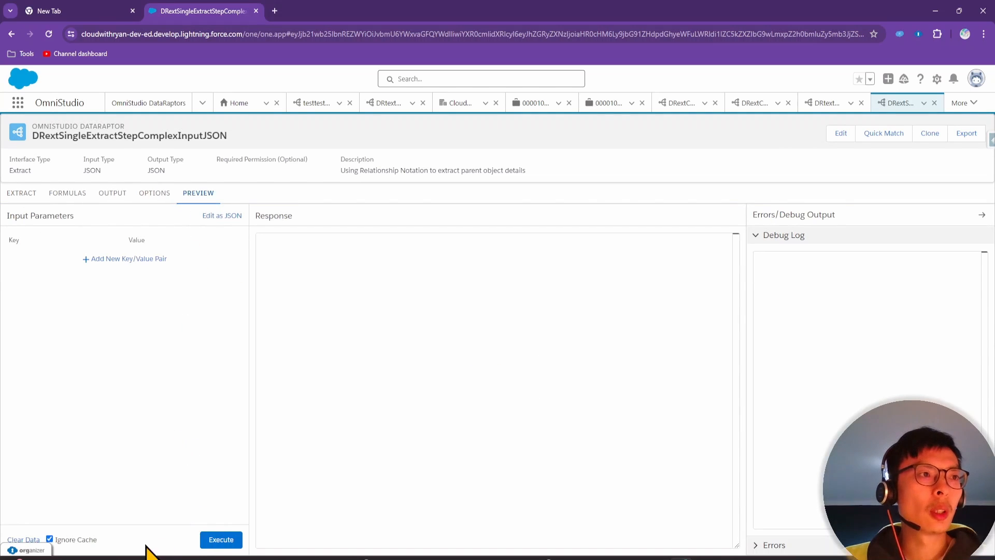
{"action": "left_click", "coordinate": [223, 216]}
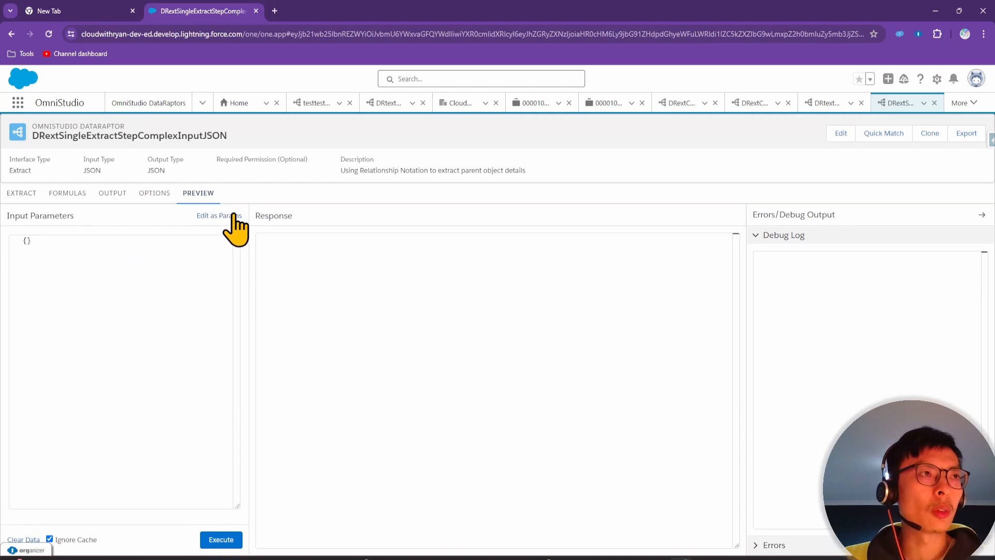
Bring up the PowerPoint slide to read its nested accounts/sections/industry JSON, then move it aside
{"action": "left_click", "coordinate": [703, 559]}
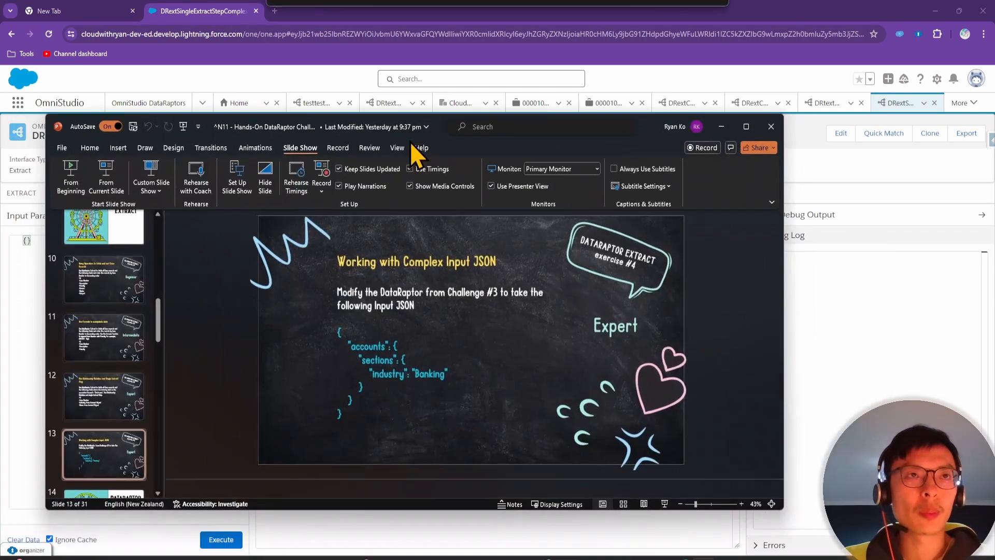
{"action": "left_click", "coordinate": [397, 407]}
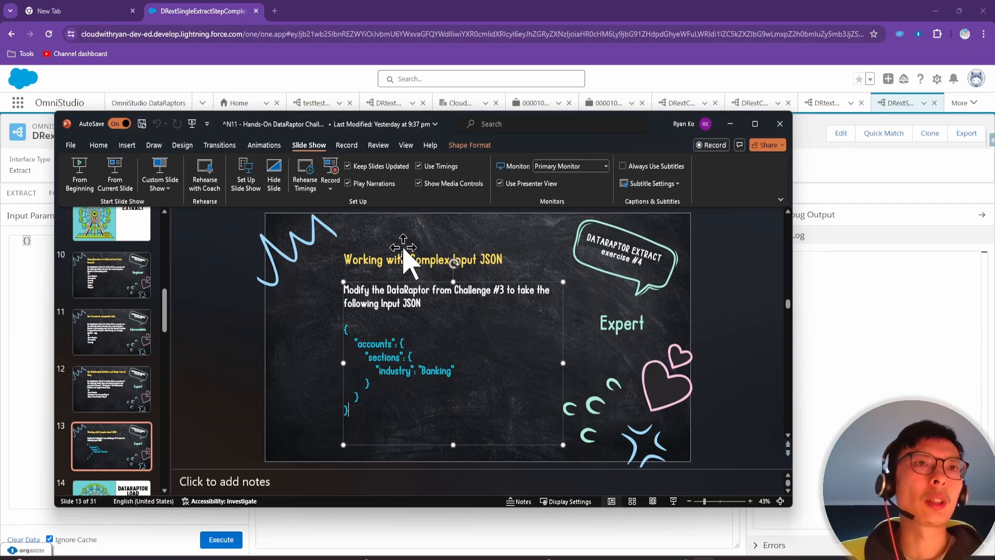
{"action": "left_click_drag", "start_coordinate": [377, 125], "coordinate": [529, 559]}
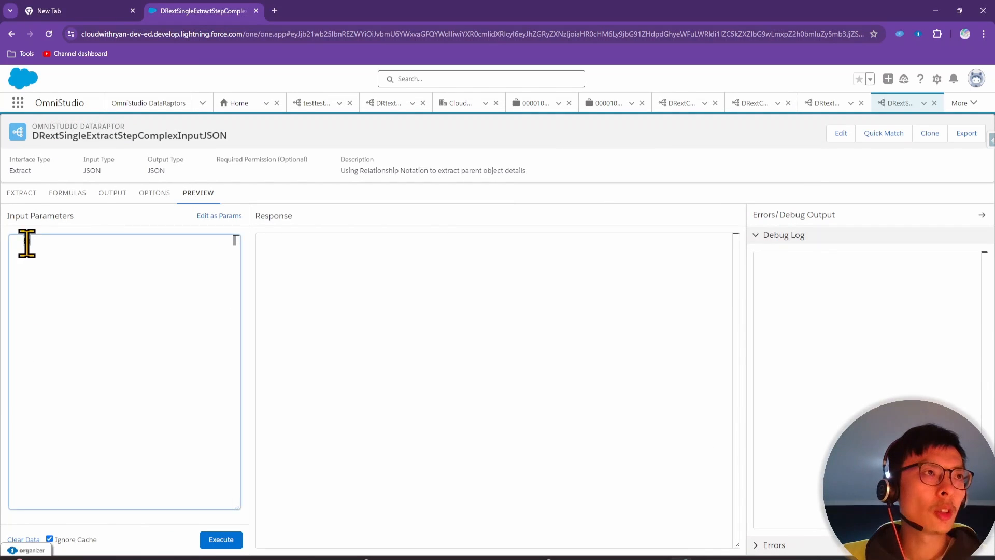
Type {"accounts":{"sections":{"industry":"Banking"}}} into the preview's Input Parameters editor
{"action": "key", "text": "Return"}
{"action": "key", "text": "Return"}
{"action": "key", "text": "Return"}
{"action": "key", "text": "Return"}
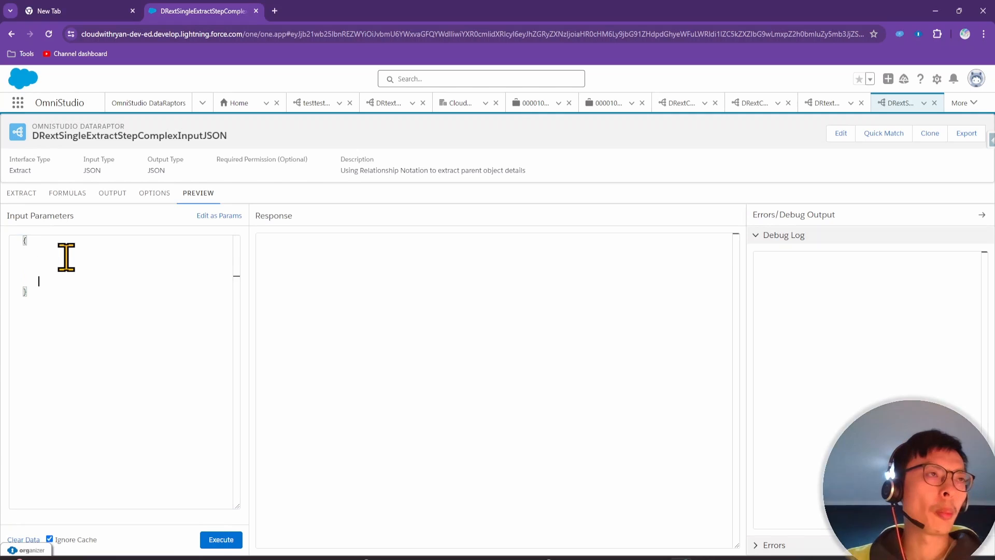
{"action": "key", "text": "Up"}
{"action": "key", "text": "Up"}
{"action": "key", "text": "Up"}
{"action": "key", "text": "Tab"}
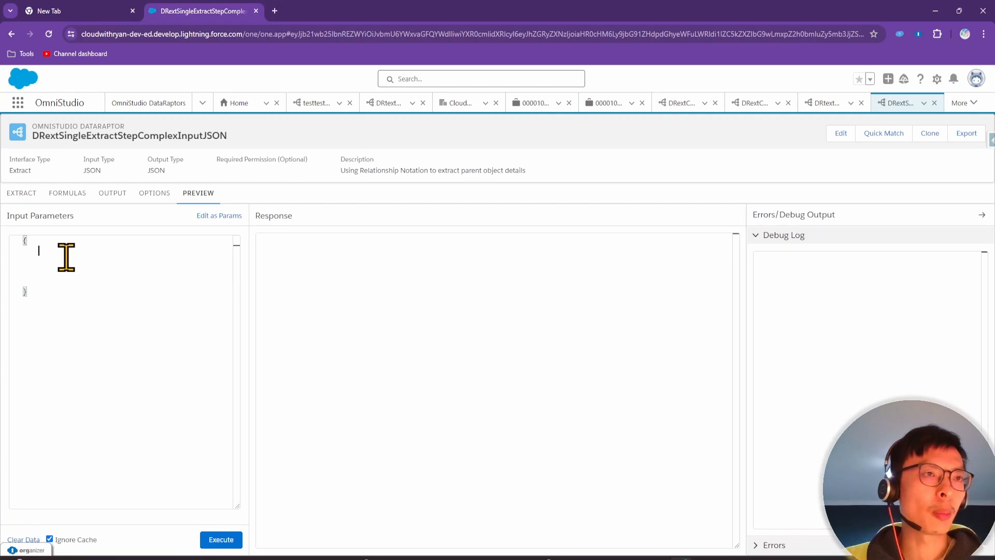
{"action": "type", "text": "\"Ac"}
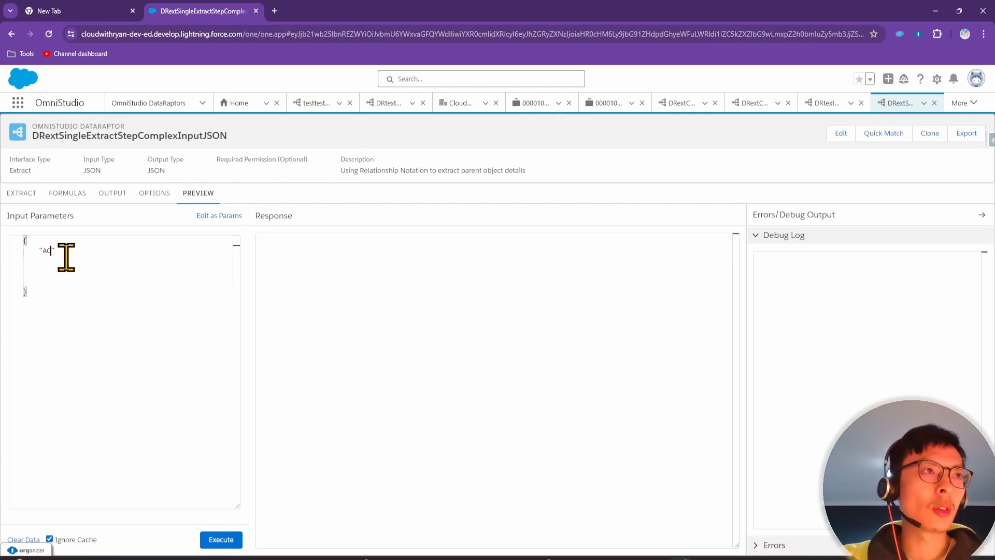
{"action": "key", "text": "BackSpace"}
{"action": "key", "text": "BackSpace"}
{"action": "type", "text": "accounts"}
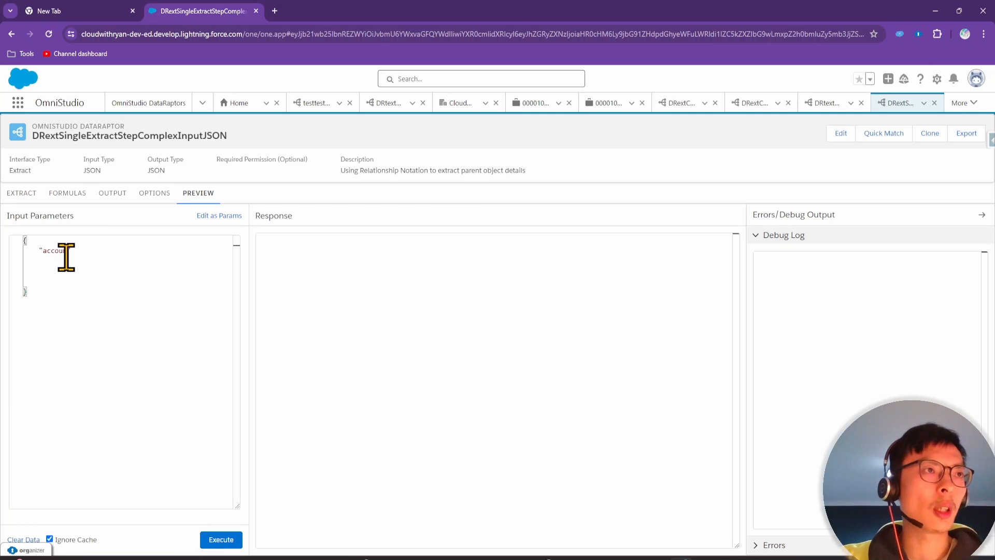
{"action": "type", "text": "\""}
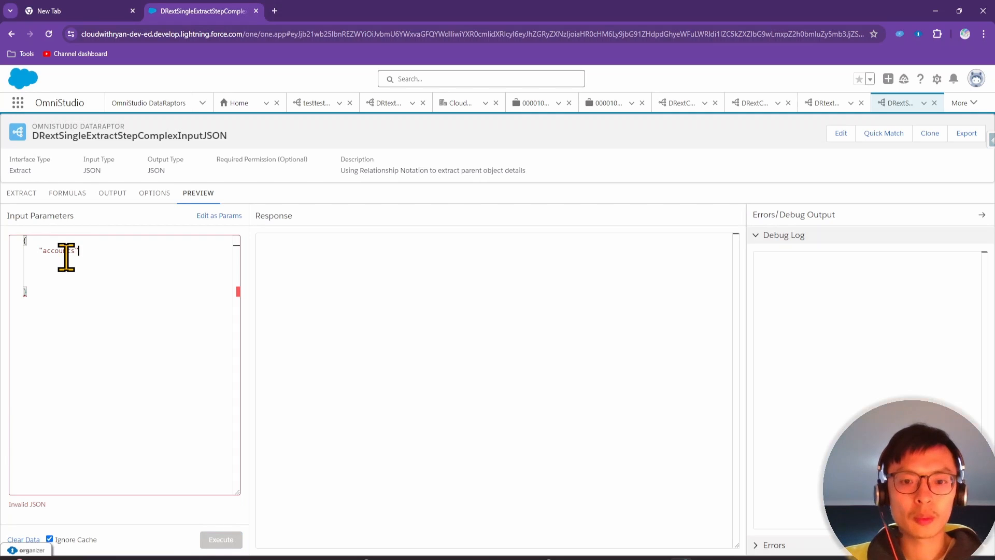
{"action": "type", "text": ":"}
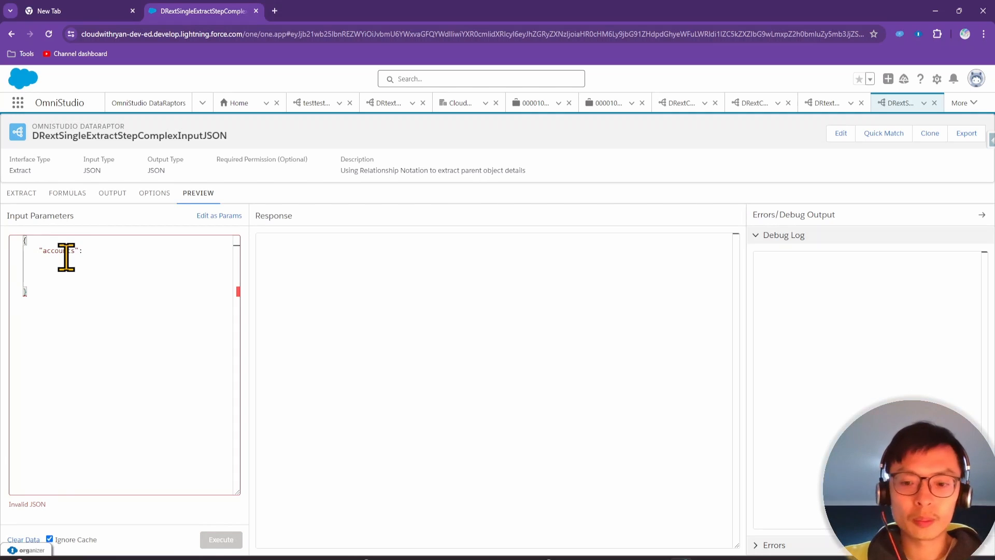
{"action": "type", "text": "{"}
{"action": "key", "text": "Return"}
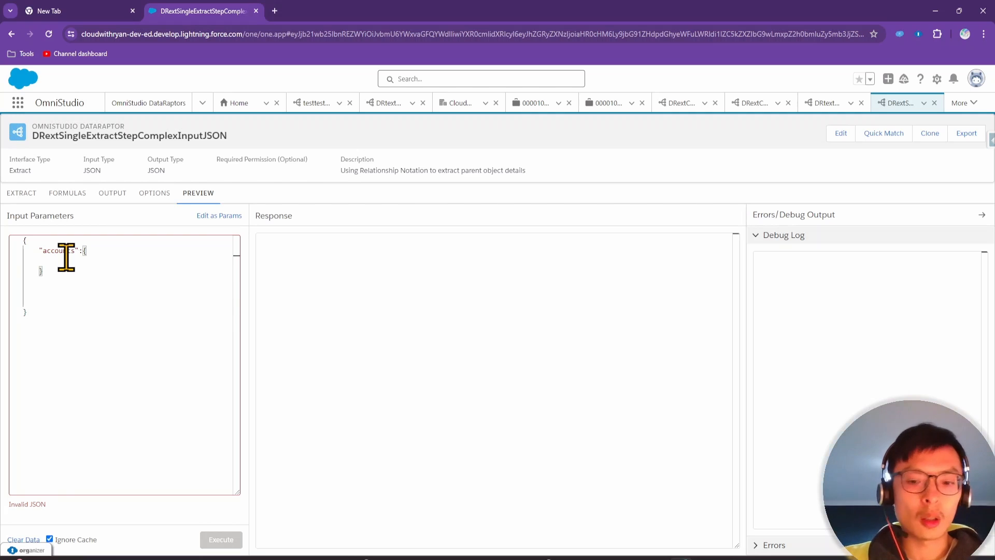
{"action": "type", "text": "\"secti"}
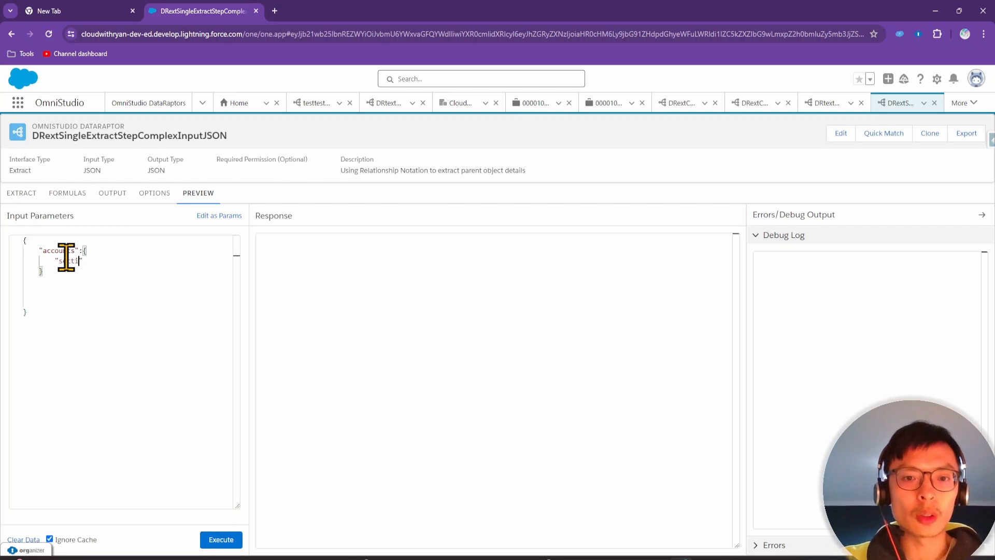
{"action": "type", "text": "ons\""}
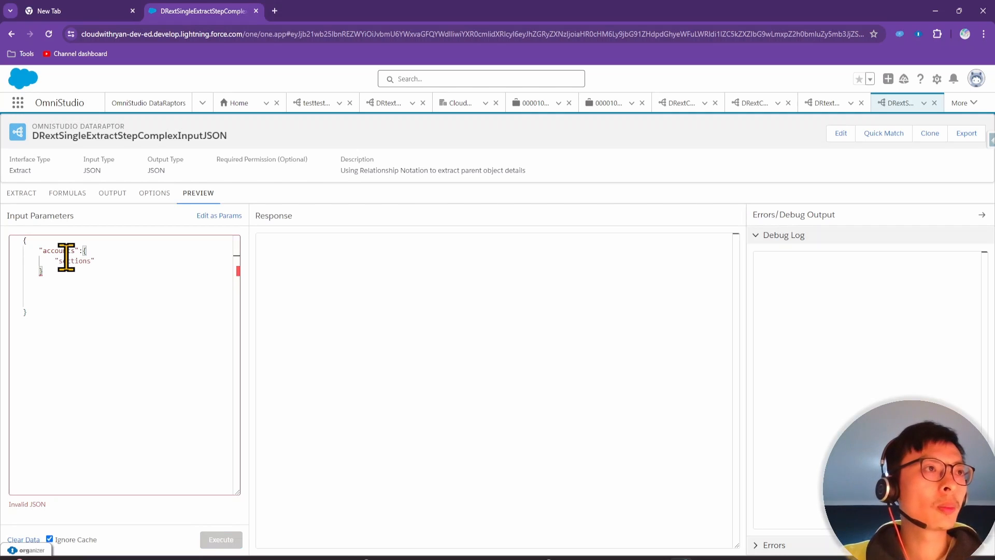
{"action": "type", "text": ":{"}
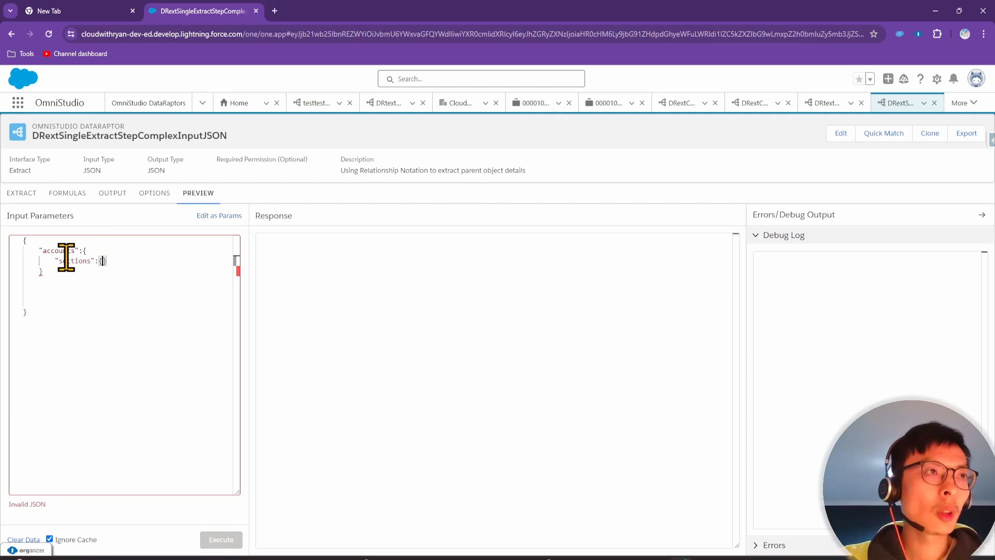
{"action": "key", "text": "Return"}
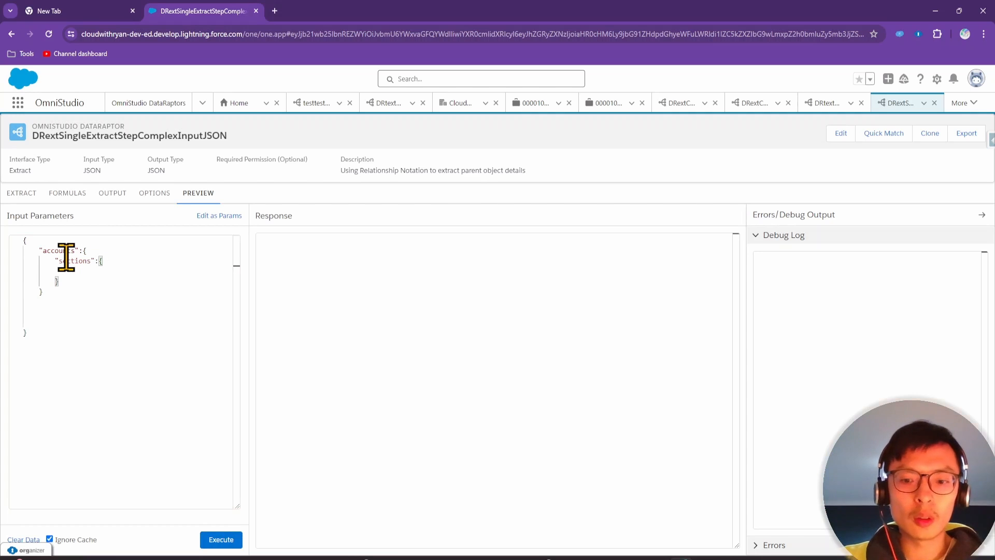
{"action": "type", "text": "\"in"}
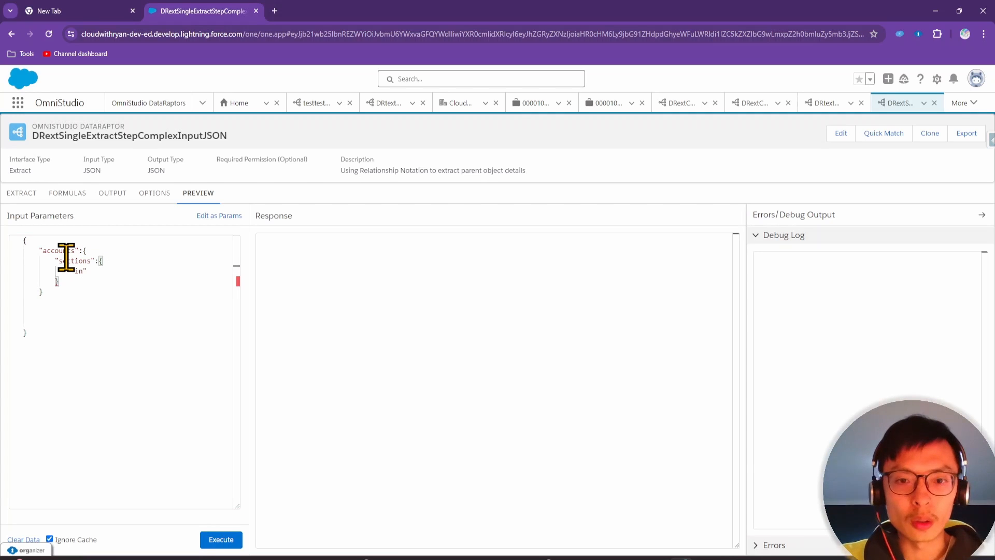
{"action": "type", "text": "dustry"}
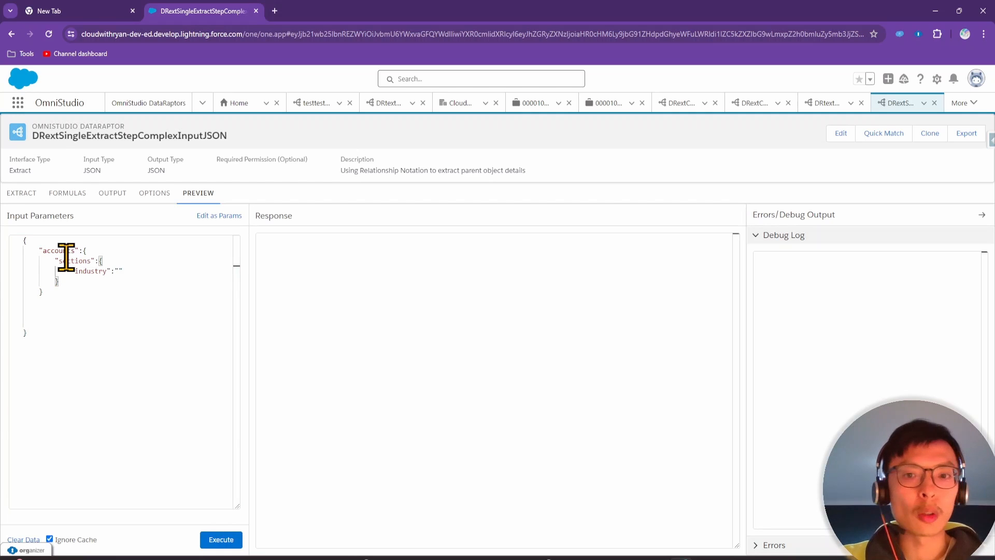
{"action": "type", "text": "ankin"}
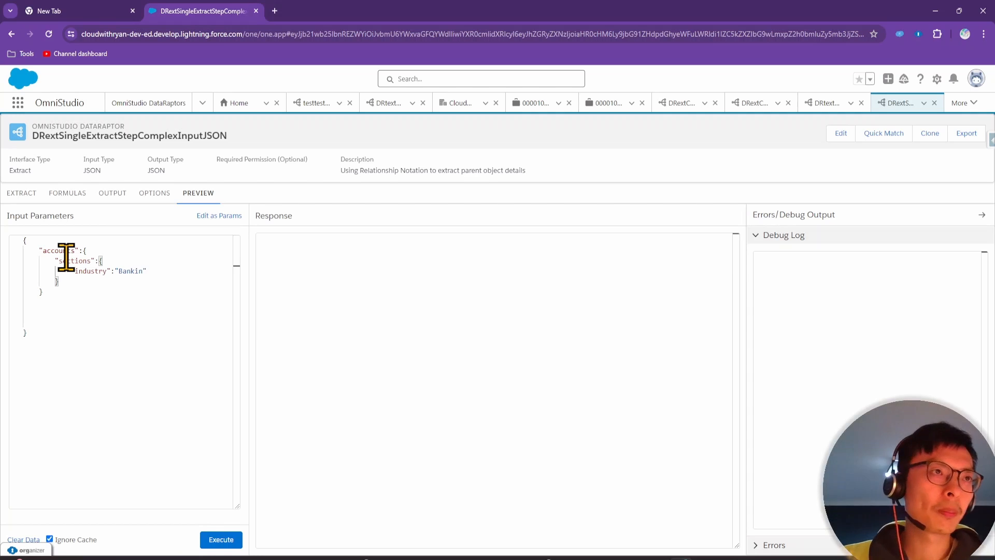
{"action": "type", "text": "g"}
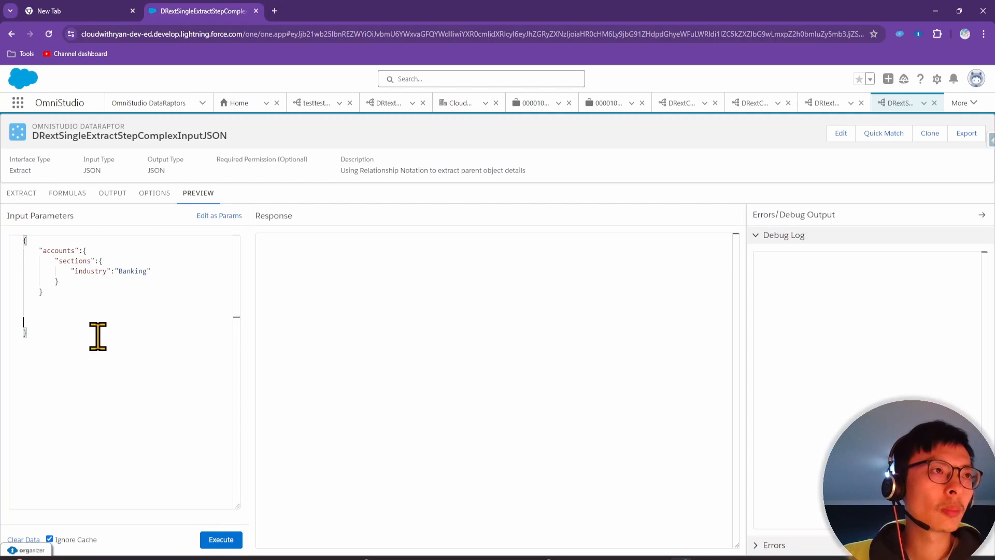
Select and copy the whole input JSON for validation in a new browser tab
{"action": "left_click", "coordinate": [71, 339]}
{"action": "left_click_drag", "start_coordinate": [69, 341], "coordinate": [7, 233]}
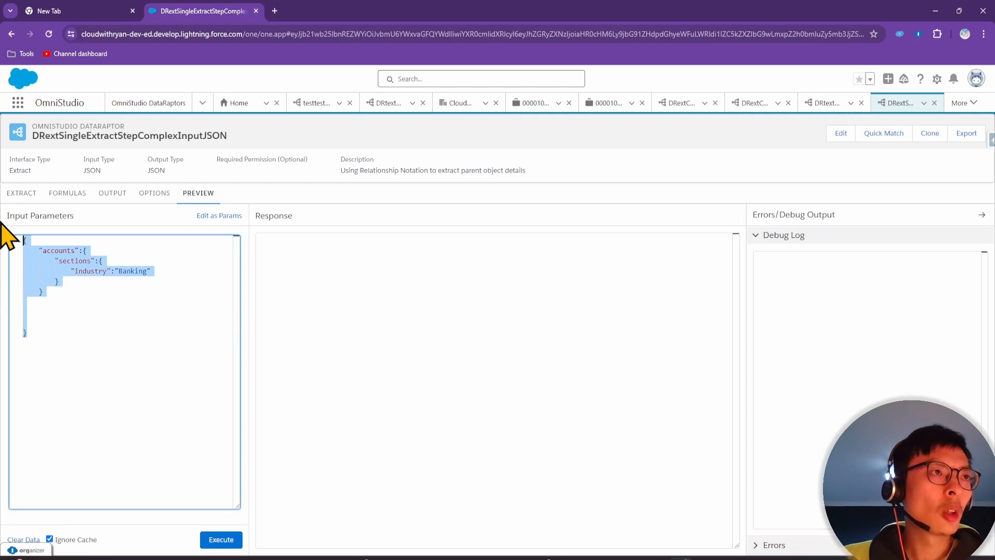
{"action": "left_click", "coordinate": [277, 13]}
Paste the nested input JSON into jsonlint.com and validate it
{"action": "type", "text": "jsonlint.com"}
{"action": "key", "text": "Return"}
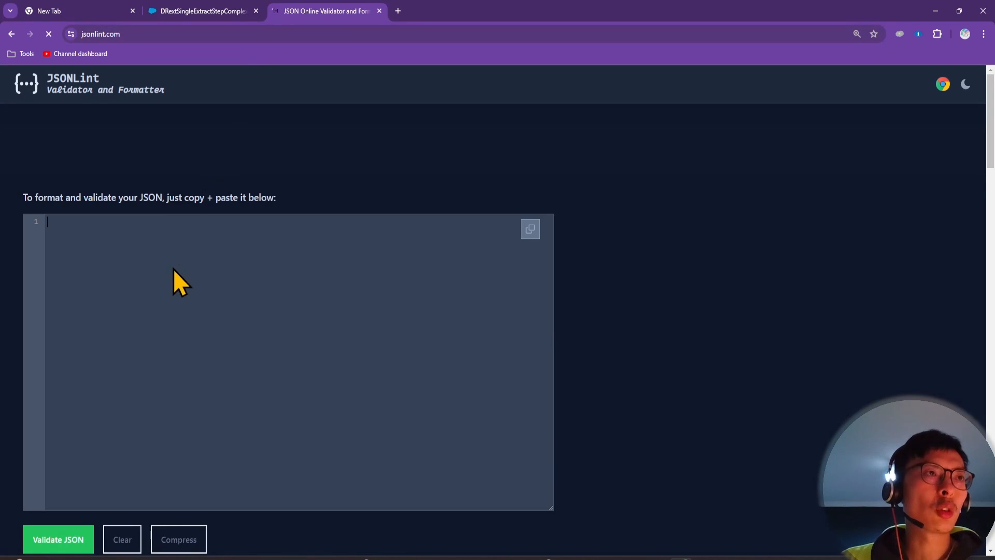
{"action": "type", "text": "{     \"accounts\": {         \"sections\": {             \"industry\": \"Banking\"         }     } }"}
{"action": "left_click", "coordinate": [67, 539]}
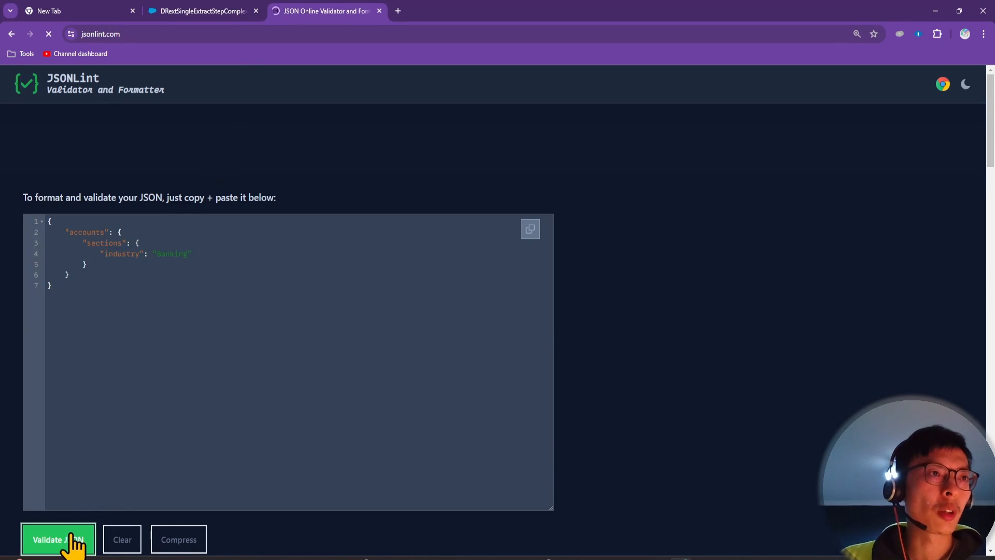
Select all of the formatted JSON and return to the Salesforce tab
{"action": "scroll", "coordinate": [144, 416], "scroll_direction": "down", "scroll_amount": 3}
{"action": "scroll", "coordinate": [80, 367], "scroll_direction": "up", "scroll_amount": 3}
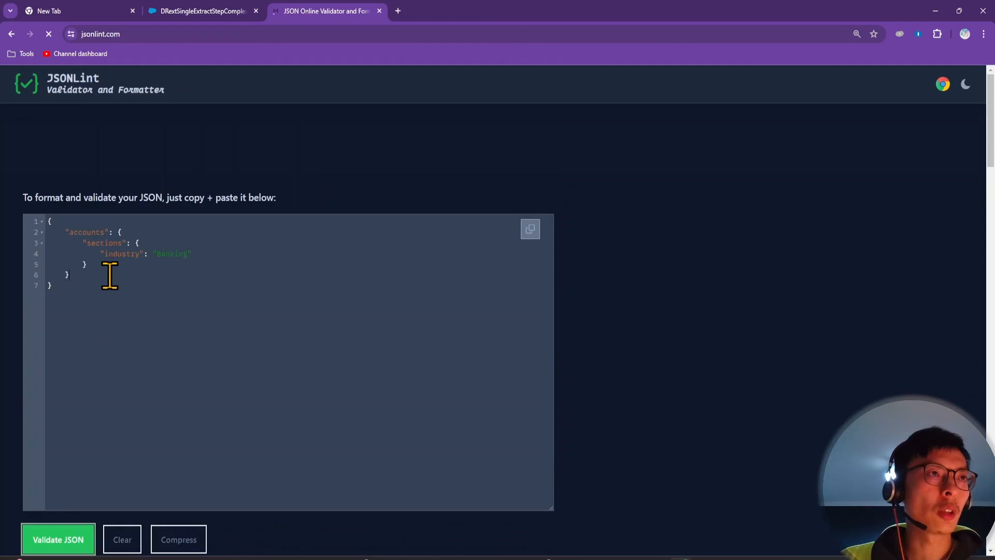
{"action": "left_click", "coordinate": [109, 275]}
{"action": "key", "text": "ctrl+a"}
{"action": "key", "text": "ctrl+c"}
{"action": "left_click", "coordinate": [182, 12]}
Replace the preview input parameters with the formatted nested JSON
{"action": "left_click", "coordinate": [111, 324]}
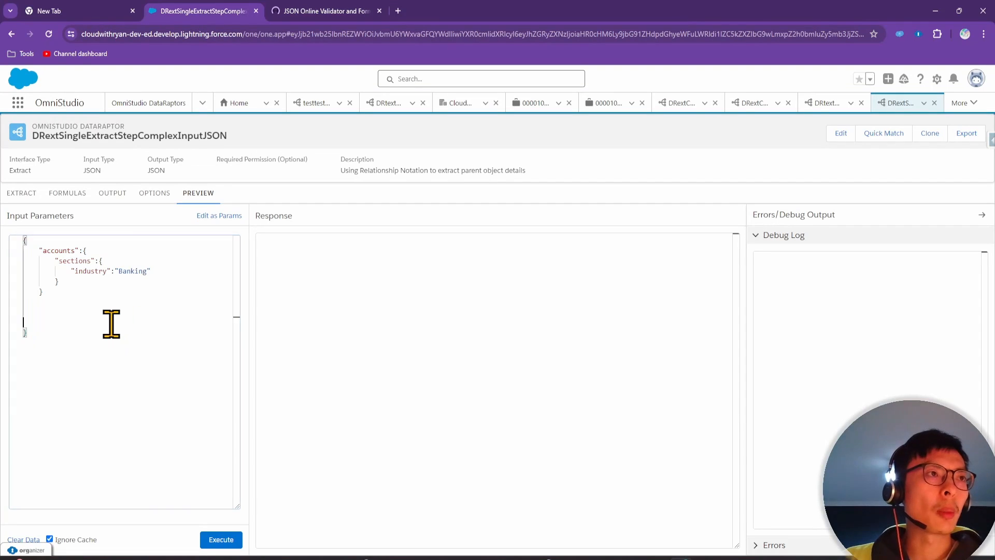
{"action": "key", "text": "ctrl+a"}
{"action": "key", "text": "ctrl+v"}
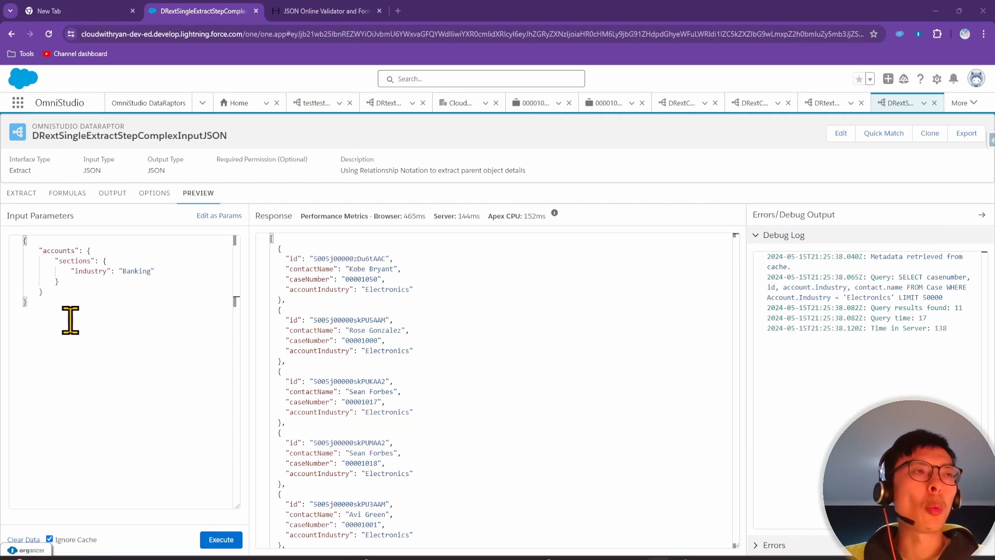
Change the Case filter value from 'Electronics' to accounts:sections:industry
{"action": "left_click", "coordinate": [25, 193]}
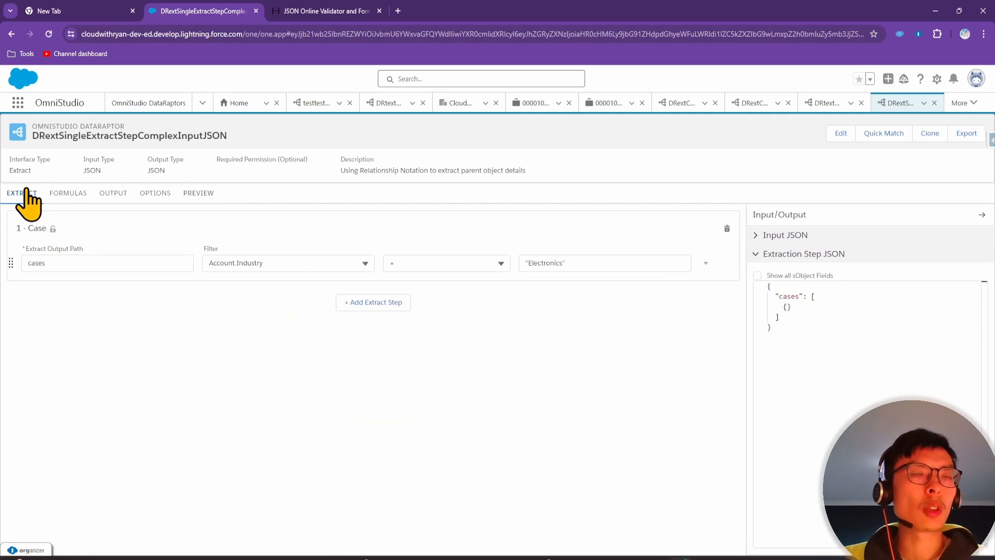
{"action": "left_click_drag", "start_coordinate": [595, 259], "coordinate": [434, 259]}
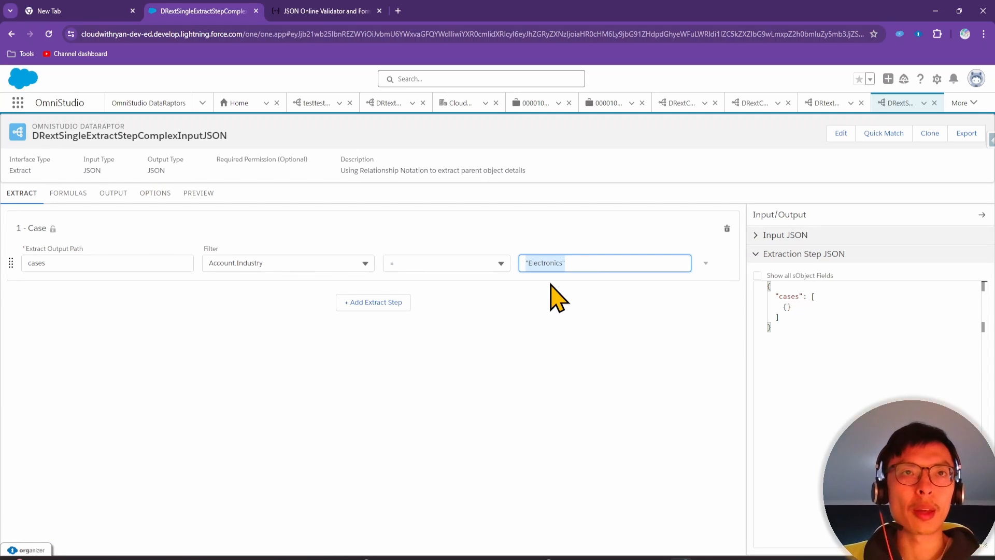
{"action": "key", "text": "BackSpace"}
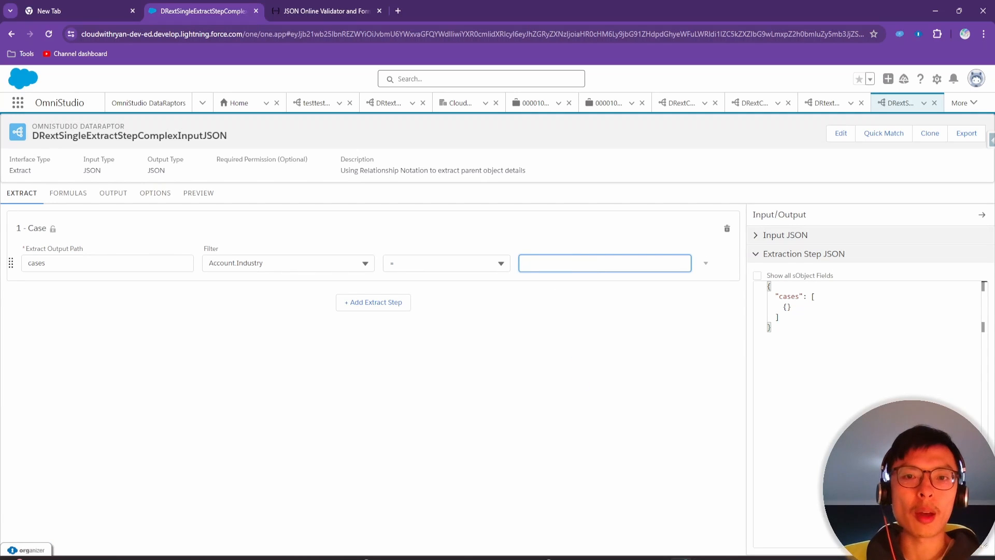
{"action": "left_click_drag", "start_coordinate": [710, 559], "coordinate": [741, 559]}
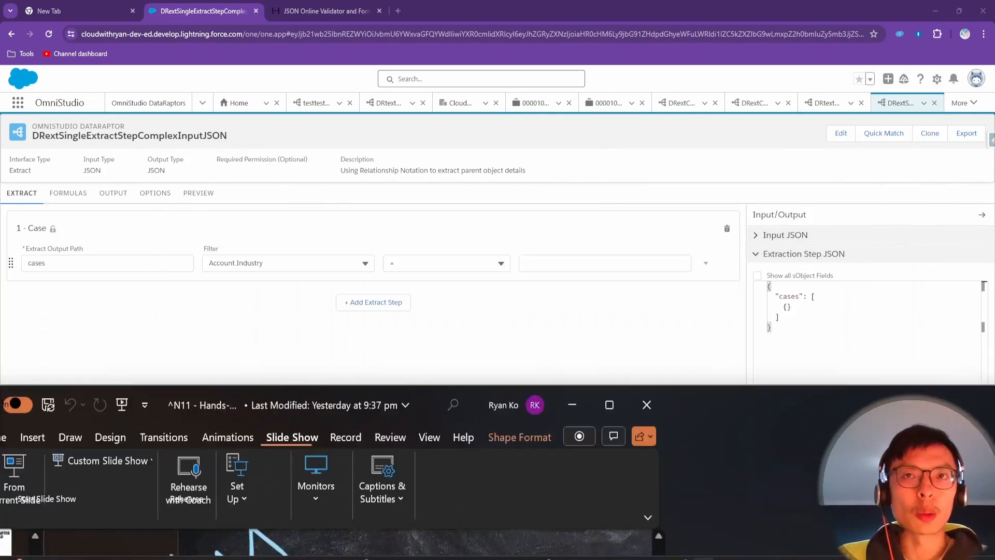
{"action": "left_click", "coordinate": [600, 265]}
{"action": "type", "text": "ac"}
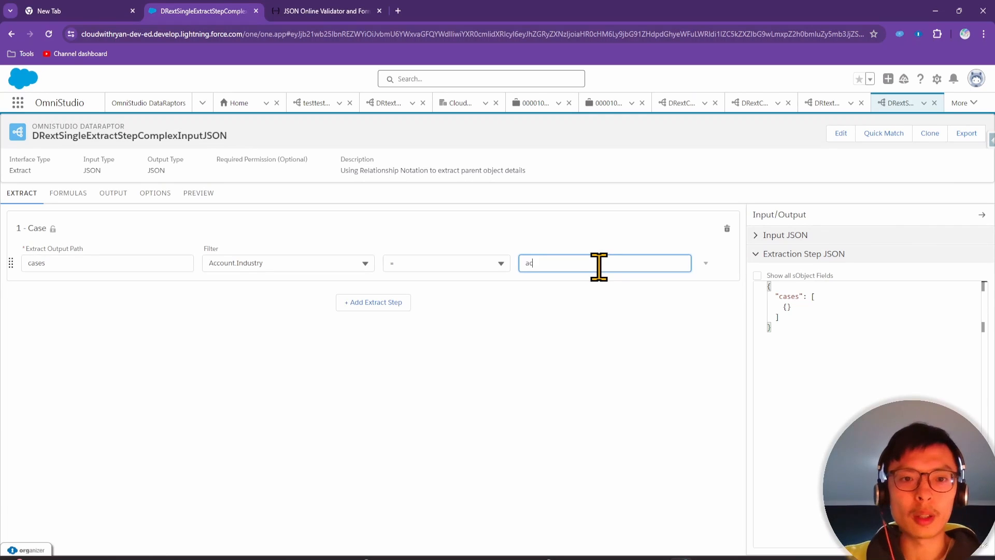
{"action": "type", "text": "counts"}
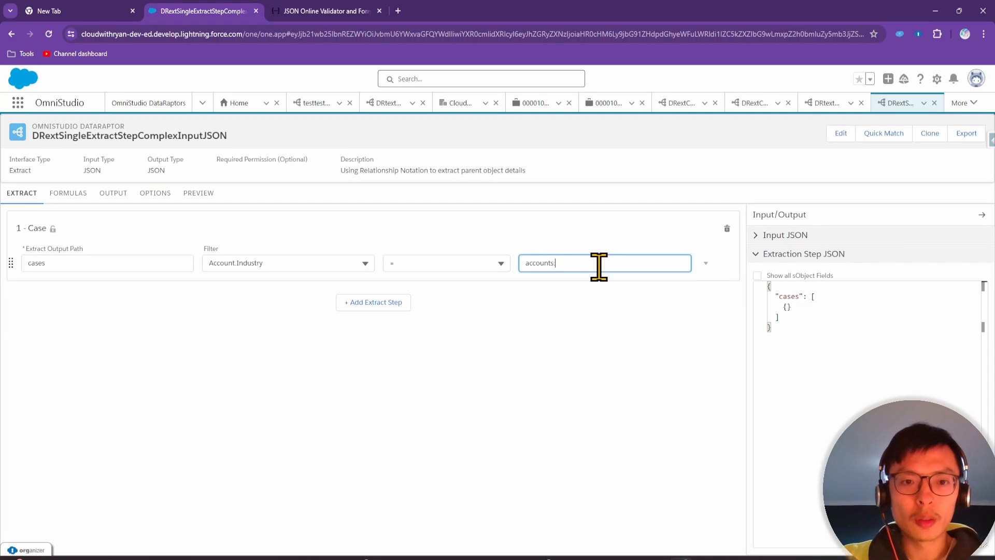
{"action": "type", "text": ":sections"}
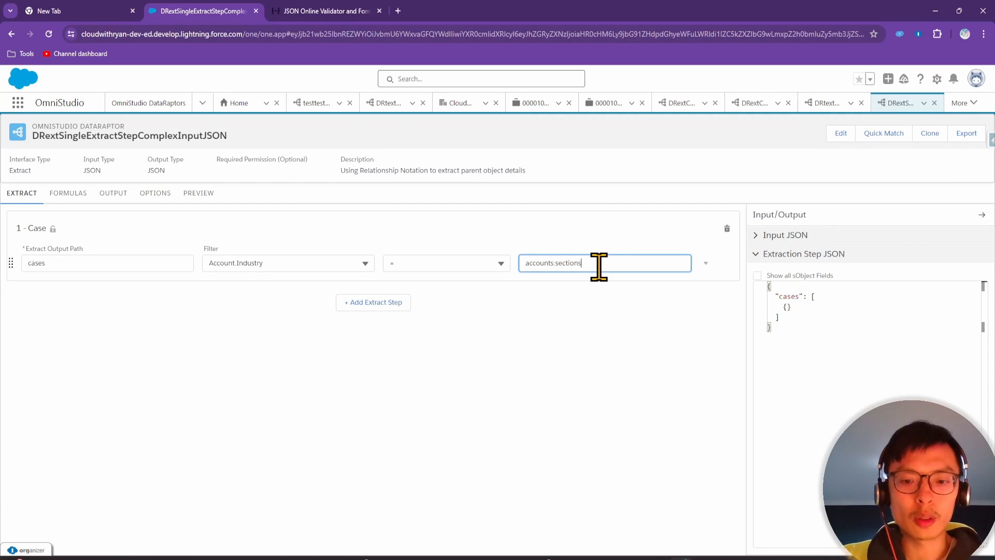
{"action": "type", "text": "."}
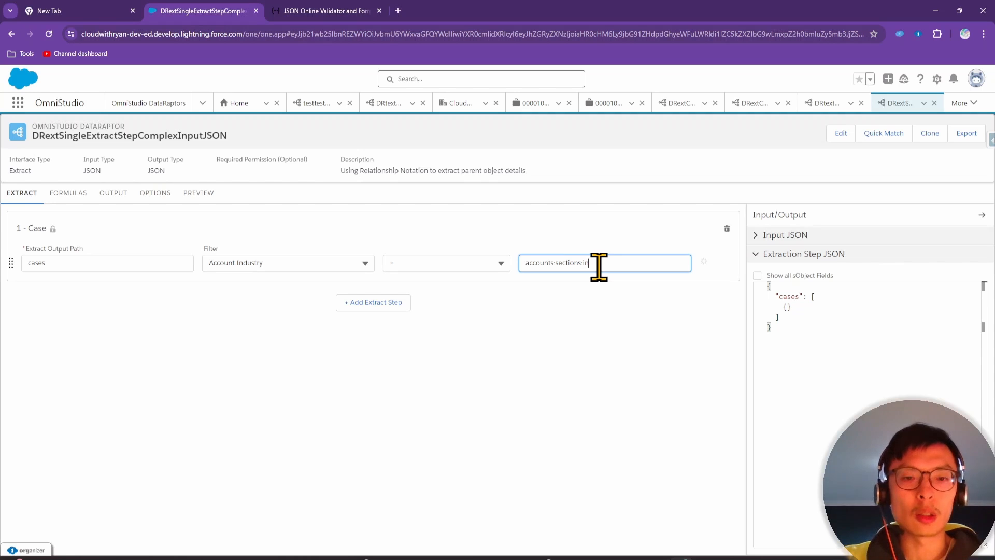
{"action": "type", "text": "industry"}
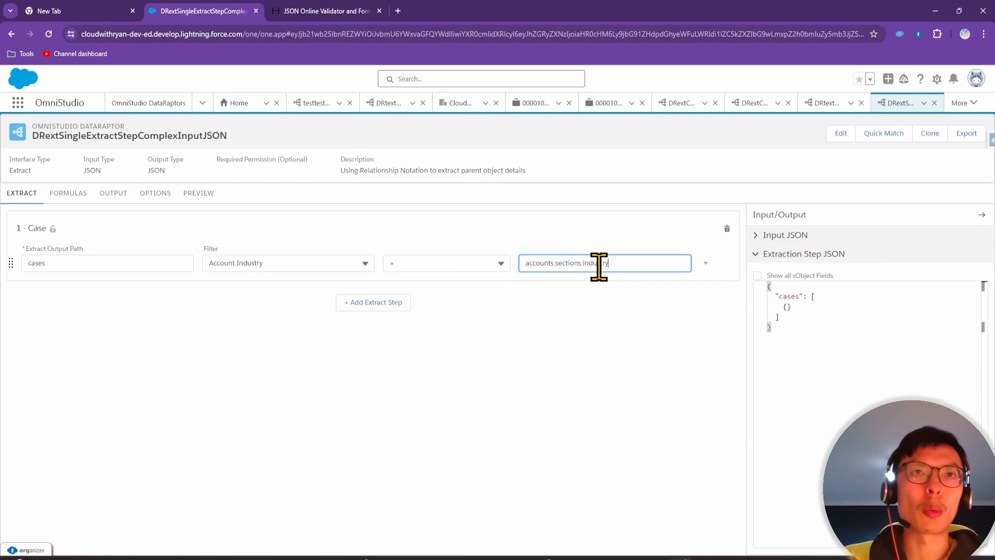
{"action": "left_click", "coordinate": [602, 336]}
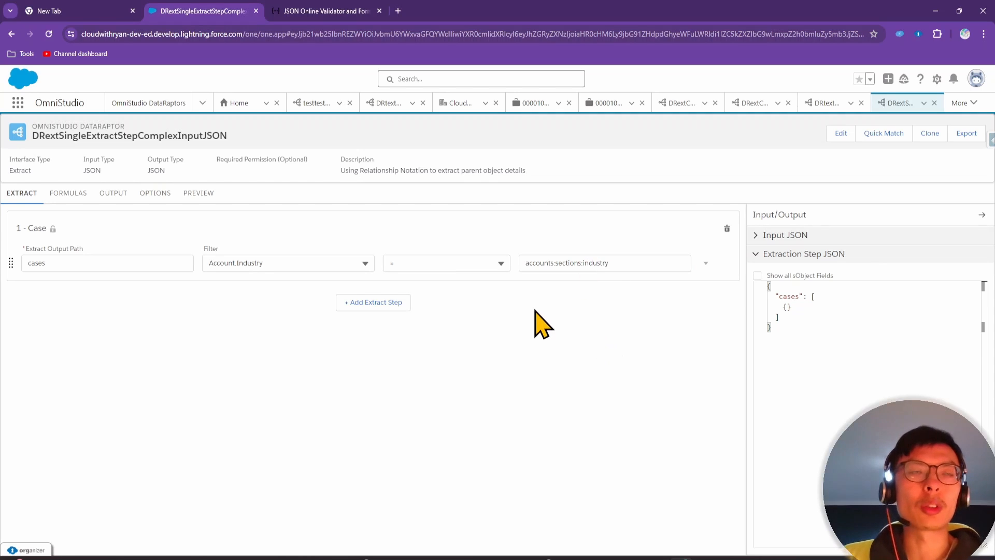
Execute the preview and point out accountIndustry "Banking" in the returned cases
{"action": "left_click", "coordinate": [198, 194]}
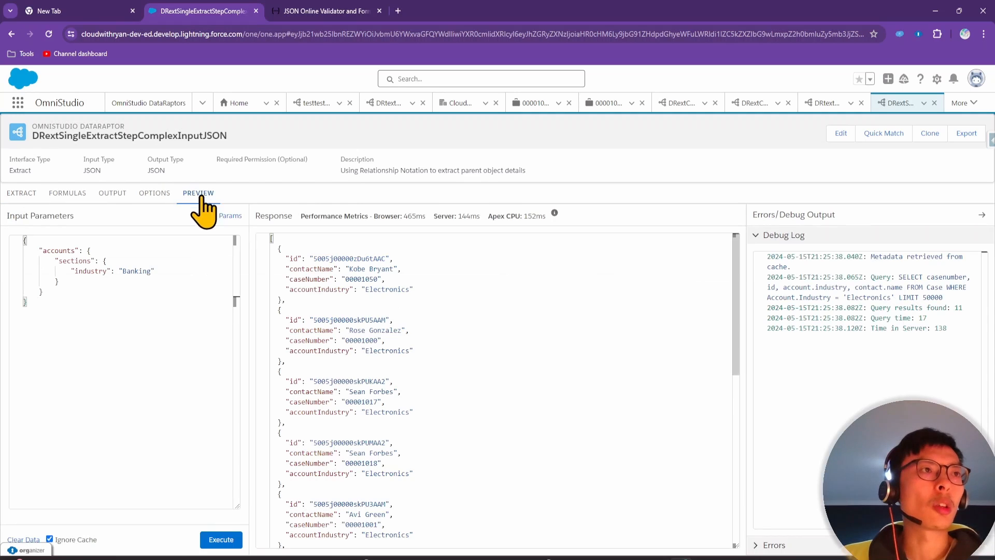
{"action": "left_click", "coordinate": [214, 542]}
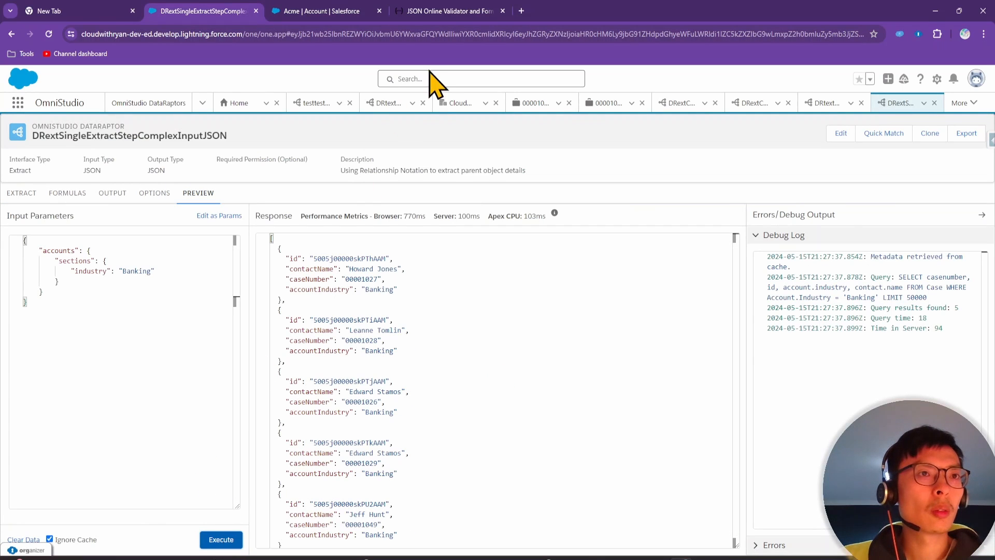
{"action": "left_click", "coordinate": [411, 288]}
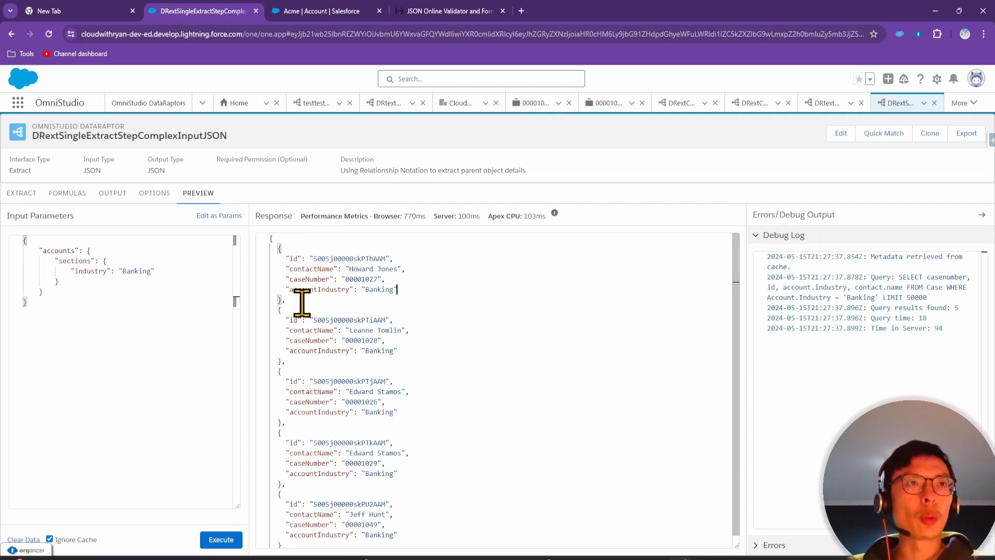
{"action": "double_click", "coordinate": [310, 290]}
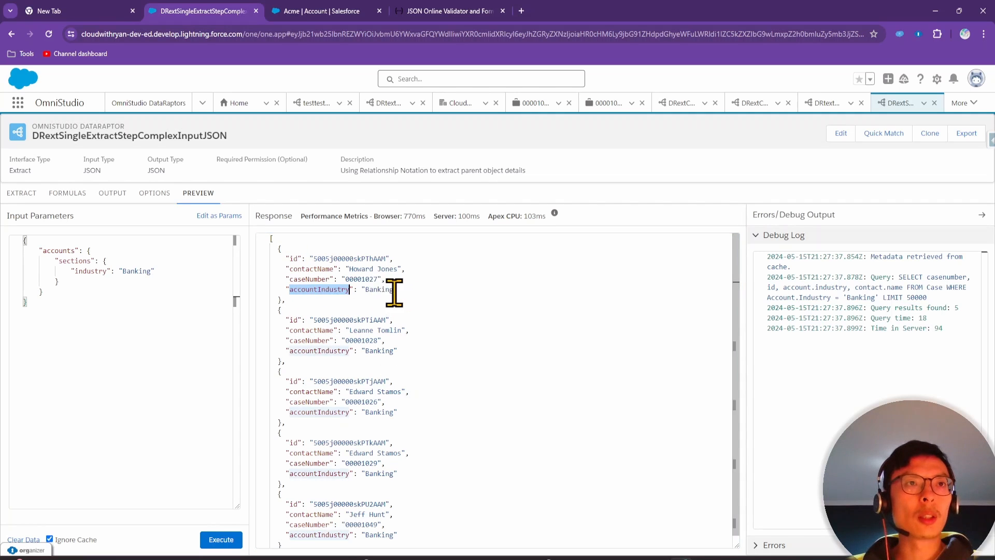
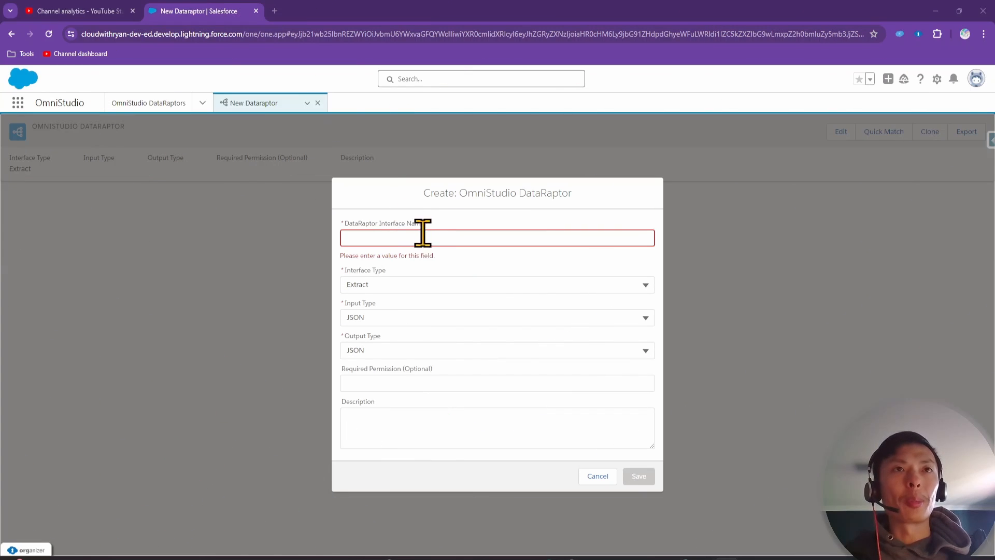
Create and save Load DataRaptor DRloadMultipleRecordsSingleObject, described 'Creating 3 test account records'
{"action": "left_click", "coordinate": [418, 239]}
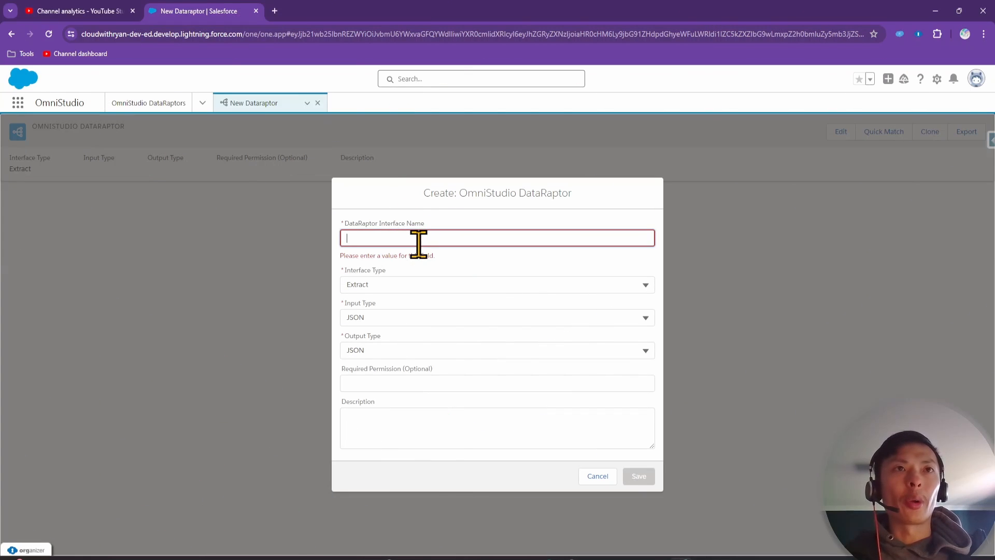
{"action": "type", "text": "DRloa"}
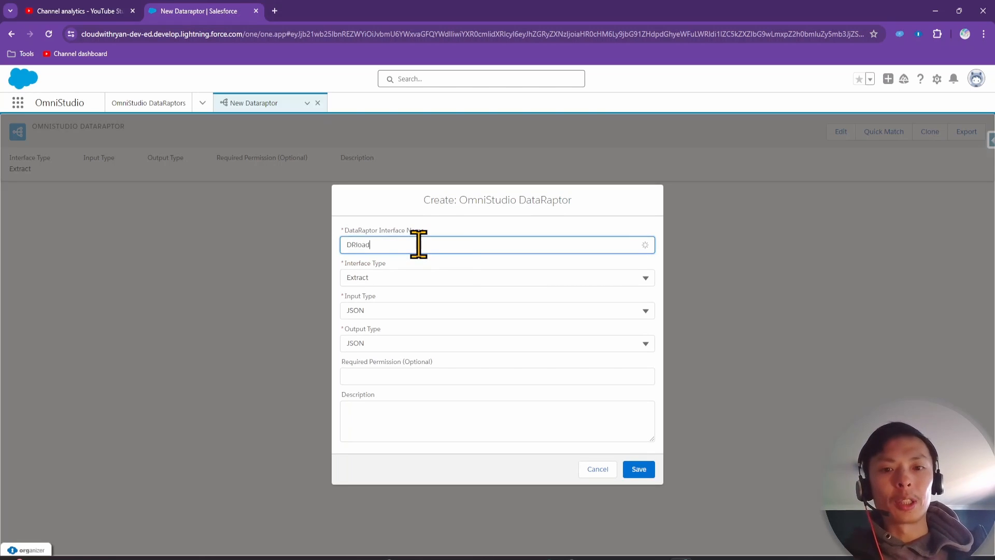
{"action": "type", "text": "dMult"}
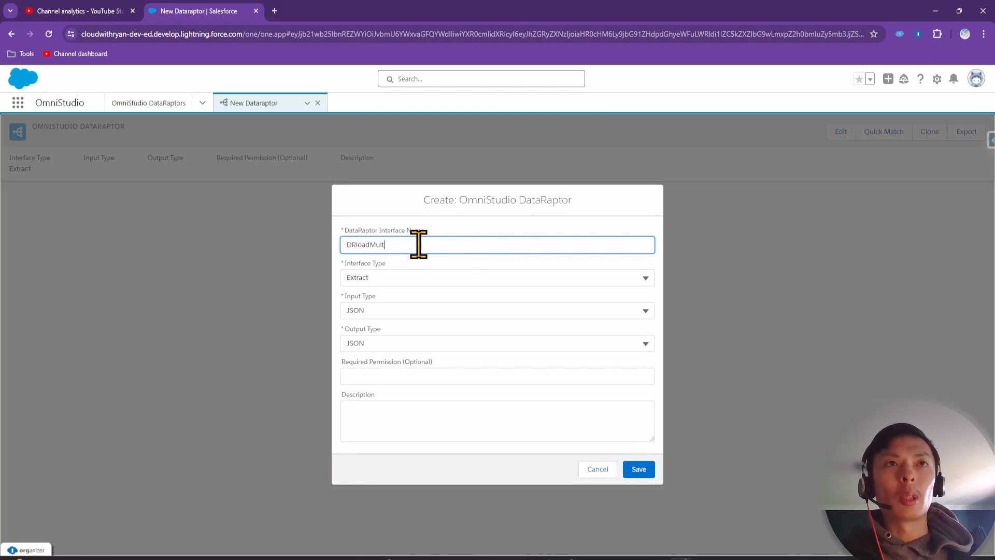
{"action": "type", "text": "iple"}
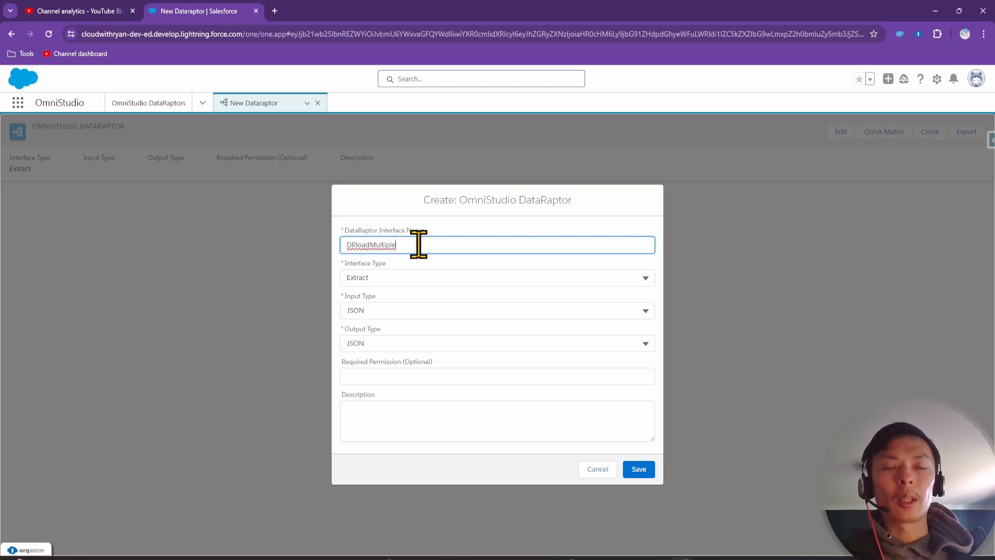
{"action": "type", "text": "Record"}
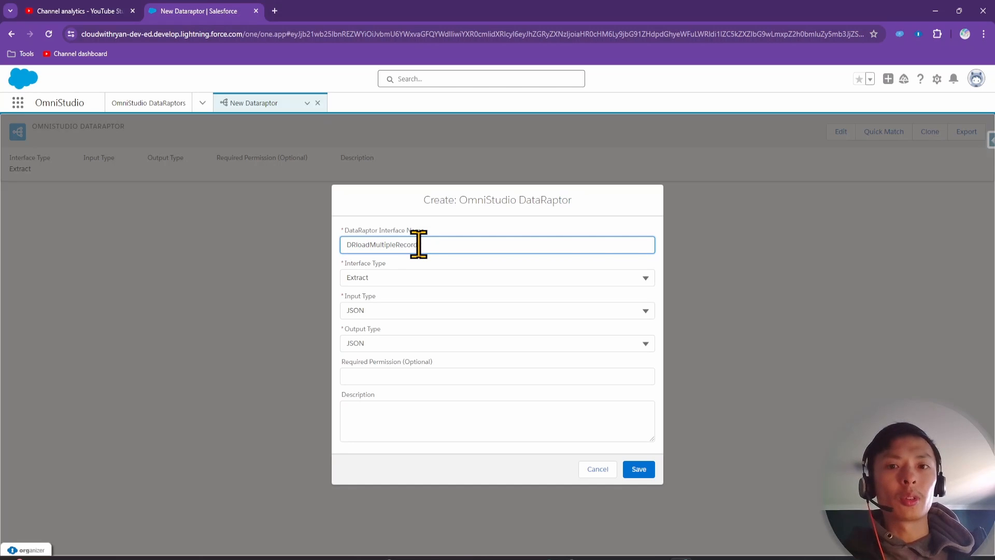
{"action": "type", "text": "sSingle"}
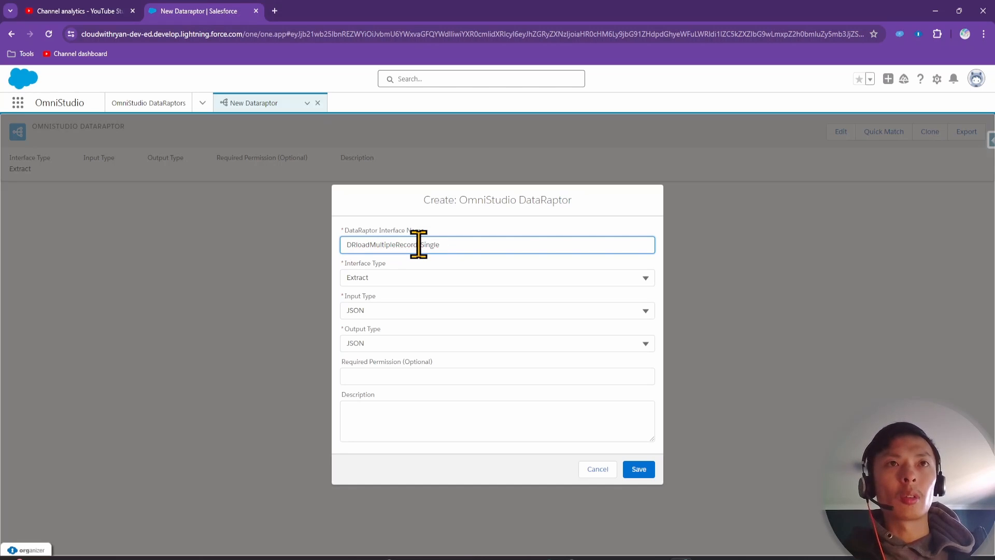
{"action": "type", "text": "Object"}
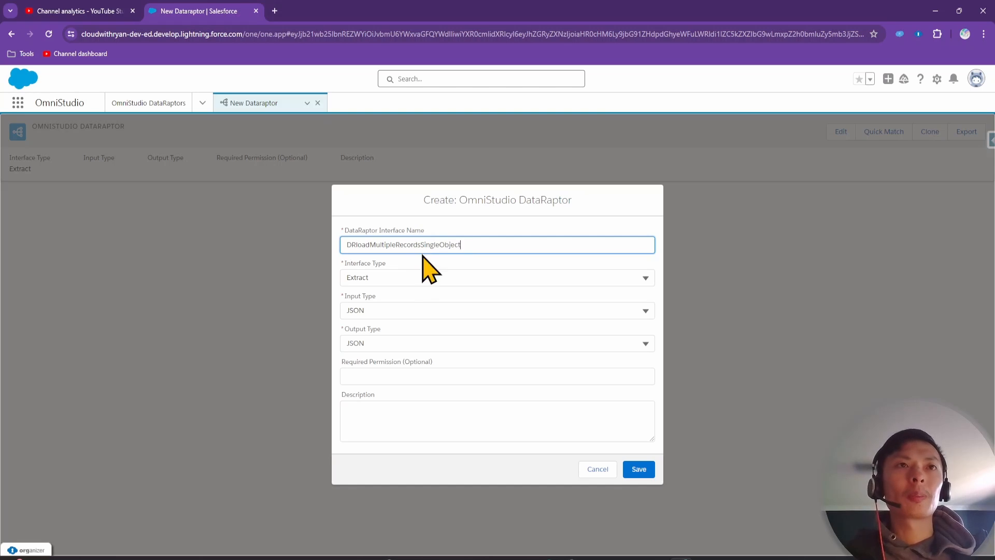
{"action": "left_click", "coordinate": [416, 279]}
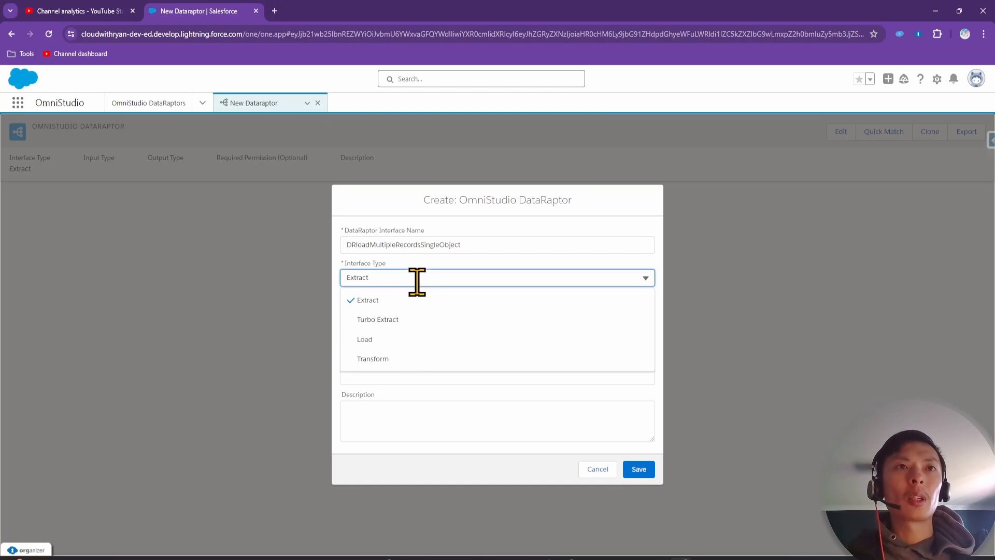
{"action": "left_click", "coordinate": [413, 342]}
{"action": "left_click", "coordinate": [402, 436]}
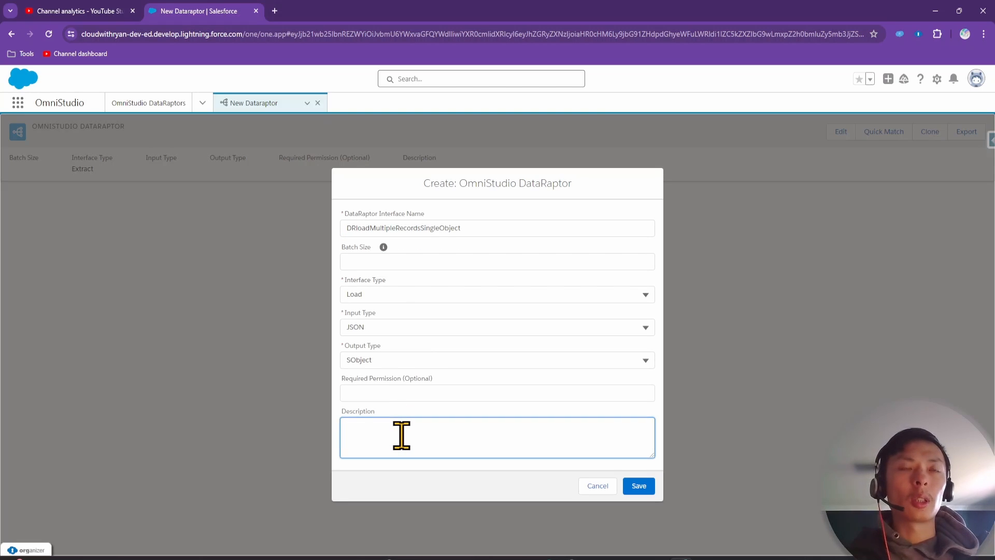
{"action": "type", "text": "Creating "}
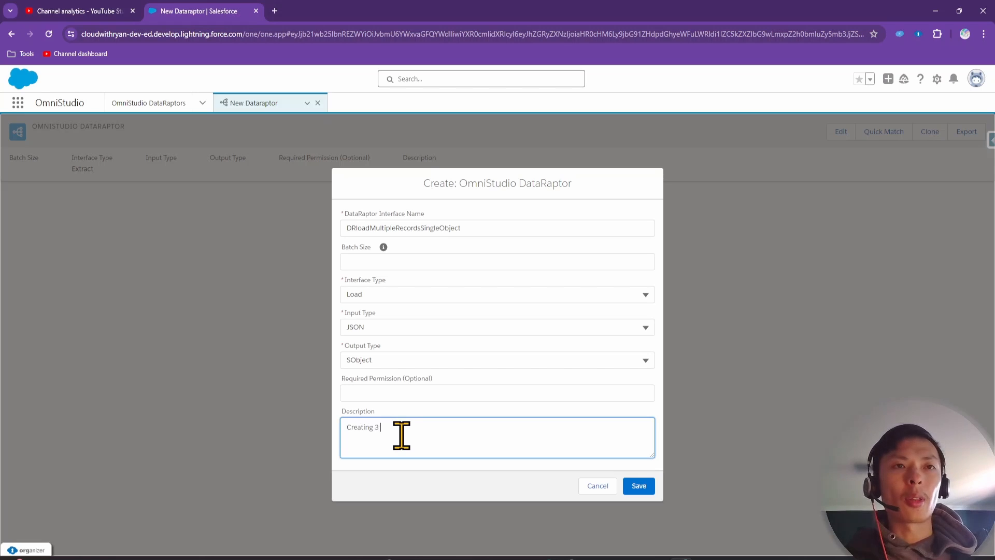
{"action": "type", "text": "3 test accou"}
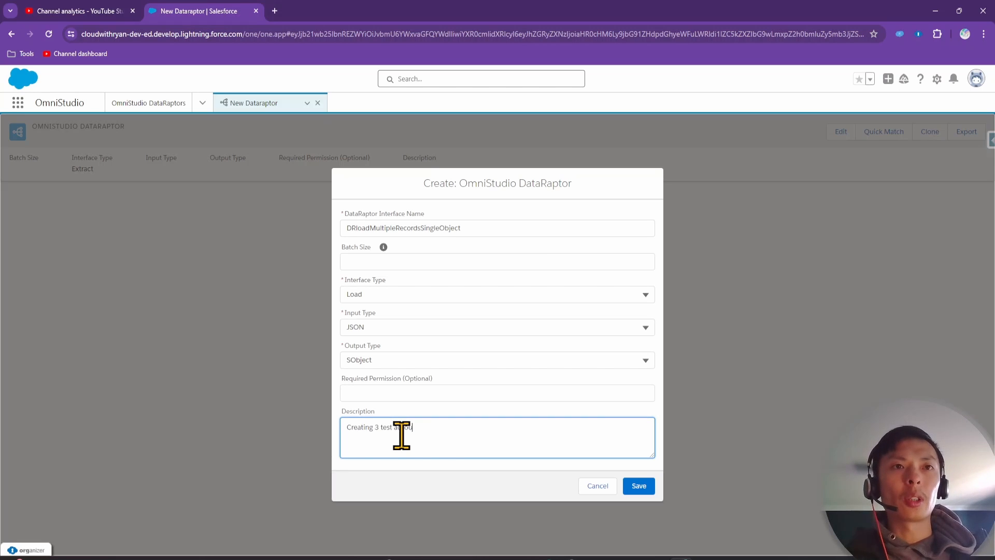
{"action": "type", "text": "nt records"}
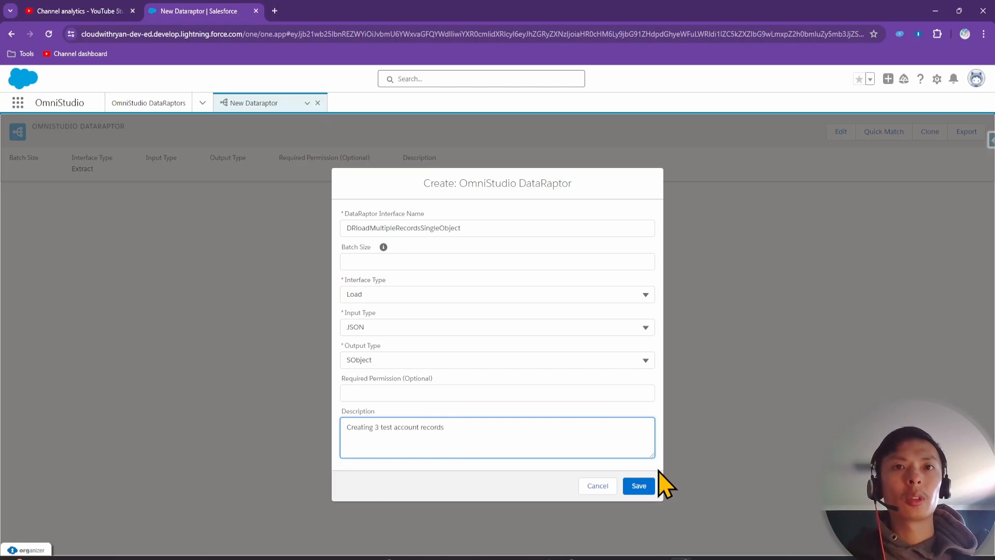
{"action": "left_click", "coordinate": [642, 486]}
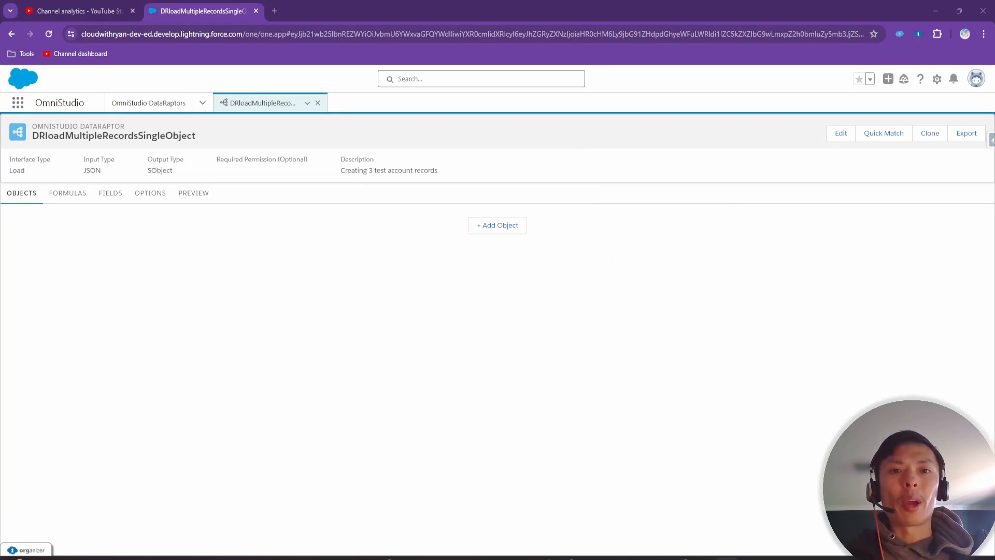
Add Account as the DataRaptor's first object and show its empty field mappings
{"action": "left_click_drag", "start_coordinate": [778, 559], "coordinate": [733, 179]}
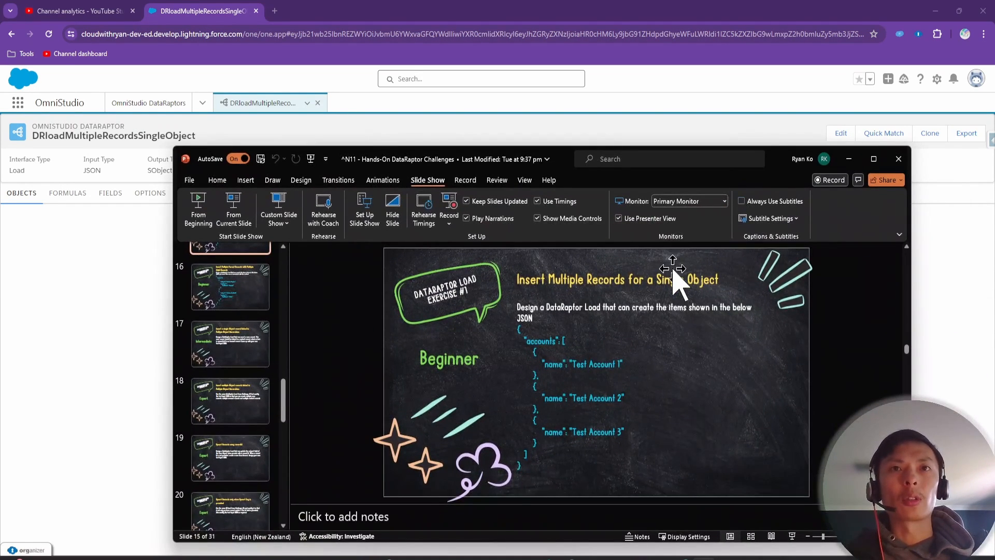
{"action": "left_click", "coordinate": [848, 158]}
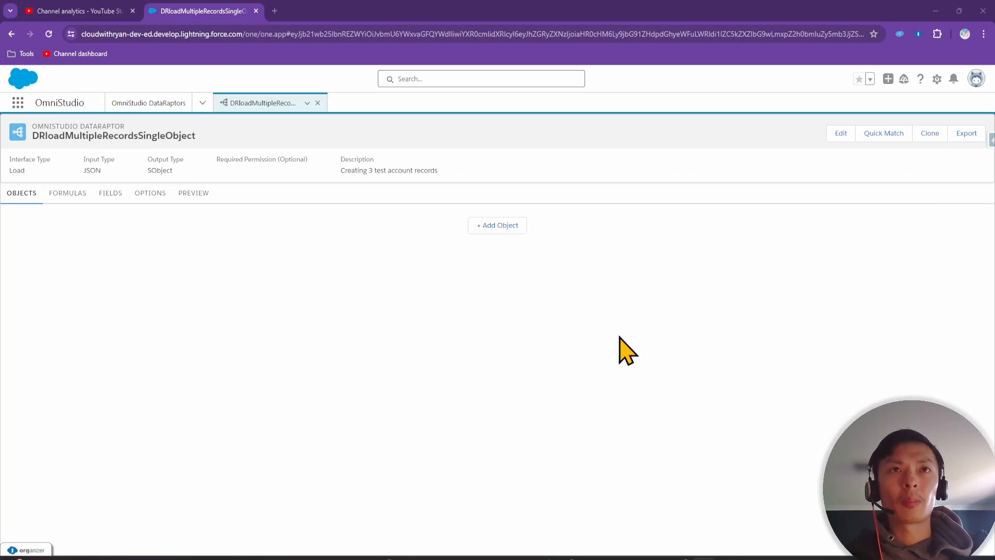
{"action": "left_click", "coordinate": [497, 227]}
{"action": "left_click", "coordinate": [322, 224]}
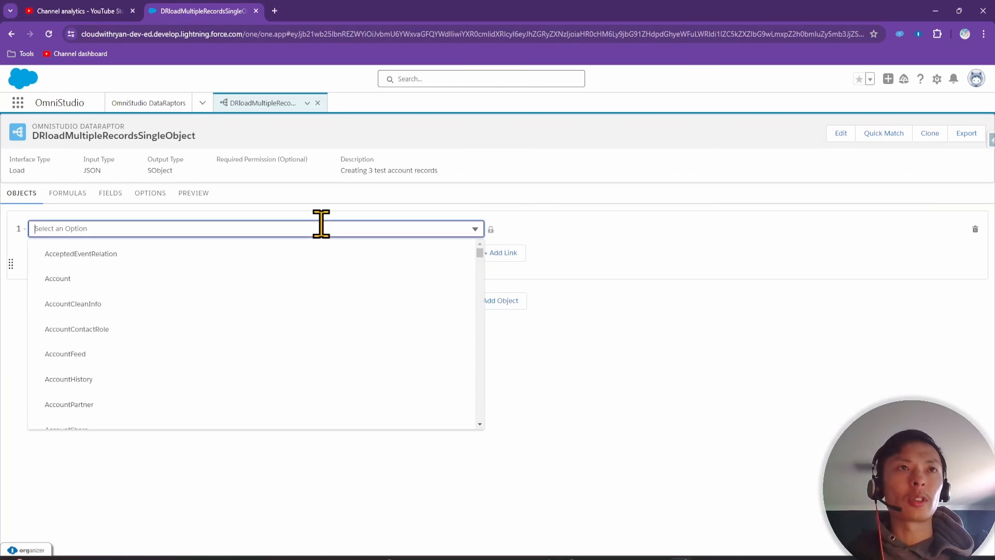
{"action": "type", "text": "a"}
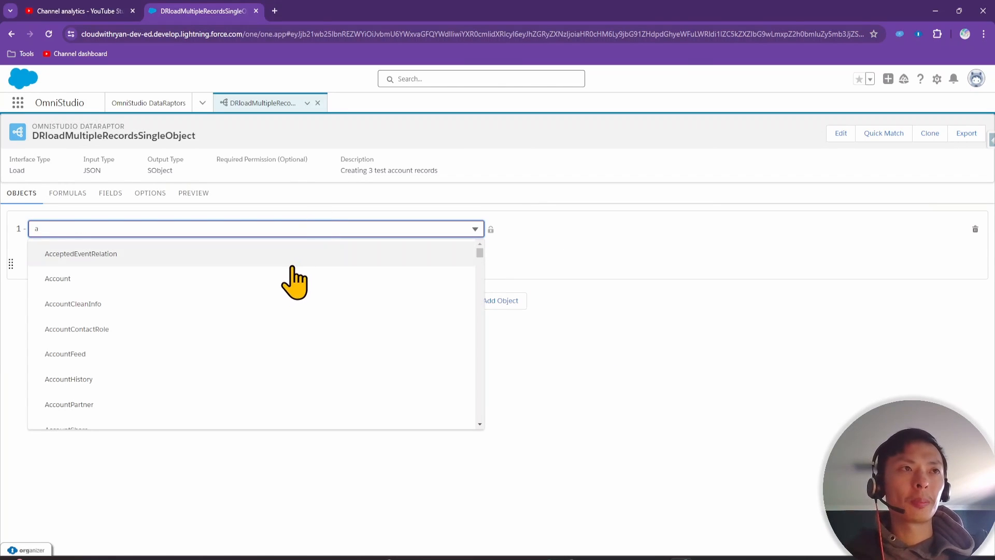
{"action": "left_click", "coordinate": [288, 277]}
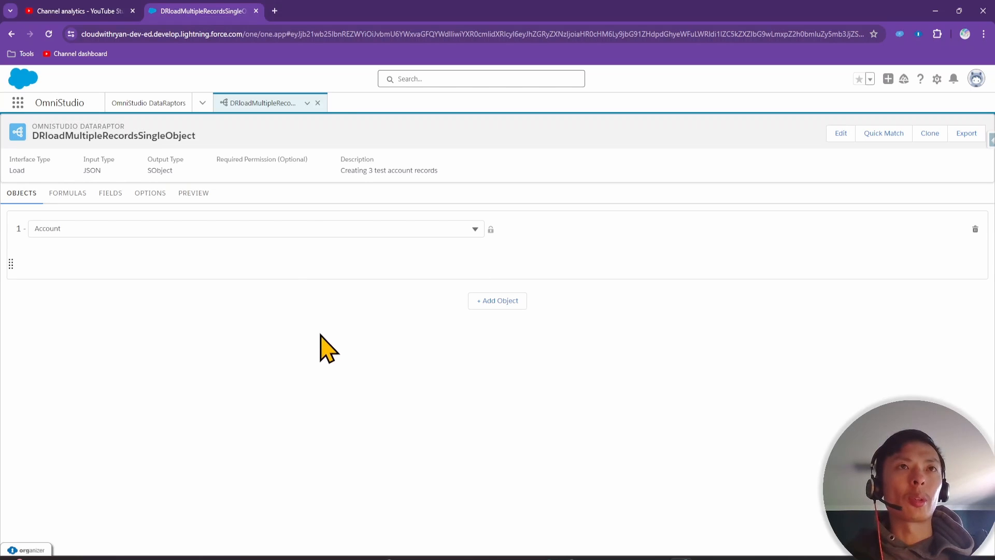
{"action": "left_click", "coordinate": [110, 195]}
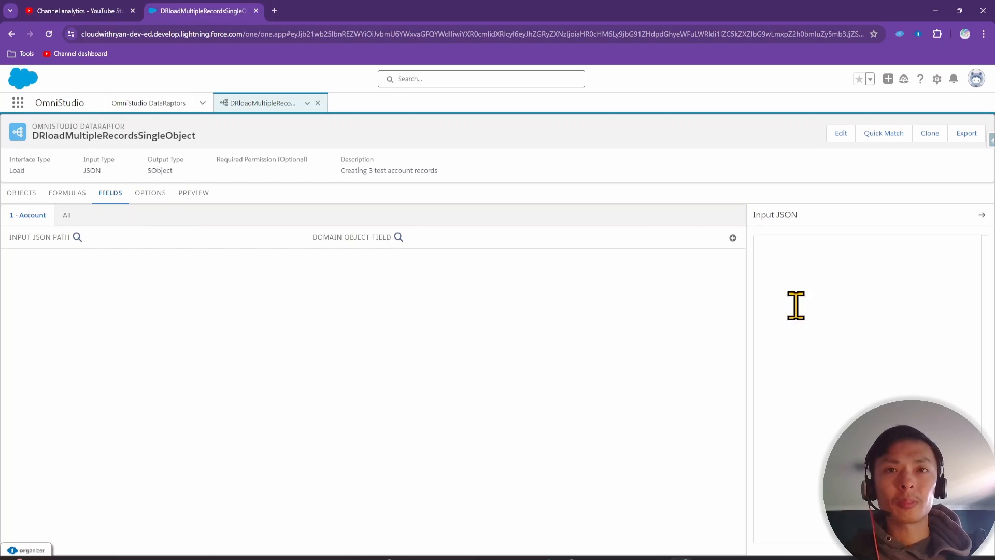
{"action": "left_click_drag", "start_coordinate": [622, 559], "coordinate": [640, 151]}
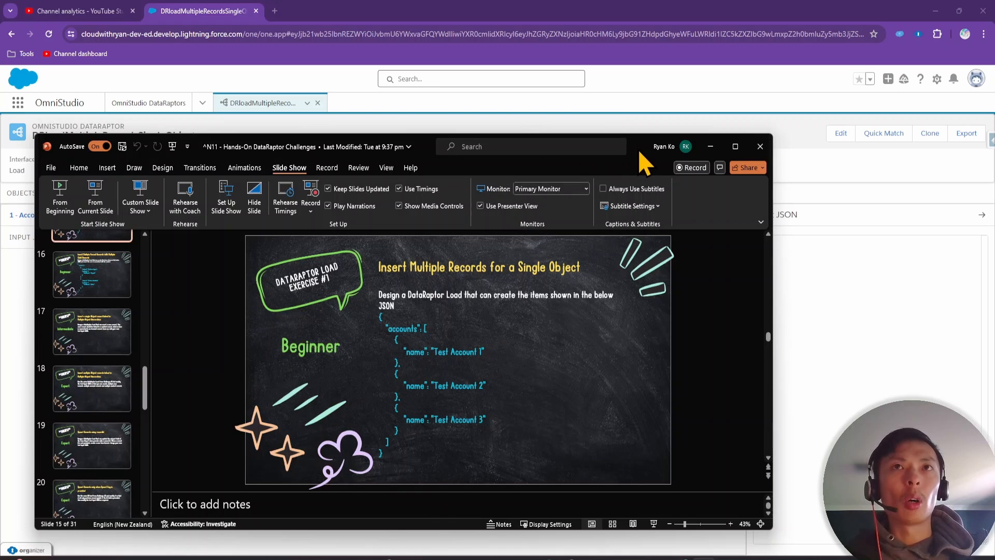
{"action": "left_click_drag", "start_coordinate": [640, 155], "coordinate": [600, 131]}
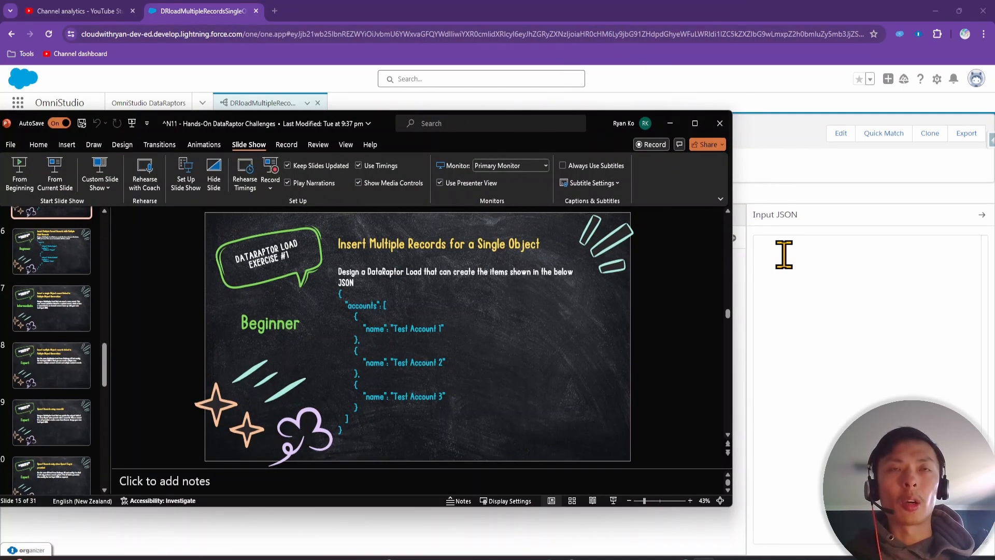
{"action": "left_click", "coordinate": [746, 255]}
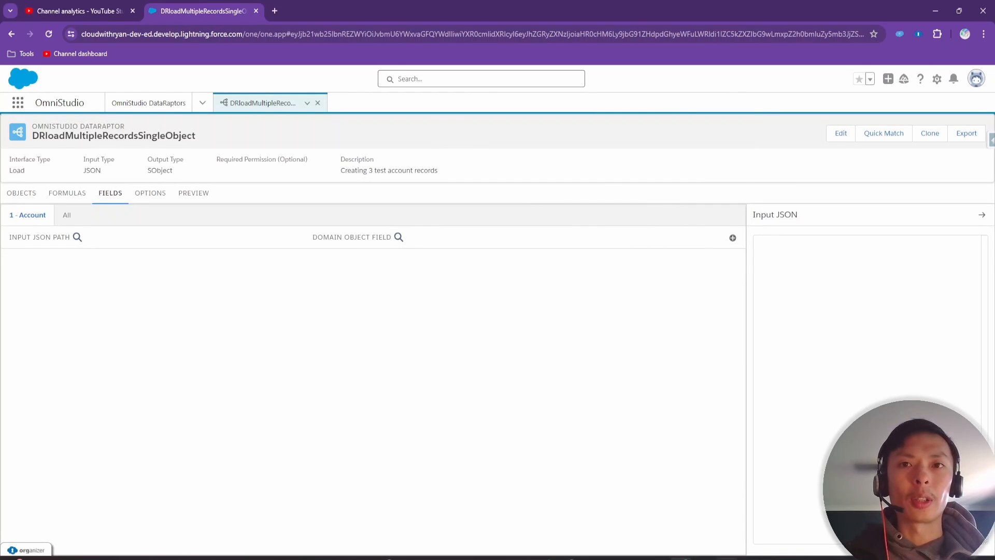
{"action": "mouse_move", "coordinate": [680, 558]}
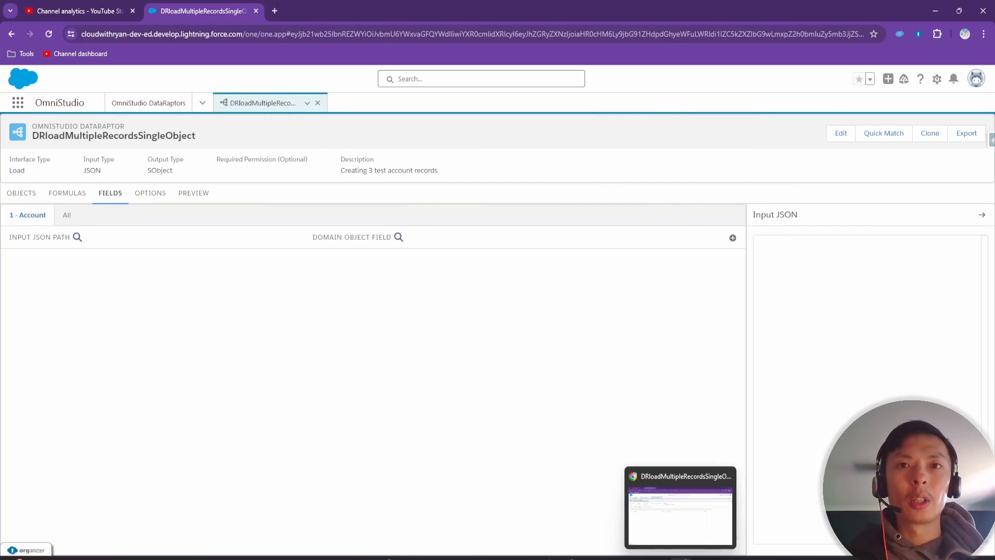
{"action": "left_click", "coordinate": [704, 558]}
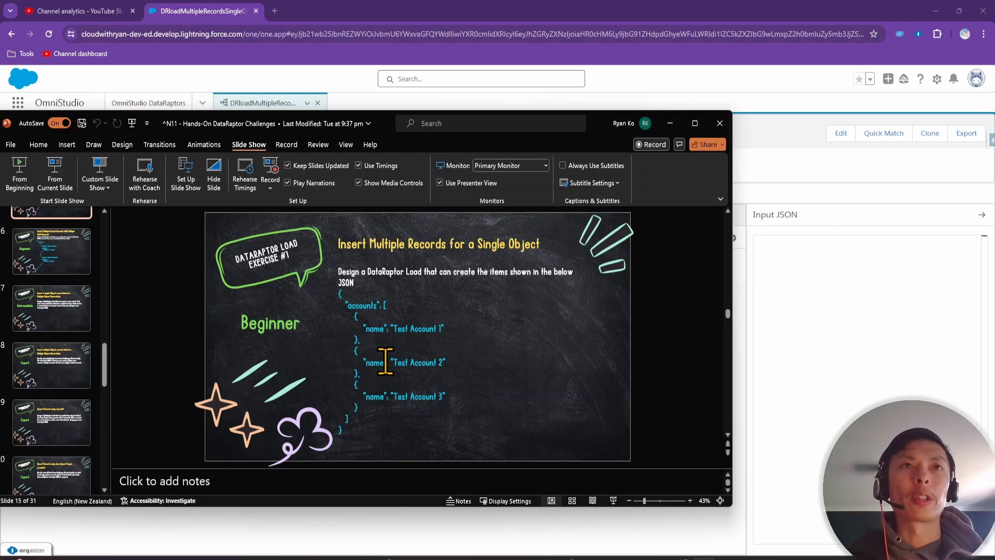
{"action": "left_click", "coordinate": [875, 276]}
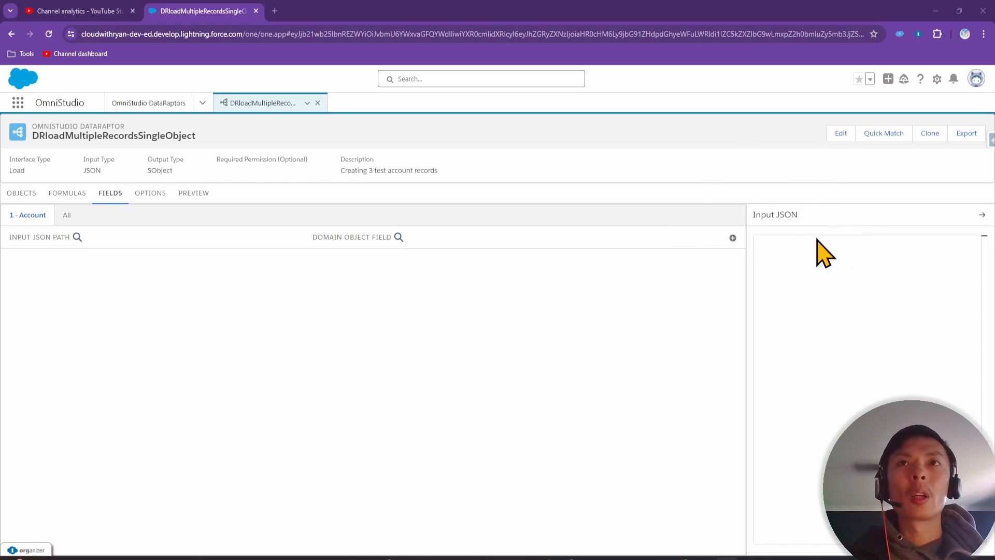
{"action": "left_click", "coordinate": [770, 250]}
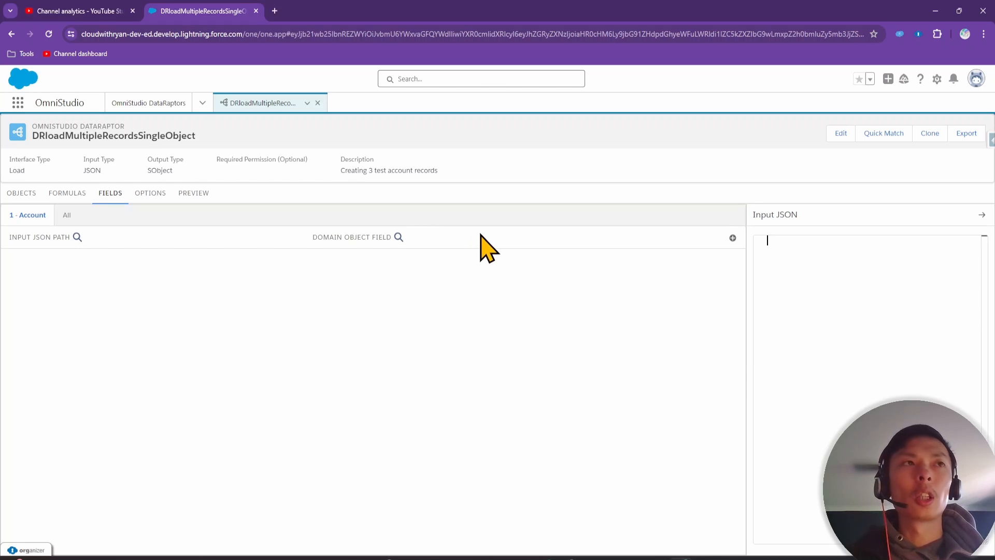
{"action": "left_click", "coordinate": [732, 238]}
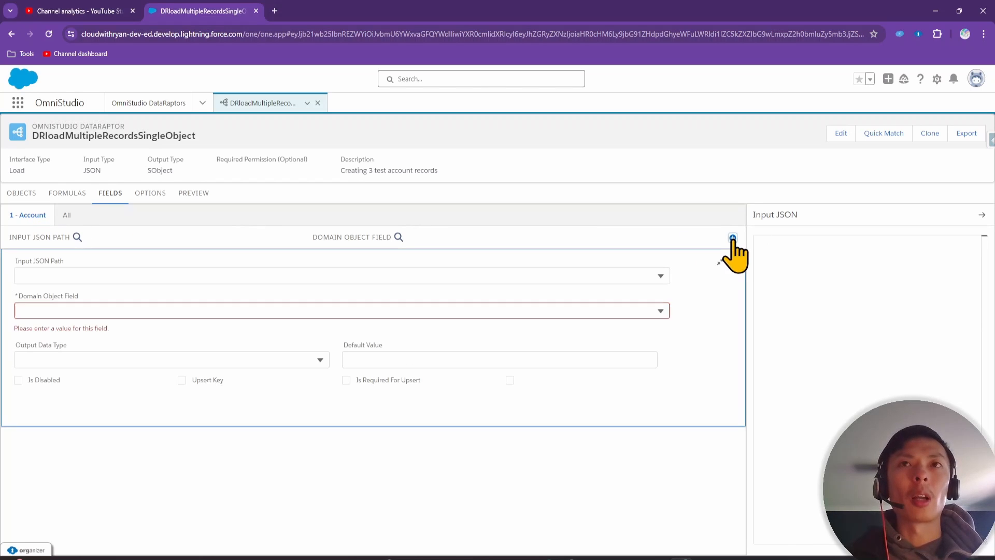
{"action": "left_click", "coordinate": [144, 275]}
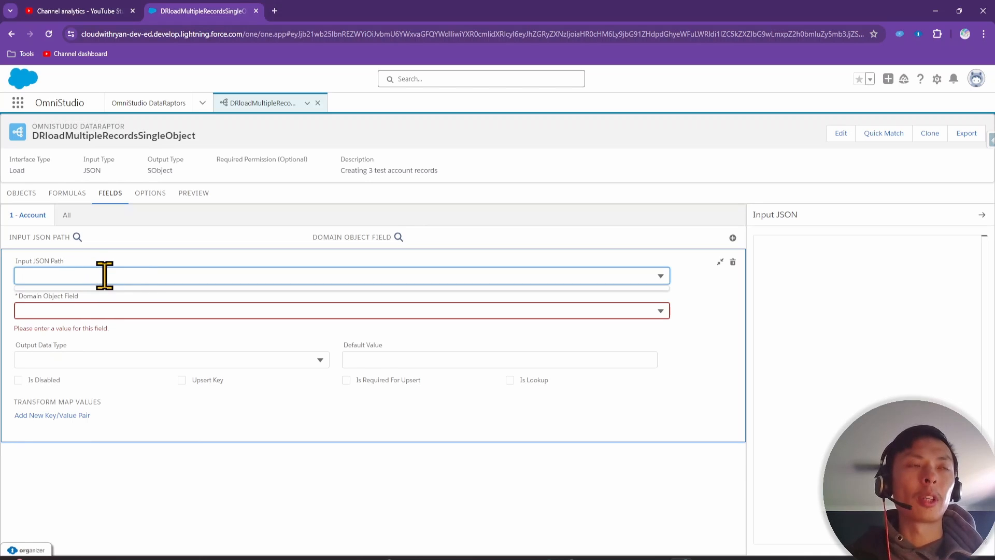
{"action": "left_click", "coordinate": [782, 246]}
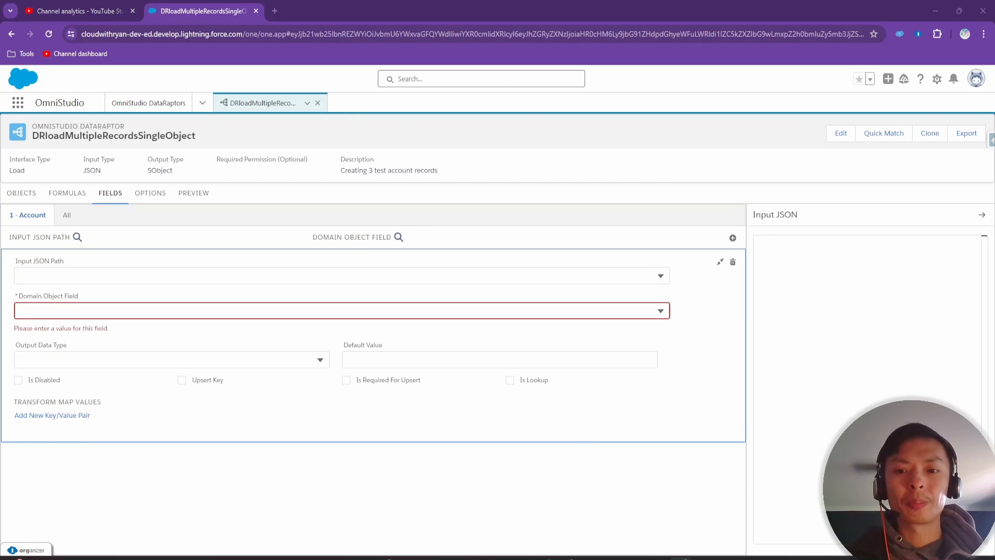
{"action": "key", "text": "alt+Tab"}
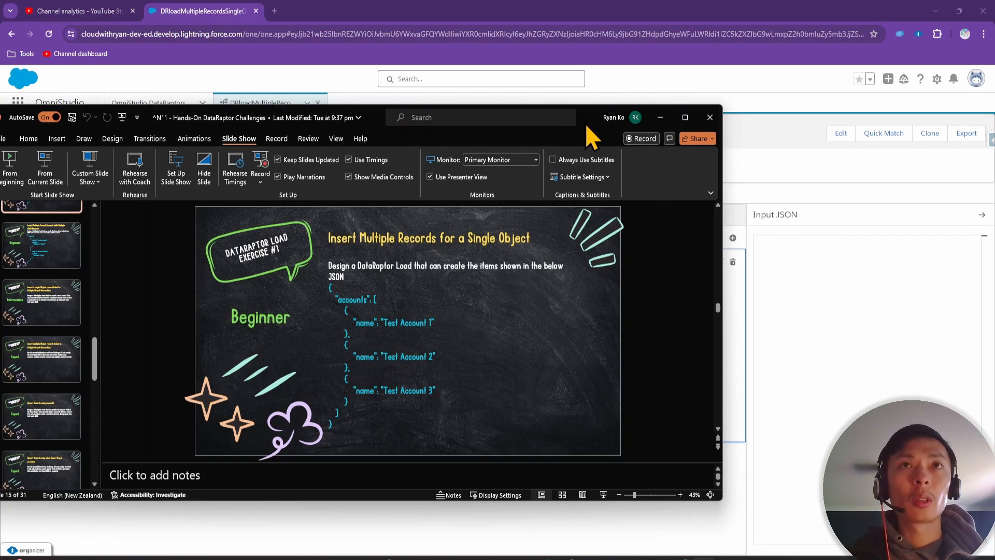
{"action": "left_click_drag", "start_coordinate": [587, 126], "coordinate": [596, 559]}
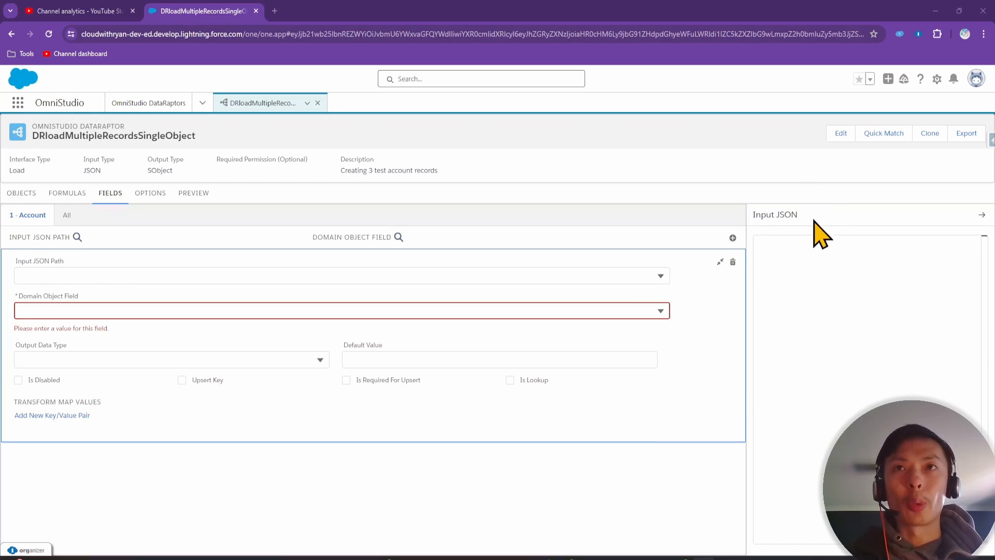
{"action": "left_click", "coordinate": [809, 247]}
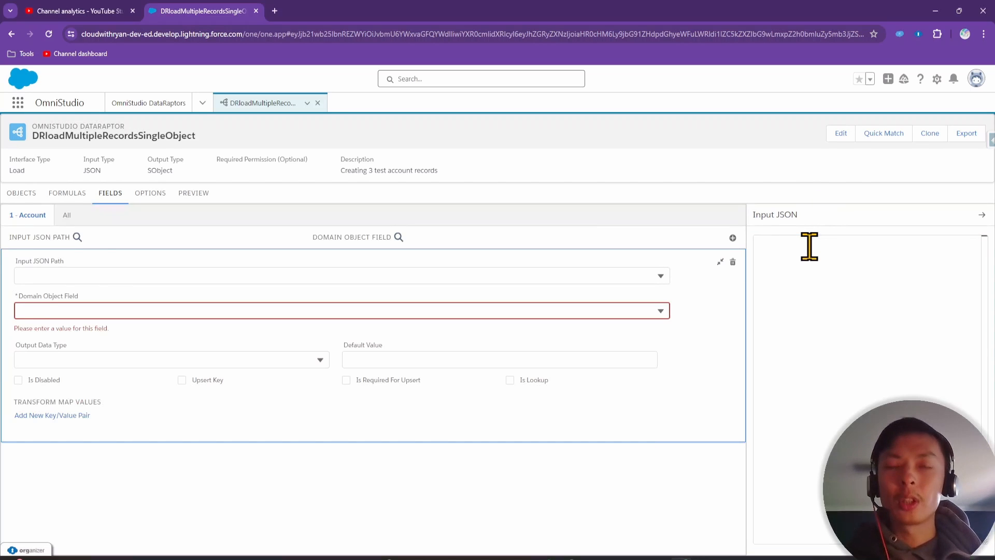
Start the Input JSON with an "accounts" key holding an empty array
{"action": "type", "text": "{"}
{"action": "key", "text": "Return"}
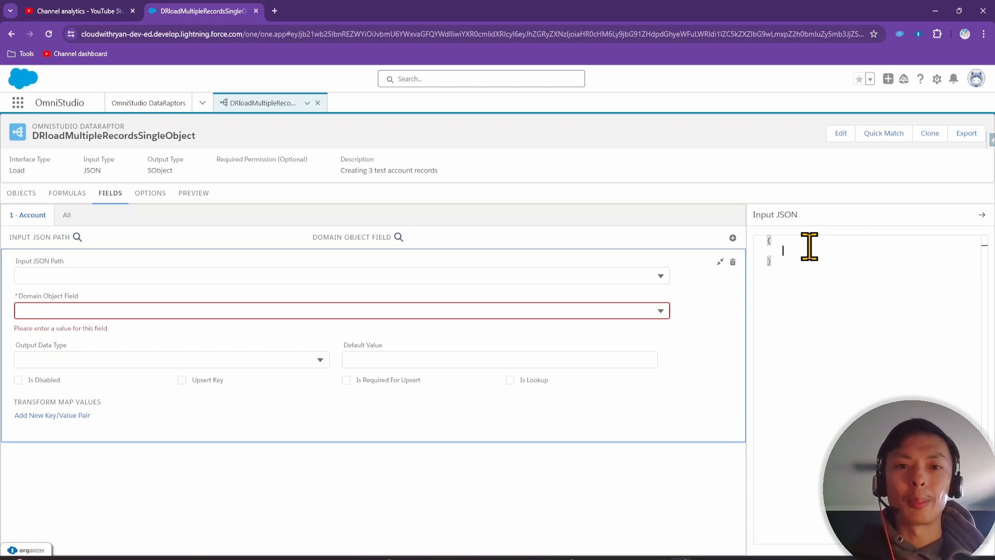
{"action": "type", "text": "\""}
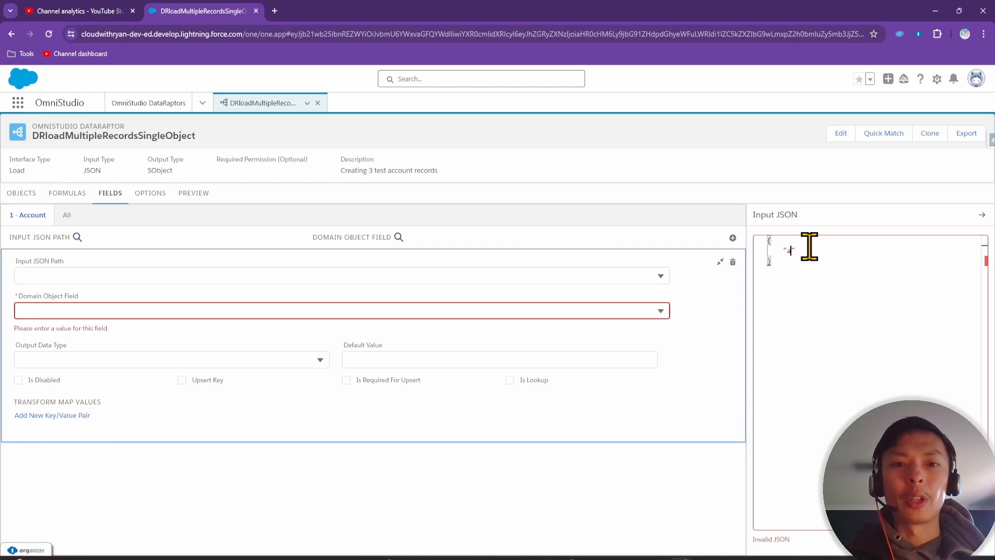
{"action": "type", "text": "accounts"}
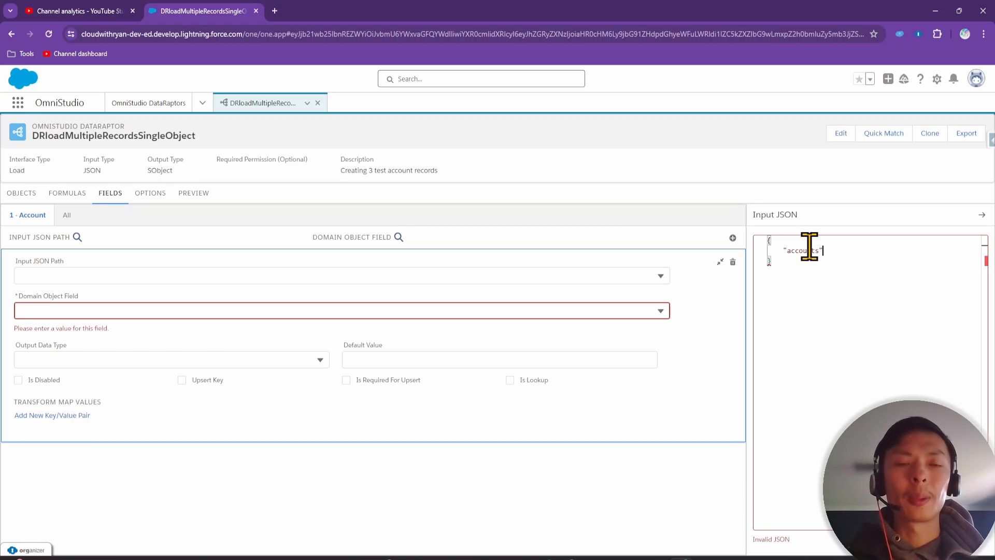
{"action": "type", "text": "\""}
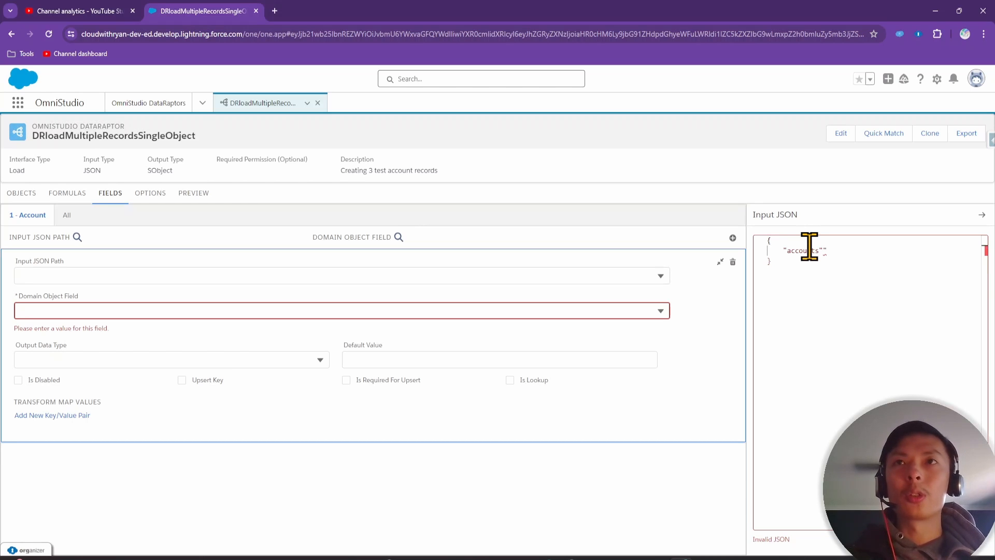
{"action": "key", "text": "BackSpace"}
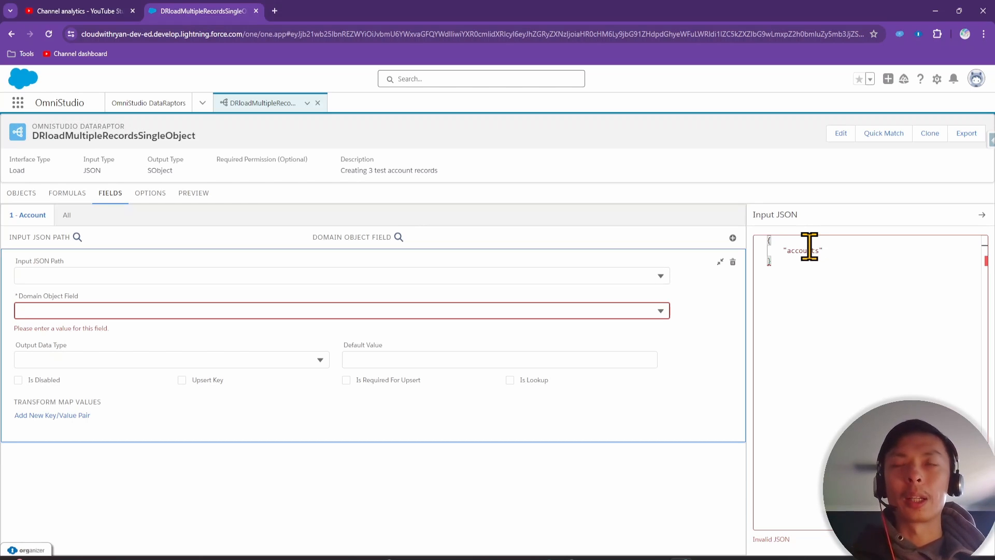
{"action": "type", "text": ":"}
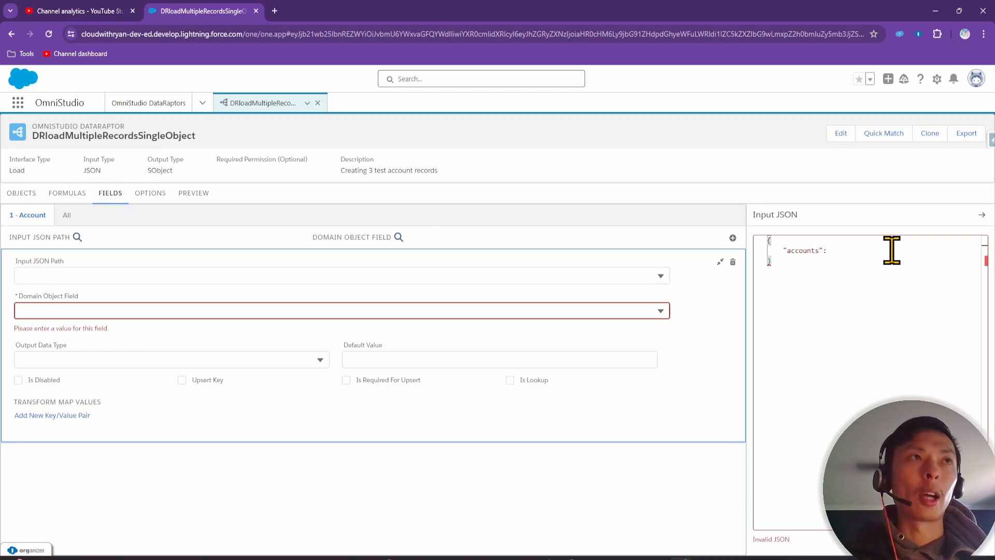
{"action": "type", "text": "[]"}
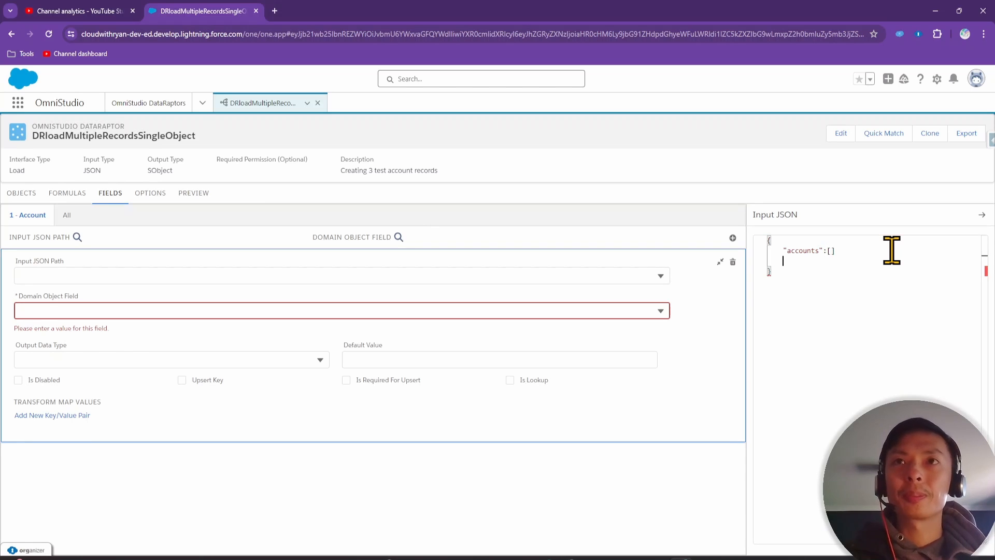
{"action": "key", "text": "Return"}
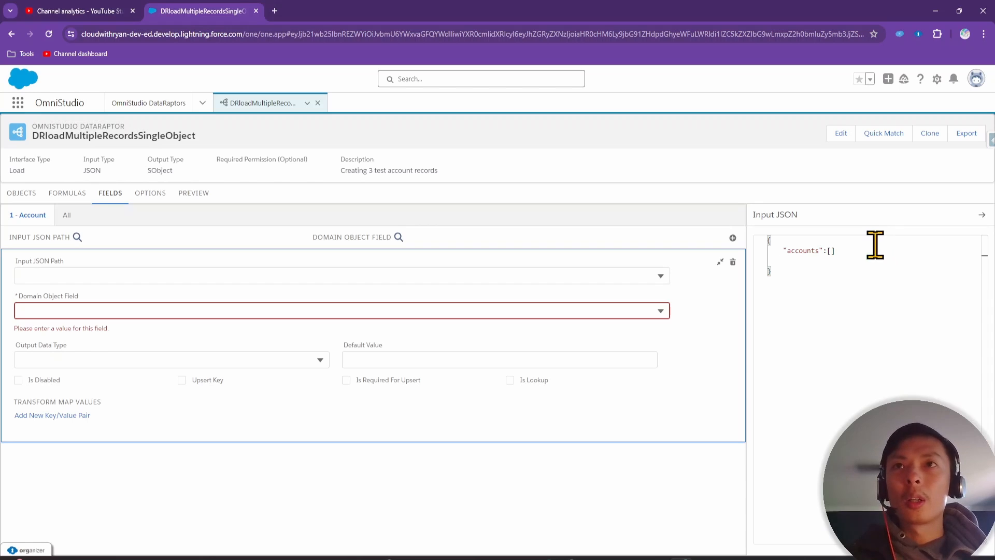
Add a first record with name "Test Account 1" inside the accounts array
{"action": "left_click", "coordinate": [830, 251]}
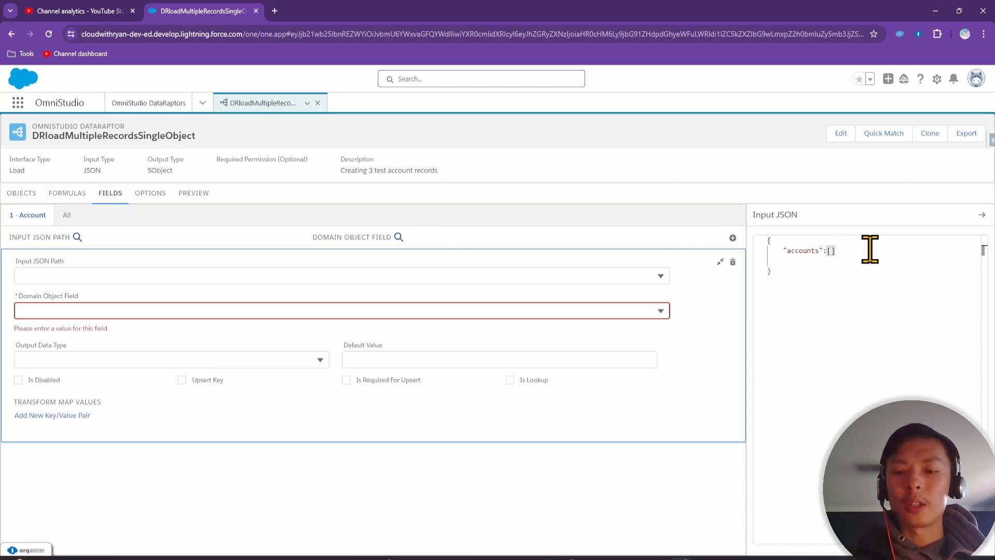
{"action": "key", "text": "Return"}
{"action": "key", "text": "Return"}
{"action": "key", "text": "Return"}
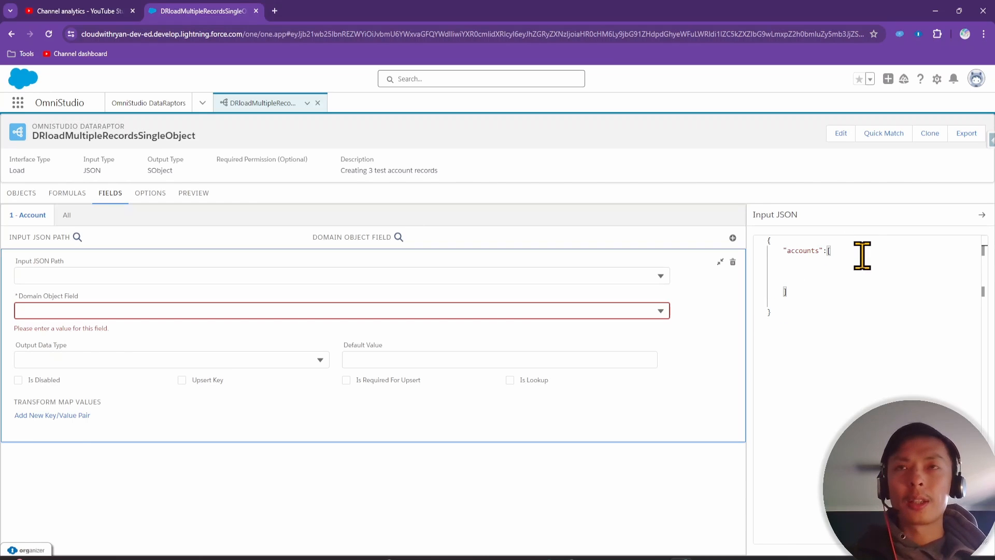
{"action": "key", "text": "Return"}
{"action": "type", "text": "{"}
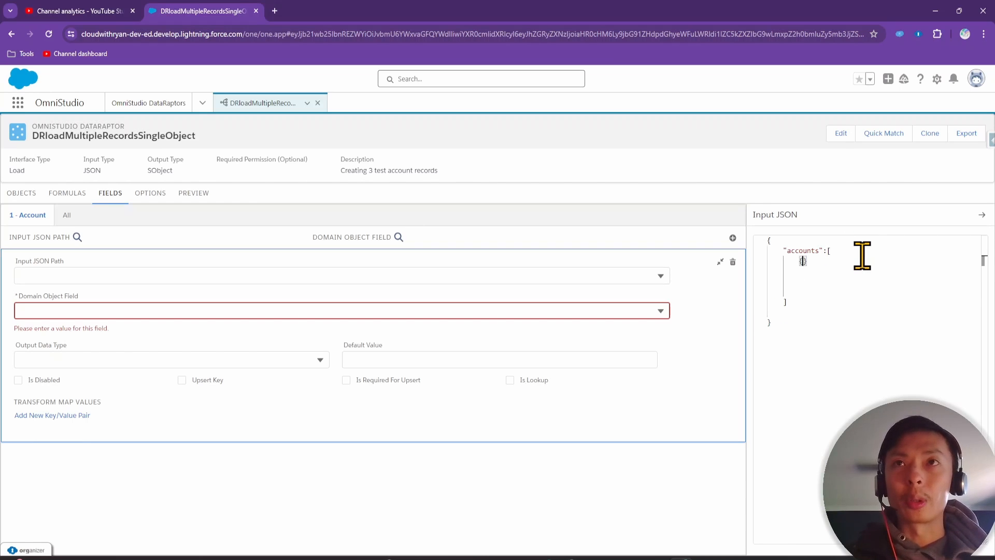
{"action": "key", "text": "Return"}
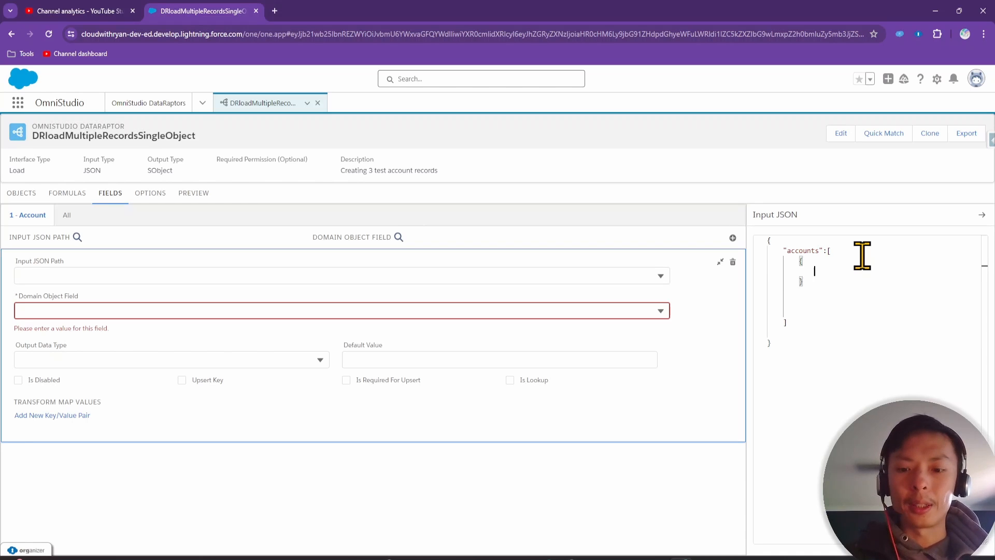
{"action": "type", "text": "\""}
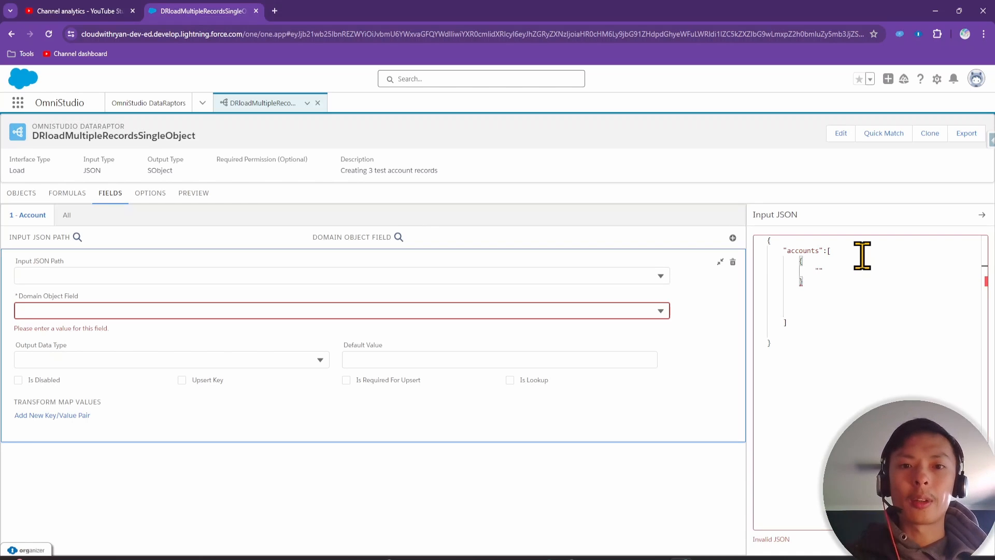
{"action": "type", "text": "name\""}
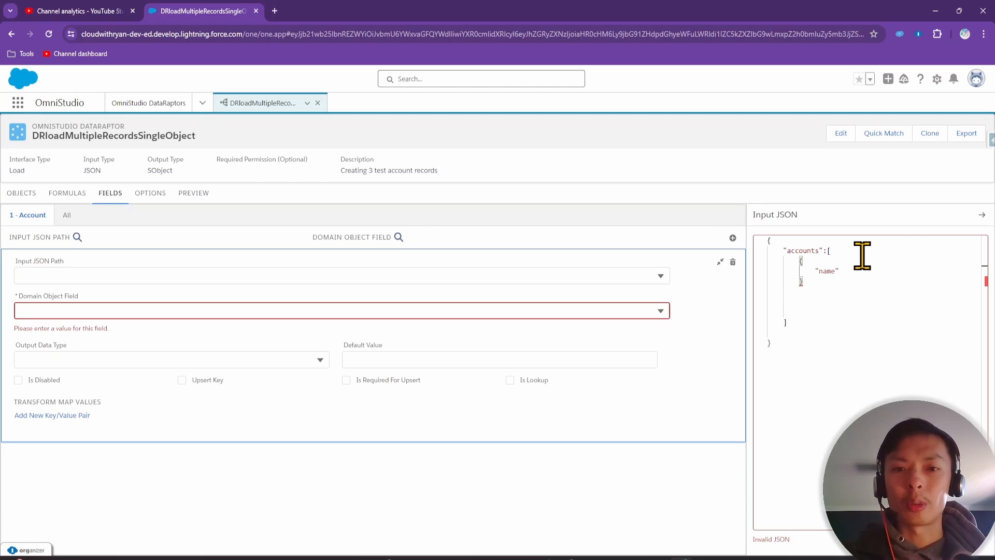
{"action": "type", "text": ":"}
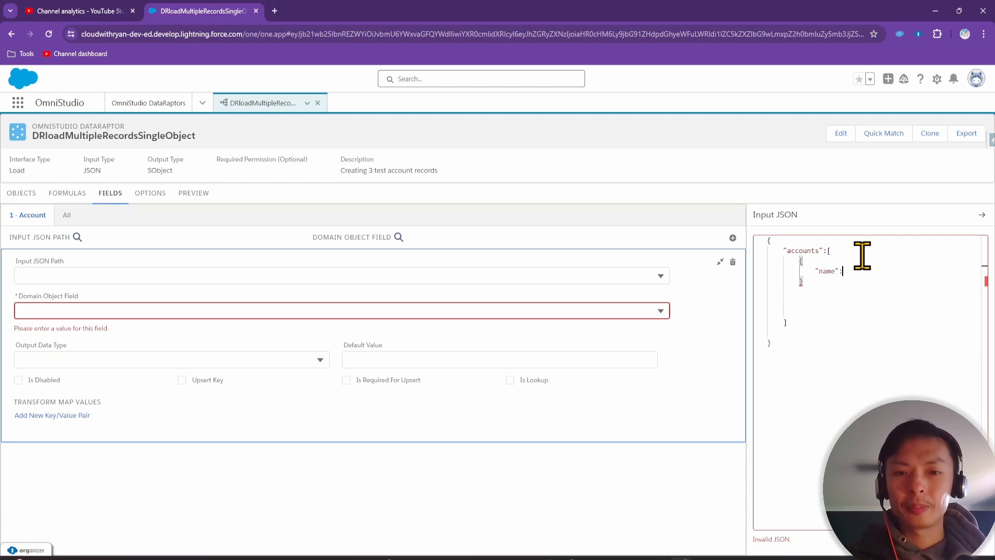
{"action": "type", "text": "\"Te"}
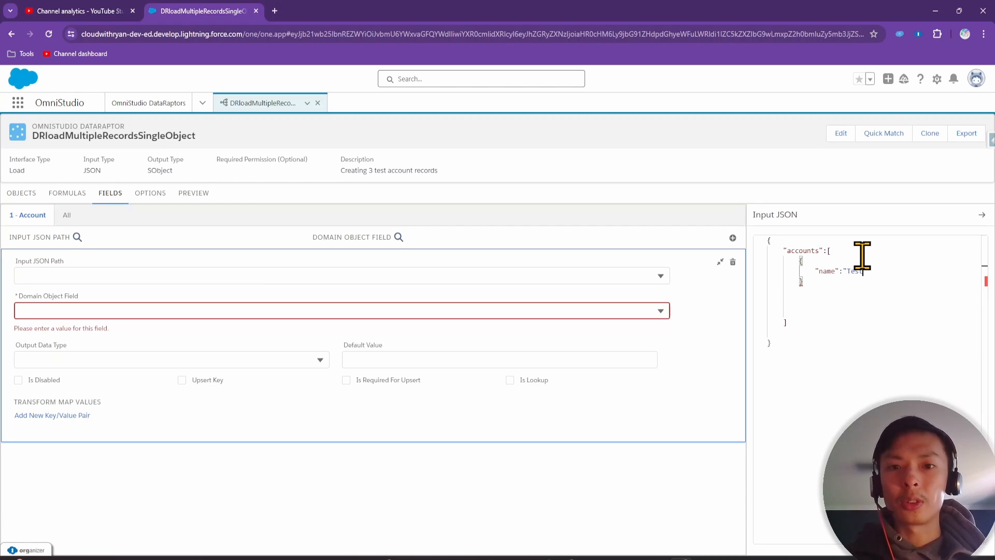
{"action": "type", "text": "st Account 1"}
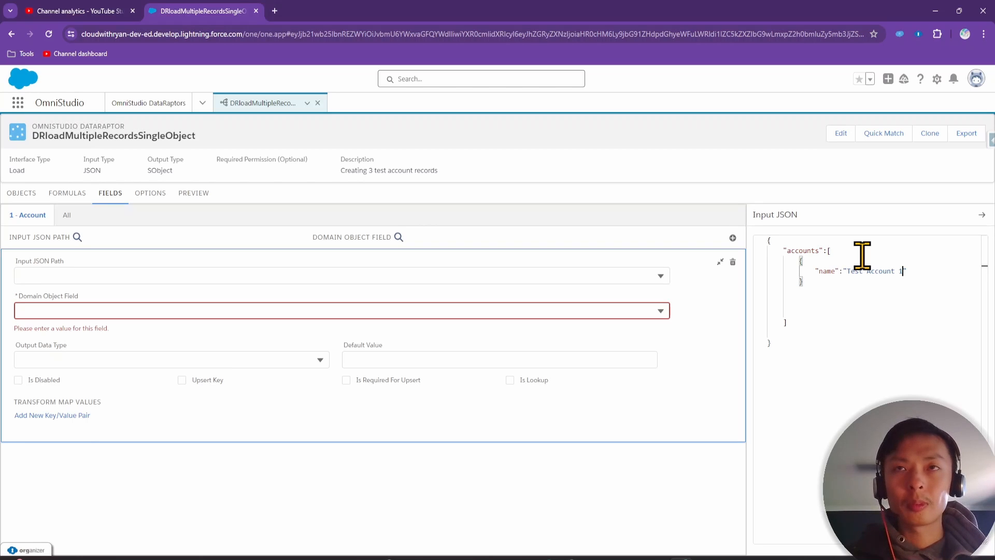
Duplicate the account record so the array holds three copies
{"action": "key", "text": "Down"}
{"action": "type", "text": ","}
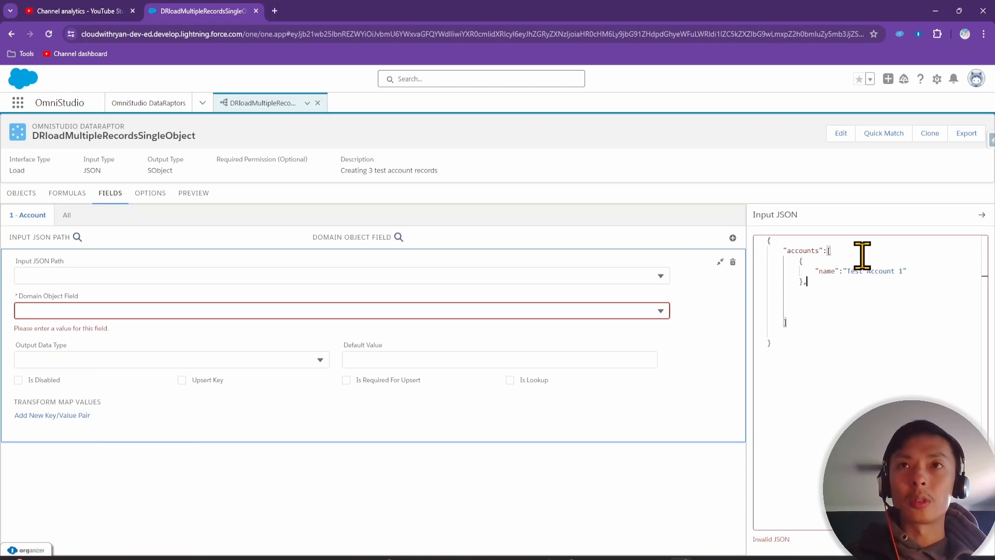
{"action": "key", "text": "Return"}
{"action": "left_click_drag", "start_coordinate": [806, 282], "coordinate": [766, 261]}
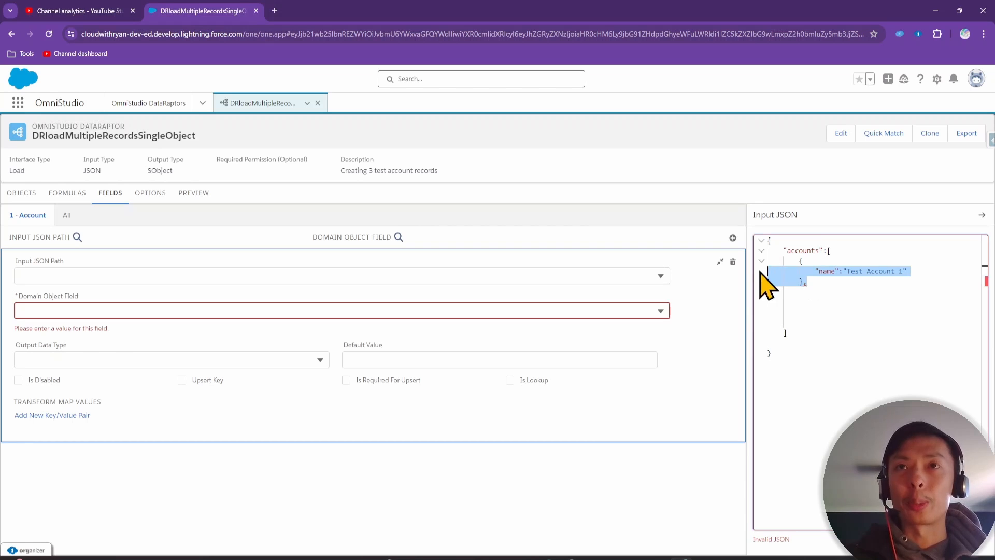
{"action": "left_click", "coordinate": [829, 281]}
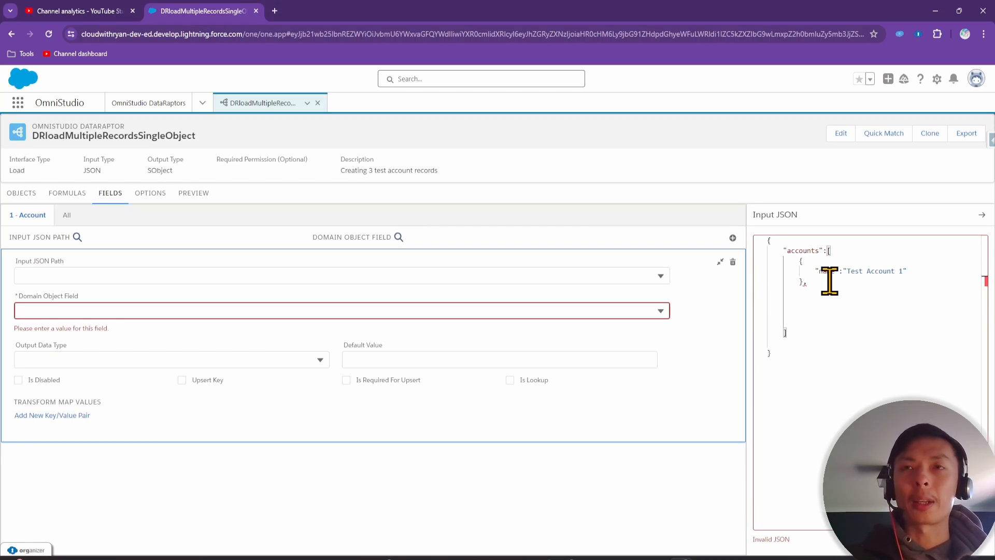
{"action": "type", "text": "{ \"name\": \"Test Account 1\" },"}
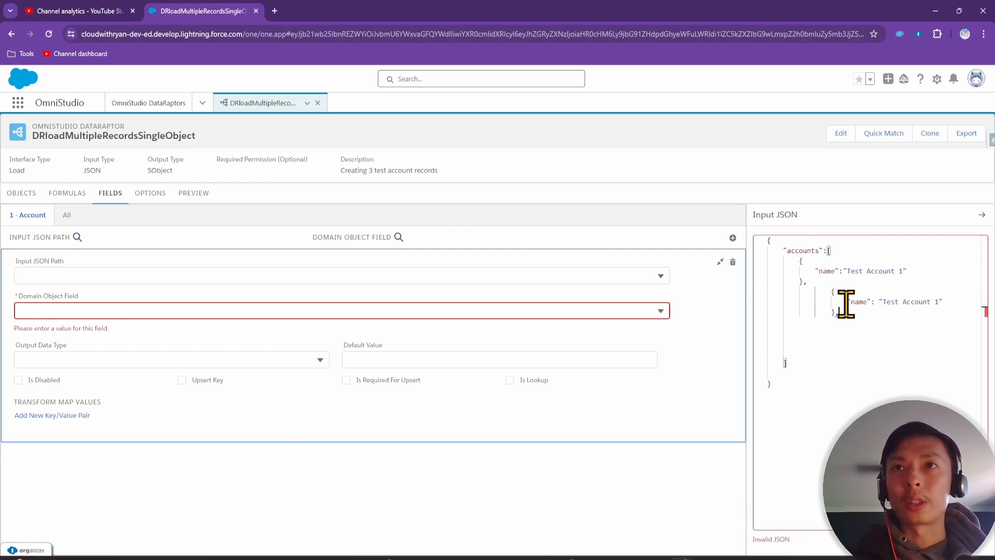
{"action": "type", "text": "{ \"name\": \"Test Account 1\" },"}
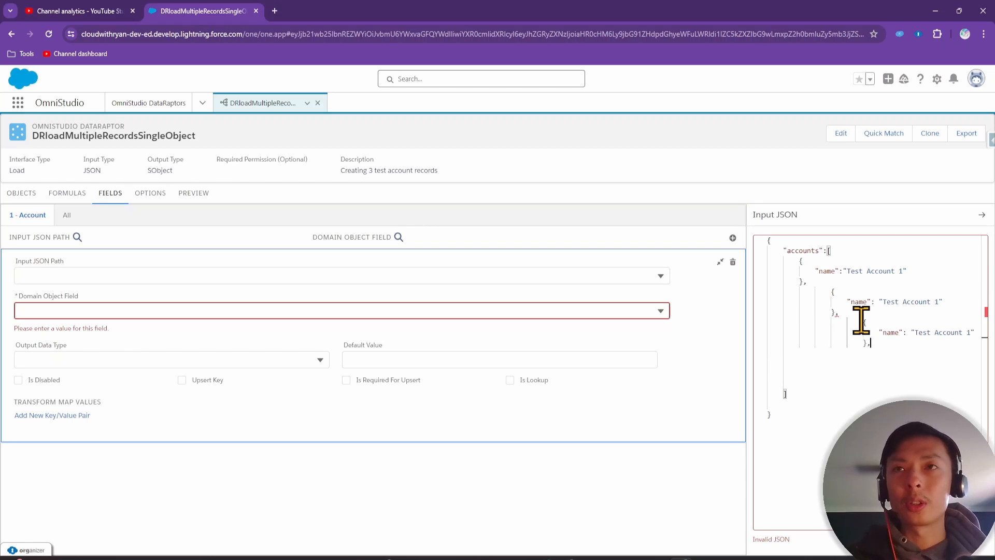
Rename the second and third records to Test Account 2 and Test Account 3
{"action": "left_click", "coordinate": [940, 302]}
{"action": "key", "text": "BackSpace"}
{"action": "type", "text": "2"}
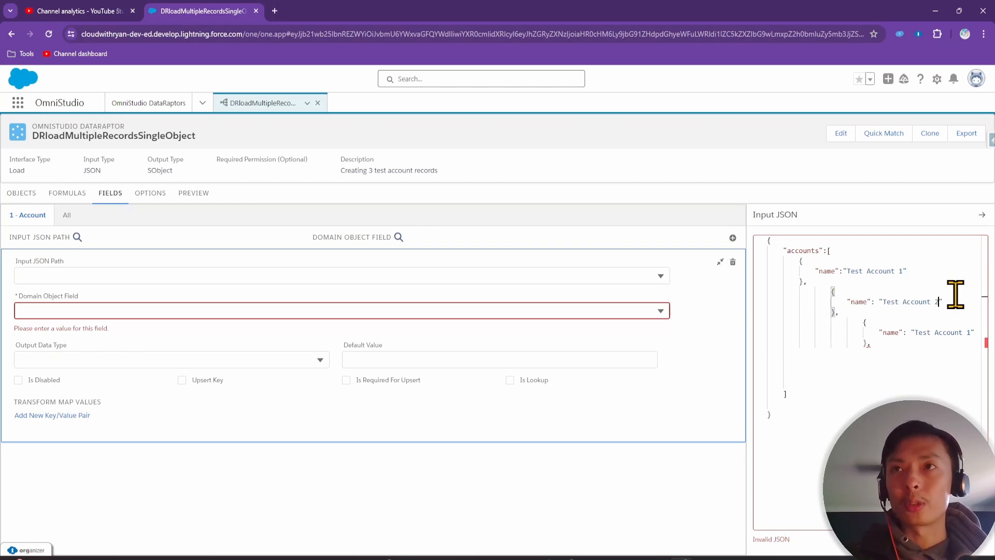
{"action": "left_click", "coordinate": [971, 332]}
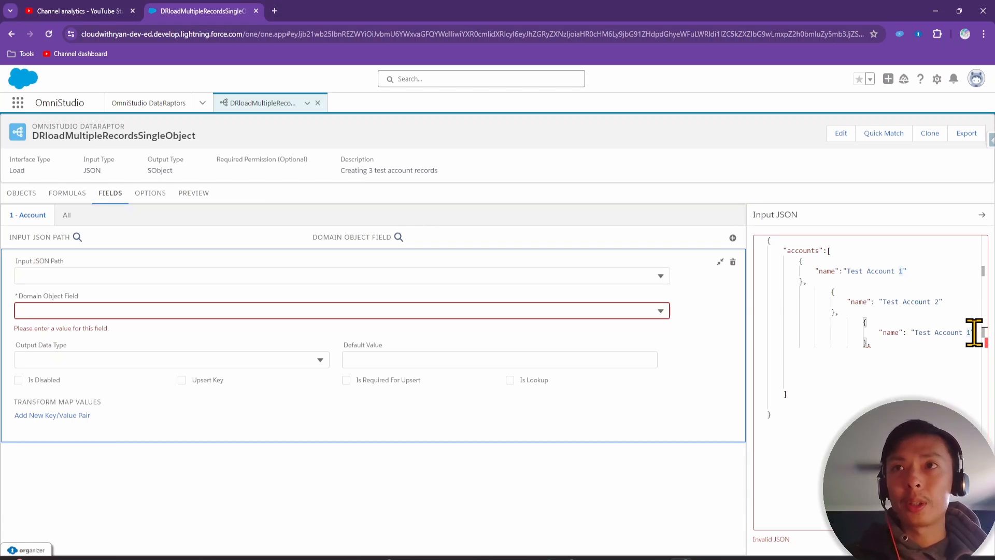
{"action": "key", "text": "BackSpace"}
{"action": "type", "text": "3"}
Remove the trailing comma after the third record and select the whole JSON
{"action": "left_click", "coordinate": [876, 347]}
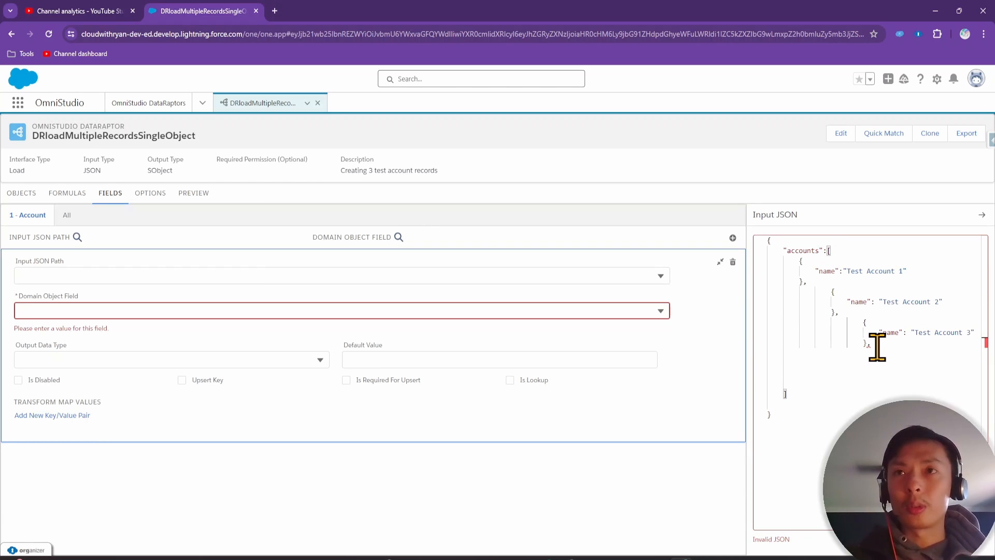
{"action": "key", "text": "BackSpace"}
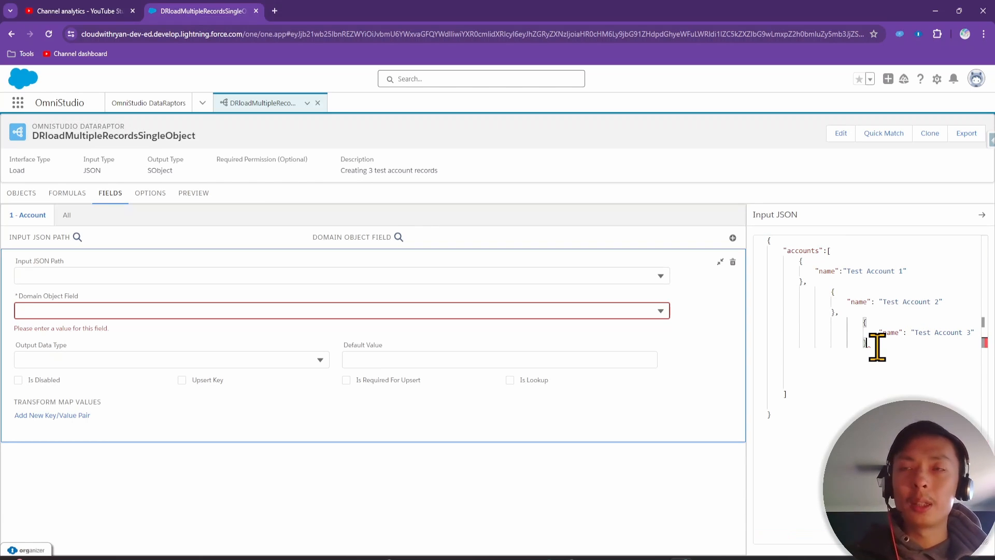
{"action": "key", "text": "ctrl+a"}
{"action": "key", "text": "ctrl+c"}
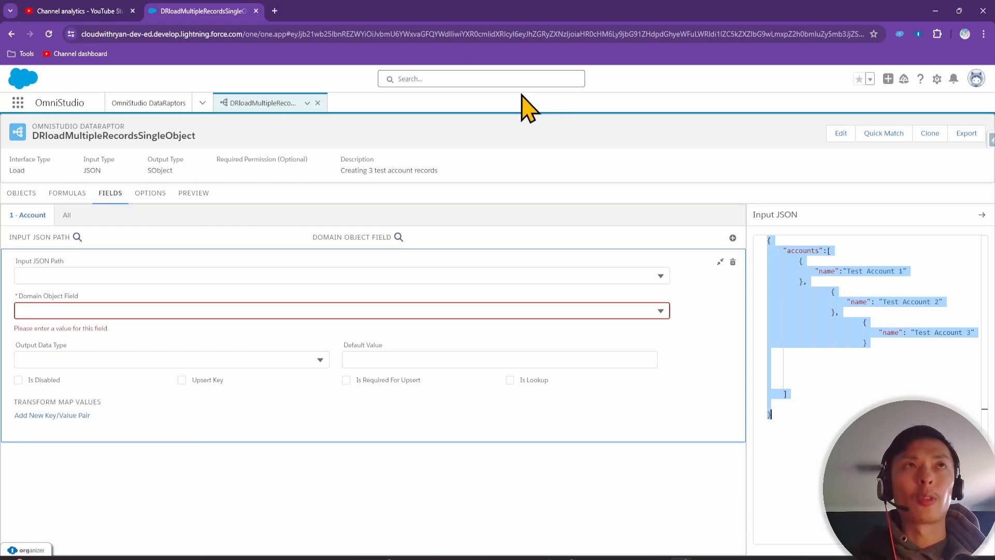
Validate the three-account JSON on jsonlint.com and select the reformatted result
{"action": "left_click", "coordinate": [275, 11]}
{"action": "type", "text": "jsonlint.com"}
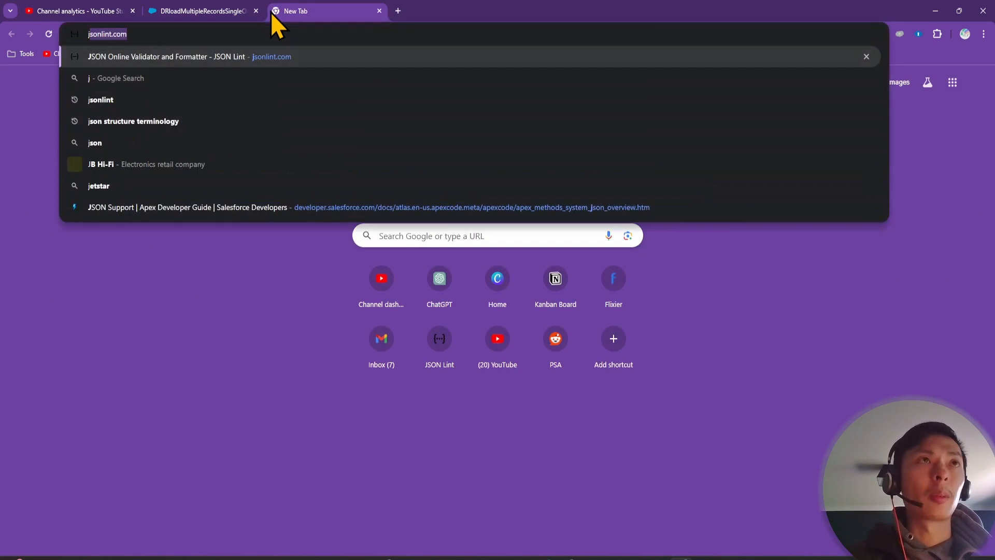
{"action": "key", "text": "Return"}
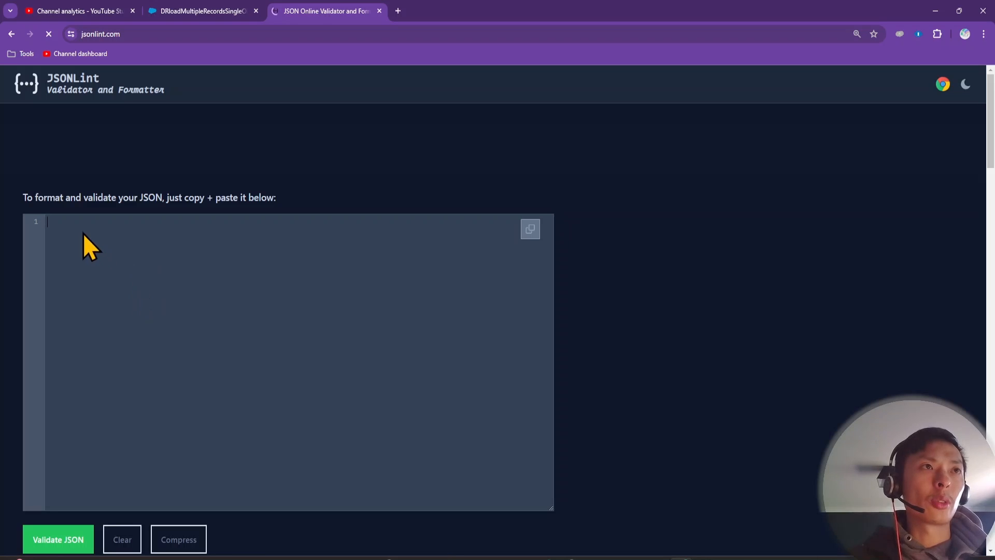
{"action": "key", "text": "ctrl+v"}
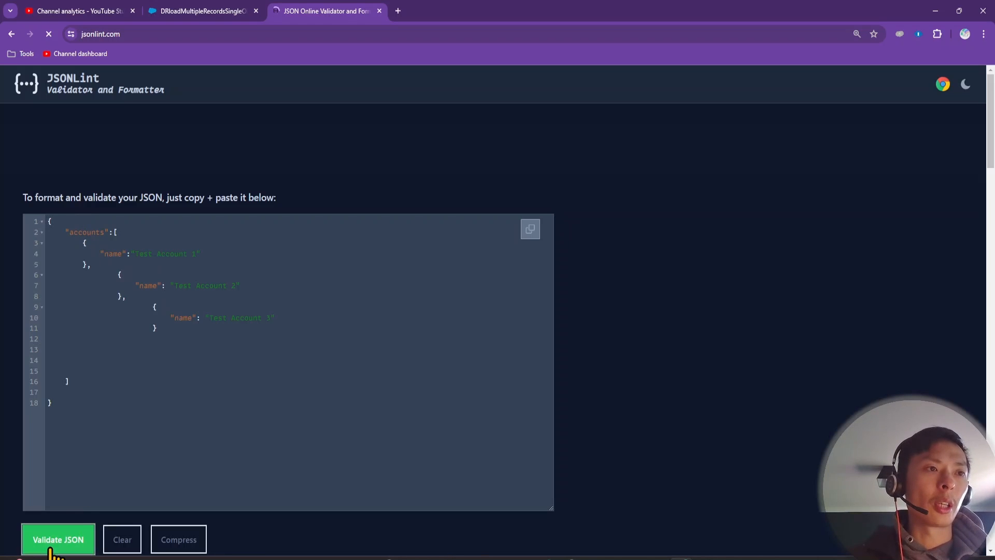
{"action": "left_click", "coordinate": [52, 548]}
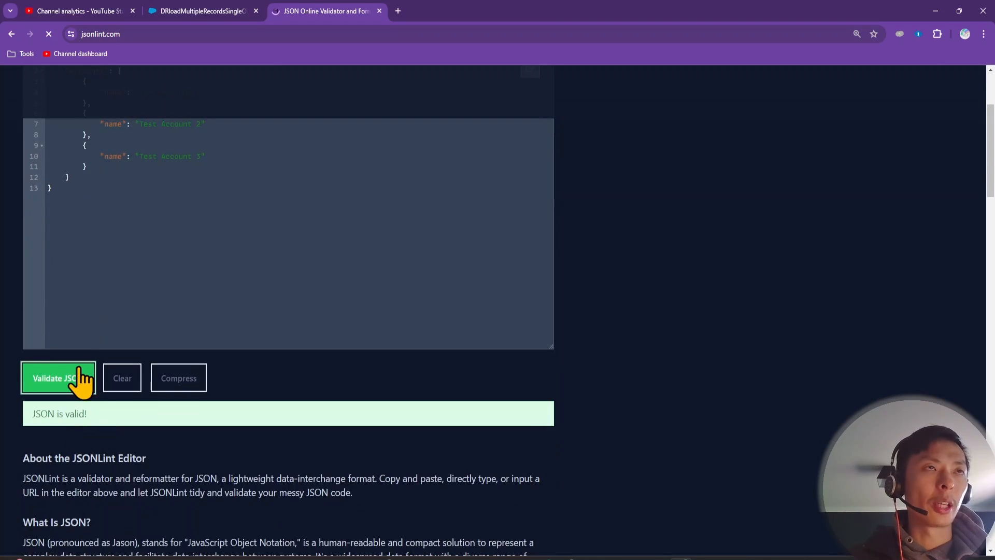
{"action": "scroll", "coordinate": [80, 363], "scroll_direction": "up", "scroll_amount": 3}
{"action": "left_click", "coordinate": [86, 350]}
{"action": "key", "text": "ctrl+a"}
{"action": "key", "text": "ctrl+c"}
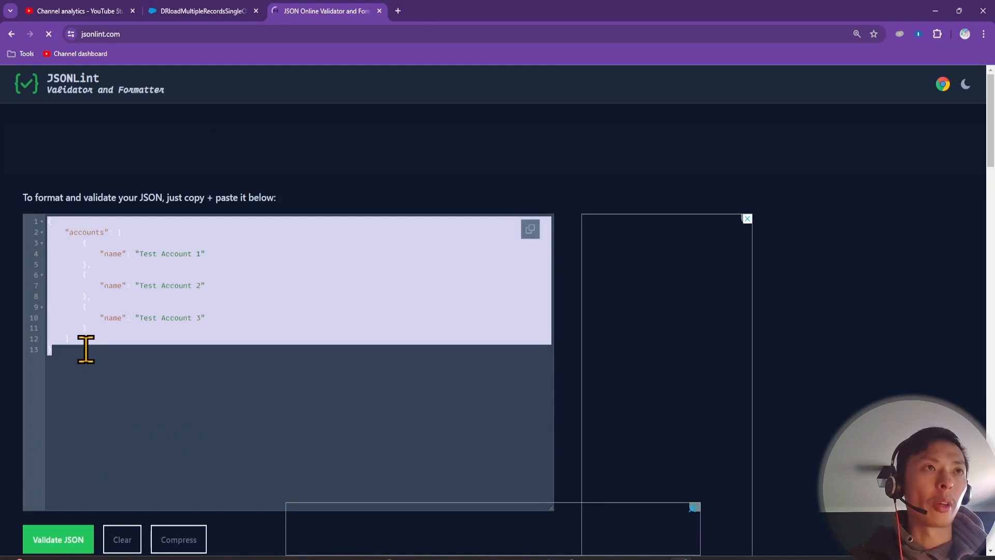
{"action": "left_click", "coordinate": [200, 11]}
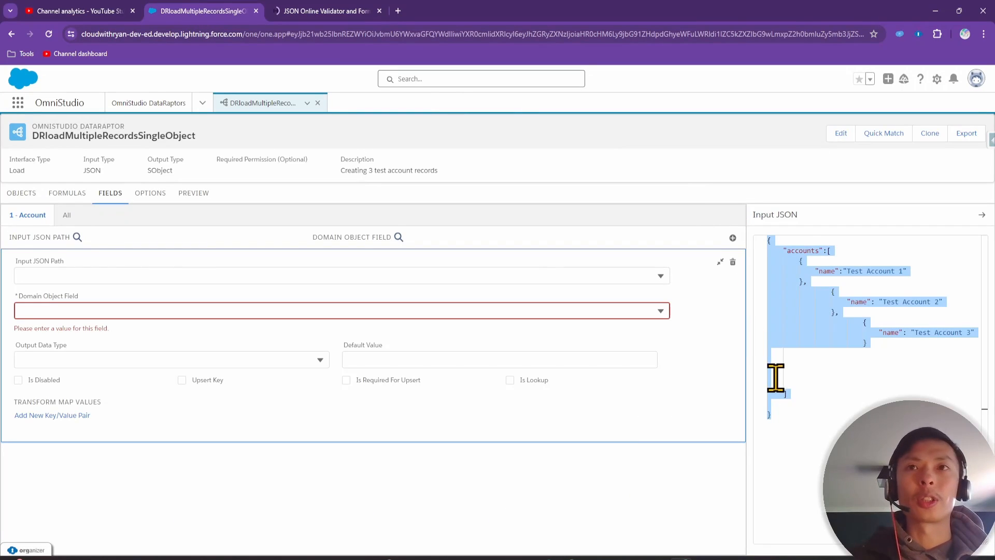
Replace the Input JSON with the reformatted three-account JSON
{"action": "left_click", "coordinate": [837, 395]}
{"action": "key", "text": "ctrl+a"}
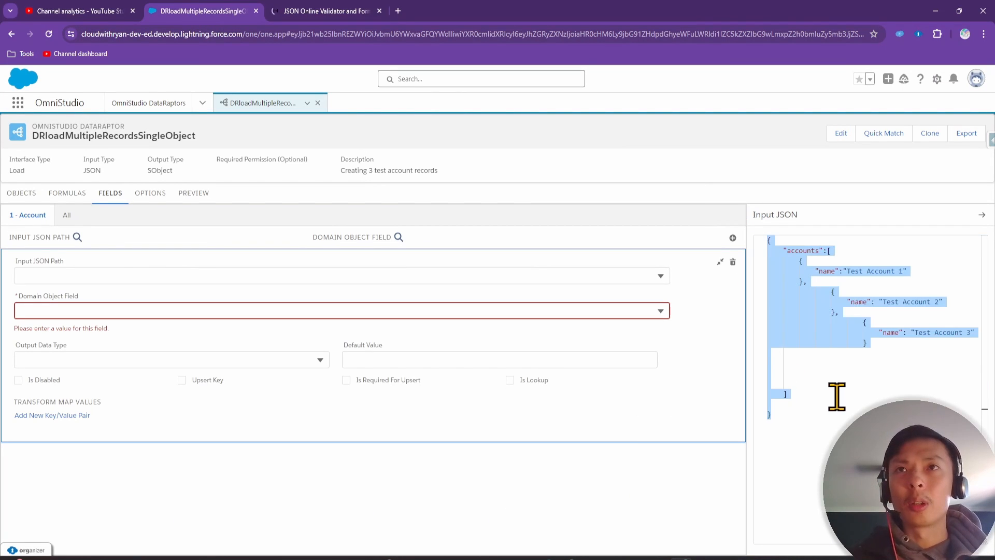
{"action": "key", "text": "ctrl+v"}
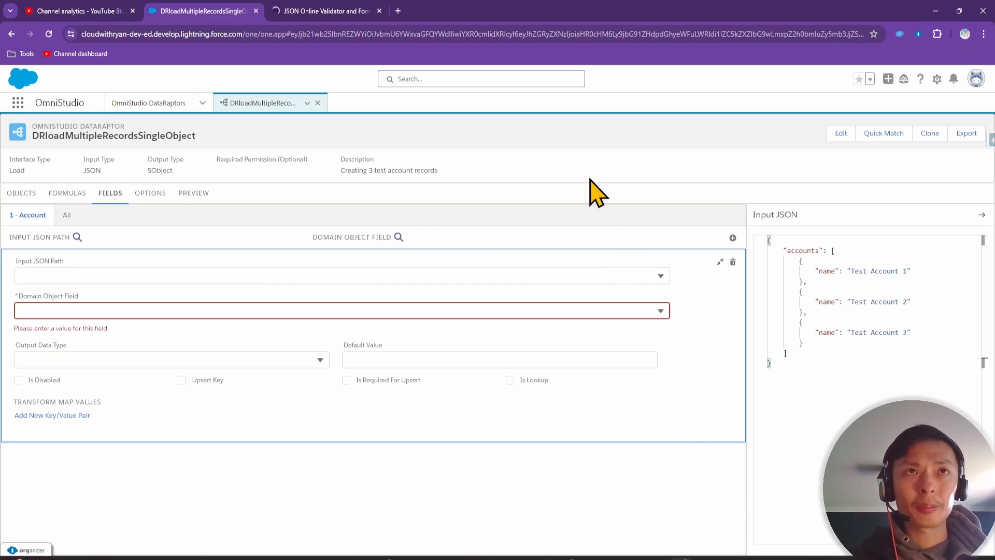
Map Input JSON Path accounts:name to the Account Name field
{"action": "left_click", "coordinate": [66, 194]}
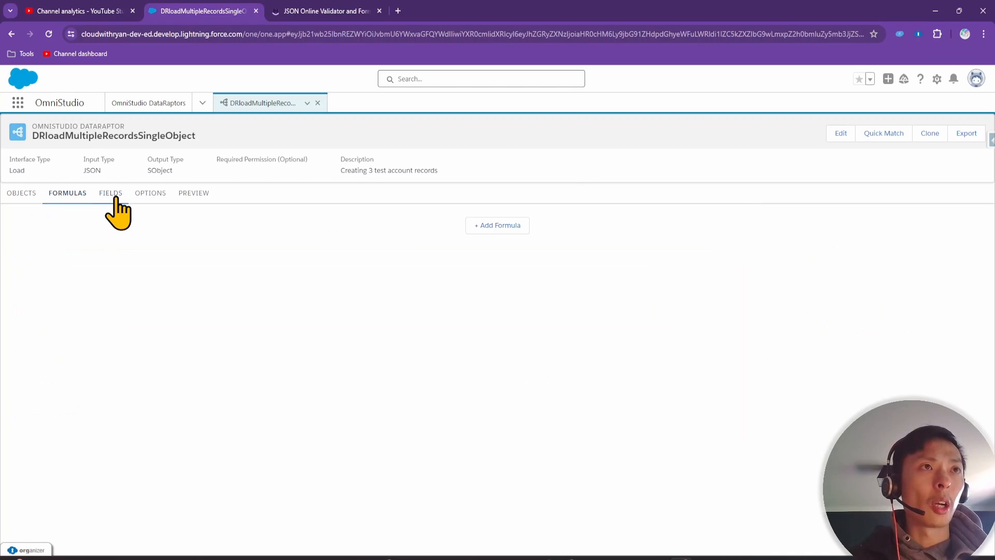
{"action": "left_click", "coordinate": [115, 196]}
{"action": "left_click", "coordinate": [107, 275]}
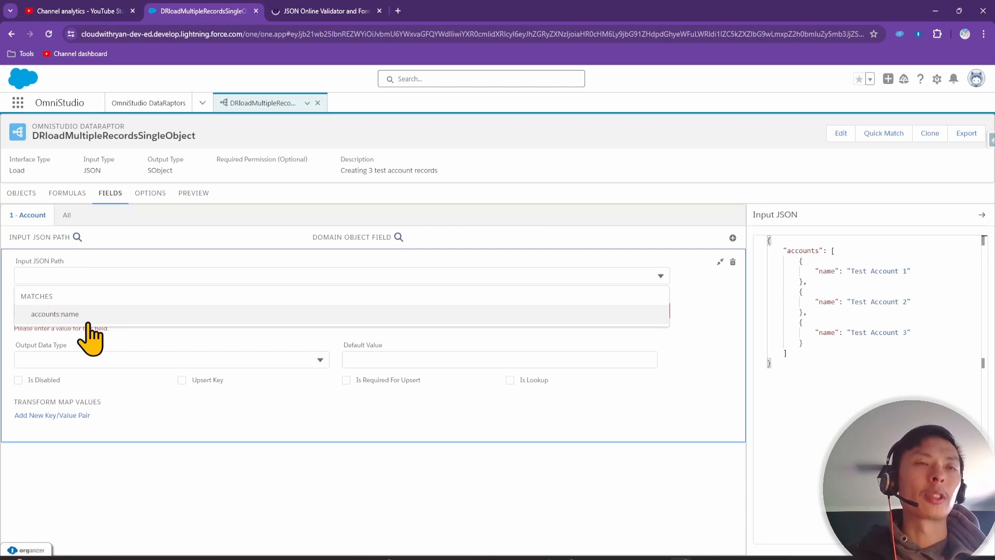
{"action": "left_click", "coordinate": [70, 314]}
{"action": "left_click", "coordinate": [95, 310]}
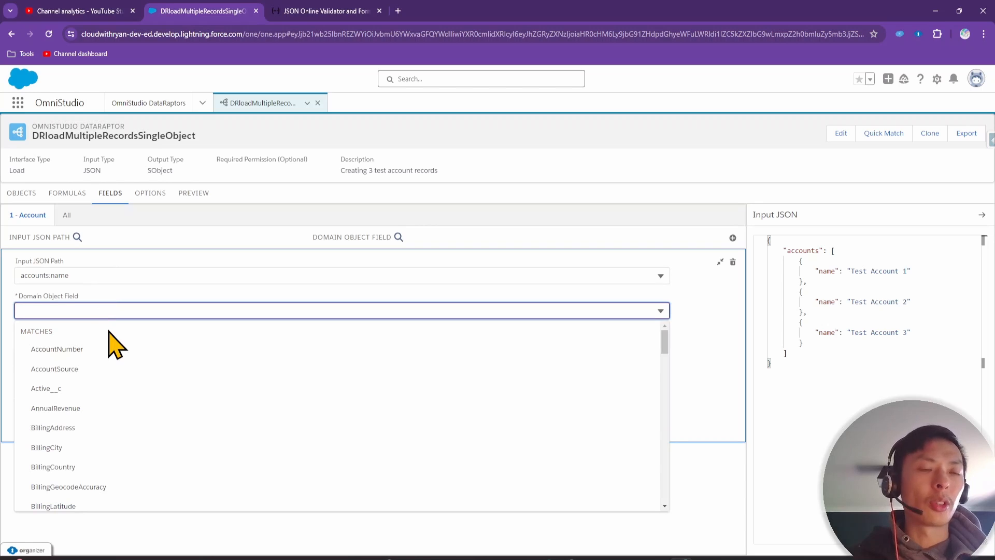
{"action": "type", "text": "name"}
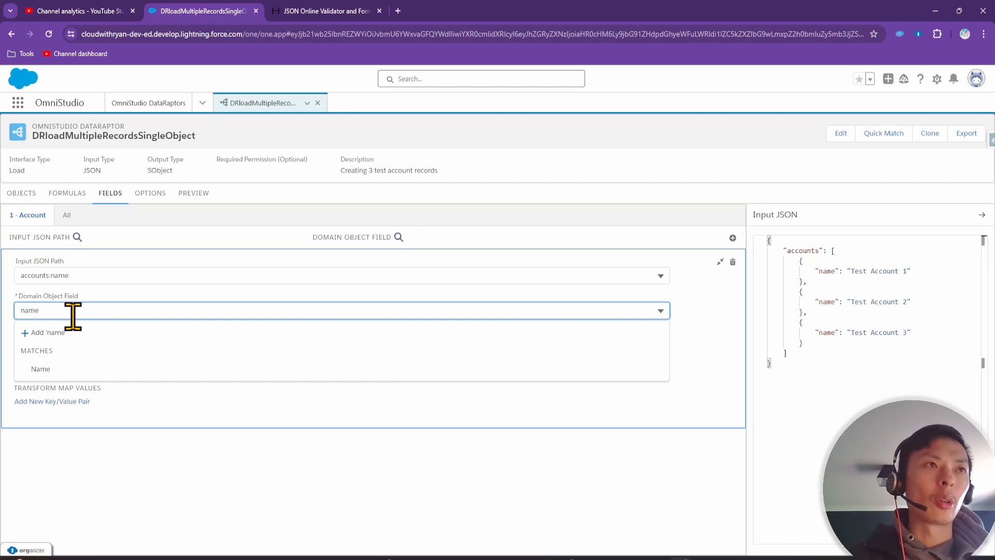
{"action": "key", "text": "BackSpace"}
{"action": "key", "text": "BackSpace"}
{"action": "key", "text": "BackSpace"}
{"action": "key", "text": "BackSpace"}
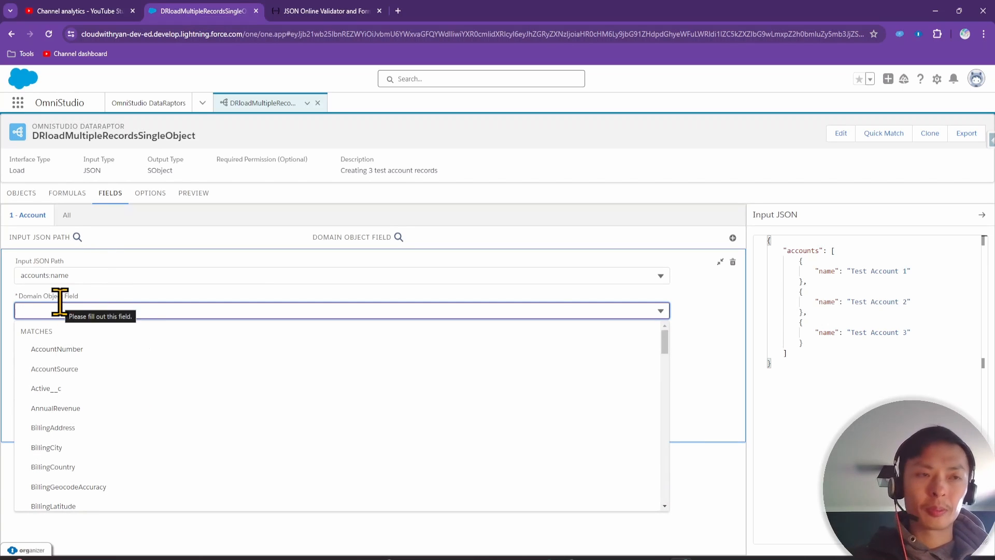
{"action": "type", "text": "name"}
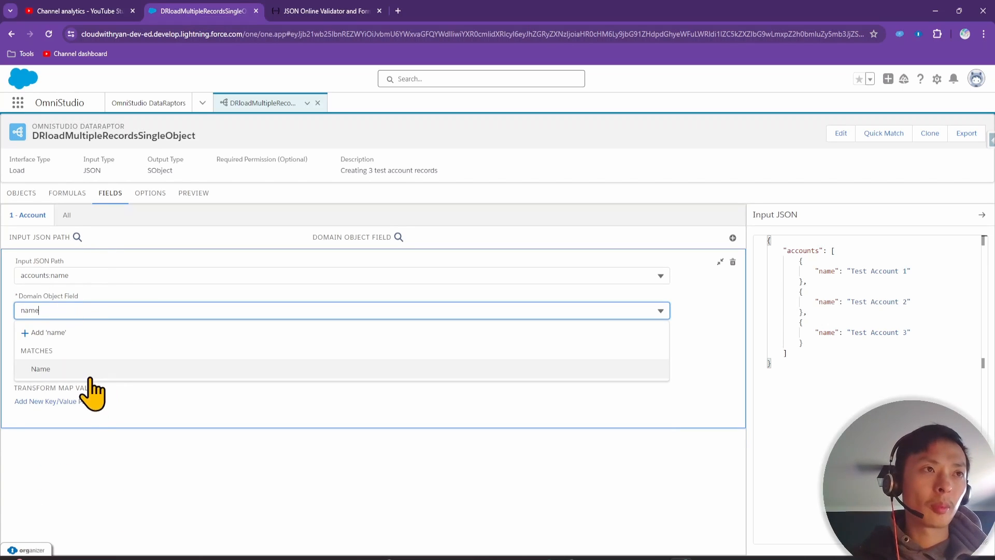
{"action": "left_click", "coordinate": [89, 369]}
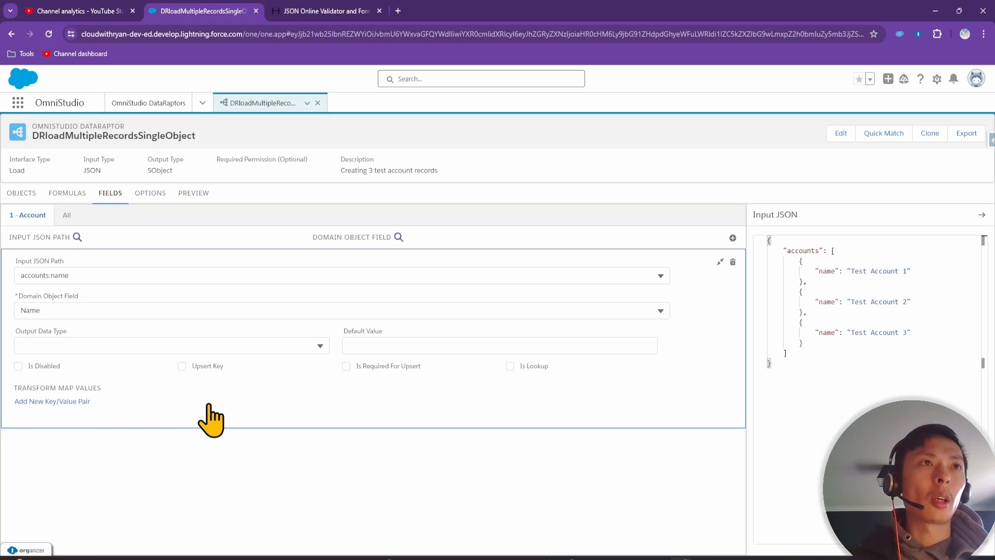
Execute the preview with the three-account JSON as input, creating three Account records
{"action": "left_click", "coordinate": [194, 192]}
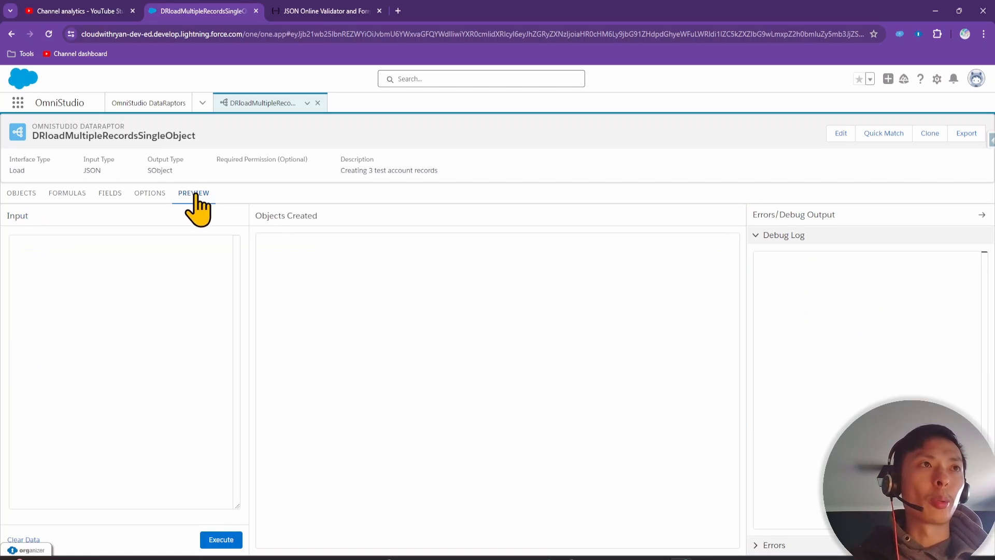
{"action": "left_click", "coordinate": [222, 542]}
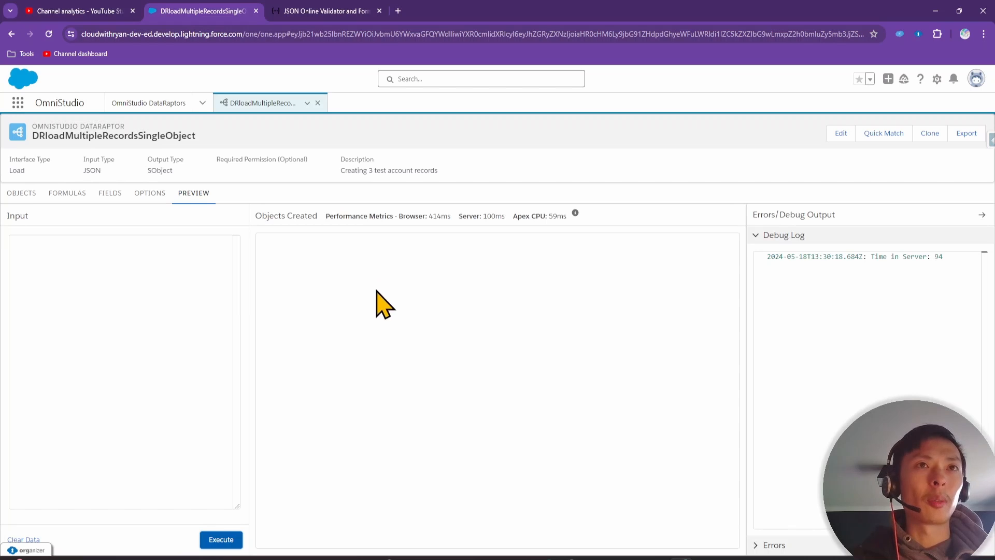
{"action": "left_click", "coordinate": [109, 195]}
{"action": "left_click", "coordinate": [783, 365]}
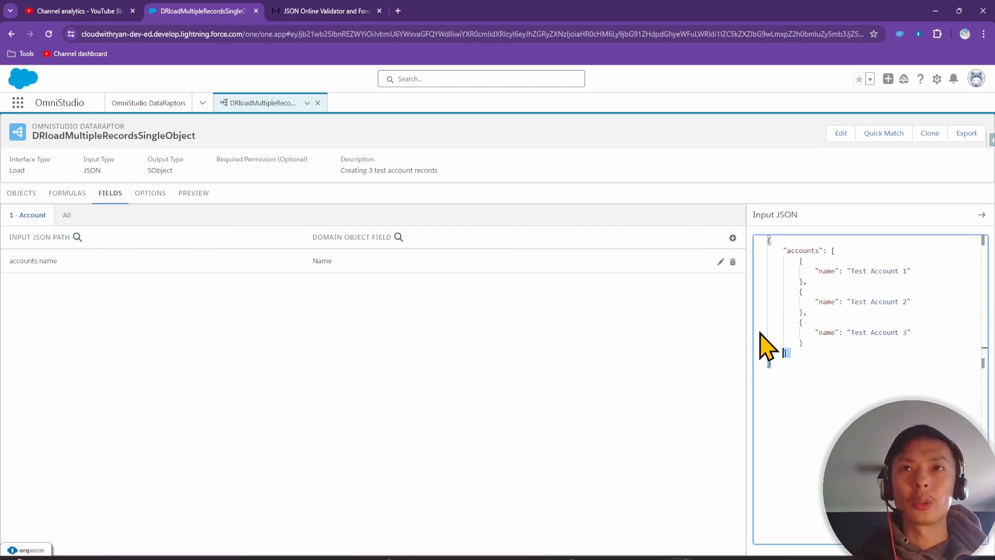
{"action": "key", "text": "ctrl+a"}
{"action": "key", "text": "ctrl+c"}
{"action": "left_click", "coordinate": [189, 196]}
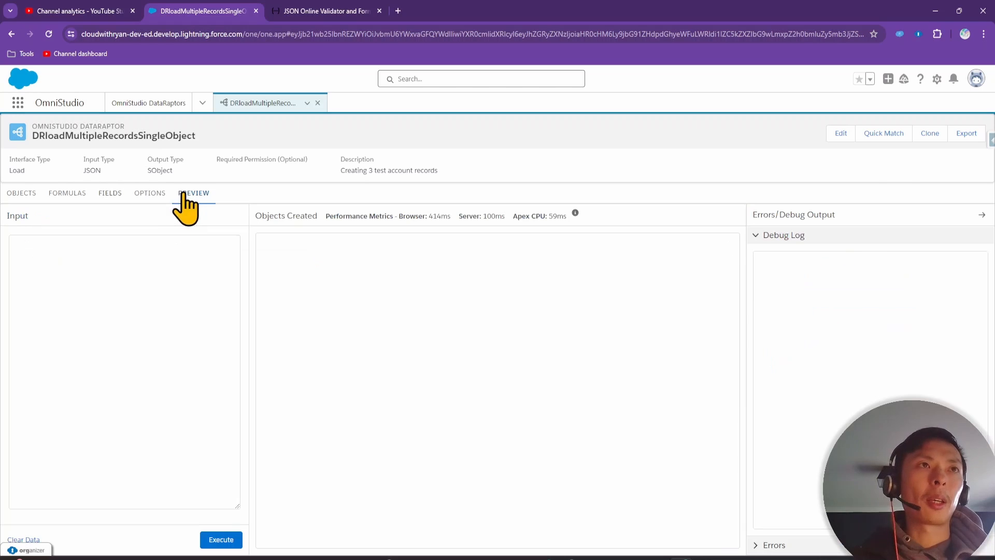
{"action": "left_click", "coordinate": [96, 261]}
{"action": "key", "text": "ctrl+v"}
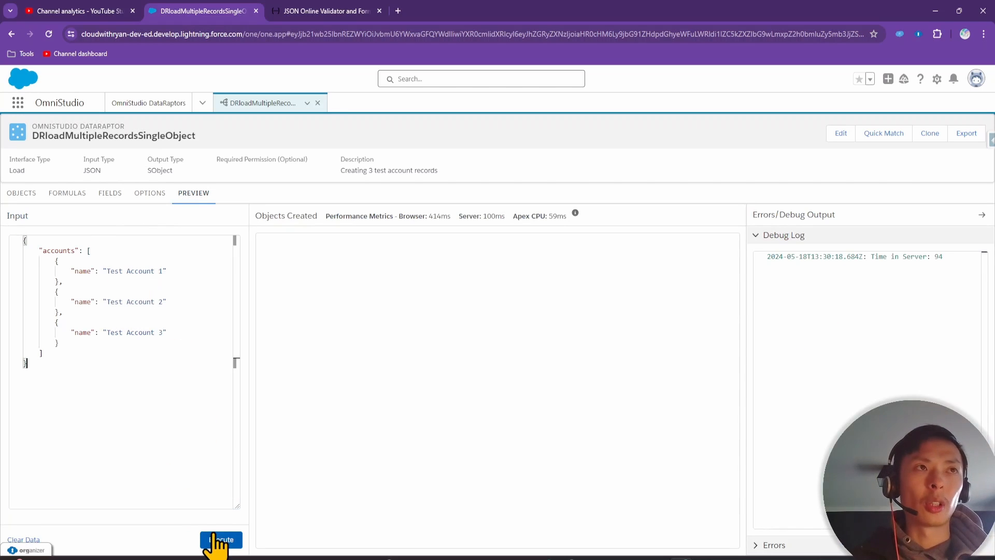
{"action": "left_click", "coordinate": [220, 539]}
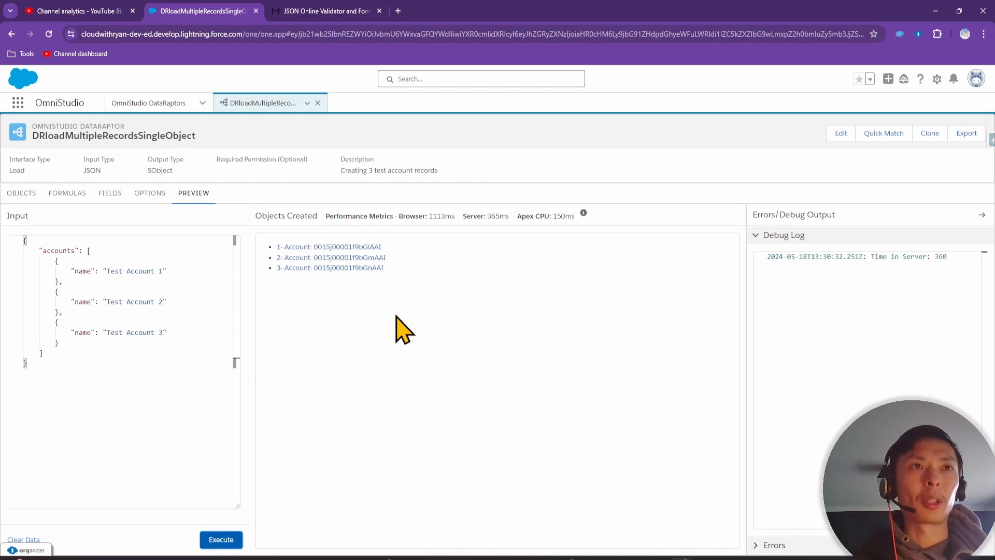
Open the created Test Account 2 and Test Account 3 records and view their details
{"action": "left_click", "coordinate": [374, 259]}
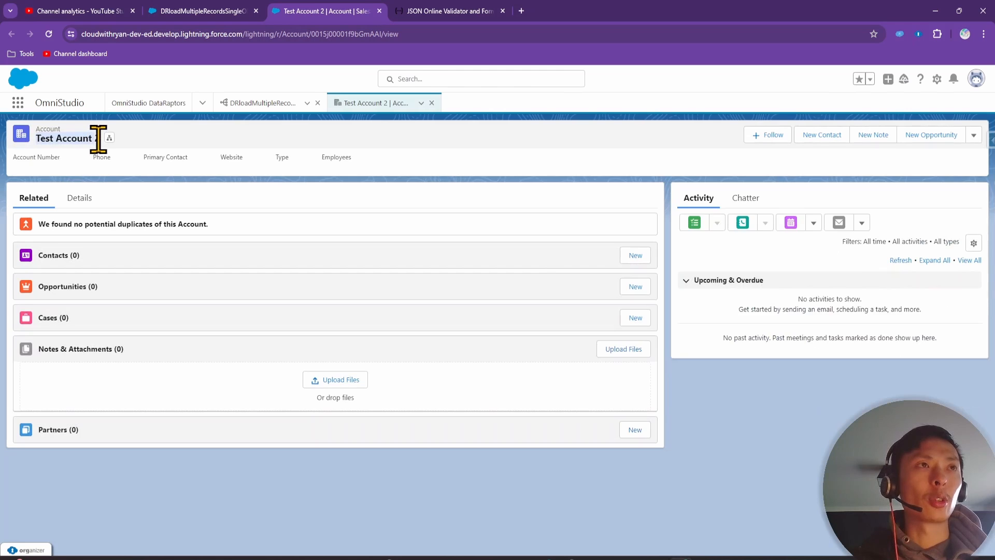
{"action": "left_click", "coordinate": [164, 10]}
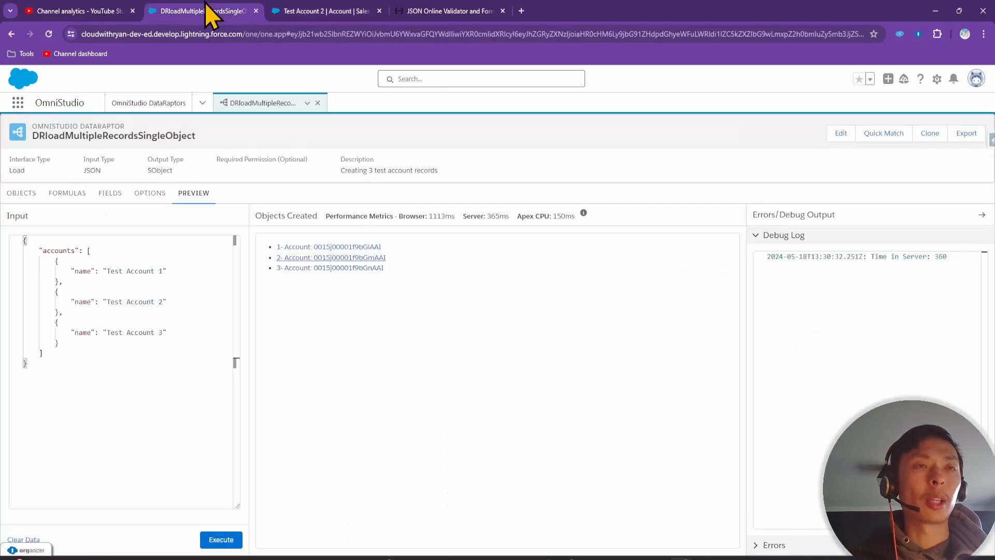
{"action": "left_click", "coordinate": [372, 269]}
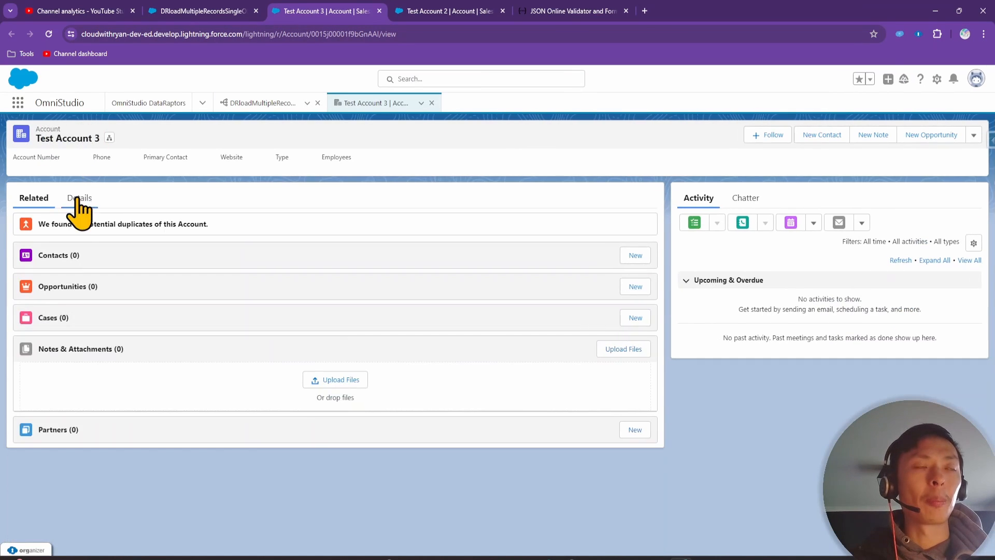
{"action": "left_click", "coordinate": [78, 197]}
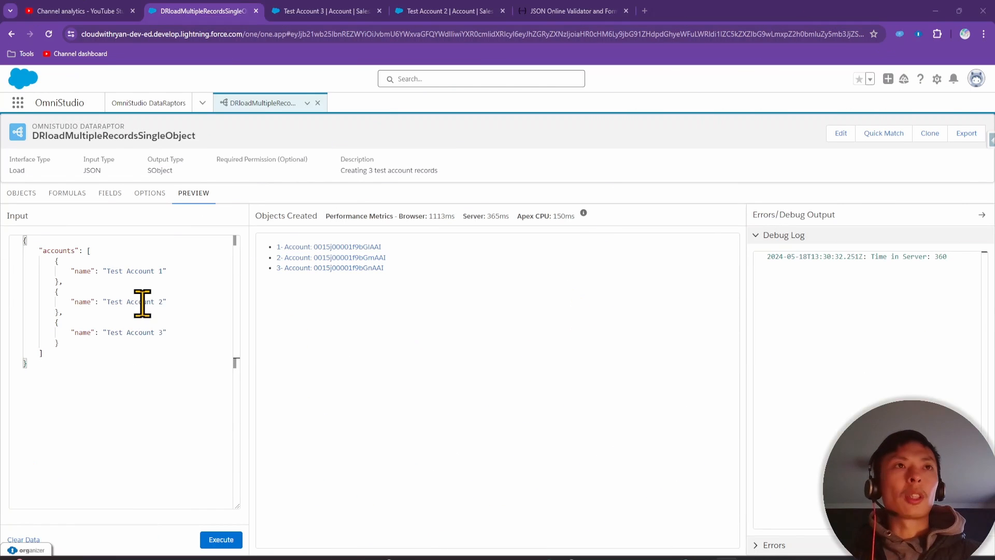
Start a new DataRaptor named DRloadMultipleParentChildRecords from the DataRaptor list
{"action": "left_click", "coordinate": [163, 104]}
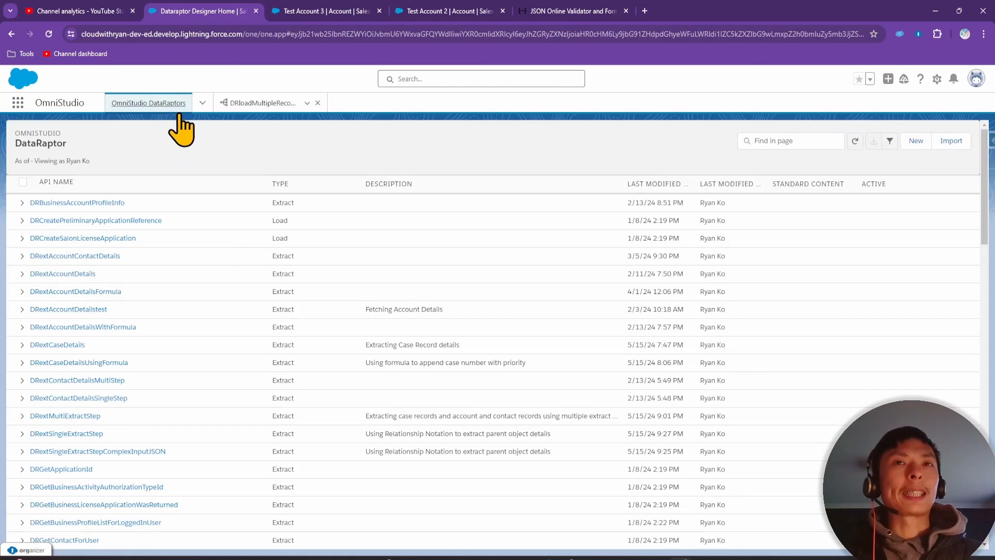
{"action": "left_click", "coordinate": [906, 146]}
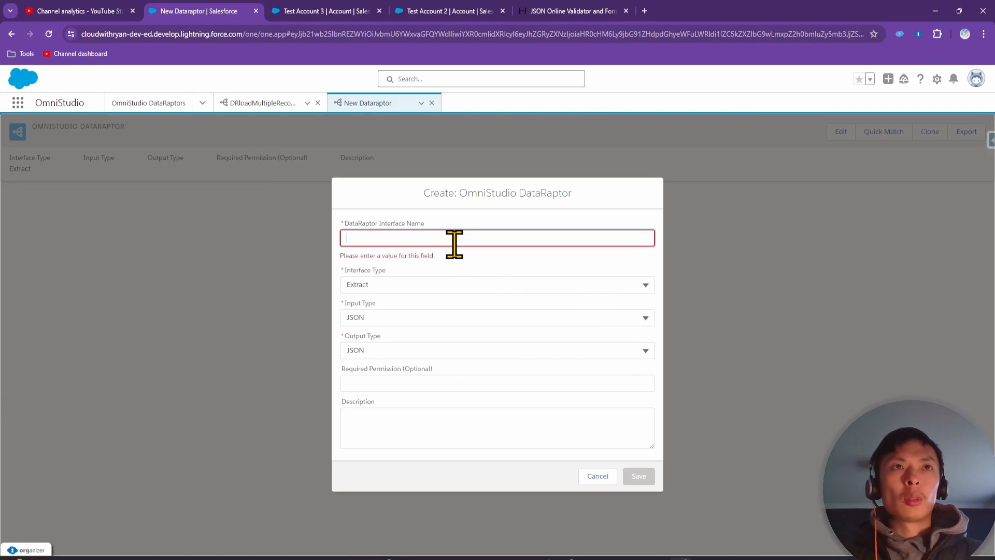
{"action": "type", "text": "DRloadMultipleParentReocrds"}
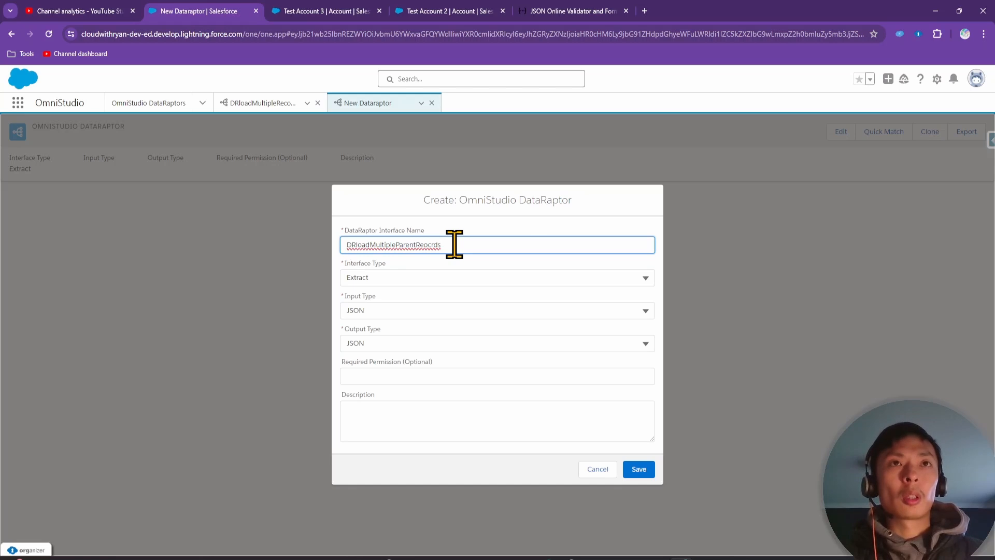
{"action": "key", "text": "BackSpace"}
{"action": "key", "text": "BackSpace"}
{"action": "type", "text": "ds"}
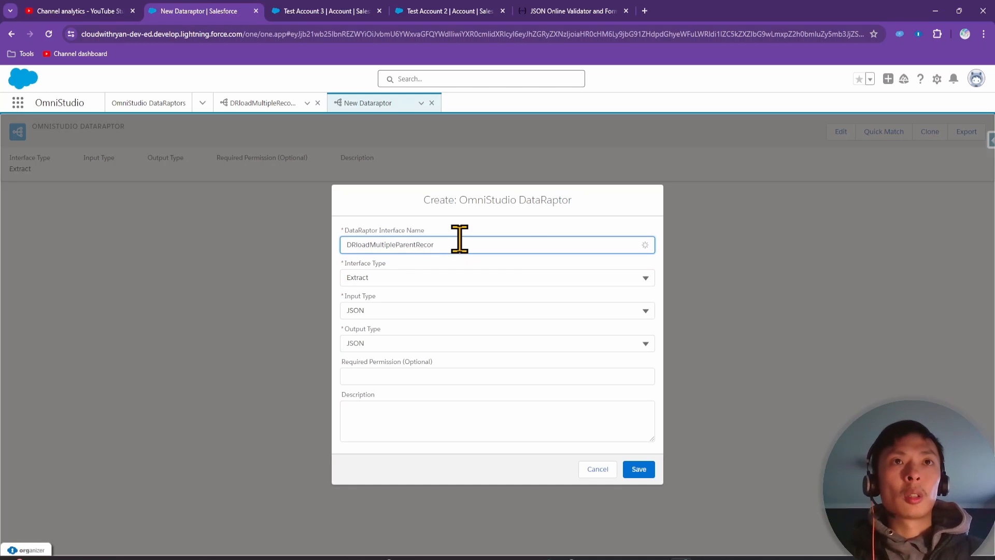
{"action": "left_click", "coordinate": [414, 244]}
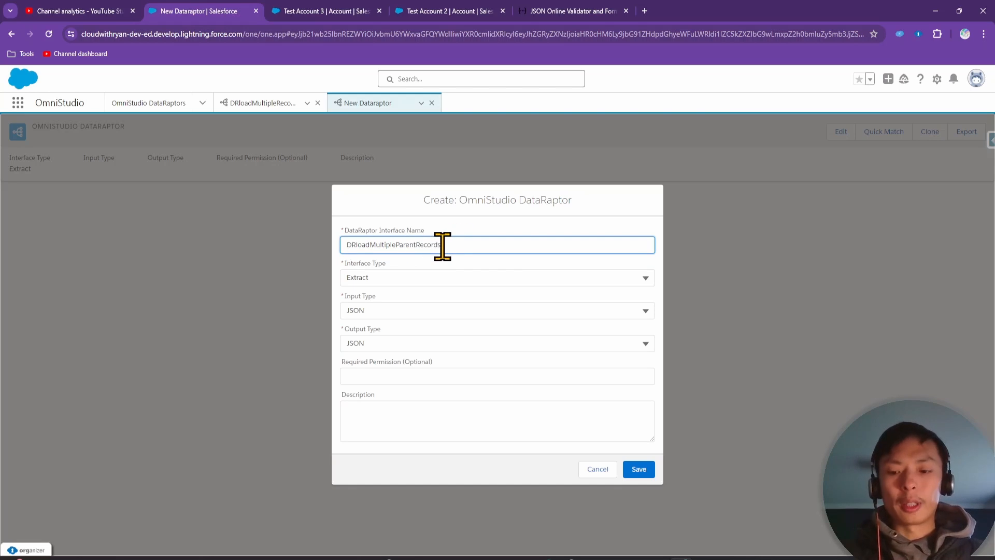
{"action": "type", "text": "Child"}
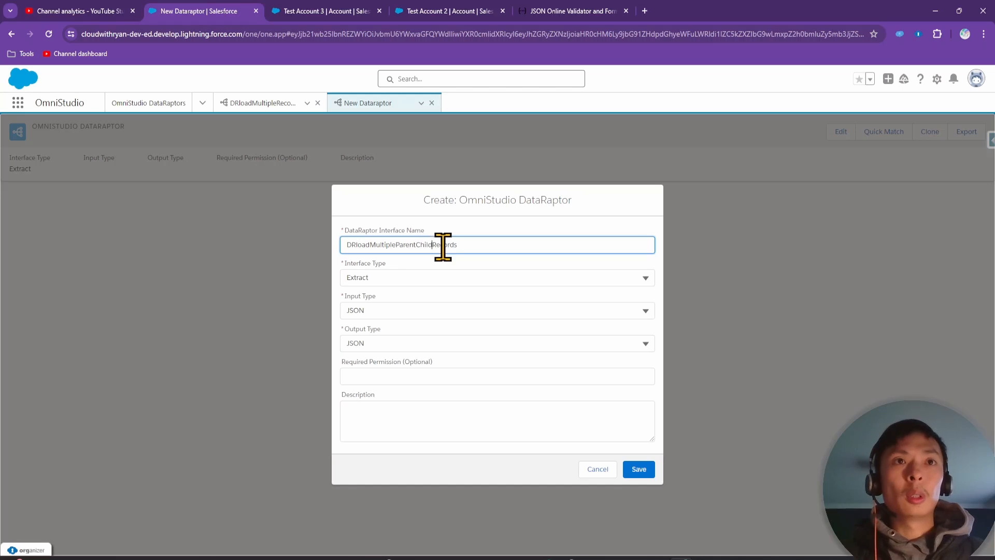
Describe it as two case objects with two associated contacts, set type Load, and save
{"action": "left_click", "coordinate": [405, 421]}
{"action": "type", "text": "c"}
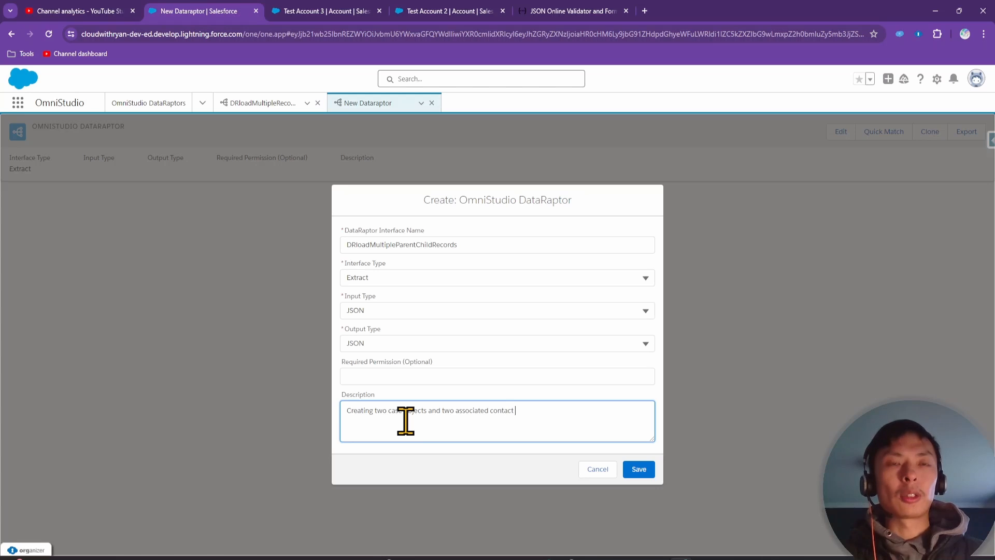
{"action": "type", "text": "s"}
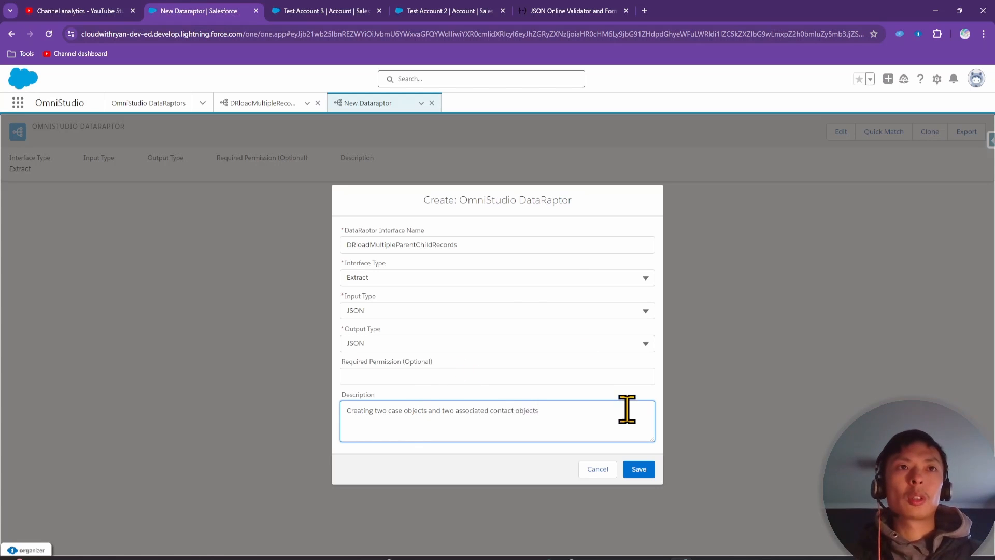
{"action": "left_click", "coordinate": [429, 275]}
{"action": "left_click", "coordinate": [386, 339]}
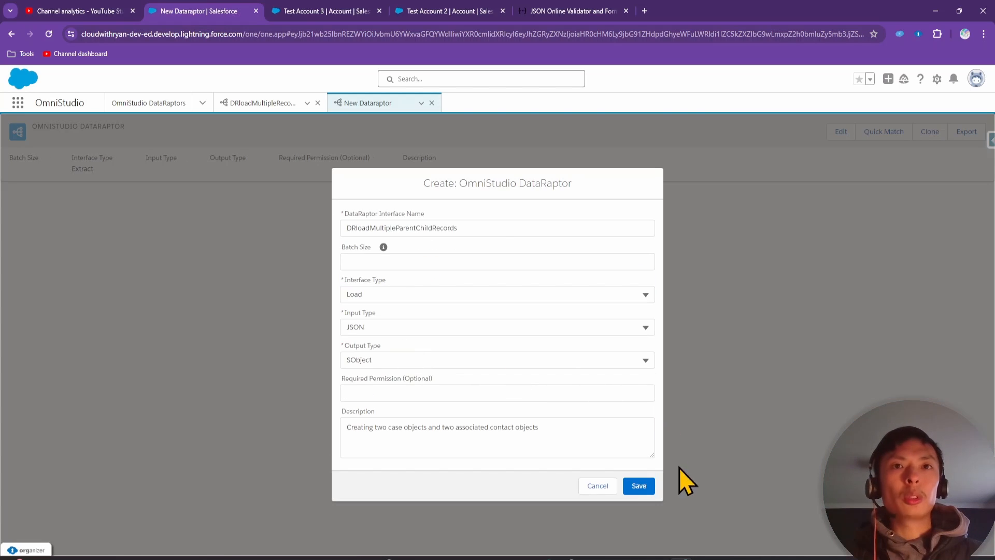
{"action": "left_click", "coordinate": [639, 485]}
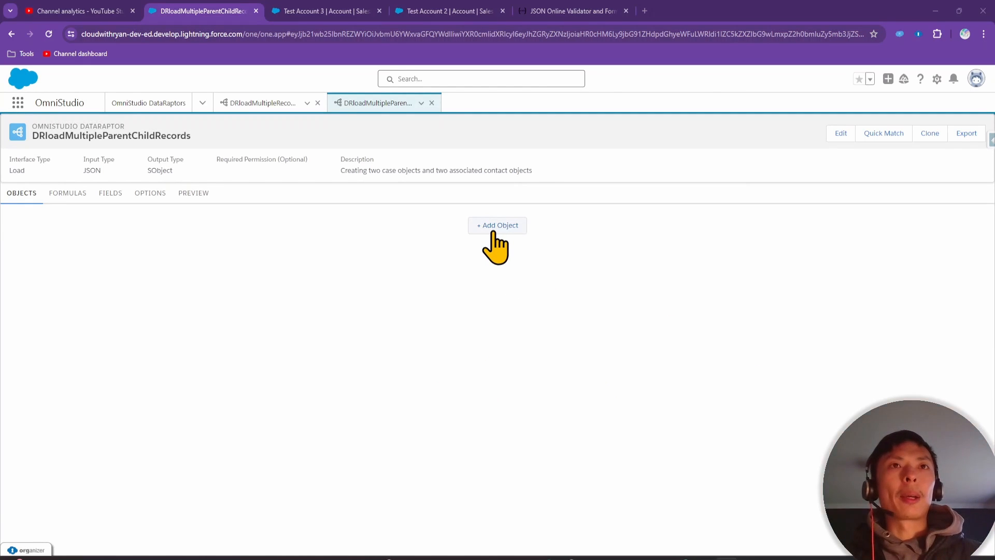
Add Case as object 1 and Contact as object 2 of DRloadMultipleParentChildRecords
{"action": "left_click", "coordinate": [495, 226]}
{"action": "left_click", "coordinate": [384, 228]}
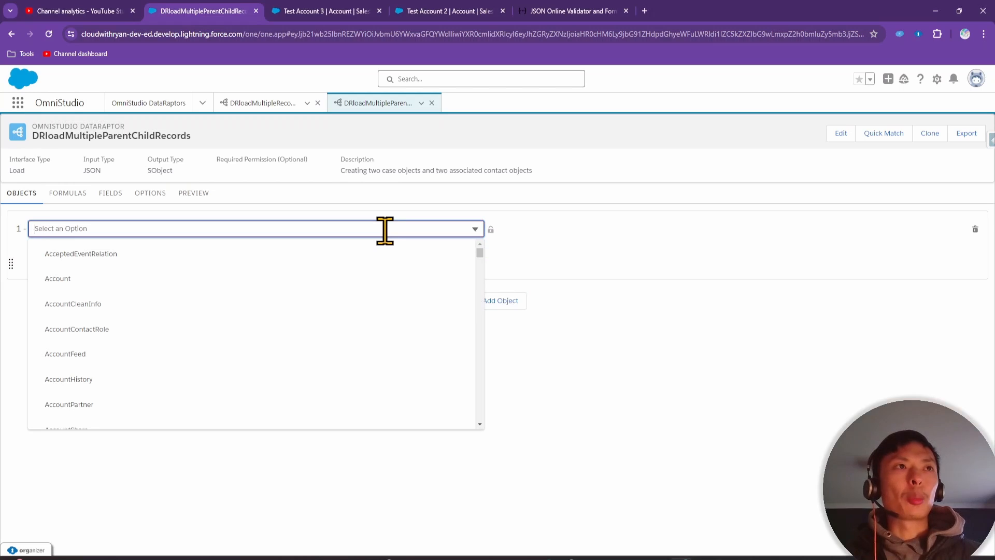
{"action": "type", "text": "case"}
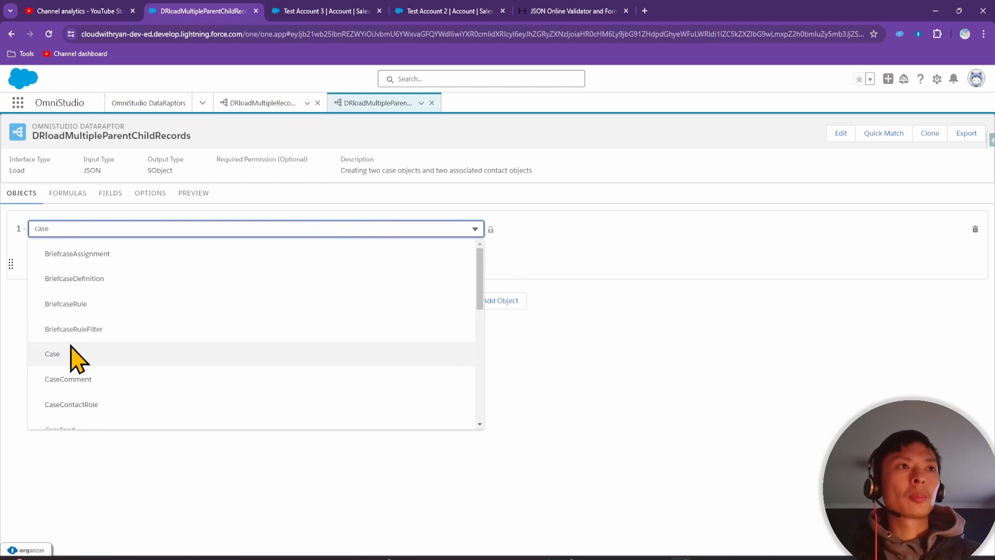
{"action": "left_click", "coordinate": [67, 354]}
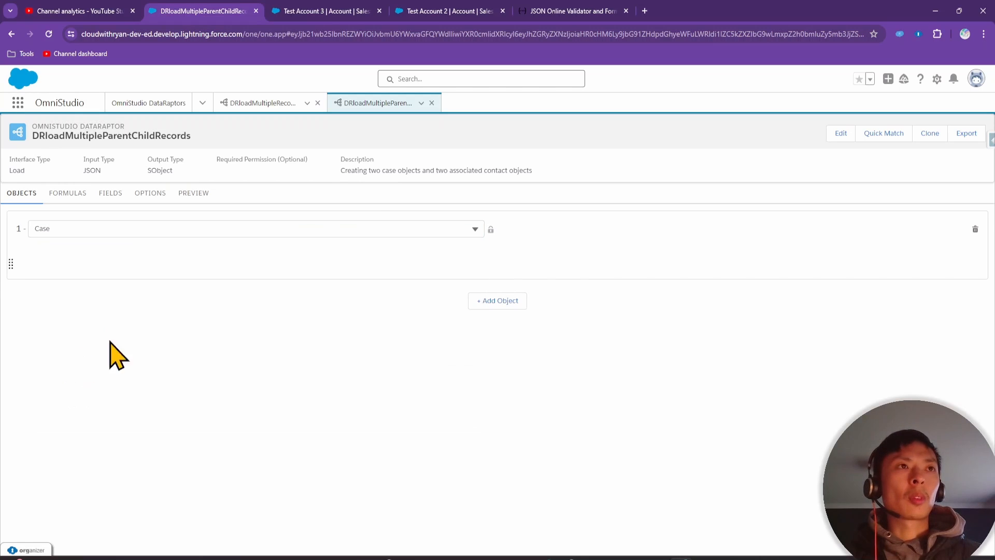
{"action": "left_click", "coordinate": [504, 302]}
{"action": "left_click", "coordinate": [190, 304]}
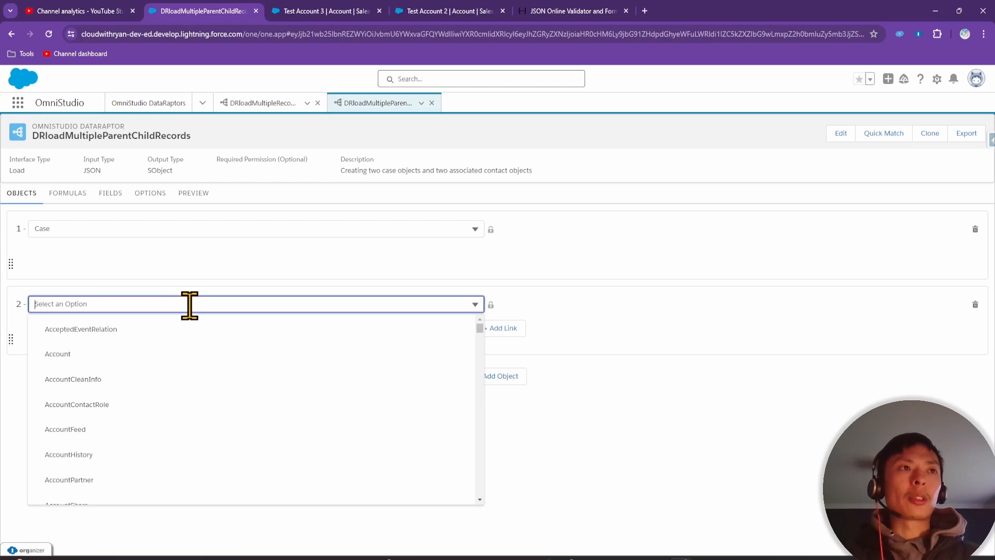
{"action": "type", "text": "contac"}
{"action": "type", "text": "tact"}
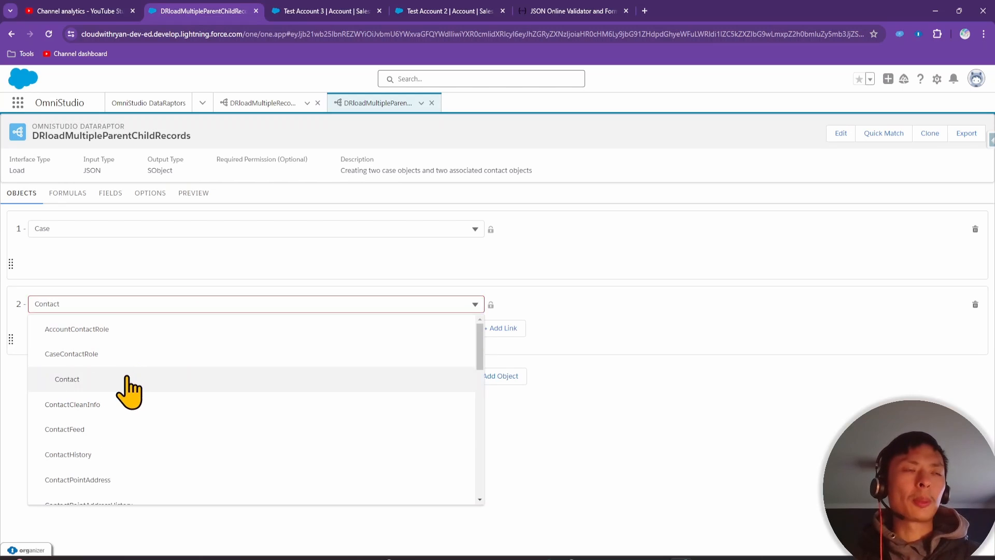
{"action": "left_click", "coordinate": [120, 379]}
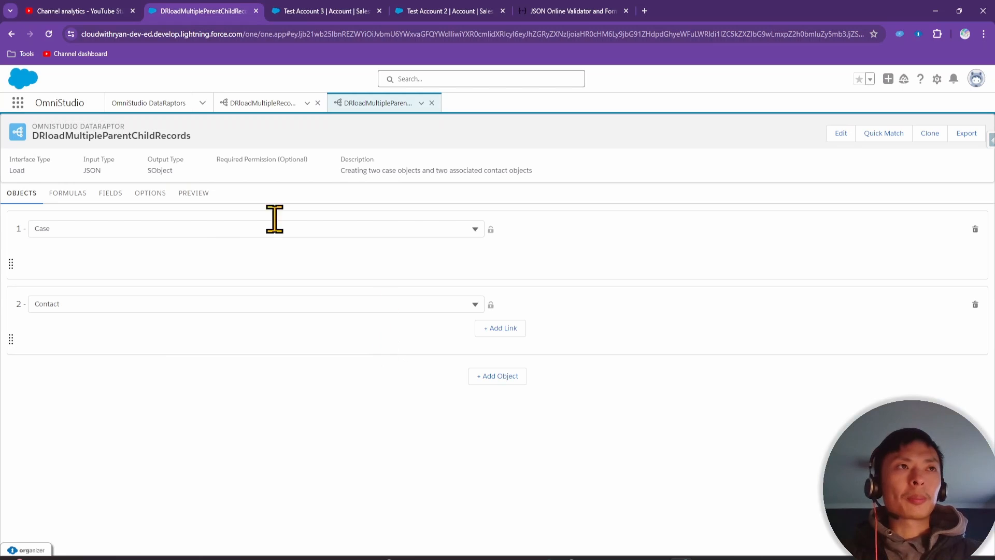
Close the browser tabs to the right of Test Account 3
{"action": "right_click", "coordinate": [231, 15]}
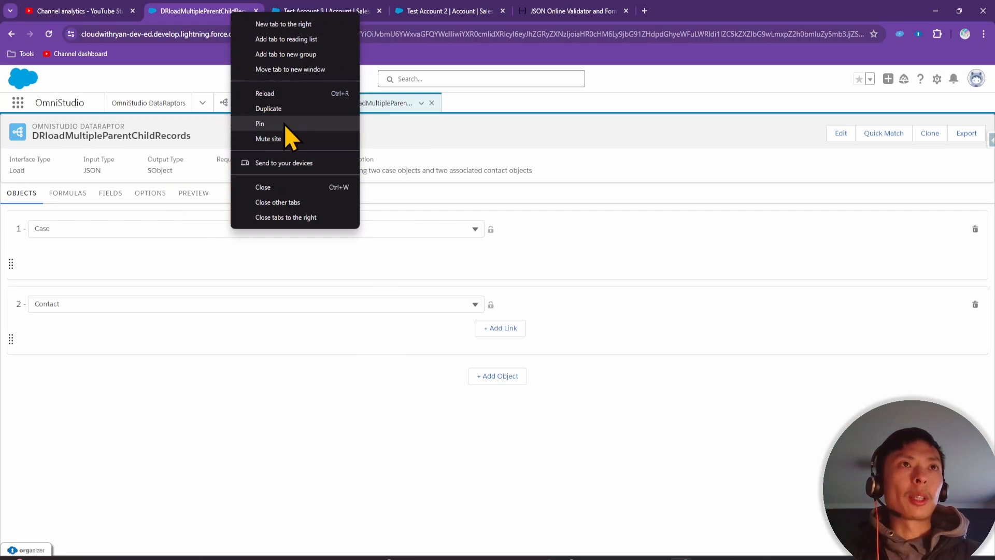
{"action": "left_click", "coordinate": [312, 6]}
{"action": "right_click", "coordinate": [362, 14]}
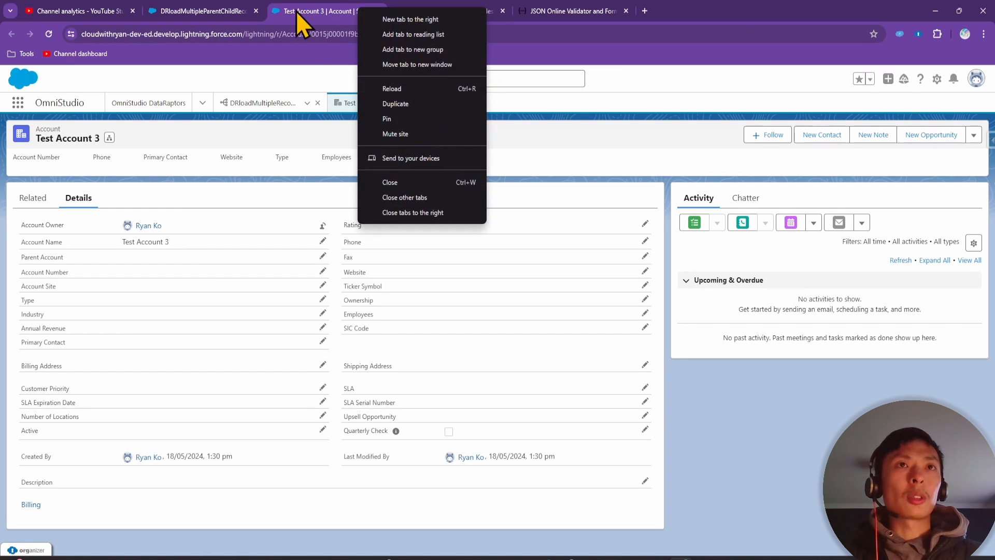
{"action": "left_click", "coordinate": [418, 215]}
Open jsonlint.com in the current tab
{"action": "left_click", "coordinate": [365, 33]}
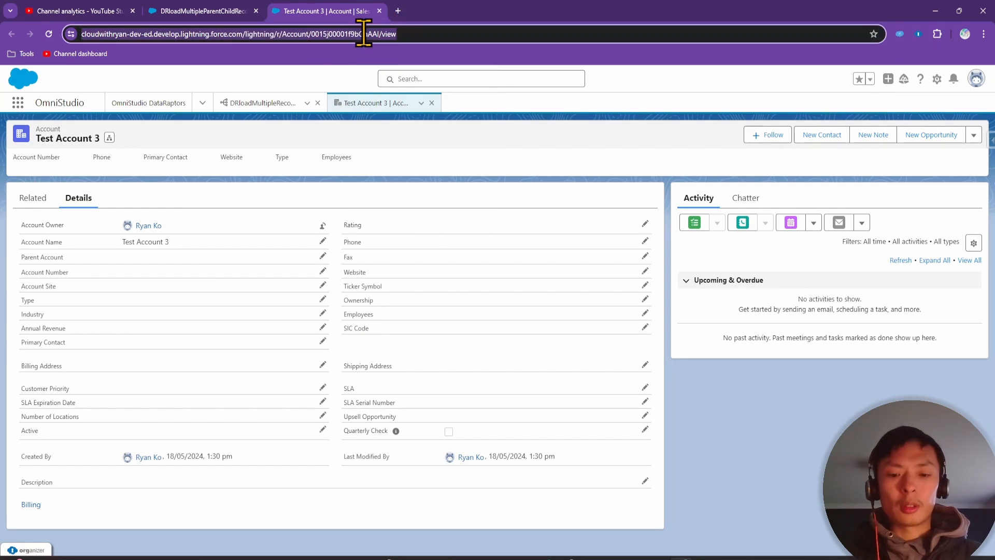
{"action": "type", "text": "json"}
{"action": "key", "text": "Return"}
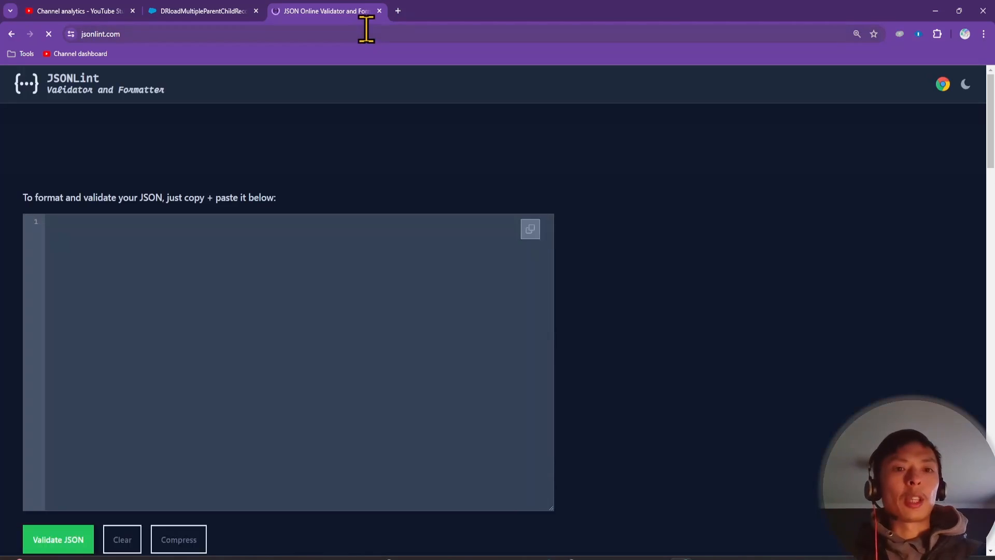
In JSONLint, start a cases array whose first object has subject 'Broken Engine'
{"action": "left_click", "coordinate": [199, 230]}
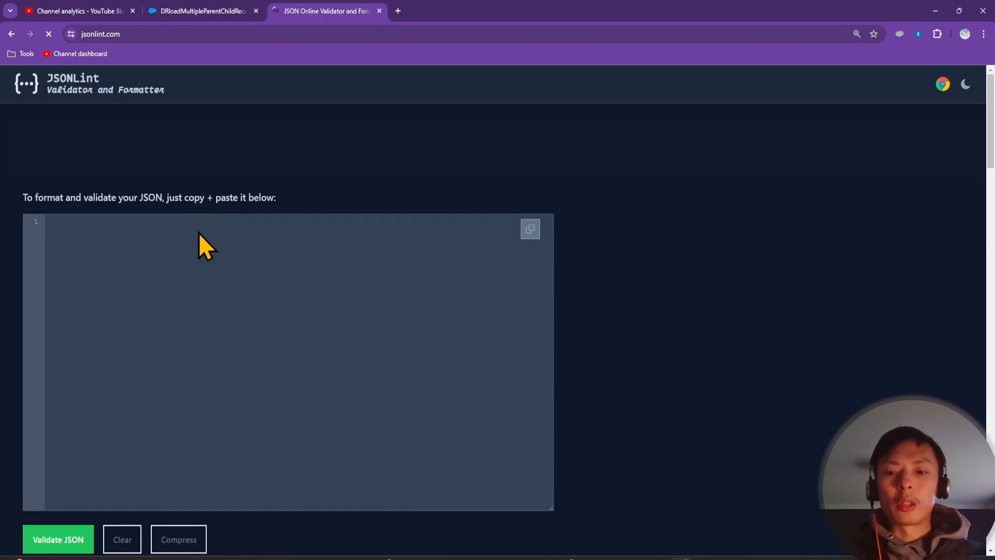
{"action": "type", "text": "{"}
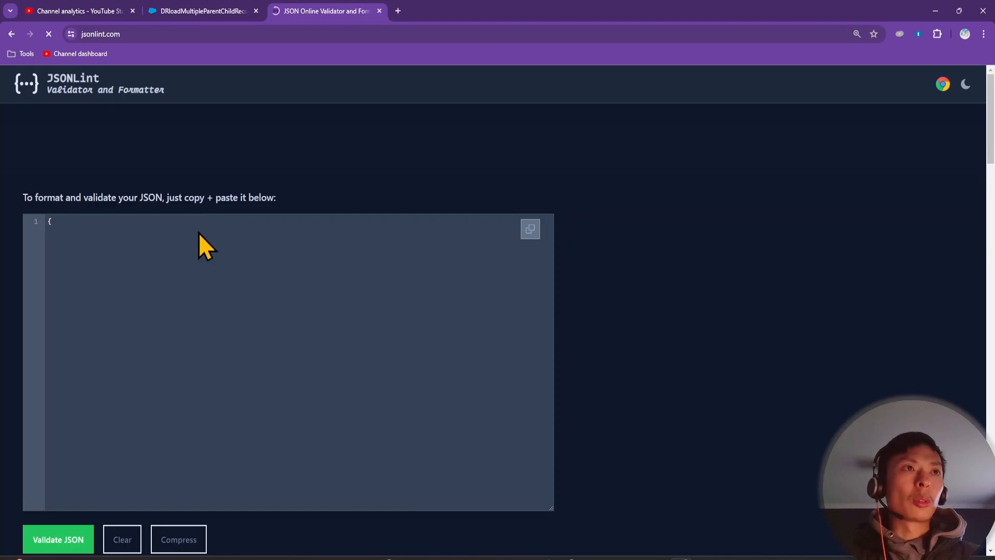
{"action": "type", "text": "}"}
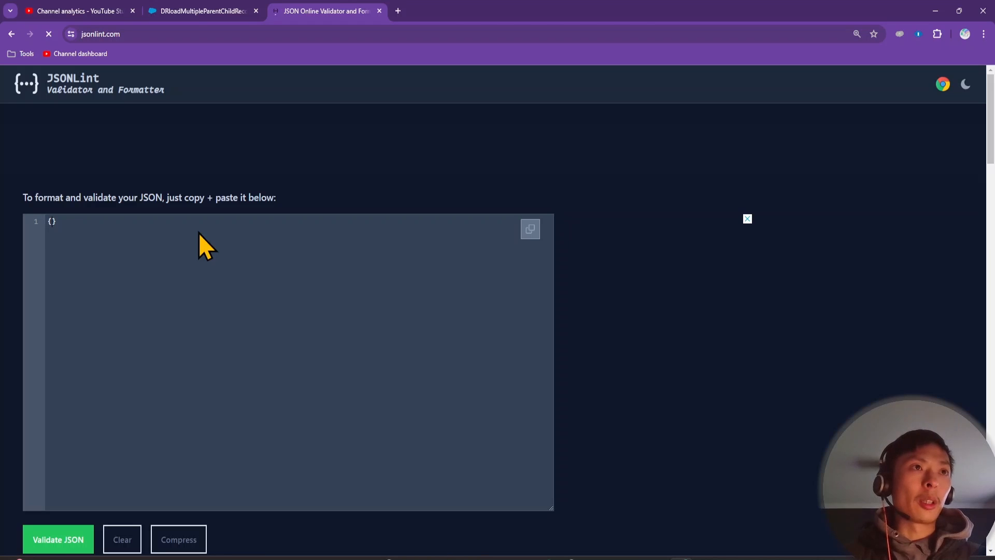
{"action": "key", "text": "Return"}
{"action": "key", "text": "Return"}
{"action": "key", "text": "Return"}
{"action": "key", "text": "Return"}
{"action": "key", "text": "Return"}
{"action": "key", "text": "Return"}
{"action": "key", "text": "Return"}
{"action": "key", "text": "Return"}
{"action": "key", "text": "Up"}
{"action": "key", "text": "Up"}
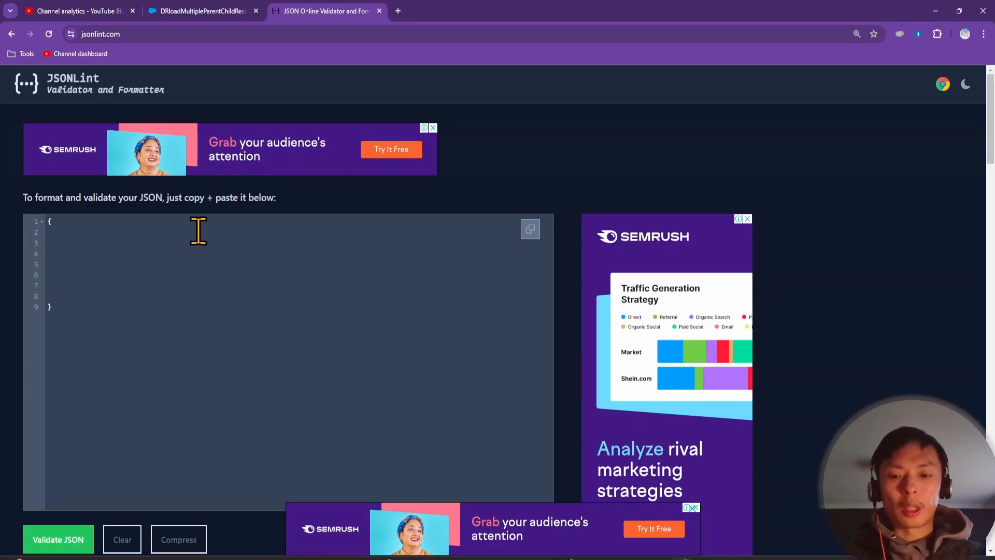
{"action": "type", "text": "cases\""}
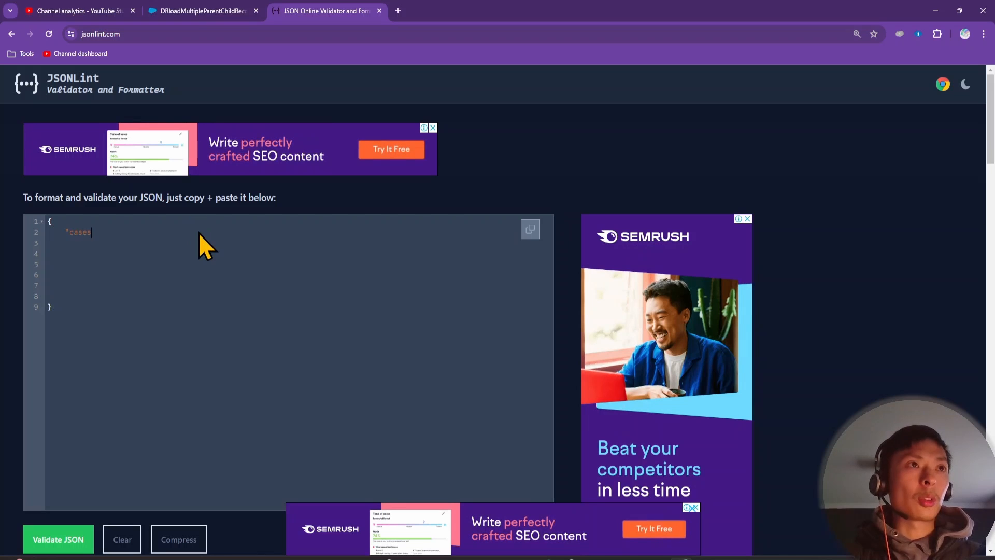
{"action": "type", "text": ":"}
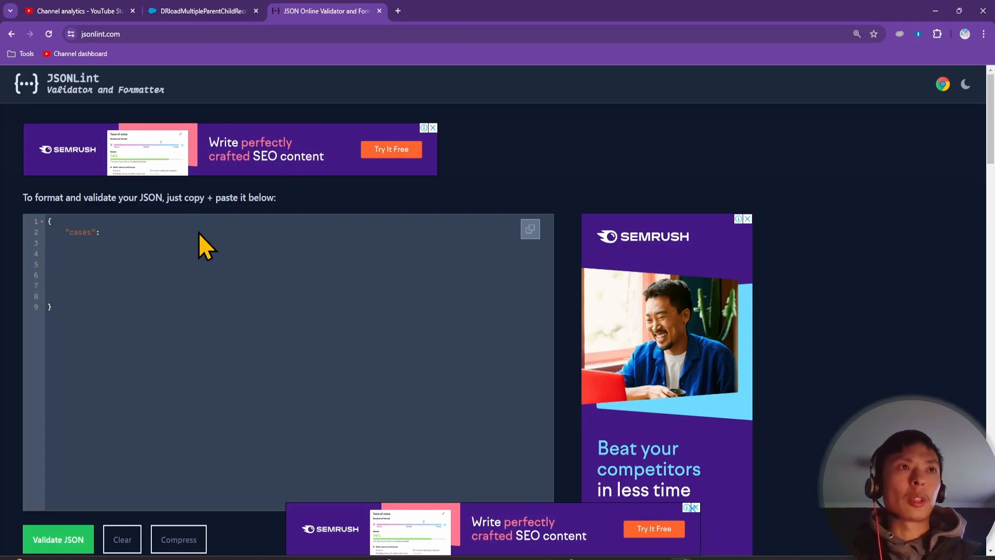
{"action": "type", "text": "[]"}
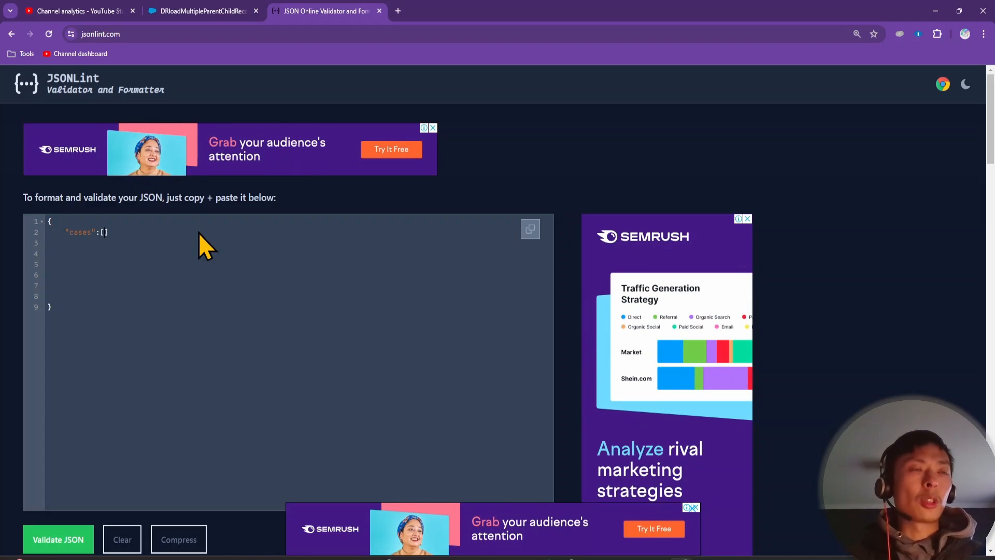
{"action": "key", "text": "Return"}
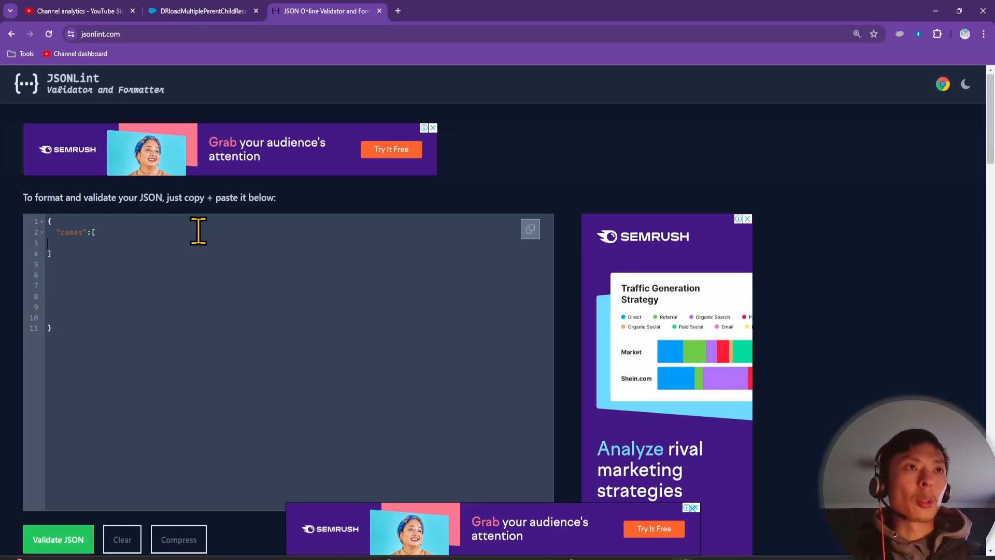
{"action": "key", "text": "Up"}
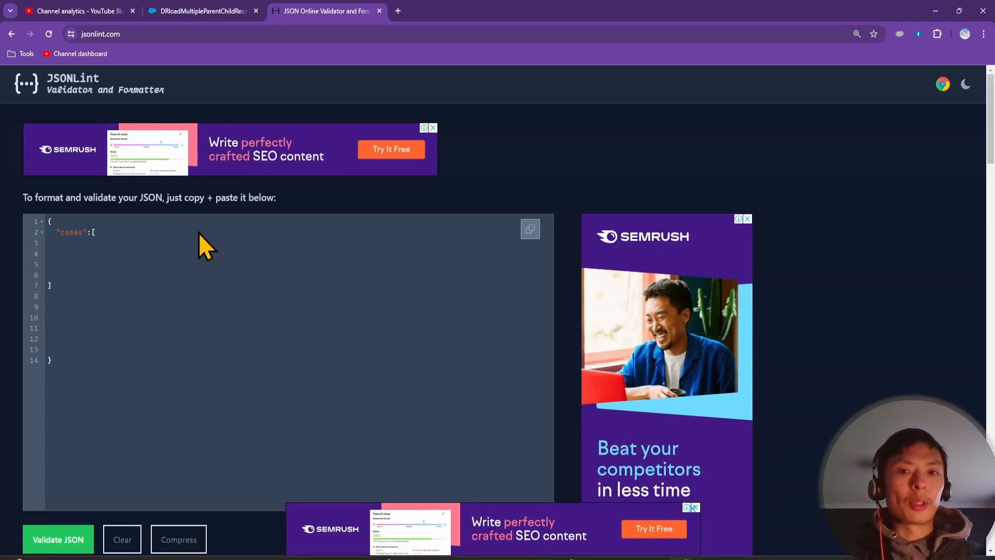
{"action": "type", "text": "{"}
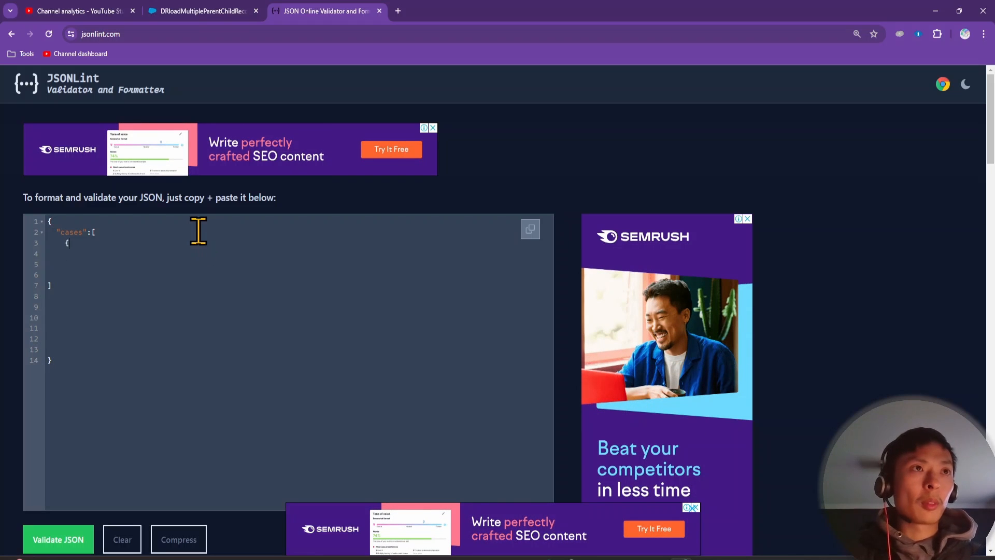
{"action": "key", "text": "Return"}
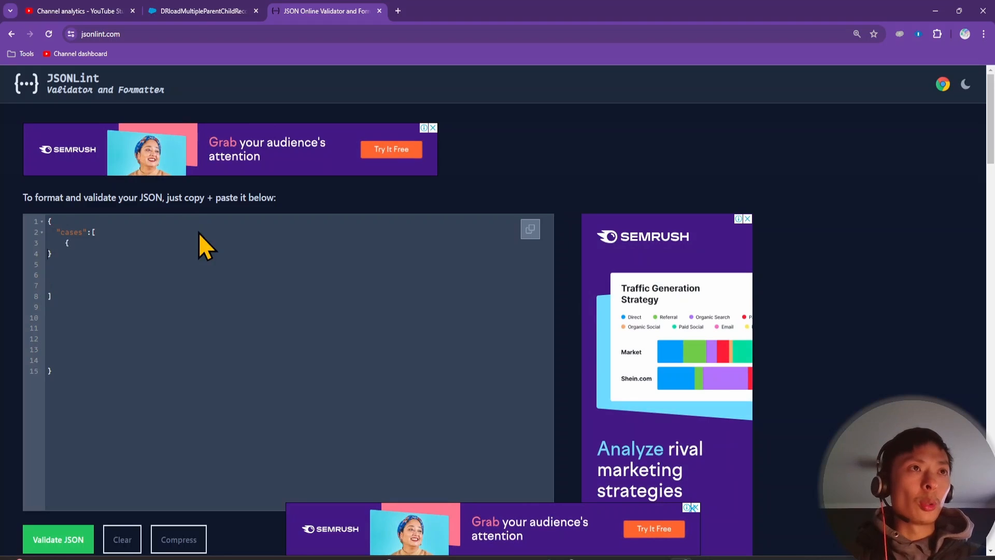
{"action": "key", "text": "Return"}
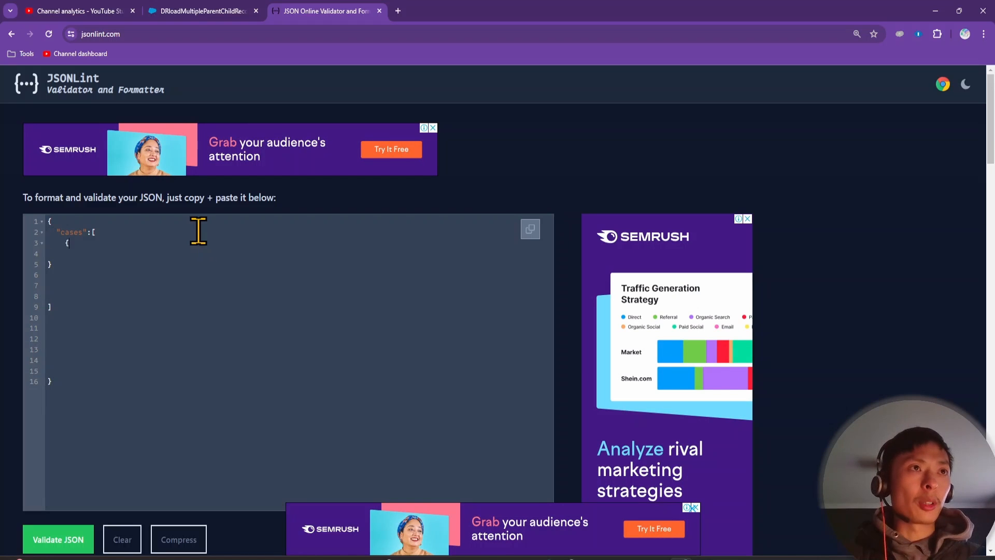
{"action": "type", "text": "\"sub"}
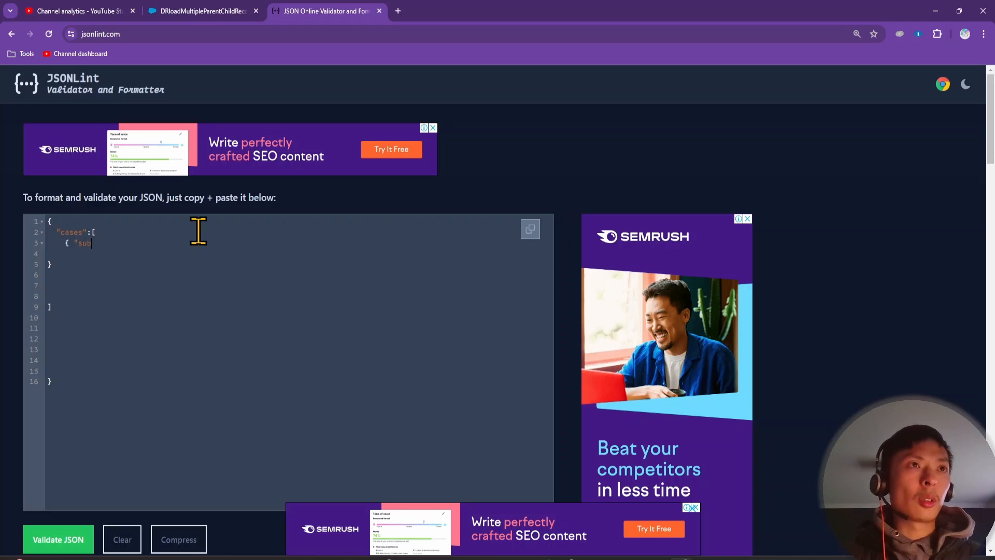
{"action": "type", "text": "ject\""}
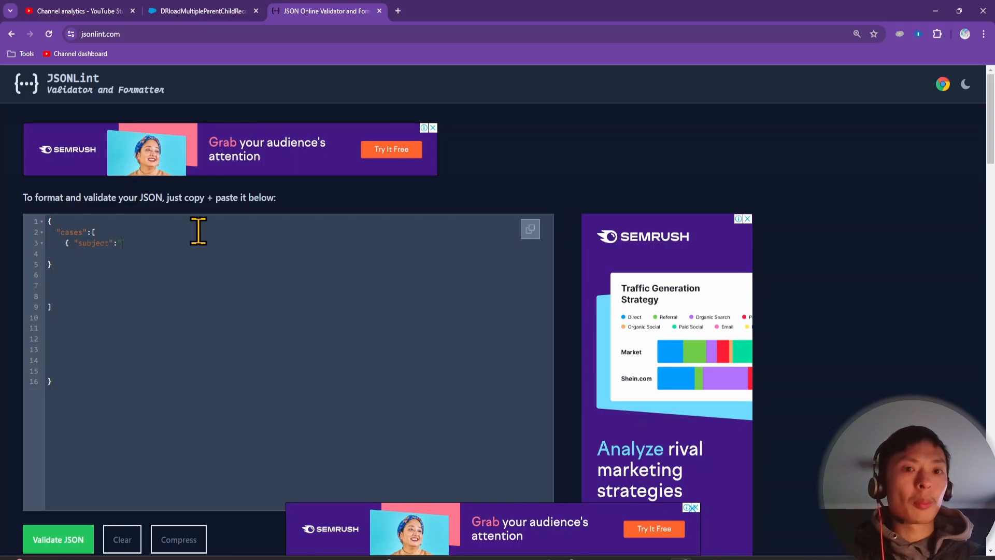
{"action": "type", "text": ":\"Bro"}
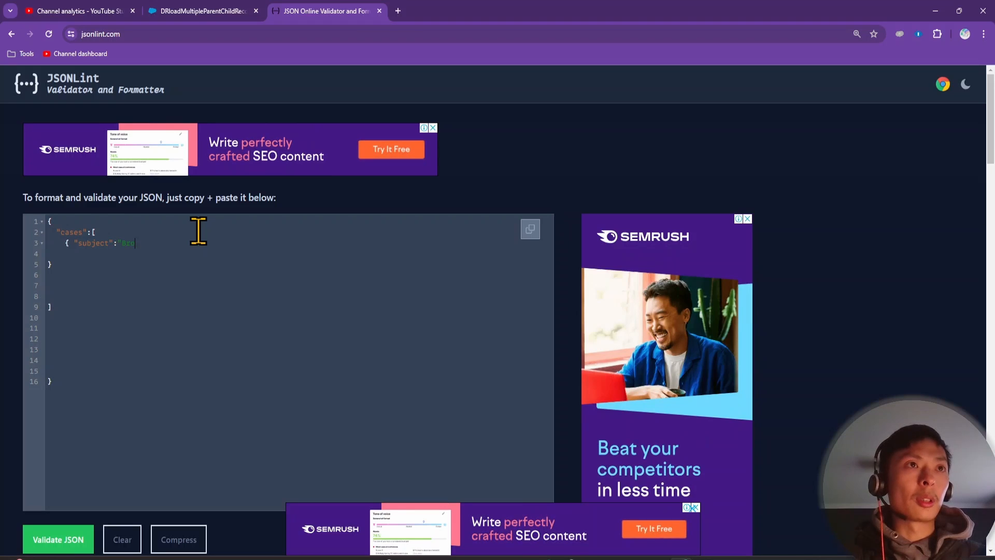
{"action": "type", "text": "ken Engine"}
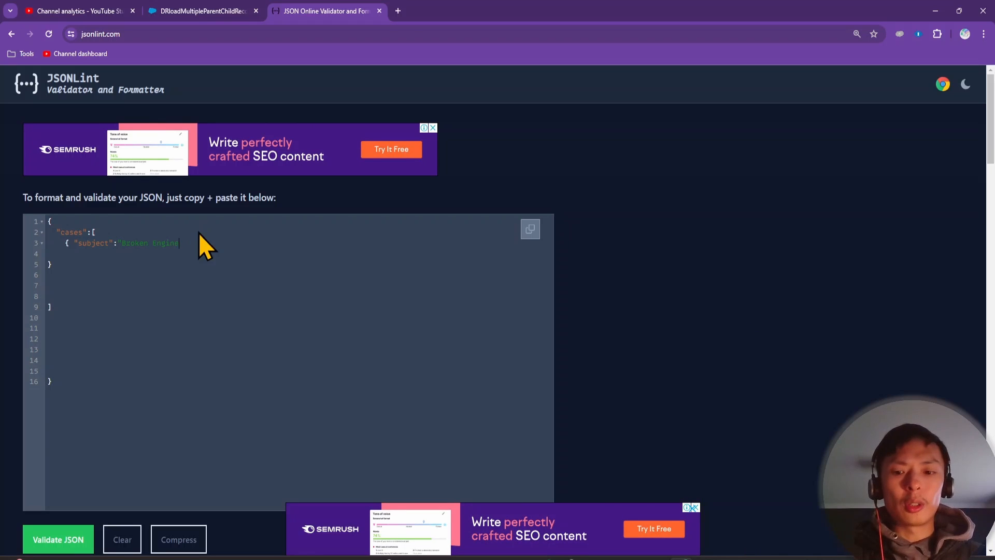
{"action": "type", "text": "\","}
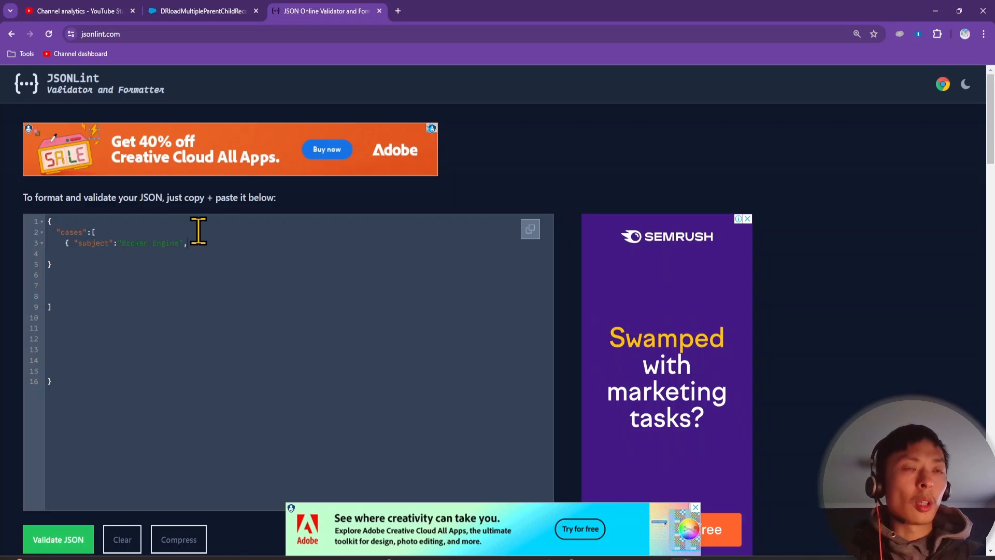
Add a nested contact object to the case with a lastName entry
{"action": "key", "text": "Return"}
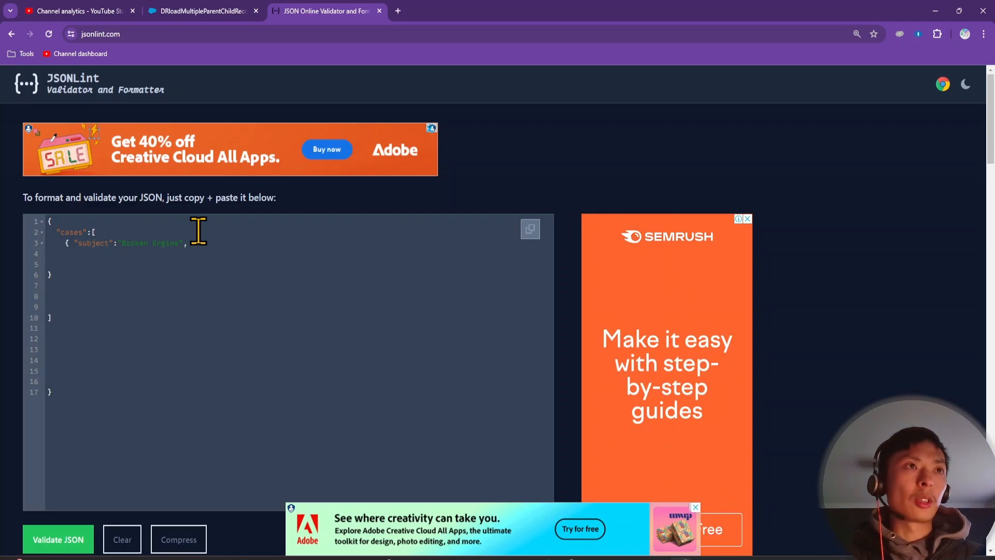
{"action": "type", "text": "\"conta"}
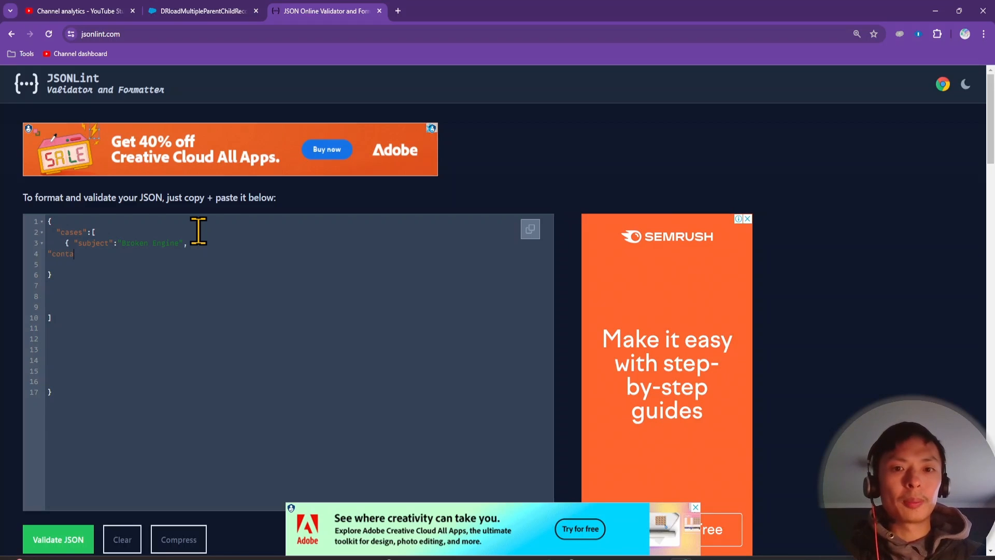
{"action": "type", "text": "ct:{"}
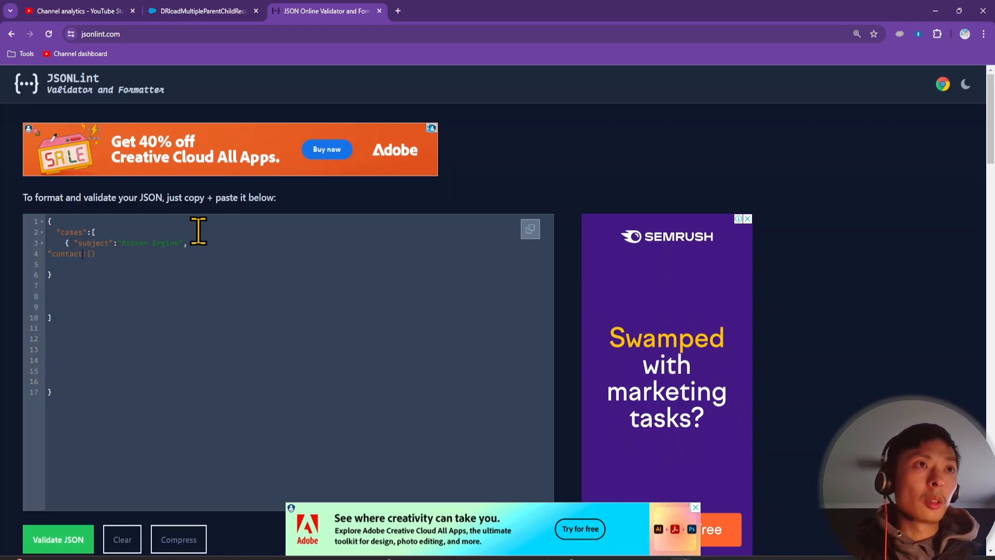
{"action": "type", "text": "\""}
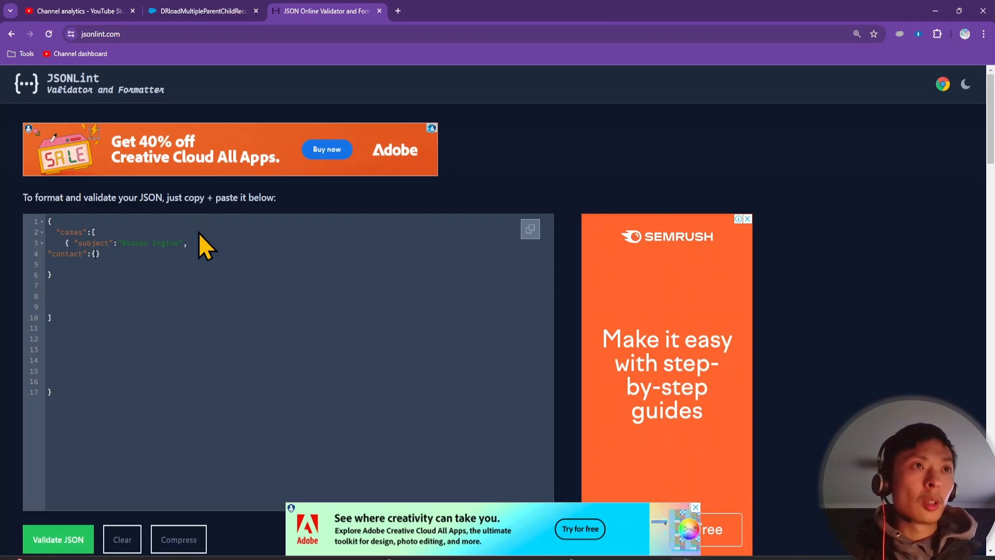
{"action": "key", "text": "Return"}
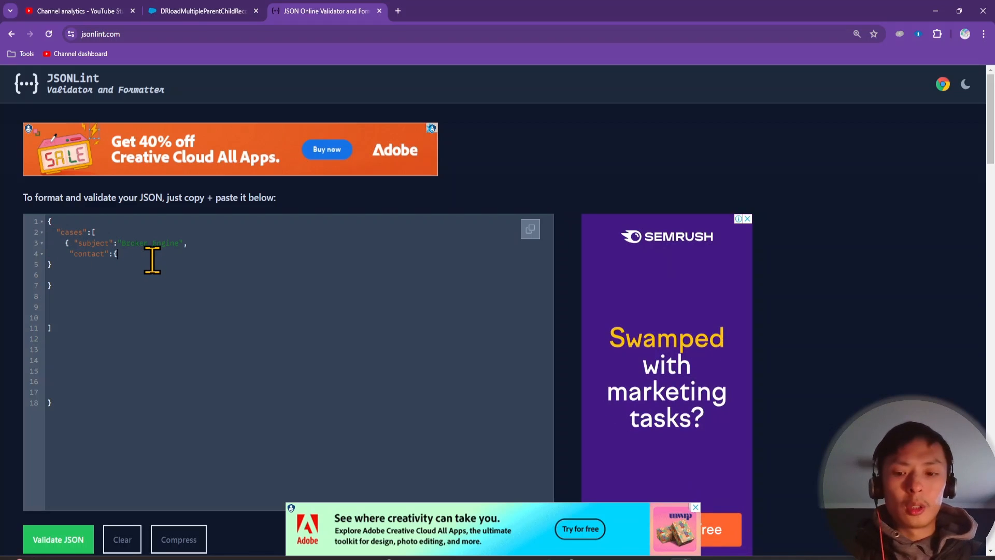
{"action": "type", "text": "ast"}
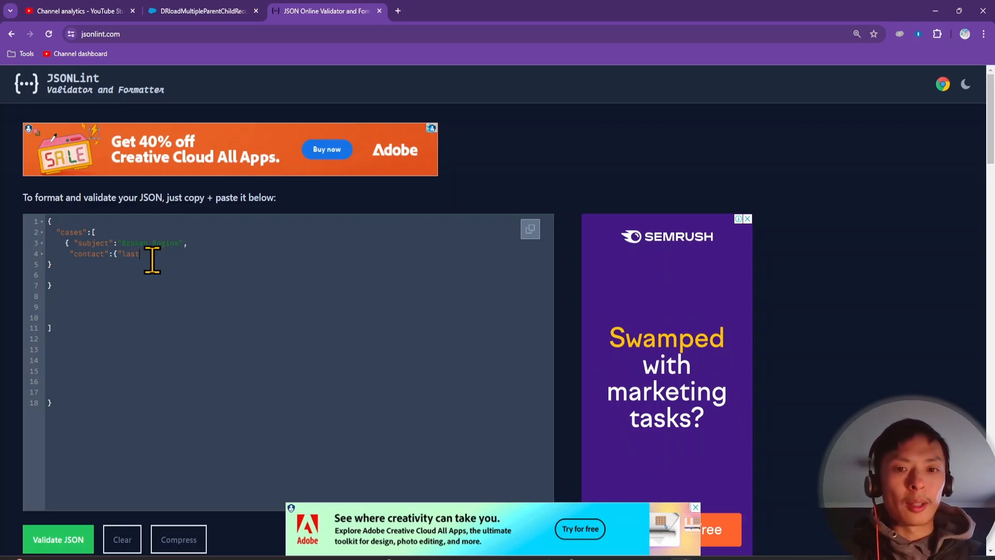
{"action": "type", "text": "Nam"}
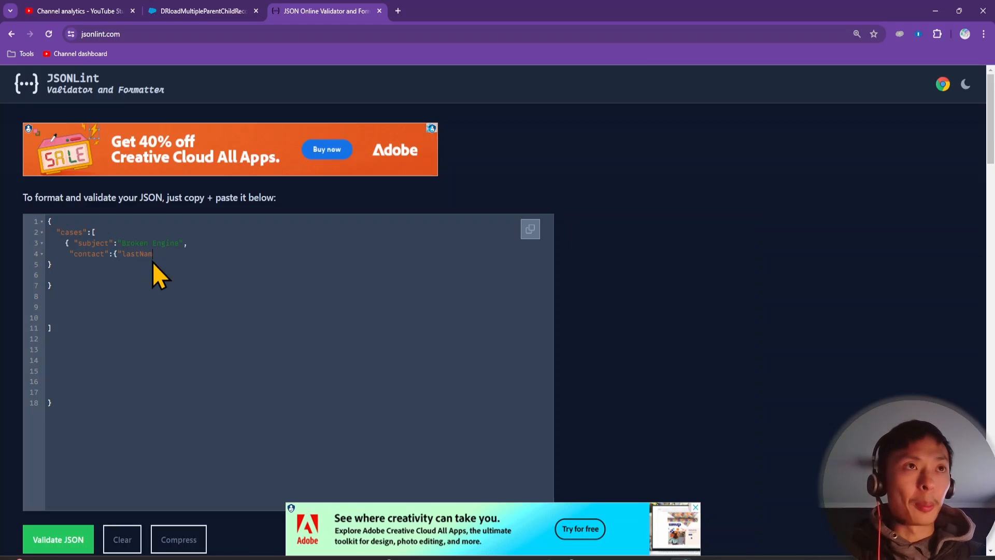
{"action": "type", "text": "e\":\"Bryant"}
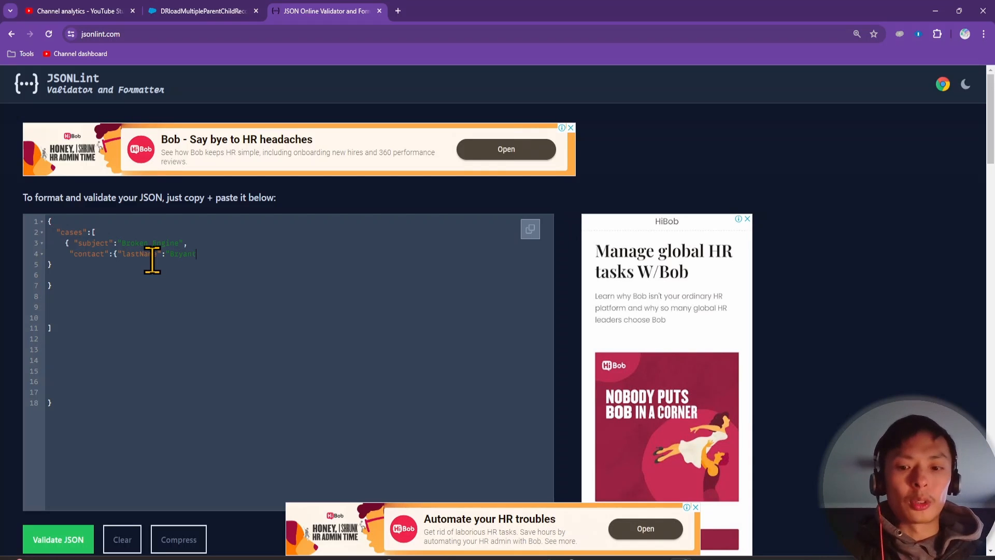
Validate the JSON and paste a duplicate of the first case object after it
{"action": "left_click", "coordinate": [65, 541]}
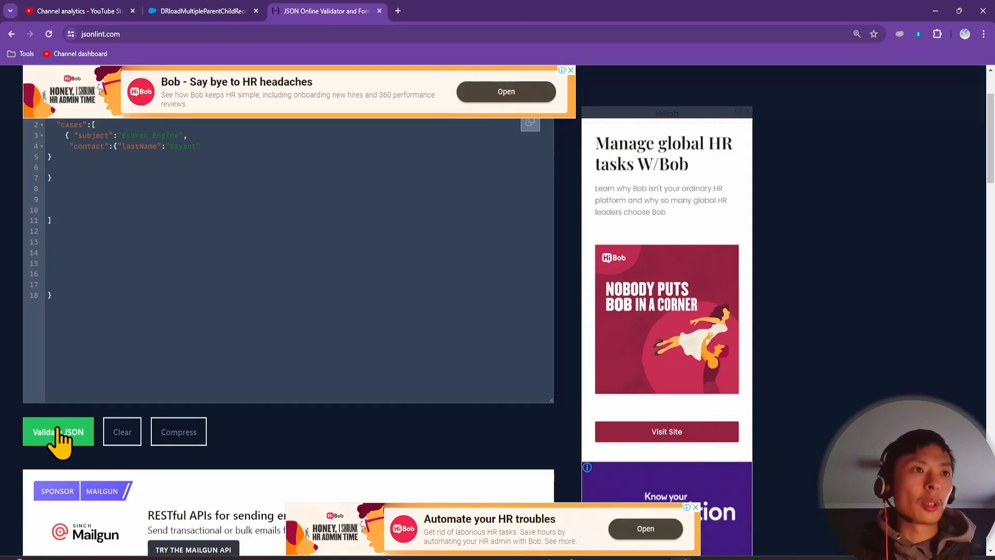
{"action": "scroll", "coordinate": [115, 262], "scroll_direction": "up", "scroll_amount": 1}
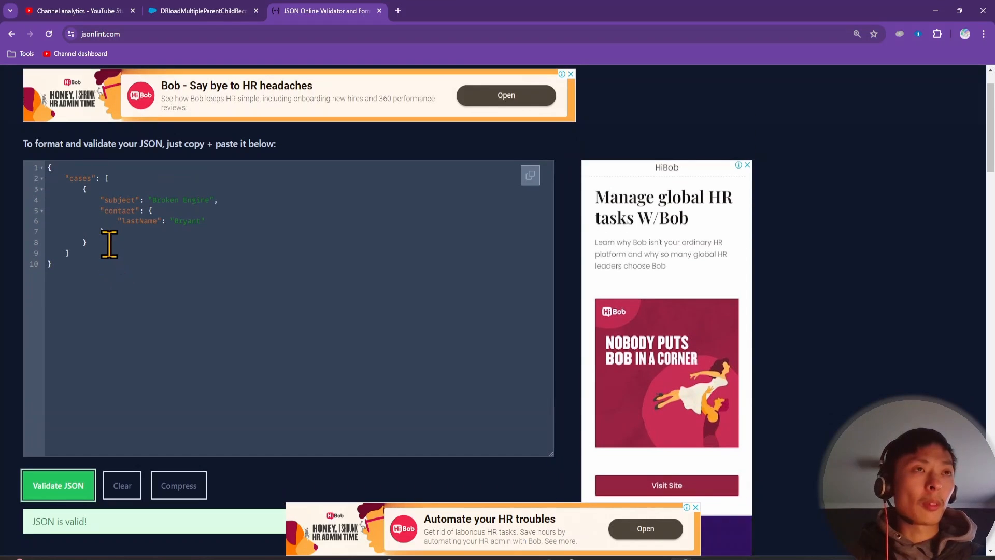
{"action": "left_click_drag", "start_coordinate": [102, 244], "coordinate": [39, 208]}
{"action": "key", "text": "ctrl+c"}
{"action": "left_click", "coordinate": [110, 242]}
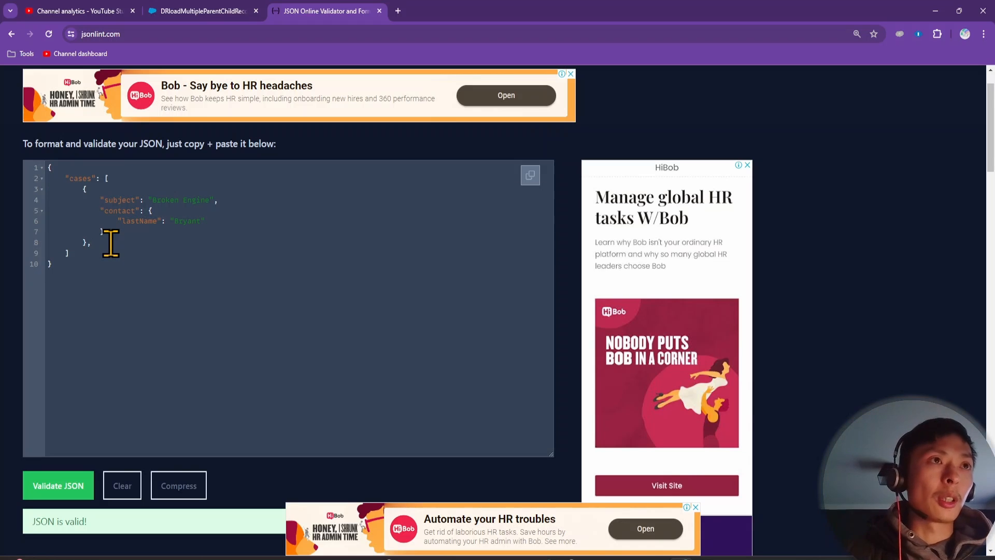
{"action": "key", "text": "ctrl+v"}
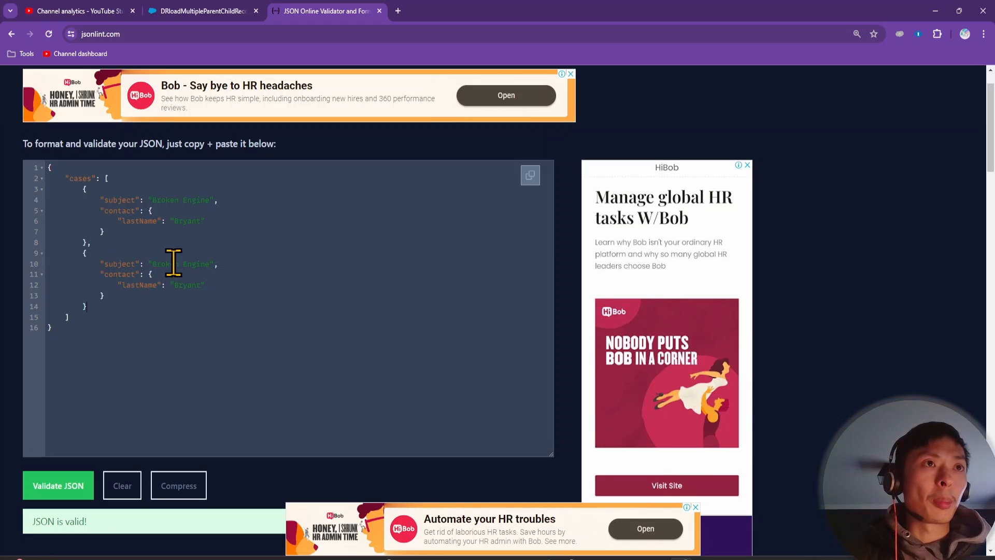
Change the copy's subject to 'Broken Seatbelt' and give its contact a different last name, then revalidate
{"action": "left_click_drag", "start_coordinate": [153, 264], "coordinate": [210, 265]}
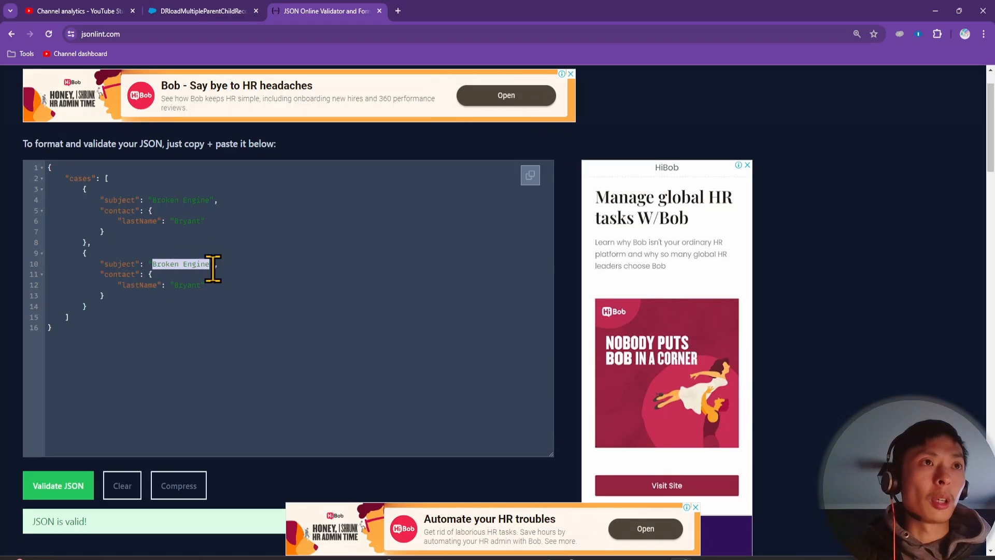
{"action": "type", "text": "B"}
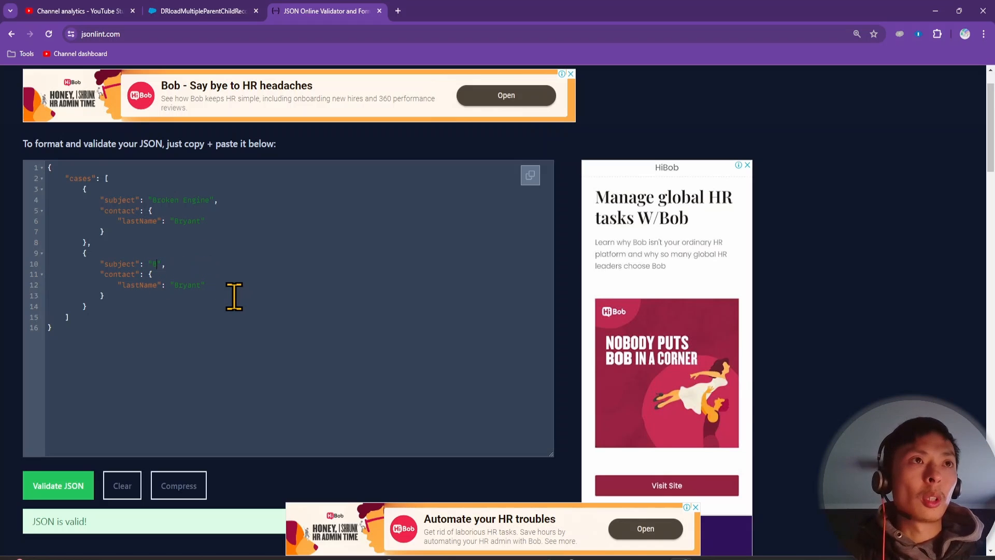
{"action": "type", "text": "rok"}
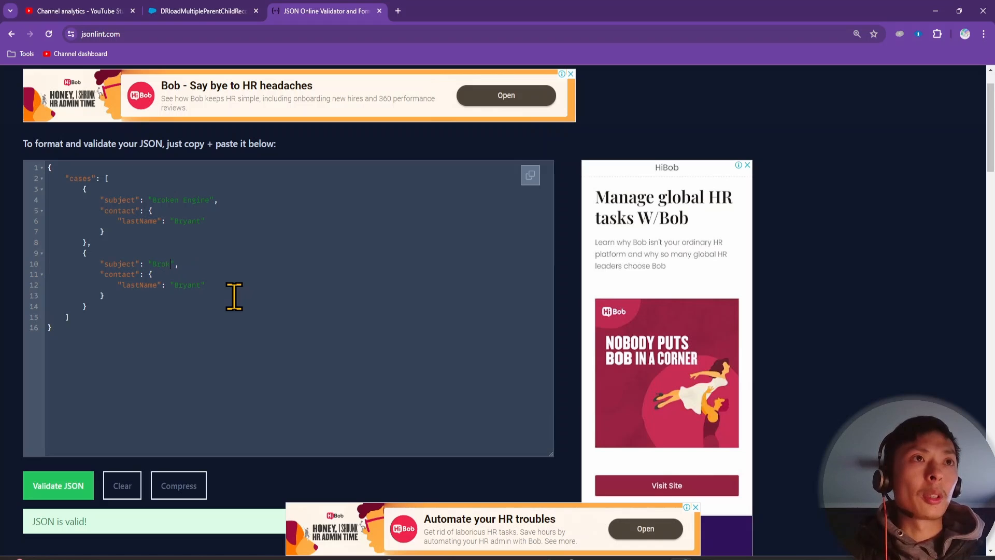
{"action": "type", "text": "en Seatbel"}
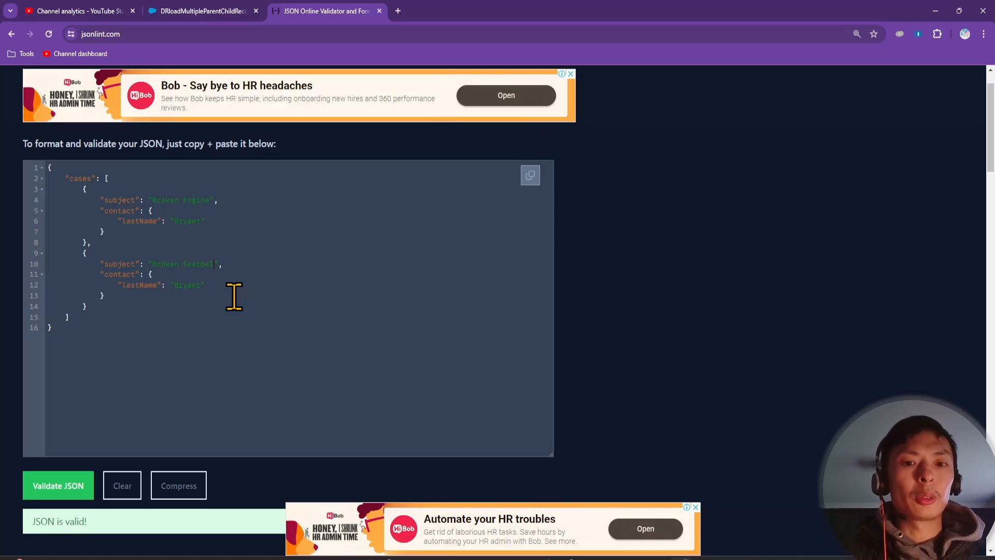
{"action": "type", "text": "t"}
{"action": "double_click", "coordinate": [186, 285]}
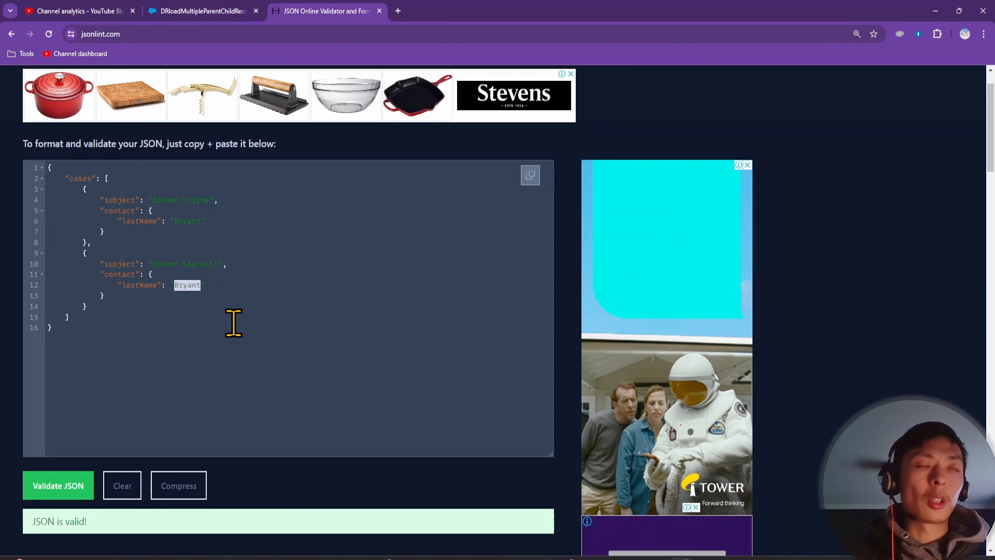
{"action": "type", "text": "Kobe"}
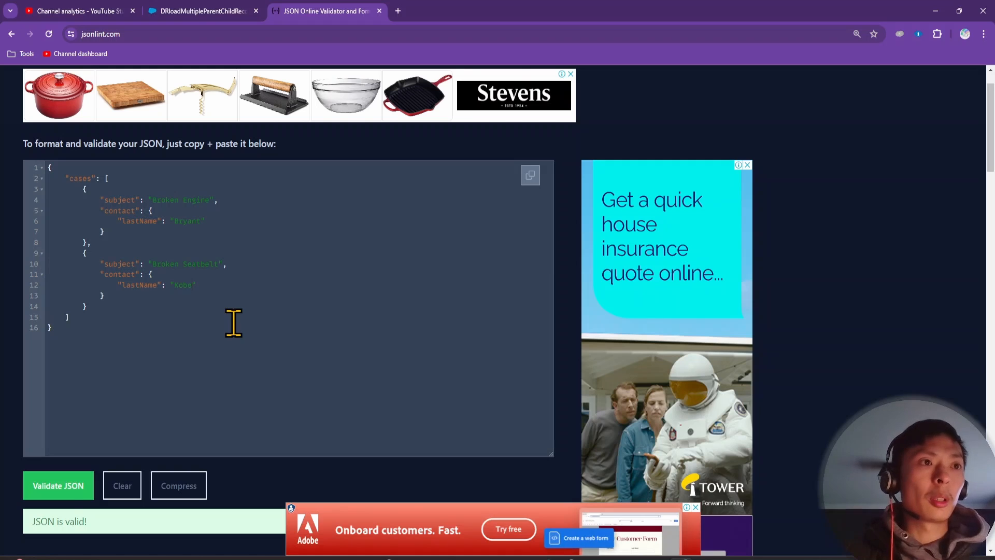
{"action": "left_click", "coordinate": [62, 485]}
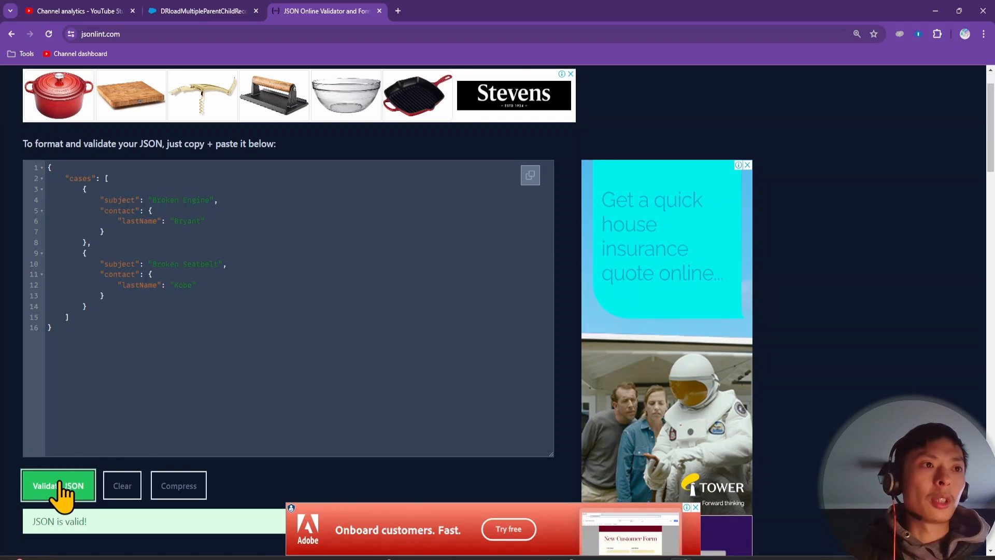
Copy the entire validated JSON and return to the DataRaptor page
{"action": "key", "text": "ctrl+a"}
{"action": "left_click", "coordinate": [112, 331]}
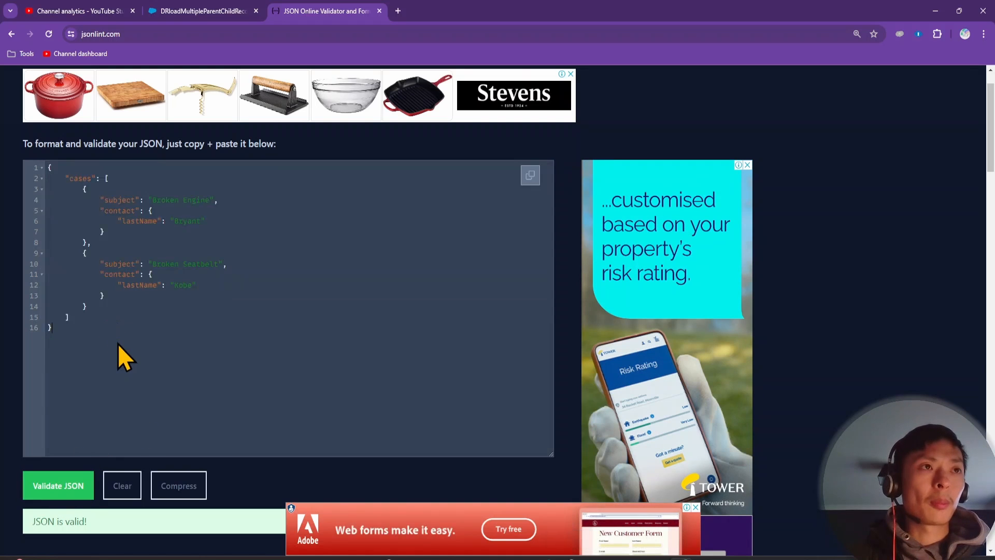
{"action": "key", "text": "ctrl+a"}
{"action": "key", "text": "ctrl+c"}
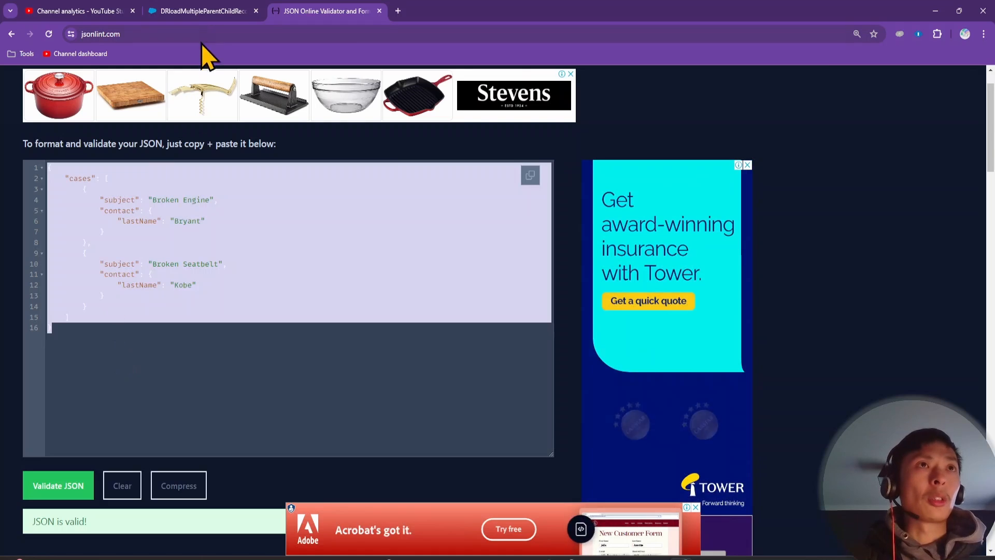
{"action": "left_click", "coordinate": [204, 11]}
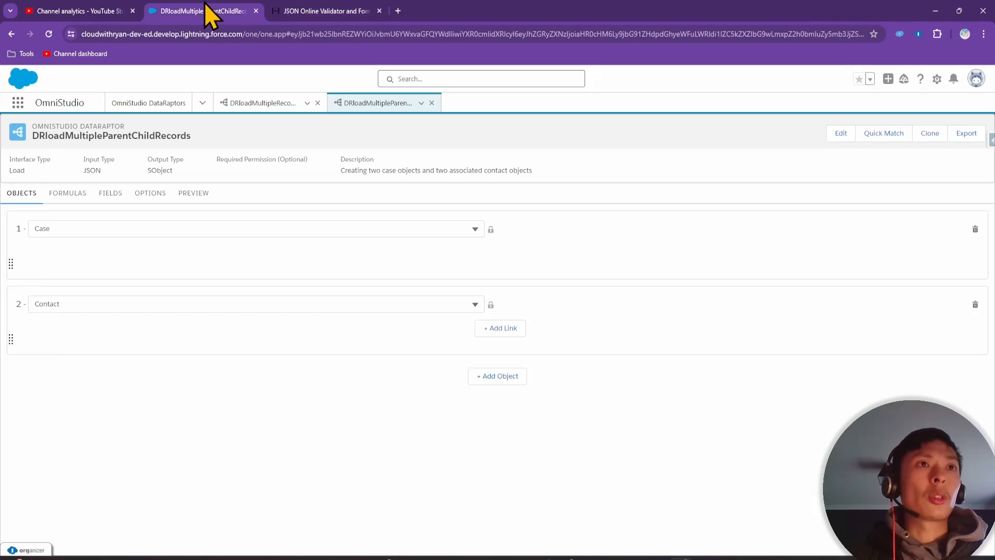
Paste the two-case sample JSON into the Input JSON editor on the FIELDS tab
{"action": "left_click", "coordinate": [103, 200]}
{"action": "left_click", "coordinate": [811, 251]}
{"action": "key", "text": "ctrl+v"}
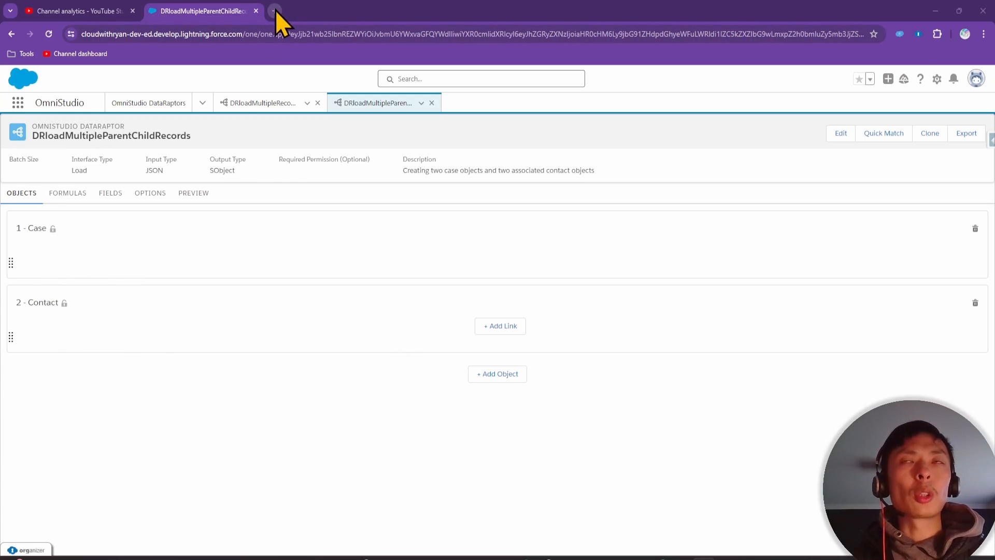
Duplicate the DataRaptor tab and open Salesforce Setup in a new tab
{"action": "right_click", "coordinate": [229, 10]}
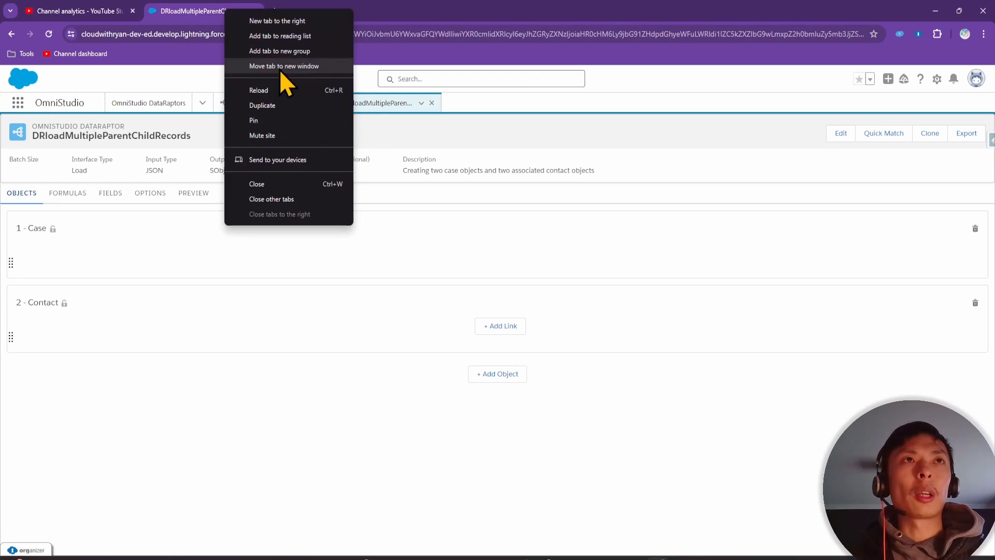
{"action": "left_click", "coordinate": [290, 109]}
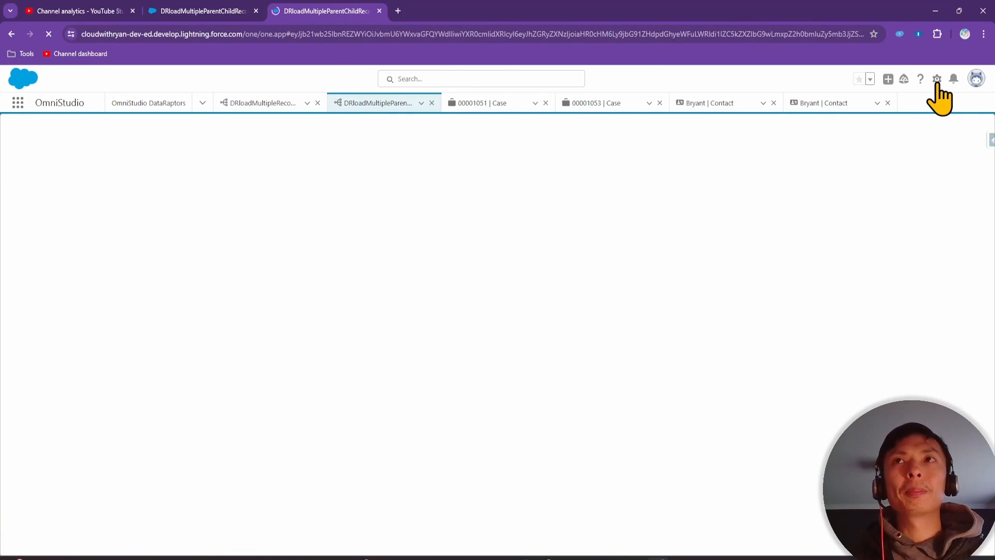
{"action": "left_click", "coordinate": [937, 79]}
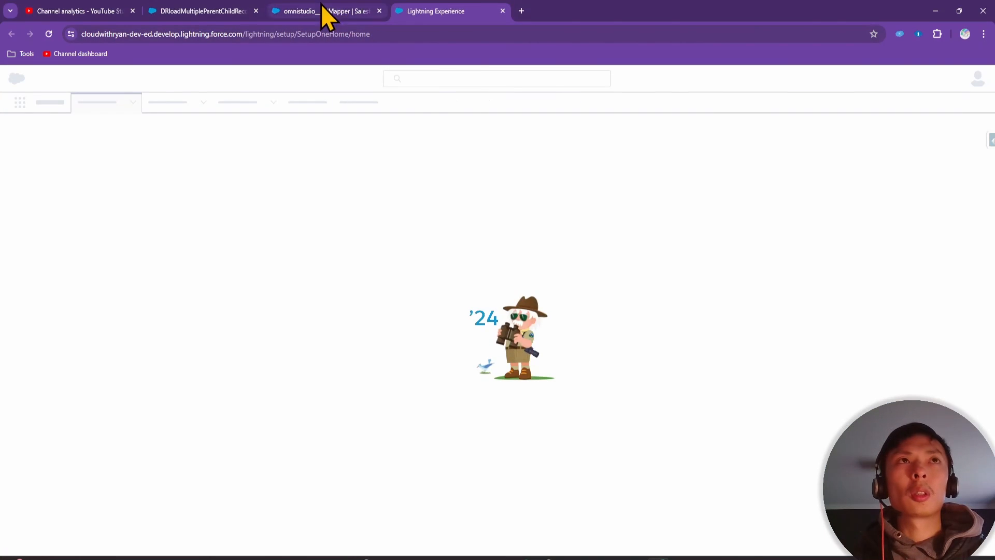
{"action": "left_click", "coordinate": [323, 13]}
{"action": "left_click", "coordinate": [443, 11]}
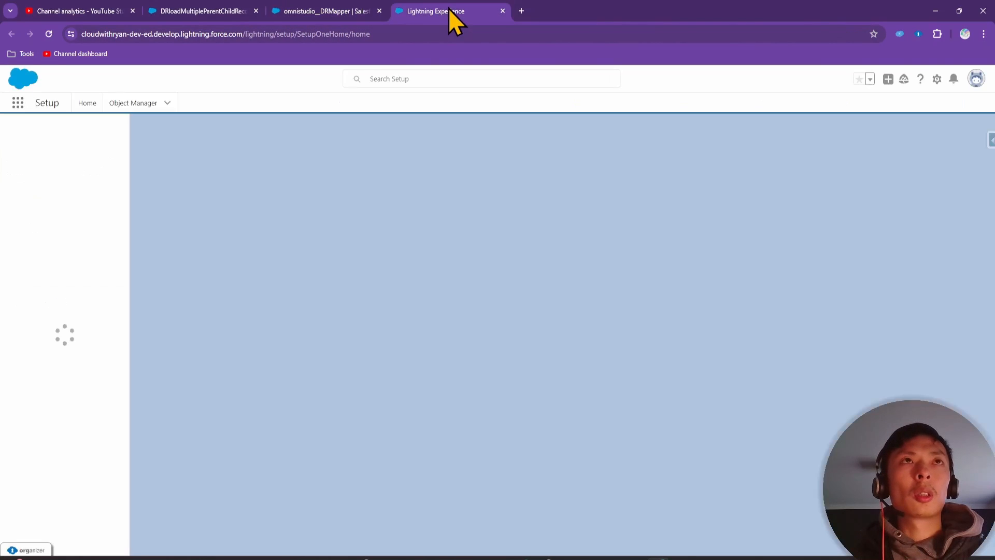
{"action": "left_click", "coordinate": [322, 13]}
{"action": "left_click", "coordinate": [436, 10]}
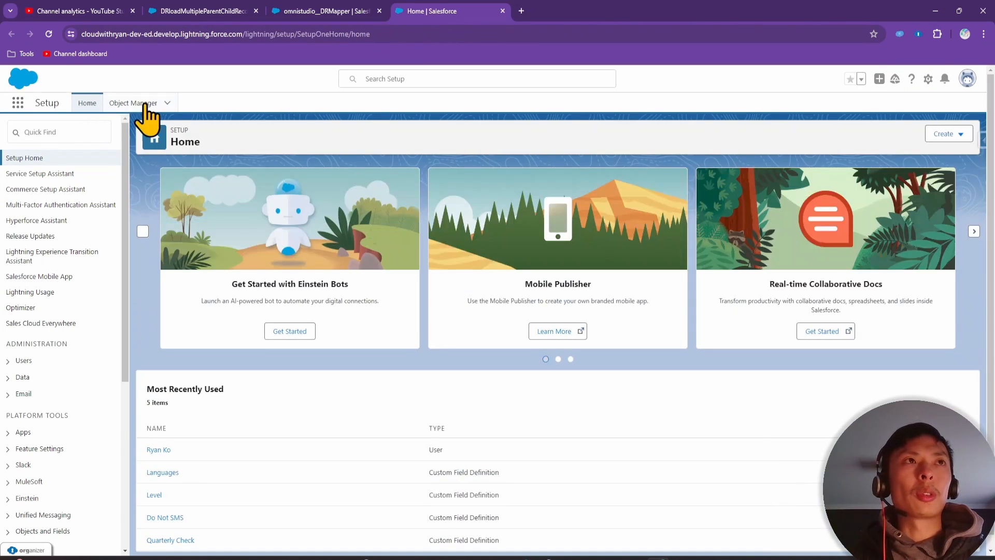
In Object Manager, show the Case object's Fields & Relationships filtered by 'con'
{"action": "left_click", "coordinate": [138, 103]}
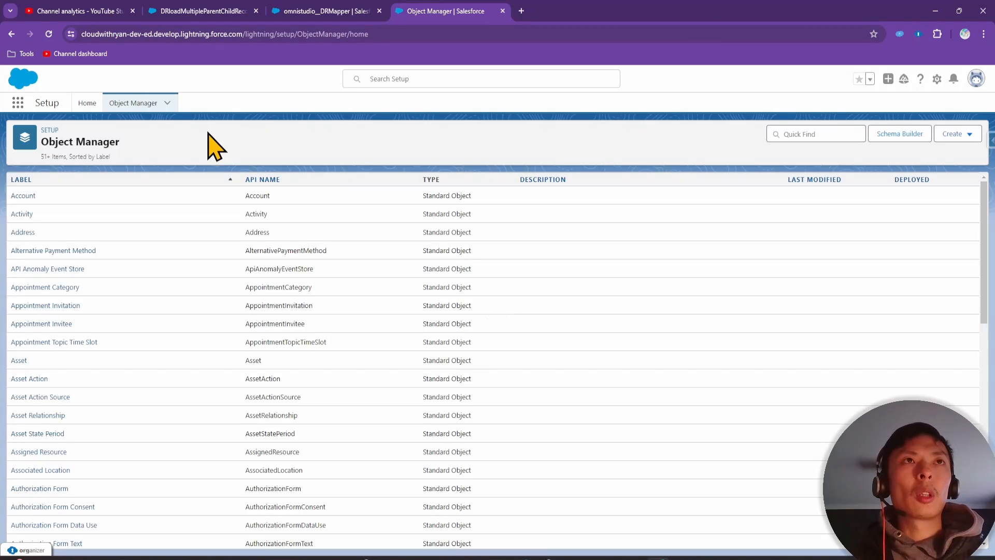
{"action": "left_click", "coordinate": [814, 133]}
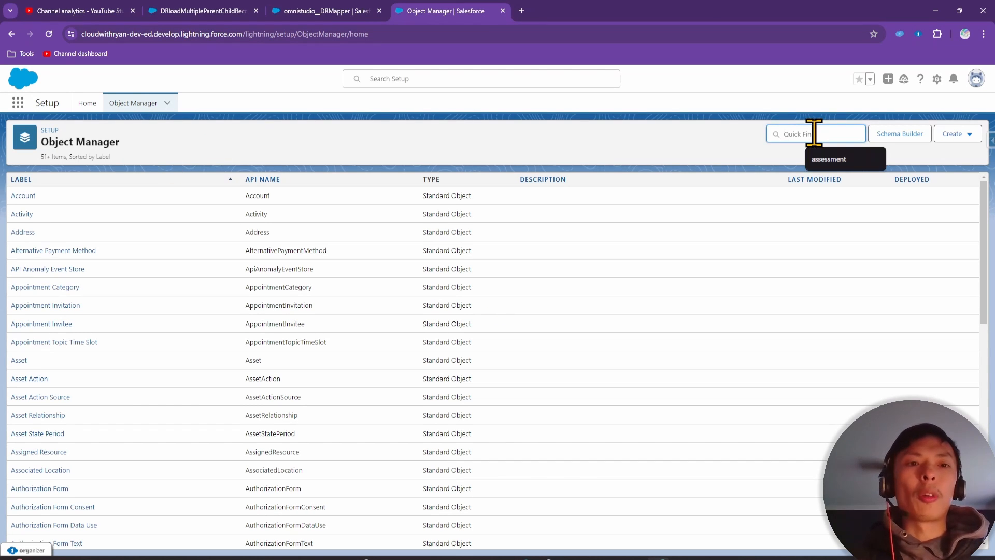
{"action": "type", "text": "c"}
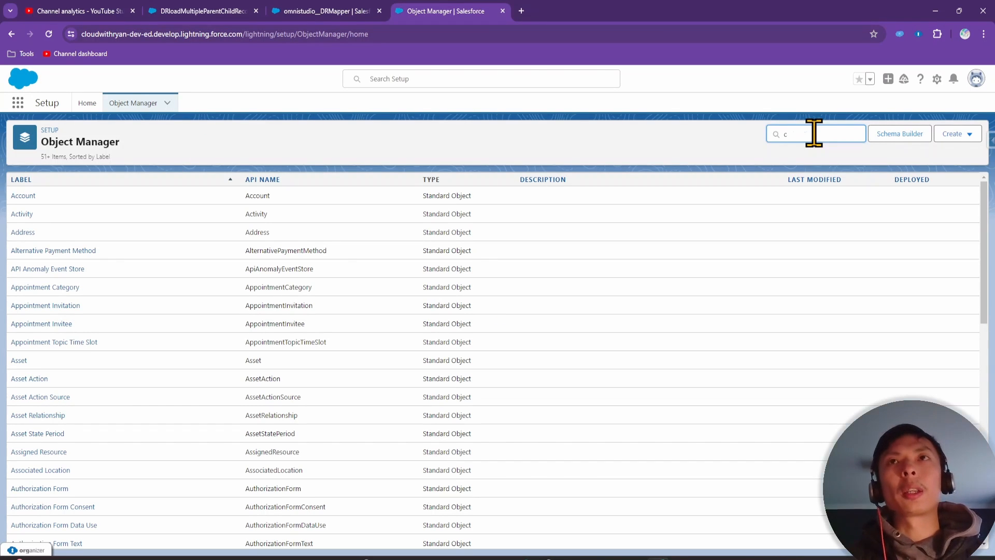
{"action": "type", "text": "ose"}
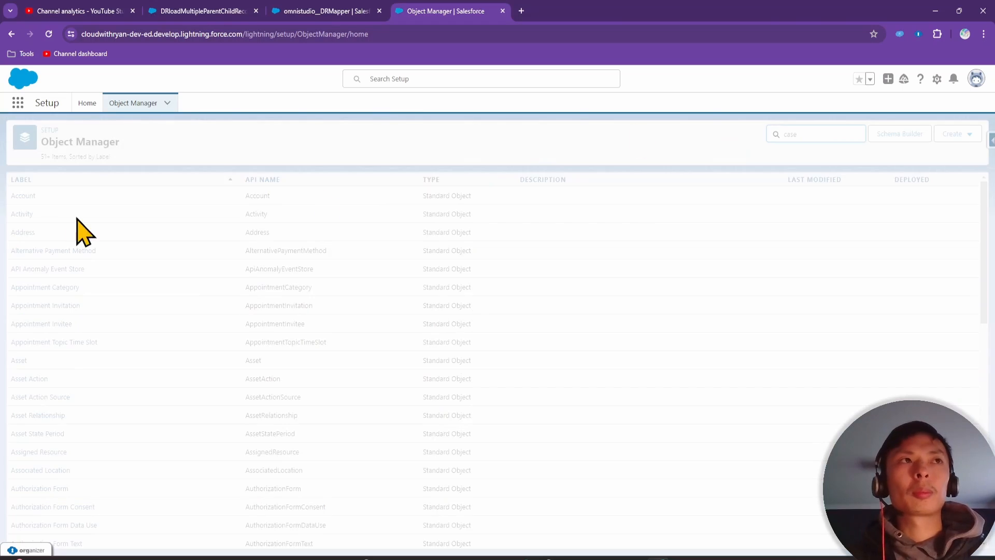
{"action": "left_click", "coordinate": [21, 196]}
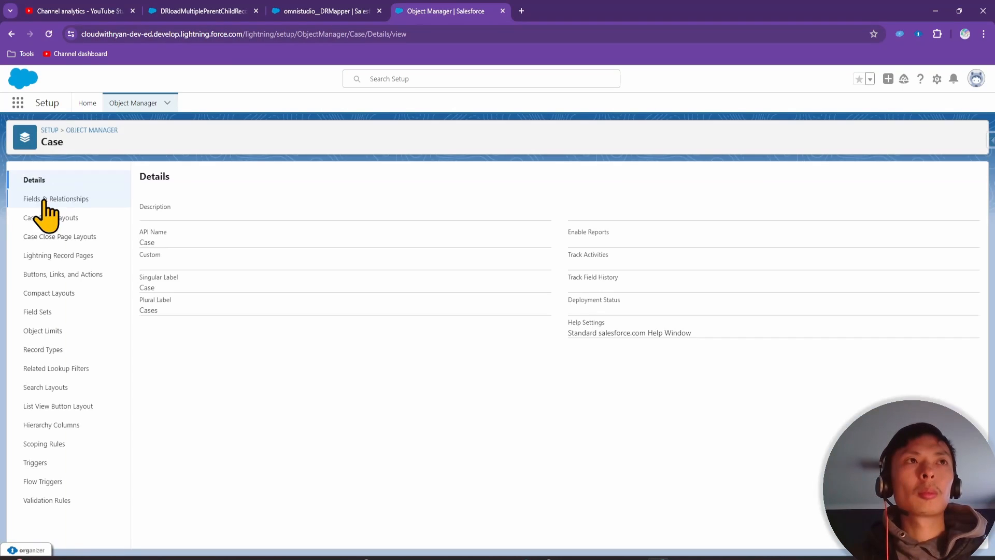
{"action": "left_click", "coordinate": [57, 199]}
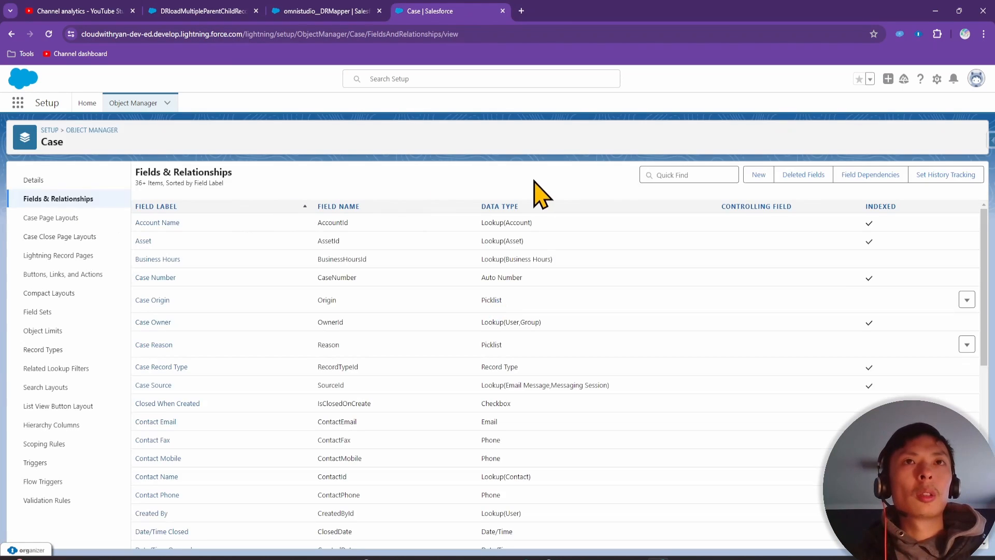
{"action": "left_click", "coordinate": [695, 174]}
{"action": "type", "text": "c"}
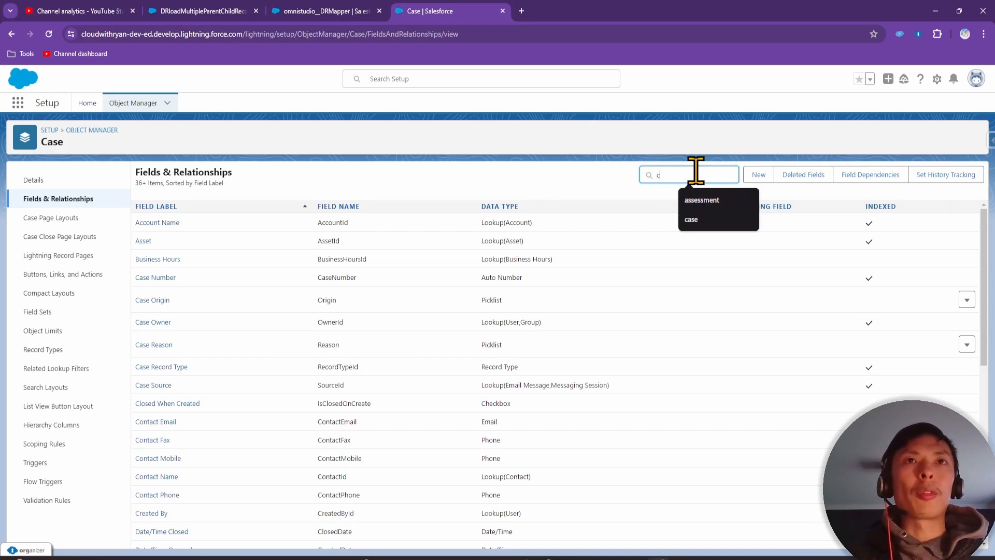
{"action": "type", "text": "ontact"}
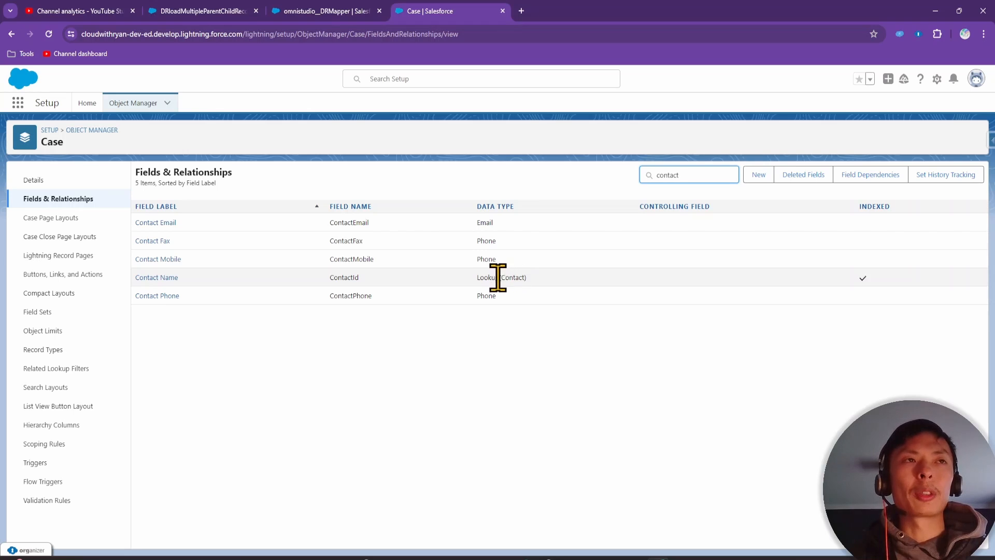
Close the duplicate DataRaptor tab and reorder the objects so Contact comes before Case
{"action": "left_click", "coordinate": [322, 4]}
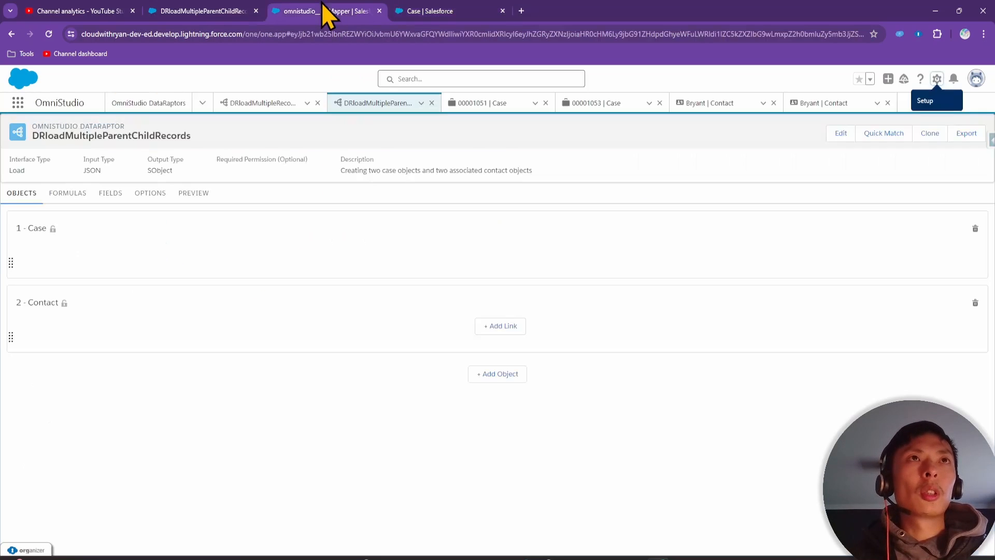
{"action": "left_click", "coordinate": [196, 3]}
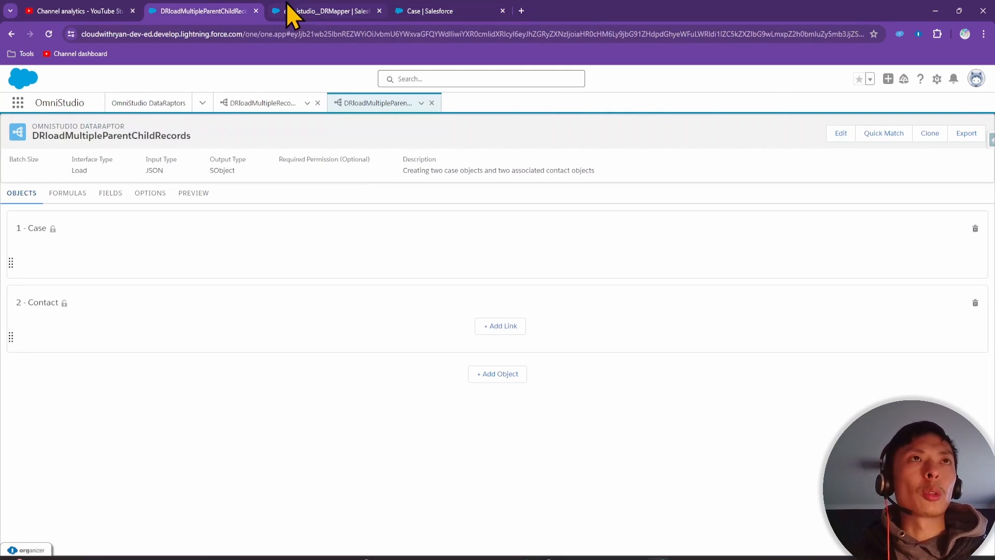
{"action": "left_click", "coordinate": [333, 4]}
{"action": "left_click", "coordinate": [379, 11]}
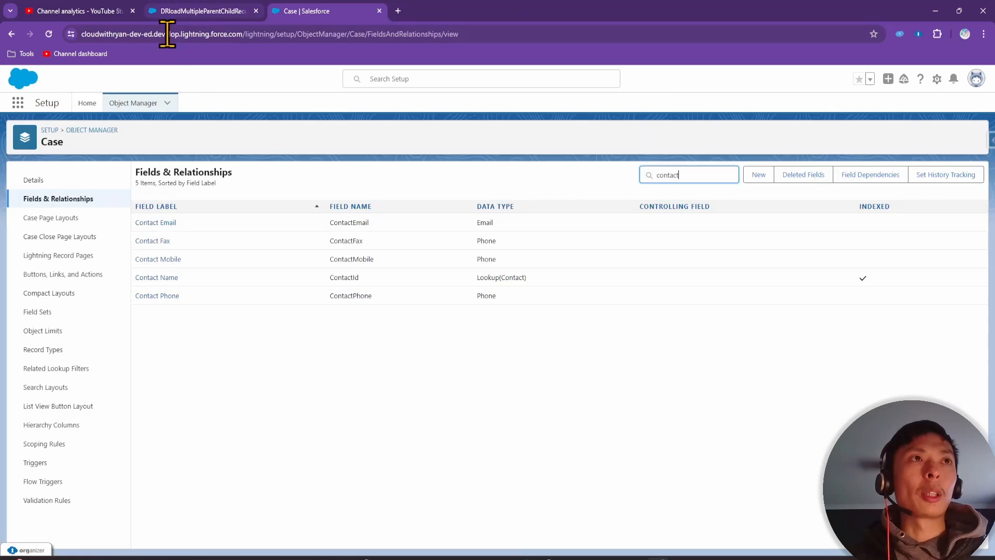
{"action": "left_click", "coordinate": [186, 3]}
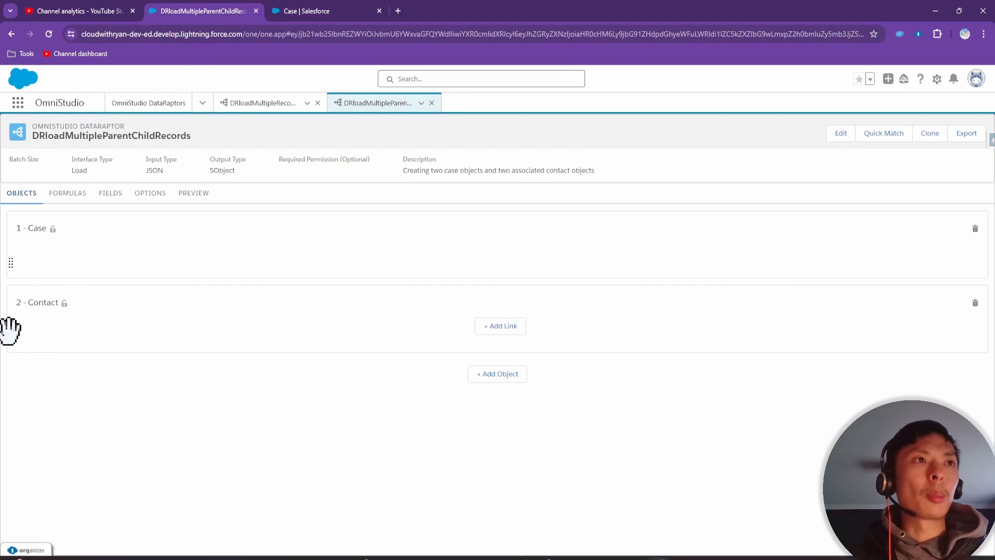
{"action": "left_click_drag", "start_coordinate": [10, 334], "coordinate": [23, 237]}
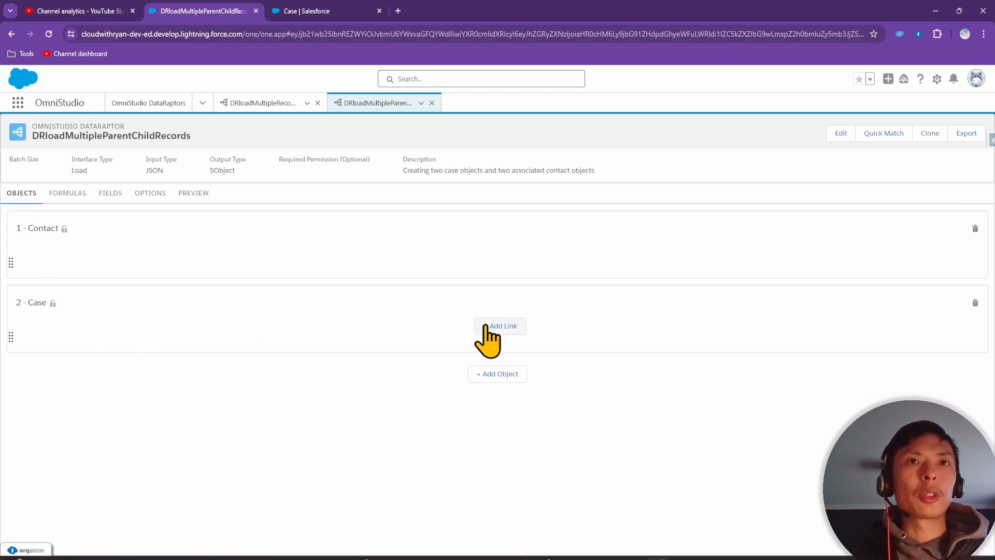
Add a link row to the Case object and copy the ContactId field name from Setup
{"action": "left_click", "coordinate": [504, 327]}
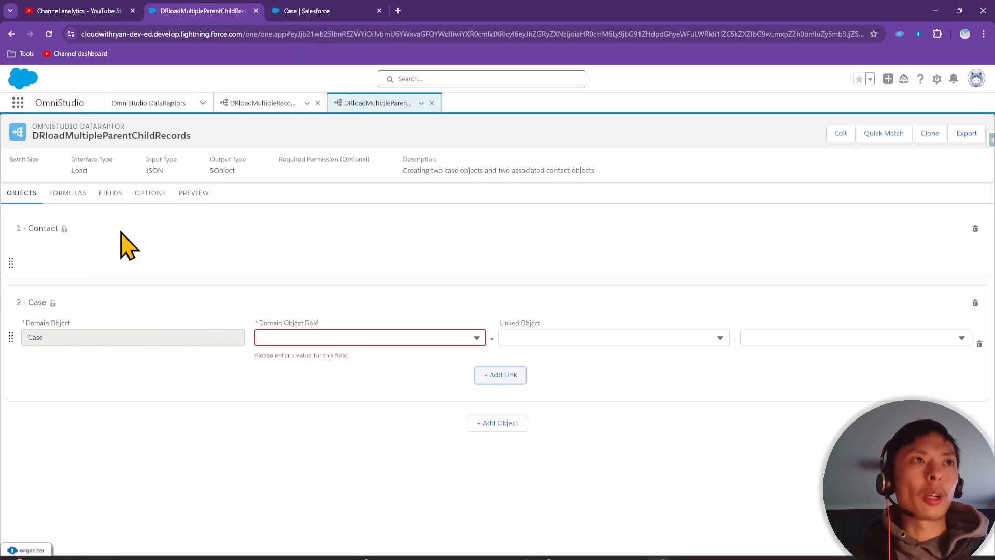
{"action": "left_click", "coordinate": [316, 11]}
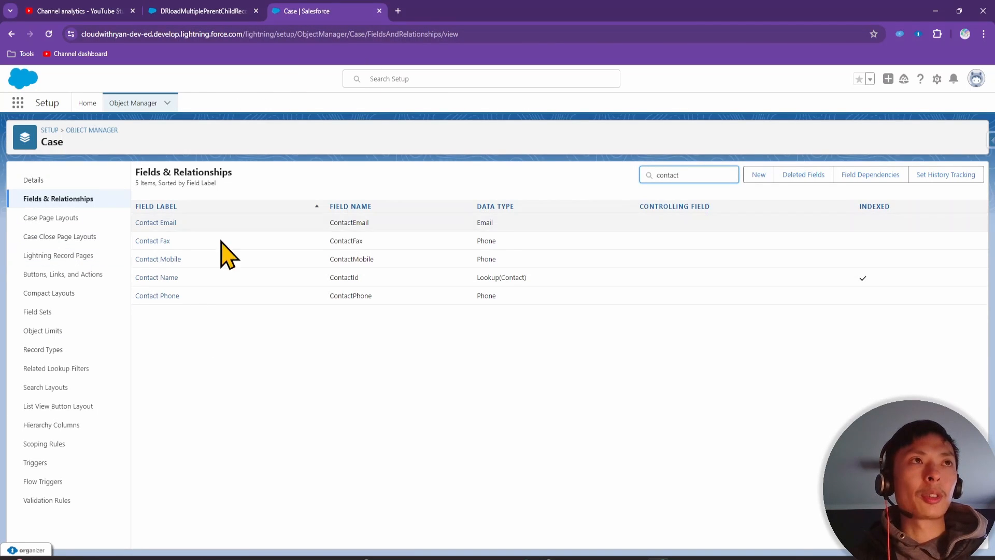
{"action": "left_click", "coordinate": [191, 10]}
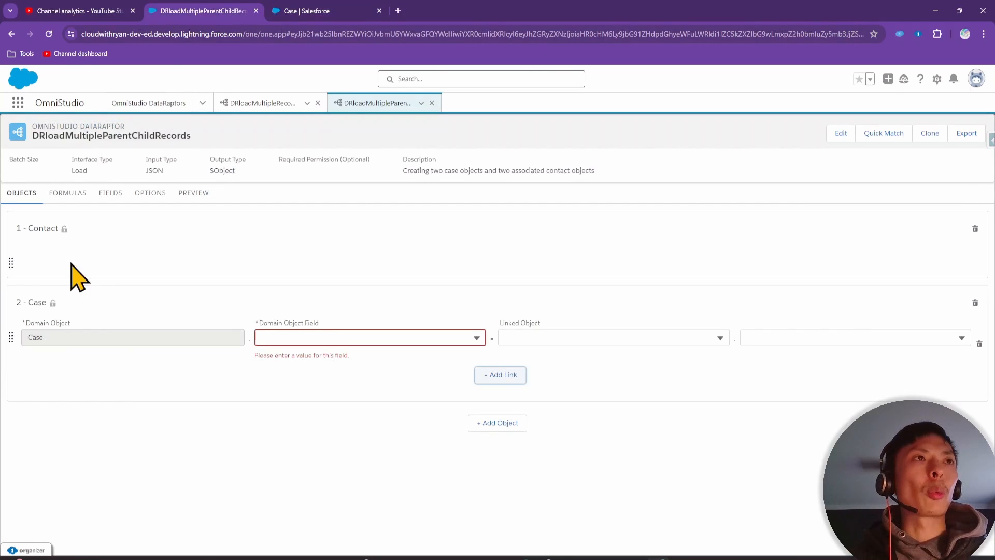
{"action": "left_click", "coordinate": [347, 9]}
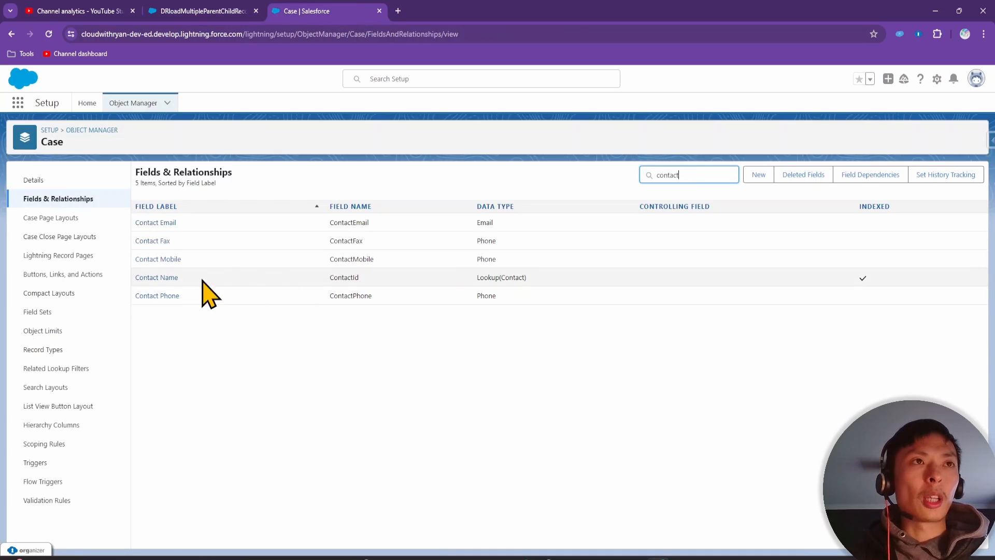
{"action": "left_click_drag", "start_coordinate": [329, 279], "coordinate": [368, 277]}
{"action": "key", "text": "ctrl+c"}
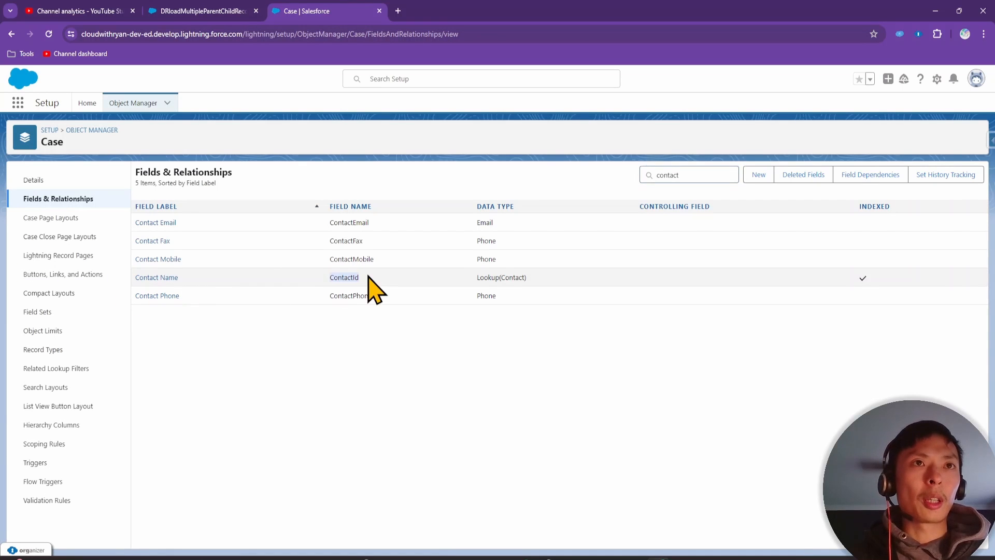
{"action": "left_click", "coordinate": [243, 11]}
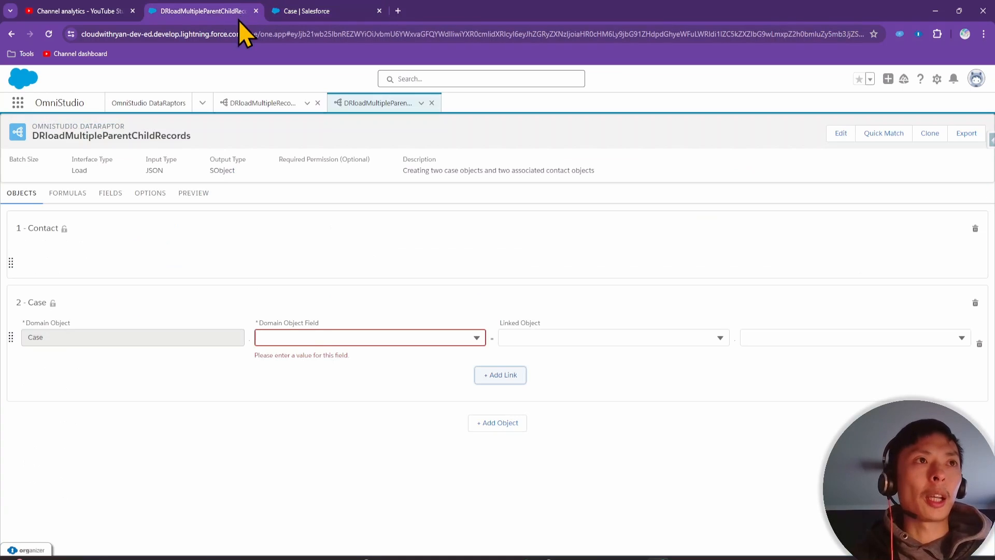
Link the Case's ContactId field to the Id field of 1 - Contact
{"action": "left_click", "coordinate": [321, 337]}
{"action": "key", "text": "ctrl+v"}
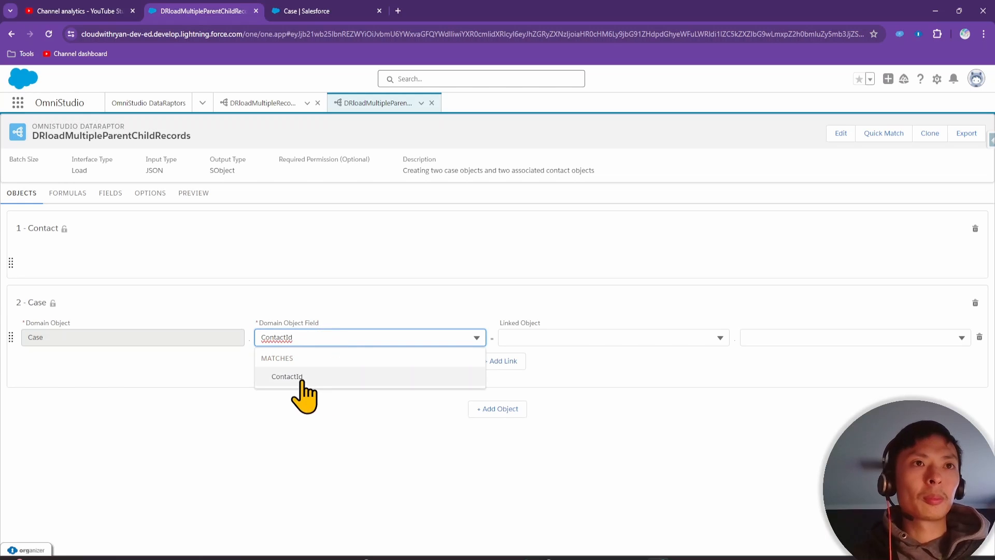
{"action": "left_click", "coordinate": [295, 396]}
{"action": "left_click", "coordinate": [564, 337]}
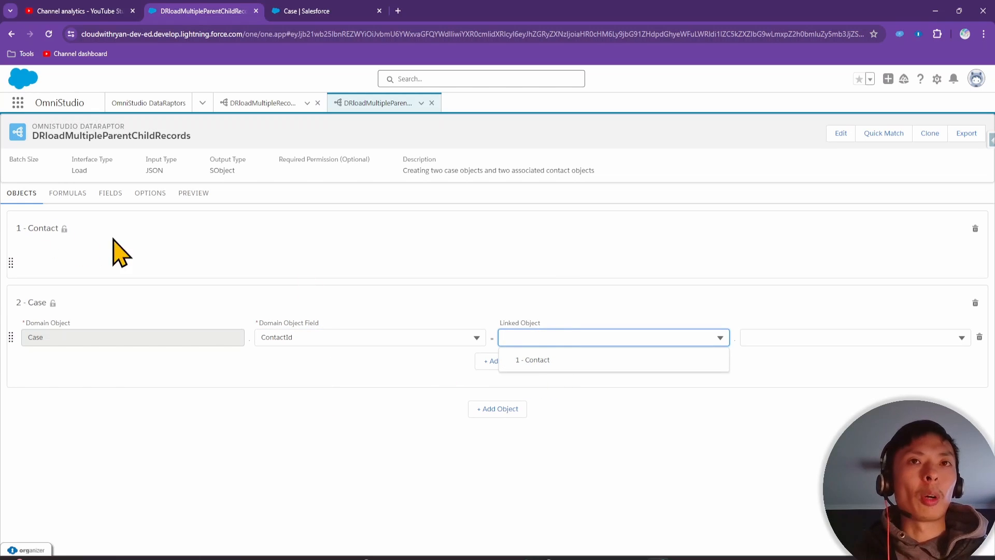
{"action": "left_click", "coordinate": [534, 360]}
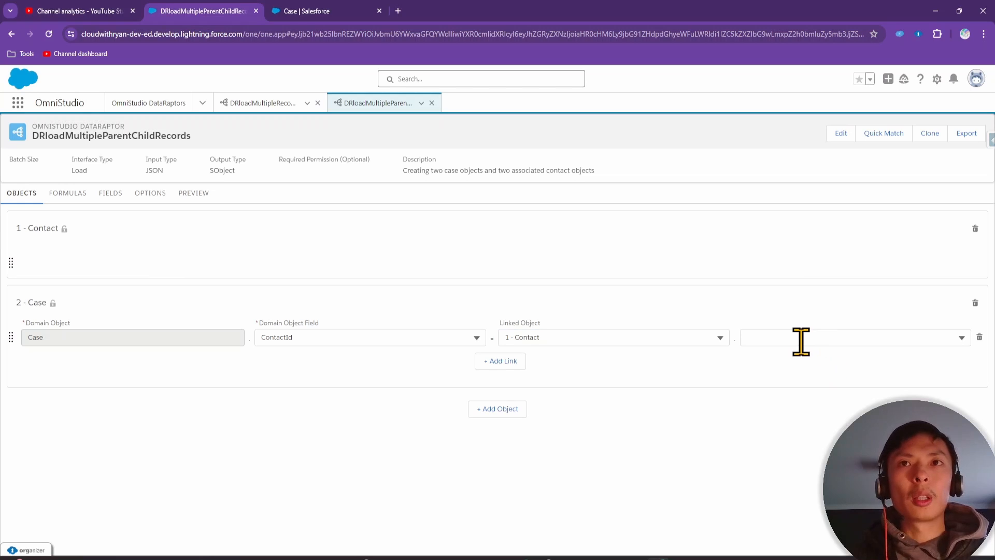
{"action": "left_click", "coordinate": [801, 340]}
{"action": "type", "text": "I"}
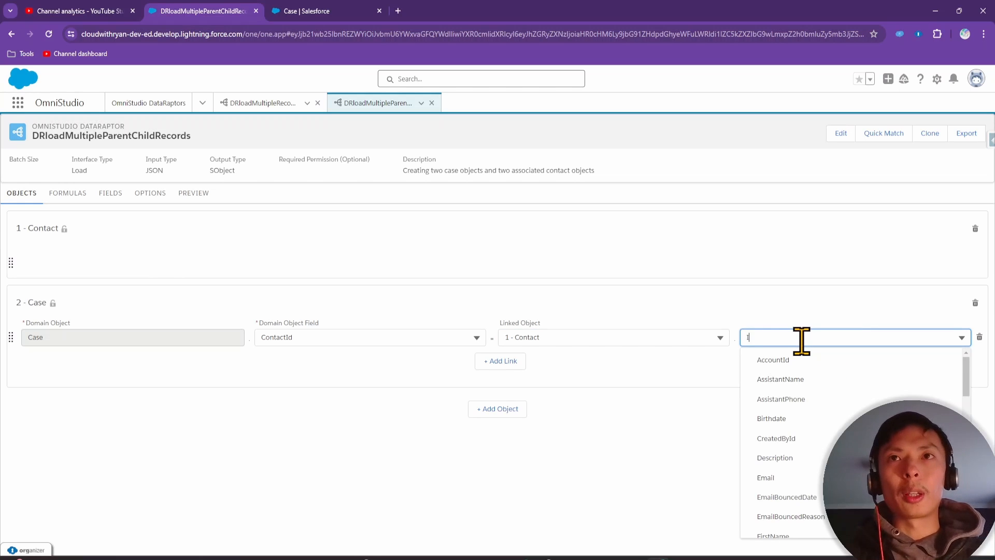
{"action": "type", "text": "d"}
{"action": "left_click", "coordinate": [798, 397]}
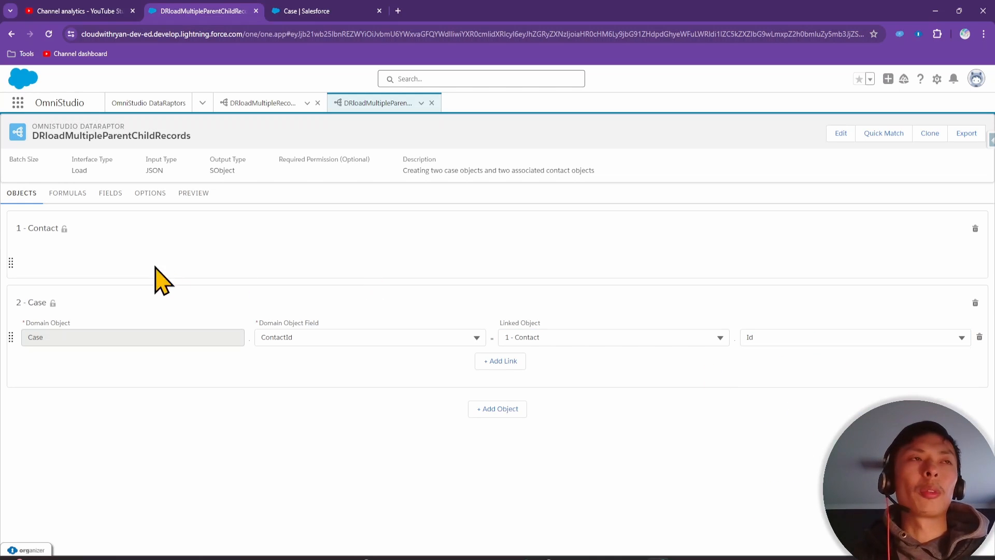
Check the 2 - Case mappings' ContactId link to Contact Id, then view All mappings
{"action": "left_click", "coordinate": [106, 194]}
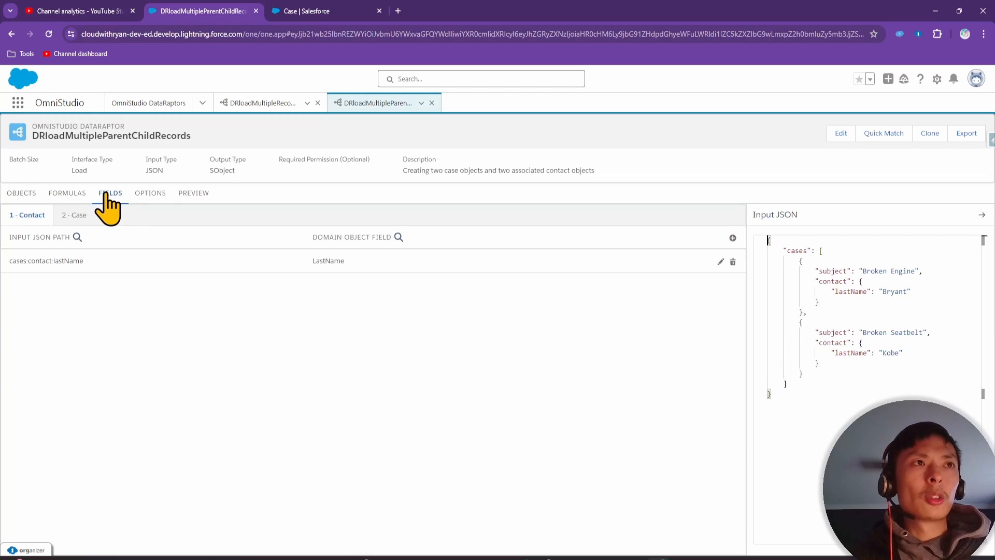
{"action": "left_click", "coordinate": [75, 217]}
{"action": "left_click", "coordinate": [18, 215]}
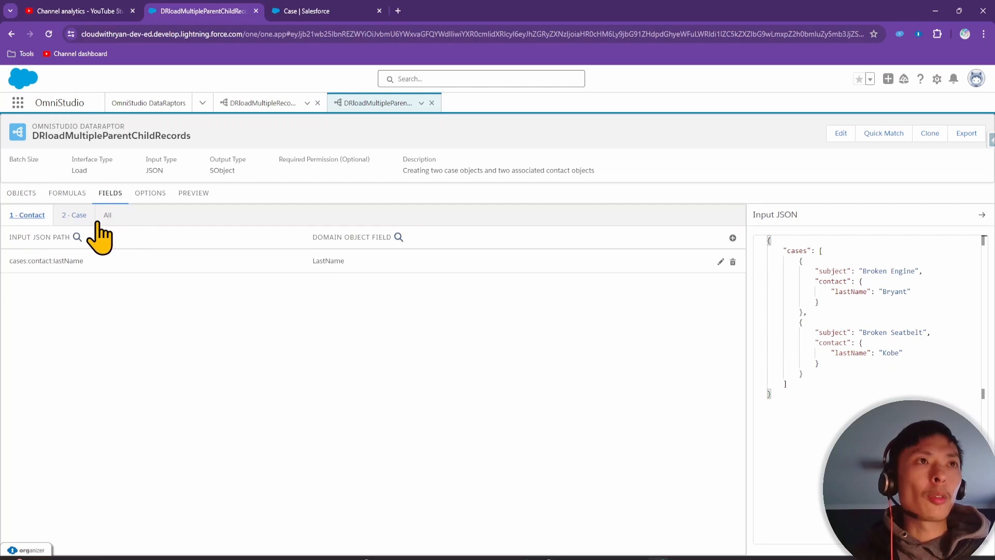
{"action": "left_click", "coordinate": [75, 216]}
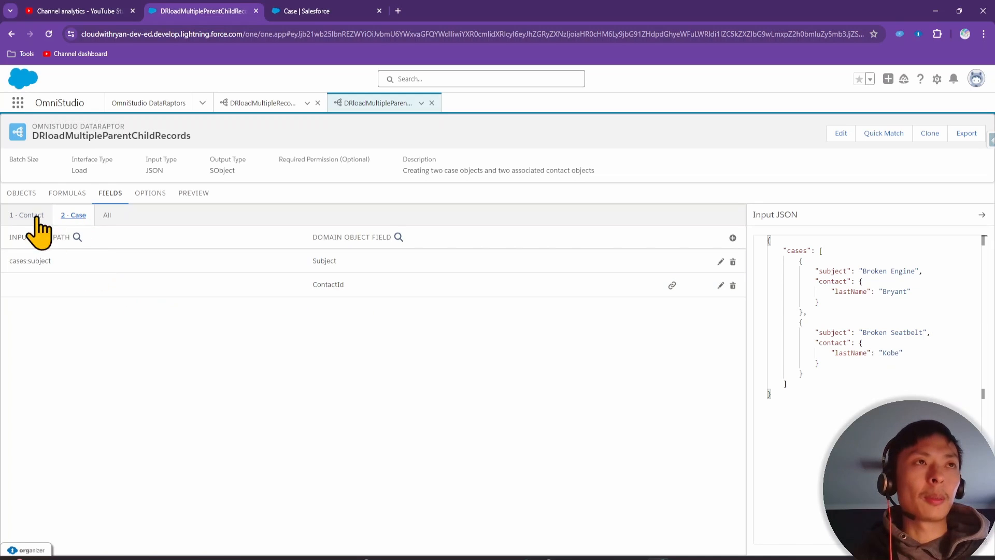
{"action": "left_click", "coordinate": [206, 276]}
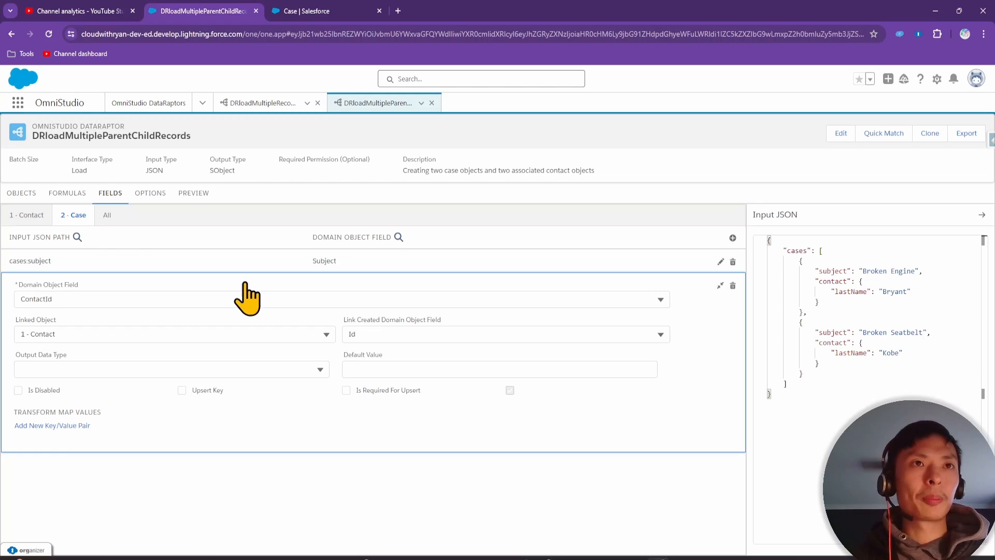
{"action": "left_click", "coordinate": [107, 215]}
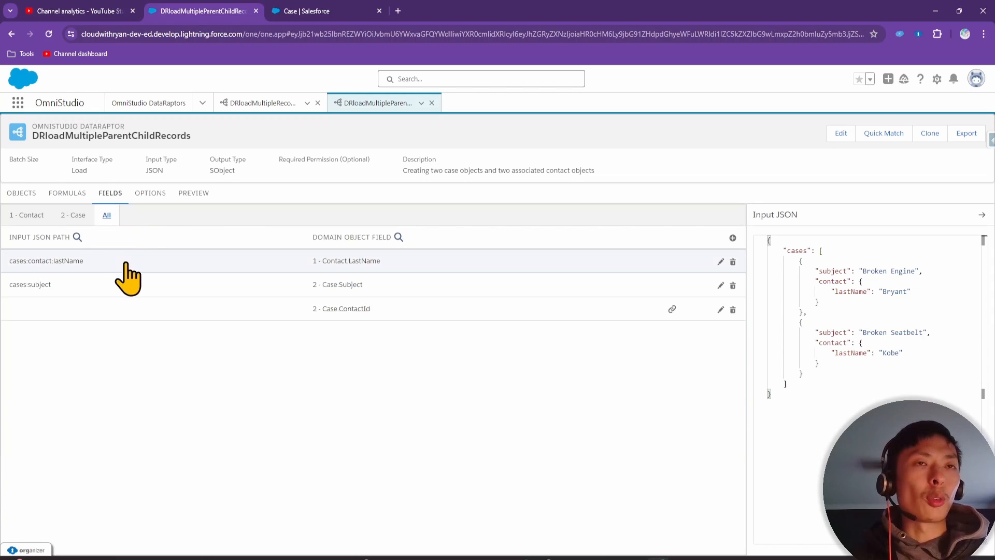
Execute the DataRaptor preview and open the created Contact and Case records to verify the link
{"action": "left_click", "coordinate": [189, 195]}
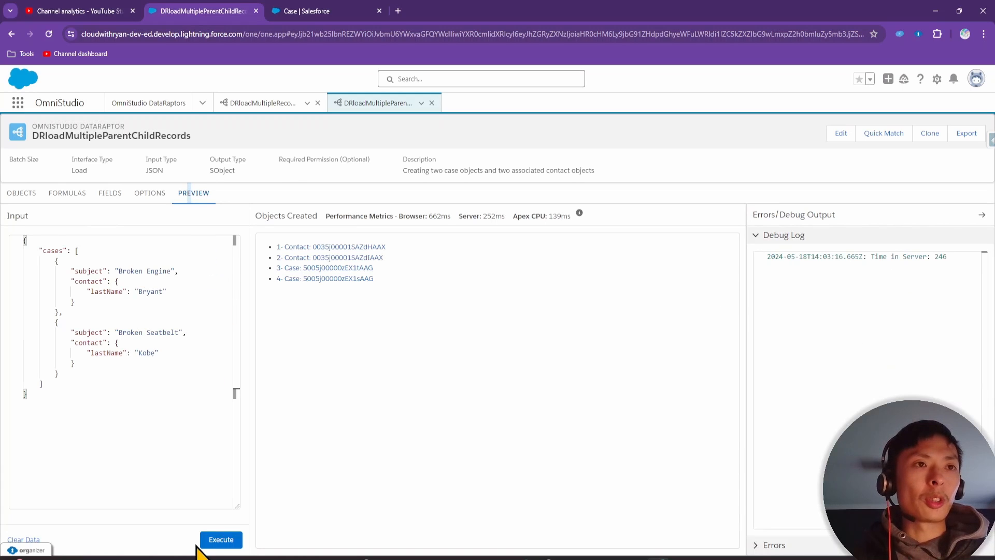
{"action": "left_click", "coordinate": [221, 540]}
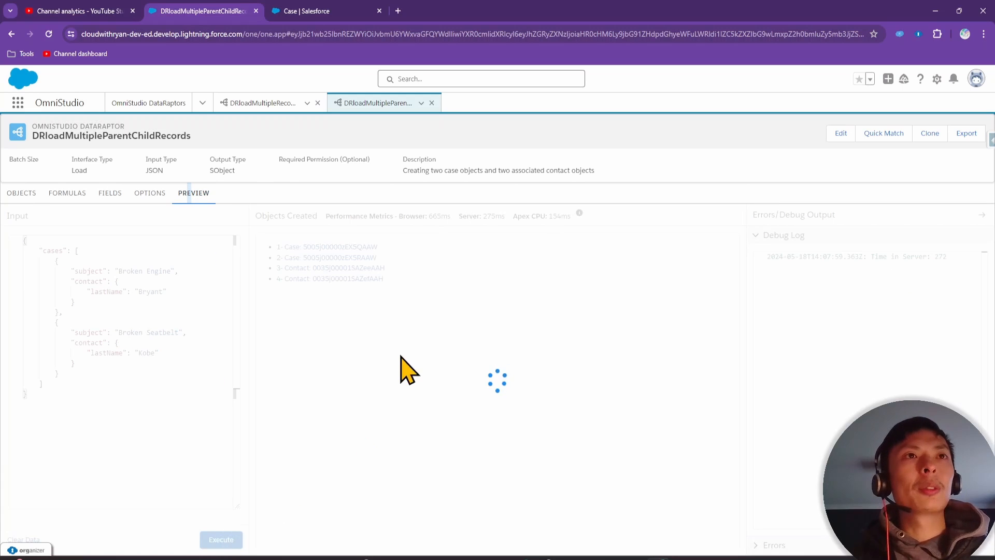
{"action": "left_click", "coordinate": [378, 10]}
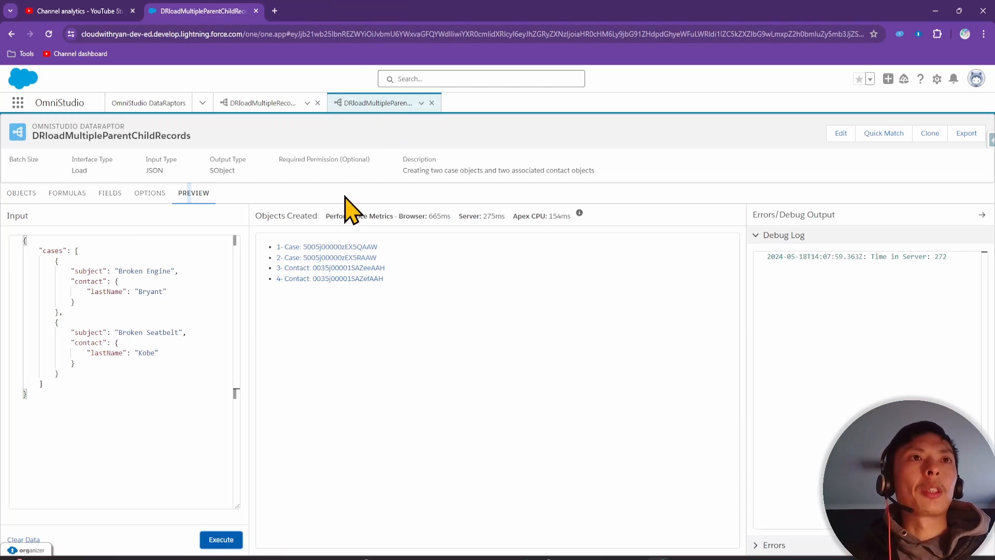
{"action": "left_click", "coordinate": [334, 268]}
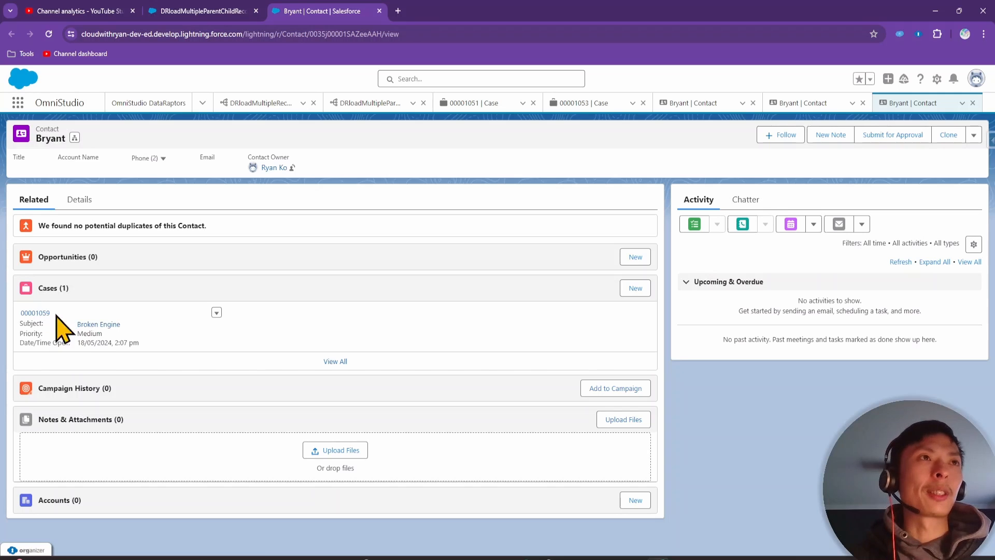
{"action": "left_click", "coordinate": [228, 11]}
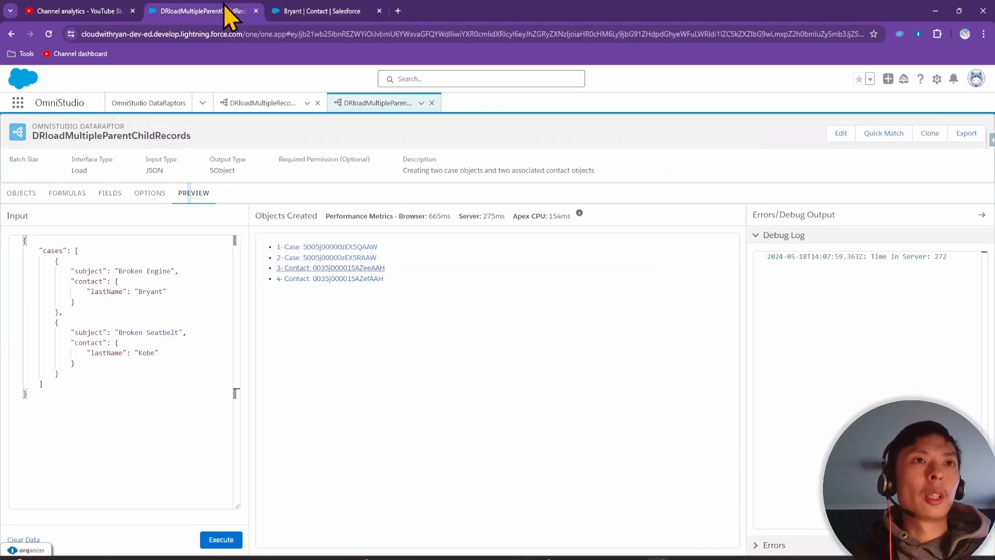
{"action": "left_click", "coordinate": [356, 248]}
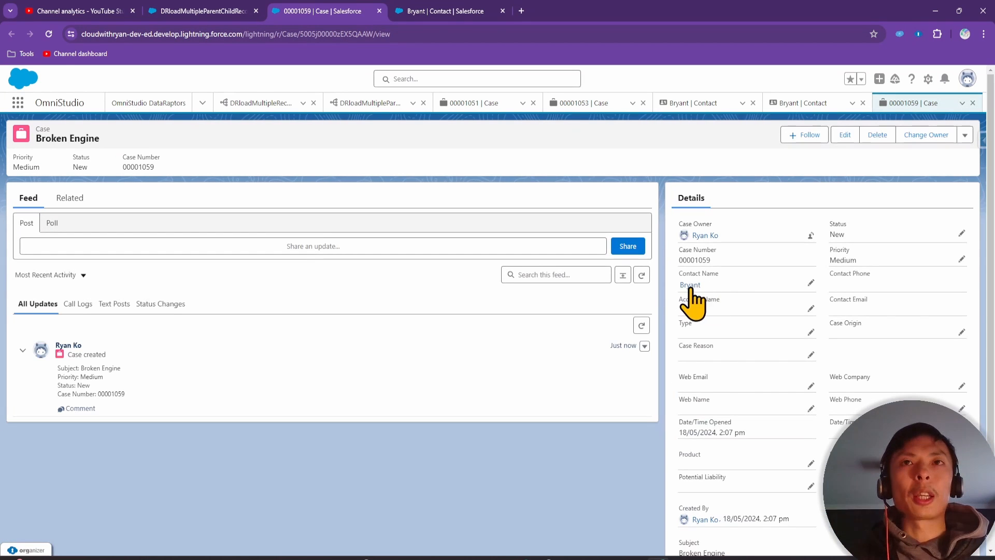
Map input path cases:subject to the Case Subject field
{"action": "mouse_move", "coordinate": [699, 288]}
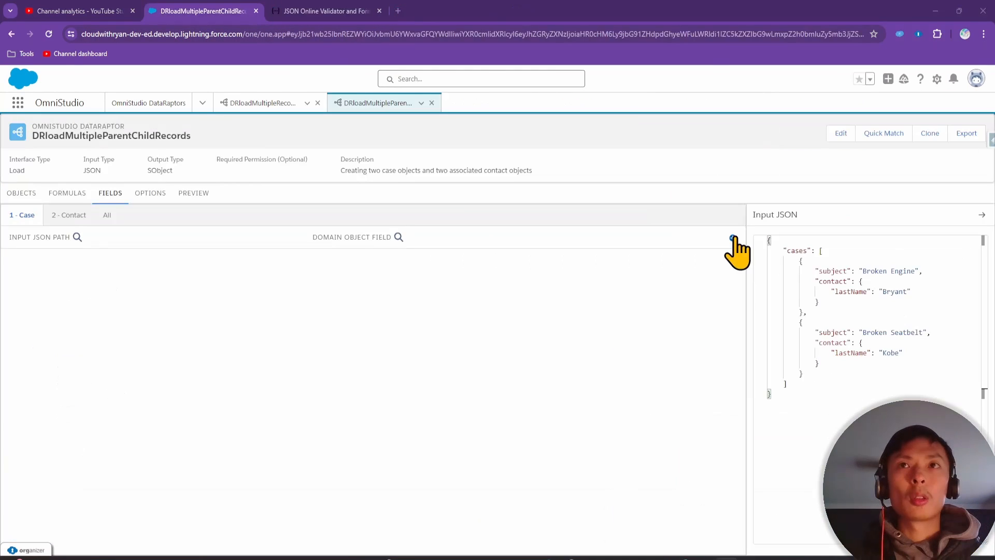
{"action": "left_click", "coordinate": [732, 237]}
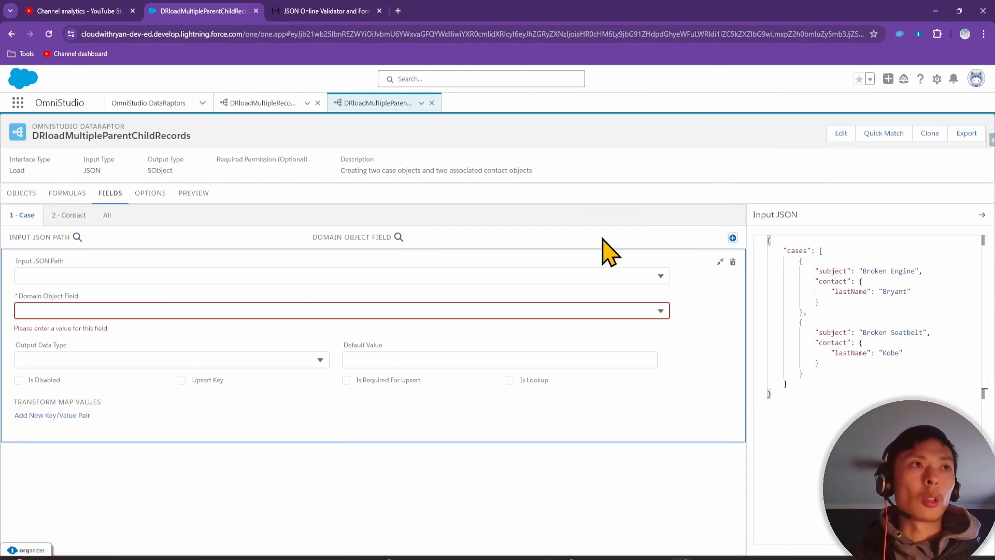
{"action": "left_click", "coordinate": [121, 274]}
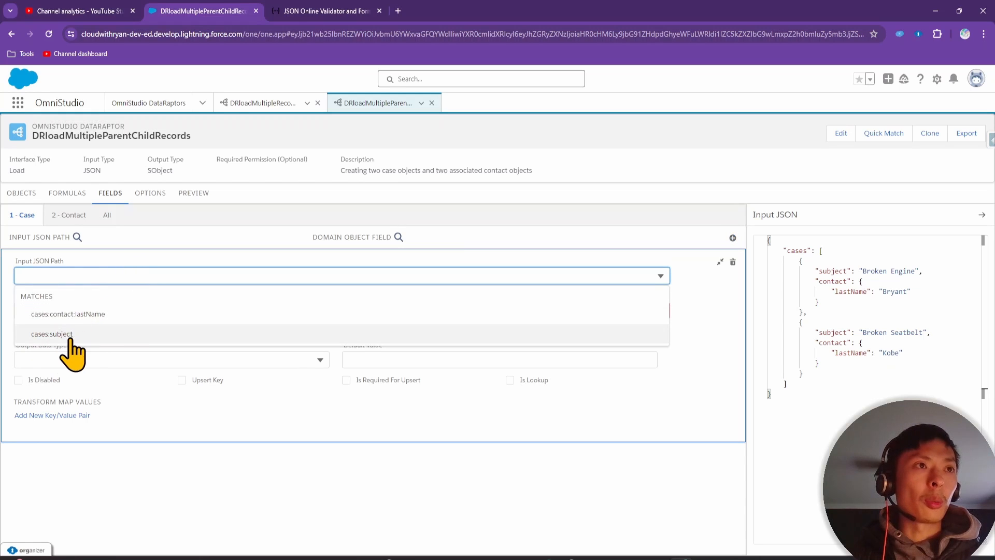
{"action": "left_click", "coordinate": [53, 334]}
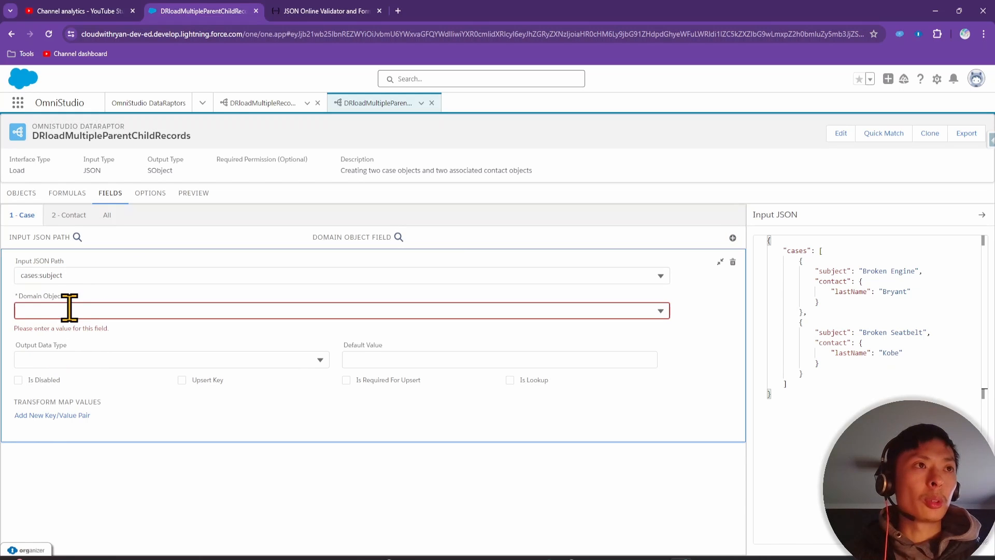
{"action": "left_click", "coordinate": [70, 309]}
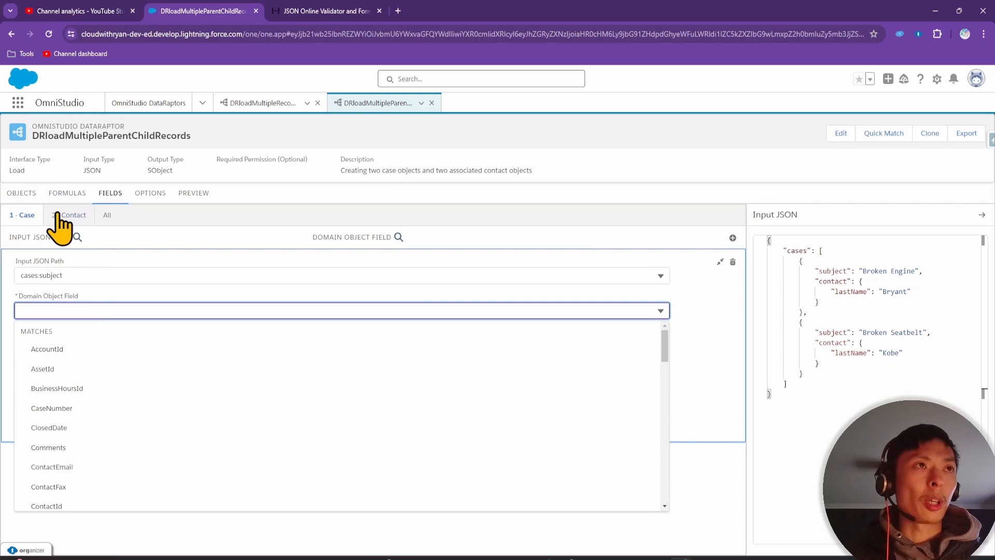
{"action": "left_click", "coordinate": [20, 193]}
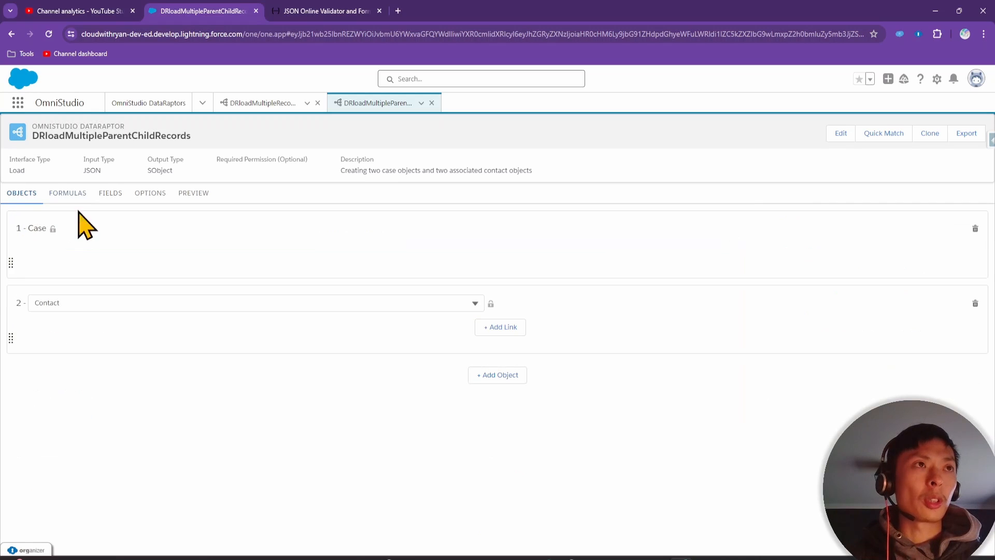
{"action": "left_click", "coordinate": [111, 193]}
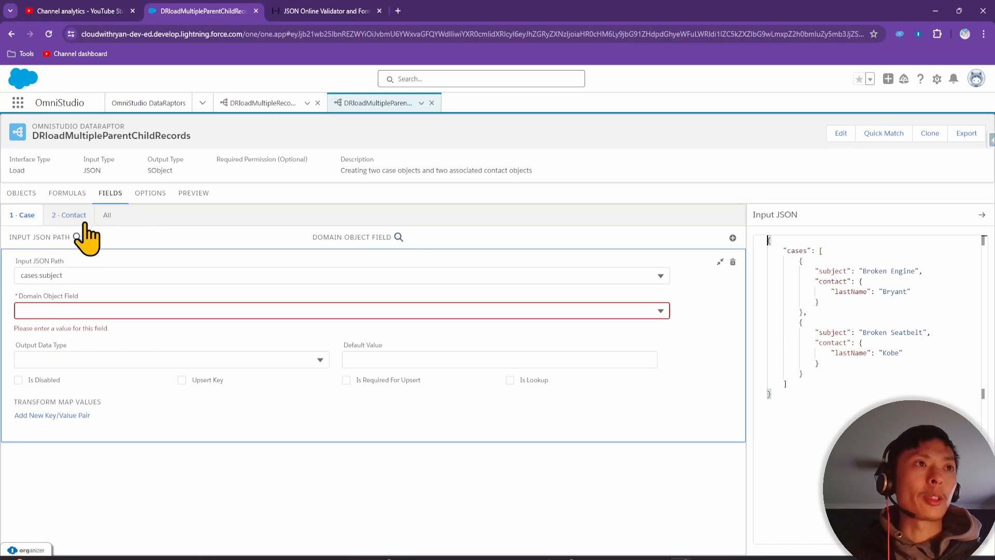
{"action": "left_click", "coordinate": [51, 310]}
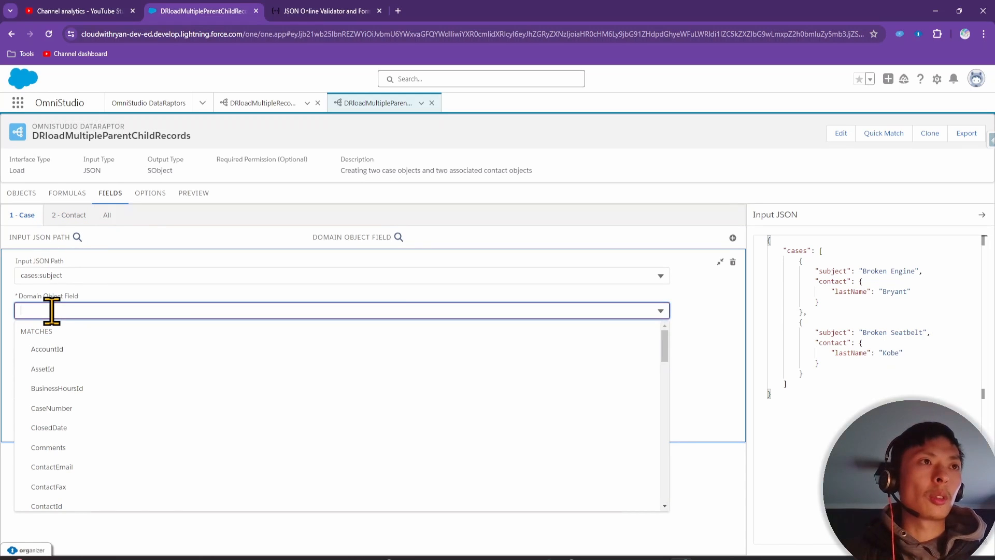
{"action": "type", "text": "sub"}
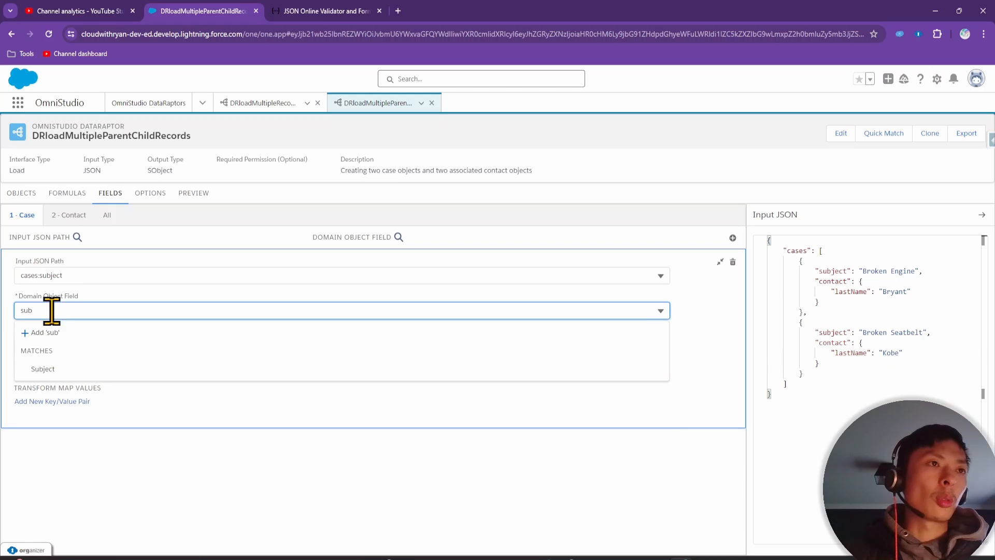
{"action": "left_click", "coordinate": [64, 369]}
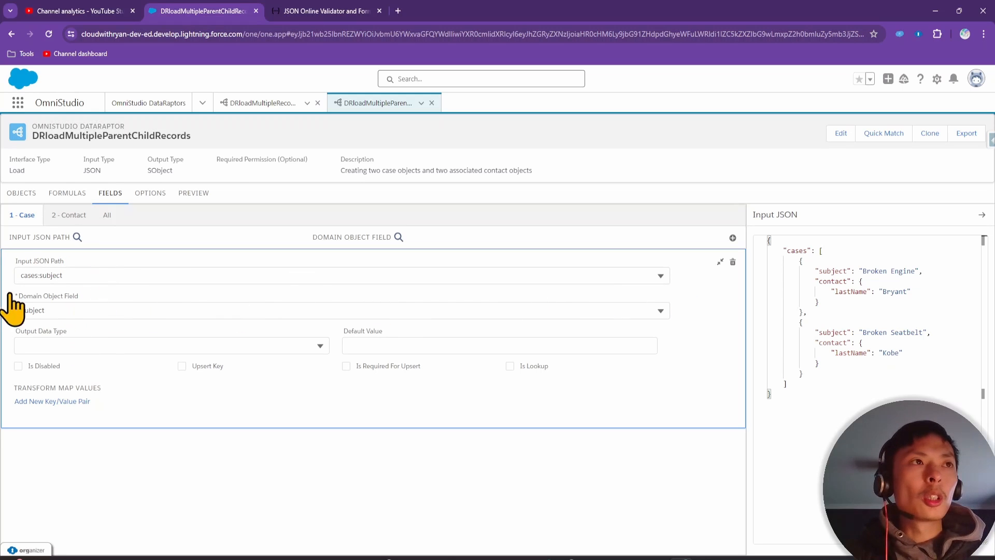
Map cases:contact:lastName to the Contact LastName field
{"action": "left_click", "coordinate": [67, 216]}
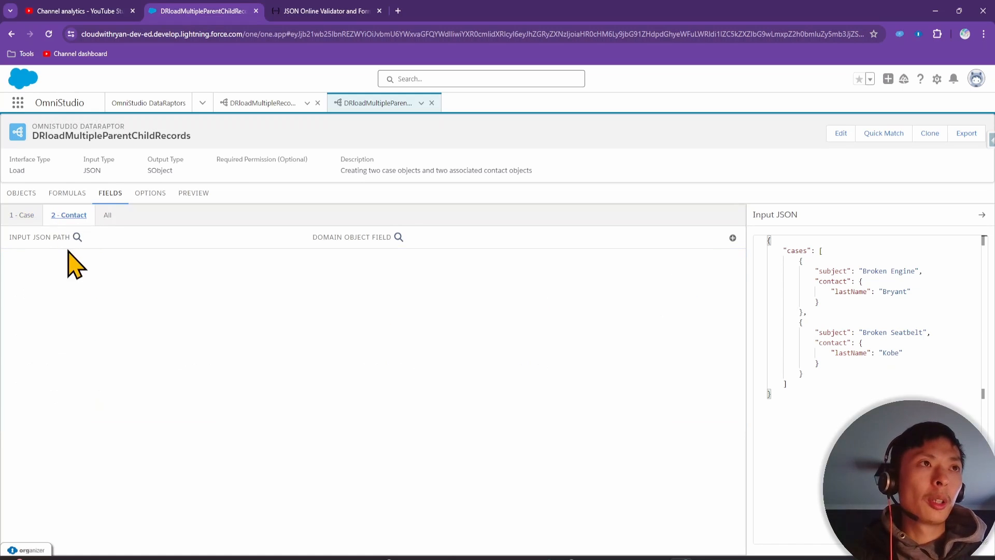
{"action": "left_click", "coordinate": [732, 238]}
{"action": "left_click", "coordinate": [133, 274]}
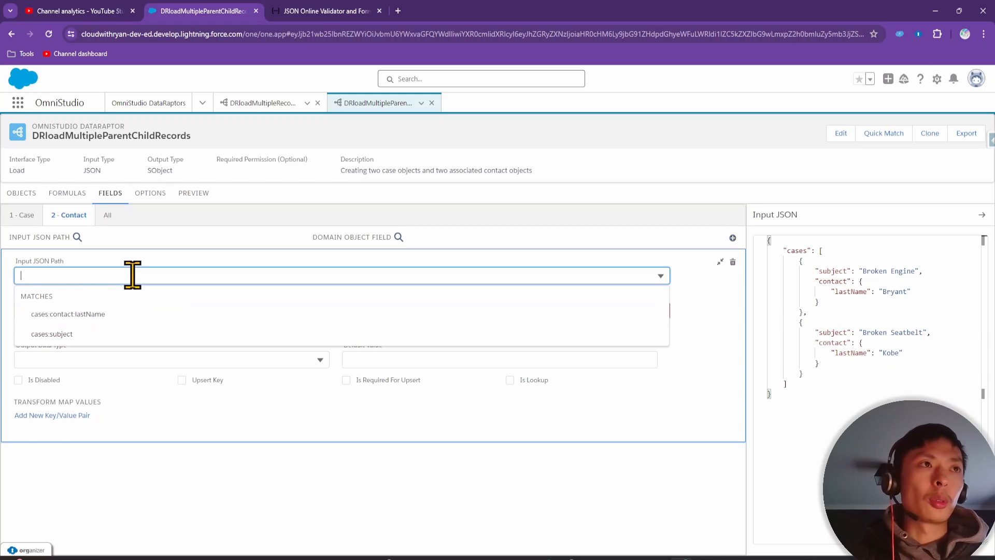
{"action": "left_click", "coordinate": [104, 314]}
{"action": "left_click", "coordinate": [102, 311]}
{"action": "type", "text": "last"}
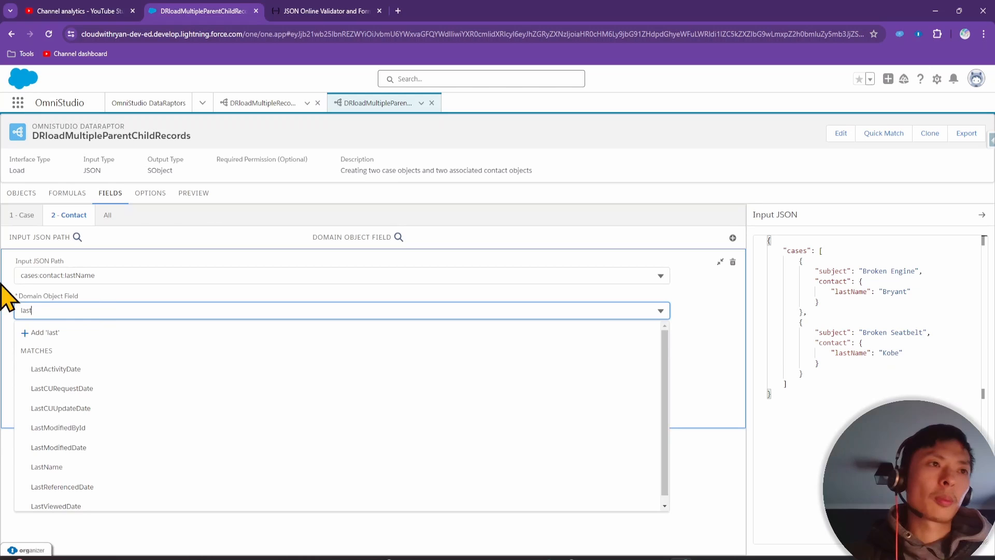
{"action": "left_click", "coordinate": [72, 468]}
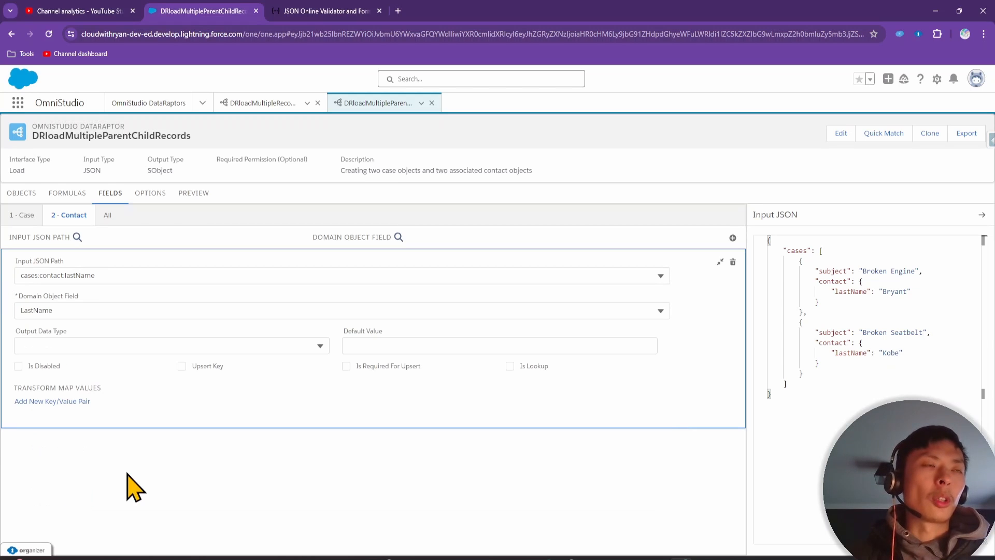
Paste the sample Input JSON into the preview, execute it, and open the first created Case
{"action": "left_click", "coordinate": [193, 198]}
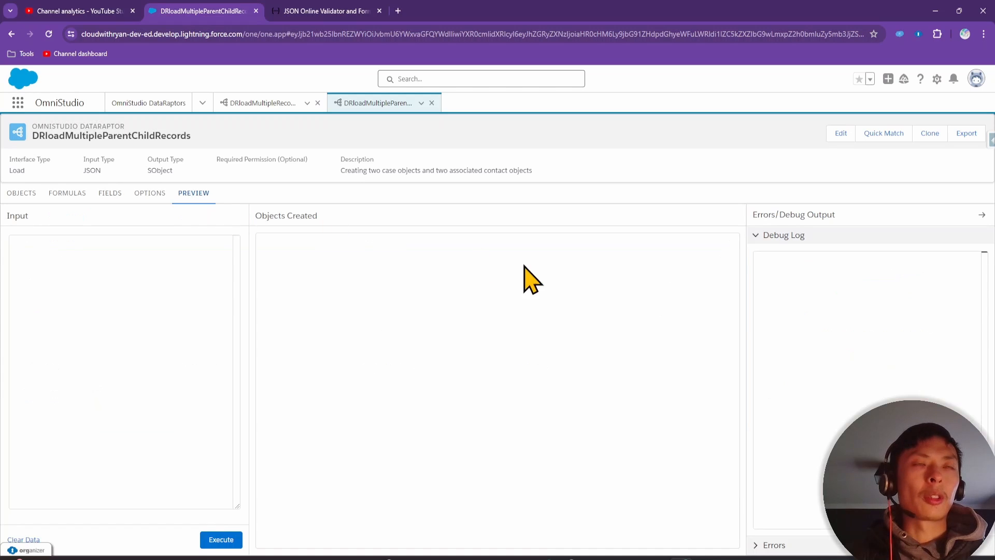
{"action": "left_click", "coordinate": [110, 197]}
{"action": "left_click_drag", "start_coordinate": [784, 400], "coordinate": [743, 236]}
{"action": "key", "text": "ctrl+c"}
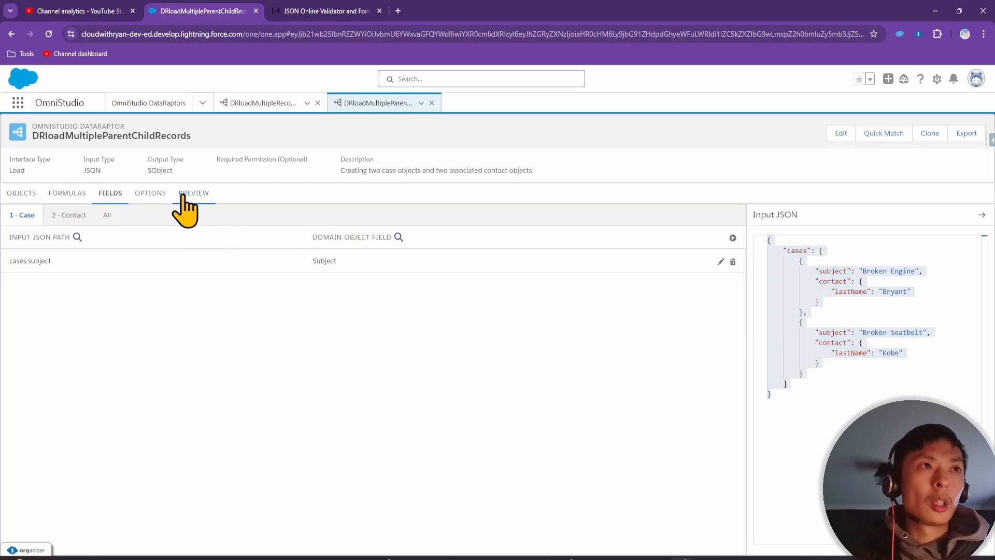
{"action": "left_click", "coordinate": [194, 194]}
{"action": "left_click", "coordinate": [89, 266]}
{"action": "key", "text": "ctrl+v"}
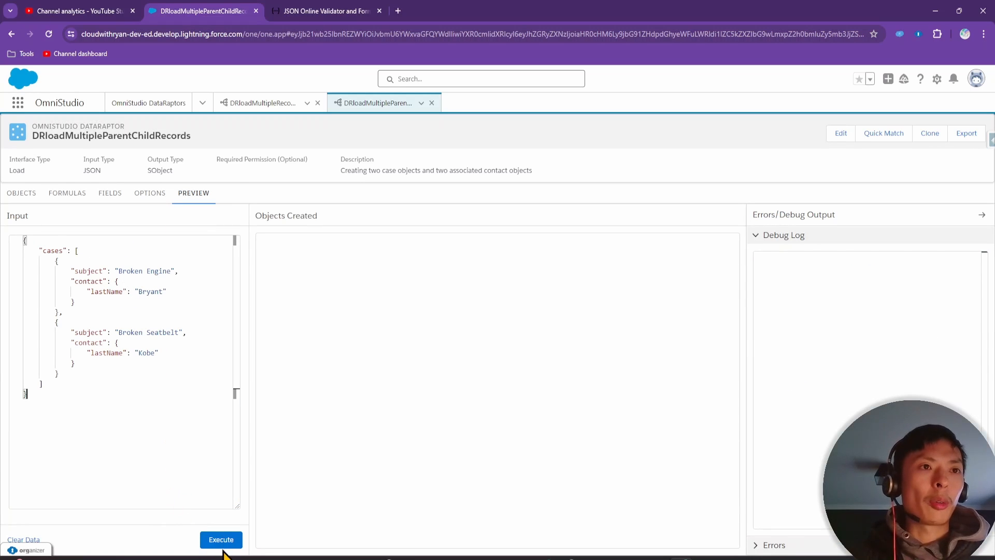
{"action": "left_click", "coordinate": [221, 539]}
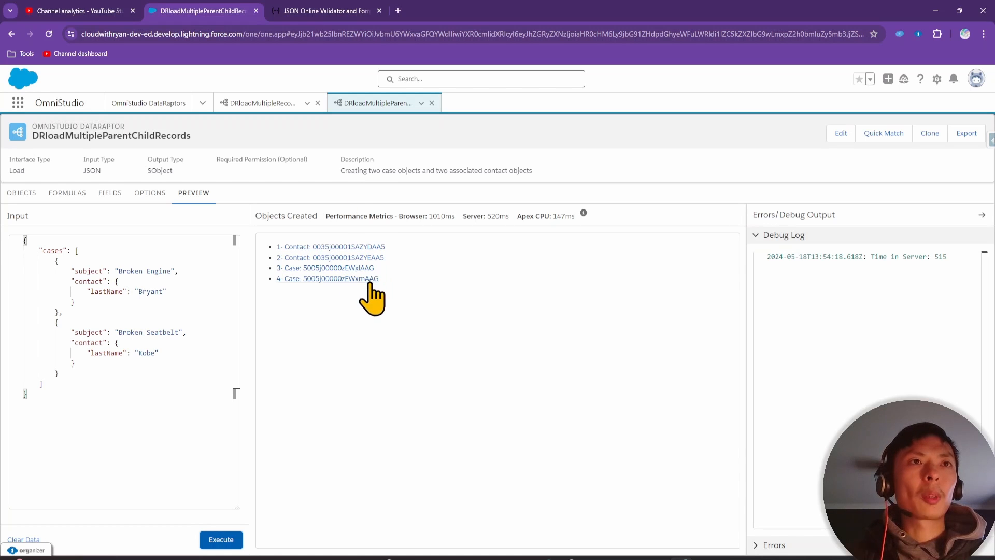
{"action": "left_click", "coordinate": [363, 268]}
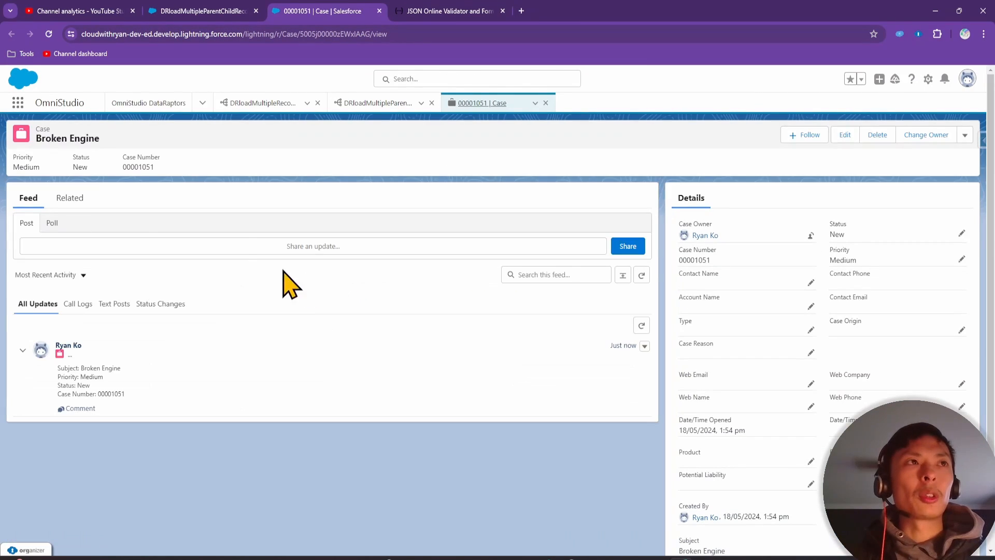
View the Broken Engine case's Related tab, then go back to the DRloadMultipleParentChildRecords preview
{"action": "left_click", "coordinate": [73, 199]}
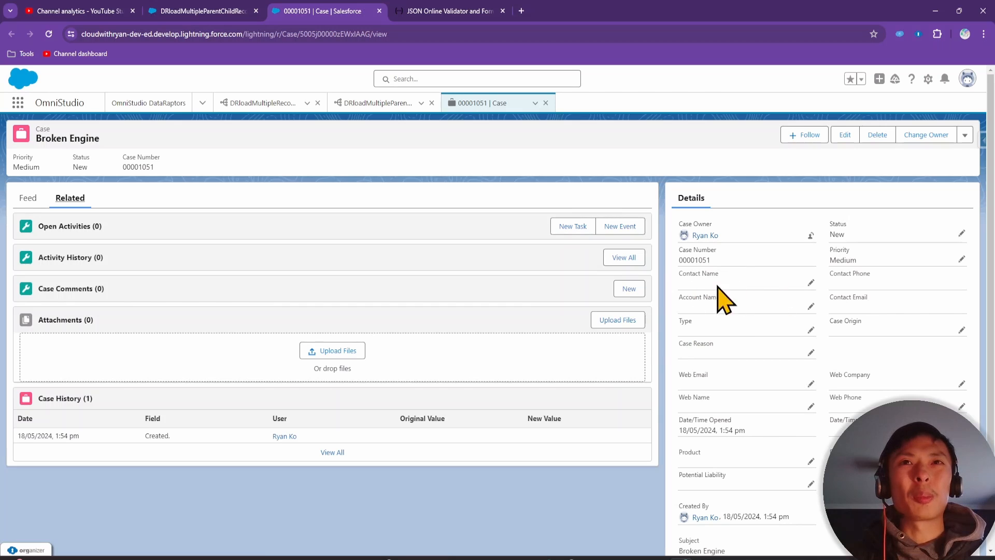
{"action": "left_click", "coordinate": [209, 11]}
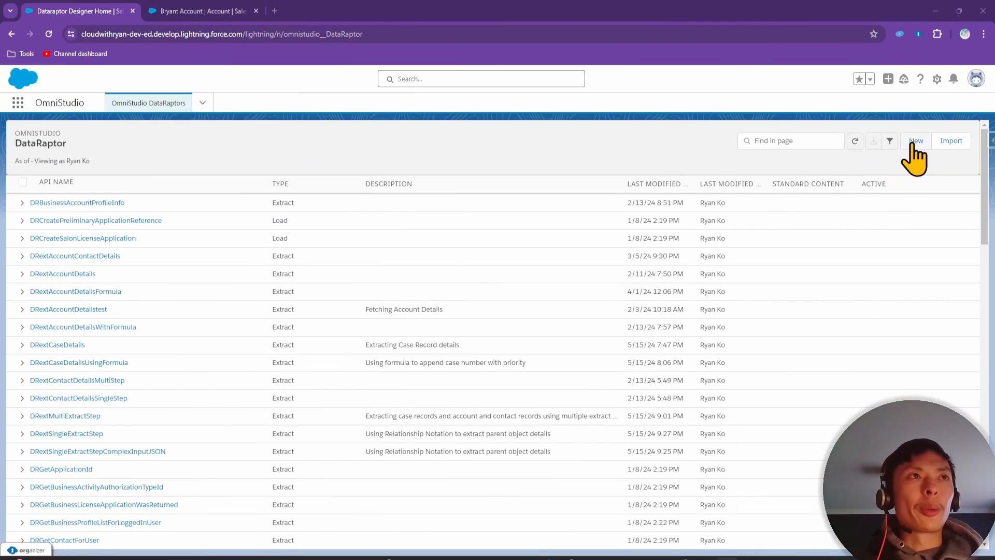
Start a new DataRaptor from the OmniStudio DataRaptors list
{"action": "left_click", "coordinate": [908, 144]}
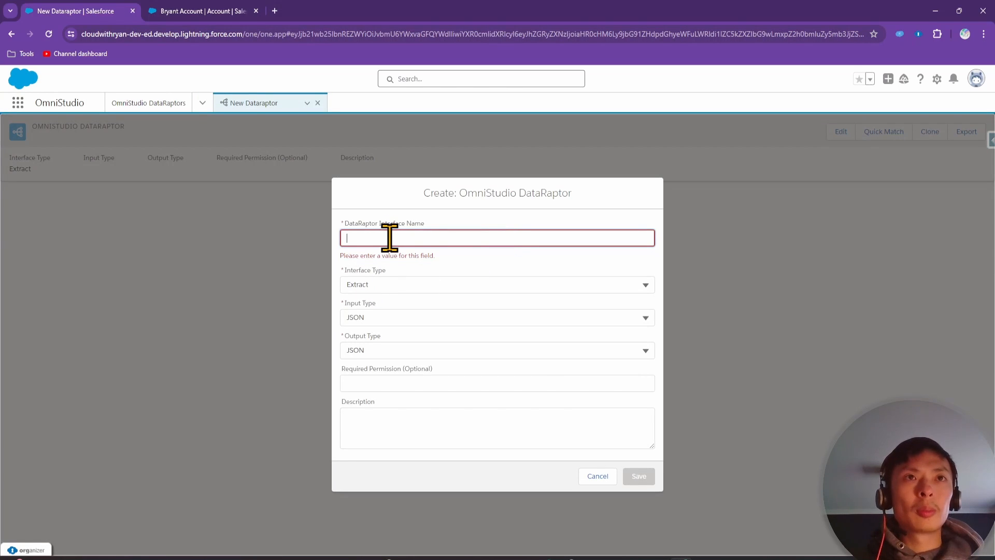
Name the DataRaptor DRloadSingleObjectMultipleObjectHierarchies, make it Load type, and describe it as 'Creating a case record and associated contact and account record'
{"action": "type", "text": "DR"}
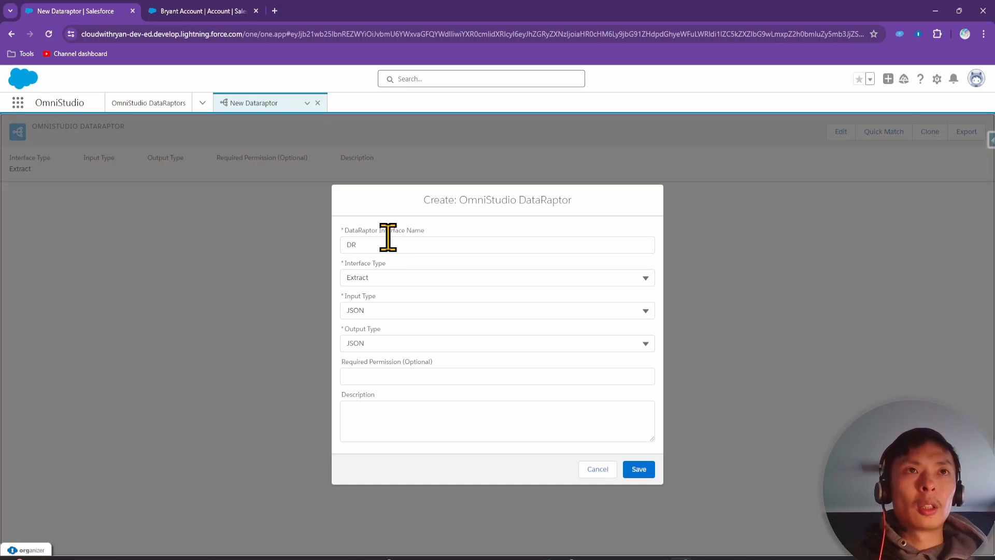
{"action": "left_click", "coordinate": [388, 240]}
{"action": "type", "text": "load"}
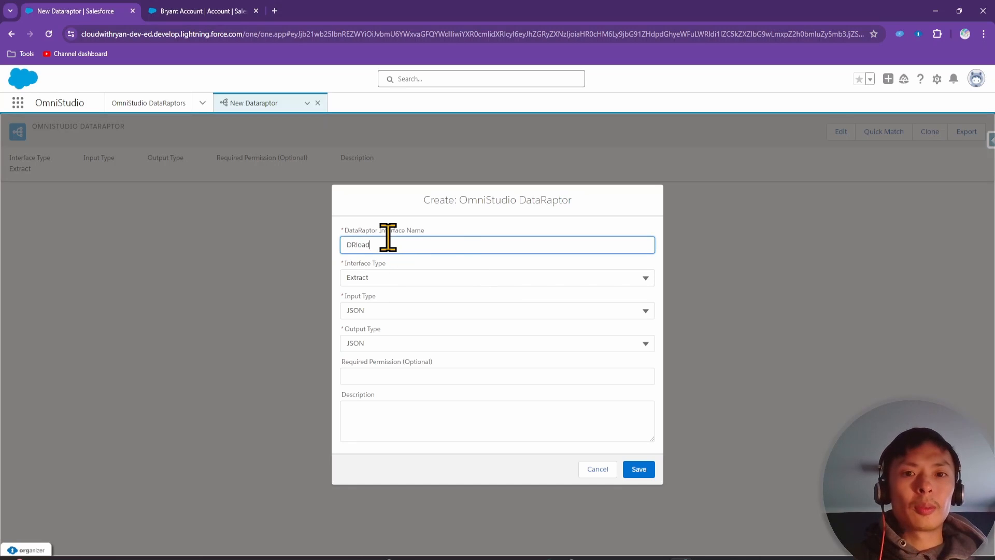
{"action": "type", "text": "SingleObject"}
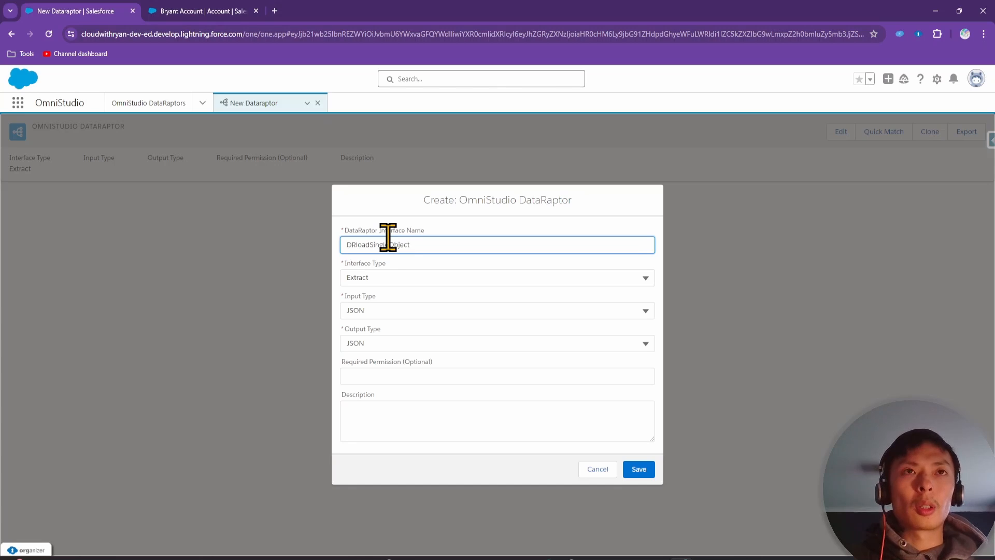
{"action": "type", "text": "Multipl"}
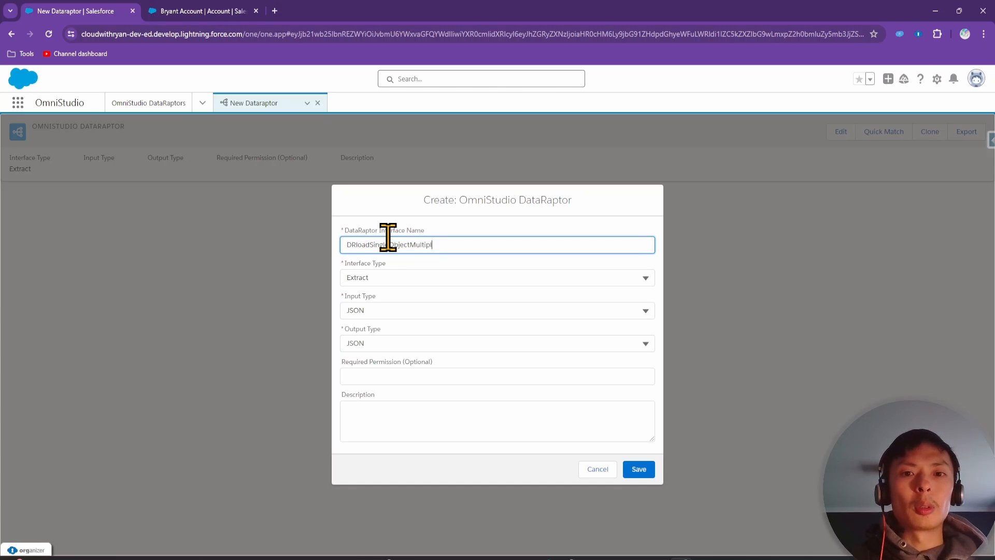
{"action": "type", "text": "eObjec"}
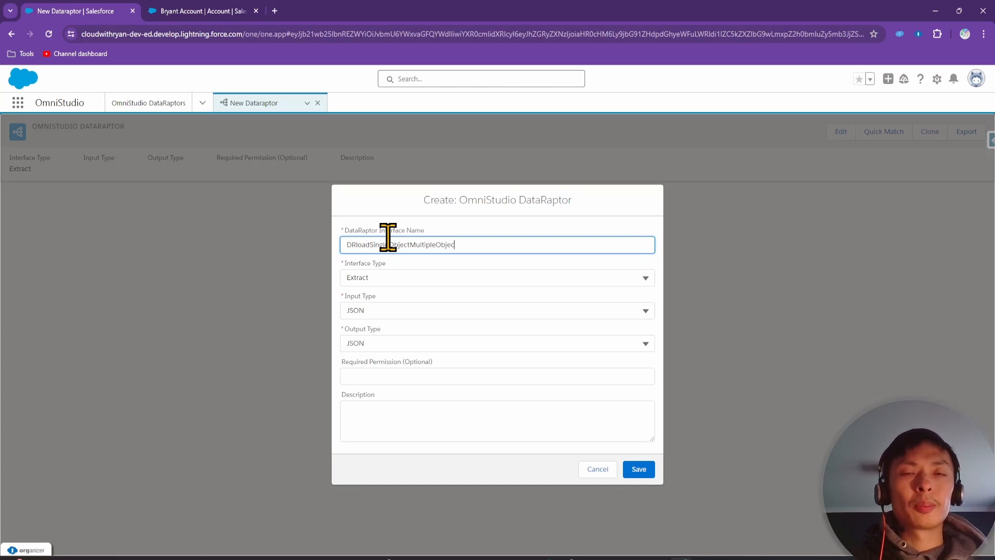
{"action": "type", "text": "tHiera"}
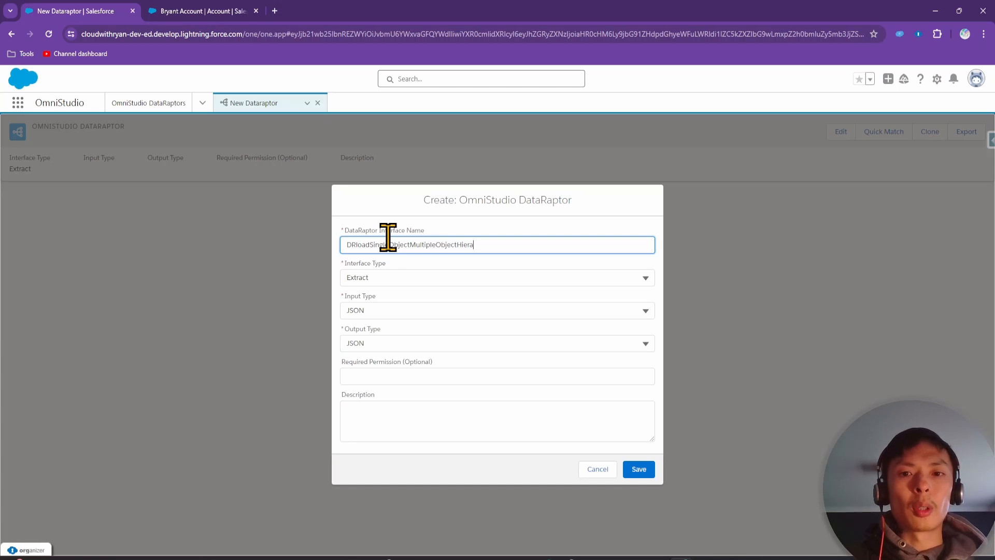
{"action": "type", "text": "rchies"}
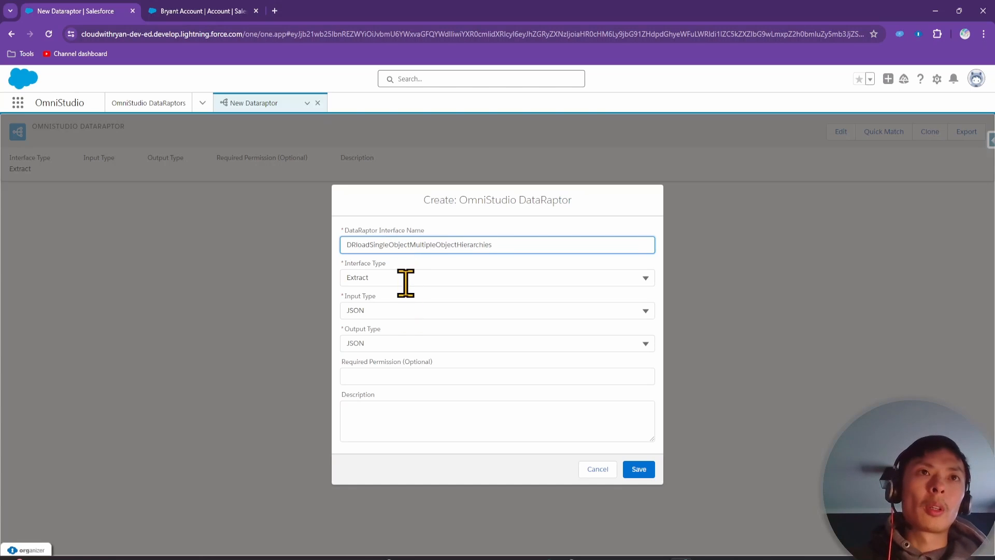
{"action": "left_click", "coordinate": [406, 280]}
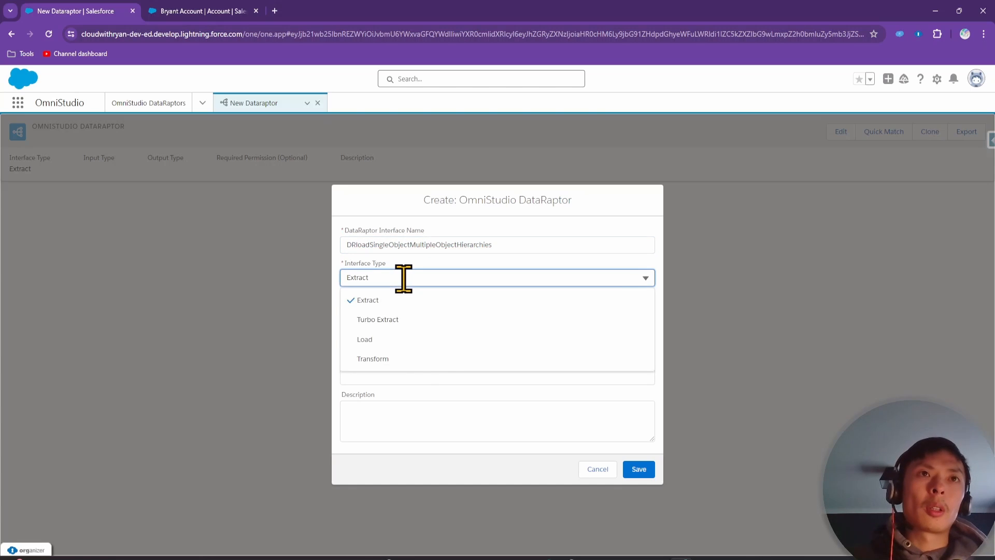
{"action": "left_click", "coordinate": [412, 340]}
{"action": "left_click", "coordinate": [407, 431]}
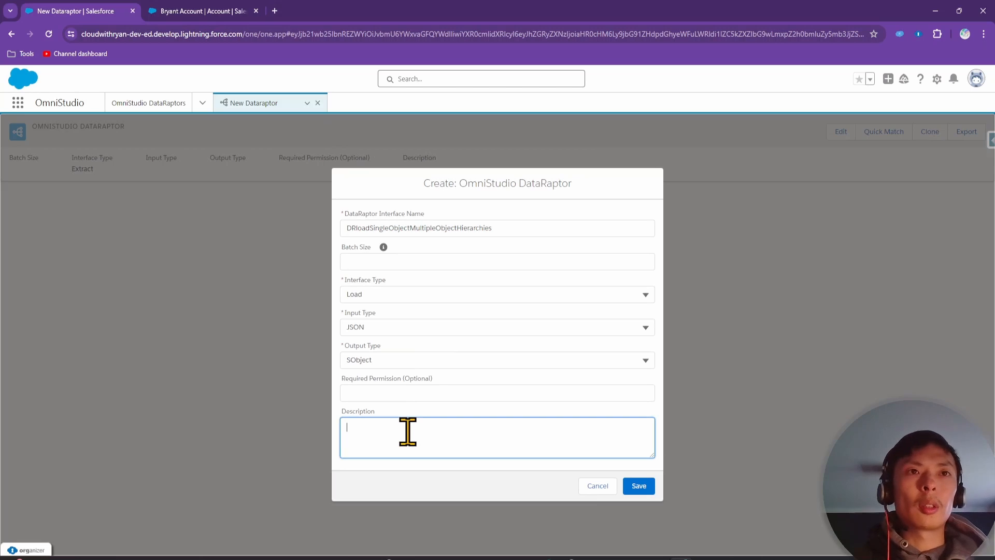
{"action": "type", "text": "Creating a c"}
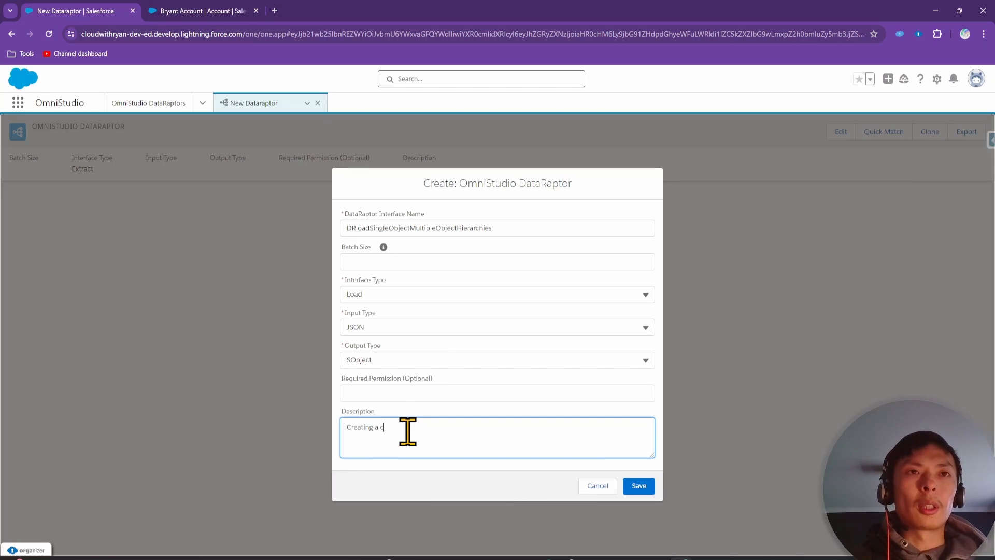
{"action": "type", "text": "ase record"}
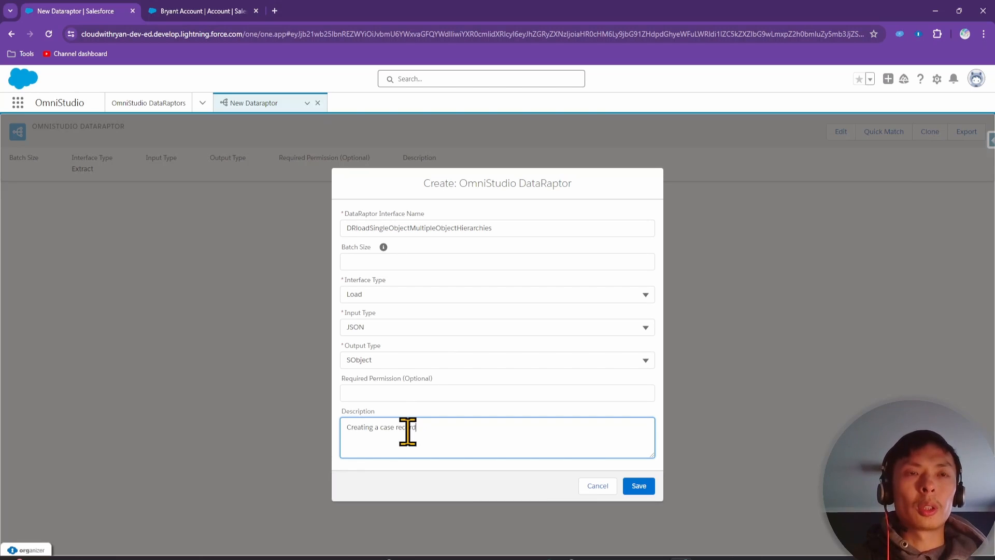
{"action": "type", "text": " and "}
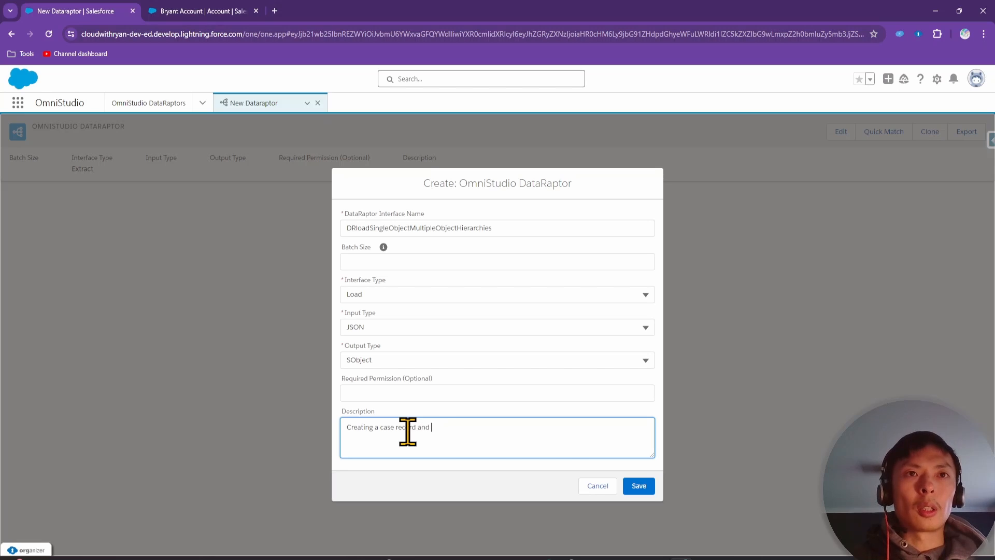
{"action": "type", "text": "associated c"}
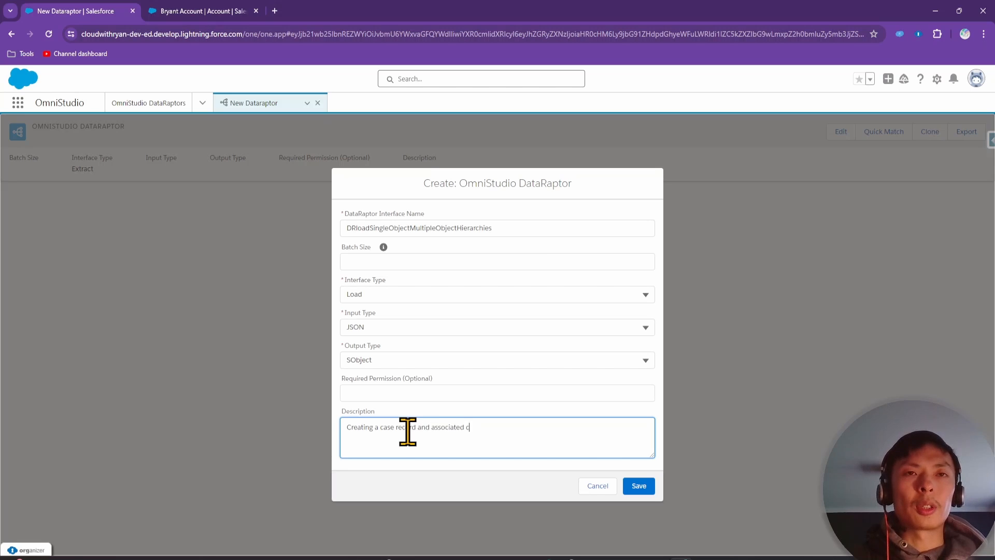
{"action": "type", "text": "ontact and accoun"}
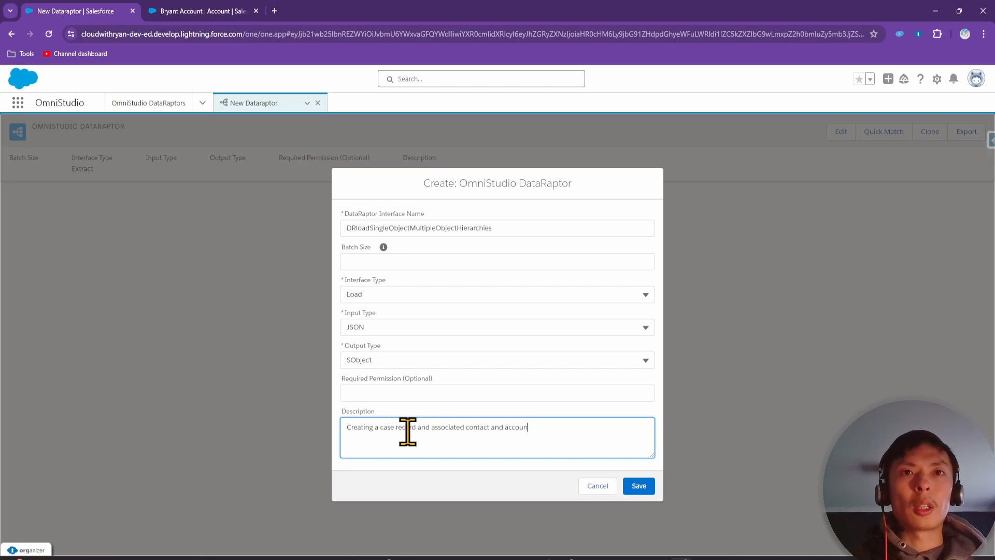
{"action": "type", "text": "t record"}
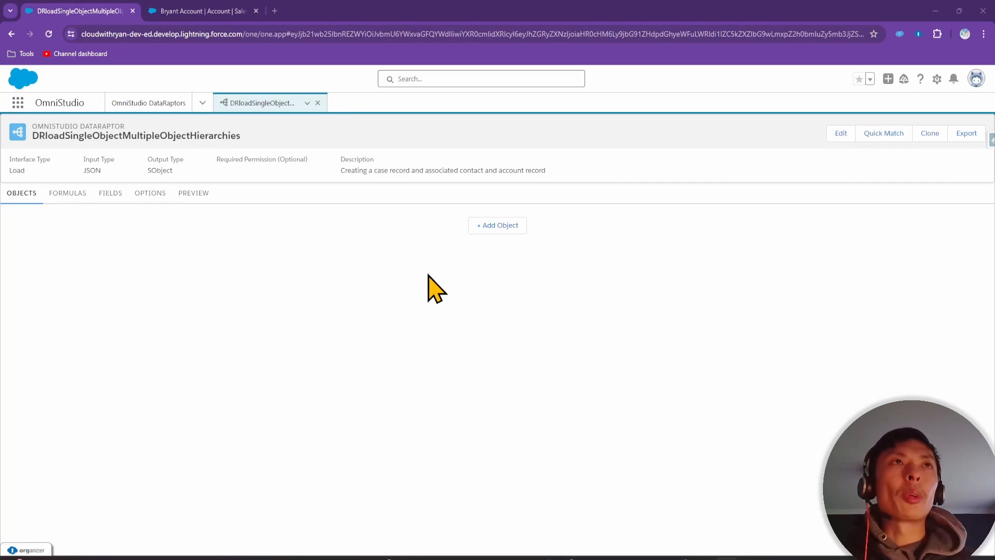
Load jsonlint.com in a new browser tab
{"action": "left_click", "coordinate": [276, 12]}
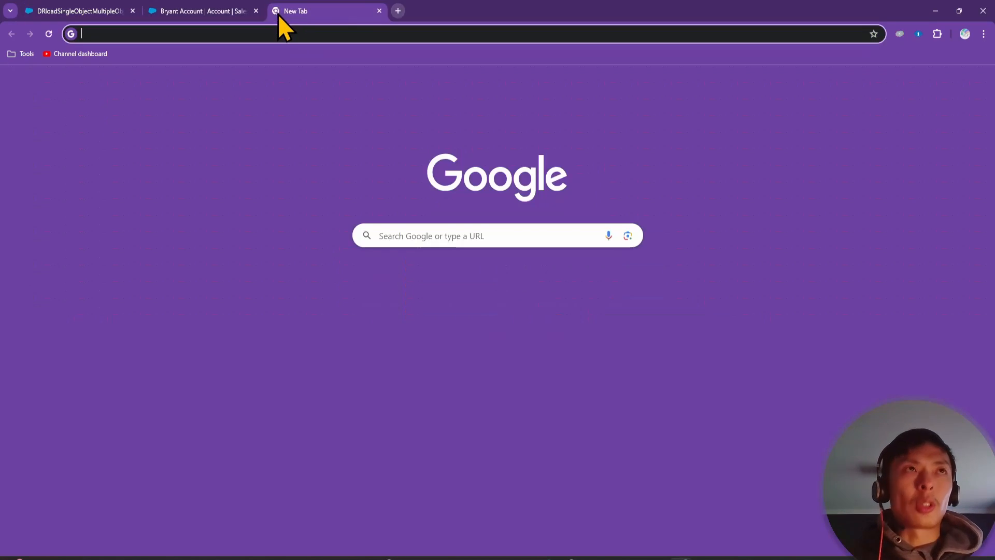
{"action": "type", "text": "jsonlint.com"}
{"action": "key", "text": "Return"}
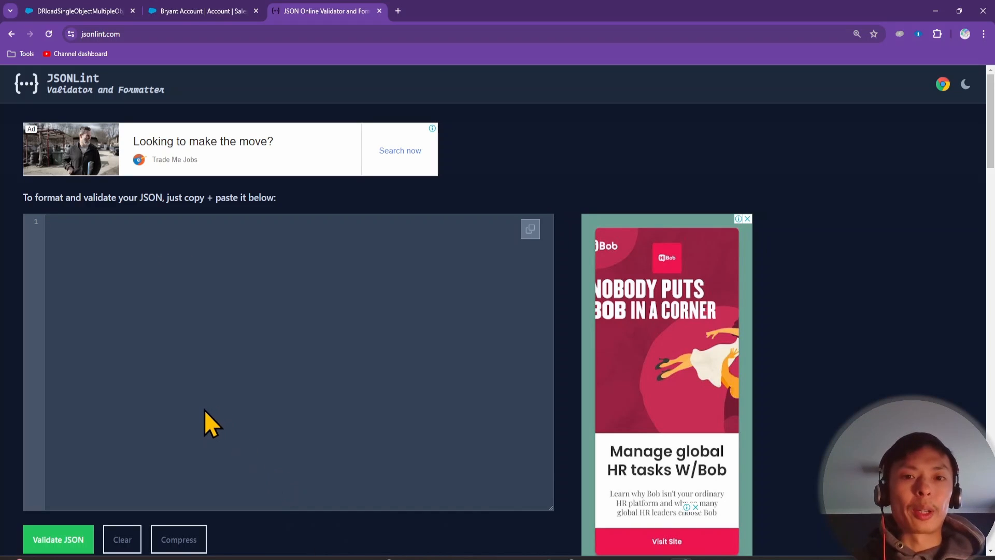
Begin an empty JSON object in the editor, with blank lines between the braces
{"action": "left_click", "coordinate": [205, 409]}
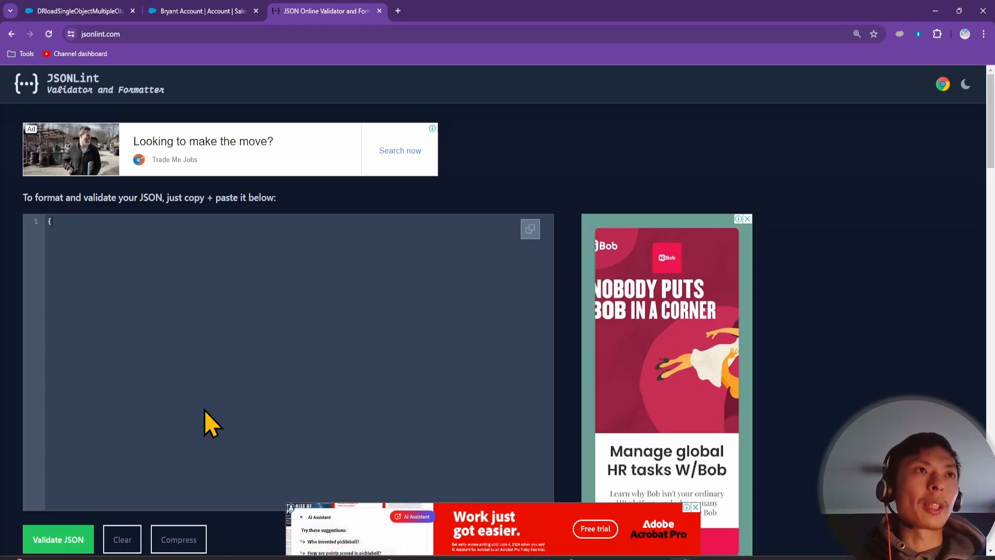
{"action": "type", "text": "{"}
{"action": "key", "text": "Return"}
{"action": "key", "text": "Return"}
{"action": "key", "text": "Return"}
{"action": "key", "text": "Return"}
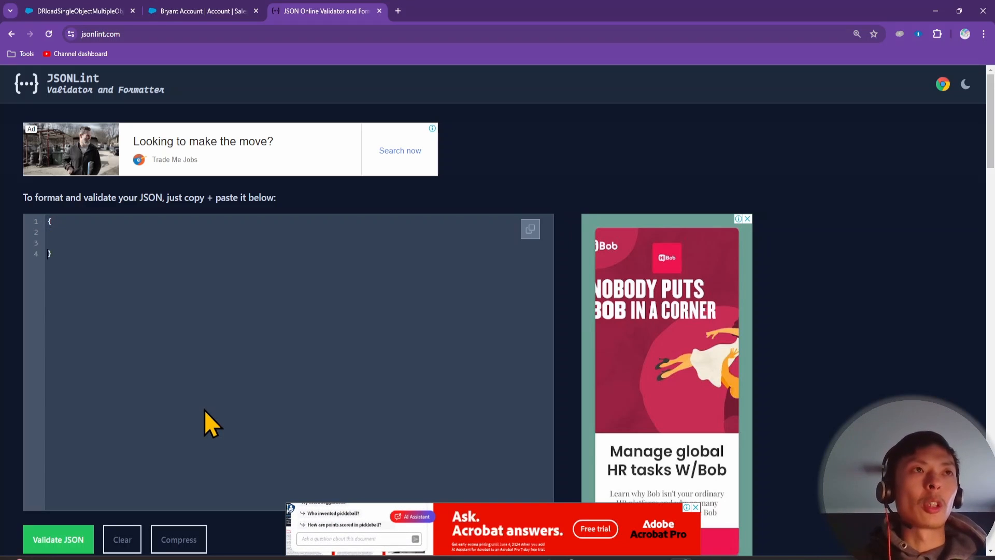
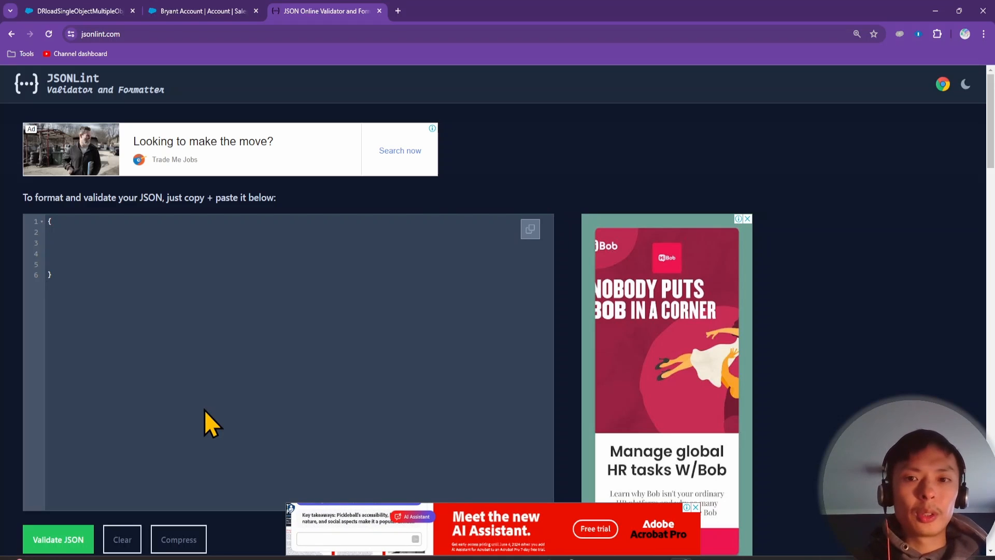
Add a "case" key with its own braces inside the JSON object
{"action": "type", "text": "case\":"}
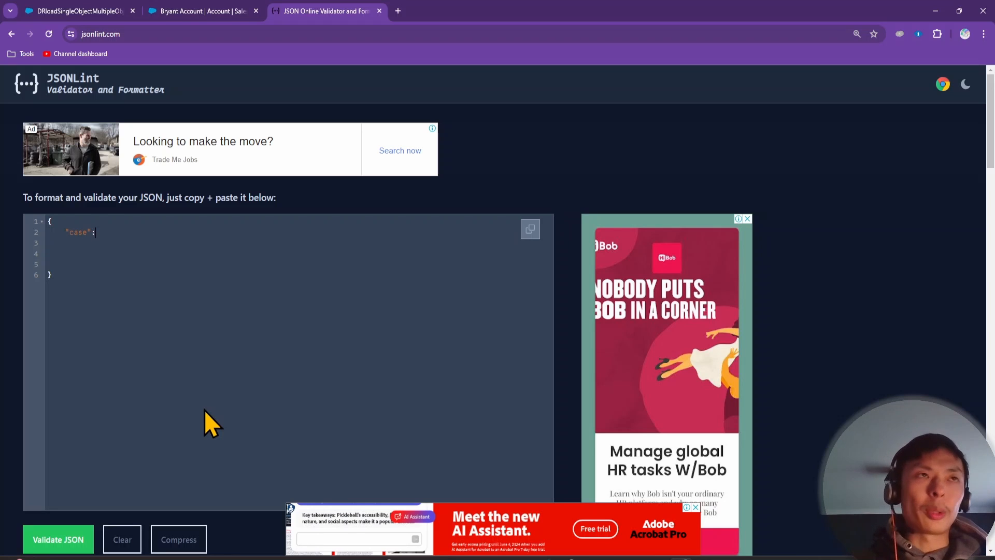
{"action": "key", "text": "alt+Tab"}
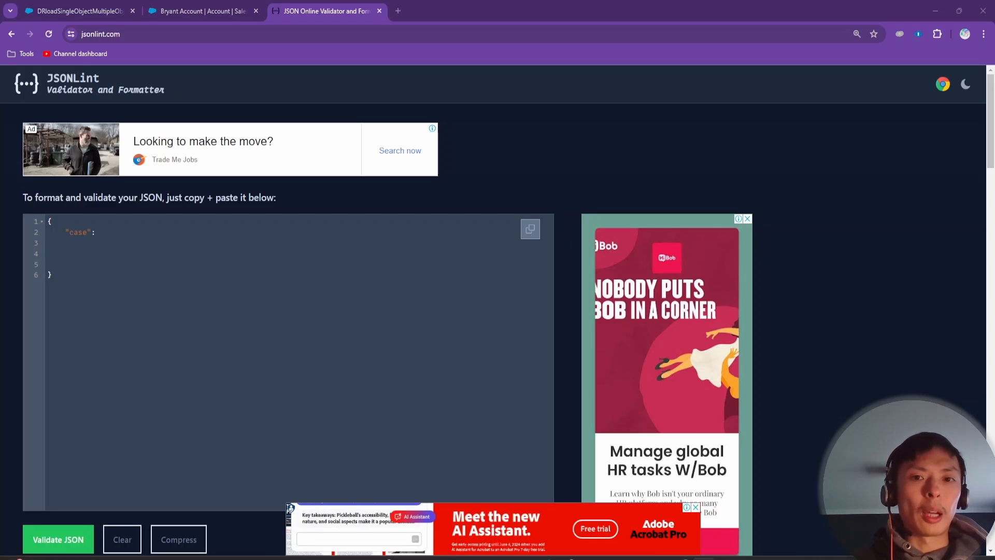
{"action": "left_click", "coordinate": [120, 233]}
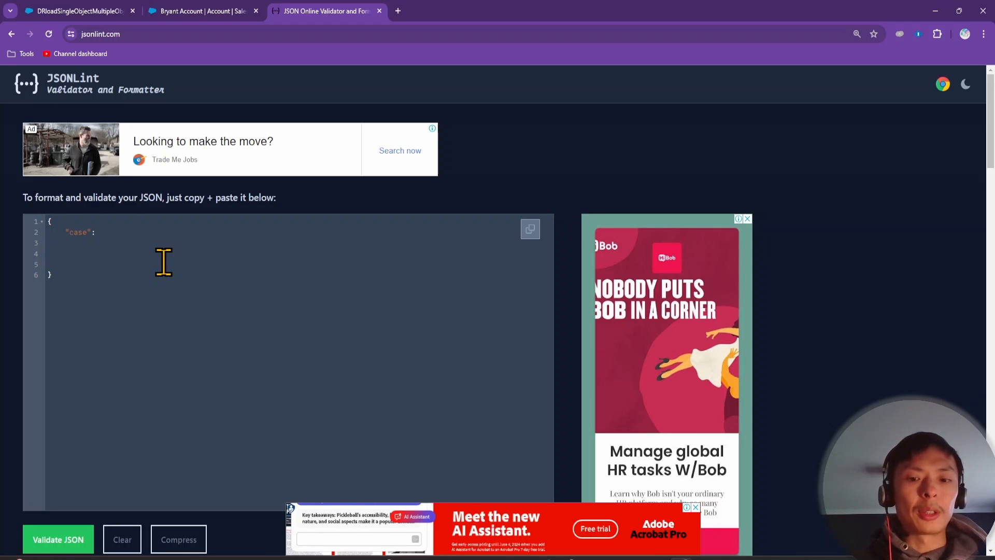
{"action": "type", "text": "[]"}
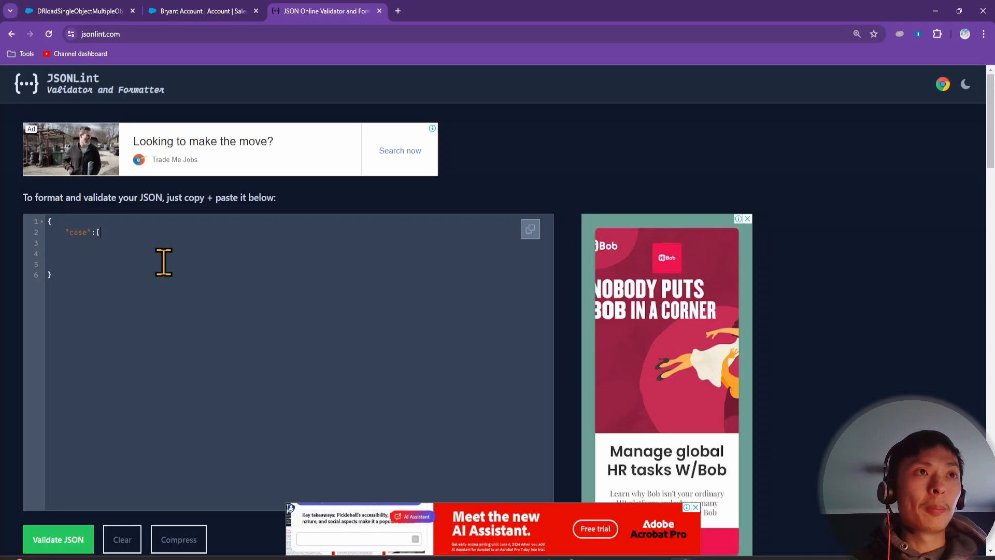
{"action": "key", "text": "BackSpace"}
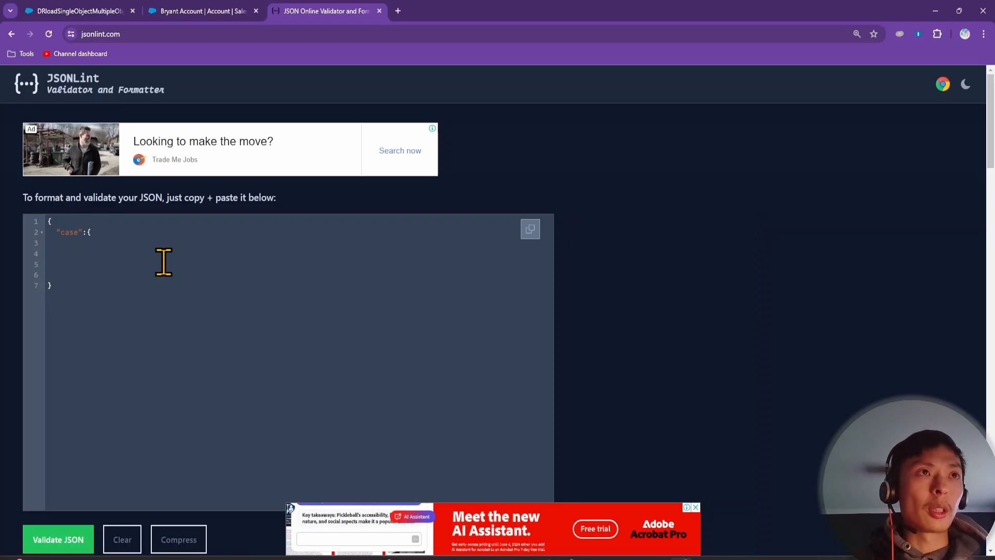
{"action": "key", "text": "Return"}
{"action": "key", "text": "Return"}
{"action": "key", "text": "Up"}
{"action": "key", "text": "Up"}
{"action": "key", "text": "Return"}
{"action": "key", "text": "Return"}
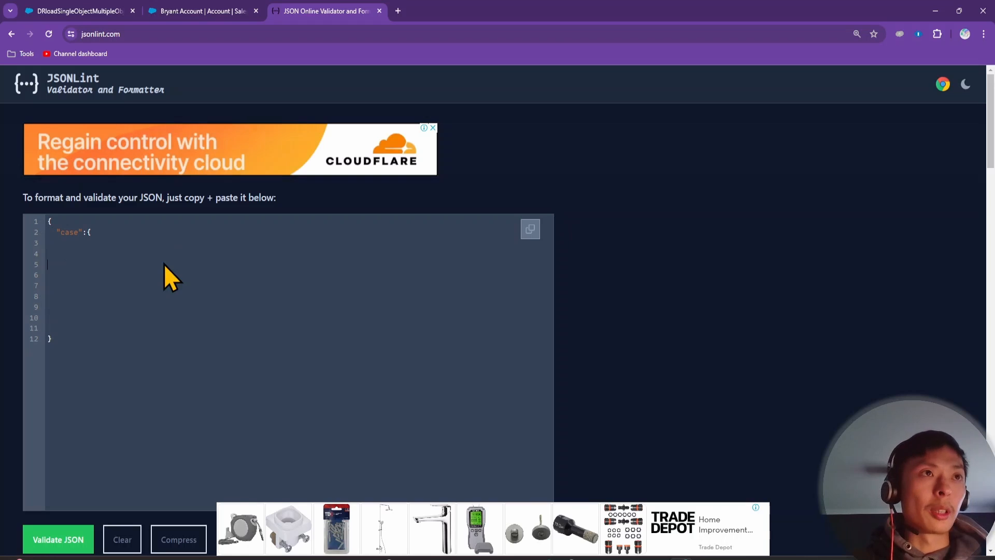
{"action": "type", "text": "}"}
{"action": "key", "text": "Up"}
{"action": "key", "text": "Up"}
{"action": "key", "text": "Return"}
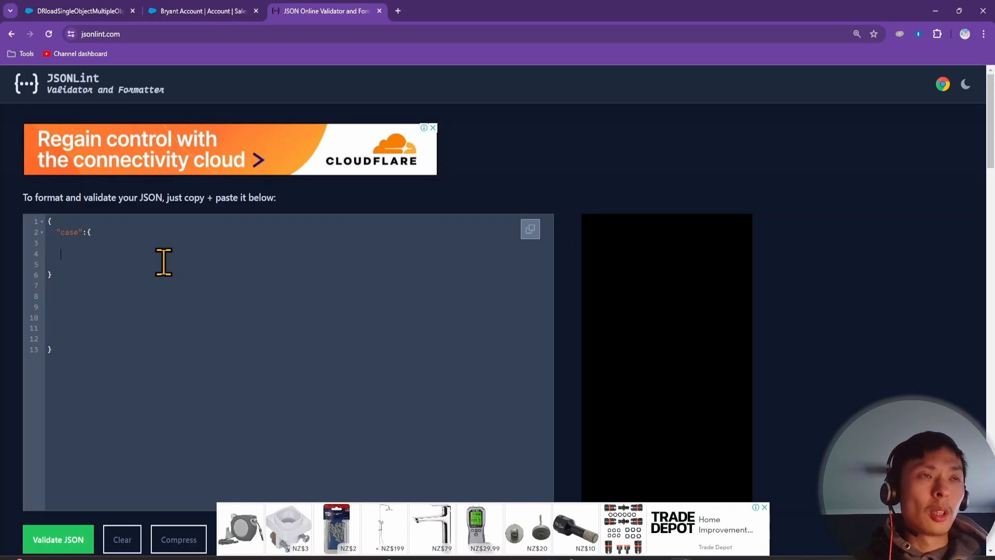
{"action": "key", "text": "Up"}
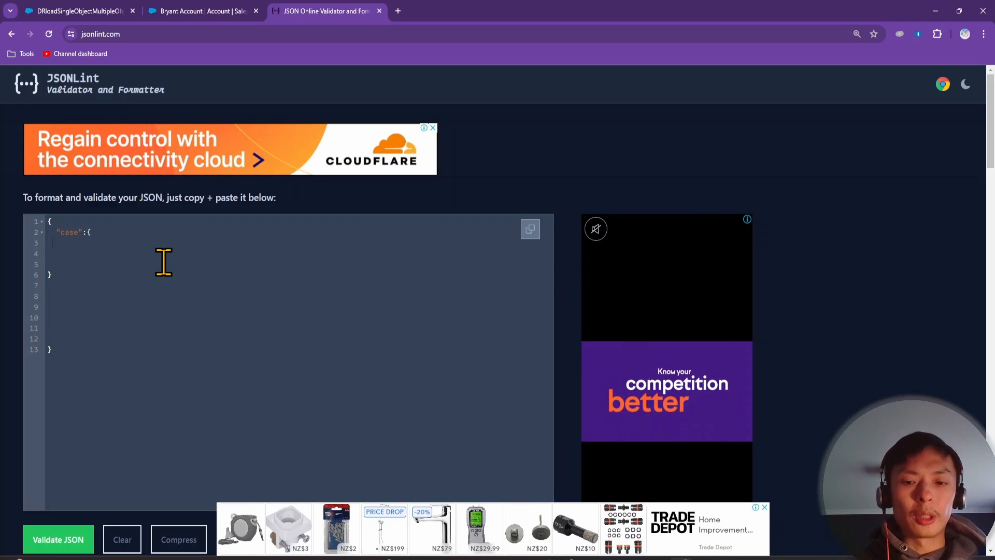
Inside case, add "subject":"Broken engine" and an empty "contact" object
{"action": "type", "text": "\"subje"}
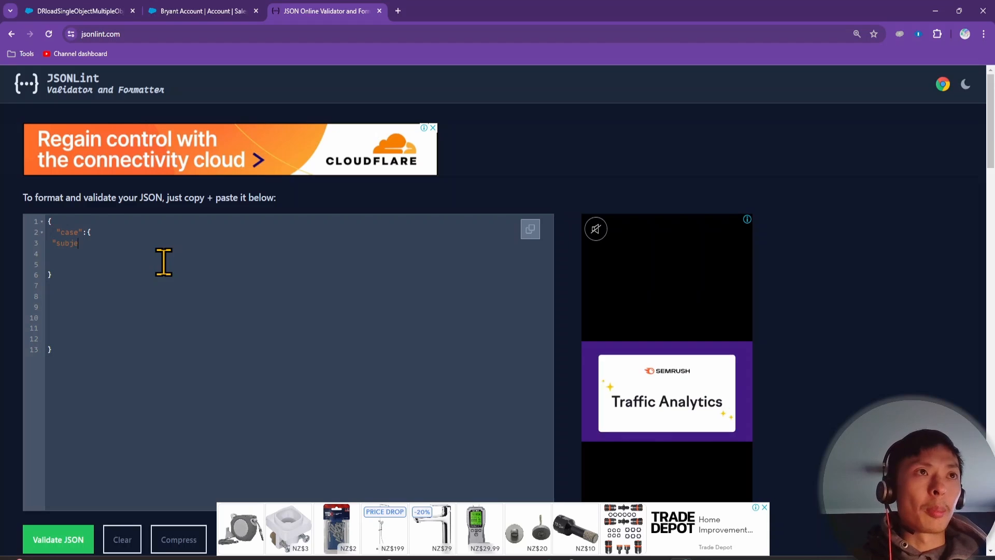
{"action": "type", "text": "ct\""}
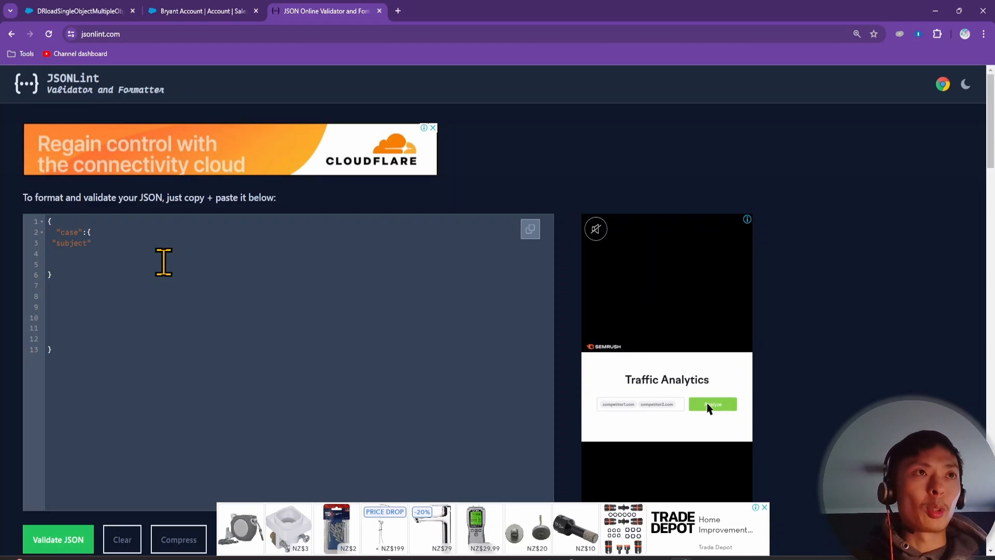
{"action": "type", "text": ":\""}
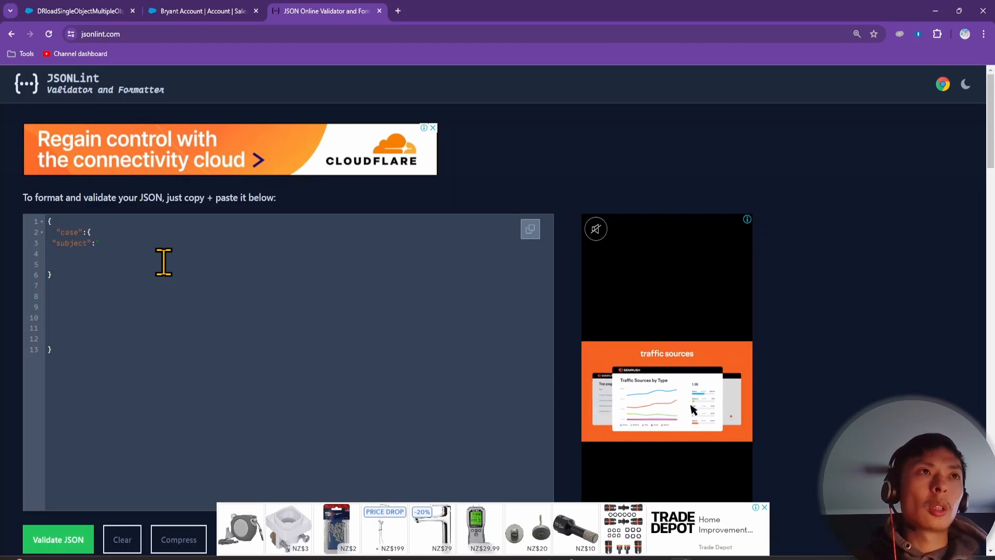
{"action": "type", "text": "Broken "}
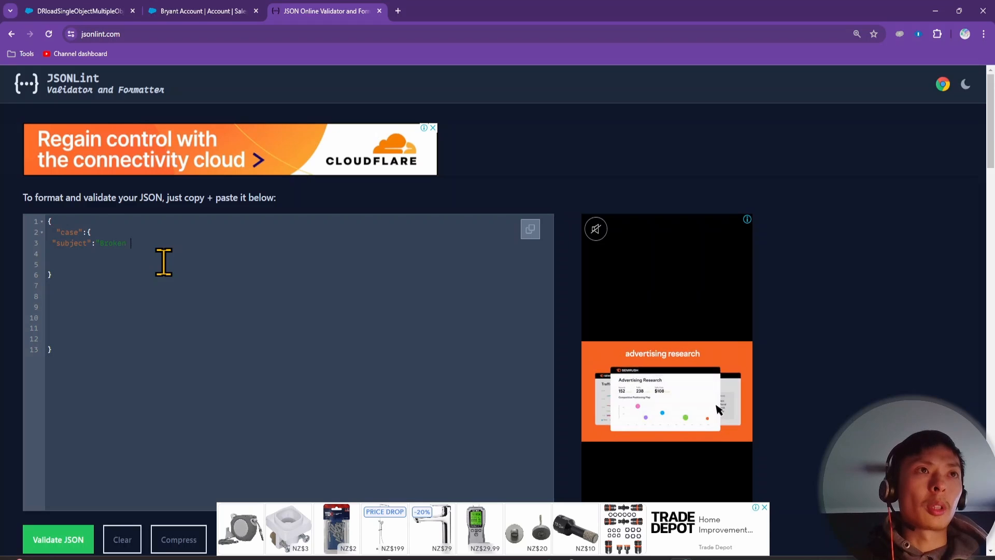
{"action": "type", "text": "engin"}
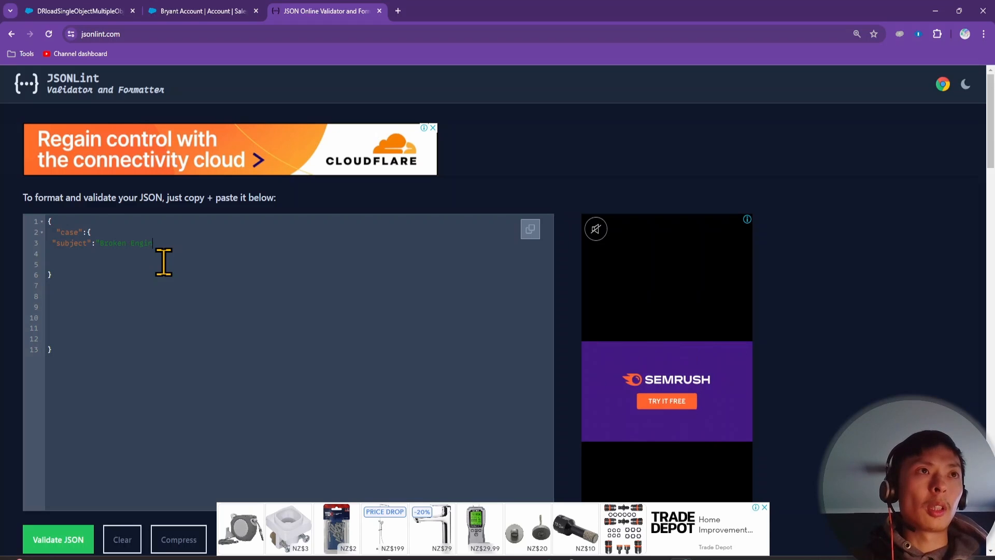
{"action": "type", "text": "e\","}
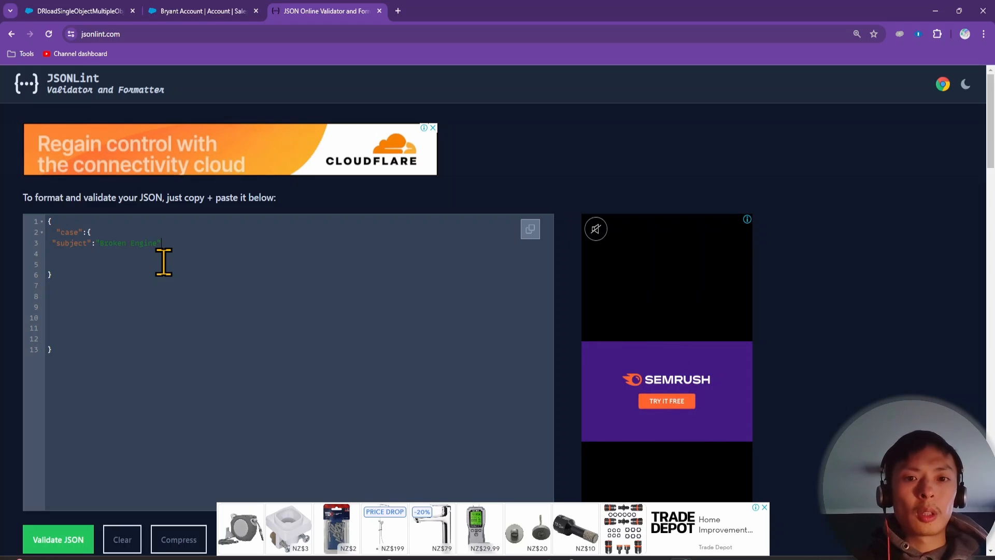
{"action": "key", "text": "Return"}
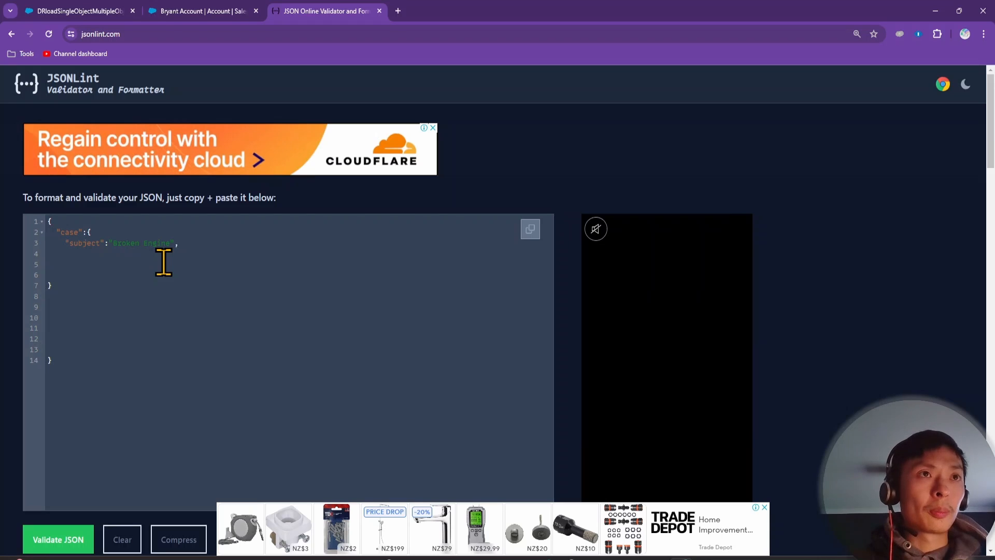
{"action": "key", "text": "Return"}
{"action": "key", "text": "Up"}
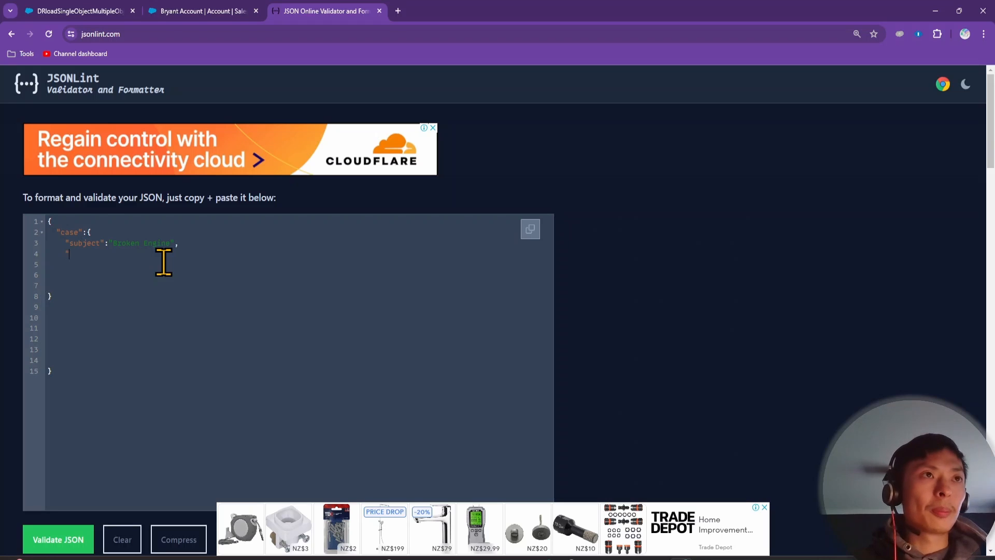
{"action": "type", "text": "\"accou"}
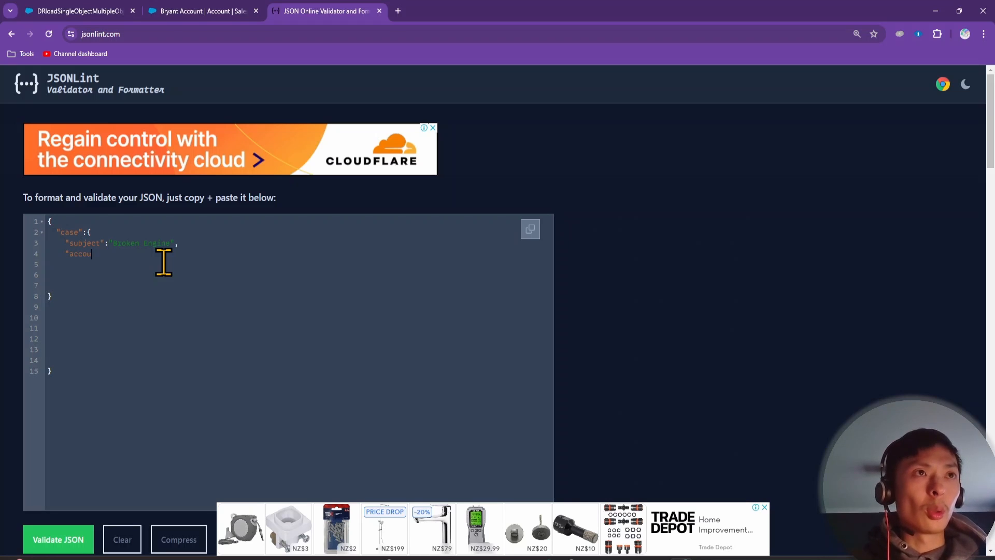
{"action": "key", "text": "BackSpace"}
{"action": "key", "text": "BackSpace"}
{"action": "key", "text": "BackSpace"}
{"action": "key", "text": "BackSpace"}
{"action": "key", "text": "BackSpace"}
{"action": "type", "text": "cop"}
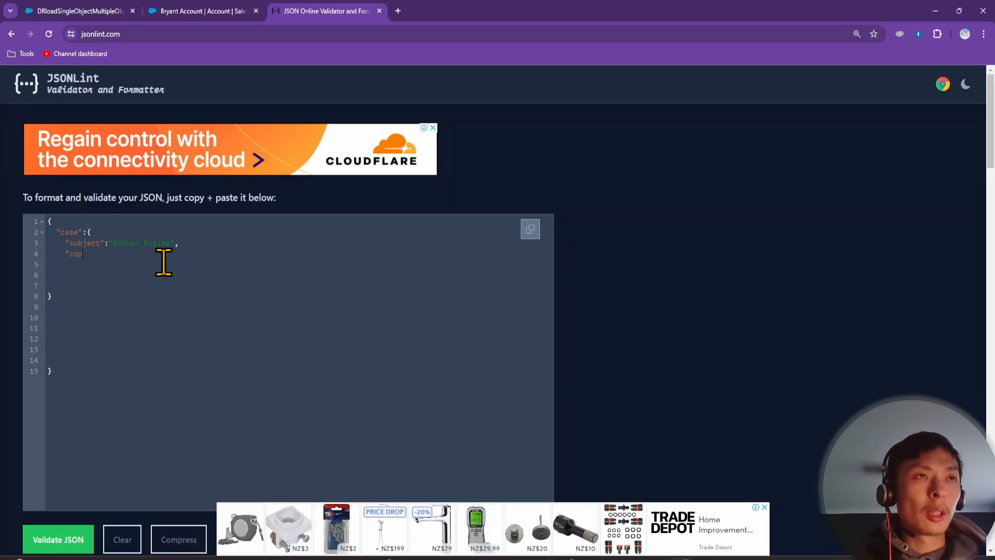
{"action": "type", "text": "nta"}
{"action": "key", "text": "BackSpace"}
{"action": "key", "text": "BackSpace"}
{"action": "key", "text": "BackSpace"}
{"action": "key", "text": "BackSpace"}
{"action": "type", "text": "ntac"}
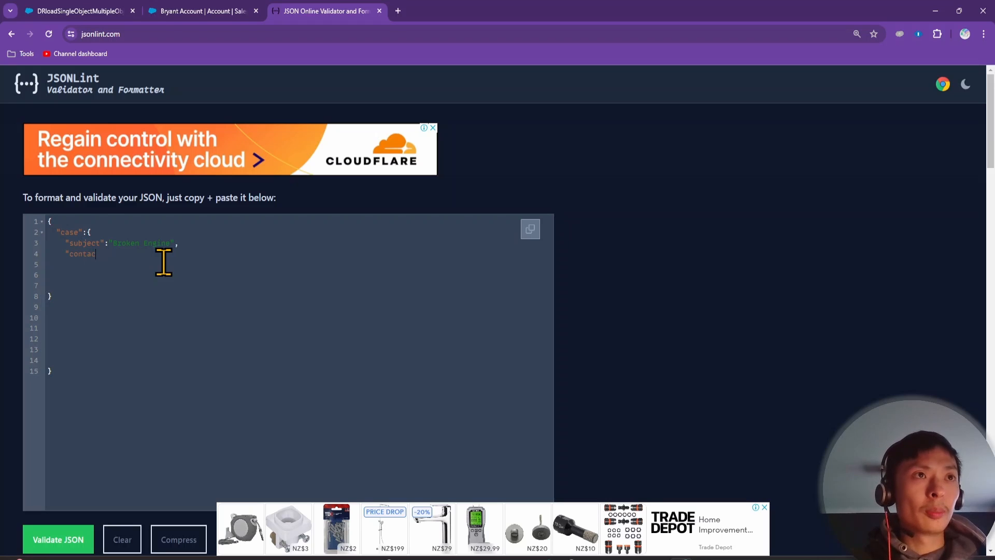
{"action": "type", "text": "t\":{"}
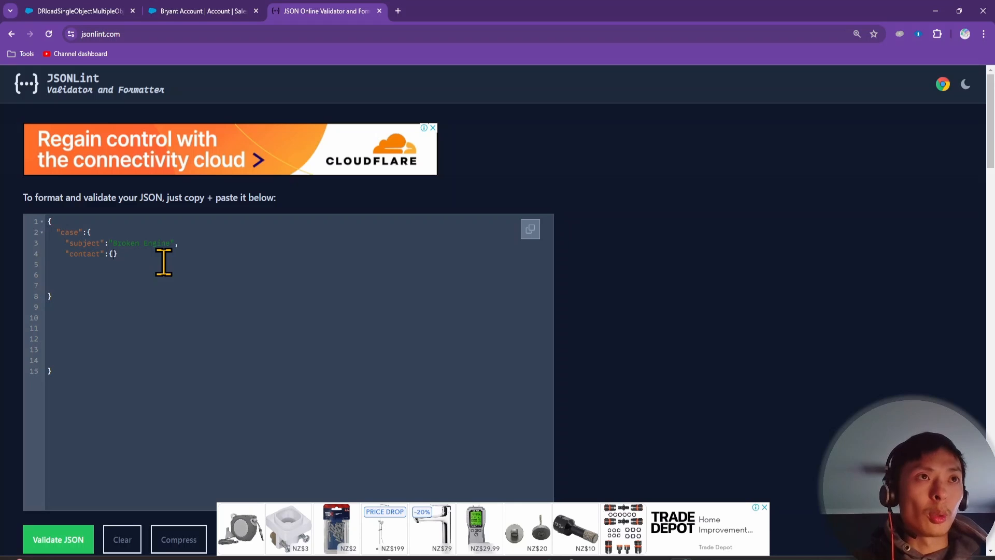
{"action": "key", "text": "Return"}
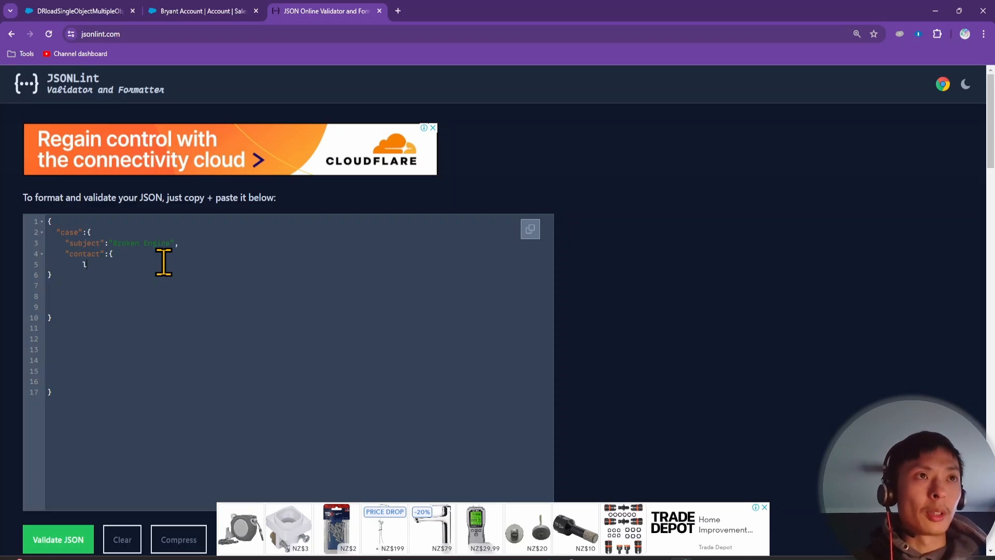
Give contact a lastname 'Bryant' and a nested account with name 'Bryant Account'
{"action": "type", "text": "\"lastn"}
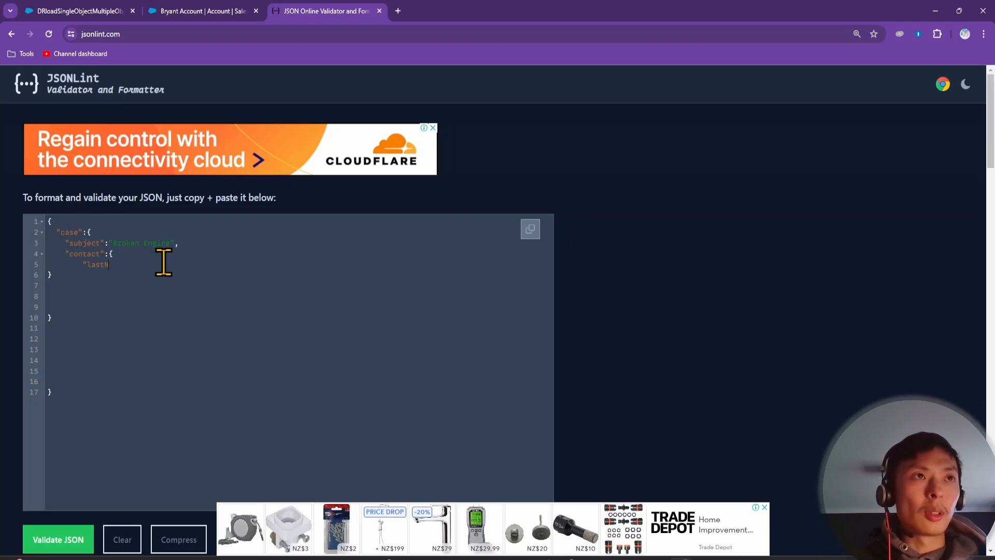
{"action": "type", "text": "ame\":"}
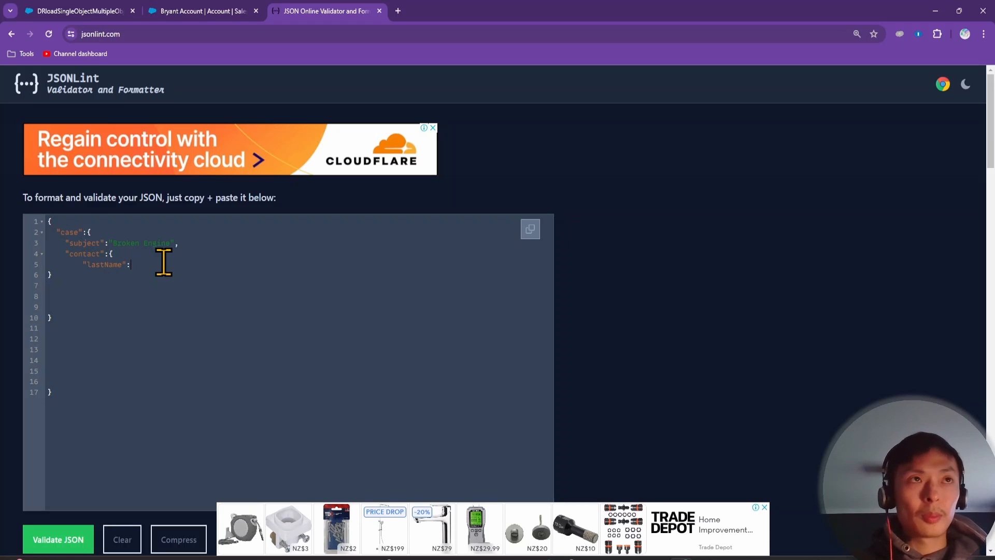
{"action": "type", "text": "\"Bryant"}
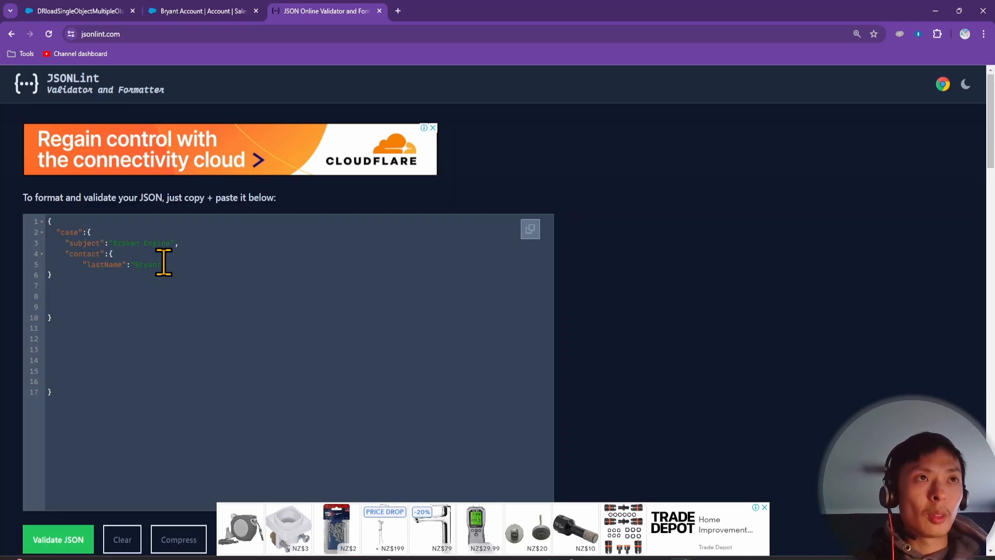
{"action": "type", "text": "\","}
{"action": "key", "text": "Return"}
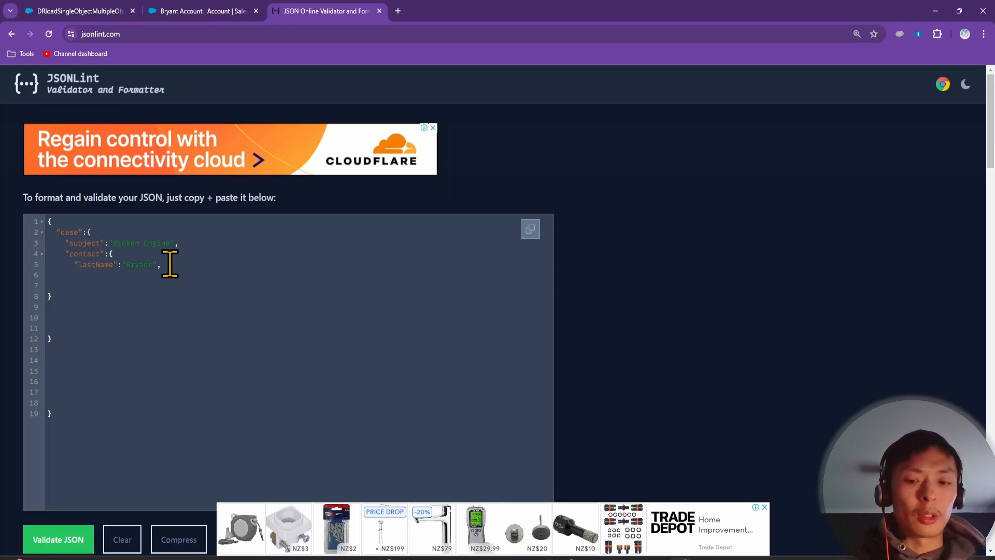
{"action": "type", "text": "\"account"}
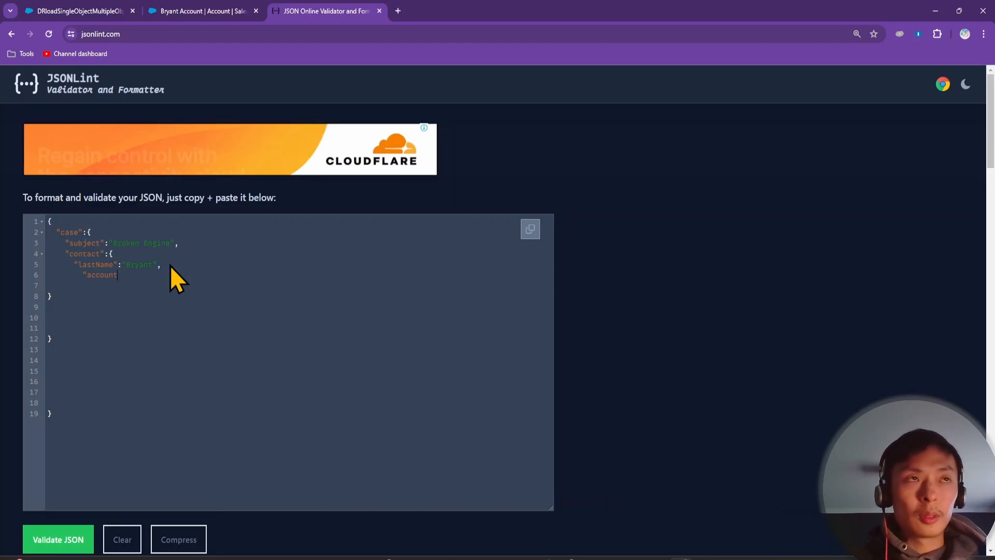
{"action": "type", "text": ":{}"}
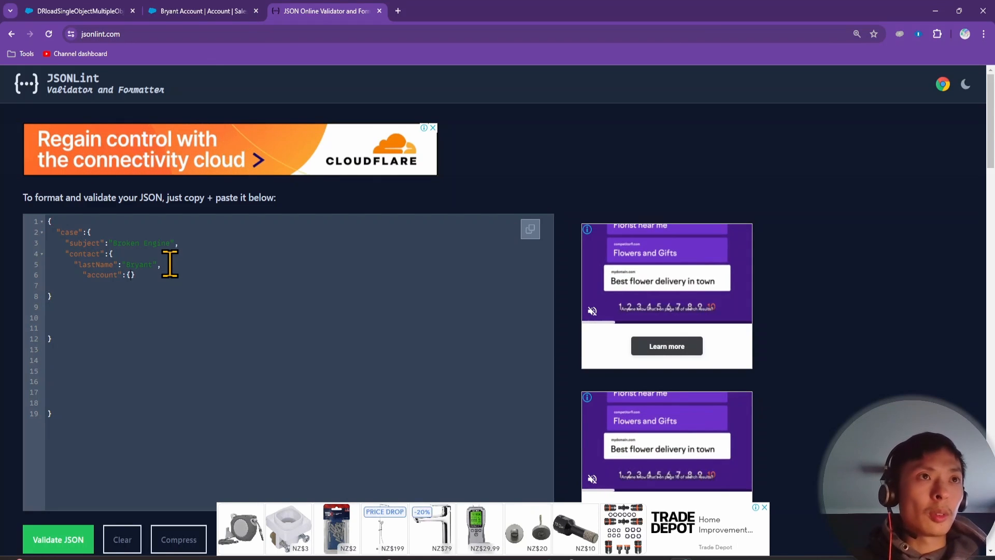
{"action": "key", "text": "Return"}
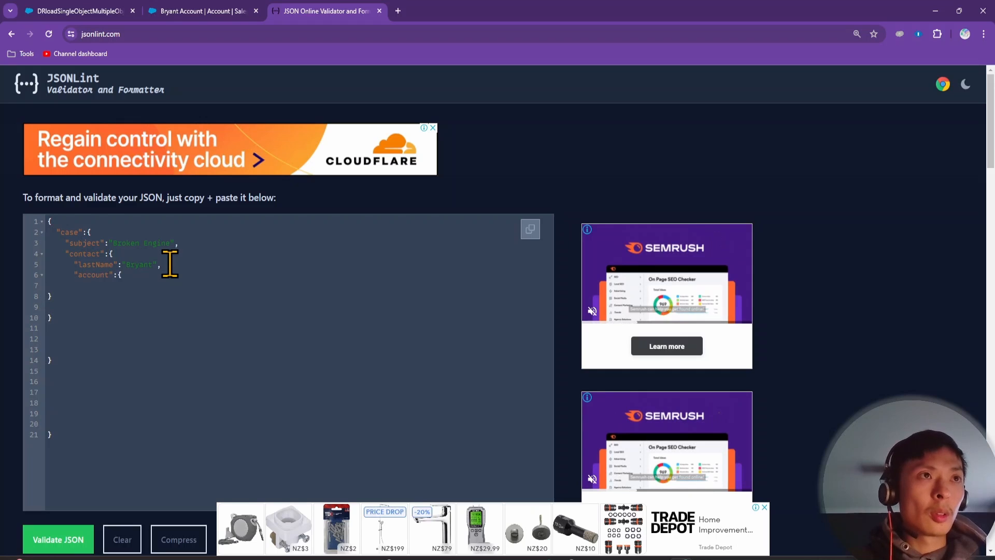
{"action": "key", "text": "Tab"}
{"action": "key", "text": "Tab"}
{"action": "key", "text": "Tab"}
{"action": "key", "text": "Tab"}
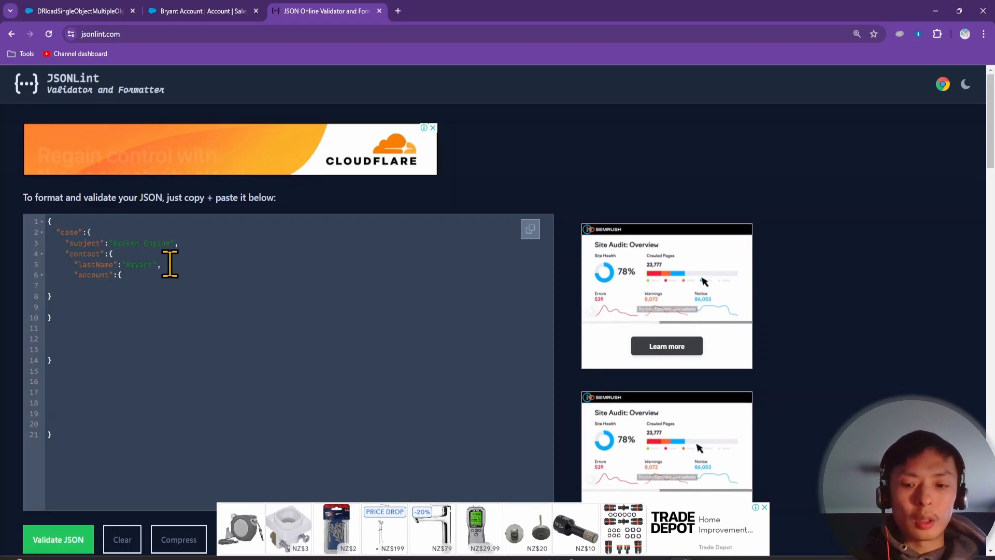
{"action": "type", "text": "\"na"}
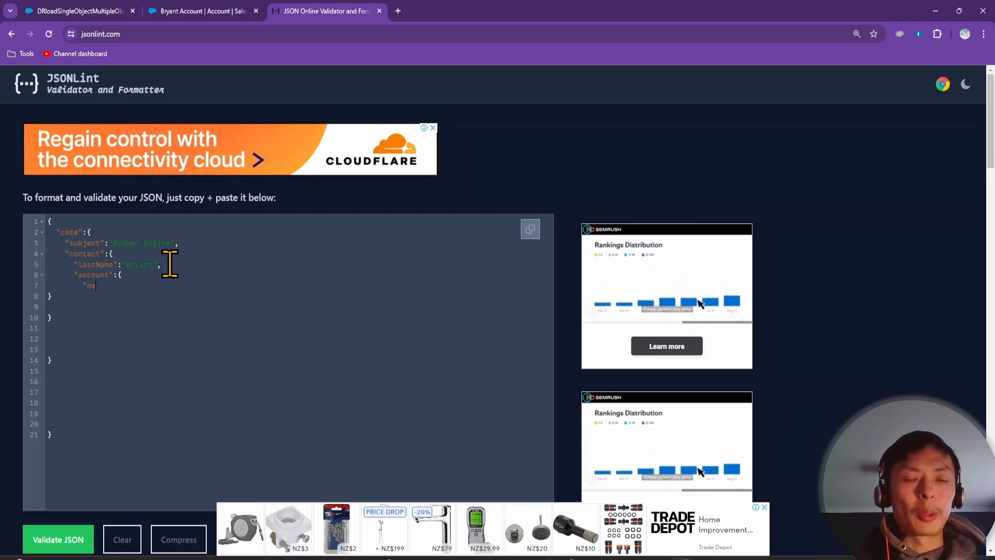
{"action": "type", "text": "me\":"}
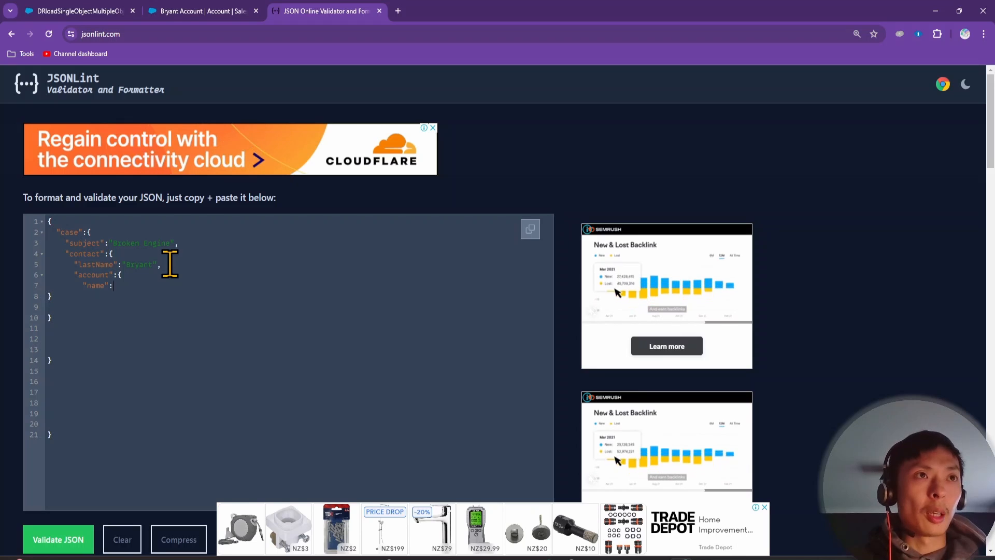
{"action": "type", "text": "\"Br"}
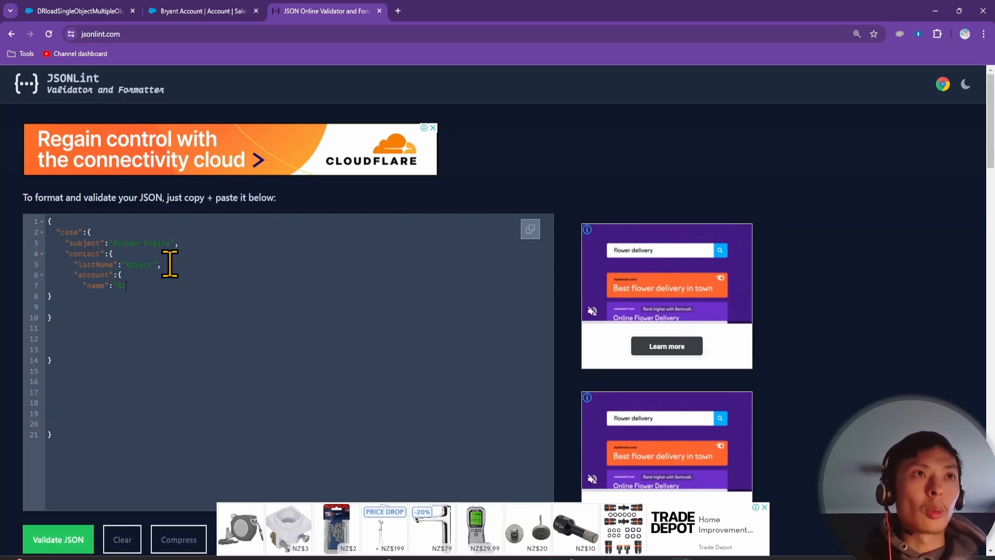
{"action": "type", "text": "yant"}
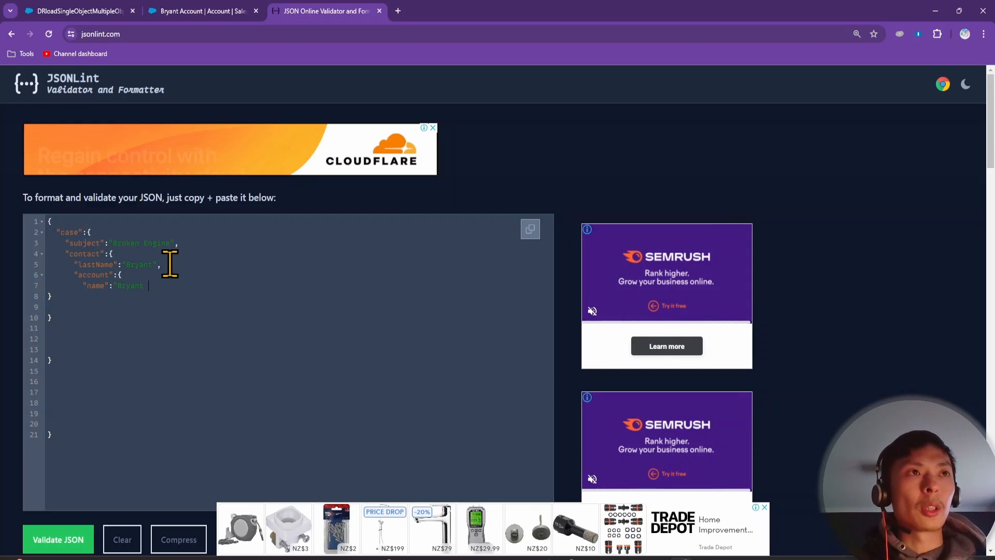
{"action": "type", "text": " Acco"}
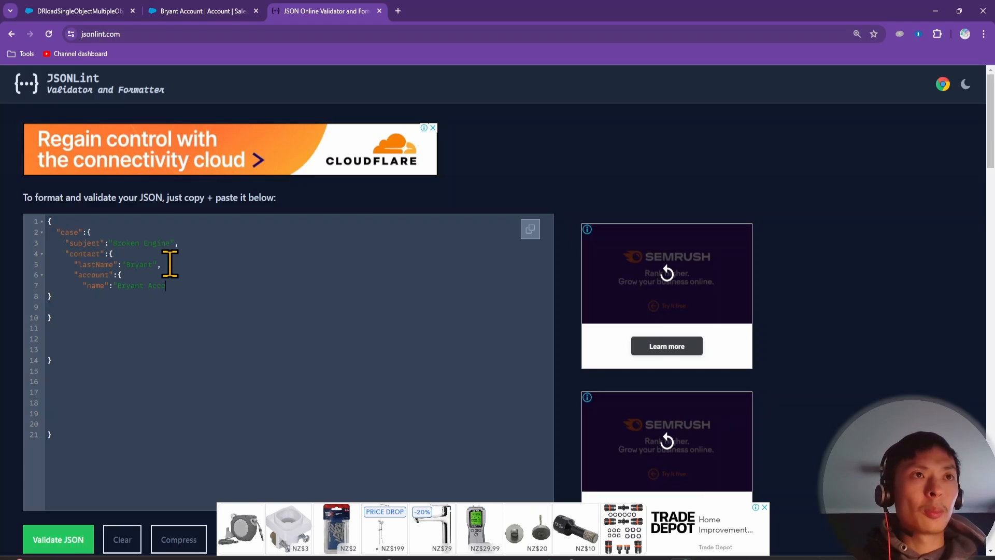
{"action": "type", "text": "unt\""}
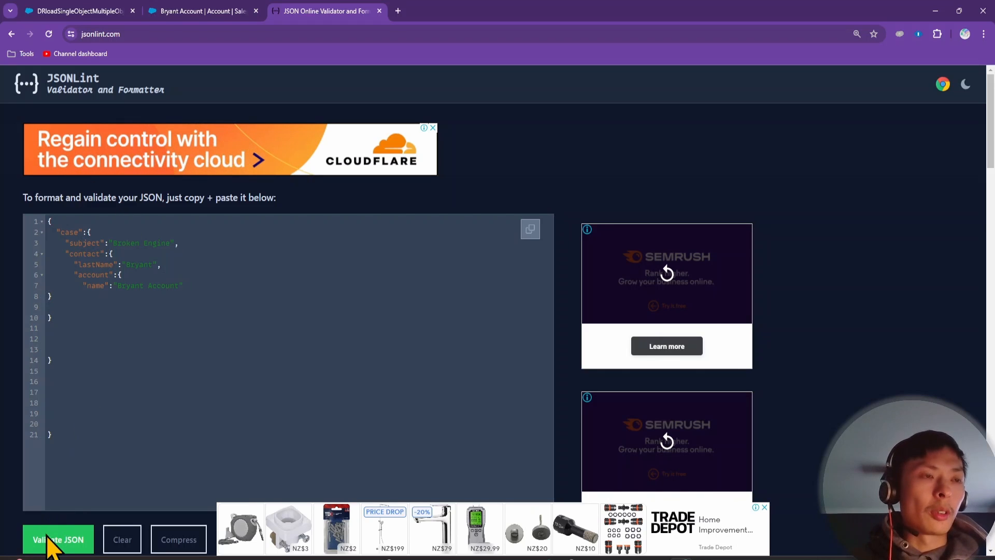
Validate and format the JSON, then select all of it
{"action": "scroll", "coordinate": [51, 546], "scroll_direction": "down", "scroll_amount": 2}
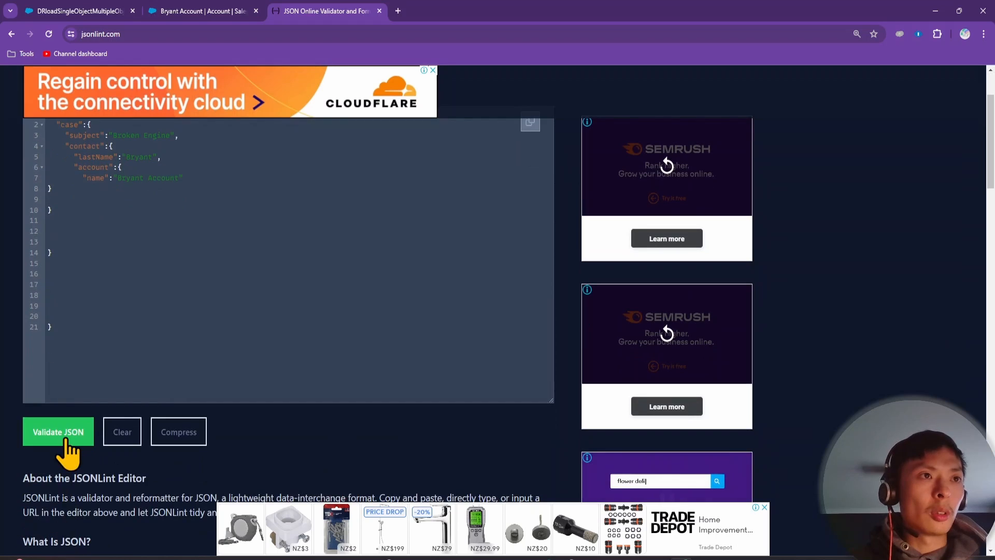
{"action": "left_click", "coordinate": [61, 438]}
{"action": "scroll", "coordinate": [111, 249], "scroll_direction": "up", "scroll_amount": 2}
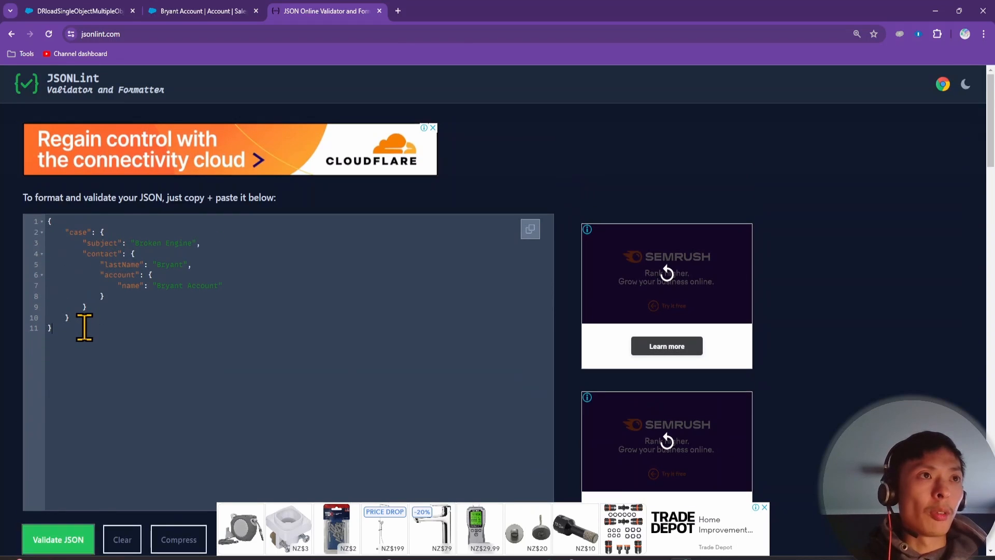
{"action": "left_click_drag", "start_coordinate": [84, 325], "coordinate": [37, 220]}
{"action": "key", "text": "ctrl+c"}
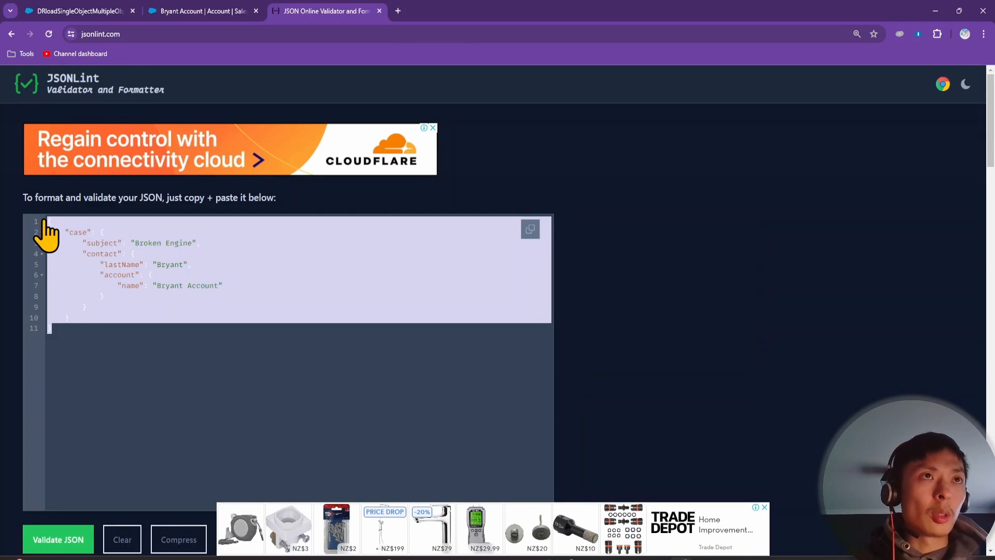
Paste the sample JSON into the DataRaptor's Input JSON, then return to its objects
{"action": "left_click", "coordinate": [166, 6]}
{"action": "left_click", "coordinate": [89, 6]}
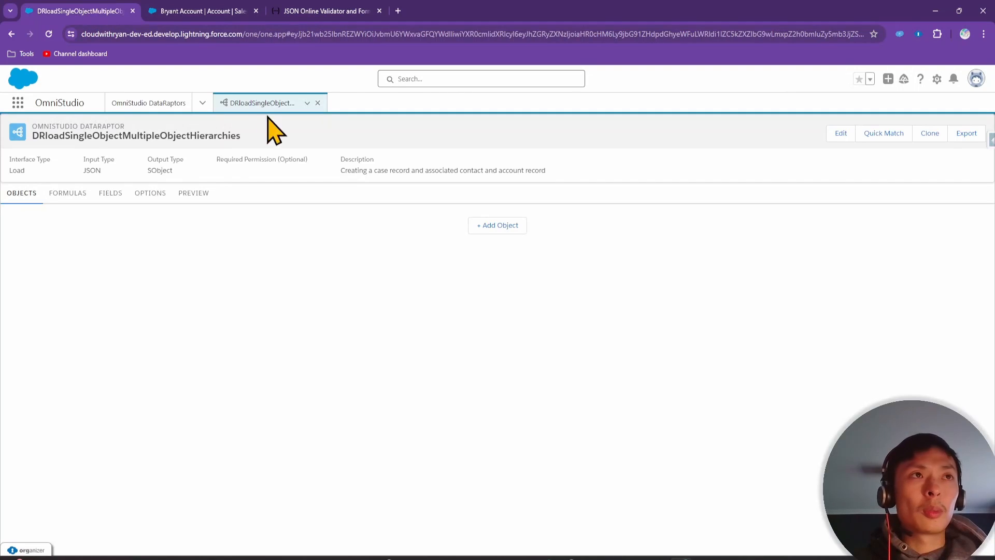
{"action": "left_click", "coordinate": [111, 193]}
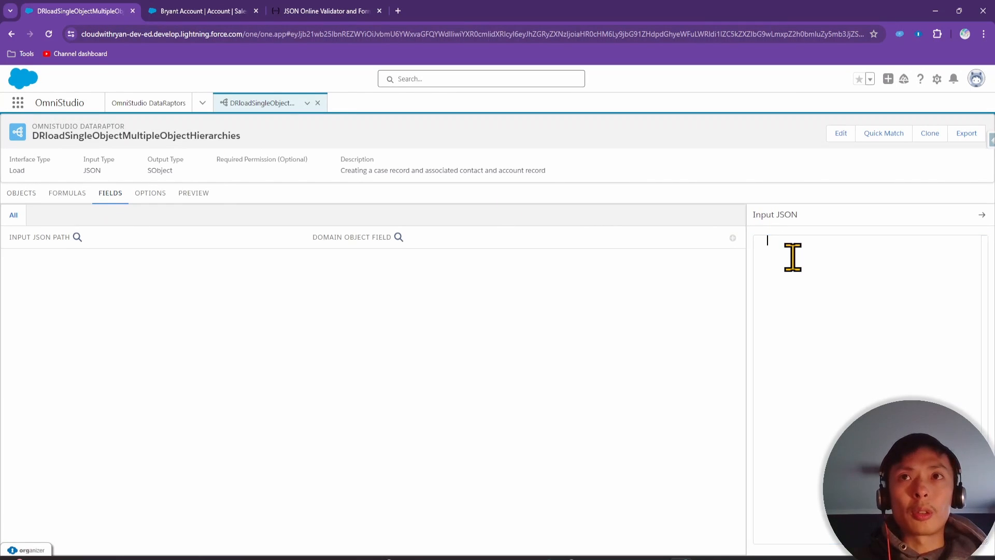
{"action": "left_click", "coordinate": [863, 284]}
{"action": "key", "text": "ctrl+v"}
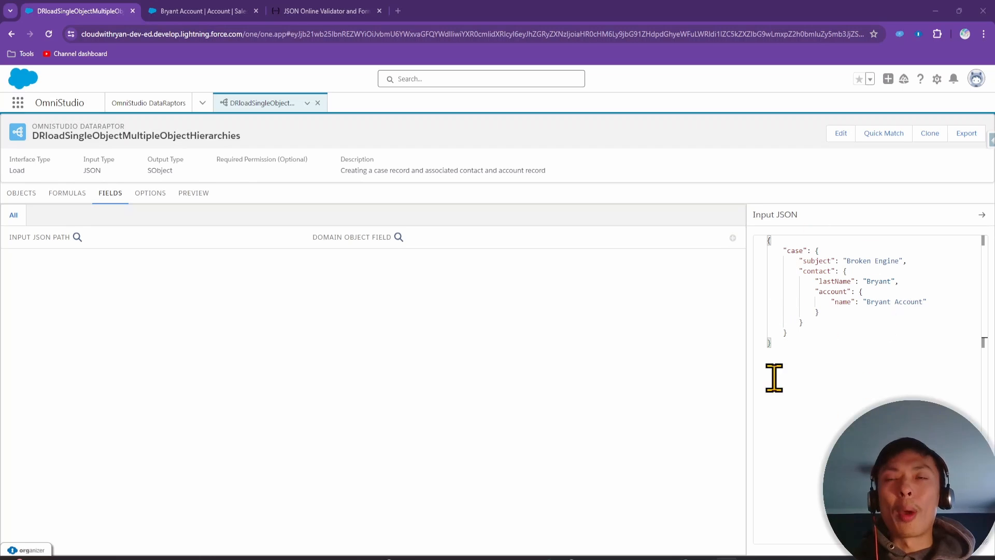
{"action": "left_click", "coordinate": [31, 195]}
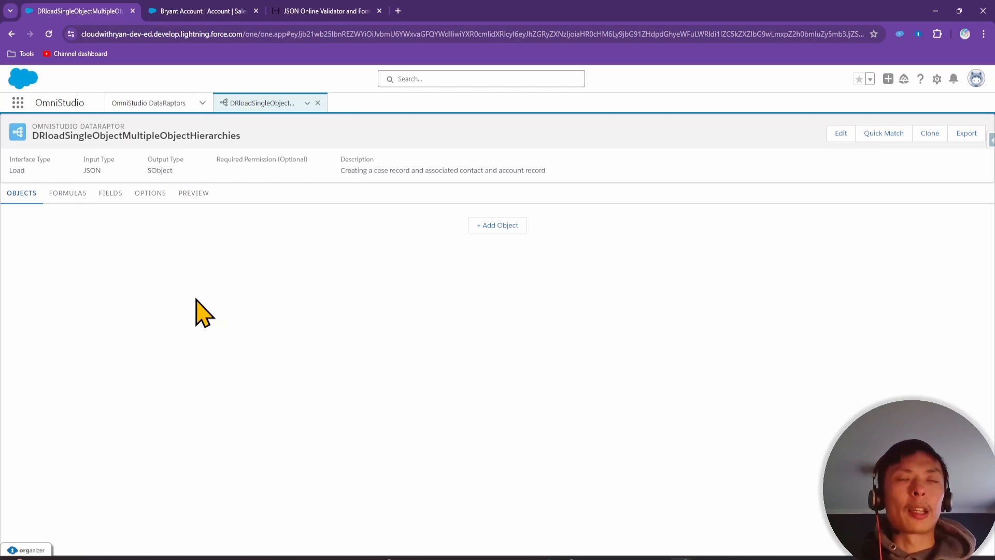
Add Account as object 1 and Contact as object 2
{"action": "left_click", "coordinate": [526, 225]}
{"action": "left_click", "coordinate": [304, 227]}
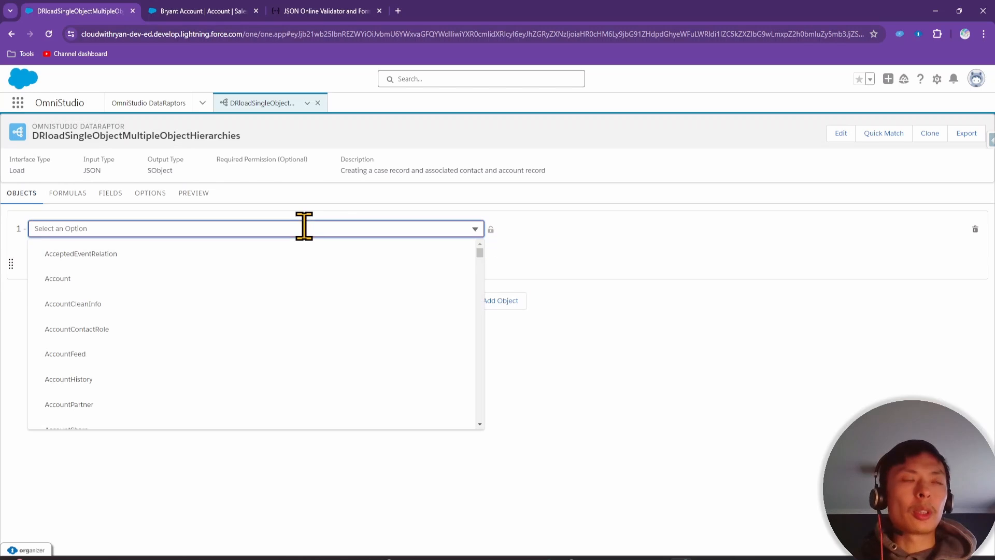
{"action": "left_click", "coordinate": [237, 279]}
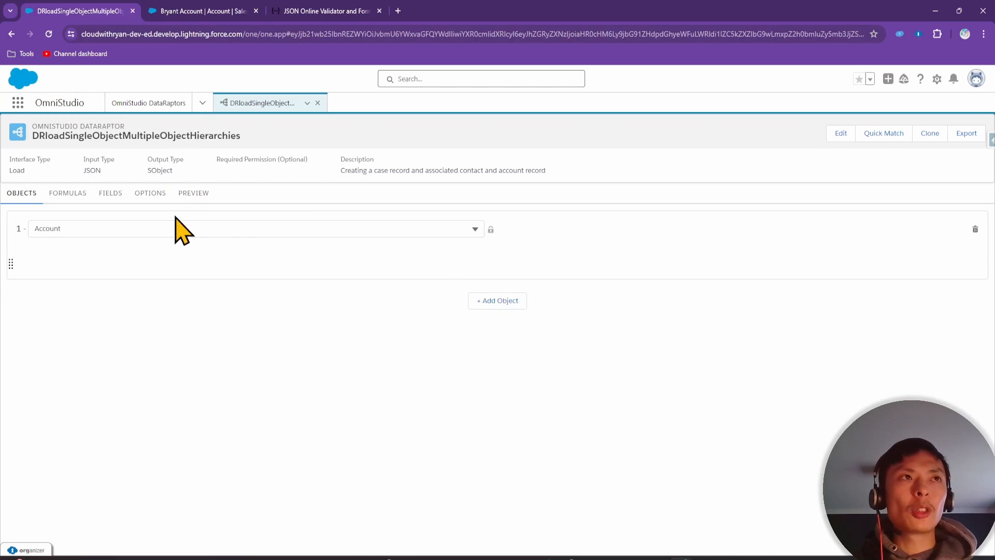
{"action": "left_click", "coordinate": [492, 302]}
{"action": "left_click", "coordinate": [389, 304]}
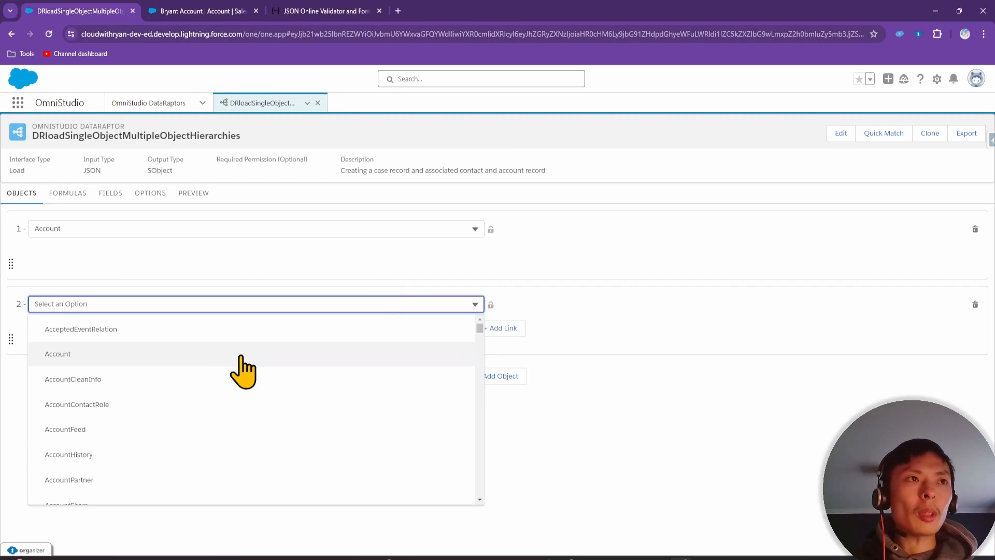
{"action": "type", "text": "co"}
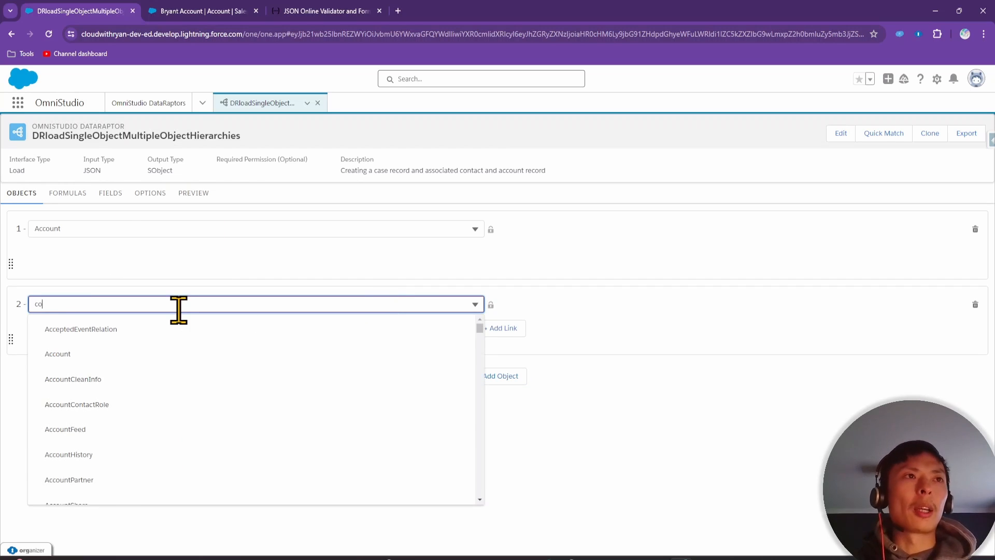
{"action": "type", "text": "ntact"}
{"action": "left_click", "coordinate": [121, 378]}
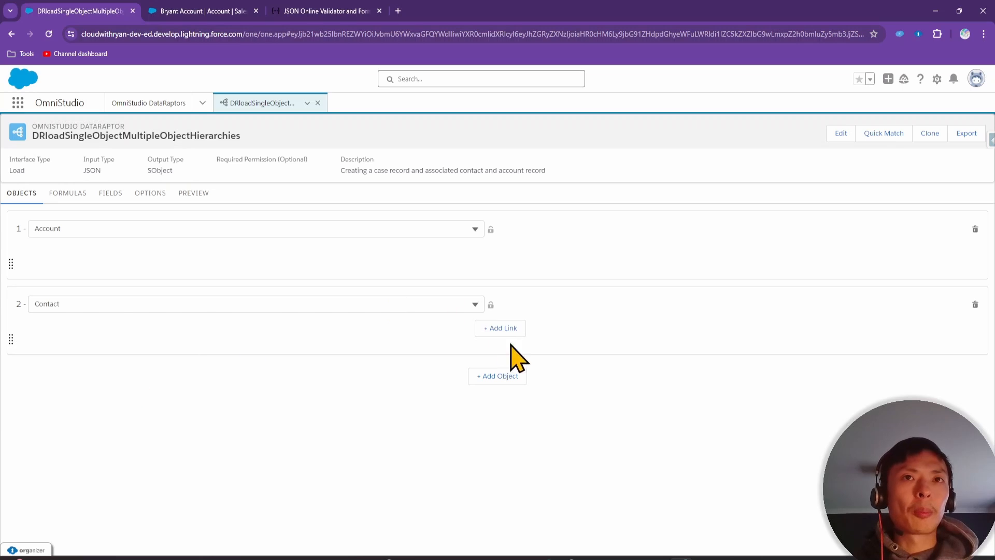
Add Case as object 3, replacing the default AcceptedEventRelation
{"action": "left_click", "coordinate": [498, 376]}
{"action": "left_click", "coordinate": [283, 379]}
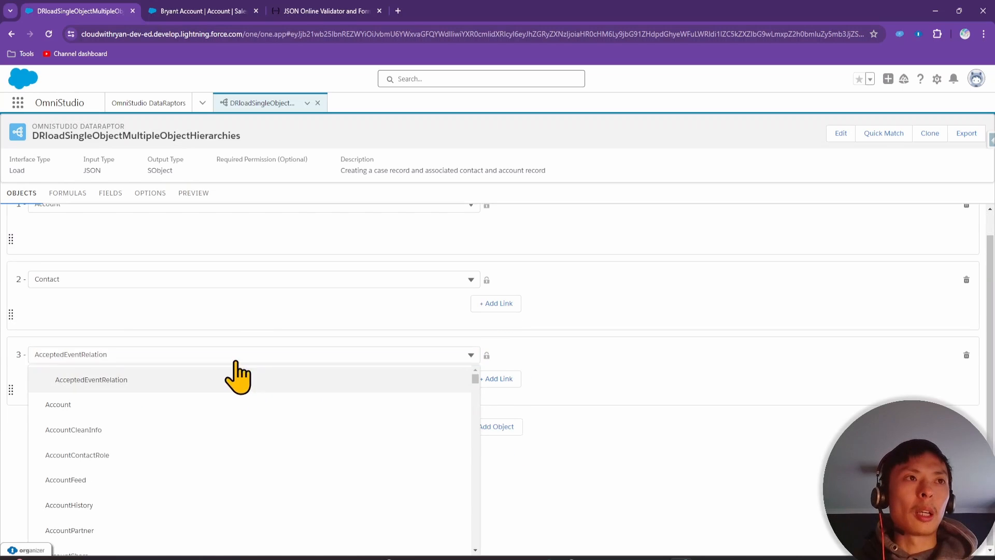
{"action": "left_click", "coordinate": [202, 380]}
{"action": "left_click_drag", "start_coordinate": [146, 353], "coordinate": [51, 351]}
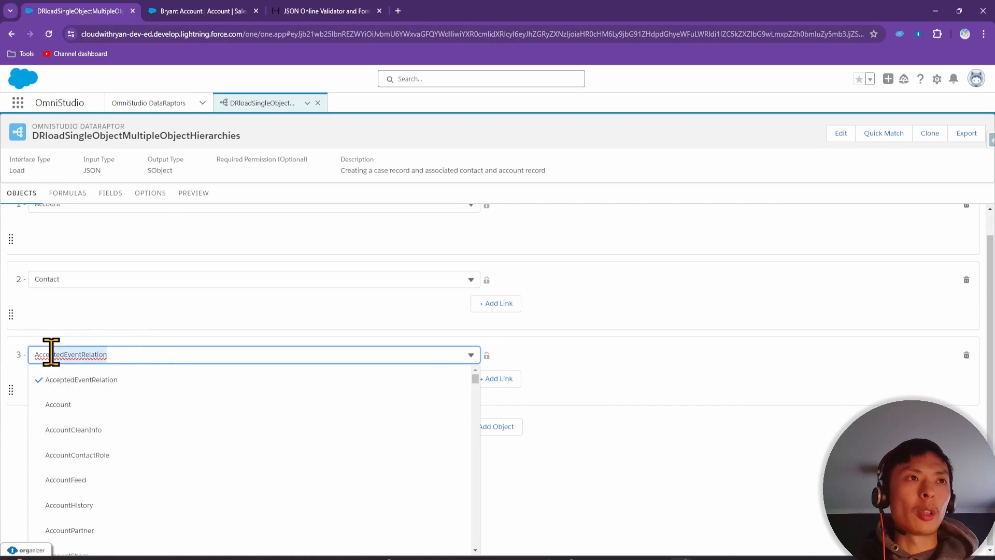
{"action": "double_click", "coordinate": [38, 355]}
{"action": "type", "text": "case"}
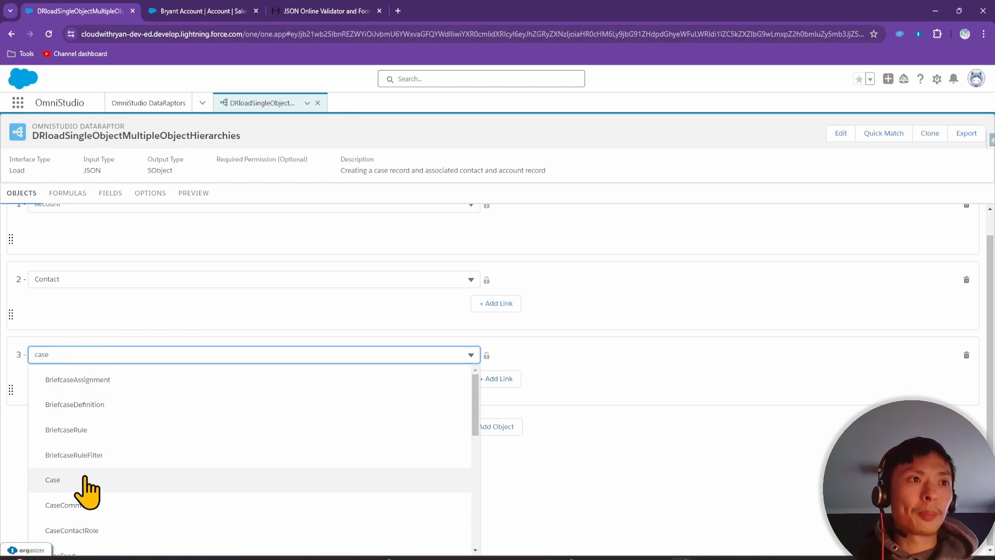
{"action": "left_click", "coordinate": [88, 478]}
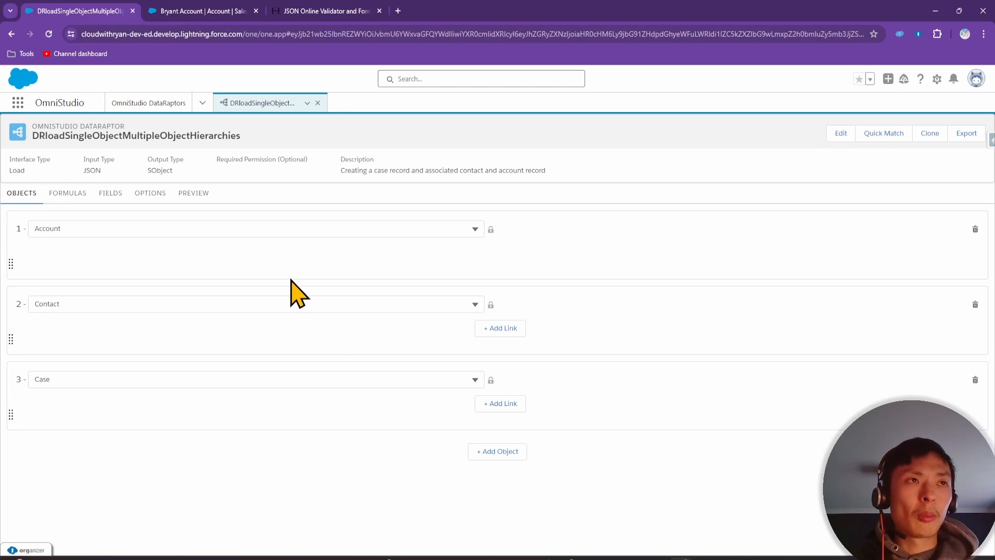
Link Contact to Account with AccountId = 1 - Account . Id
{"action": "left_click", "coordinate": [510, 328]}
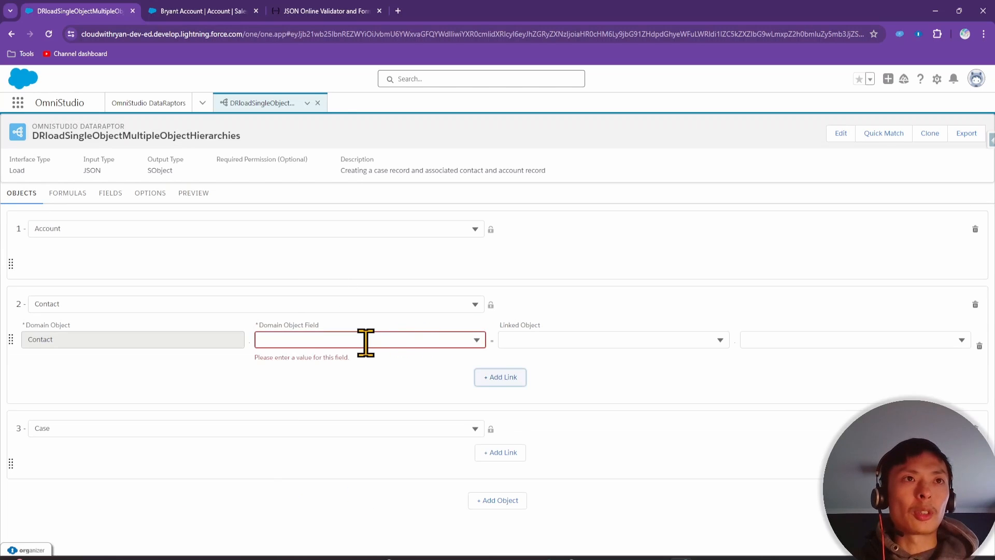
{"action": "left_click", "coordinate": [365, 340]}
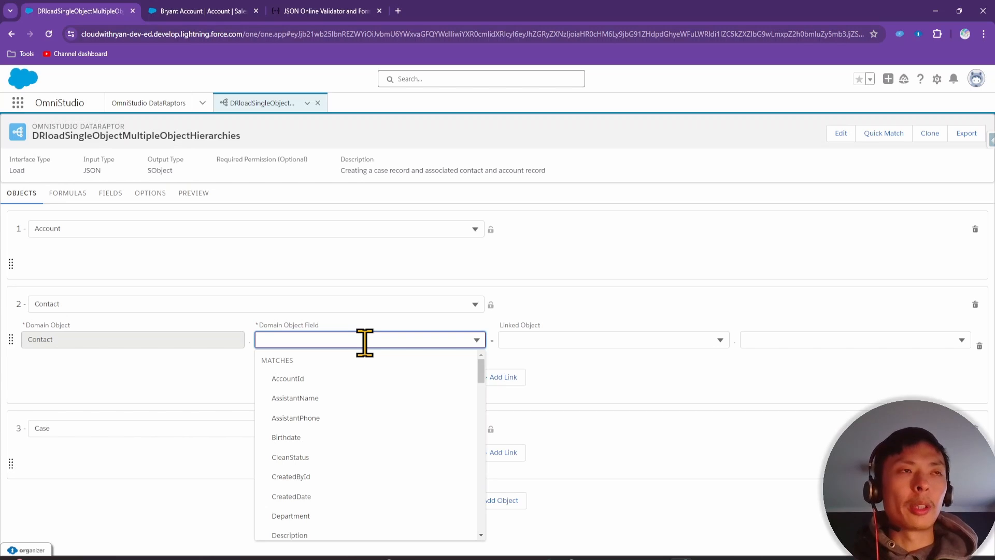
{"action": "type", "text": "at"}
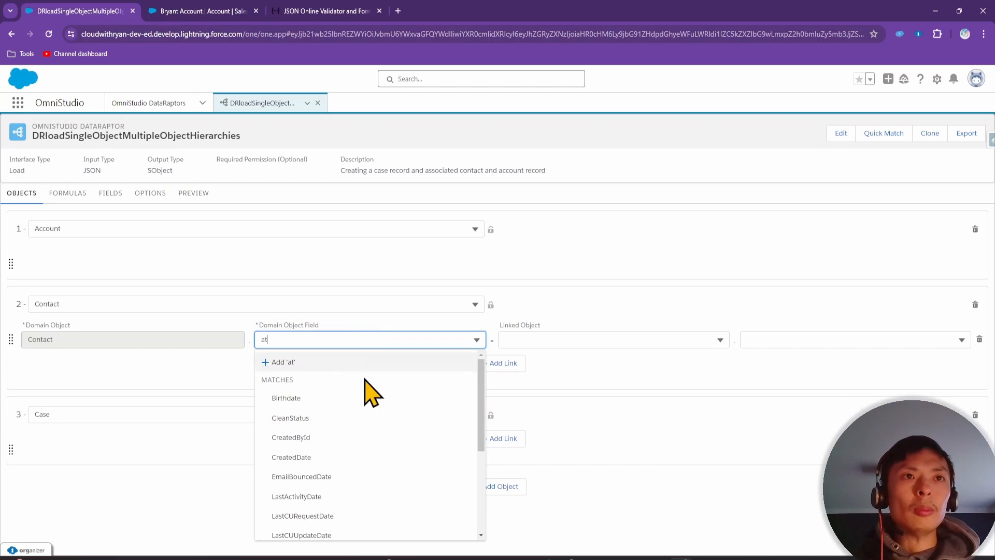
{"action": "key", "text": "BackSpace"}
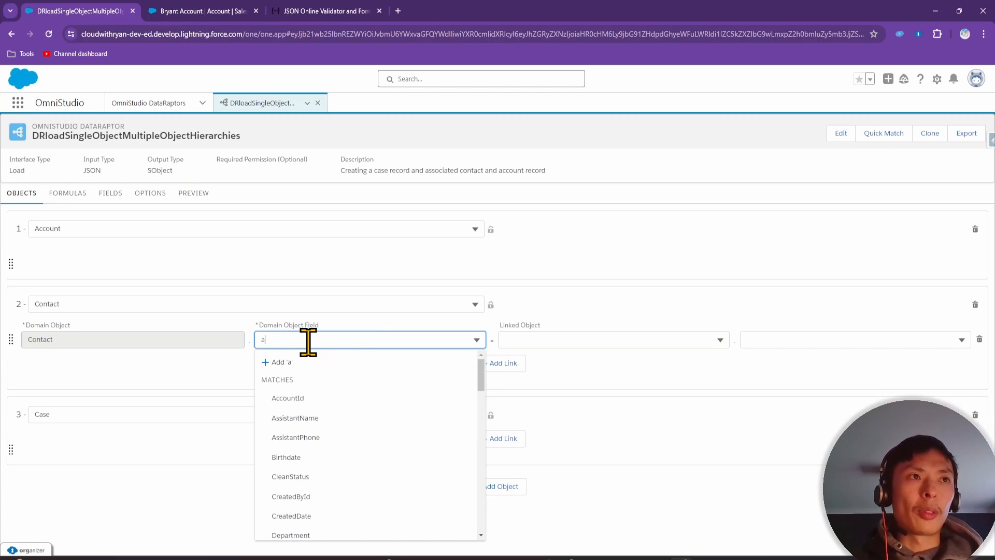
{"action": "left_click", "coordinate": [286, 398]}
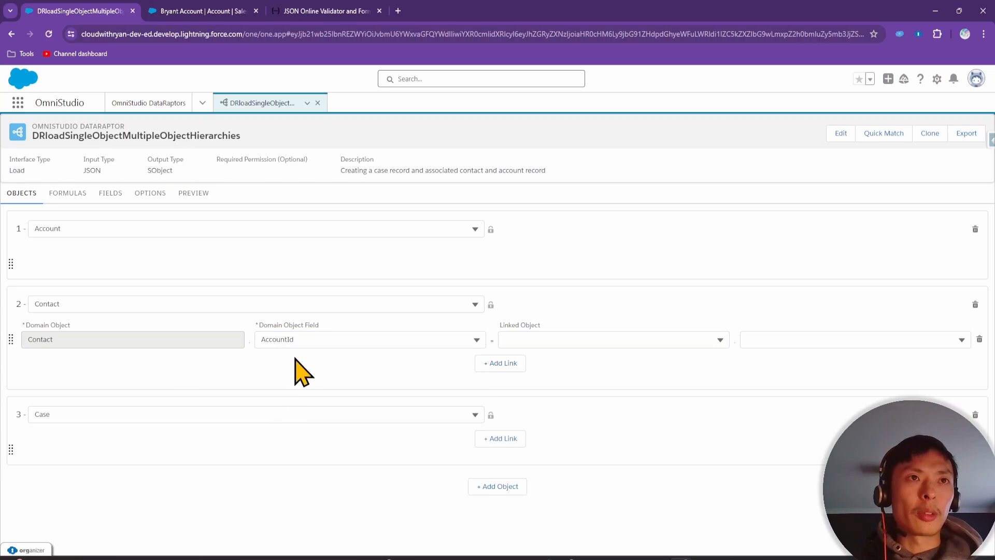
{"action": "left_click", "coordinate": [553, 345]}
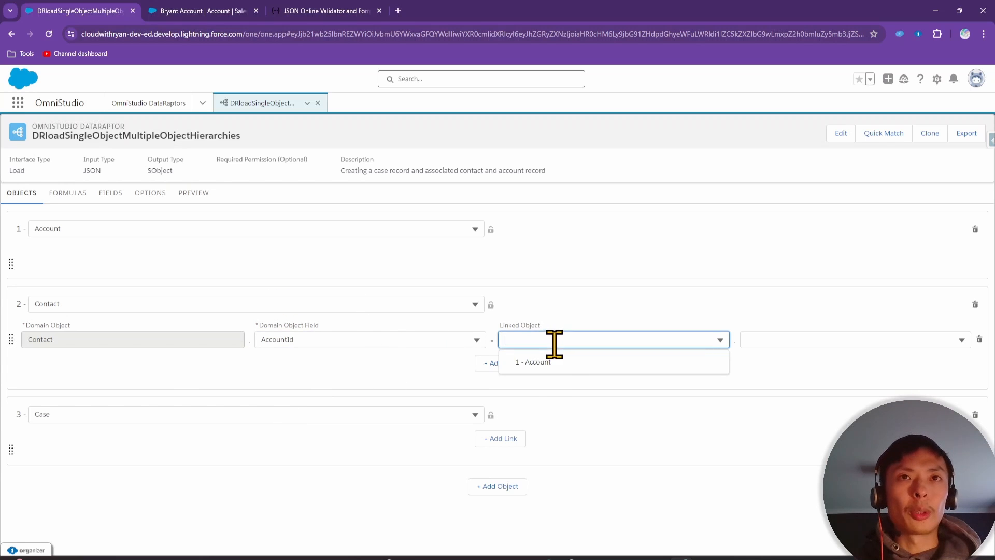
{"action": "left_click", "coordinate": [550, 364]}
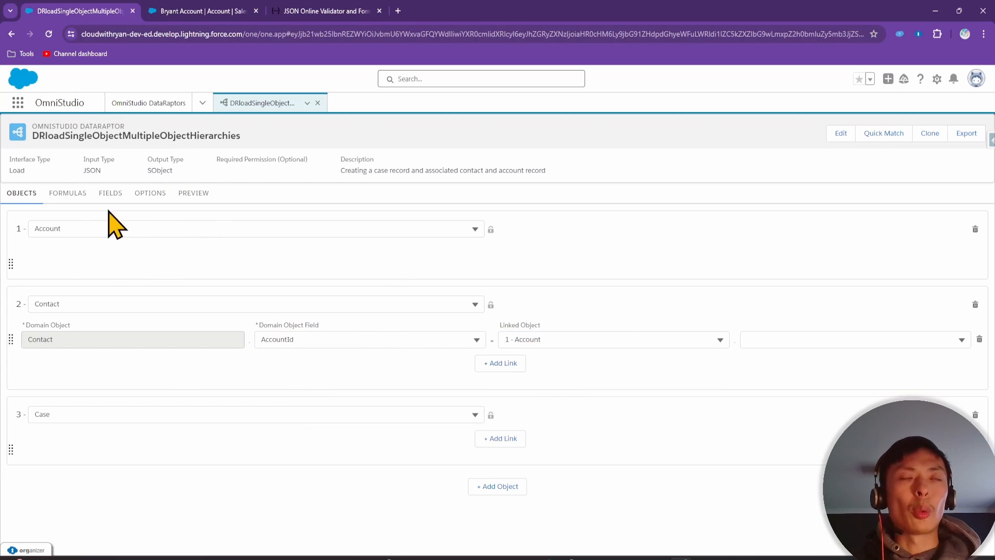
{"action": "left_click", "coordinate": [783, 341]}
{"action": "type", "text": "id"}
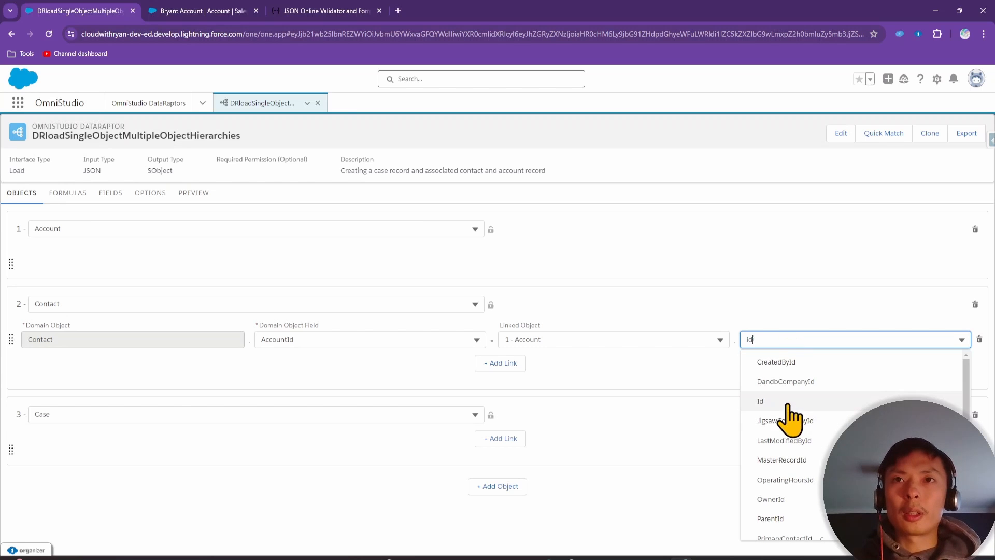
{"action": "left_click", "coordinate": [788, 410]}
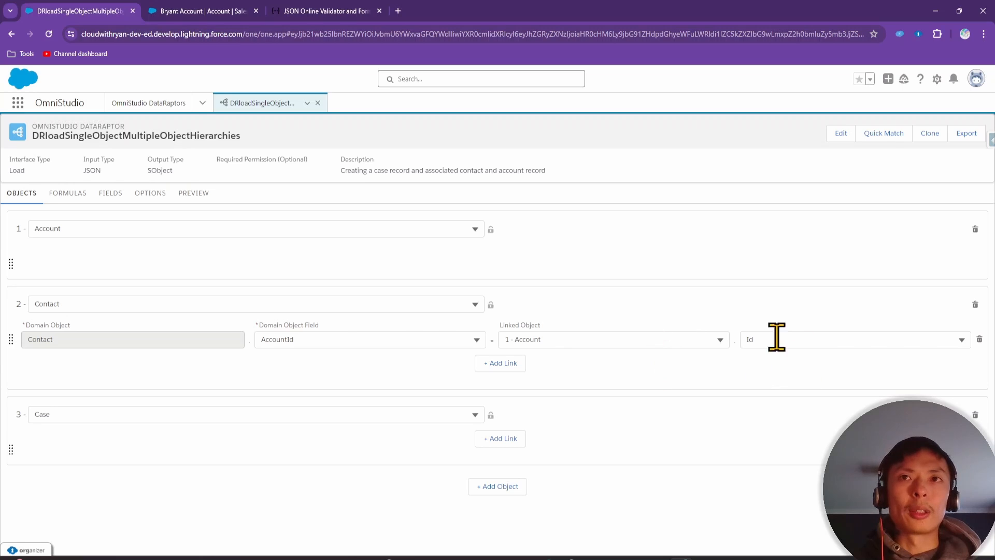
Link Case to Account with AccountId = 1 - Account . Id
{"action": "left_click", "coordinate": [502, 440]}
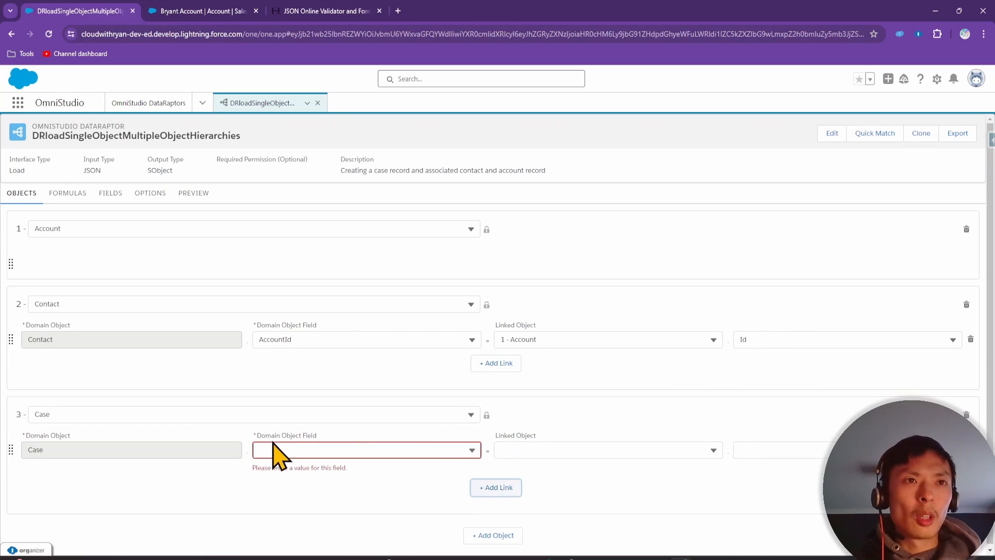
{"action": "left_click", "coordinate": [294, 447]}
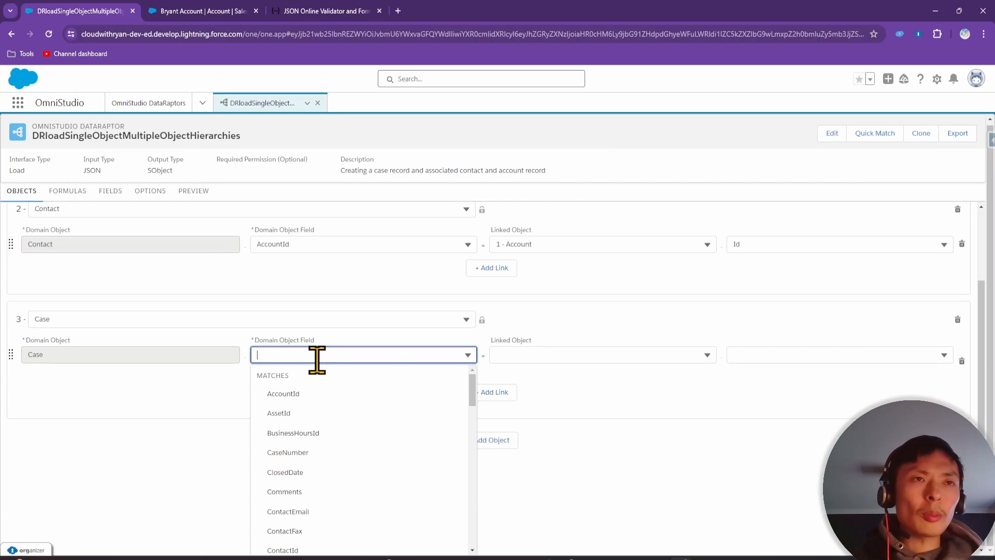
{"action": "left_click", "coordinate": [318, 394]}
{"action": "left_click", "coordinate": [563, 450]}
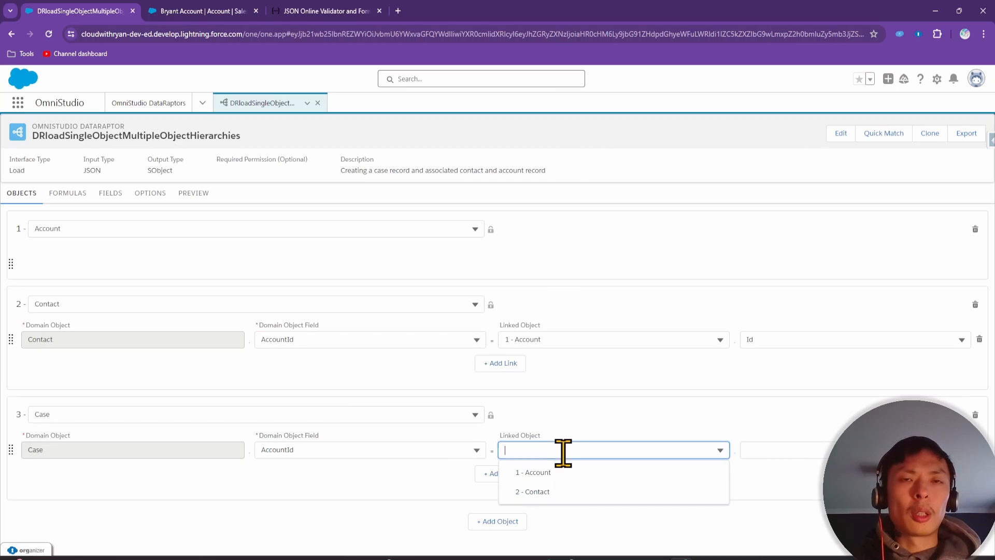
{"action": "left_click", "coordinate": [557, 473]}
{"action": "left_click", "coordinate": [804, 450]}
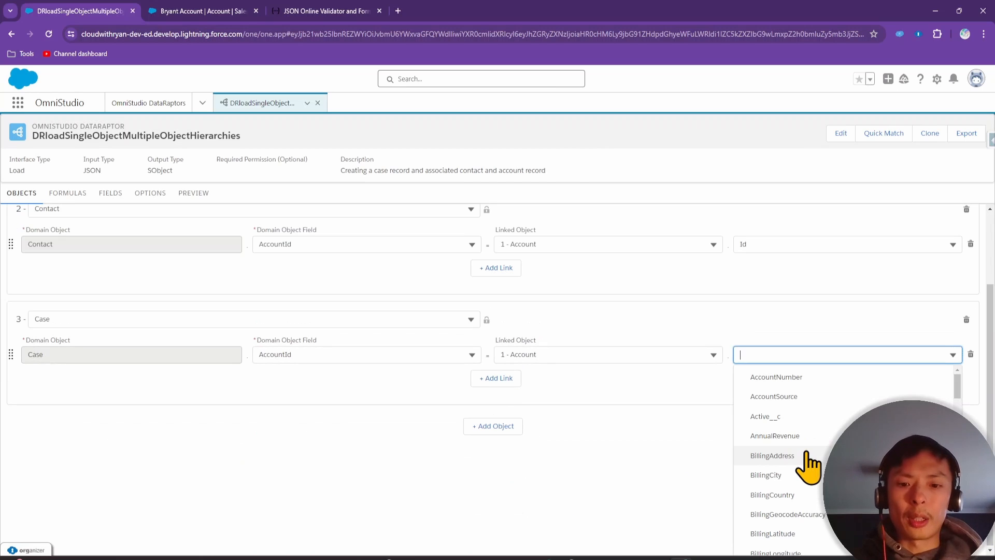
{"action": "type", "text": "id"}
{"action": "left_click", "coordinate": [813, 415]}
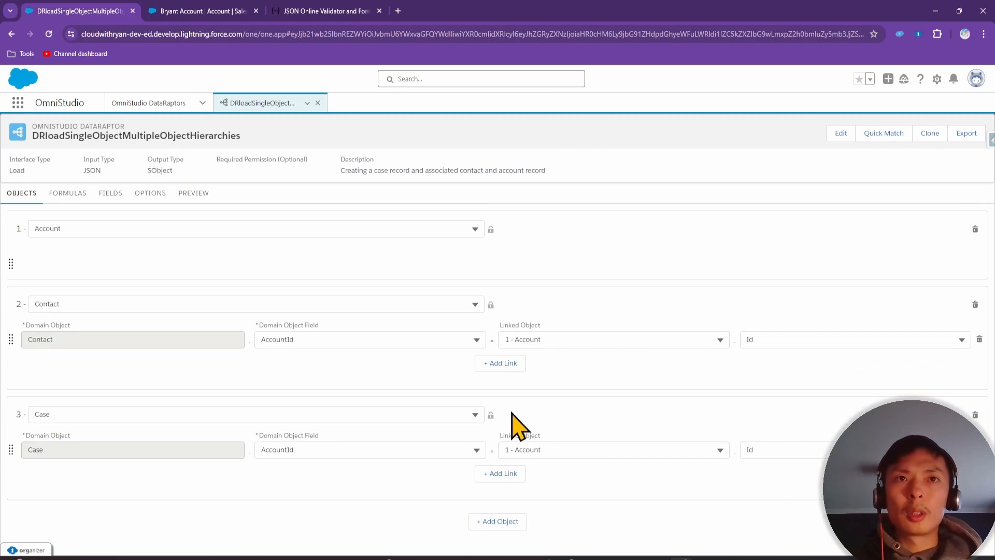
Link Case to Contact with ContactId = 2 - Contact . Id, then show the Bryant Account record
{"action": "left_click", "coordinate": [506, 474]}
{"action": "left_click", "coordinate": [344, 484]}
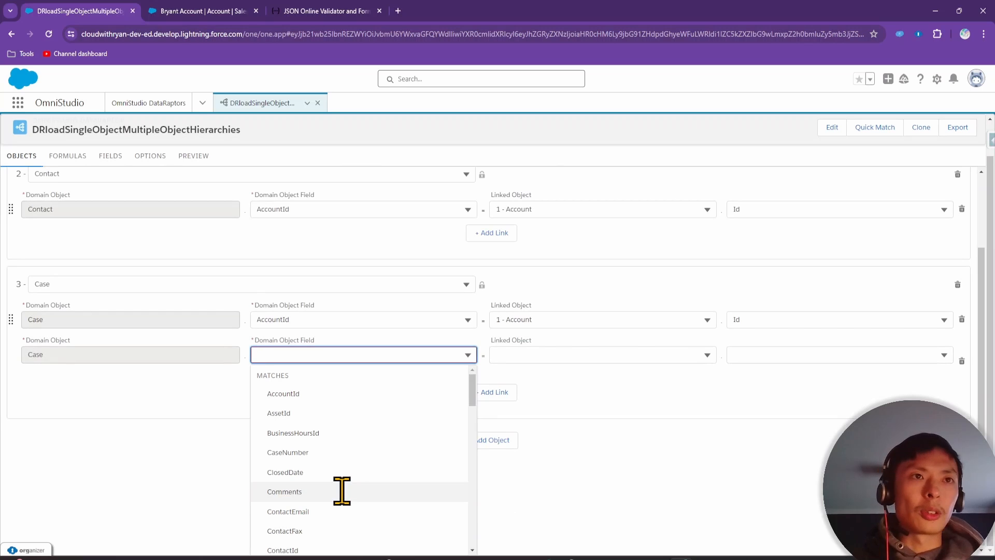
{"action": "type", "text": "contact"}
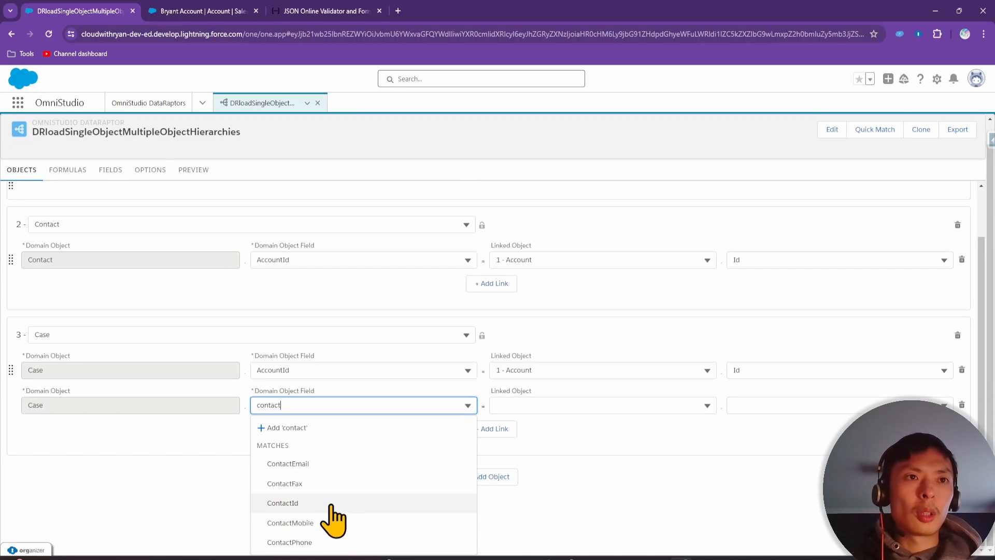
{"action": "left_click", "coordinate": [334, 503]}
{"action": "left_click", "coordinate": [569, 467]}
{"action": "left_click", "coordinate": [569, 503]}
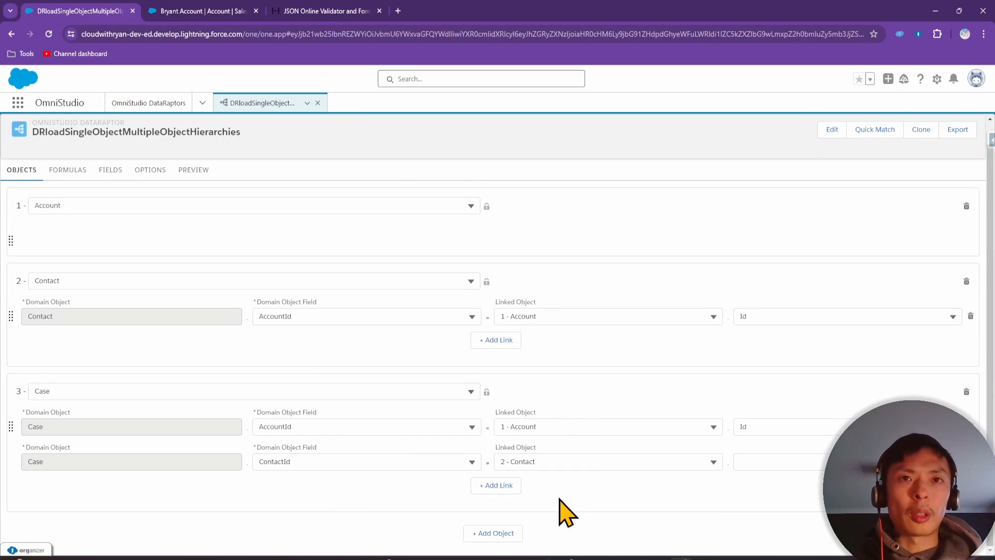
{"action": "left_click", "coordinate": [790, 463]}
{"action": "type", "text": "I"}
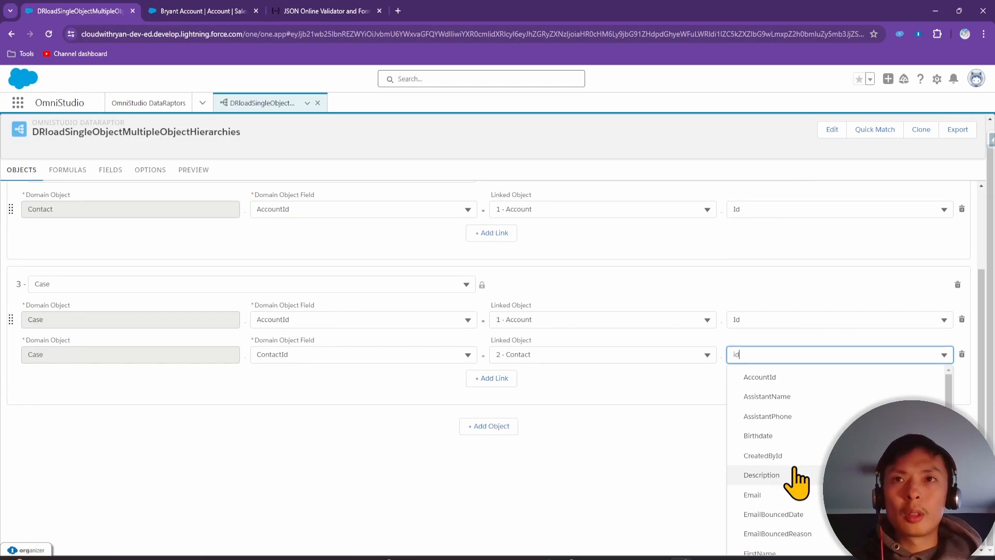
{"action": "left_click", "coordinate": [772, 419]}
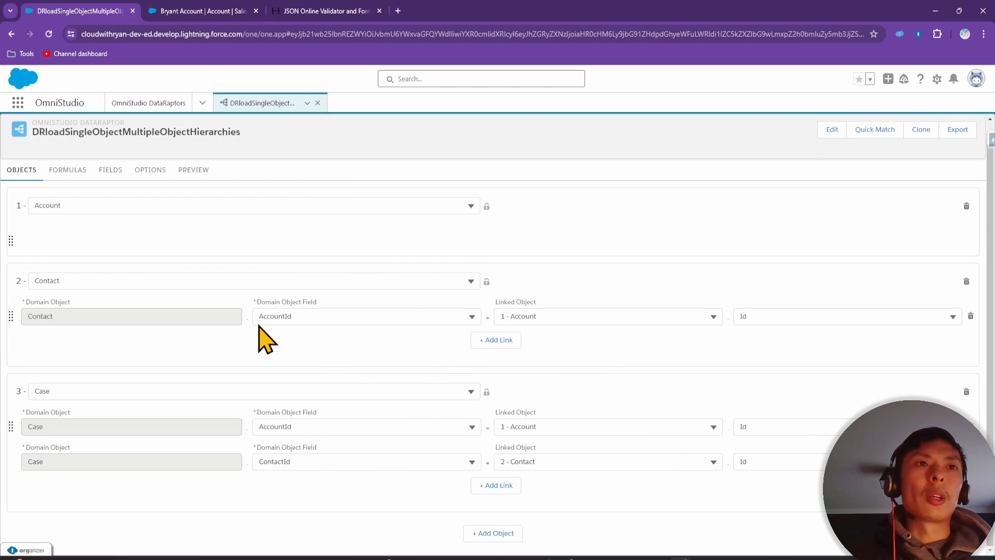
{"action": "left_click", "coordinate": [202, 11]}
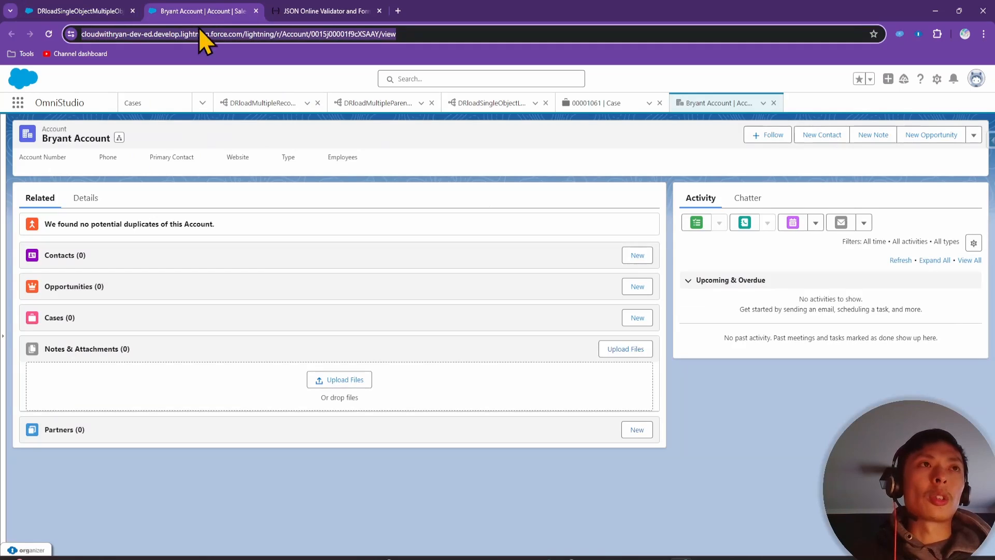
Open case 00001061 (Broken Engine) from the Cases list and compare it with the DataRaptor
{"action": "left_click", "coordinate": [17, 102]}
{"action": "type", "text": "case"}
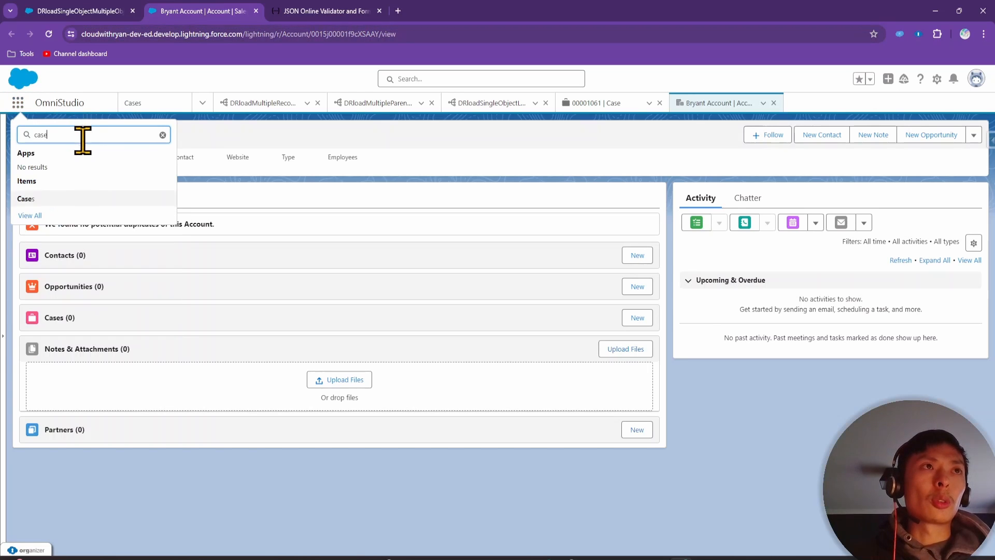
{"action": "left_click", "coordinate": [61, 199]}
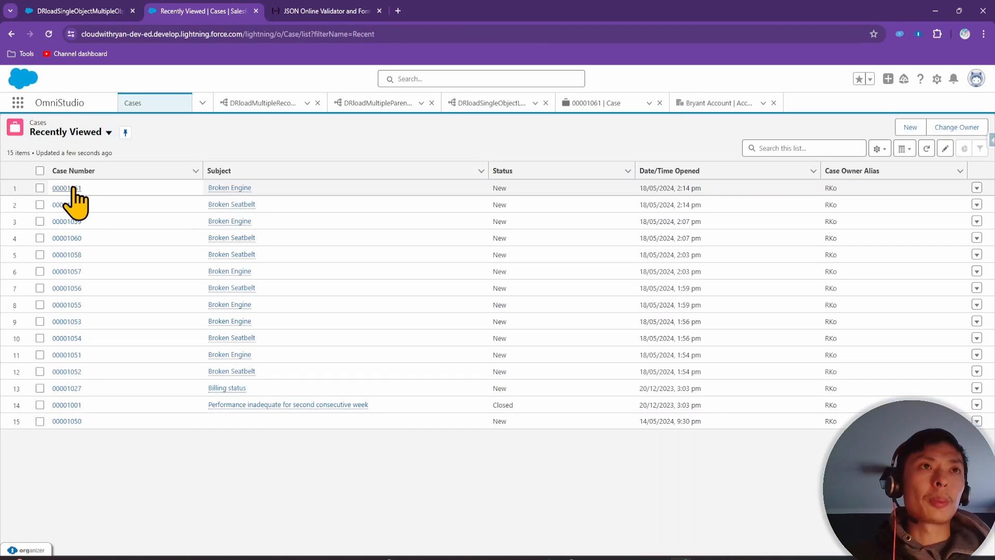
{"action": "left_click", "coordinate": [73, 189]}
{"action": "left_click", "coordinate": [61, 8]}
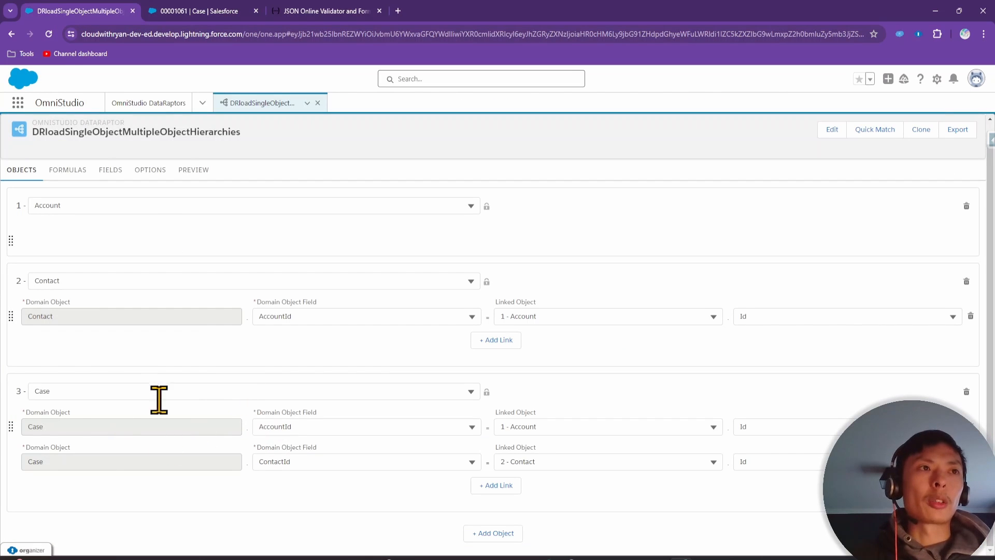
{"action": "left_click", "coordinate": [204, 8]}
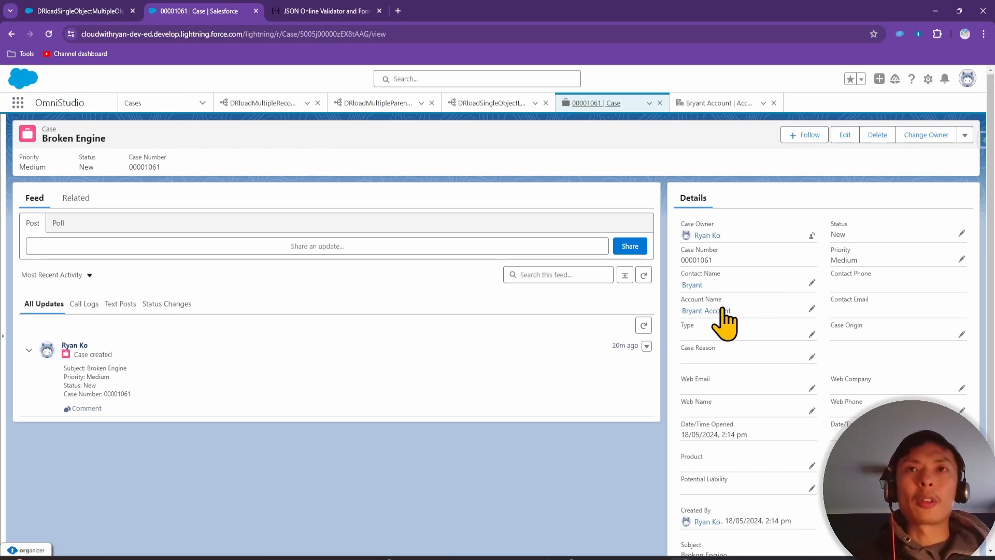
{"action": "left_click", "coordinate": [125, 9]}
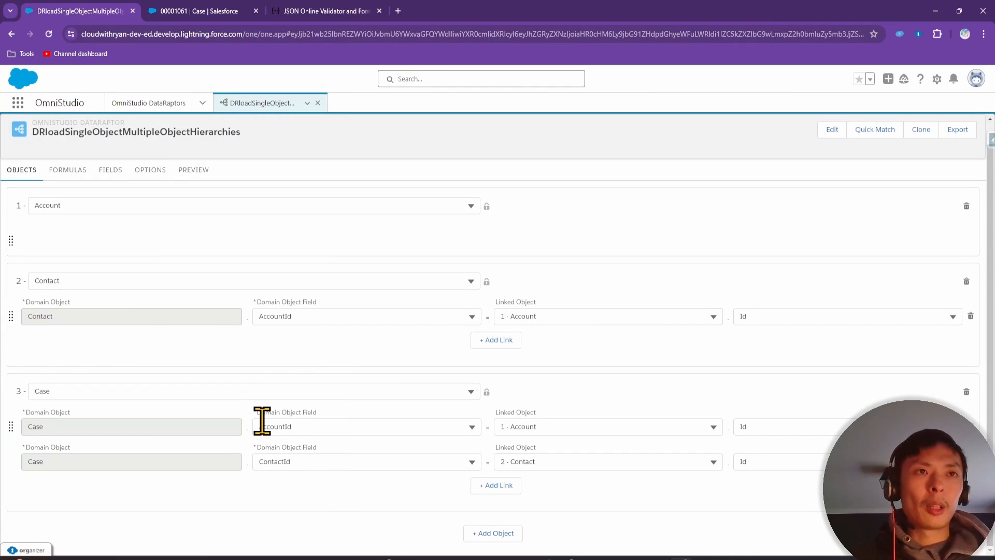
{"action": "left_click", "coordinate": [223, 11]}
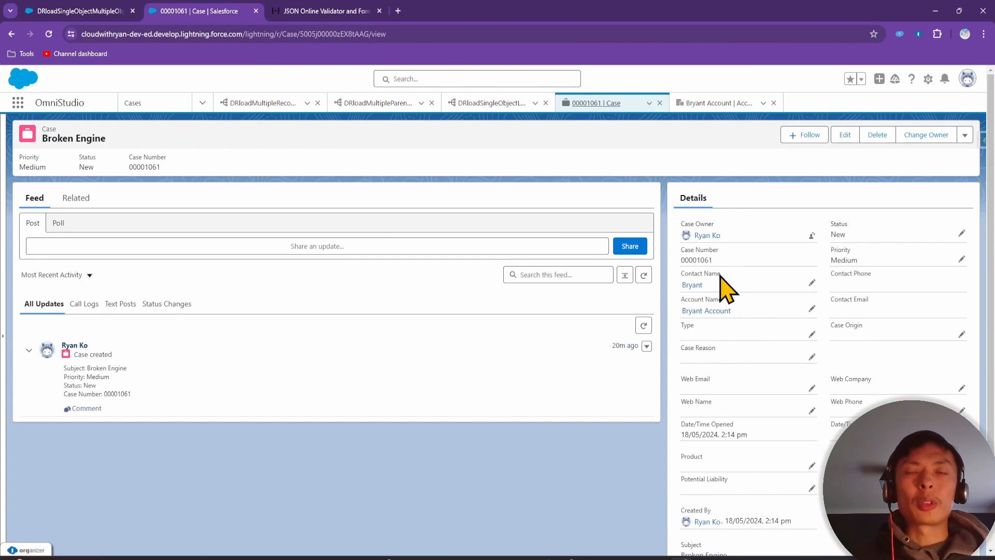
{"action": "left_click", "coordinate": [124, 11]}
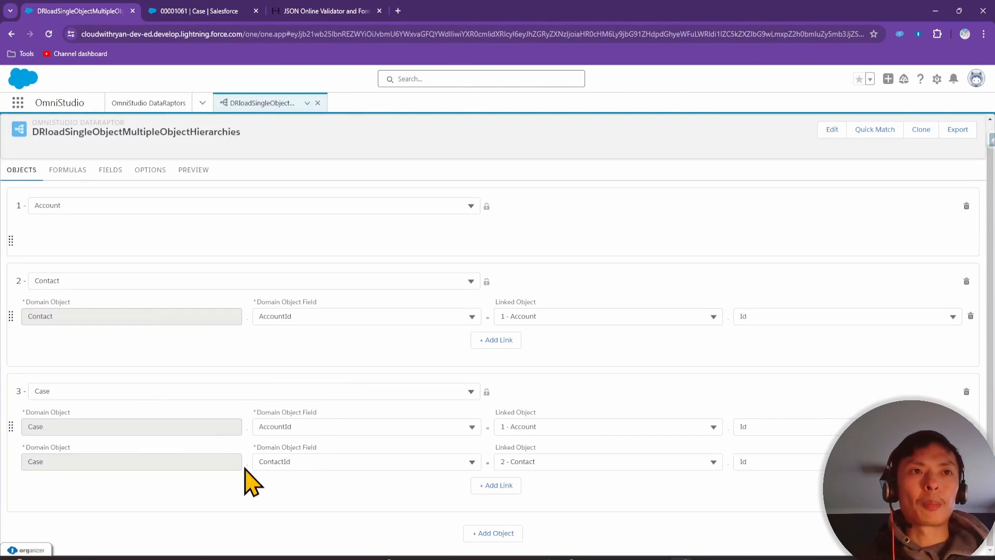
{"action": "left_click", "coordinate": [184, 11]}
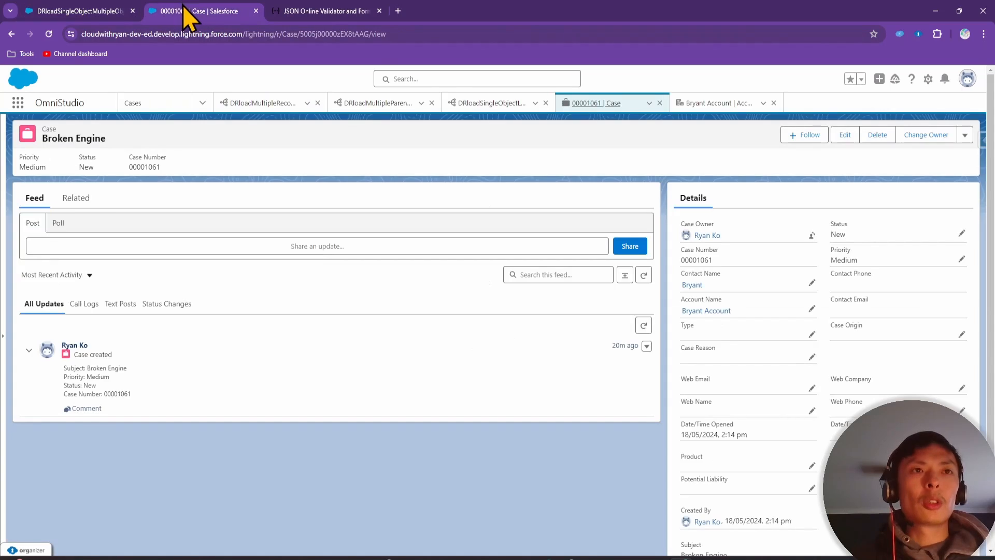
Open the Case object's Fields & Relationships in Object Manager
{"action": "left_click", "coordinate": [928, 79]}
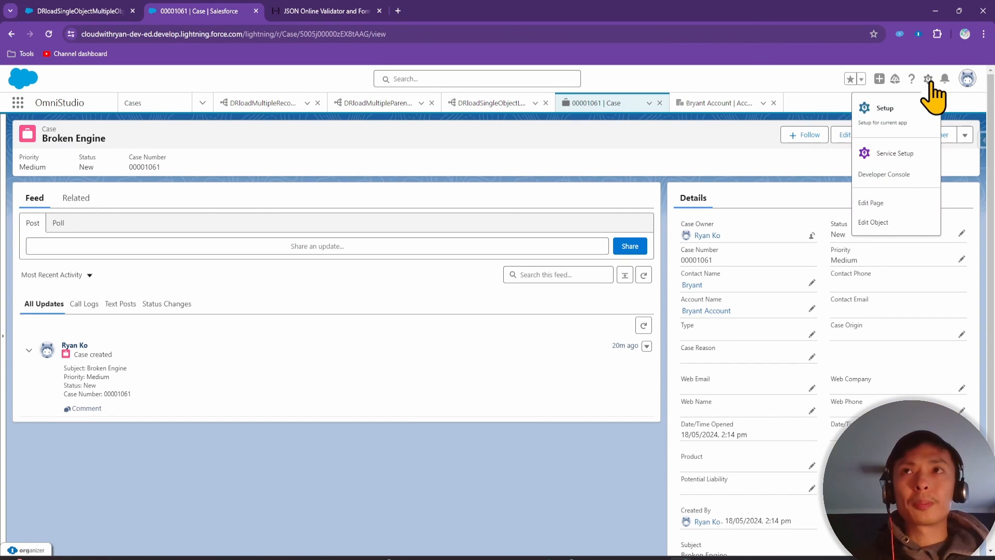
{"action": "left_click", "coordinate": [892, 223]}
{"action": "left_click", "coordinate": [191, 9]}
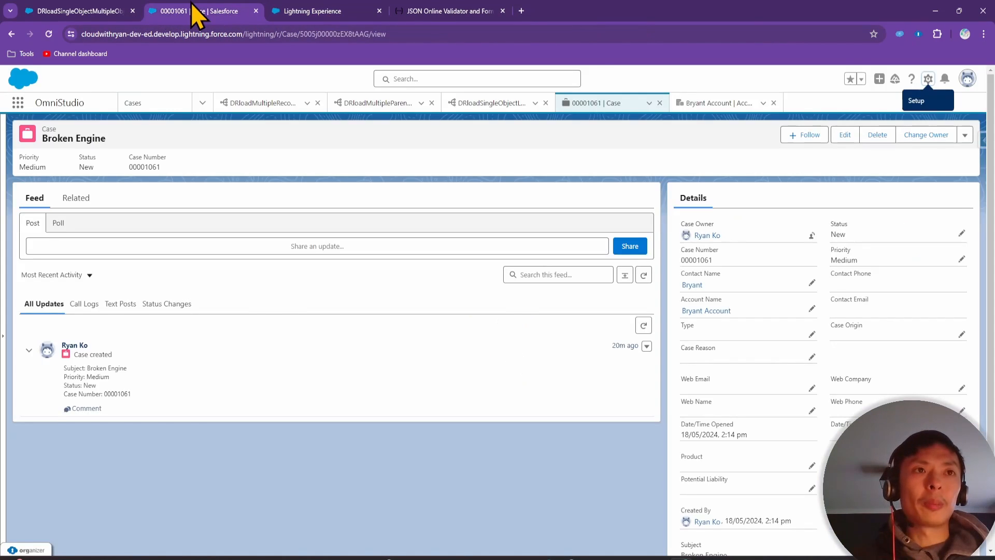
{"action": "left_click", "coordinate": [80, 7]}
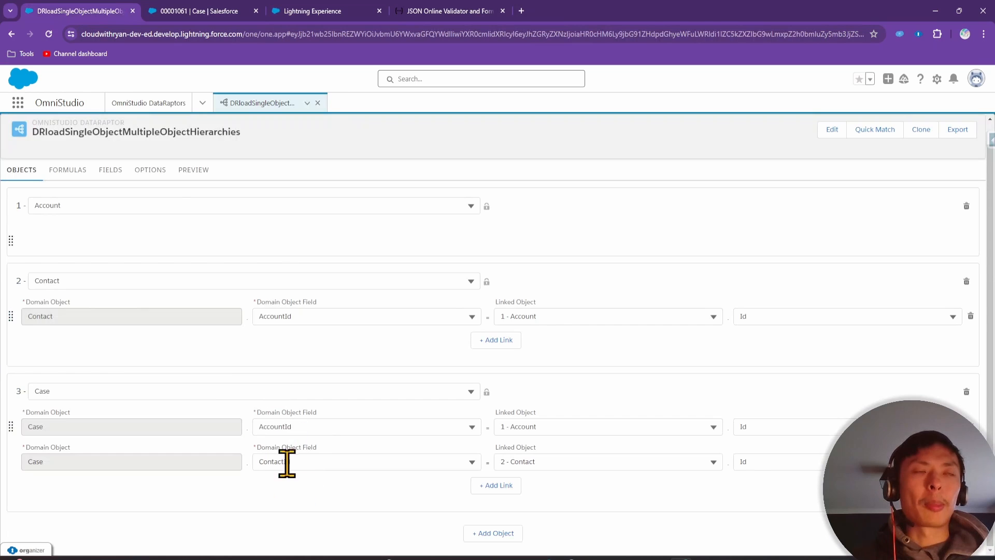
{"action": "left_click", "coordinate": [297, 7]}
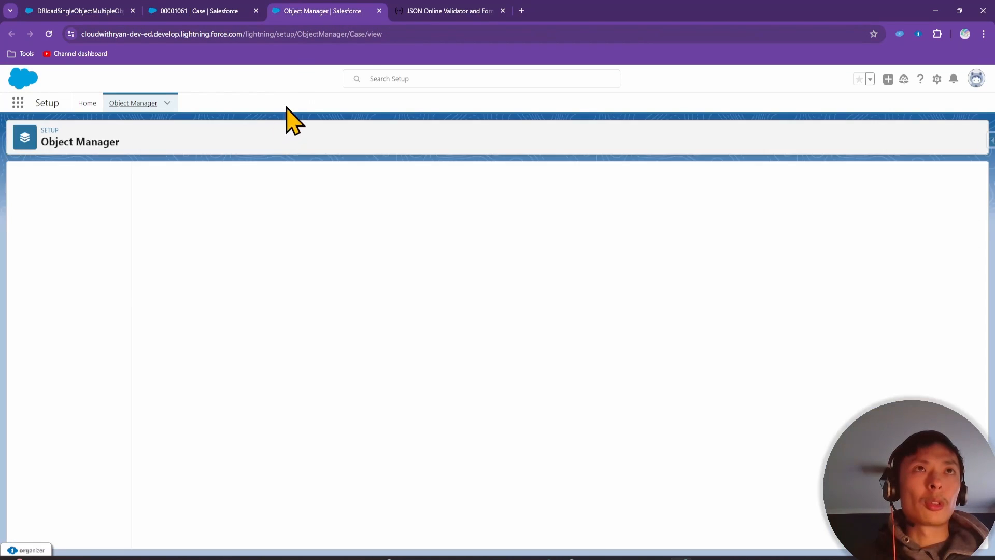
{"action": "left_click", "coordinate": [65, 200]}
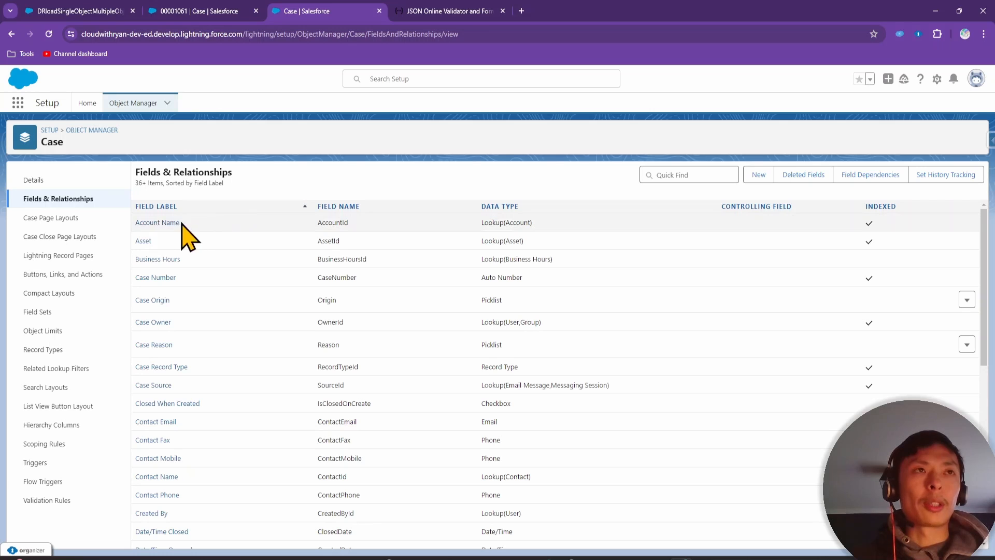
Check the Case AccountId and contact fields, then show the DataRaptor's field mappings
{"action": "left_click_drag", "start_coordinate": [316, 223], "coordinate": [366, 221]}
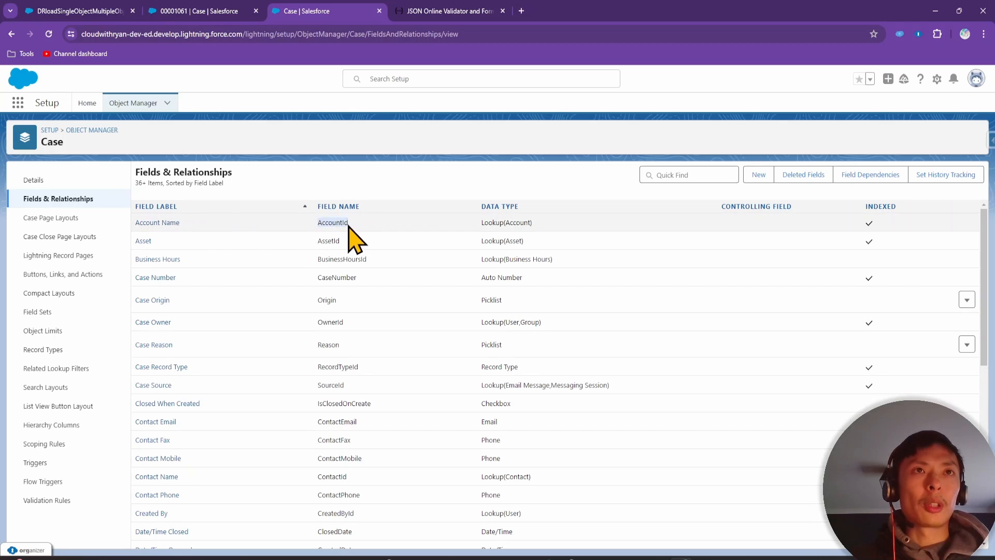
{"action": "left_click", "coordinate": [91, 10]}
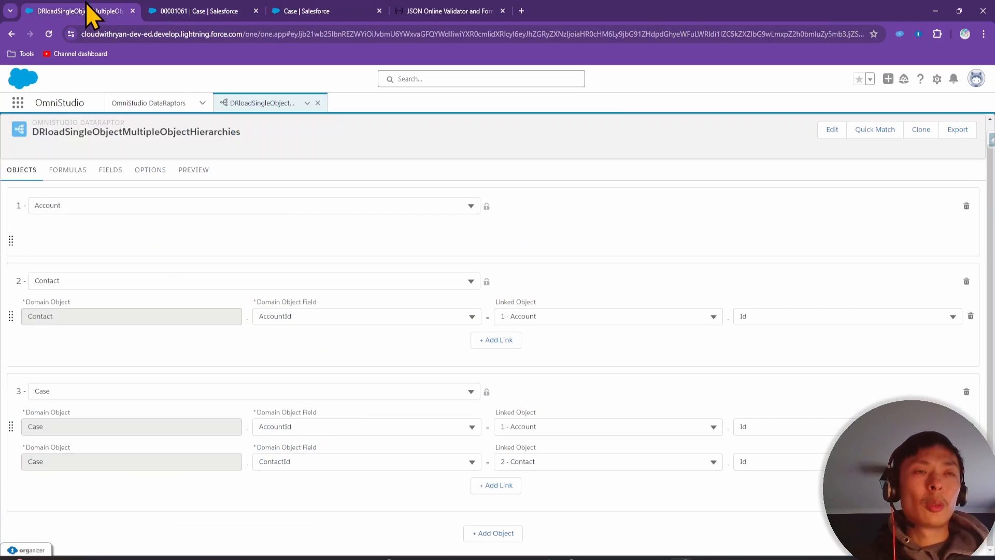
{"action": "left_click", "coordinate": [310, 12]}
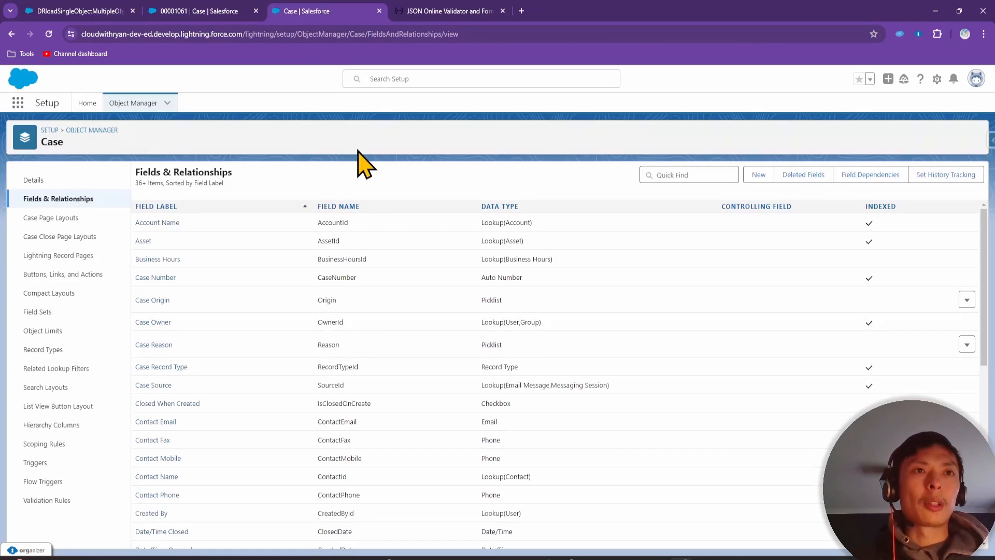
{"action": "left_click", "coordinate": [676, 175]}
{"action": "type", "text": "conta"}
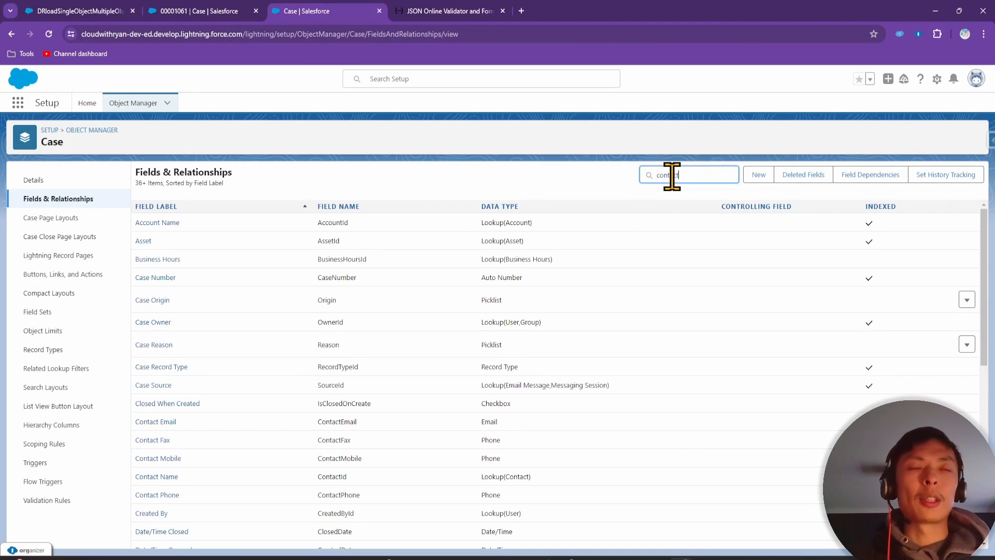
{"action": "type", "text": "ct"}
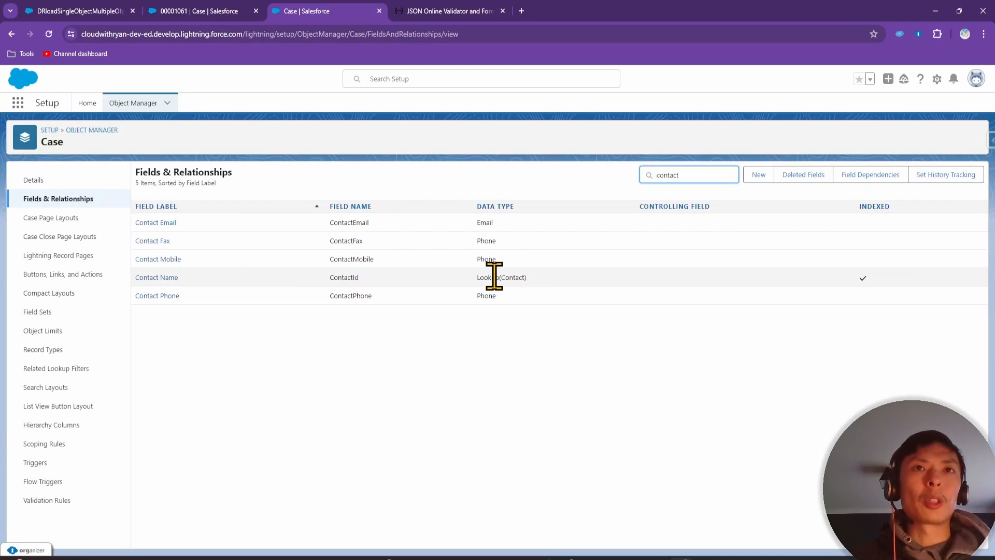
{"action": "left_click", "coordinate": [202, 6]}
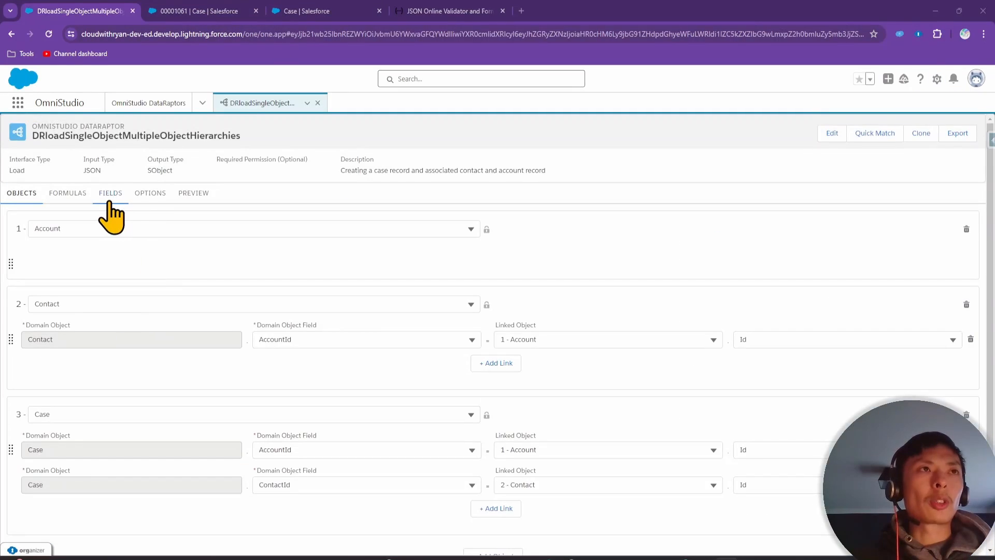
{"action": "left_click", "coordinate": [109, 202]}
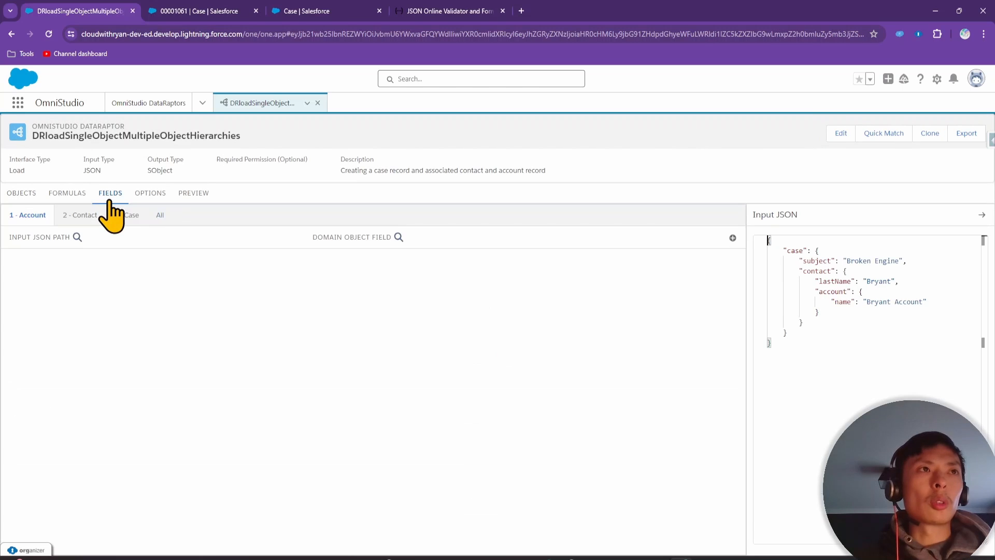
Map case:contact:account:name to the Account Name field
{"action": "left_click", "coordinate": [733, 238]}
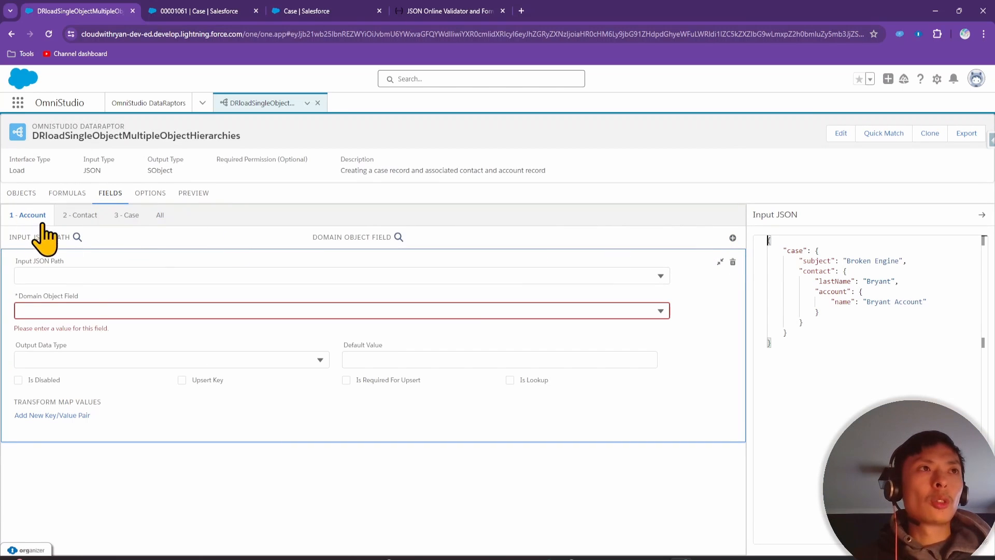
{"action": "left_click", "coordinate": [85, 273]}
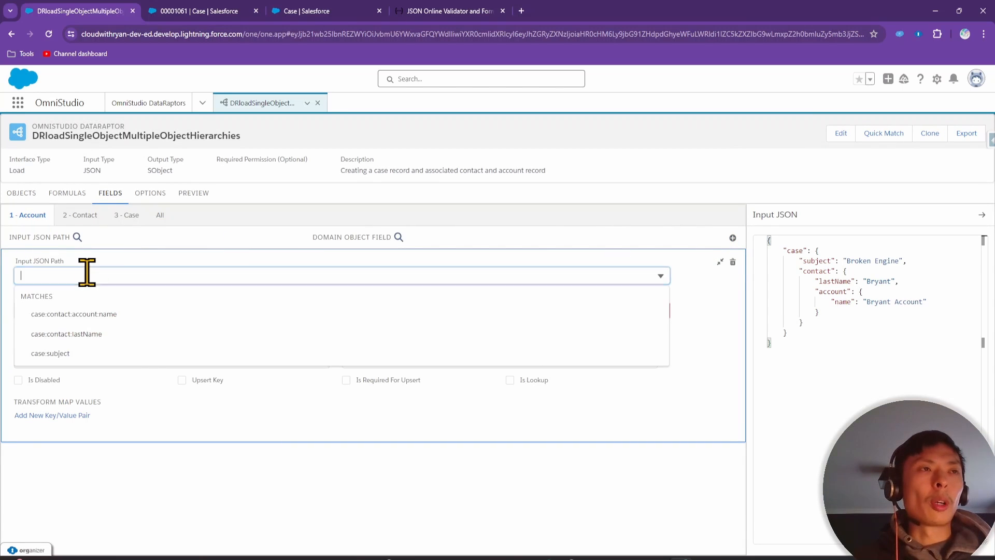
{"action": "left_click", "coordinate": [119, 317]}
{"action": "left_click", "coordinate": [87, 310]}
{"action": "type", "text": "name"}
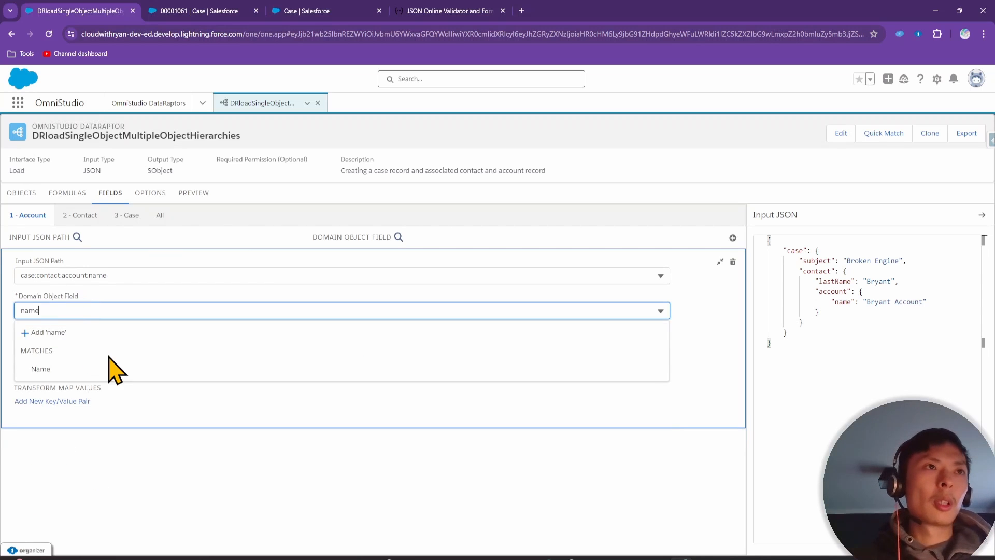
{"action": "left_click", "coordinate": [107, 368]}
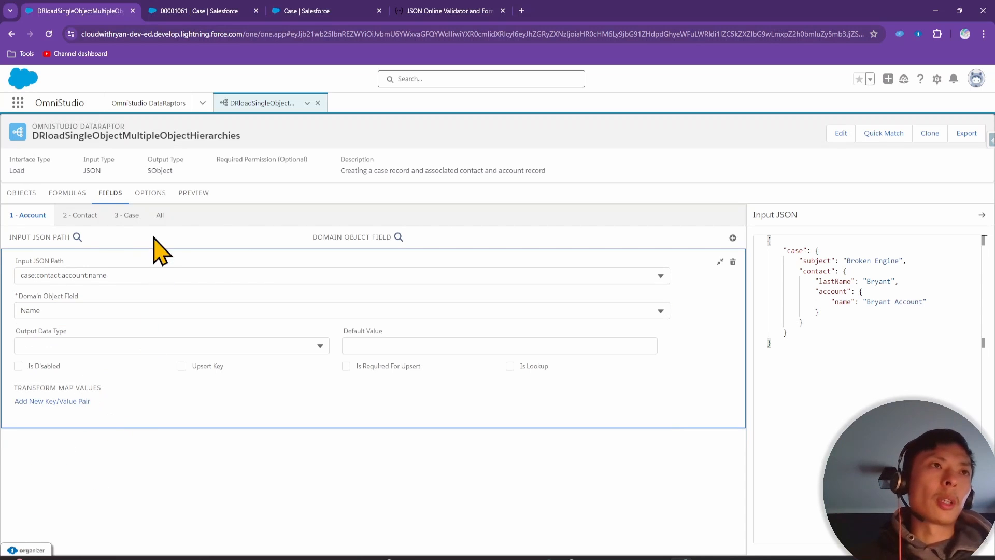
Map case:contact:lastName to the Contact LastName field
{"action": "left_click", "coordinate": [84, 215]}
{"action": "left_click", "coordinate": [732, 237]}
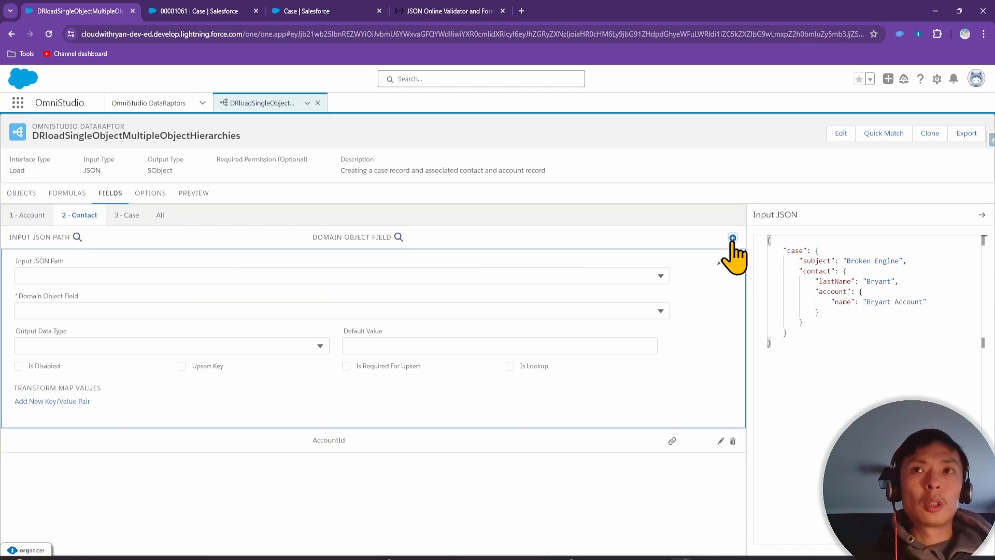
{"action": "left_click", "coordinate": [155, 274]}
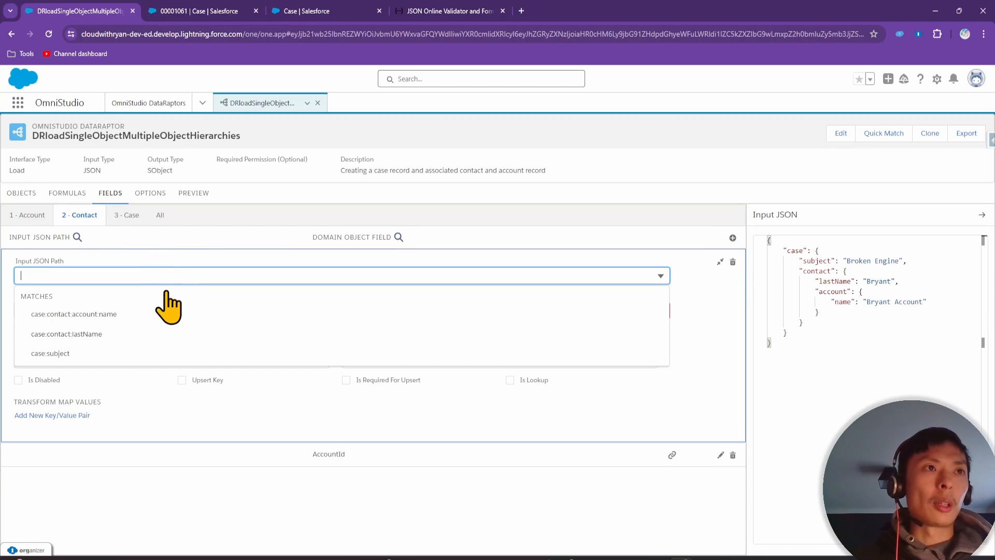
{"action": "left_click", "coordinate": [124, 333]}
{"action": "left_click", "coordinate": [80, 313]}
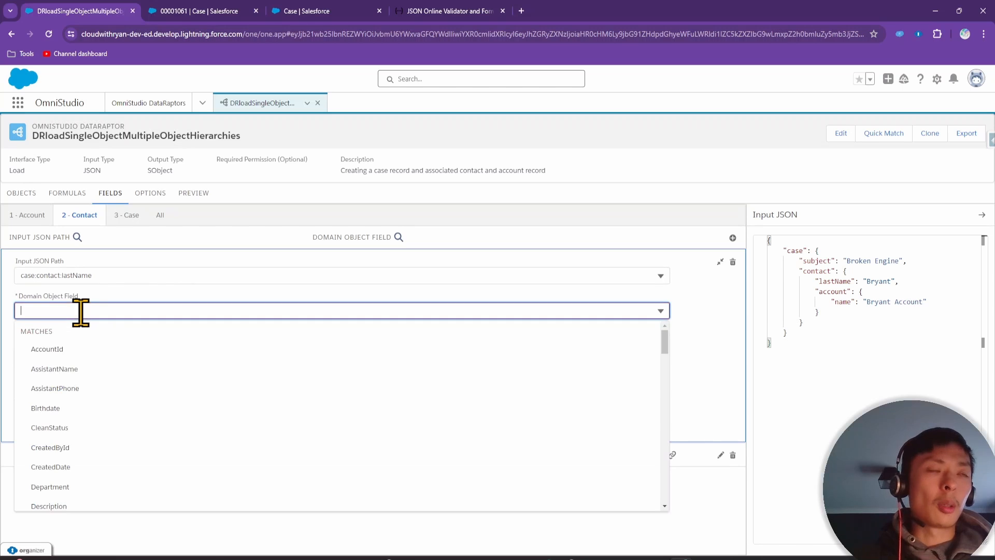
{"action": "type", "text": "last"}
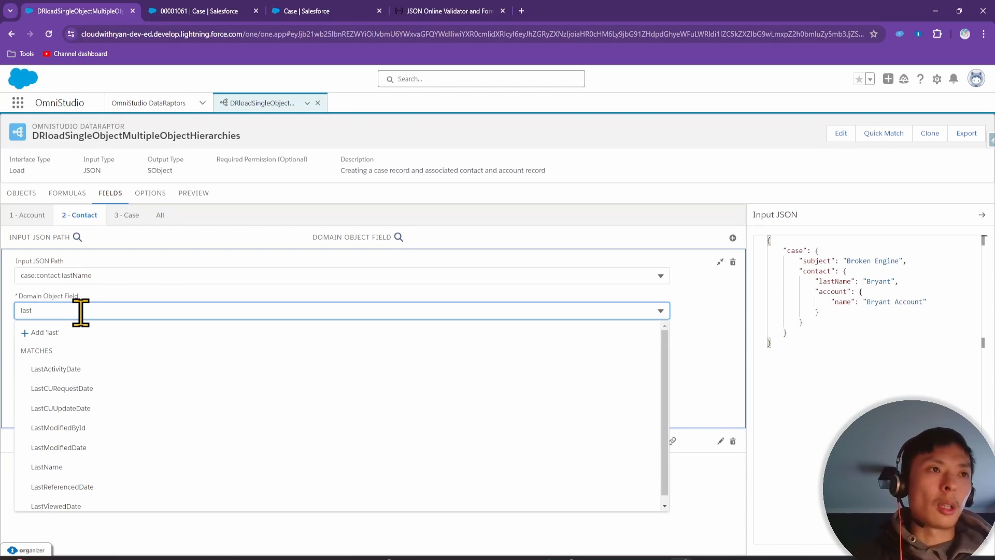
{"action": "left_click", "coordinate": [51, 467]}
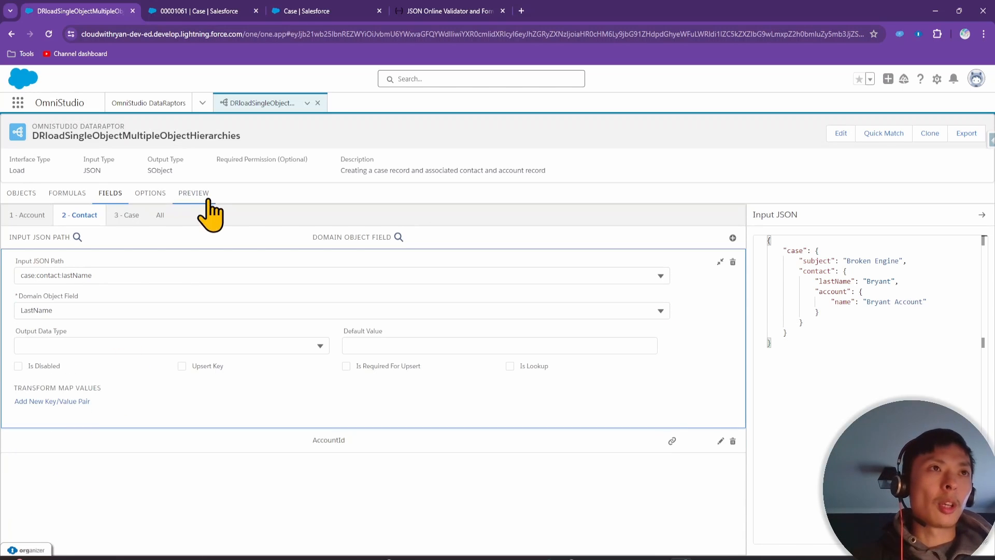
Map case:subject to the Case Subject field and select the sample Input JSON
{"action": "left_click", "coordinate": [127, 216]}
{"action": "left_click", "coordinate": [732, 237]}
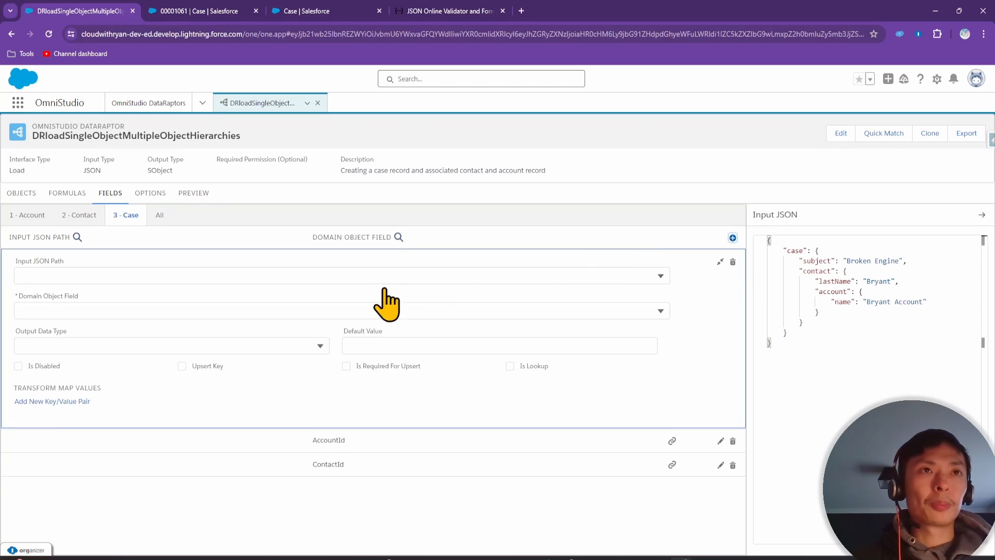
{"action": "left_click", "coordinate": [174, 268]}
{"action": "type", "text": "sub"}
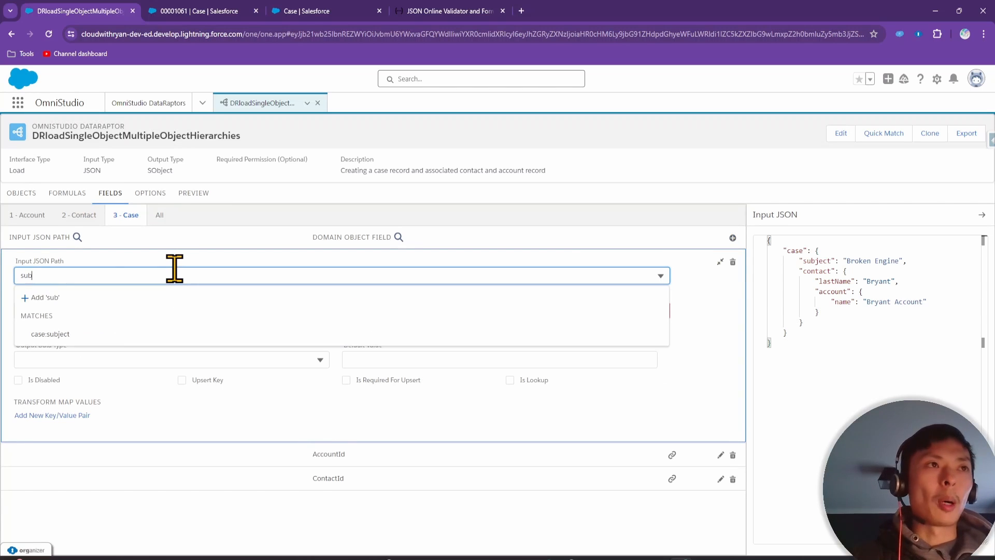
{"action": "left_click", "coordinate": [121, 334]}
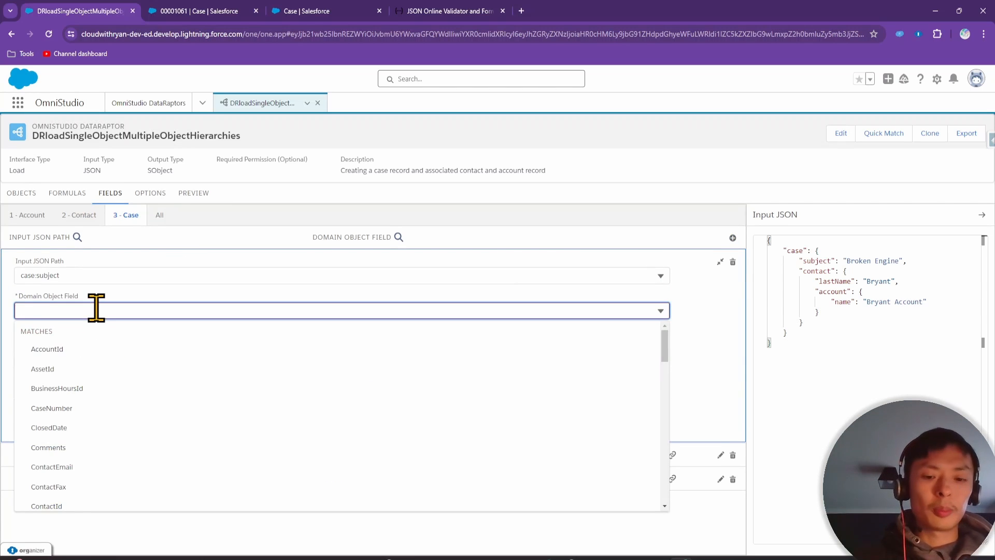
{"action": "type", "text": "sub"}
{"action": "left_click", "coordinate": [81, 369]}
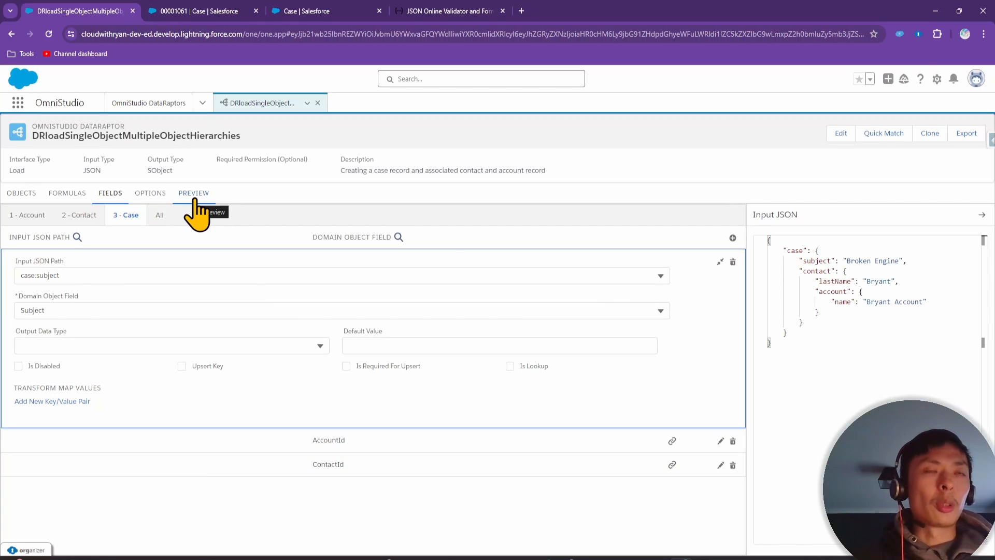
{"action": "left_click_drag", "start_coordinate": [829, 363], "coordinate": [739, 229]}
{"action": "key", "text": "ctrl+c"}
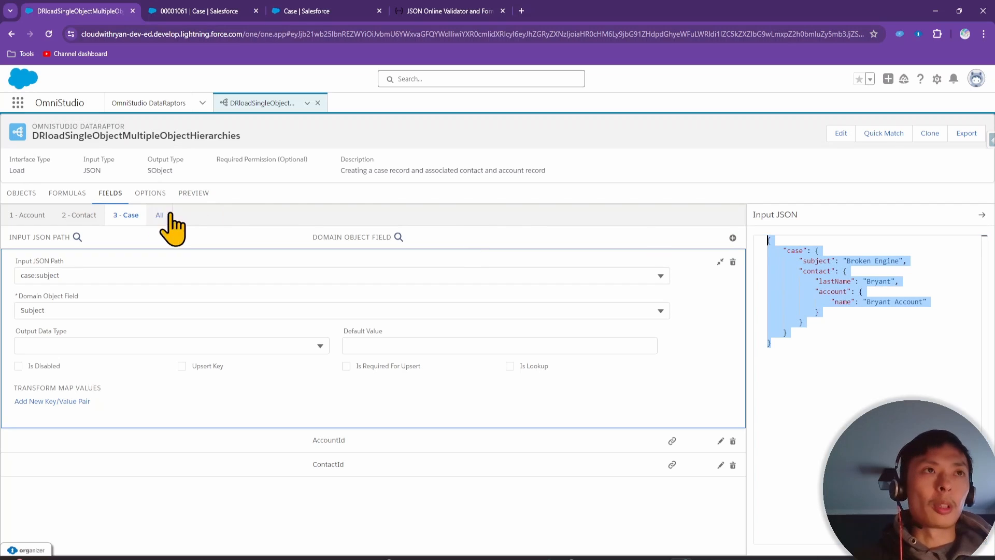
Paste the sample JSON into the Preview input and execute the DataRaptor
{"action": "left_click", "coordinate": [194, 193]}
{"action": "left_click", "coordinate": [98, 266]}
{"action": "key", "text": "ctrl+v"}
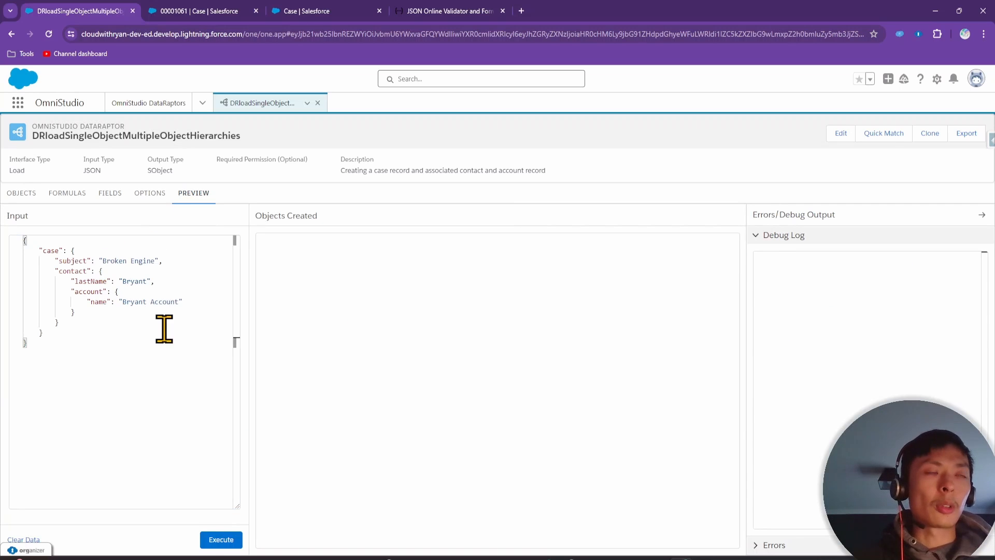
{"action": "left_click", "coordinate": [221, 542]}
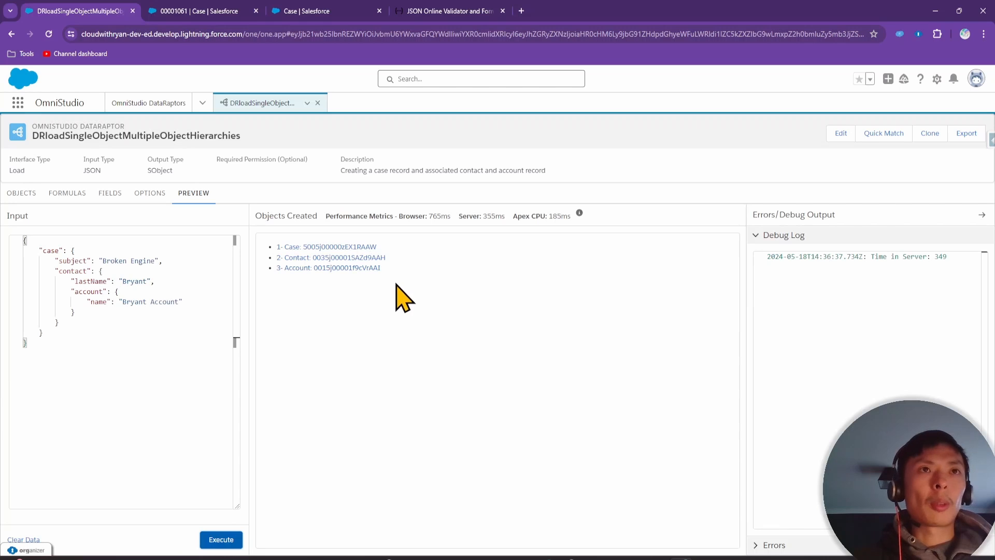
Open the newly created Case and its linked Bryant Account to verify them
{"action": "left_click", "coordinate": [334, 246]}
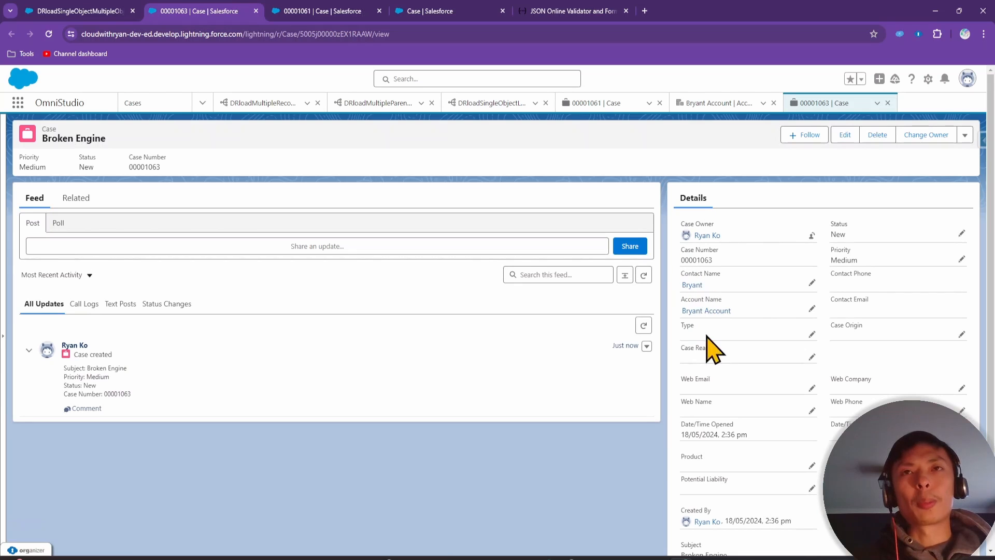
{"action": "left_click", "coordinate": [718, 311]}
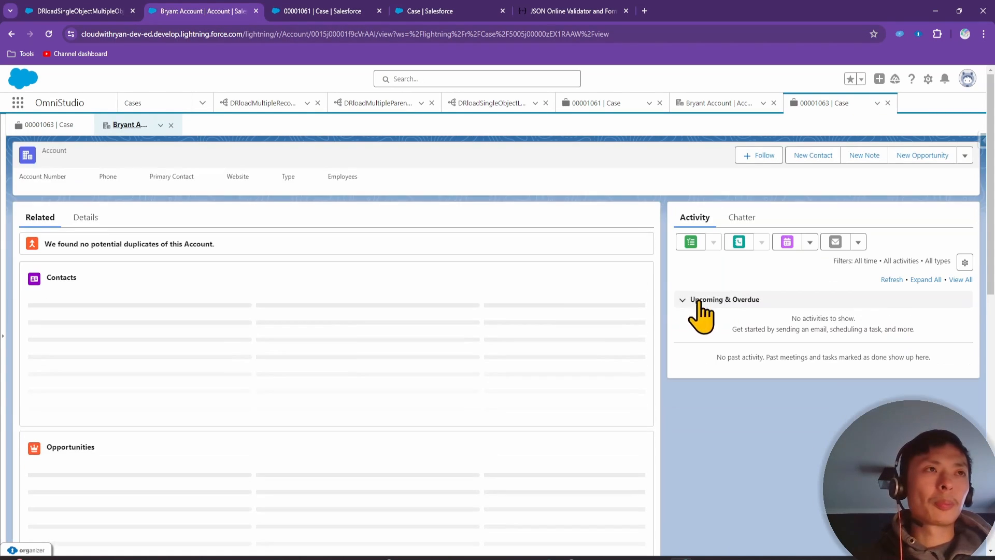
{"action": "mouse_move", "coordinate": [55, 305]}
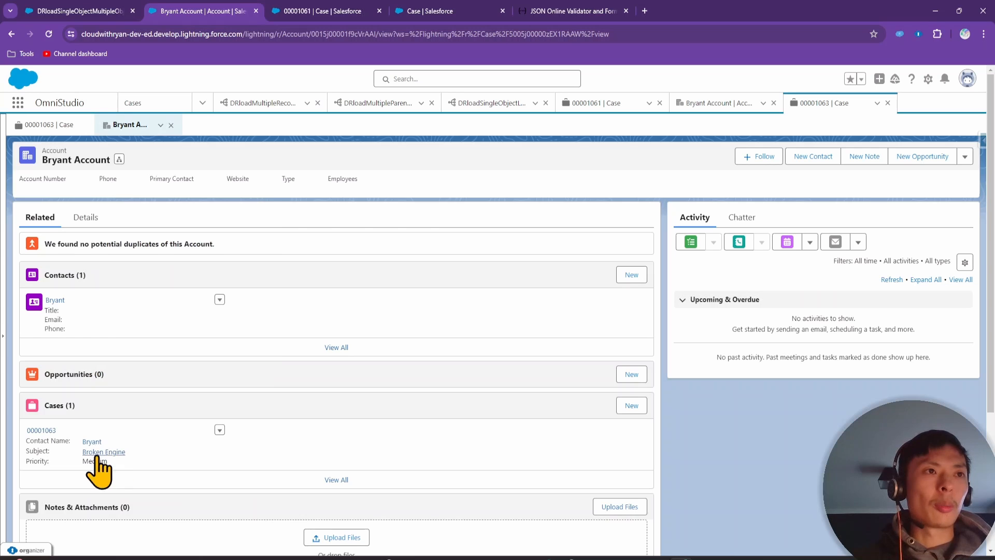
{"action": "left_click", "coordinate": [103, 10]}
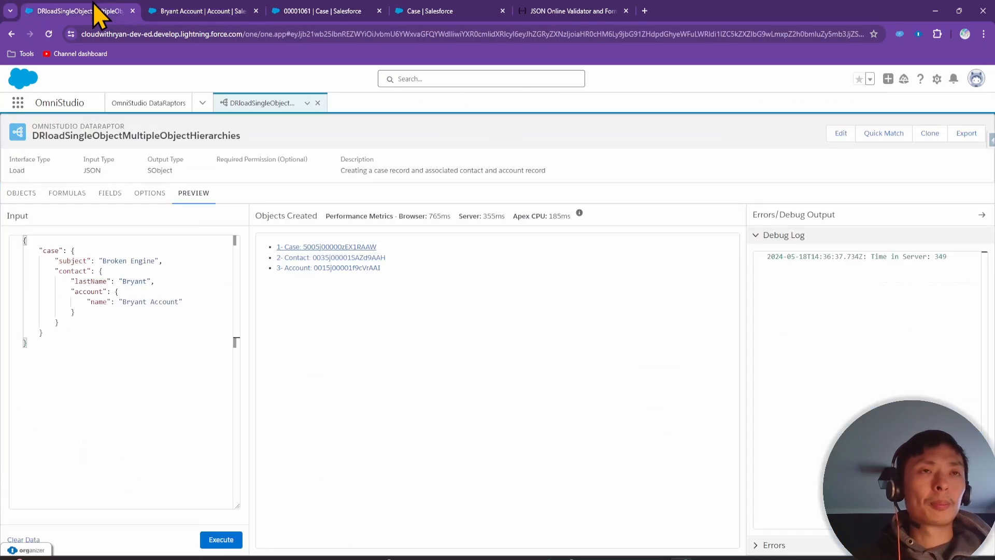
Review the Account, Contact and Case links under Objects, then return to Fields
{"action": "left_click", "coordinate": [21, 193]}
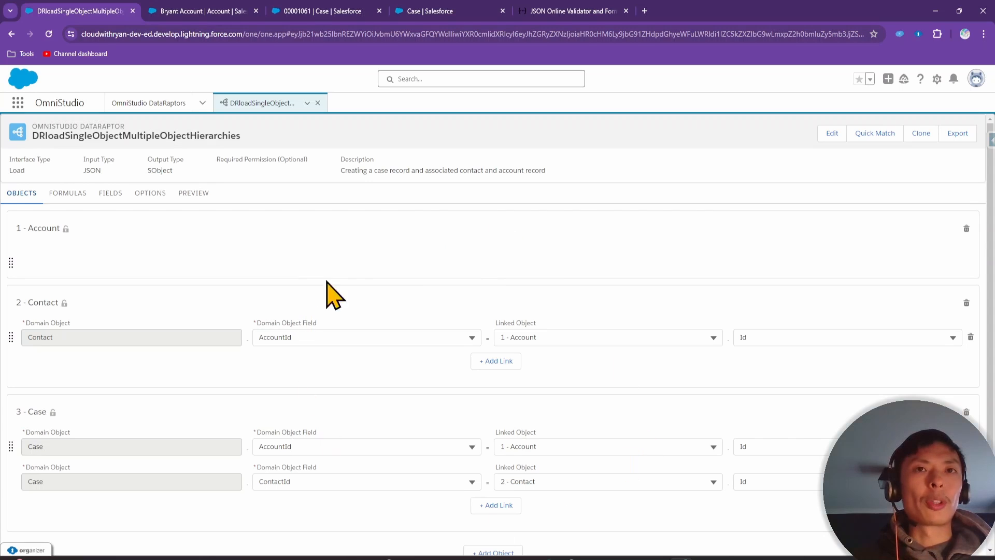
{"action": "left_click", "coordinate": [111, 197]}
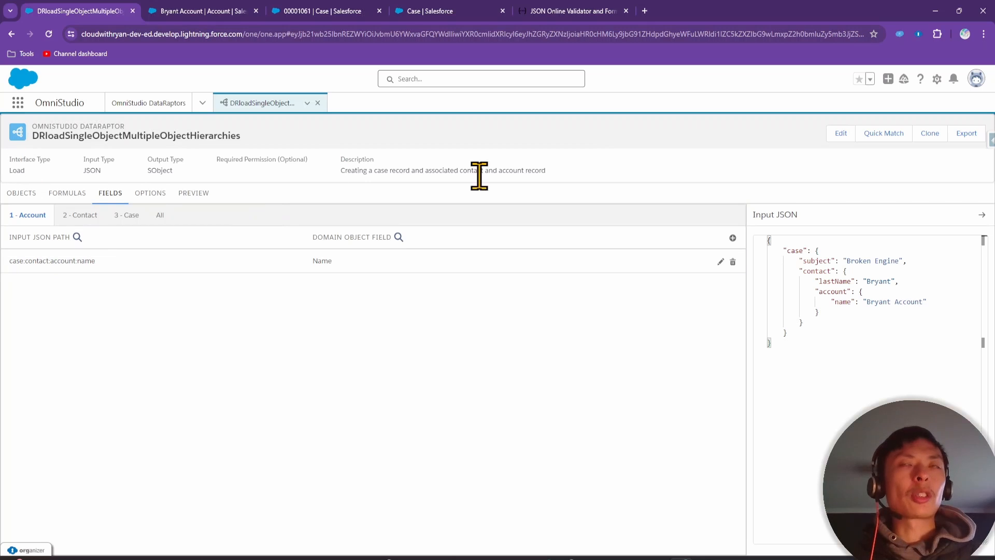
Clone the DataRaptor under the name DRloadMultipleObjectHierarchies and save the copy
{"action": "left_click", "coordinate": [930, 134]}
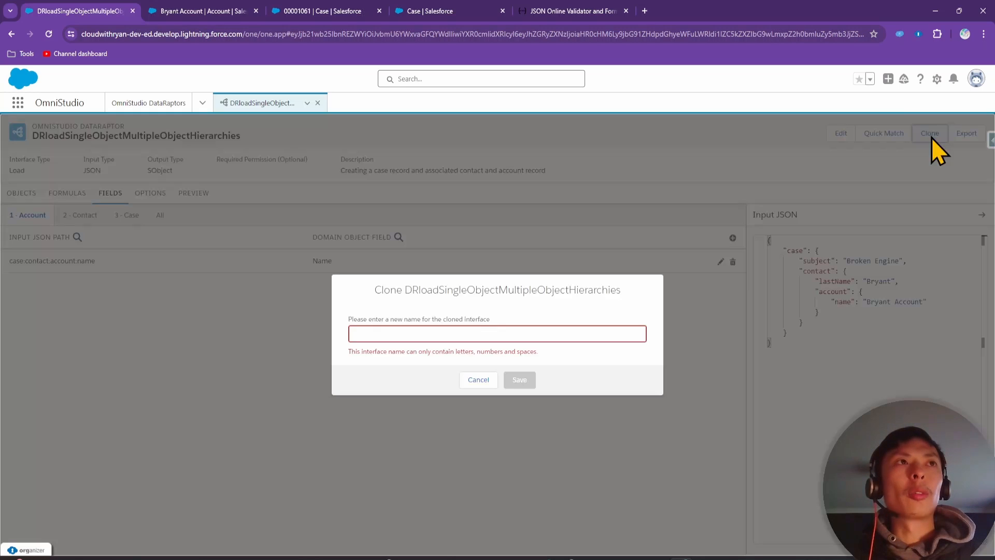
{"action": "left_click", "coordinate": [403, 333]}
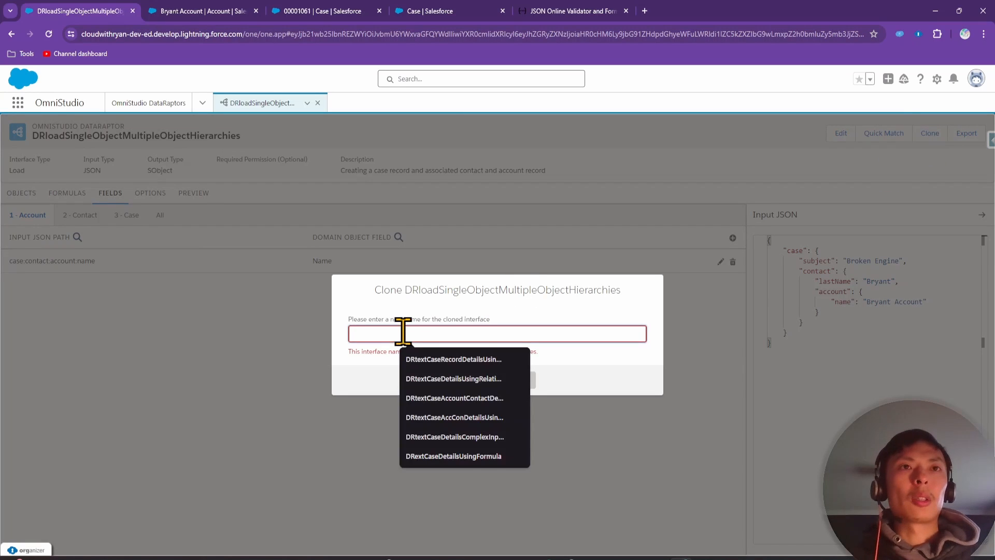
{"action": "type", "text": "DRloadMultip"}
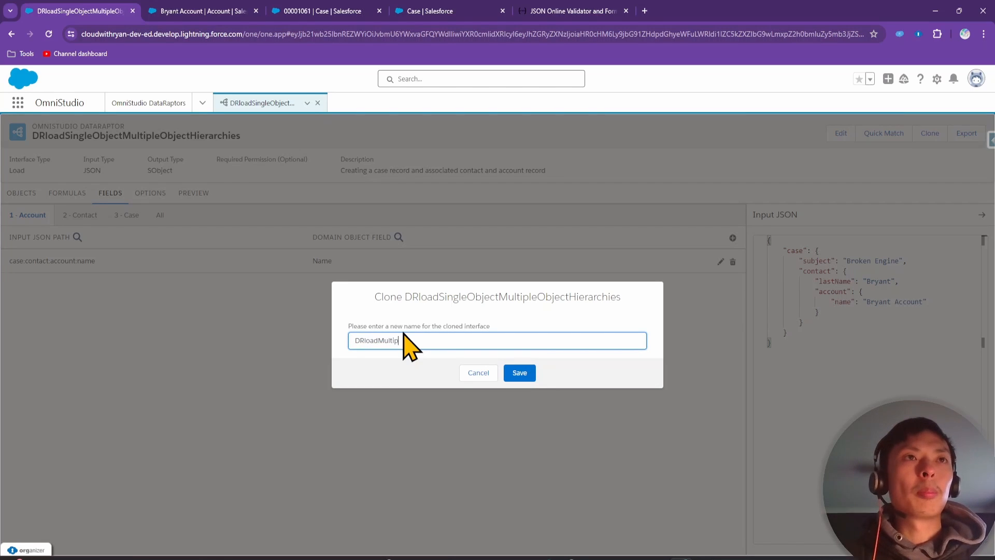
{"action": "type", "text": "leObject"}
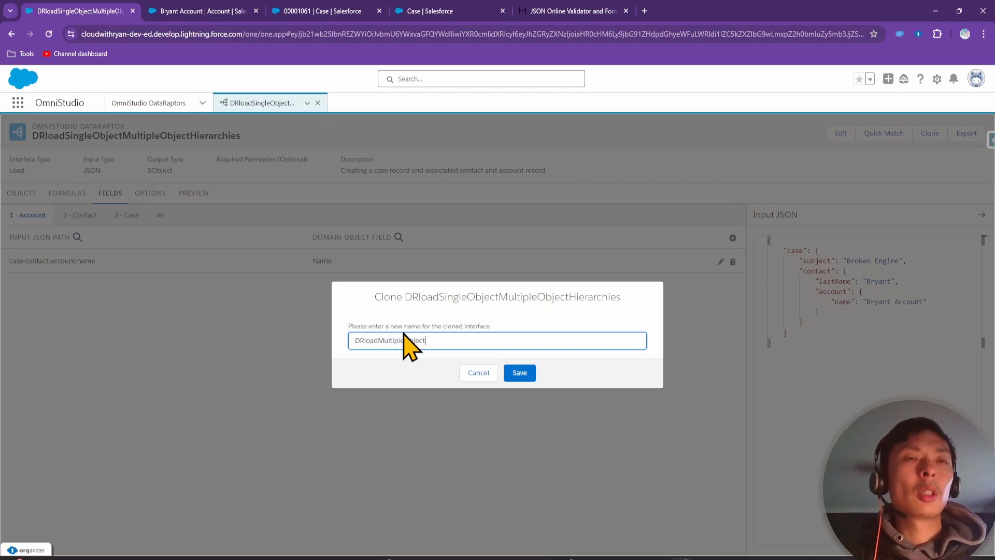
{"action": "type", "text": "'"}
{"action": "key", "text": "BackSpace"}
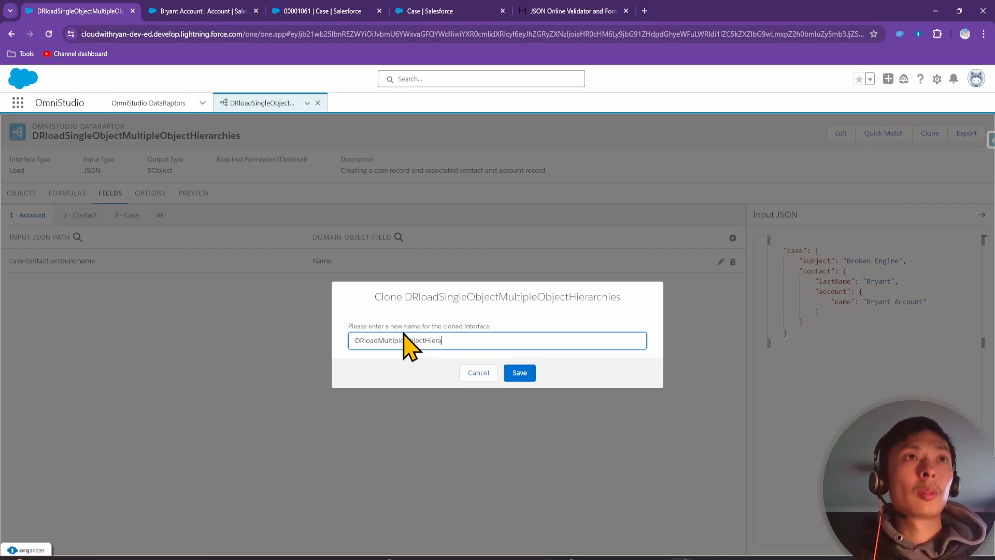
{"action": "left_click", "coordinate": [518, 373]}
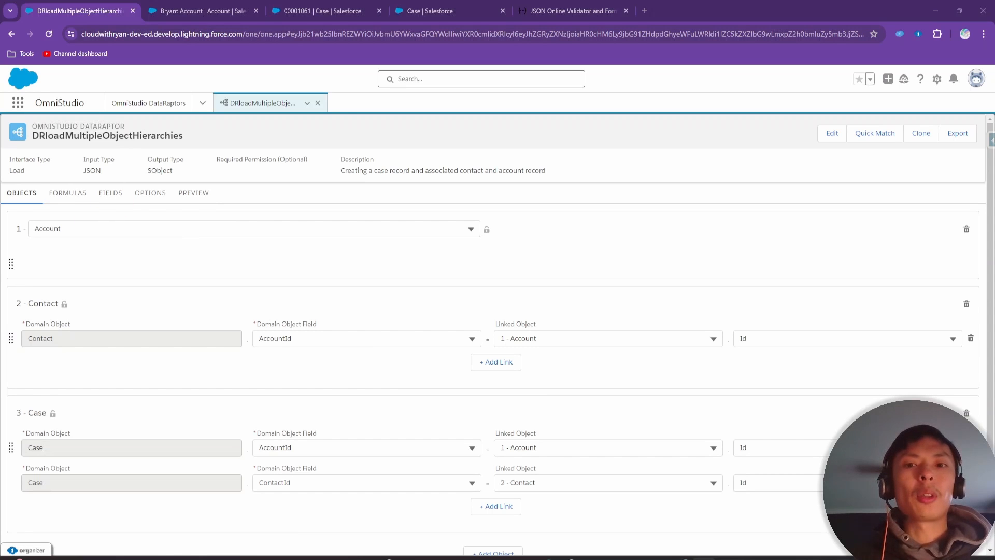
Review the exercise slide's instruction about modifying the test input JSON
{"action": "key", "text": "alt+Tab"}
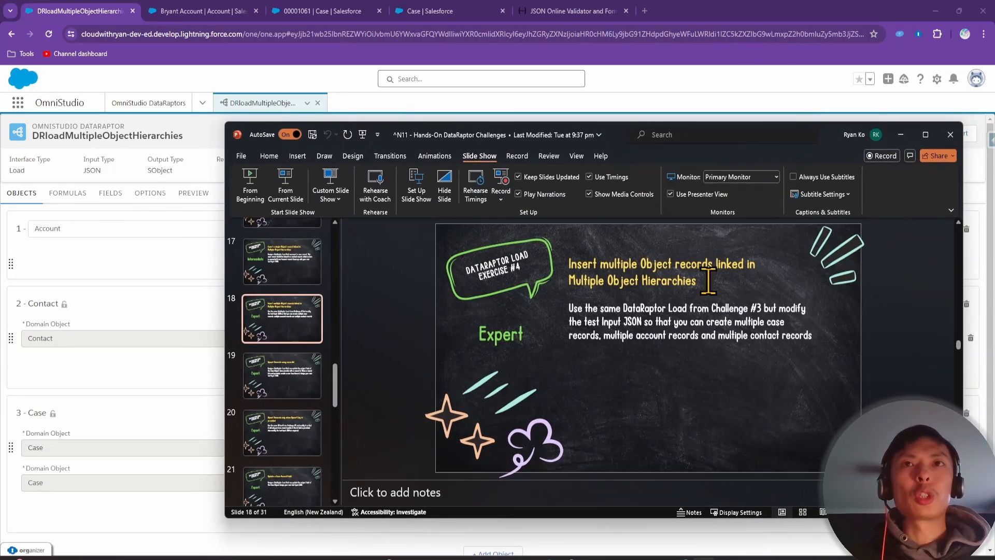
{"action": "left_click", "coordinate": [606, 313]}
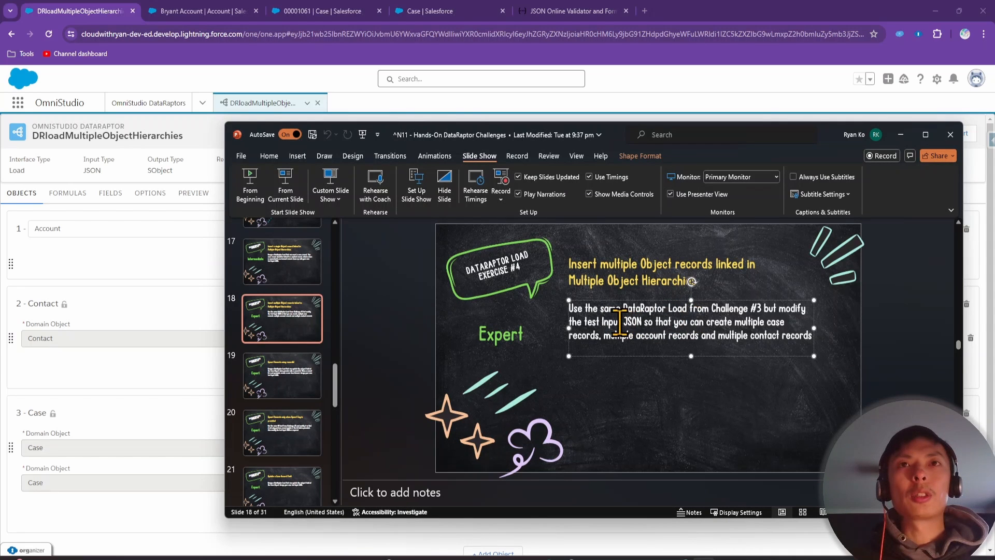
{"action": "left_click_drag", "start_coordinate": [585, 321], "coordinate": [669, 321]}
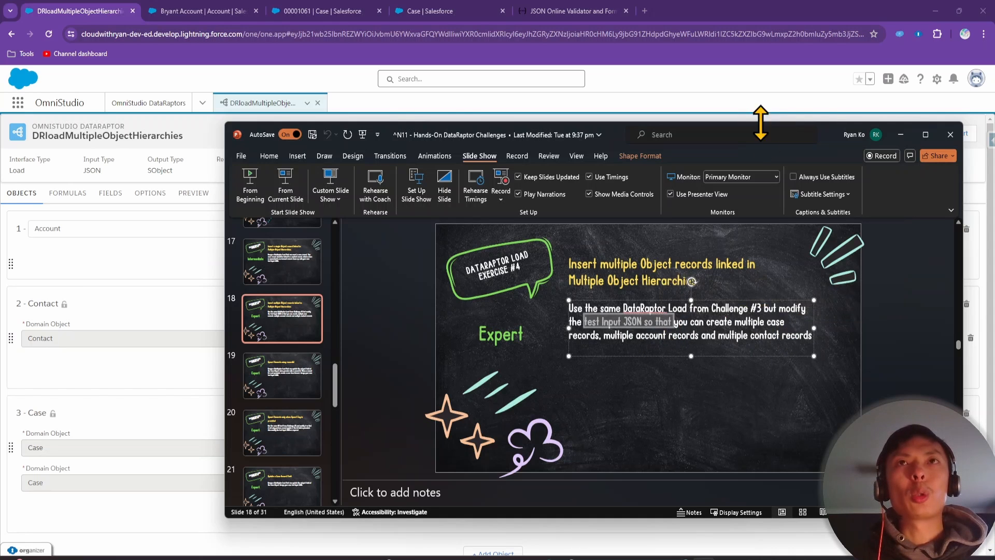
Show the DataRaptor's Fields mappings and select the entire Input JSON
{"action": "left_click_drag", "start_coordinate": [825, 131], "coordinate": [767, 412]}
{"action": "left_click", "coordinate": [111, 193]}
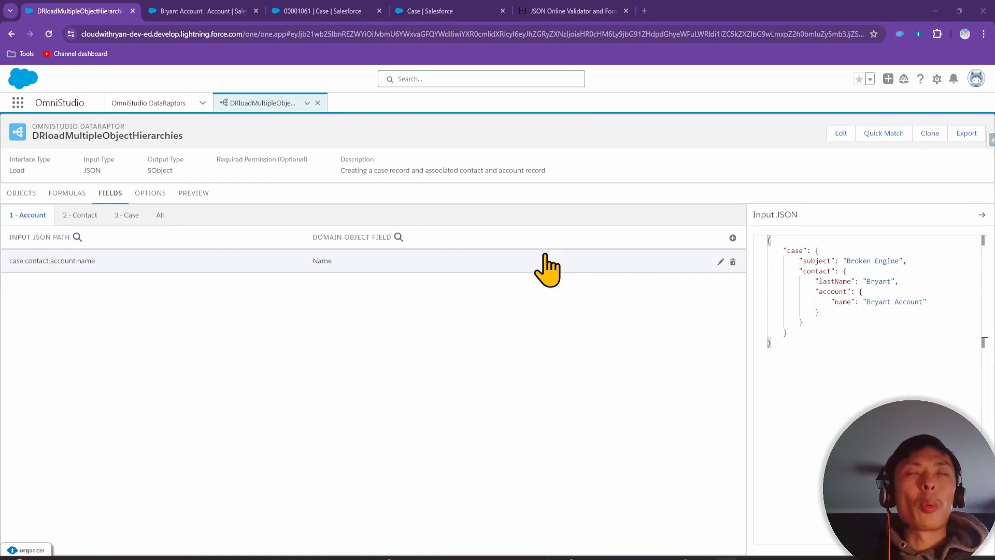
{"action": "left_click_drag", "start_coordinate": [790, 345], "coordinate": [750, 239]}
In JSONLint, wrap the case object in array brackets and validate the JSON
{"action": "left_click", "coordinate": [575, 10]}
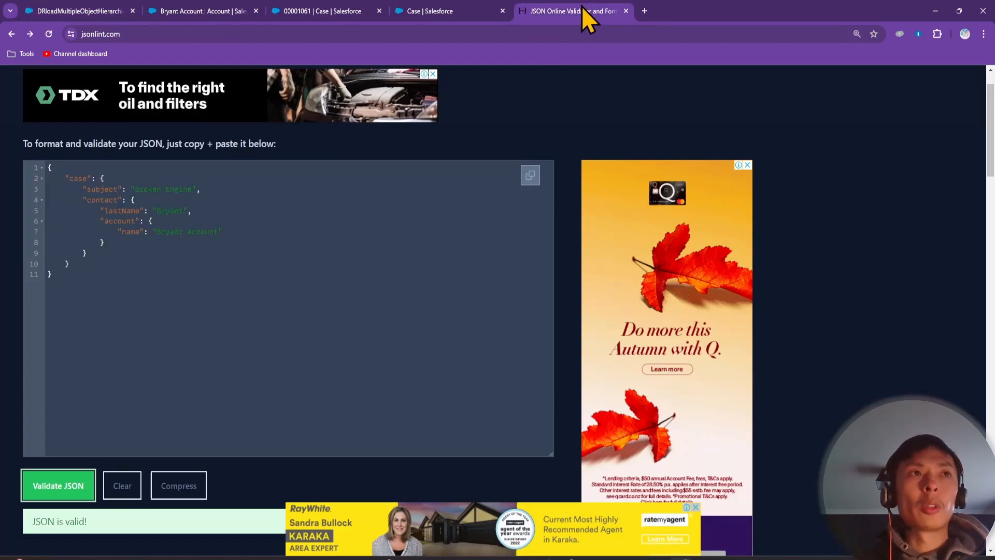
{"action": "key", "text": "ctrl+a"}
{"action": "left_click", "coordinate": [106, 316]}
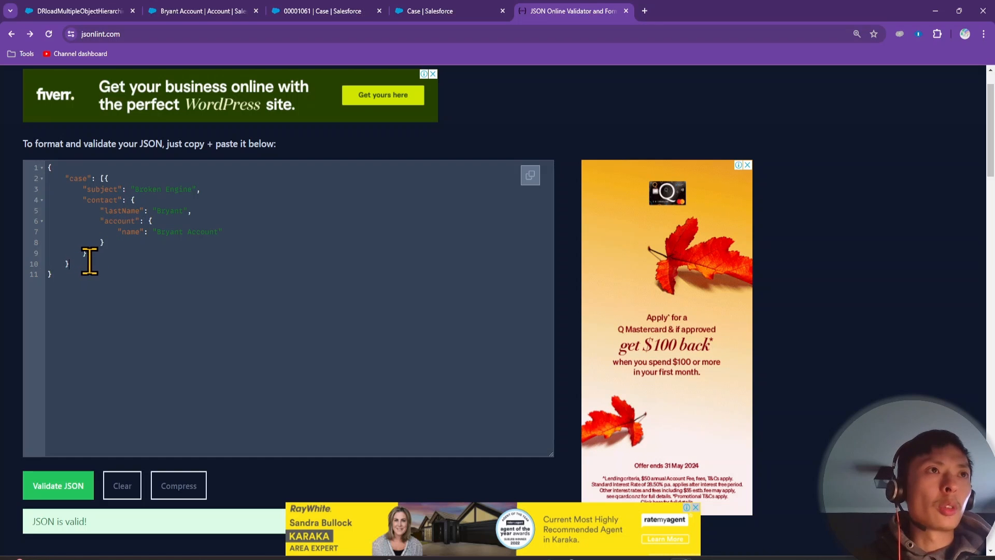
{"action": "key", "text": "Return"}
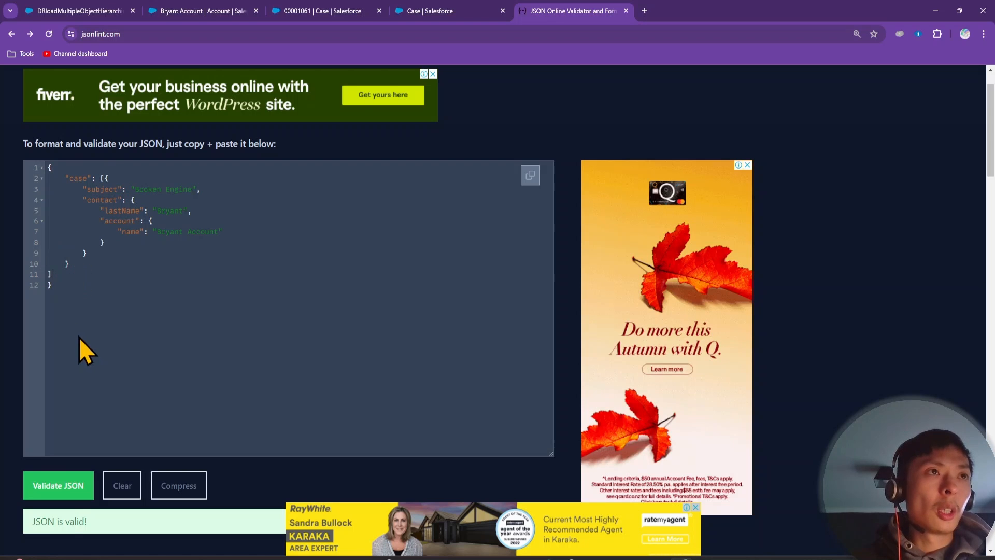
{"action": "left_click", "coordinate": [64, 490]}
{"action": "scroll", "coordinate": [95, 424], "scroll_direction": "down", "scroll_amount": 2}
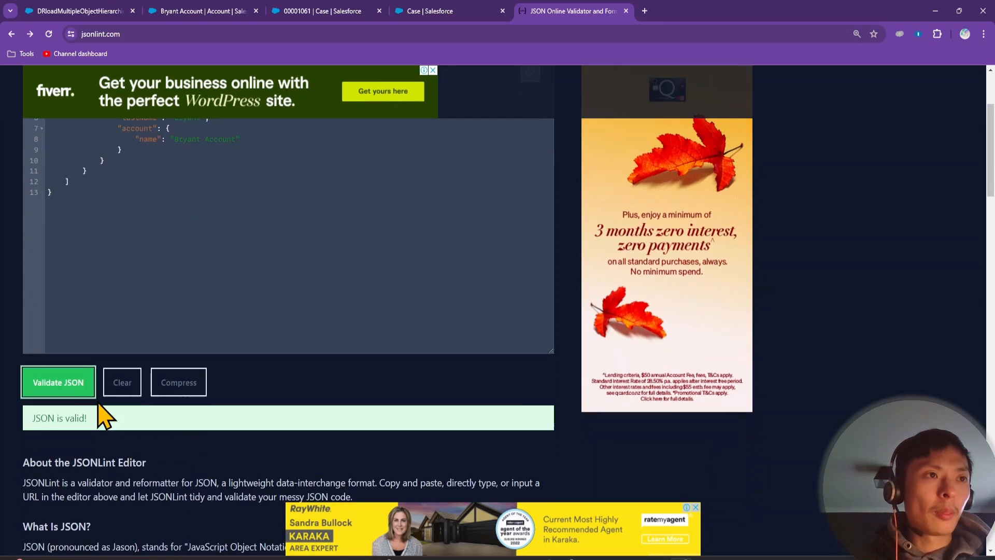
{"action": "scroll", "coordinate": [98, 409], "scroll_direction": "up", "scroll_amount": 3}
Select the case object block to copy and place the caret after its closing brace
{"action": "left_click_drag", "start_coordinate": [94, 327], "coordinate": [35, 252]}
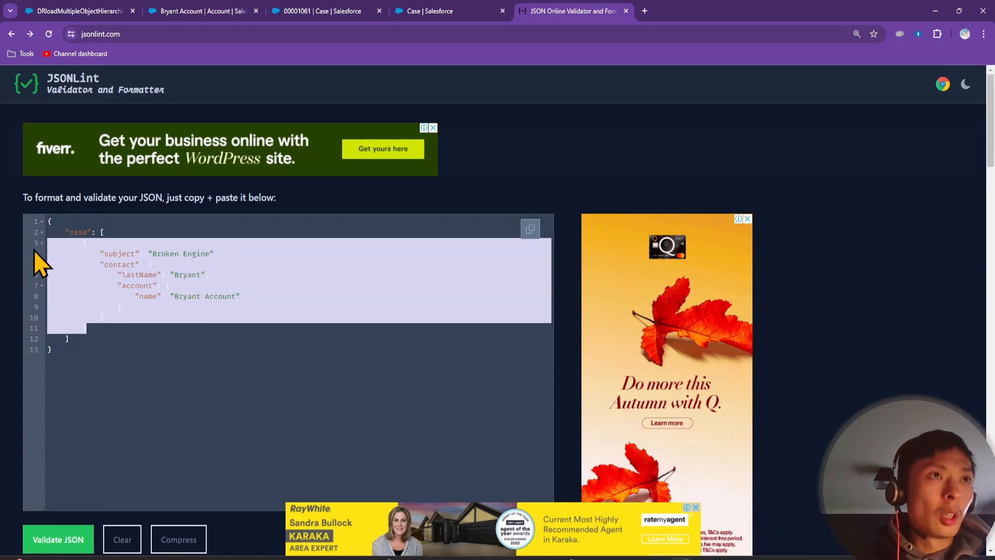
{"action": "left_click", "coordinate": [120, 307]}
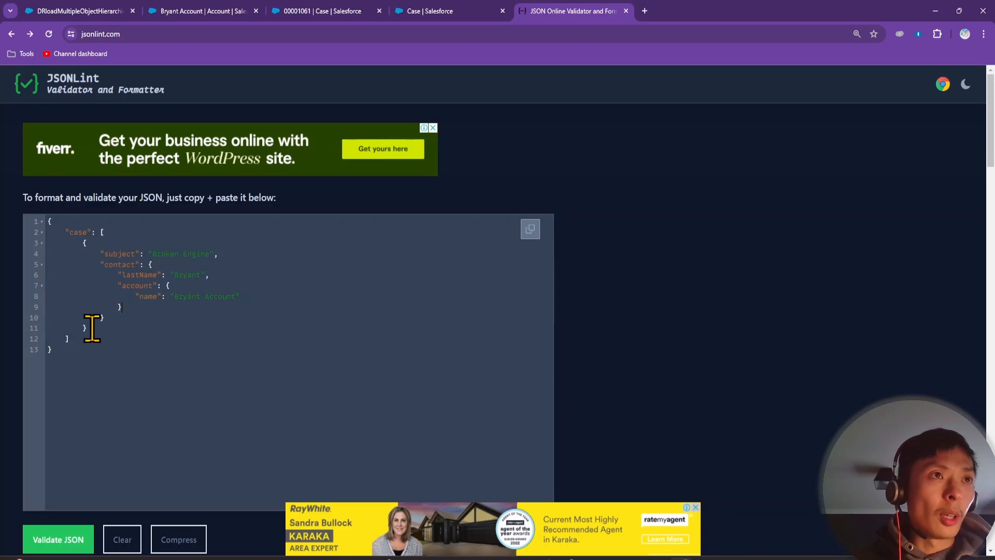
{"action": "left_click_drag", "start_coordinate": [92, 328], "coordinate": [44, 249]}
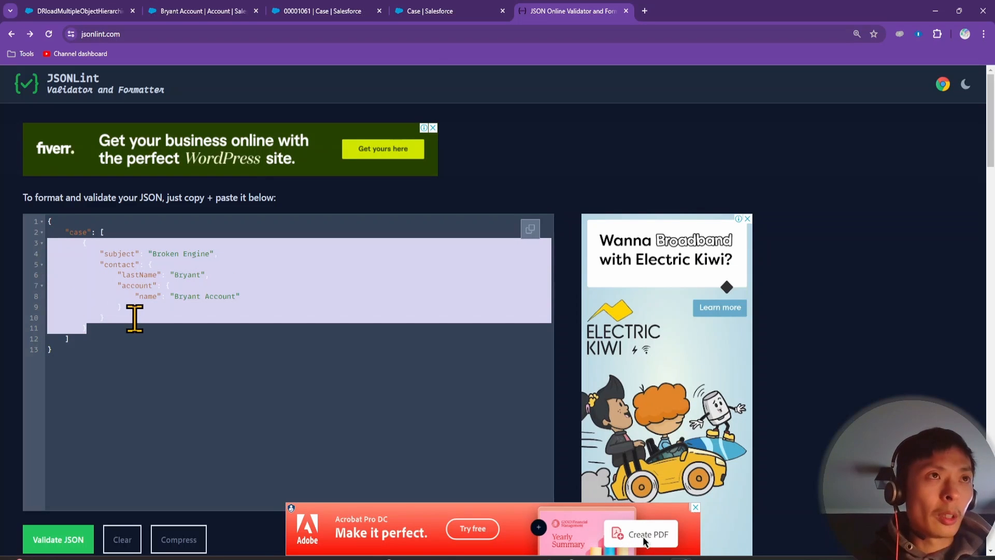
{"action": "left_click", "coordinate": [103, 325]}
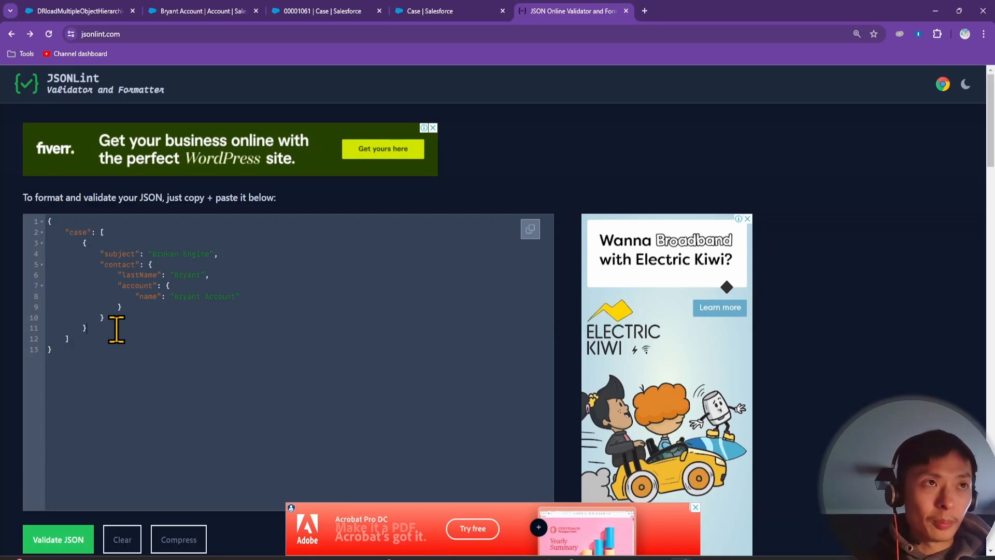
{"action": "left_click_drag", "start_coordinate": [106, 327], "coordinate": [36, 260]}
{"action": "key", "text": "ctrl+c"}
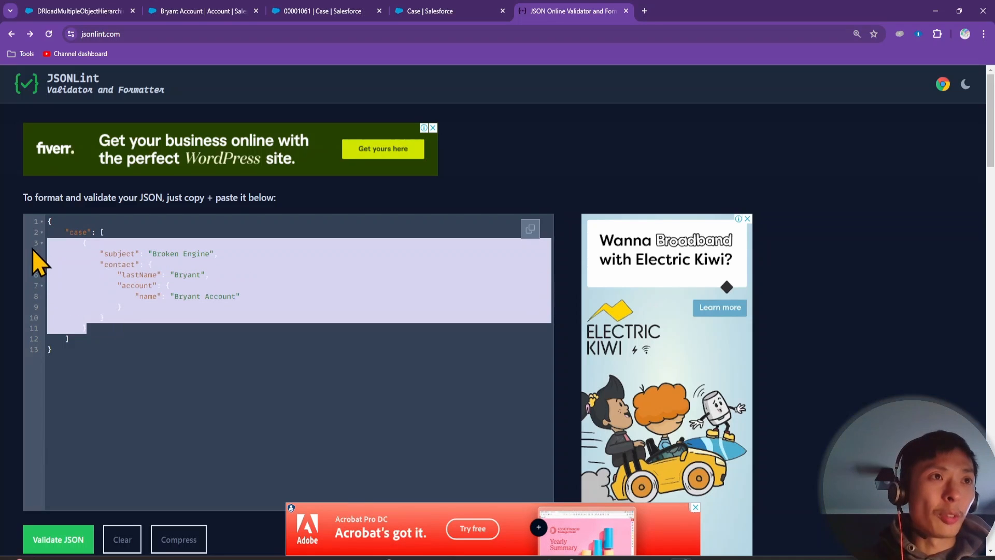
{"action": "left_click", "coordinate": [124, 329]}
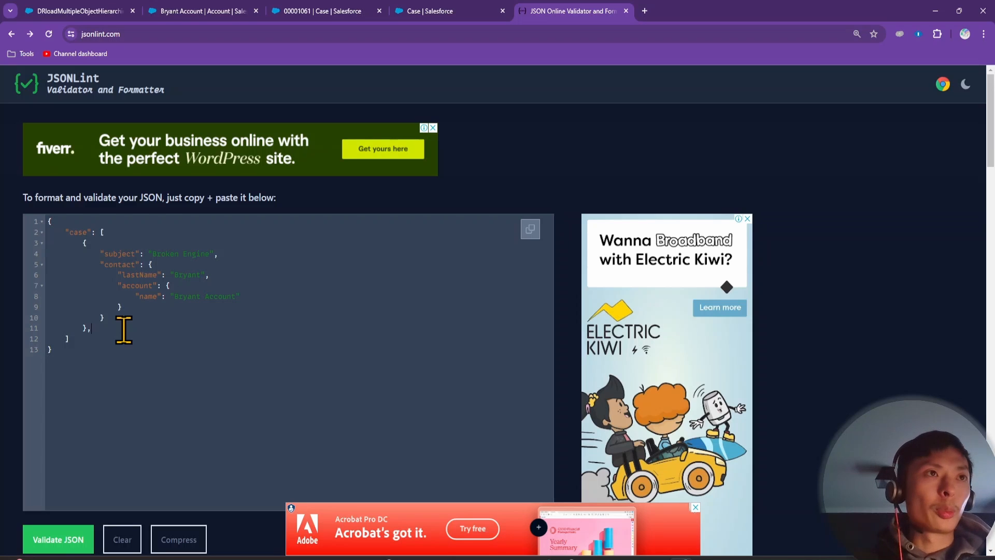
Paste a second case object and number subjects, last names and account names 1 and 2
{"action": "key", "text": "ctrl+v"}
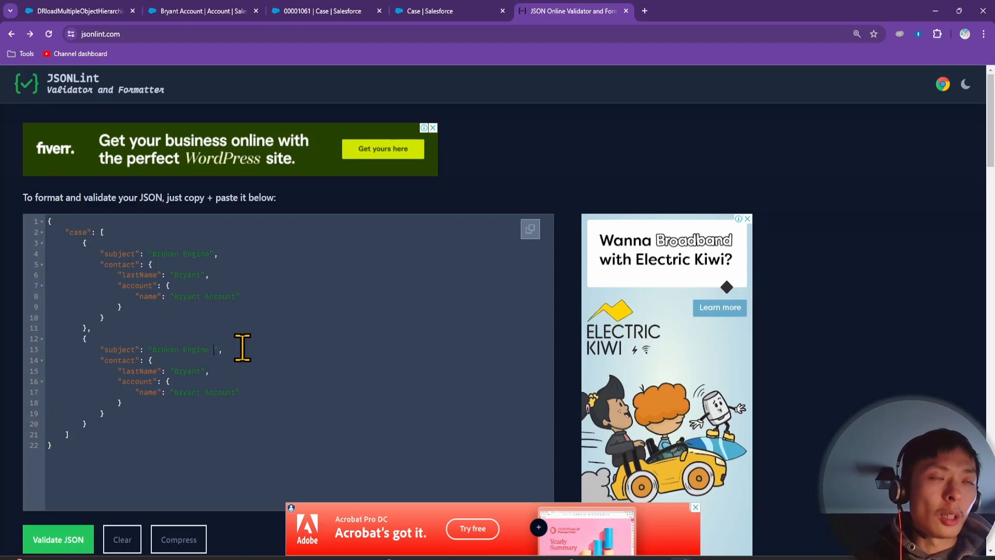
{"action": "type", "text": "1"}
{"action": "left_click", "coordinate": [204, 370]}
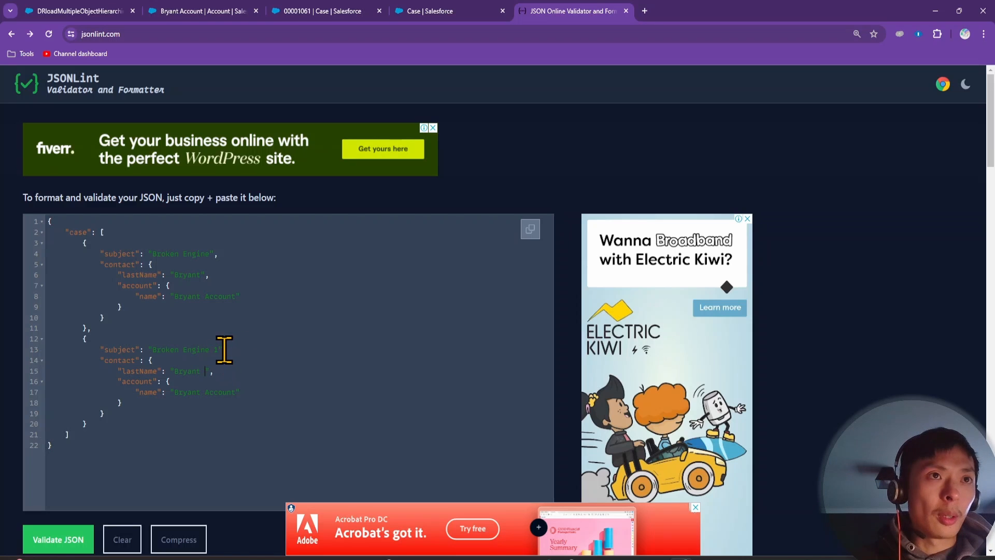
{"action": "left_click", "coordinate": [217, 350]}
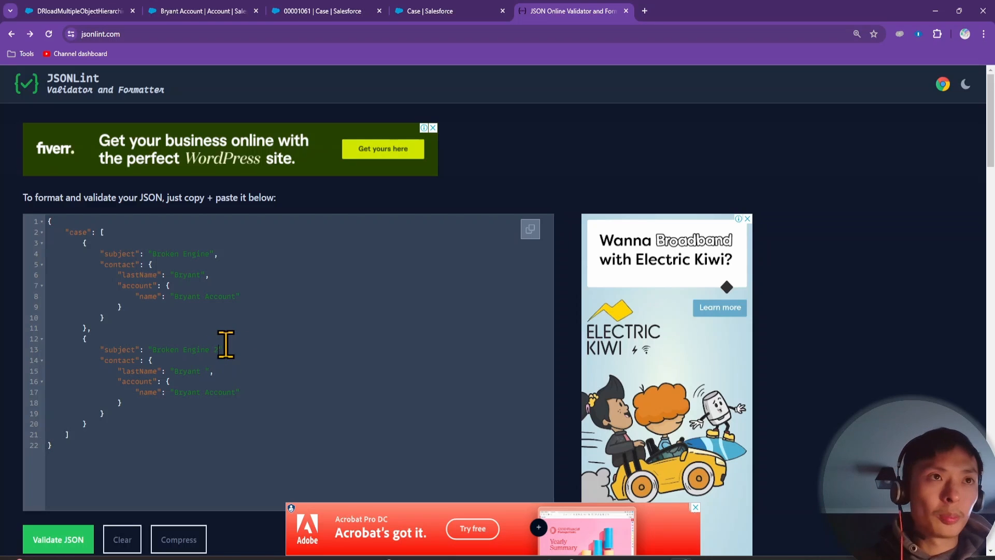
{"action": "left_click", "coordinate": [207, 371]}
{"action": "type", "text": "2"}
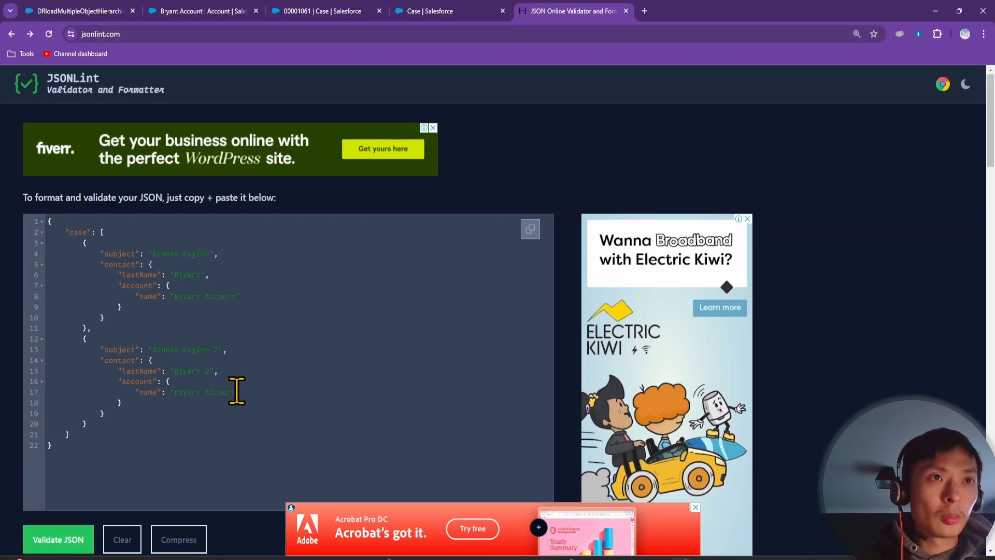
{"action": "left_click", "coordinate": [236, 391]}
{"action": "type", "text": "2"}
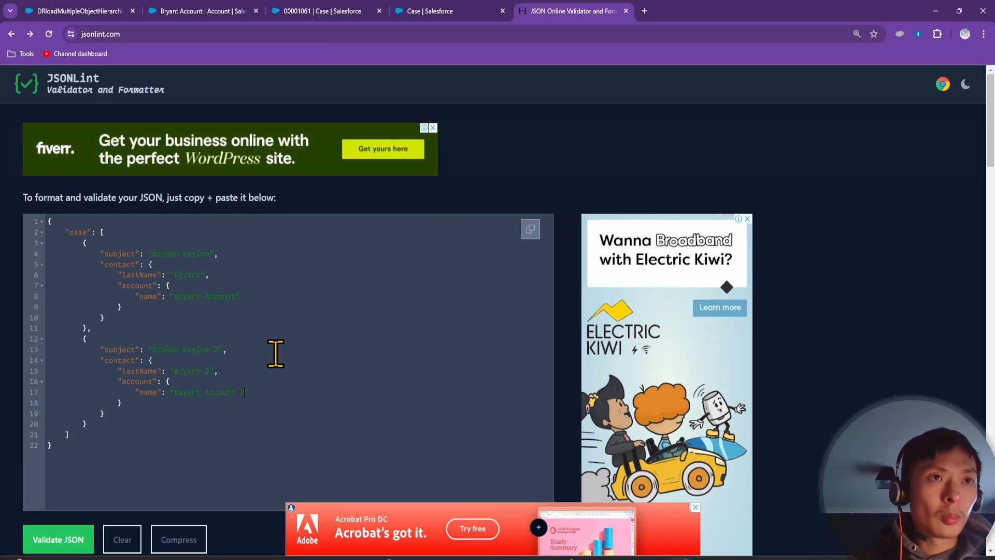
{"action": "left_click", "coordinate": [212, 254]}
{"action": "type", "text": "1"}
{"action": "left_click", "coordinate": [207, 275]}
{"action": "type", "text": "1"}
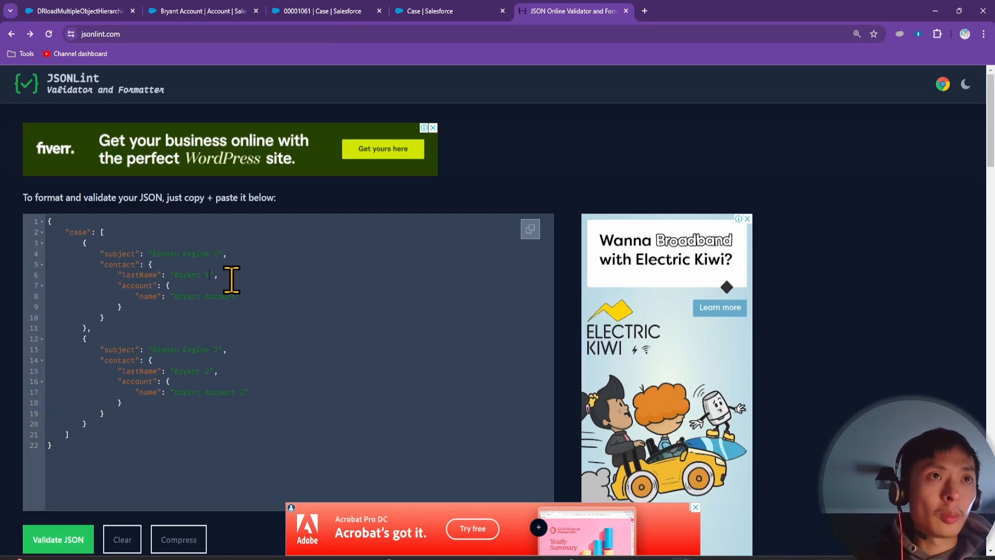
{"action": "left_click", "coordinate": [235, 297]}
{"action": "type", "text": "1"}
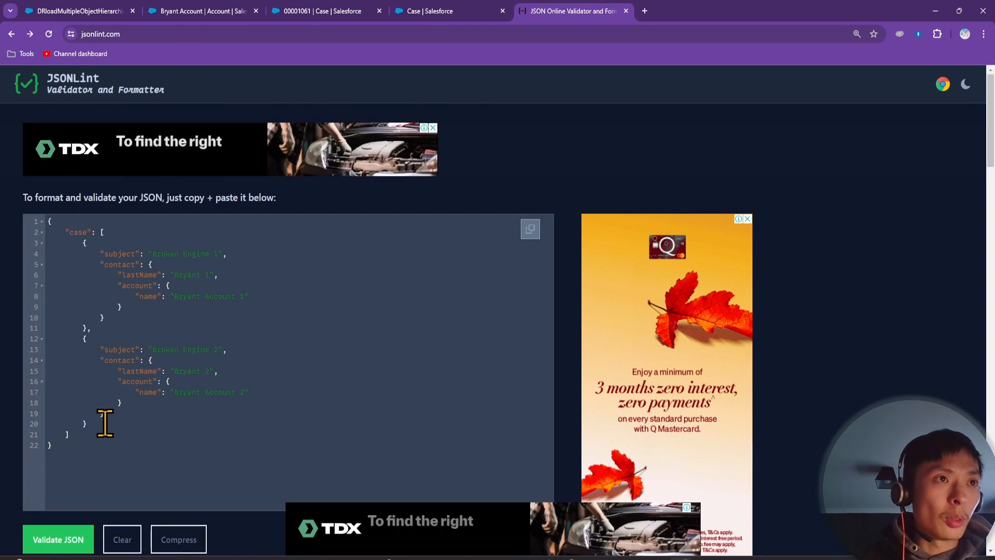
Add a comma and a third case object, numbering its subject, last name and account 3
{"action": "left_click", "coordinate": [104, 423]}
{"action": "type", "text": ","}
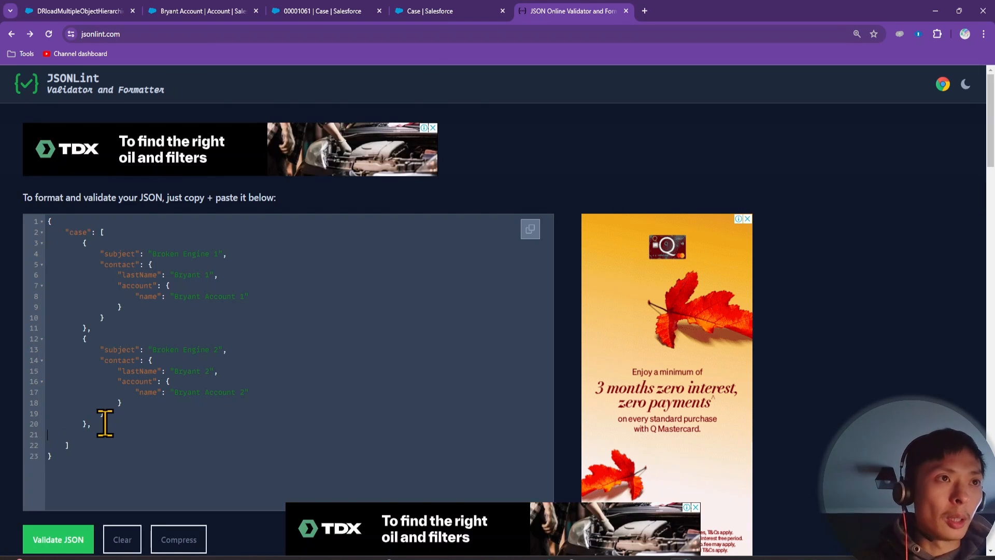
{"action": "key", "text": "ctrl+v"}
{"action": "left_click", "coordinate": [209, 445]}
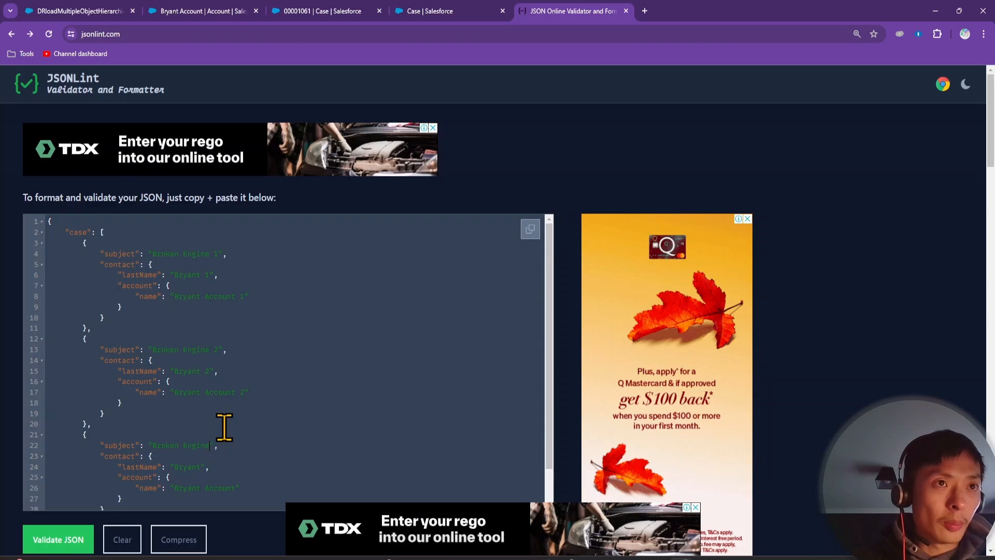
{"action": "scroll", "coordinate": [233, 427], "scroll_direction": "down", "scroll_amount": 1}
{"action": "type", "text": "3"}
{"action": "left_click", "coordinate": [201, 427]}
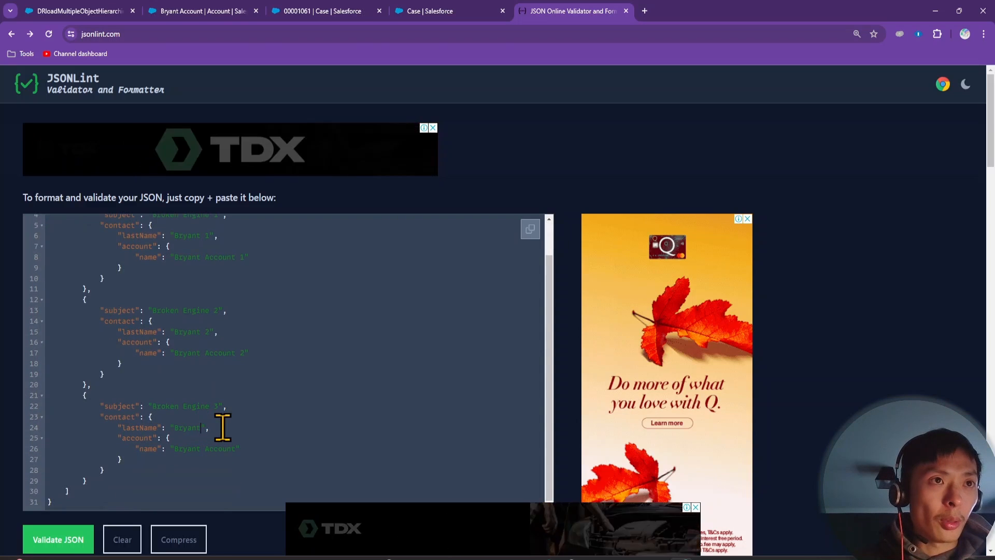
{"action": "type", "text": "3"}
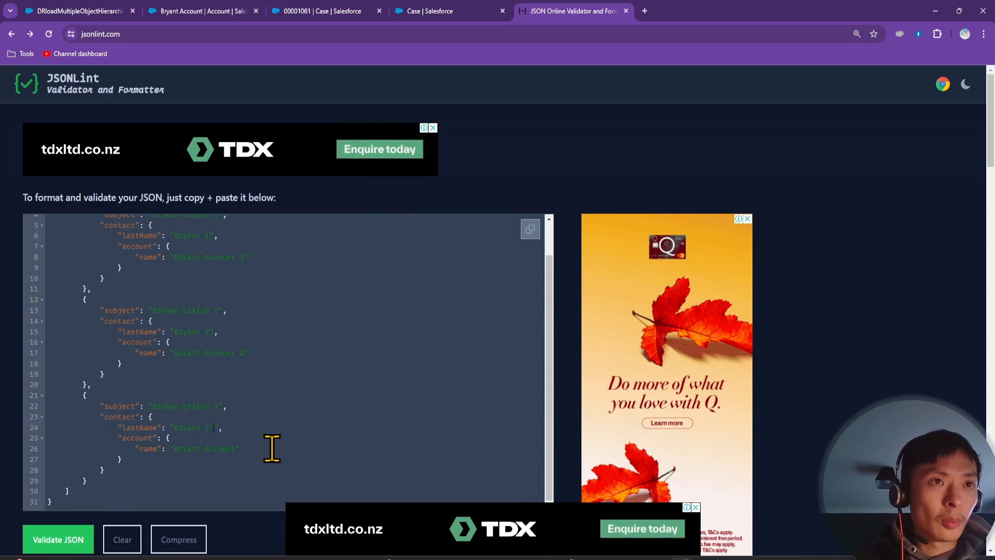
{"action": "key", "text": "BackSpace"}
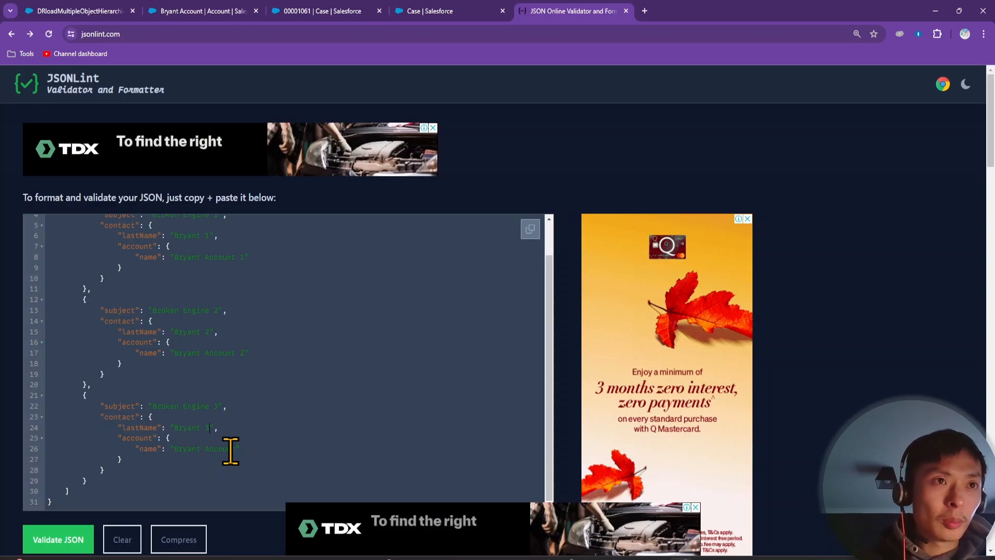
{"action": "left_click", "coordinate": [235, 449]}
{"action": "type", "text": "3"}
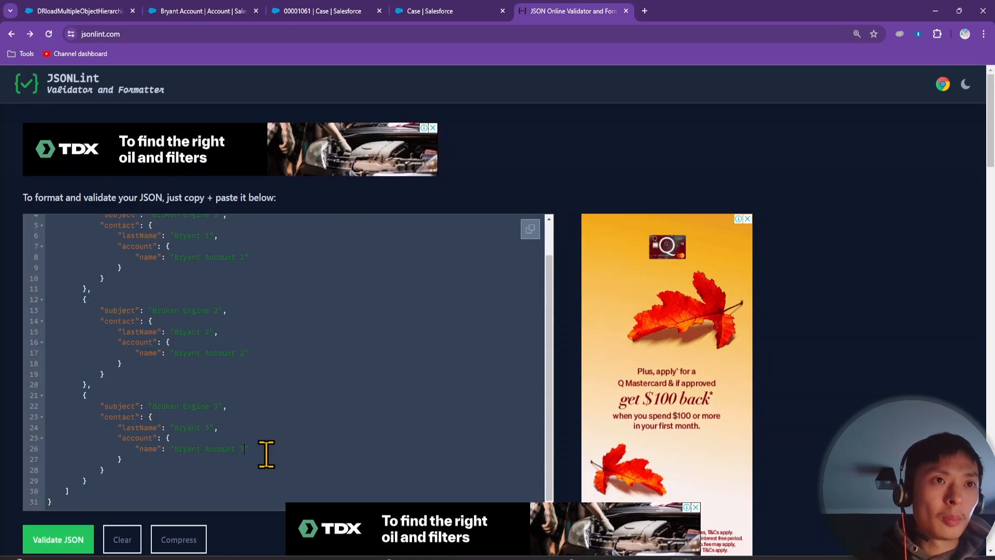
Validate the three-case JSON, select it all, and switch to the Broken Engine case tab
{"action": "scroll", "coordinate": [223, 467], "scroll_direction": "down", "scroll_amount": 2}
{"action": "left_click", "coordinate": [114, 391]}
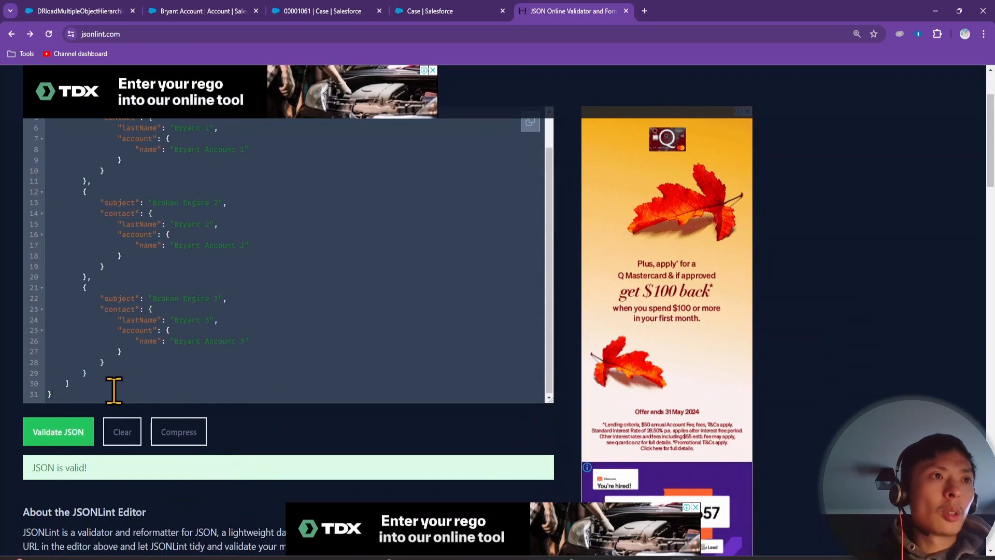
{"action": "key", "text": "ctrl+a"}
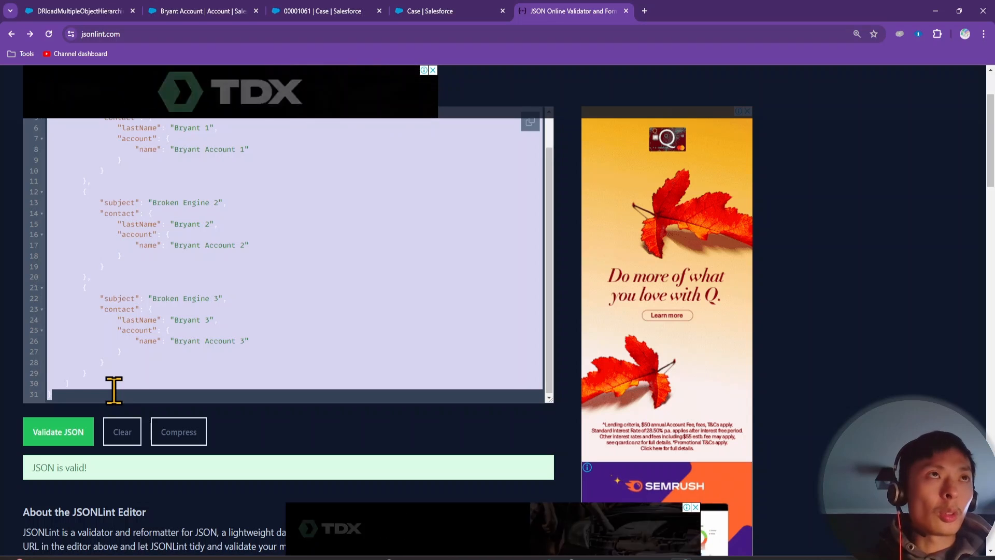
{"action": "left_click", "coordinate": [215, 12]}
Paste the three-case Broken Engine JSON over DRloadMultipleObjectHierarchies' sample Input JSON
{"action": "left_click", "coordinate": [360, 5]}
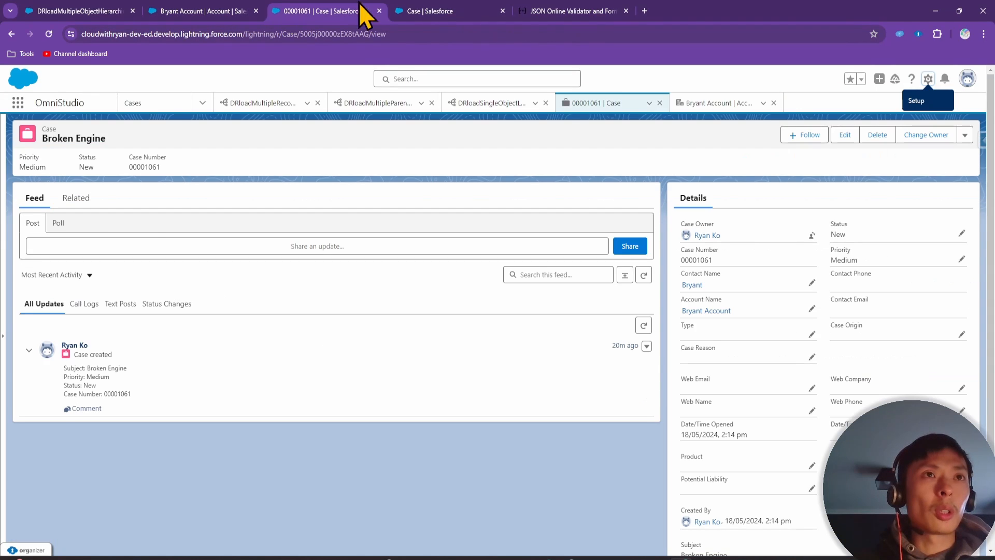
{"action": "left_click", "coordinate": [392, 6]}
{"action": "left_click", "coordinate": [43, 6]}
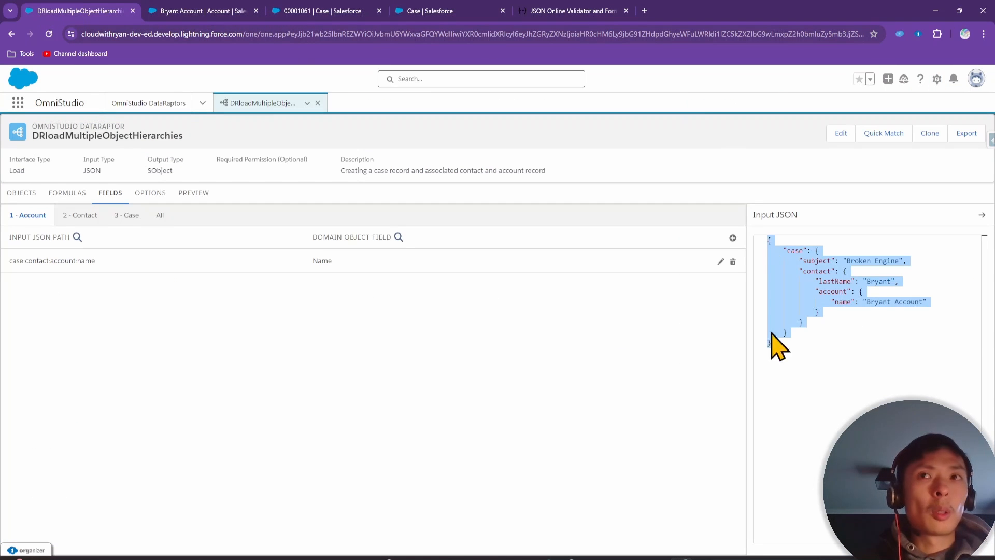
{"action": "left_click", "coordinate": [793, 395]}
{"action": "key", "text": "ctrl+a"}
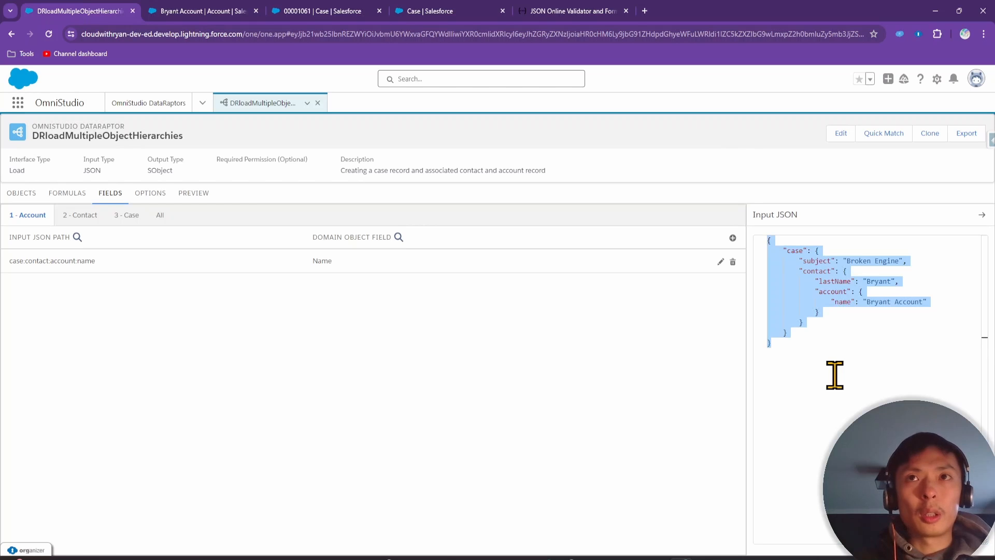
{"action": "key", "text": "ctrl+v"}
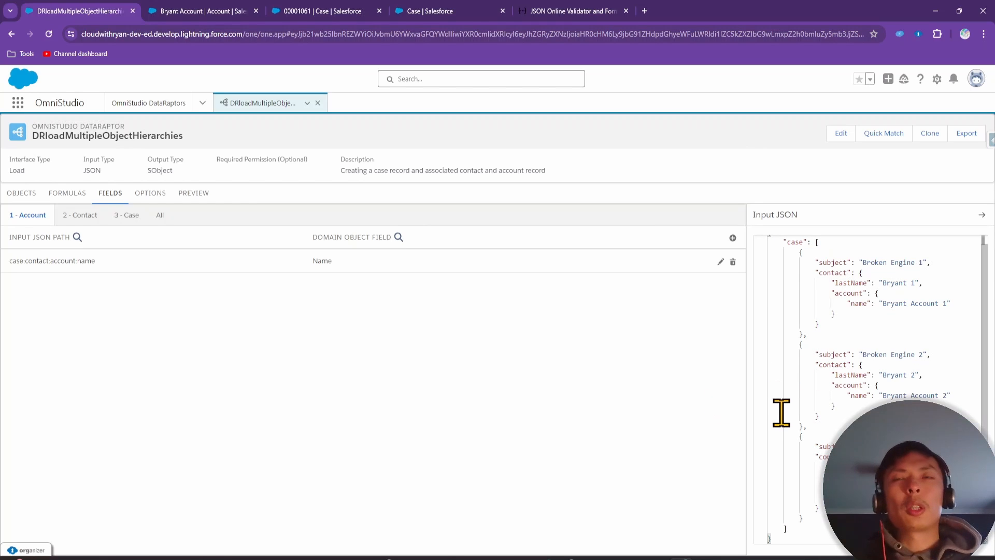
{"action": "scroll", "coordinate": [781, 412], "scroll_direction": "up", "scroll_amount": 1}
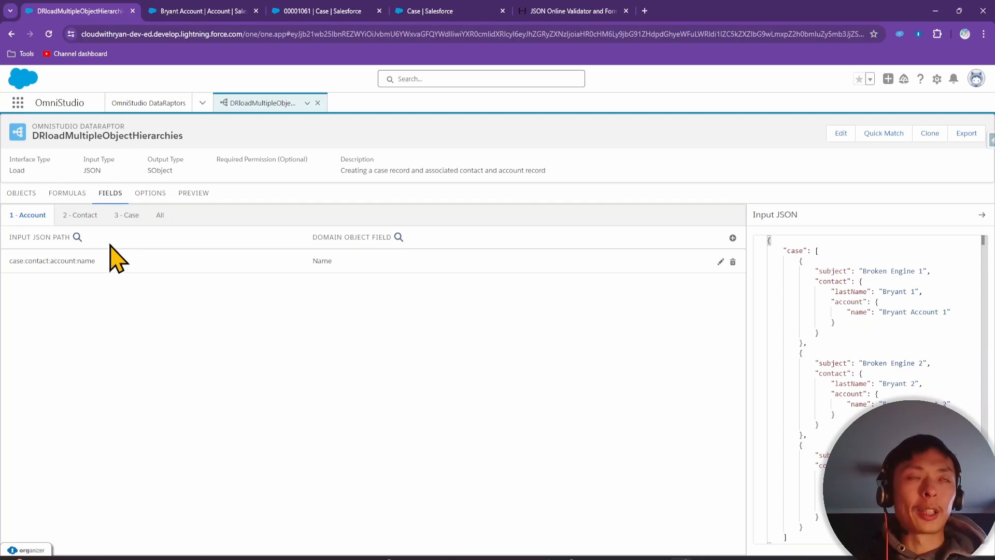
Paste the three-case JSON into the Preview input and execute, creating three Cases, Contacts and Accounts
{"action": "left_click", "coordinate": [194, 194]}
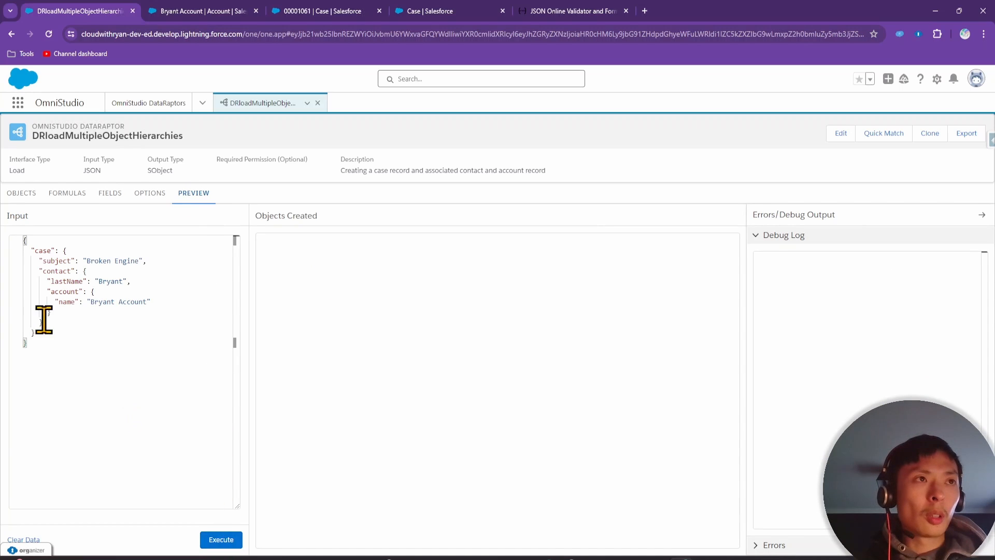
{"action": "left_click_drag", "start_coordinate": [45, 342], "coordinate": [22, 311]}
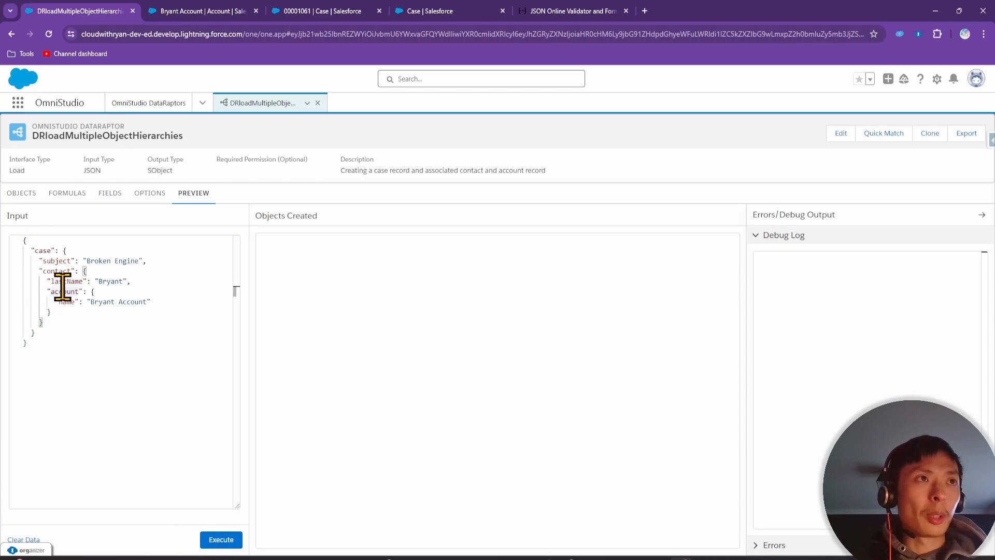
{"action": "key", "text": "ctrl+a"}
{"action": "key", "text": "ctrl+v"}
{"action": "left_click", "coordinate": [223, 541]}
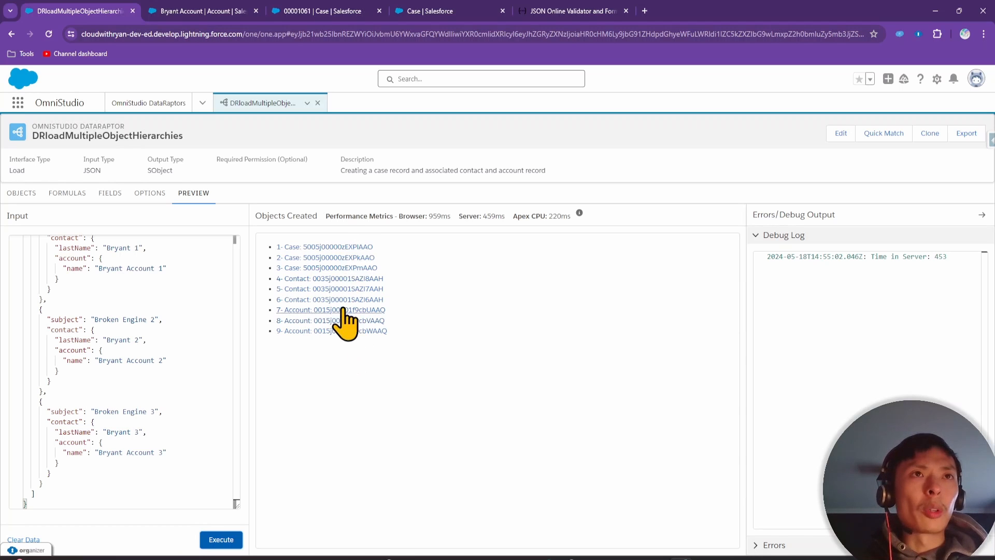
Open each of the three created case records to check their linked contact and account
{"action": "left_click", "coordinate": [333, 247]}
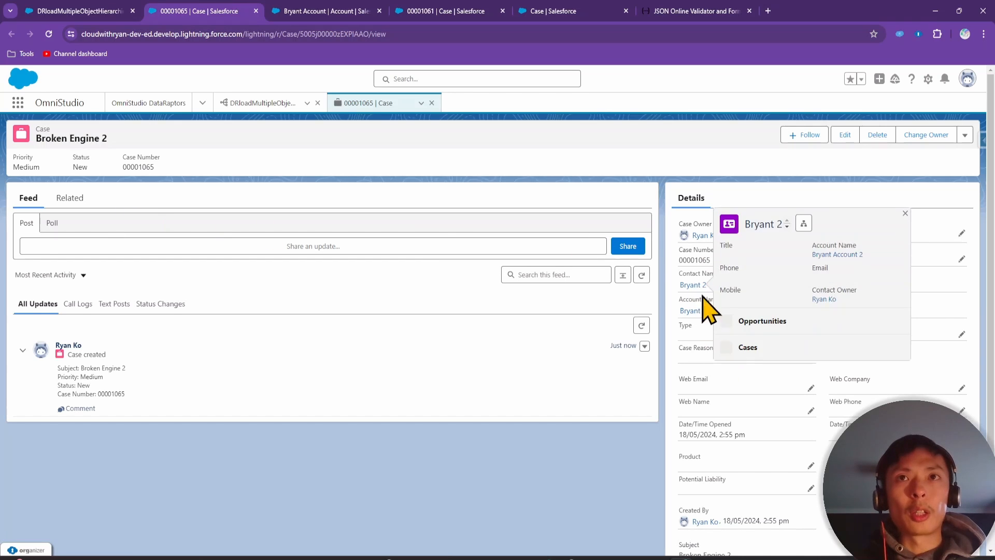
{"action": "mouse_move", "coordinate": [705, 317]}
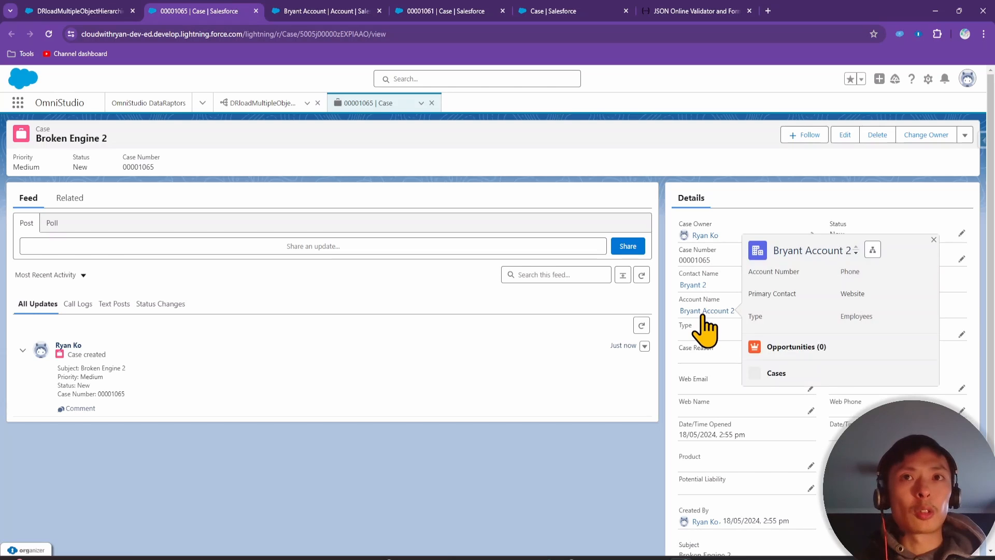
{"action": "left_click", "coordinate": [99, 9]}
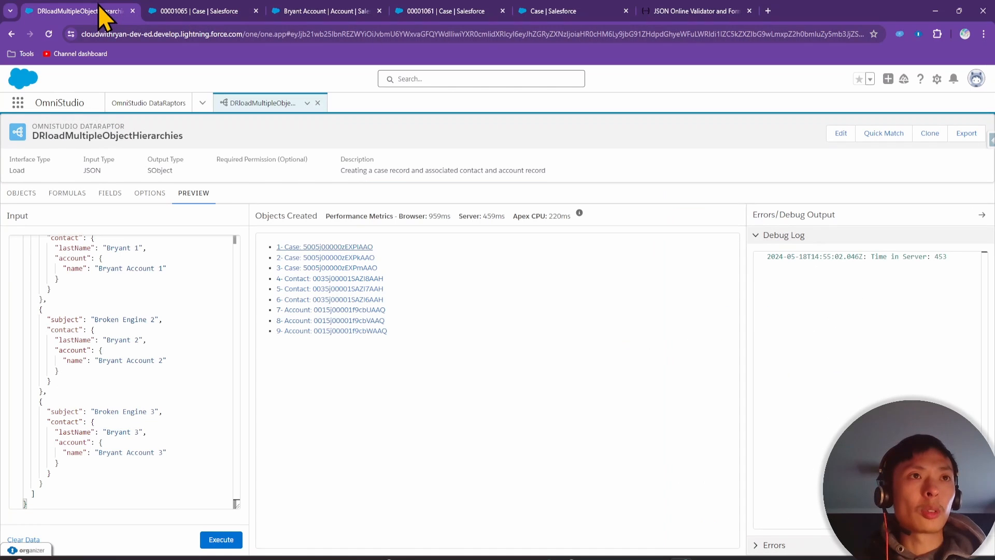
{"action": "left_click", "coordinate": [329, 258]}
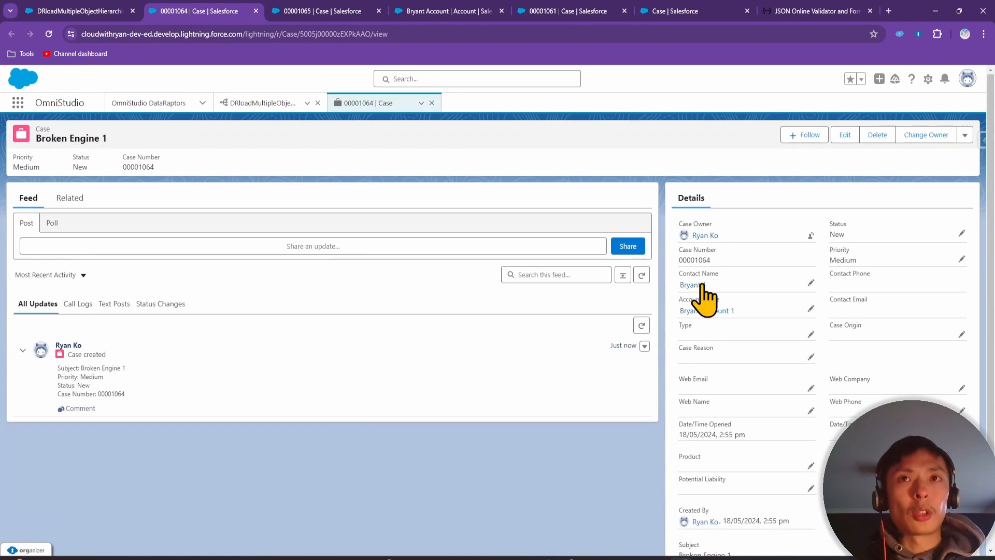
{"action": "mouse_move", "coordinate": [698, 314]}
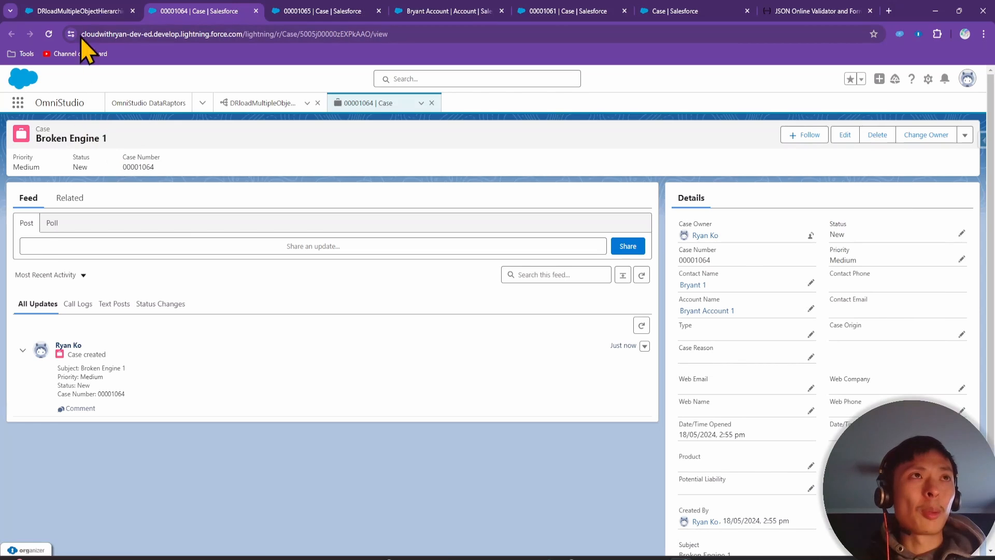
{"action": "left_click", "coordinate": [88, 12]}
{"action": "left_click", "coordinate": [338, 268]}
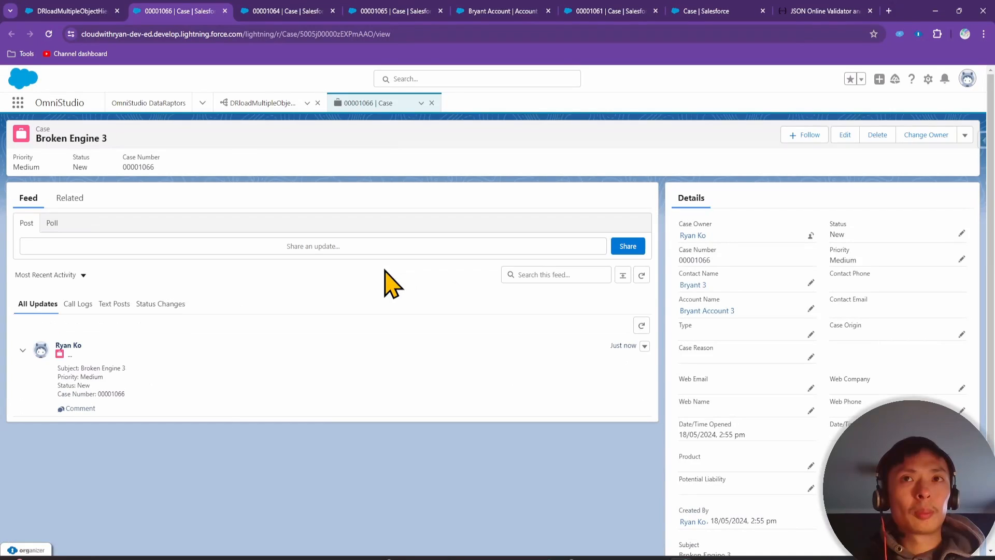
{"action": "left_click", "coordinate": [66, 10]}
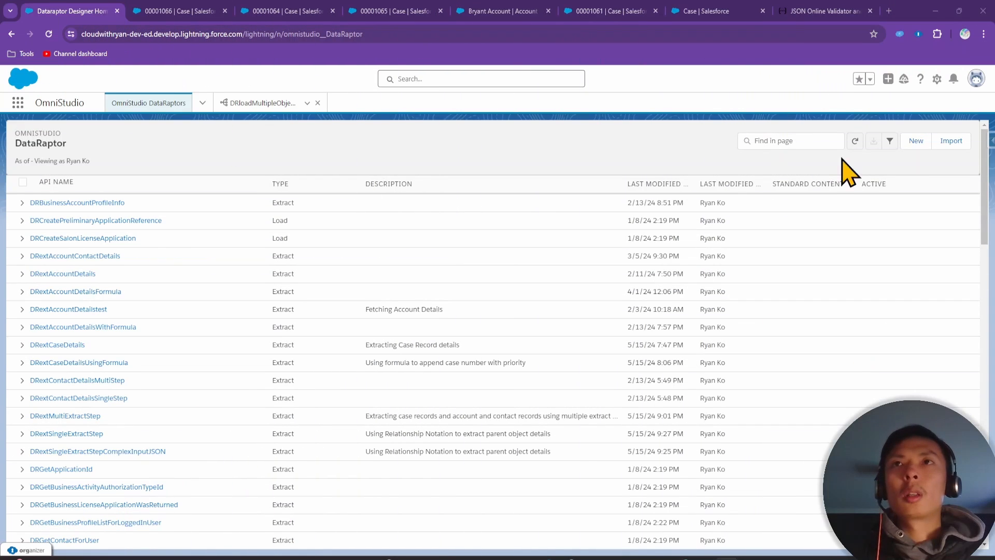
Start a new DataRaptor named DRloadUpsertCaseRecord with Load interface type and begin its description
{"action": "left_click", "coordinate": [914, 142]}
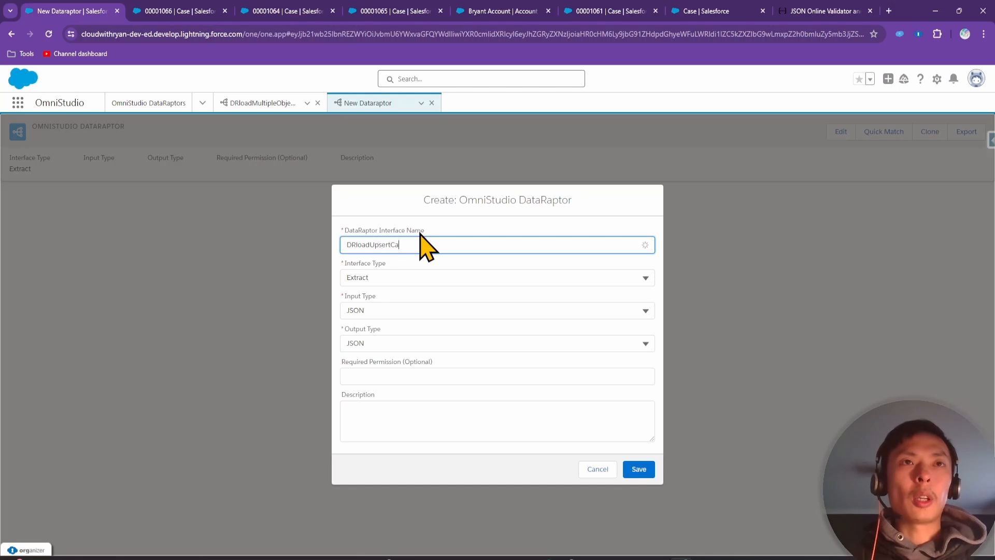
{"action": "type", "text": "ec"}
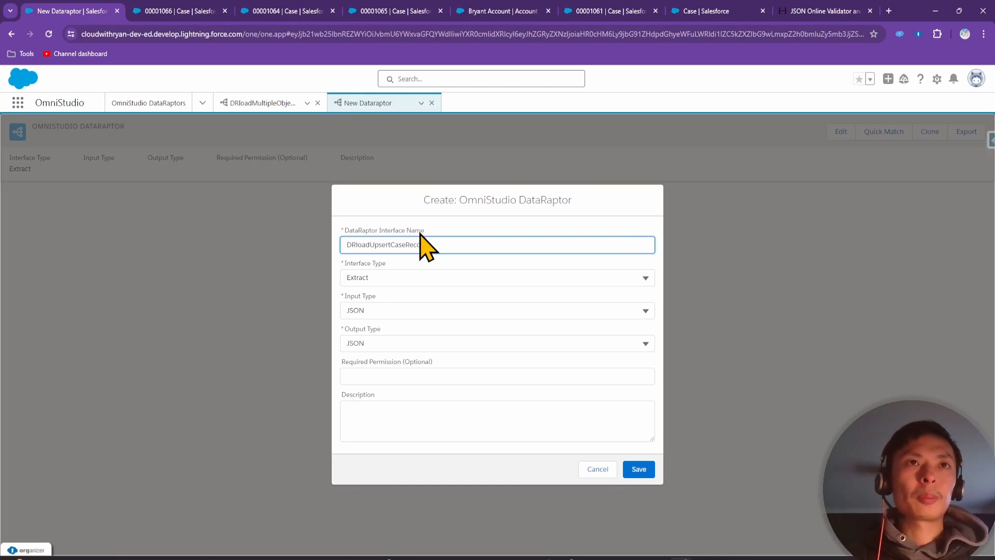
{"action": "type", "text": "ord"}
{"action": "left_click", "coordinate": [400, 276]}
{"action": "left_click", "coordinate": [400, 338]}
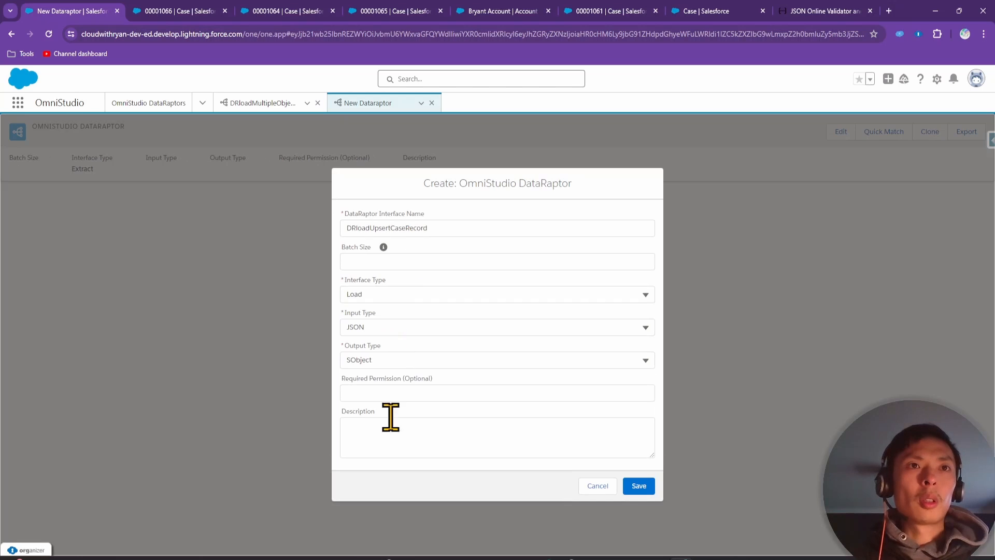
{"action": "left_click", "coordinate": [389, 436]}
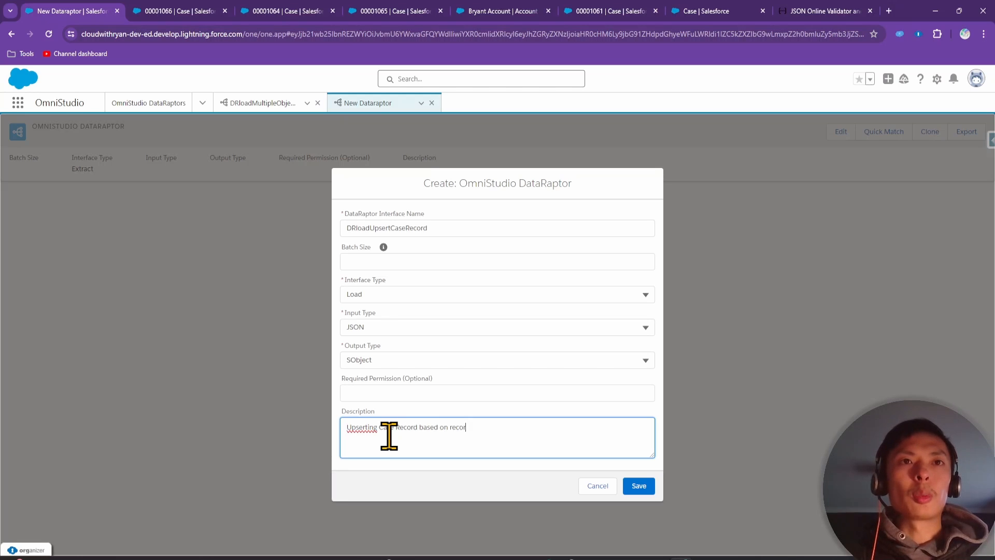
Save DRloadUpsertCaseRecord, then reread the slide's 'update the subject field' requirement
{"action": "left_click", "coordinate": [639, 486]}
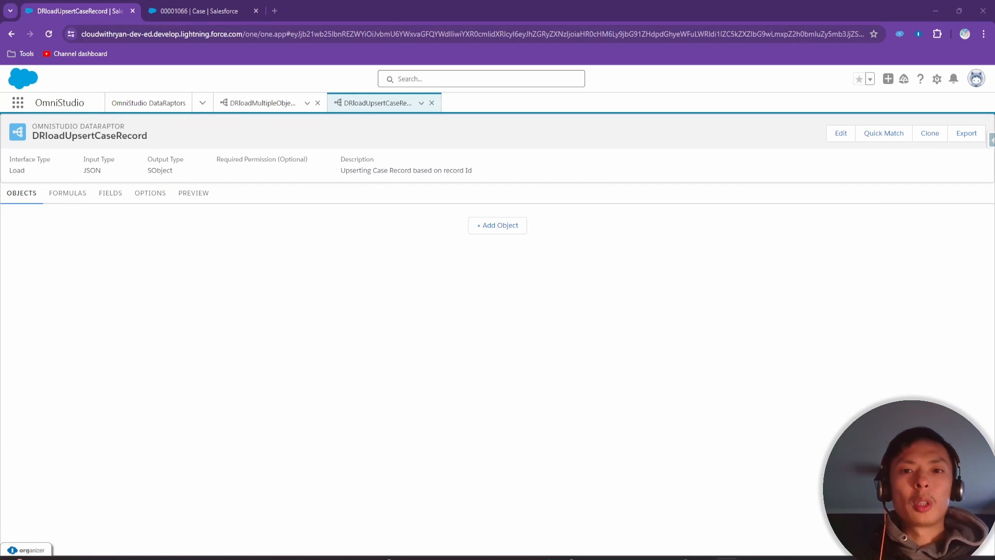
{"action": "left_click_drag", "start_coordinate": [808, 557], "coordinate": [787, 203]}
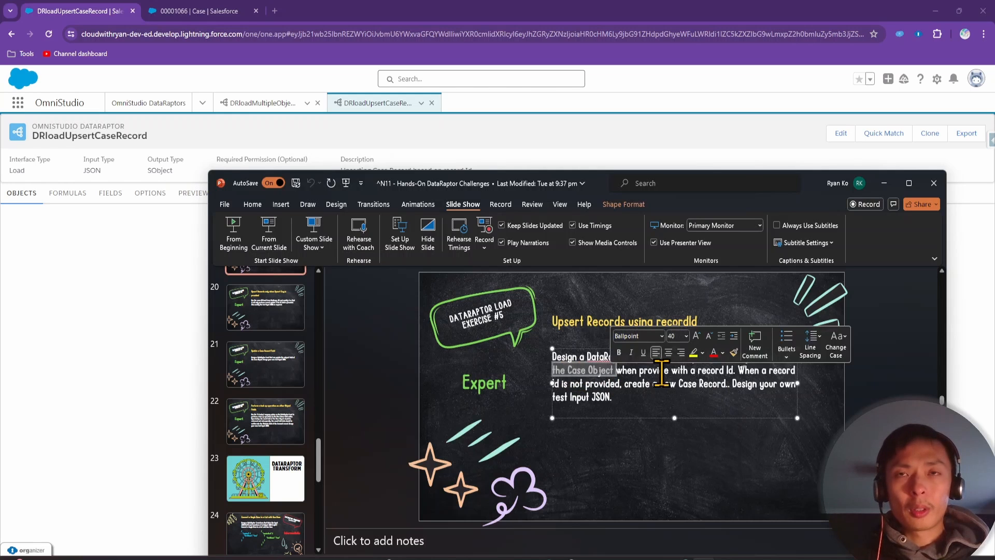
{"action": "left_click", "coordinate": [693, 383]}
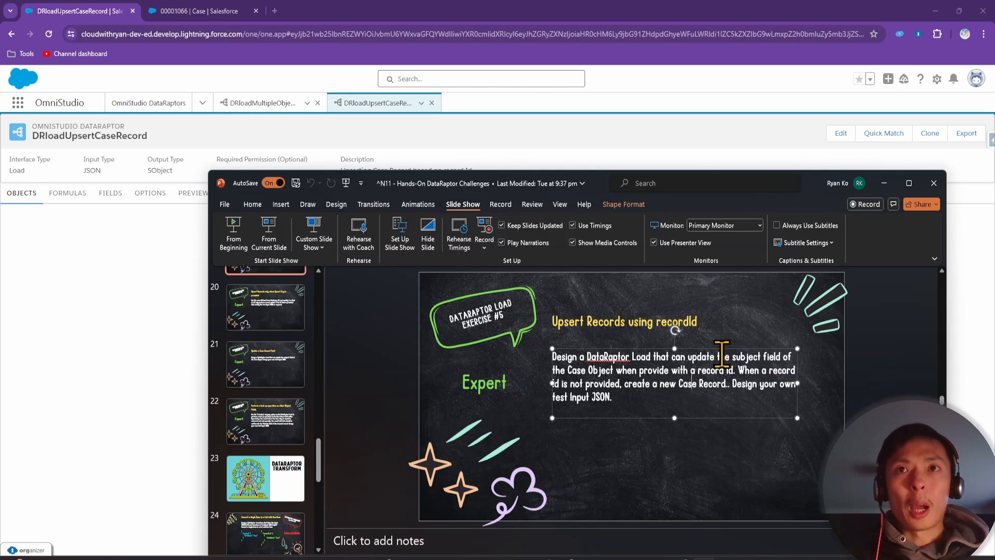
{"action": "left_click_drag", "start_coordinate": [687, 357], "coordinate": [782, 357]}
{"action": "left_click", "coordinate": [62, 269]}
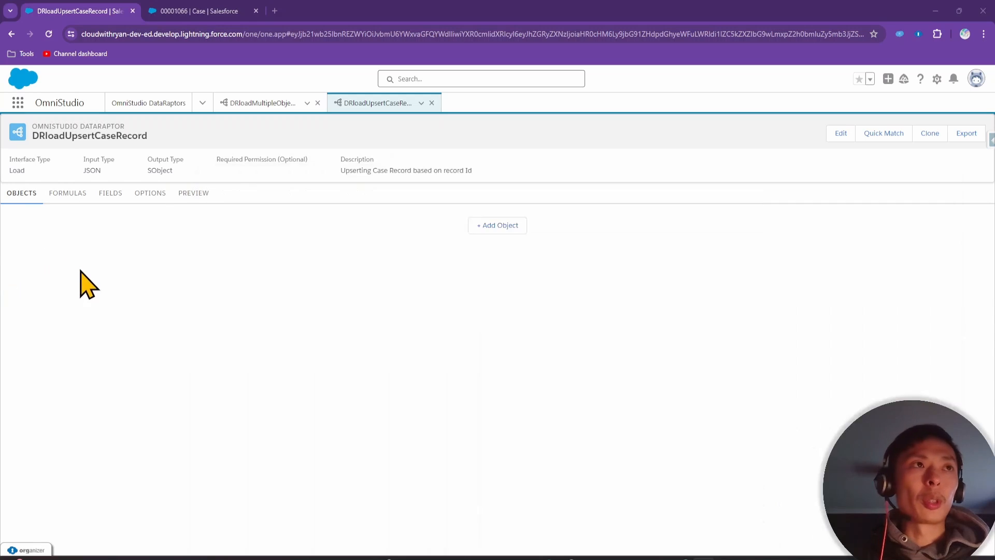
Add Case as the load object and add a "subject" entry to the Input JSON
{"action": "left_click", "coordinate": [506, 228]}
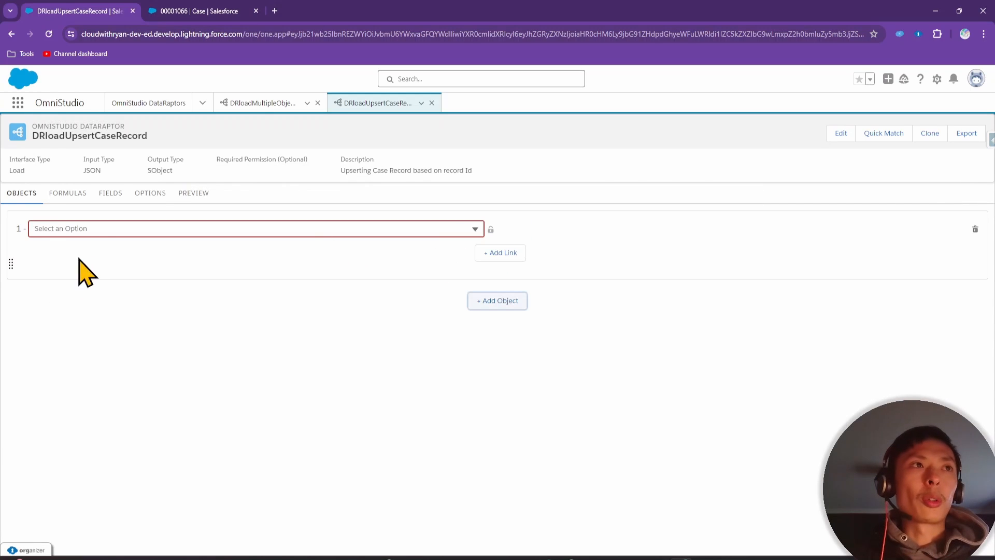
{"action": "left_click", "coordinate": [96, 229]}
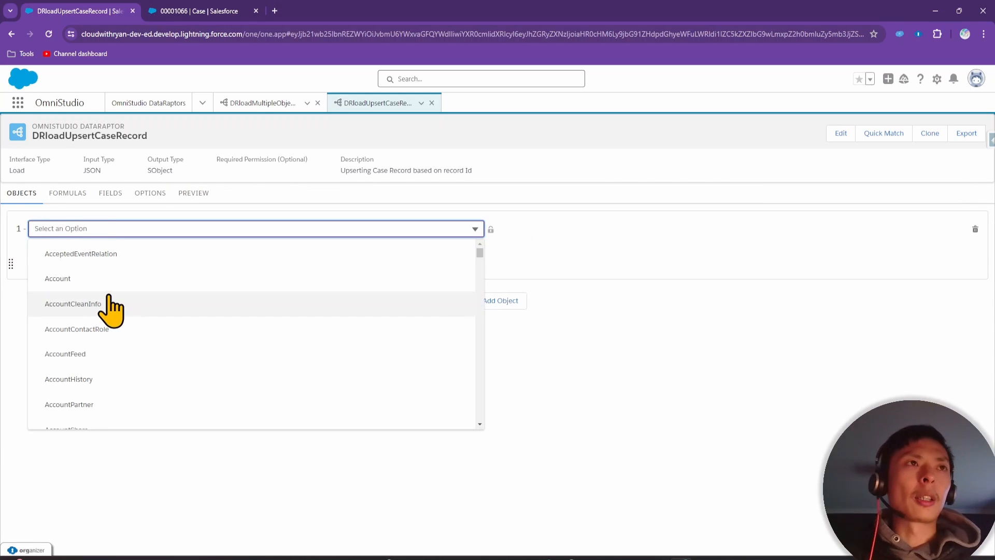
{"action": "type", "text": "case"}
{"action": "left_click", "coordinate": [93, 355]}
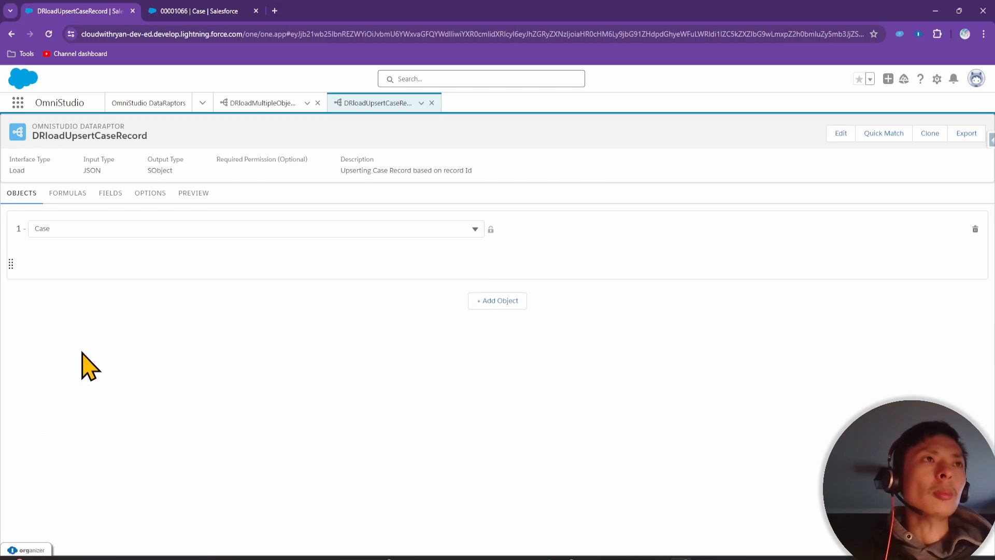
{"action": "left_click", "coordinate": [110, 195]}
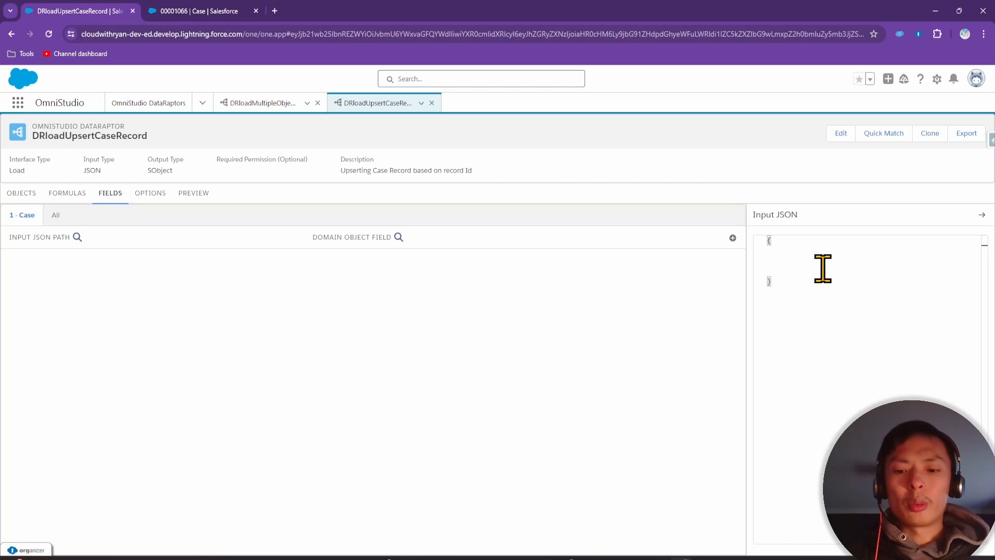
{"action": "type", "text": "\"subject"}
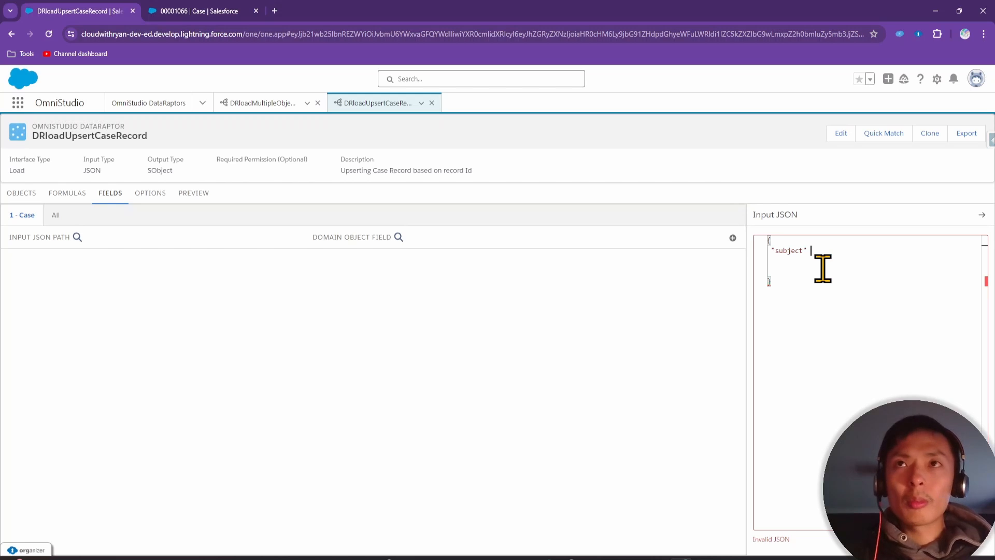
{"action": "type", "text": "\" : \"Case Upsert"}
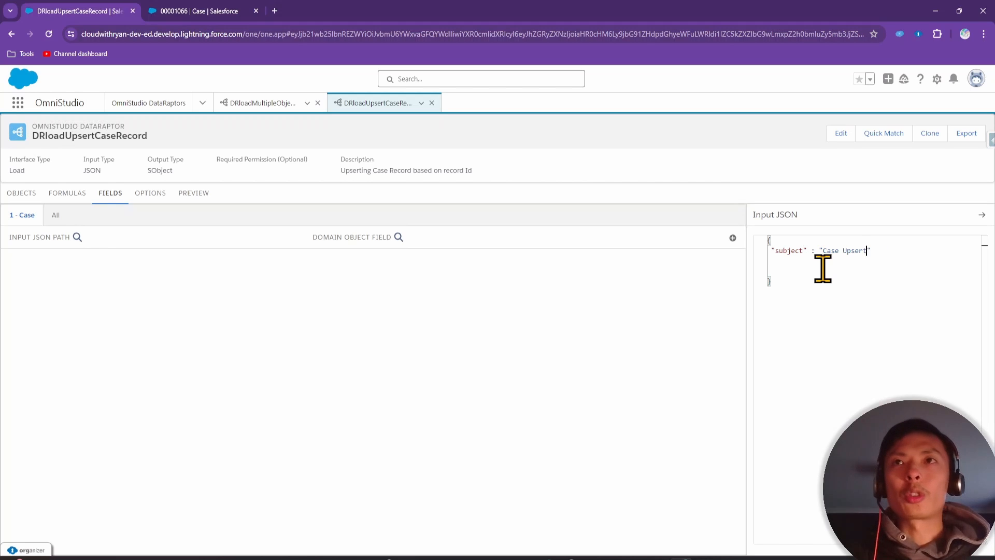
{"action": "type", "text": ","}
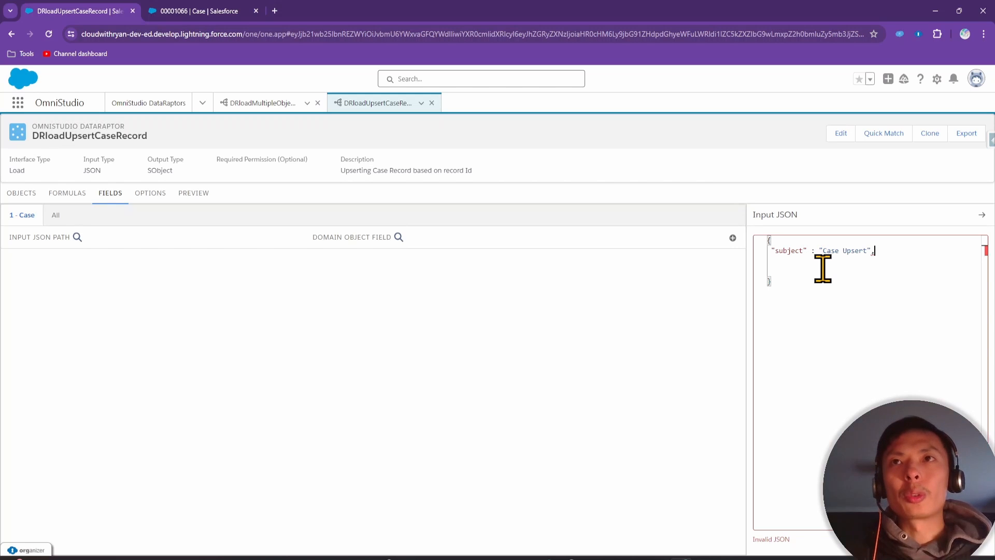
{"action": "key", "text": "BackSpace"}
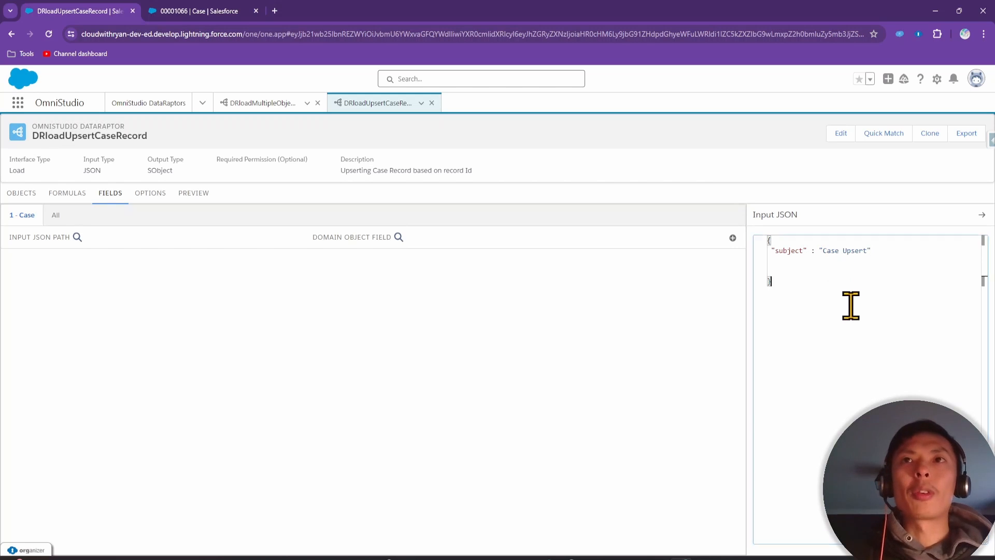
Map the subject input path to the Case Subject field
{"action": "left_click", "coordinate": [732, 238]}
{"action": "left_click", "coordinate": [127, 278]}
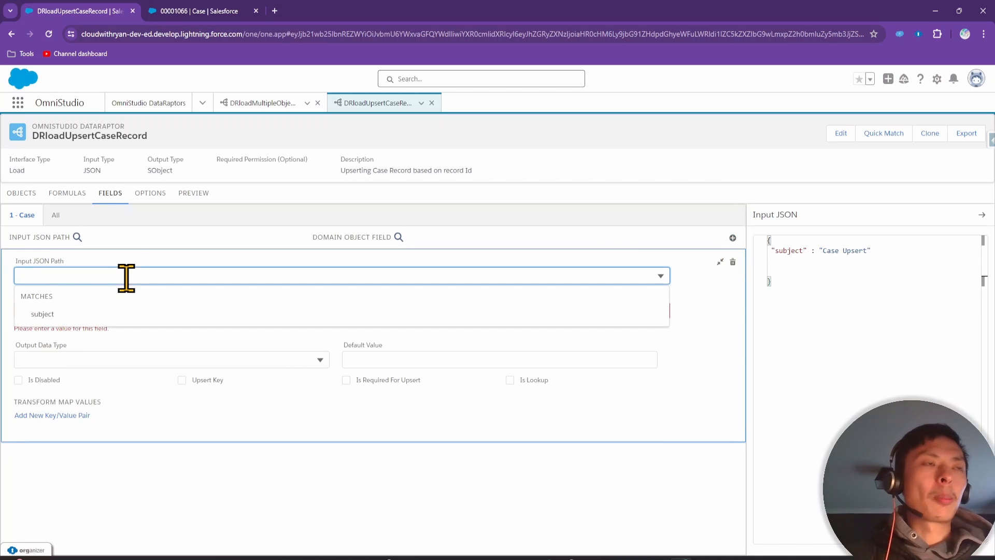
{"action": "left_click", "coordinate": [105, 312]}
{"action": "left_click", "coordinate": [106, 310]}
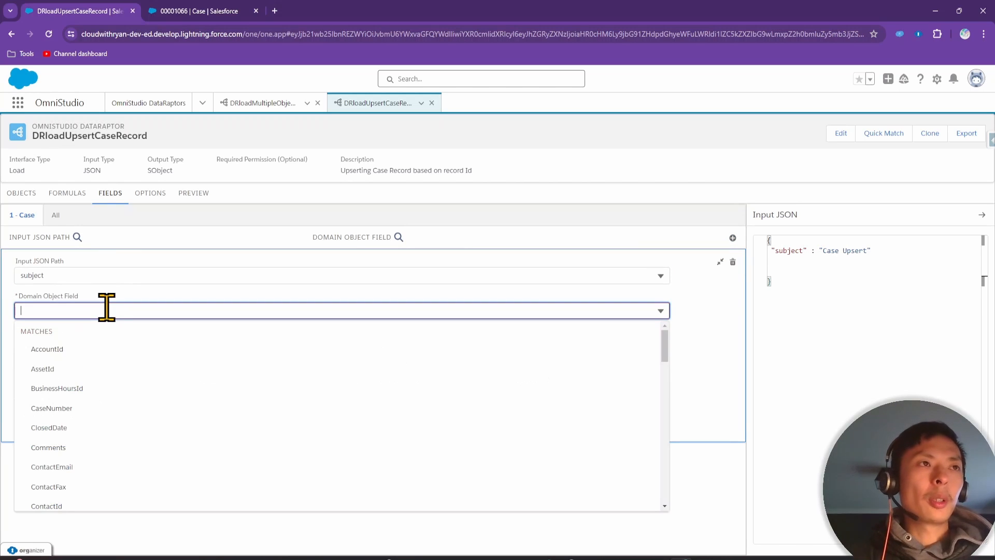
{"action": "type", "text": "SUB"}
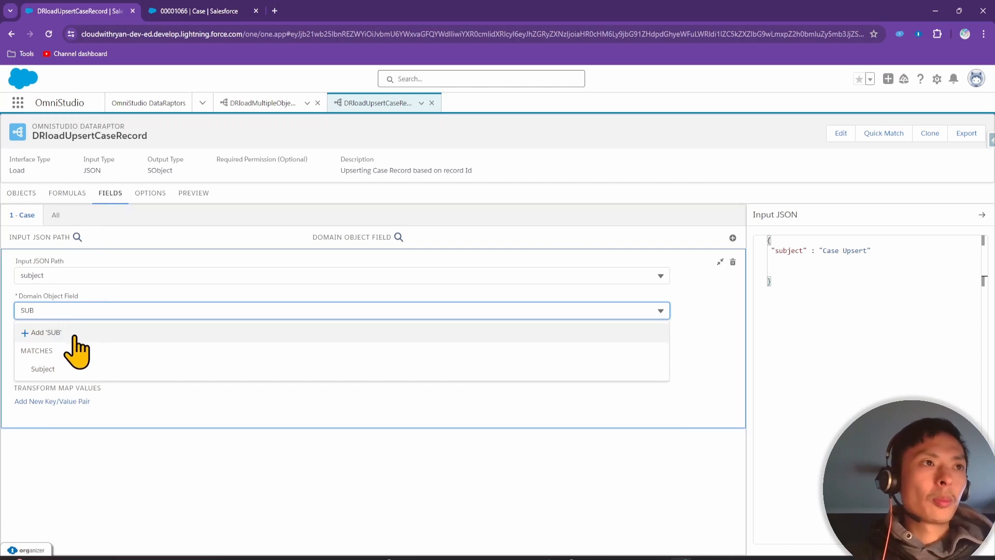
{"action": "left_click", "coordinate": [52, 369]}
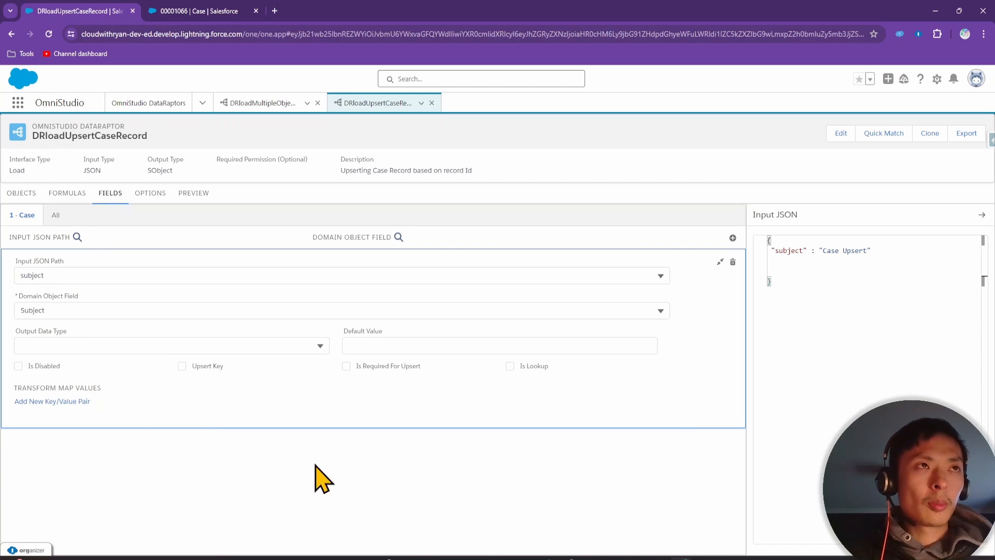
Run the preview with the pasted sample JSON, creating a new Case with subject 'Case Upsert'
{"action": "left_click_drag", "start_coordinate": [826, 286], "coordinate": [767, 243]}
{"action": "left_click", "coordinate": [184, 196]}
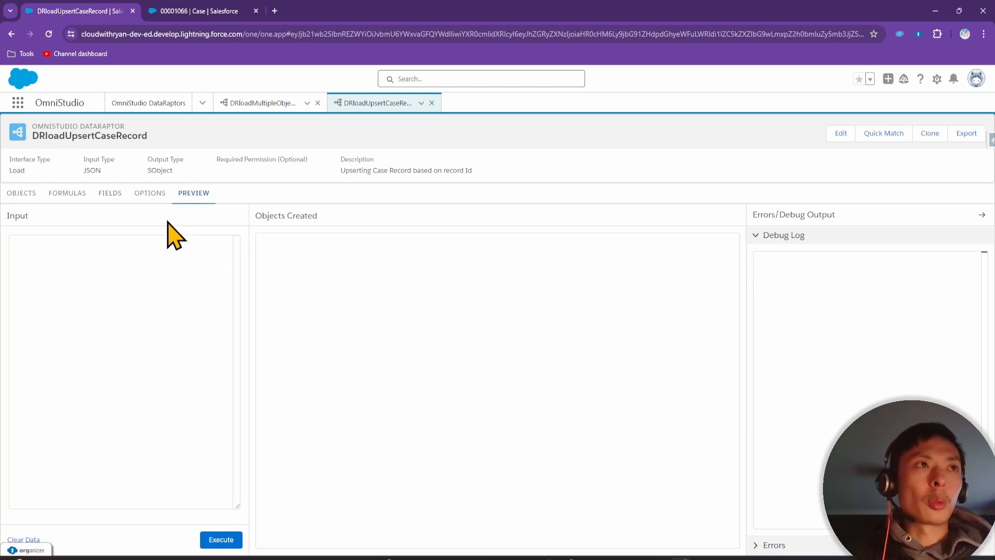
{"action": "left_click", "coordinate": [97, 254]}
{"action": "type", "text": "{     \"subject\": \"Case Upsert\" }"}
{"action": "left_click", "coordinate": [221, 539]}
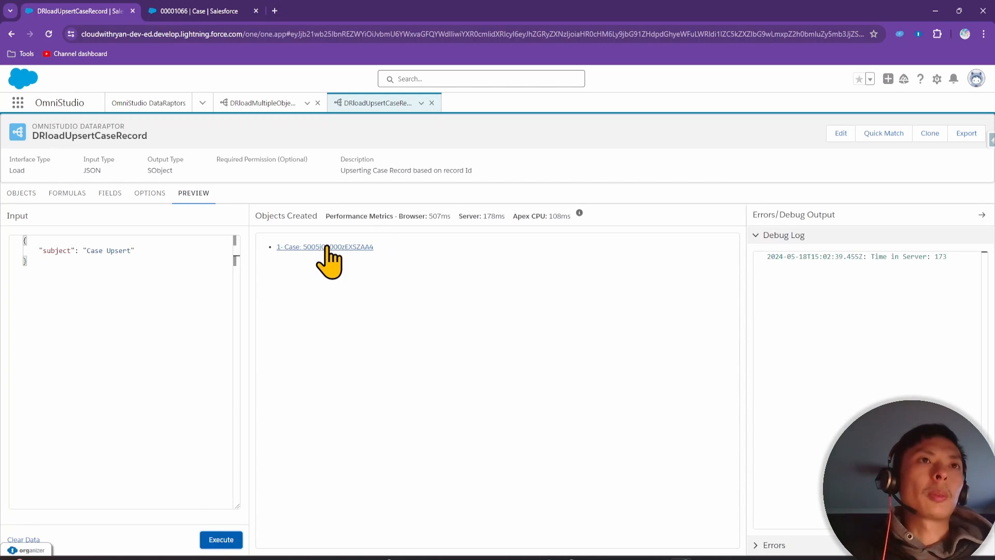
Open the newly created Case and copy its record Id from the page address
{"action": "left_click", "coordinate": [327, 246]}
{"action": "left_click", "coordinate": [379, 11]}
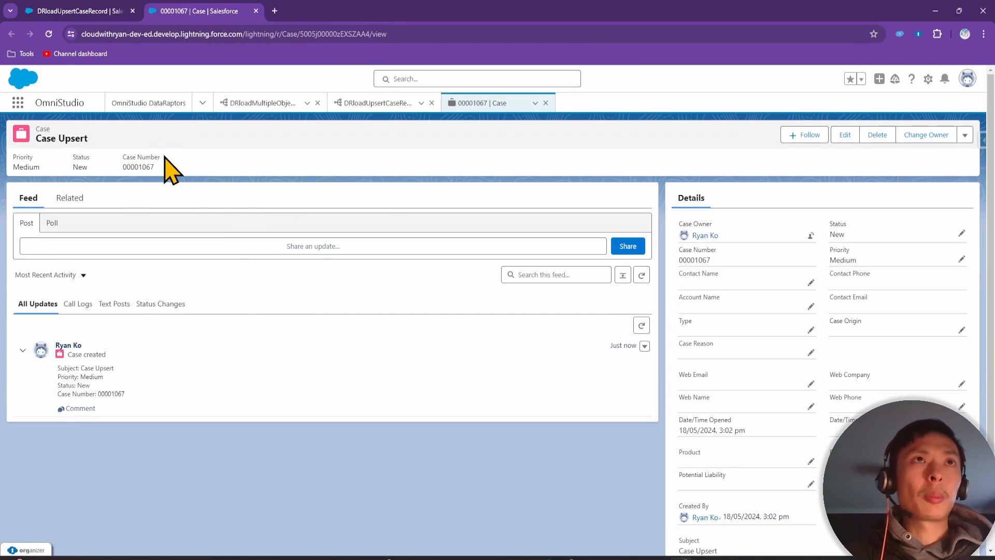
{"action": "left_click", "coordinate": [335, 35]}
{"action": "double_click", "coordinate": [335, 35]}
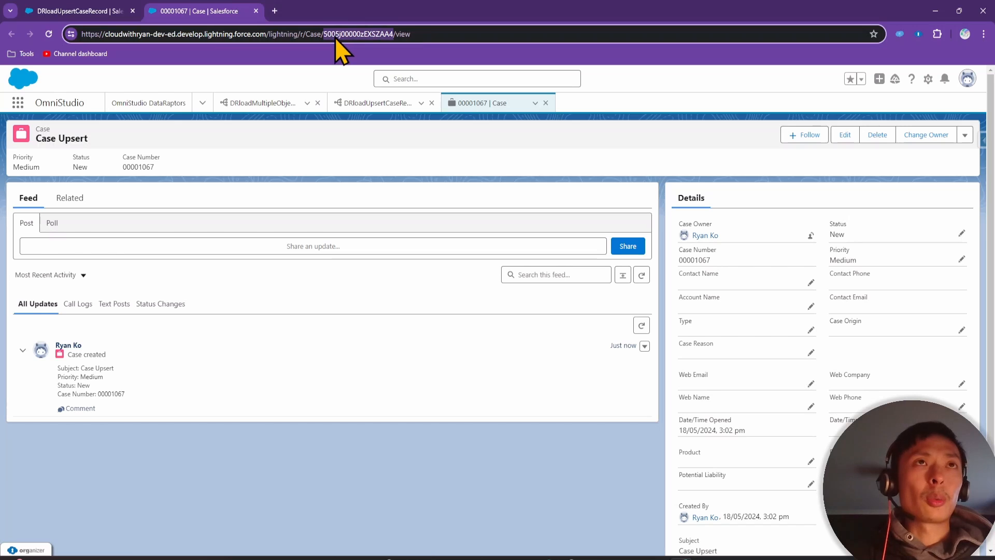
{"action": "left_click", "coordinate": [90, 8]}
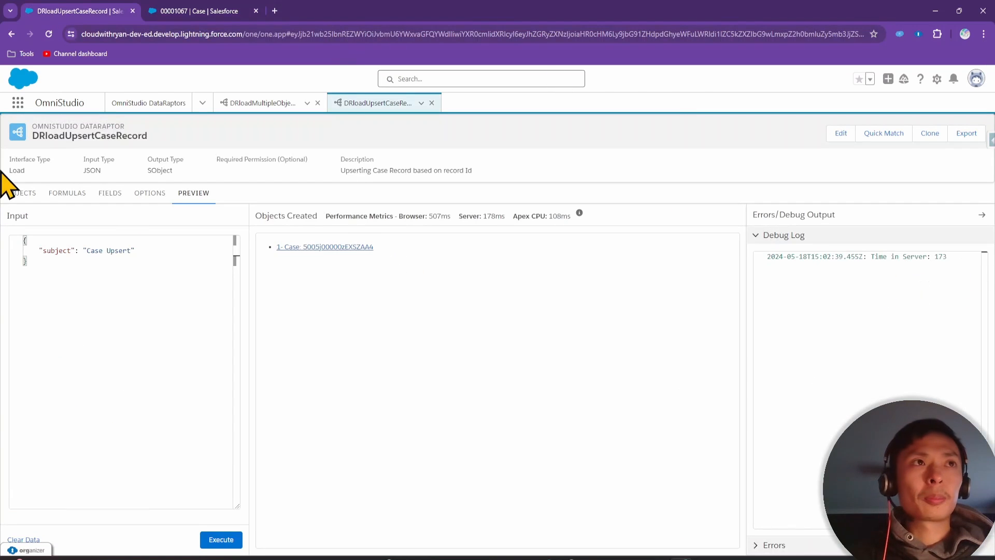
{"action": "left_click", "coordinate": [109, 197]}
Start an id line in the input JSON after the subject and add a new field mapping
{"action": "left_click", "coordinate": [902, 251]}
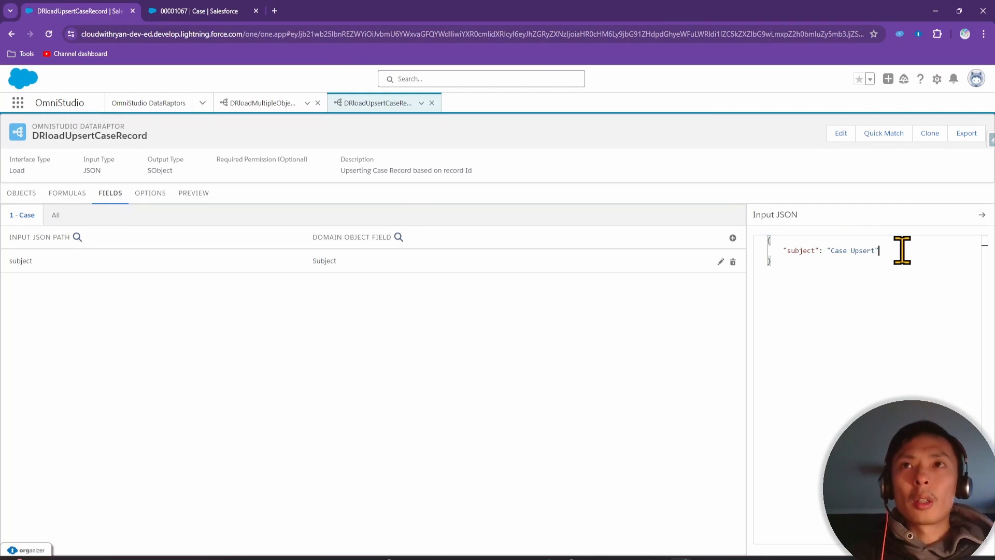
{"action": "key", "text": "Return"}
{"action": "type", "text": "\"id\" : \"5005j00000zEXSZAA4"}
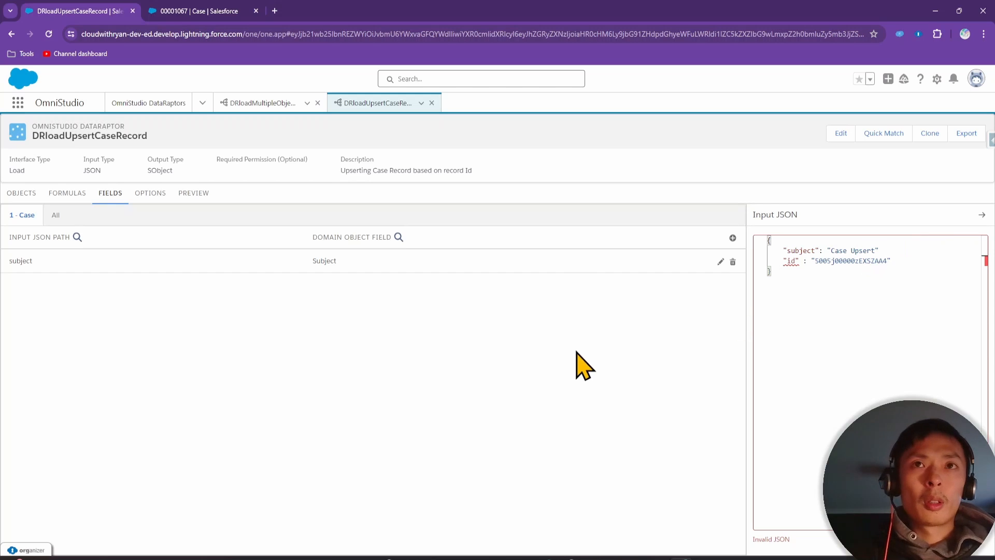
{"action": "left_click", "coordinate": [732, 237]}
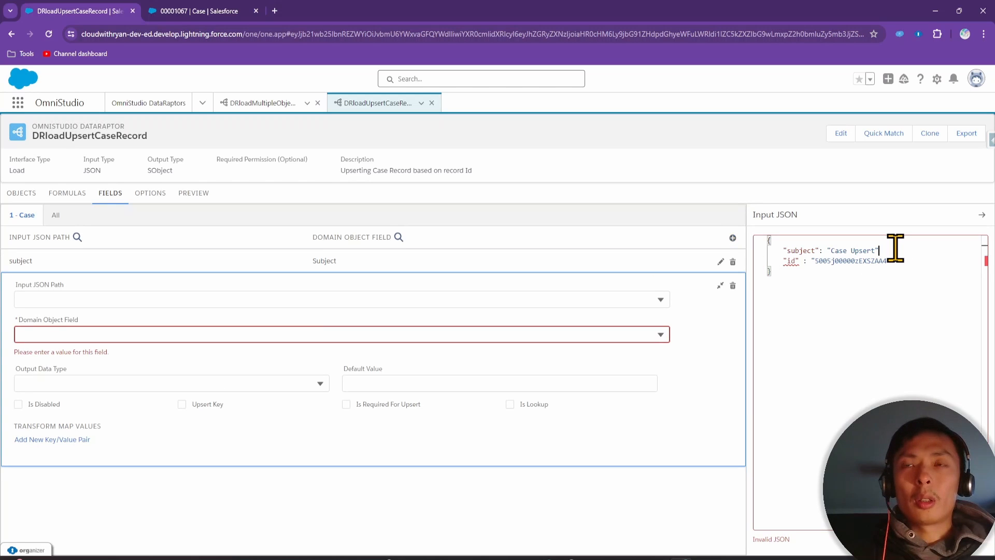
{"action": "type", "text": ","}
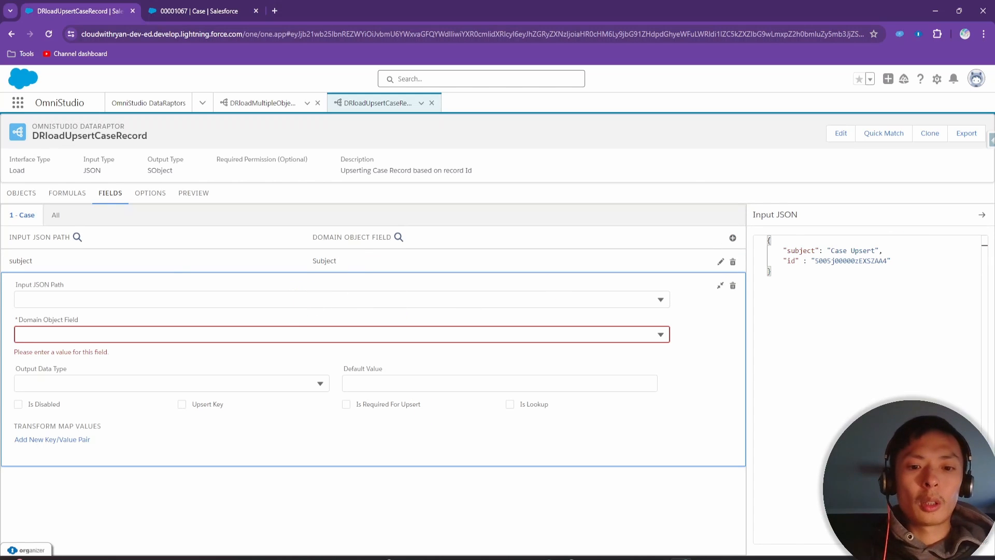
Set the new mapping's input path to id and its domain object field to Case Id
{"action": "left_click", "coordinate": [102, 299]}
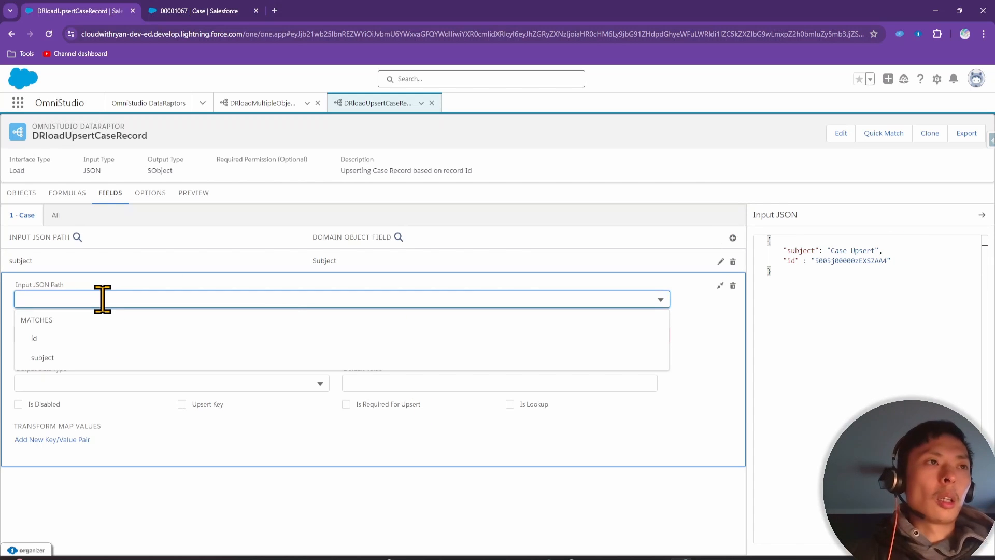
{"action": "left_click", "coordinate": [167, 338]}
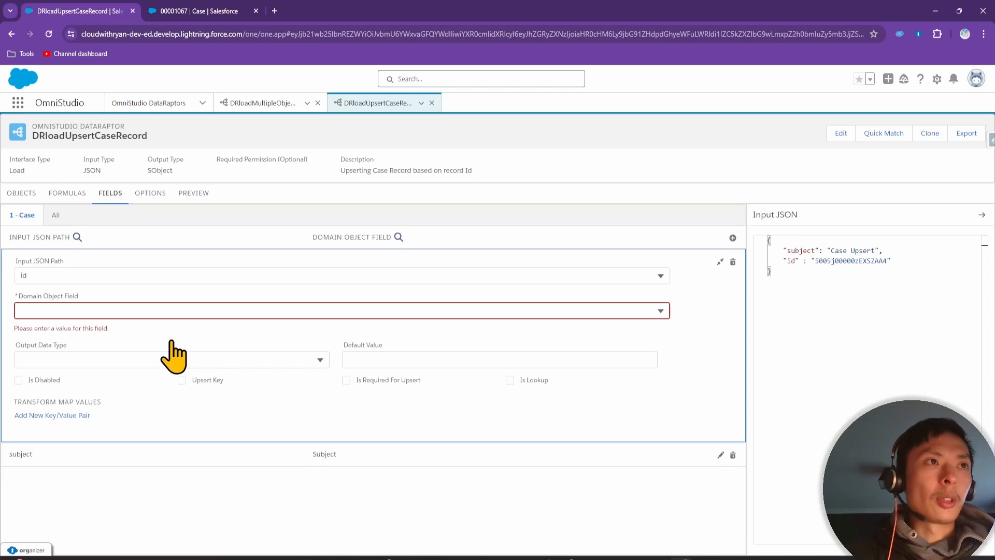
{"action": "left_click", "coordinate": [160, 310]}
{"action": "type", "text": "id"}
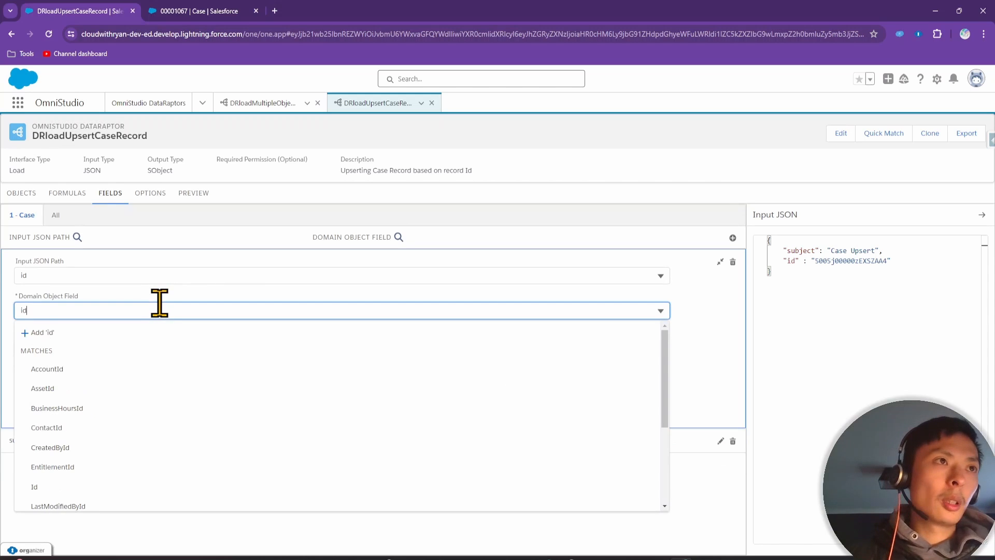
{"action": "left_click", "coordinate": [94, 488]}
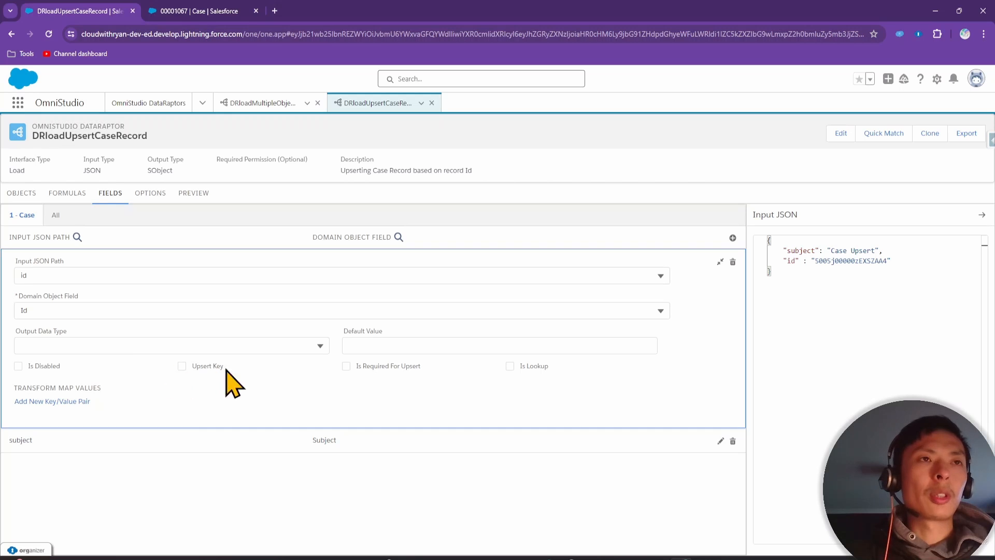
{"action": "left_click", "coordinate": [199, 202]}
{"action": "left_click", "coordinate": [113, 196]}
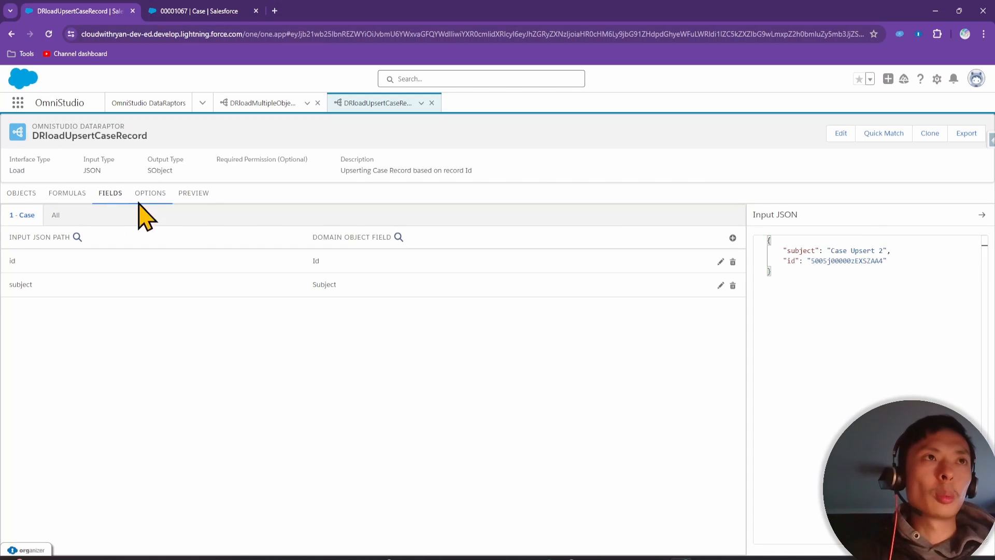
Run the preview with the input JSON holding the Case's id and subject 'Case Upsert 2'
{"action": "left_click", "coordinate": [196, 193]}
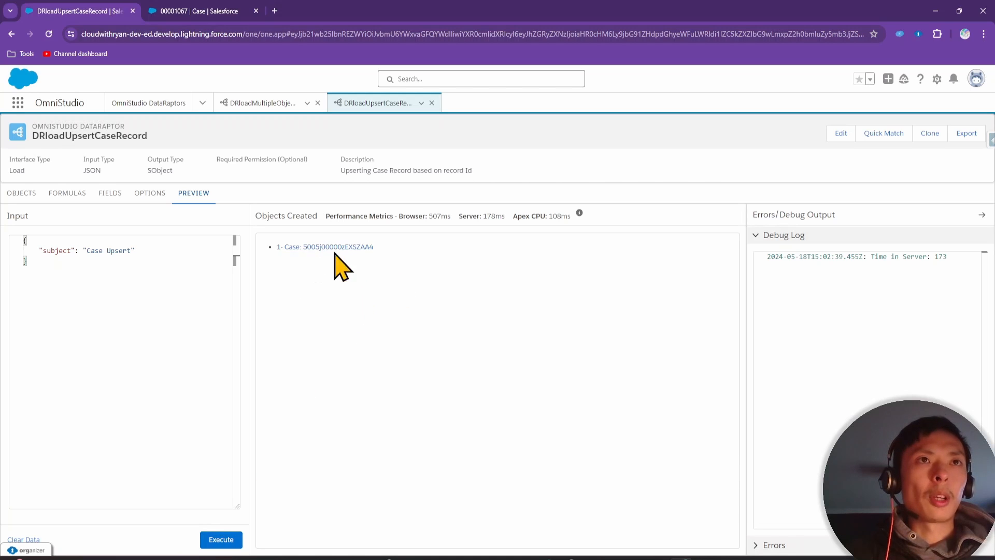
{"action": "left_click", "coordinate": [109, 194]}
{"action": "left_click_drag", "start_coordinate": [839, 285], "coordinate": [736, 238]}
{"action": "key", "text": "ctrl+c"}
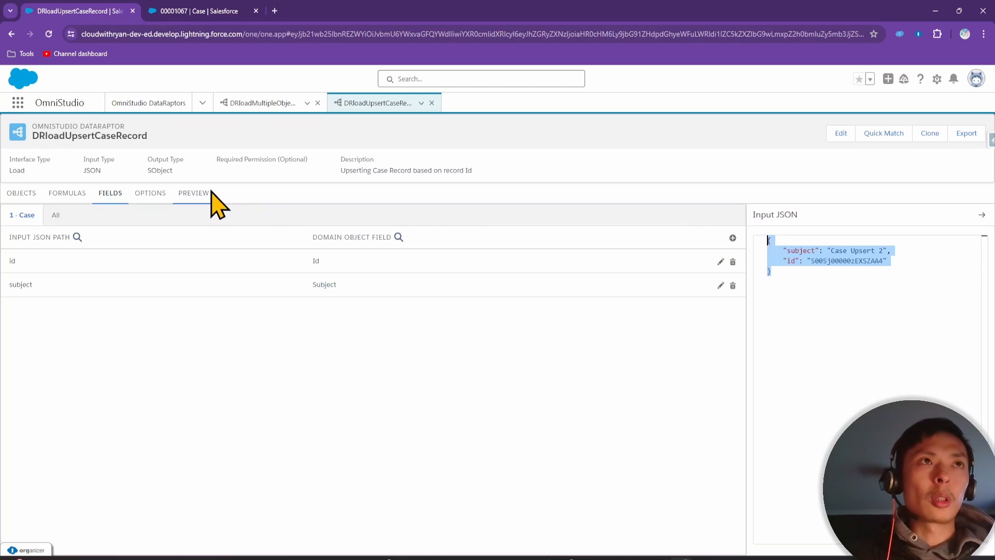
{"action": "left_click", "coordinate": [192, 194]}
{"action": "left_click", "coordinate": [105, 270]}
{"action": "key", "text": "ctrl+a"}
{"action": "key", "text": "ctrl+v"}
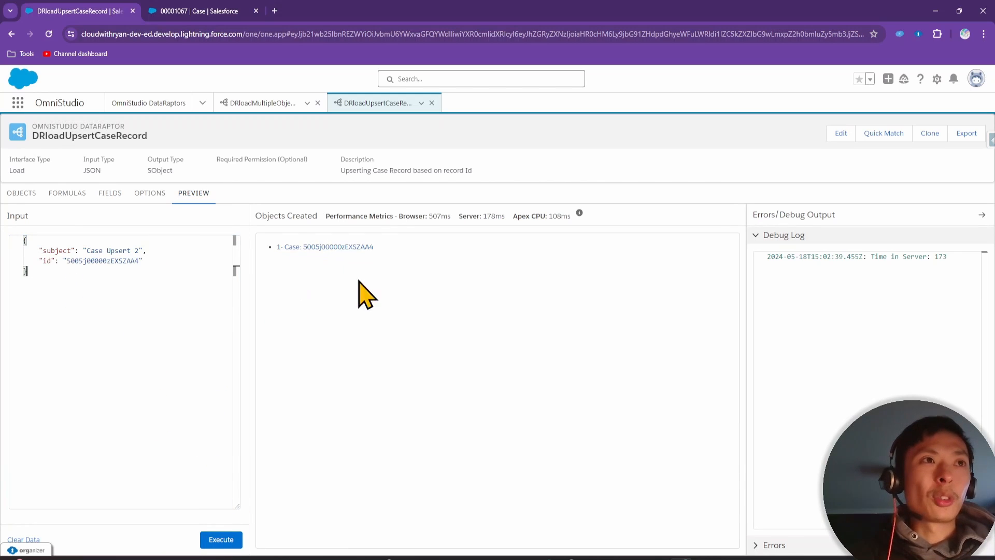
{"action": "left_click", "coordinate": [221, 539]}
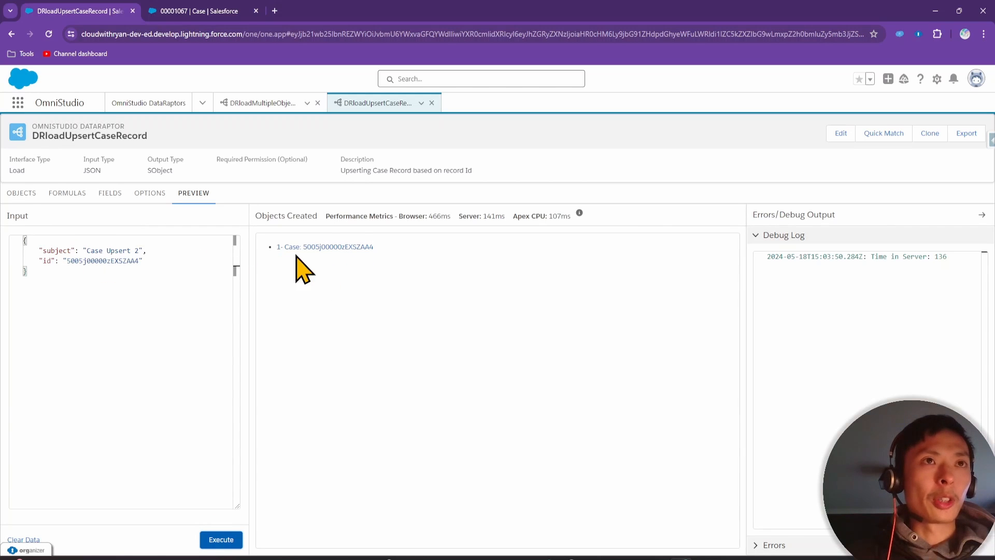
Reload the existing Case record page to check the result
{"action": "left_click", "coordinate": [226, 11]}
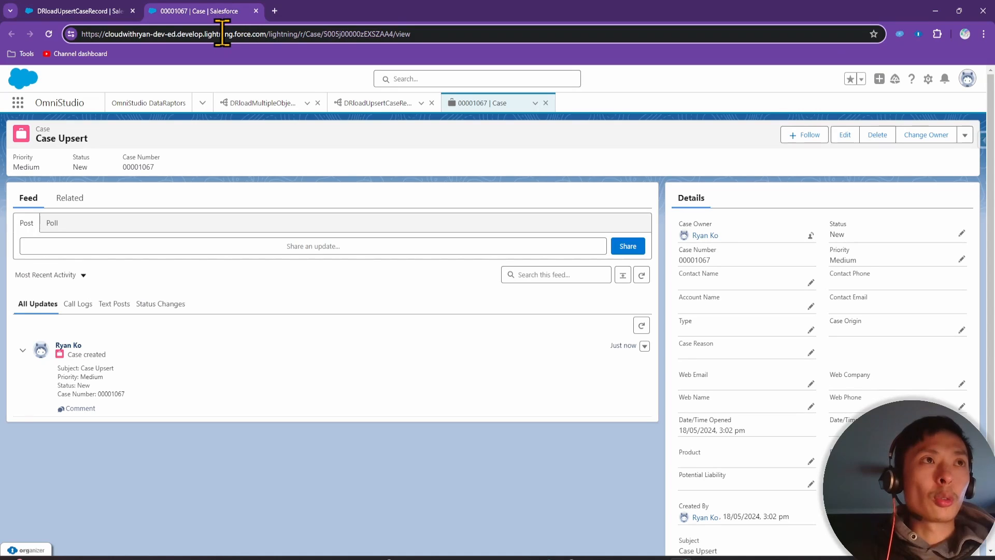
{"action": "key", "text": "Return"}
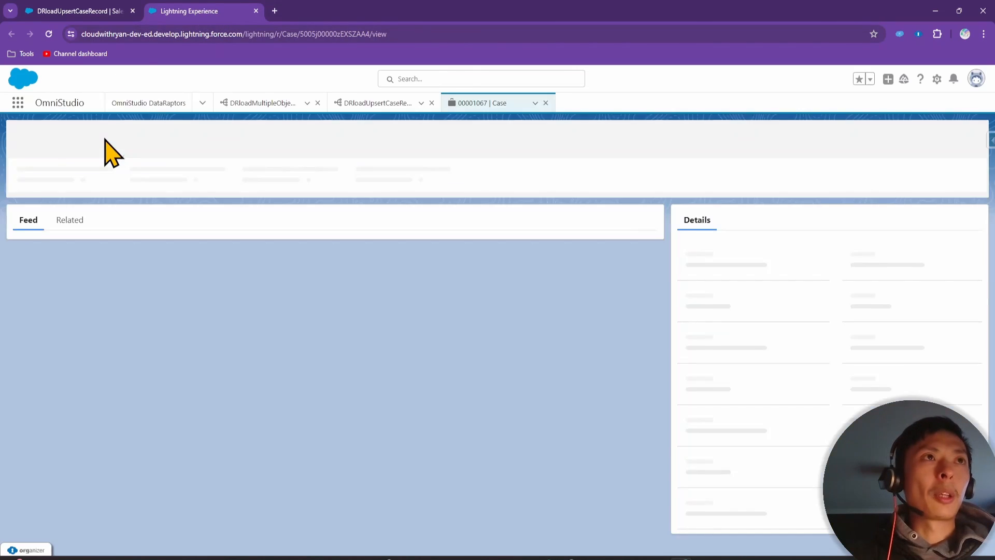
{"action": "left_click", "coordinate": [88, 8]}
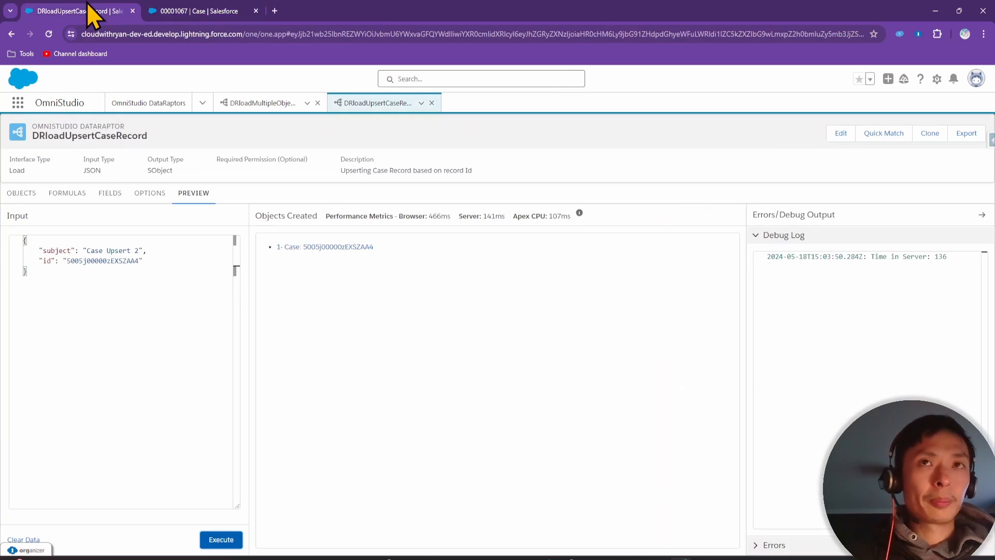
Tick Upsert Key on the id mapping and rerun the preview
{"action": "left_click", "coordinate": [107, 202]}
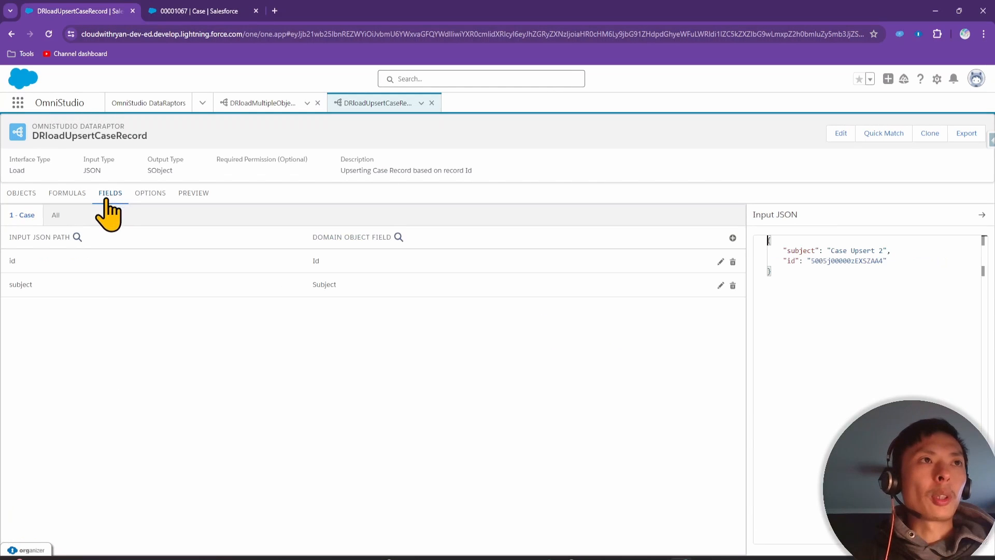
{"action": "left_click", "coordinate": [130, 283]}
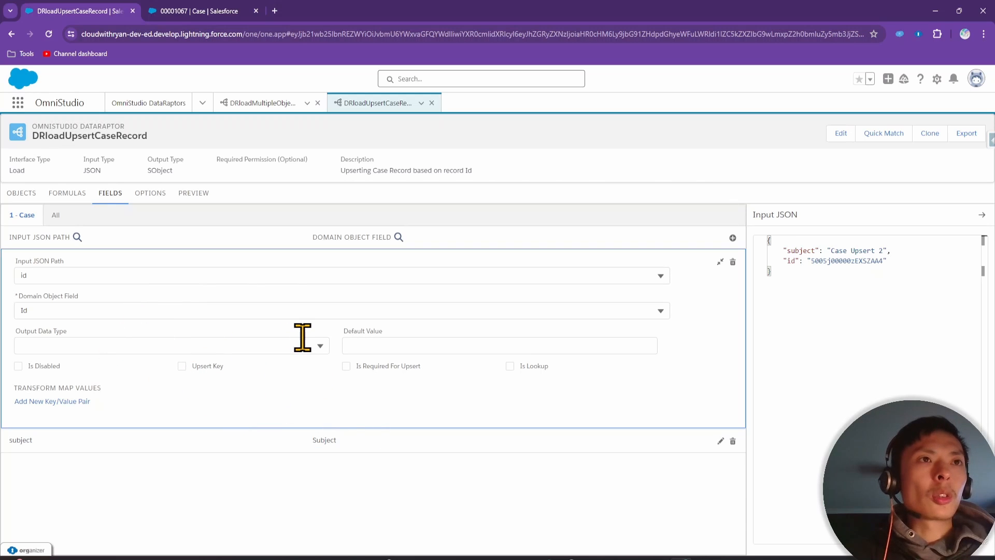
{"action": "left_click", "coordinate": [182, 366]}
{"action": "left_click", "coordinate": [193, 193]}
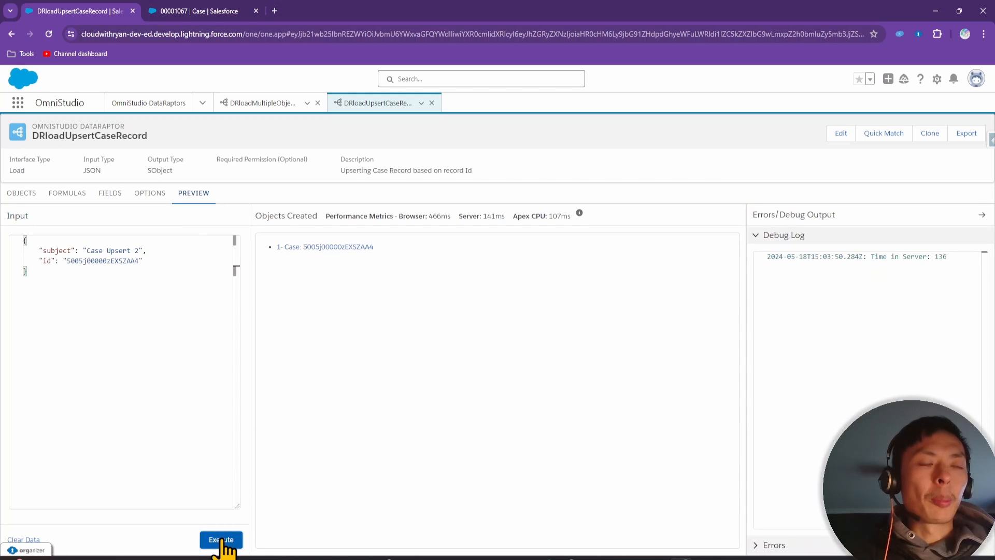
{"action": "left_click", "coordinate": [221, 540]}
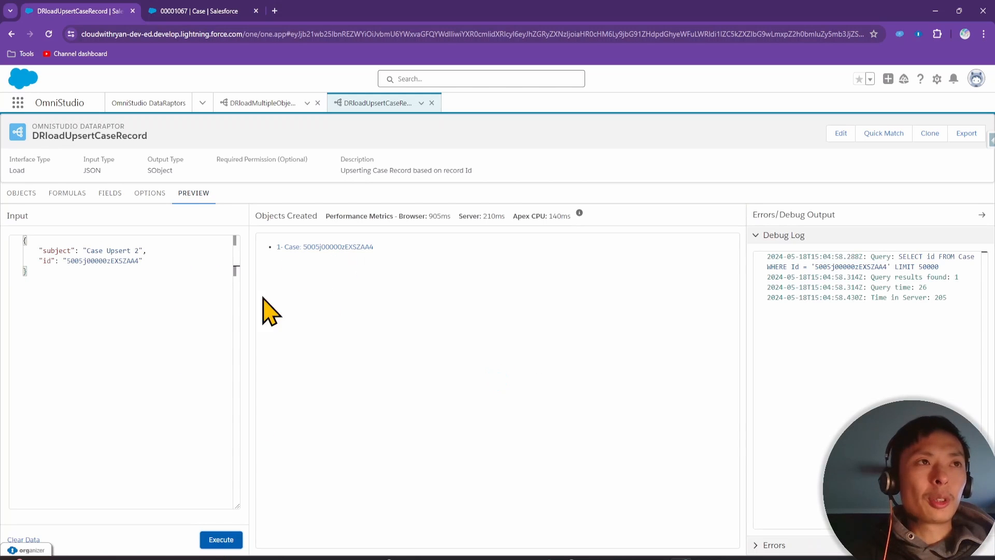
Reopen the id mapping in Fields and set it as the Upsert Key again
{"action": "left_click", "coordinate": [109, 194]}
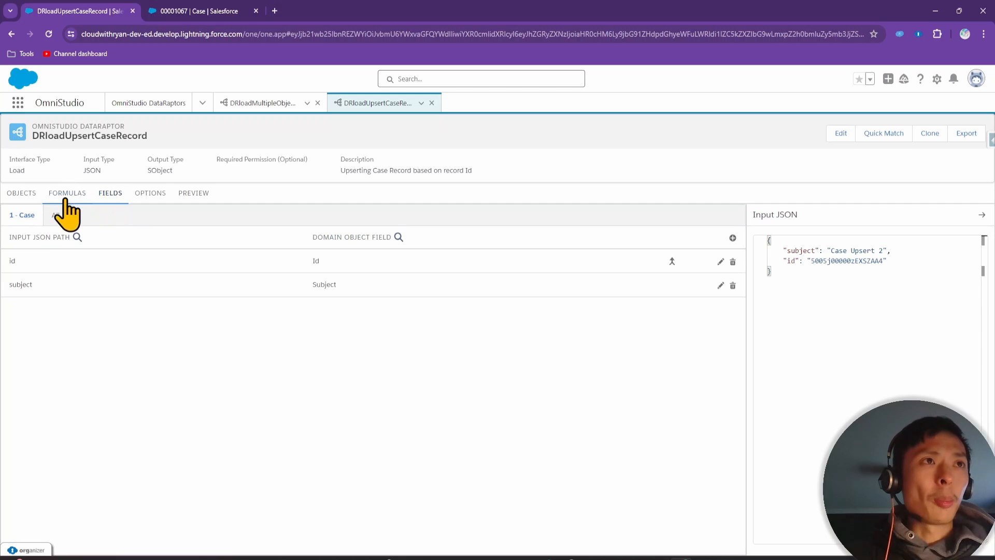
{"action": "left_click", "coordinate": [83, 263]}
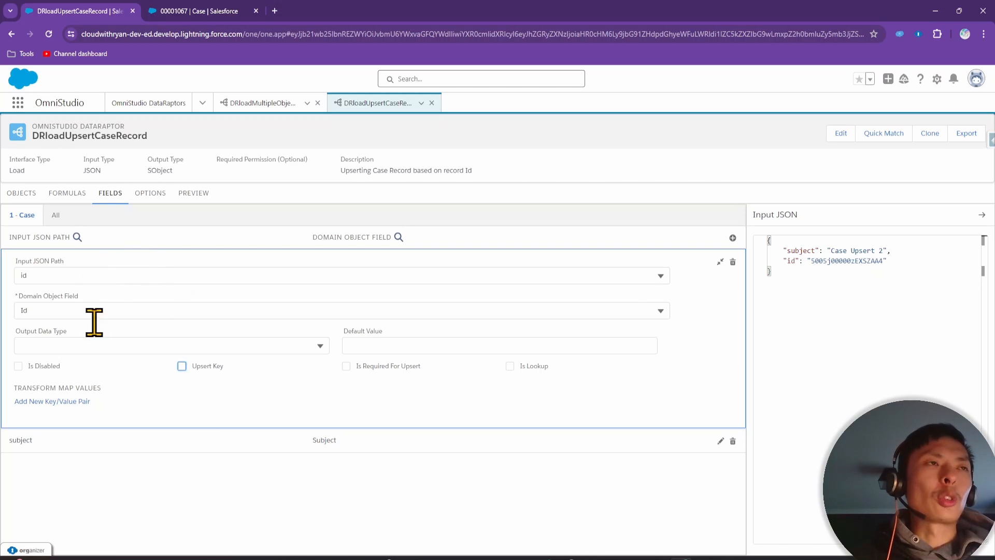
{"action": "left_click", "coordinate": [182, 365]}
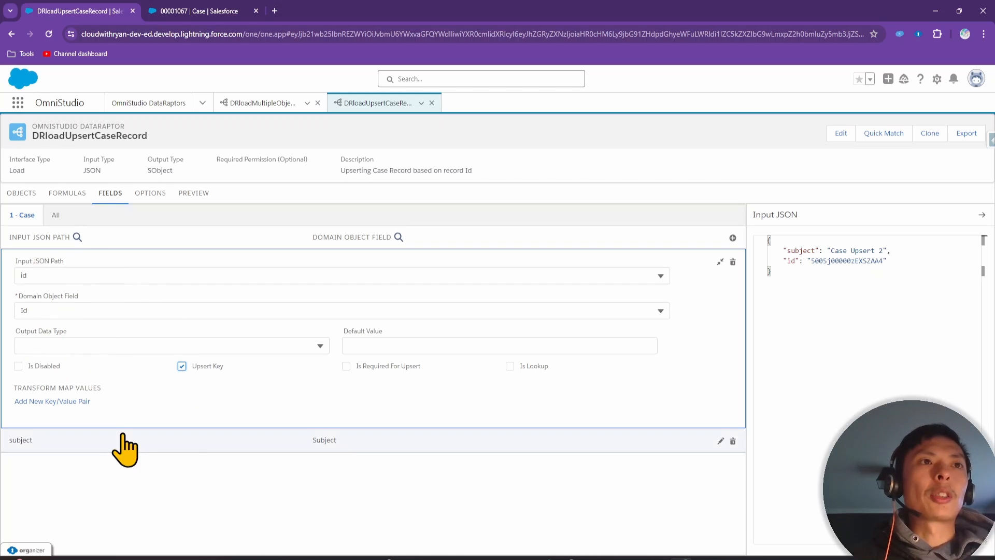
{"action": "left_click", "coordinate": [834, 361]}
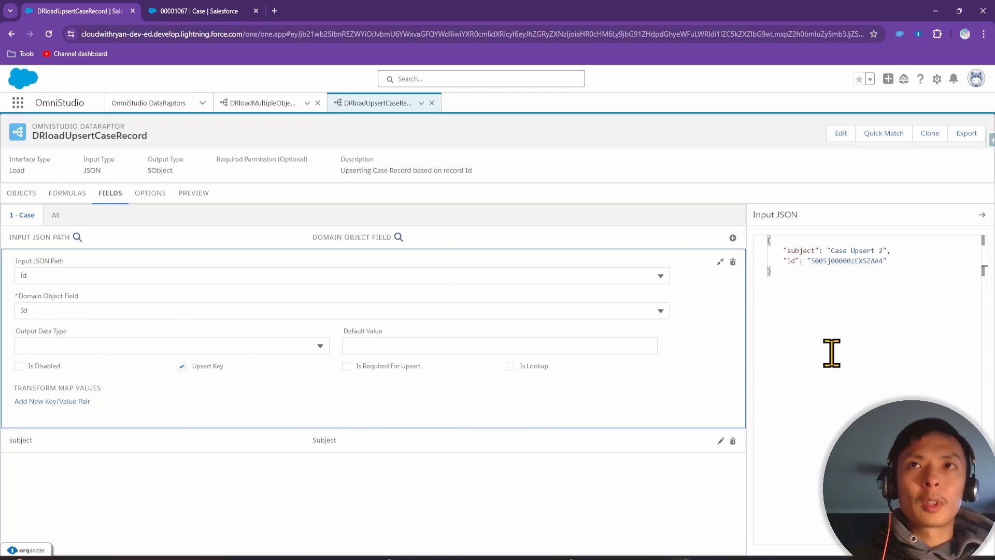
Remove the id line, change the subject to 'Case Upsert 3', execute, and open the created Case
{"action": "left_click", "coordinate": [204, 196]}
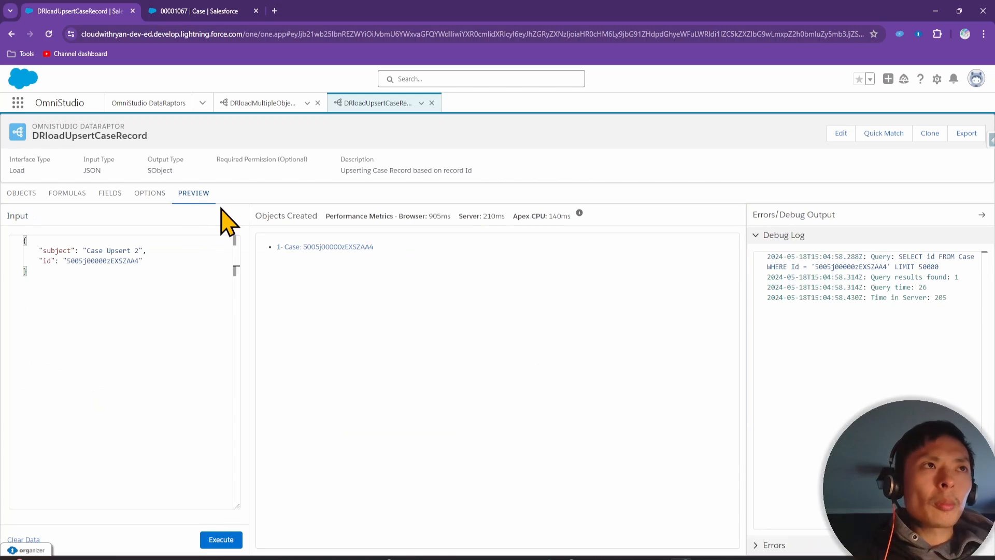
{"action": "left_click", "coordinate": [151, 263]}
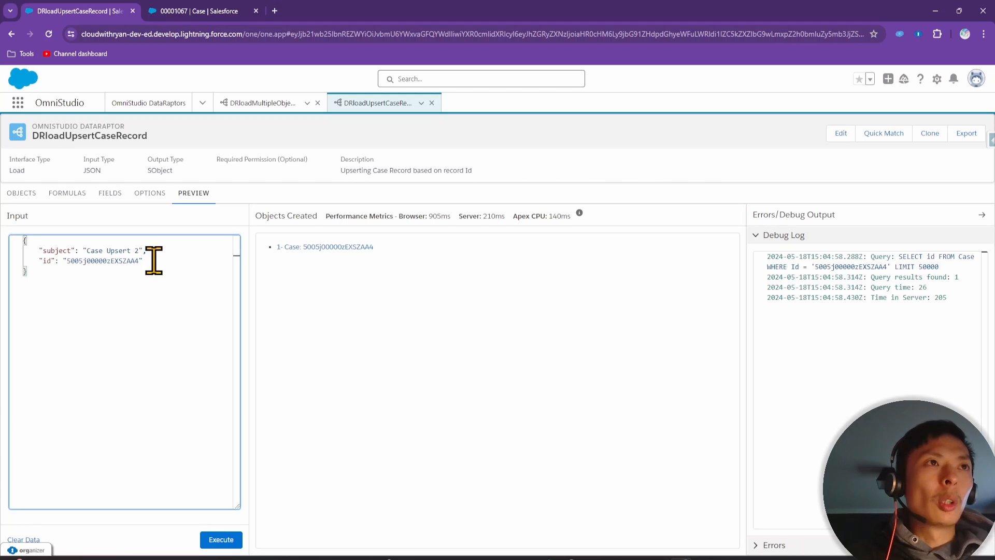
{"action": "left_click_drag", "start_coordinate": [151, 257], "coordinate": [144, 250]}
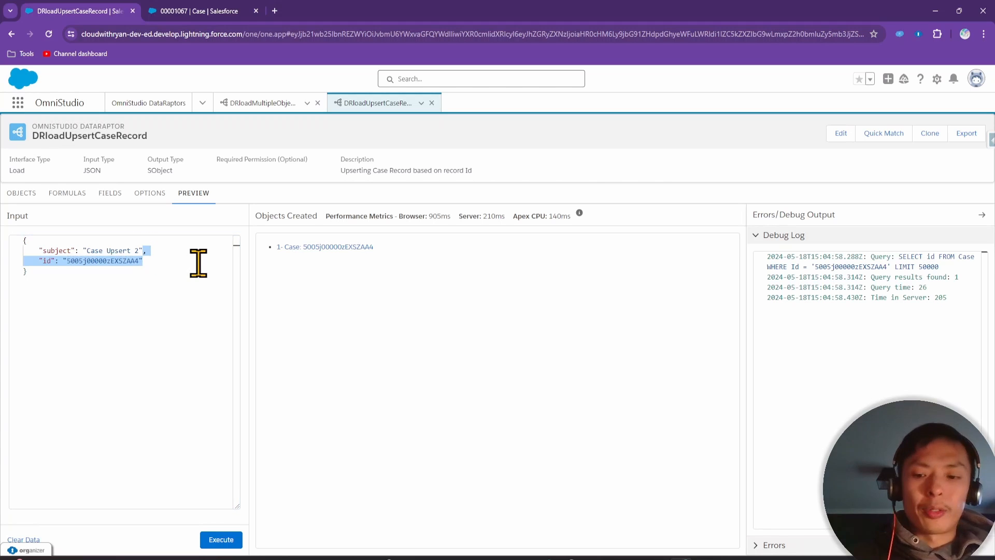
{"action": "key", "text": "BackSpace"}
{"action": "left_click", "coordinate": [136, 250]}
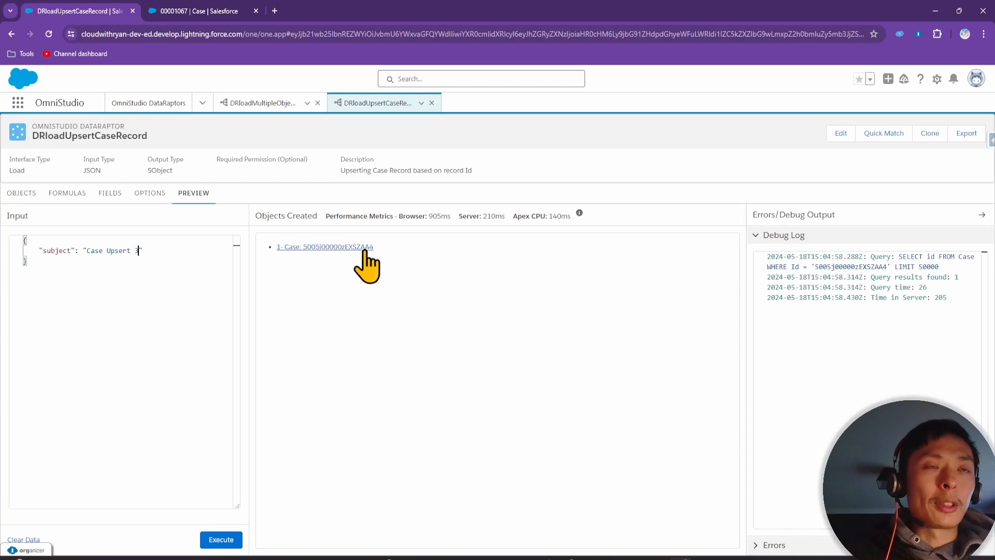
{"action": "left_click", "coordinate": [221, 540]}
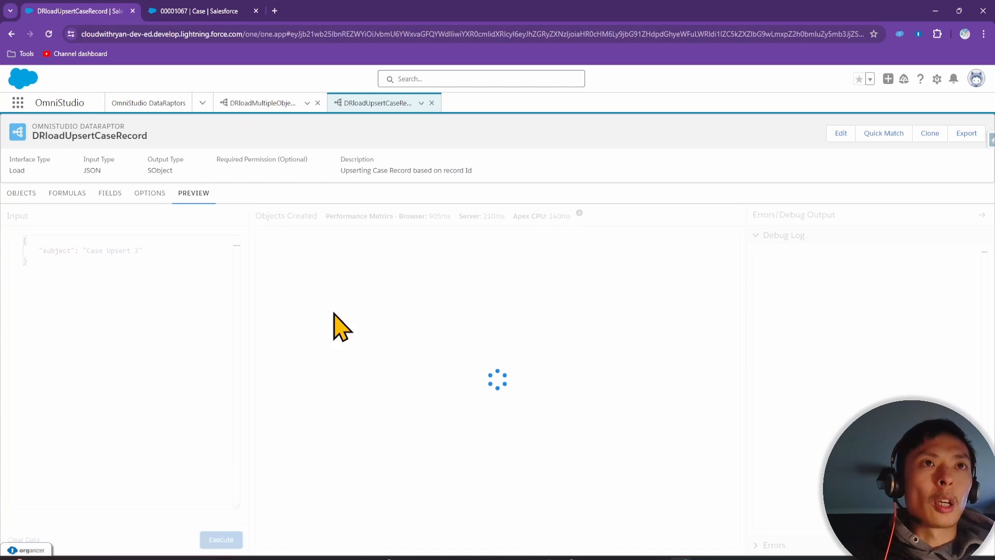
{"action": "left_click", "coordinate": [348, 247]}
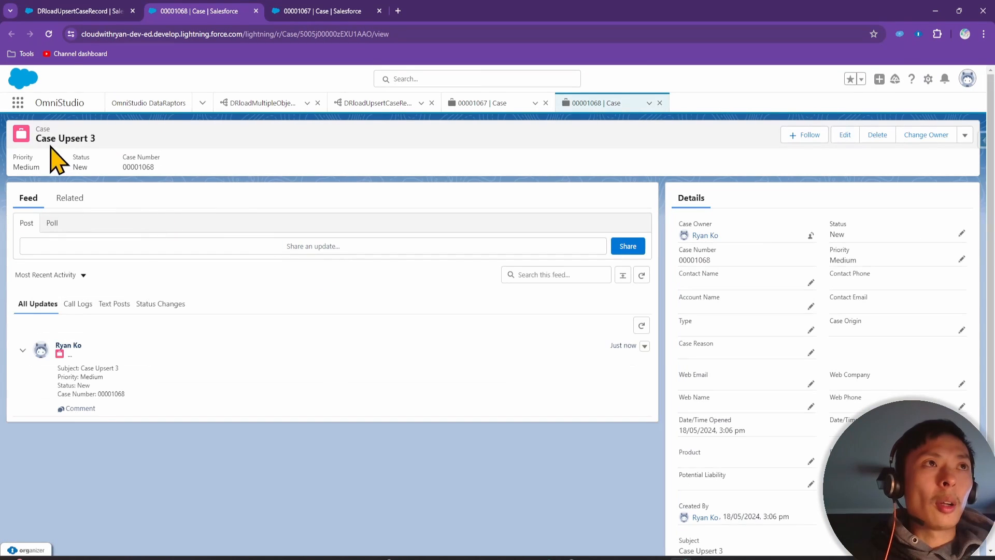
Select the new 'Case Upsert 3' record's Id in the page address
{"action": "left_click", "coordinate": [363, 34]}
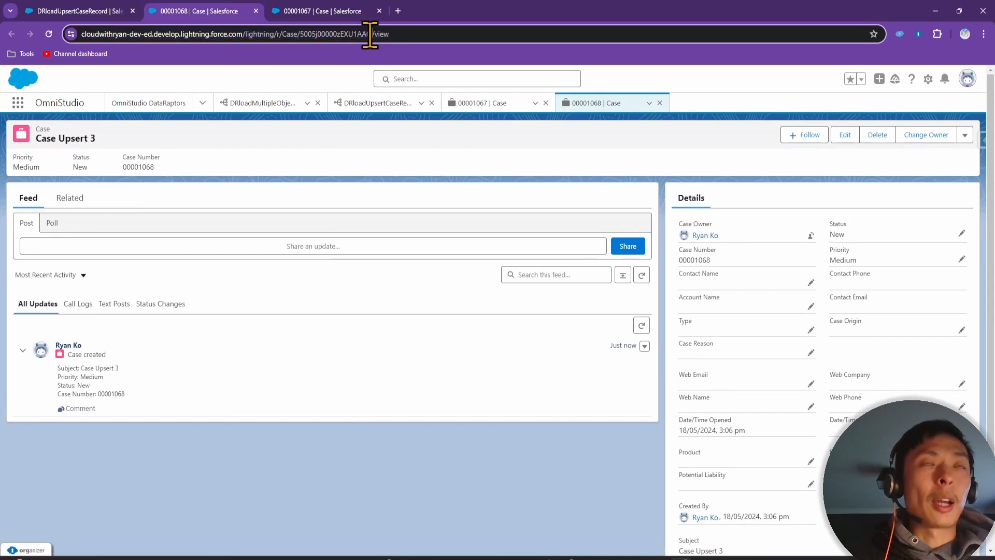
{"action": "double_click", "coordinate": [365, 34]}
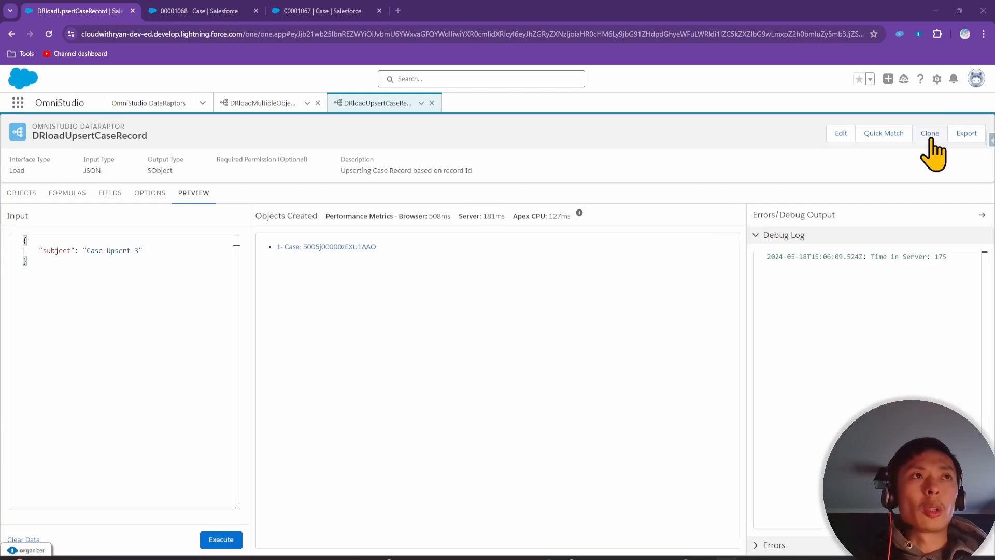
Clone the DataRaptor under the name DRloadUpdateCaseRecord and save it
{"action": "left_click", "coordinate": [930, 138]}
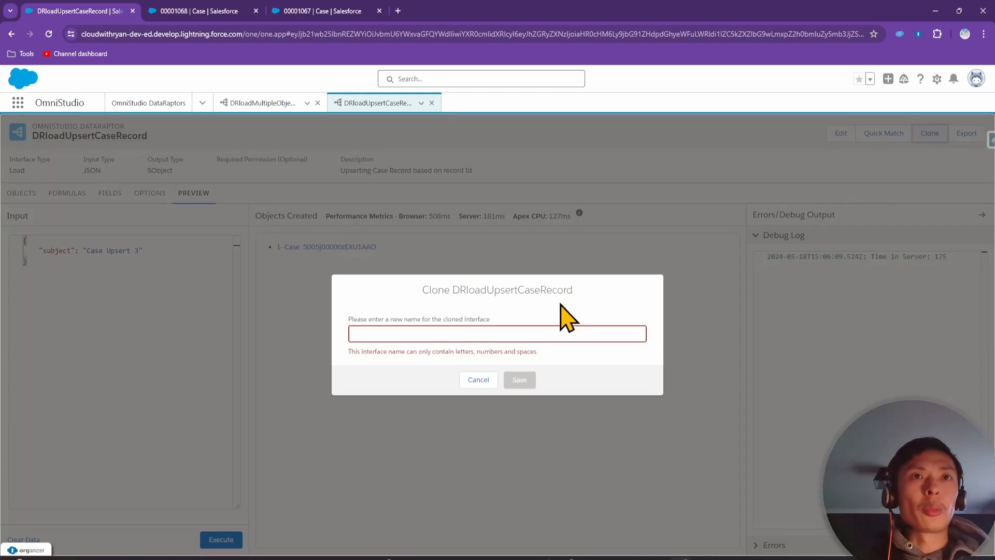
{"action": "left_click", "coordinate": [433, 338]}
{"action": "type", "text": "DR"}
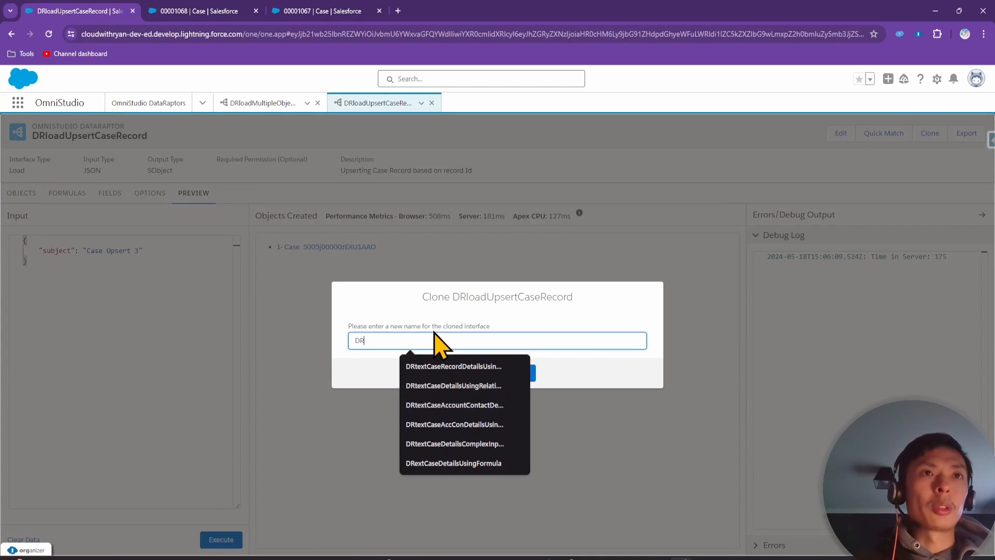
{"action": "type", "text": "loadUpda"}
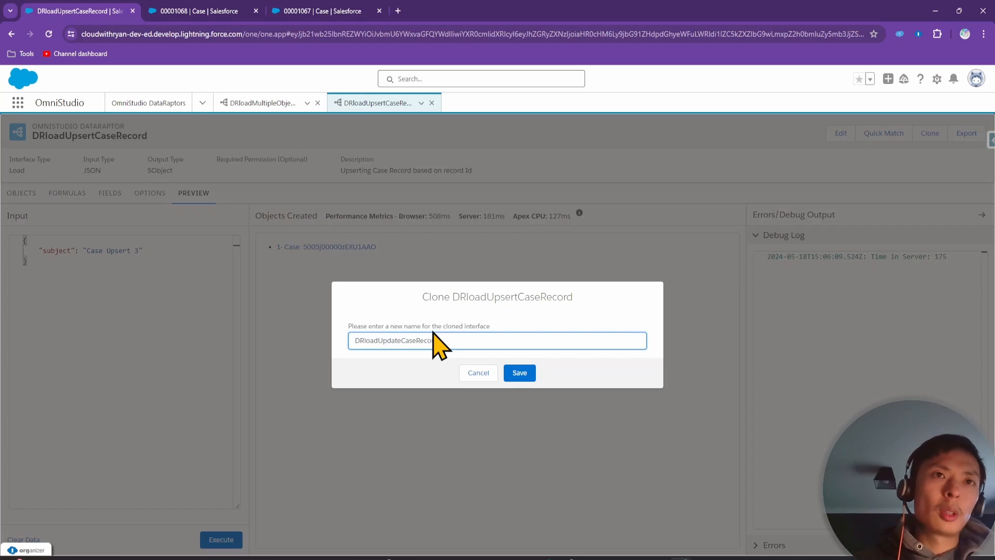
{"action": "type", "text": "teCaseRecord"}
{"action": "left_click", "coordinate": [520, 373]}
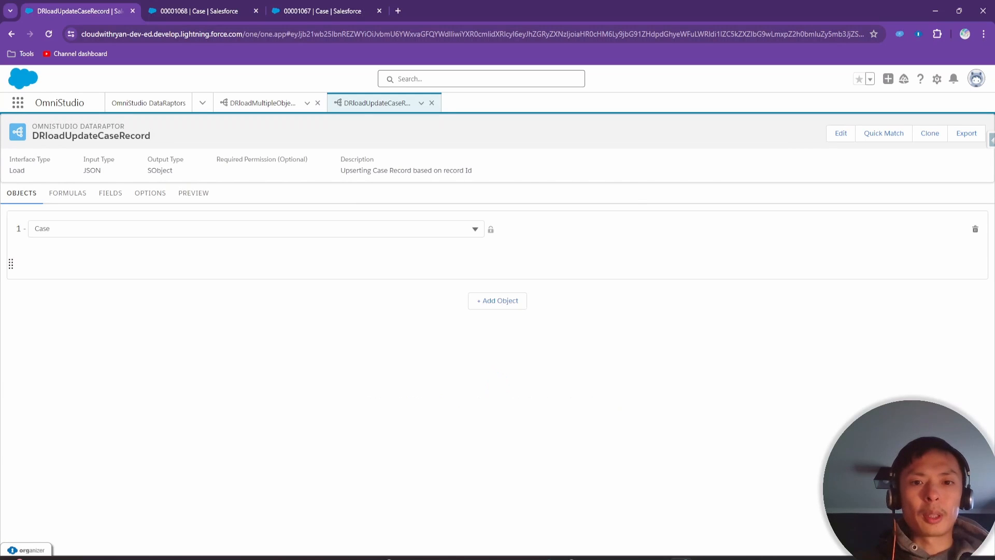
Expand the clone's id mapping and tick Is Required For Upsert
{"action": "left_click", "coordinate": [114, 197]}
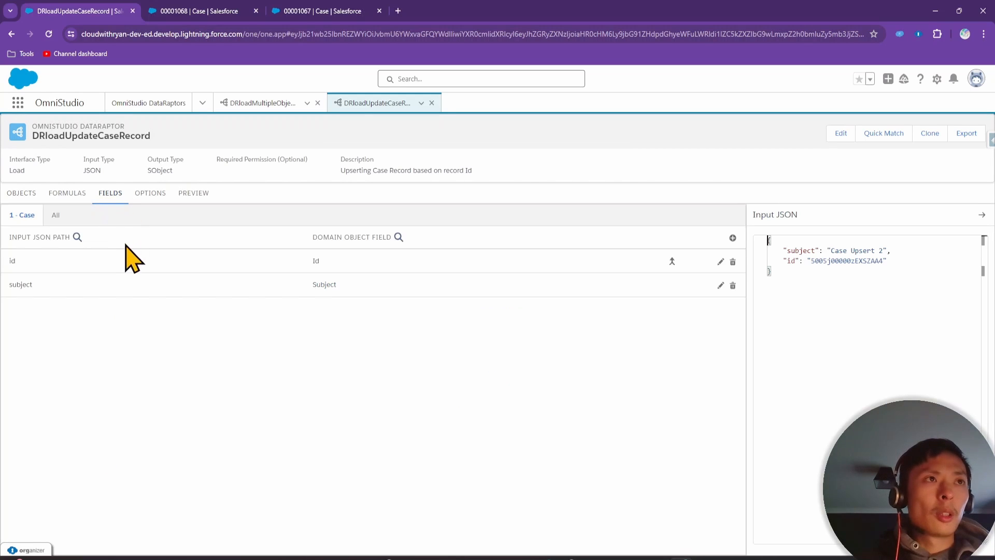
{"action": "left_click", "coordinate": [103, 267]}
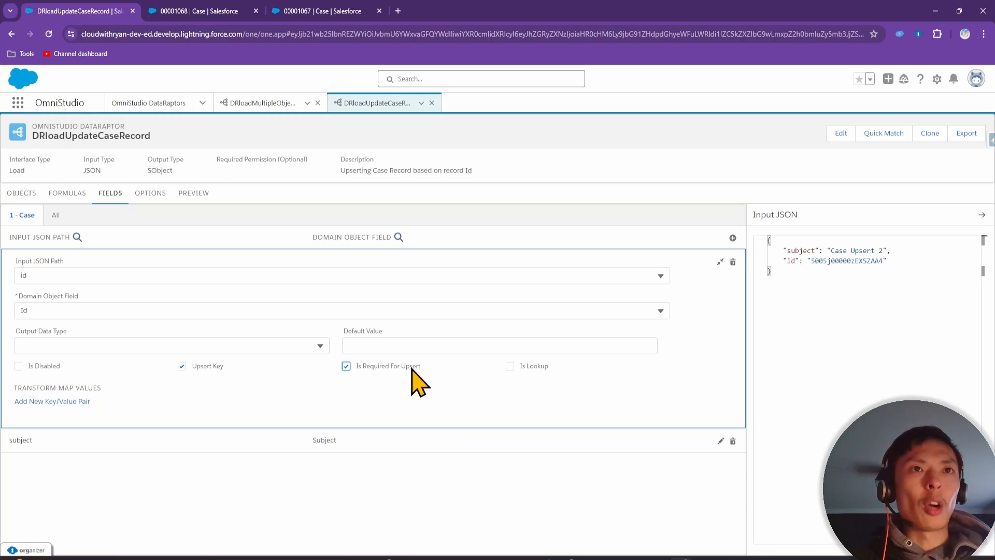
{"action": "left_click", "coordinate": [194, 193]}
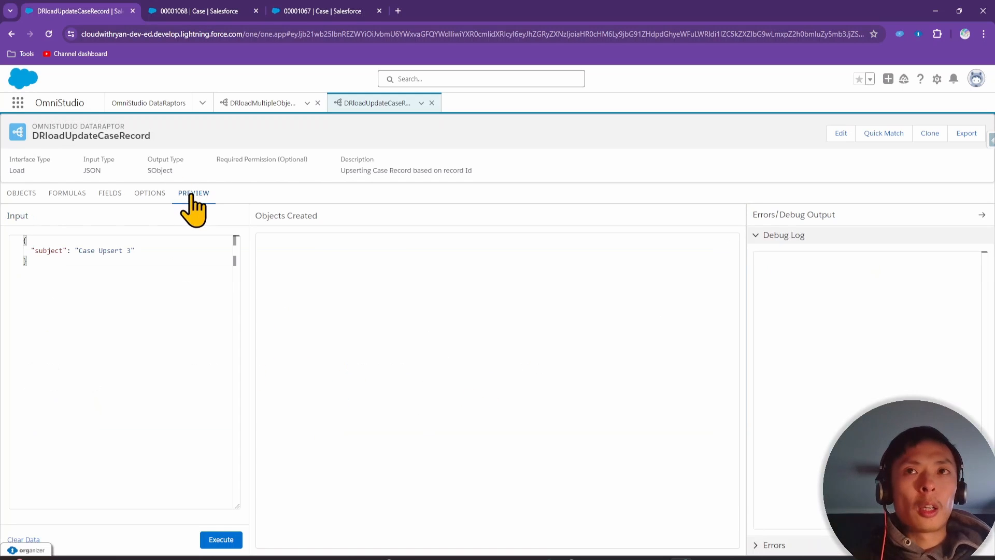
Copy the id line from the sample JSON into the preview input and repair its quoting
{"action": "left_click", "coordinate": [110, 194]}
{"action": "left_click_drag", "start_coordinate": [894, 261], "coordinate": [789, 260]}
{"action": "key", "text": "ctrl+c"}
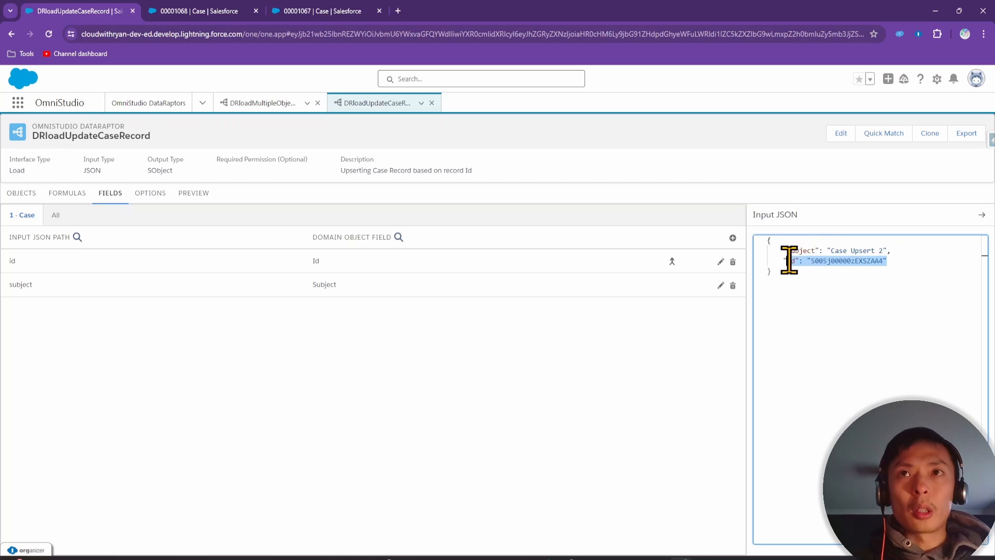
{"action": "left_click", "coordinate": [196, 196]}
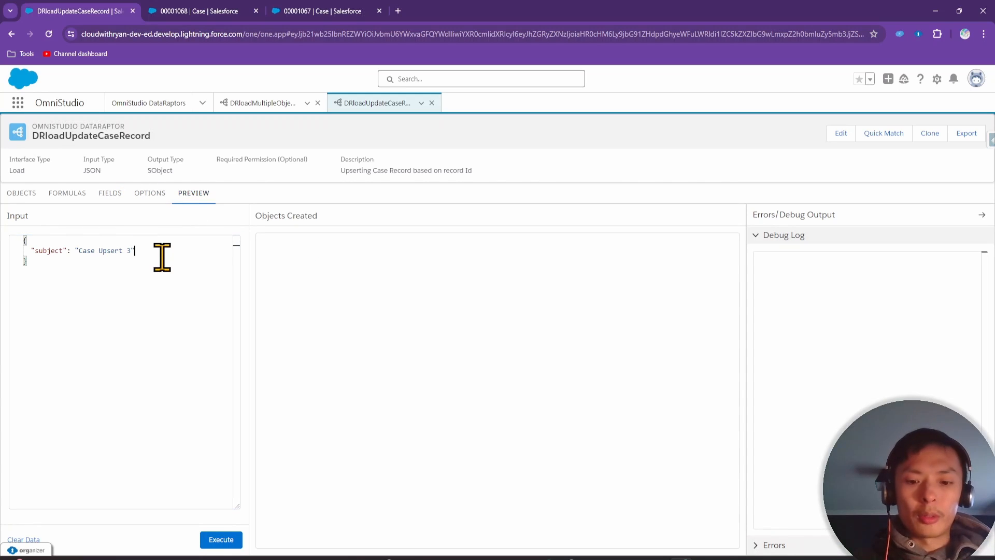
{"action": "key", "text": "ctrl+v"}
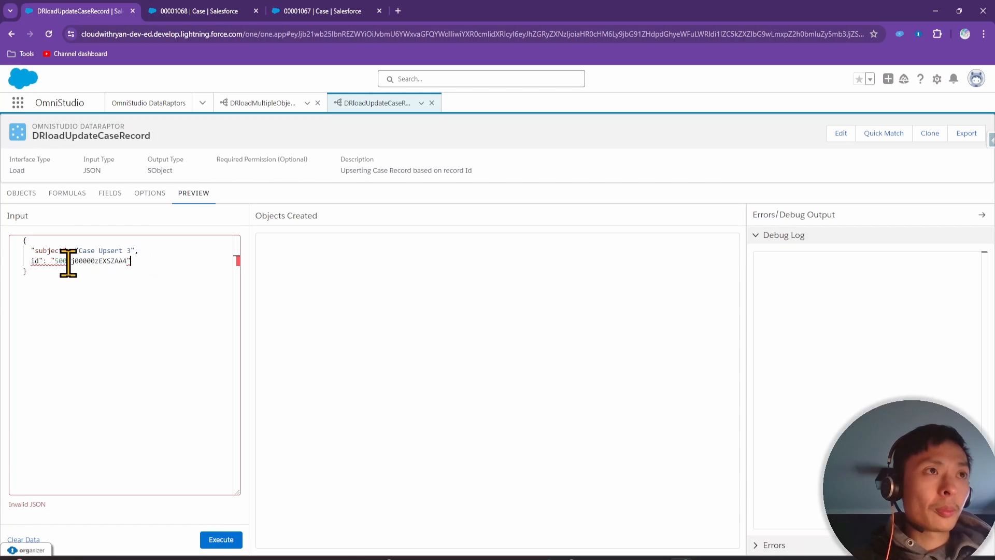
{"action": "left_click", "coordinate": [58, 297]}
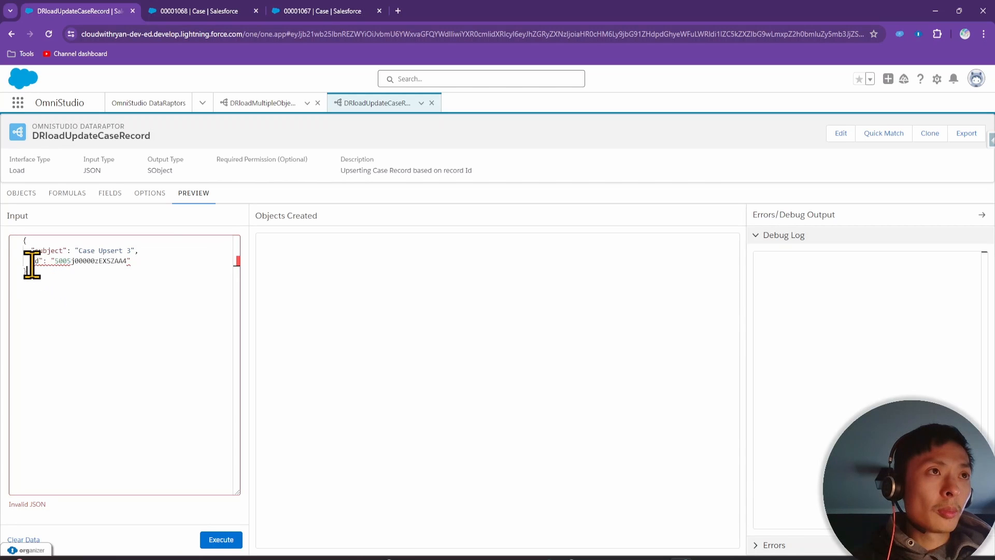
{"action": "left_click", "coordinate": [59, 260]}
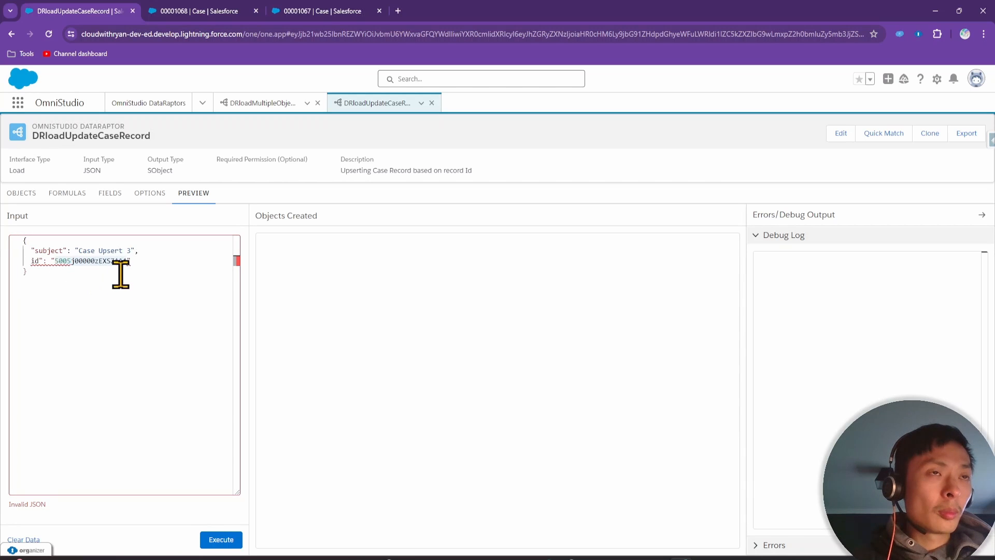
{"action": "key", "text": "Left"}
{"action": "key", "text": "Left"}
{"action": "key", "text": "Left"}
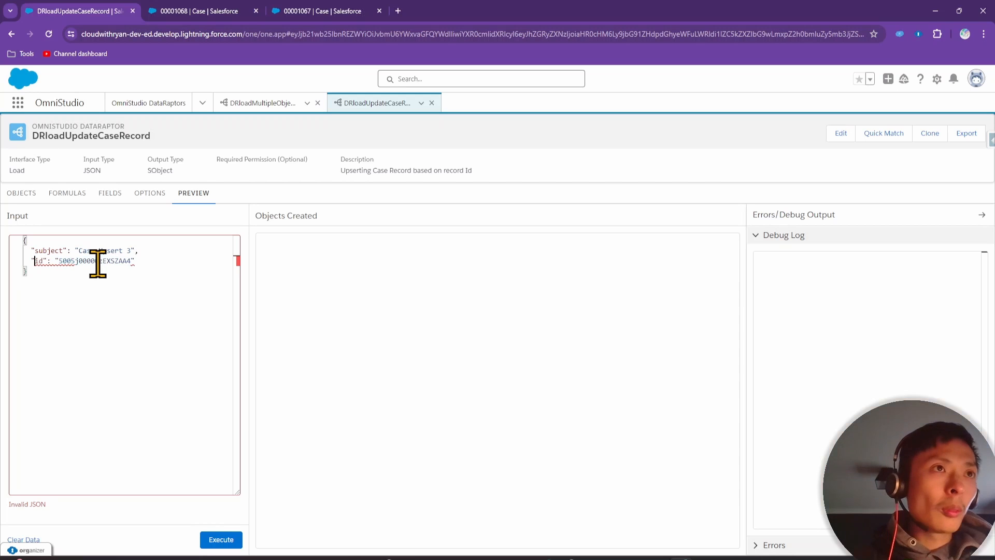
{"action": "double_click", "coordinate": [107, 260]}
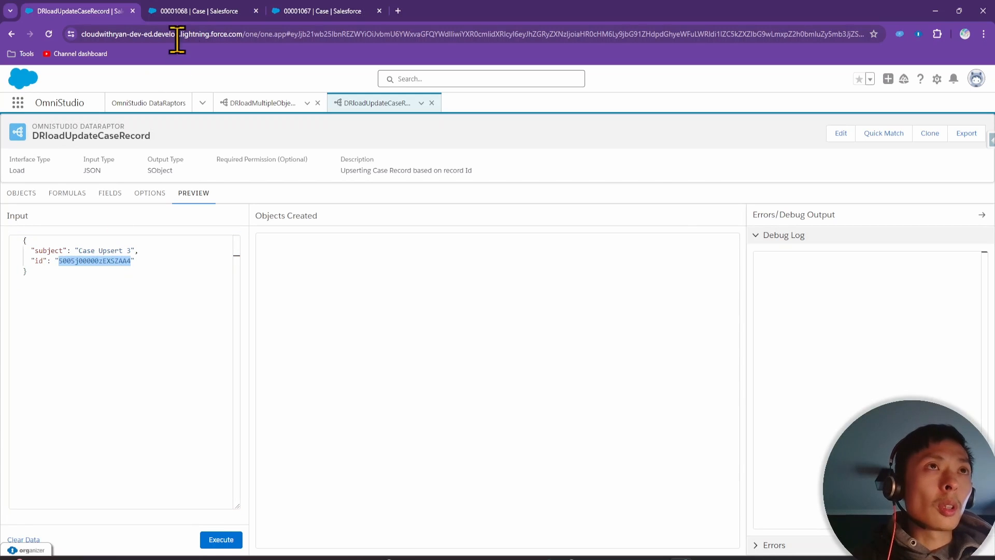
Load the existing Case record by pasting its Id into the address bar
{"action": "left_click", "coordinate": [207, 11]}
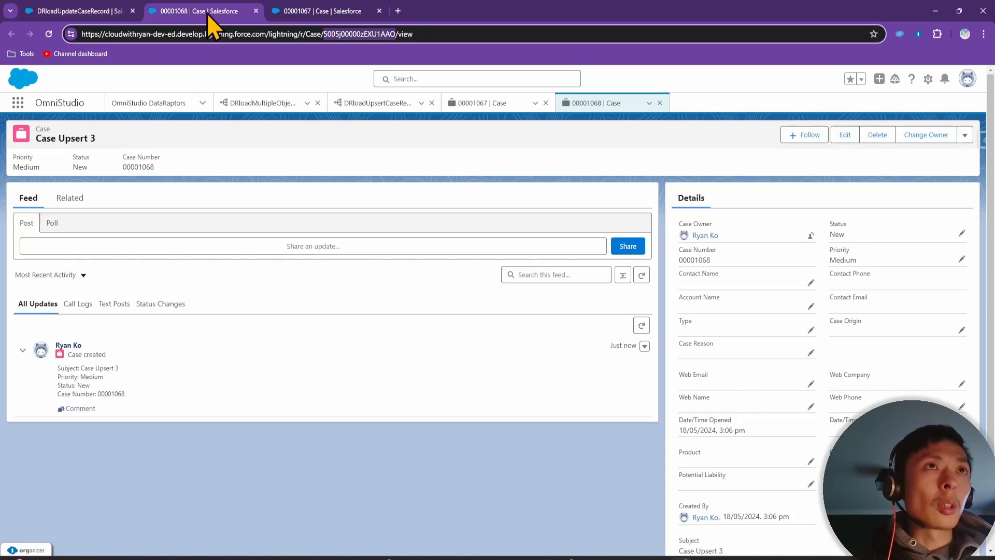
{"action": "left_click", "coordinate": [269, 34]}
{"action": "type", "text": "https://cloudwithryan-dev-ed.develop.lightning.force.com/5005j00000zEXSZAA4"}
{"action": "key", "text": "Return"}
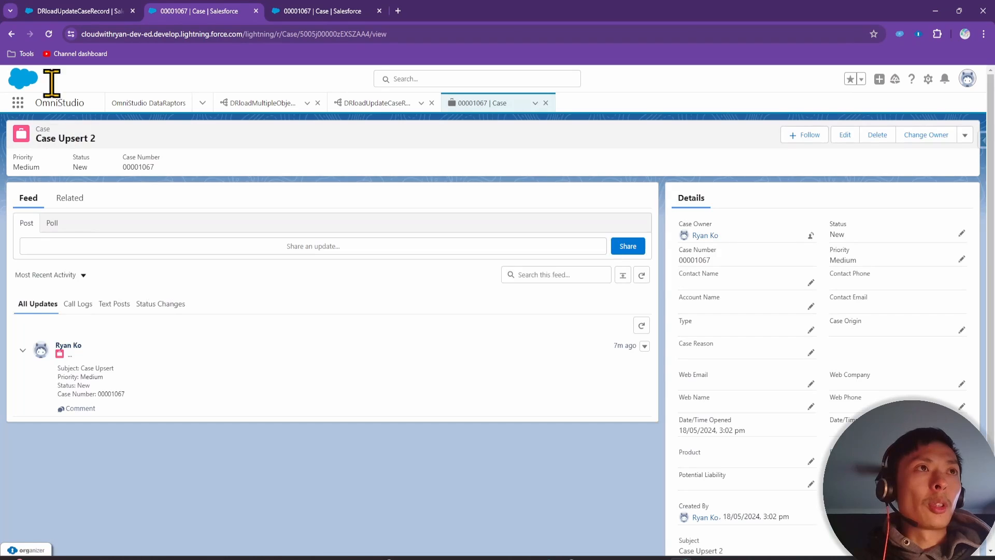
Run the update with subject 'Case Upsert 3' and reload the Case to confirm the change
{"action": "left_click", "coordinate": [74, 11]}
{"action": "left_click", "coordinate": [129, 250]}
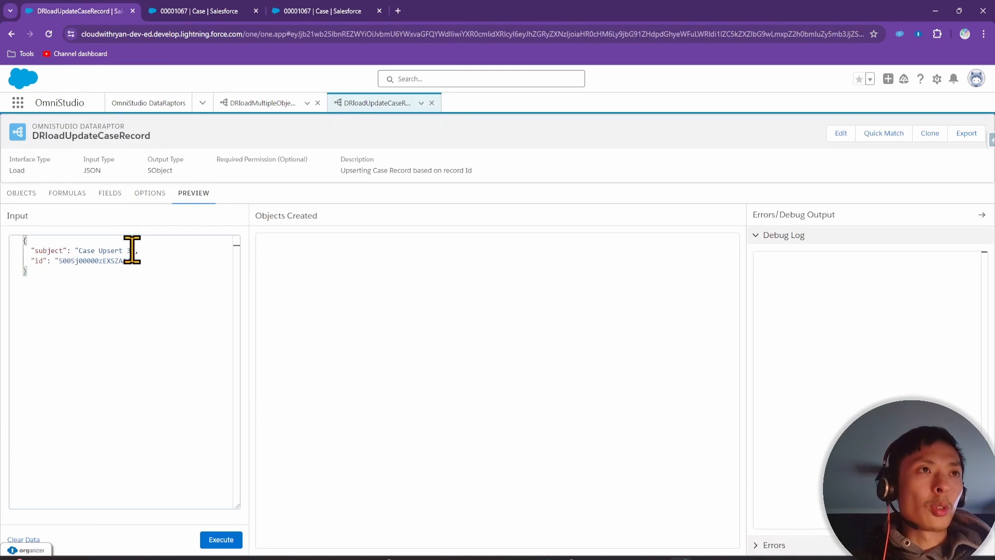
{"action": "left_click", "coordinate": [226, 540]}
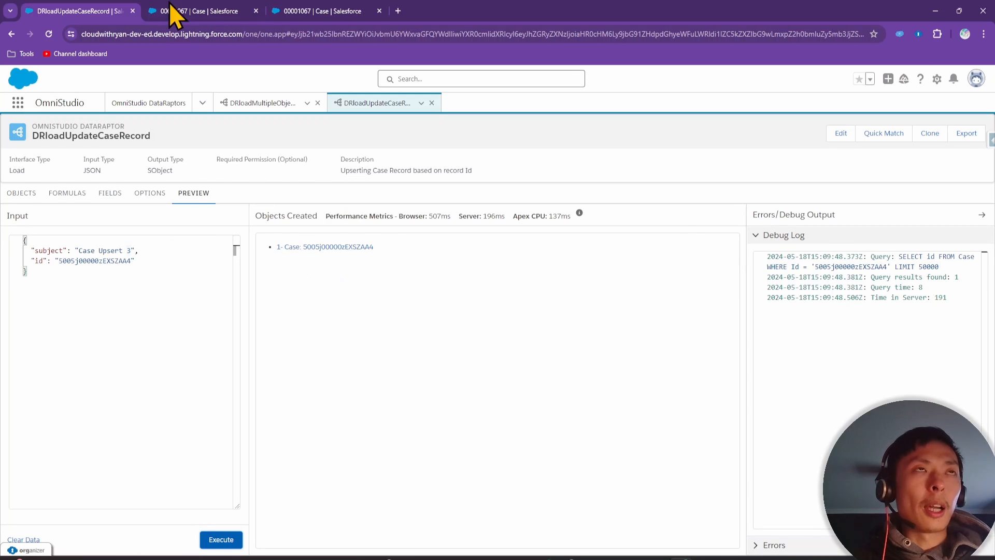
{"action": "left_click", "coordinate": [210, 11]}
{"action": "left_click", "coordinate": [216, 35]}
{"action": "key", "text": "Return"}
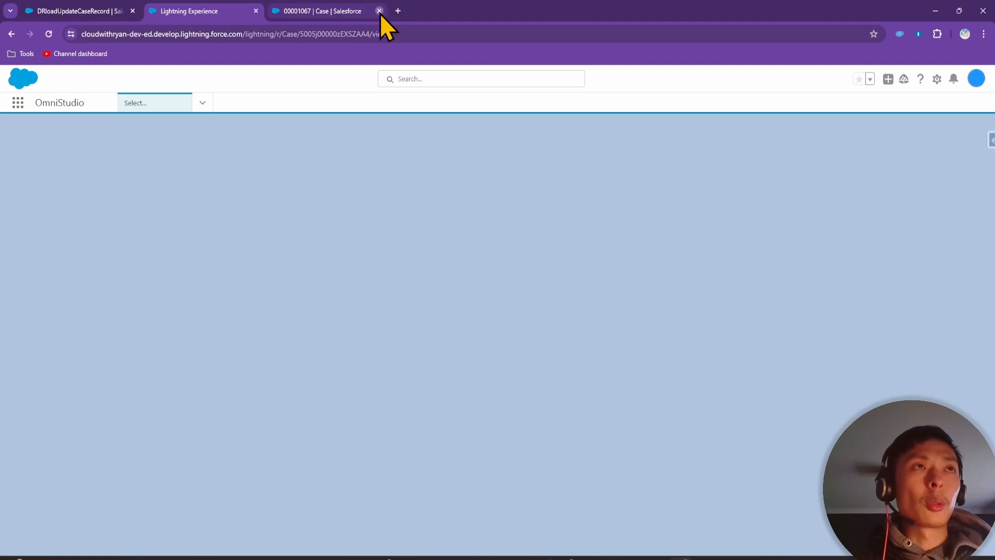
{"action": "left_click", "coordinate": [379, 11]}
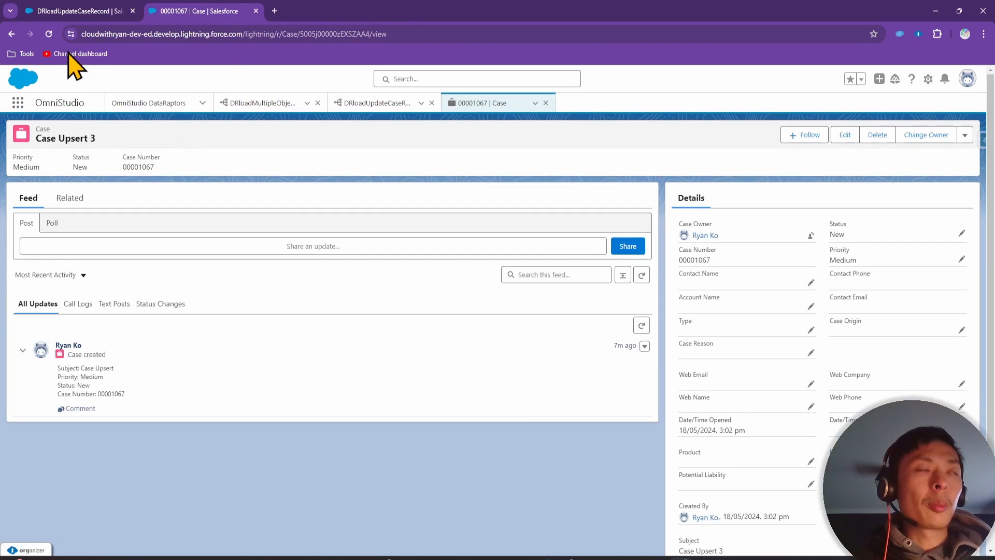
Delete the id line, set the subject to 'Case Upsert 4', execute, and reload the Case to verify
{"action": "left_click", "coordinate": [83, 10]}
{"action": "triple_click", "coordinate": [141, 258]}
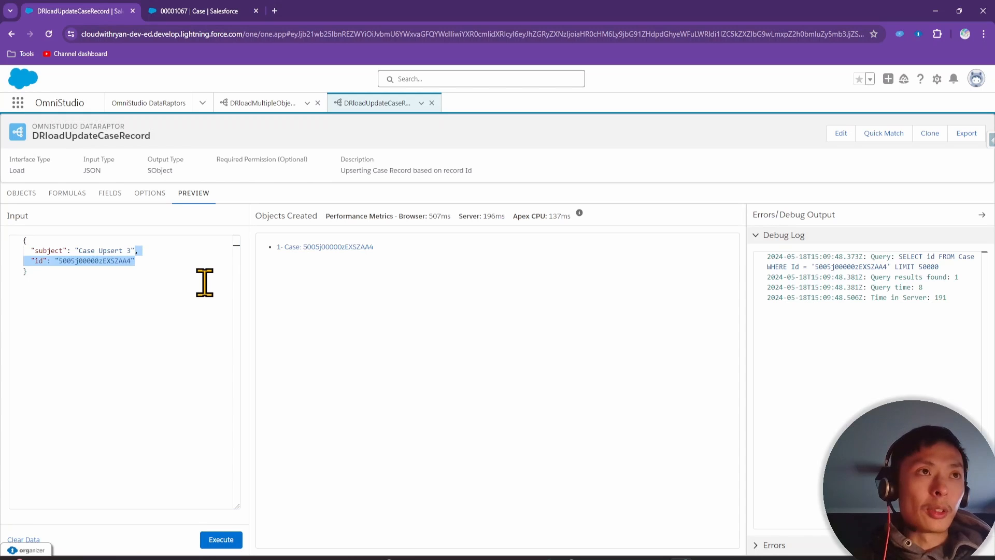
{"action": "key", "text": "BackSpace"}
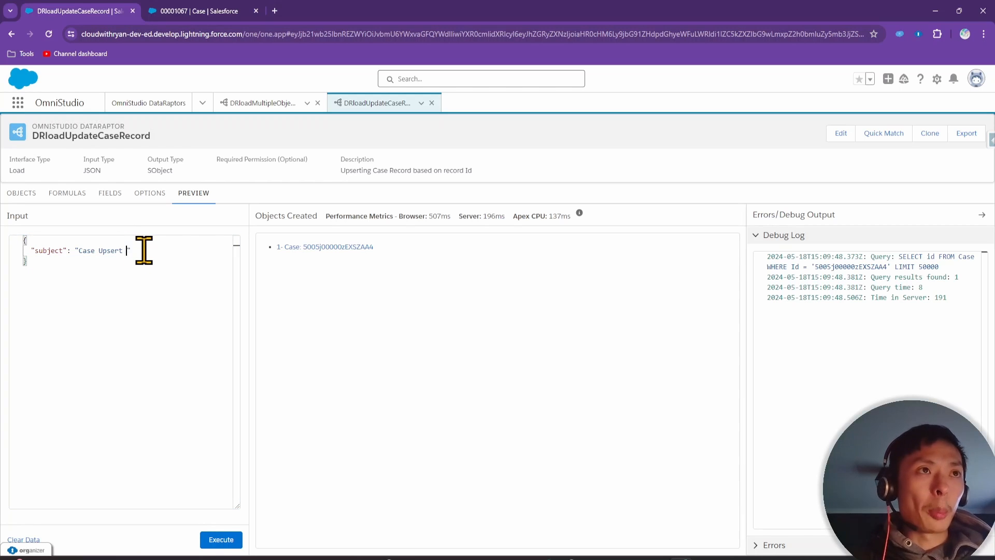
{"action": "type", "text": "4"}
{"action": "left_click", "coordinate": [228, 541]}
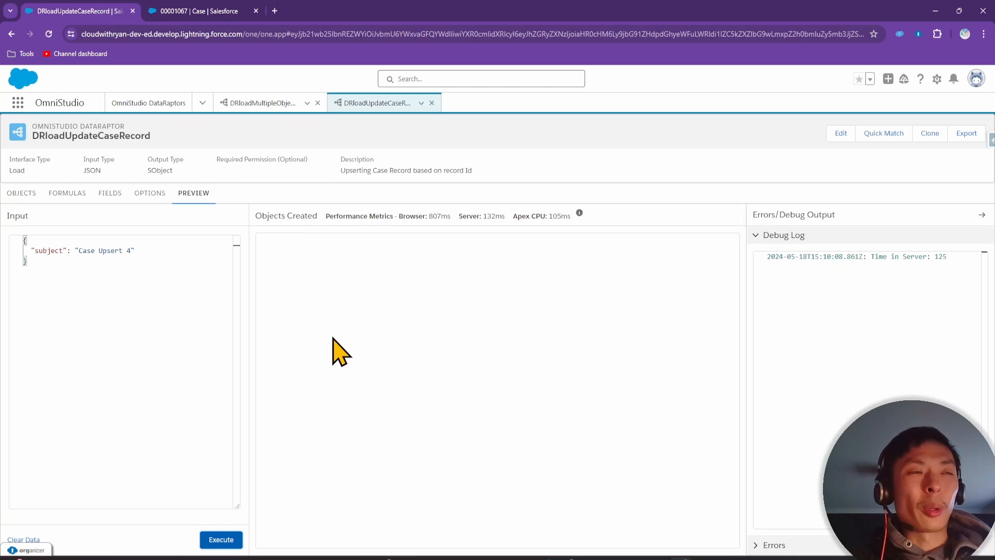
{"action": "left_click", "coordinate": [200, 11]}
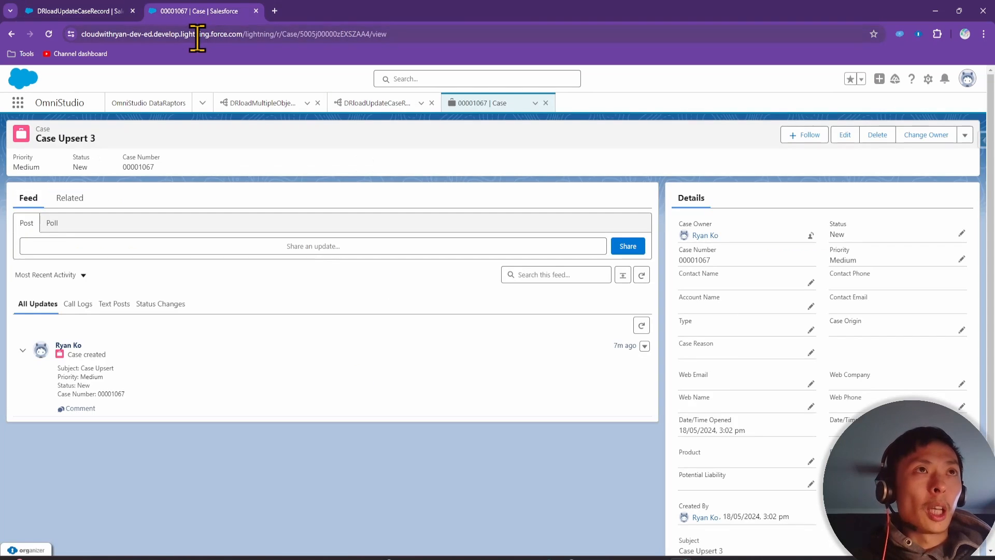
{"action": "key", "text": "Return"}
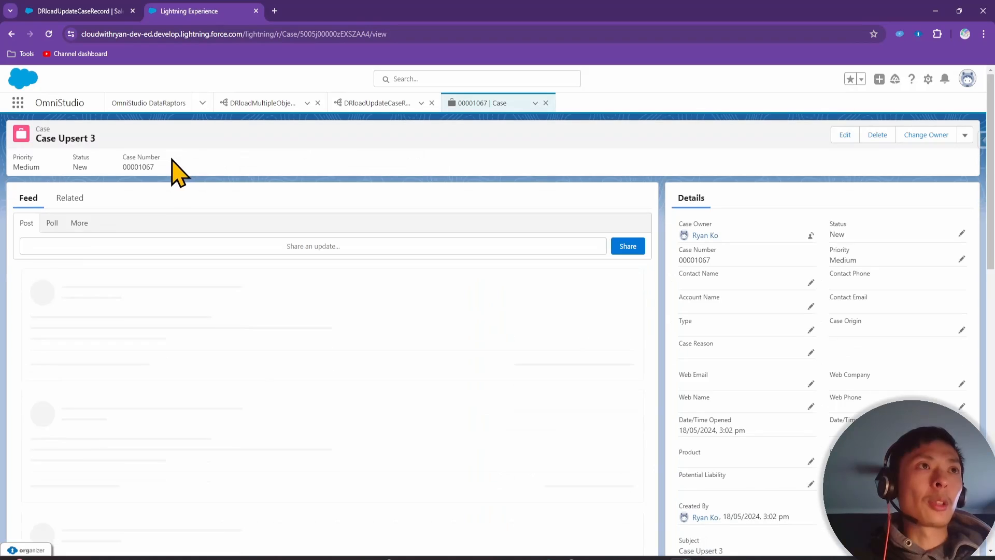
{"action": "left_click", "coordinate": [79, 9]}
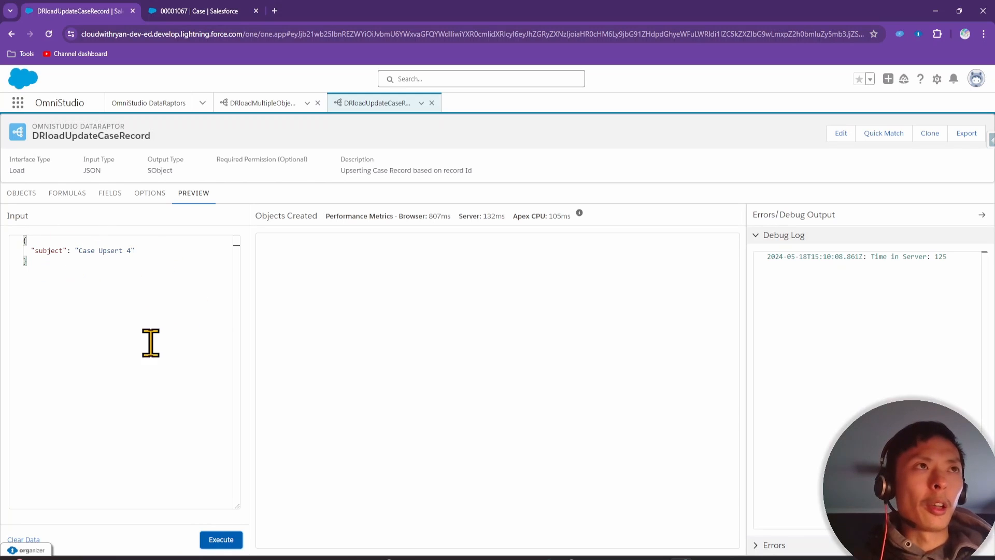
Show the DataRaptor's field mappings with the id mapping's Upsert Key settings expanded
{"action": "left_click", "coordinate": [109, 199]}
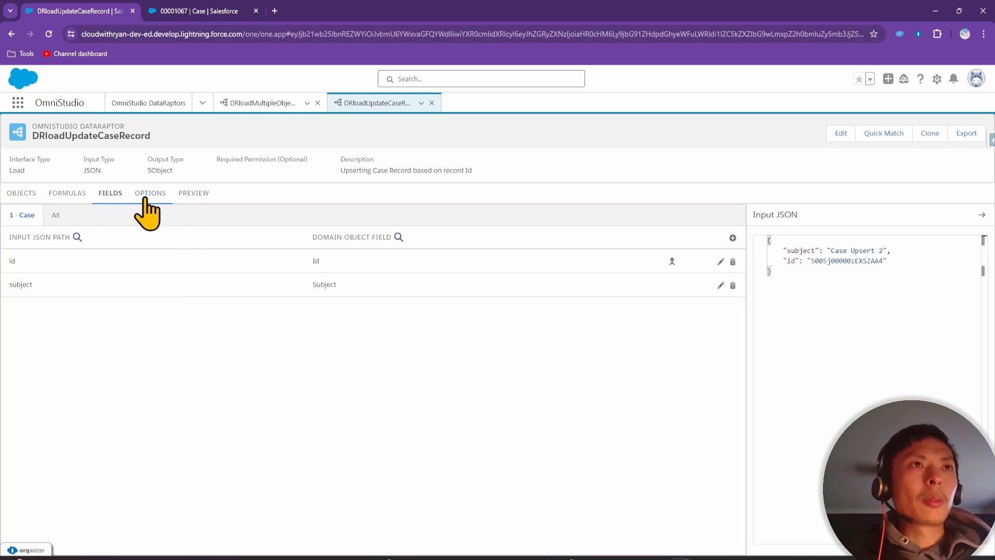
{"action": "left_click", "coordinate": [174, 264]}
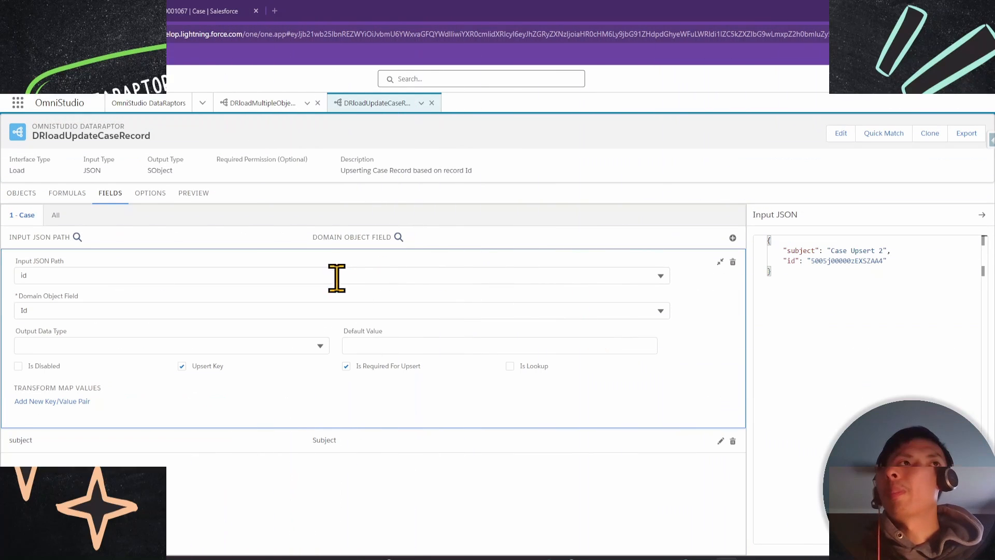
Clone the DataRaptor under the new name DRupdateCaseRecordFields
{"action": "left_click", "coordinate": [930, 134]}
{"action": "left_click", "coordinate": [415, 340]}
{"action": "type", "text": "D"}
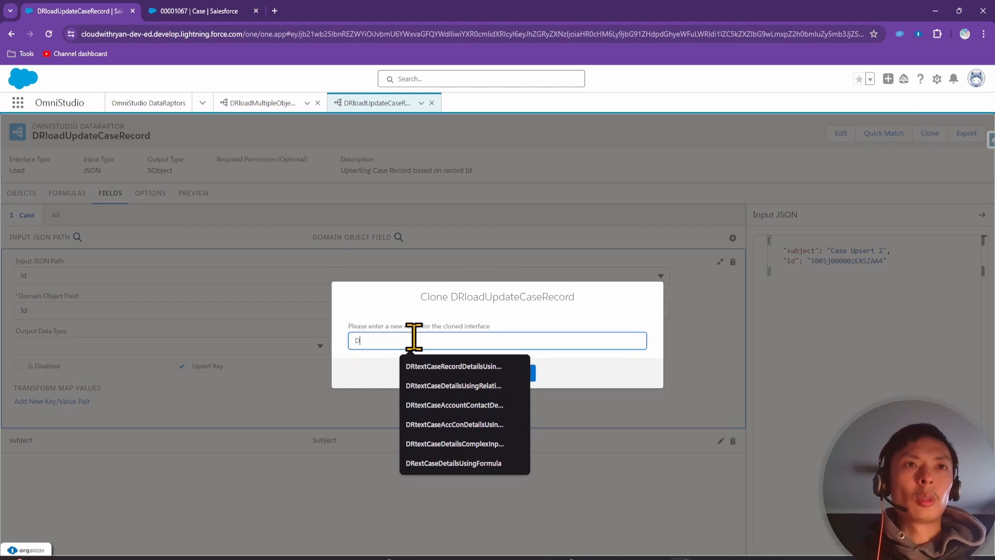
{"action": "type", "text": "RupdateCaseRecord"}
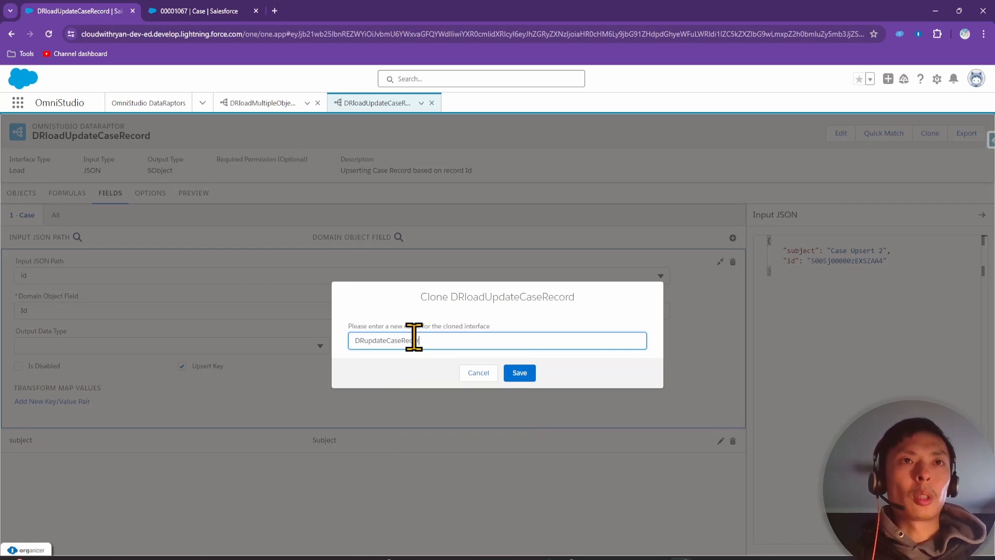
{"action": "type", "text": "Fields"}
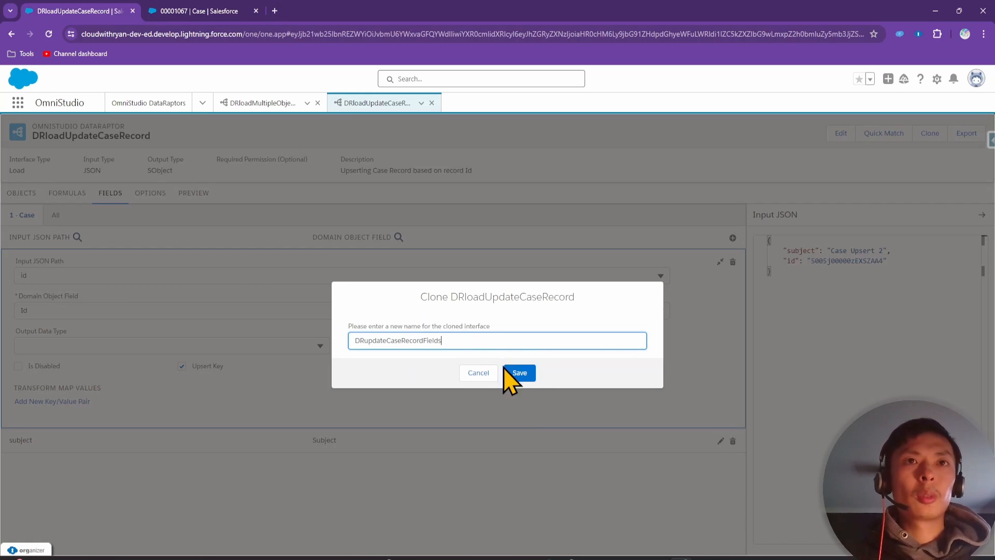
{"action": "left_click", "coordinate": [518, 374]}
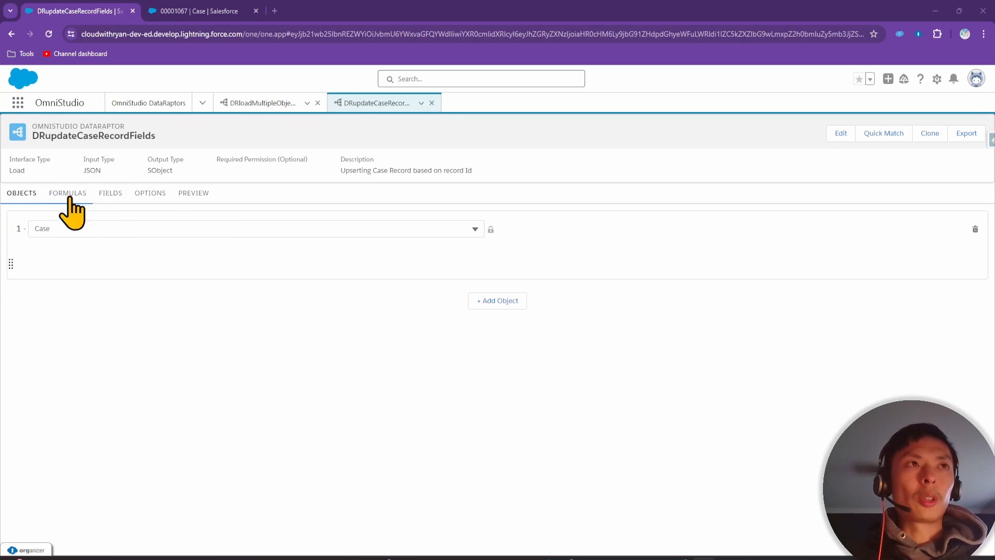
Start a new "status" key on a new line of the Input JSON
{"action": "left_click", "coordinate": [108, 199]}
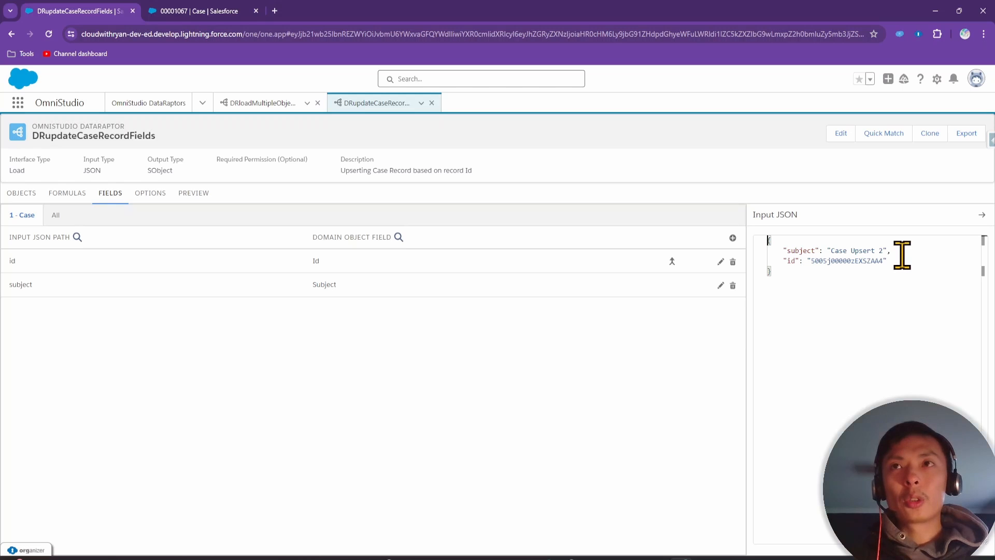
{"action": "key", "text": "Return"}
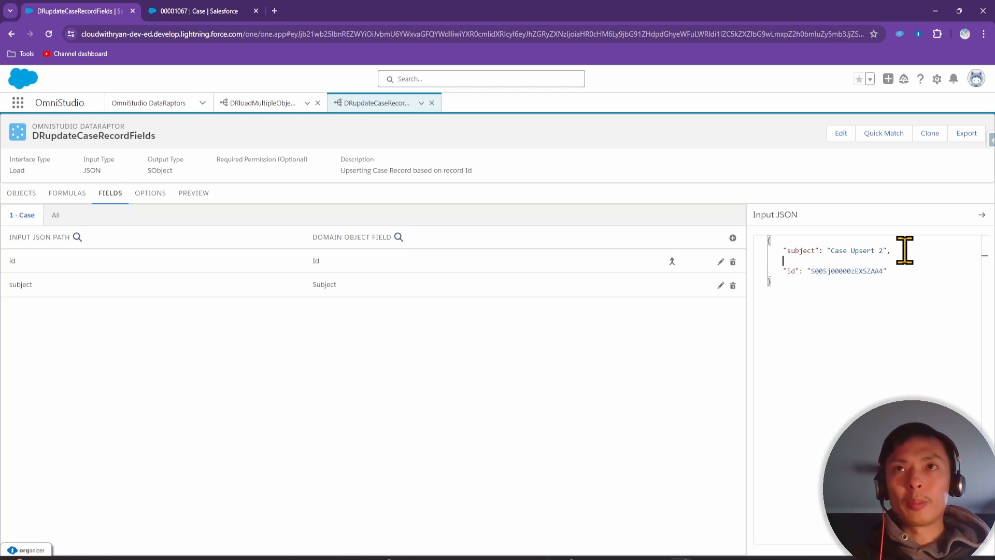
{"action": "type", "text": "\"status\": \""}
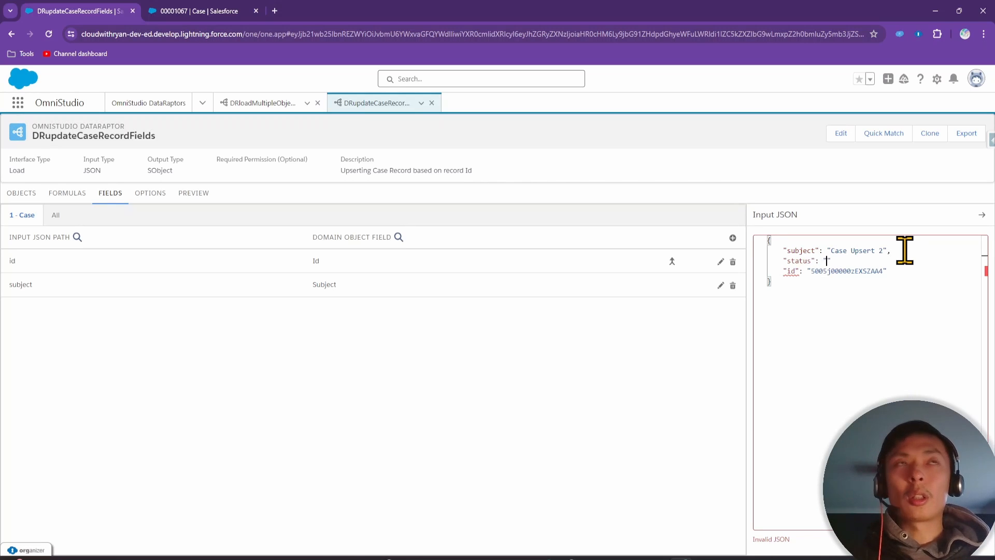
Check the Case's available Status picklist values, then cancel the inline edit
{"action": "left_click", "coordinate": [194, 11]}
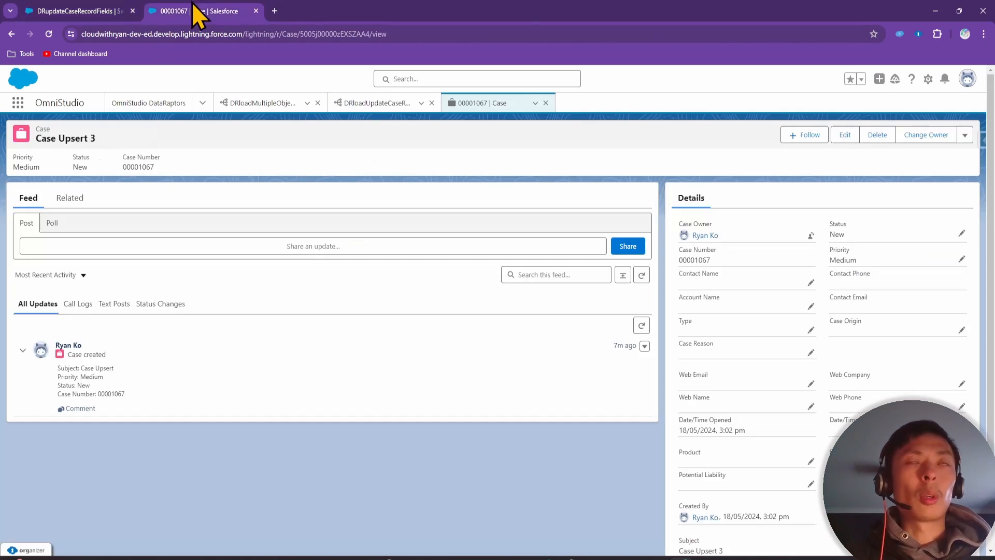
{"action": "left_click", "coordinate": [961, 233]}
{"action": "left_click", "coordinate": [906, 260]}
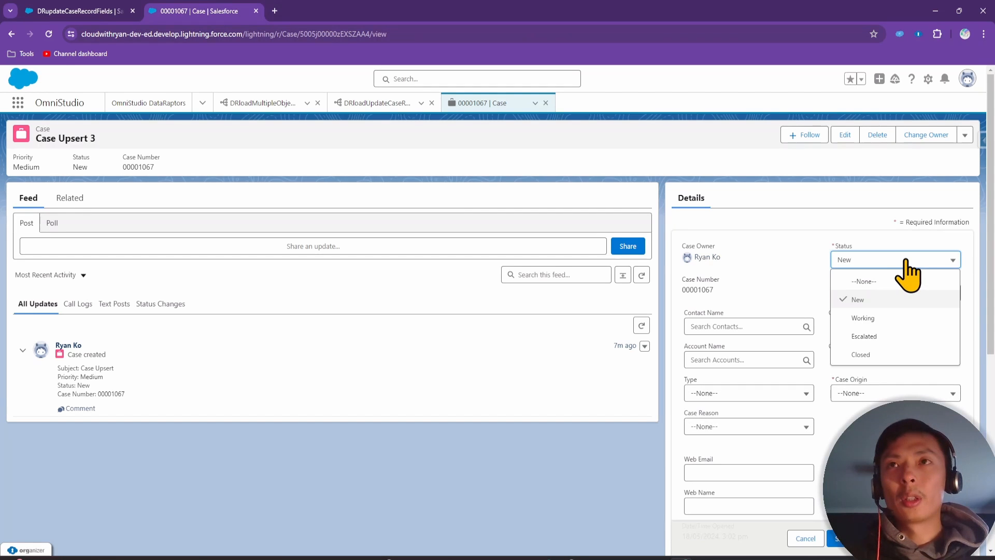
{"action": "left_click", "coordinate": [833, 262]}
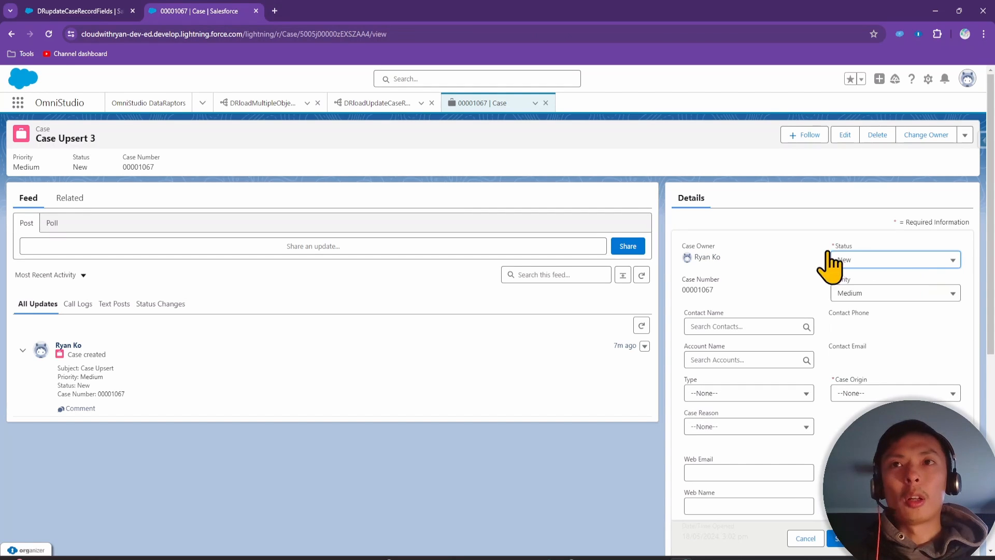
{"action": "left_click", "coordinate": [806, 538]}
Complete the Input JSON status value as 'Closed' and add a new Case field mapping row
{"action": "left_click", "coordinate": [106, 10]}
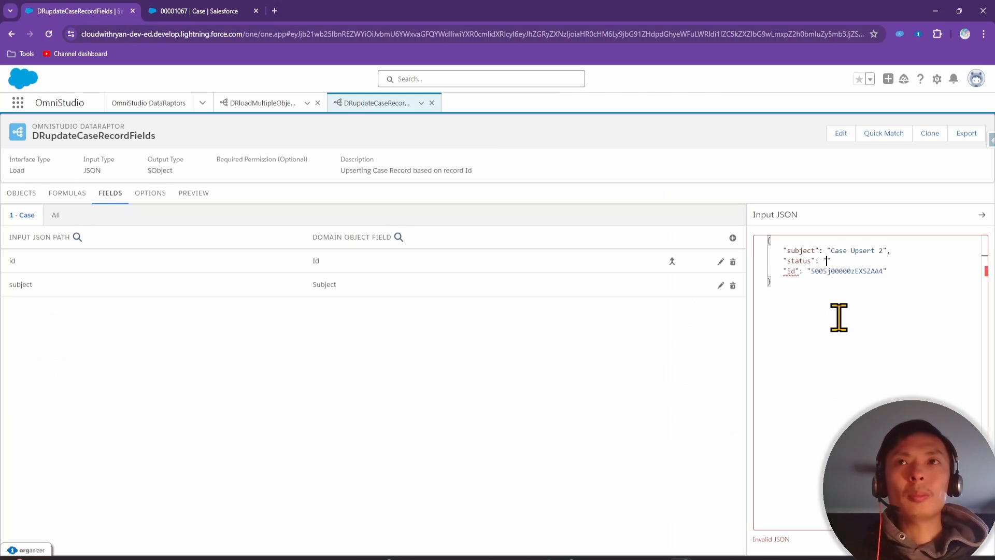
{"action": "type", "text": "lo"}
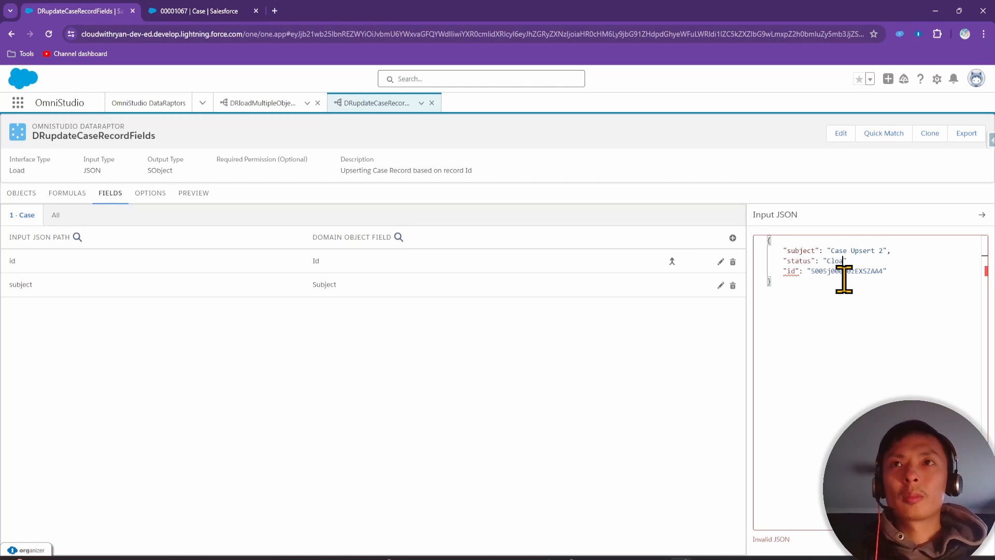
{"action": "type", "text": "sed"}
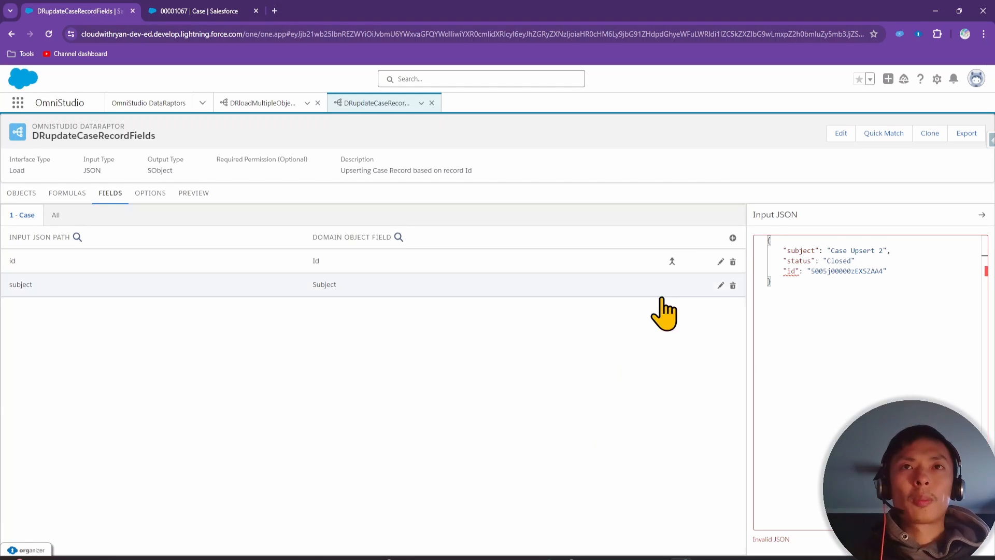
{"action": "left_click", "coordinate": [732, 237]}
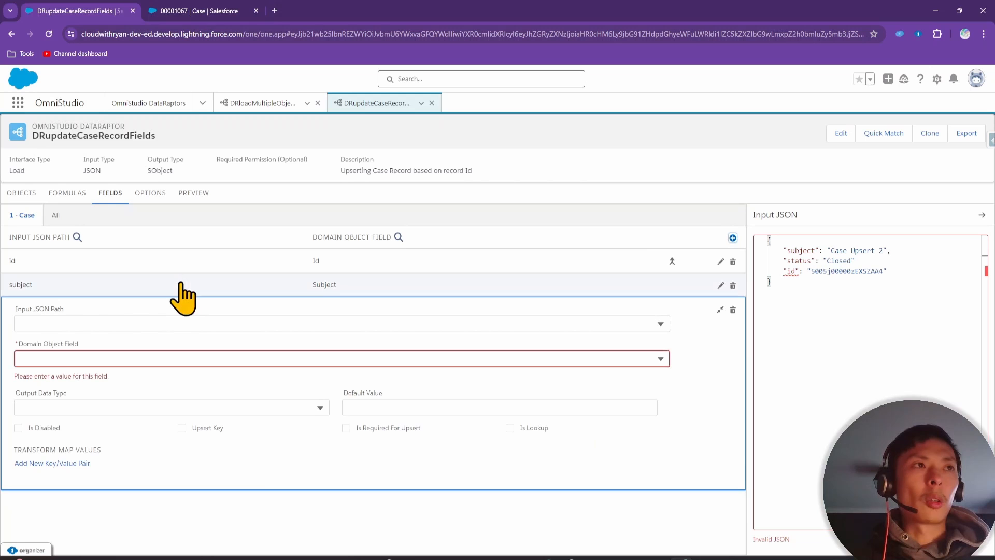
{"action": "left_click", "coordinate": [98, 325]}
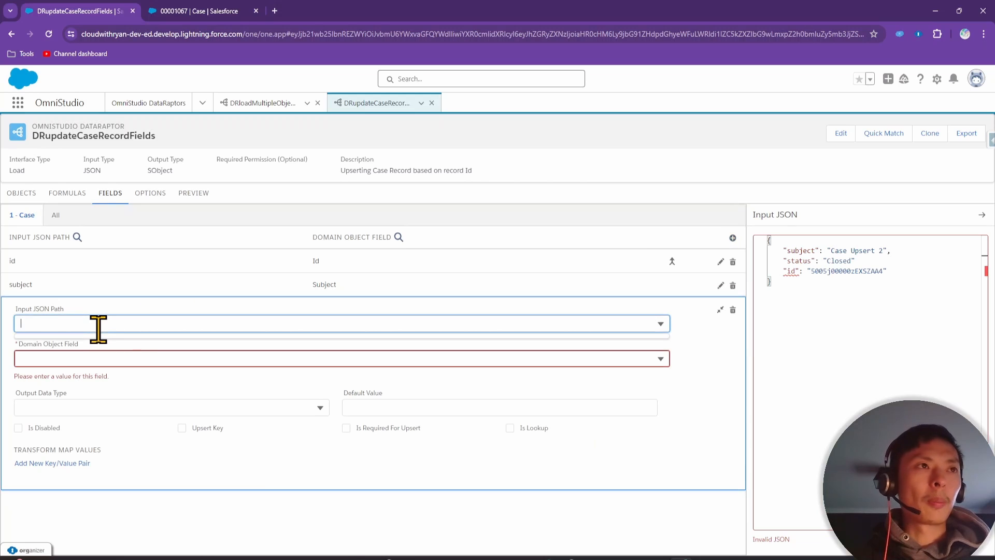
{"action": "left_click", "coordinate": [140, 495]}
{"action": "left_click", "coordinate": [100, 275]}
{"action": "left_click", "coordinate": [58, 213]}
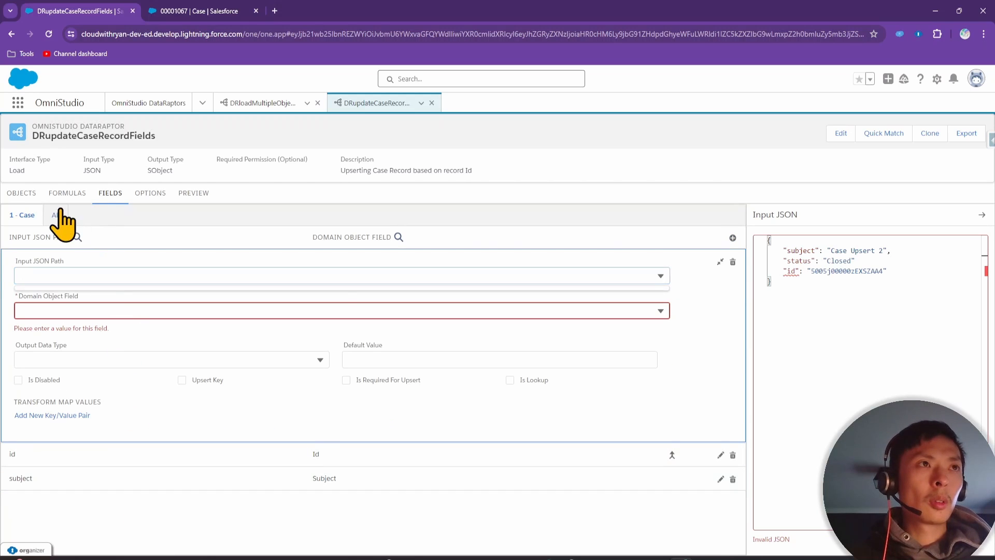
{"action": "left_click", "coordinate": [21, 215]}
{"action": "left_click", "coordinate": [73, 275]}
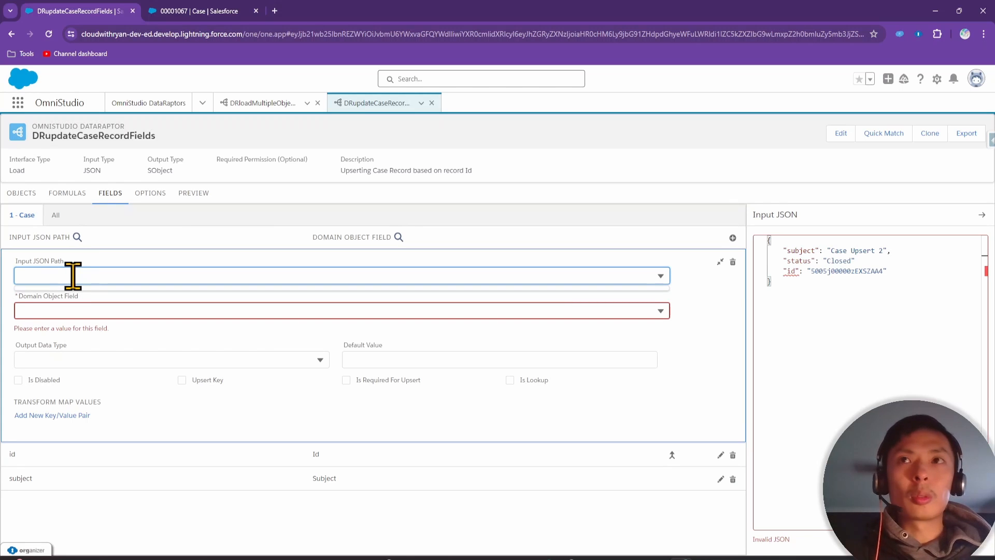
Map Input JSON Path status to the Case Status field, then open the preview
{"action": "type", "text": "status"}
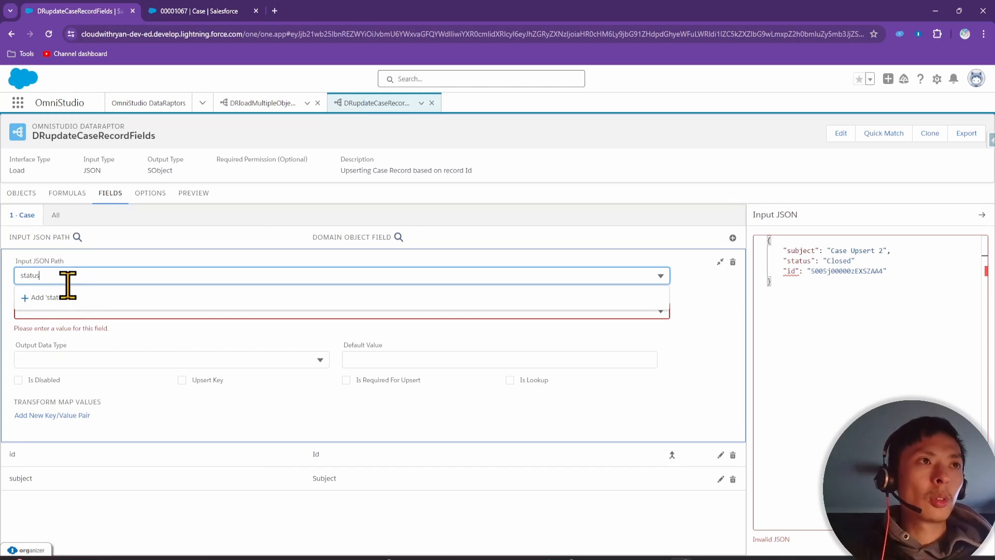
{"action": "left_click", "coordinate": [67, 297]}
{"action": "left_click", "coordinate": [63, 333]}
{"action": "type", "text": "stat"}
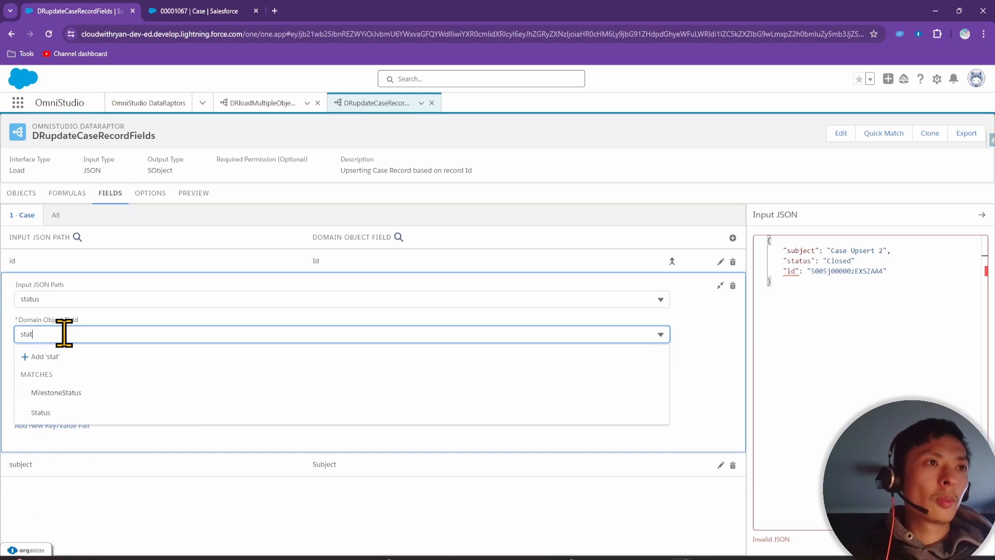
{"action": "left_click", "coordinate": [63, 411]}
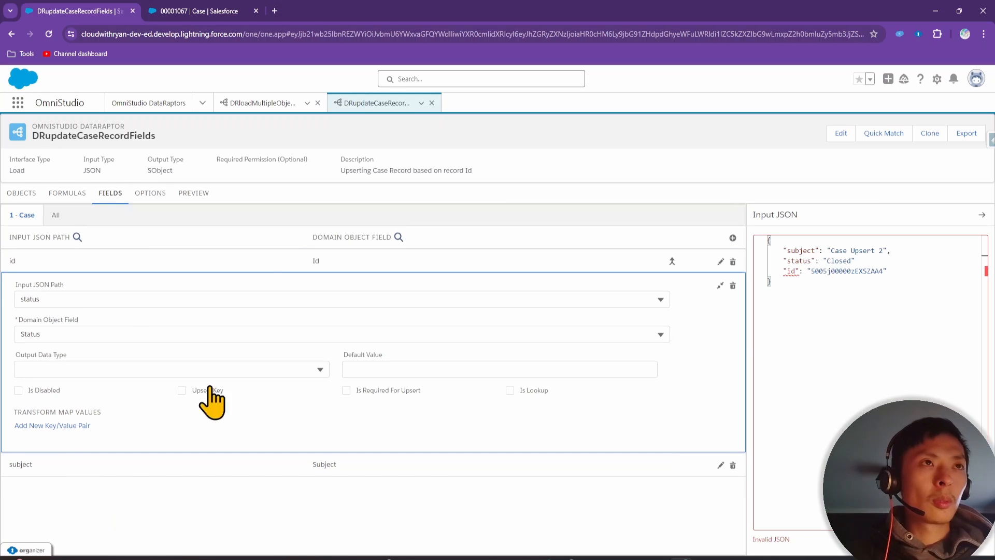
{"action": "left_click", "coordinate": [195, 195]}
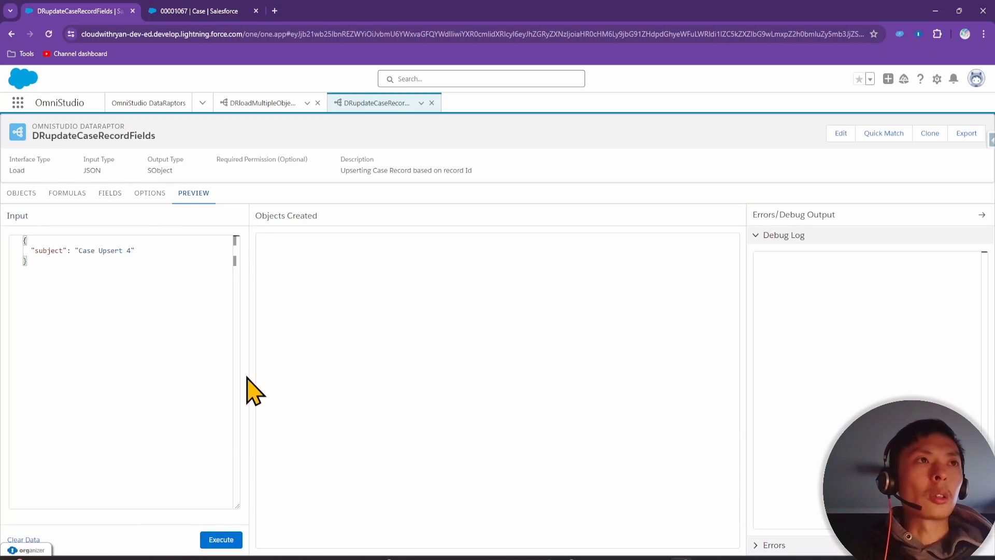
Replace the preview input with the Input JSON holding subject, status and the Case id
{"action": "left_click", "coordinate": [110, 199]}
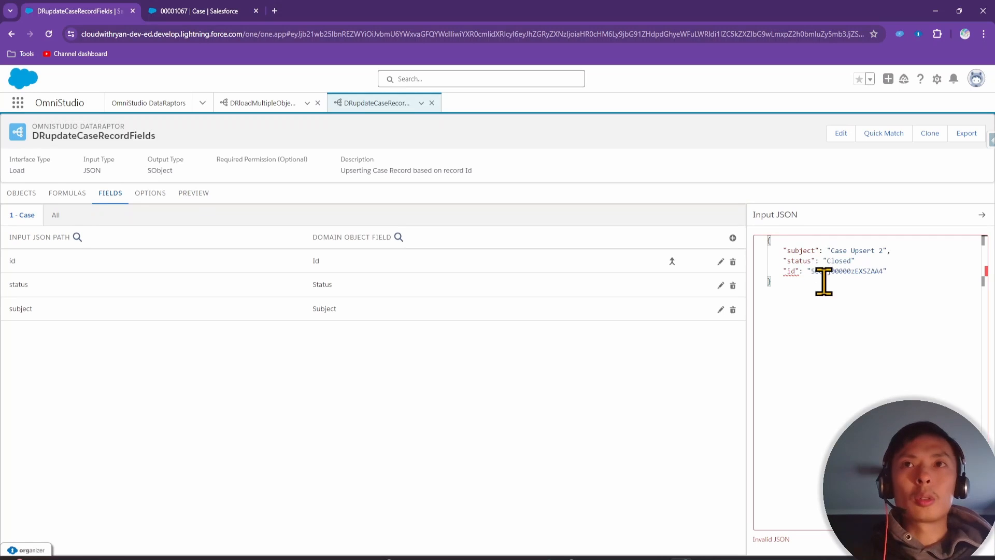
{"action": "key", "text": "ctrl+a"}
{"action": "left_click", "coordinate": [193, 193]}
{"action": "left_click", "coordinate": [104, 282]}
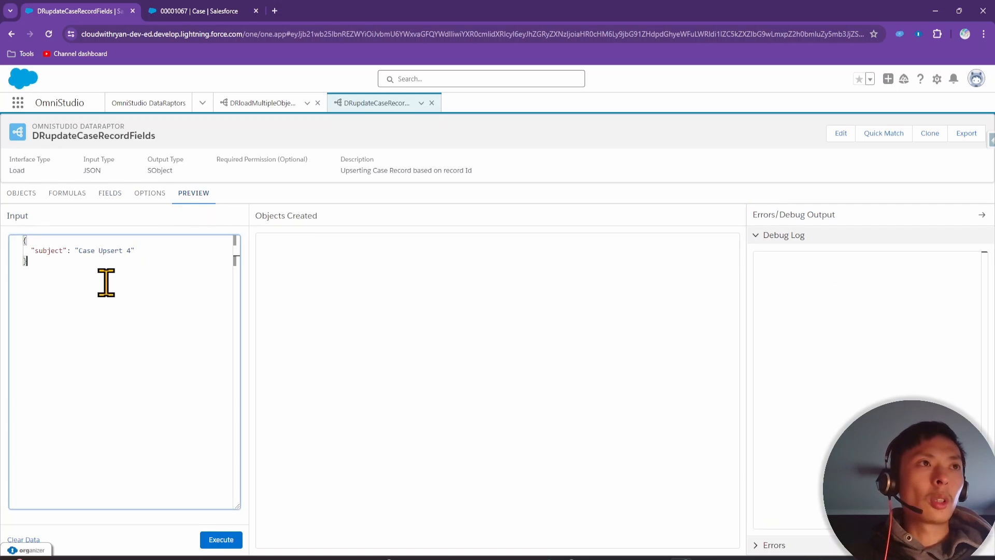
{"action": "key", "text": "ctrl+a"}
{"action": "key", "text": "ctrl+v"}
{"action": "double_click", "coordinate": [111, 270]}
{"action": "key", "text": "ctrl+c"}
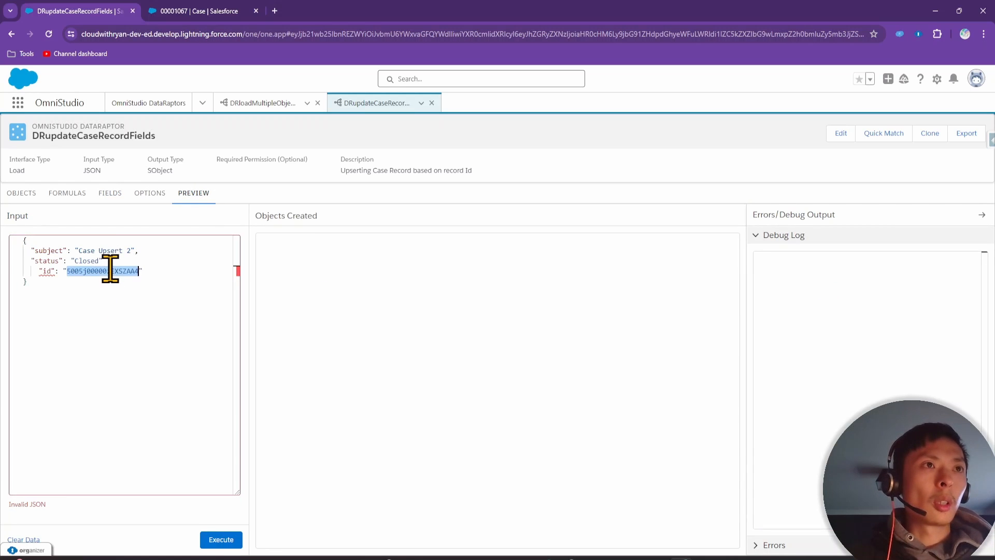
Load the Case record page in the other tab using the copied Case id
{"action": "left_click", "coordinate": [207, 11]}
{"action": "left_click", "coordinate": [306, 34]}
{"action": "left_click", "coordinate": [305, 33]}
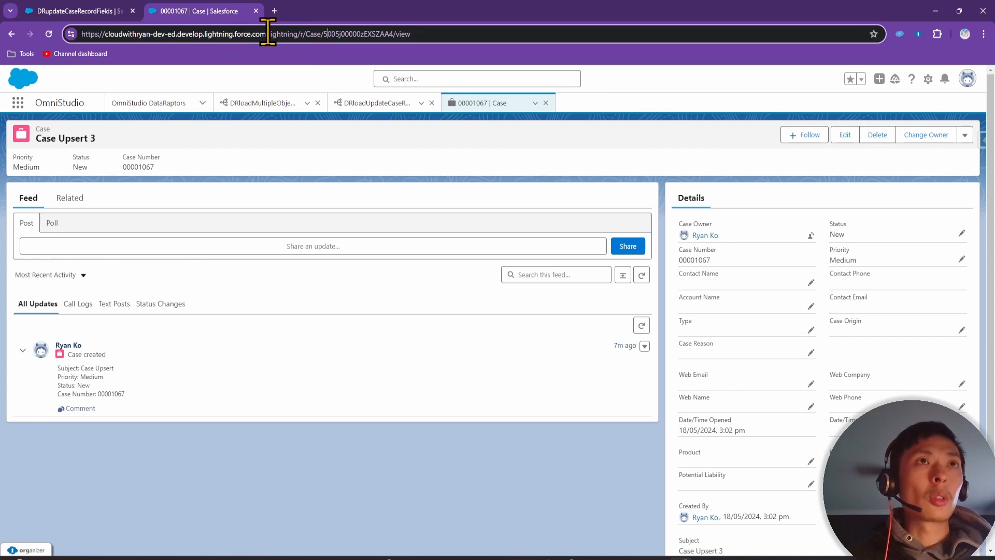
{"action": "left_click_drag", "start_coordinate": [267, 34], "coordinate": [477, 34]}
{"action": "type", "text": "/"}
{"action": "key", "text": "ctrl+v"}
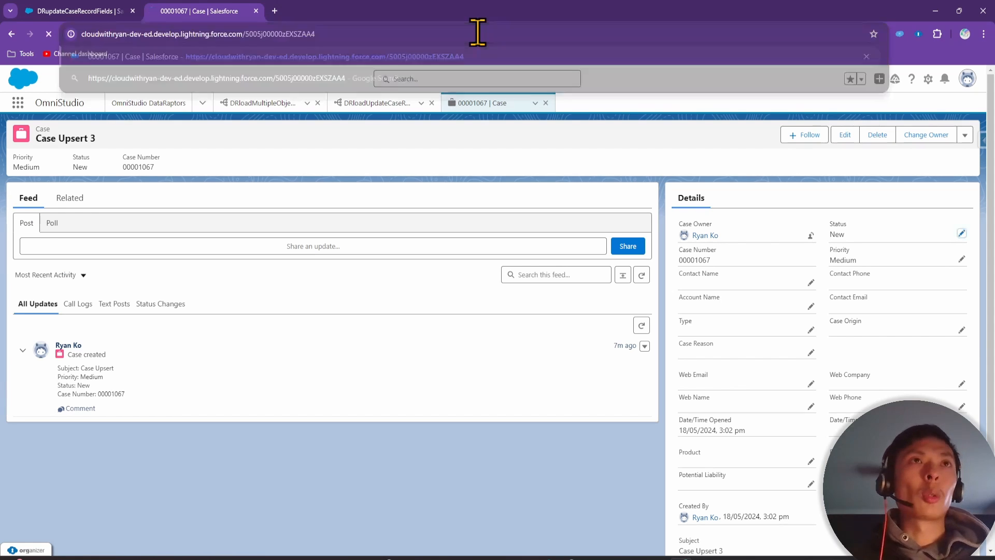
{"action": "key", "text": "Return"}
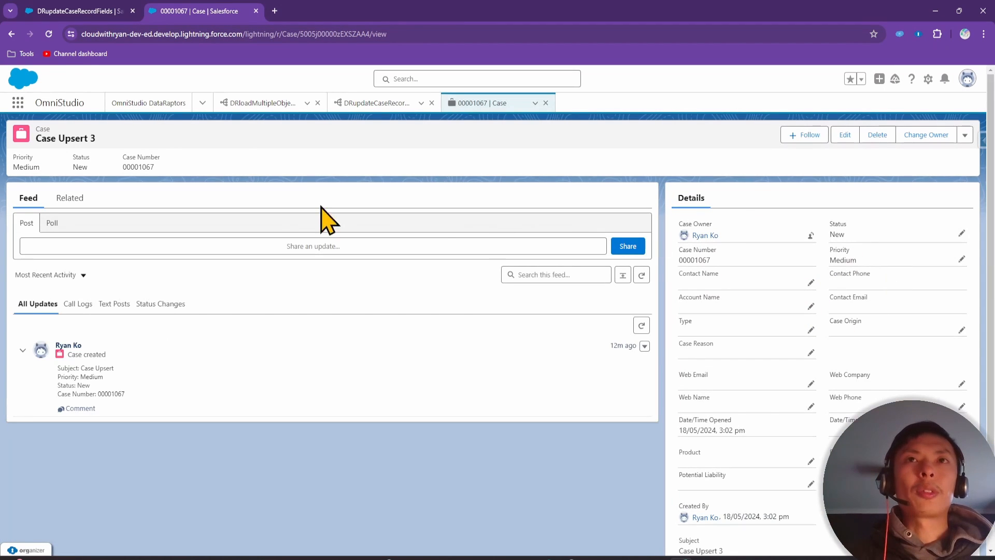
Change the preview input's subject to 'Case Upsert 10' and return to the field mappings
{"action": "left_click", "coordinate": [71, 6]}
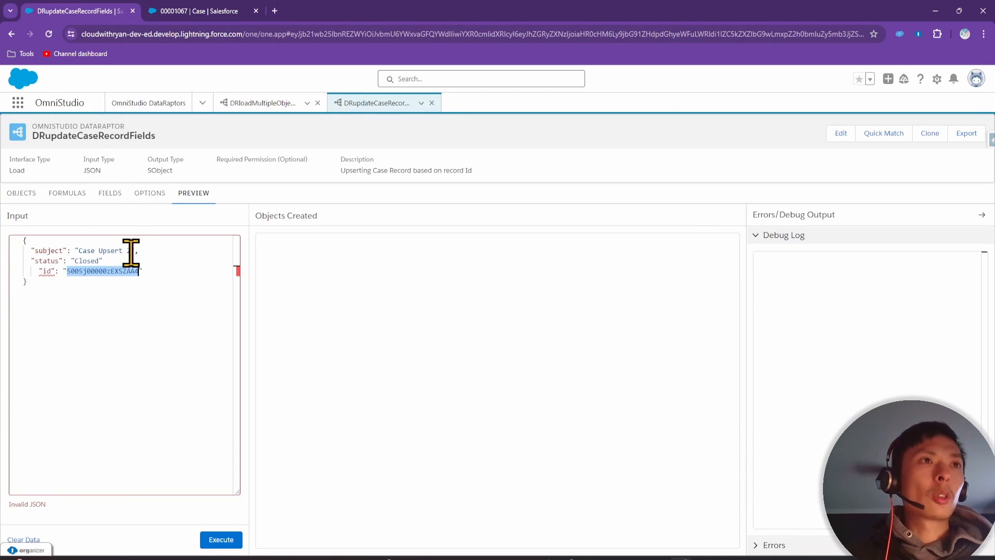
{"action": "left_click", "coordinate": [131, 251]}
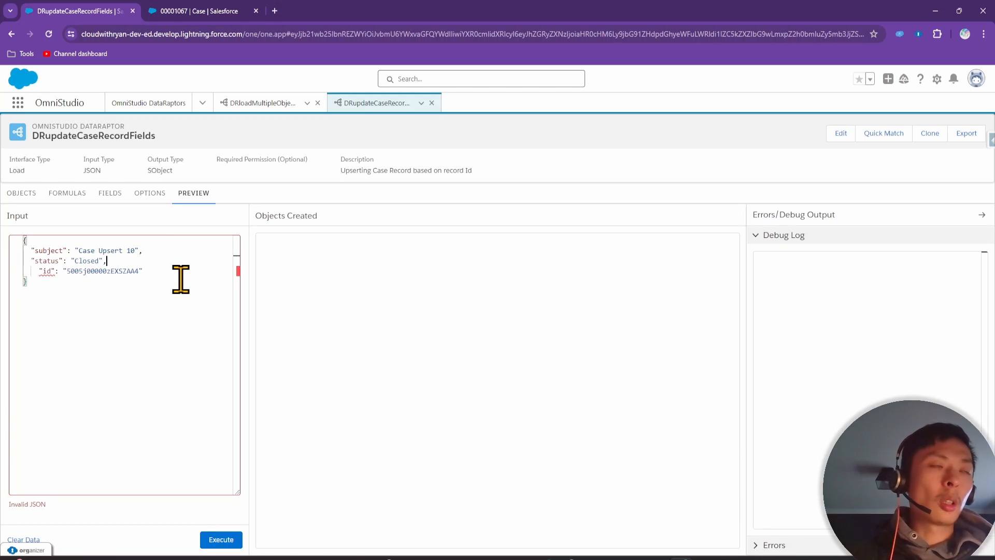
{"action": "left_click", "coordinate": [39, 270]}
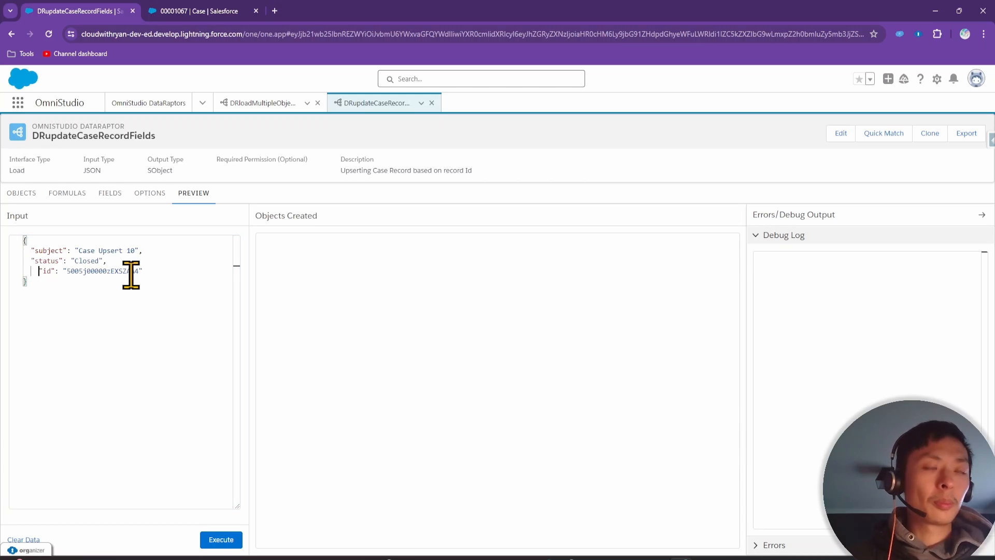
{"action": "left_click", "coordinate": [110, 194]}
Add a comma after "Closed" in Input JSON, add an empty field mapping, and return to Preview
{"action": "left_click", "coordinate": [871, 261]}
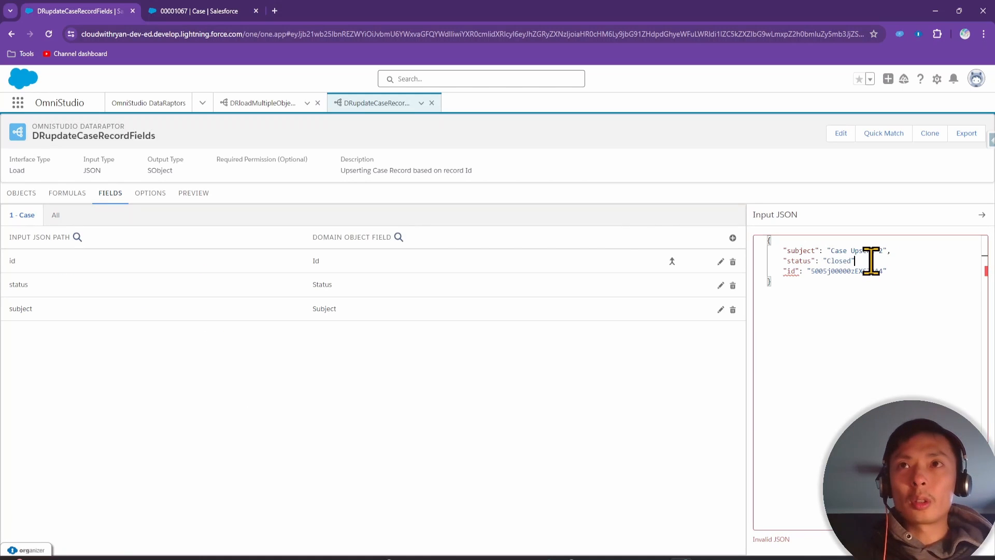
{"action": "type", "text": ","}
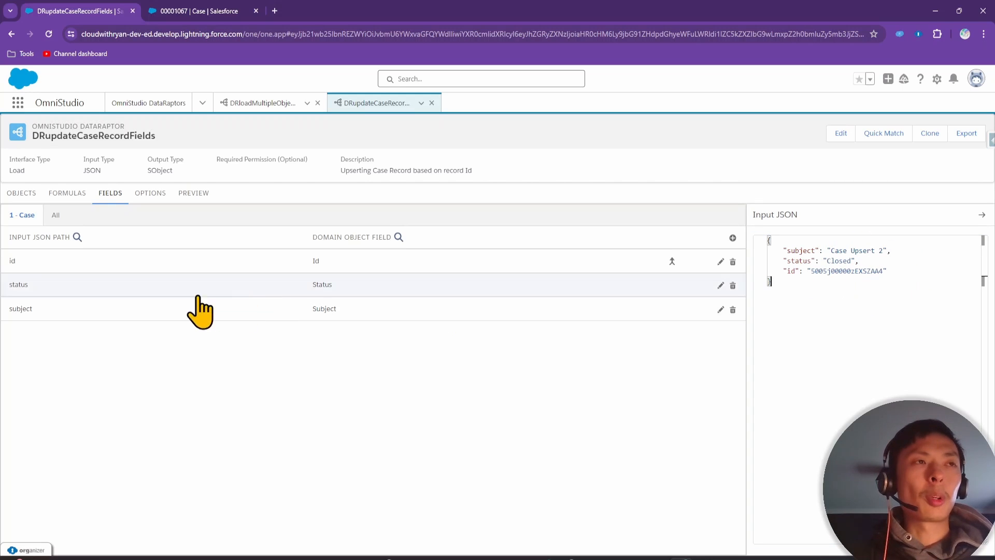
{"action": "left_click", "coordinate": [733, 238]}
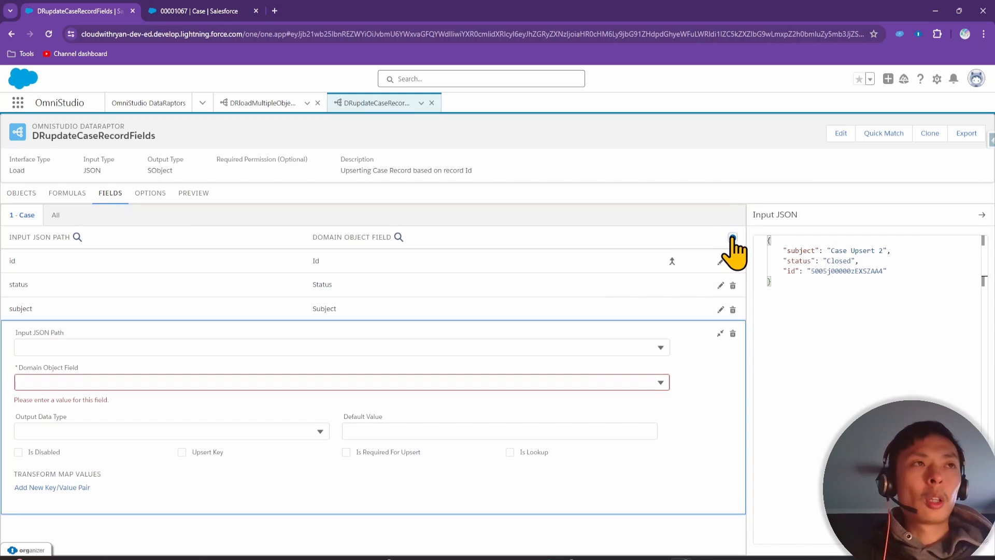
{"action": "left_click", "coordinate": [58, 347]}
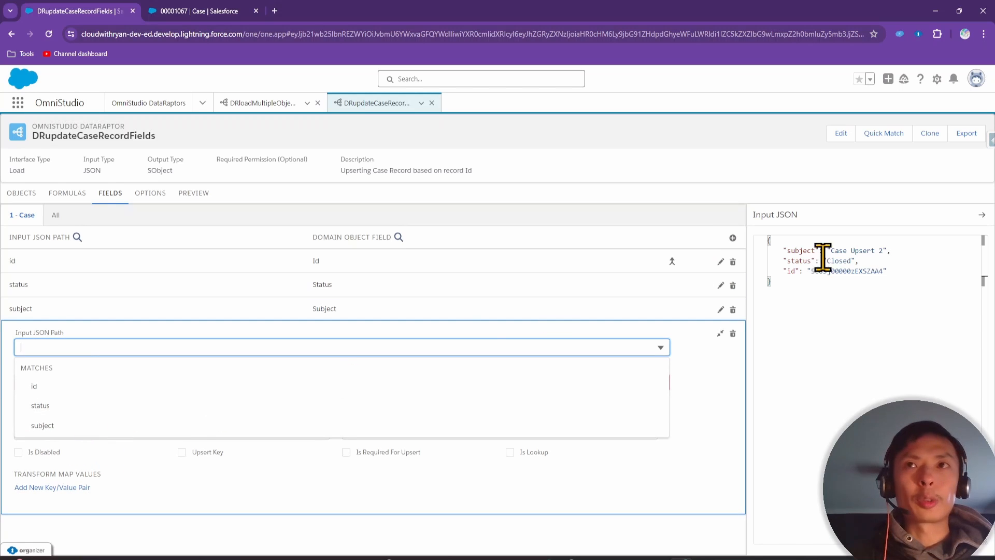
{"action": "left_click", "coordinate": [734, 335]}
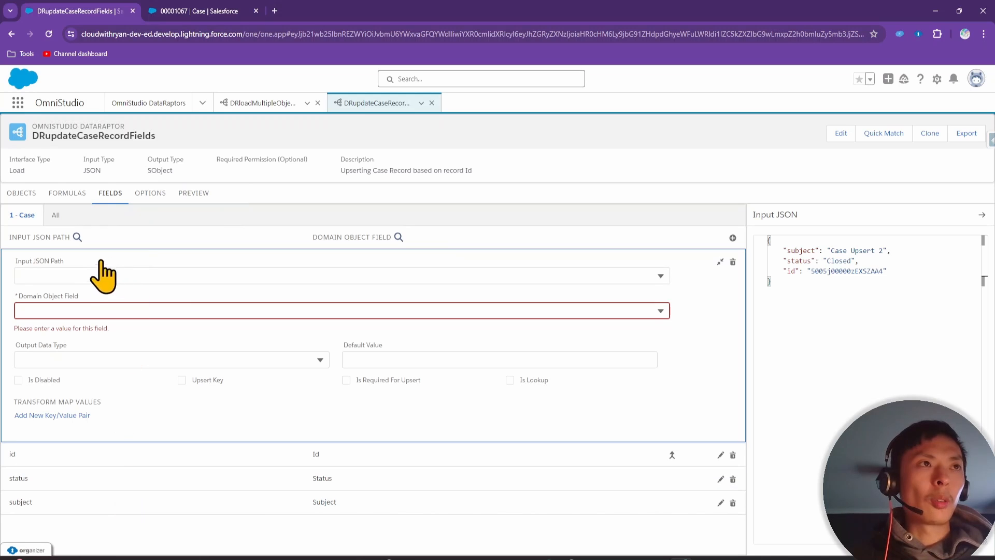
{"action": "left_click", "coordinate": [103, 275]}
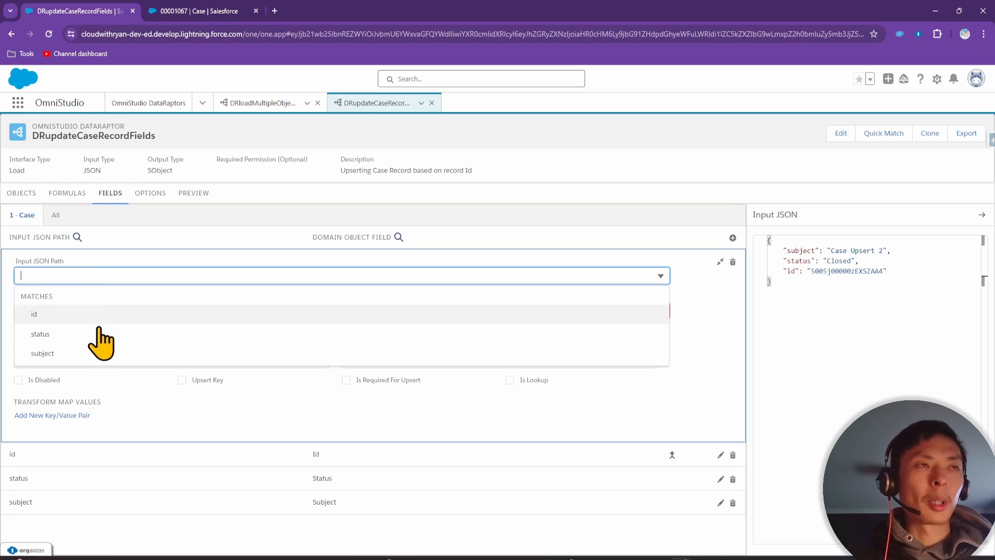
{"action": "left_click", "coordinate": [807, 277]}
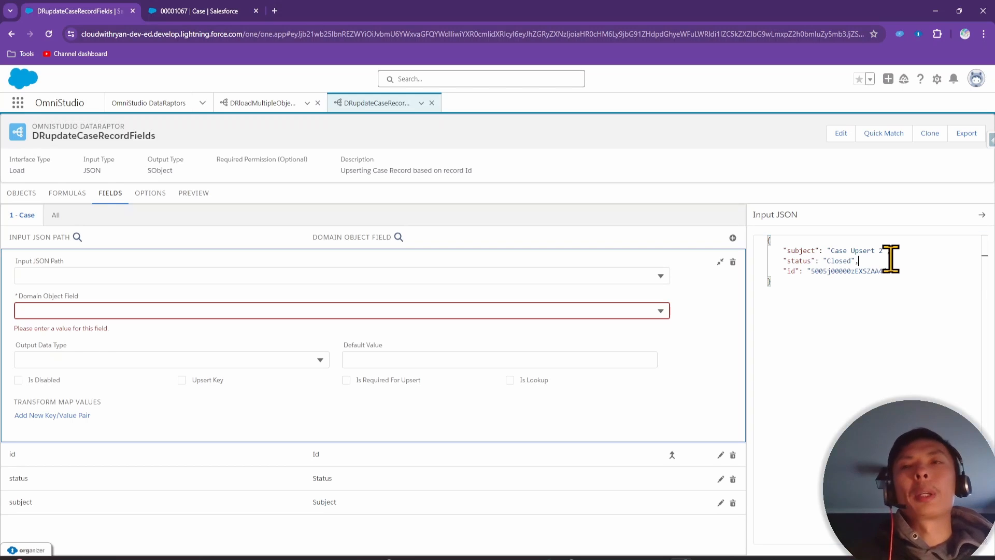
{"action": "left_click", "coordinate": [202, 197]}
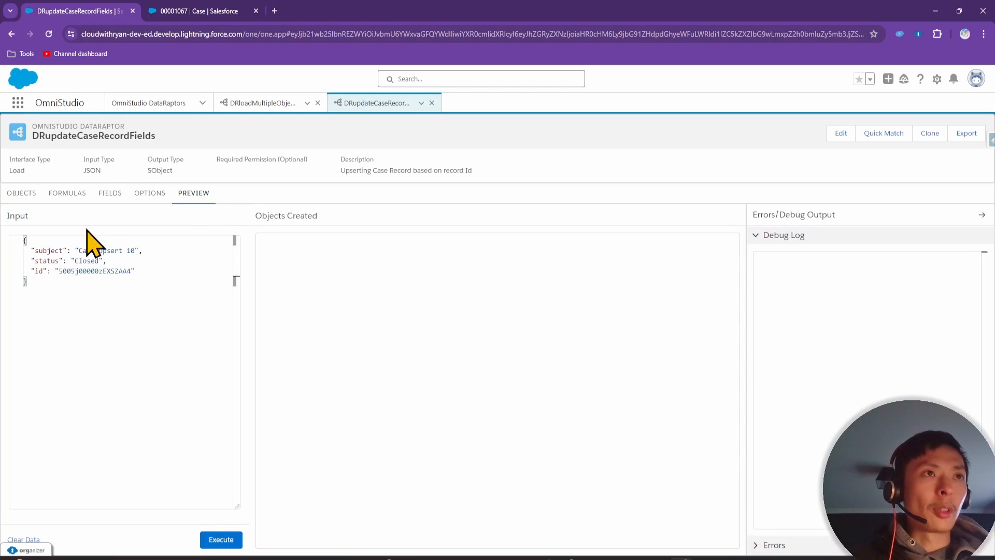
Execute the preview to update the Case, then reload its record page to verify
{"action": "left_click", "coordinate": [222, 539]}
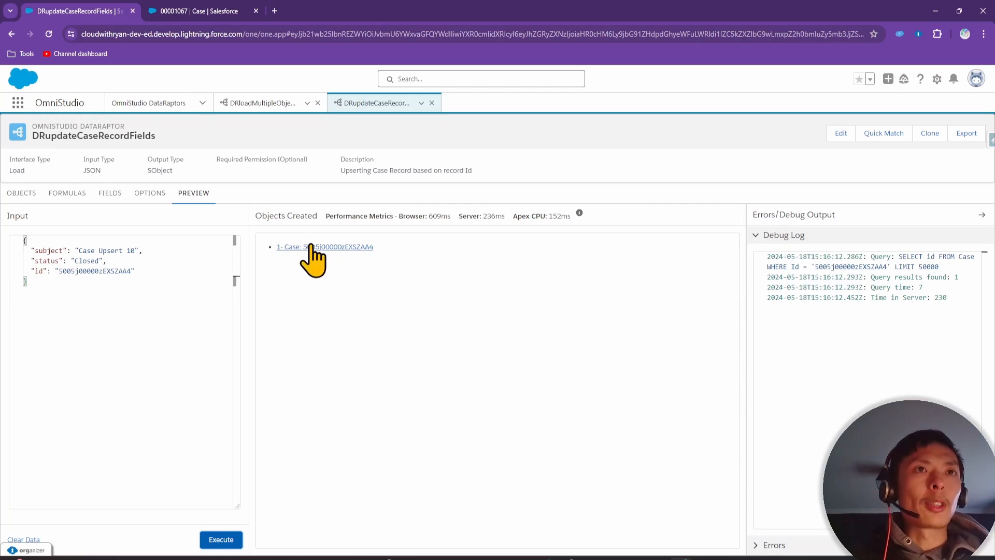
{"action": "left_click", "coordinate": [203, 11]}
{"action": "left_click", "coordinate": [83, 10]}
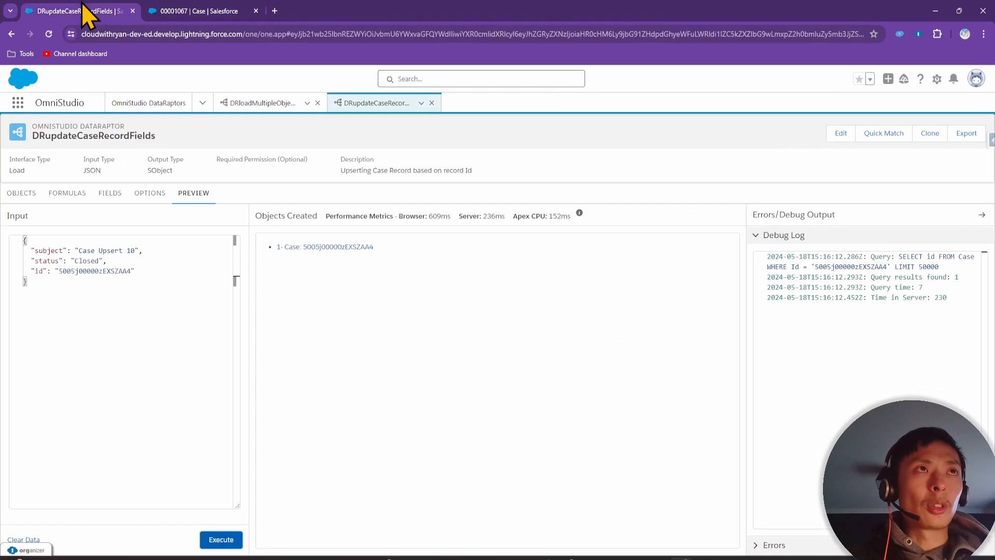
{"action": "left_click", "coordinate": [202, 10]}
{"action": "left_click", "coordinate": [237, 34]}
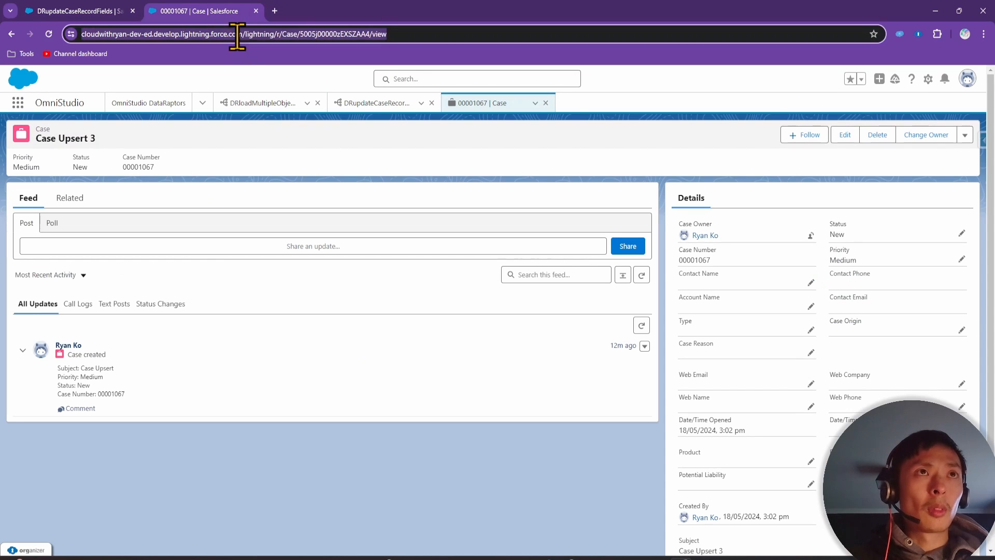
{"action": "key", "text": "Return"}
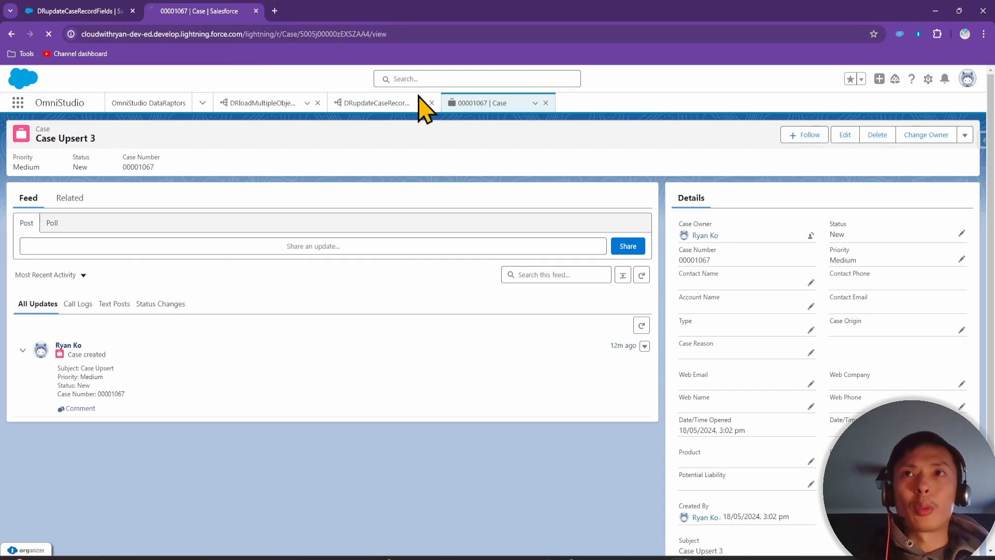
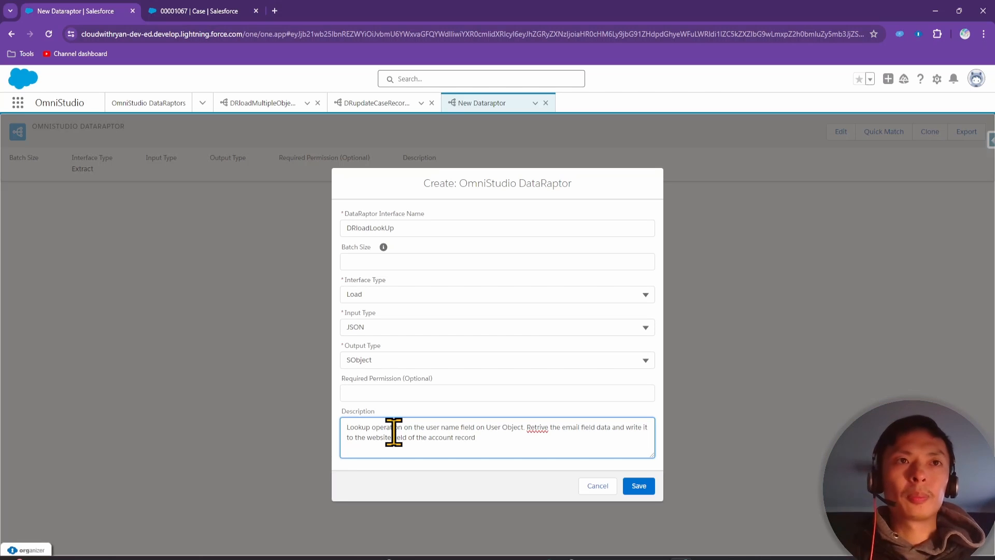
Save the new Load DataRaptor DRloadLookUp with JSON input and SObject output
{"action": "left_click", "coordinate": [639, 487]}
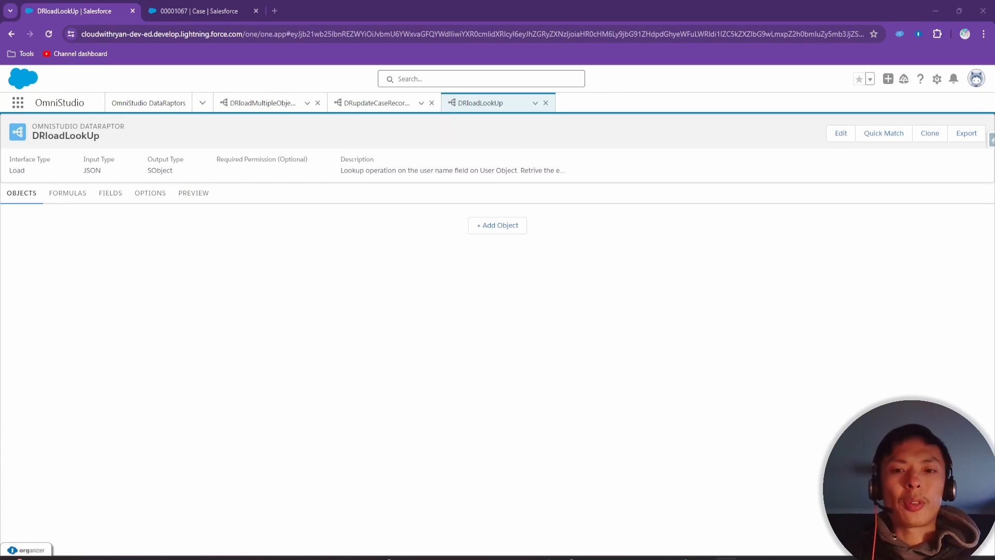
Review slide 22's lookup exercise, highlighting 'the Account record' and 'Website field', then set it aside
{"action": "left_click_drag", "start_coordinate": [829, 559], "coordinate": [732, 154]}
{"action": "left_click", "coordinate": [679, 375]}
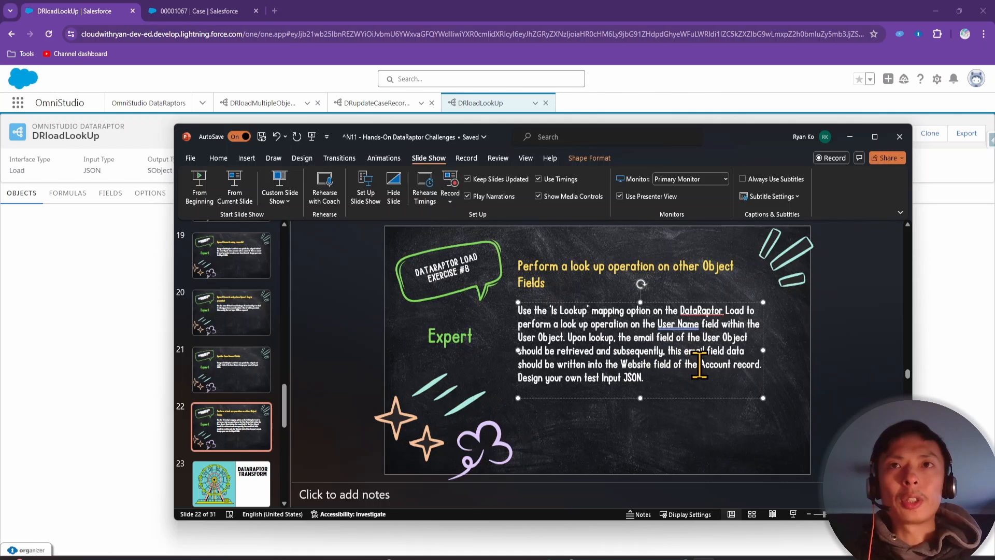
{"action": "left_click_drag", "start_coordinate": [697, 366], "coordinate": [766, 367]}
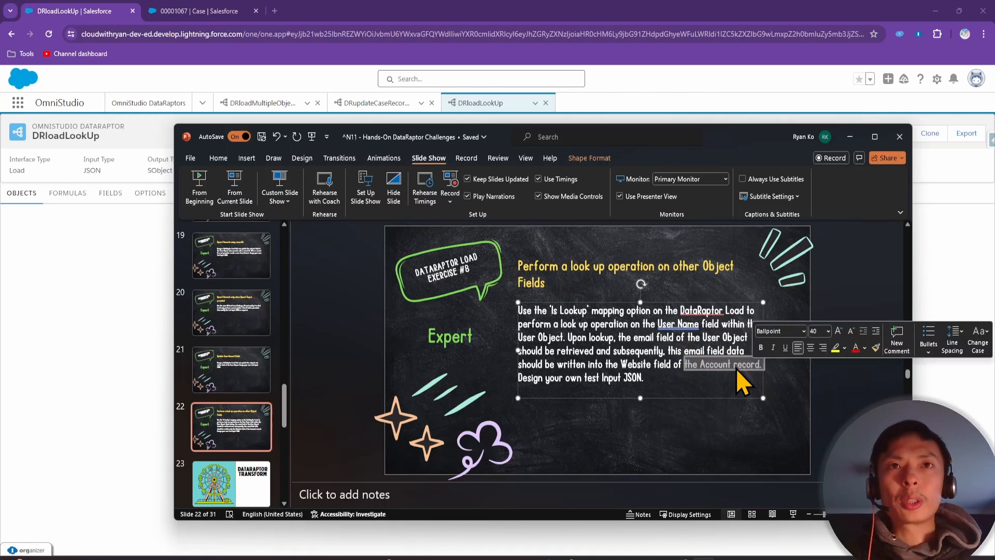
{"action": "left_click", "coordinate": [659, 370]}
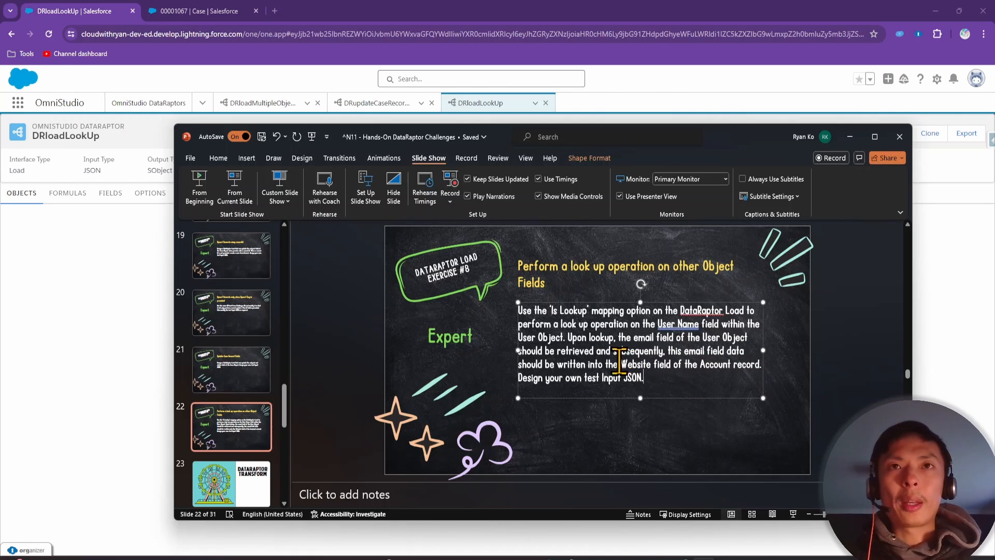
{"action": "left_click_drag", "start_coordinate": [620, 364], "coordinate": [671, 365]}
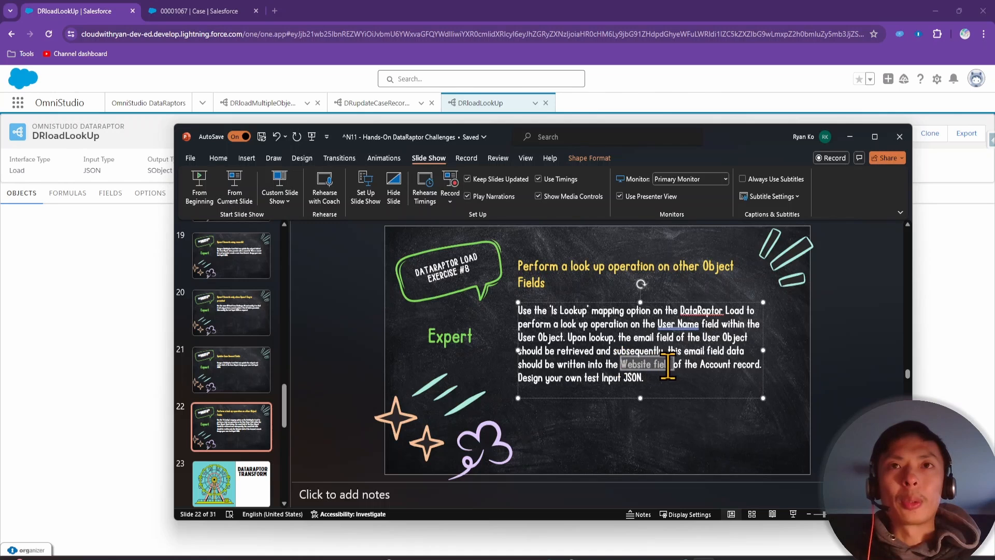
{"action": "left_click", "coordinate": [627, 364]}
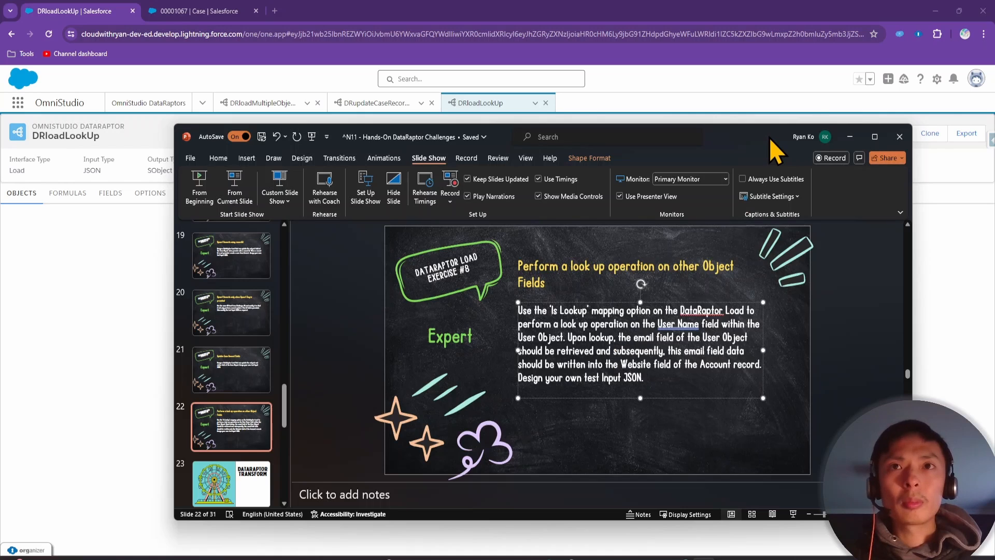
{"action": "left_click", "coordinate": [850, 136]}
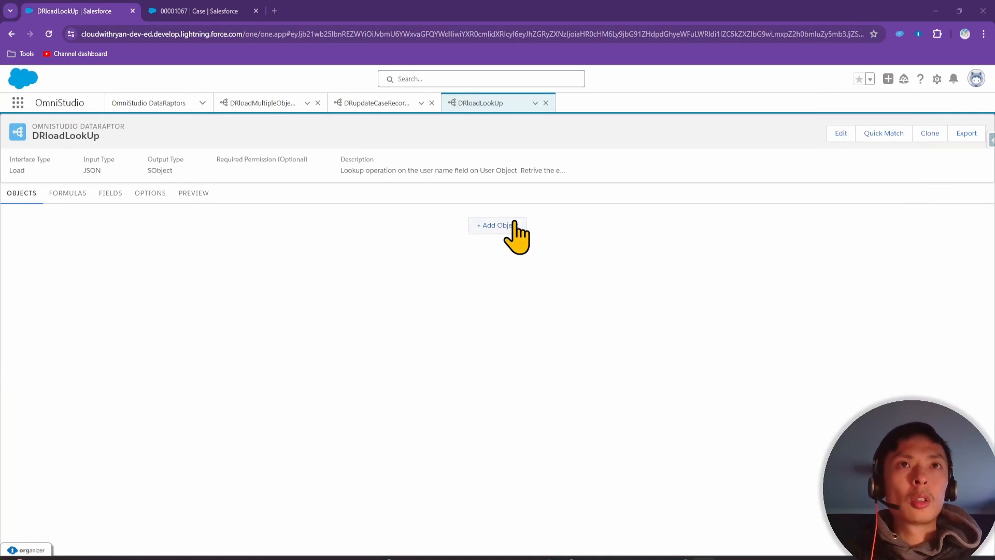
Add Account as DRloadLookUp's object 1 and start editing the Input JSON in Fields
{"action": "left_click", "coordinate": [514, 227]}
{"action": "left_click", "coordinate": [277, 228]}
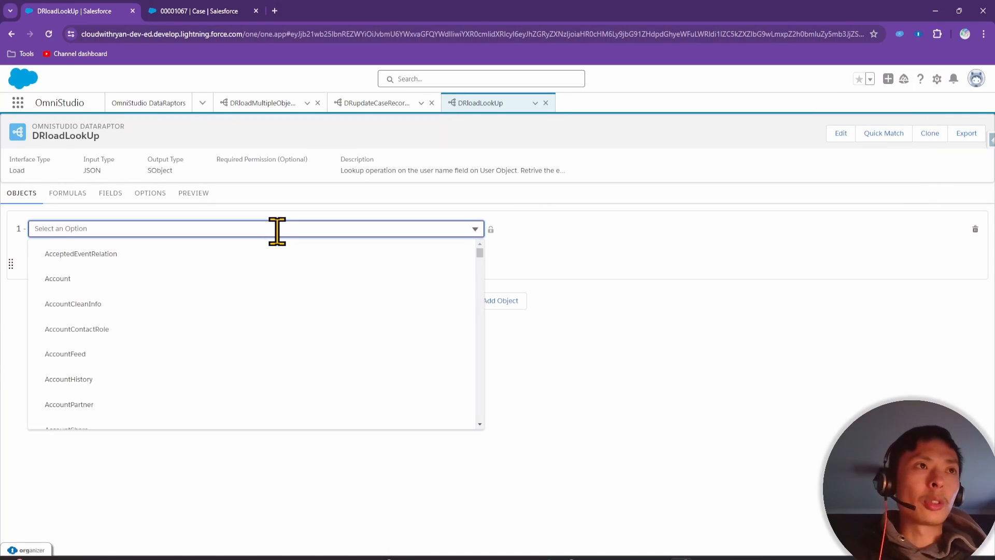
{"action": "left_click", "coordinate": [259, 280]}
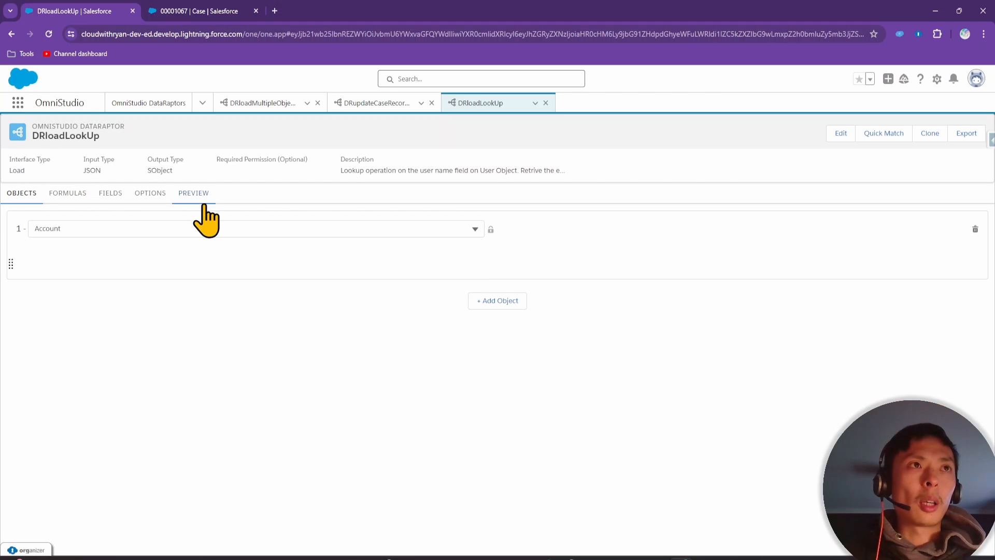
{"action": "left_click", "coordinate": [110, 194]}
{"action": "left_click", "coordinate": [787, 252]}
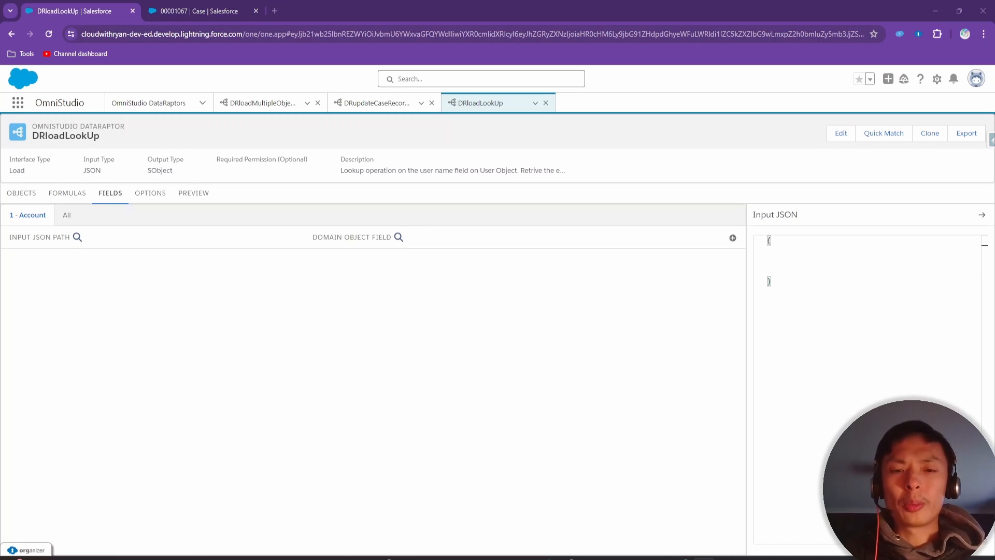
Start a userName key in Input JSON and open Salesforce Setup in place of the Case tab
{"action": "type", "text": "\"\""}
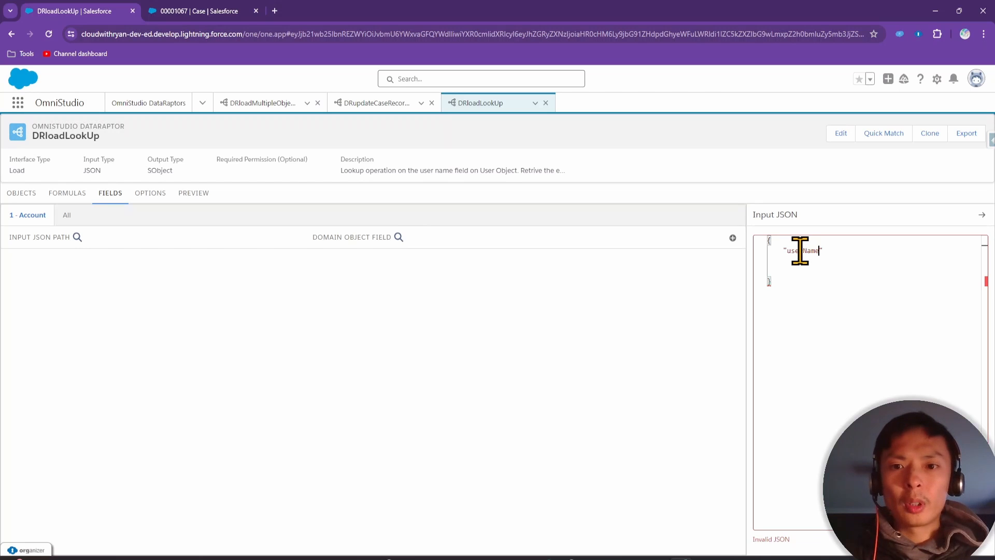
{"action": "left_click", "coordinate": [201, 12]}
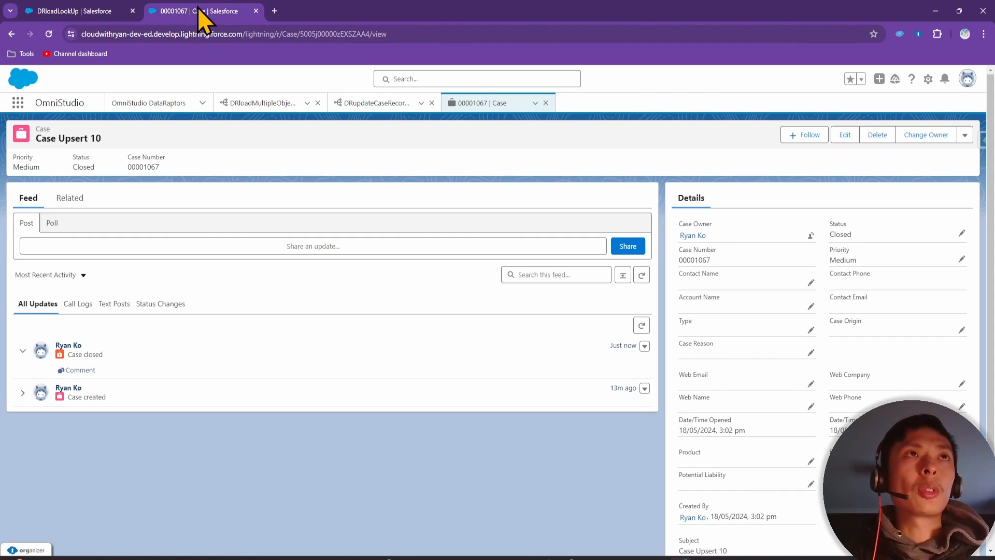
{"action": "left_click", "coordinate": [928, 79]}
{"action": "left_click", "coordinate": [883, 107]}
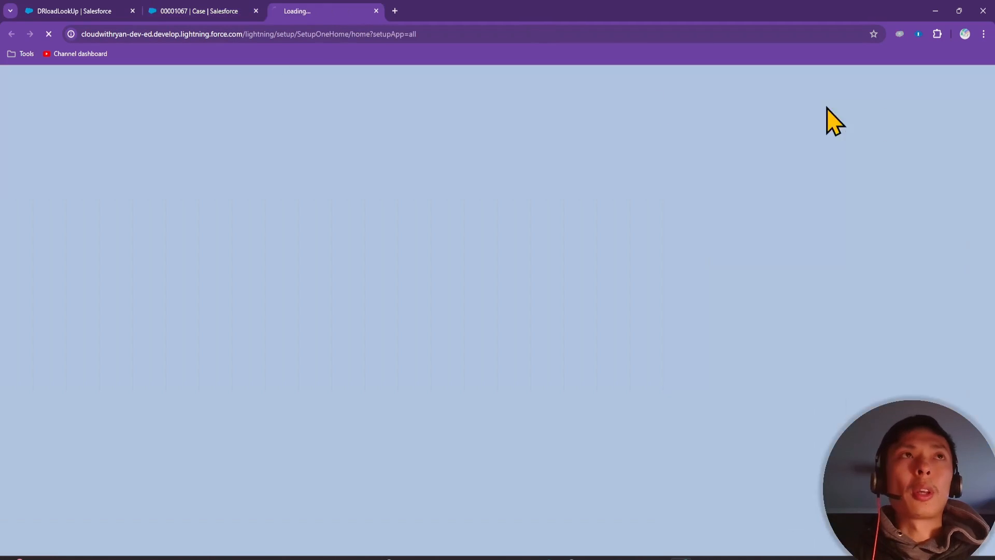
{"action": "left_click", "coordinate": [255, 10]}
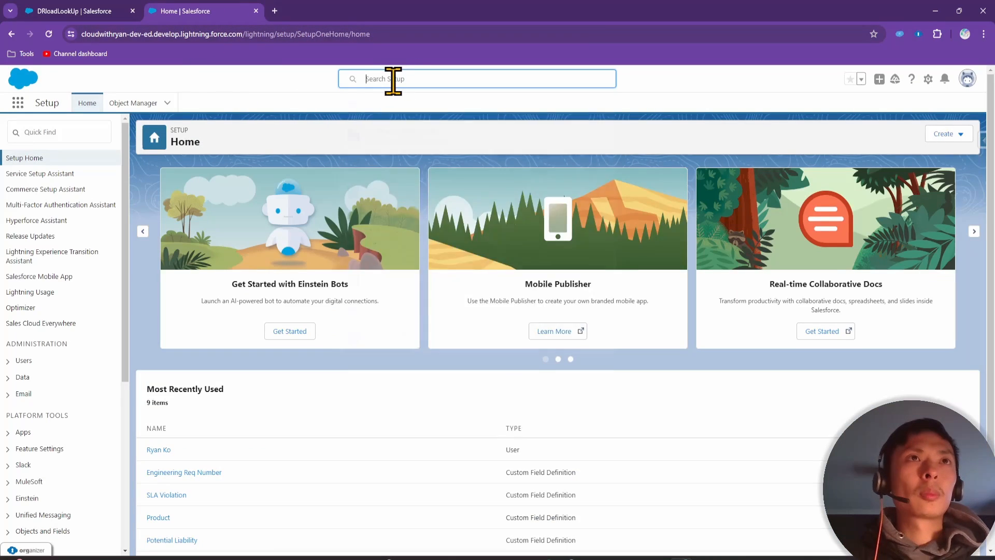
{"action": "left_click", "coordinate": [392, 78]}
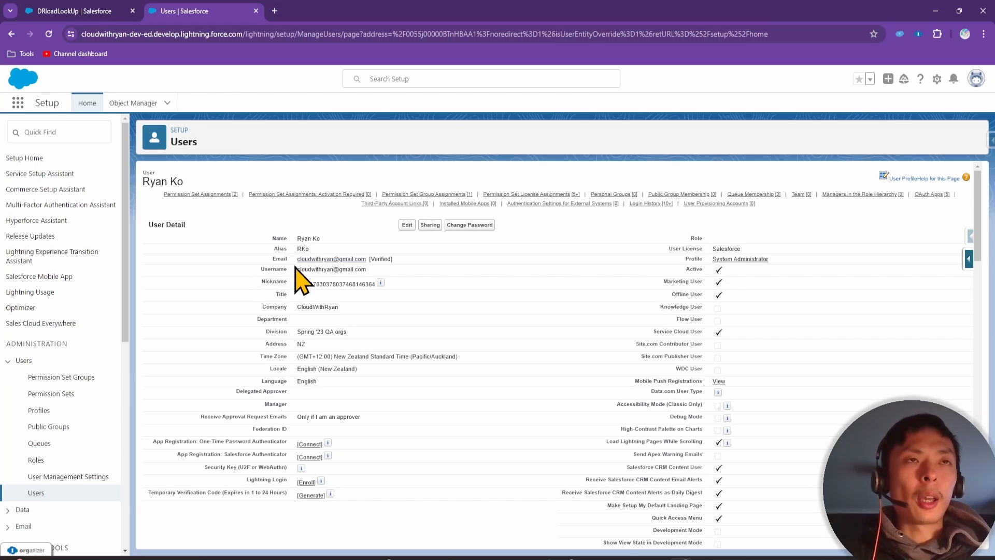
{"action": "left_click", "coordinate": [77, 11]}
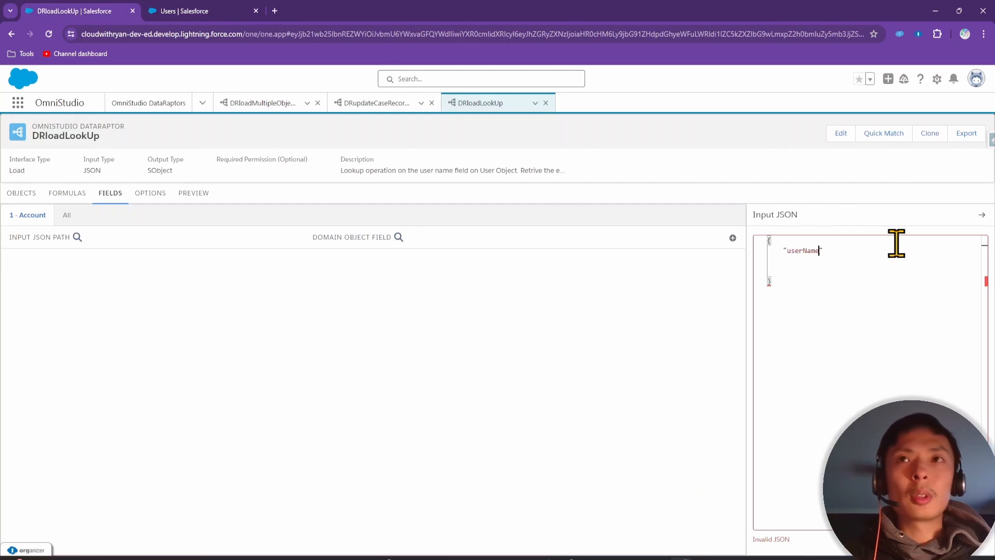
Rename the key to username and paste the user's Username as its quoted value
{"action": "left_click", "coordinate": [807, 252]}
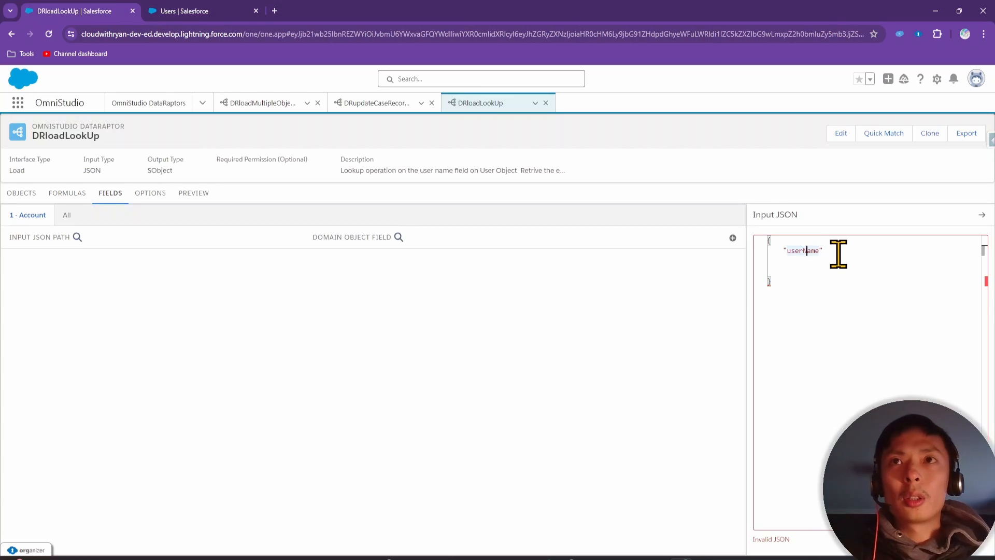
{"action": "key", "text": "Delete"}
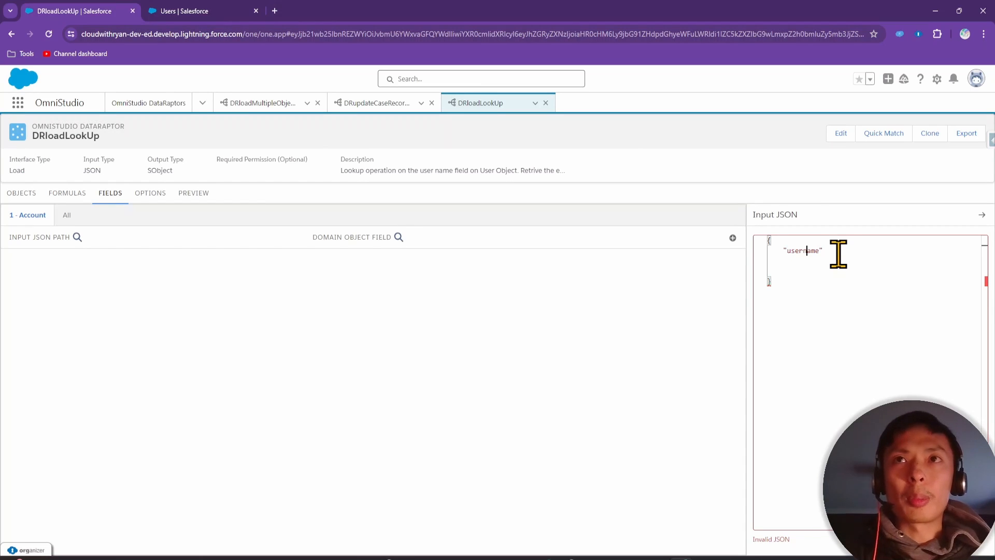
{"action": "left_click", "coordinate": [844, 278]}
{"action": "left_click", "coordinate": [837, 253]}
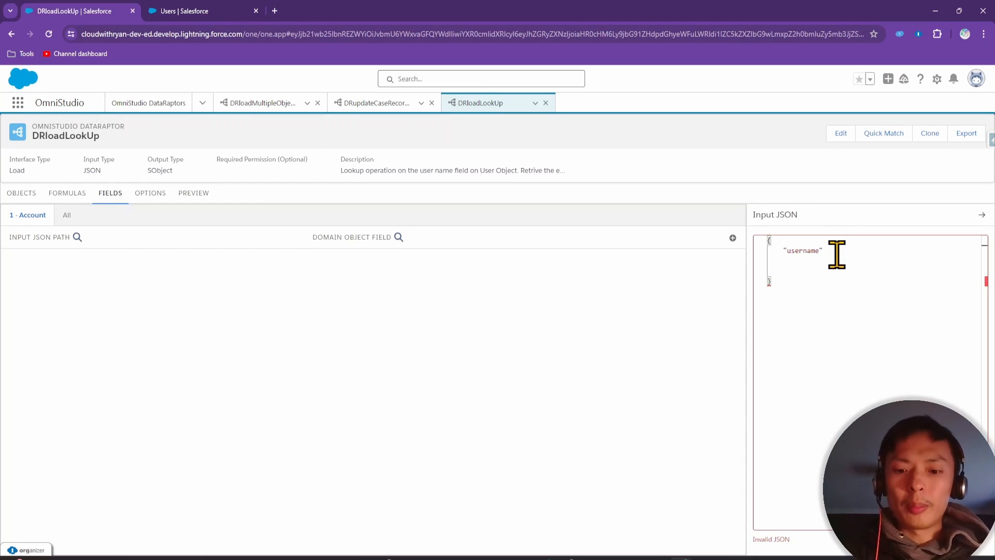
{"action": "left_click", "coordinate": [209, 13]}
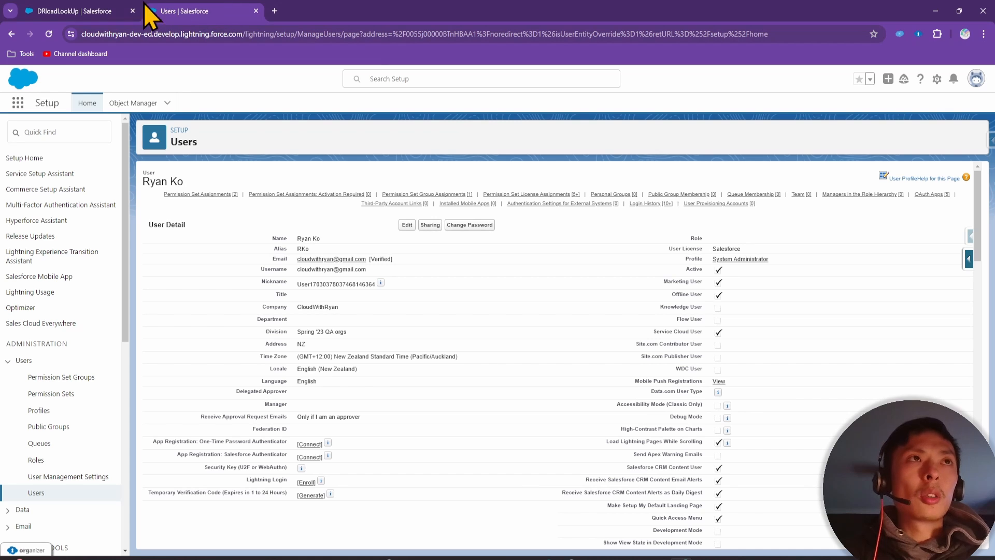
{"action": "double_click", "coordinate": [306, 269]}
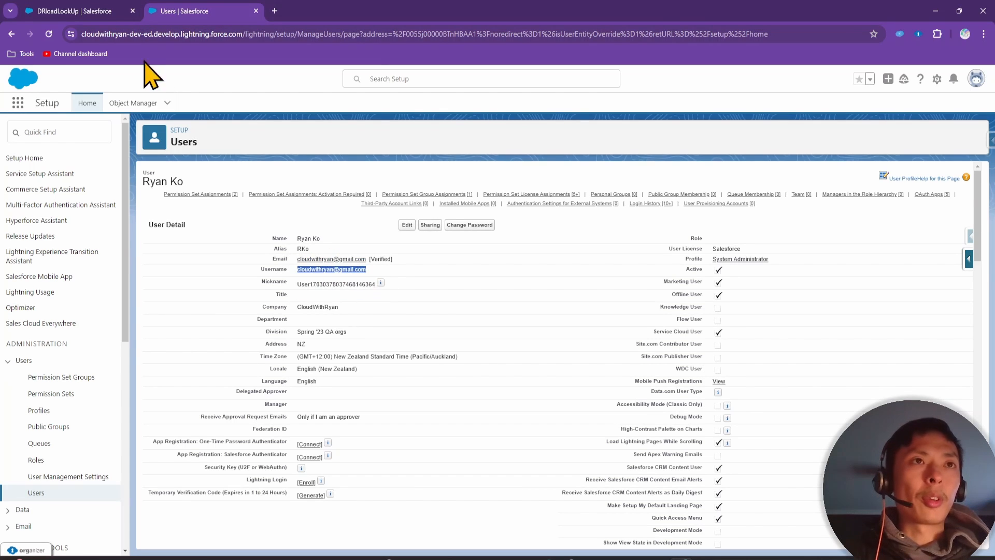
{"action": "left_click", "coordinate": [86, 10]}
{"action": "key", "text": "ctrl+v"}
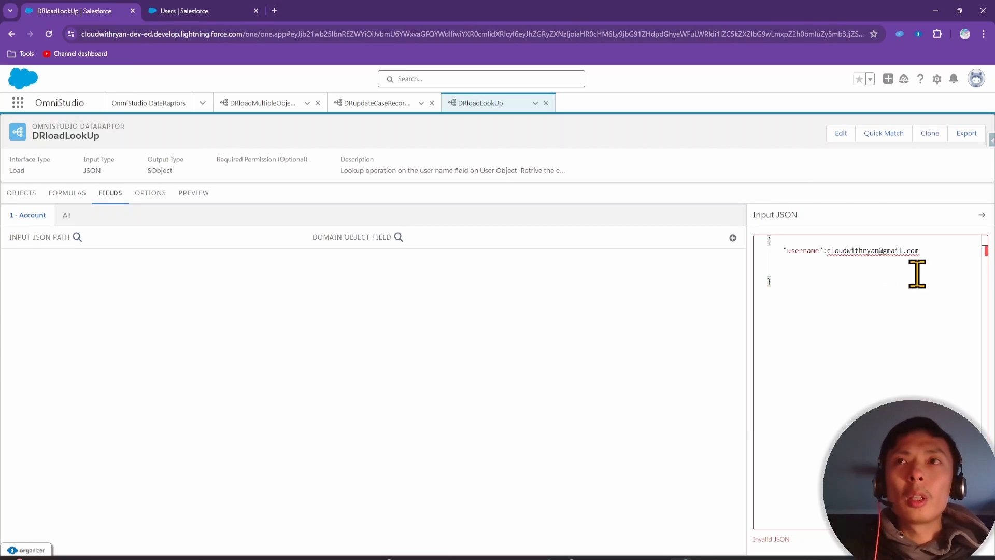
{"action": "left_click", "coordinate": [813, 267]}
{"action": "left_click", "coordinate": [828, 250]}
{"action": "type", "text": "\""}
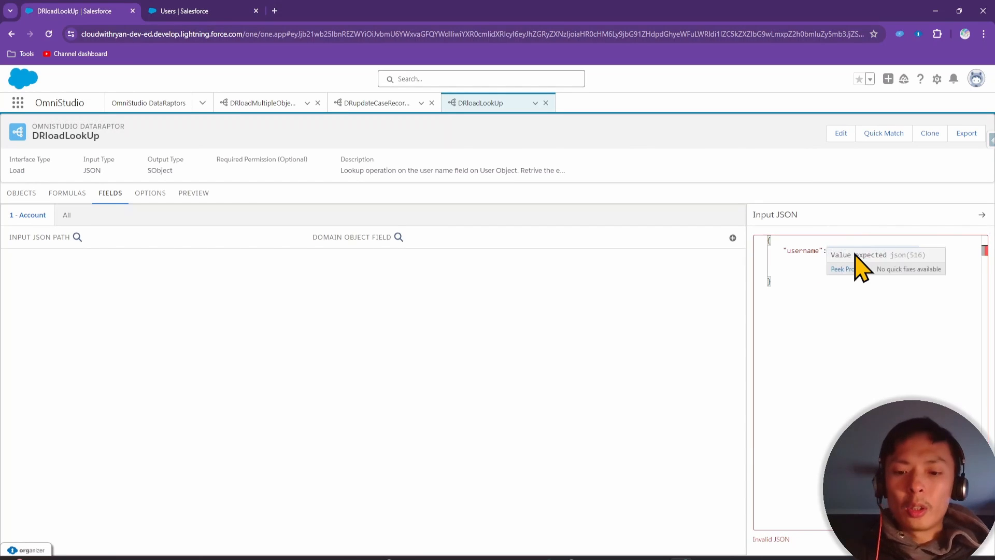
{"action": "left_click", "coordinate": [921, 251]}
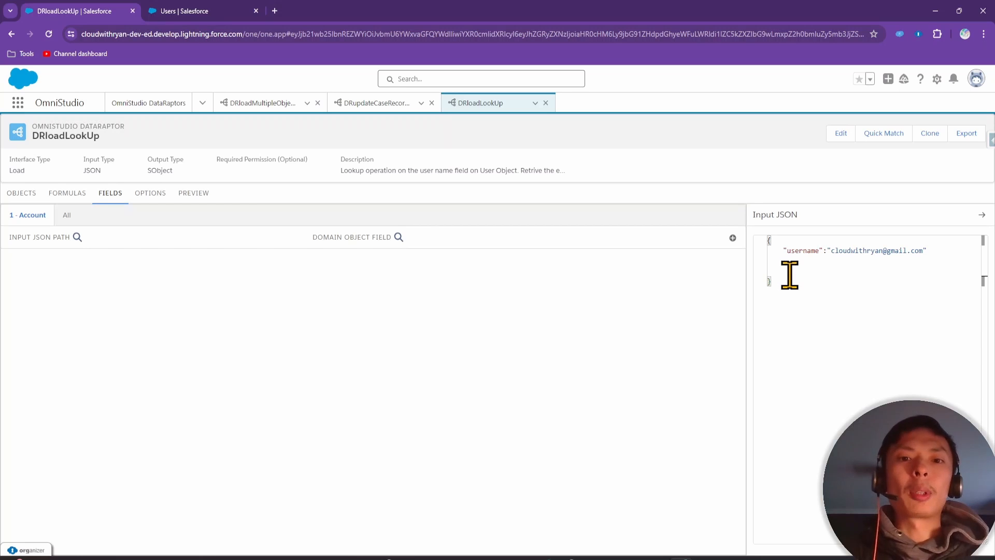
Recheck the Username on the user page, then add a "name" entry after the username line
{"action": "left_click", "coordinate": [187, 11]}
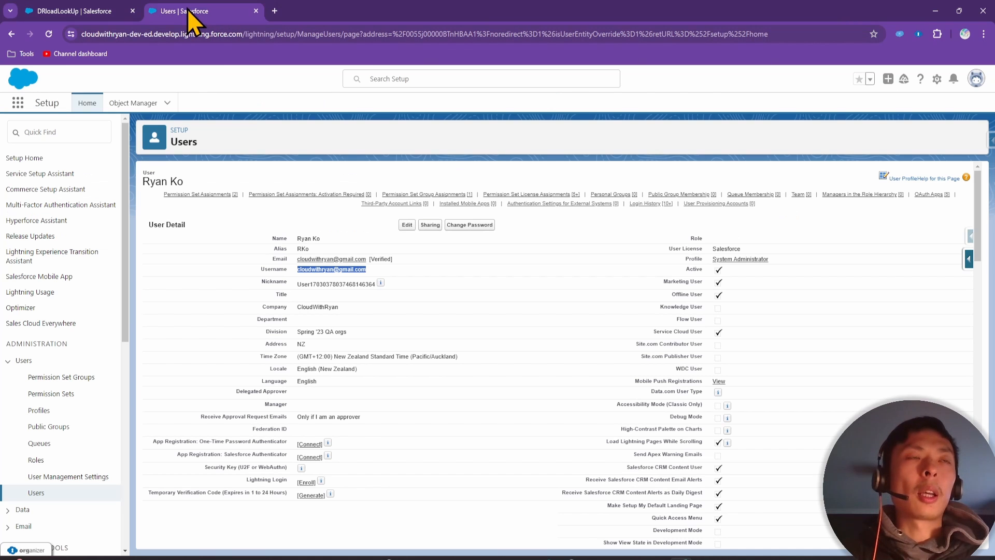
{"action": "left_click", "coordinate": [414, 284]}
{"action": "left_click_drag", "start_coordinate": [365, 269], "coordinate": [298, 272]}
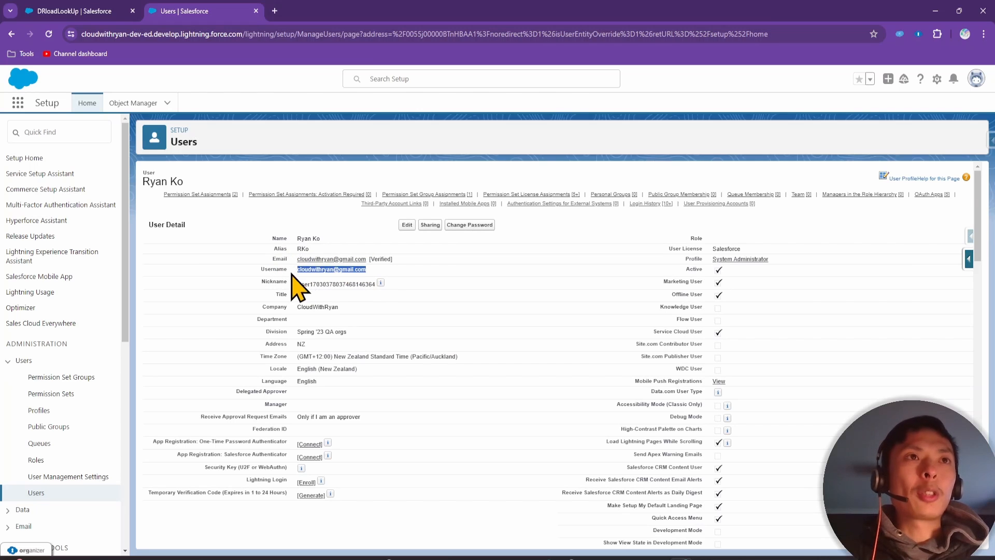
{"action": "left_click", "coordinate": [292, 272]}
{"action": "left_click_drag", "start_coordinate": [296, 269], "coordinate": [368, 258]}
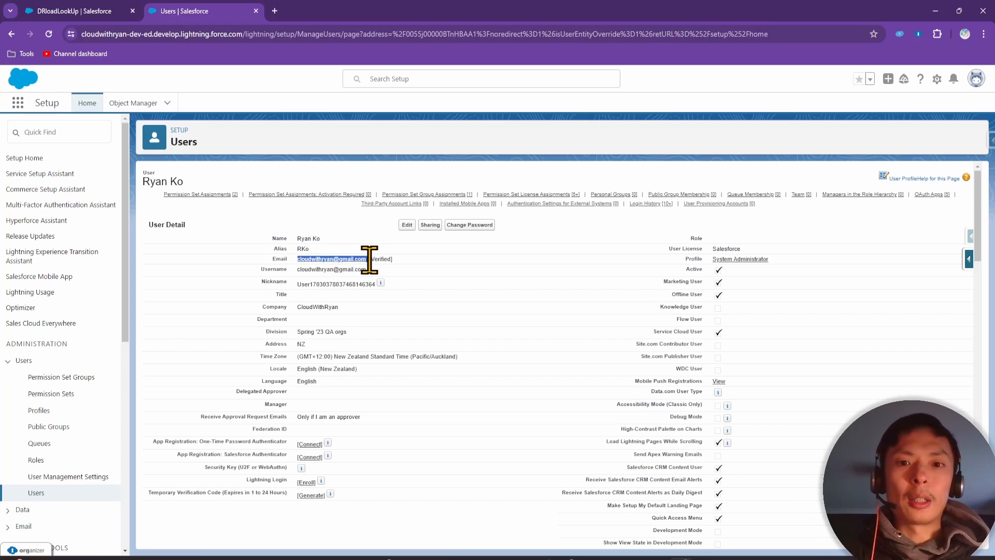
{"action": "left_click", "coordinate": [444, 275]}
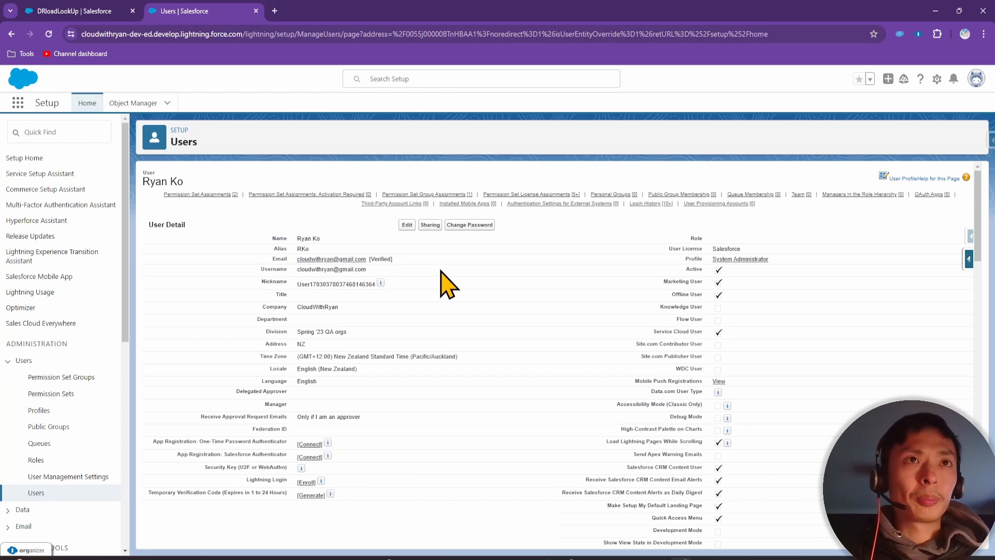
{"action": "left_click", "coordinate": [48, 11]}
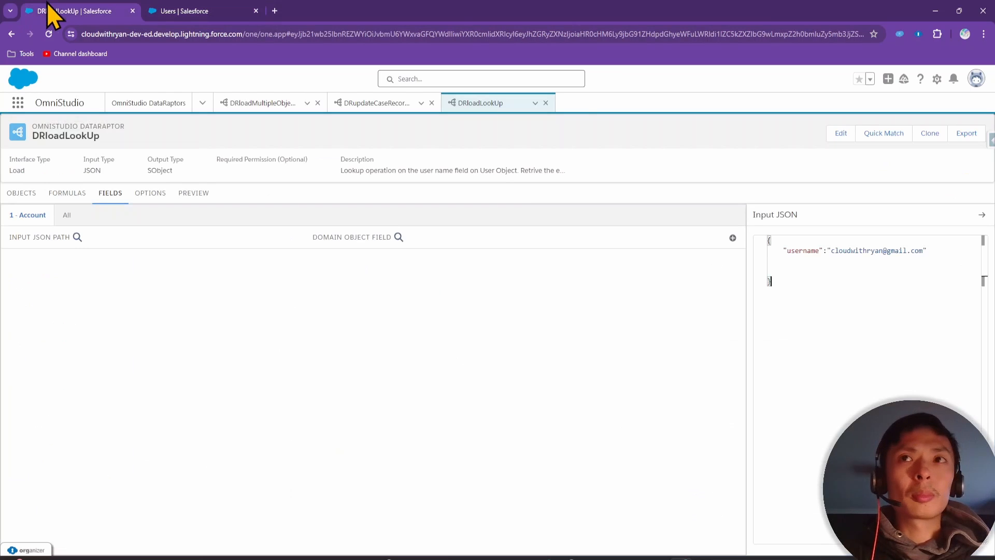
{"action": "left_click", "coordinate": [929, 250]}
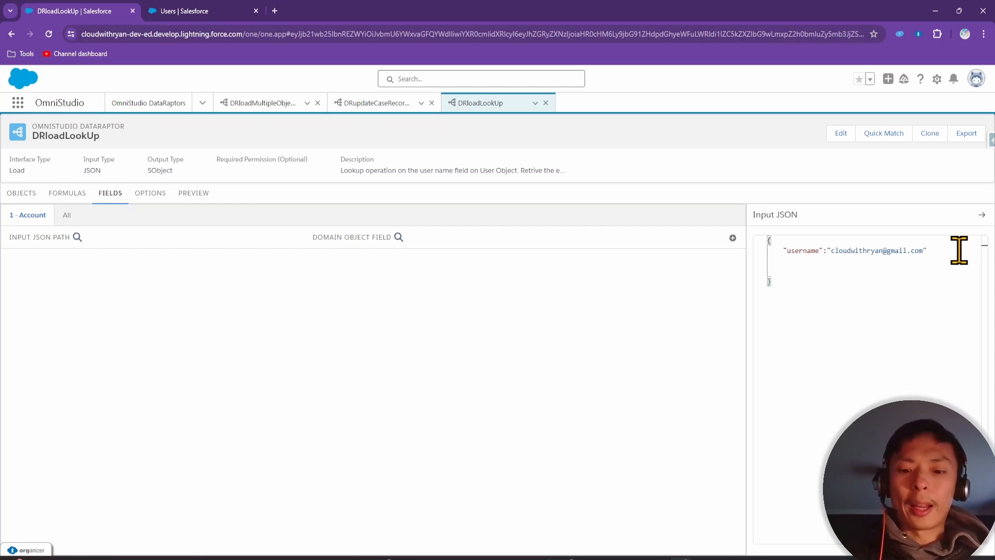
{"action": "type", "text": ","}
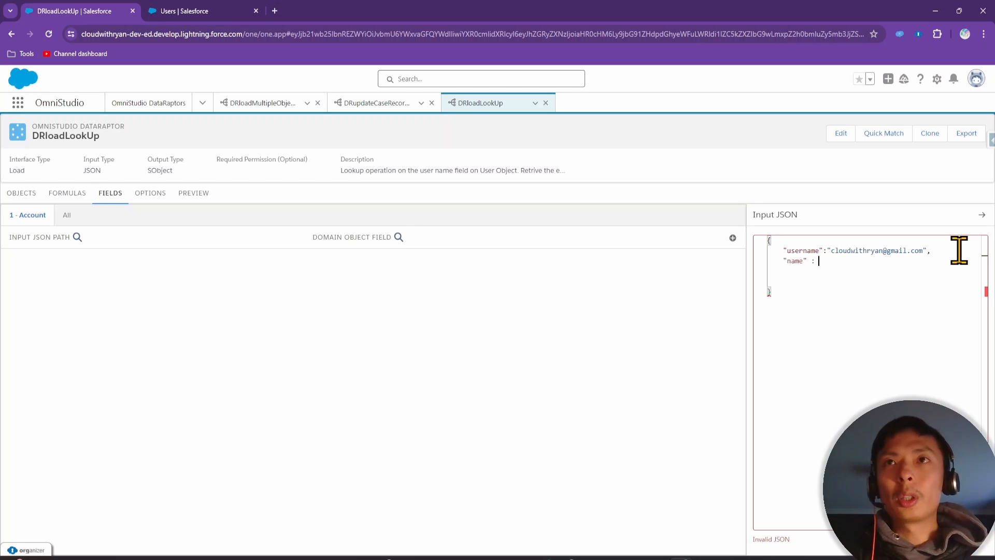
{"action": "type", "text": "\"name\" : \"Cloud with Ryan"}
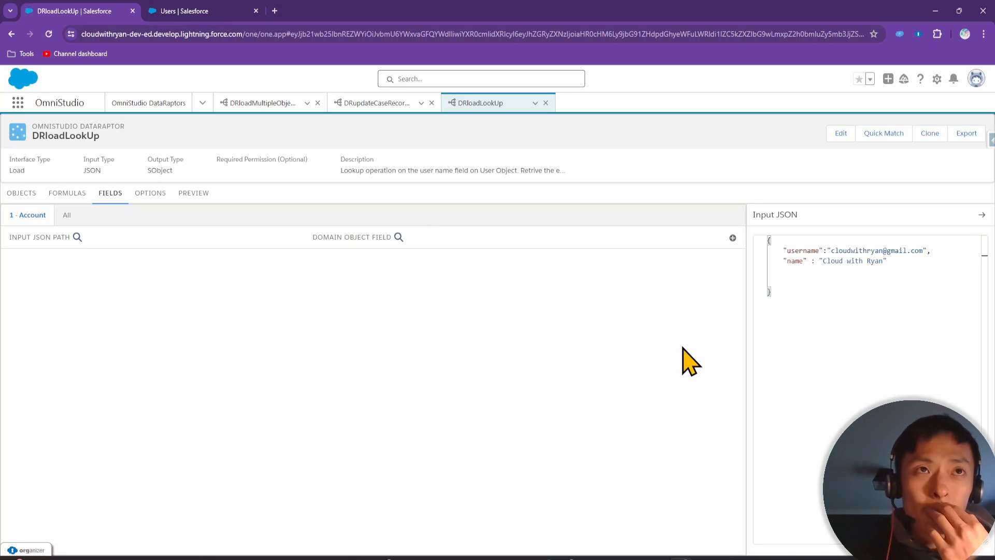
Add a field mapping from the name input path to the Account Name field
{"action": "left_click", "coordinate": [732, 238]}
{"action": "left_click", "coordinate": [126, 276]}
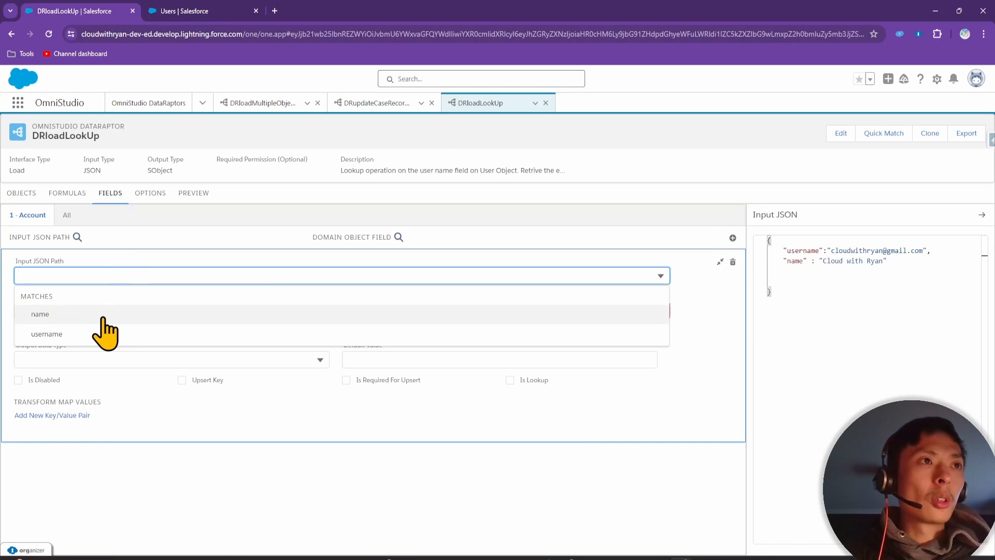
{"action": "left_click", "coordinate": [102, 318]}
{"action": "left_click", "coordinate": [39, 311]}
{"action": "type", "text": "n"}
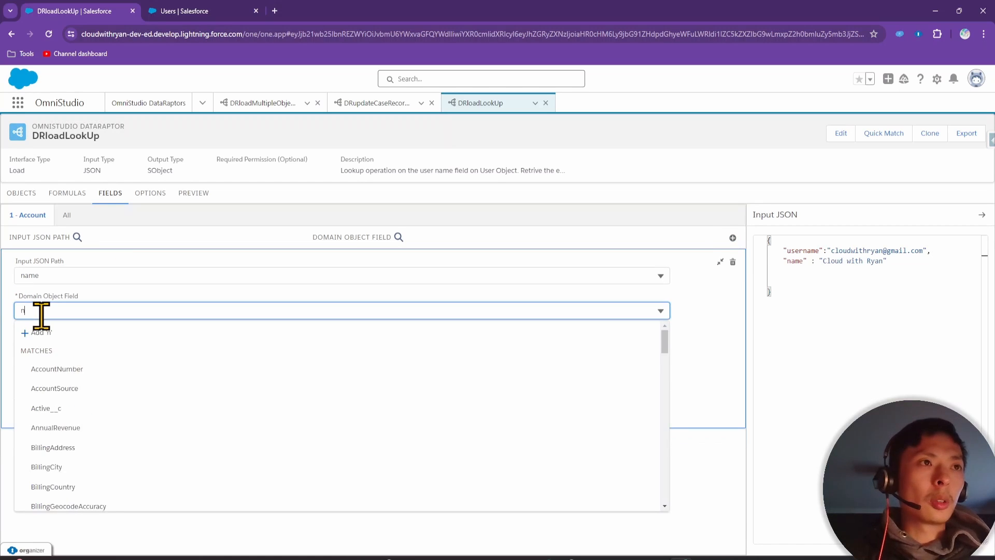
{"action": "type", "text": "ame"}
{"action": "left_click", "coordinate": [62, 369]}
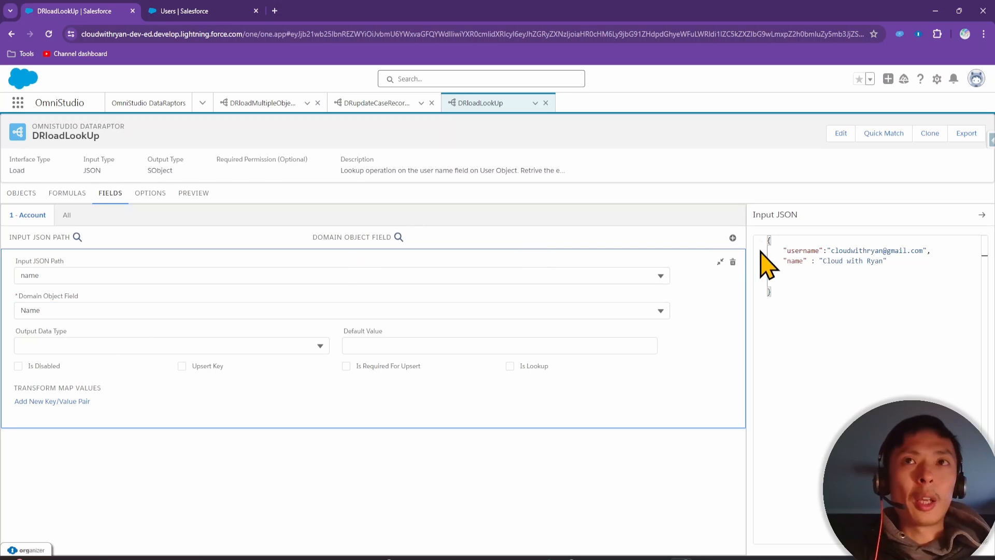
Add a second mapping with username as its Input JSON Path
{"action": "left_click", "coordinate": [732, 238]}
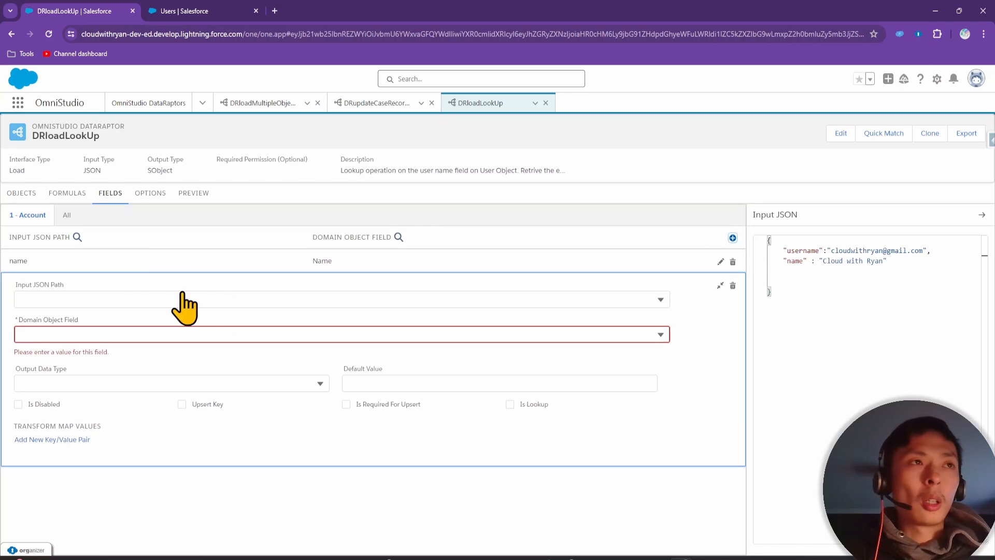
{"action": "left_click", "coordinate": [113, 300]}
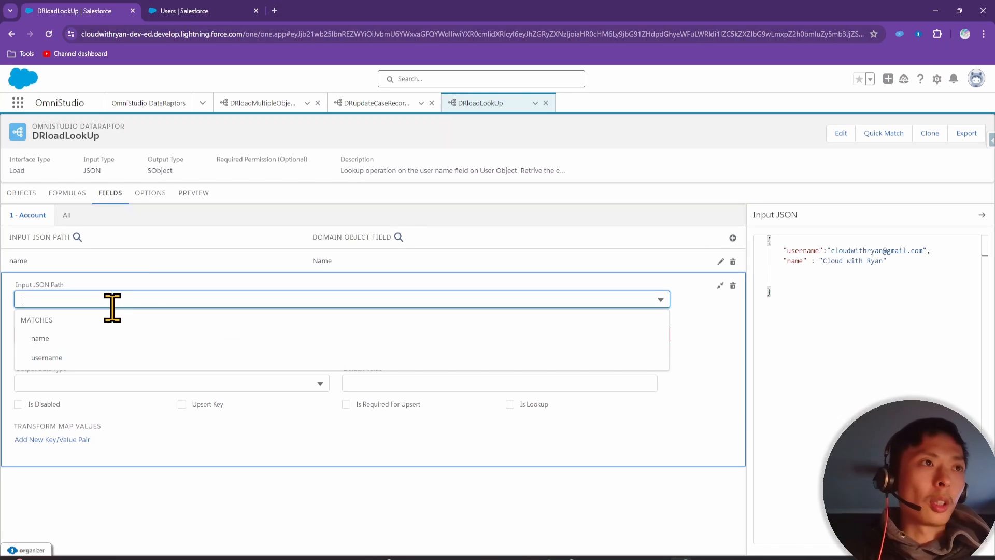
{"action": "left_click", "coordinate": [78, 360]}
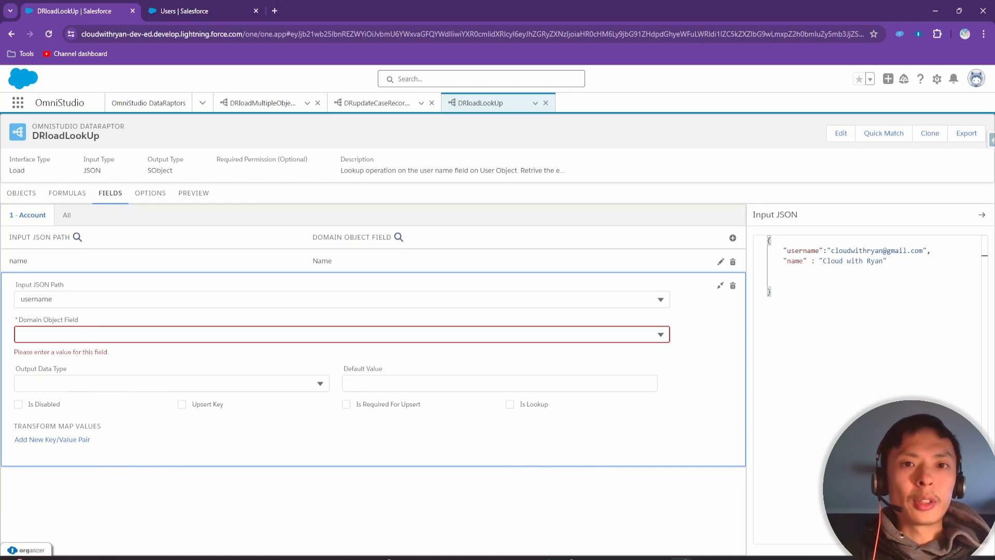
{"action": "key", "text": "alt+Tab"}
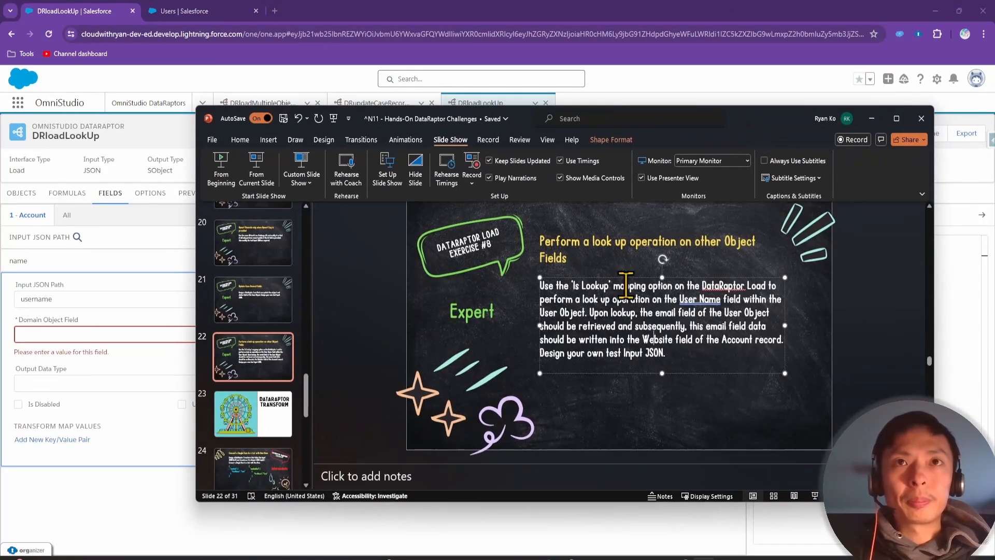
Highlight 'Website field' and 'email field' on the exercise slide, then minimize PowerPoint
{"action": "left_click_drag", "start_coordinate": [642, 339], "coordinate": [697, 343]}
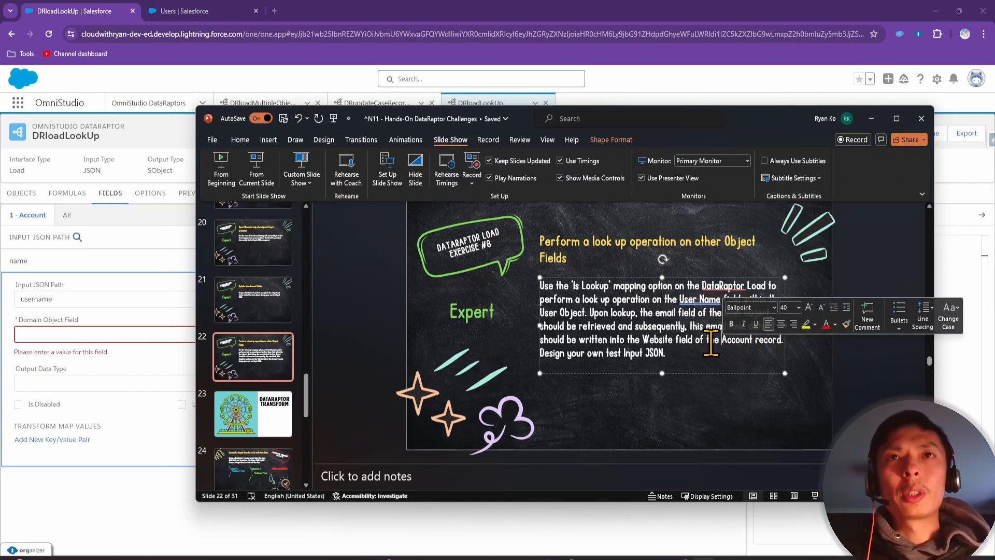
{"action": "left_click", "coordinate": [633, 309]}
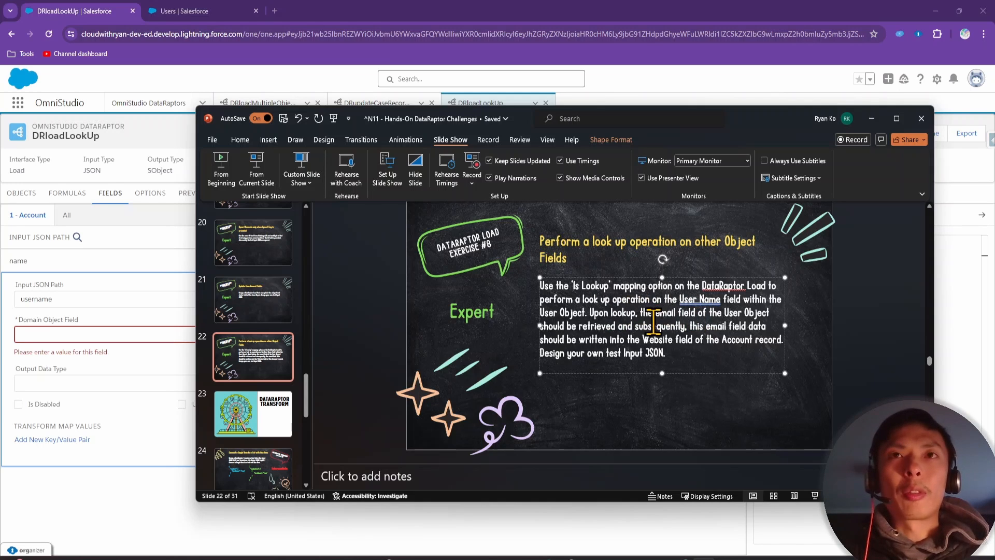
{"action": "left_click_drag", "start_coordinate": [656, 313], "coordinate": [699, 330]}
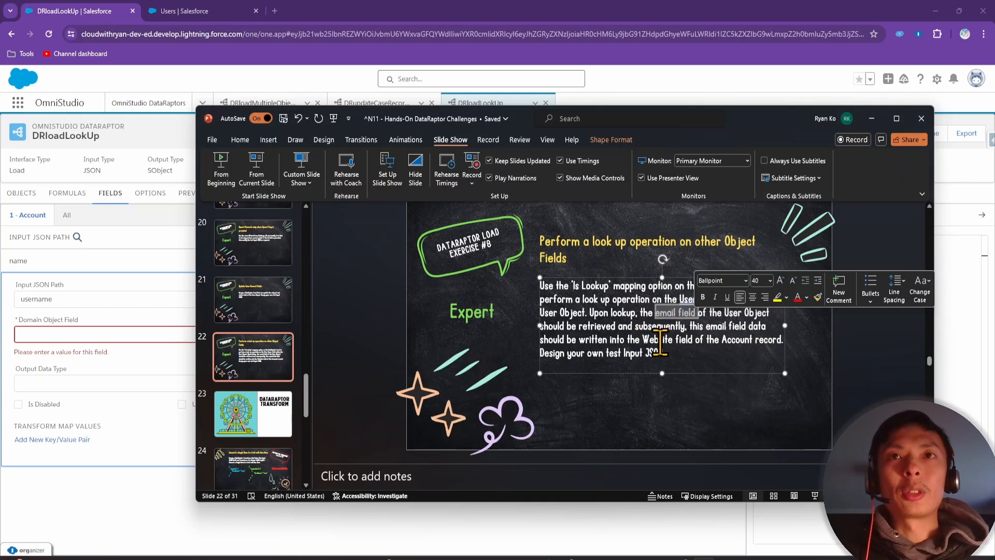
{"action": "left_click_drag", "start_coordinate": [643, 339], "coordinate": [752, 340]}
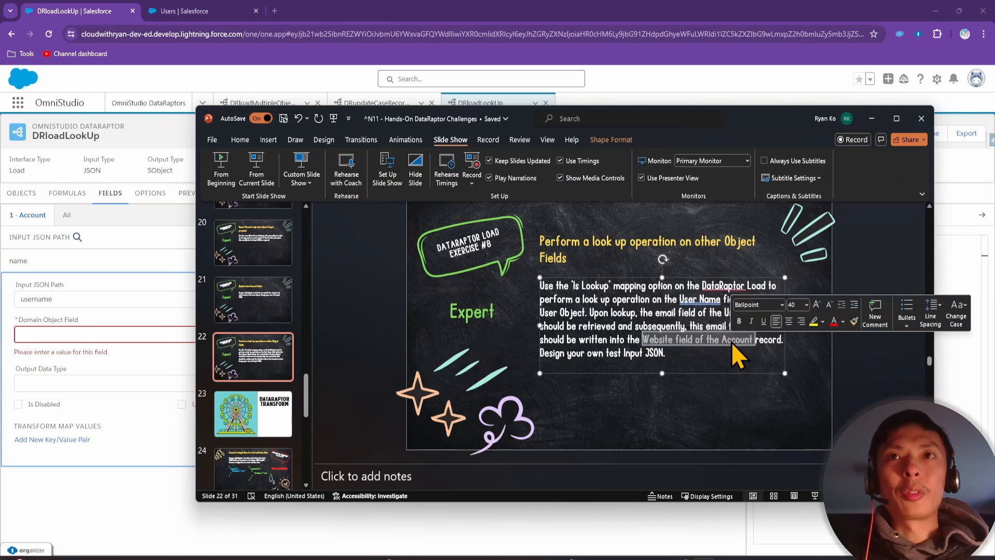
{"action": "left_click", "coordinate": [871, 119]}
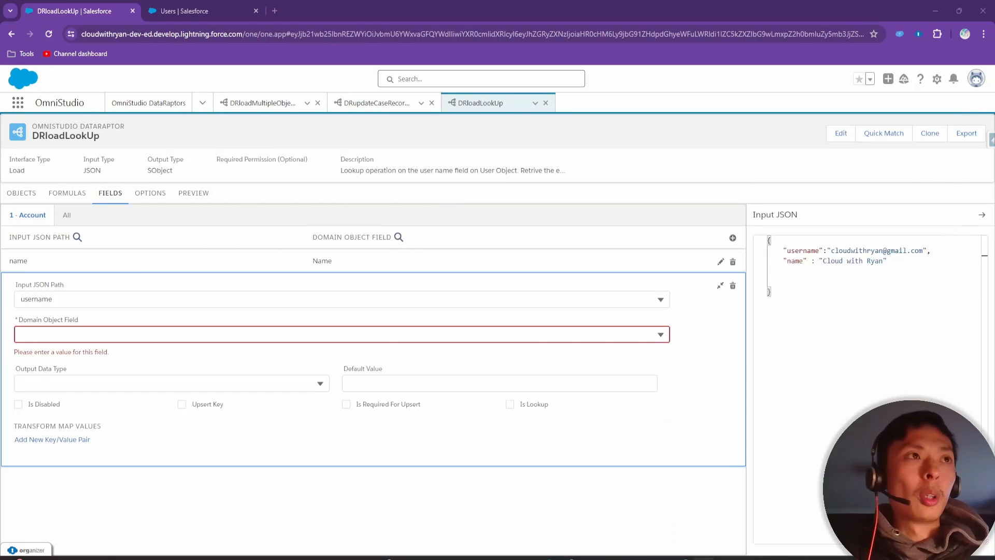
Map username to the Account Website field and mark the mapping as a lookup
{"action": "left_click", "coordinate": [49, 331]}
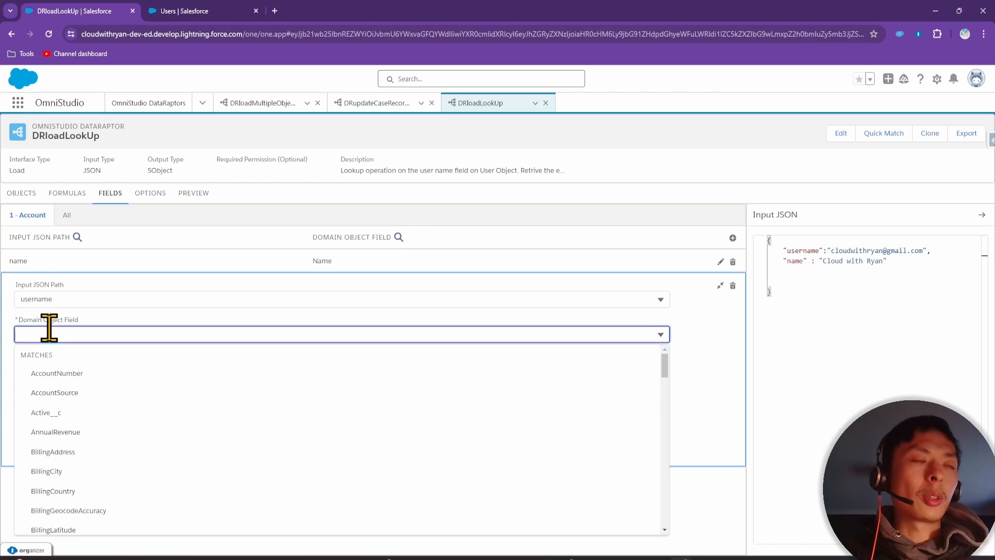
{"action": "type", "text": "web"}
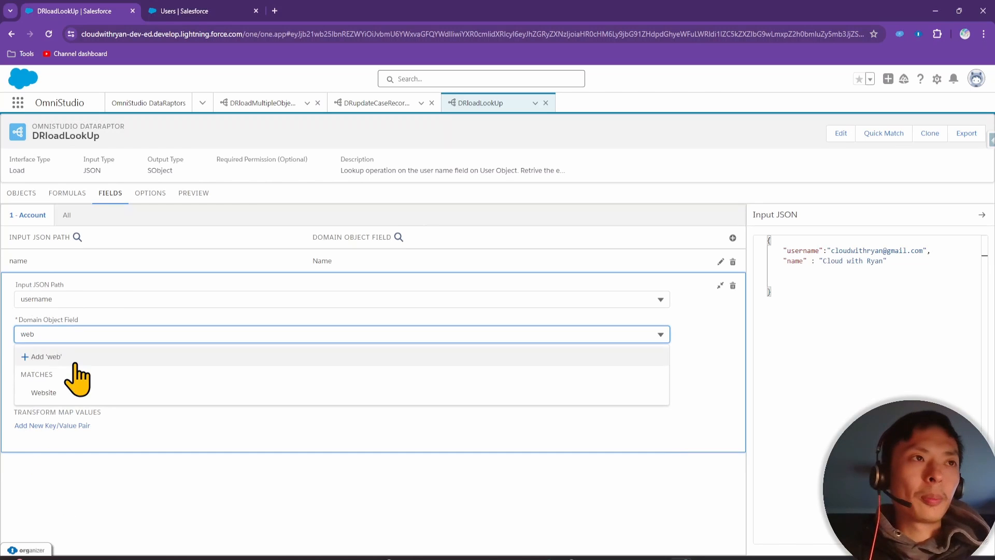
{"action": "left_click", "coordinate": [44, 392]}
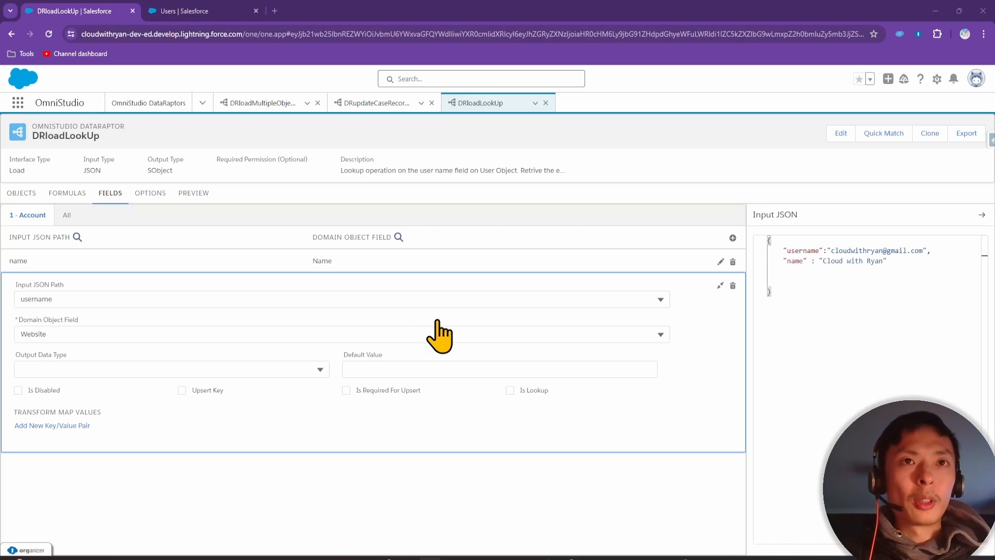
{"action": "left_click", "coordinate": [509, 392]}
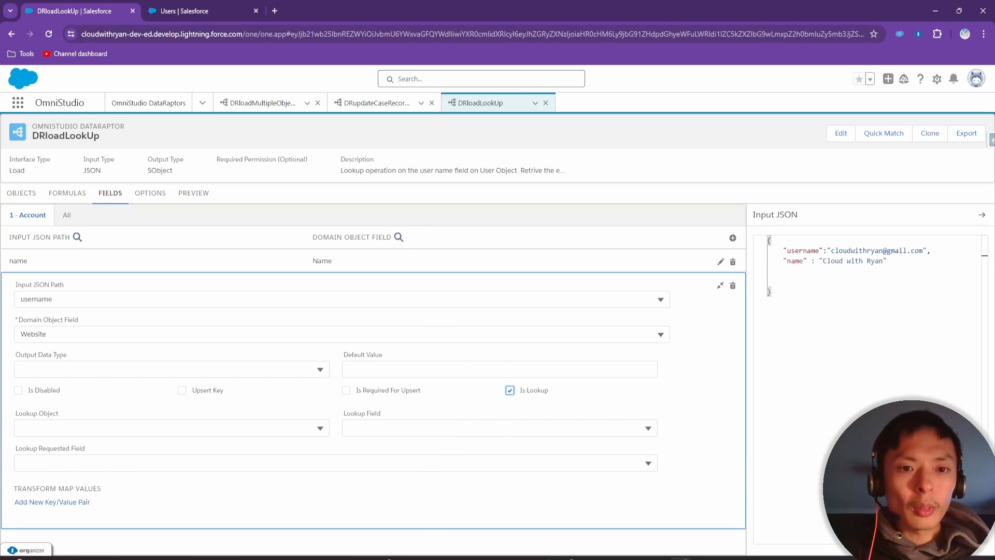
Set the username mapping's lookup object to User
{"action": "left_click", "coordinate": [195, 11]}
{"action": "left_click", "coordinate": [88, 10]}
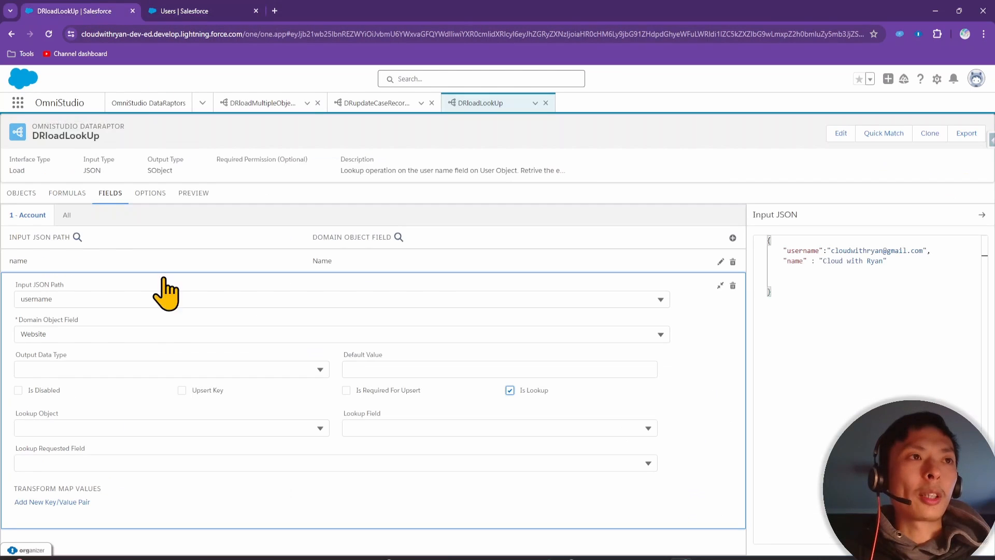
{"action": "left_click", "coordinate": [91, 428]}
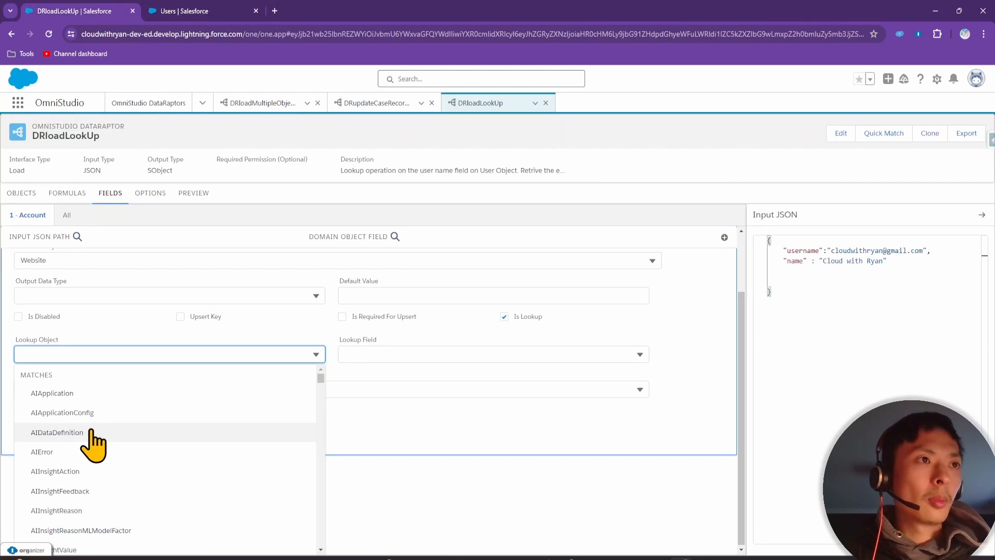
{"action": "type", "text": "user"}
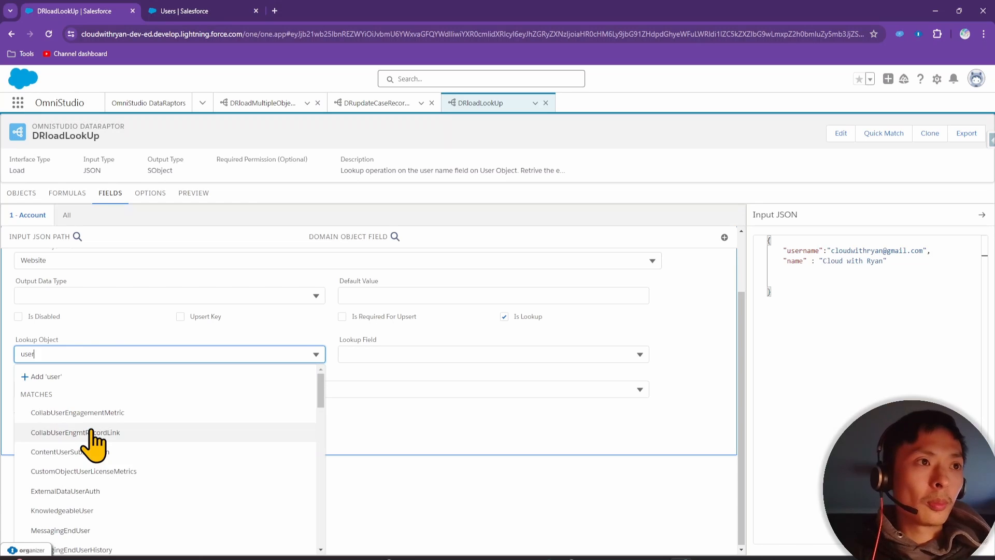
{"action": "scroll", "coordinate": [118, 457], "scroll_direction": "down", "scroll_amount": 3}
{"action": "scroll", "coordinate": [119, 467], "scroll_direction": "down", "scroll_amount": 1}
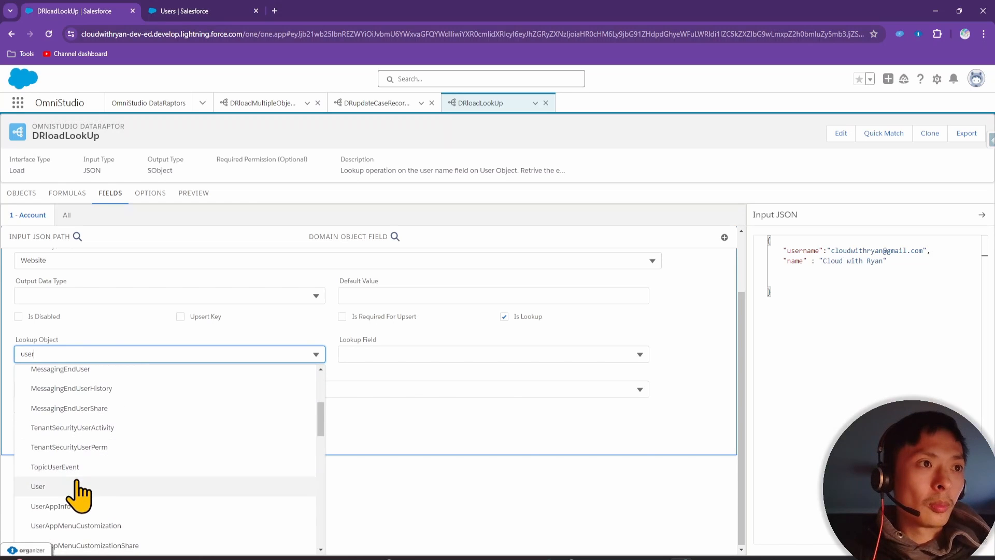
{"action": "left_click", "coordinate": [72, 485]}
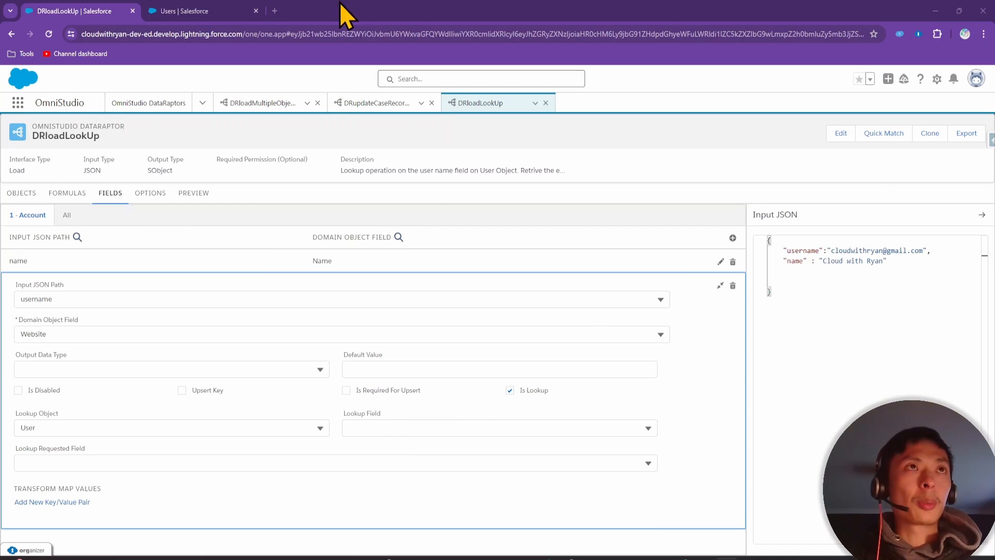
Set the lookup field to Username after checking the user's Username value
{"action": "left_click", "coordinate": [191, 10]}
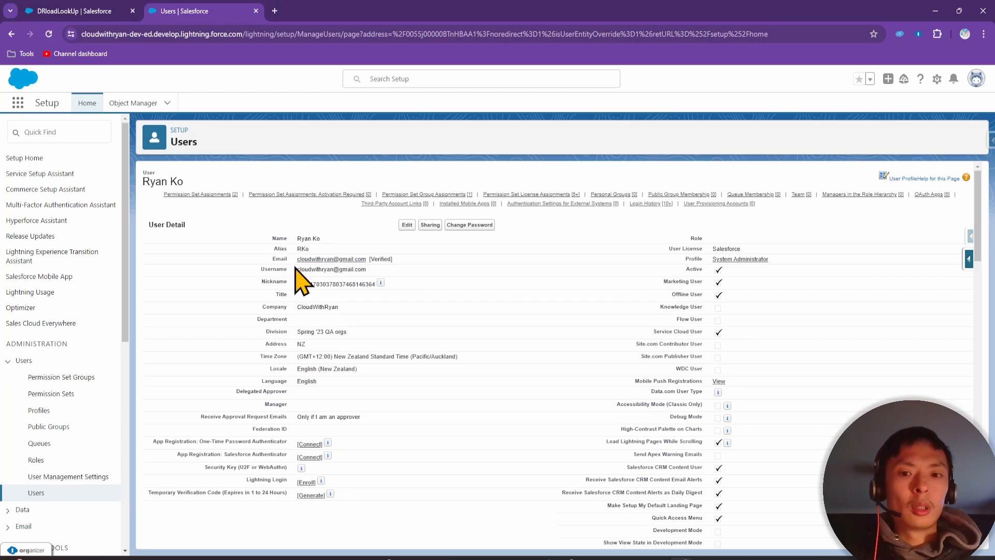
{"action": "left_click_drag", "start_coordinate": [294, 265], "coordinate": [392, 276]}
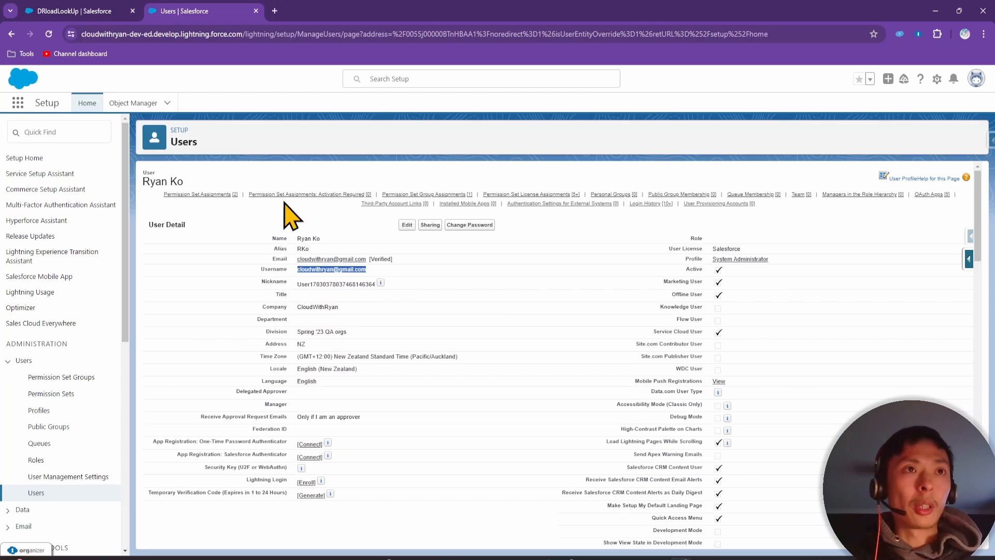
{"action": "left_click", "coordinate": [93, 11]}
{"action": "left_click", "coordinate": [402, 431]}
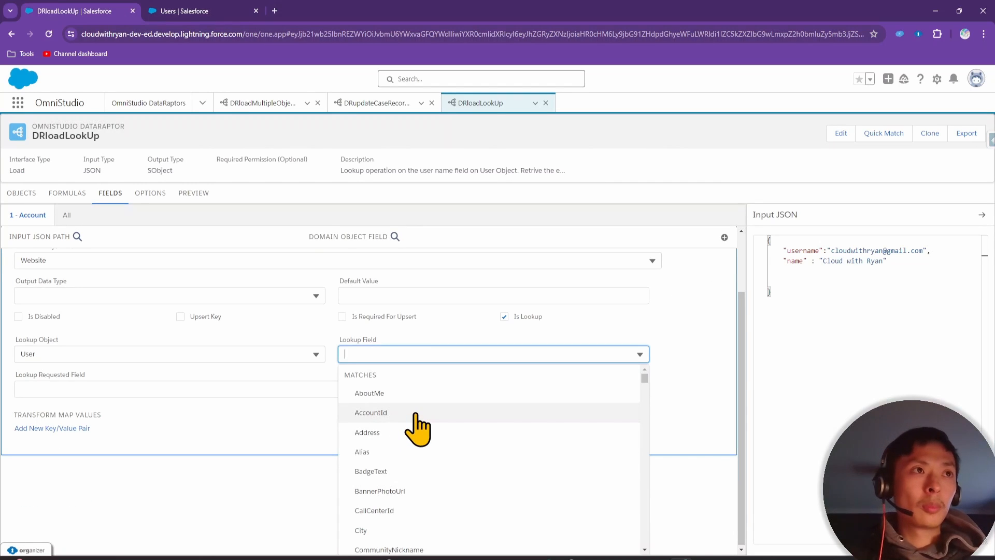
{"action": "type", "text": "user"}
{"action": "left_click", "coordinate": [417, 413]}
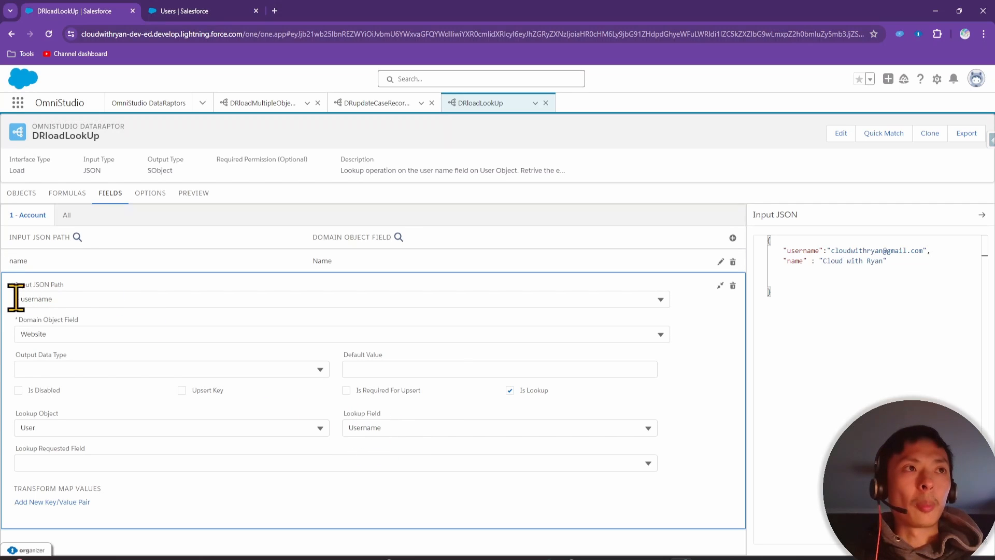
Choose Email as the Lookup Requested Field and copy the whole Input JSON
{"action": "left_click_drag", "start_coordinate": [783, 251], "coordinate": [846, 251]}
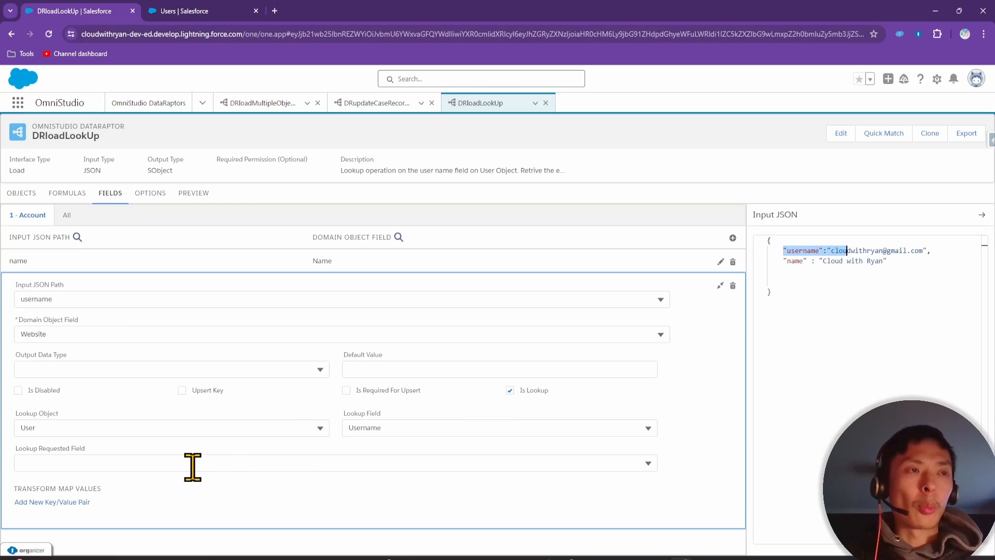
{"action": "left_click", "coordinate": [213, 11]}
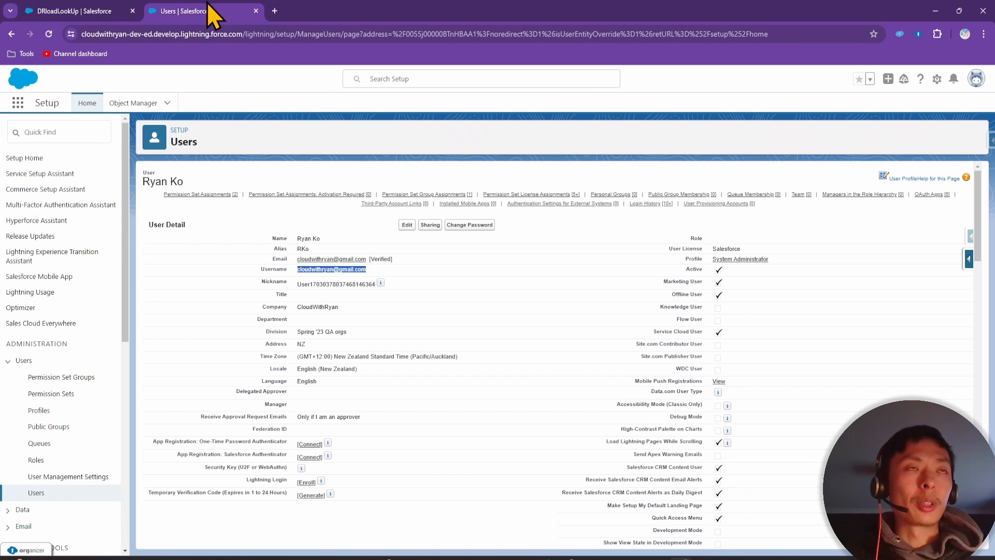
{"action": "left_click", "coordinate": [83, 11]}
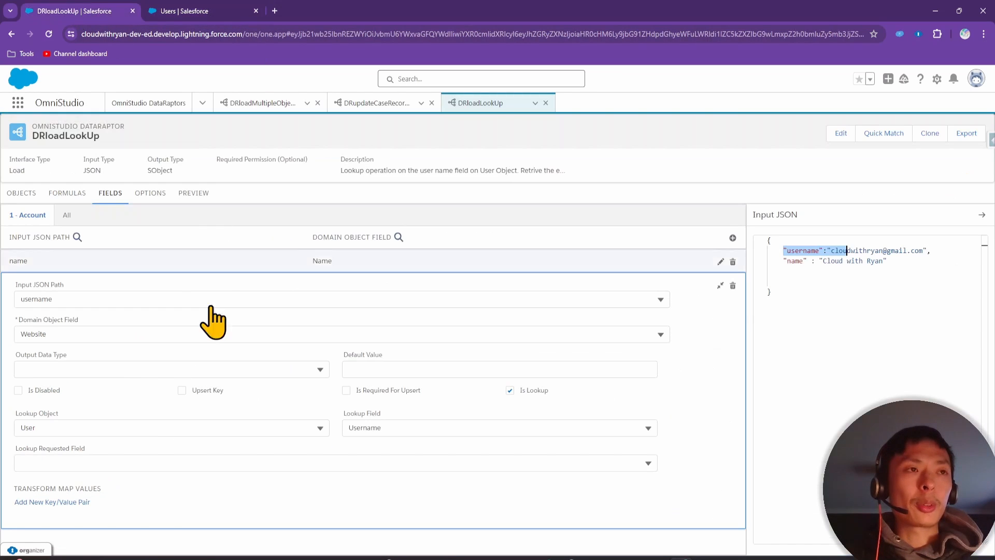
{"action": "left_click", "coordinate": [112, 463]}
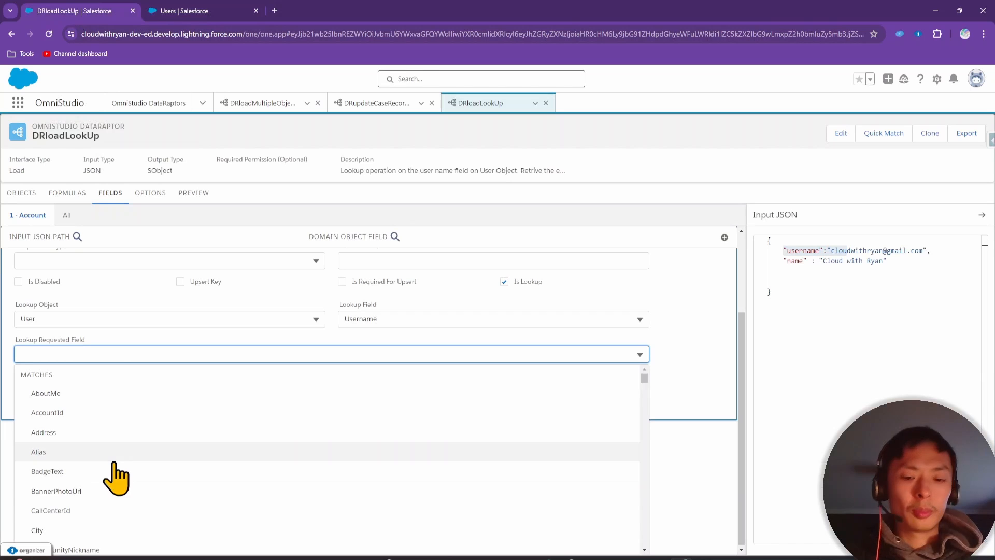
{"action": "type", "text": "email"}
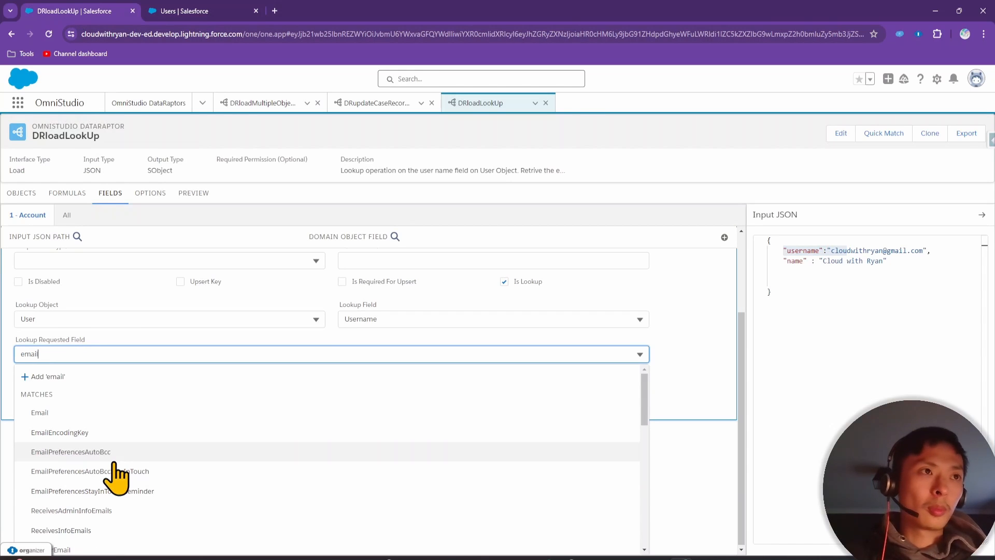
{"action": "left_click", "coordinate": [99, 413]}
{"action": "left_click", "coordinate": [858, 313]}
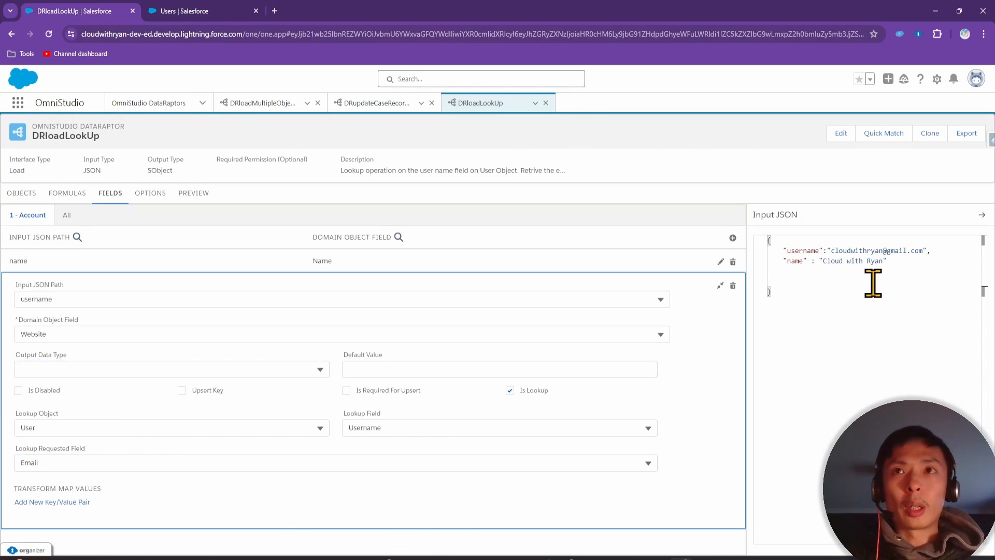
{"action": "left_click_drag", "start_coordinate": [889, 262], "coordinate": [768, 251]}
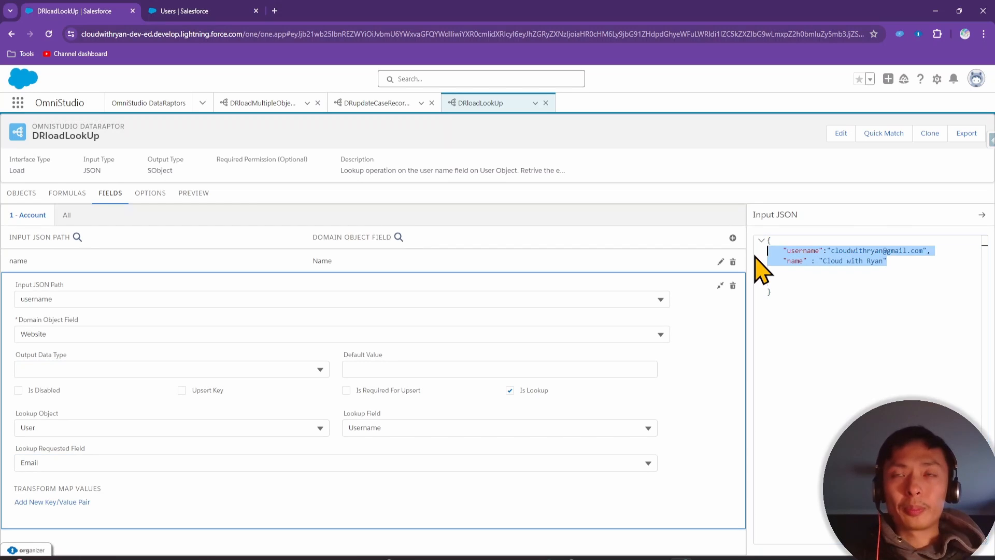
{"action": "left_click_drag", "start_coordinate": [839, 288], "coordinate": [746, 244]}
Paste the sample JSON into the Preview input, review both mappings, and execute the preview
{"action": "left_click", "coordinate": [193, 194]}
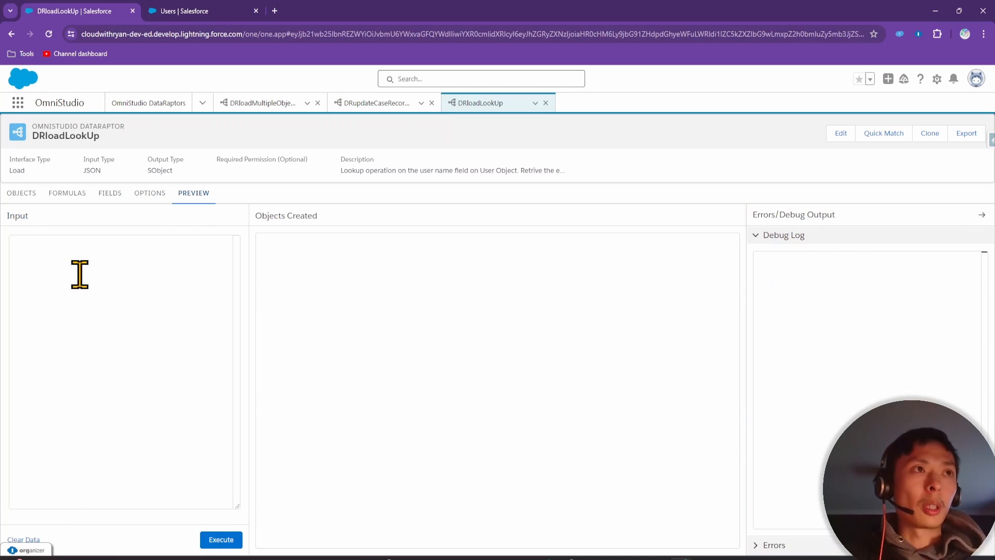
{"action": "left_click", "coordinate": [78, 273]}
{"action": "key", "text": "ctrl+v"}
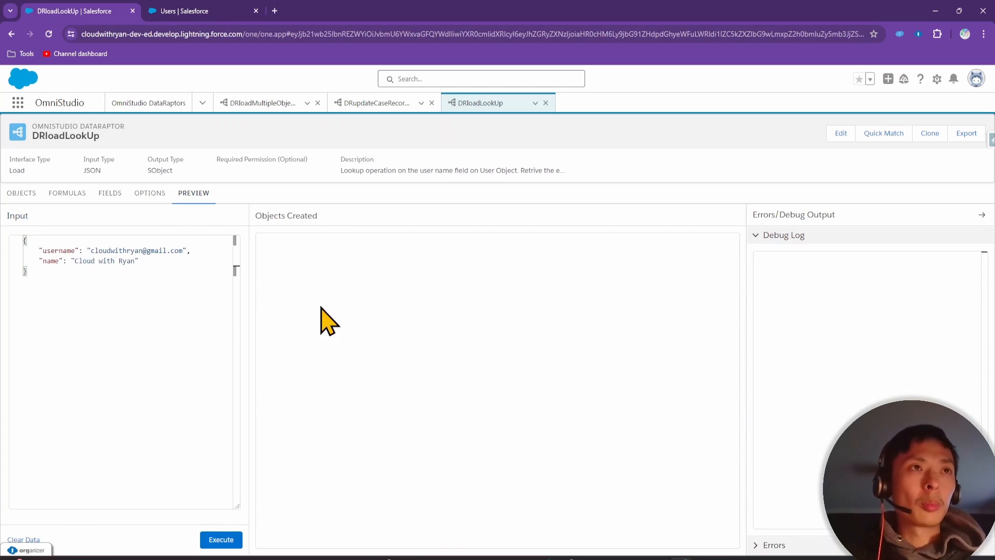
{"action": "left_click", "coordinate": [109, 194]}
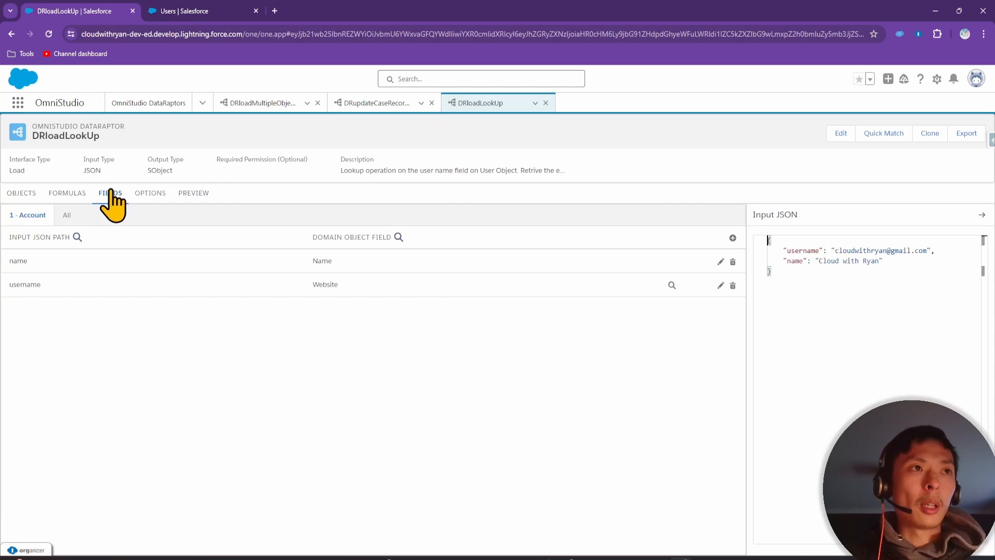
{"action": "left_click", "coordinate": [215, 263]}
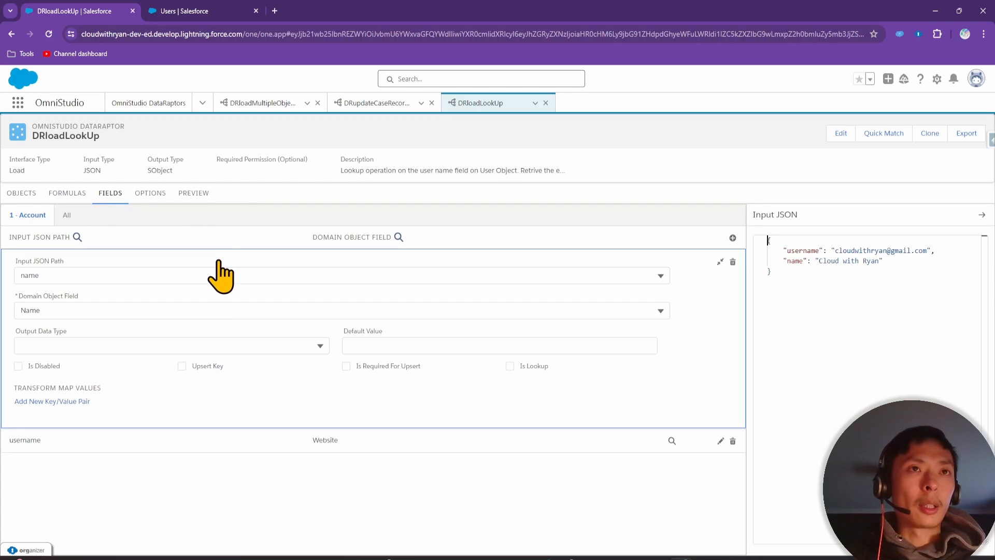
{"action": "left_click", "coordinate": [177, 438]}
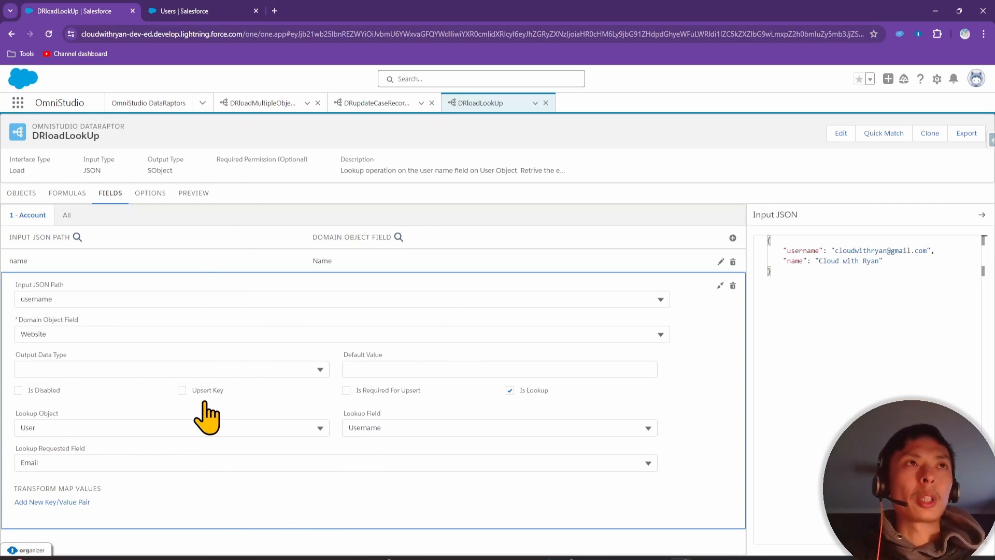
{"action": "left_click", "coordinate": [195, 208]}
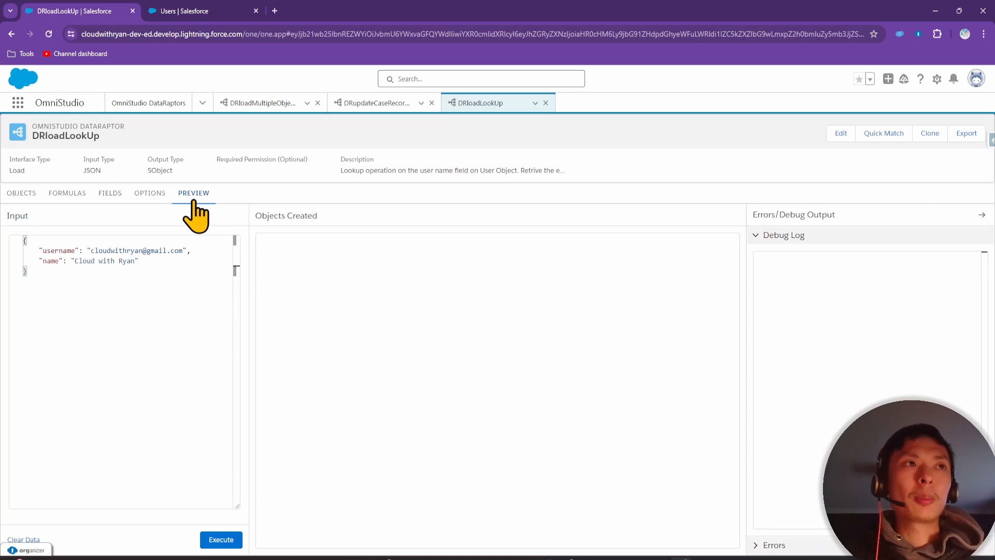
{"action": "left_click", "coordinate": [221, 540]}
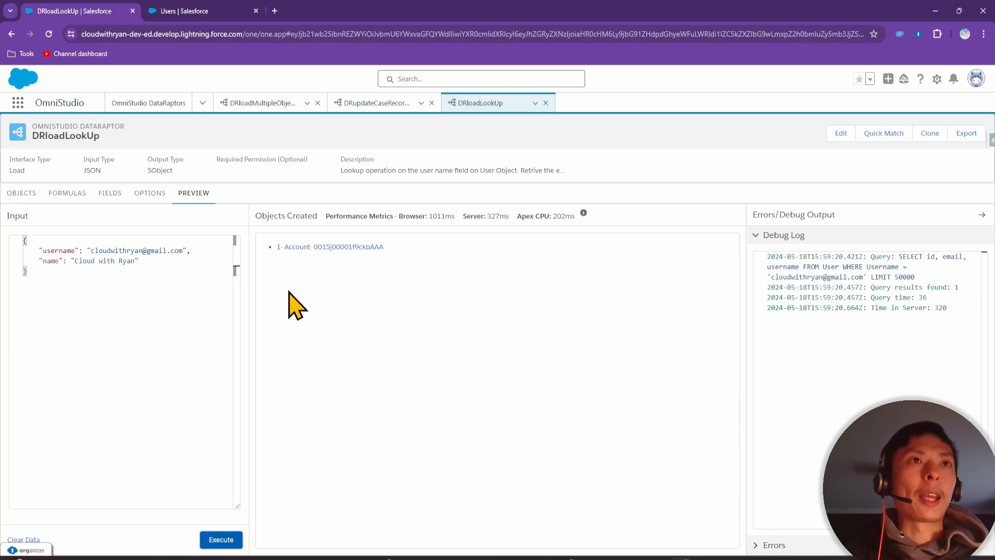
Open the newly created Account record and review the DataRaptor's name field mapping
{"action": "left_click", "coordinate": [325, 247]}
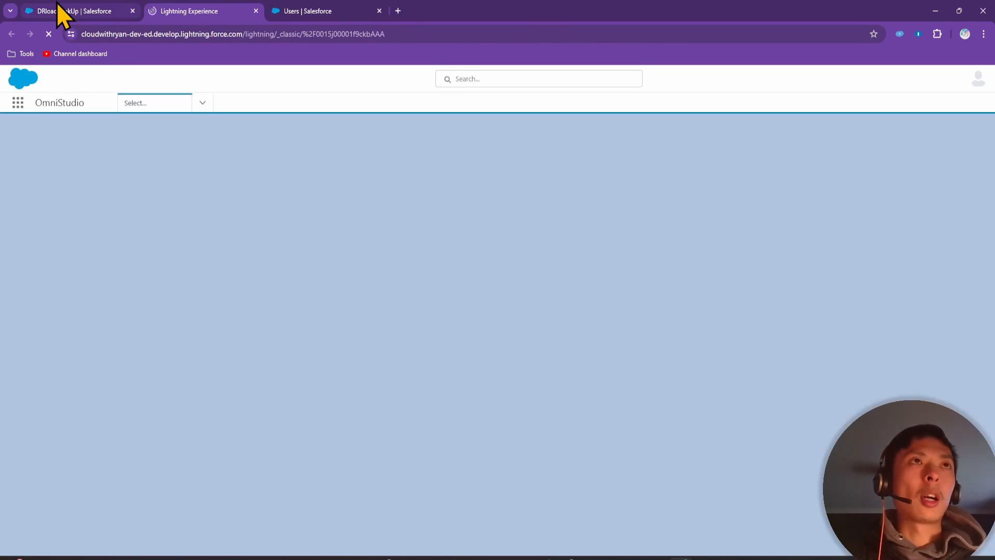
{"action": "left_click", "coordinate": [58, 8]}
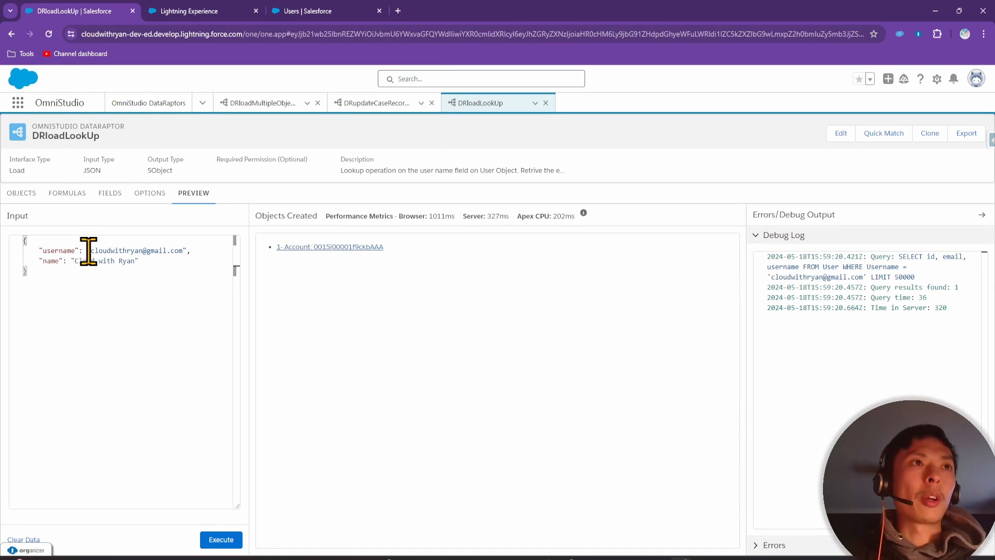
{"action": "left_click", "coordinate": [205, 9]}
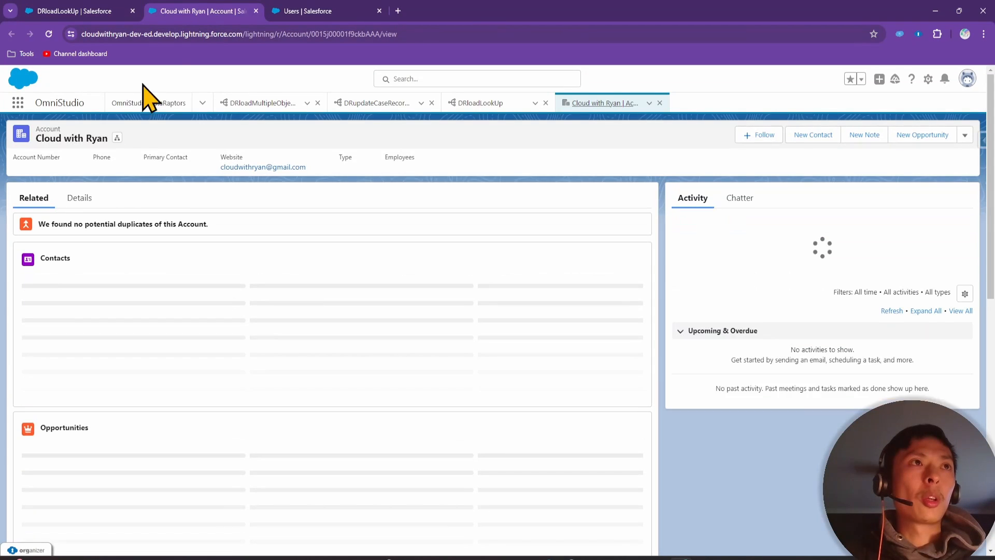
{"action": "left_click", "coordinate": [93, 11]}
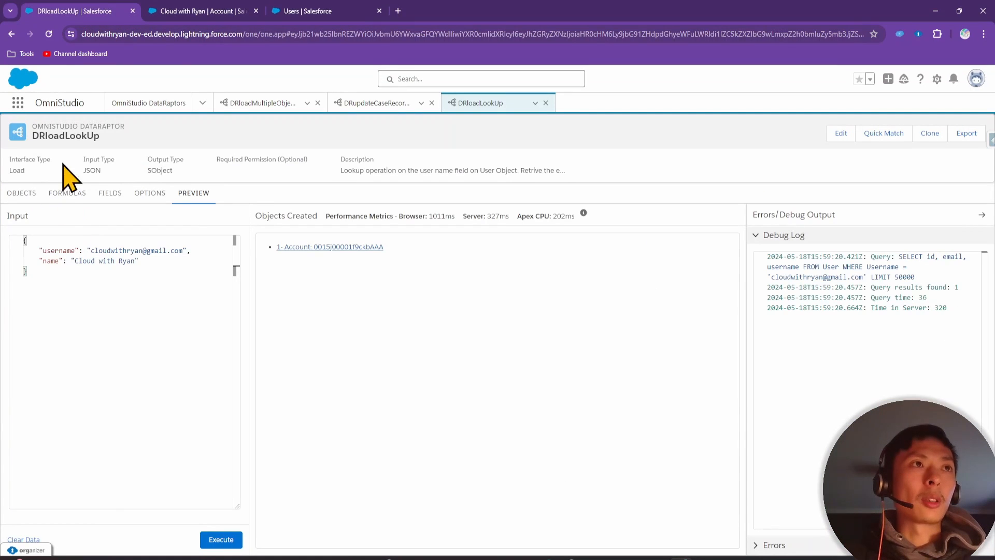
{"action": "left_click", "coordinate": [110, 194]}
{"action": "left_click", "coordinate": [57, 264]}
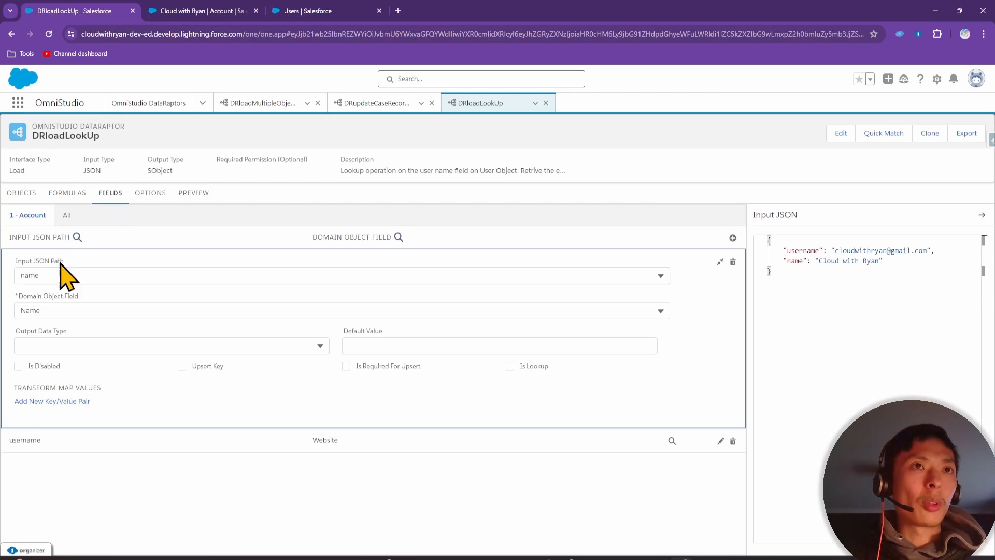
Compare the user's email address with the Website value in the Account's details
{"action": "left_click", "coordinate": [261, 10]}
{"action": "left_click", "coordinate": [295, 11]}
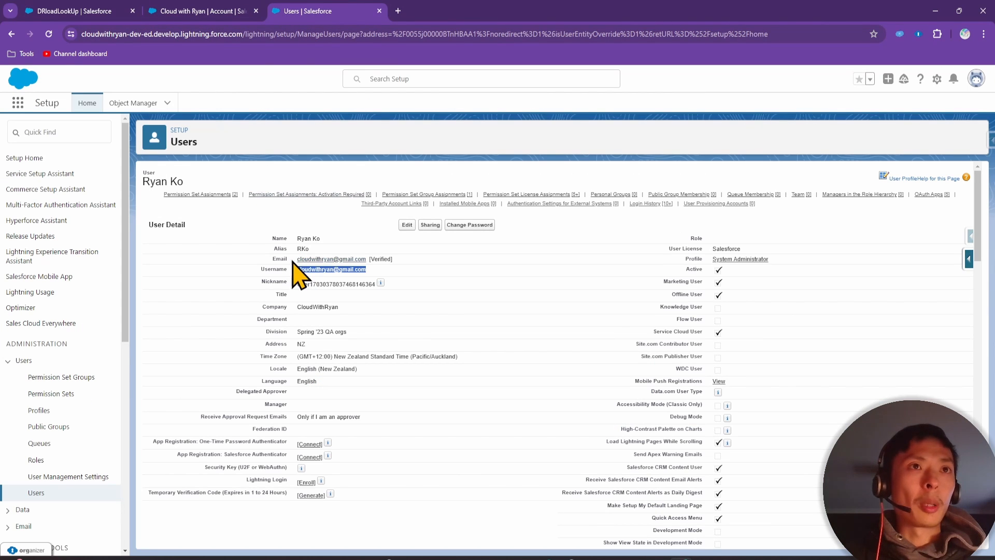
{"action": "left_click_drag", "start_coordinate": [293, 260], "coordinate": [366, 259]}
{"action": "left_click", "coordinate": [195, 11]}
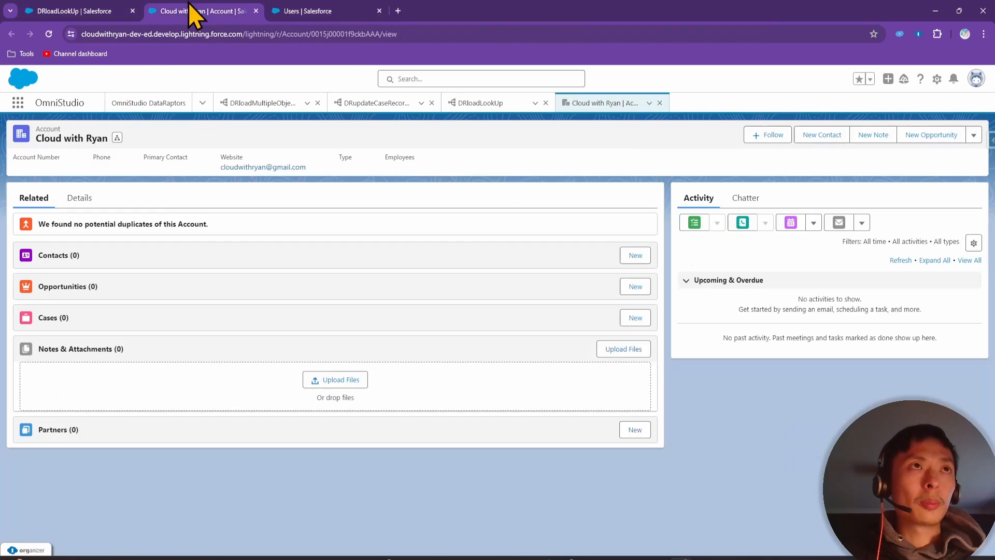
{"action": "left_click", "coordinate": [77, 199]}
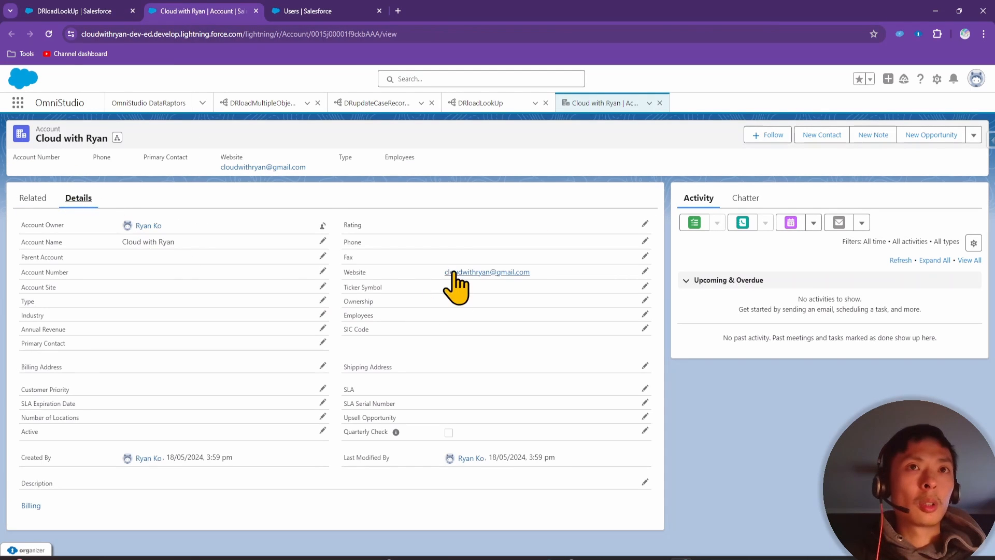
{"action": "left_click_drag", "start_coordinate": [439, 272], "coordinate": [535, 269]}
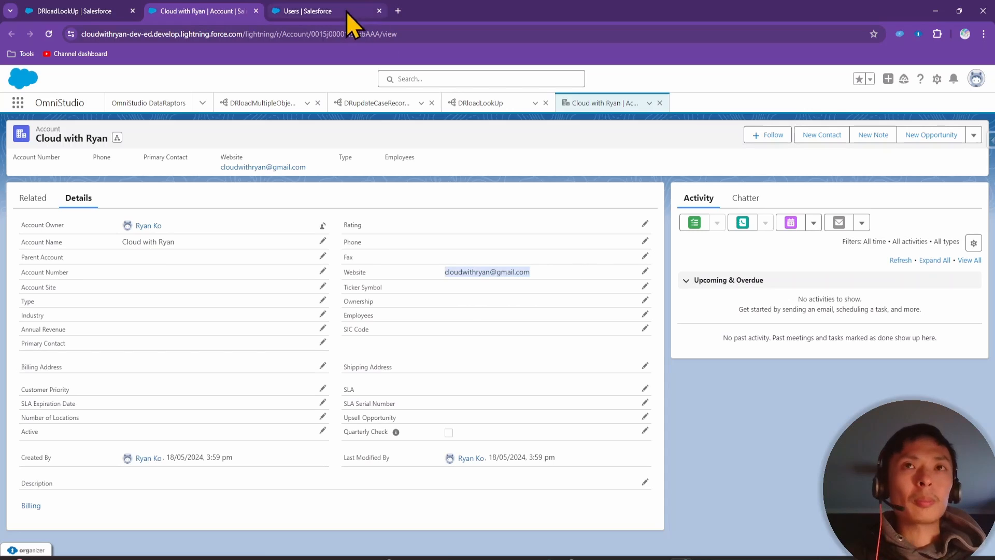
{"action": "left_click", "coordinate": [296, 11]}
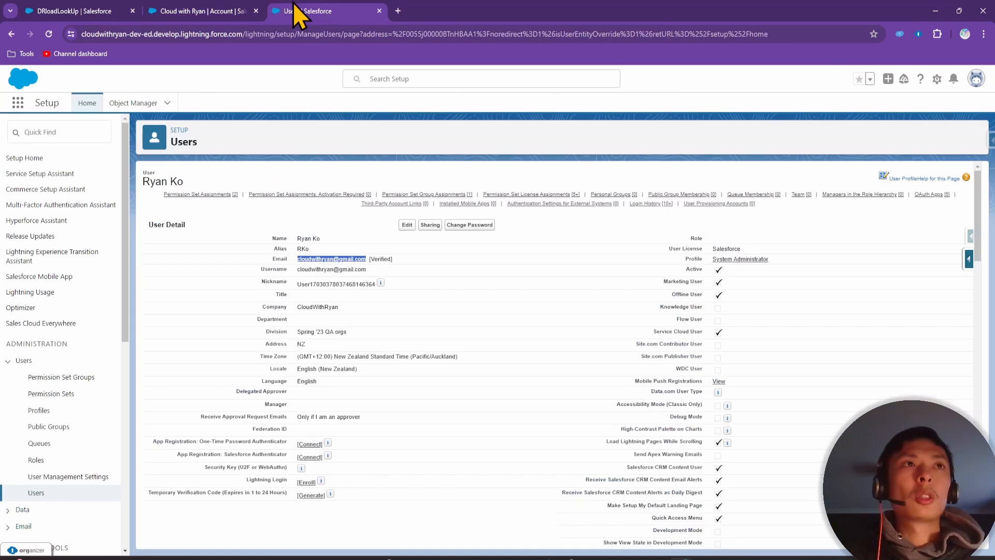
Copy the standard user's username and paste it as the DataRaptor preview input
{"action": "left_click", "coordinate": [31, 493]}
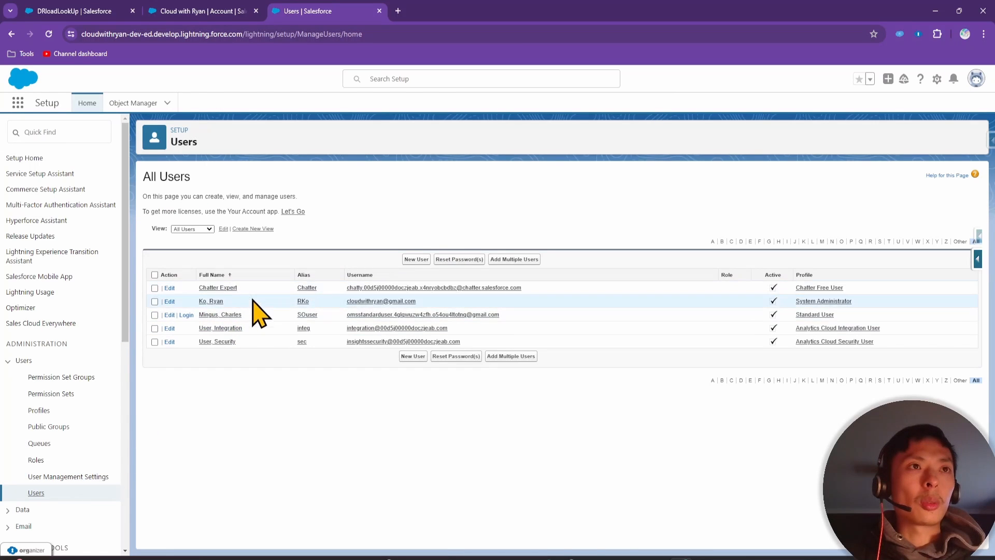
{"action": "left_click", "coordinate": [232, 316]}
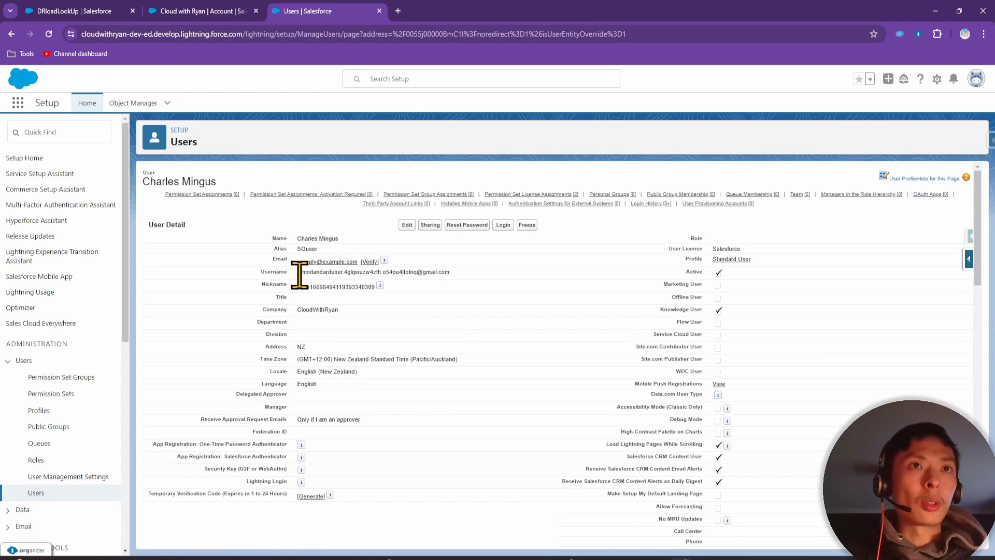
{"action": "left_click_drag", "start_coordinate": [298, 272], "coordinate": [469, 291]}
{"action": "key", "text": "ctrl+c"}
{"action": "left_click", "coordinate": [201, 10]}
{"action": "left_click", "coordinate": [50, 11]}
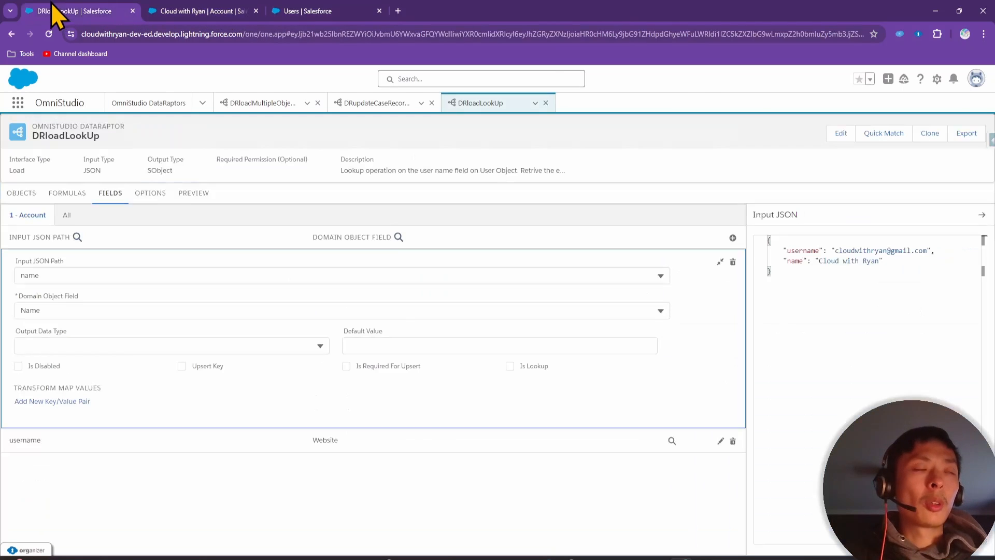
{"action": "left_click", "coordinate": [191, 193]}
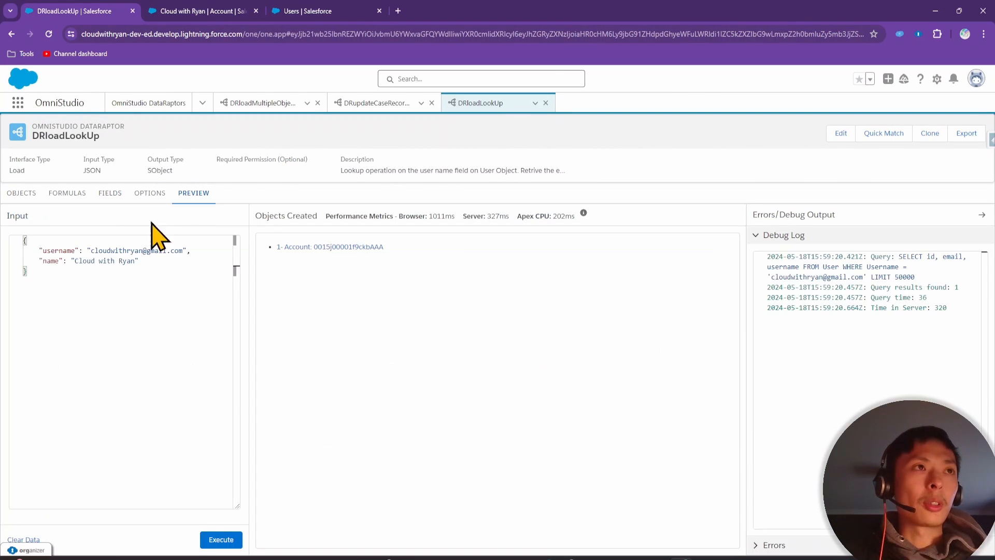
{"action": "left_click_drag", "start_coordinate": [91, 250], "coordinate": [183, 250]}
{"action": "key", "text": "ctrl+v"}
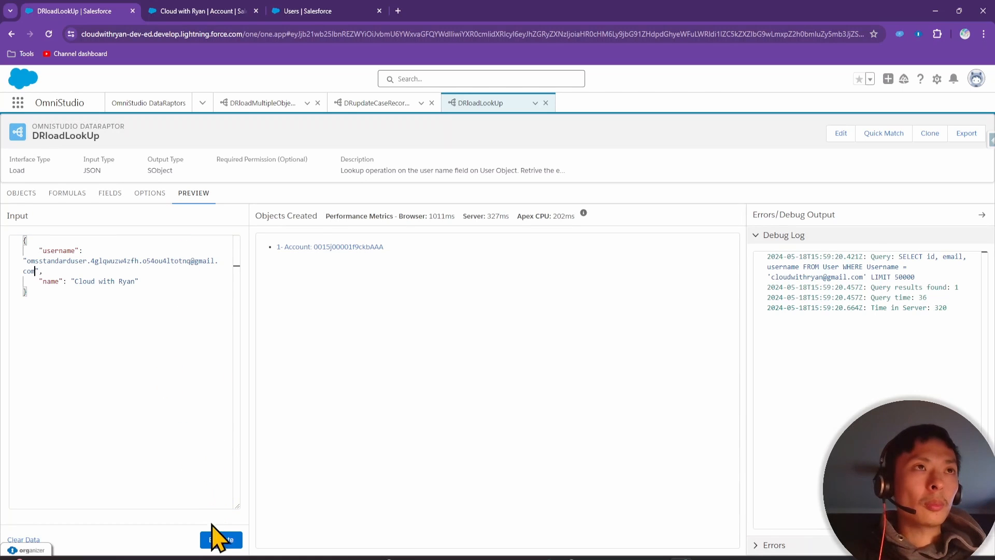
Rerun the preview with the new username and open the resulting new Account record
{"action": "left_click", "coordinate": [212, 7]}
{"action": "left_click", "coordinate": [317, 8]}
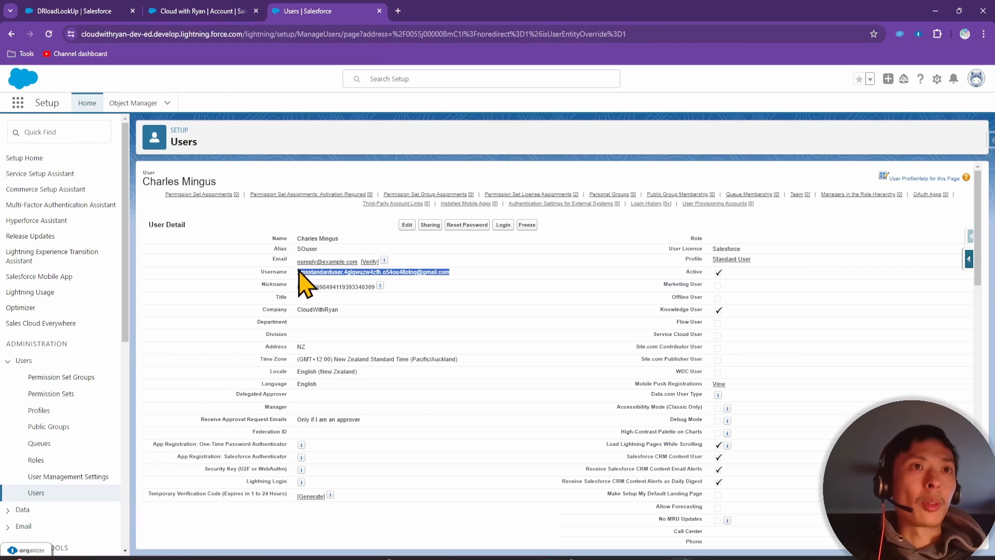
{"action": "left_click", "coordinate": [64, 6]}
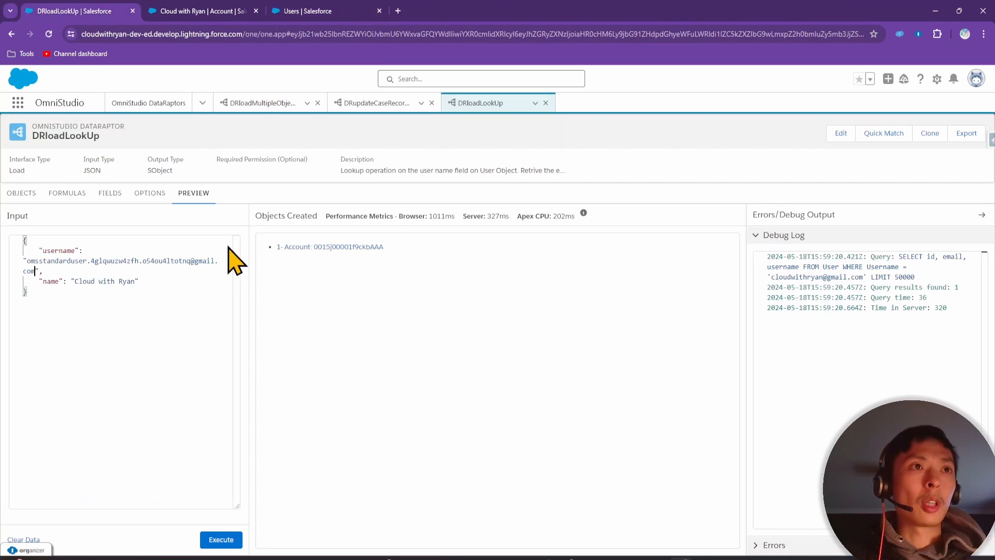
{"action": "left_click", "coordinate": [223, 539]}
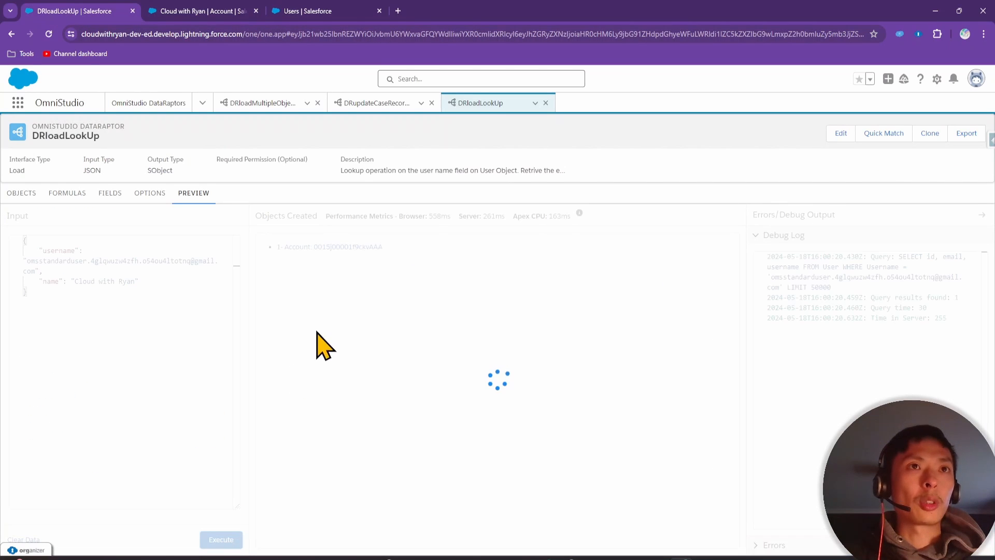
{"action": "left_click", "coordinate": [353, 247]}
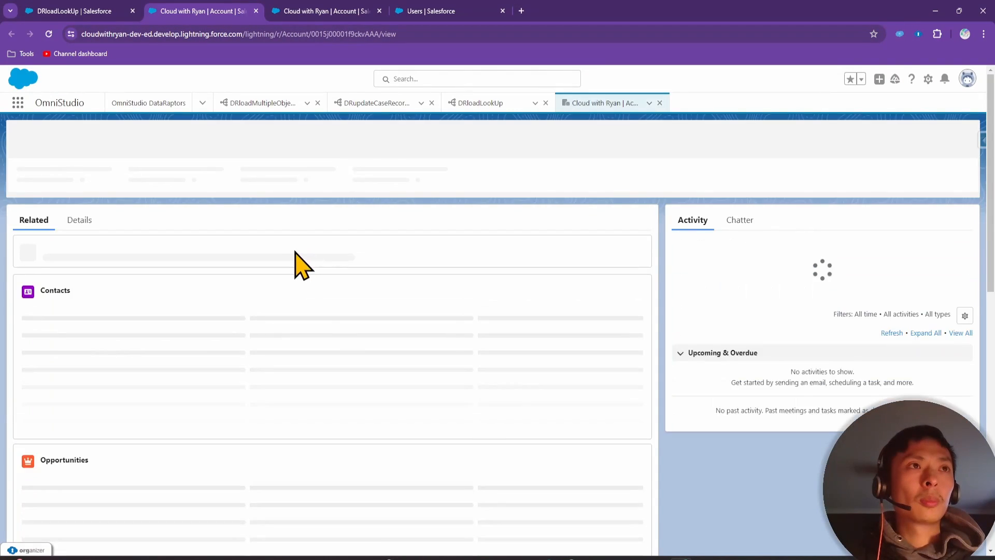
Check the new Account's Website value against the user's username
{"action": "left_click", "coordinate": [76, 198]}
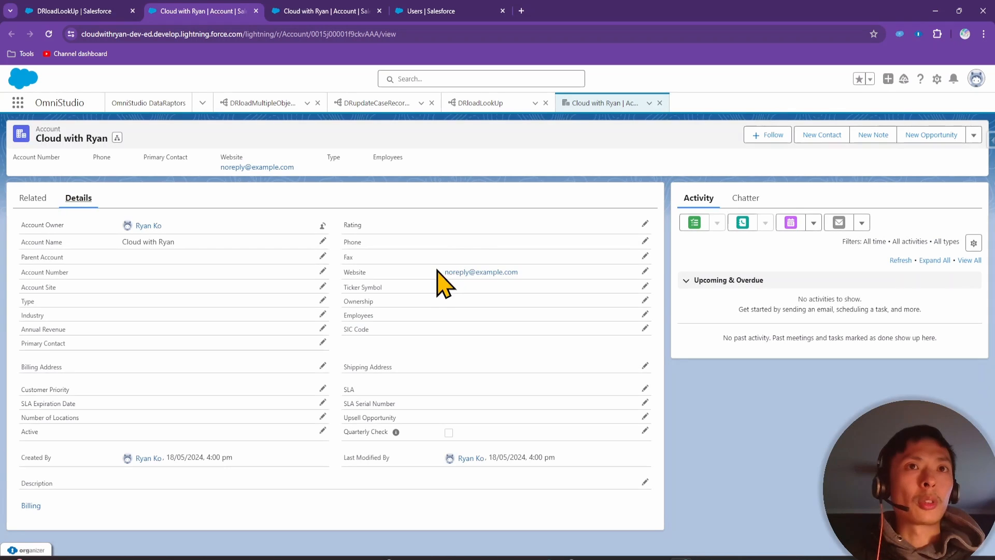
{"action": "left_click_drag", "start_coordinate": [437, 269], "coordinate": [546, 271]}
{"action": "left_click", "coordinate": [370, 11]}
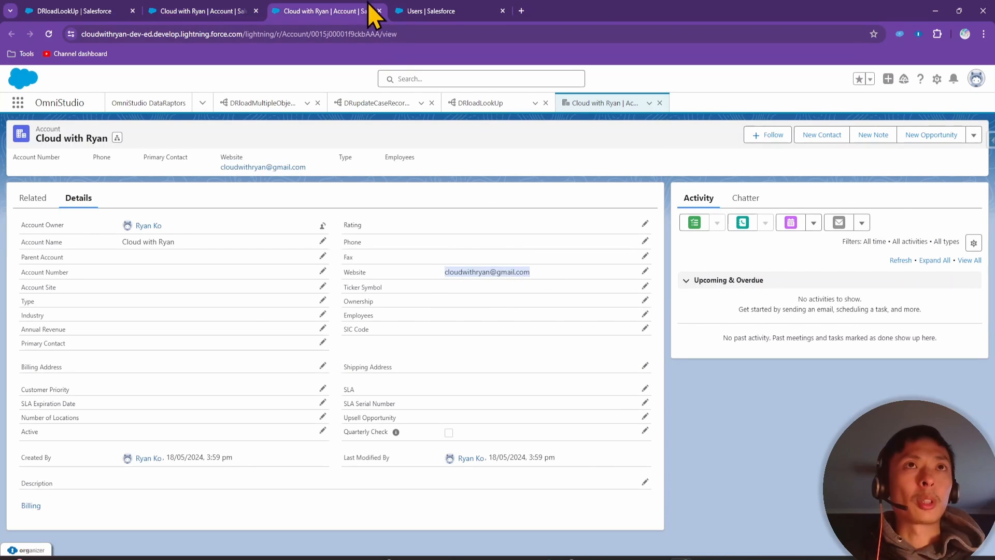
{"action": "left_click", "coordinate": [444, 9]}
{"action": "left_click", "coordinate": [286, 269]}
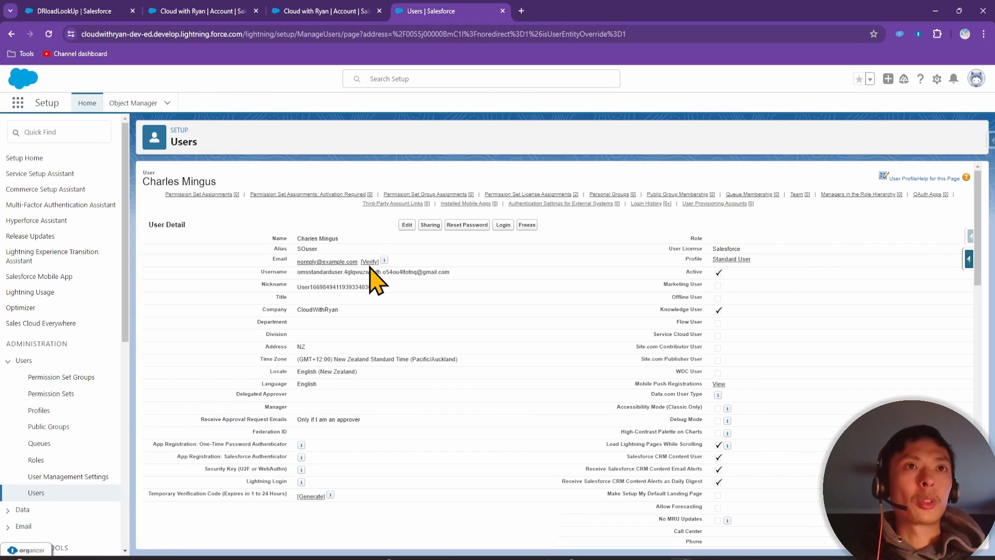
{"action": "left_click", "coordinate": [209, 3]}
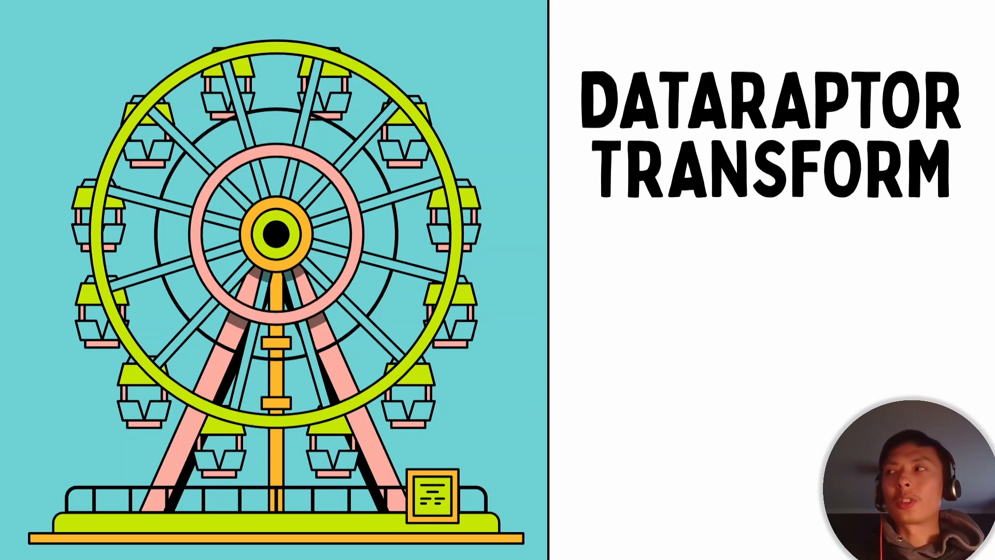
Advance the slides to DataRaptor Transform exercise #1, converting one contact item into contactList
{"action": "key", "text": "Right"}
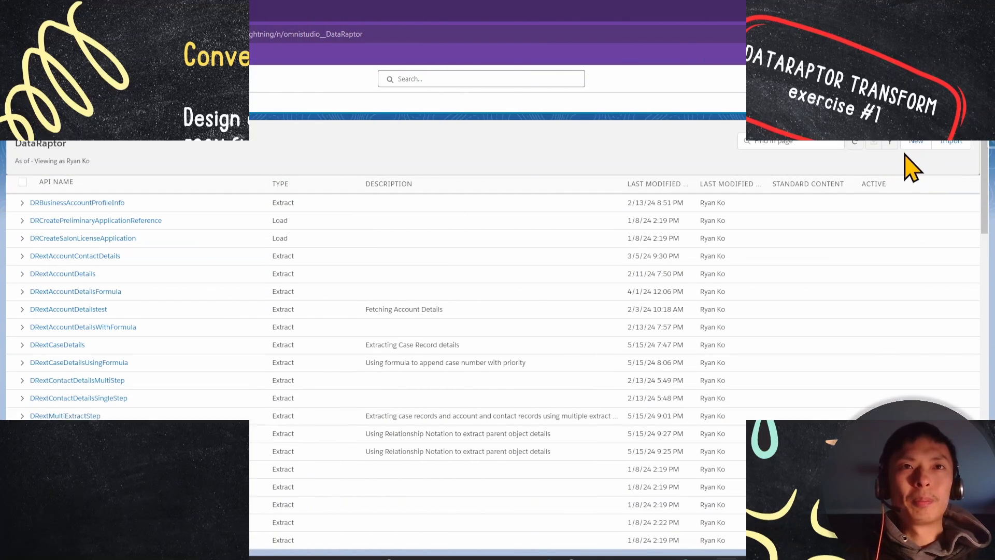
Create and save Transform DataRaptor DRtxSingleItemToAListwithOneItem with a single-item-to-list description
{"action": "left_click", "coordinate": [912, 163]}
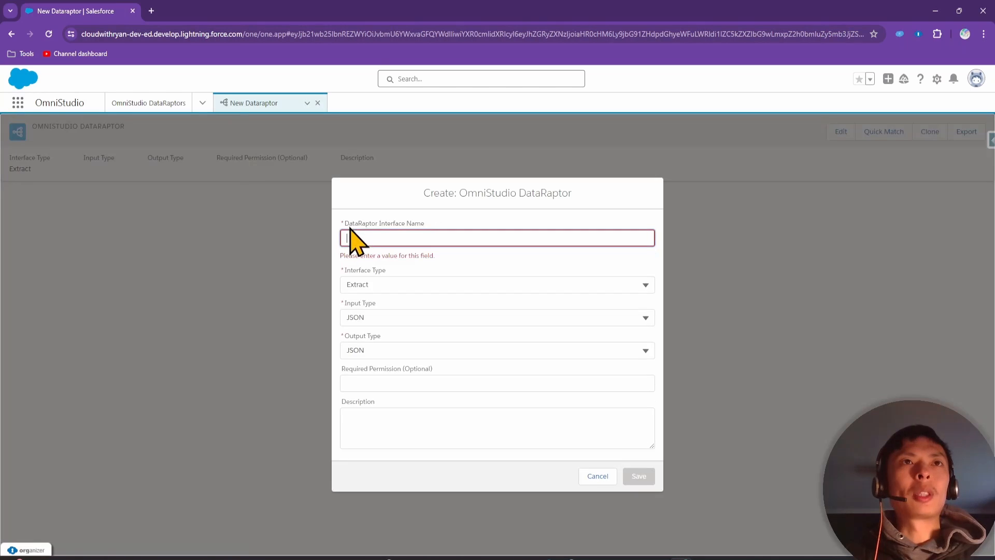
{"action": "type", "text": "DR"}
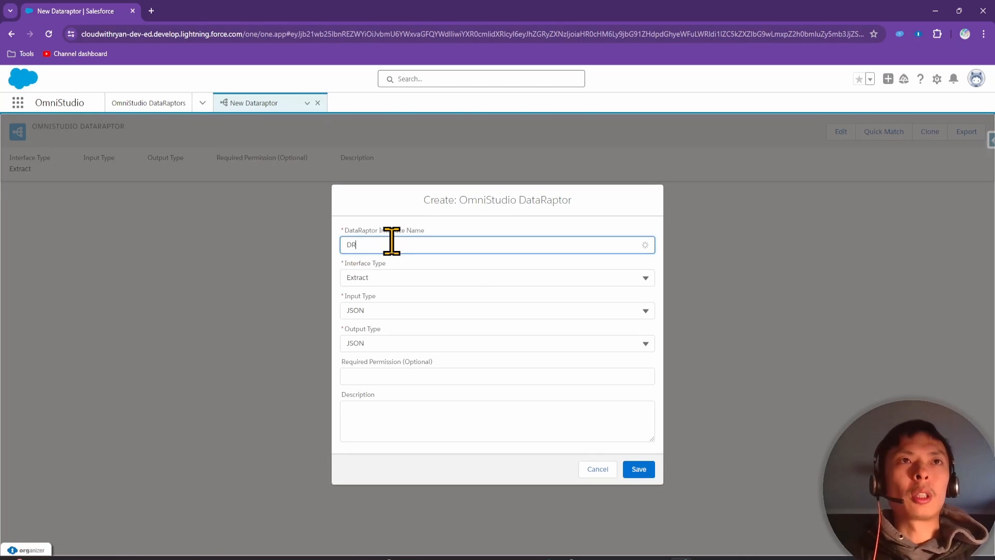
{"action": "type", "text": "tx"}
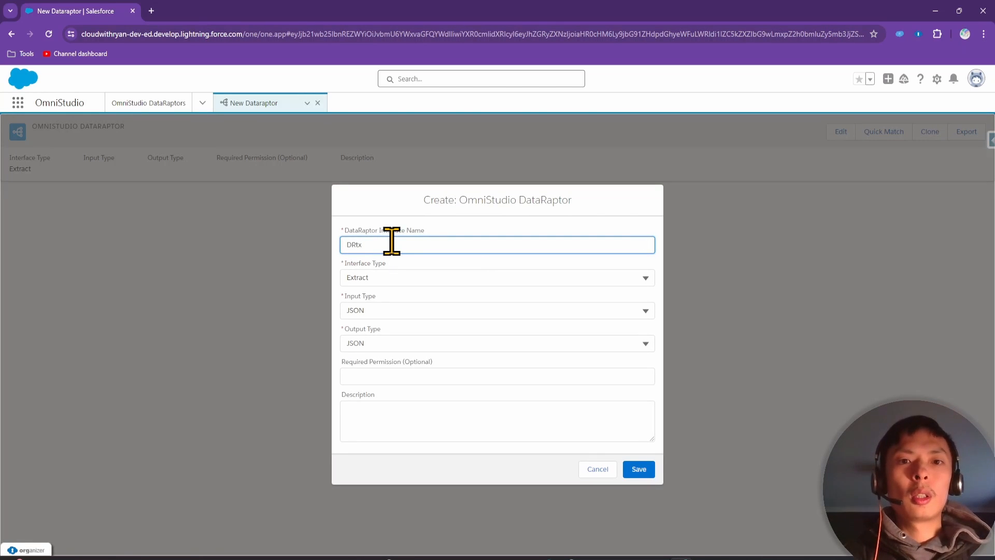
{"action": "type", "text": "SingleItemToAListwithOneItem"}
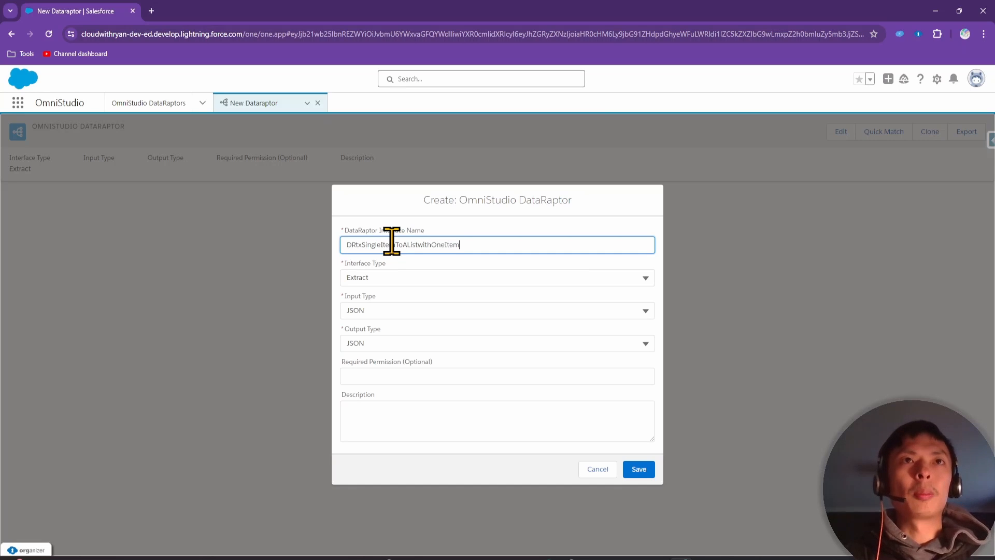
{"action": "left_click", "coordinate": [388, 277]}
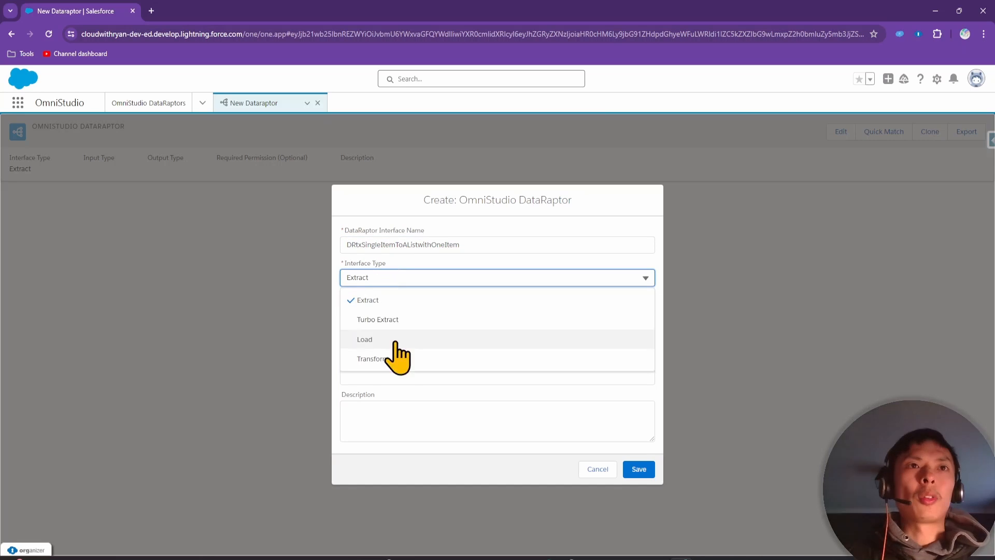
{"action": "left_click", "coordinate": [392, 358]}
{"action": "left_click", "coordinate": [382, 422]}
{"action": "type", "text": "C"}
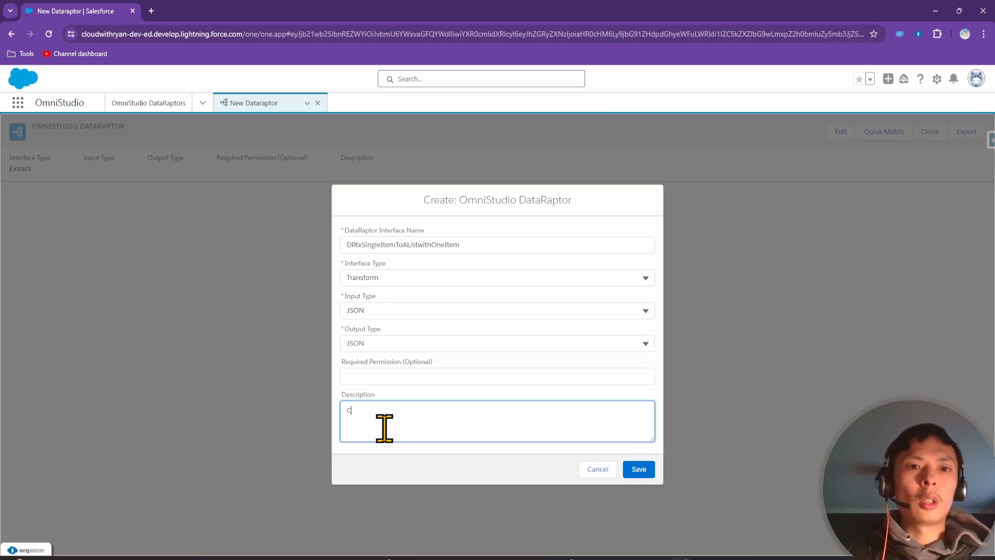
{"action": "type", "text": "overting a single item into a list with one item"}
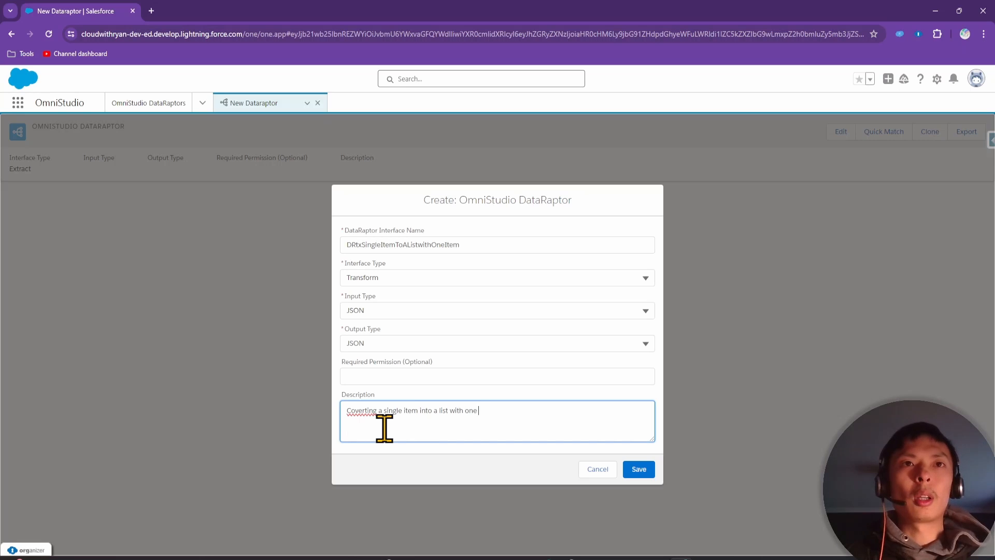
{"action": "left_click", "coordinate": [638, 469]}
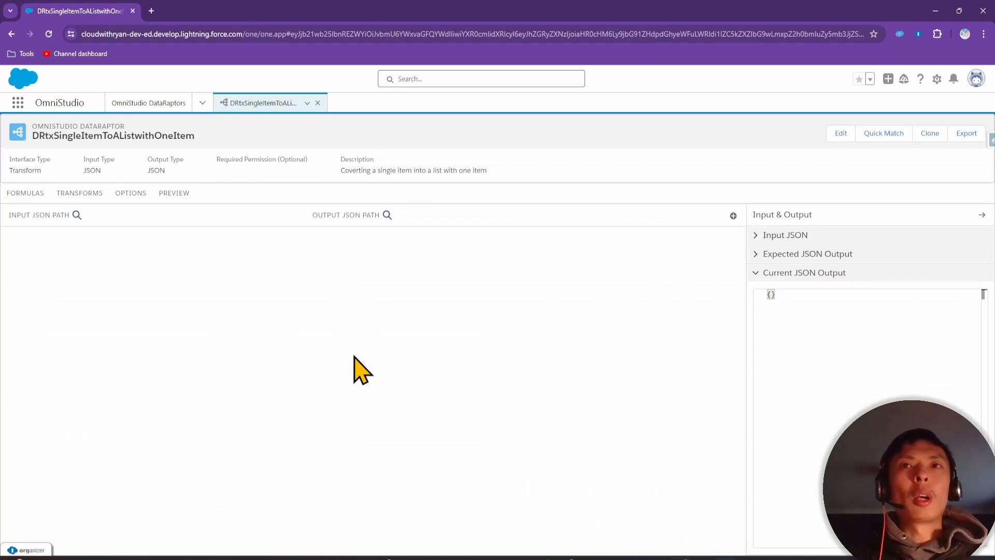
Enter sample Input JSON with a contacts object holding firstName Tom
{"action": "left_click", "coordinate": [793, 238]}
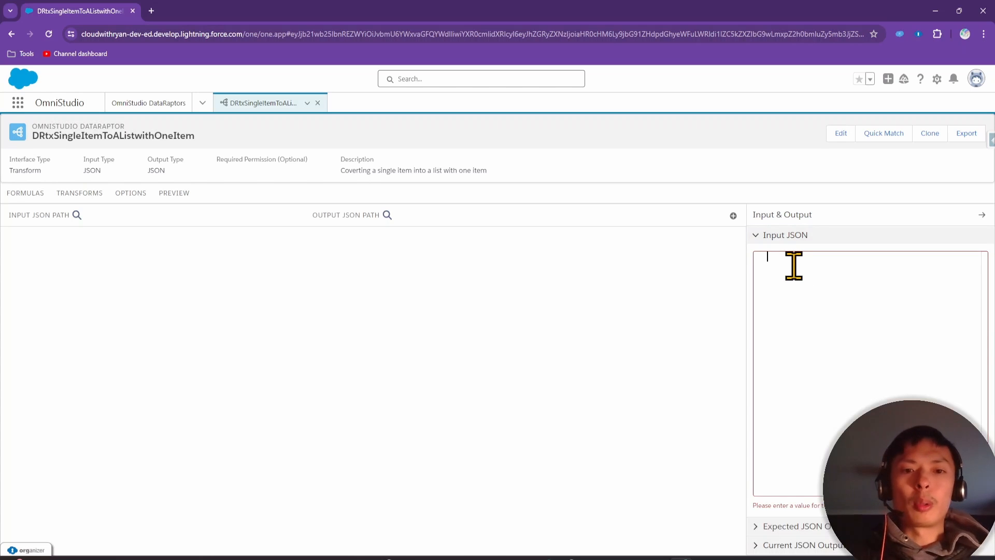
{"action": "type", "text": "{"}
{"action": "key", "text": "Return"}
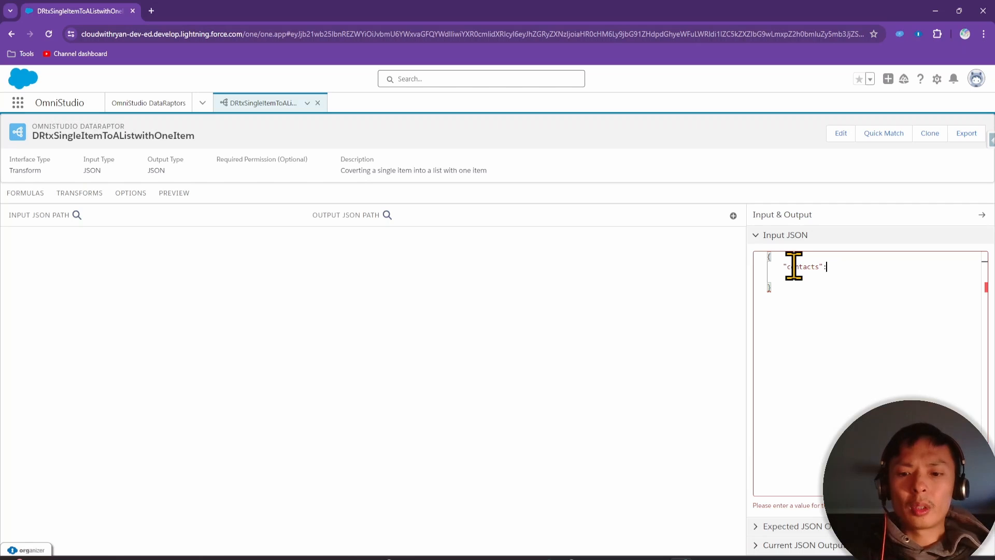
{"action": "key", "text": "Return"}
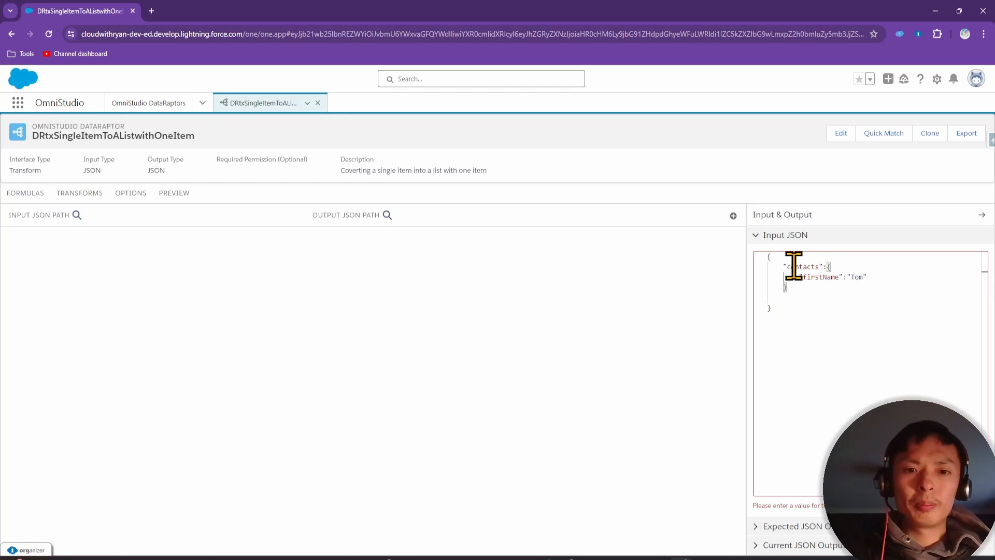
{"action": "left_click", "coordinate": [800, 310]}
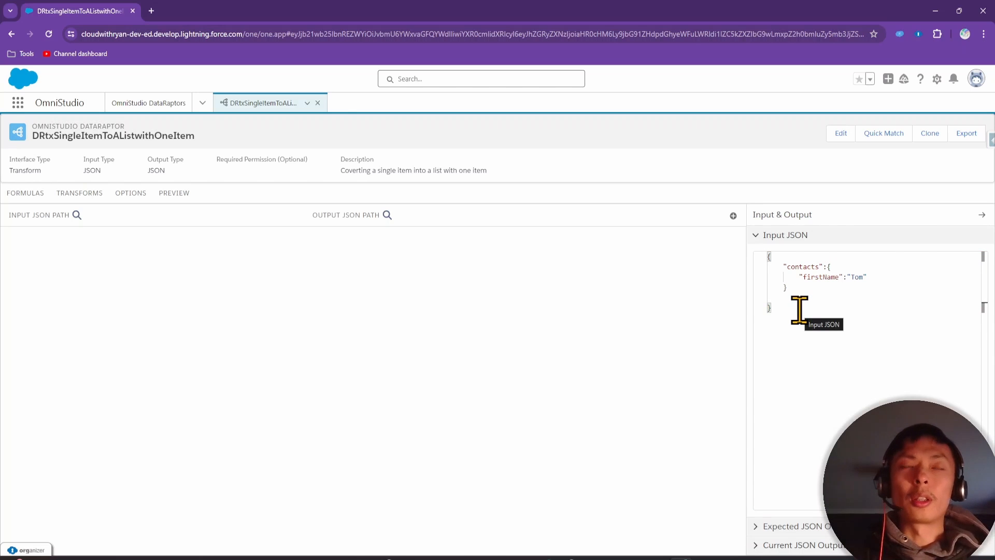
Compare the slide's firstName Tom input with its contactList output, then add a transform mapping row
{"action": "left_click", "coordinate": [733, 216]}
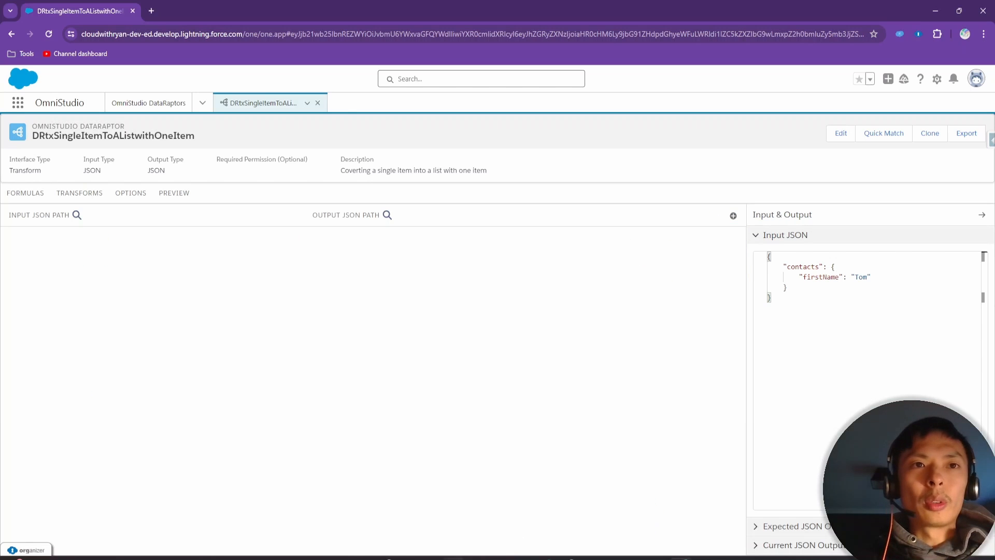
{"action": "left_click", "coordinate": [727, 559]}
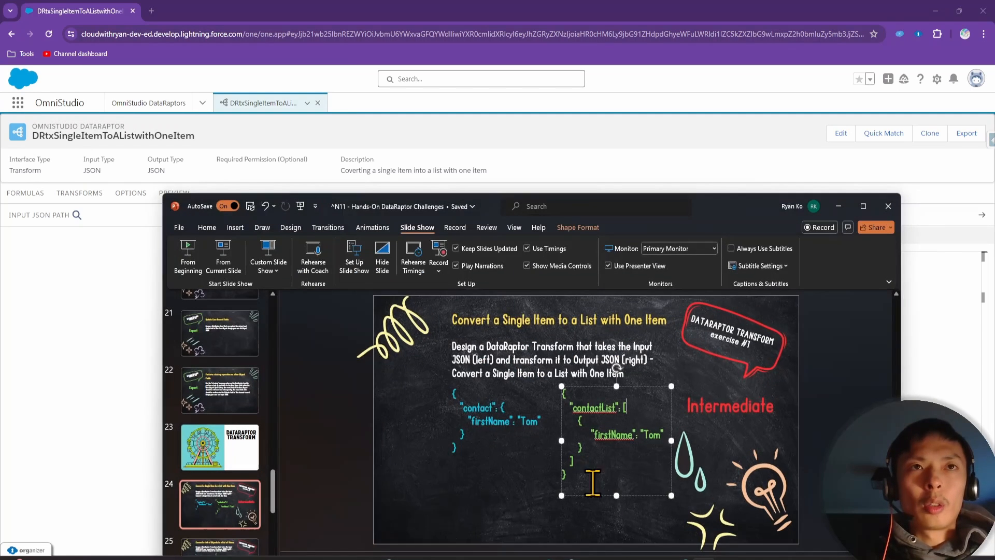
{"action": "left_click", "coordinate": [488, 417]}
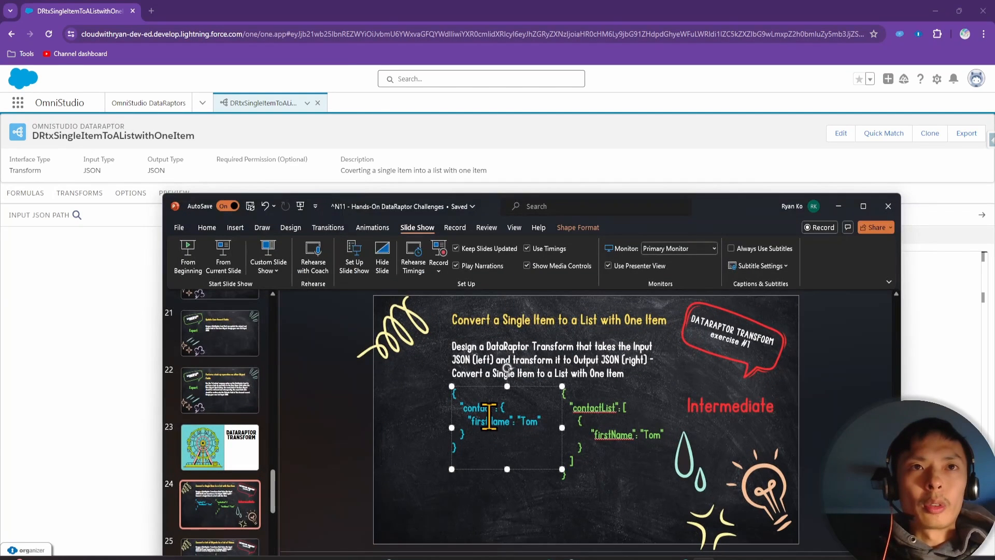
{"action": "left_click_drag", "start_coordinate": [454, 421], "coordinate": [550, 427]}
{"action": "left_click", "coordinate": [603, 434]}
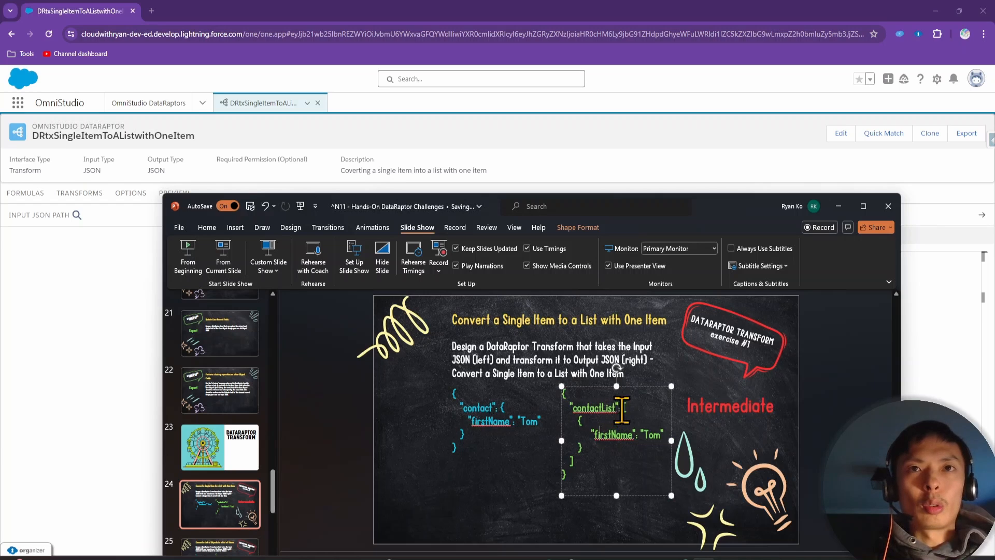
{"action": "left_click_drag", "start_coordinate": [620, 409], "coordinate": [639, 455]}
{"action": "left_click", "coordinate": [85, 313]}
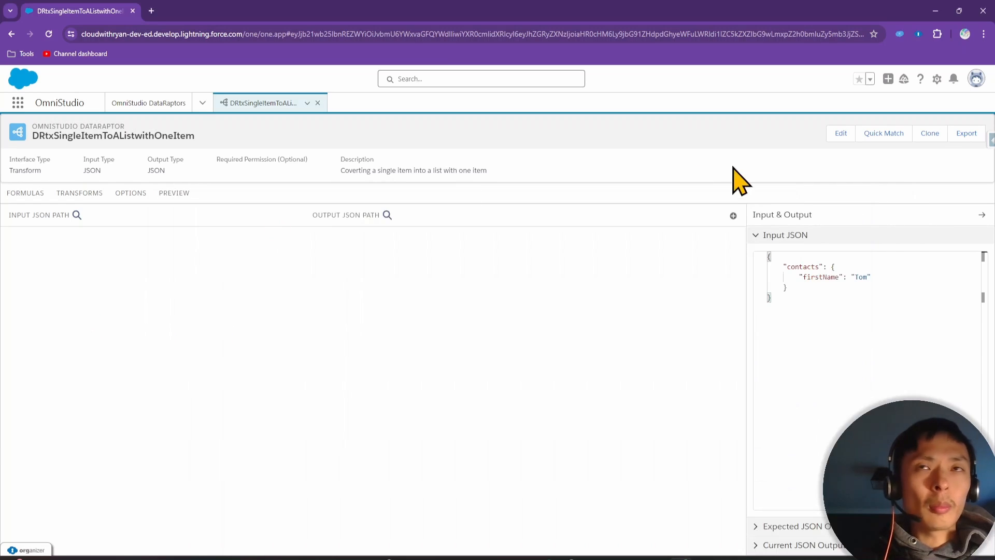
{"action": "left_click", "coordinate": [733, 215]}
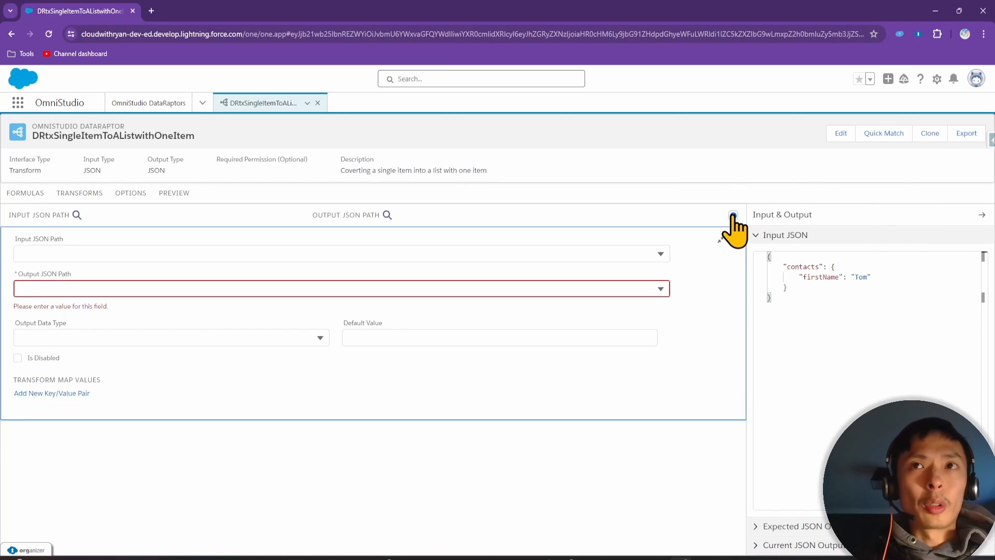
Map input path contacts to output path contactList, copied from the slide
{"action": "left_click", "coordinate": [137, 254]}
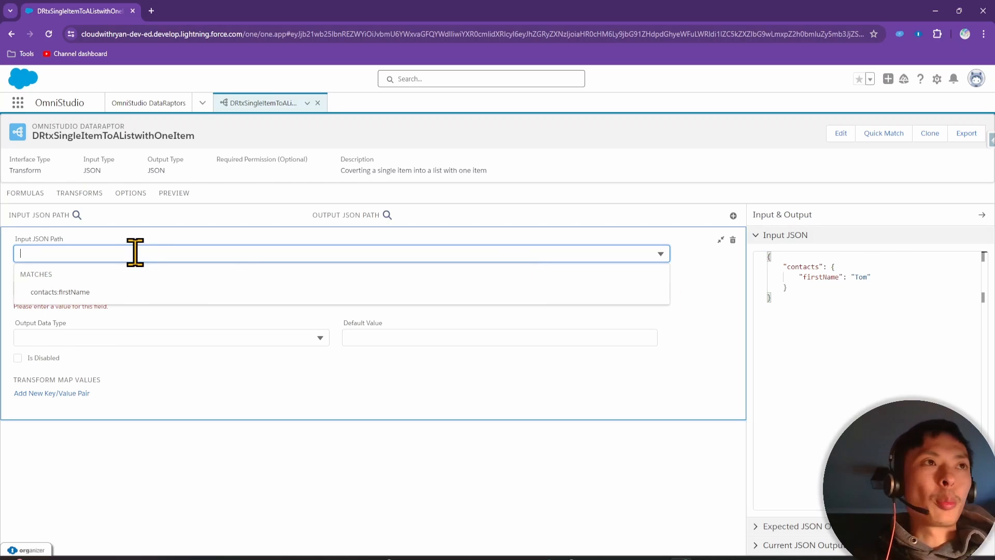
{"action": "type", "text": "contact"}
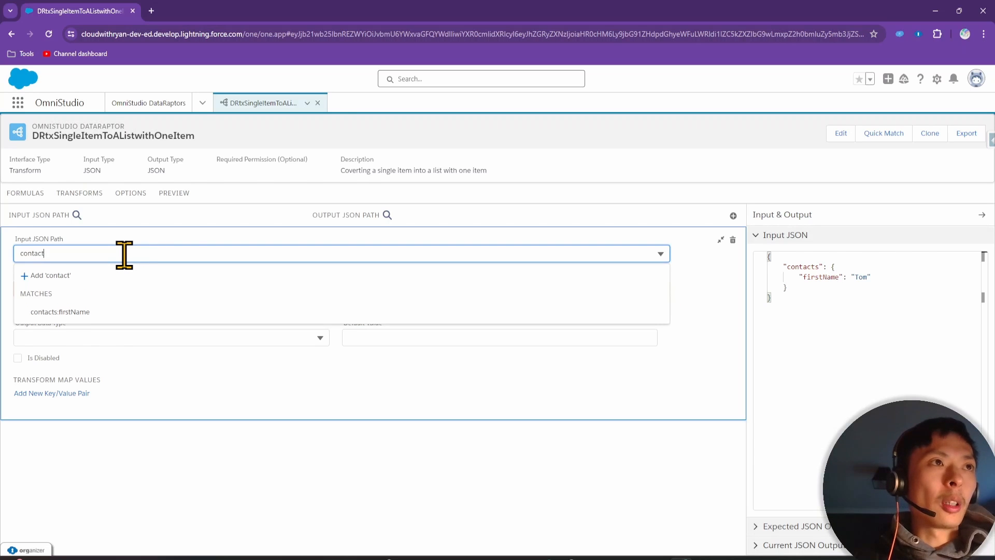
{"action": "type", "text": "s"}
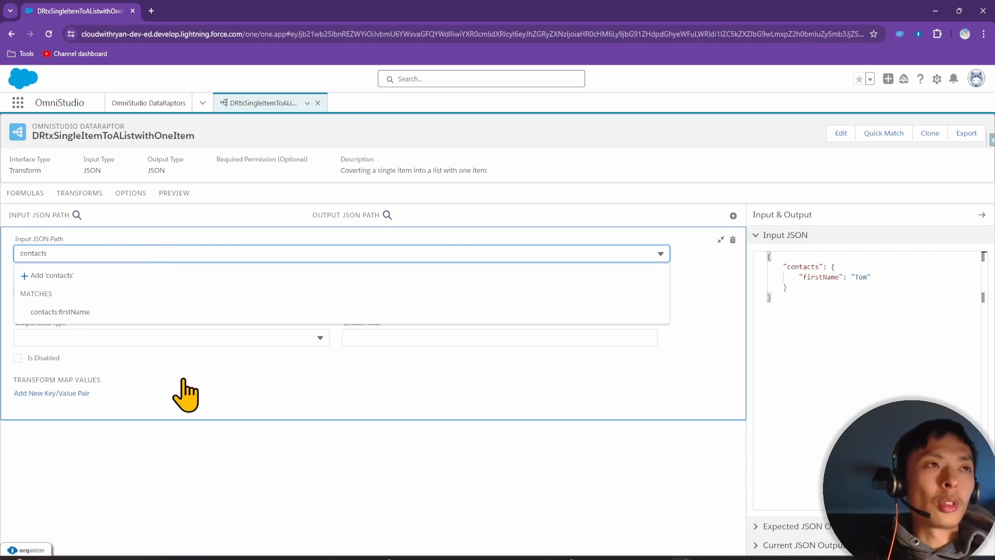
{"action": "left_click", "coordinate": [203, 460]}
{"action": "left_click", "coordinate": [118, 284]}
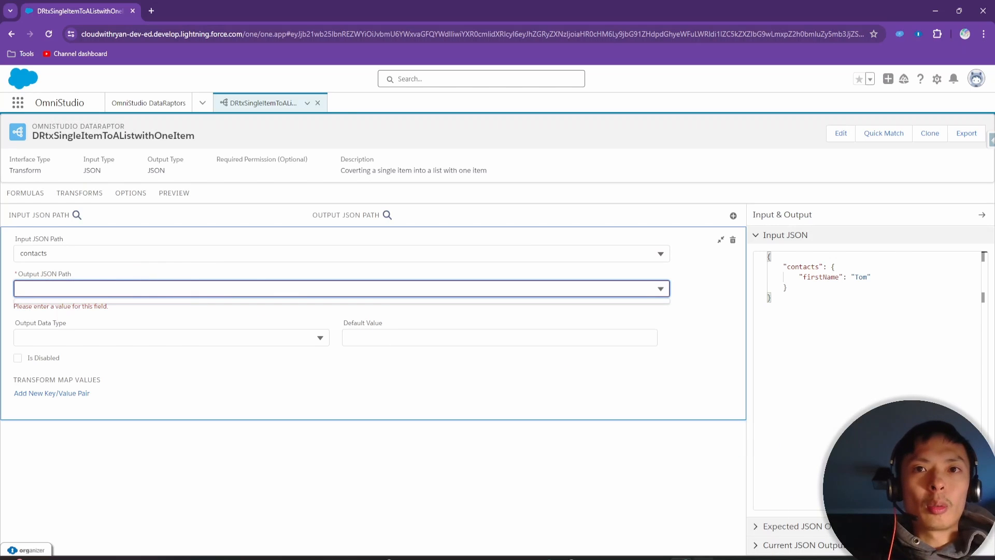
{"action": "key", "text": "alt+Tab"}
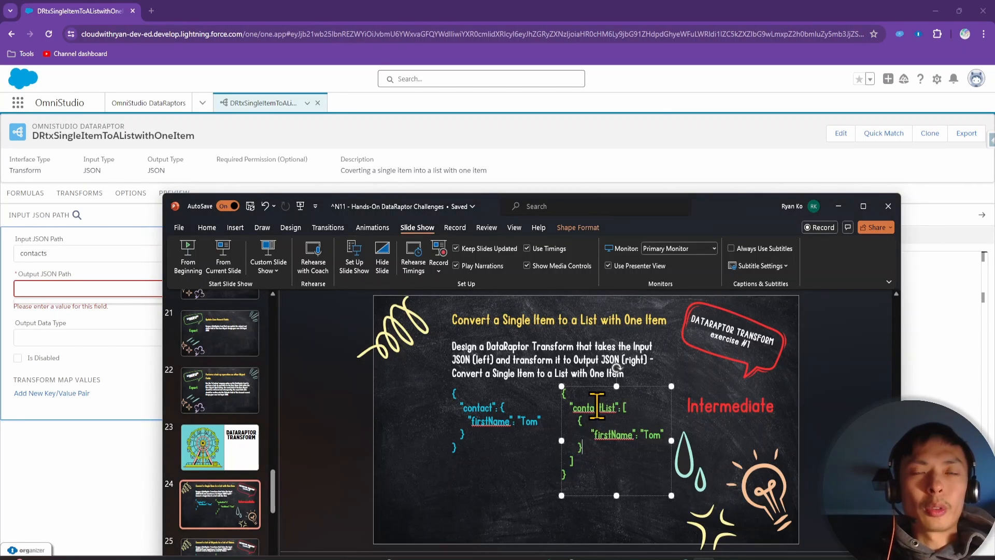
{"action": "double_click", "coordinate": [597, 408]}
{"action": "key", "text": "ctrl+c"}
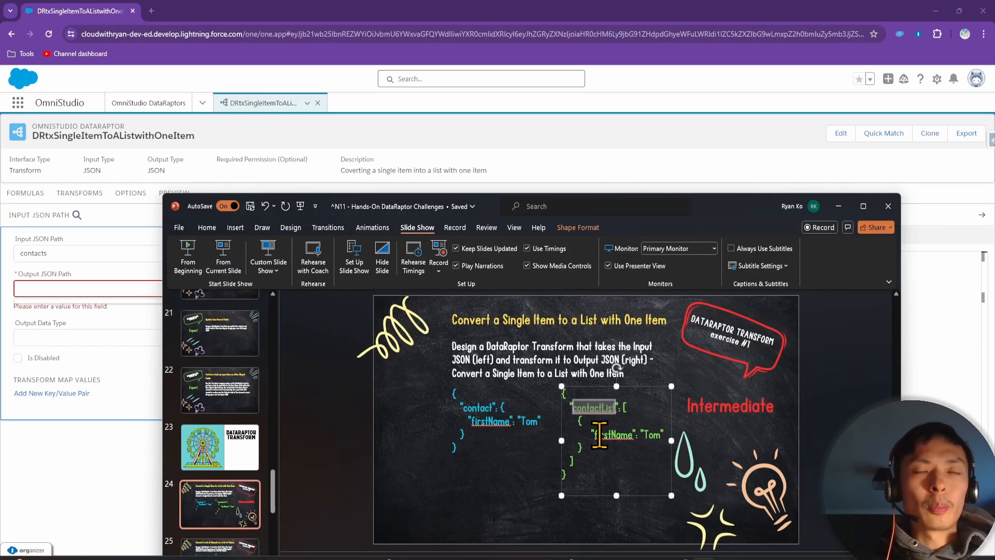
{"action": "left_click", "coordinate": [65, 288]}
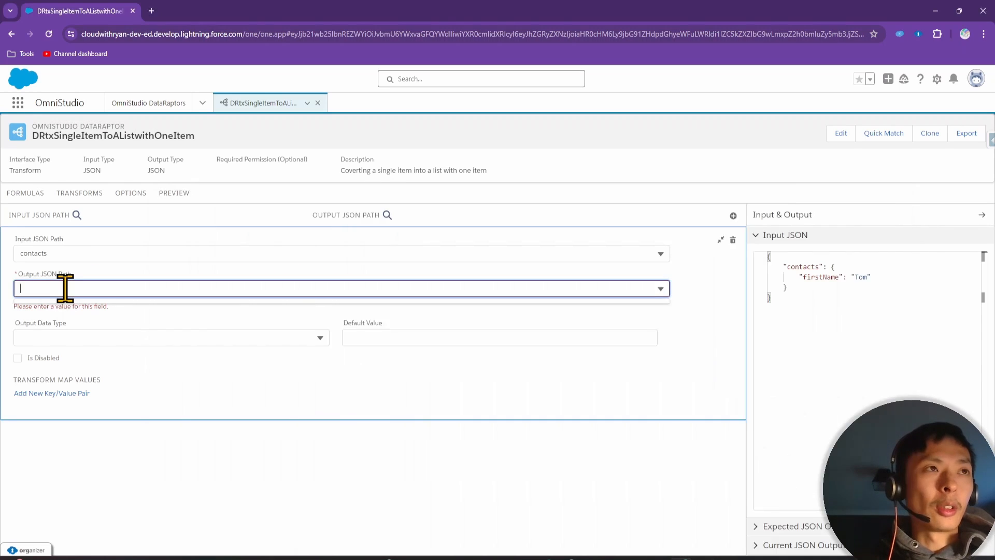
{"action": "key", "text": "ctrl+v"}
{"action": "left_click", "coordinate": [97, 309]}
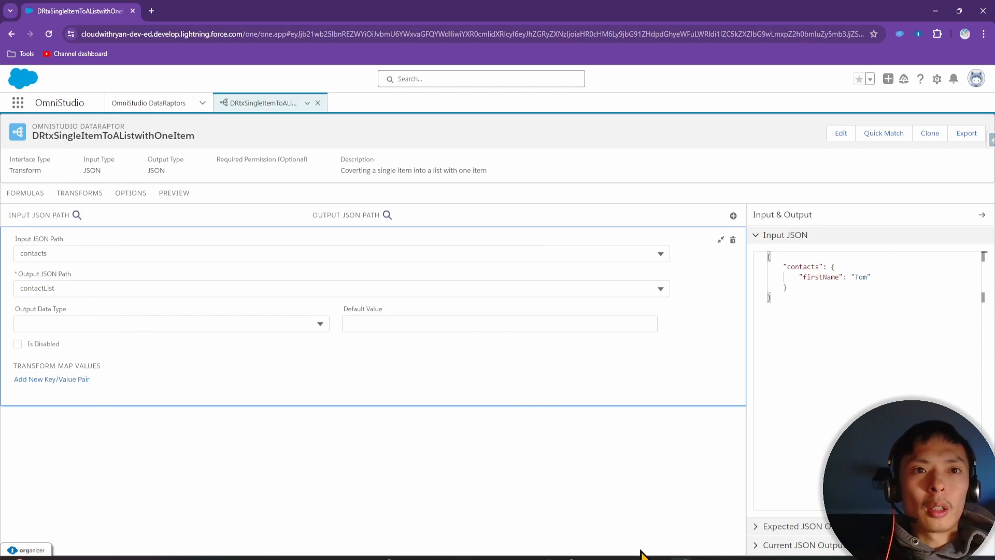
{"action": "left_click", "coordinate": [703, 558]}
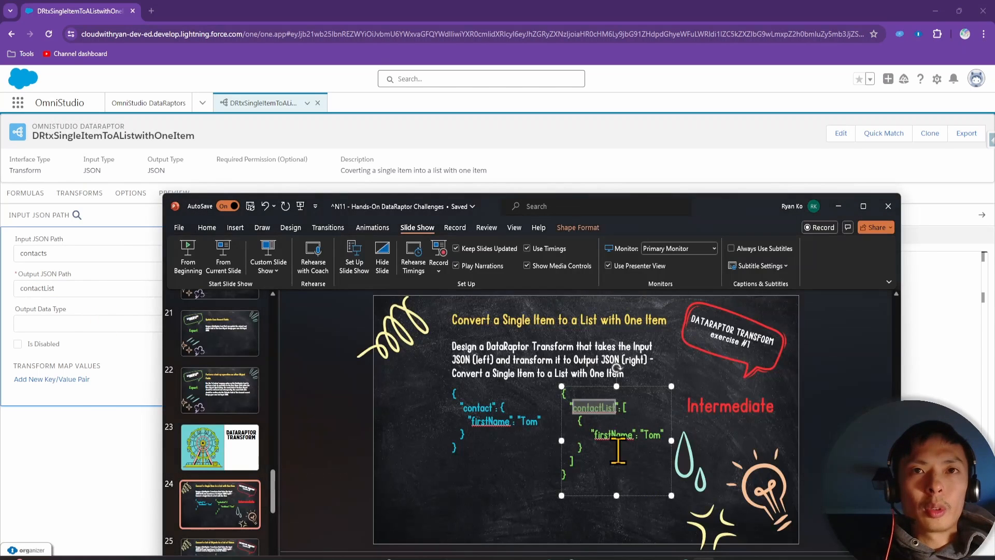
{"action": "left_click", "coordinate": [613, 437]}
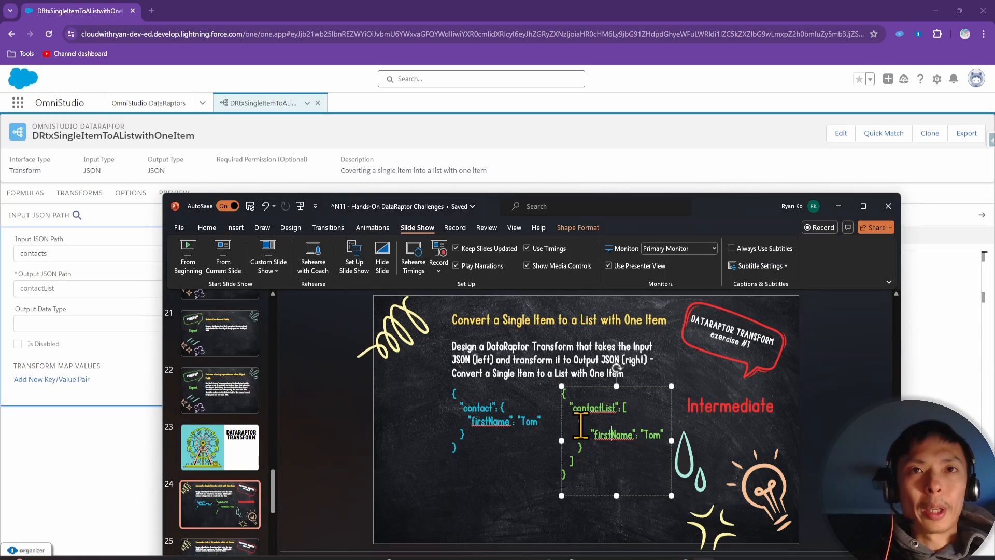
Set the output data type to List<Map> and check contactList as a list in the current JSON output
{"action": "left_click", "coordinate": [69, 323]}
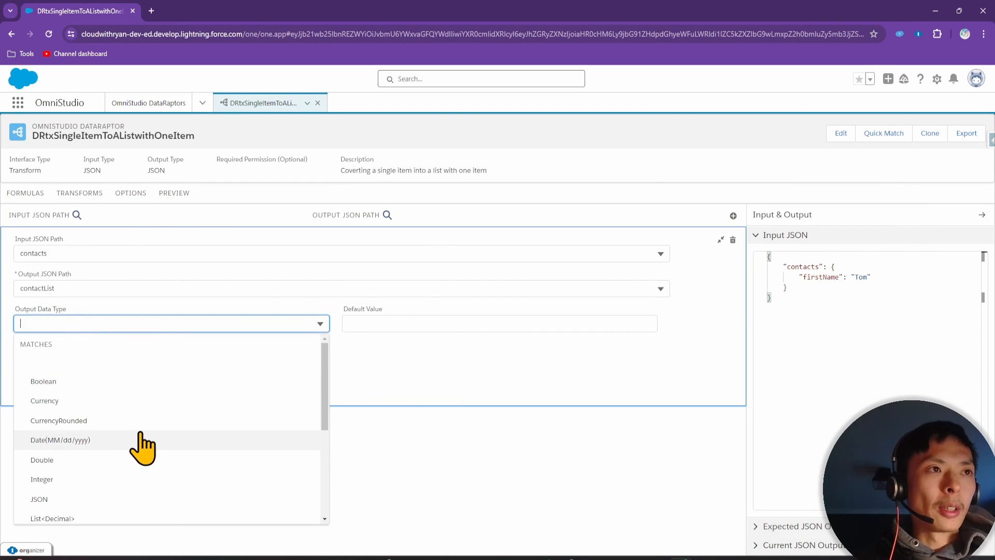
{"action": "scroll", "coordinate": [140, 446], "scroll_direction": "down", "scroll_amount": 3}
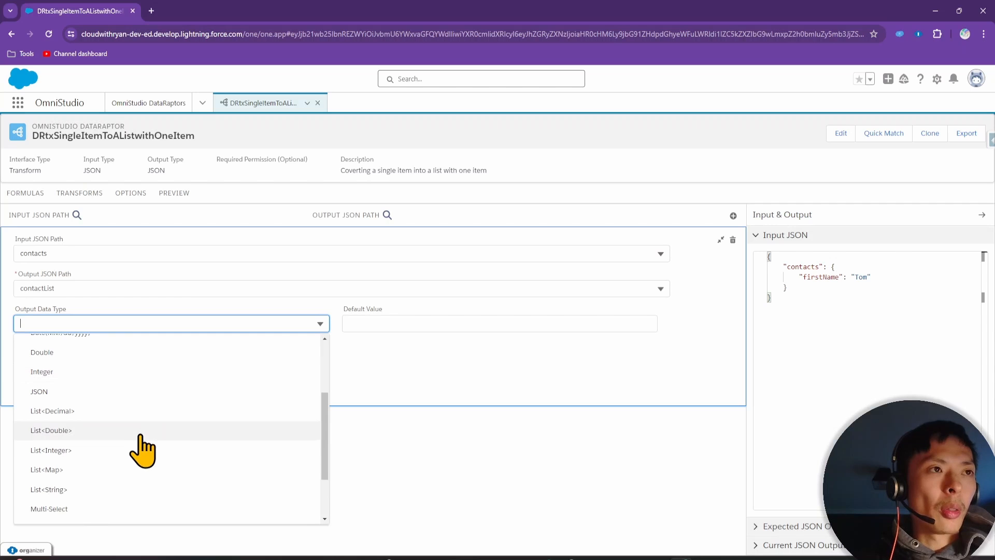
{"action": "left_click", "coordinate": [71, 469]}
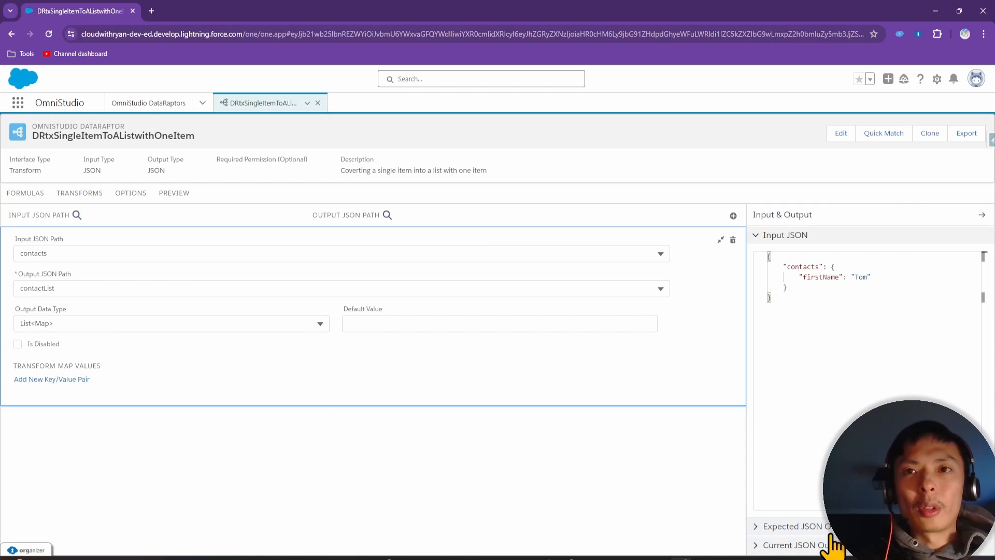
{"action": "left_click", "coordinate": [789, 545]}
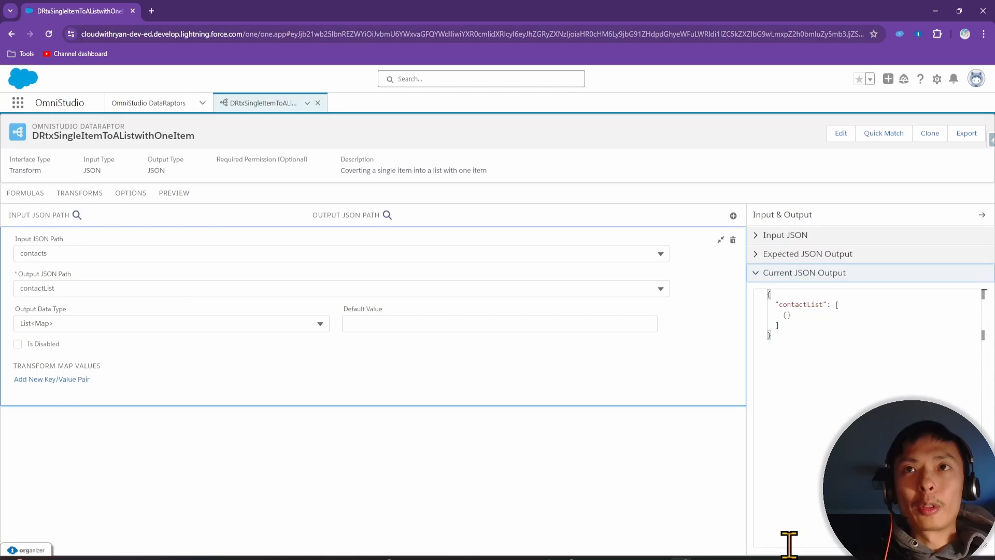
{"action": "double_click", "coordinate": [803, 305]}
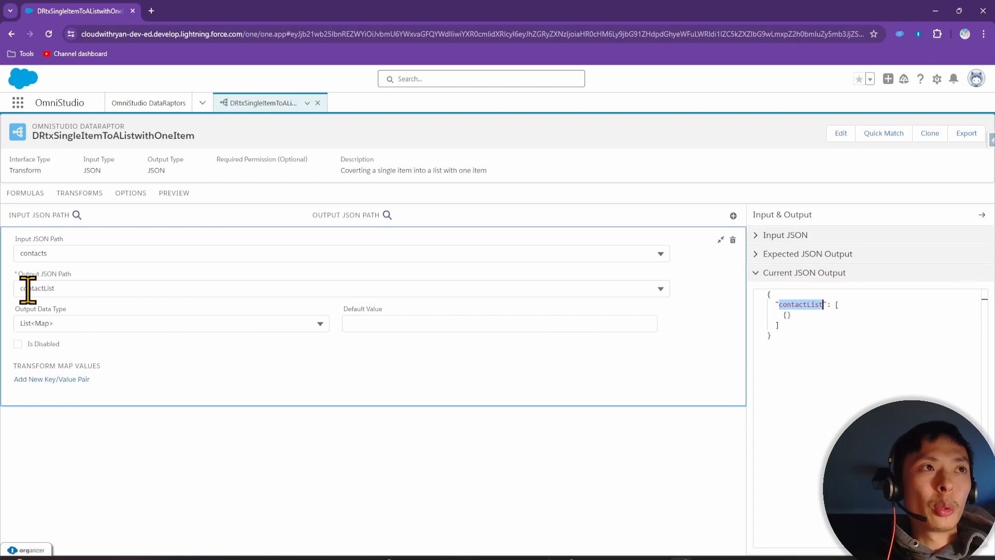
{"action": "left_click", "coordinate": [836, 305]}
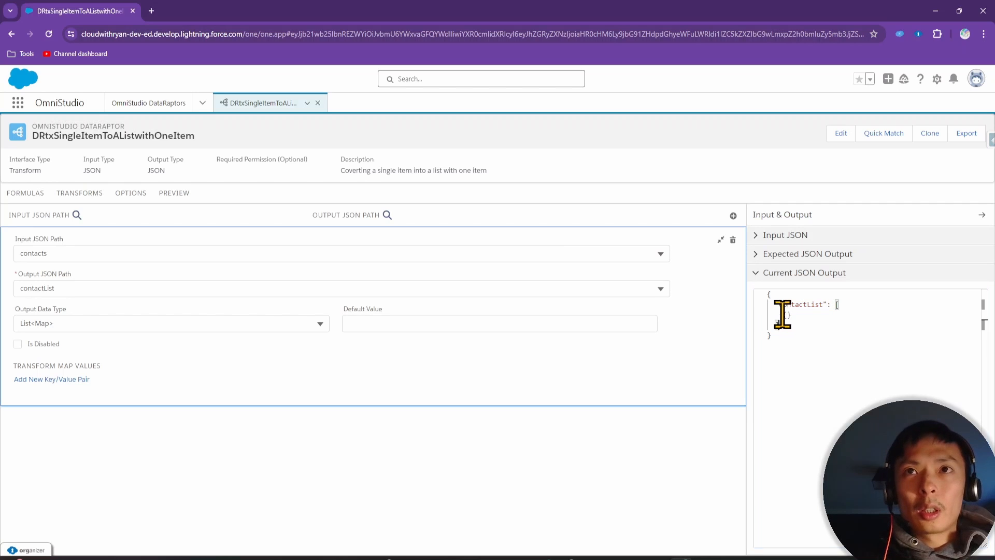
{"action": "left_click_drag", "start_coordinate": [783, 314], "coordinate": [795, 316]}
{"action": "left_click", "coordinate": [802, 323]}
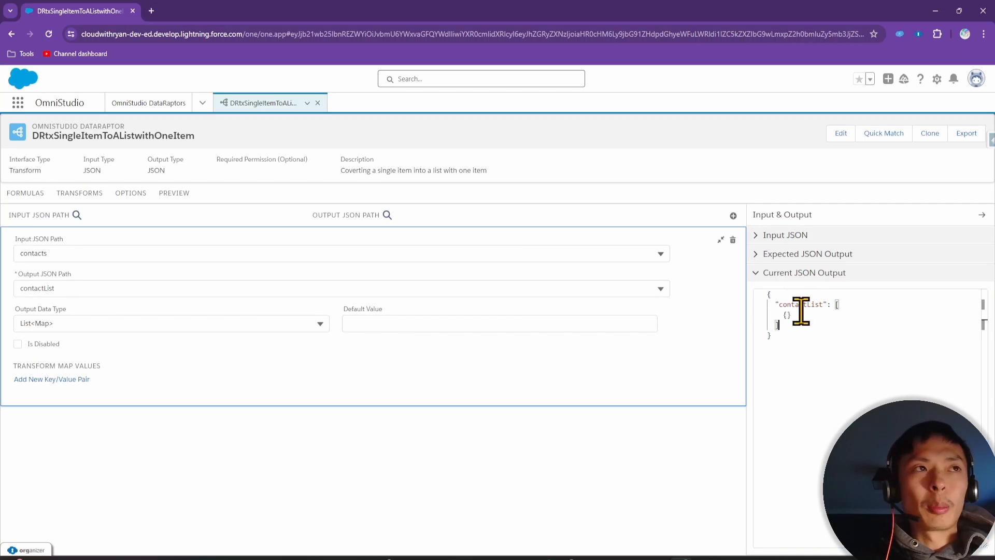
{"action": "left_click", "coordinate": [175, 195]}
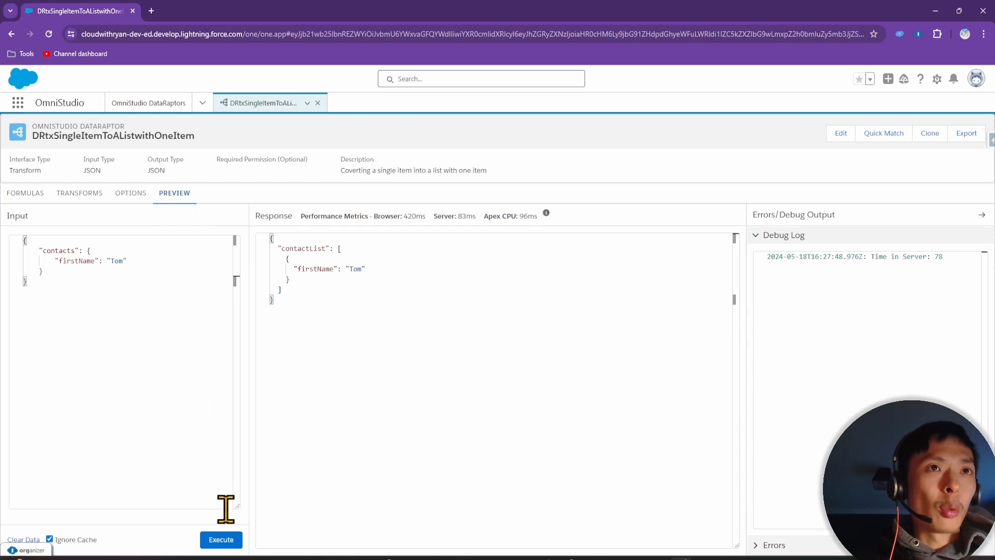
Execute the preview and inspect contactList as a list holding the firstName Tom object
{"action": "left_click", "coordinate": [234, 542]}
{"action": "left_click", "coordinate": [320, 302]}
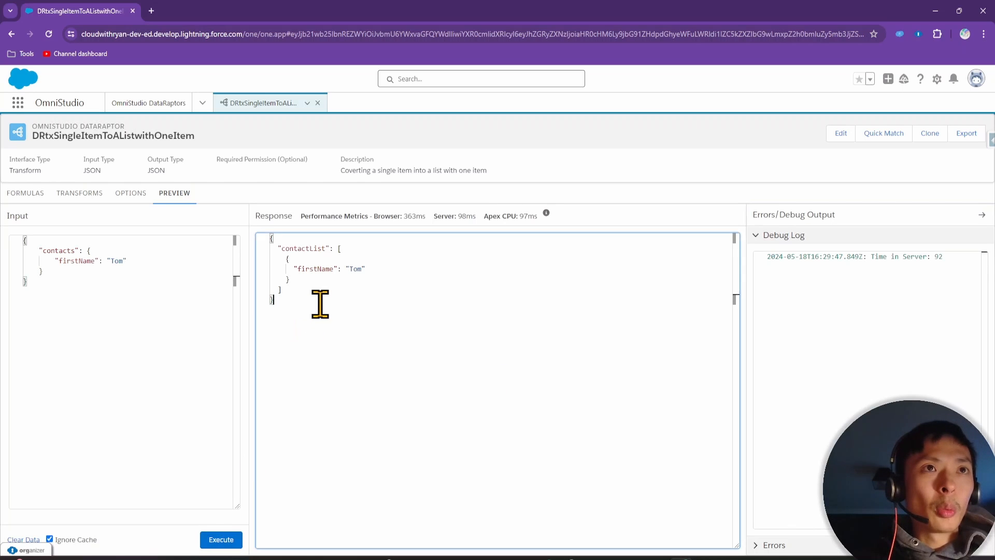
{"action": "double_click", "coordinate": [310, 250]}
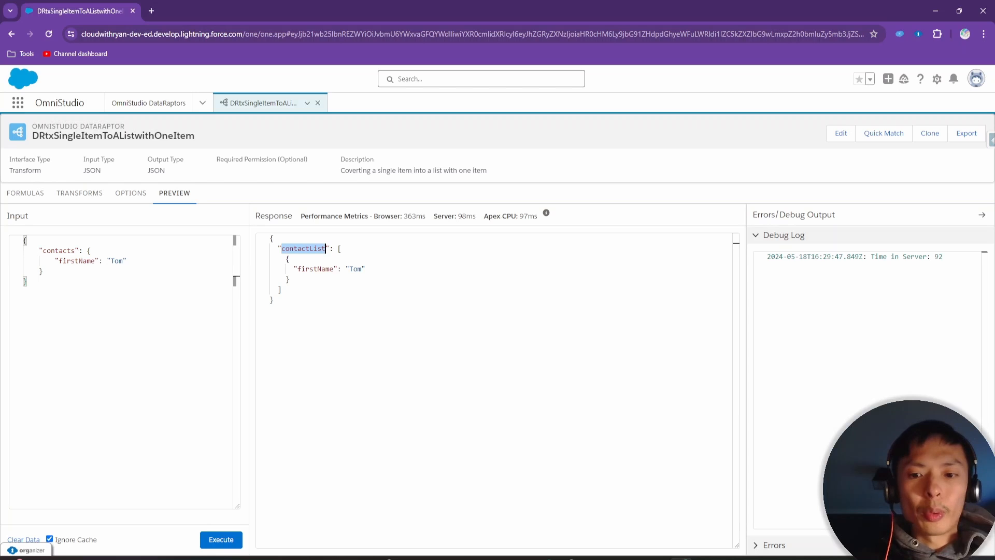
{"action": "left_click", "coordinate": [338, 248]}
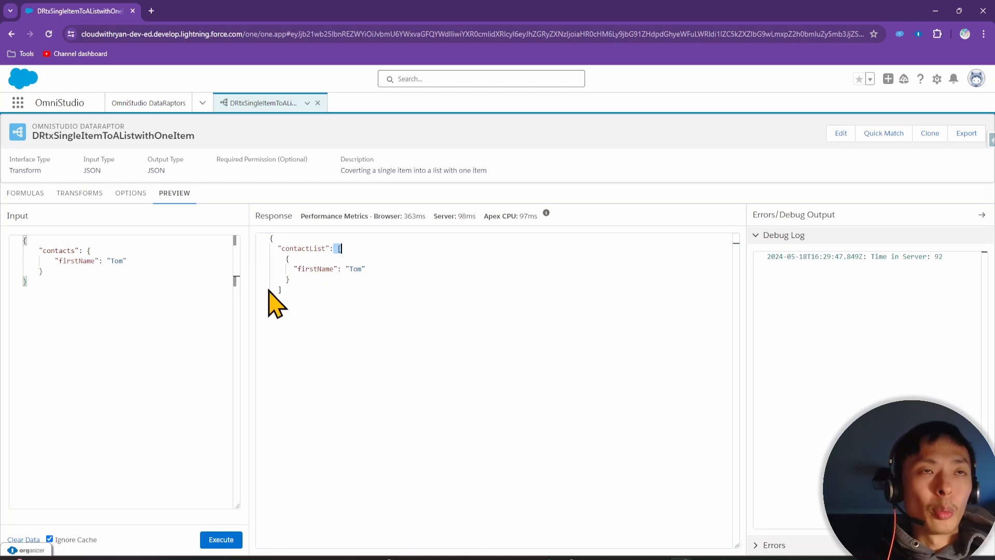
{"action": "left_click_drag", "start_coordinate": [286, 259], "coordinate": [332, 290]}
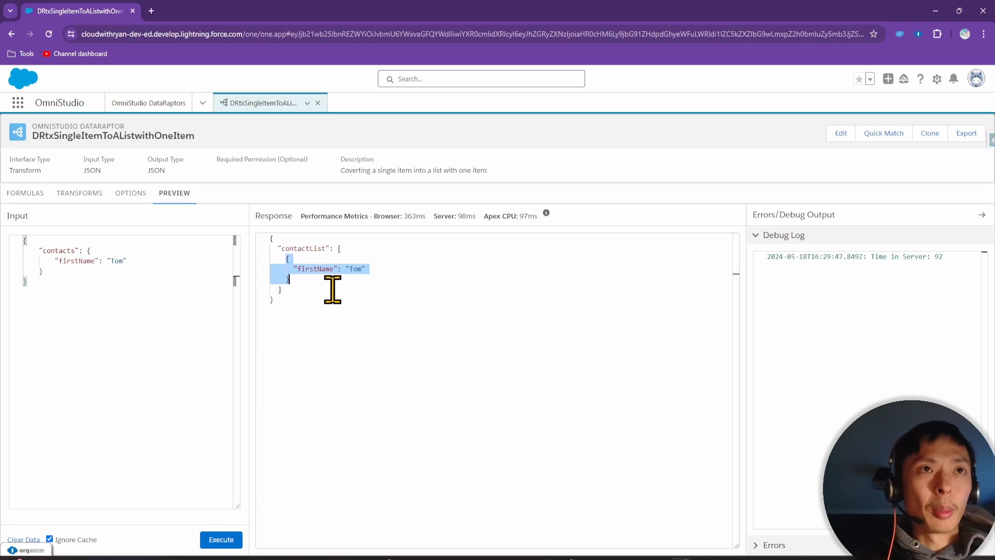
{"action": "key", "text": "alt+Tab"}
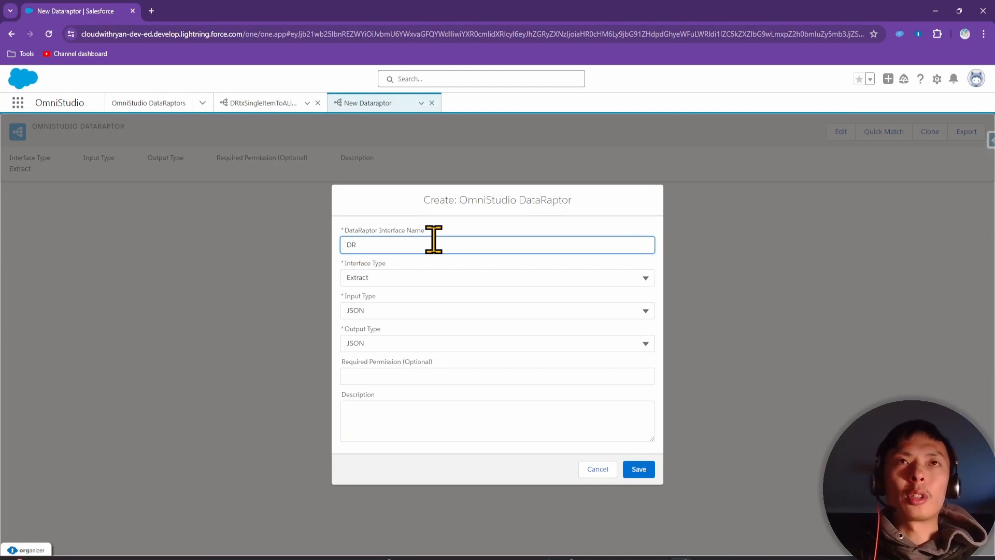
Save DRtxListofObjectstoListofValues as a Transform described as converting contact objects to email values
{"action": "type", "text": "x"}
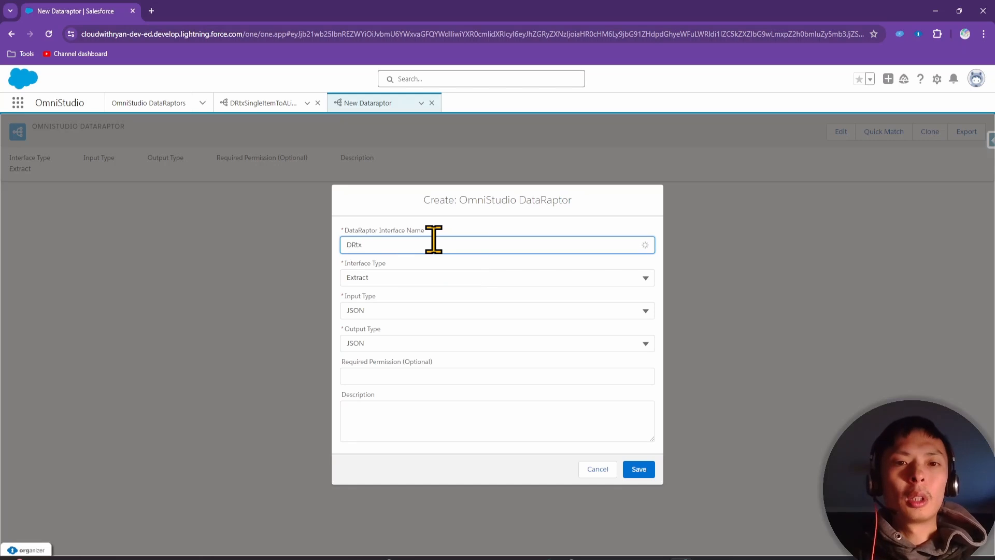
{"action": "type", "text": "ListofObjects"}
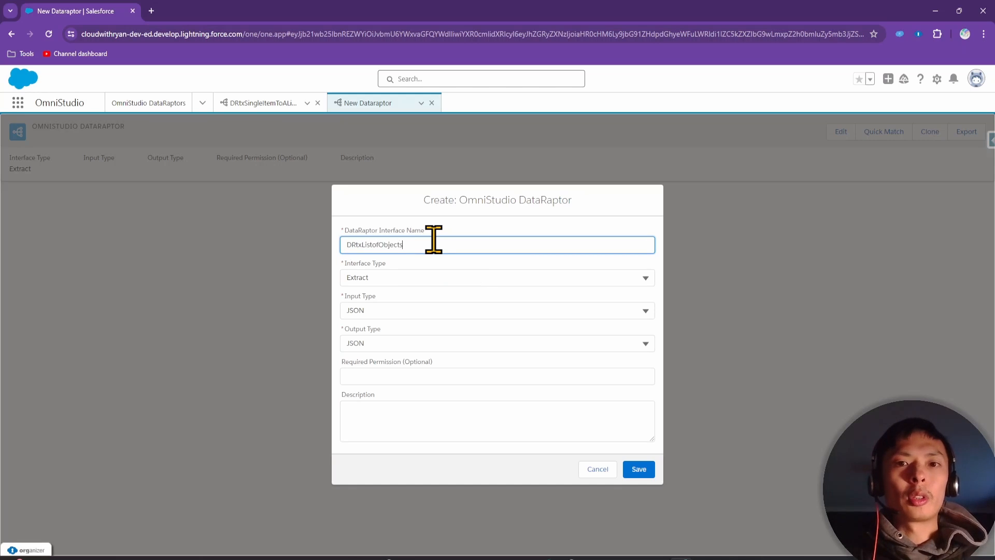
{"action": "type", "text": "toList"}
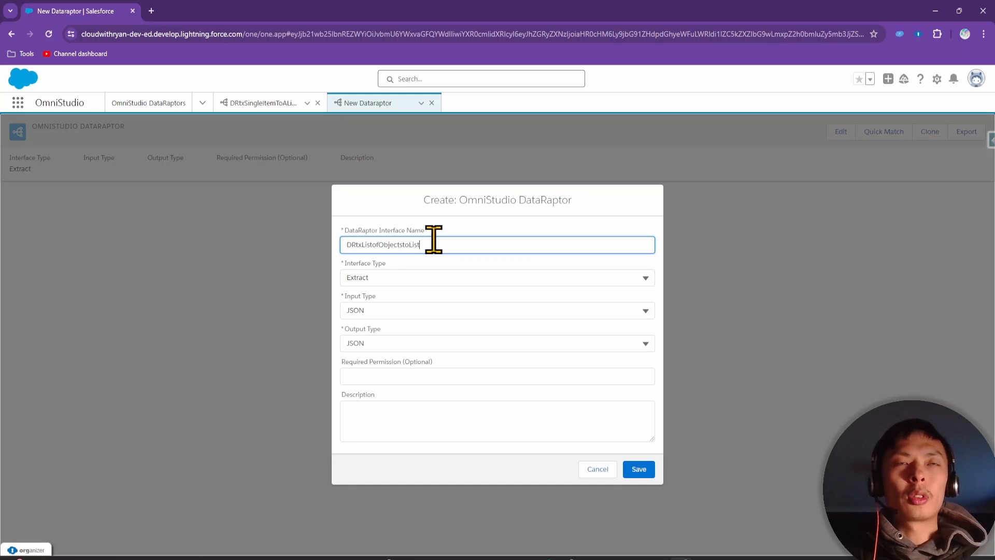
{"action": "type", "text": "of"}
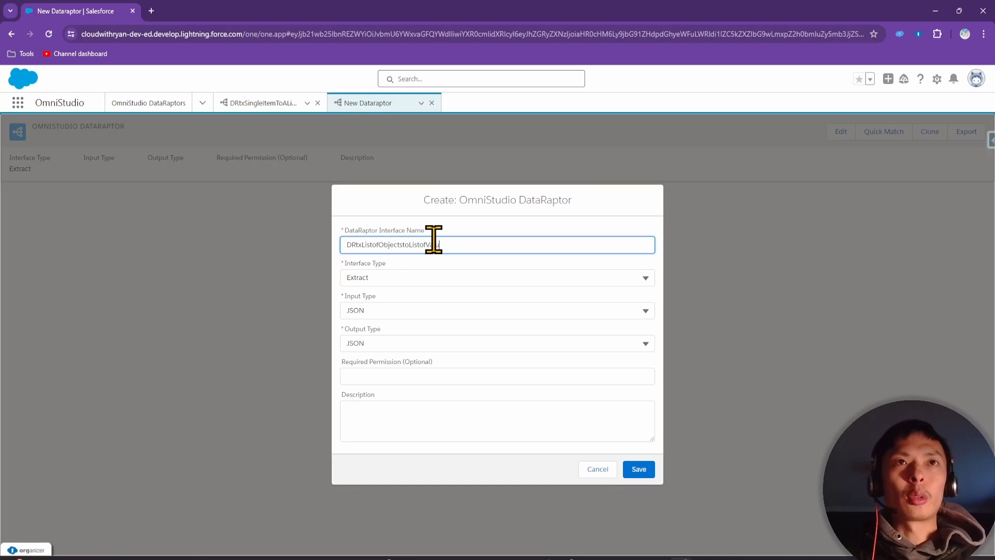
{"action": "type", "text": "Values"}
{"action": "left_click", "coordinate": [417, 279]}
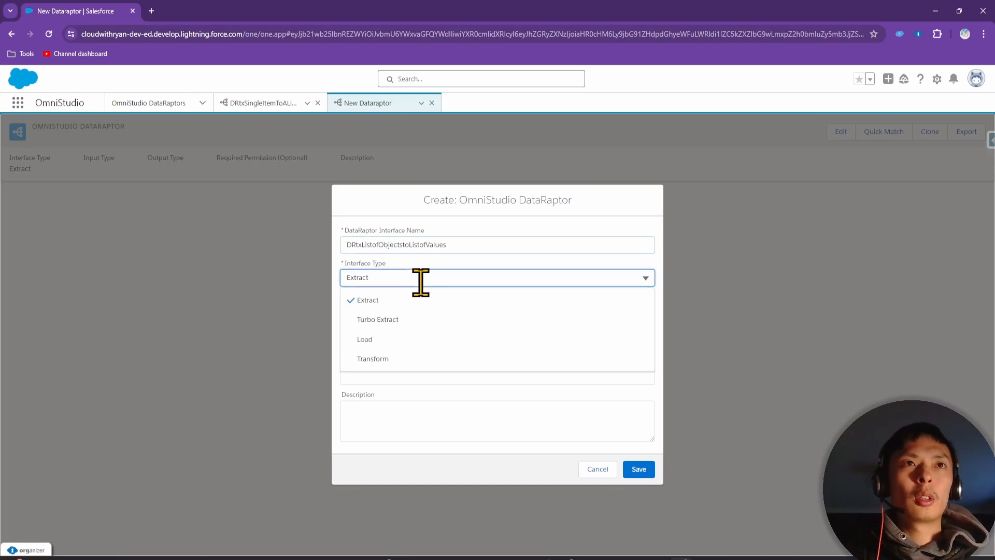
{"action": "left_click", "coordinate": [405, 358]}
{"action": "left_click", "coordinate": [399, 417]}
{"action": "type", "text": "C"}
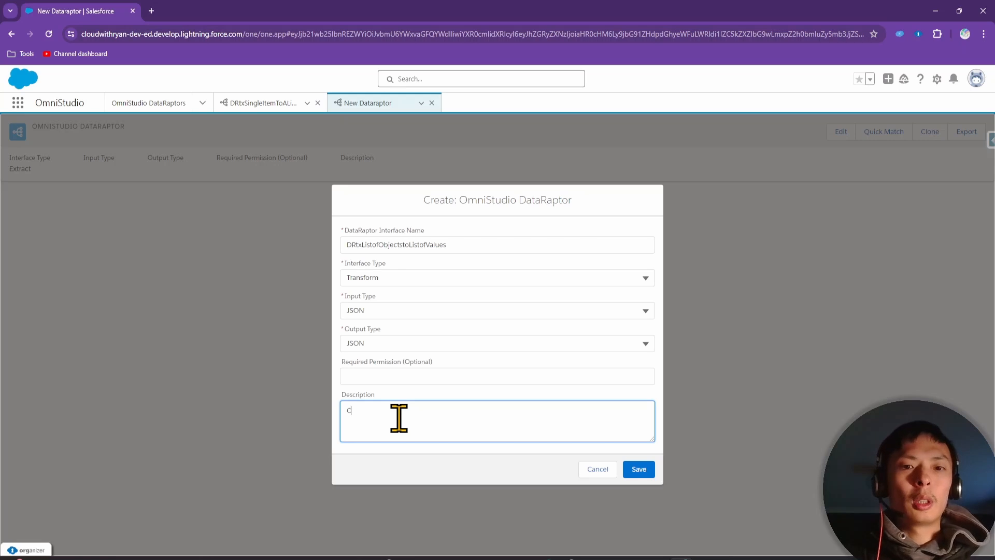
{"action": "type", "text": "onverting a list of contact objects into a list of"}
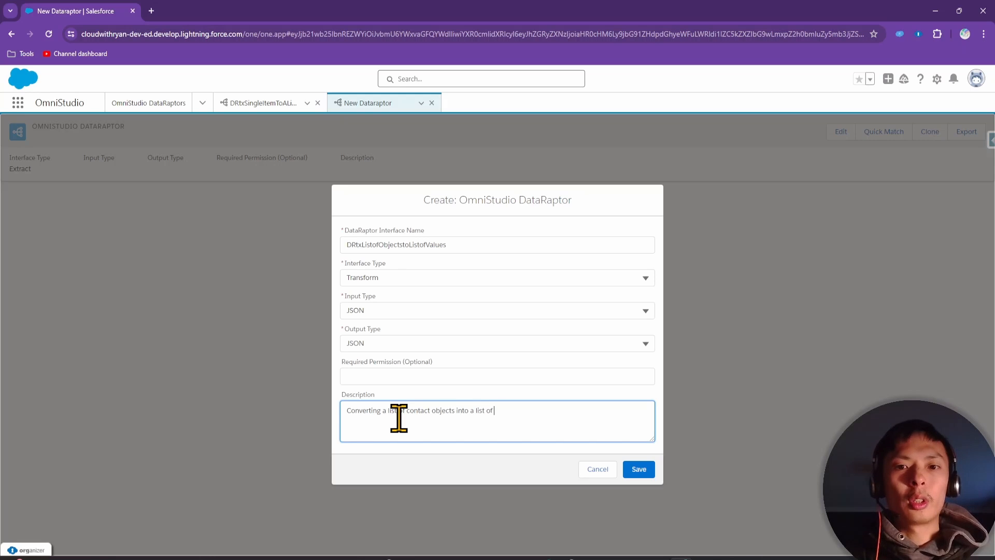
{"action": "type", "text": "values"}
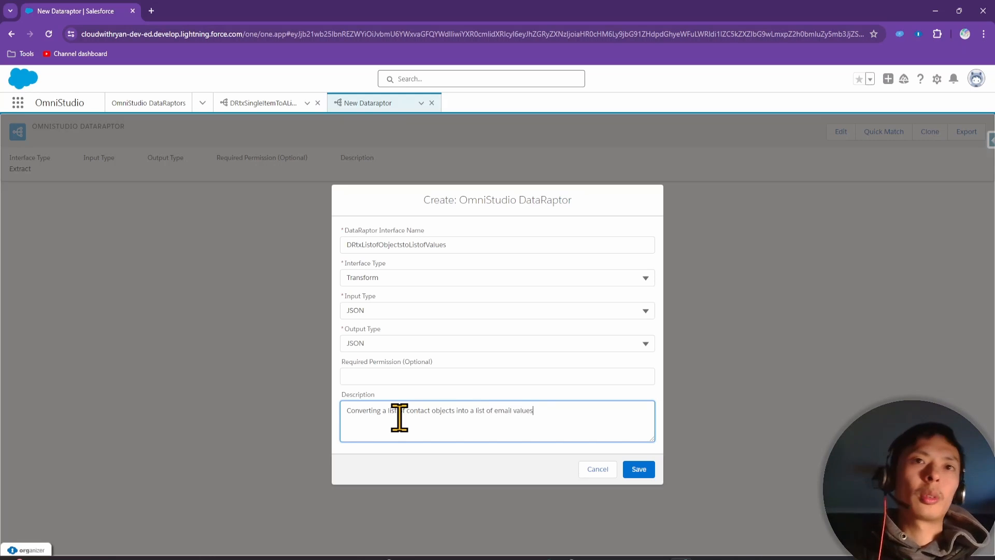
{"action": "left_click", "coordinate": [639, 469]}
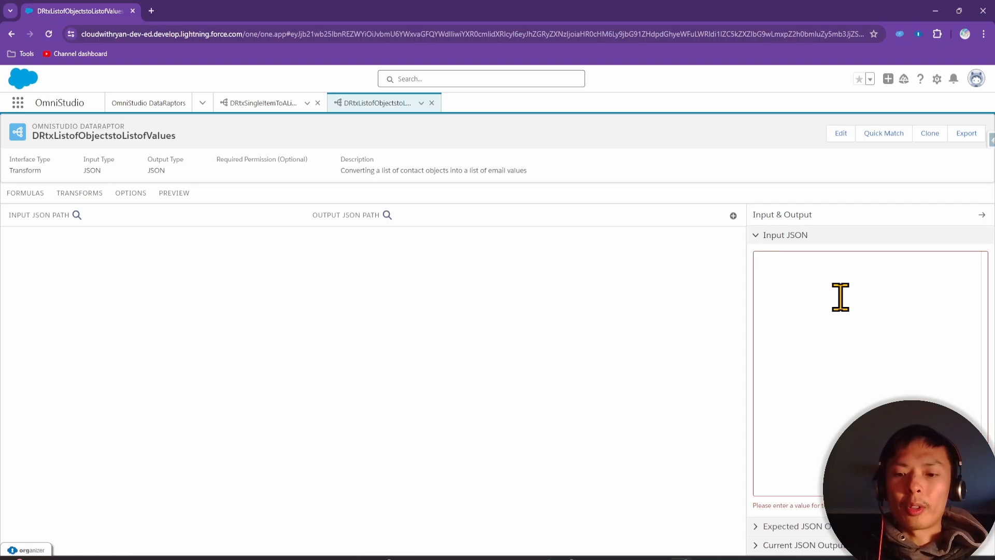
Type Input JSON with a contacts array holding a first contact's firstName, lastName and email
{"action": "left_click", "coordinate": [840, 297]}
{"action": "key", "text": "Return"}
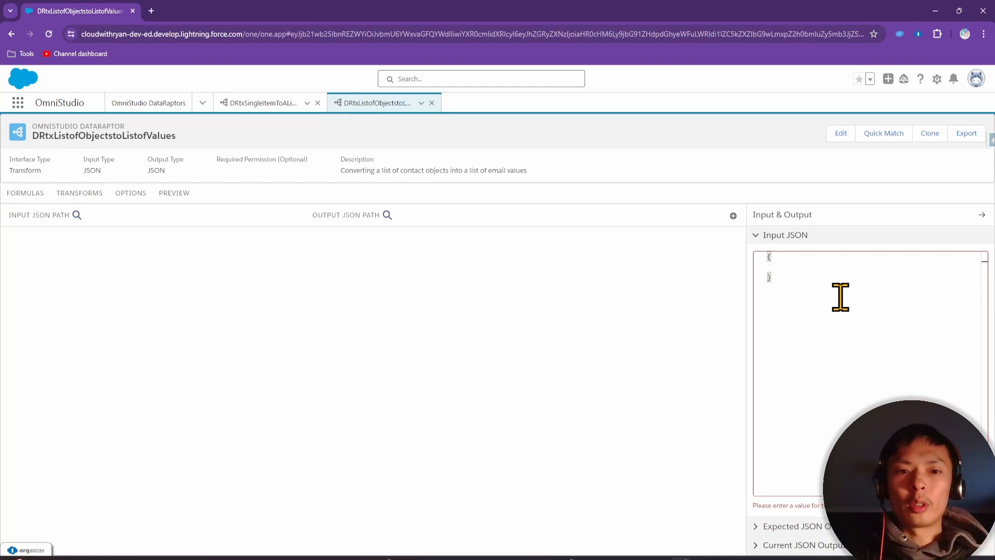
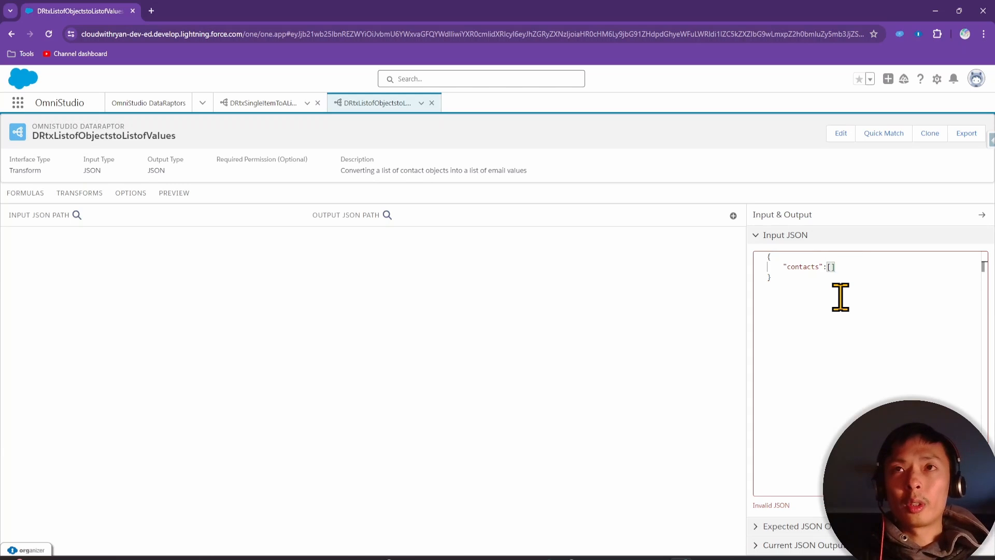
{"action": "key", "text": "Return"}
{"action": "key", "text": "Return"}
{"action": "key", "text": "Return"}
{"action": "key", "text": "Return"}
{"action": "key", "text": "Return"}
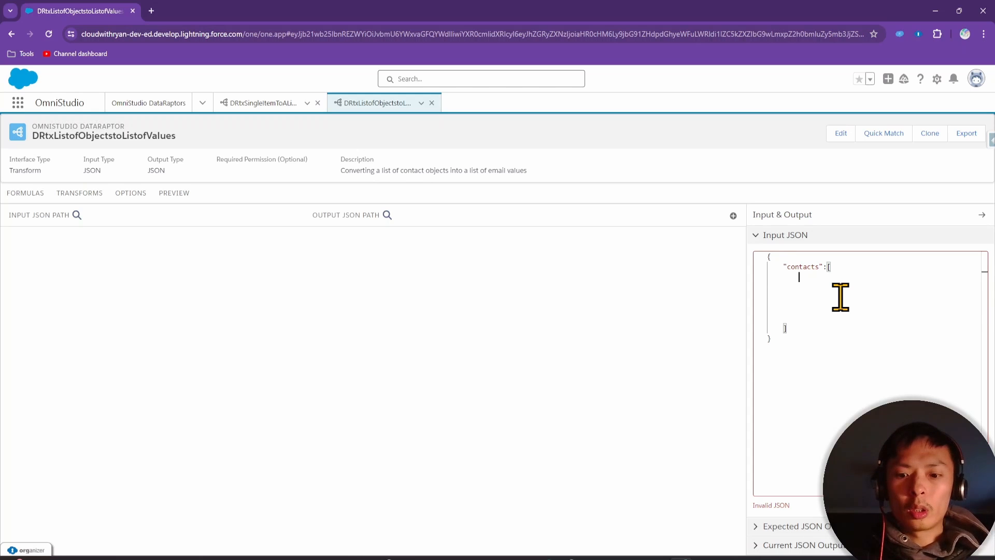
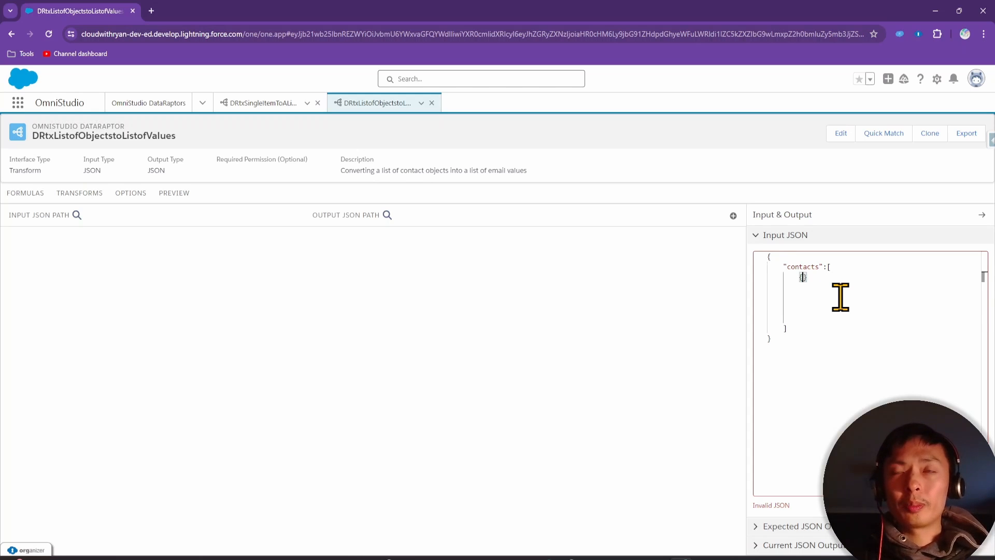
{"action": "key", "text": "Return"}
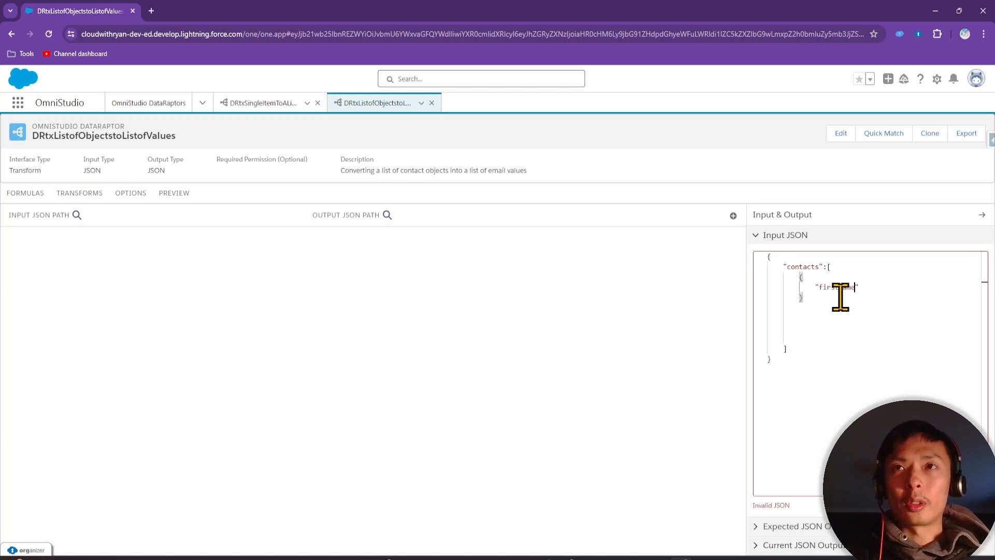
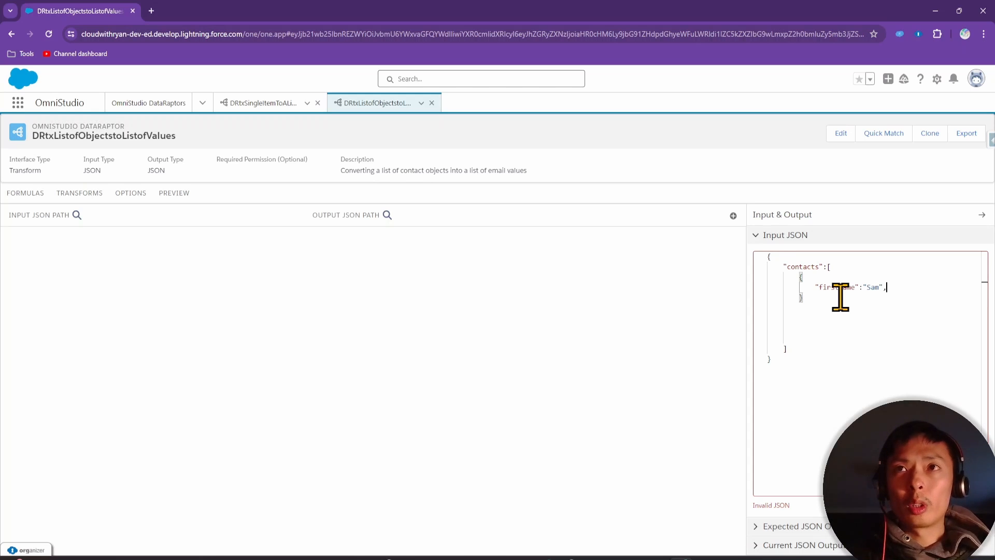
{"action": "key", "text": "Return"}
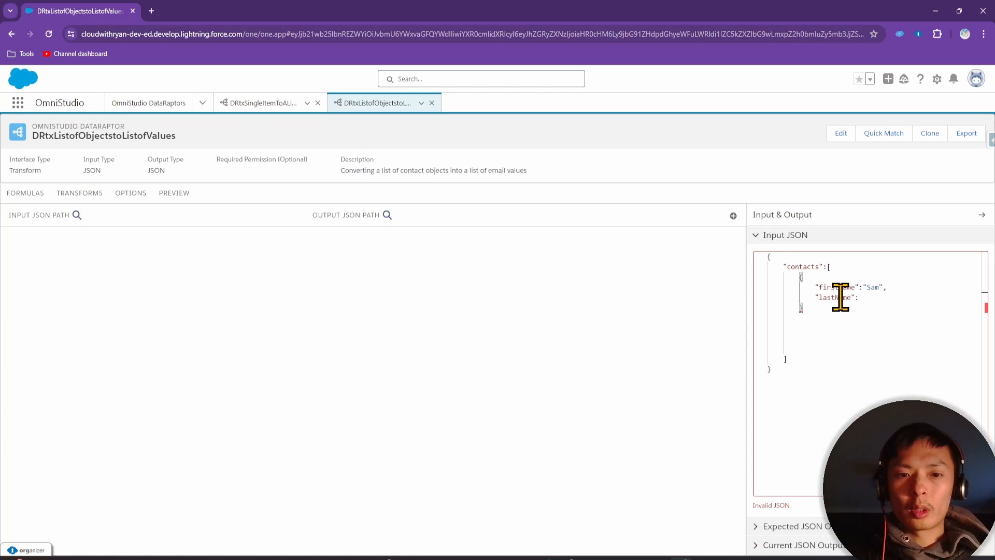
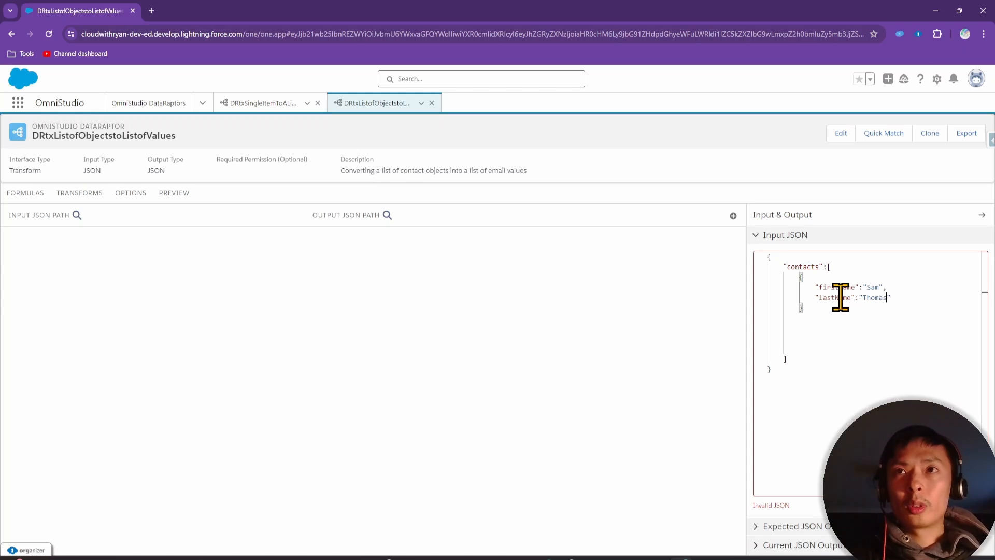
{"action": "key", "text": "Return"}
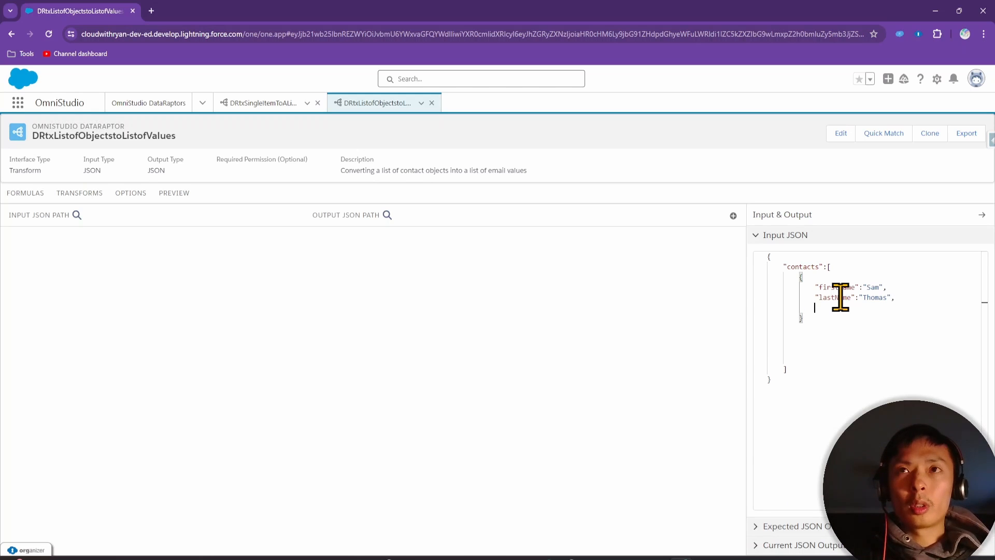
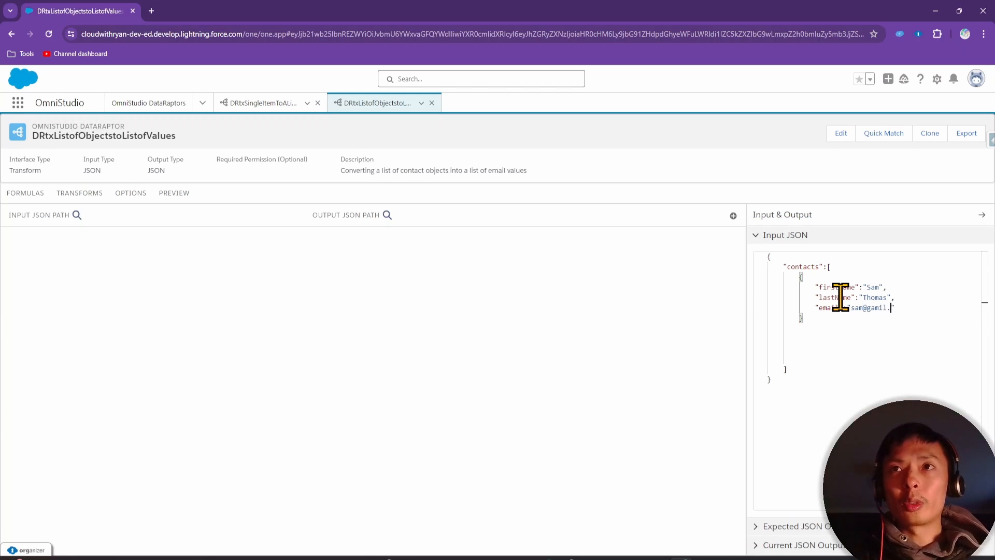
Duplicate the contact object and change the copy's first name, last name and email
{"action": "left_click_drag", "start_coordinate": [820, 321], "coordinate": [705, 276]}
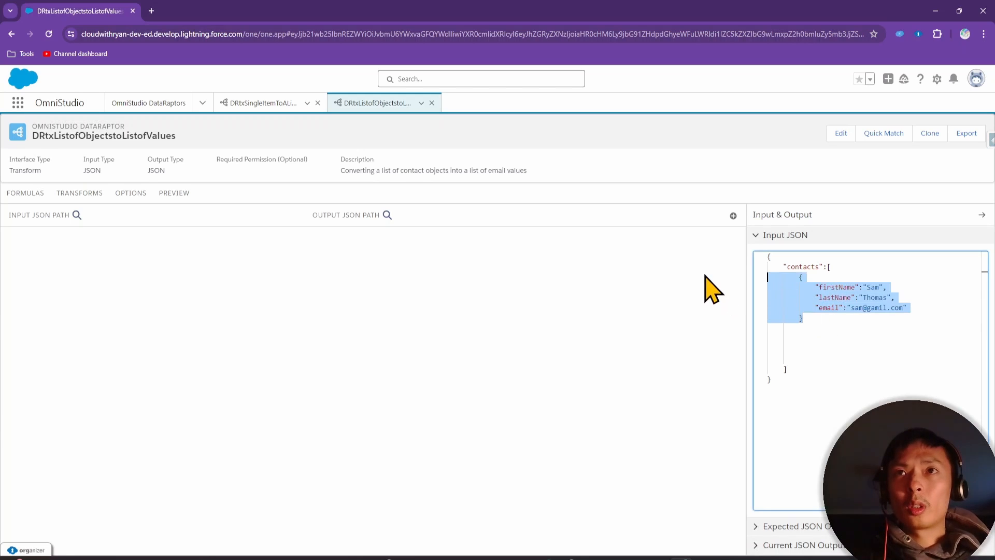
{"action": "left_click", "coordinate": [831, 321]}
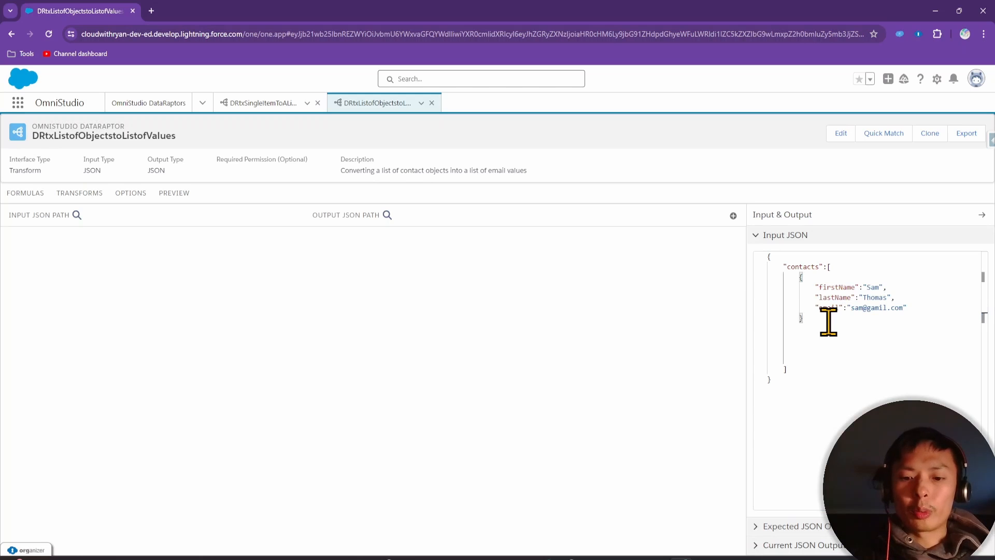
{"action": "type", "text": ","}
{"action": "key", "text": "Return"}
{"action": "key", "text": "ctrl+v"}
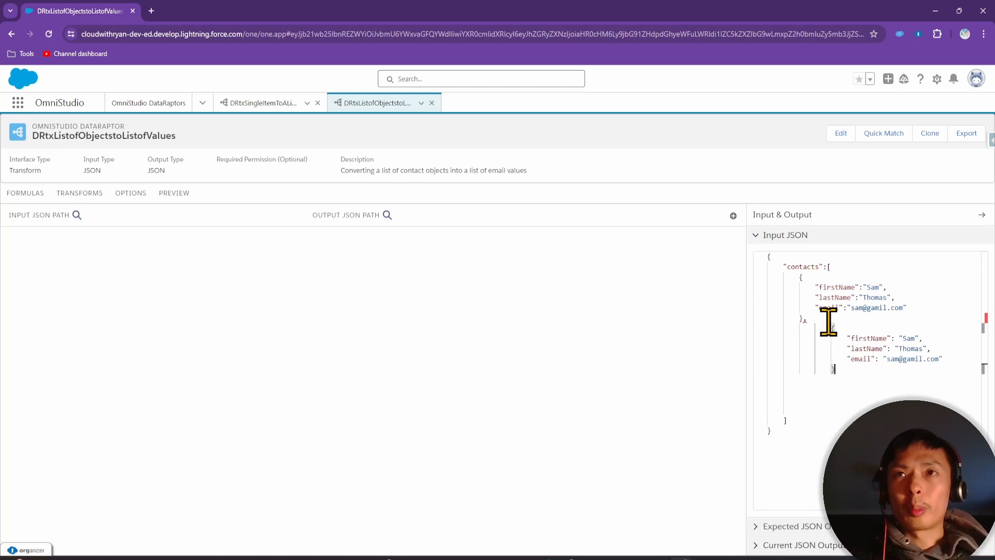
{"action": "double_click", "coordinate": [908, 338]}
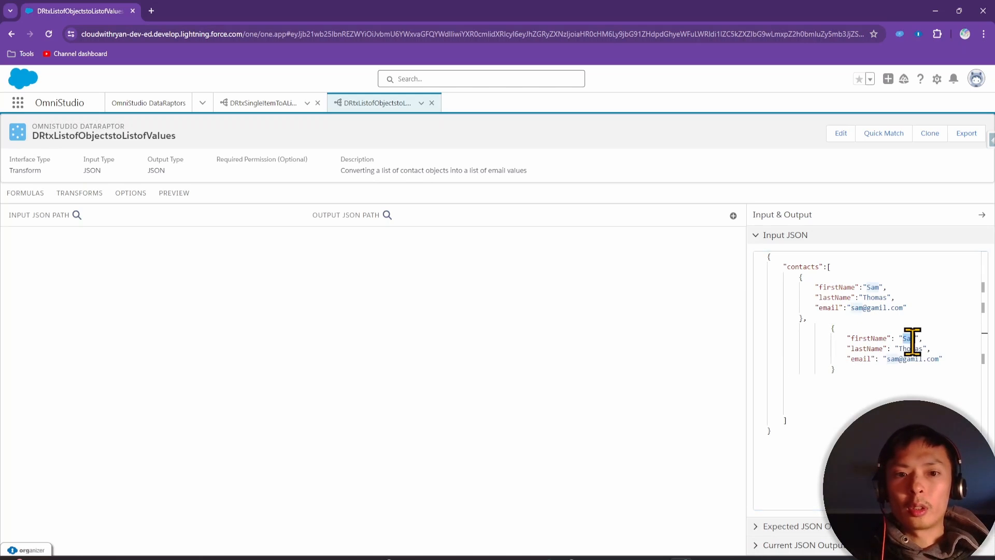
{"action": "type", "text": "To"}
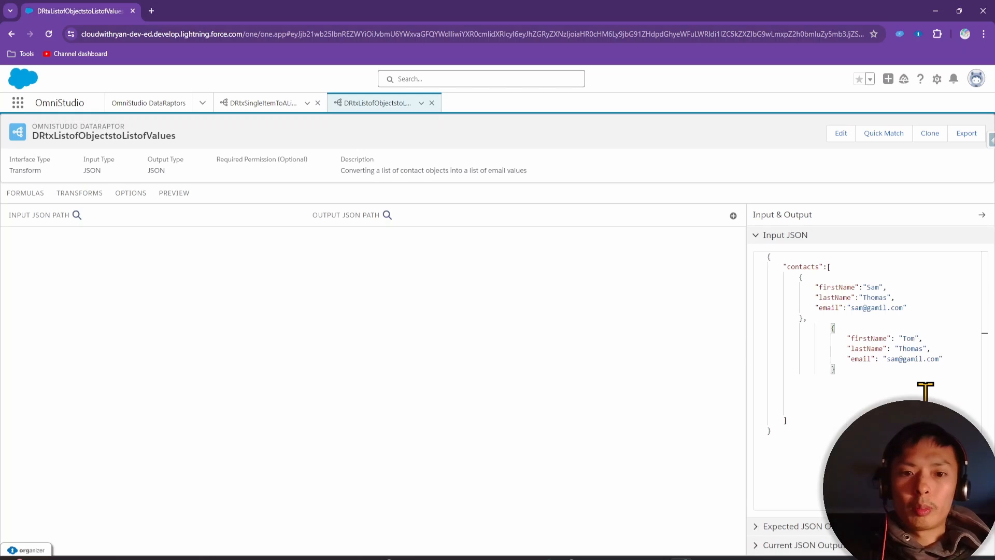
{"action": "double_click", "coordinate": [915, 348]}
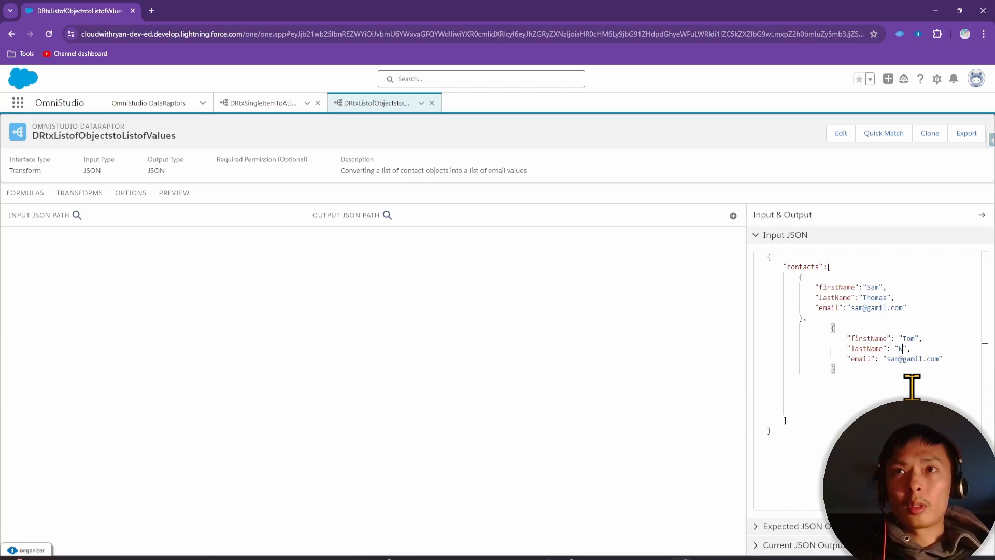
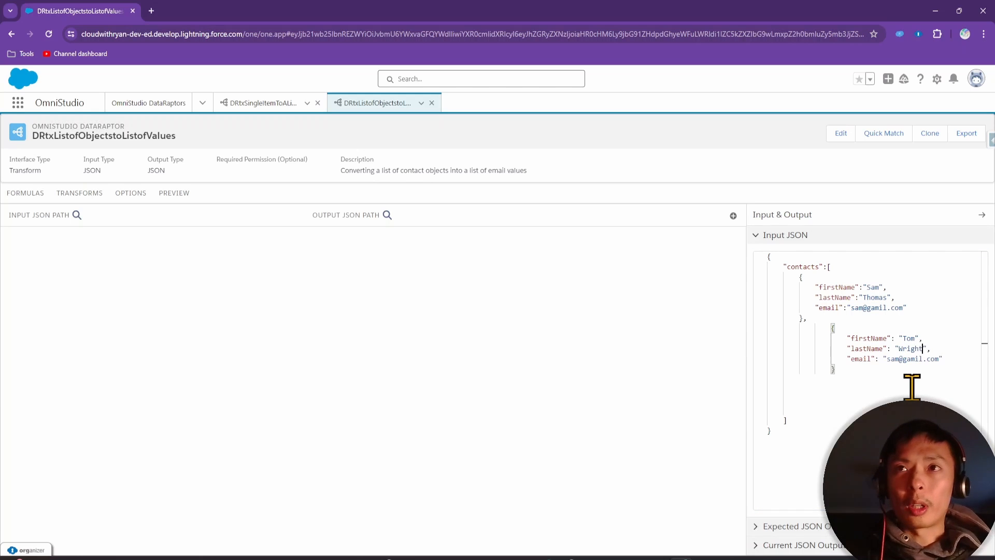
{"action": "left_click_drag", "start_coordinate": [887, 359], "coordinate": [929, 361]}
{"action": "key", "text": "BackSpace"}
{"action": "key", "text": "BackSpace"}
{"action": "key", "text": "BackSpace"}
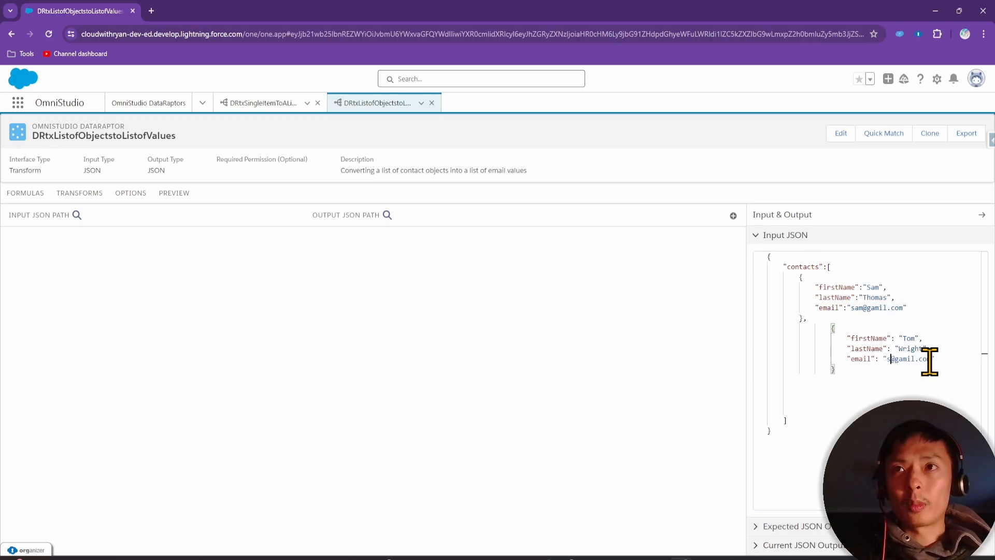
{"action": "type", "text": "tom"}
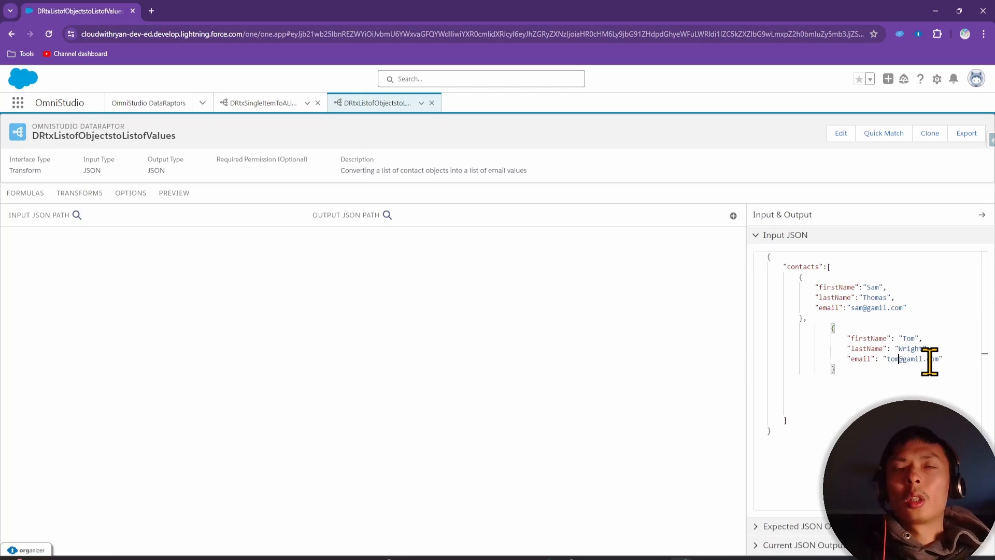
{"action": "key", "text": "ctrl+a"}
{"action": "key", "text": "ctrl+c"}
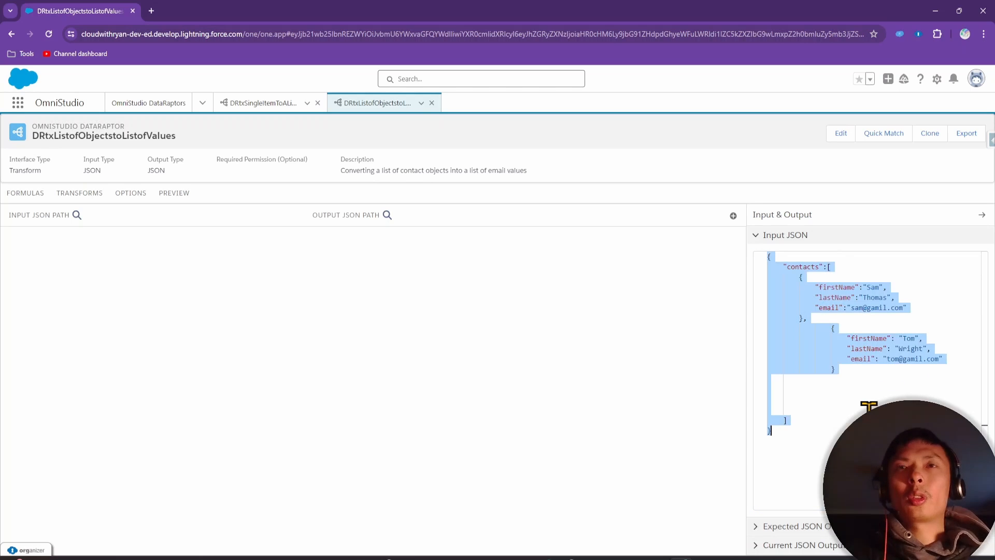
Validate the copied two-contact Input JSON on jsonlint.com
{"action": "left_click", "coordinate": [151, 10]}
{"action": "type", "text": "j"}
{"action": "key", "text": "Return"}
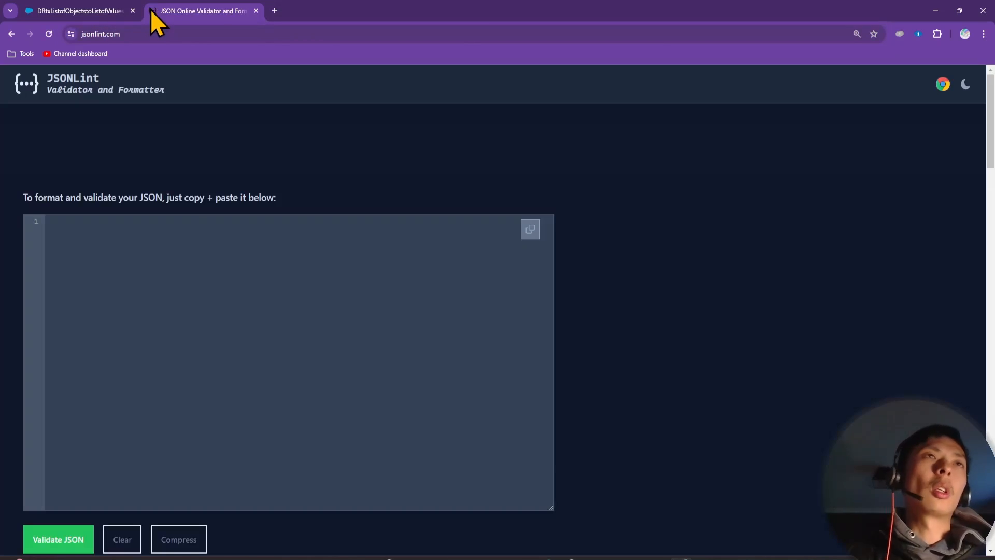
{"action": "left_click", "coordinate": [179, 240]}
{"action": "key", "text": "ctrl+v"}
{"action": "scroll", "coordinate": [78, 363], "scroll_direction": "down", "scroll_amount": 4}
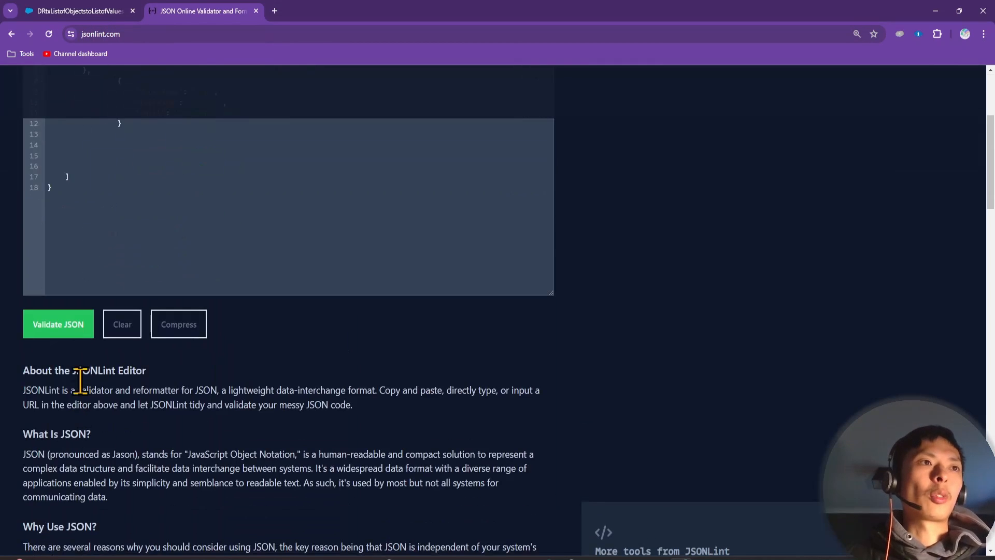
{"action": "left_click", "coordinate": [86, 329]}
{"action": "scroll", "coordinate": [91, 332], "scroll_direction": "up", "scroll_amount": 5}
Replace the DataRaptor's Input JSON with JSONLint's formatted version
{"action": "left_click", "coordinate": [98, 360]}
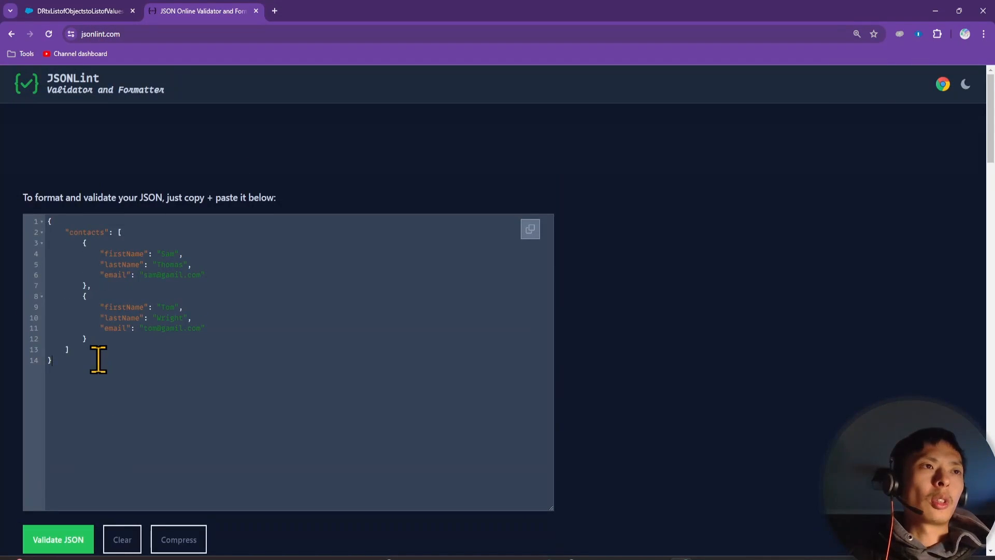
{"action": "key", "text": "ctrl+a"}
{"action": "key", "text": "ctrl+c"}
{"action": "left_click", "coordinate": [80, 11]}
{"action": "left_click", "coordinate": [847, 411]}
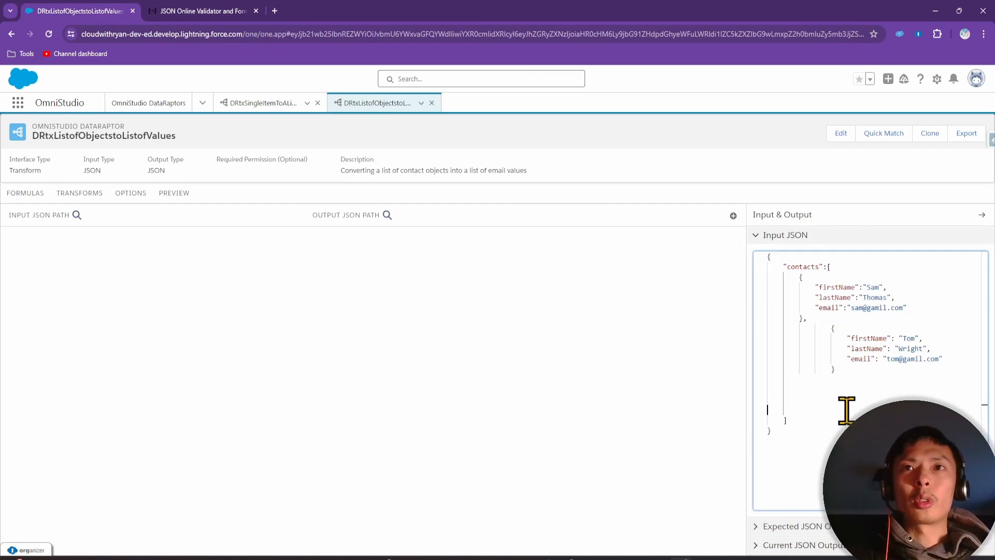
{"action": "key", "text": "ctrl+a"}
{"action": "key", "text": "ctrl+v"}
Review the email field on exercise slide 25, then return to the DataRaptor page
{"action": "left_click", "coordinate": [704, 558]}
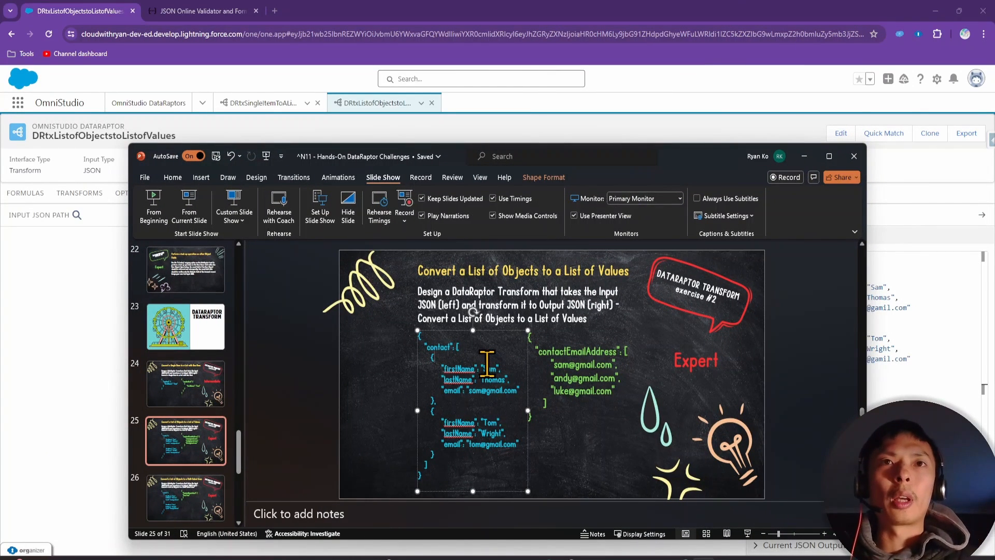
{"action": "double_click", "coordinate": [451, 390]}
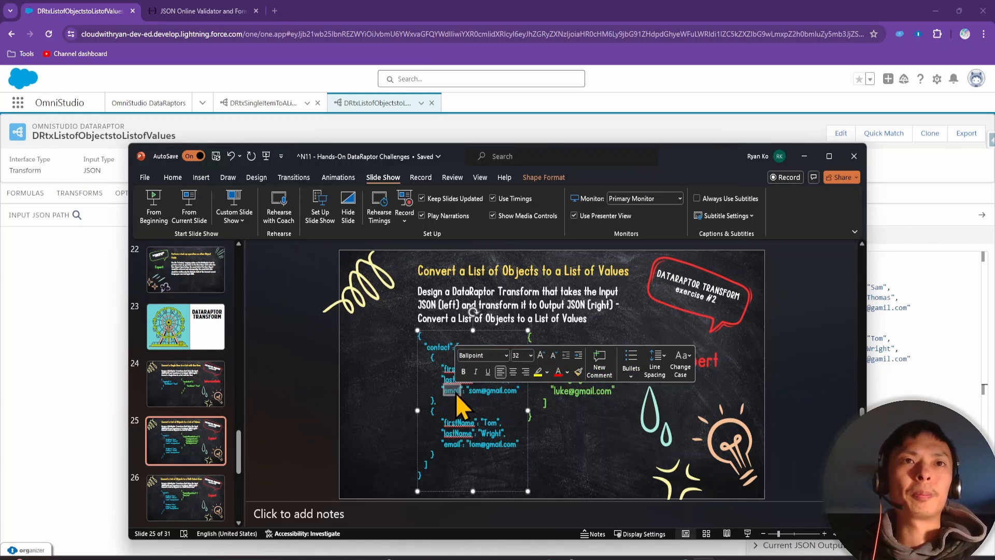
{"action": "left_click", "coordinate": [456, 394]}
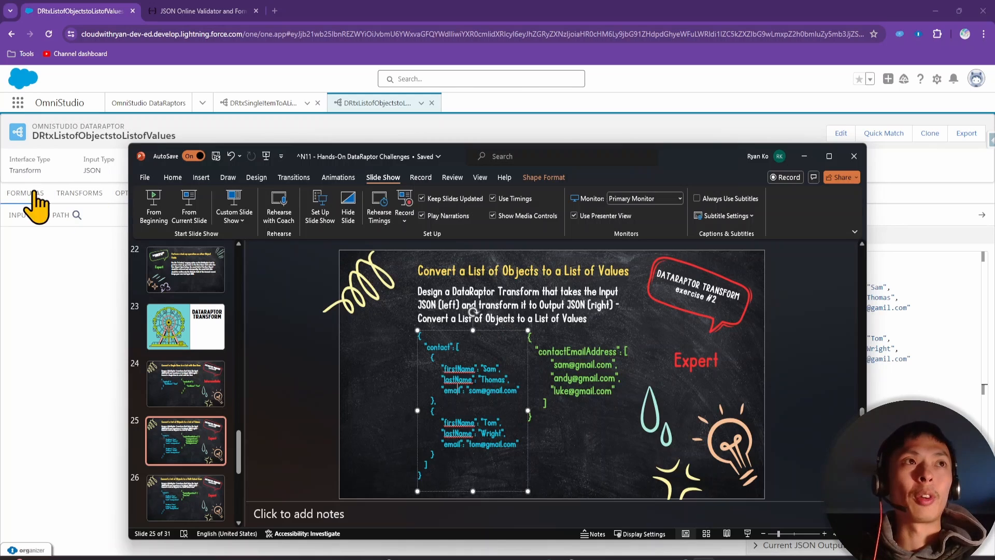
{"action": "left_click", "coordinate": [73, 299]}
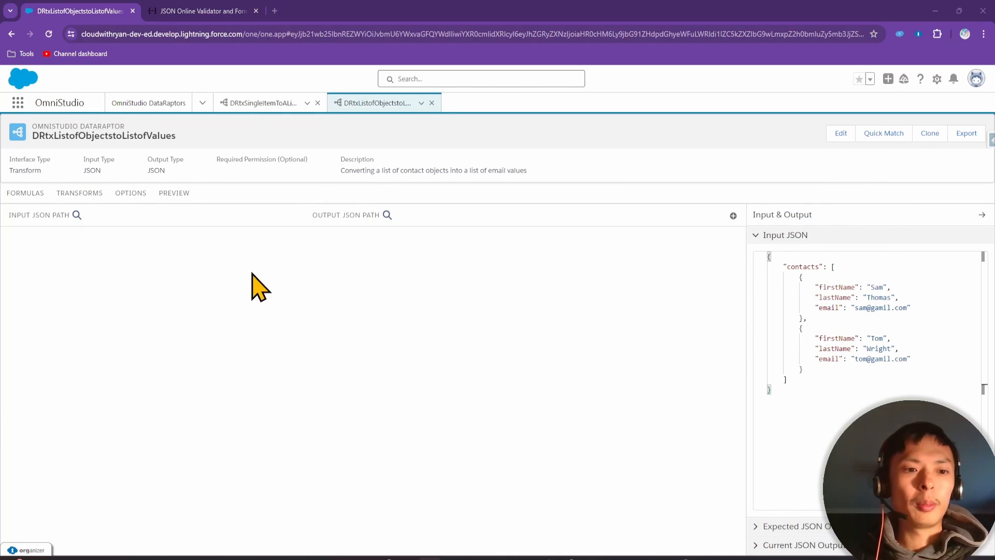
Add a new formula and start its expression with 'contacts:', copied from the Input JSON
{"action": "left_click", "coordinate": [29, 195]}
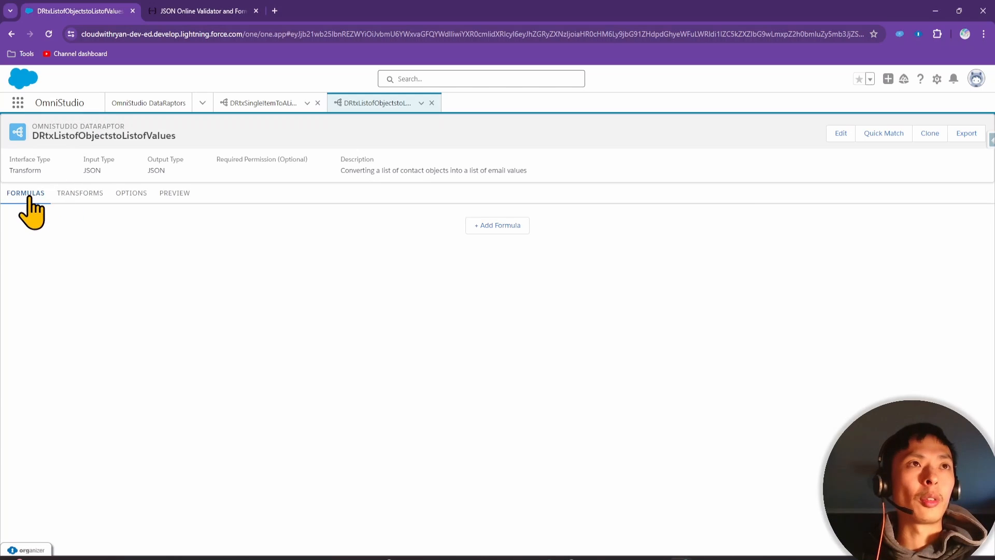
{"action": "left_click", "coordinate": [500, 227]}
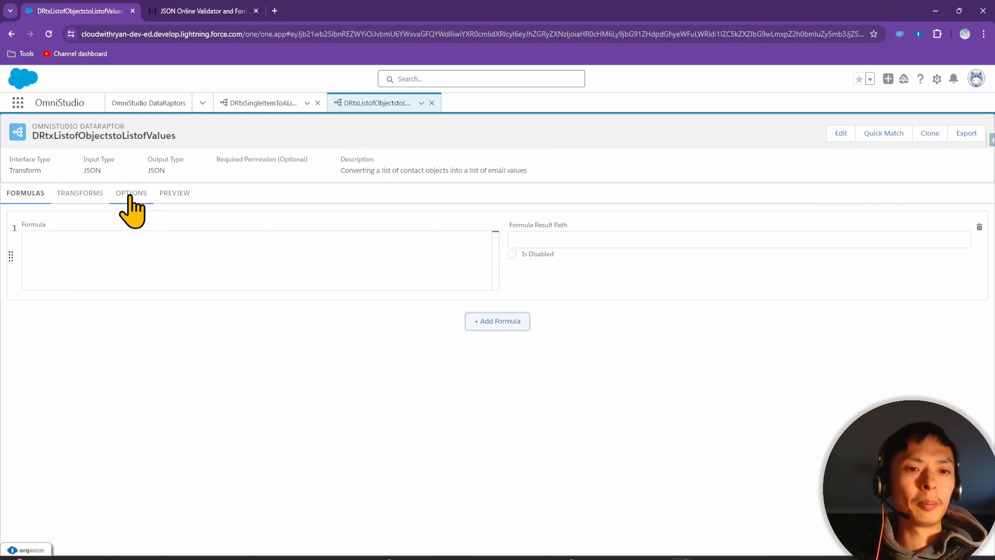
{"action": "left_click", "coordinate": [151, 255]}
{"action": "left_click", "coordinate": [134, 194]}
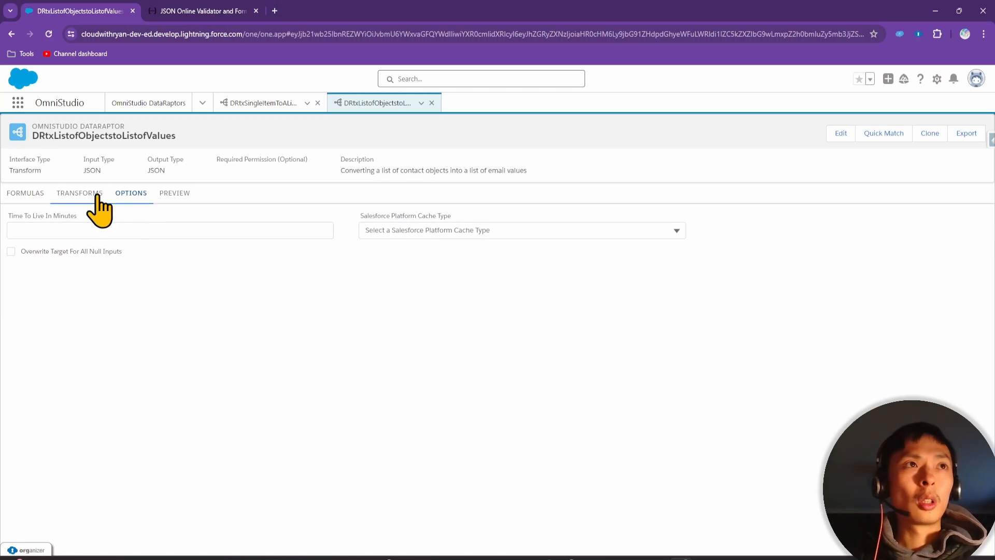
{"action": "left_click", "coordinate": [28, 194]}
{"action": "left_click", "coordinate": [78, 194]}
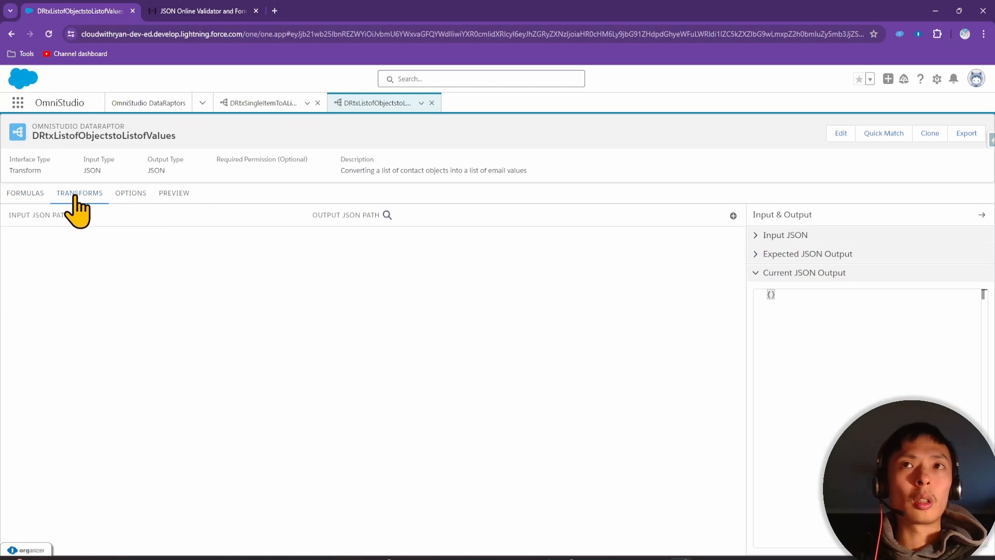
{"action": "left_click", "coordinate": [787, 235]}
{"action": "double_click", "coordinate": [806, 266]}
{"action": "key", "text": "ctrl+c"}
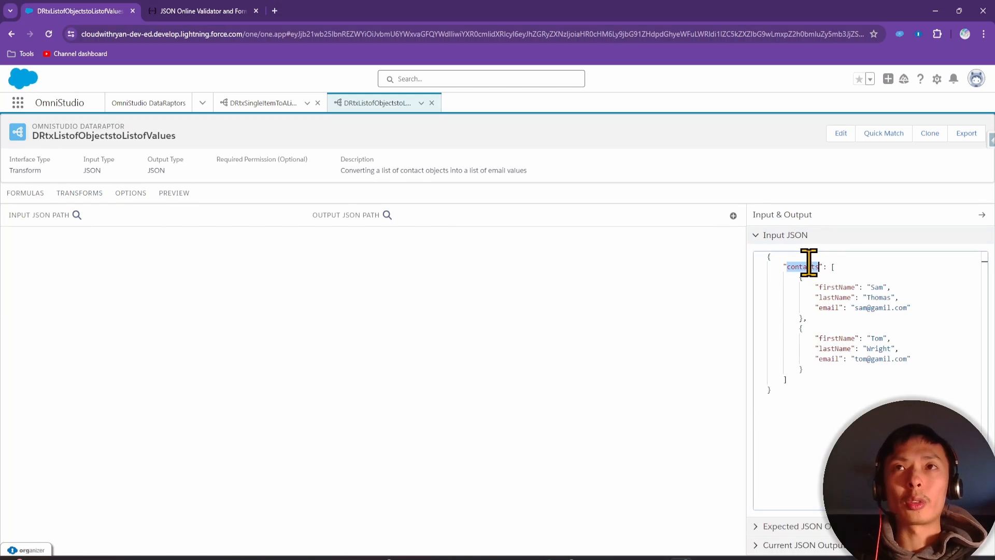
{"action": "left_click", "coordinate": [26, 193]}
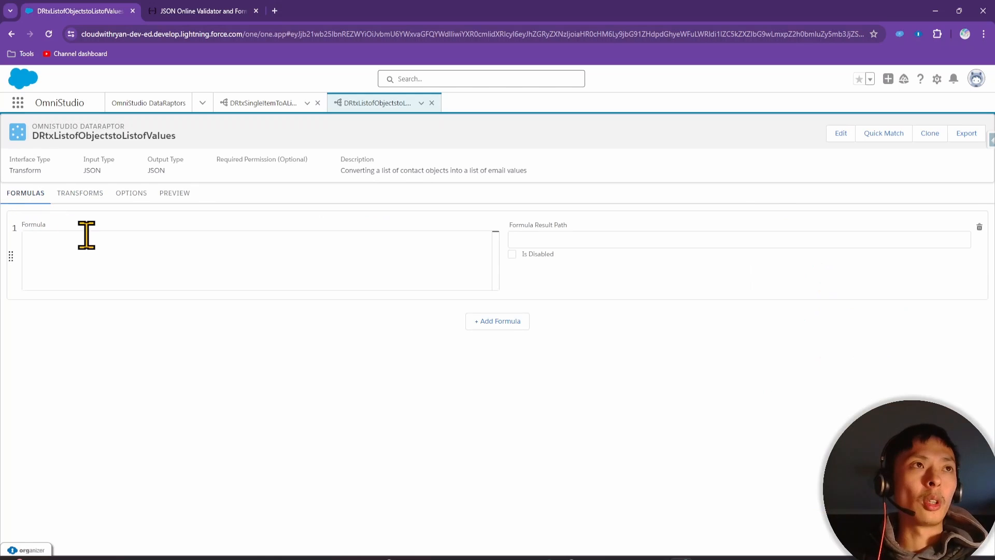
{"action": "left_click", "coordinate": [85, 236]}
{"action": "key", "text": "ctrl+v"}
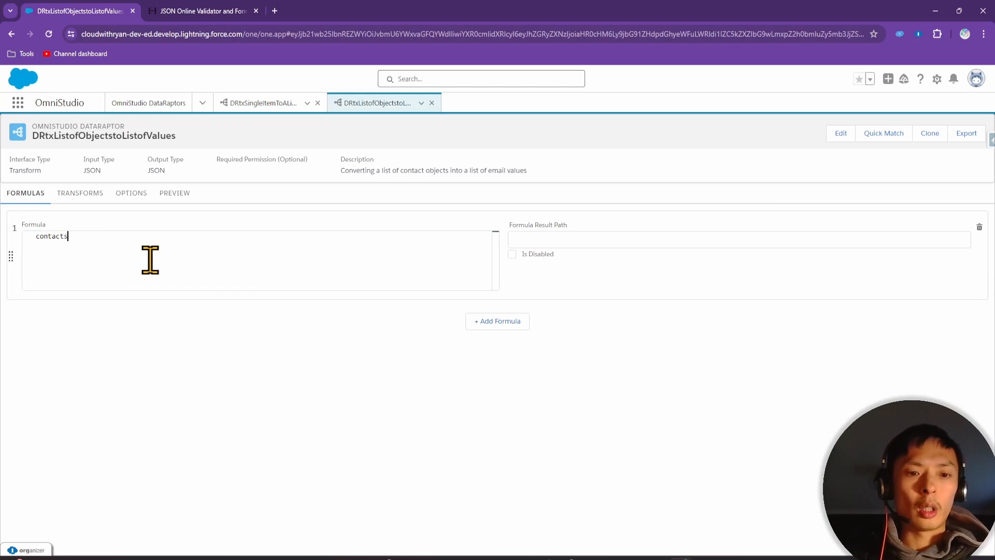
{"action": "type", "text": ":"}
Complete the formula as contacts:email using the email key from the preview input
{"action": "left_click", "coordinate": [176, 196]}
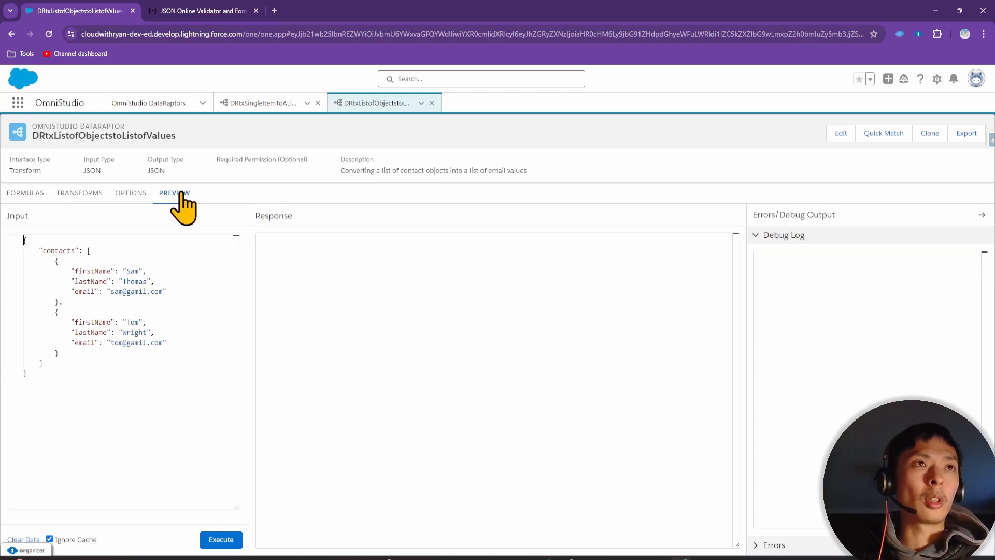
{"action": "double_click", "coordinate": [86, 292]}
{"action": "key", "text": "ctrl+c"}
{"action": "left_click", "coordinate": [26, 193]}
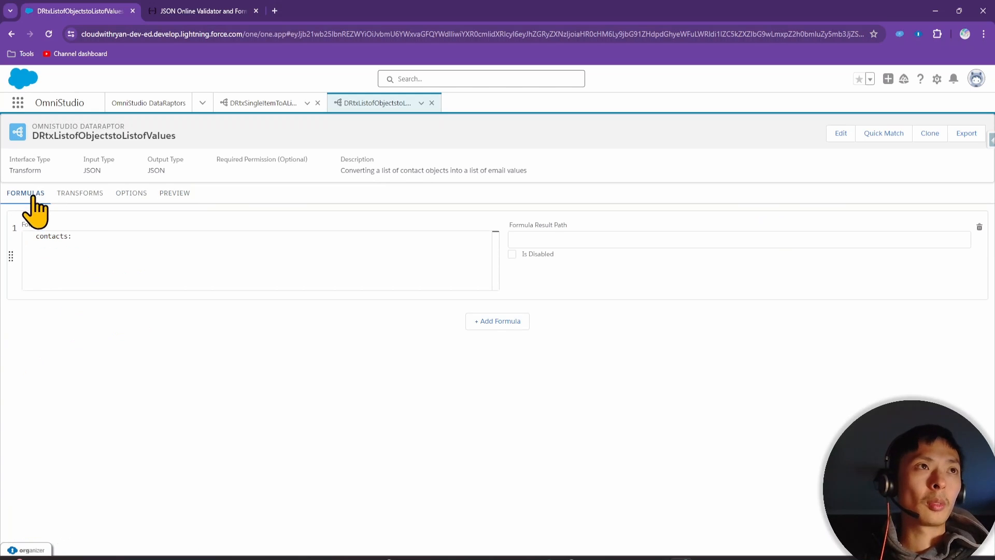
{"action": "left_click", "coordinate": [82, 235]}
{"action": "key", "text": "ctrl+v"}
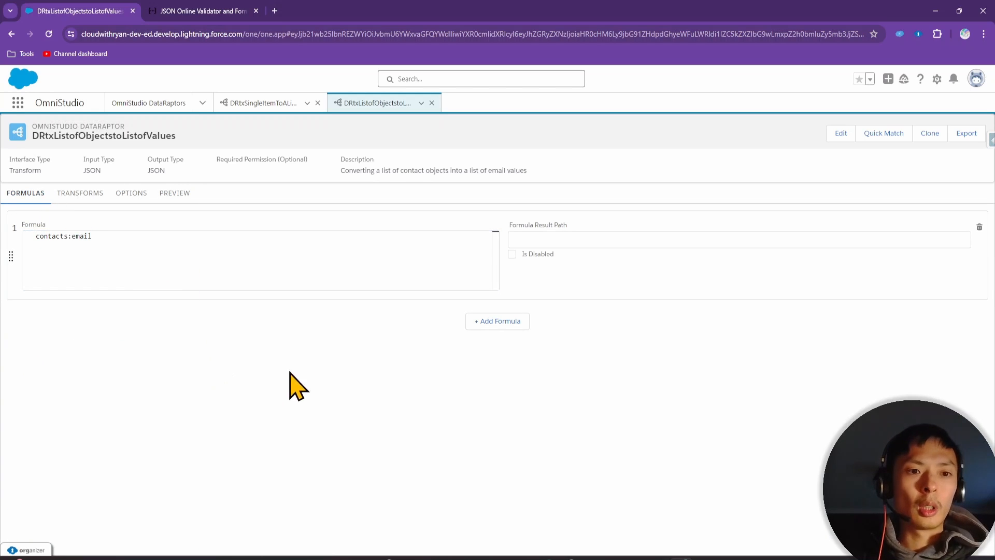
Set the formula's result path to contactsEmail_Formula
{"action": "left_click", "coordinate": [557, 240]}
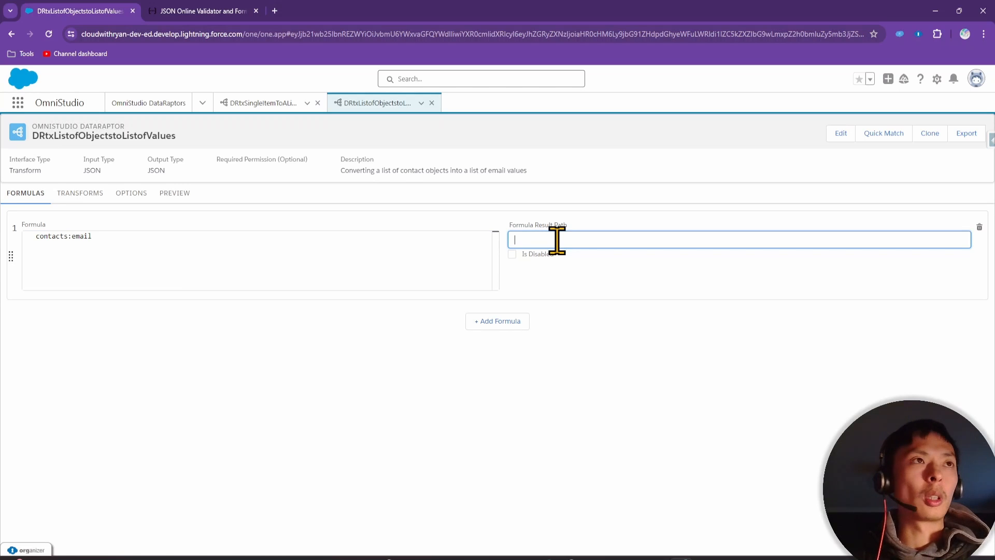
{"action": "type", "text": "contact"}
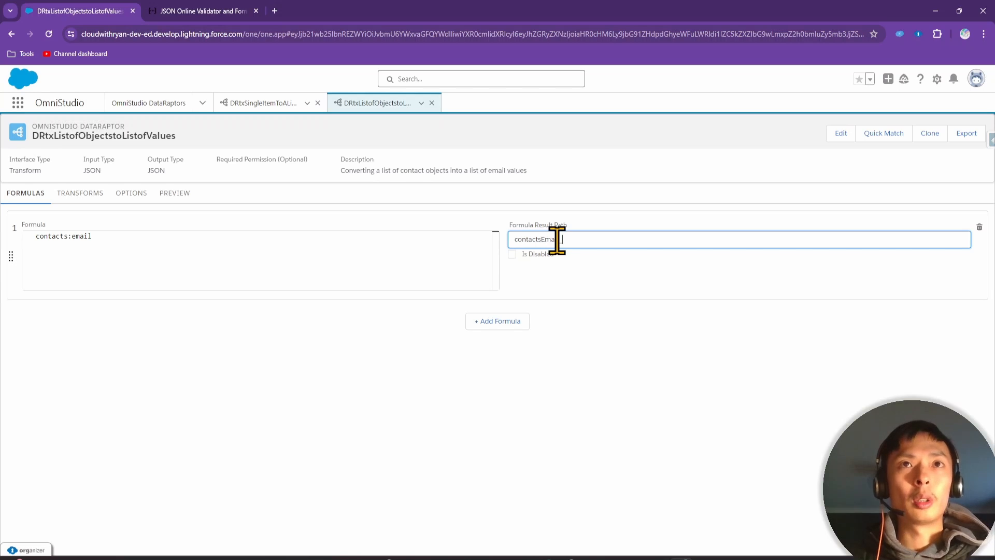
{"action": "type", "text": "sEmail_Fo"}
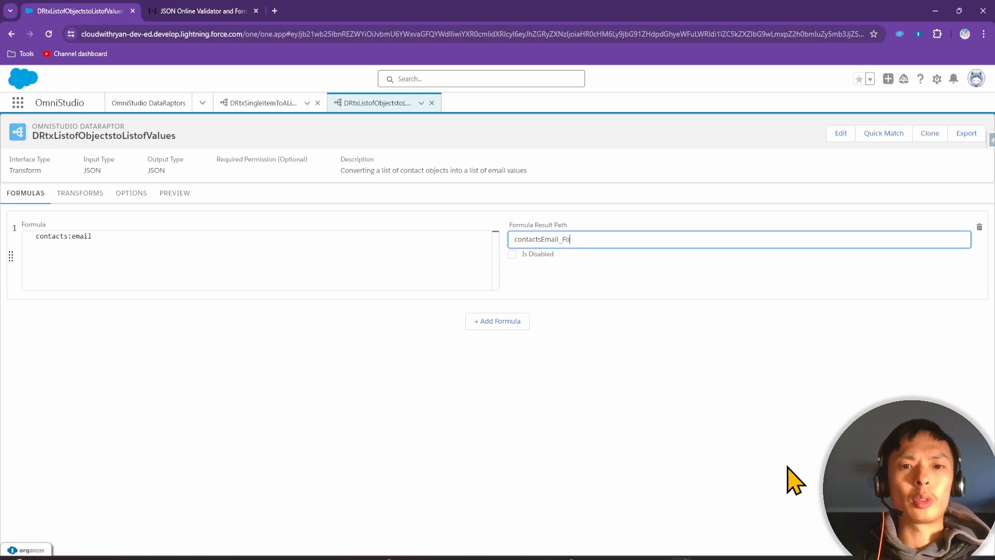
{"action": "type", "text": "rmula"}
{"action": "left_click", "coordinate": [782, 476]}
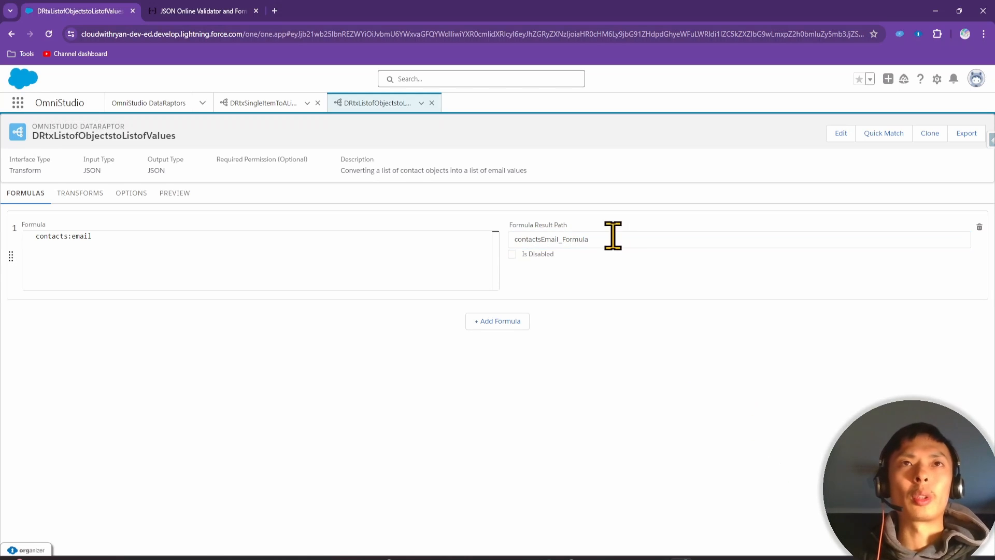
{"action": "left_click_drag", "start_coordinate": [598, 239], "coordinate": [445, 235]}
{"action": "left_click", "coordinate": [572, 251]}
{"action": "double_click", "coordinate": [572, 240]}
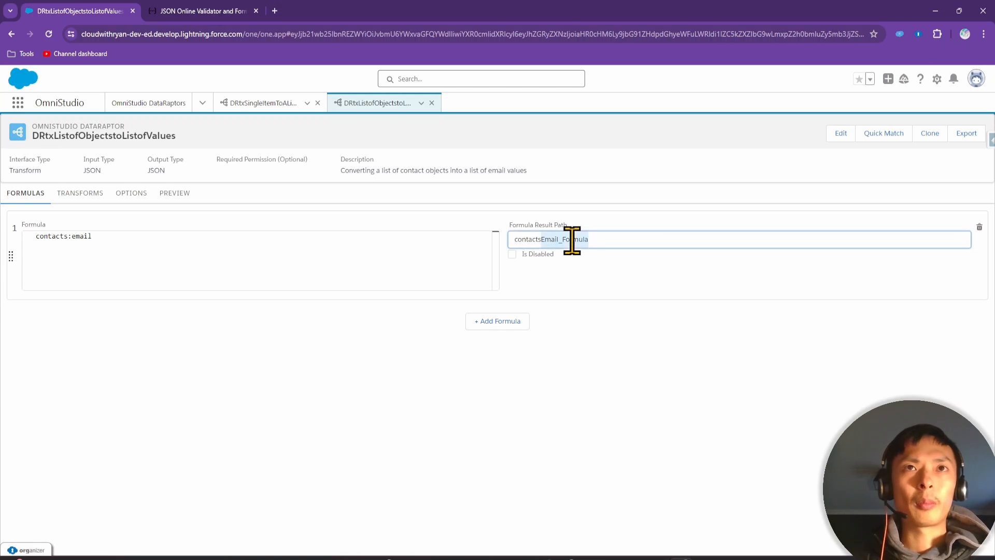
{"action": "left_click", "coordinate": [602, 239]}
{"action": "left_click_drag", "start_coordinate": [602, 240], "coordinate": [499, 239]}
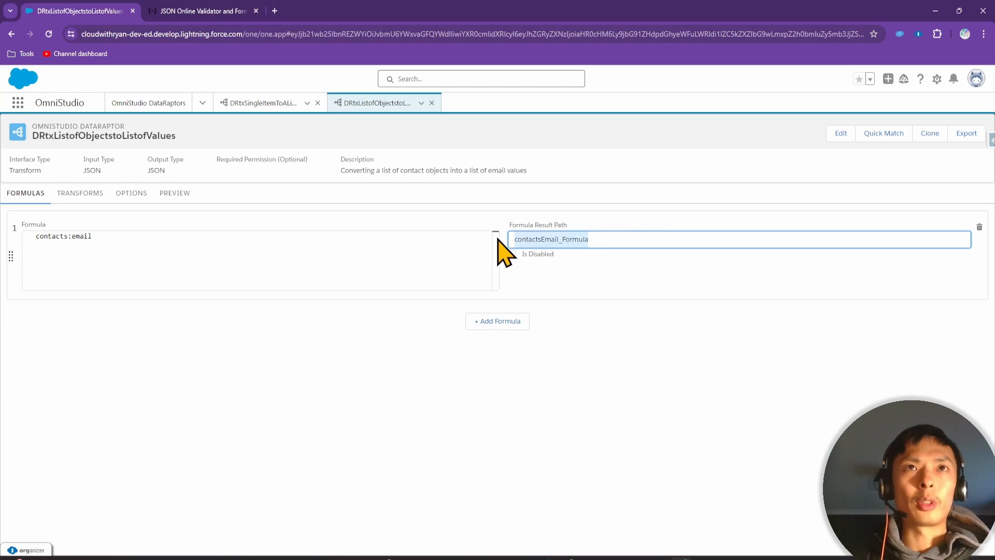
{"action": "left_click", "coordinate": [125, 200]}
{"action": "left_click", "coordinate": [80, 197]}
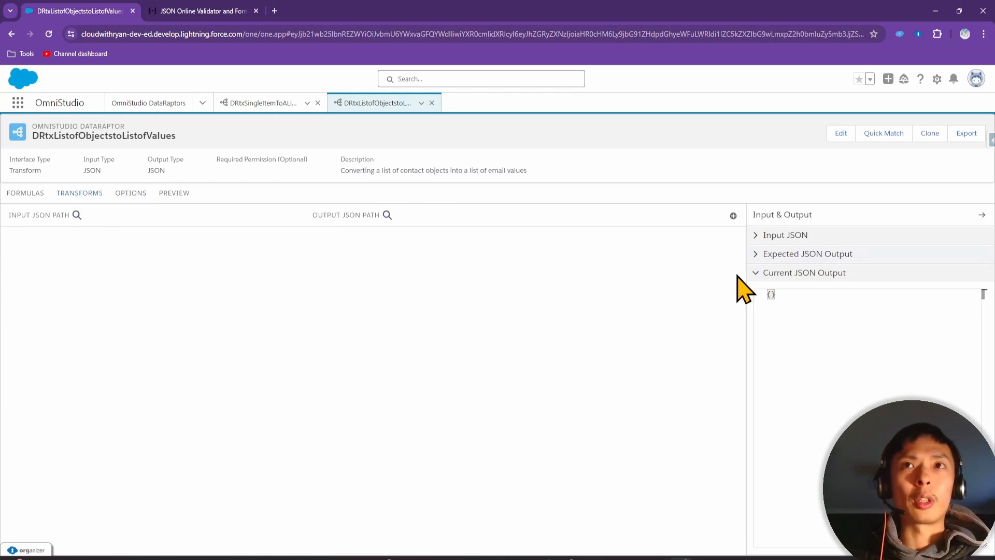
{"action": "left_click", "coordinate": [775, 239]}
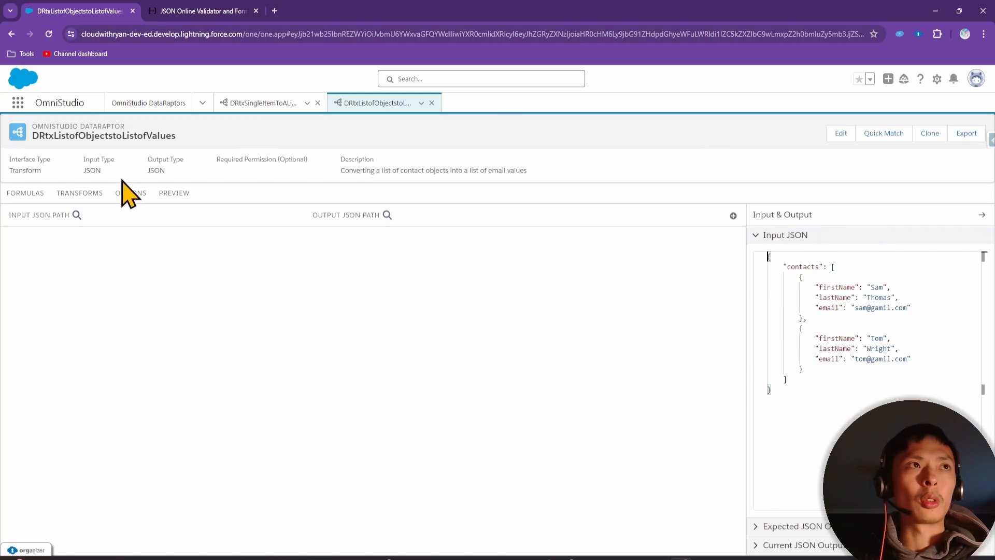
{"action": "left_click", "coordinate": [32, 195]}
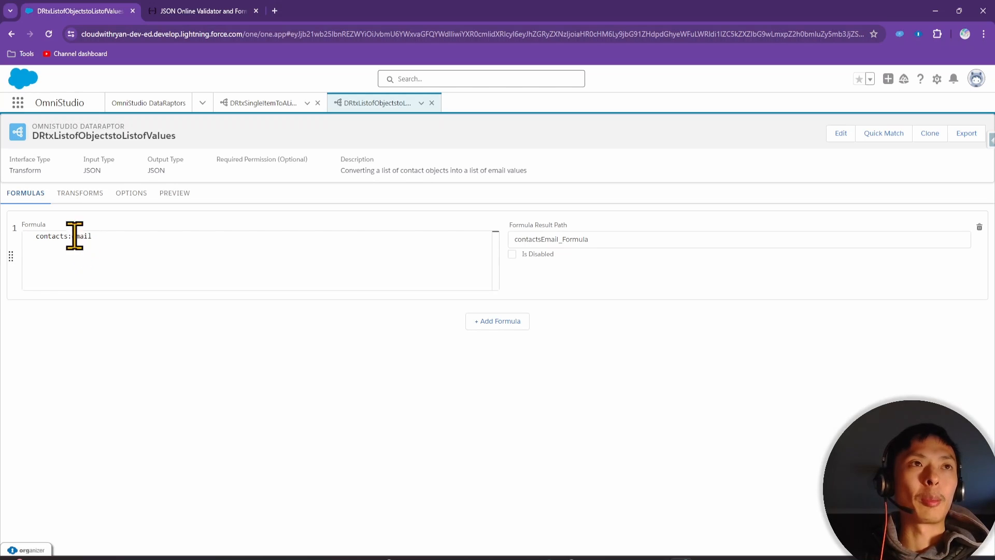
{"action": "double_click", "coordinate": [544, 239]}
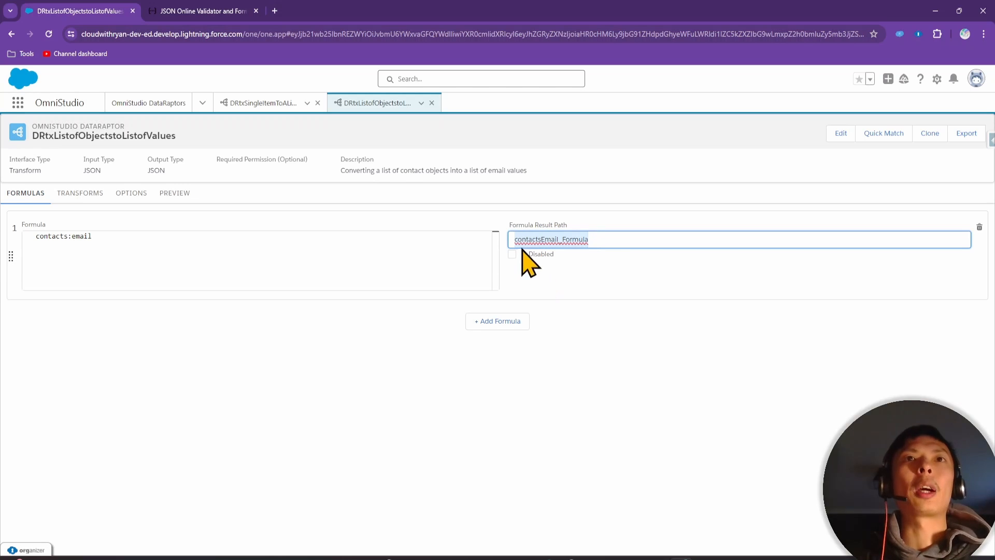
Add a transform mapping contactsEmail_Formula to output path contactEmailAddress, copied from the slide
{"action": "left_click", "coordinate": [84, 199]}
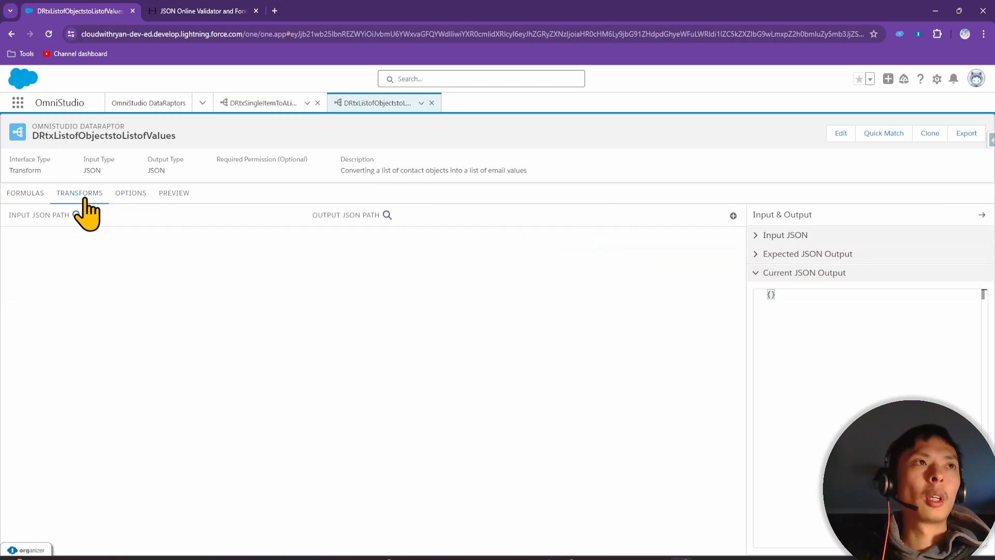
{"action": "left_click", "coordinate": [733, 215]}
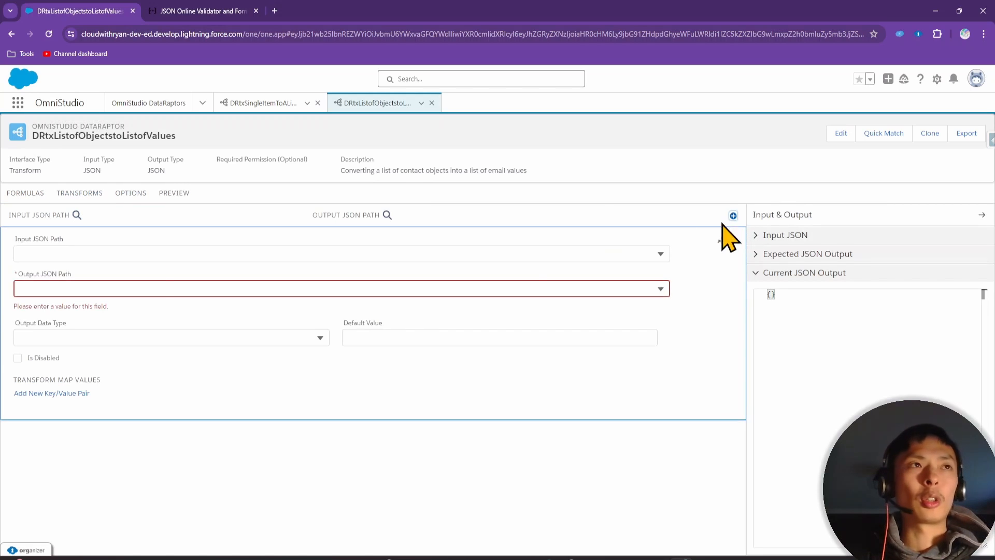
{"action": "left_click", "coordinate": [117, 253]}
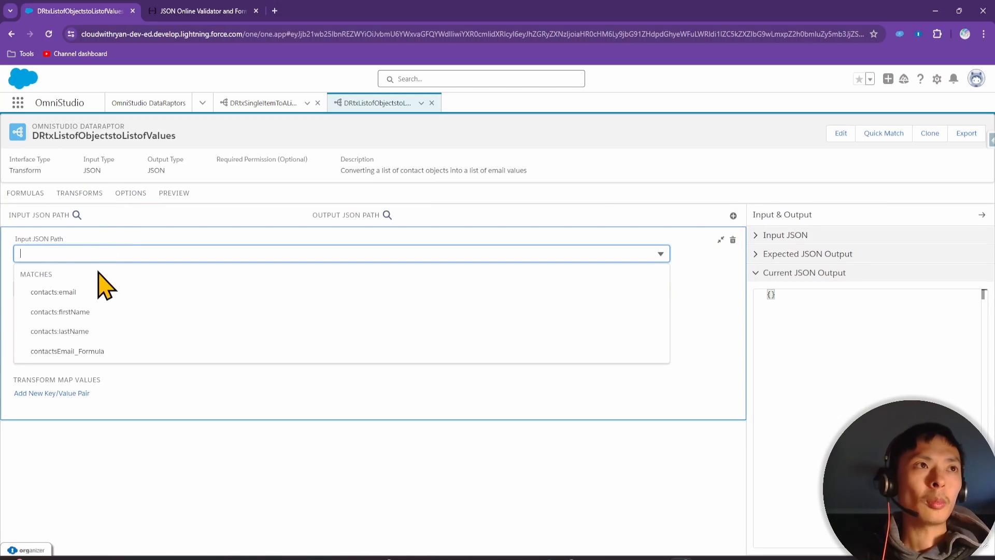
{"action": "left_click", "coordinate": [92, 352]}
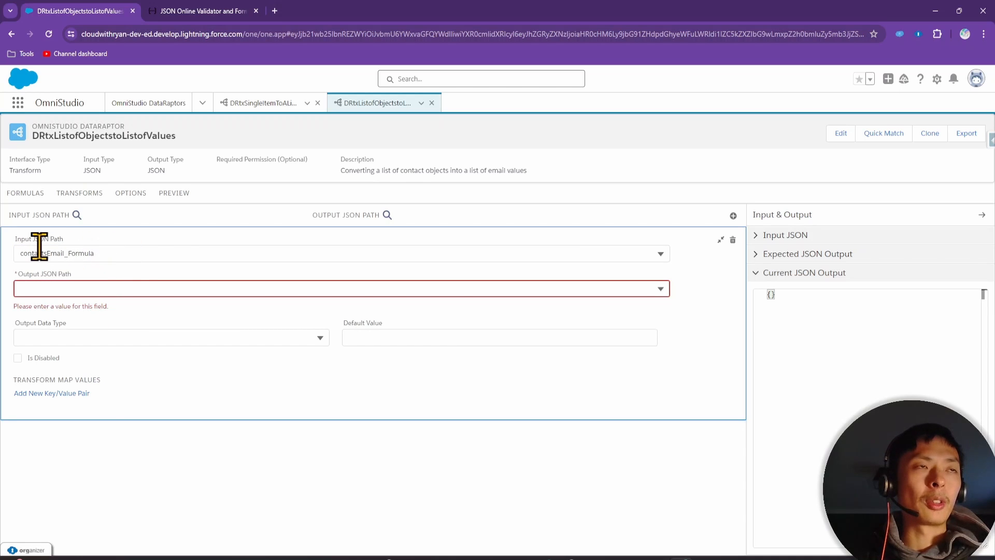
{"action": "left_click", "coordinate": [77, 289]}
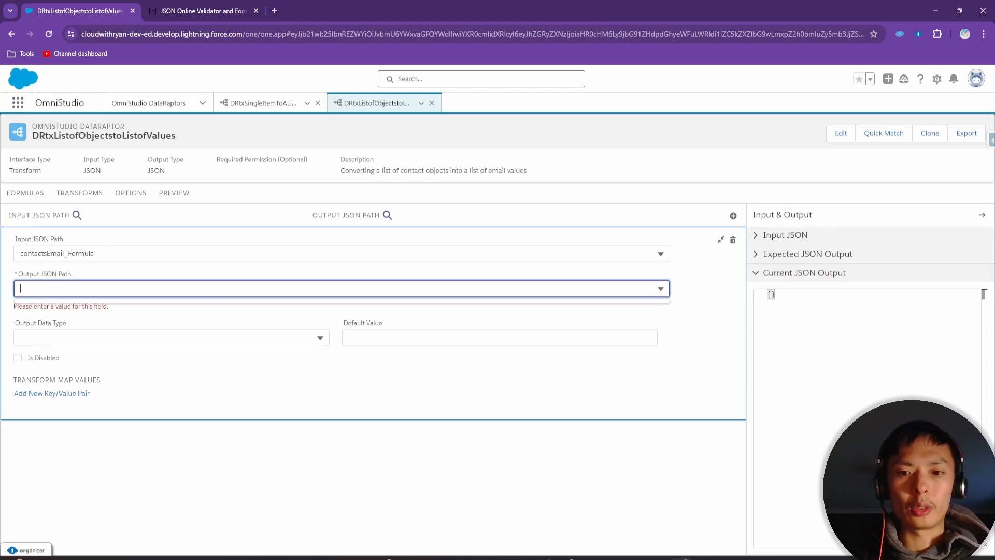
{"action": "key", "text": "alt+Tab"}
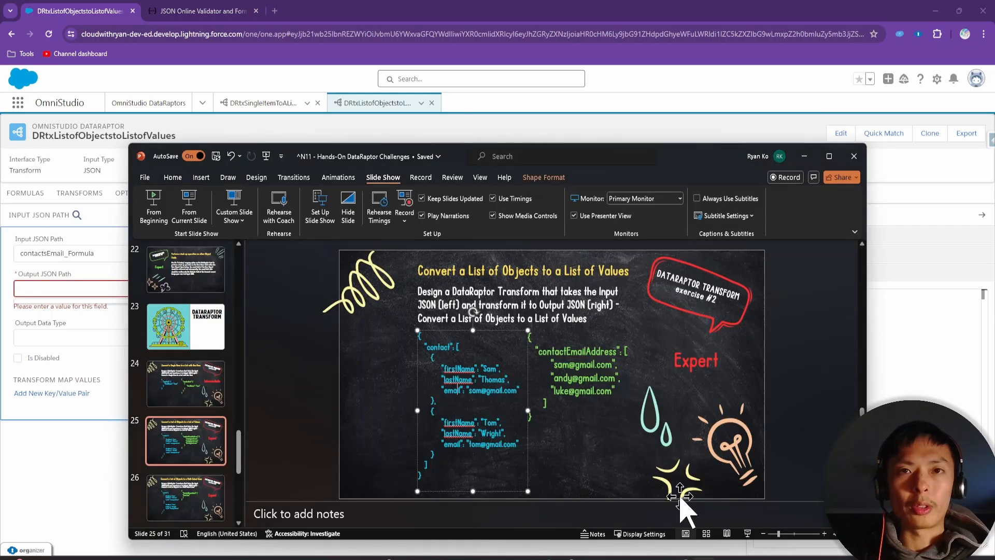
{"action": "double_click", "coordinate": [587, 353]}
{"action": "key", "text": "ctrl+c"}
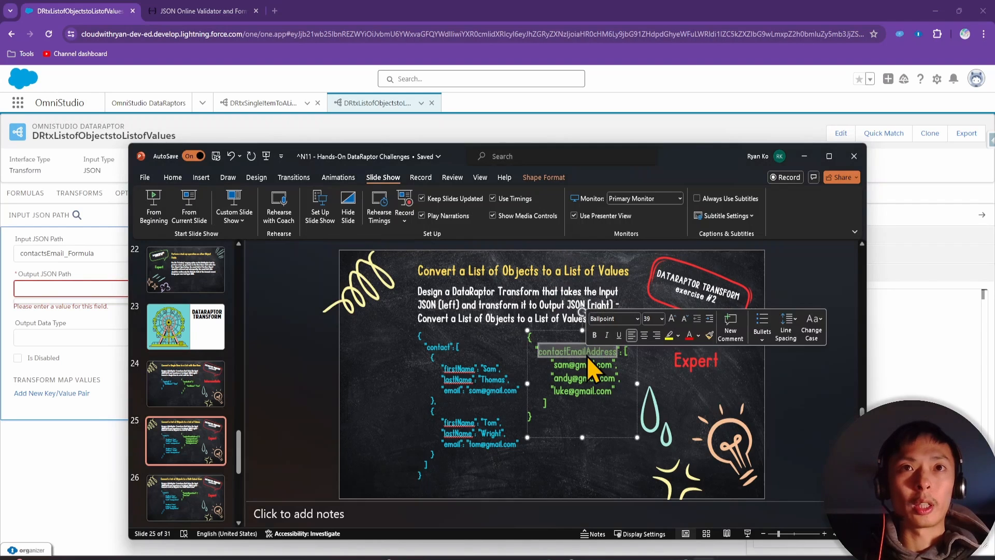
{"action": "left_click", "coordinate": [80, 289]}
{"action": "key", "text": "ctrl+v"}
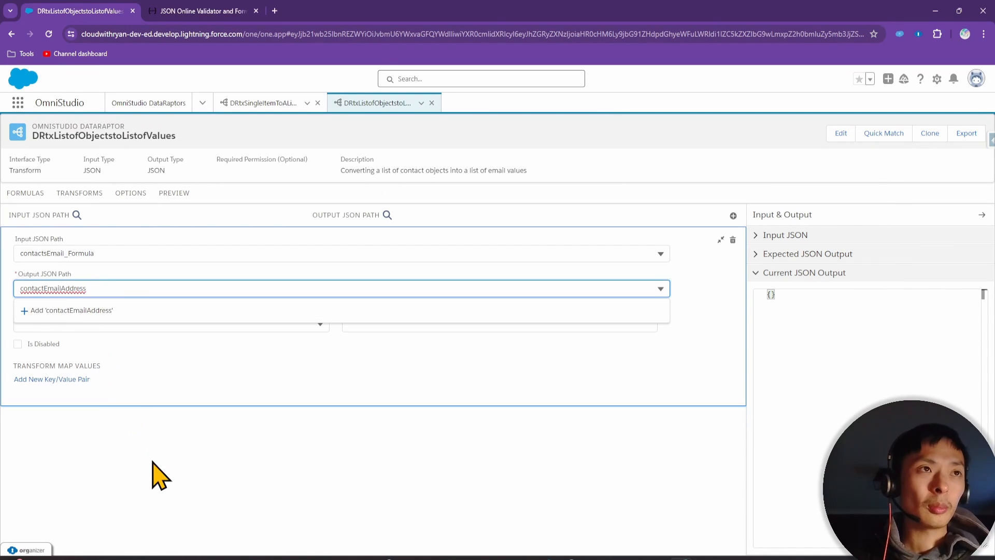
{"action": "key", "text": "Return"}
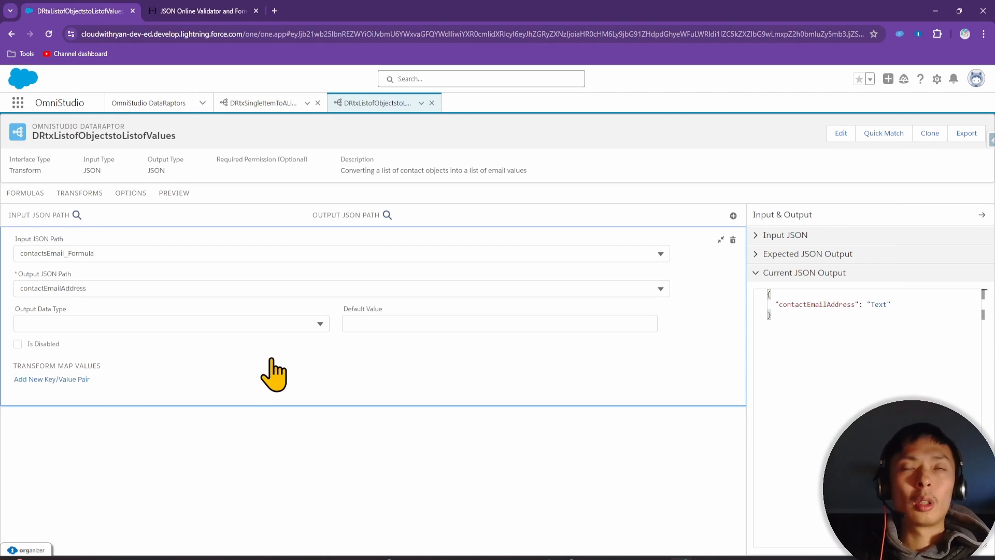
Execute the preview so the response lists contactEmailAddress with both contacts' emails
{"action": "left_click", "coordinate": [175, 195]}
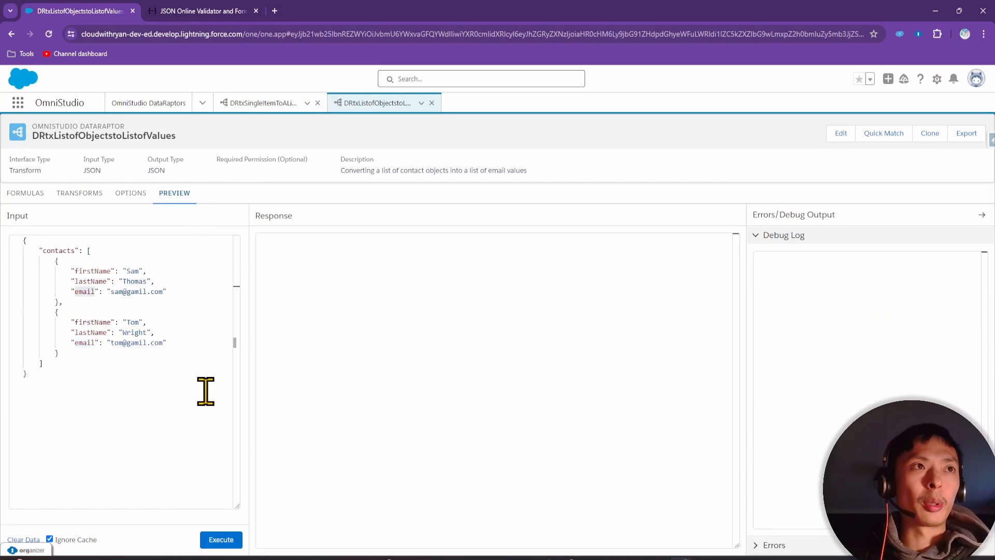
{"action": "left_click", "coordinate": [226, 541]}
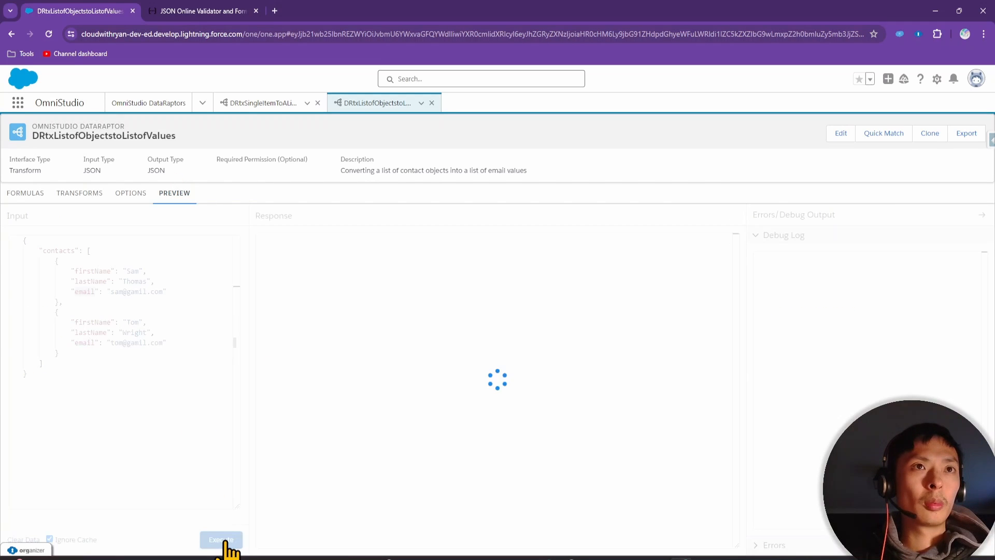
{"action": "left_click", "coordinate": [309, 320]}
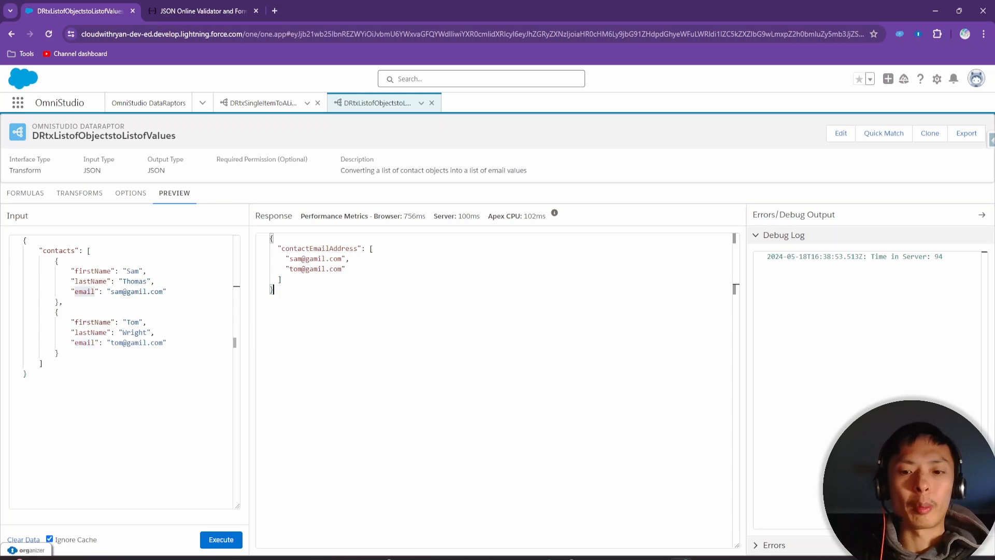
Compare the response against the expected email list on the exercise slide
{"action": "left_click", "coordinate": [704, 558]}
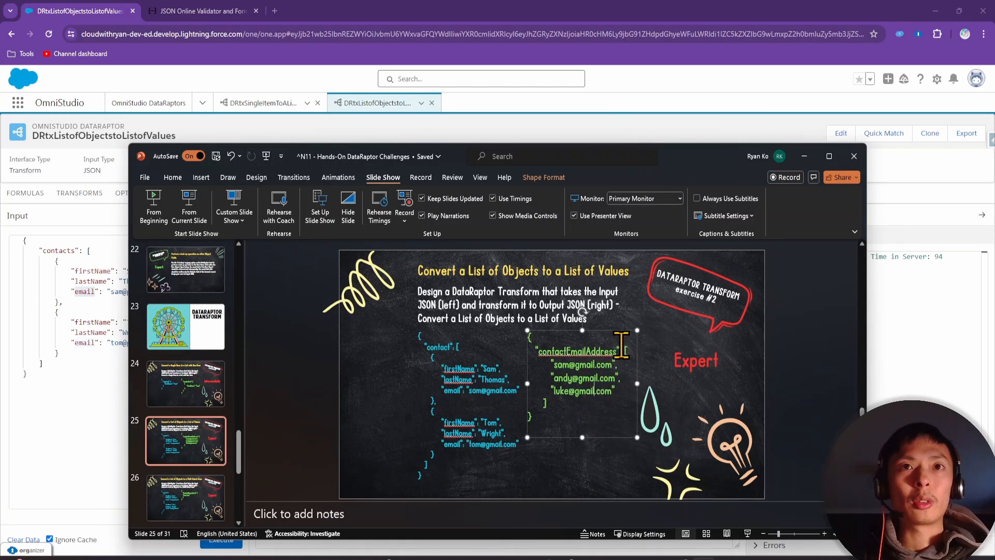
{"action": "left_click_drag", "start_coordinate": [625, 349], "coordinate": [621, 413]}
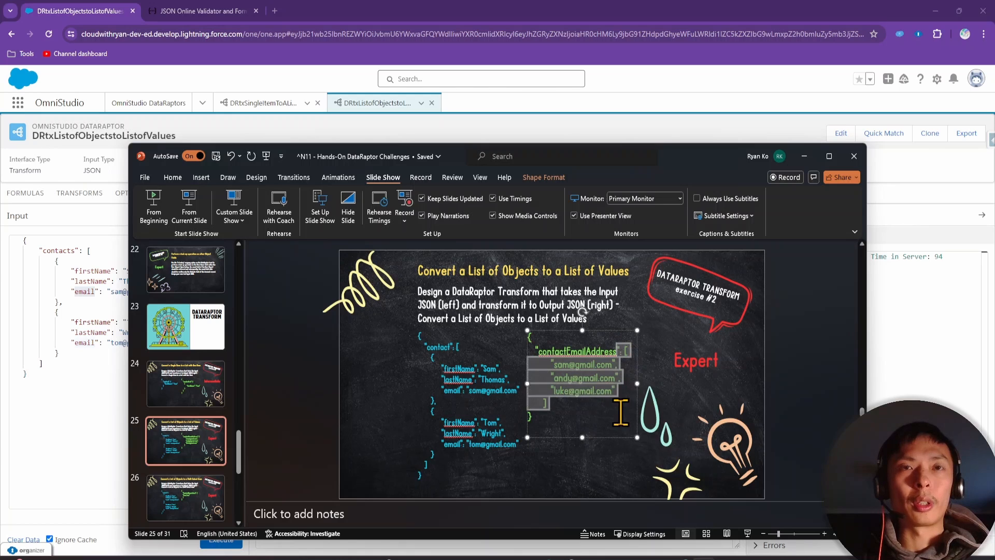
{"action": "left_click", "coordinate": [596, 414]}
{"action": "double_click", "coordinate": [586, 393]}
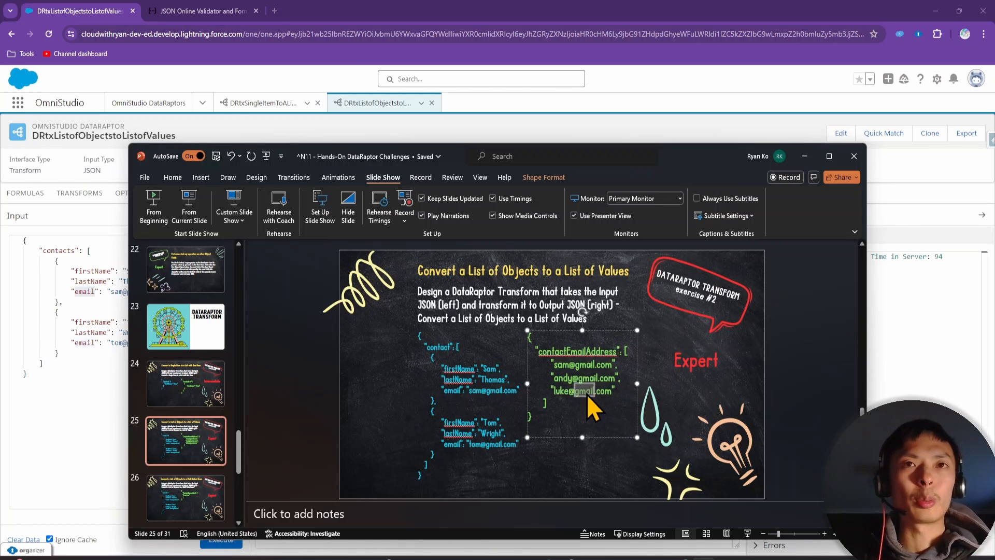
{"action": "left_click", "coordinate": [98, 373]}
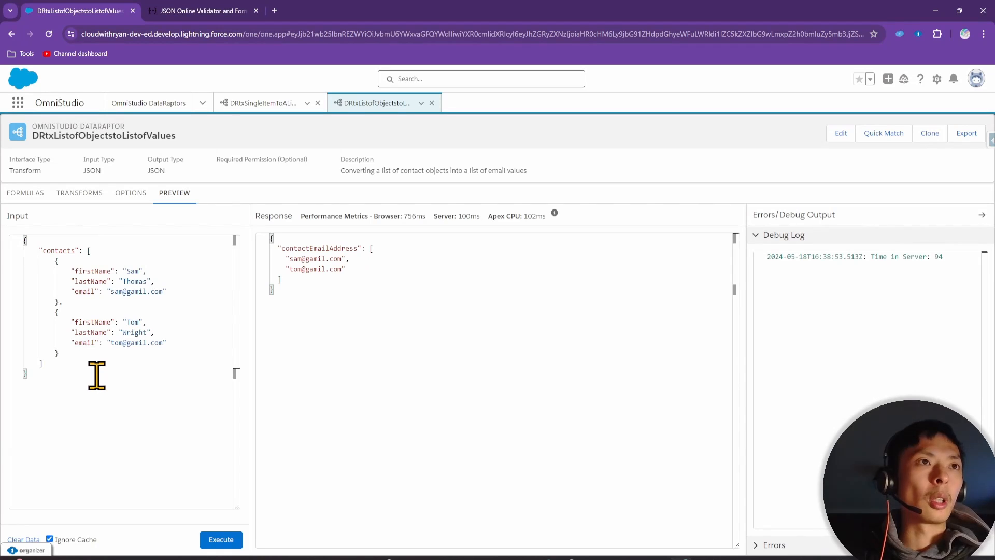
Add a third contact object to the preview input by copying the second contact's fields
{"action": "left_click", "coordinate": [93, 356]}
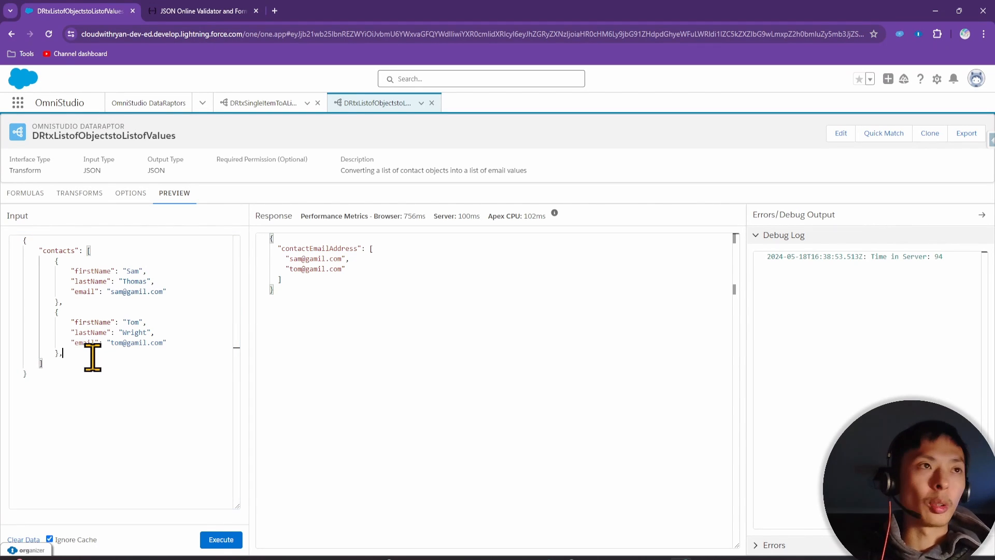
{"action": "type", "text": ","}
{"action": "key", "text": "Return"}
{"action": "type", "text": "{"}
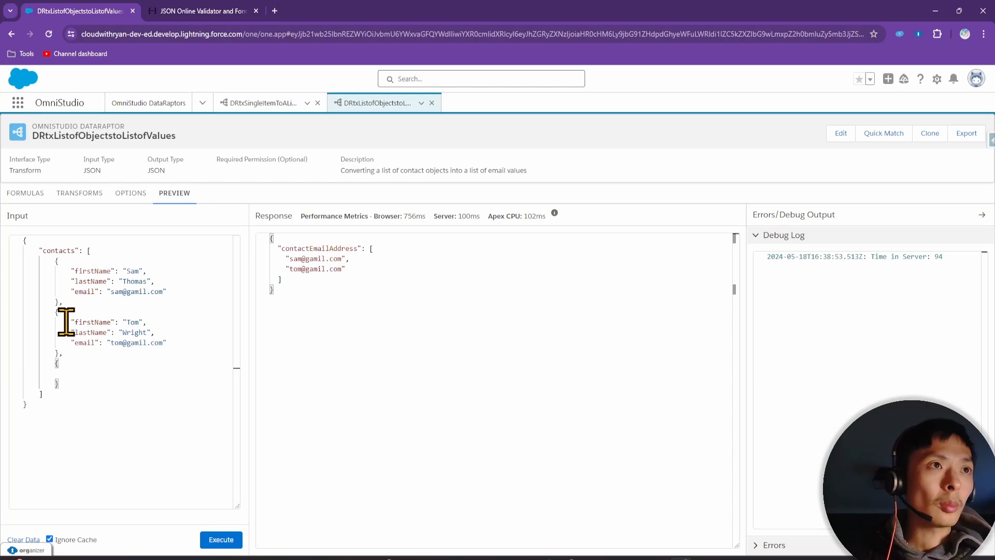
{"action": "left_click_drag", "start_coordinate": [71, 321], "coordinate": [203, 343]}
{"action": "key", "text": "ctrl+c"}
{"action": "left_click", "coordinate": [78, 373]}
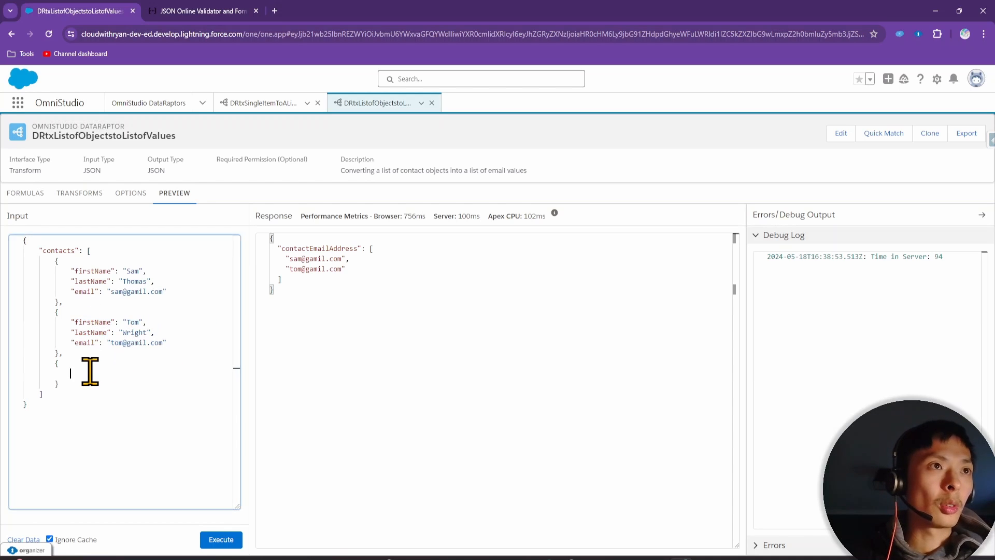
{"action": "key", "text": "ctrl+v"}
Set the third contact's first name to Luke and email name to luke, execute, then select the input JSON
{"action": "double_click", "coordinate": [133, 373]}
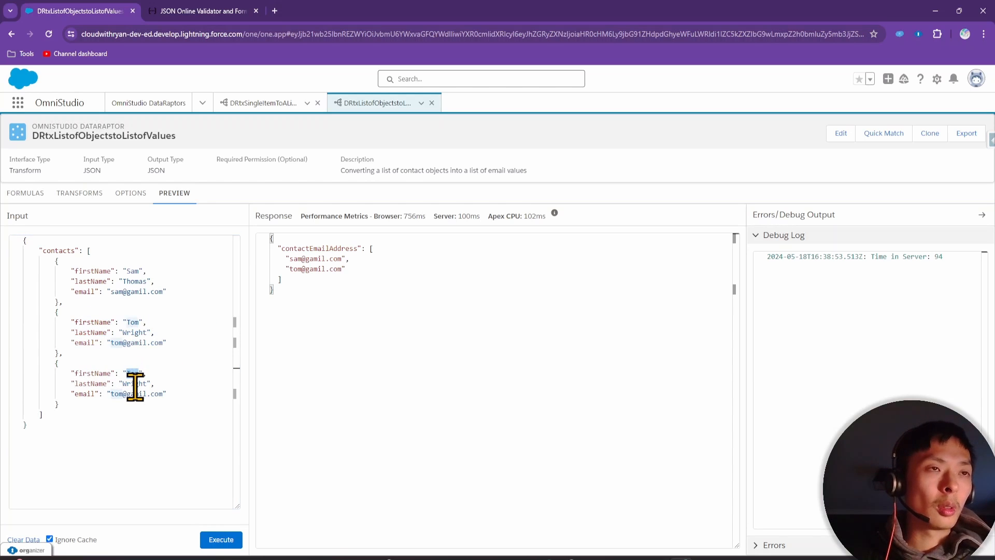
{"action": "key", "text": "BackSpace"}
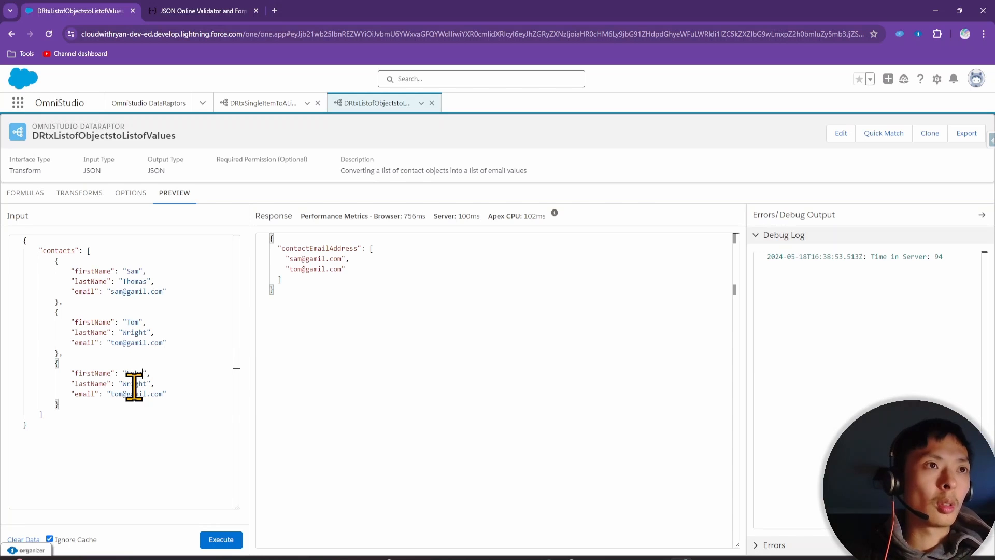
{"action": "type", "text": "Luke"}
{"action": "double_click", "coordinate": [124, 394]}
{"action": "key", "text": "BackSpace"}
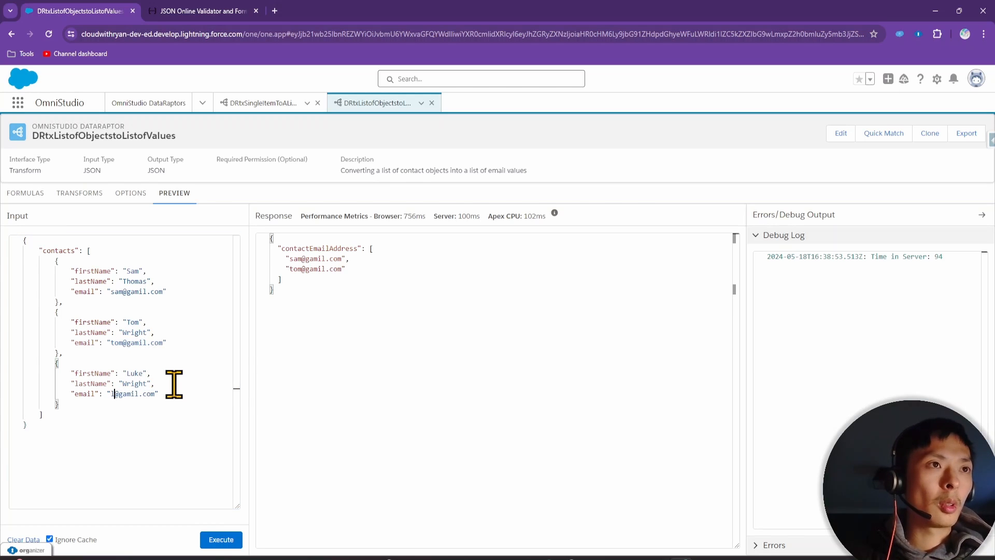
{"action": "type", "text": "luke"}
{"action": "left_click", "coordinate": [221, 540]}
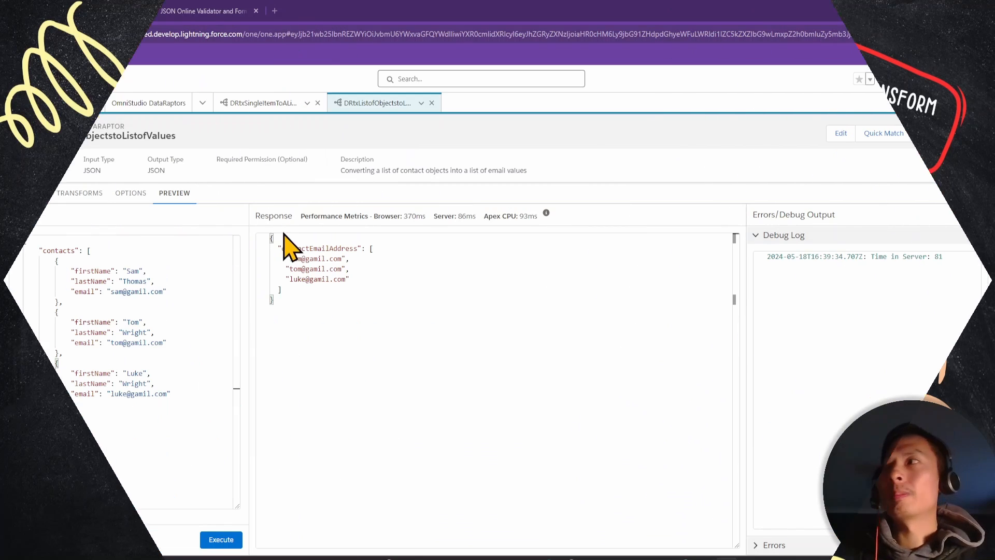
{"action": "left_click_drag", "start_coordinate": [60, 428], "coordinate": [19, 249]}
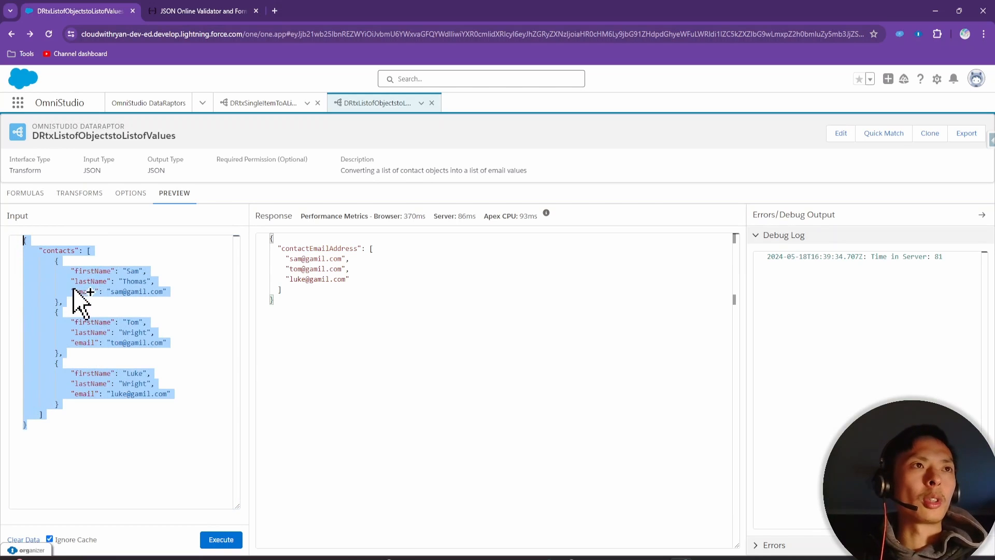
Start a new DataRaptor named DRtxListofObjectstoMultiSelect
{"action": "left_click", "coordinate": [156, 103]}
{"action": "left_click", "coordinate": [916, 141]}
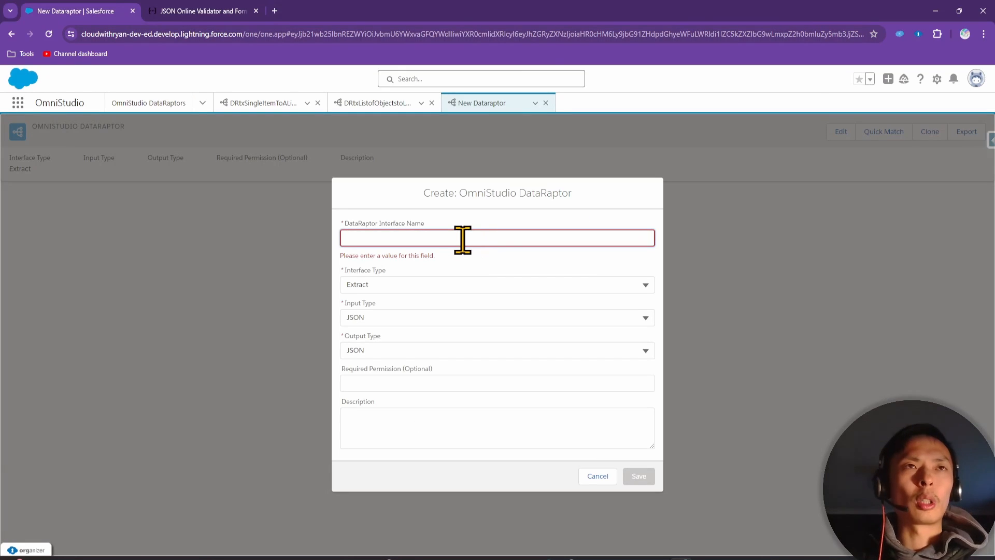
{"action": "type", "text": "d"}
{"action": "left_click", "coordinate": [396, 241]}
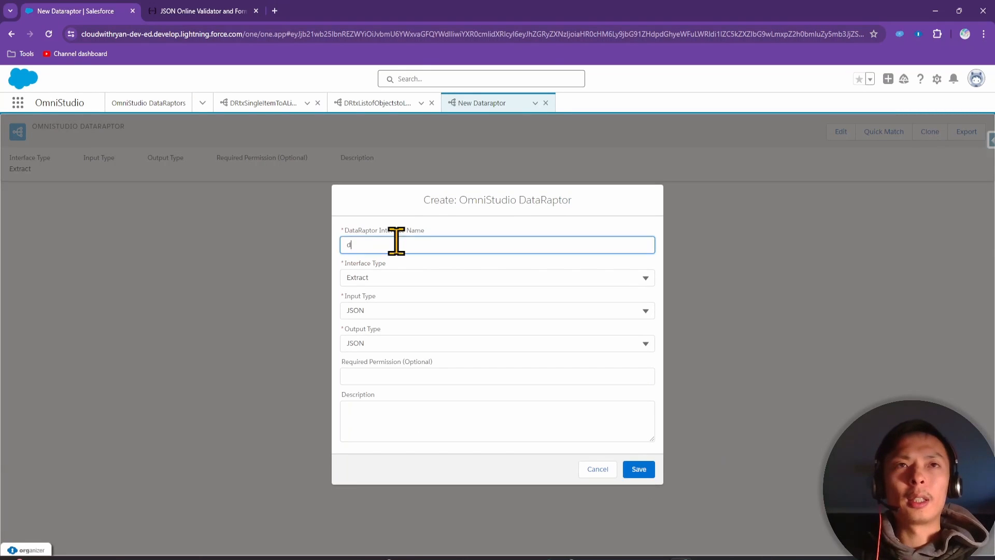
{"action": "left_click", "coordinate": [388, 242]}
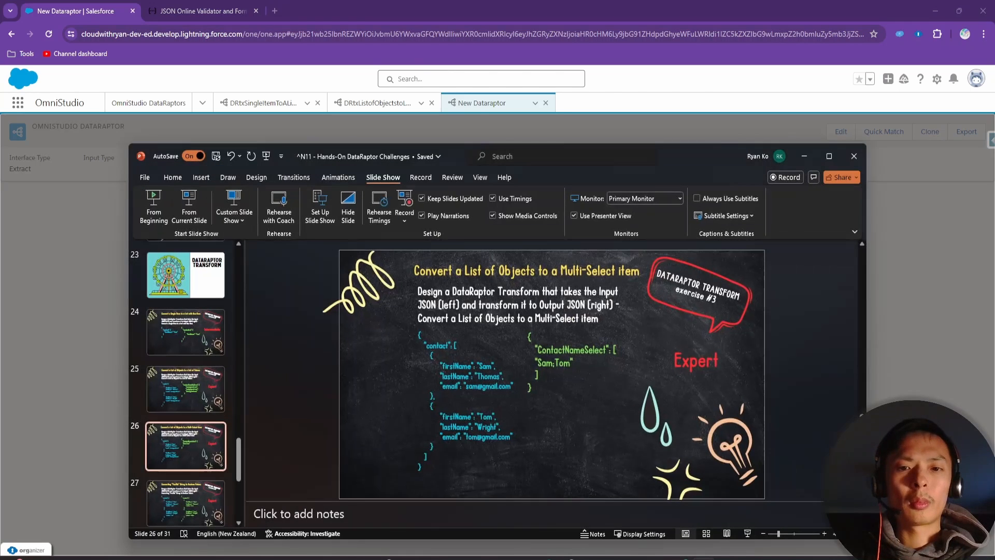
{"action": "key", "text": "alt+Tab"}
{"action": "left_click", "coordinate": [804, 156]}
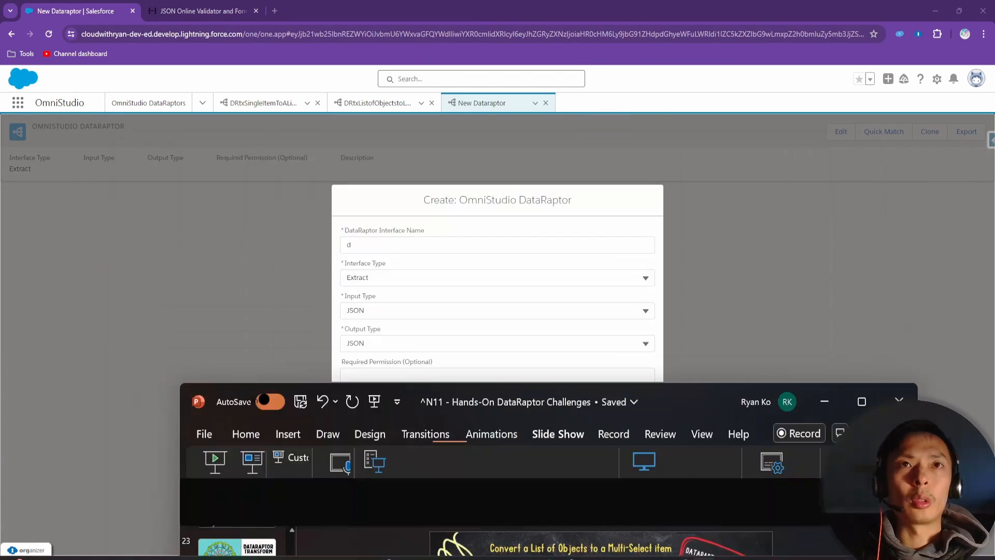
{"action": "left_click", "coordinate": [386, 244]}
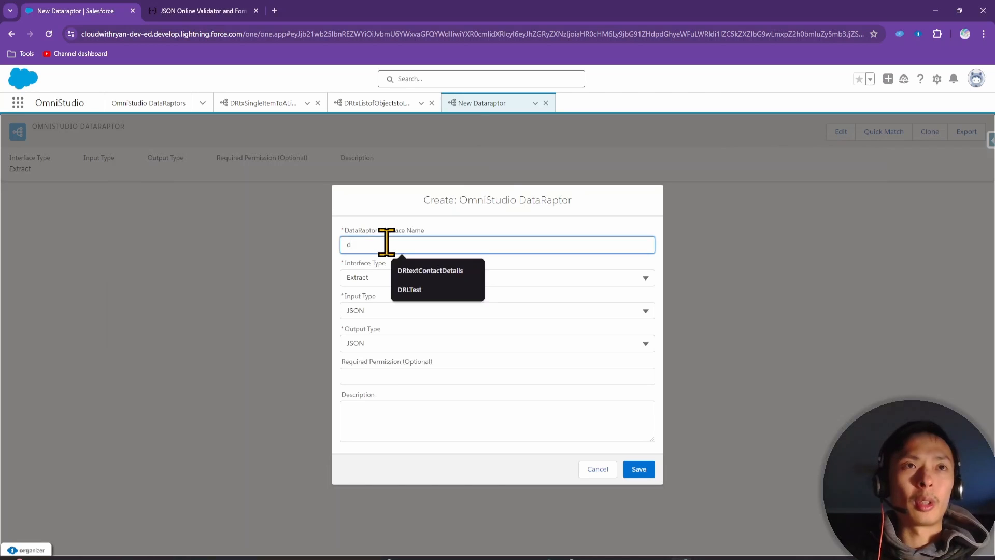
{"action": "type", "text": "RtxListofObjectstoMultiSelect"}
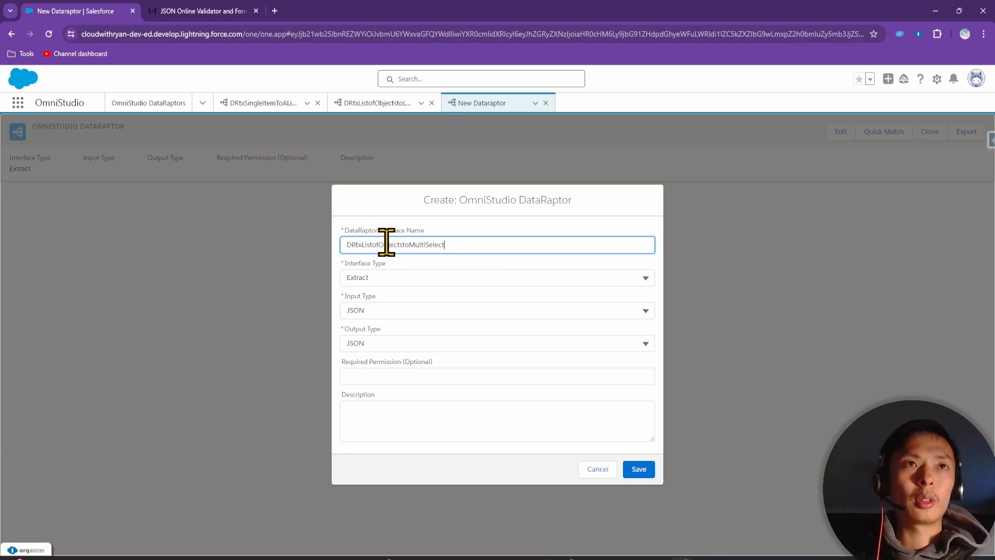
Make it a Transform with a description about contact names, and paste in the contacts JSON
{"action": "left_click", "coordinate": [406, 276]}
{"action": "left_click", "coordinate": [403, 358]}
{"action": "left_click", "coordinate": [407, 419]}
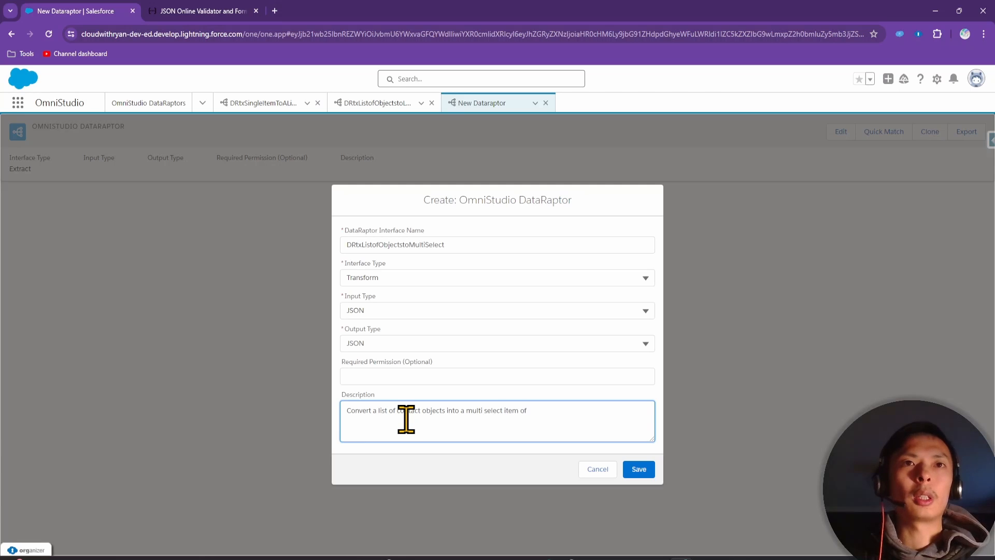
{"action": "type", "text": "names"}
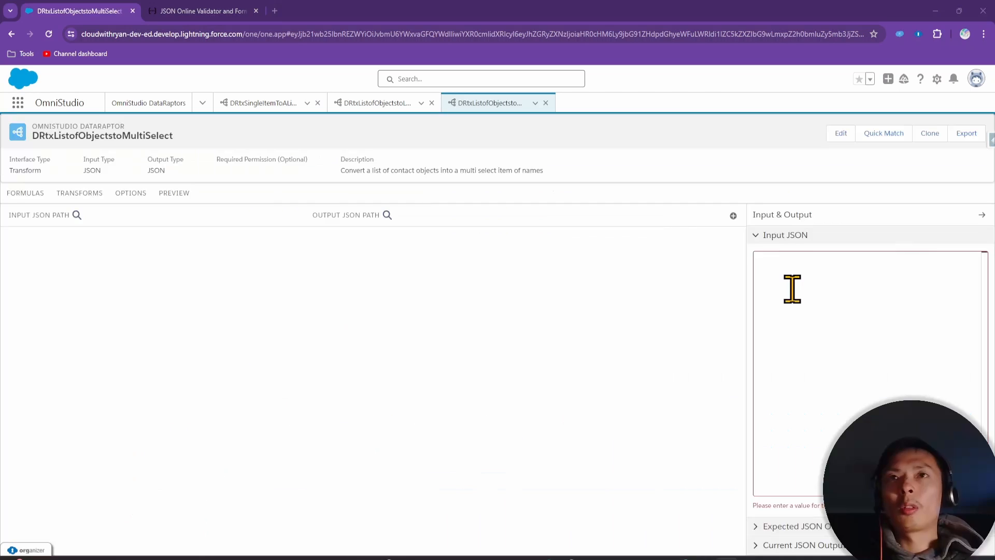
{"action": "key", "text": "ctrl+v"}
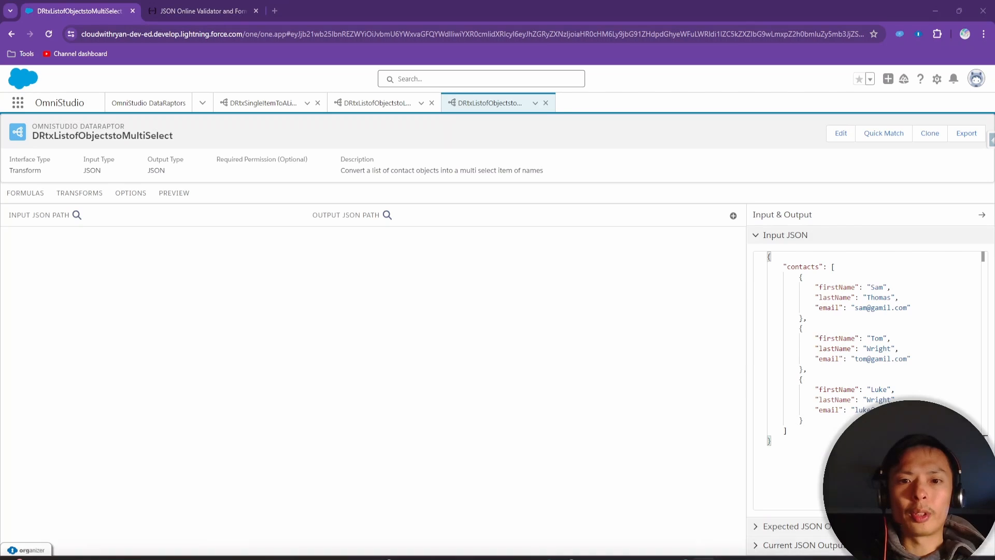
{"action": "left_click_drag", "start_coordinate": [789, 557], "coordinate": [729, 160]}
{"action": "left_click", "coordinate": [430, 372]}
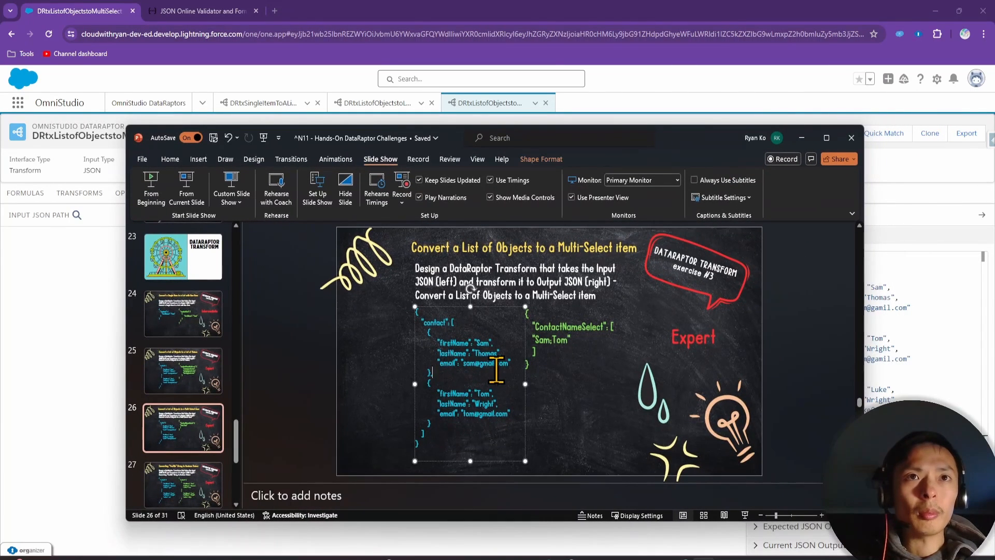
{"action": "double_click", "coordinate": [460, 343]}
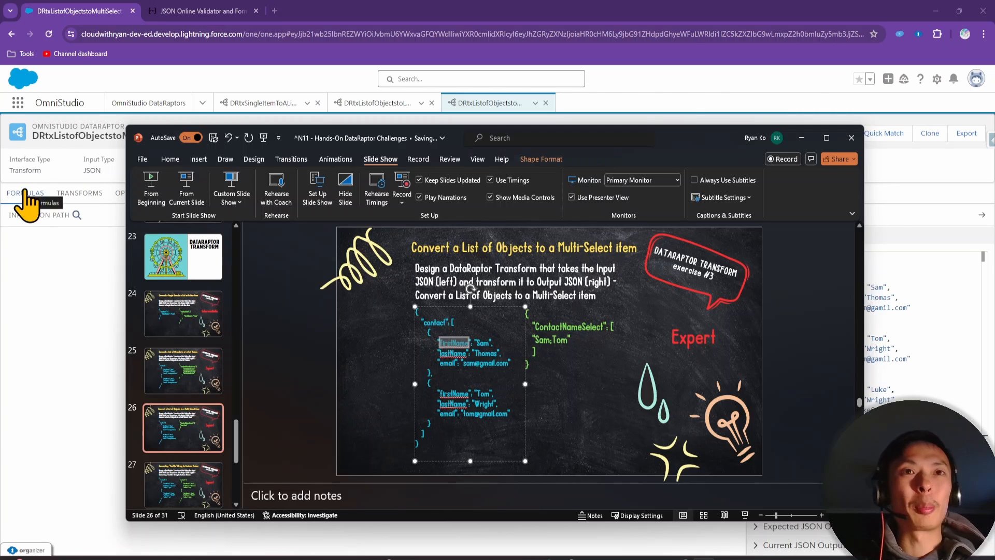
{"action": "left_click", "coordinate": [38, 274]}
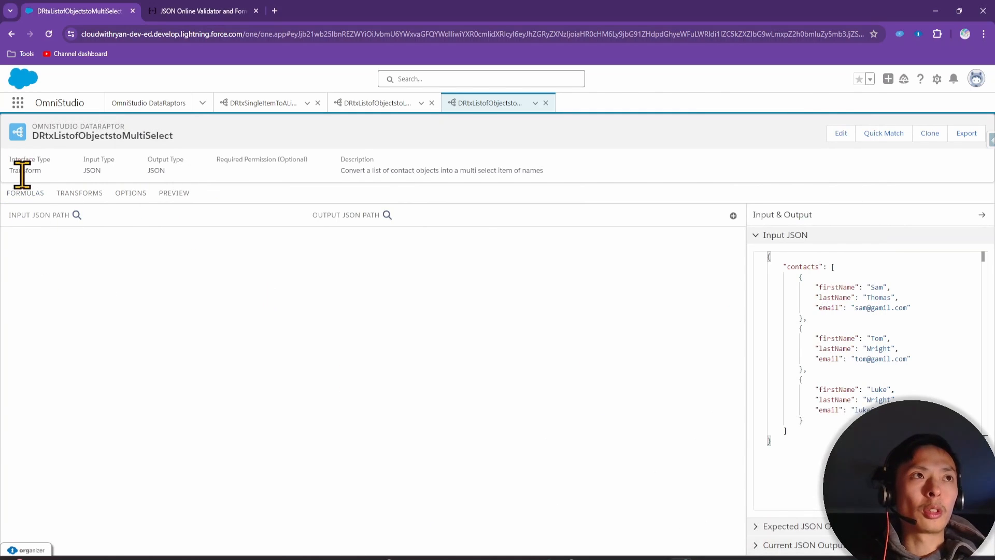
Add a new formula and start its expression with 'contacts:', copied from the input JSON
{"action": "left_click", "coordinate": [23, 193]}
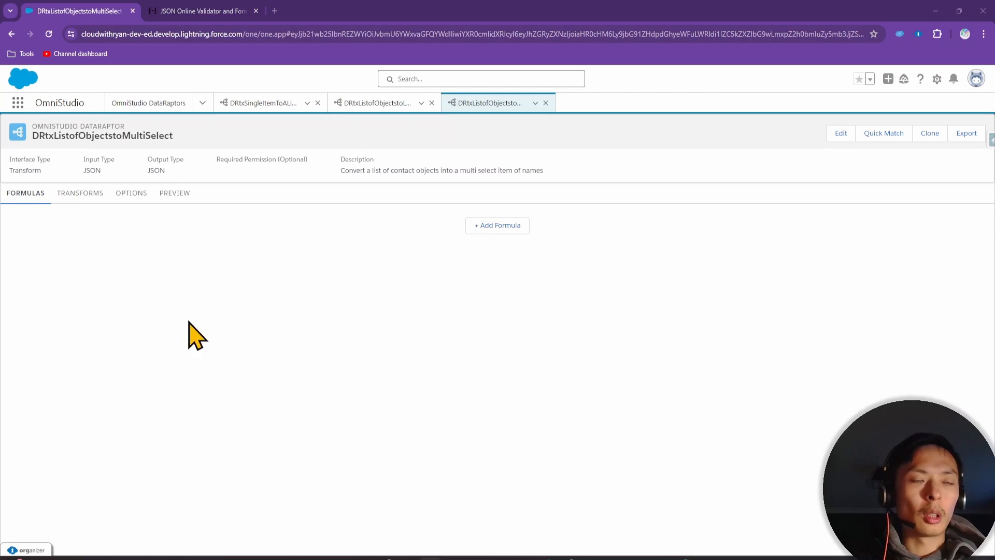
{"action": "left_click", "coordinate": [500, 224]}
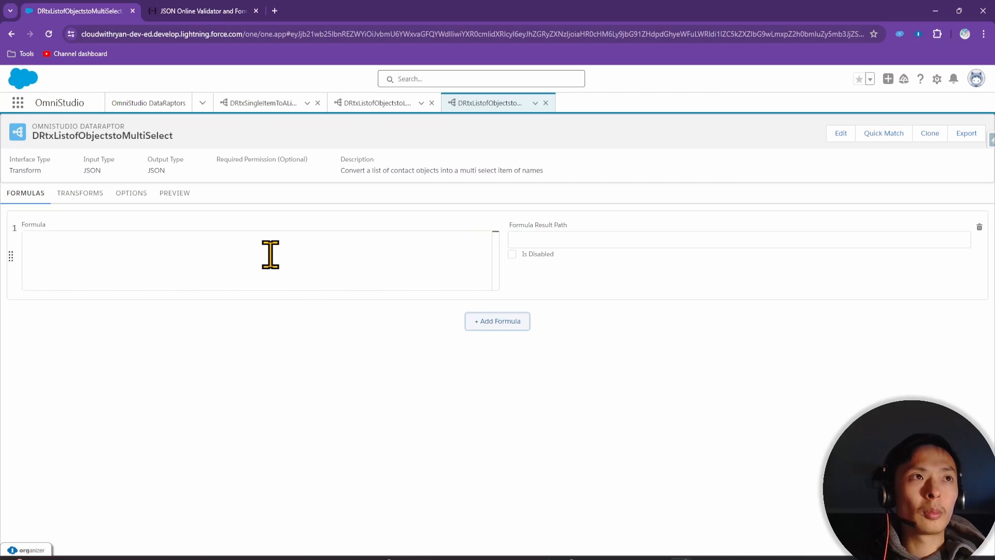
{"action": "left_click", "coordinate": [248, 255]}
{"action": "left_click", "coordinate": [94, 197]}
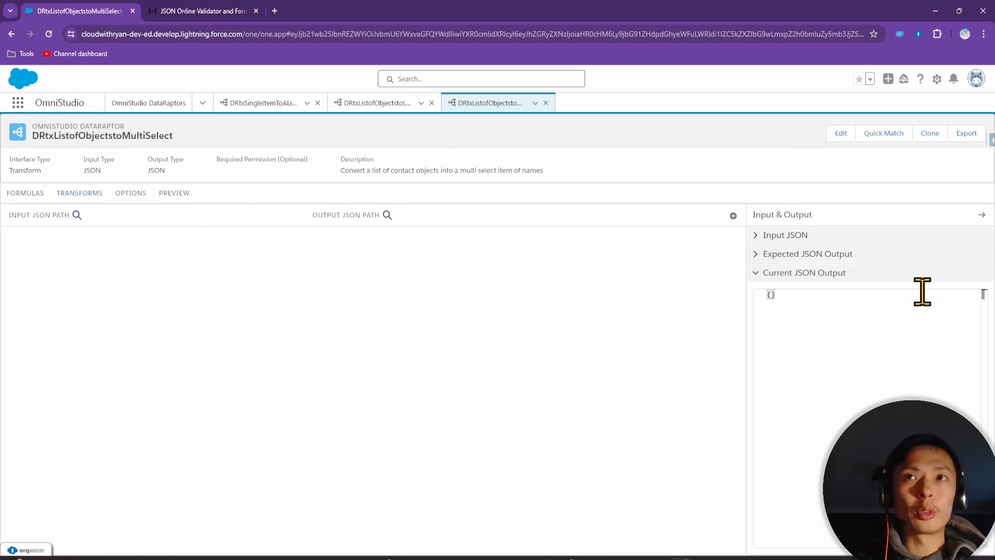
{"action": "left_click", "coordinate": [789, 235]}
{"action": "double_click", "coordinate": [807, 266]}
{"action": "key", "text": "ctrl+c"}
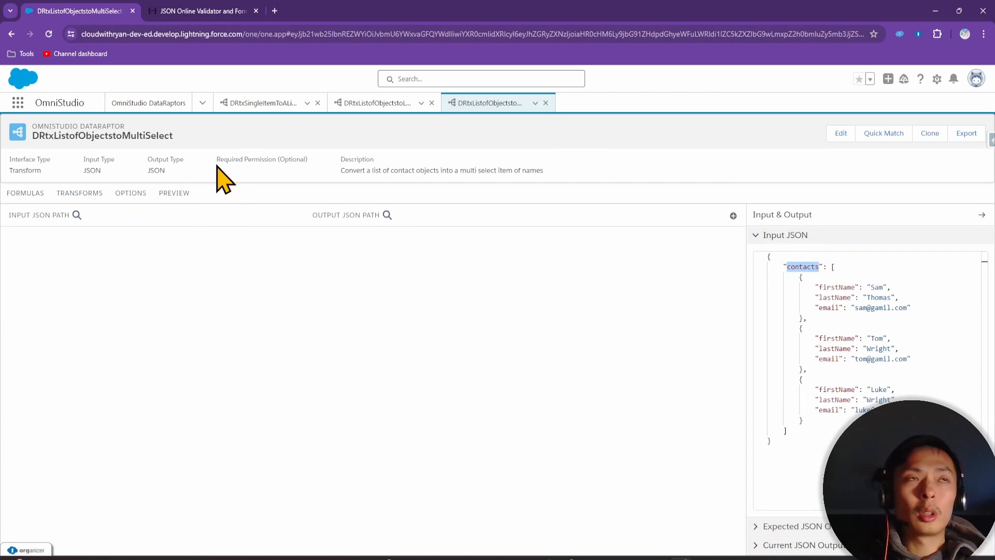
{"action": "left_click", "coordinate": [31, 195]}
{"action": "left_click", "coordinate": [68, 244]}
{"action": "key", "text": "ctrl+v"}
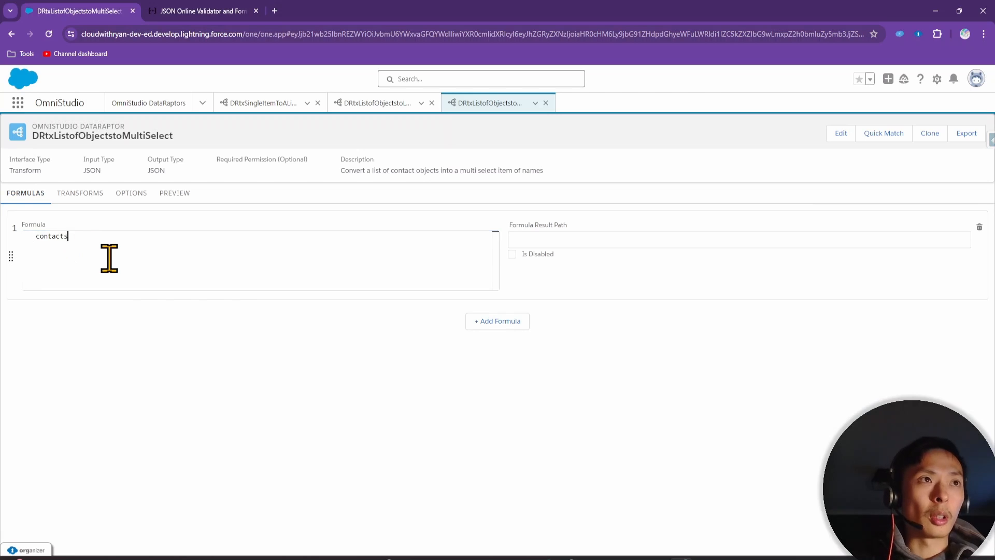
{"action": "type", "text": ":"}
Complete the formula as contacts:firstName using the firstName key from the preview input
{"action": "left_click", "coordinate": [174, 195]}
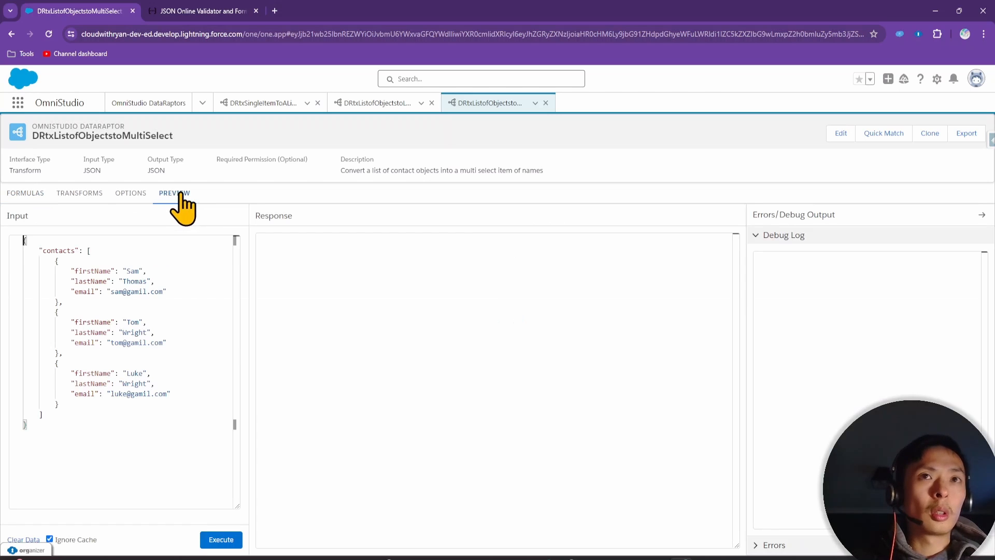
{"action": "double_click", "coordinate": [103, 270]}
{"action": "key", "text": "ctrl+c"}
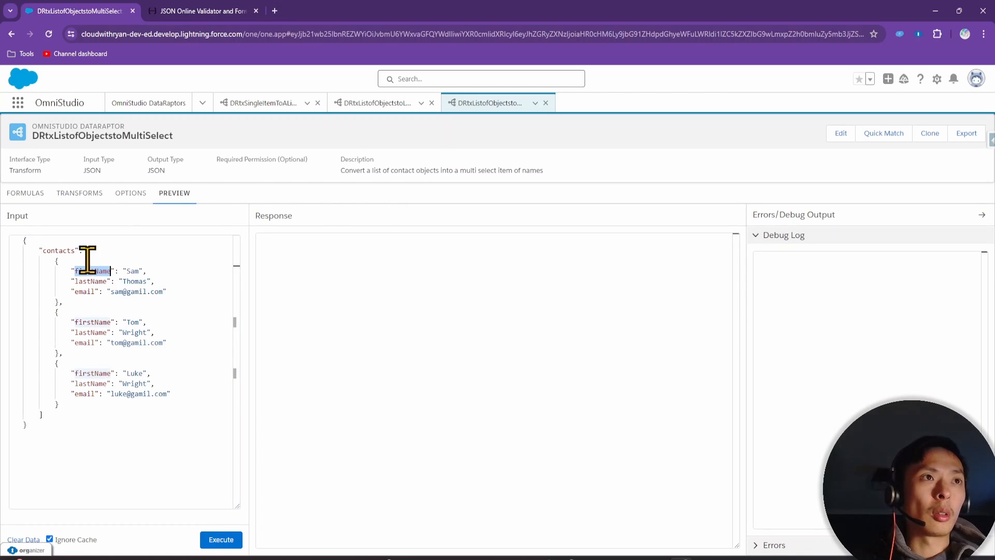
{"action": "left_click", "coordinate": [26, 193]}
{"action": "left_click", "coordinate": [144, 243]}
{"action": "key", "text": "ctrl+v"}
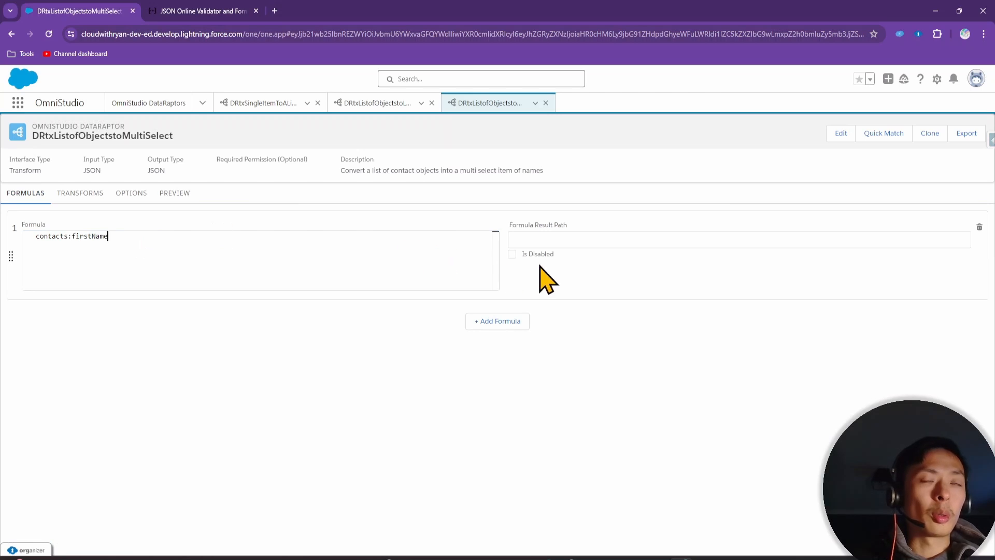
Set the formula's result path to contactFirstName_Formula
{"action": "left_click", "coordinate": [546, 241]}
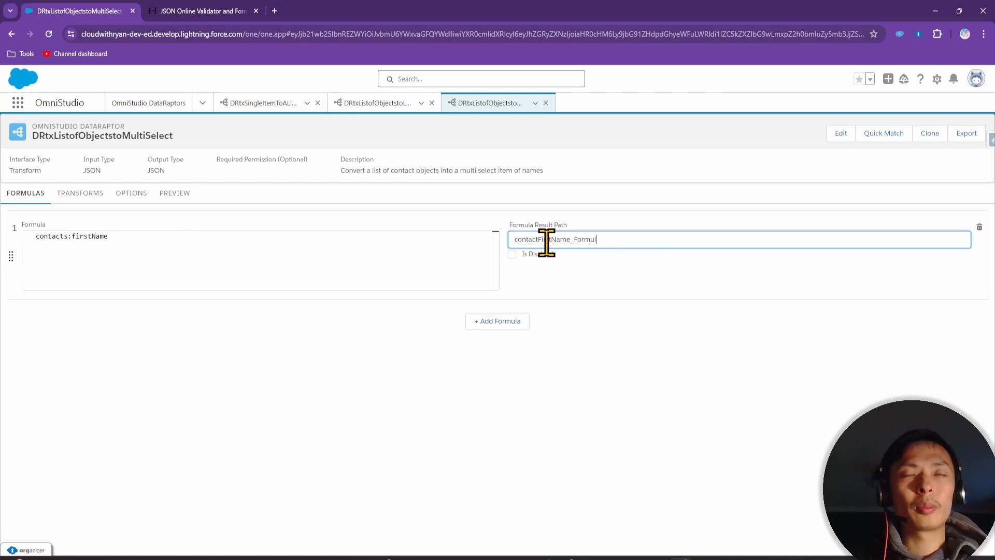
{"action": "type", "text": "a"}
{"action": "left_click", "coordinate": [589, 355]}
{"action": "left_click", "coordinate": [615, 238]}
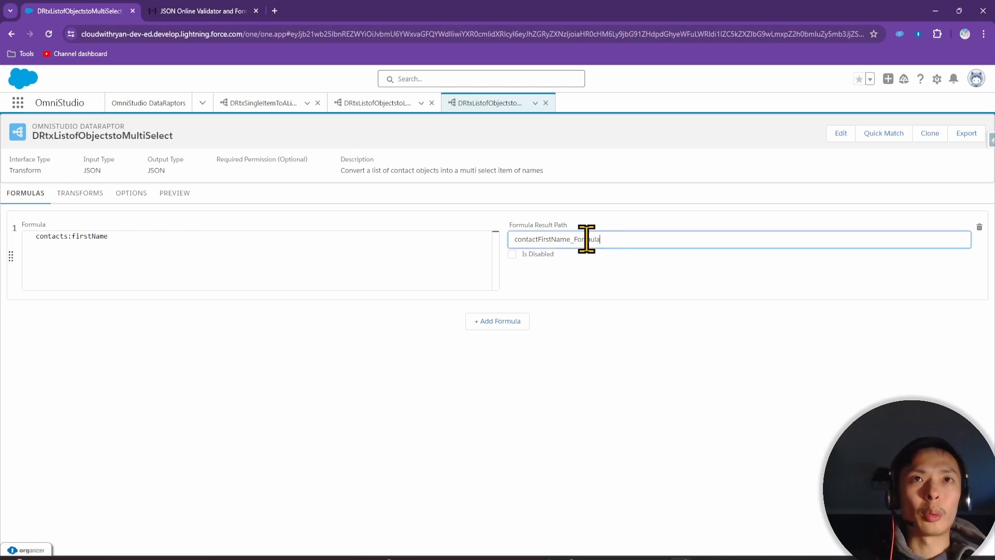
{"action": "left_click_drag", "start_coordinate": [587, 239], "coordinate": [546, 278]}
{"action": "left_click", "coordinate": [601, 318]}
{"action": "left_click_drag", "start_coordinate": [606, 238], "coordinate": [274, 218]}
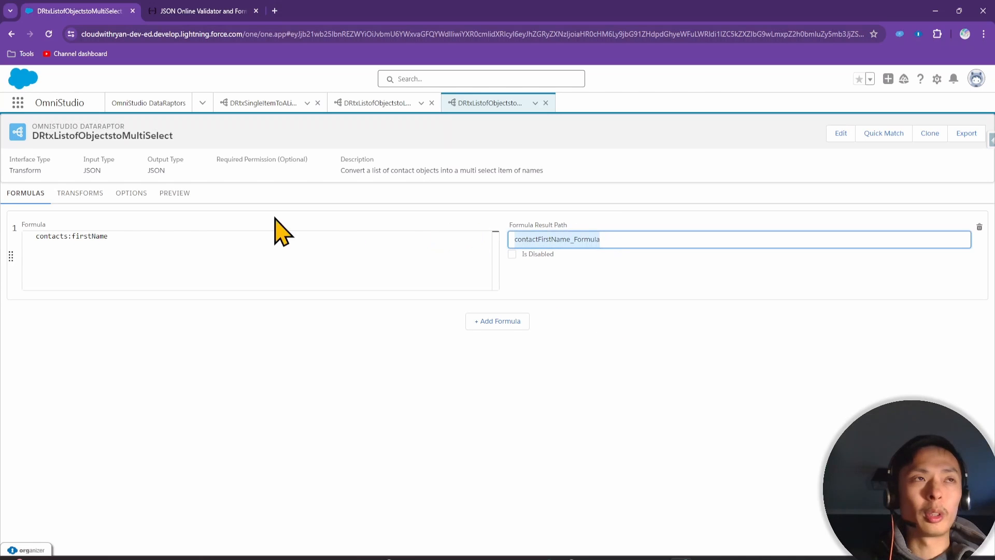
{"action": "left_click", "coordinate": [80, 193]}
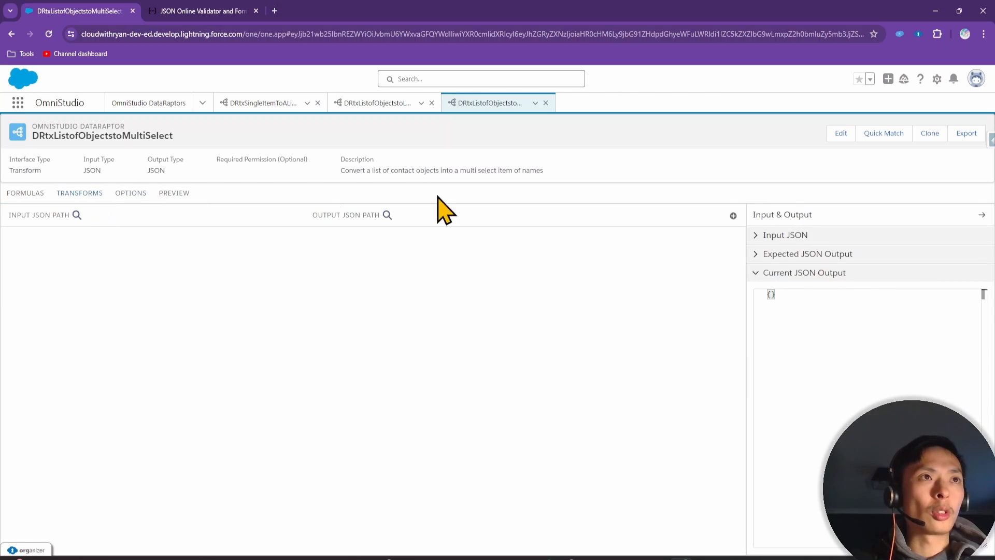
Add a transform mapping contactFirstName_Formula to output path ContactNameSelect, copied from the slide
{"action": "left_click", "coordinate": [732, 215]}
{"action": "left_click", "coordinate": [65, 253]}
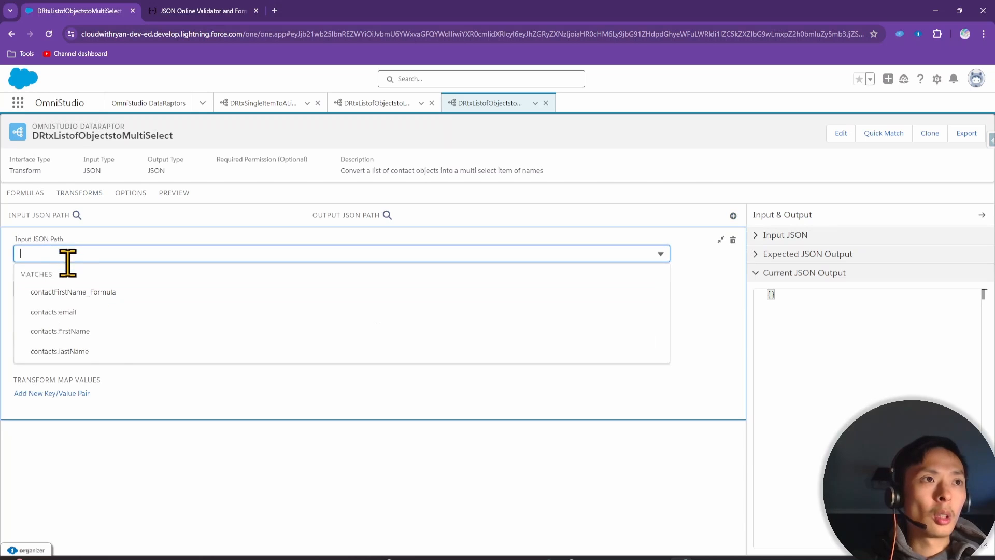
{"action": "left_click", "coordinate": [111, 293]}
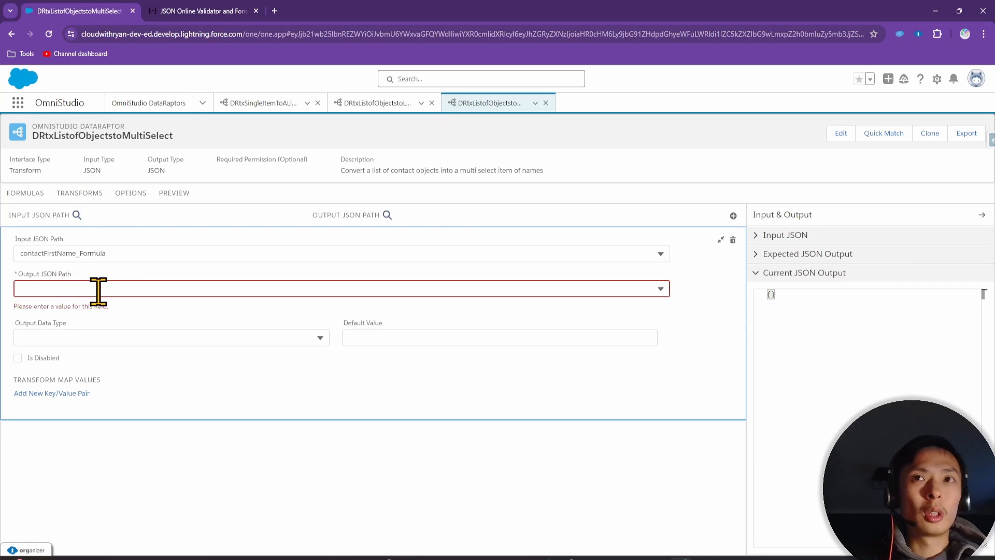
{"action": "left_click", "coordinate": [109, 290]}
{"action": "key", "text": "alt+Tab"}
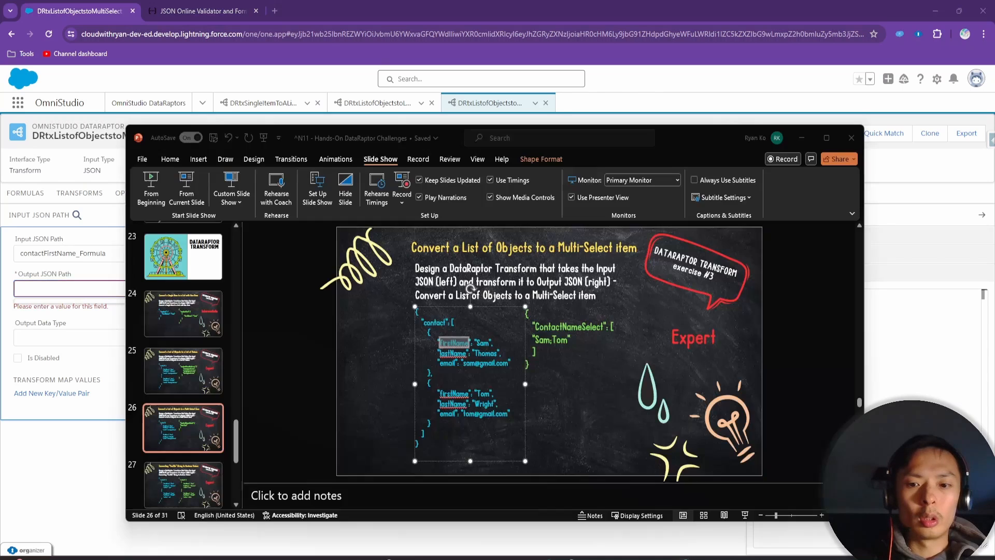
{"action": "double_click", "coordinate": [575, 325]}
{"action": "key", "text": "ctrl+c"}
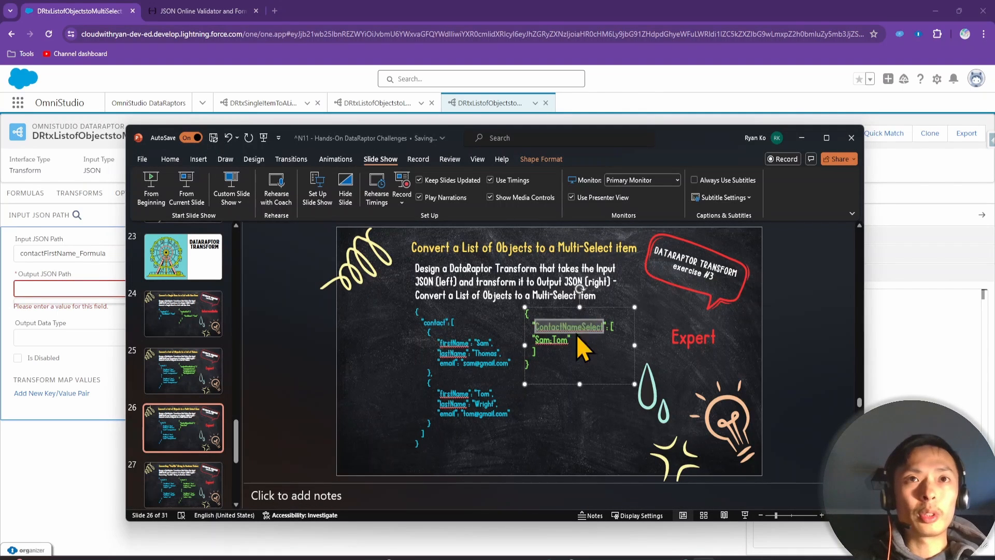
{"action": "left_click", "coordinate": [40, 286]}
{"action": "key", "text": "ctrl+v"}
{"action": "left_click", "coordinate": [100, 467]}
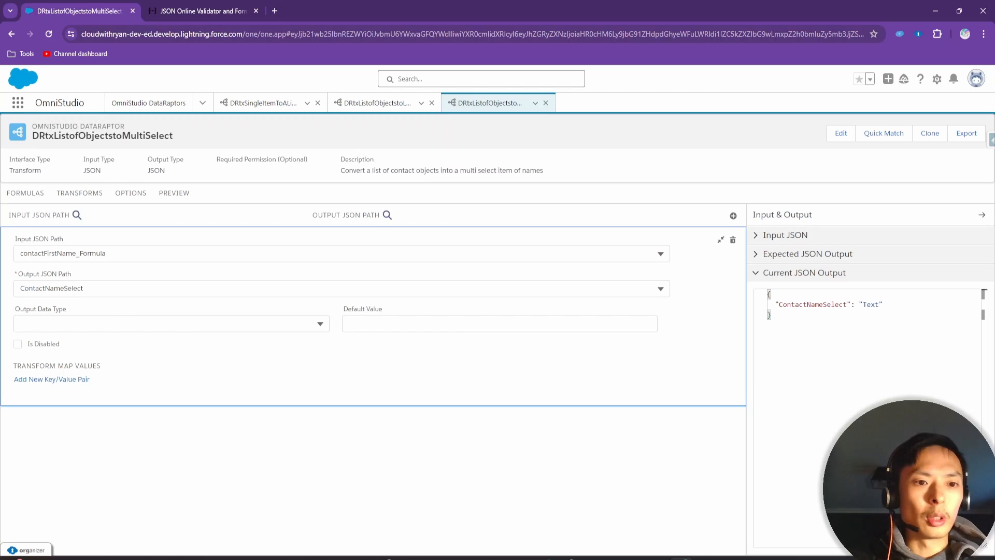
Set the mapping's output data type to Multi-Select
{"action": "left_click", "coordinate": [120, 324]}
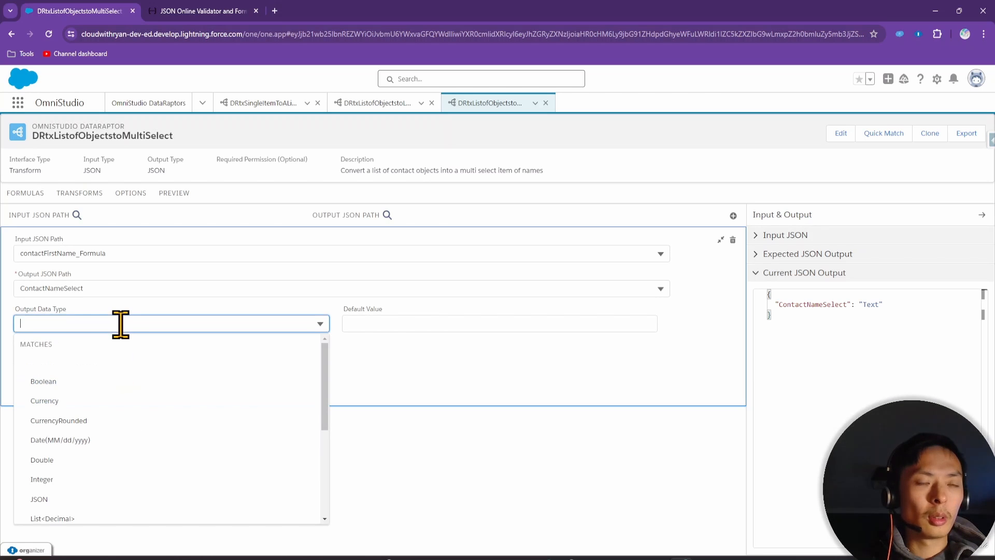
{"action": "scroll", "coordinate": [117, 422], "scroll_direction": "down", "scroll_amount": 3}
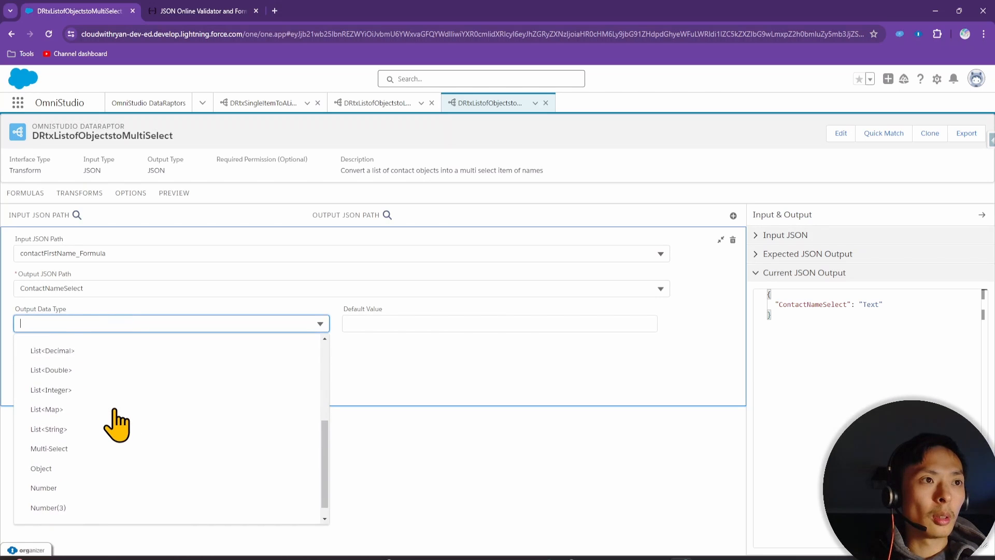
{"action": "scroll", "coordinate": [103, 420], "scroll_direction": "down", "scroll_amount": 1}
{"action": "left_click", "coordinate": [104, 432]}
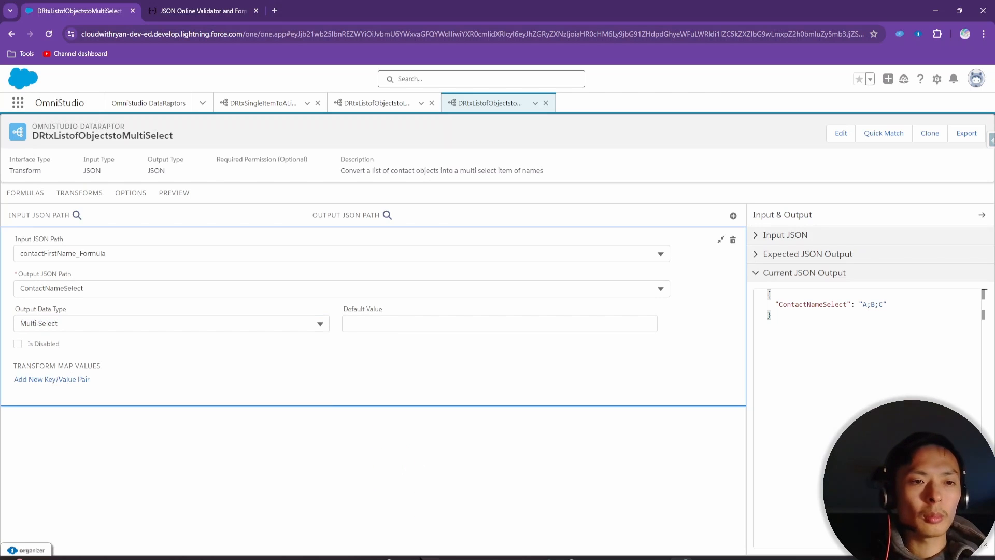
Execute the preview and highlight the returned ContactNameSelect value Sam;Tom;Luke
{"action": "left_click", "coordinate": [179, 196]}
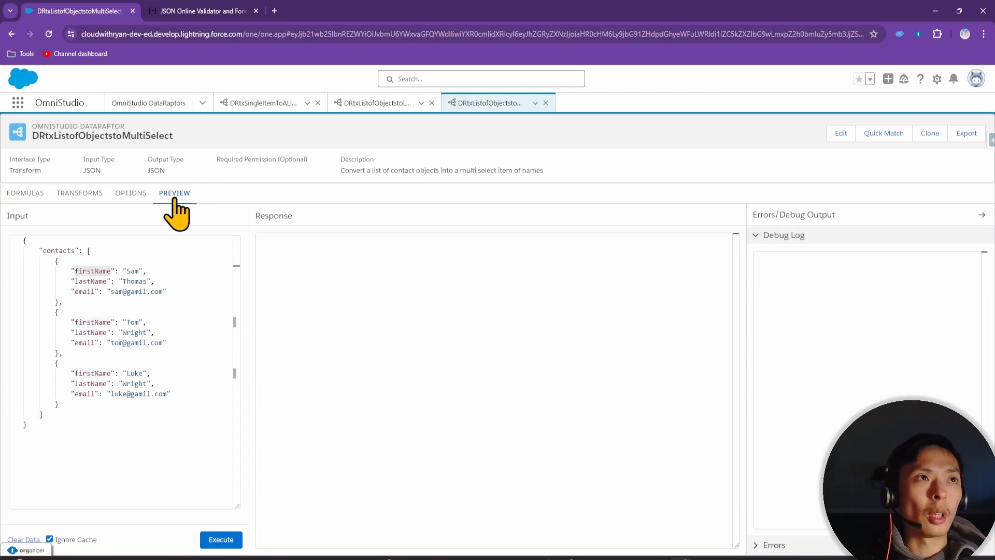
{"action": "left_click", "coordinate": [222, 540]}
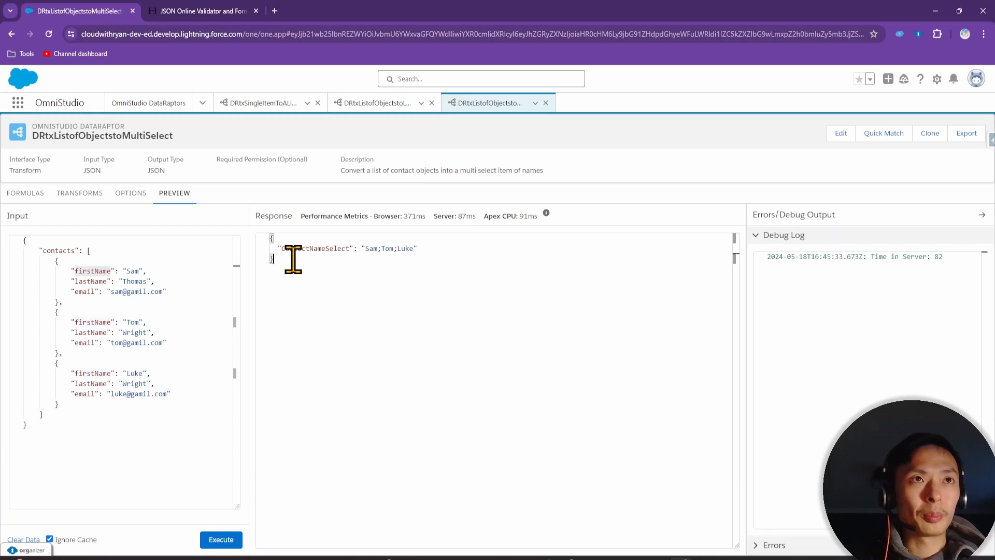
{"action": "double_click", "coordinate": [309, 249]}
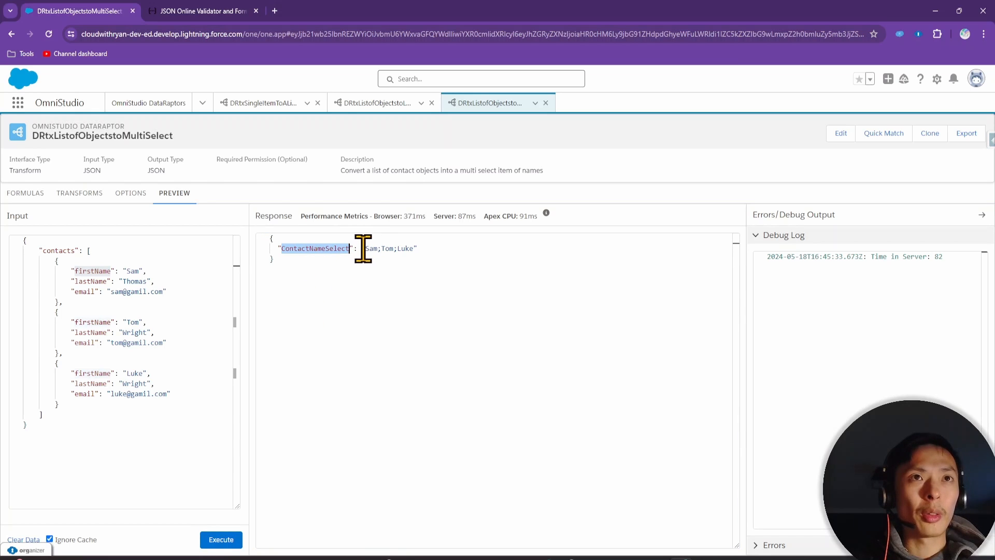
{"action": "left_click_drag", "start_coordinate": [357, 251], "coordinate": [413, 249]}
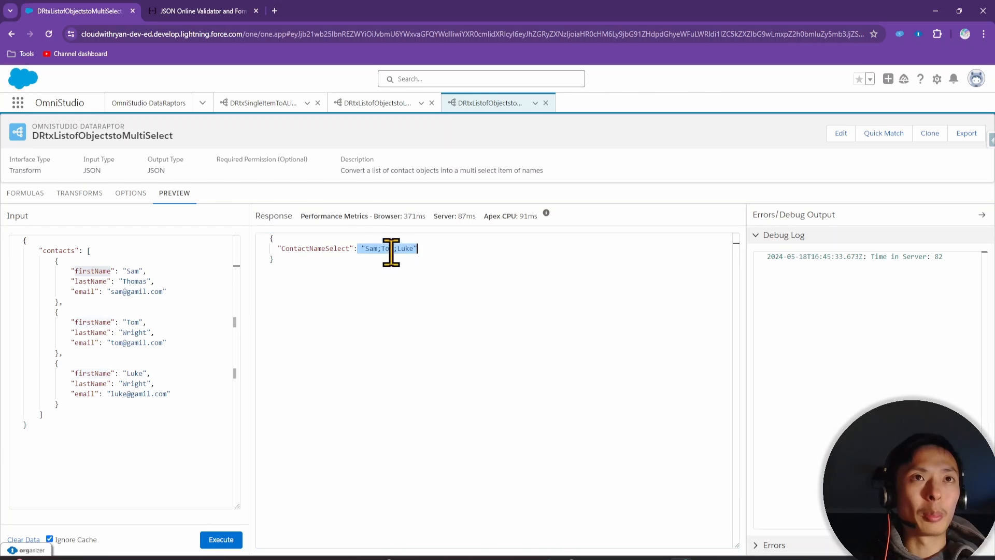
{"action": "left_click", "coordinate": [390, 304]}
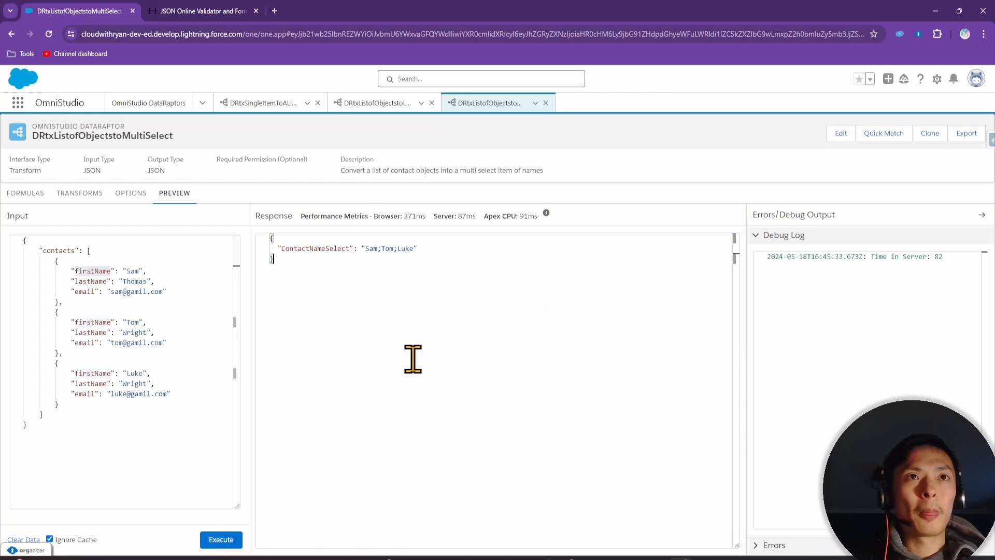
{"action": "left_click_drag", "start_coordinate": [361, 248], "coordinate": [417, 249]}
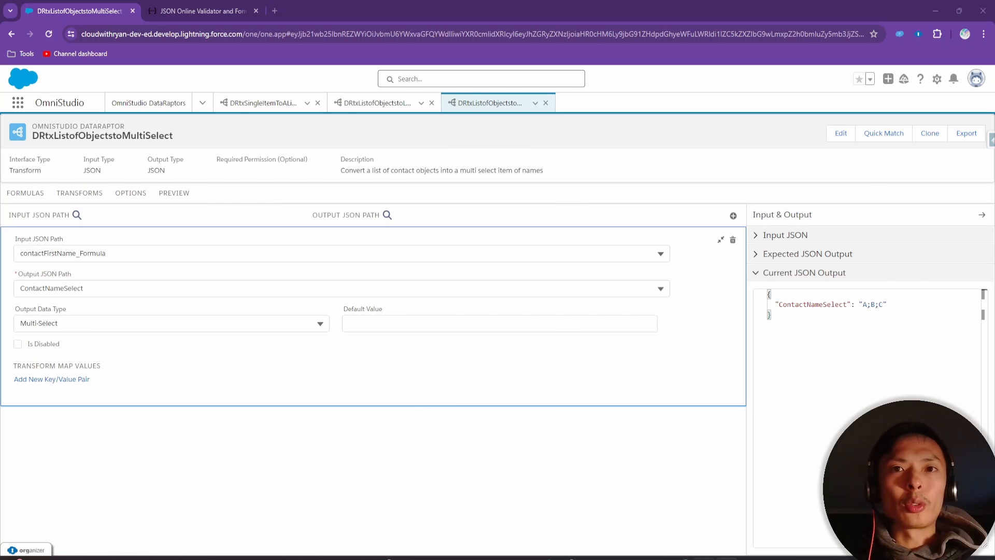
Delete the closing bracket under Sam;Tom on slide 26 and recheck the preview results
{"action": "key", "text": "alt+Tab"}
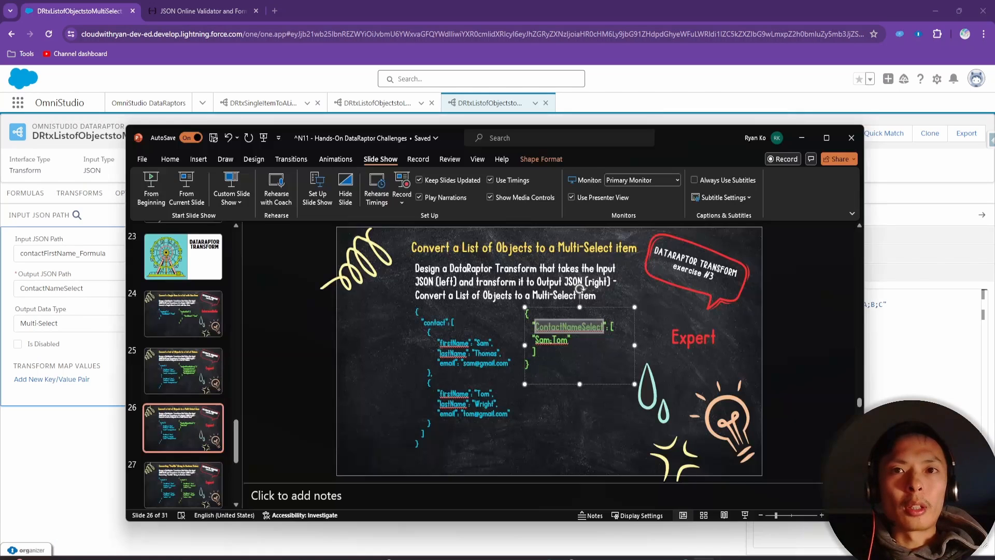
{"action": "left_click", "coordinate": [549, 354]}
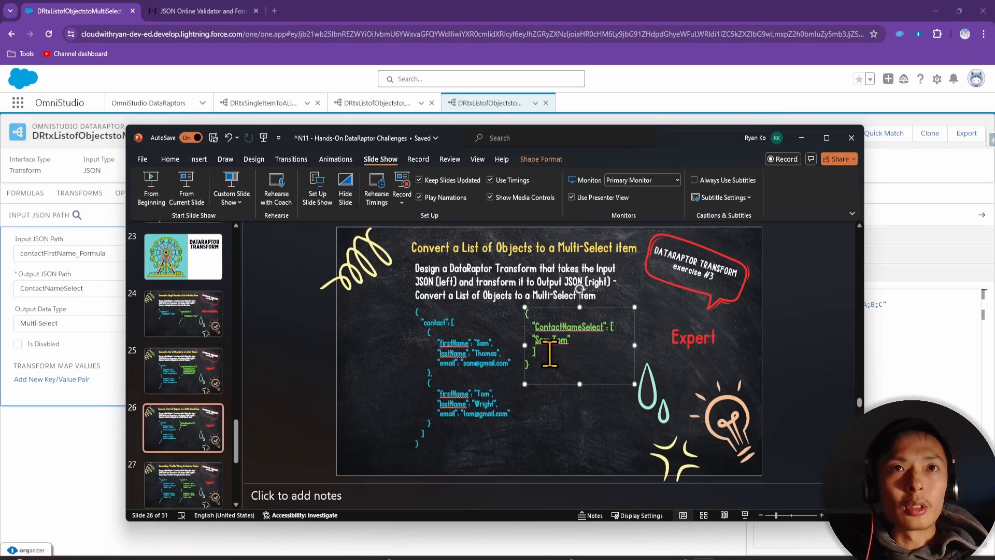
{"action": "key", "text": "BackSpace"}
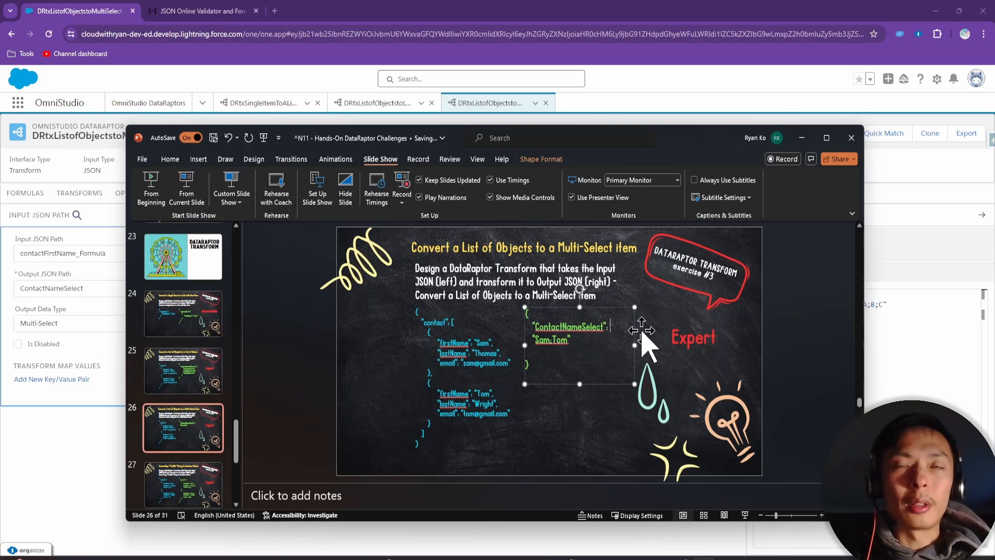
{"action": "left_click_drag", "start_coordinate": [679, 139], "coordinate": [679, 558]}
{"action": "left_click", "coordinate": [174, 193]}
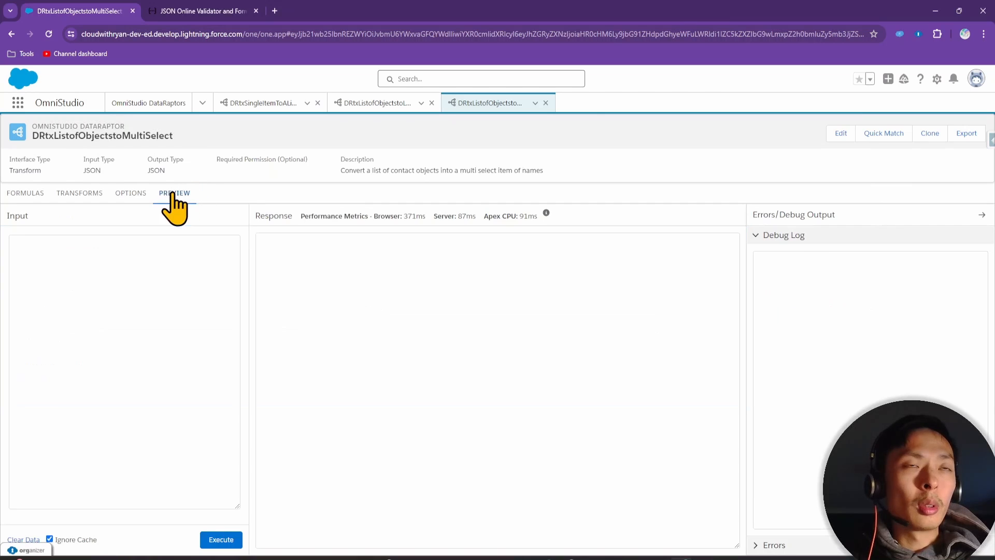
{"action": "left_click_drag", "start_coordinate": [663, 559], "coordinate": [667, 239]}
Inspect the slide's expected ContactNameSelect output 'Sam;Tom' for comparison with the preview
{"action": "left_click", "coordinate": [557, 417]}
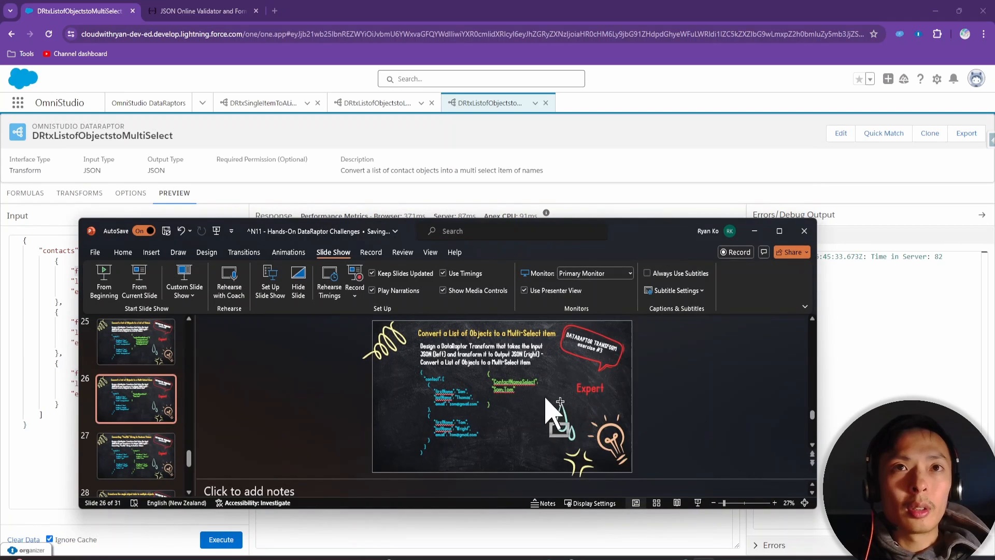
{"action": "scroll", "coordinate": [555, 412], "scroll_direction": "up", "scroll_amount": 5}
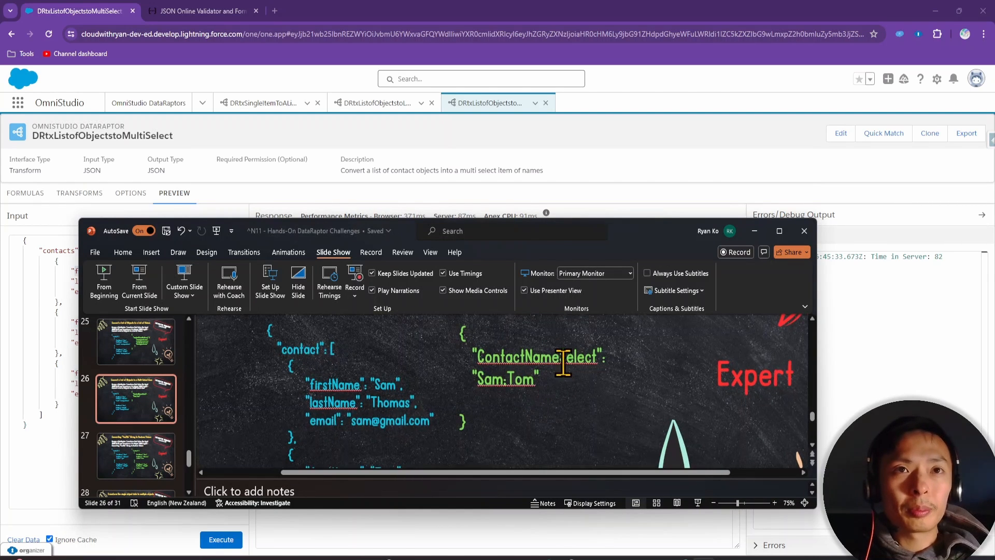
{"action": "left_click_drag", "start_coordinate": [648, 234], "coordinate": [615, 297]}
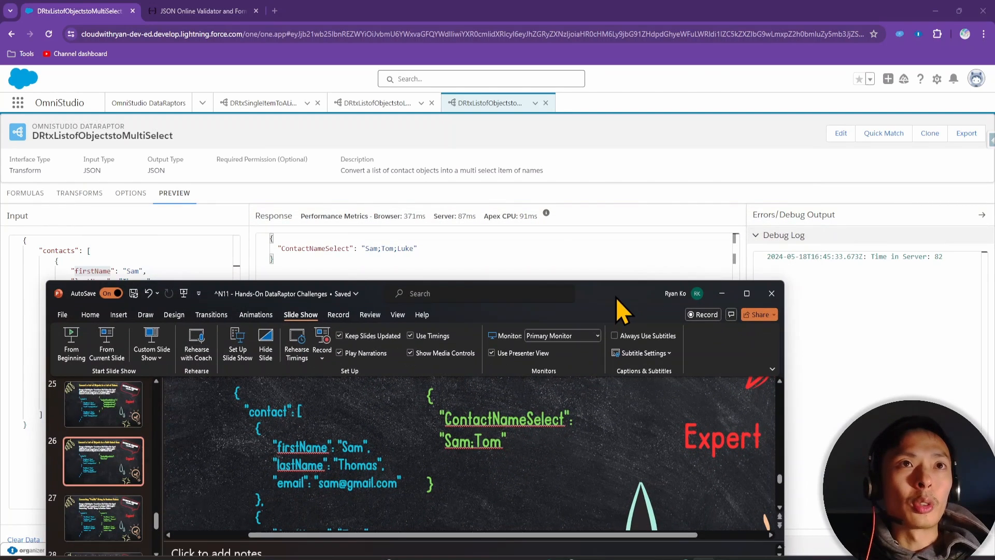
{"action": "left_click", "coordinate": [445, 441]}
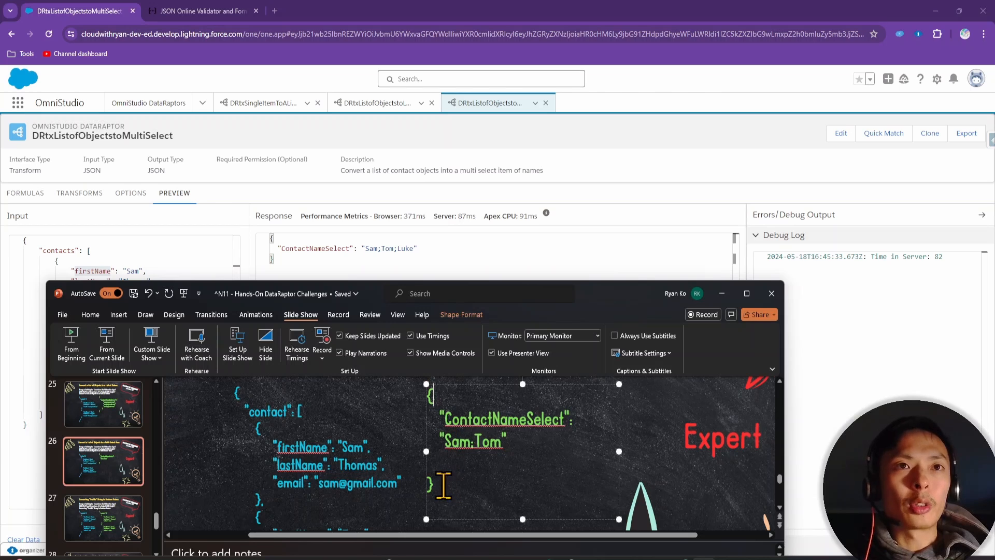
{"action": "double_click", "coordinate": [500, 420]}
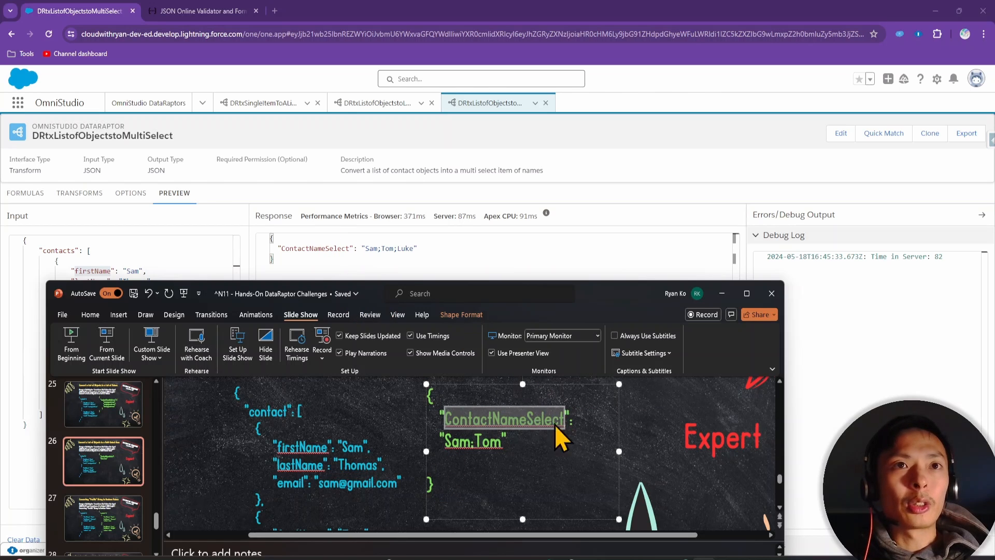
{"action": "left_click", "coordinate": [492, 433]}
{"action": "left_click", "coordinate": [453, 442]}
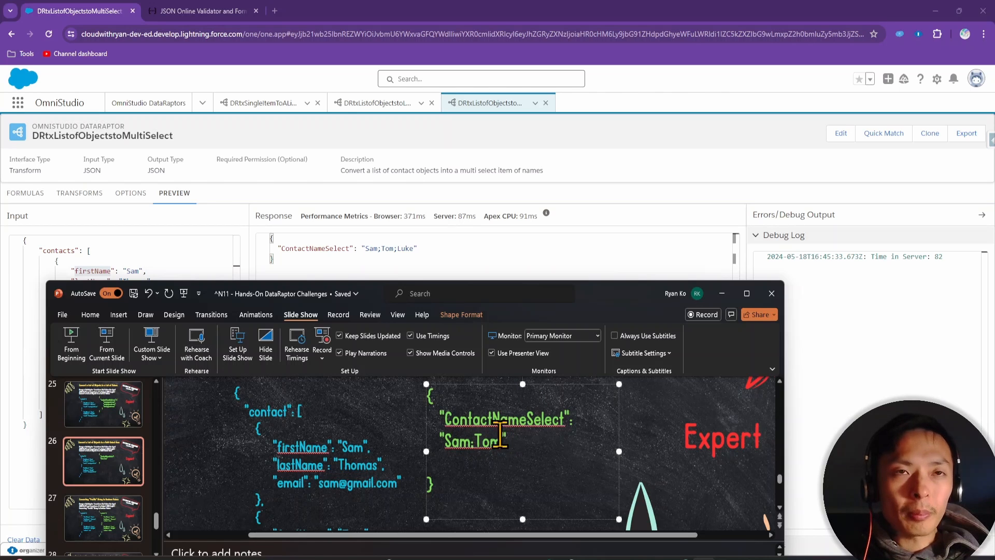
{"action": "scroll", "coordinate": [325, 444], "scroll_direction": "down", "scroll_amount": 1}
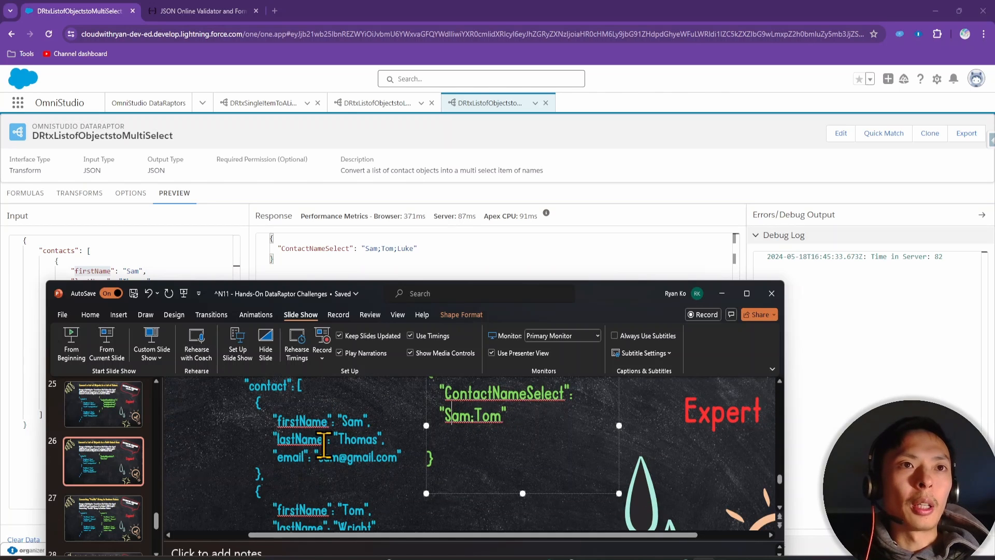
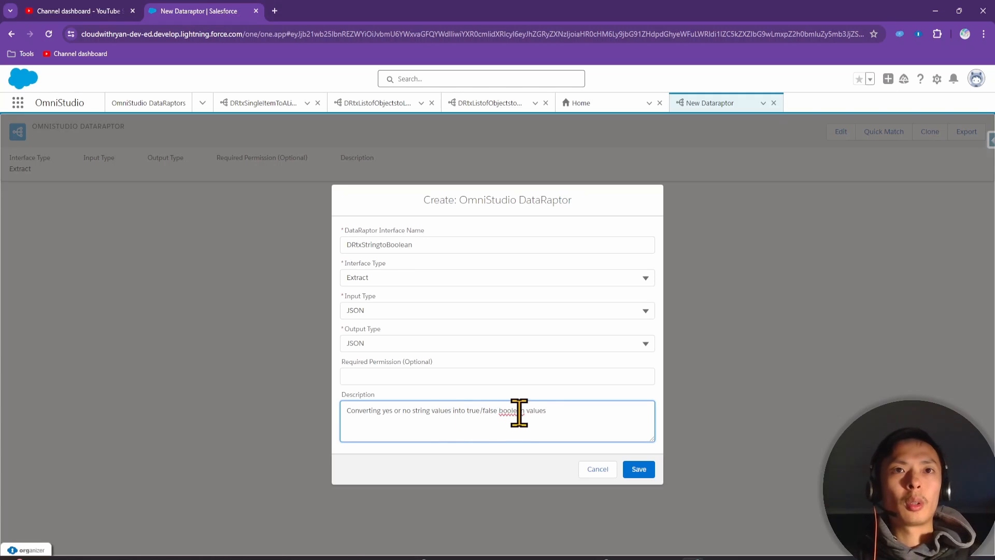
Set DRtxStringtoBoolean's interface type to Transform, save it, and paste the two-contact sample Input JSON
{"action": "left_click", "coordinate": [392, 279]}
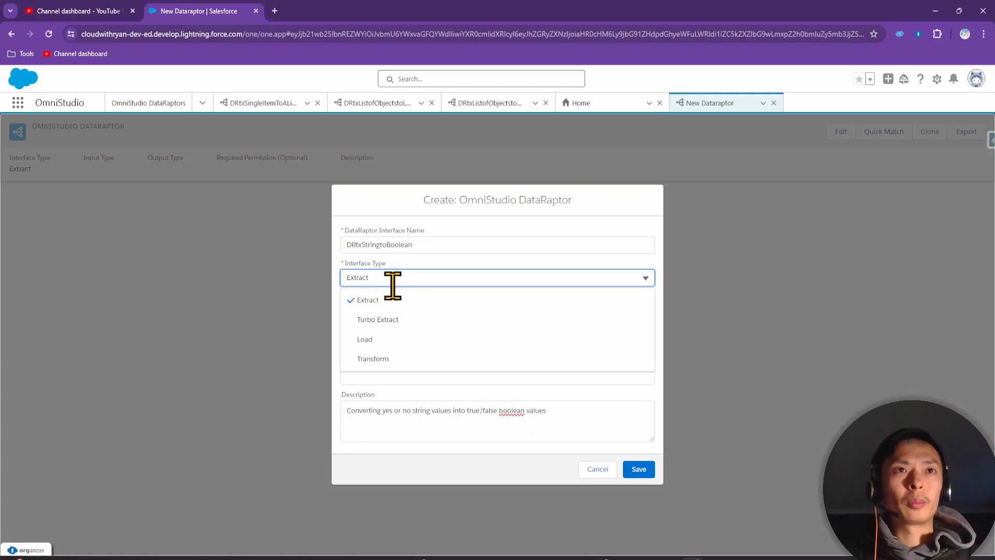
{"action": "left_click", "coordinate": [409, 359]}
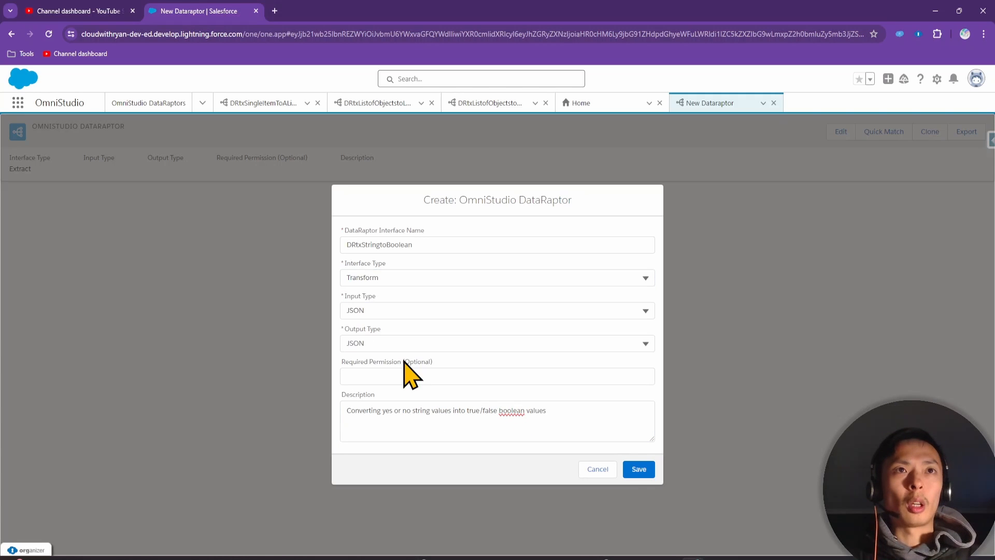
{"action": "left_click", "coordinate": [637, 469]}
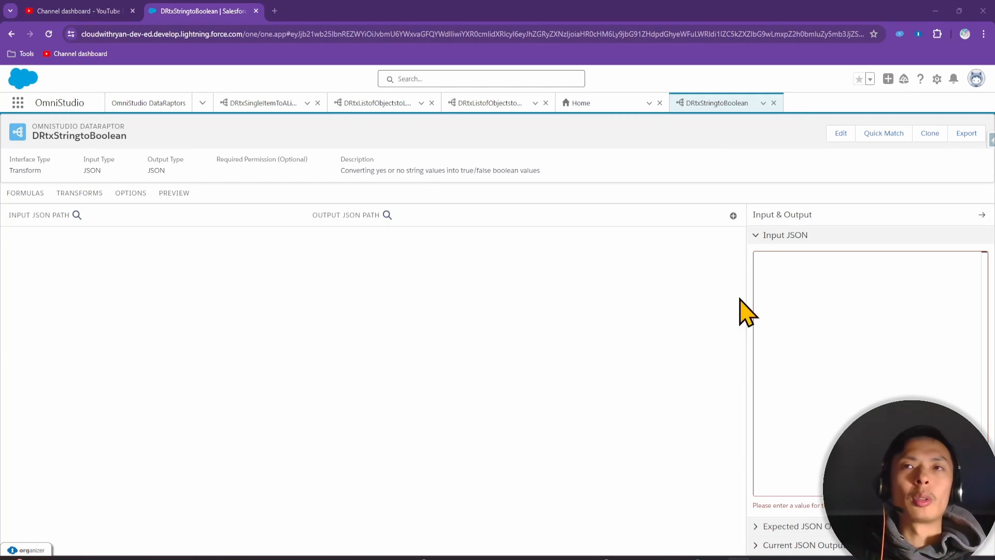
{"action": "left_click", "coordinate": [797, 288]}
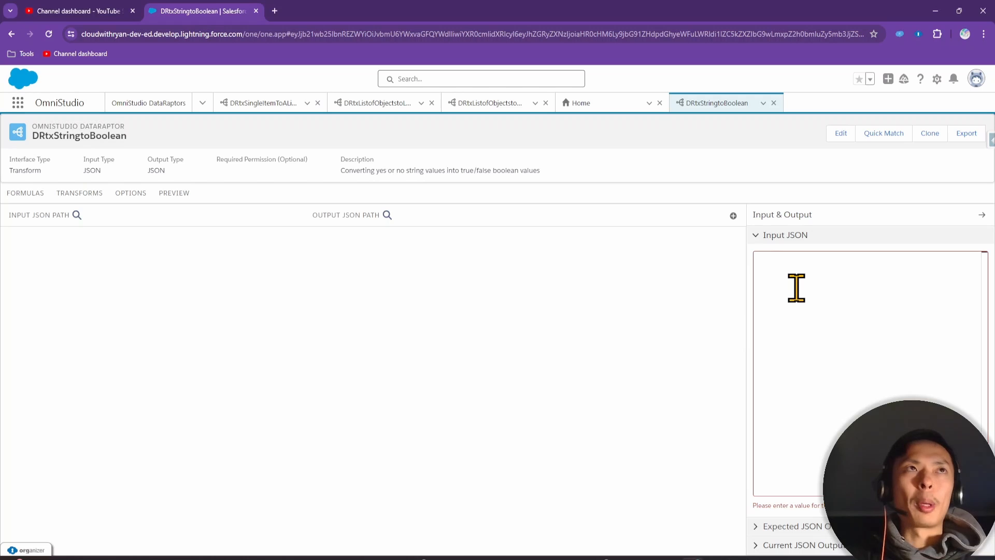
{"action": "key", "text": "ctrl+v"}
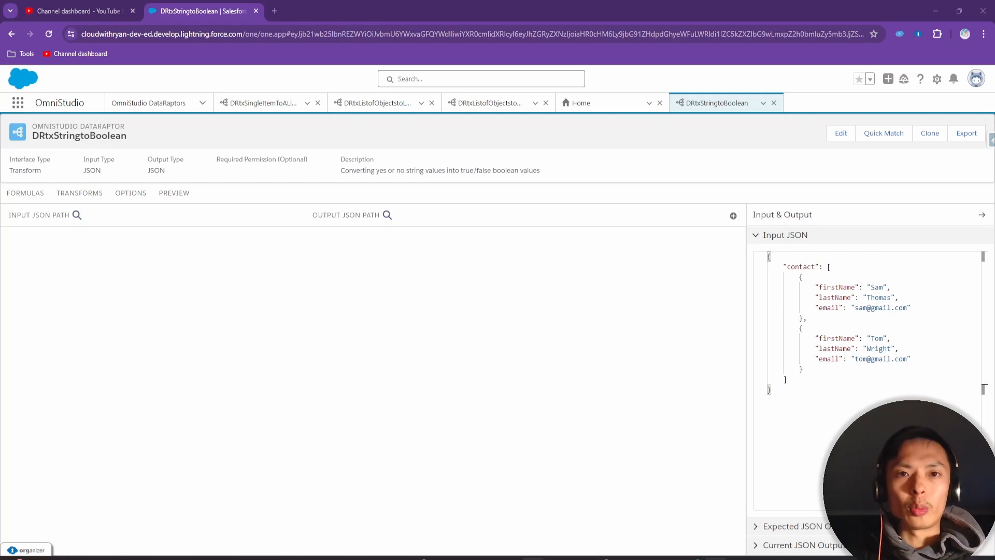
Bring up exercise slide 27 showing the Yes/No-to-Boolean target JSON
{"action": "left_click_drag", "start_coordinate": [532, 559], "coordinate": [370, 133]}
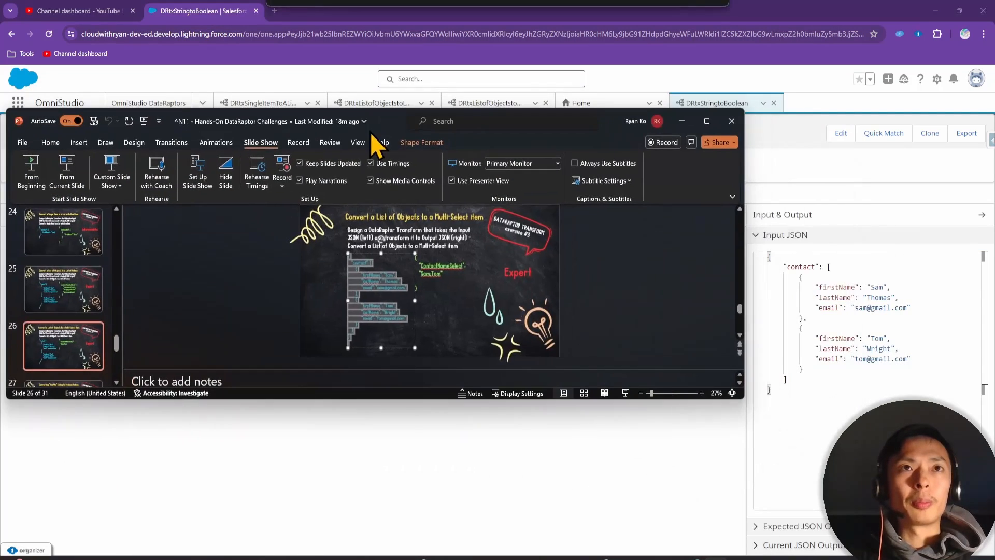
{"action": "left_click_drag", "start_coordinate": [482, 399], "coordinate": [487, 555]}
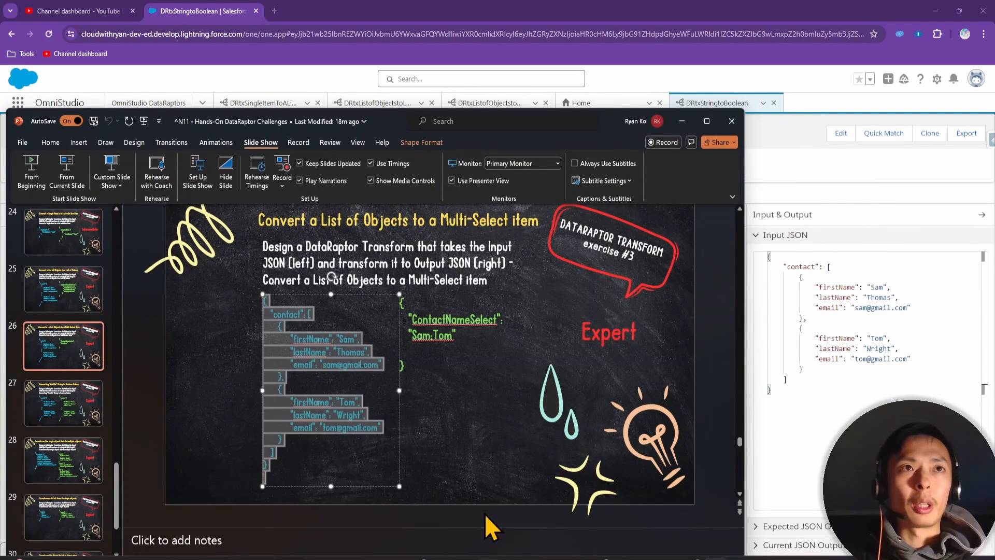
{"action": "left_click", "coordinate": [328, 409]}
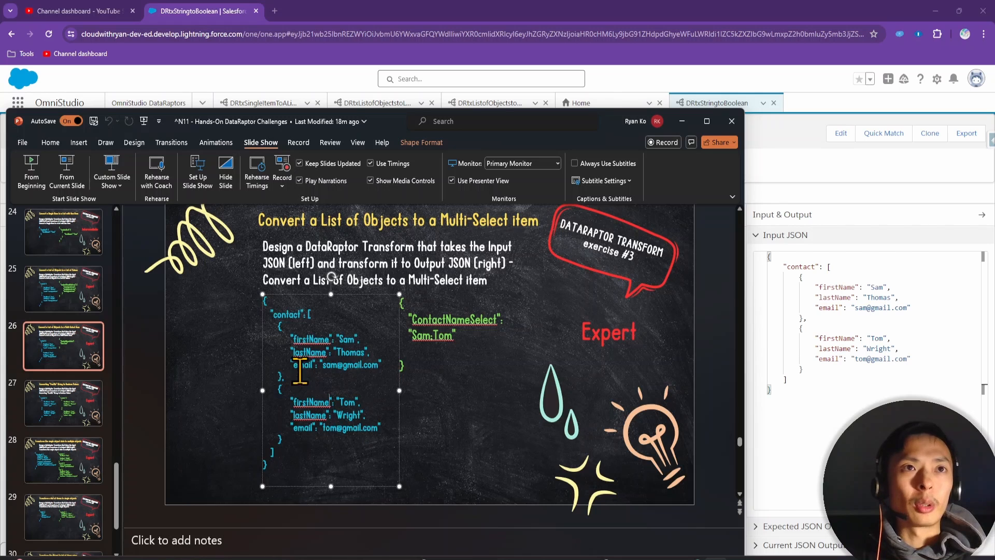
{"action": "left_click", "coordinate": [74, 403]}
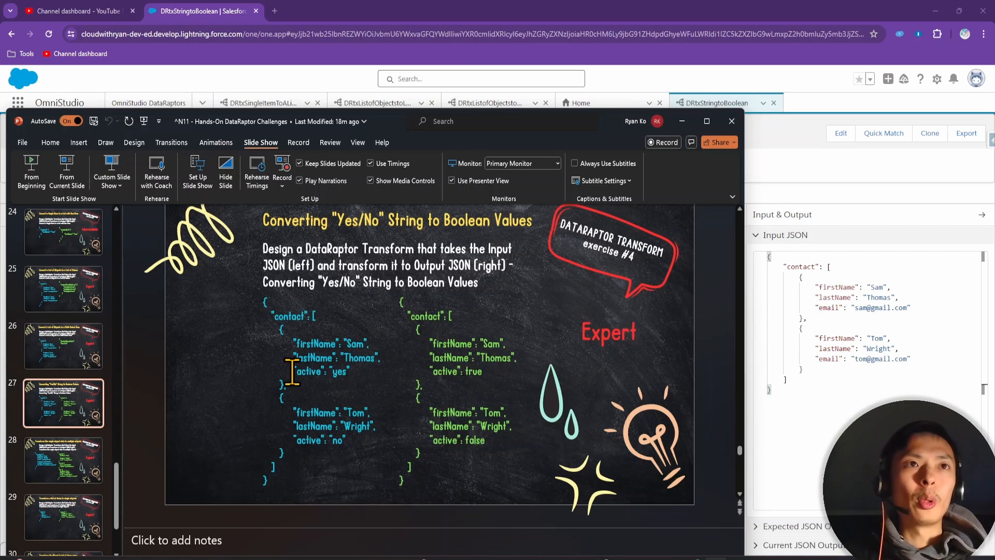
Rename both contacts' email keys to active, with yes for the first contact and no for the second
{"action": "double_click", "coordinate": [832, 306]}
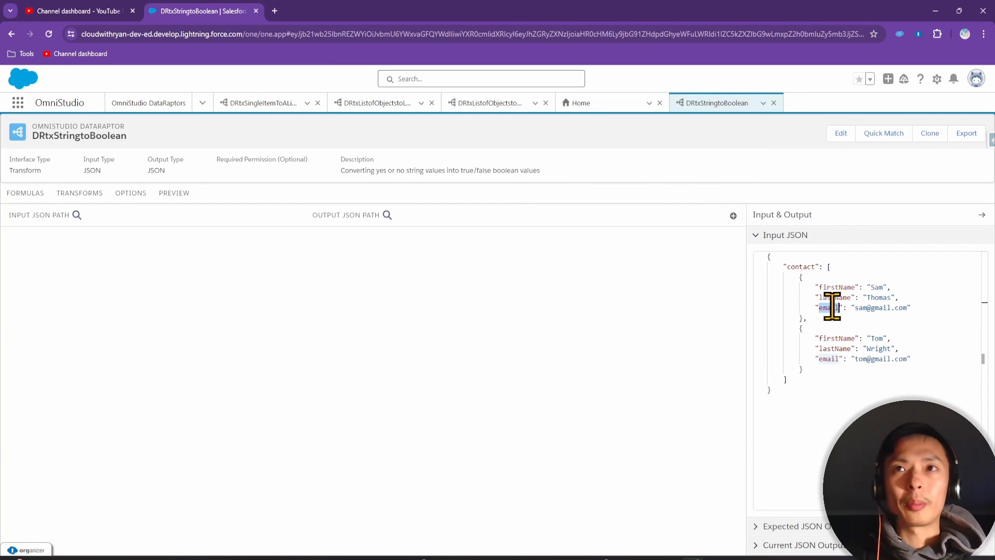
{"action": "type", "text": "activ"}
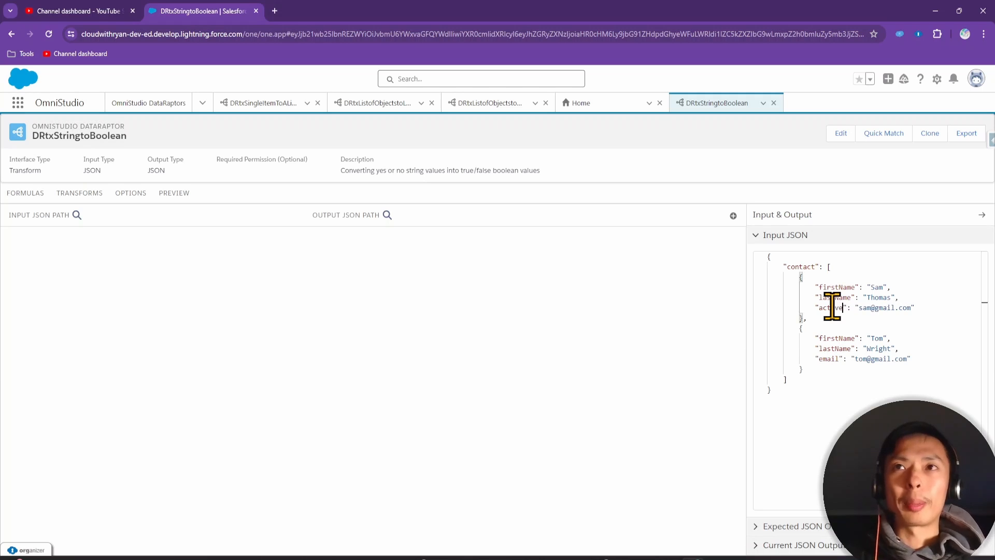
{"action": "double_click", "coordinate": [879, 308]}
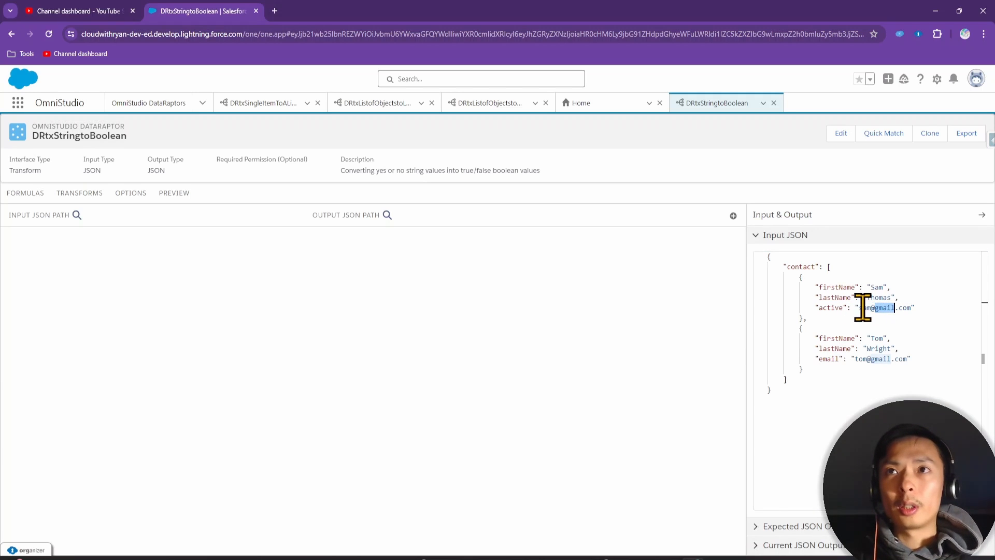
{"action": "left_click_drag", "start_coordinate": [861, 307], "coordinate": [909, 309]}
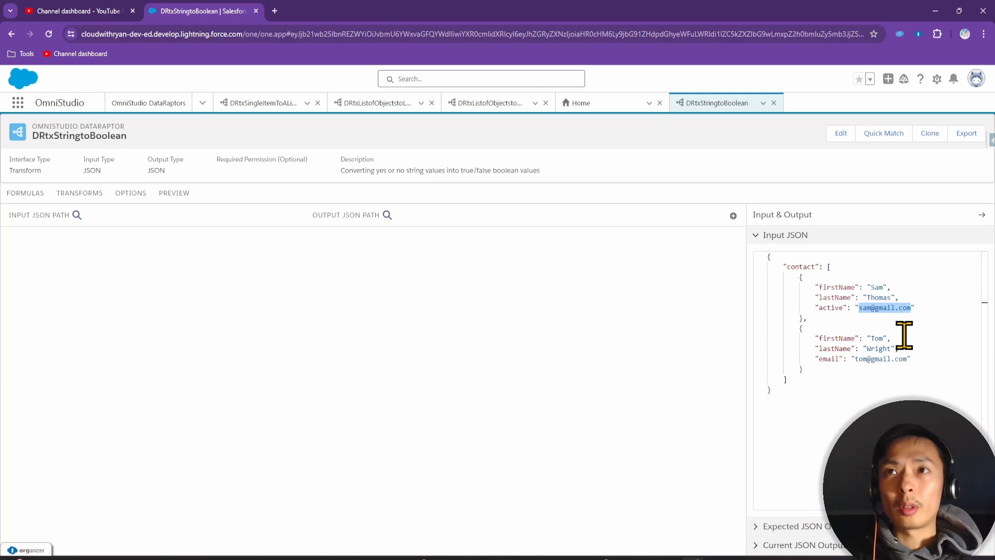
{"action": "type", "text": "yes"}
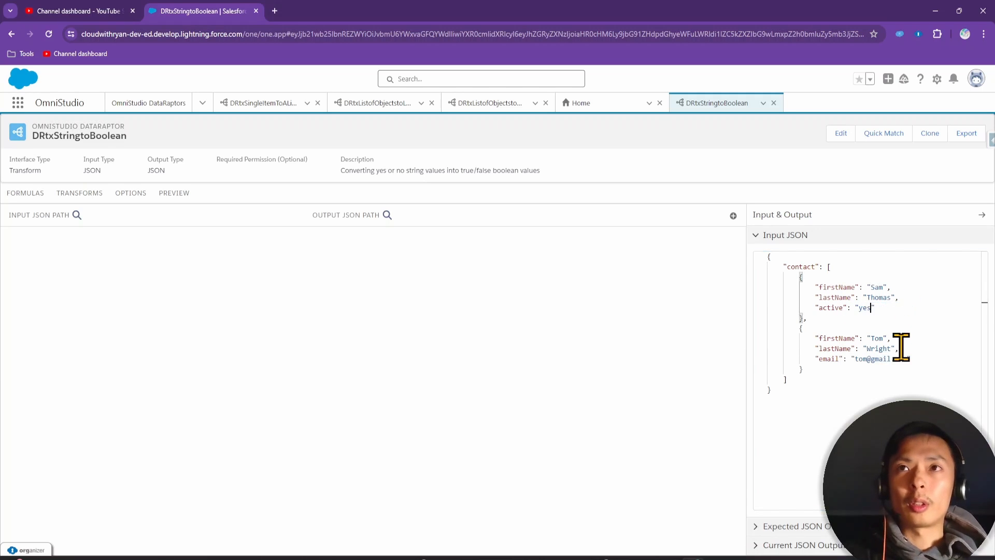
{"action": "double_click", "coordinate": [829, 307]}
{"action": "key", "text": "ctrl+c"}
{"action": "double_click", "coordinate": [831, 359]}
{"action": "key", "text": "ctrl+v"}
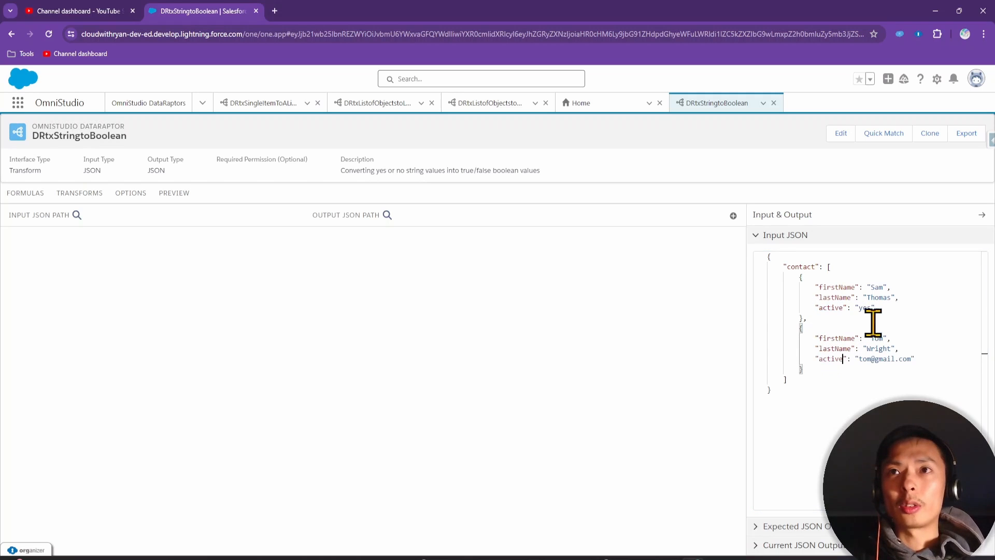
{"action": "left_click_drag", "start_coordinate": [859, 359], "coordinate": [910, 359]}
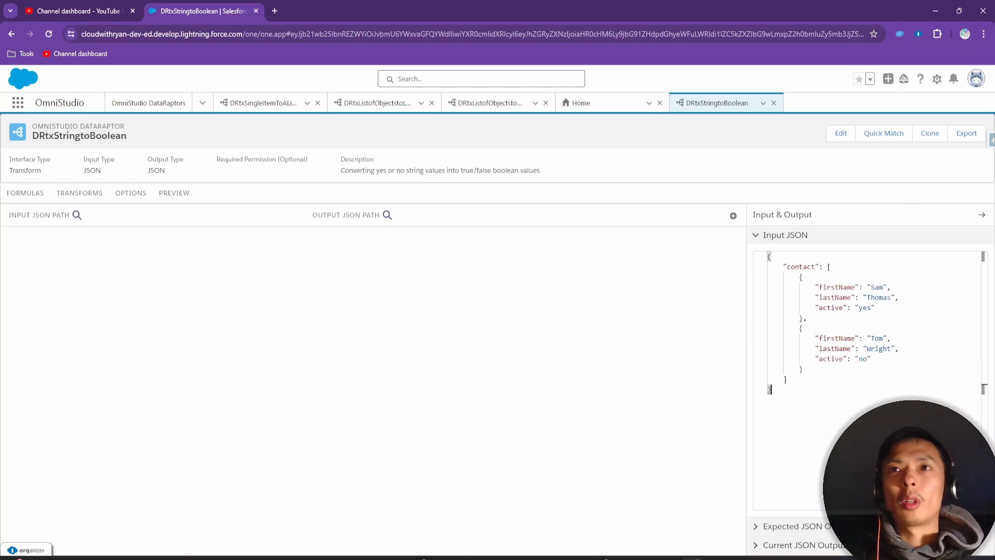
Check the exercise slide, then expand the empty Expected JSON Output section
{"action": "key", "text": "alt+Tab"}
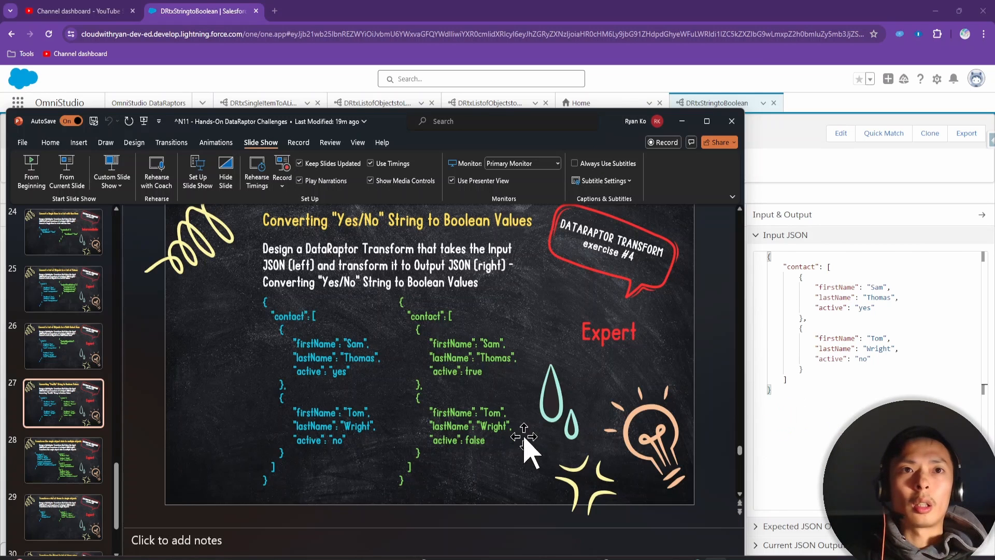
{"action": "left_click", "coordinate": [784, 398]}
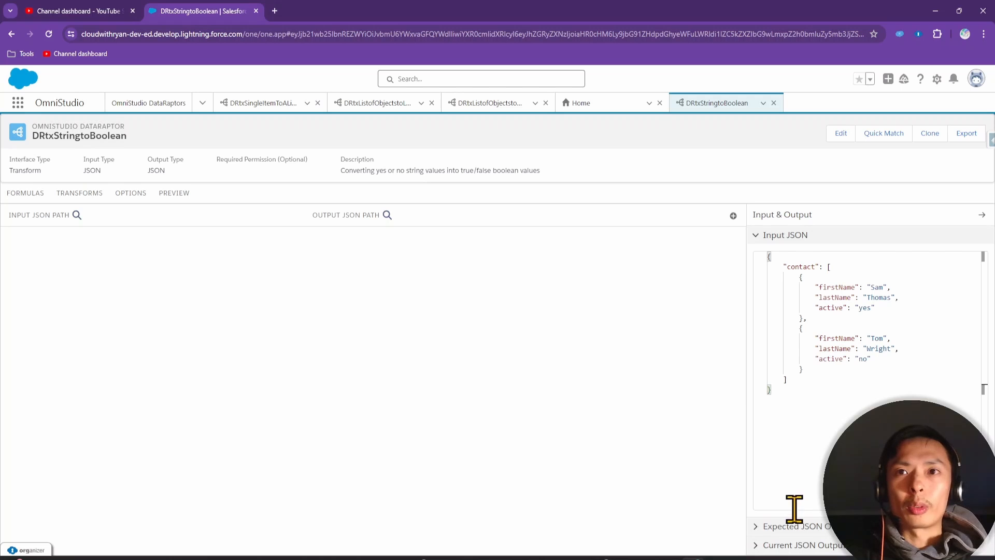
{"action": "left_click", "coordinate": [793, 527]}
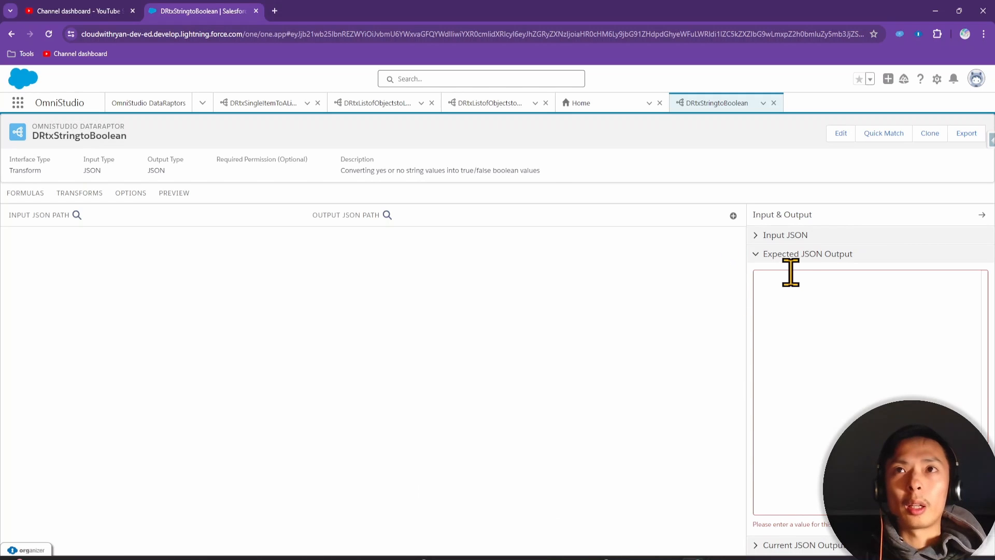
Copy the full Input JSON into the Expected JSON Output box
{"action": "left_click", "coordinate": [787, 236]}
{"action": "left_click", "coordinate": [810, 405]}
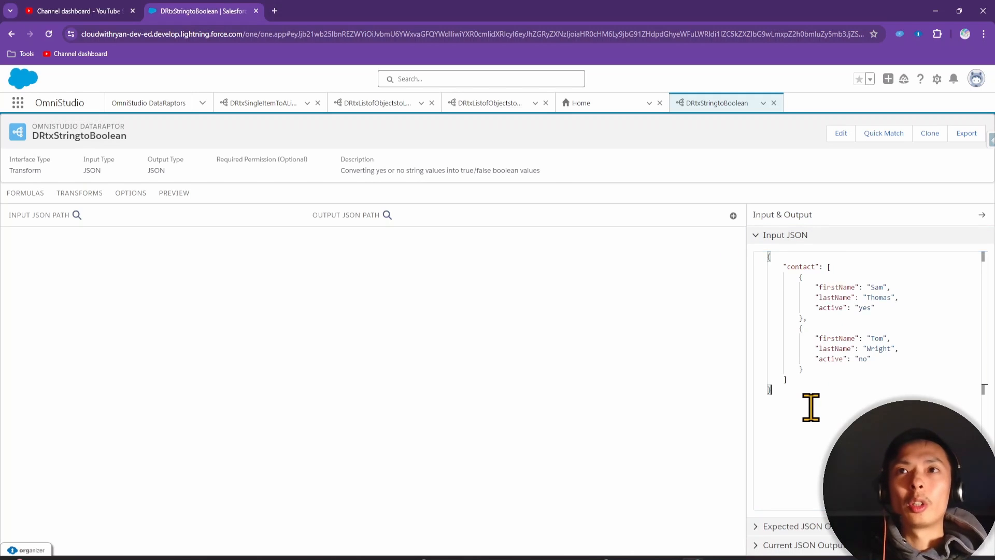
{"action": "key", "text": "ctrl+a"}
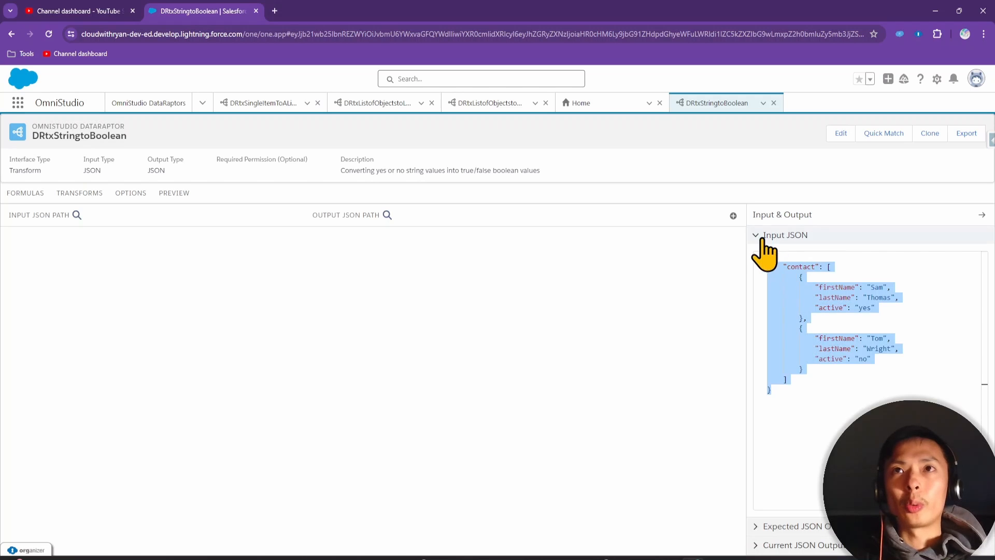
{"action": "left_click", "coordinate": [759, 236]}
{"action": "left_click", "coordinate": [789, 309]}
{"action": "key", "text": "ctrl+v"}
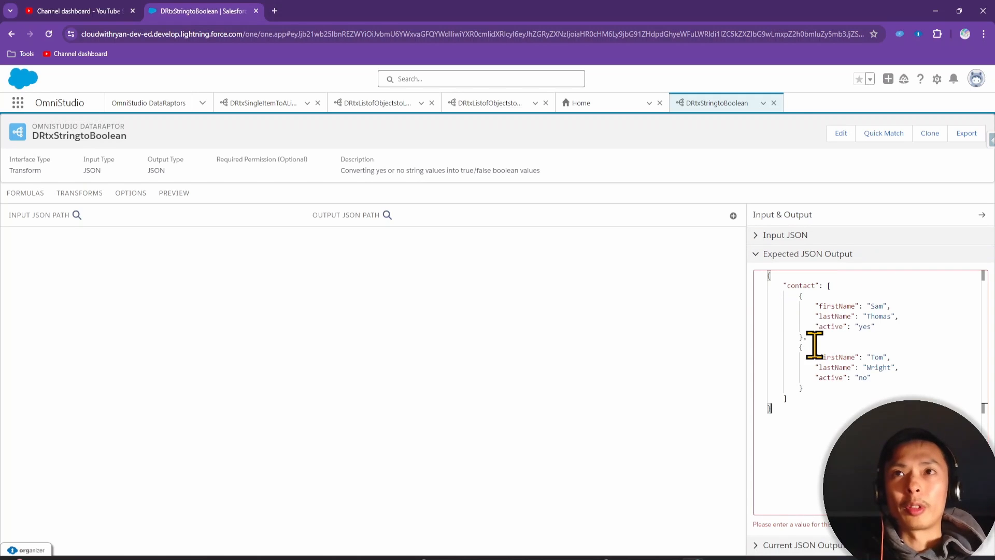
Change the expected active values to true for the first contact and false for the second
{"action": "key", "text": "alt+Tab"}
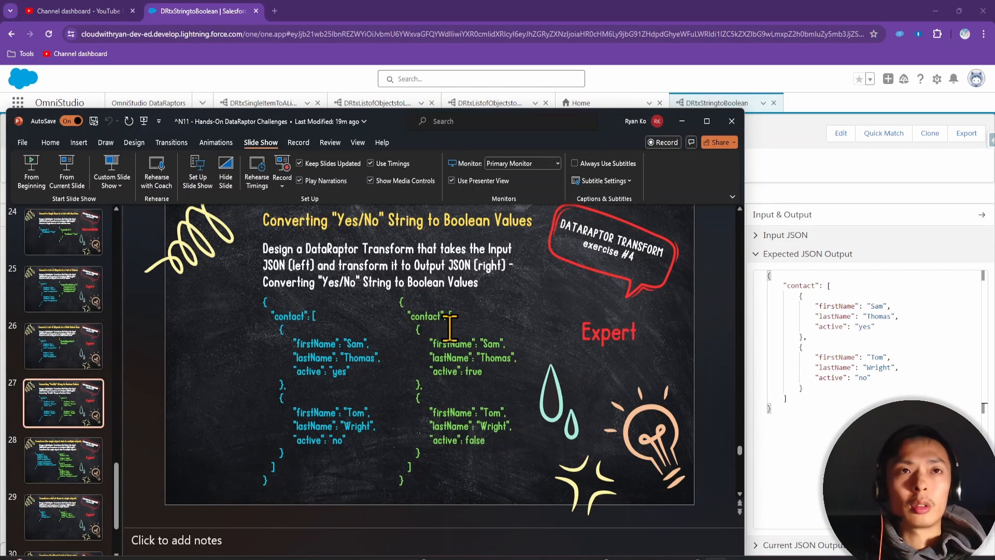
{"action": "left_click", "coordinate": [877, 330]}
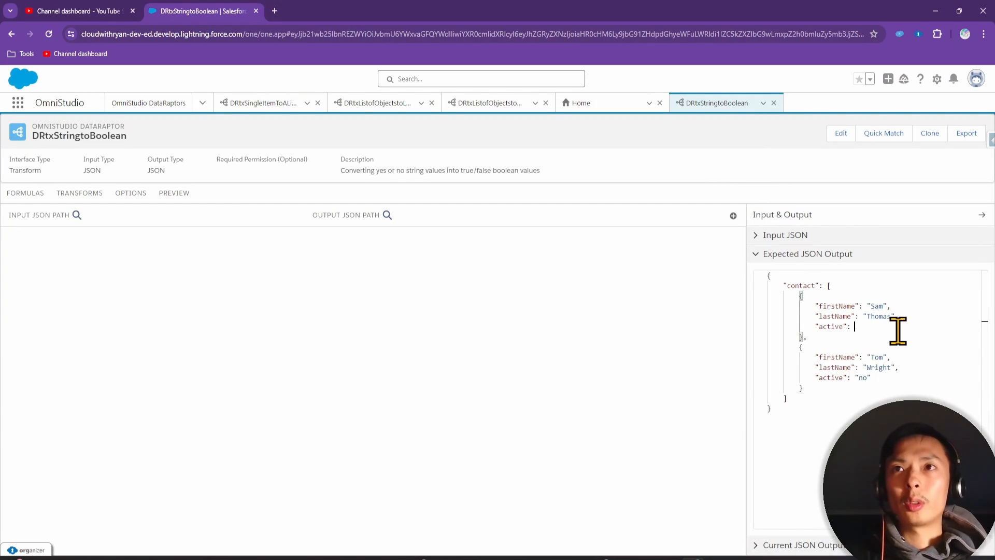
{"action": "left_click", "coordinate": [884, 379]}
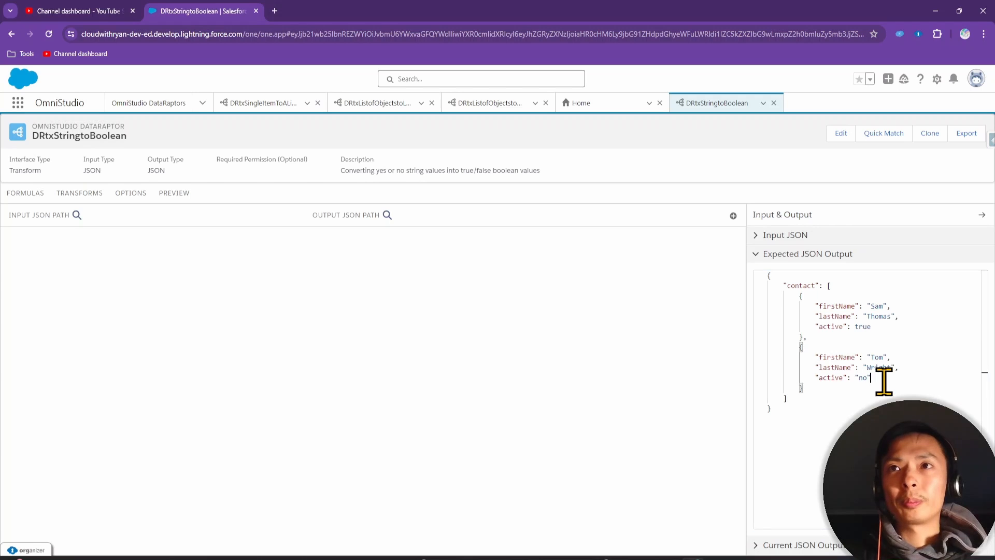
{"action": "type", "text": "false"}
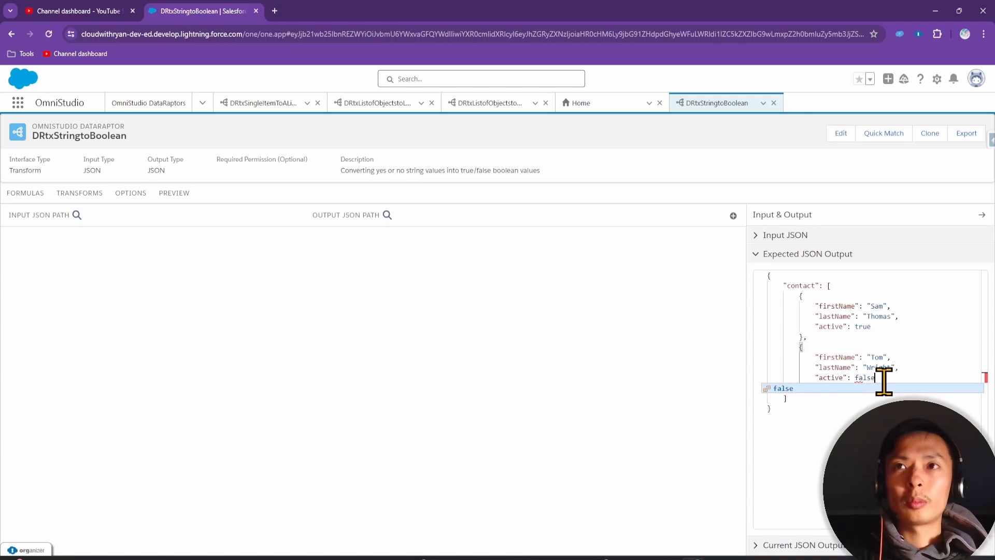
{"action": "left_click", "coordinate": [563, 395]}
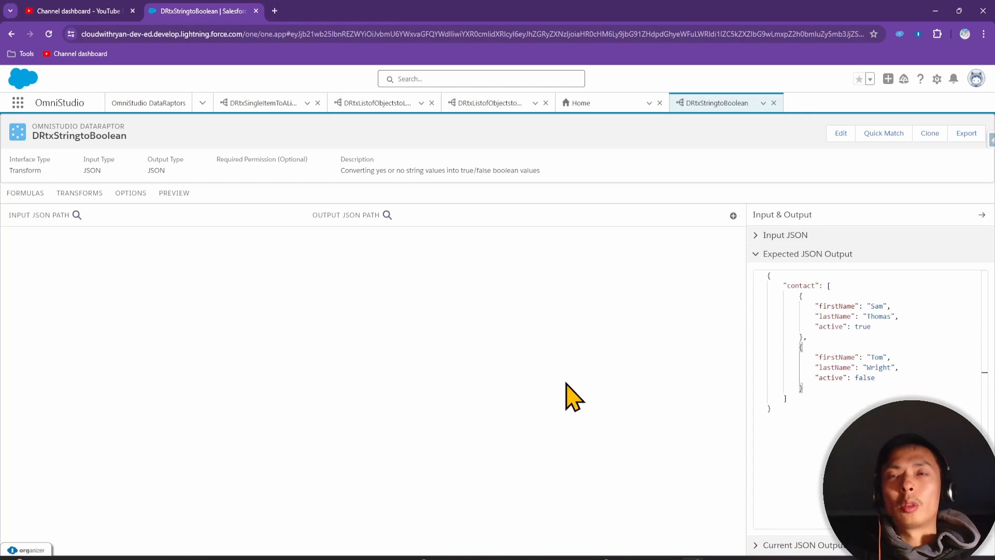
{"action": "left_click", "coordinate": [780, 238]}
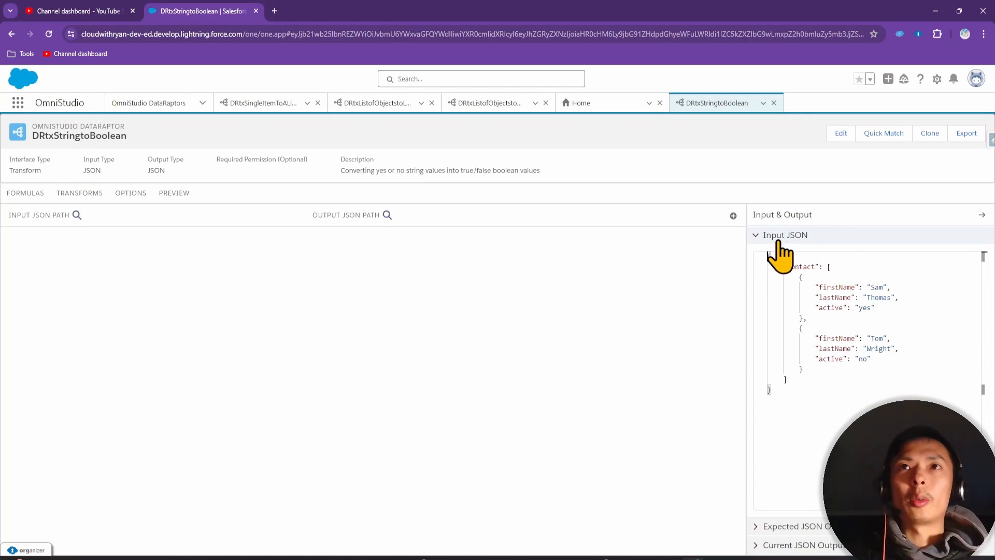
Add a mapping from contact:firstName to output path contact:firstName
{"action": "left_click", "coordinate": [733, 216]}
{"action": "left_click", "coordinate": [80, 254]}
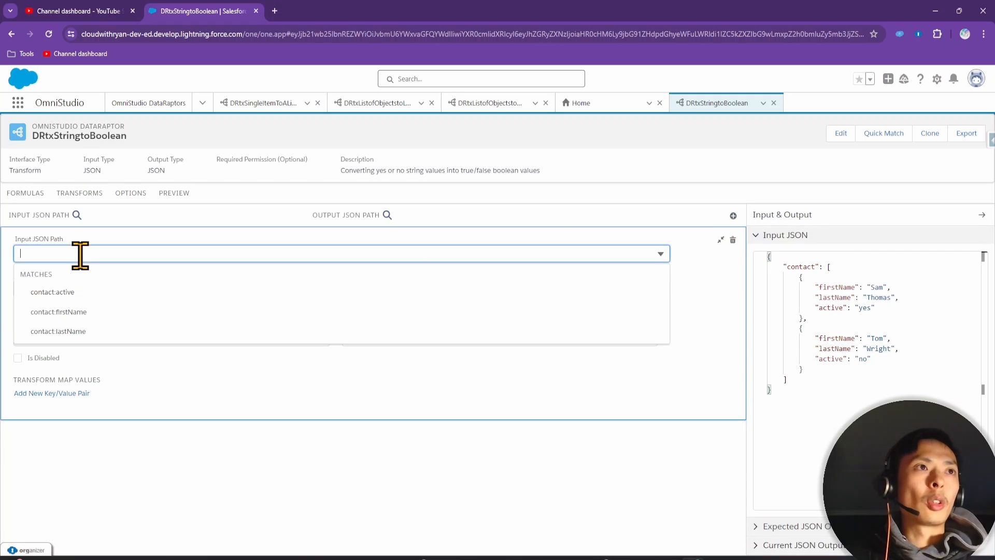
{"action": "left_click", "coordinate": [101, 313]}
{"action": "left_click", "coordinate": [98, 289]}
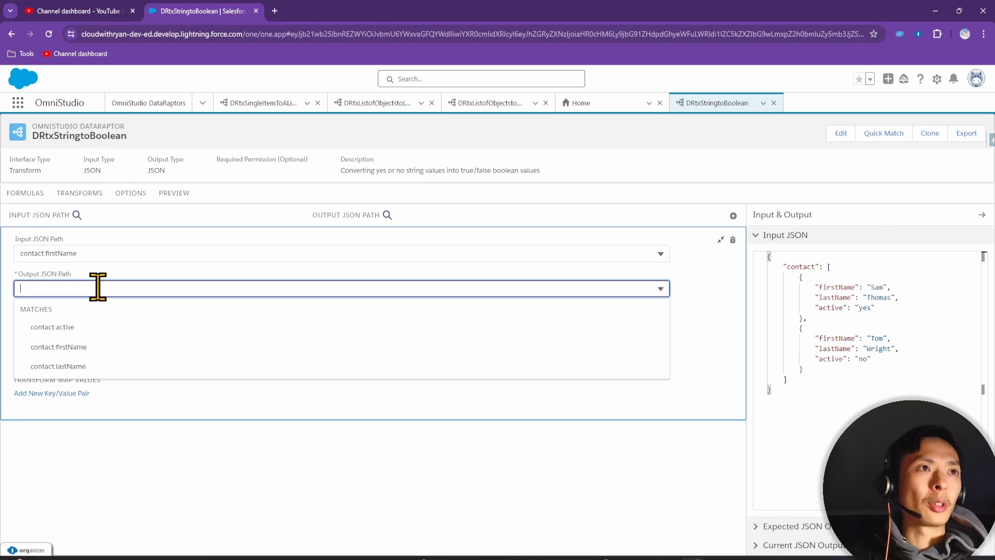
{"action": "left_click", "coordinate": [78, 346]}
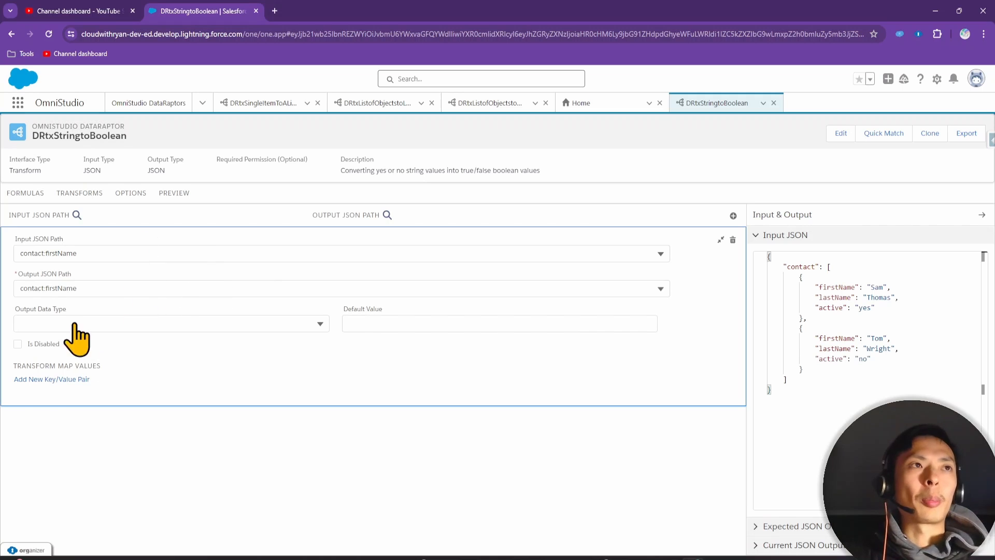
Add a contact:lastName to contact:lastName mapping, then start a third mapping row
{"action": "left_click", "coordinate": [733, 216]}
{"action": "left_click", "coordinate": [76, 277]}
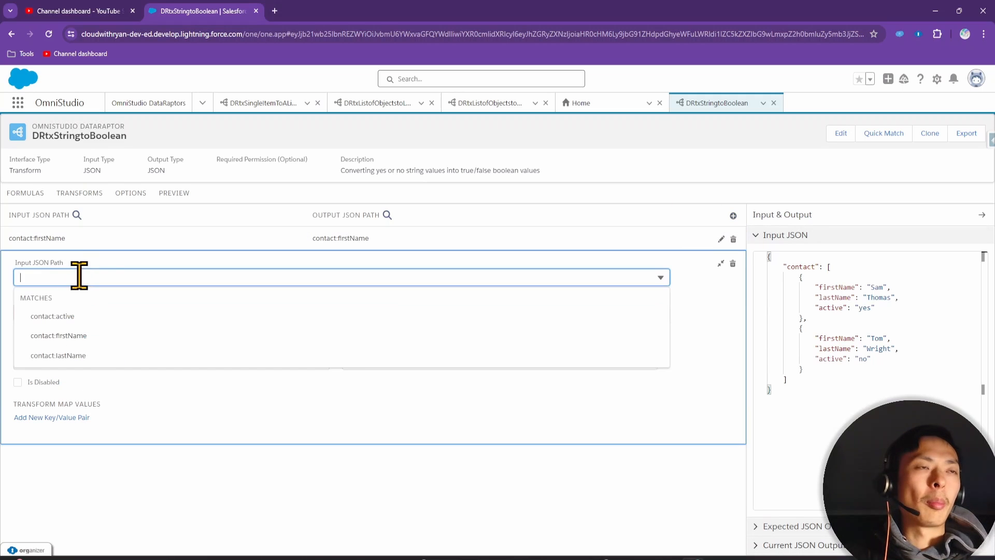
{"action": "left_click", "coordinate": [86, 355]}
{"action": "left_click", "coordinate": [85, 312]}
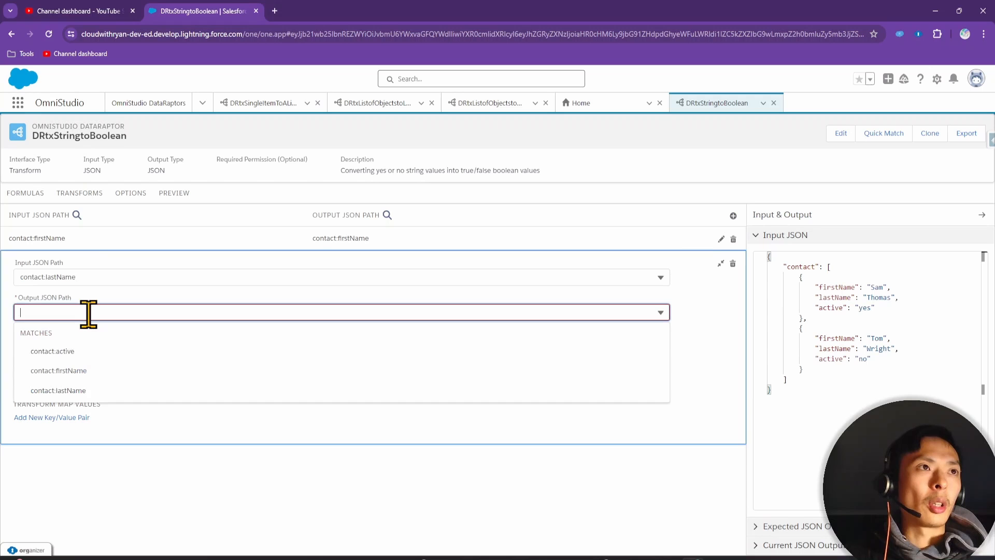
{"action": "left_click", "coordinate": [78, 390]}
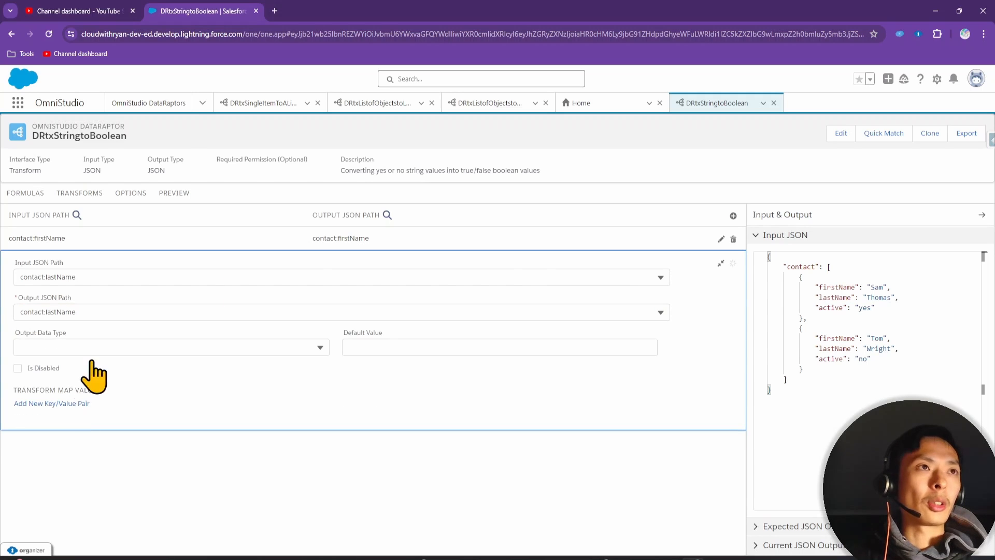
{"action": "left_click", "coordinate": [733, 216]}
{"action": "left_click", "coordinate": [73, 300]}
Map contact:active to contact:active with Boolean output type, checking the expected true/false values
{"action": "left_click", "coordinate": [75, 339]}
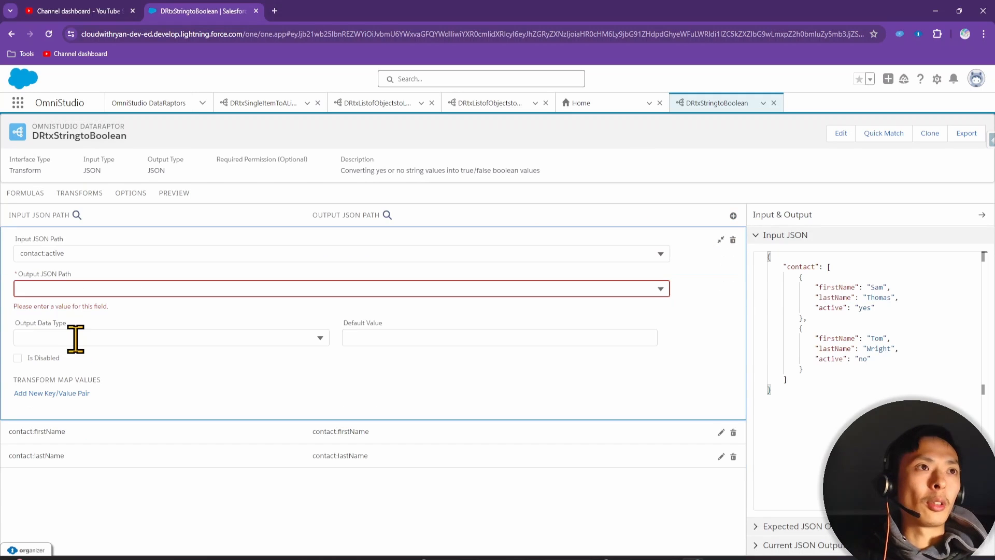
{"action": "left_click", "coordinate": [72, 288]}
{"action": "left_click", "coordinate": [83, 328]}
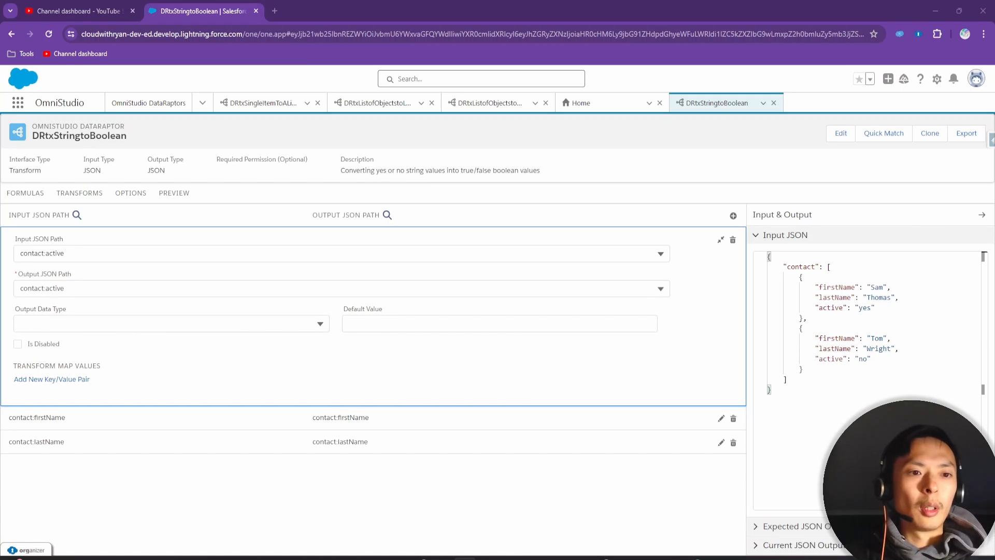
{"action": "left_click", "coordinate": [861, 305]}
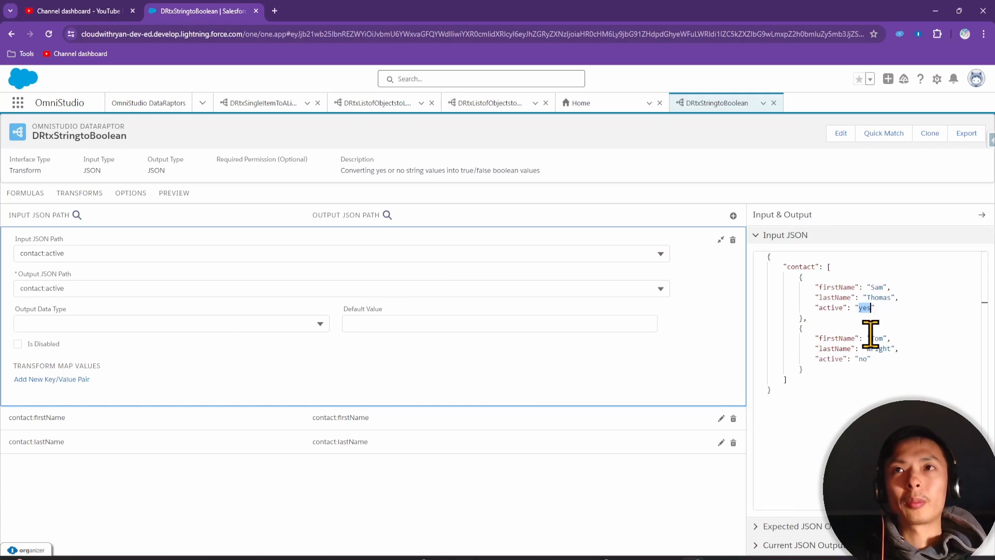
{"action": "left_click", "coordinate": [829, 532]}
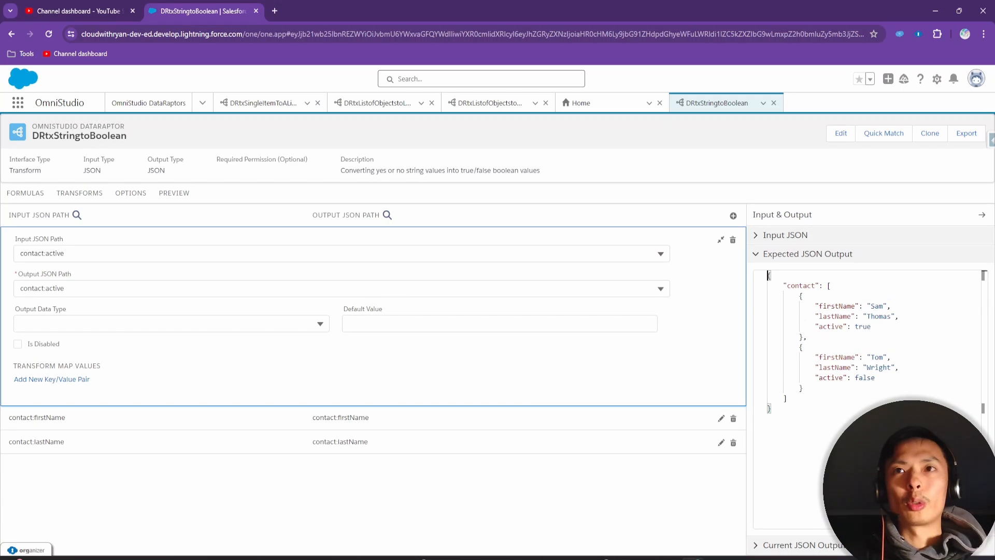
{"action": "left_click", "coordinate": [159, 324]}
{"action": "left_click", "coordinate": [104, 380]}
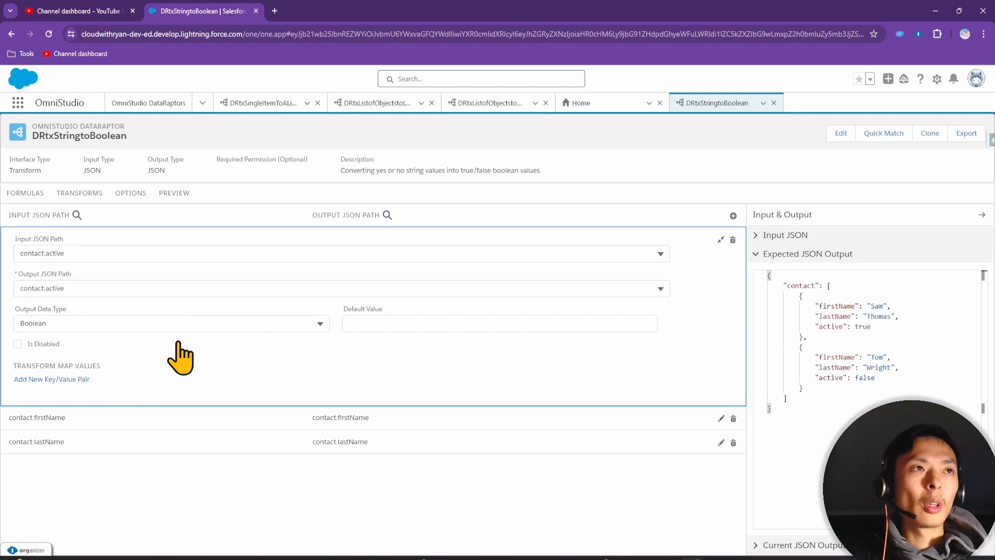
Add a transform map pair and capitalise the sample active values to Yes and No
{"action": "left_click", "coordinate": [62, 380]}
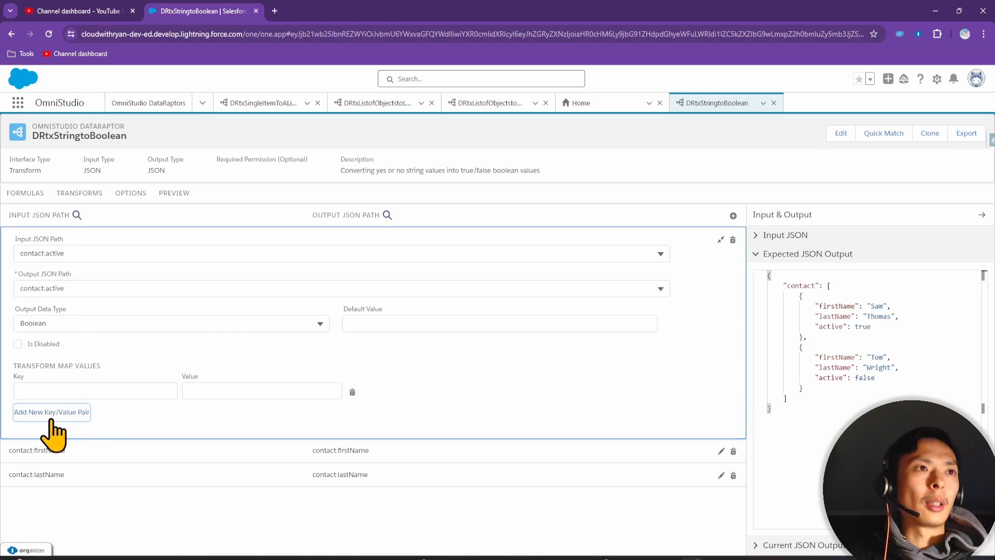
{"action": "left_click", "coordinate": [87, 391]}
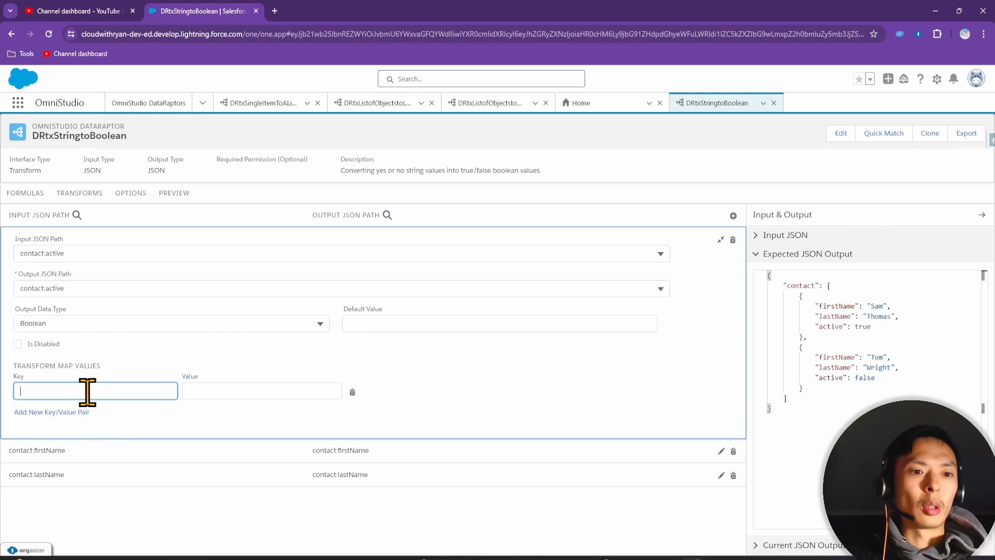
{"action": "left_click", "coordinate": [855, 237]}
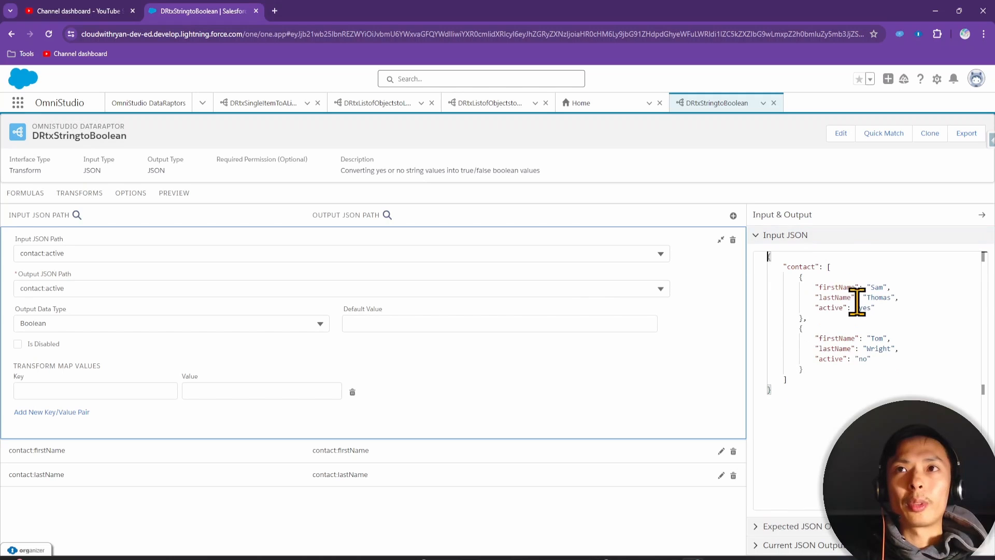
{"action": "left_click", "coordinate": [862, 307]}
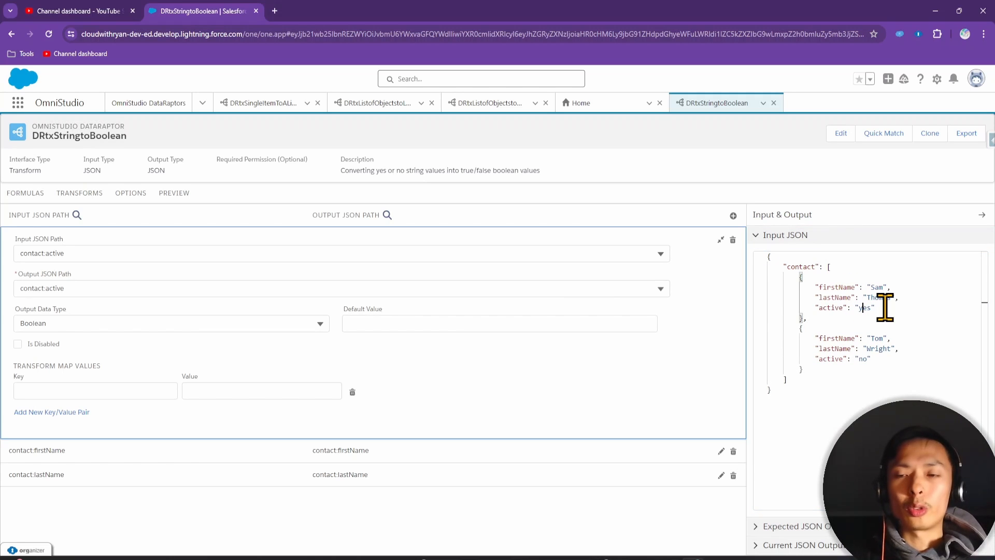
{"action": "type", "text": "Y"}
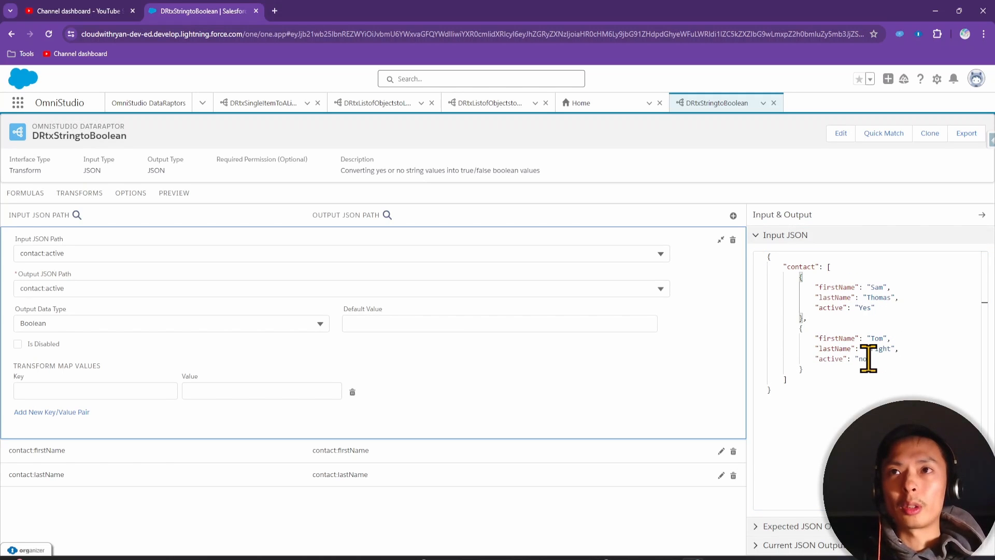
{"action": "left_click", "coordinate": [863, 359]}
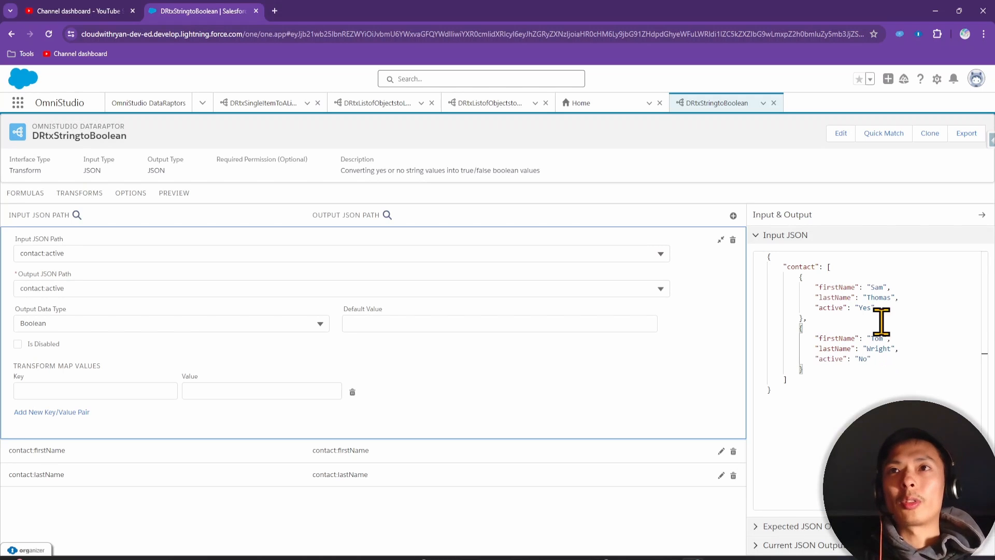
Set the first transform map pair to Yes → true
{"action": "double_click", "coordinate": [864, 307]}
{"action": "key", "text": "ctrl+c"}
{"action": "left_click", "coordinate": [29, 388]}
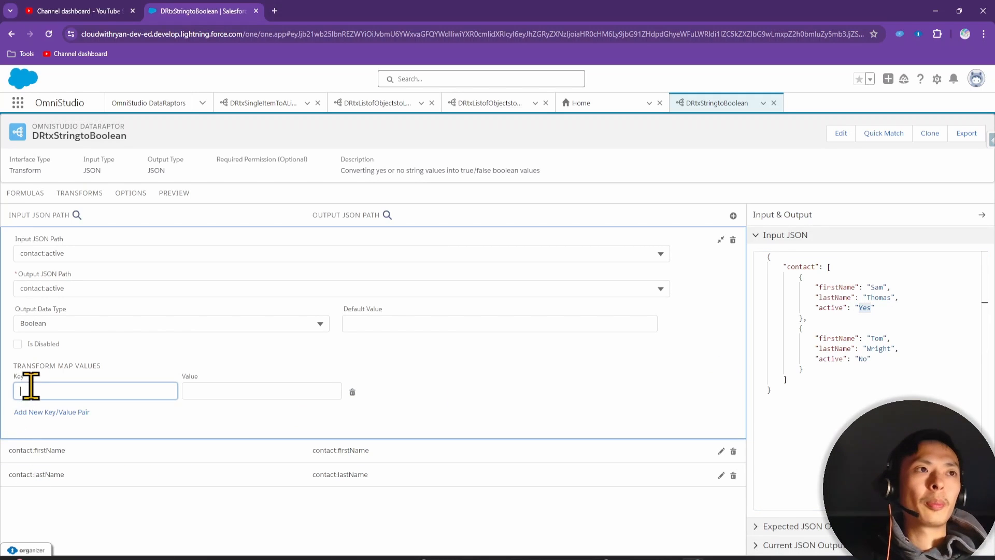
{"action": "key", "text": "ctrl+v"}
{"action": "left_click", "coordinate": [260, 390]}
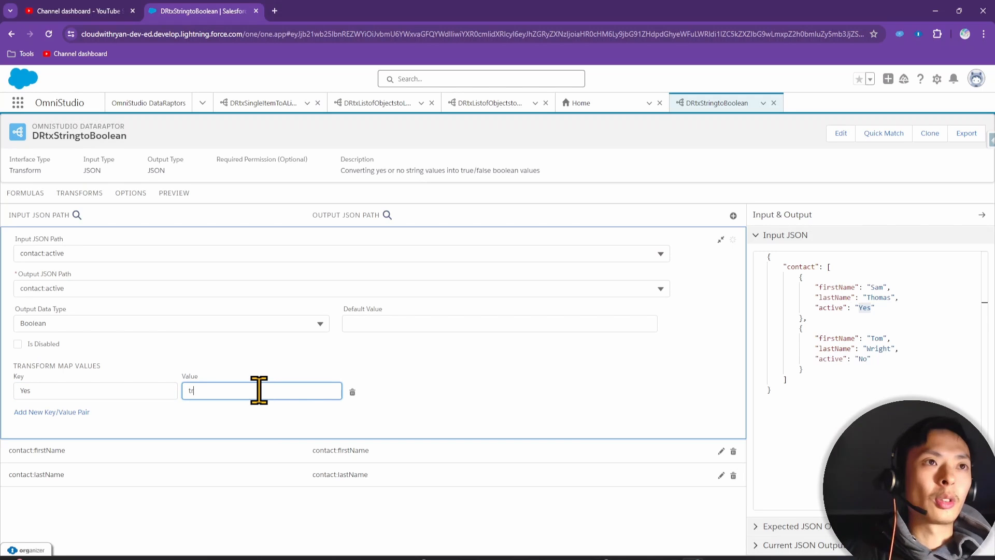
Add a second pair mapping No → false, then switch to the Preview tab
{"action": "left_click", "coordinate": [73, 412]}
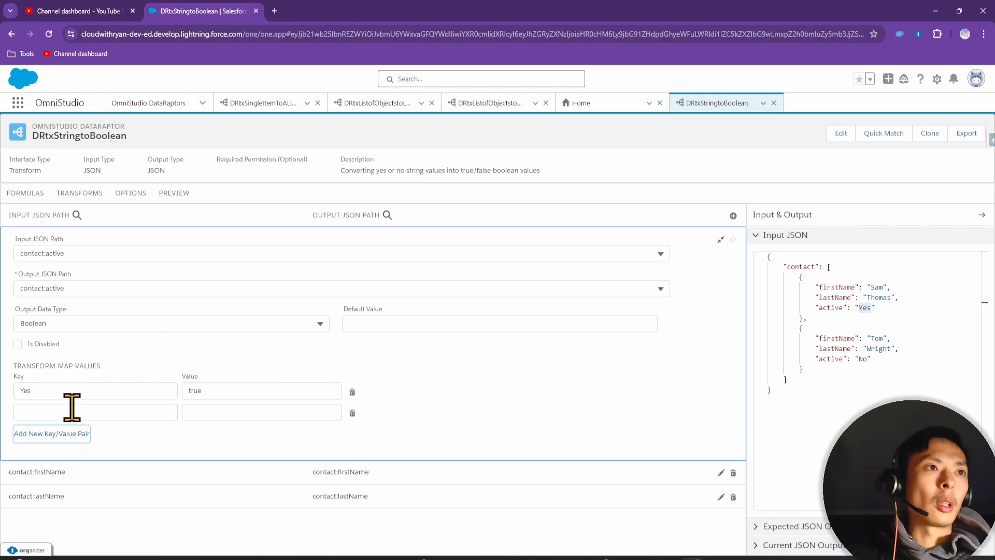
{"action": "double_click", "coordinate": [863, 359]}
{"action": "key", "text": "ctrl+c"}
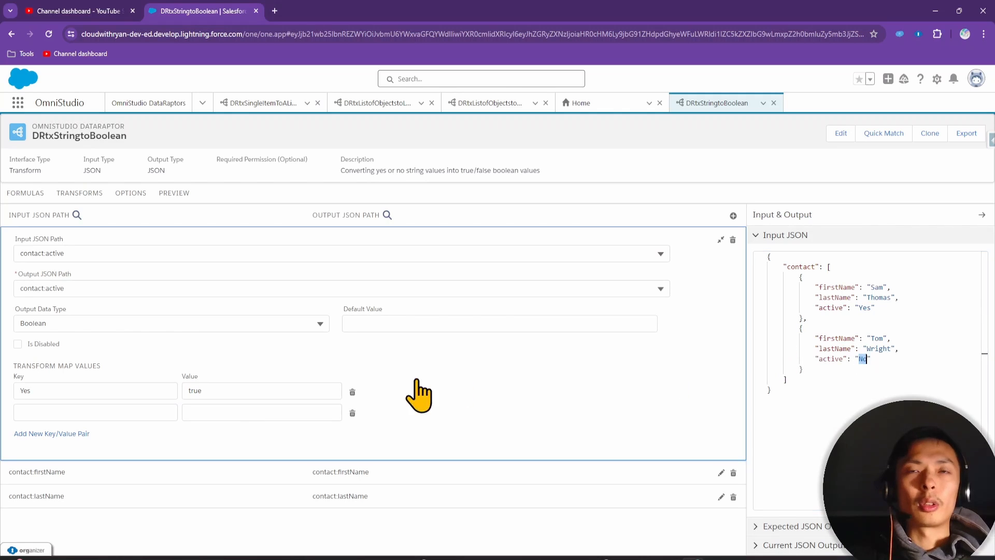
{"action": "left_click", "coordinate": [93, 410]}
{"action": "key", "text": "ctrl+v"}
{"action": "left_click", "coordinate": [224, 413]}
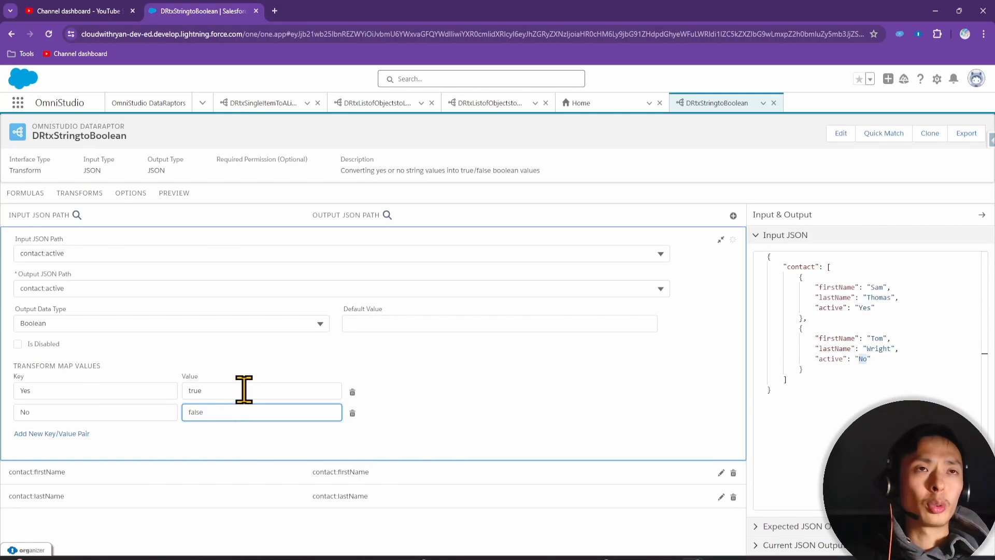
{"action": "left_click", "coordinate": [876, 399]}
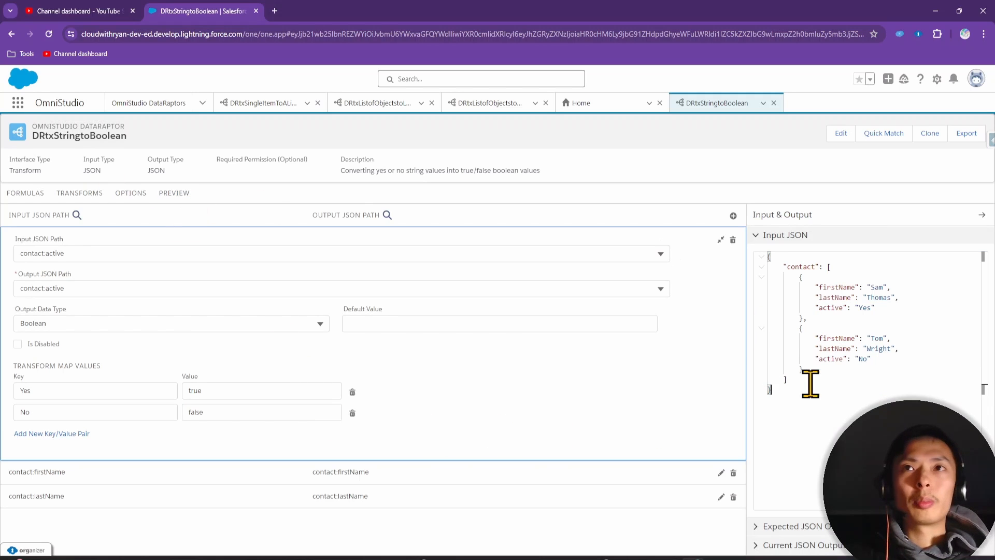
{"action": "left_click", "coordinate": [178, 198]}
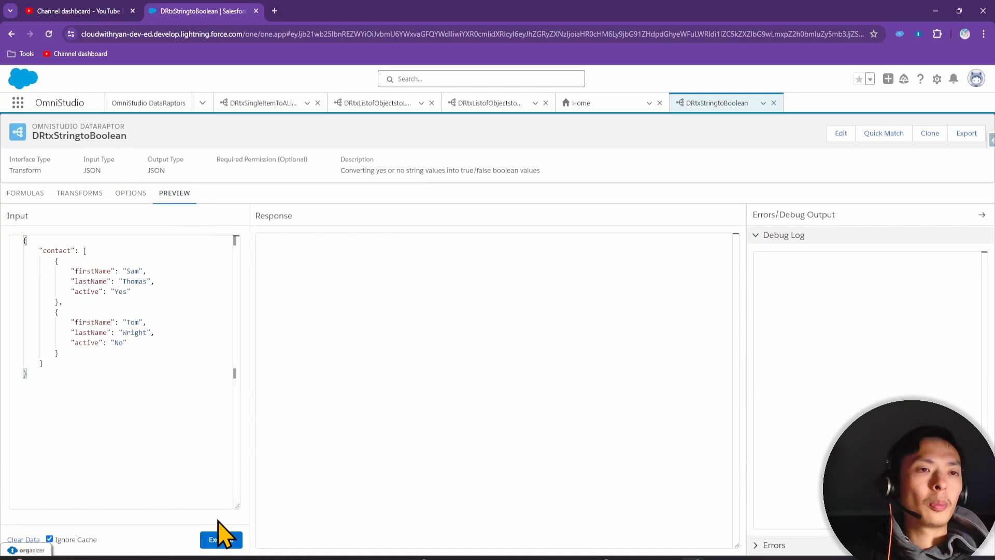
Execute the preview and compare the Yes/No inputs with the true/false active results
{"action": "left_click", "coordinate": [221, 539]}
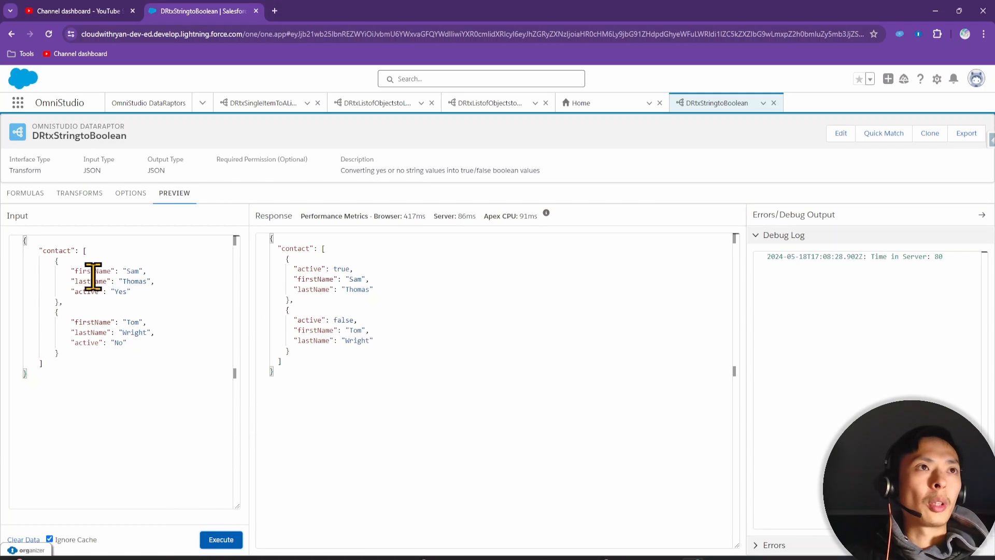
{"action": "left_click_drag", "start_coordinate": [295, 330], "coordinate": [414, 346]}
{"action": "left_click_drag", "start_coordinate": [78, 275], "coordinate": [144, 276]}
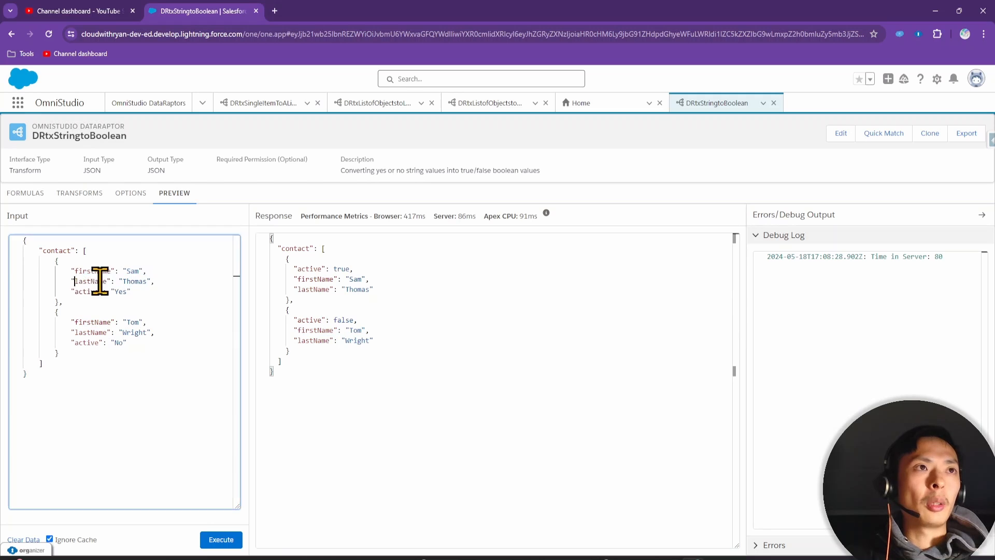
{"action": "left_click", "coordinate": [80, 307]}
{"action": "double_click", "coordinate": [306, 269]}
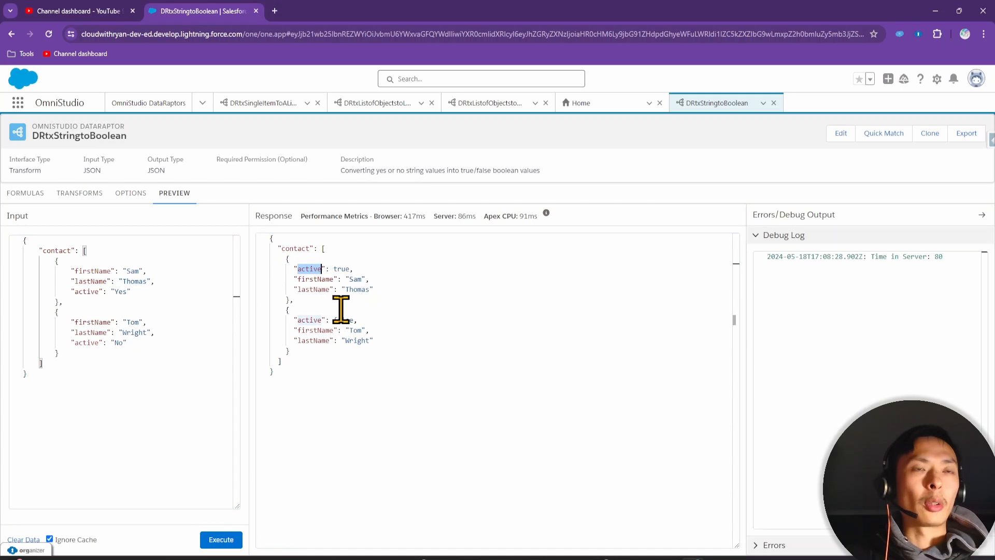
{"action": "double_click", "coordinate": [346, 269]}
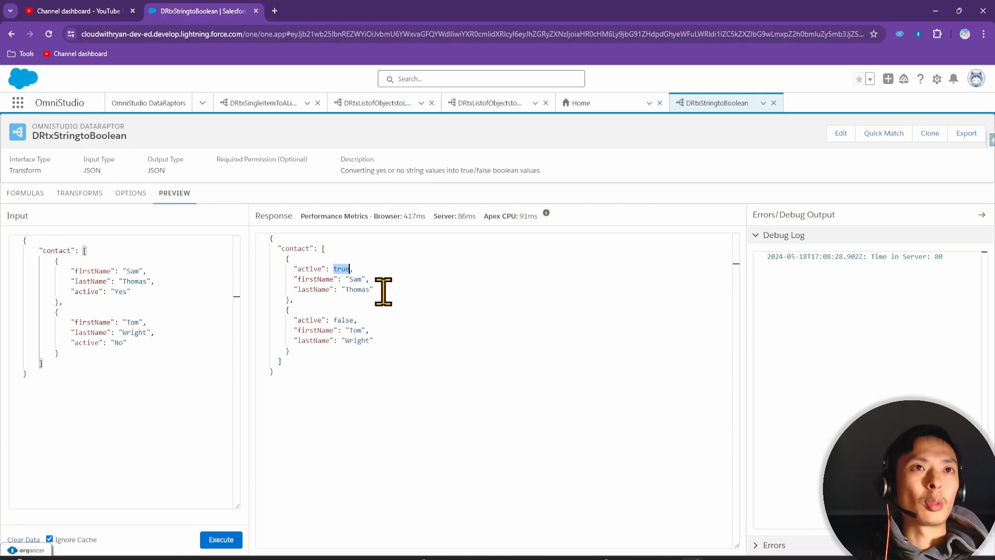
{"action": "double_click", "coordinate": [122, 292]}
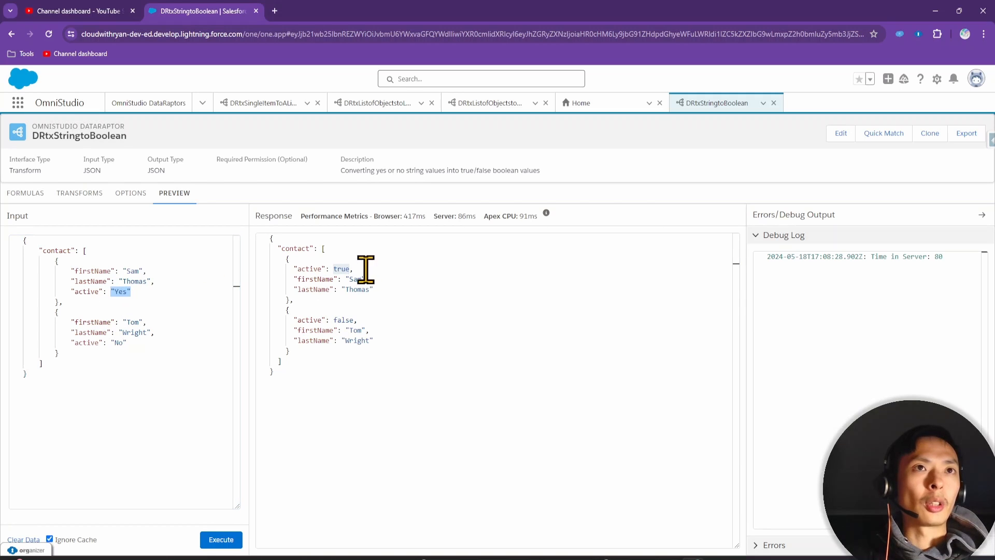
{"action": "double_click", "coordinate": [341, 268]}
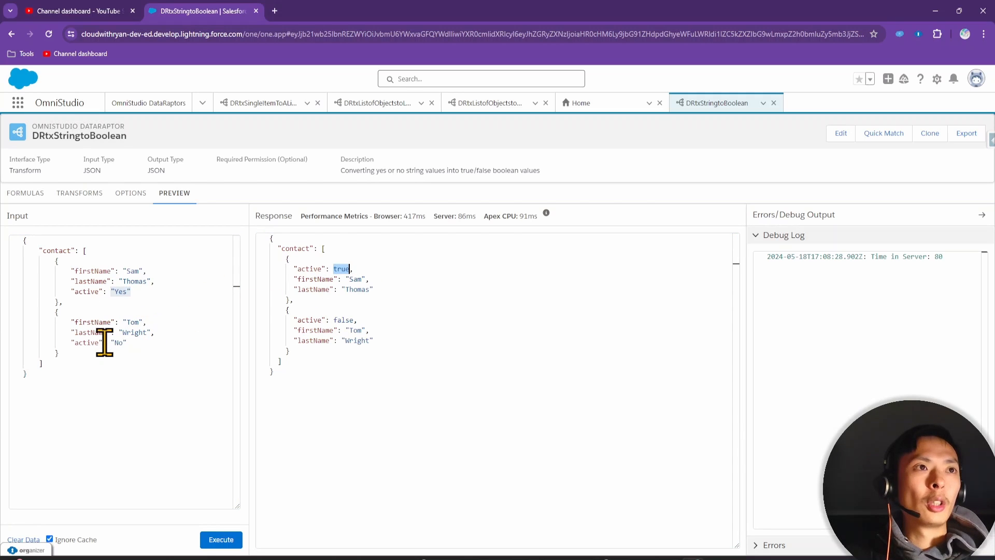
{"action": "left_click_drag", "start_coordinate": [107, 343], "coordinate": [151, 342]}
{"action": "double_click", "coordinate": [343, 319]}
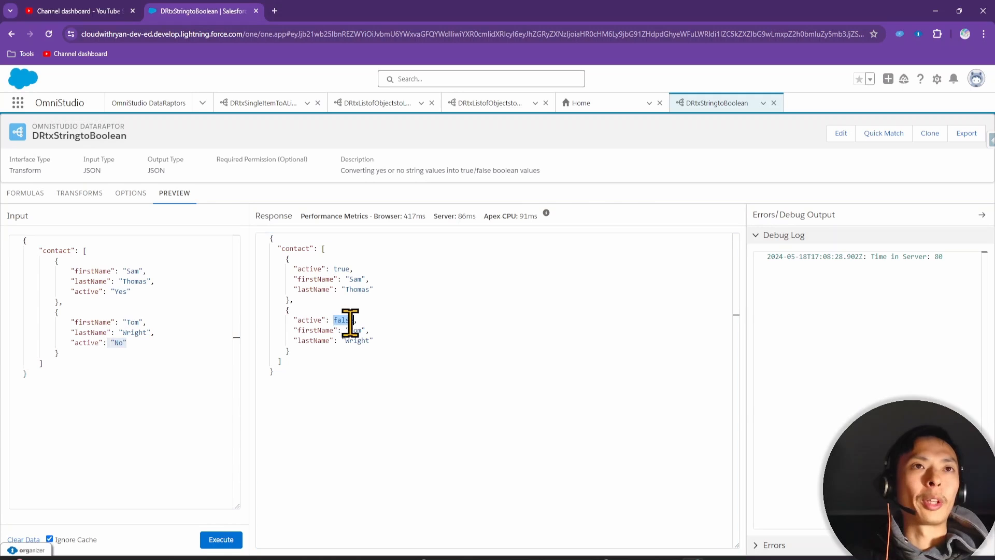
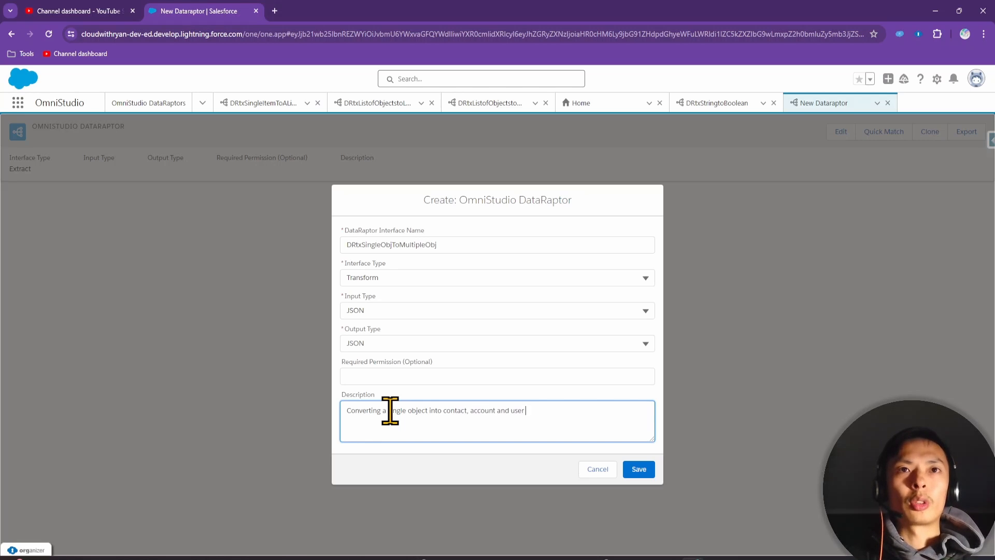
Start the Input JSON with a formInput object holding sample firstName and lastName values
{"action": "type", "text": "ct"}
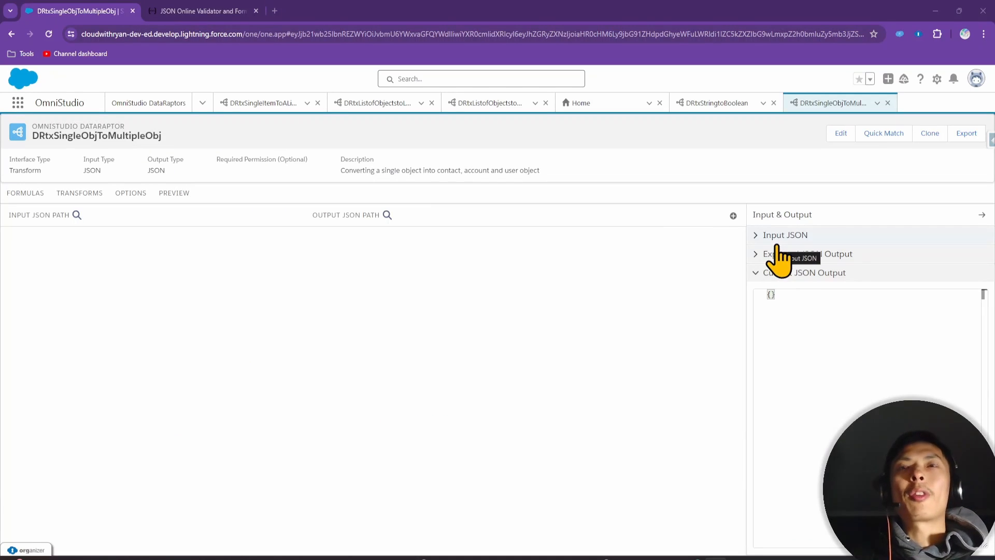
{"action": "left_click", "coordinate": [777, 239]}
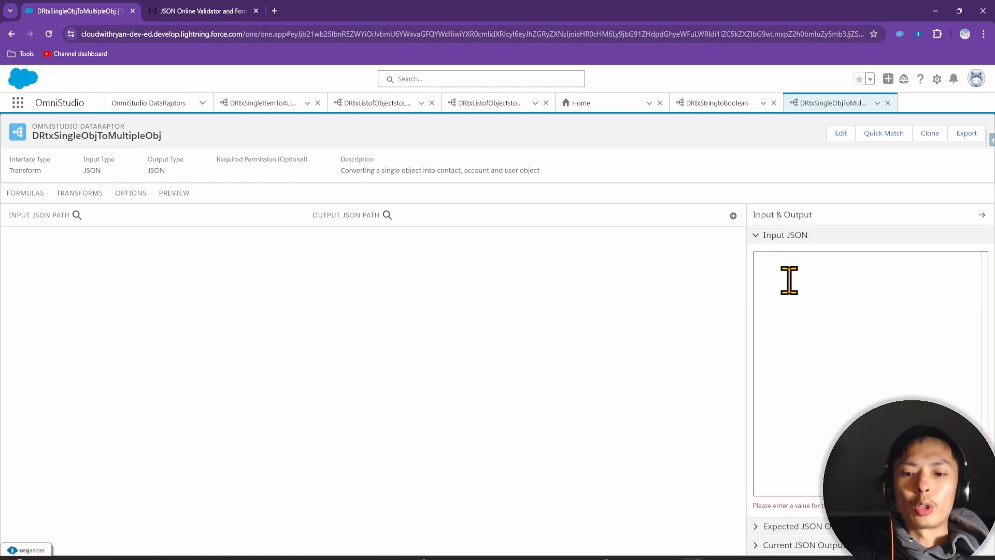
{"action": "key", "text": "Return"}
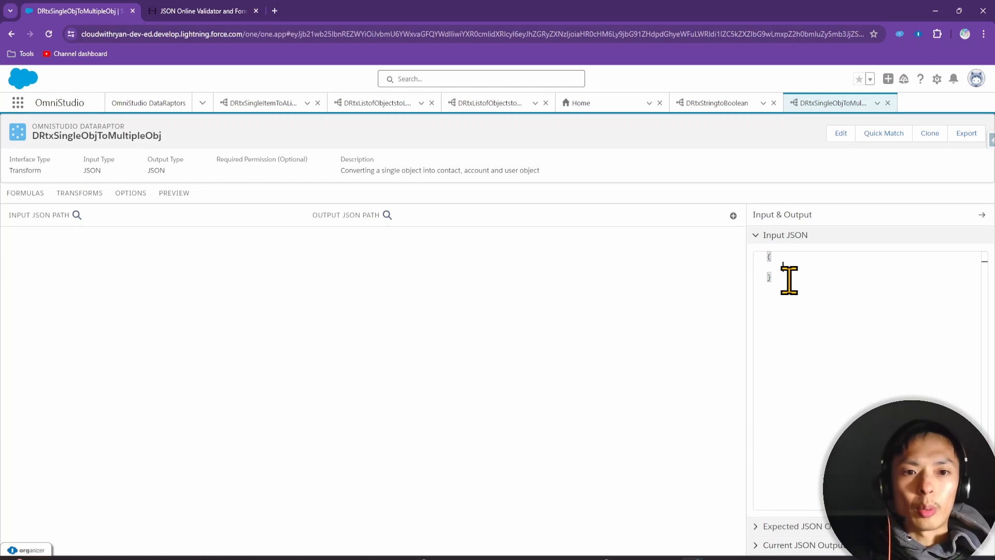
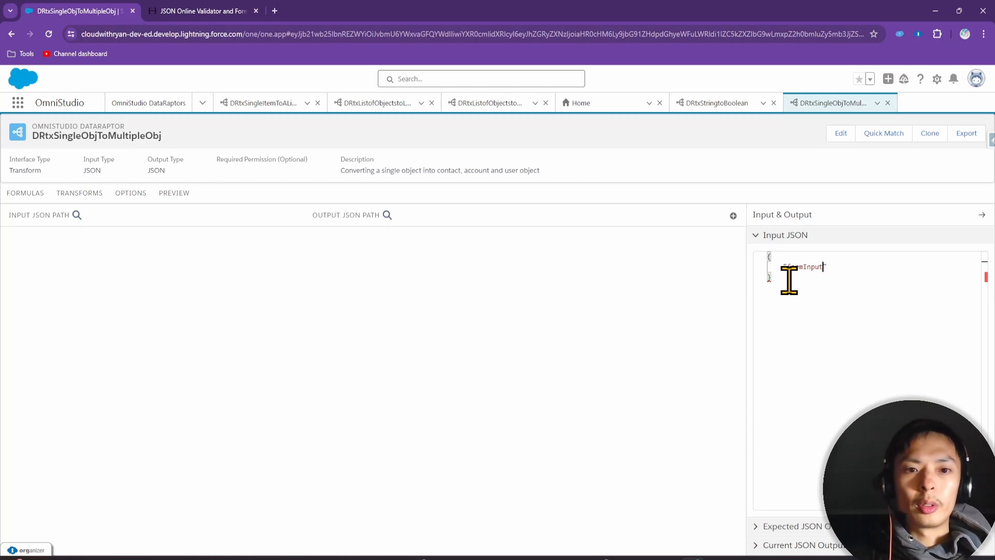
{"action": "key", "text": "Return"}
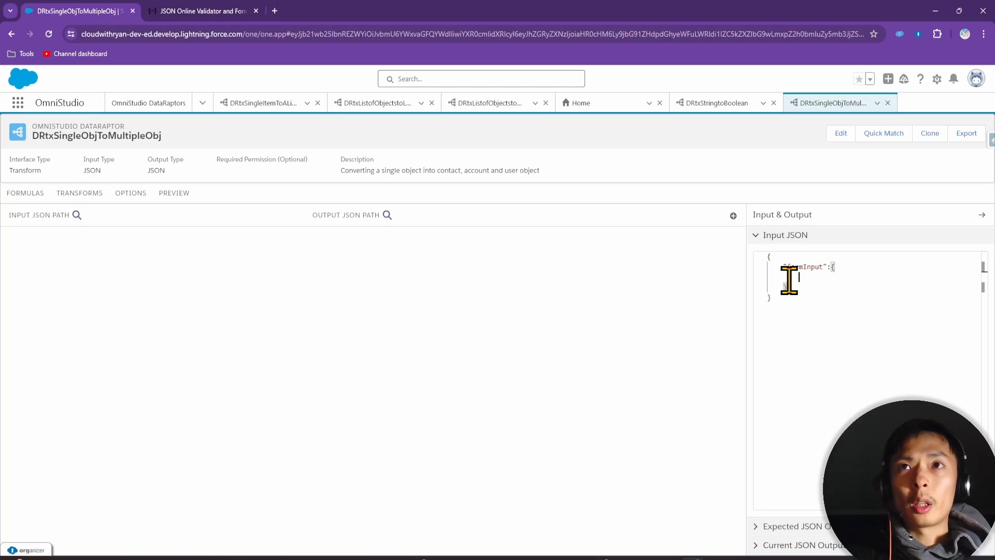
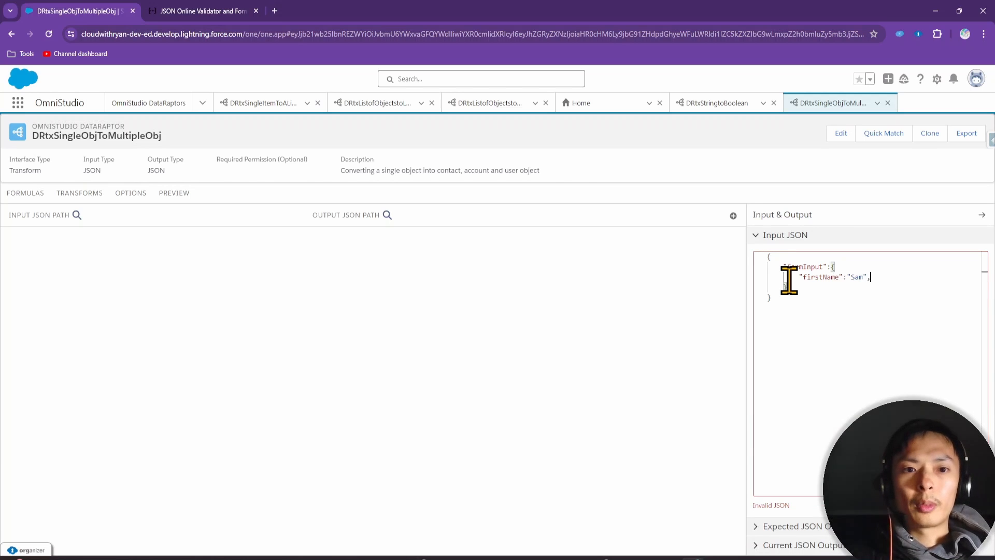
{"action": "key", "text": "Return"}
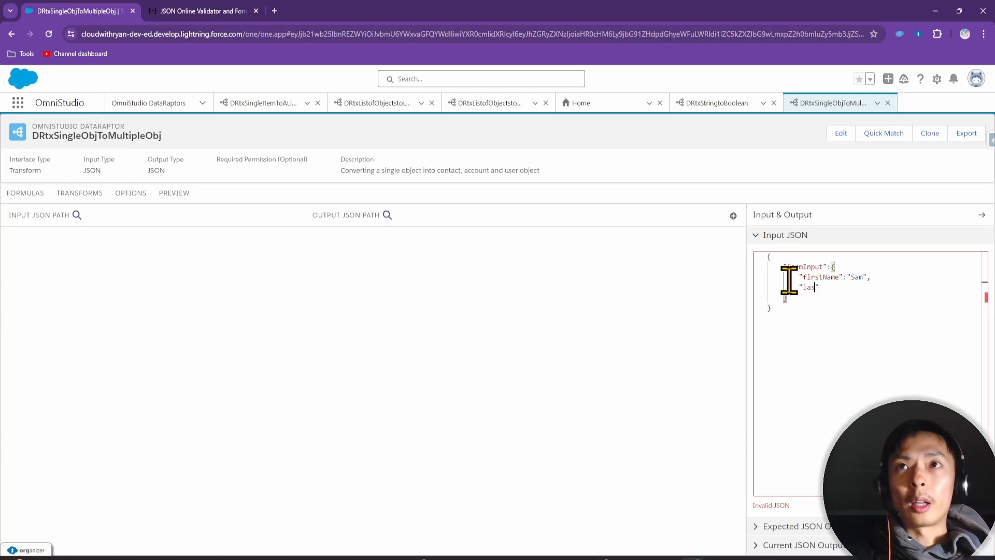
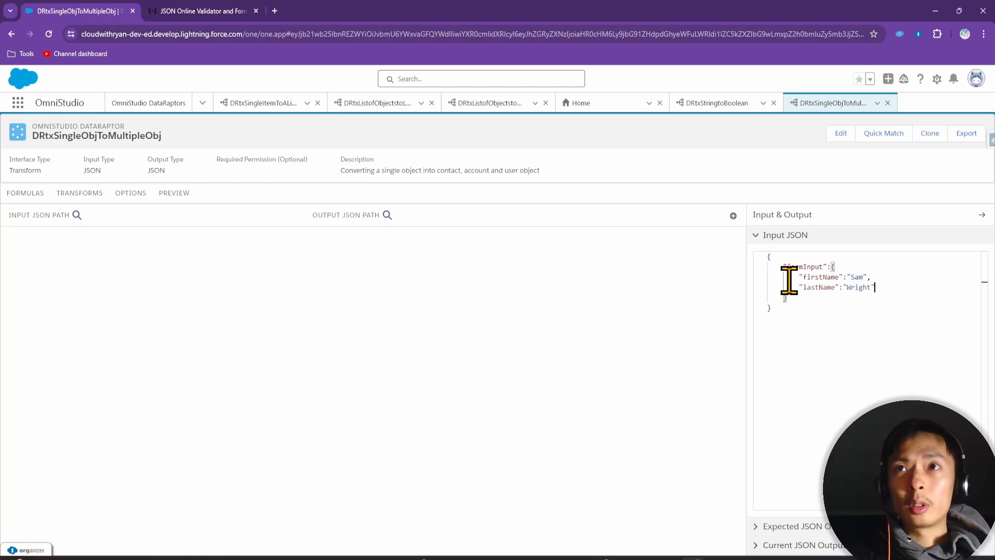
{"action": "key", "text": "Return"}
Add email, company, website 'partslimited.com' and userName fields, then select the whole Input JSON
{"action": "type", "text": "\""}
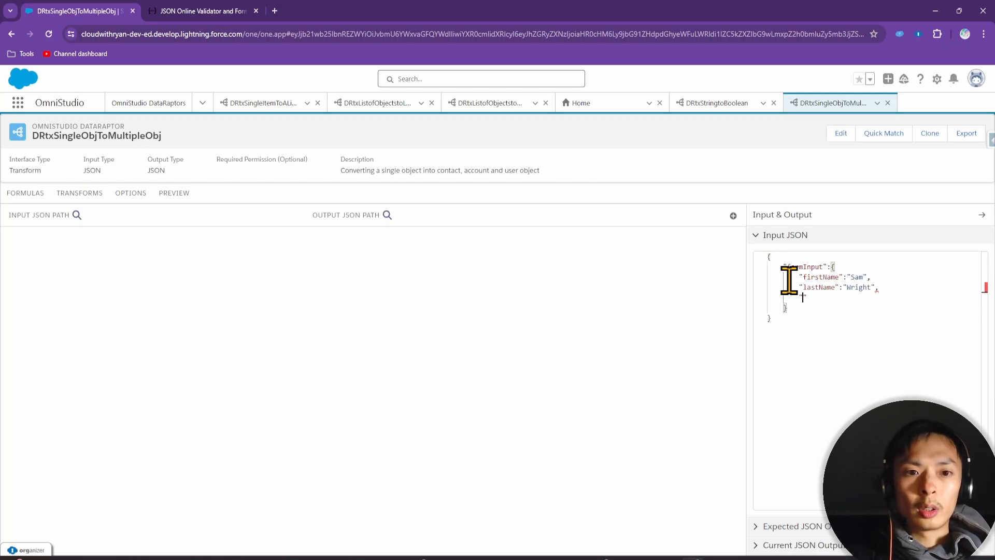
{"action": "type", "text": "email\""}
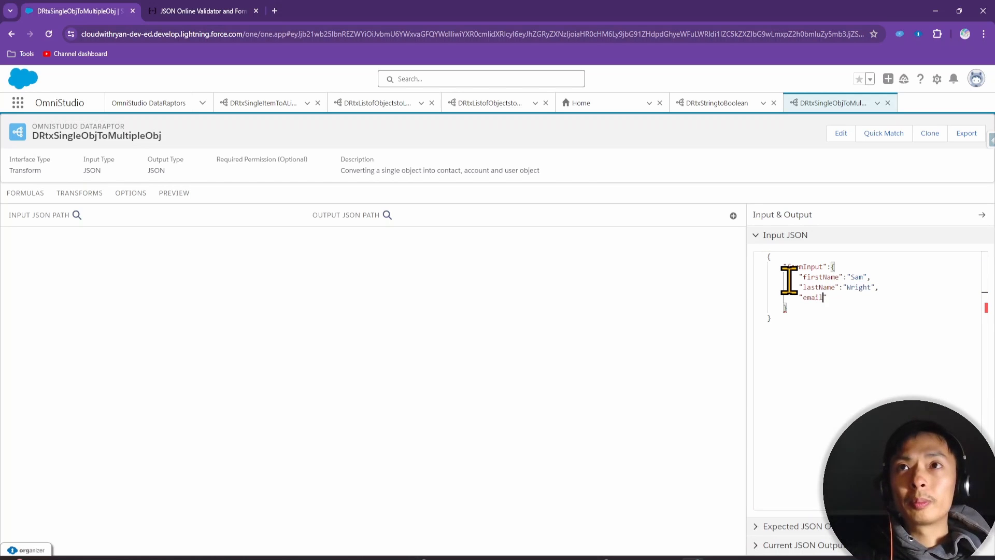
{"action": "type", "text": ":\""}
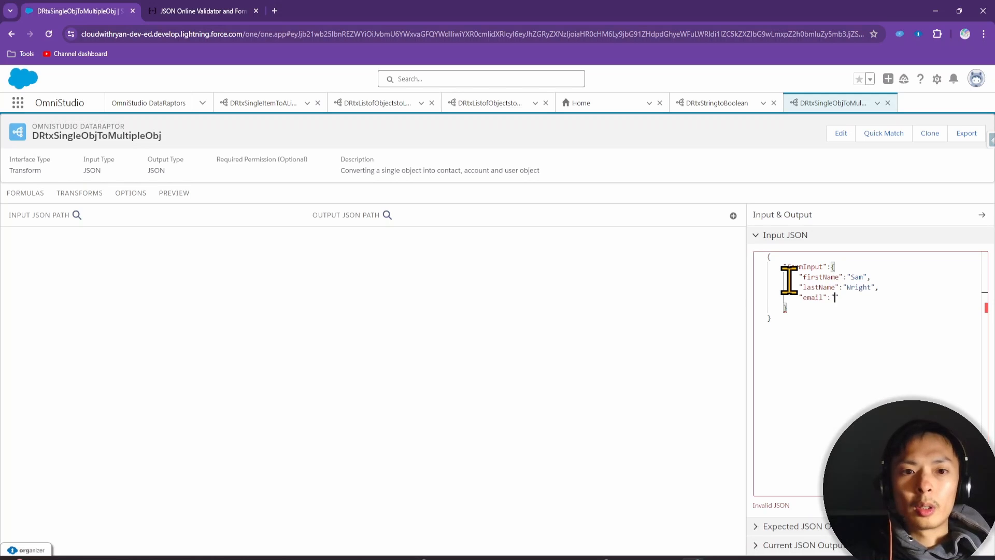
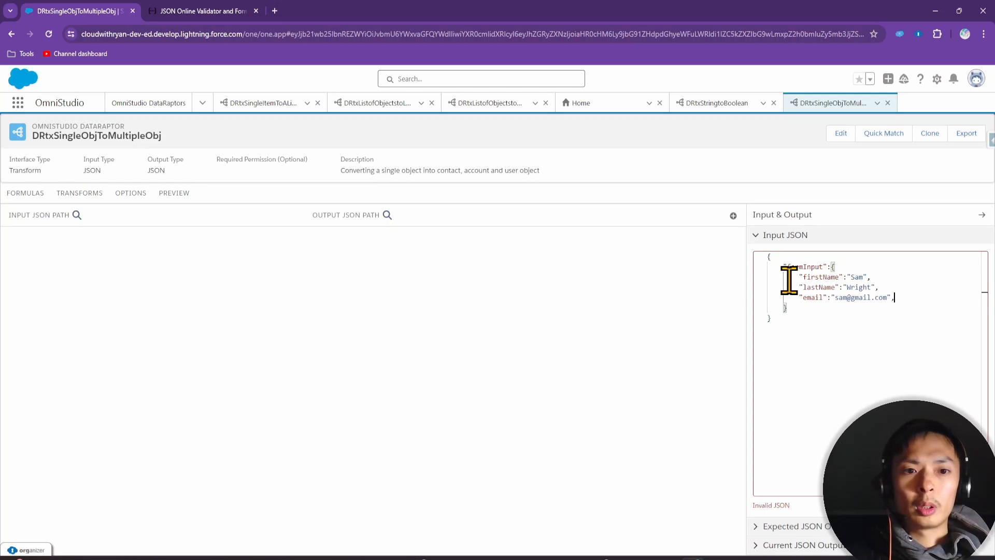
{"action": "key", "text": "Return"}
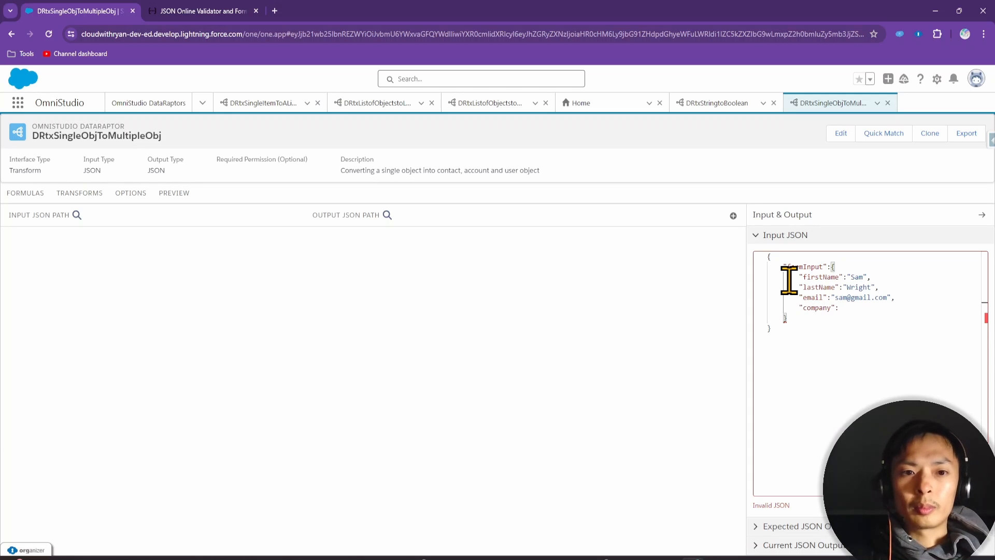
{"action": "type", "text": "\"Parts limited"}
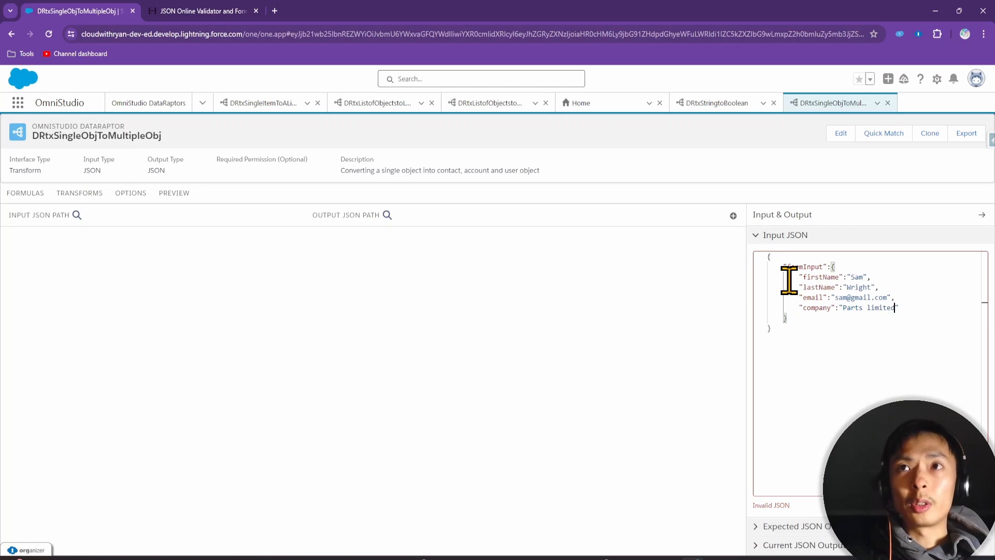
{"action": "type", "text": ","}
{"action": "key", "text": "Return"}
{"action": "type", "text": "\""}
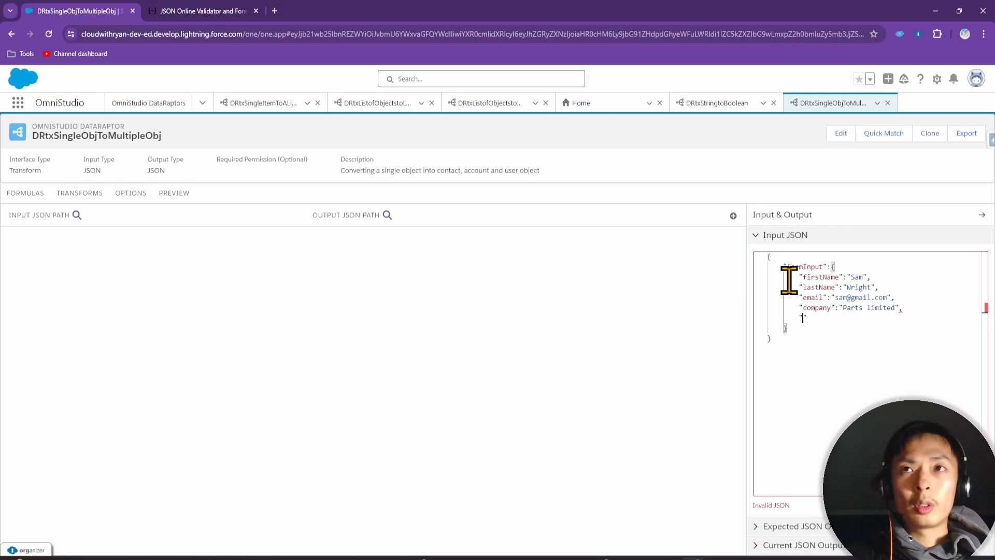
{"action": "type", "text": "website"}
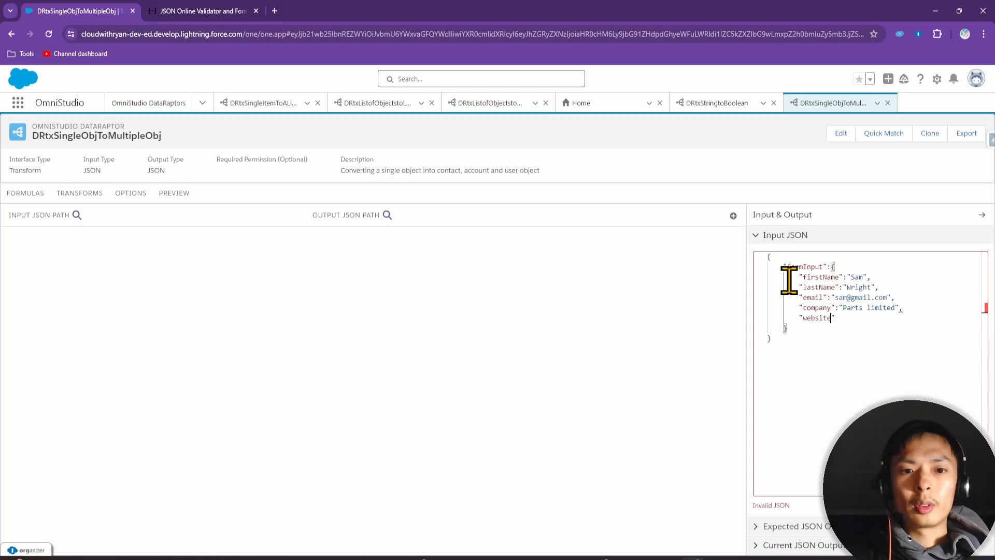
{"action": "type", "text": "\":\""}
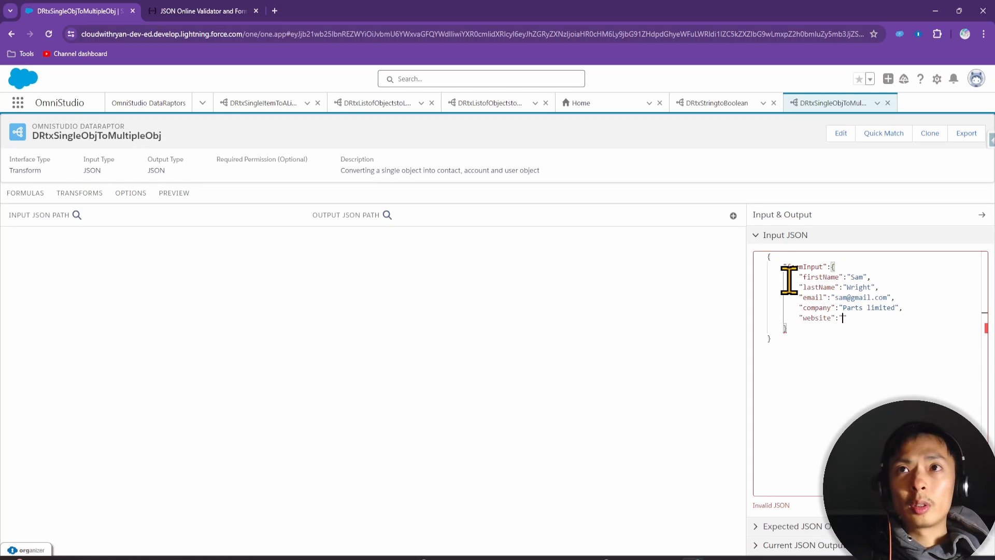
{"action": "type", "text": "partslimited.com\""}
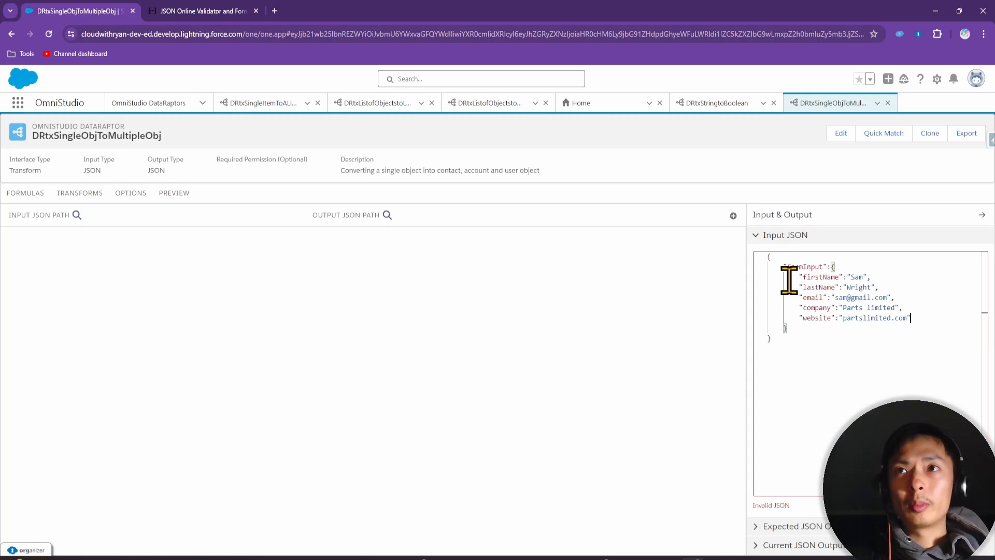
{"action": "type", "text": ","}
{"action": "key", "text": "Return"}
{"action": "type", "text": "\""}
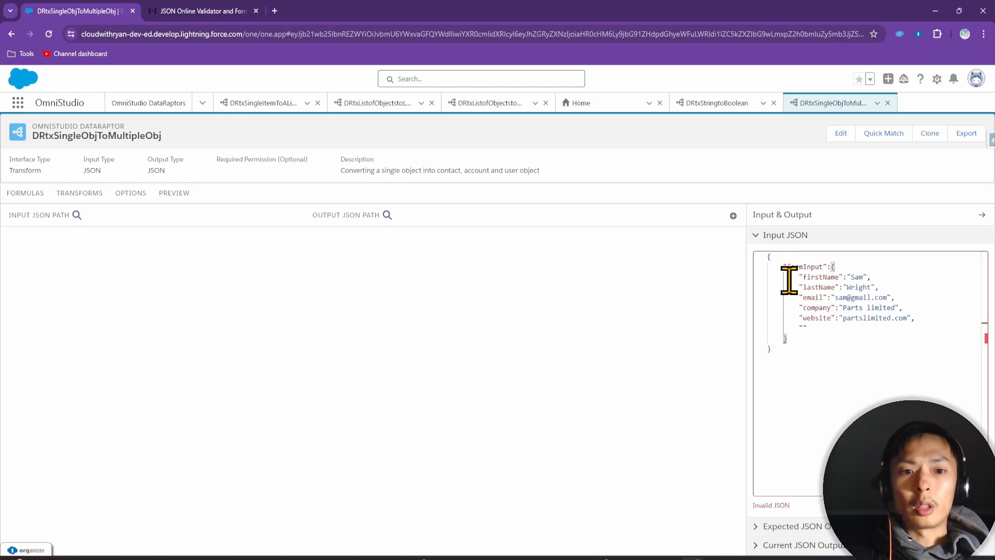
{"action": "type", "text": "userName"}
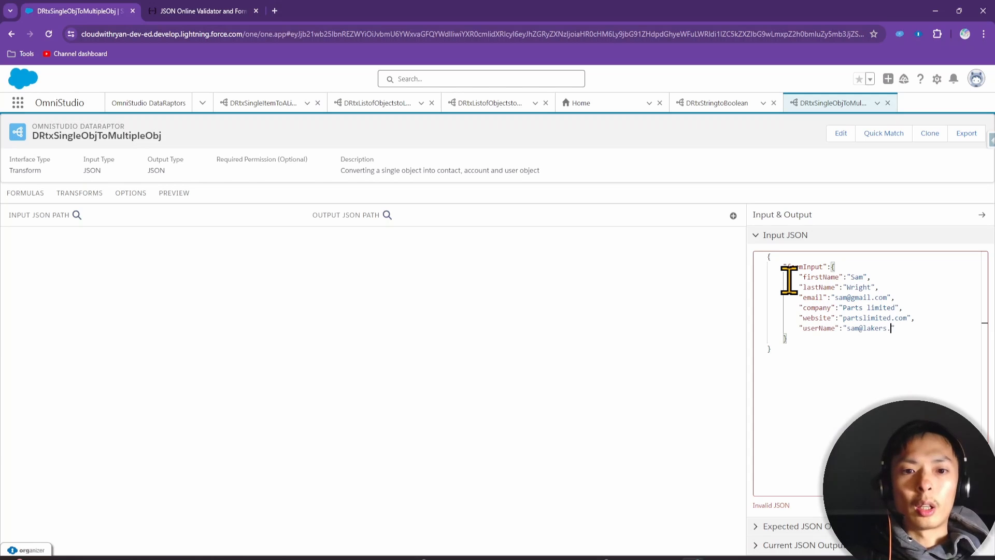
{"action": "type", "text": "com.prod"}
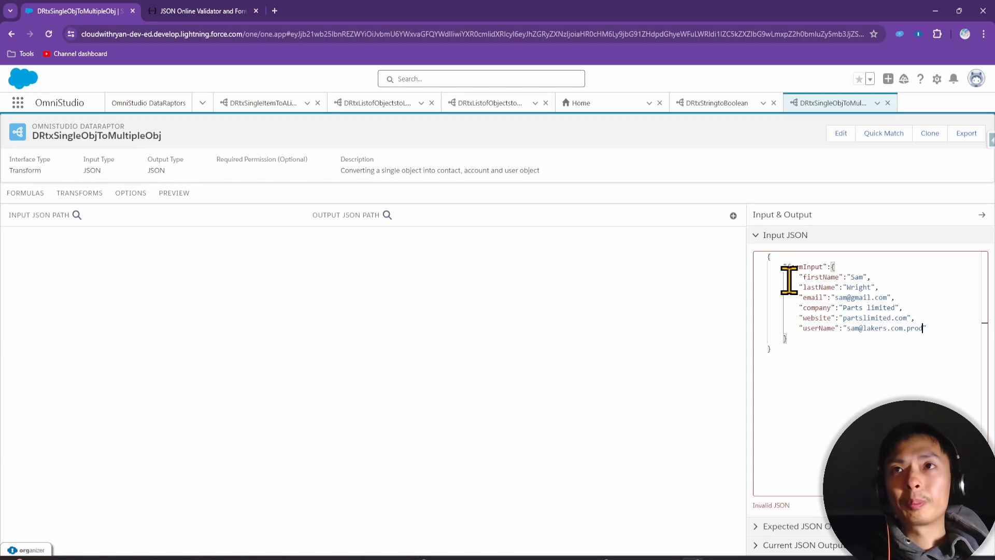
{"action": "left_click", "coordinate": [810, 365]}
{"action": "left_click", "coordinate": [711, 393]}
{"action": "left_click", "coordinate": [801, 355]}
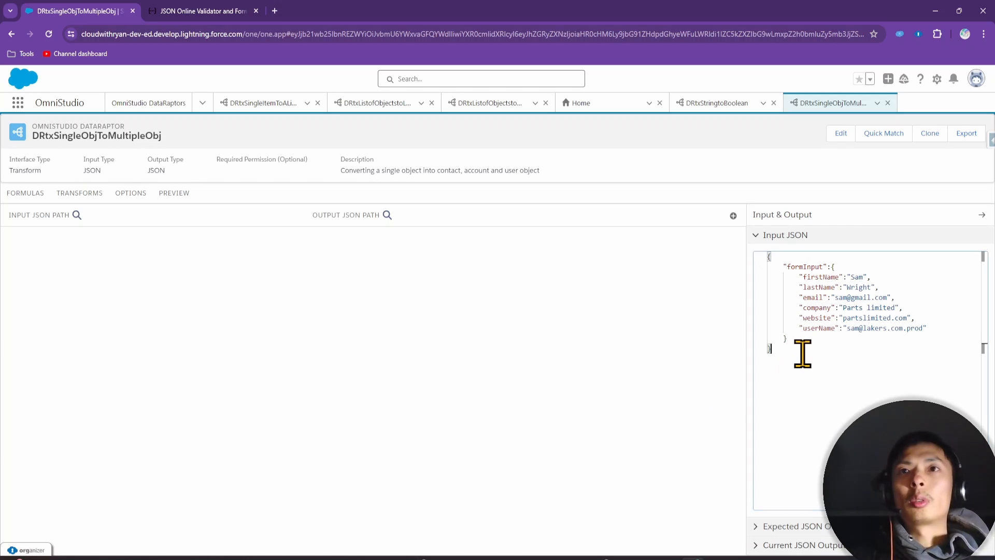
{"action": "key", "text": "ctrl+a"}
{"action": "key", "text": "ctrl+c"}
Paste the formInput JSON into JSONLint and validate it
{"action": "left_click", "coordinate": [223, 11]}
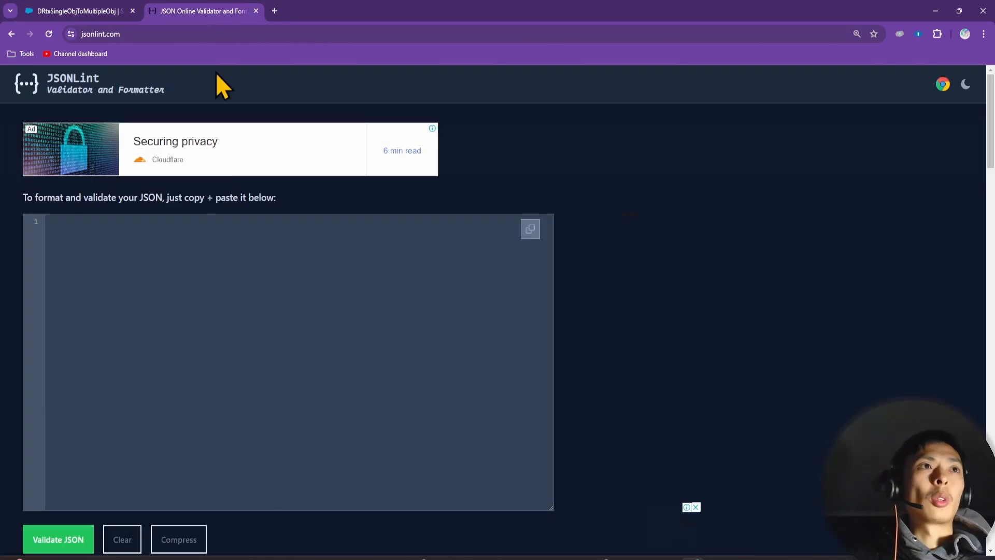
{"action": "left_click", "coordinate": [200, 228]}
{"action": "key", "text": "ctrl+v"}
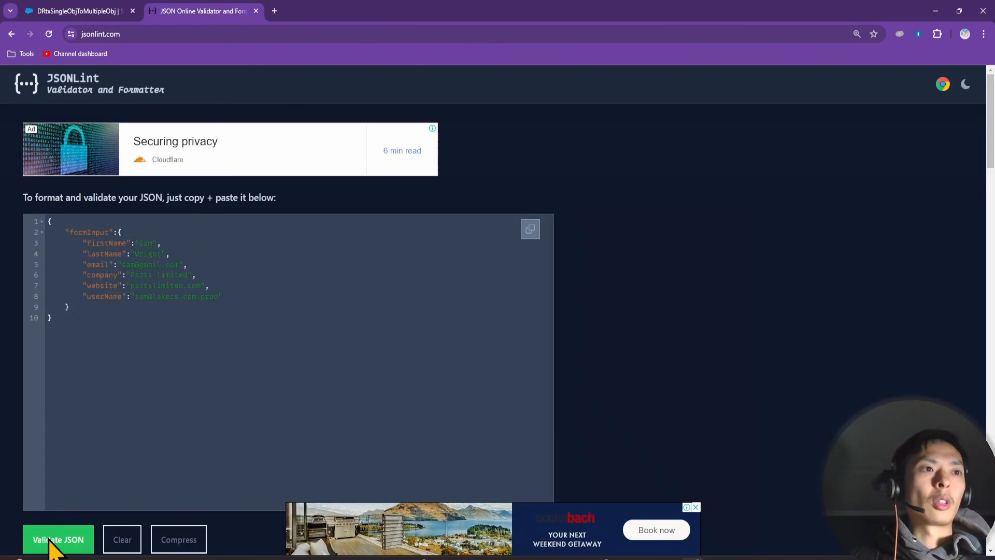
{"action": "scroll", "coordinate": [66, 538], "scroll_direction": "down", "scroll_amount": 4}
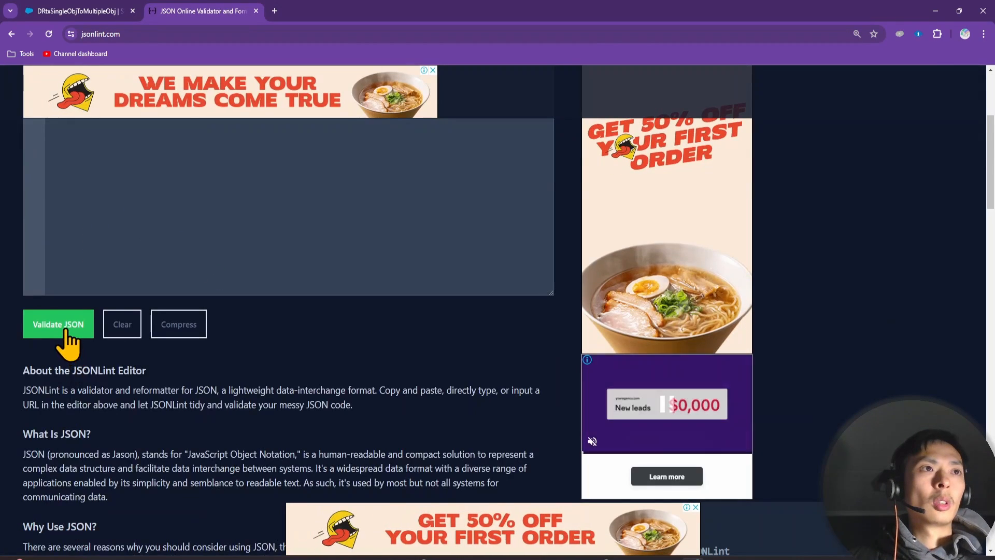
{"action": "left_click", "coordinate": [66, 332]}
Copy JSONLint's formatted JSON and return to the DataRaptor's Input JSON editor
{"action": "scroll", "coordinate": [94, 324], "scroll_direction": "up", "scroll_amount": 3}
{"action": "left_click", "coordinate": [104, 297]}
{"action": "key", "text": "ctrl+a"}
{"action": "key", "text": "ctrl+c"}
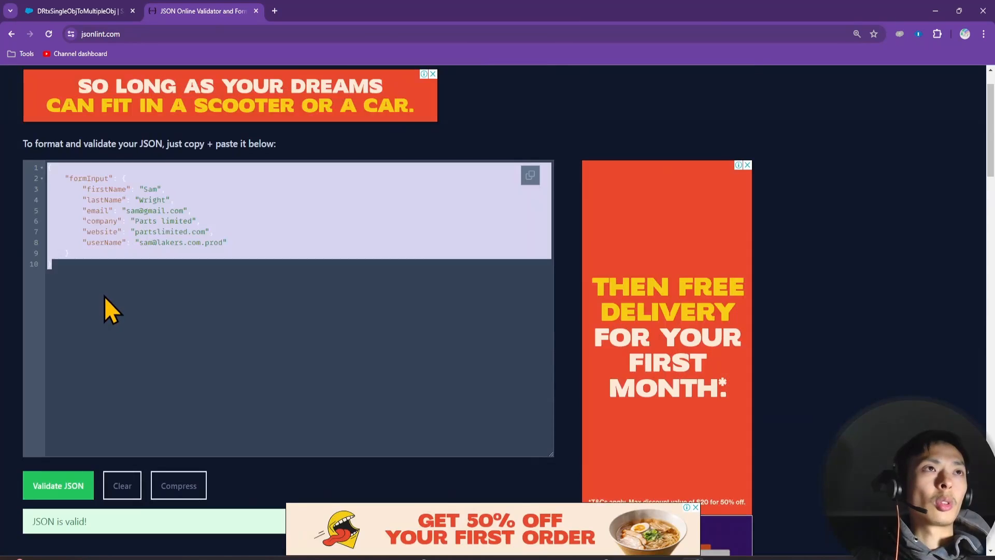
{"action": "left_click", "coordinate": [62, 8]}
{"action": "left_click", "coordinate": [826, 413]}
Replace the Input JSON with the formatted copy and add a new empty mapping row
{"action": "key", "text": "ctrl+a"}
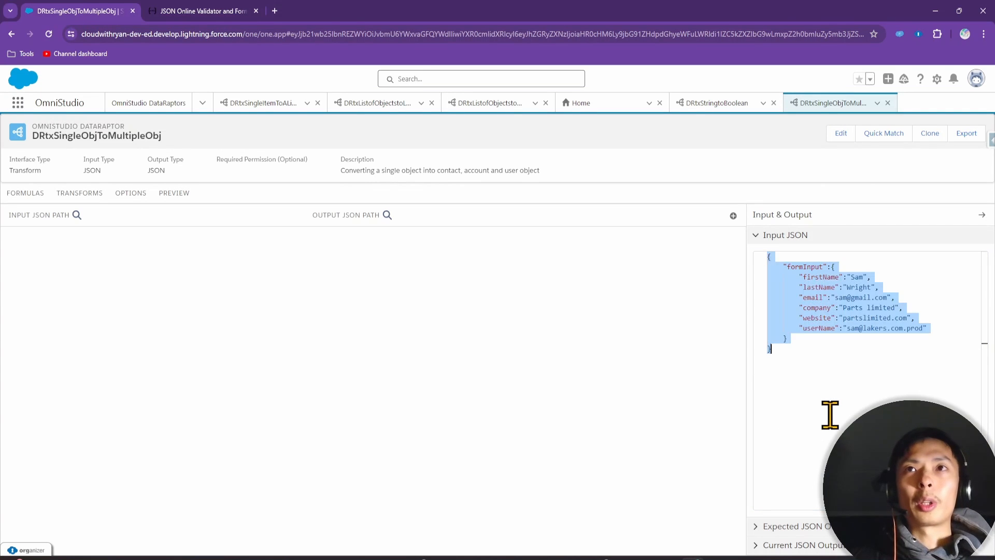
{"action": "key", "text": "ctrl+v"}
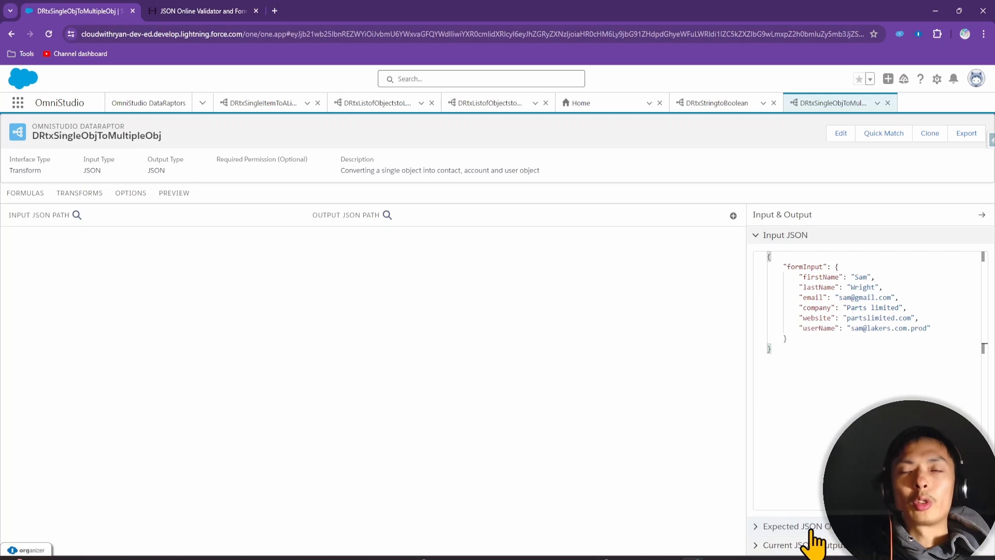
{"action": "left_click", "coordinate": [733, 216]}
{"action": "left_click", "coordinate": [202, 254]}
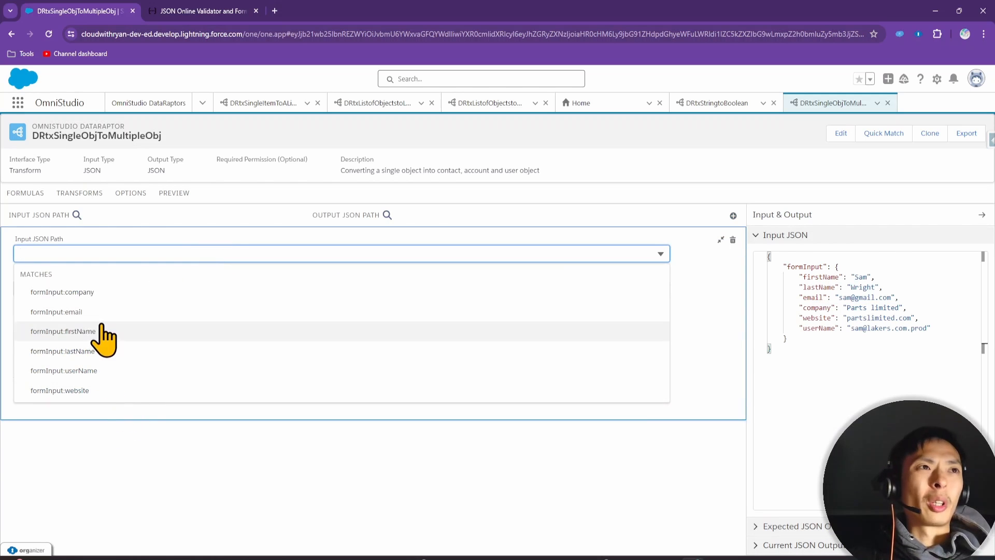
{"action": "left_click", "coordinate": [88, 458]}
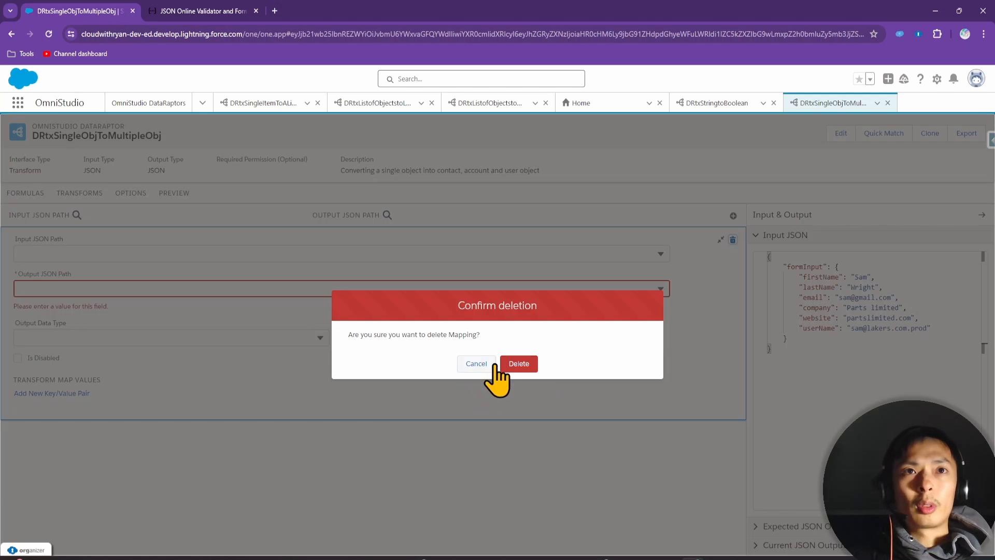
Keep the new mapping and start the Expected JSON Output with a contact object
{"action": "left_click", "coordinate": [476, 365]}
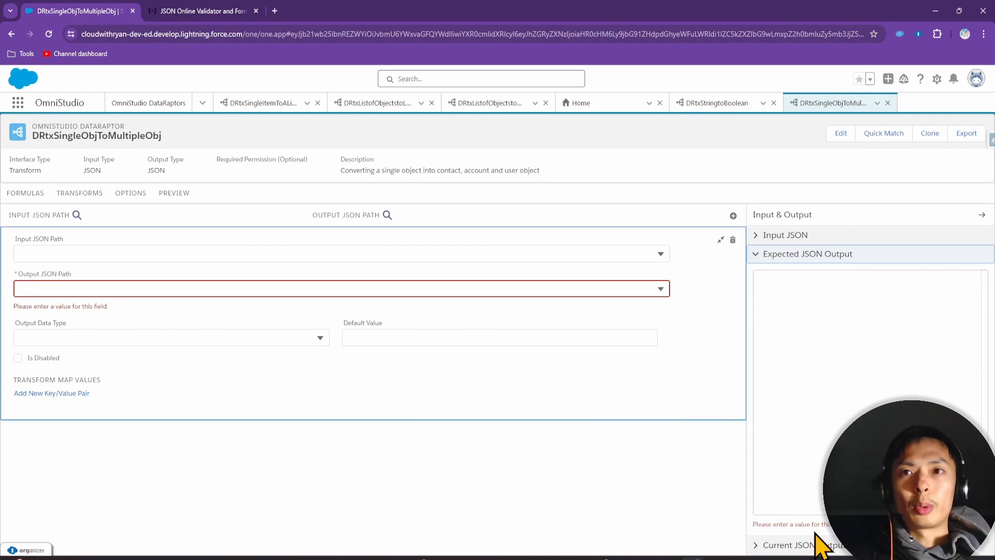
{"action": "left_click", "coordinate": [802, 311]}
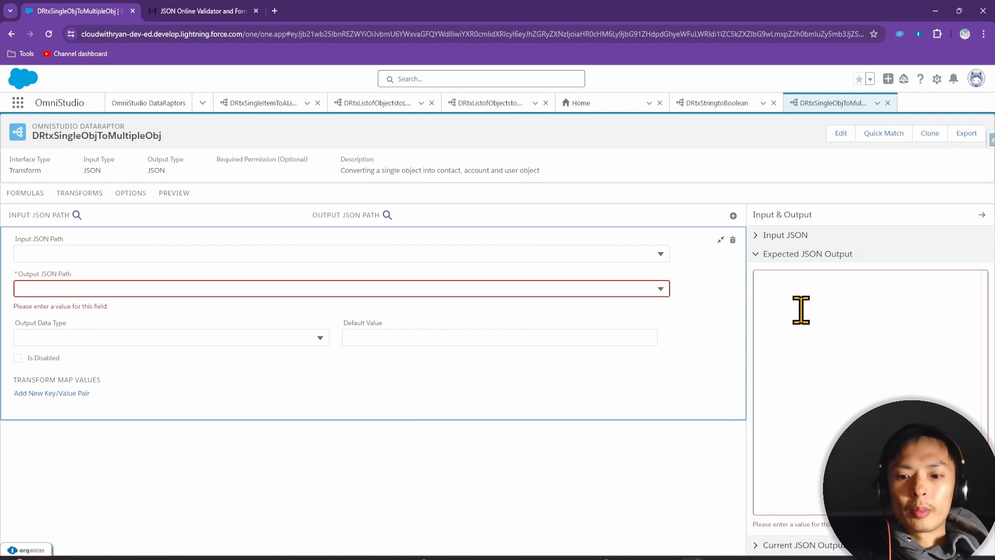
{"action": "type", "text": "{"}
{"action": "key", "text": "Return"}
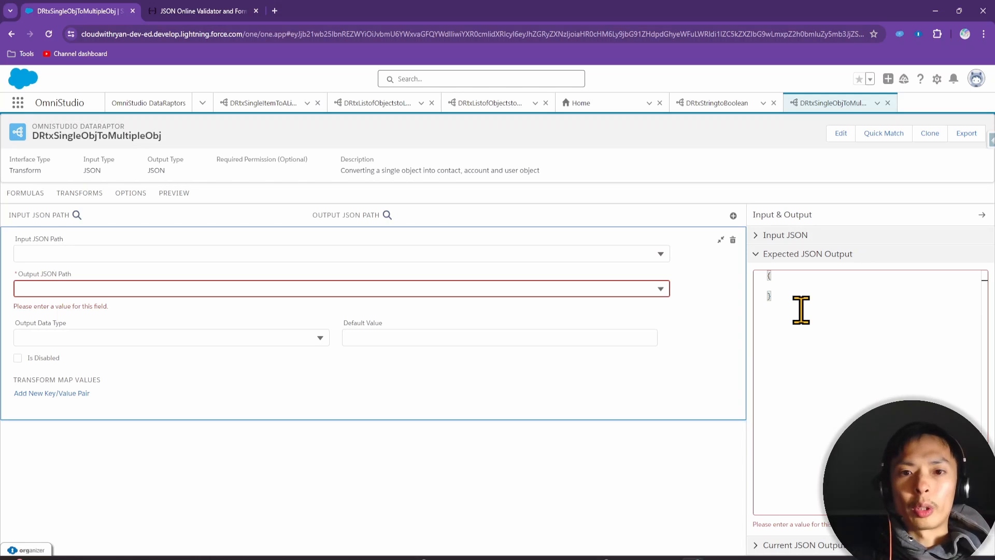
{"action": "type", "text": "\"con"}
{"action": "type", "text": "tact"}
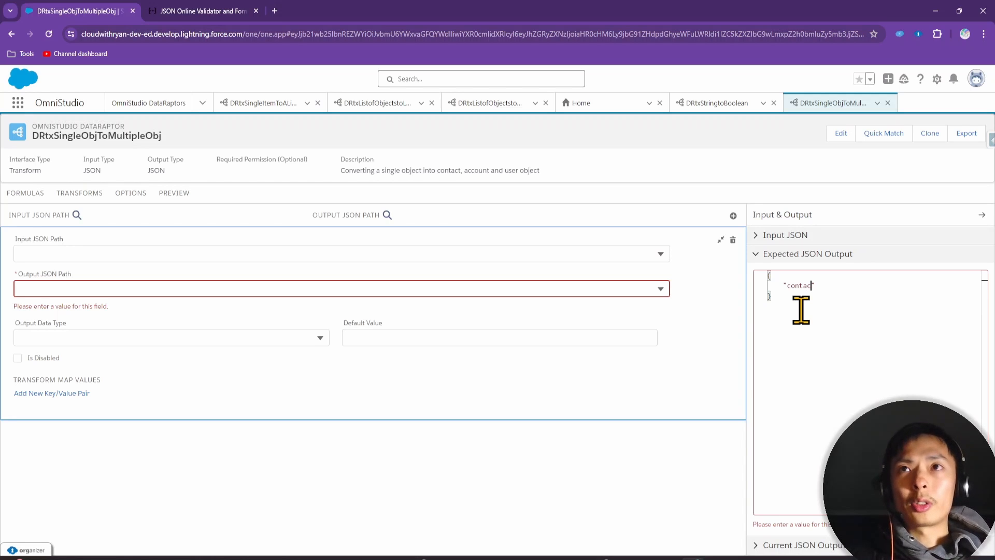
{"action": "type", "text": "\":{"}
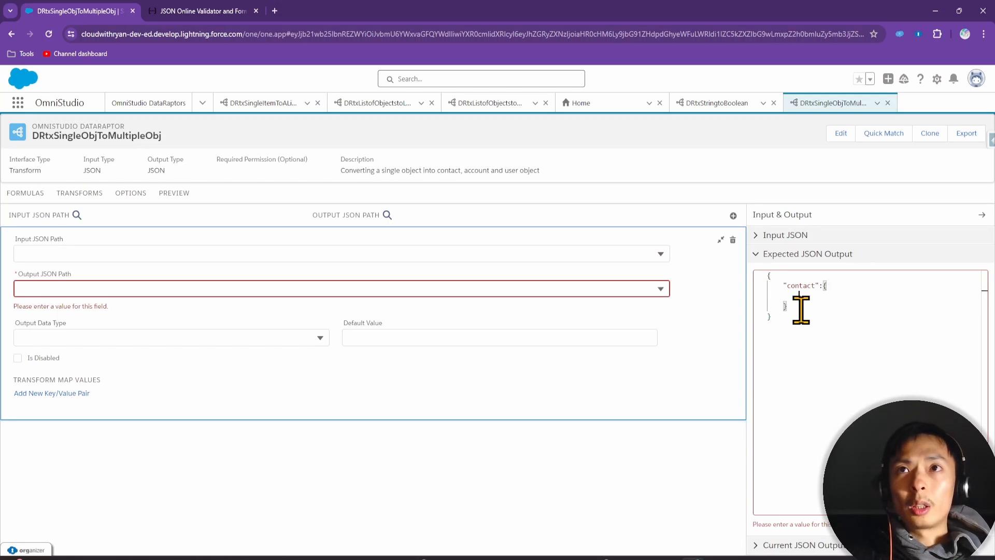
{"action": "key", "text": "Return"}
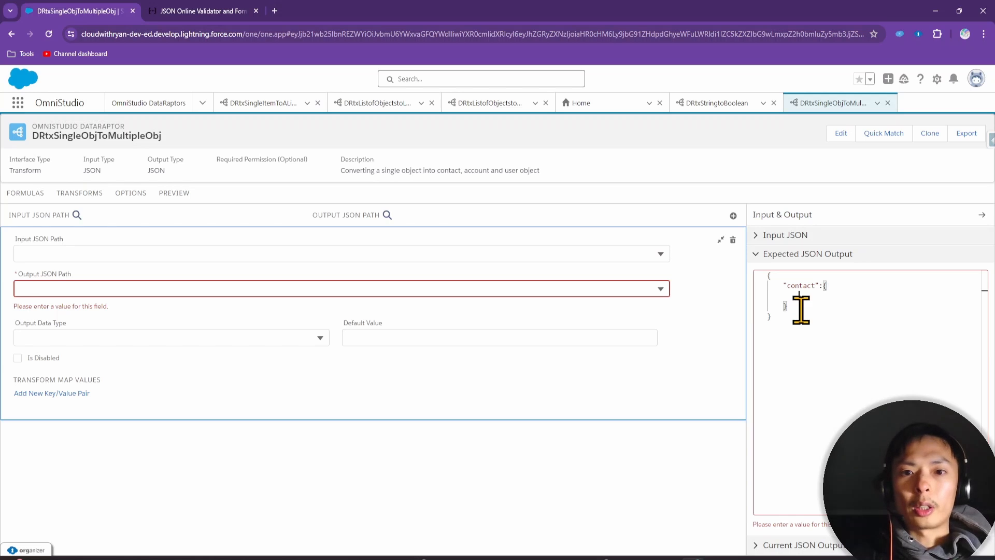
Fill contact with the firstName, lastName and email fields copied from the Input JSON
{"action": "left_click", "coordinate": [795, 236]}
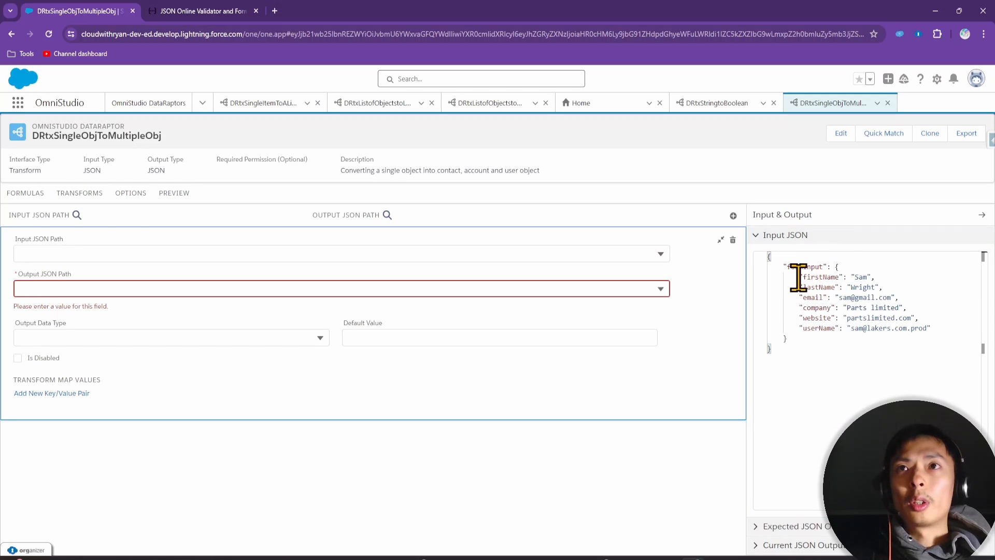
{"action": "left_click_drag", "start_coordinate": [799, 277], "coordinate": [910, 290]}
{"action": "key", "text": "ctrl+c"}
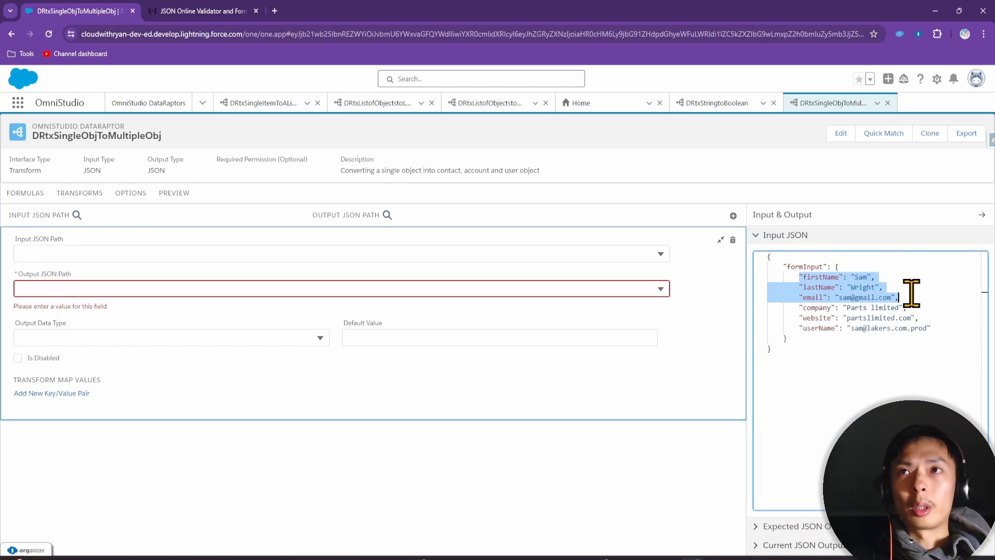
{"action": "left_click", "coordinate": [808, 527]}
{"action": "left_click", "coordinate": [829, 285]}
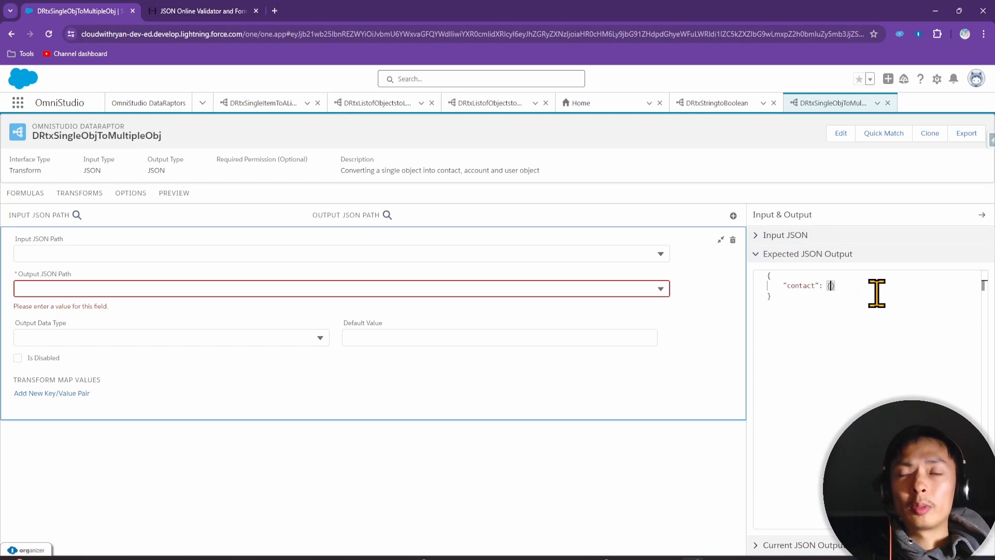
{"action": "key", "text": "ctrl+v"}
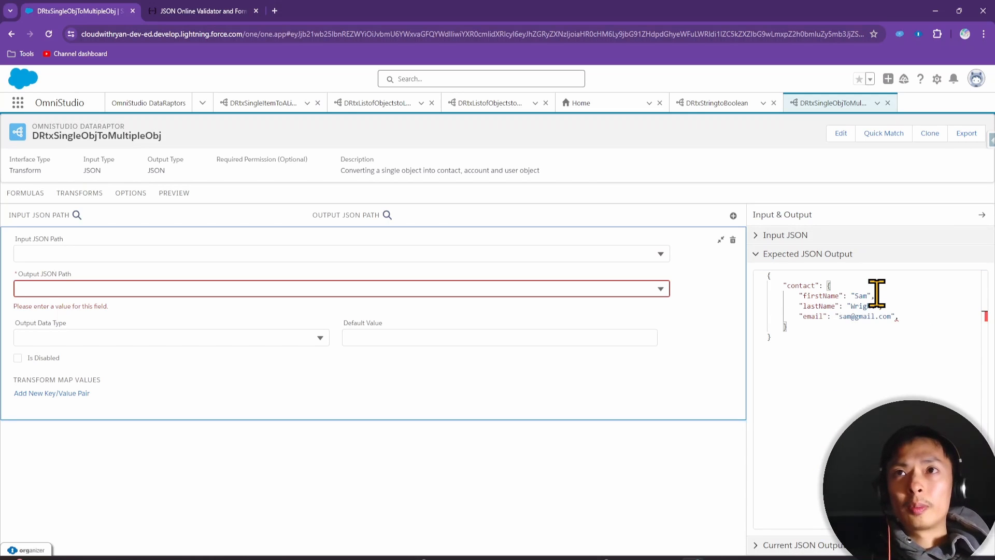
{"action": "key", "text": "Down"}
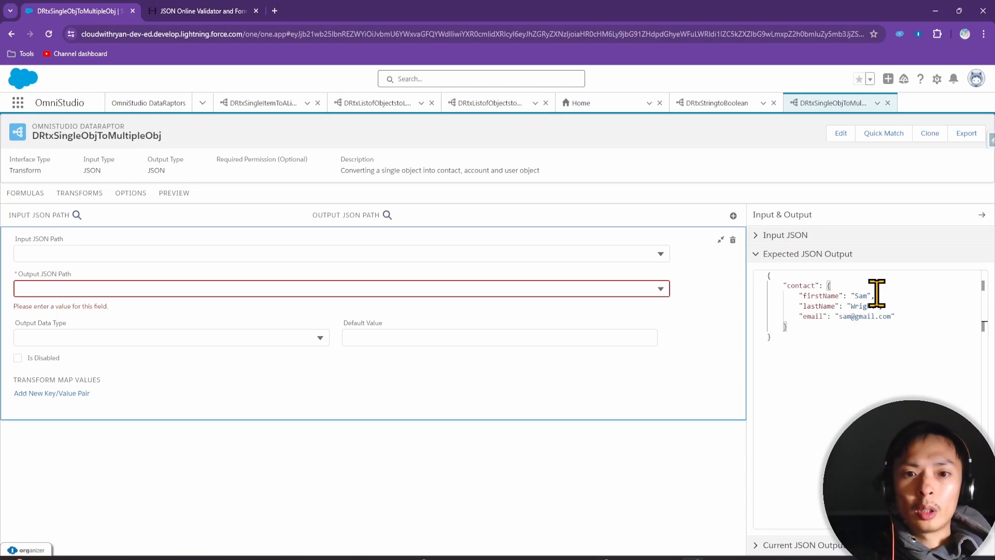
{"action": "type", "text": ","}
{"action": "key", "text": "Return"}
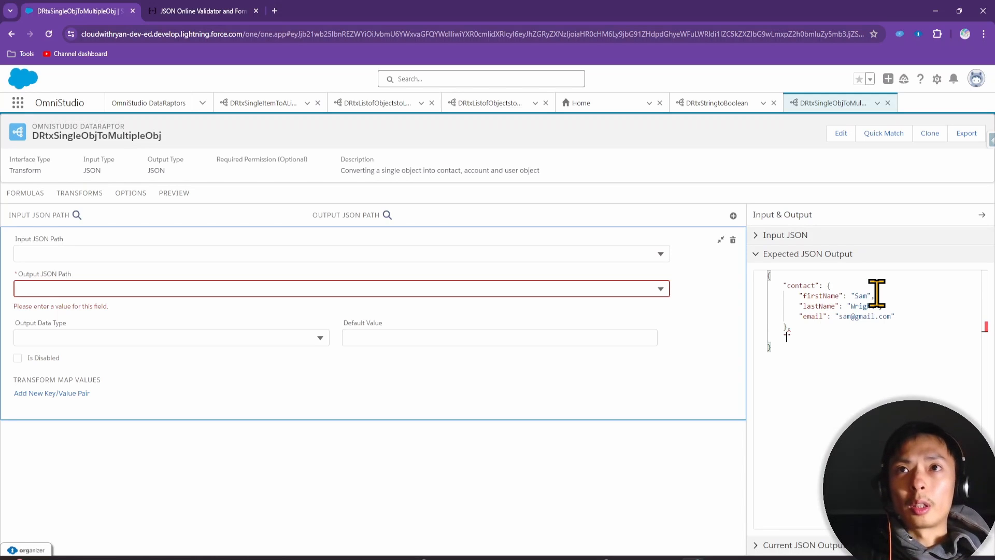
Add an account object holding the company and website fields from the Input JSON
{"action": "type", "text": "\"account\""}
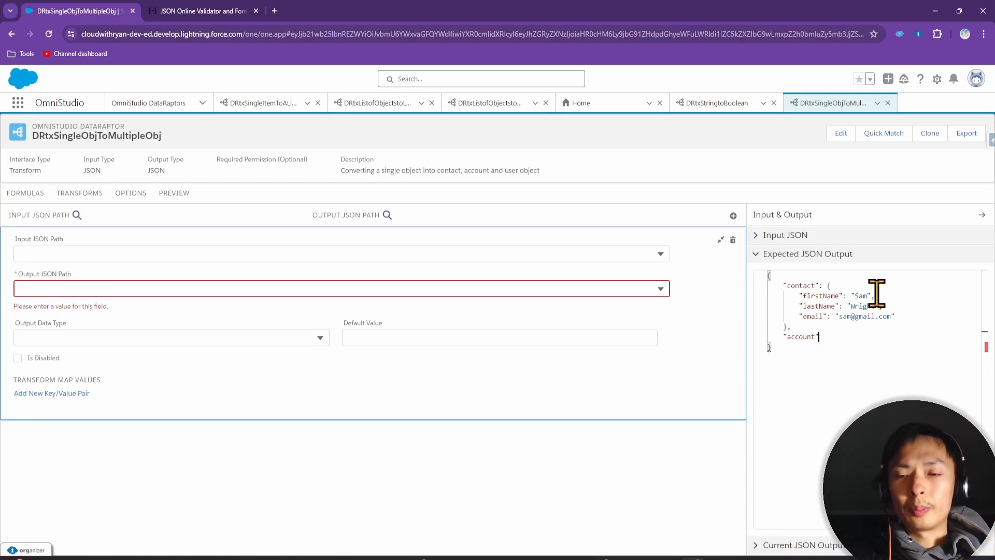
{"action": "type", "text": ":{"}
{"action": "key", "text": "Return"}
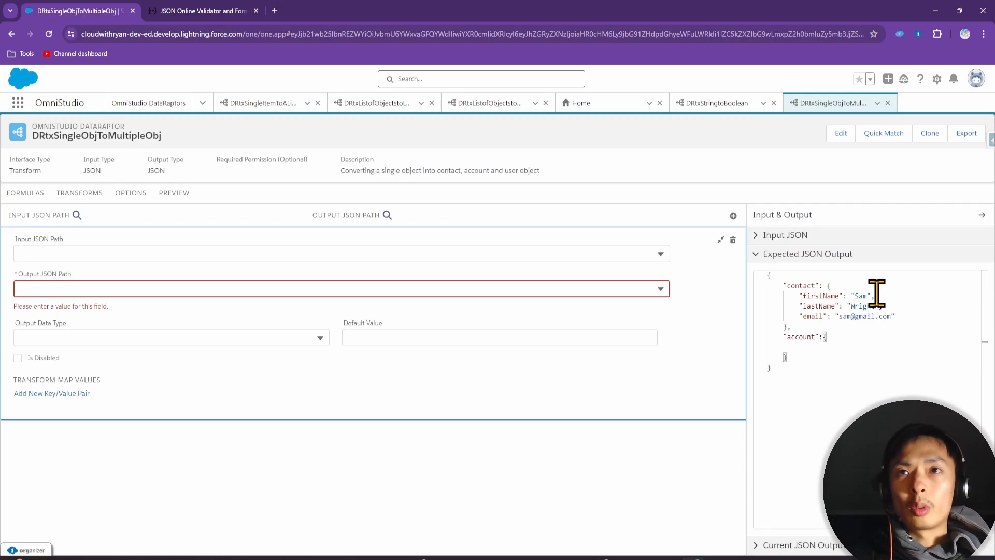
{"action": "type", "text": "n"}
{"action": "key", "text": "BackSpace"}
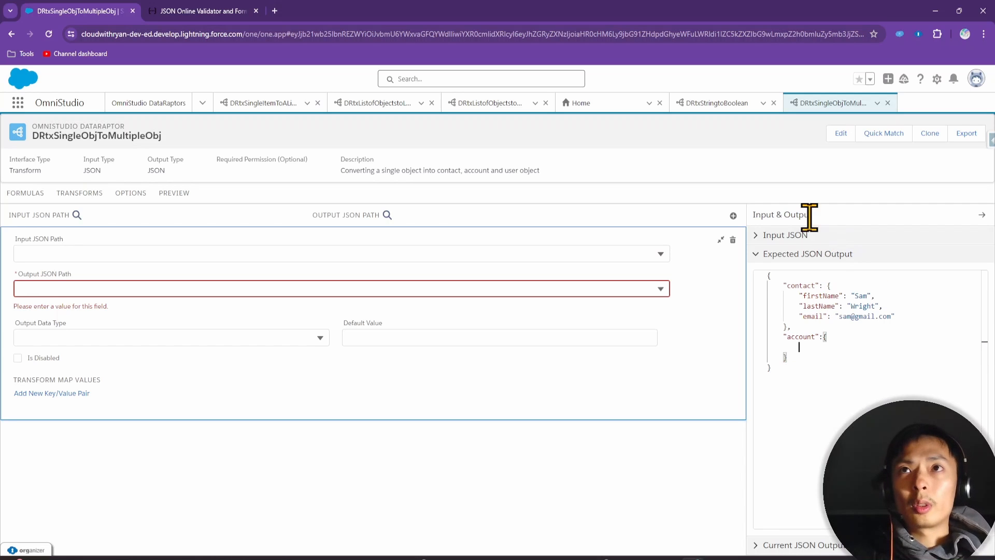
{"action": "left_click", "coordinate": [798, 236]}
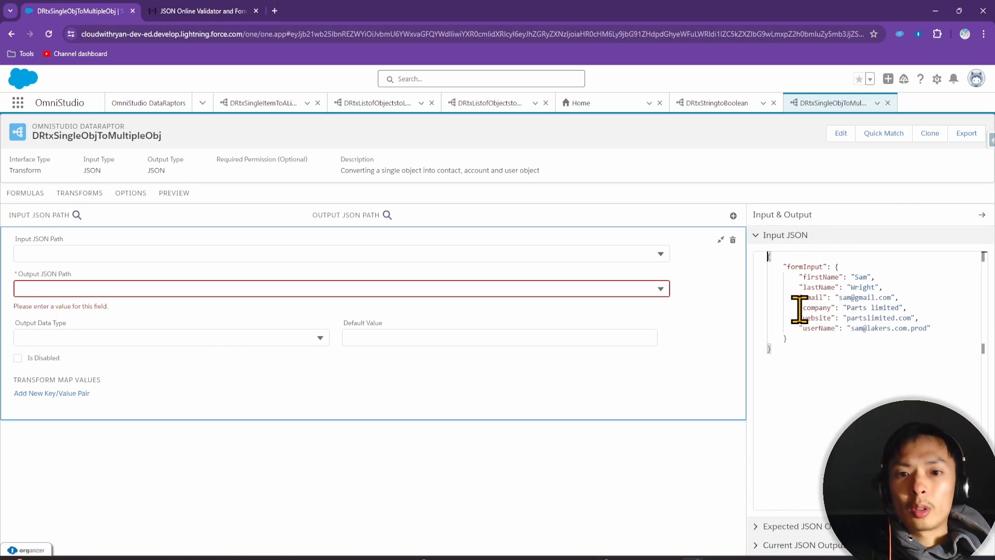
{"action": "left_click_drag", "start_coordinate": [799, 308], "coordinate": [926, 317]}
{"action": "key", "text": "ctrl+c"}
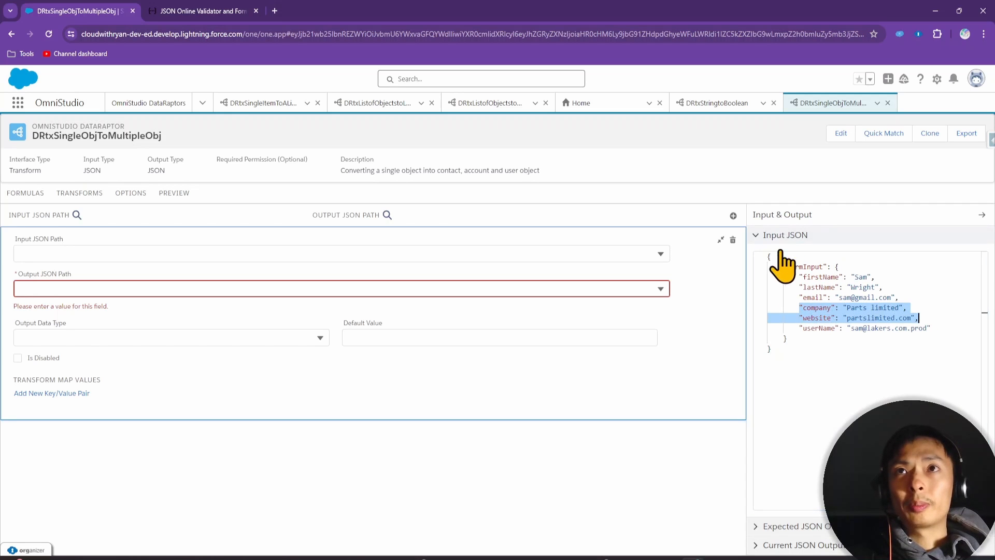
{"action": "left_click", "coordinate": [803, 526]}
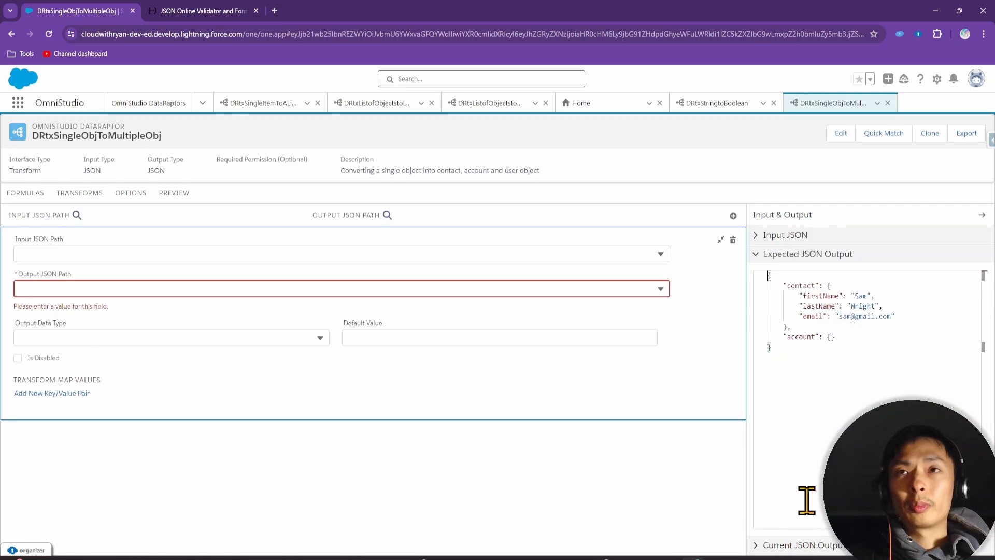
{"action": "left_click", "coordinate": [830, 337]}
{"action": "key", "text": "Return"}
{"action": "key", "text": "ctrl+v"}
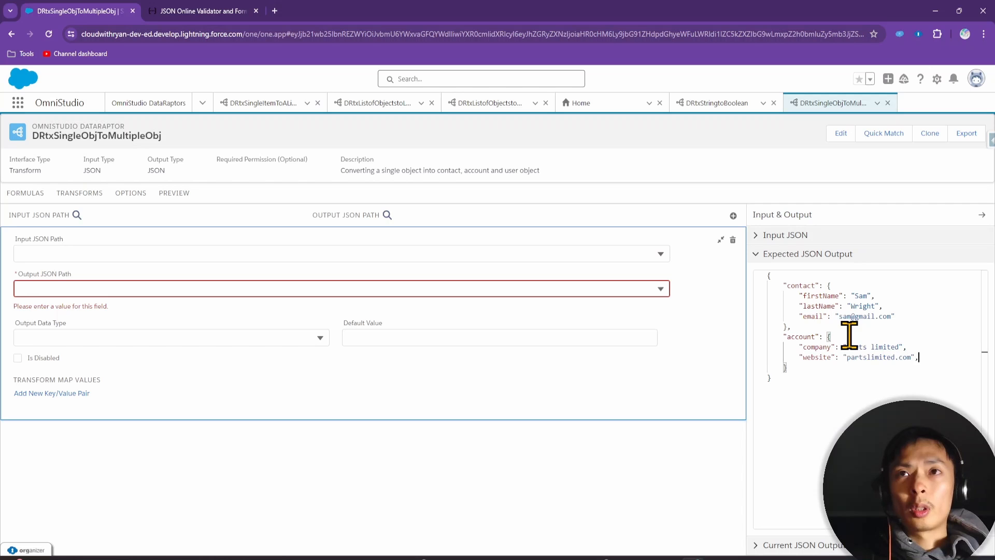
Rename the account's company field to name and begin a user object
{"action": "double_click", "coordinate": [816, 346]}
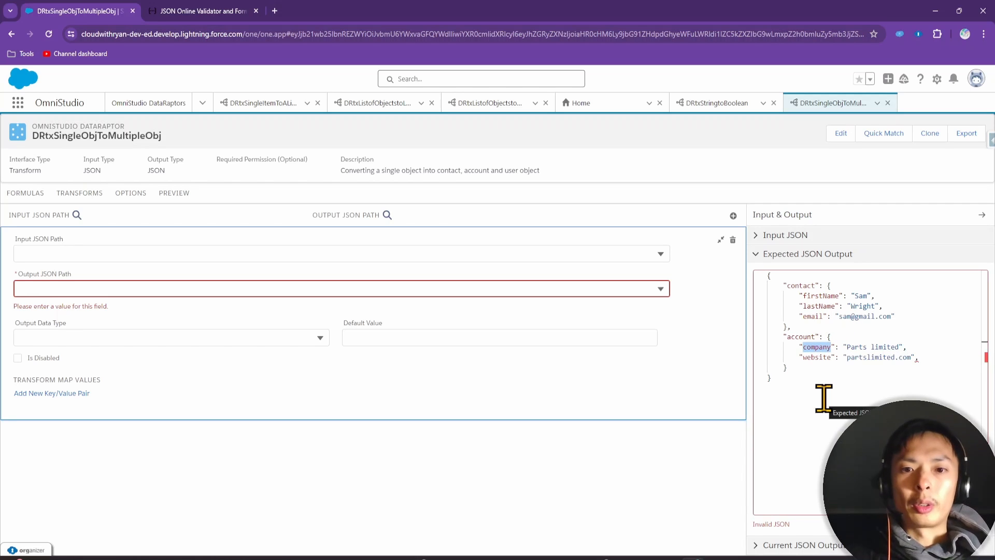
{"action": "type", "text": "name"}
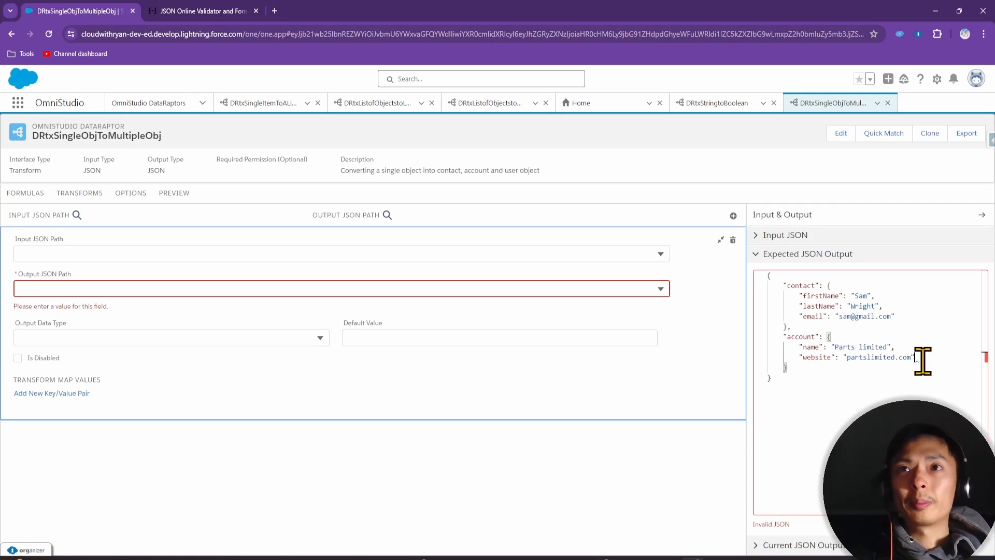
{"action": "left_click", "coordinate": [880, 368]}
{"action": "type", "text": ","}
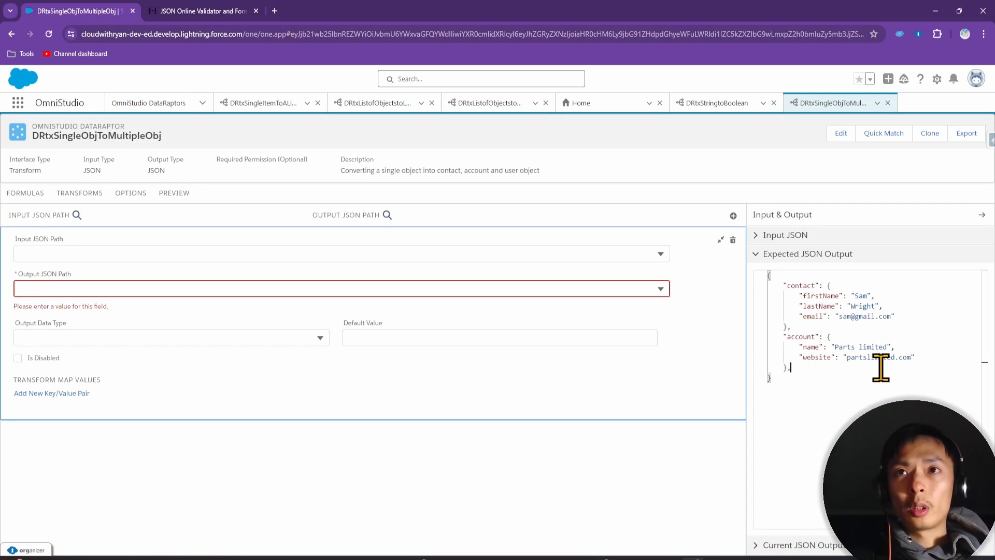
{"action": "key", "text": "Return"}
{"action": "type", "text": "user"}
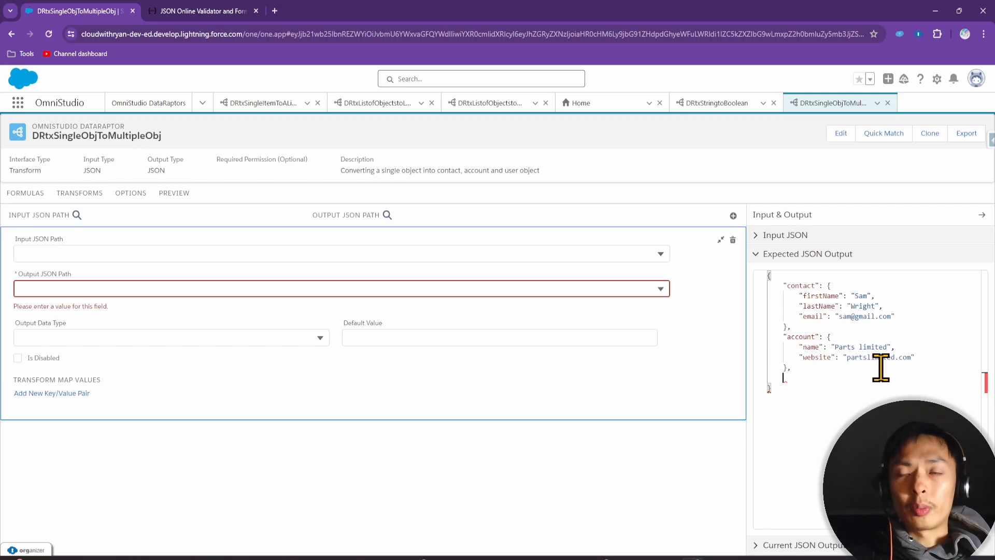
{"action": "type", "text": "\"user\""}
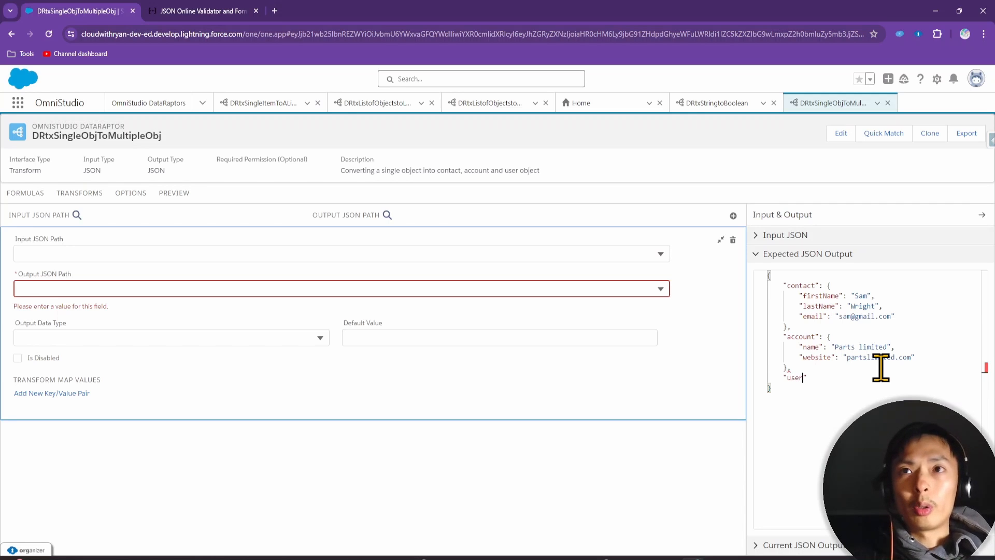
{"action": "type", "text": ":{"}
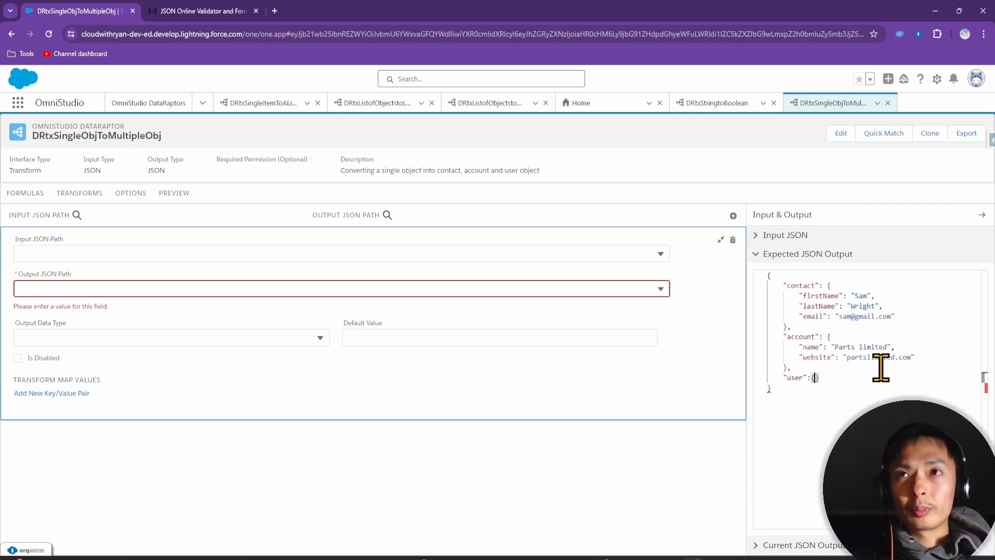
Copy the contact's firstName, lastName and email fields into the user object
{"action": "key", "text": "Return"}
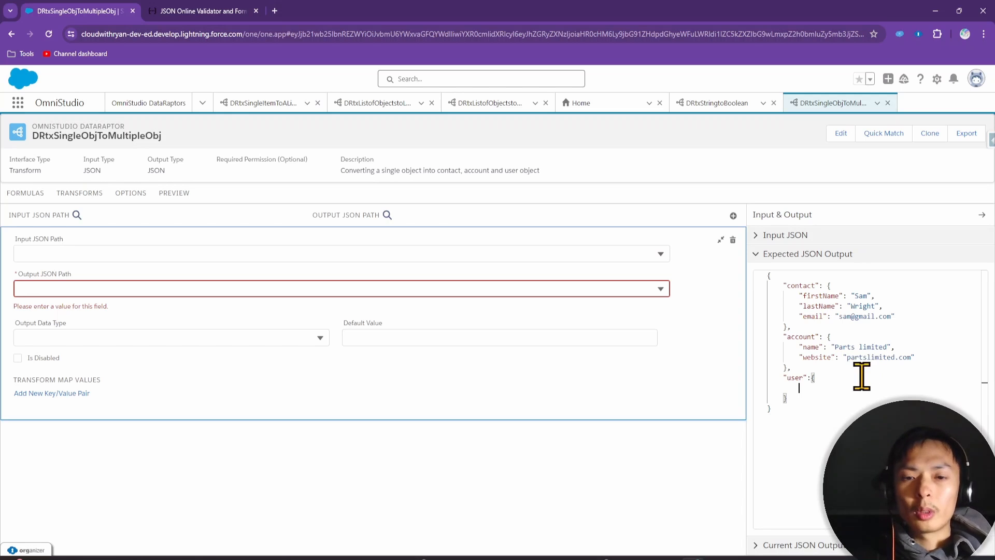
{"action": "left_click_drag", "start_coordinate": [799, 295], "coordinate": [901, 308]}
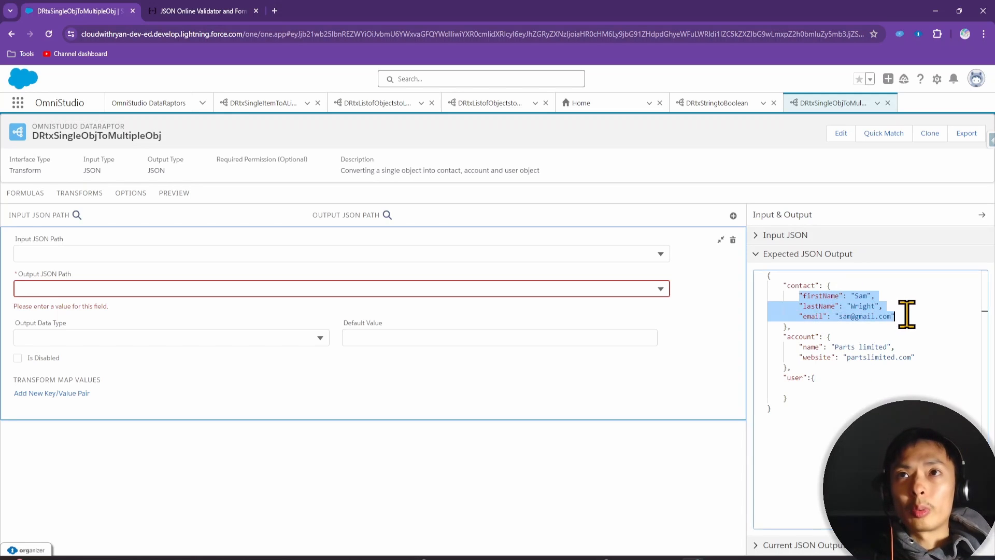
{"action": "left_click", "coordinate": [814, 388]}
{"action": "key", "text": "ctrl+v"}
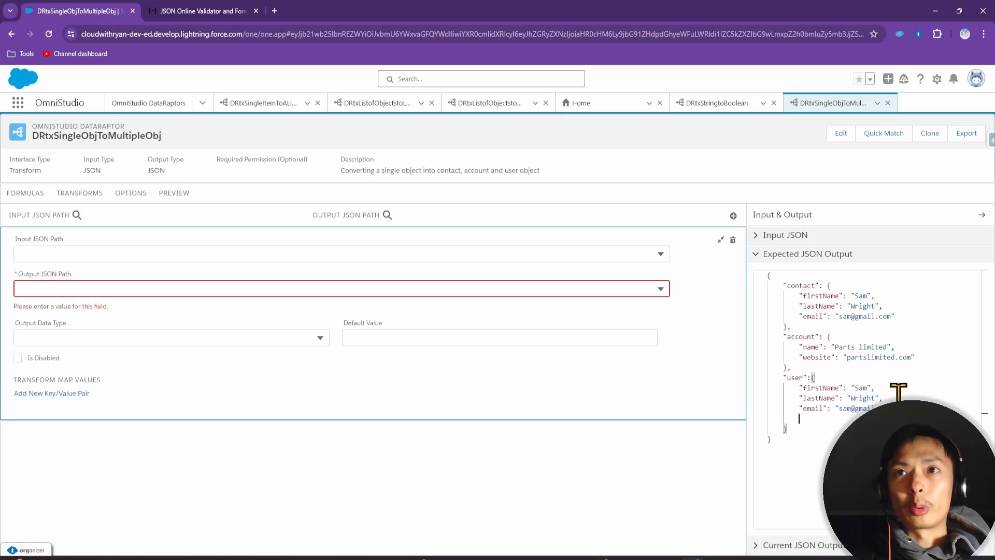
Add the userName entry from the Input JSON to user and select the whole output
{"action": "left_click", "coordinate": [819, 236]}
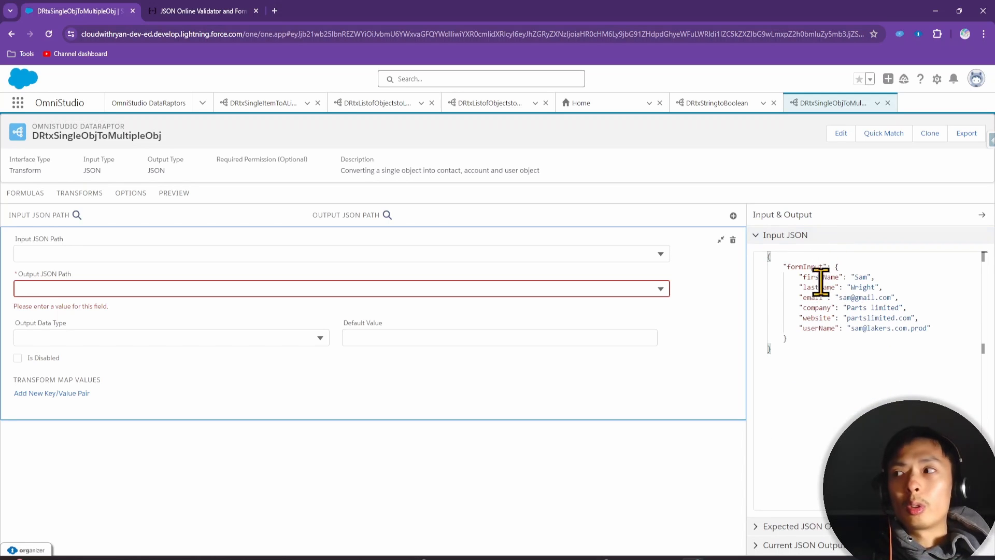
{"action": "left_click_drag", "start_coordinate": [798, 328], "coordinate": [878, 328]}
{"action": "key", "text": "ctrl+c"}
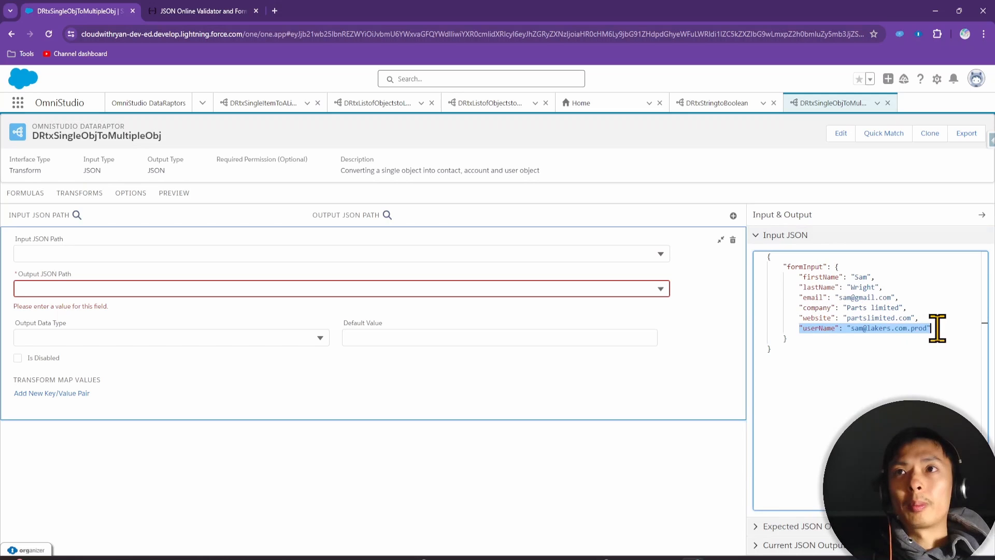
{"action": "left_click", "coordinate": [783, 528]}
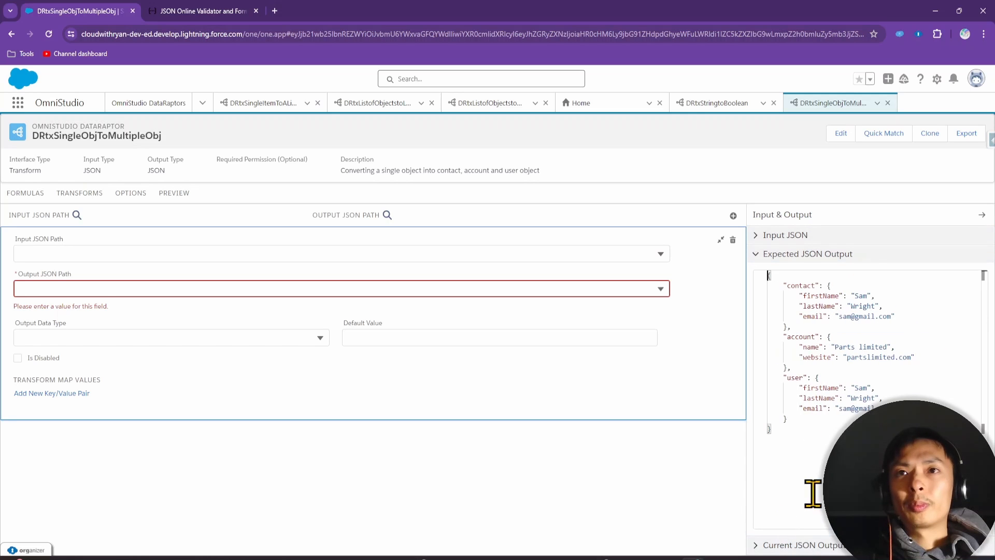
{"action": "left_click", "coordinate": [918, 395]}
{"action": "key", "text": "Return"}
{"action": "key", "text": "ctrl+v"}
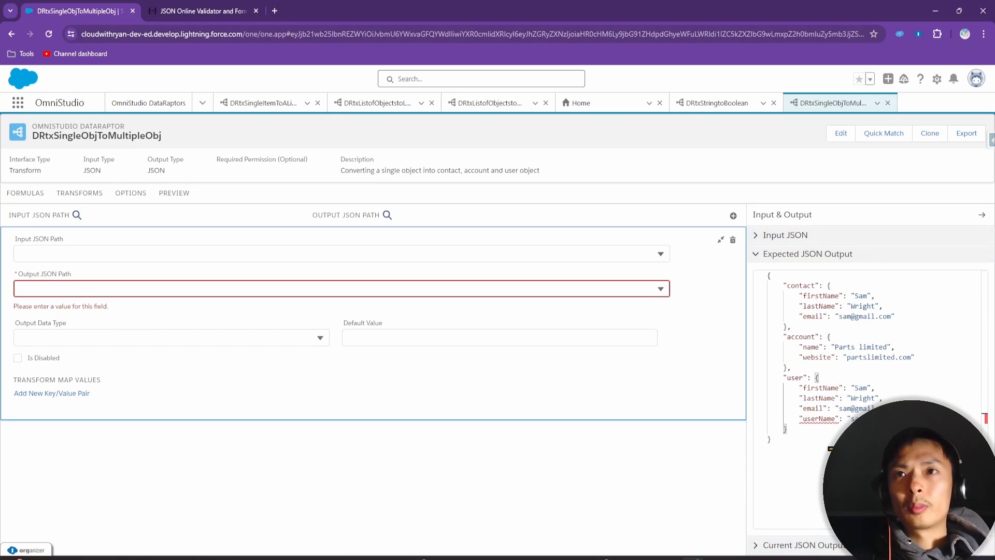
{"action": "left_click", "coordinate": [837, 460]}
{"action": "left_click", "coordinate": [919, 400]}
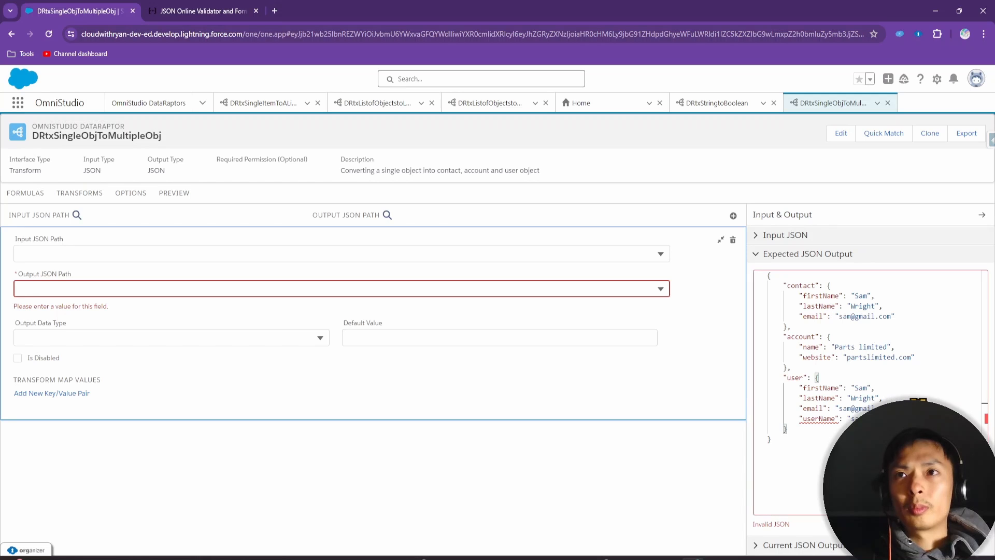
{"action": "key", "text": "ctrl+a"}
{"action": "key", "text": "ctrl+c"}
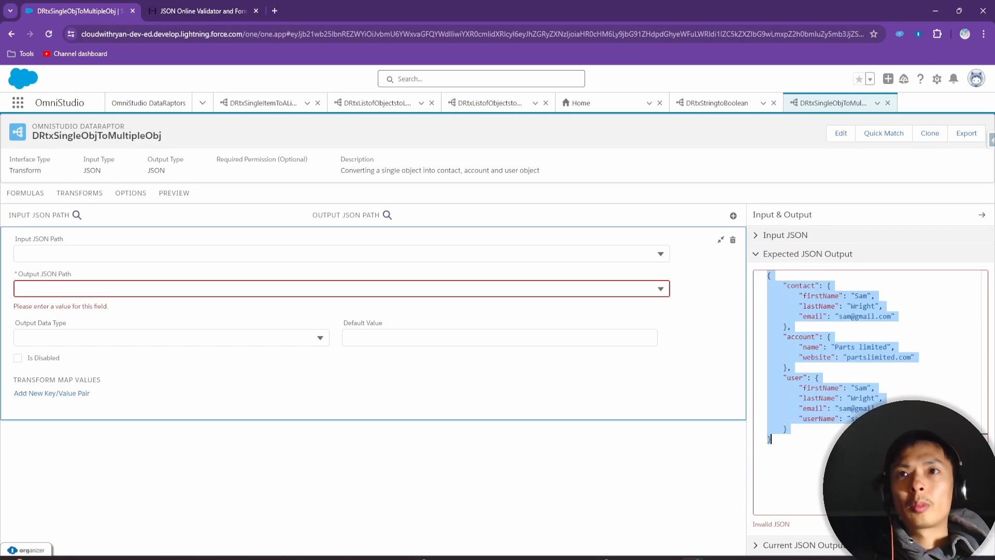
Paste the expected output into JSONLint, validate it and copy the formatted result
{"action": "left_click", "coordinate": [195, 14]}
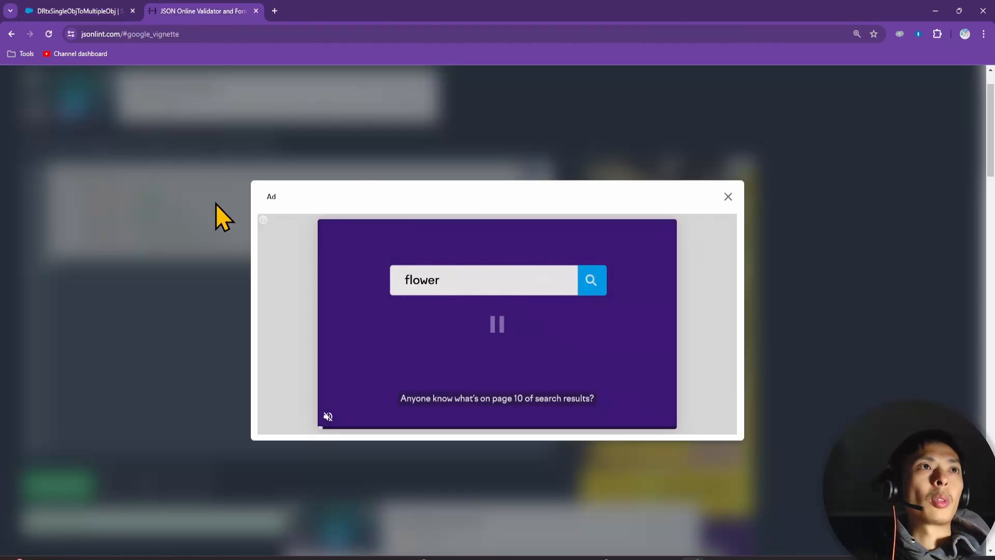
{"action": "left_click", "coordinate": [727, 196]}
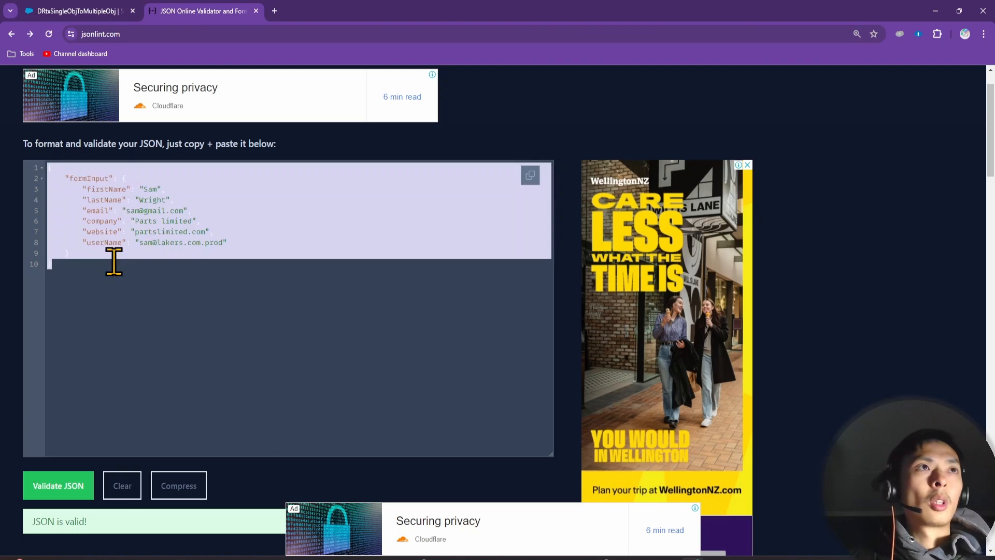
{"action": "key", "text": "ctrl+v"}
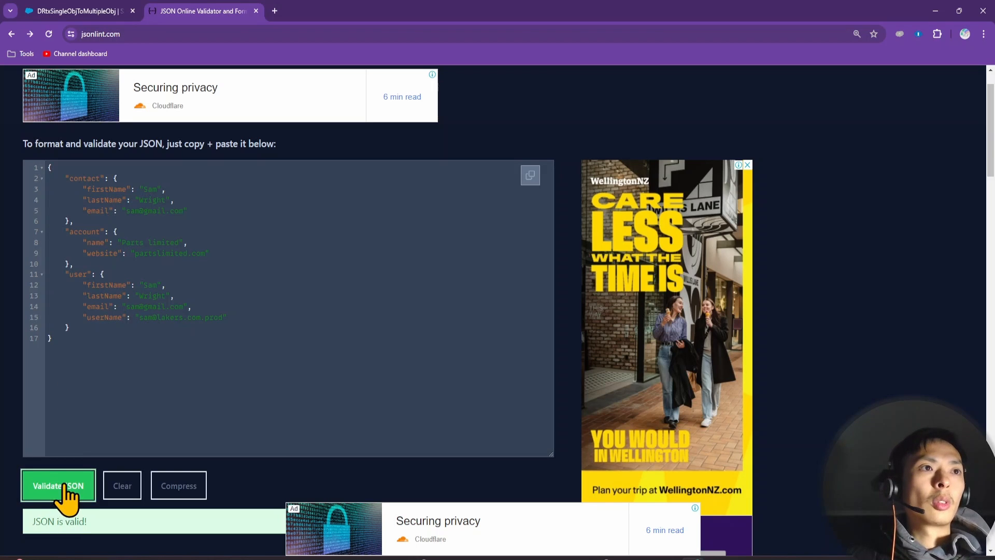
{"action": "left_click", "coordinate": [118, 355]}
{"action": "key", "text": "ctrl+a"}
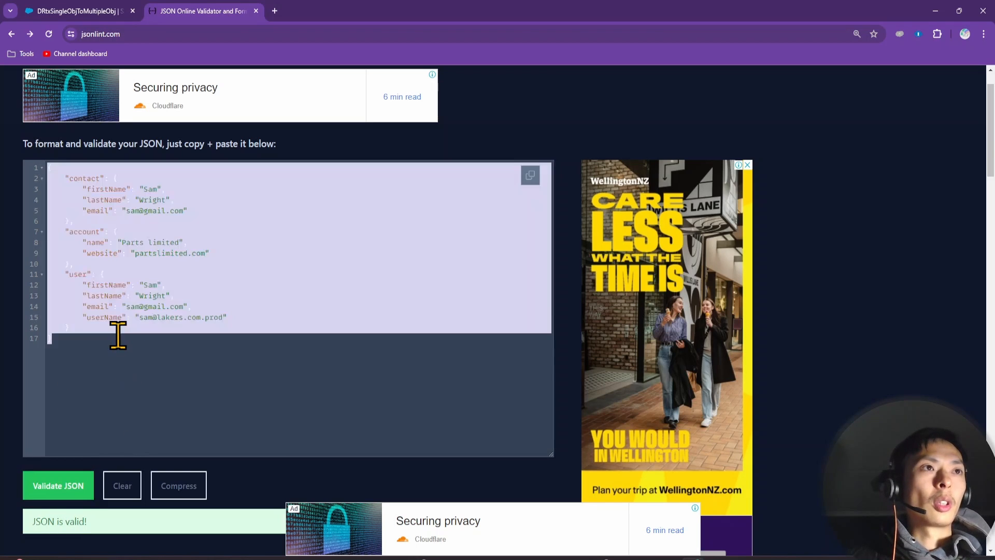
{"action": "key", "text": "ctrl+c"}
Paste the formatted expected output and map formInput:firstName to contact:firstName
{"action": "left_click", "coordinate": [38, 10]}
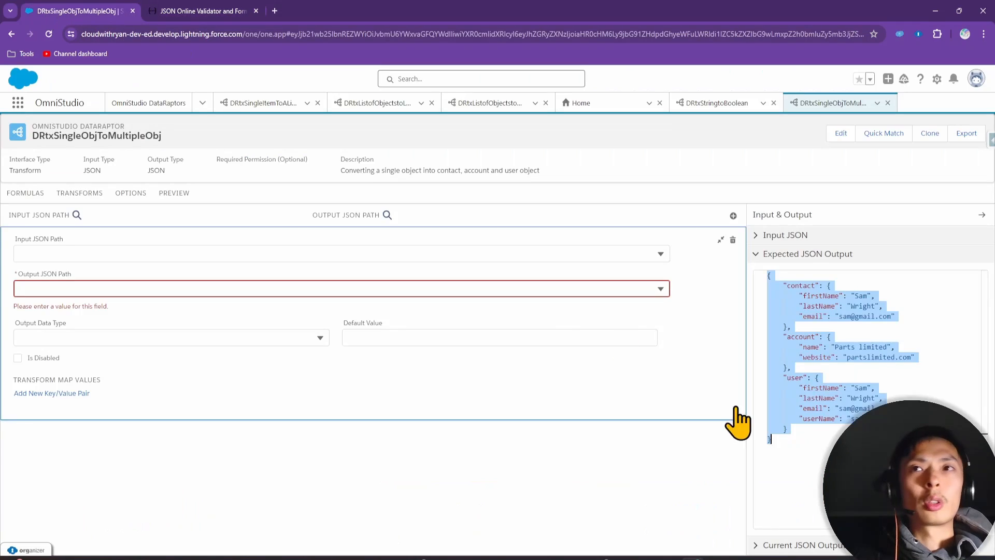
{"action": "key", "text": "ctrl+v"}
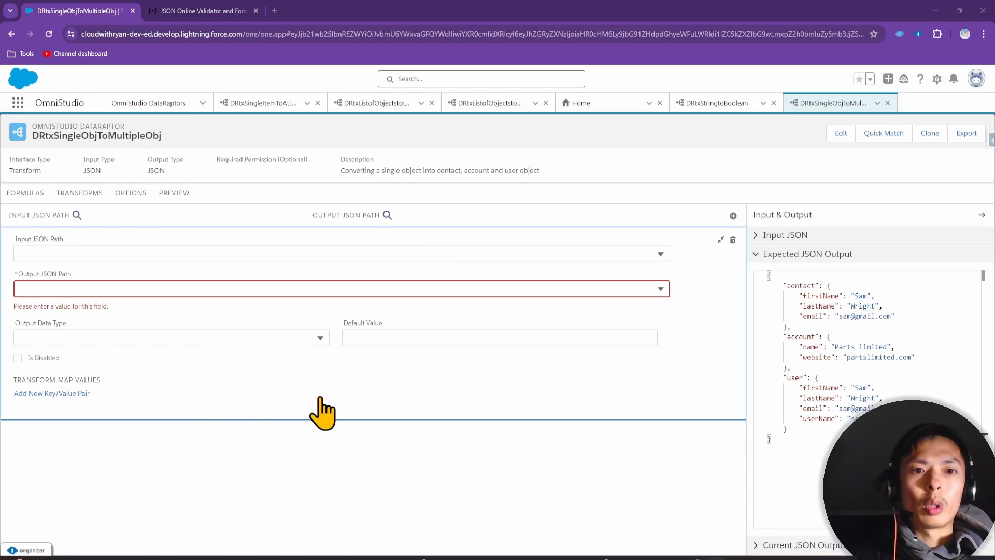
{"action": "left_click", "coordinate": [79, 252]}
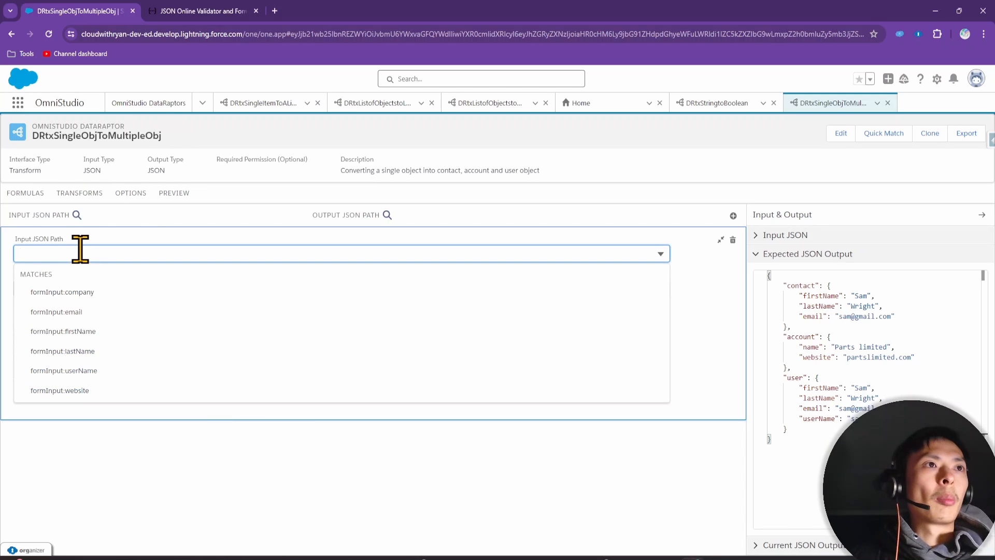
{"action": "left_click", "coordinate": [123, 332]}
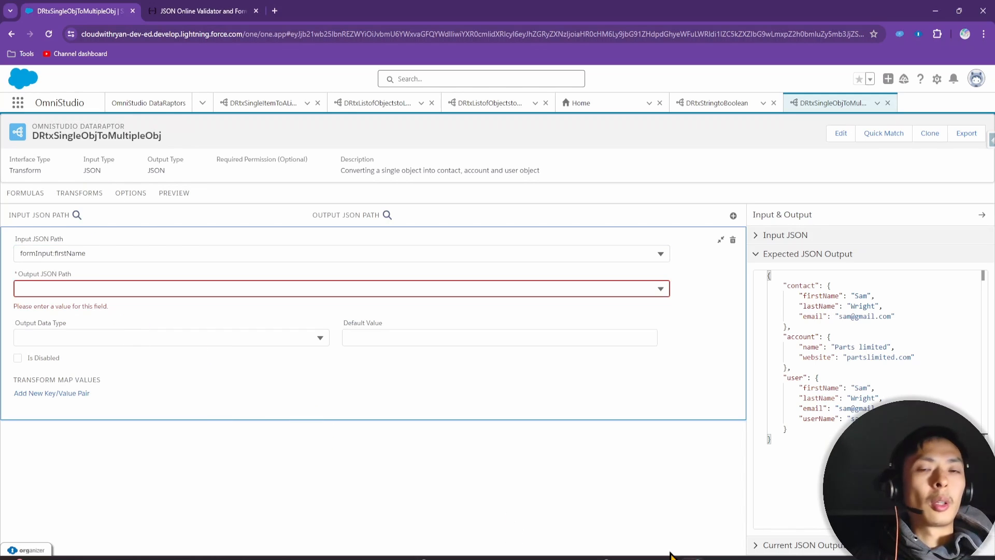
{"action": "mouse_move", "coordinate": [809, 559]}
{"action": "left_mouse_down"}
{"action": "mouse_move", "coordinate": [813, 408]}
{"action": "mouse_move", "coordinate": [817, 559]}
{"action": "left_mouse_up"}
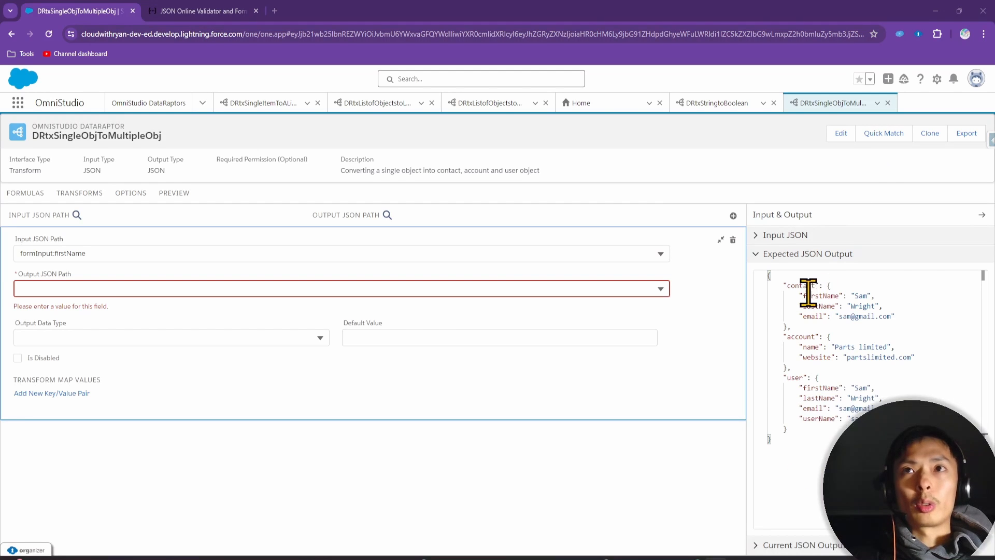
{"action": "left_click", "coordinate": [48, 288]}
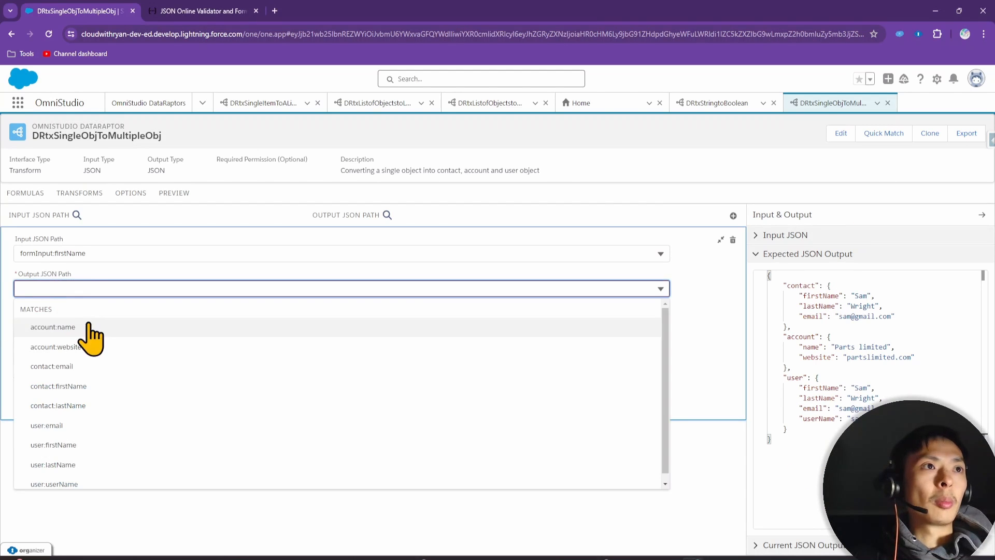
{"action": "type", "text": "first"}
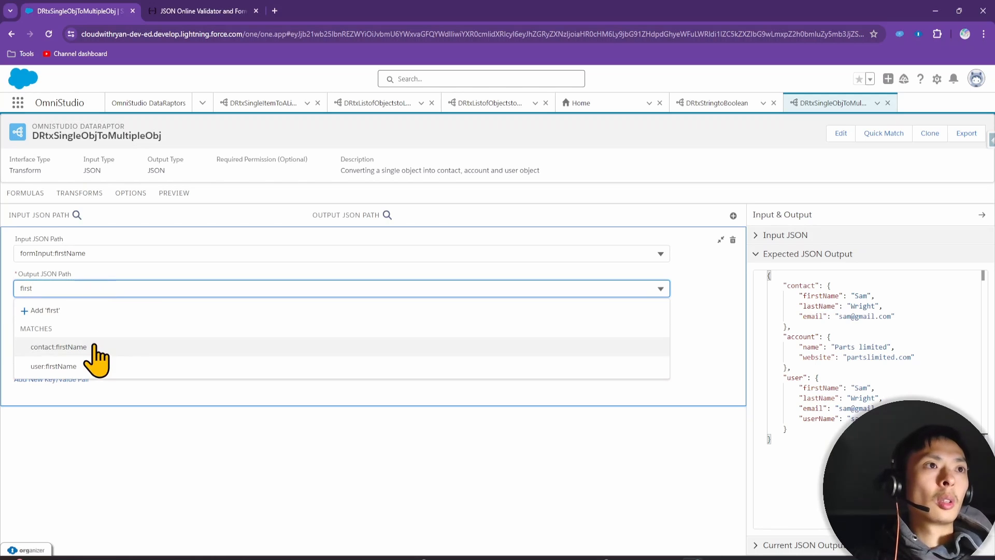
{"action": "left_click", "coordinate": [96, 350]}
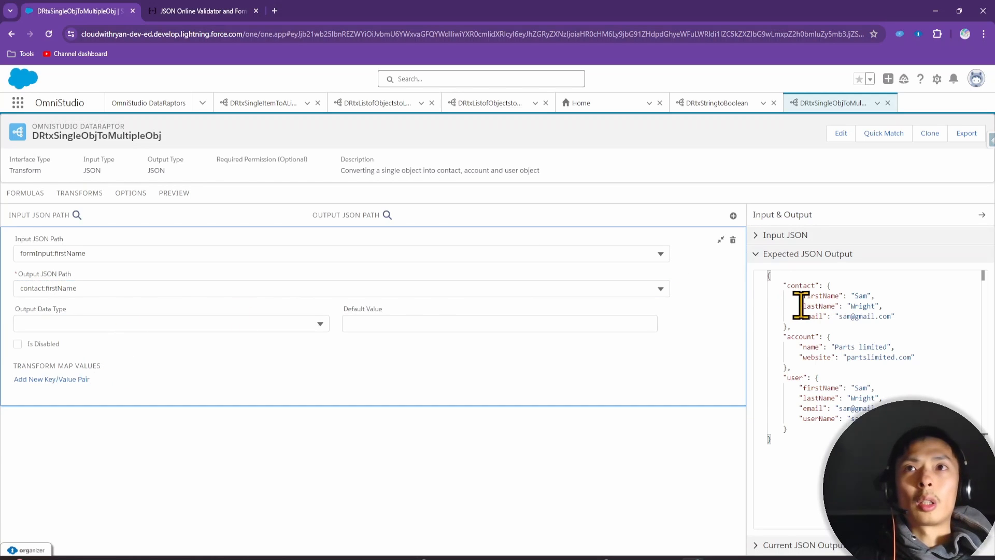
Add mappings formInput:lastName → contact:lastName and formInput:email → contact:email
{"action": "left_click", "coordinate": [733, 215]}
{"action": "left_click", "coordinate": [73, 277]}
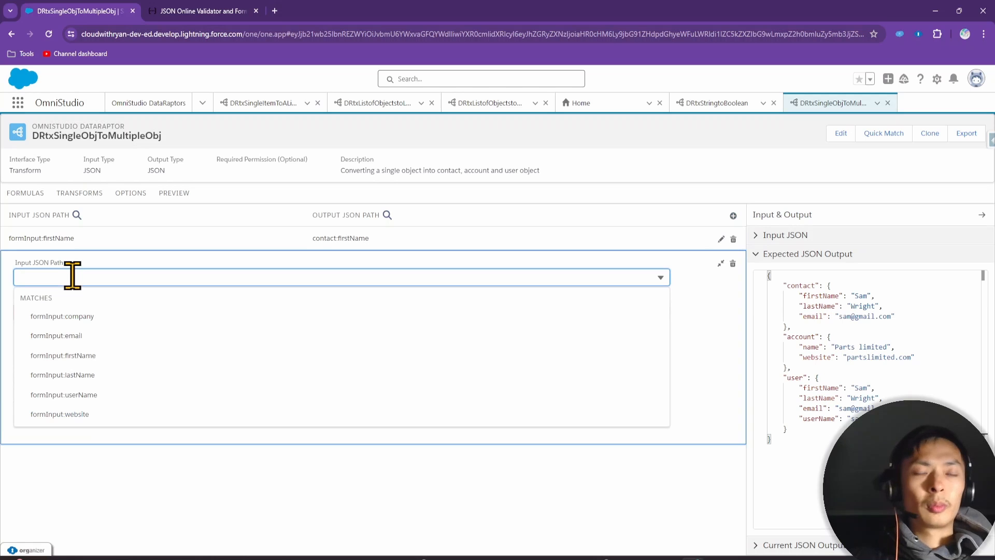
{"action": "type", "text": "last"}
{"action": "left_click", "coordinate": [87, 335]}
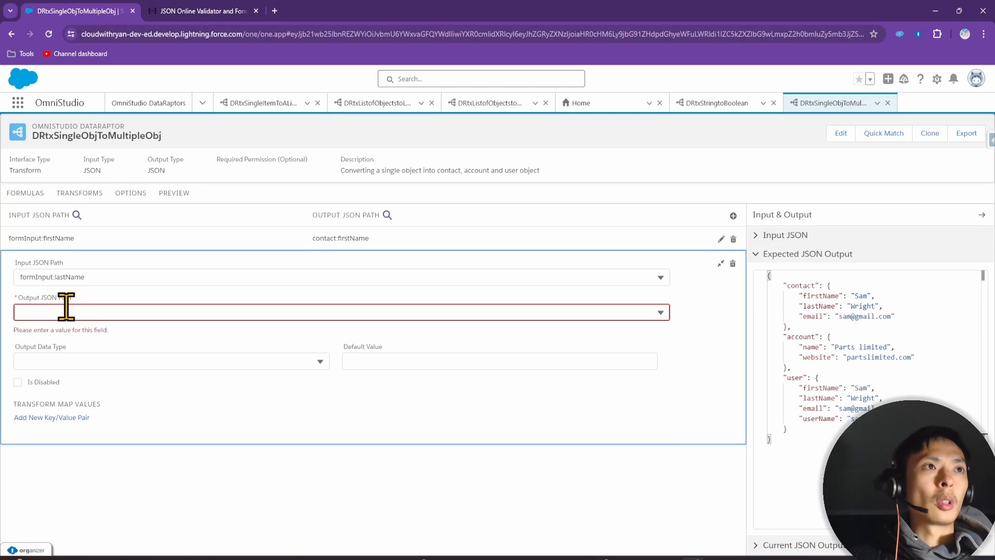
{"action": "left_click", "coordinate": [66, 310]}
{"action": "type", "text": "last"}
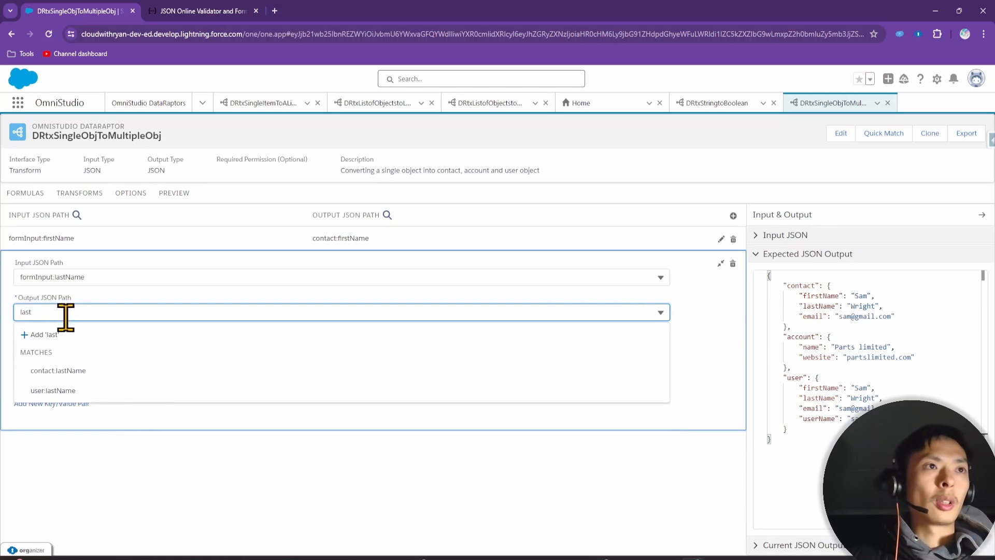
{"action": "left_click", "coordinate": [124, 371]}
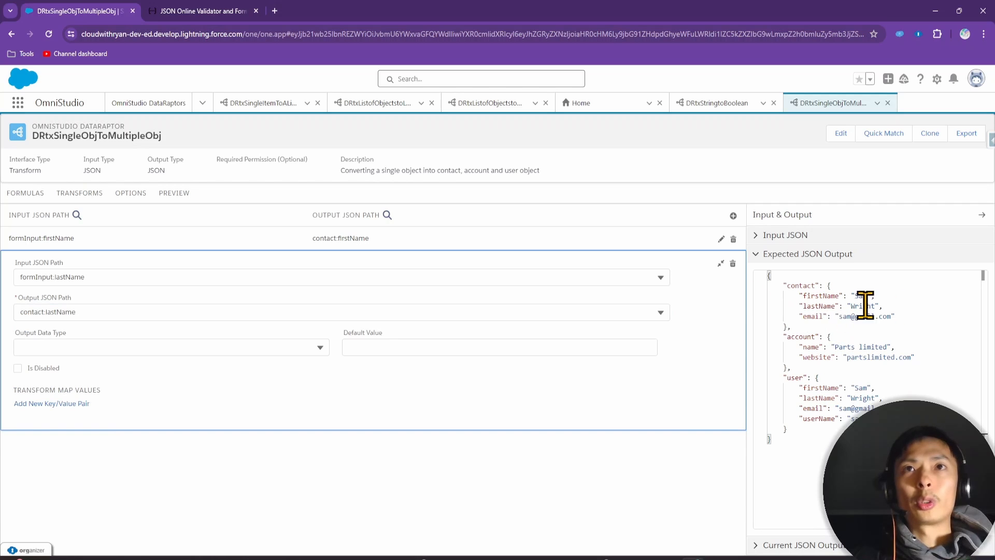
{"action": "left_click", "coordinate": [732, 215]}
{"action": "left_click", "coordinate": [130, 302]}
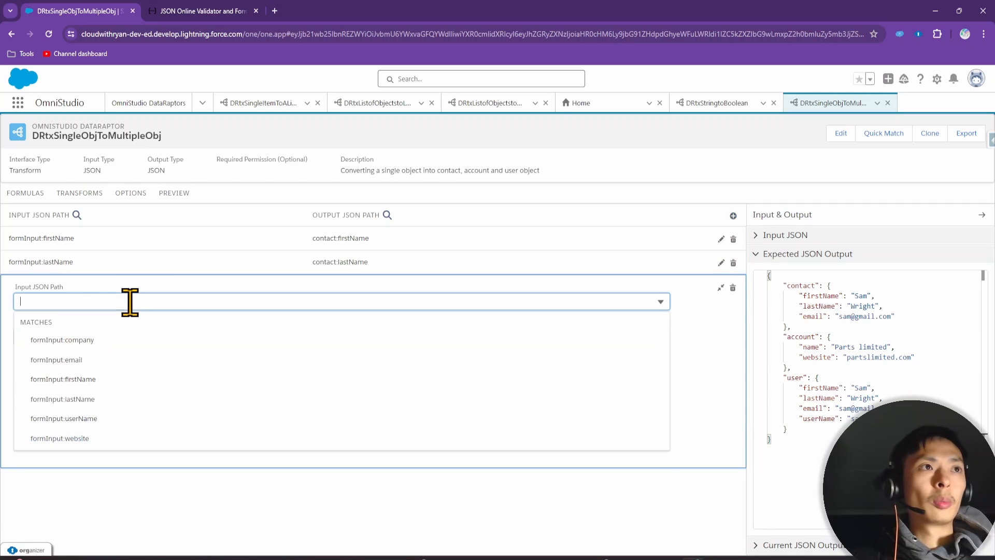
{"action": "type", "text": "email"}
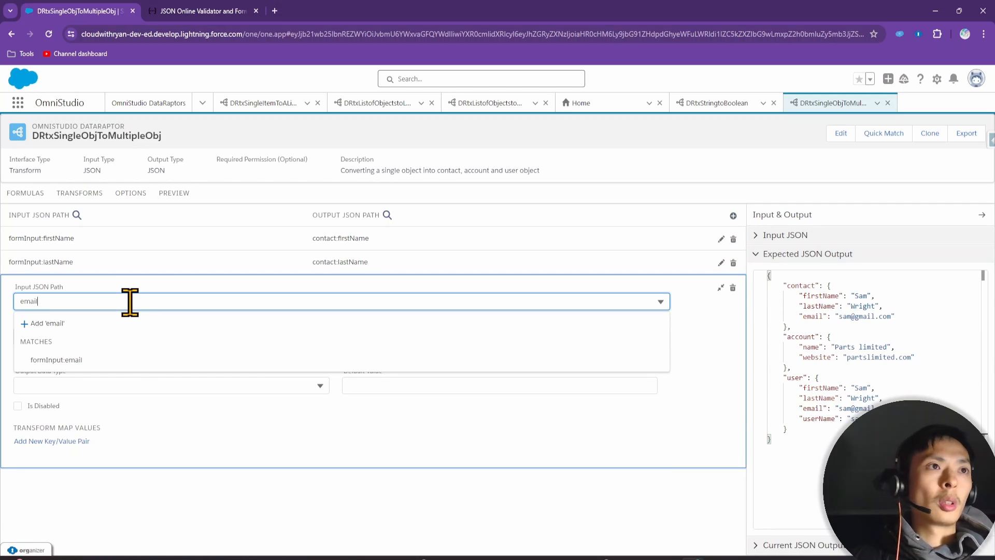
{"action": "left_click", "coordinate": [109, 361]}
{"action": "left_click", "coordinate": [83, 288]}
{"action": "type", "text": "email"}
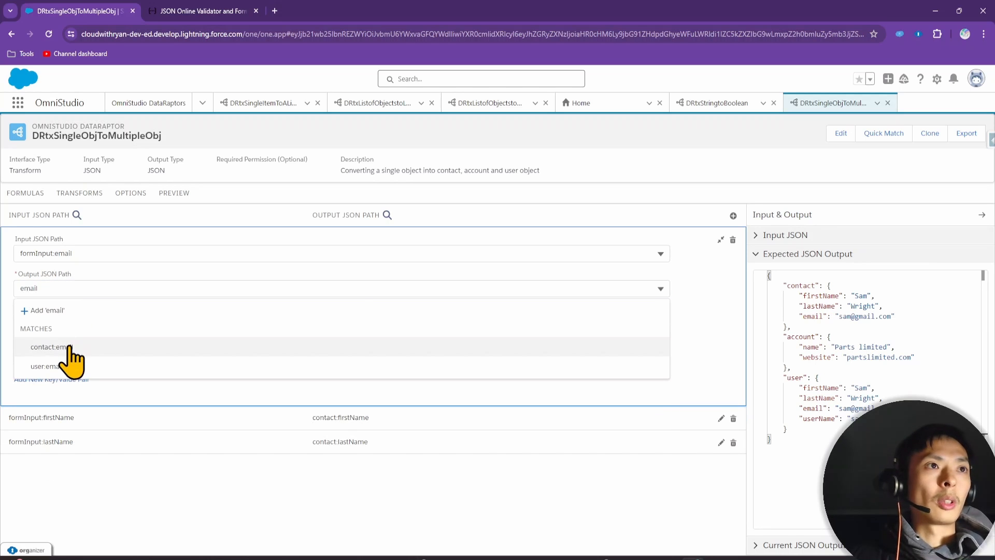
{"action": "left_click", "coordinate": [71, 348]}
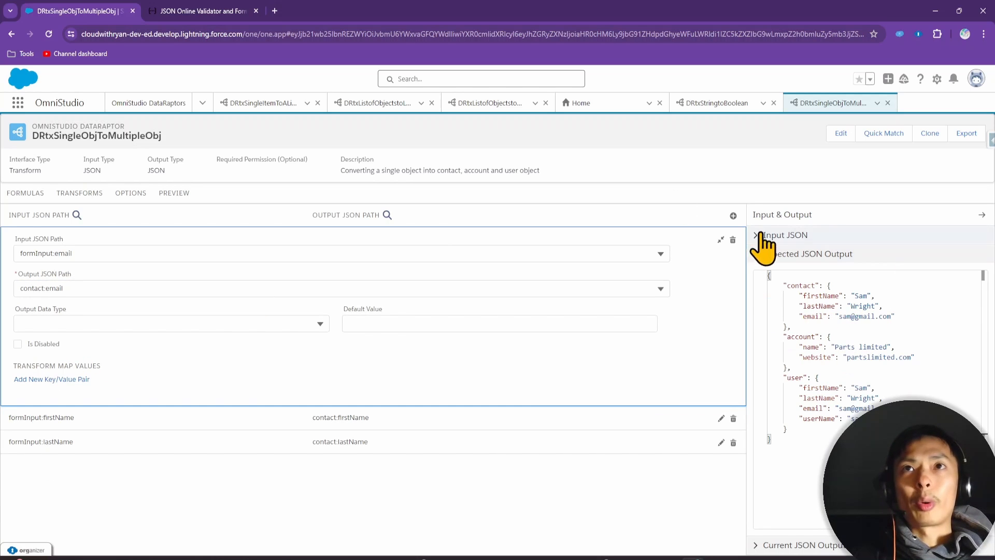
Add a mapping from formInput:company to account:name
{"action": "left_click", "coordinate": [733, 216]}
{"action": "left_click", "coordinate": [51, 324]}
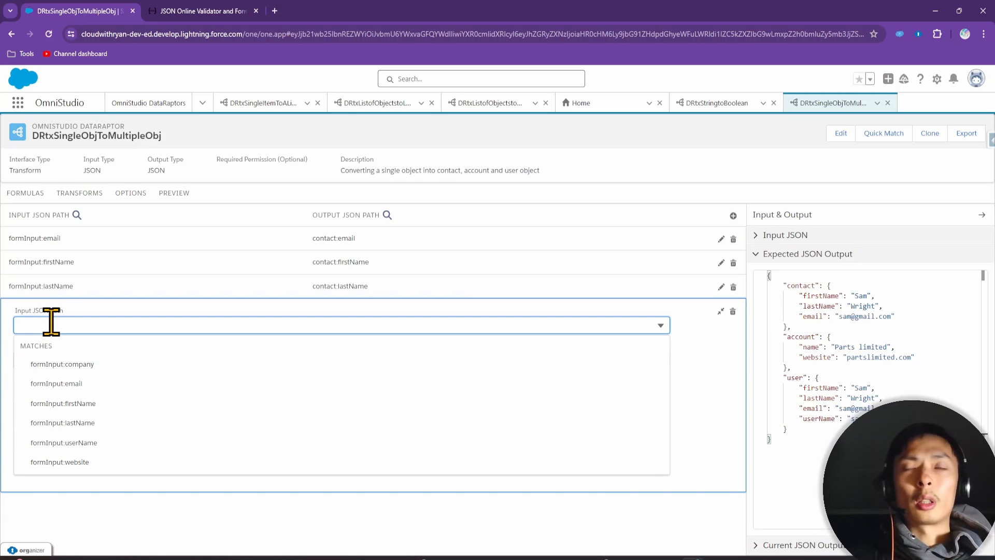
{"action": "type", "text": "com"}
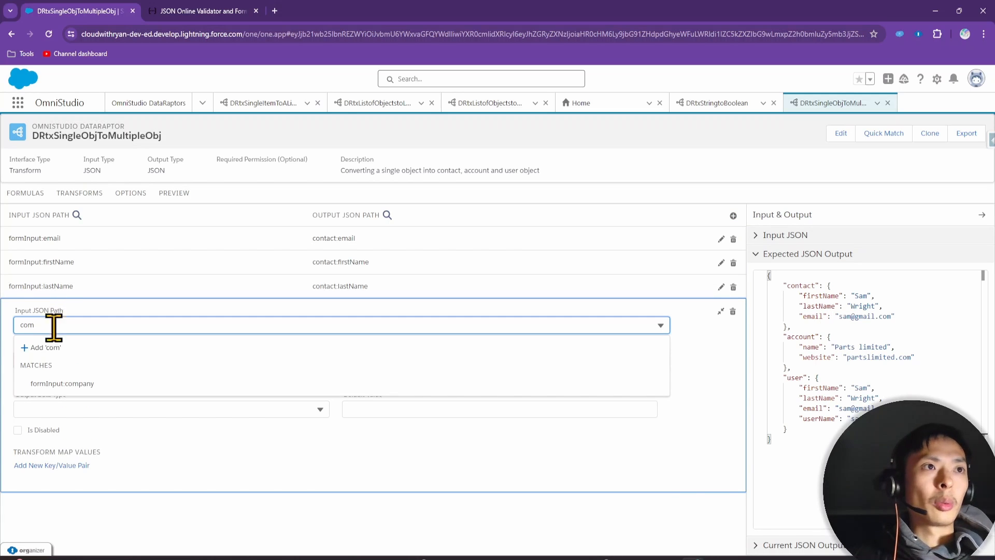
{"action": "left_click", "coordinate": [49, 384]}
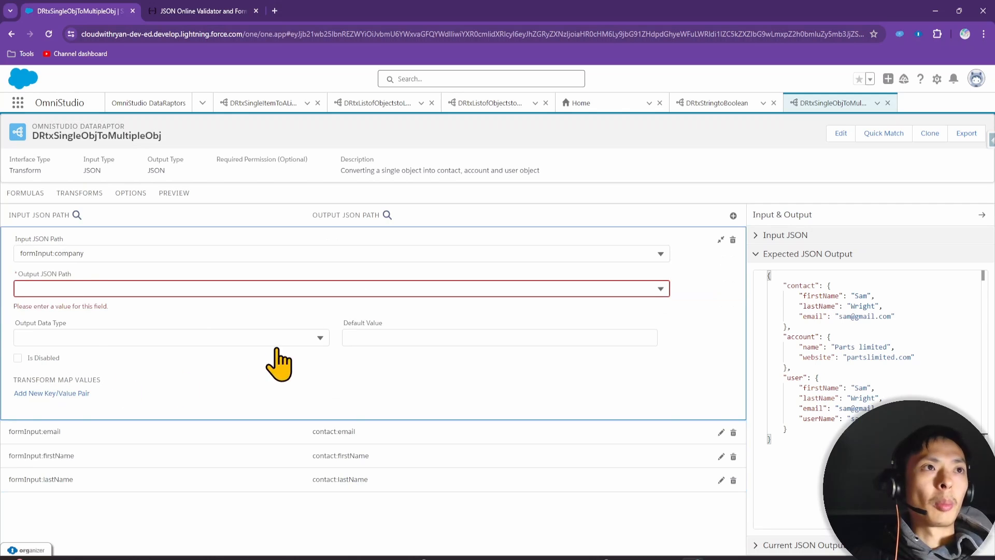
{"action": "left_click", "coordinate": [73, 288]}
{"action": "left_click", "coordinate": [785, 236]}
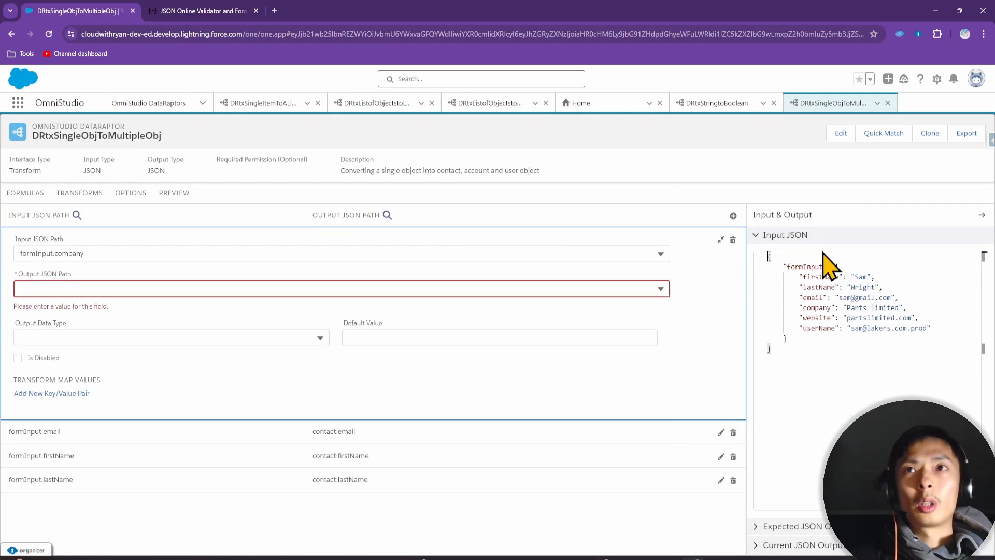
{"action": "left_click", "coordinate": [789, 526]}
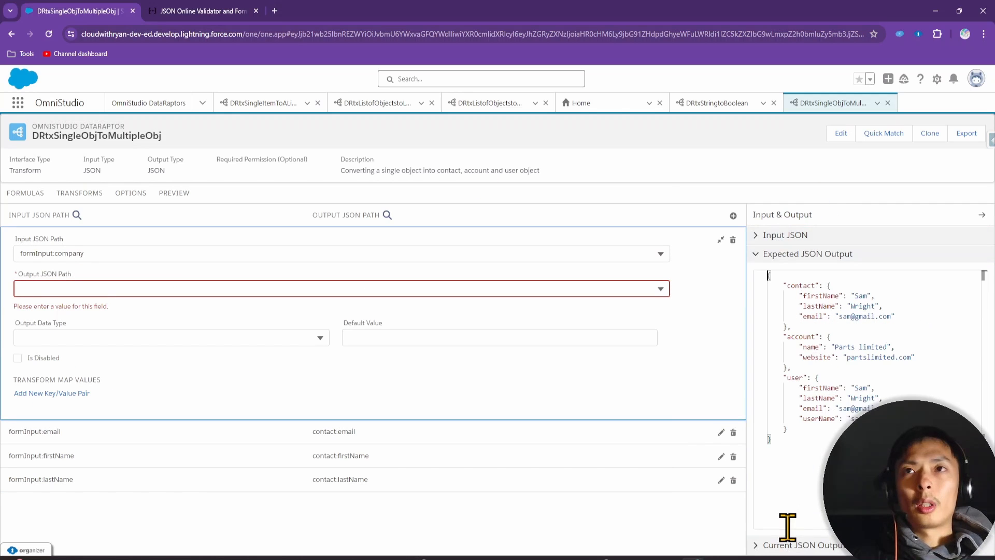
{"action": "left_click", "coordinate": [95, 288]}
{"action": "type", "text": "name"}
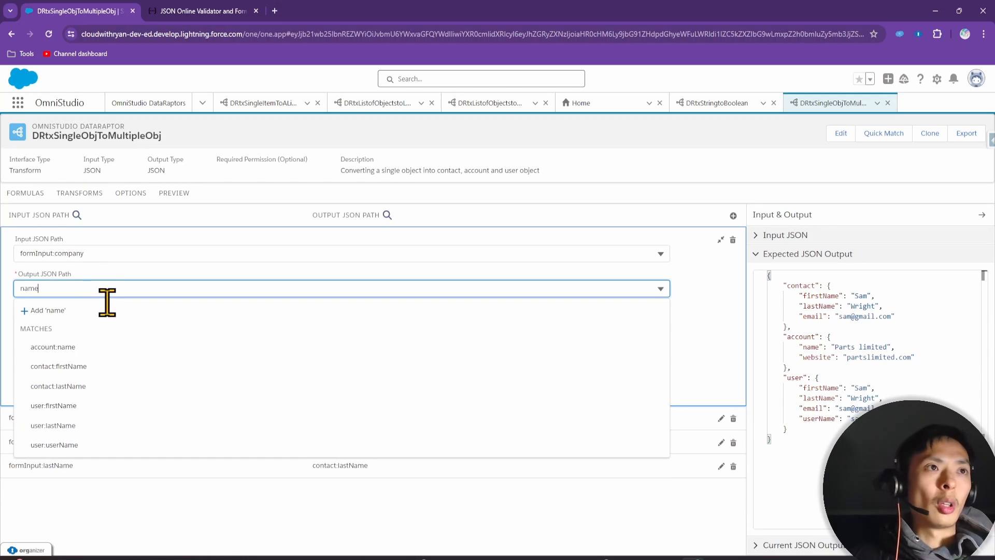
{"action": "left_click", "coordinate": [90, 346]}
Add a mapping from formInput:website to account:website
{"action": "left_click", "coordinate": [733, 215]}
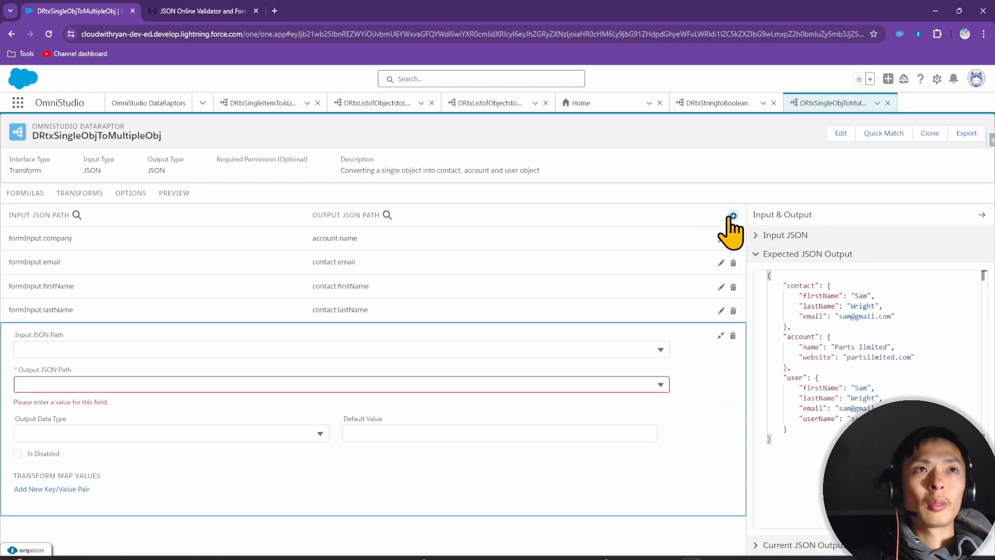
{"action": "left_click", "coordinate": [76, 350]}
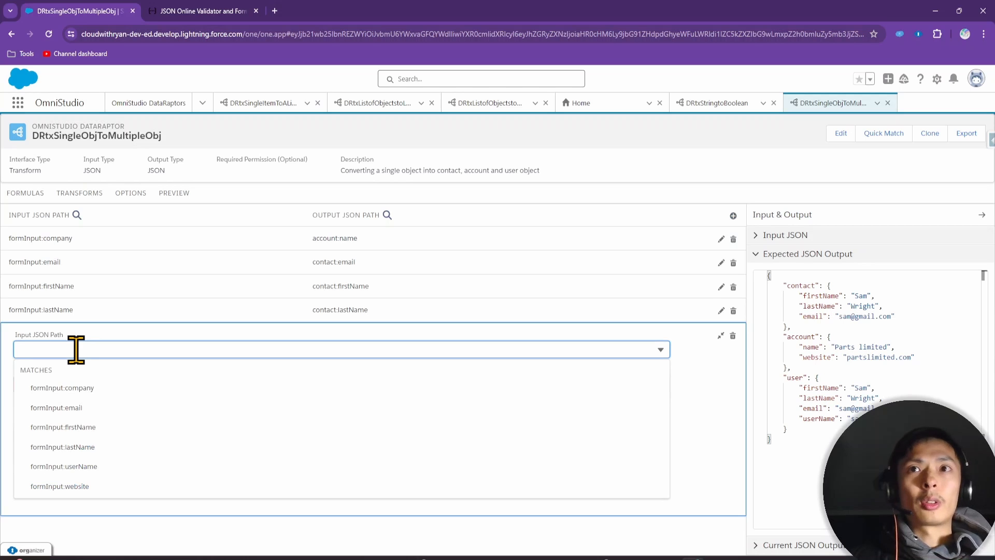
{"action": "type", "text": "website"}
{"action": "left_click", "coordinate": [119, 407]}
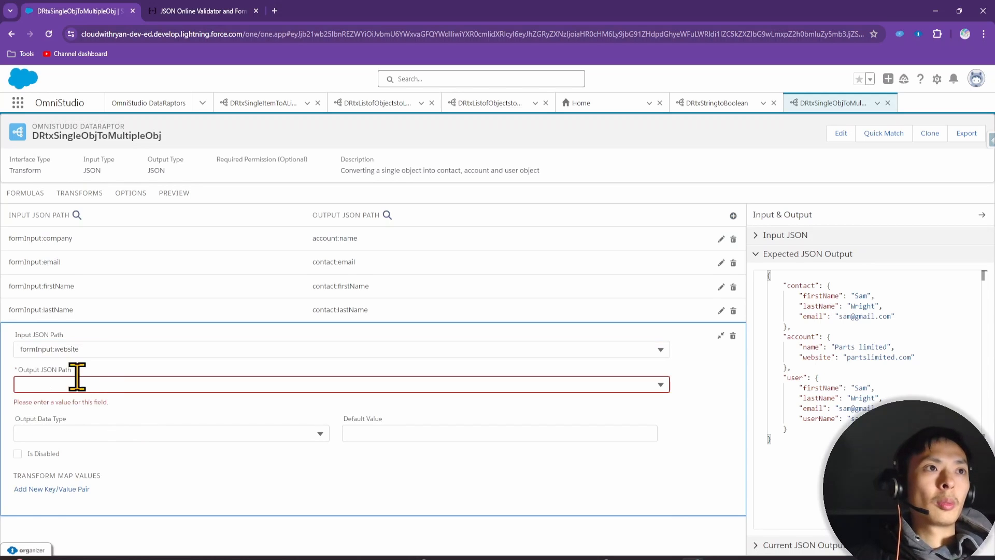
{"action": "left_click", "coordinate": [76, 384]}
{"action": "type", "text": "web"}
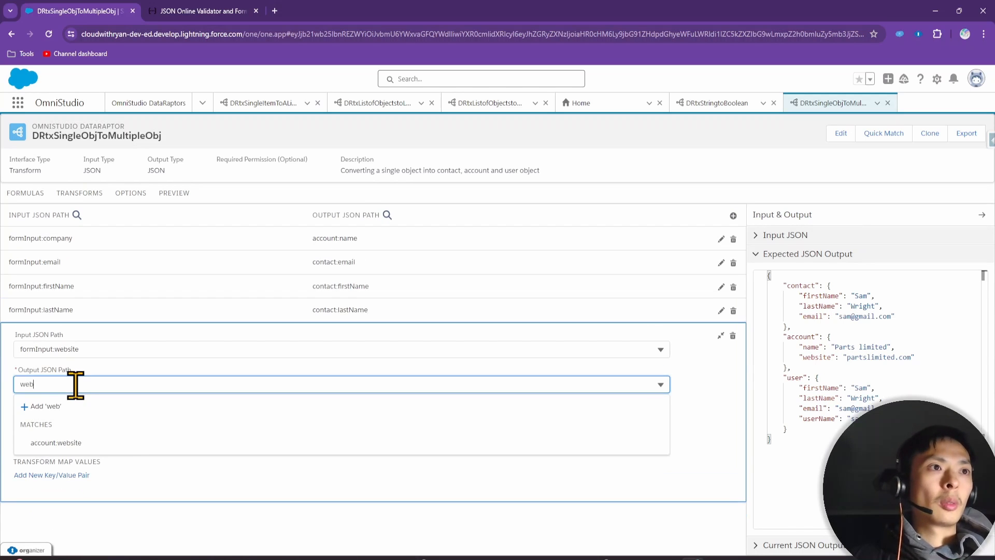
{"action": "left_click", "coordinate": [122, 443]}
Add a mapping from formInput:firstName to user:firstName
{"action": "left_click", "coordinate": [733, 216]}
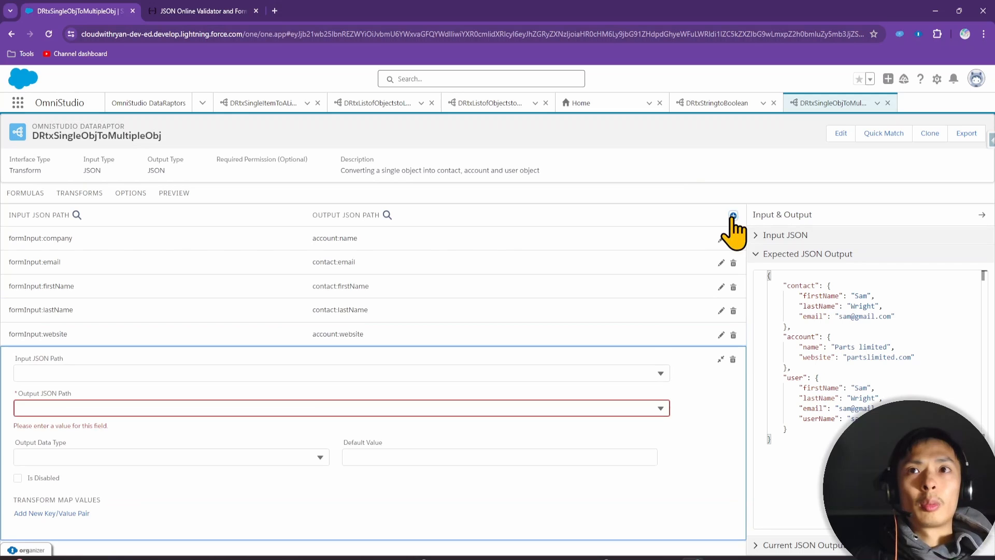
{"action": "left_click", "coordinate": [117, 374]}
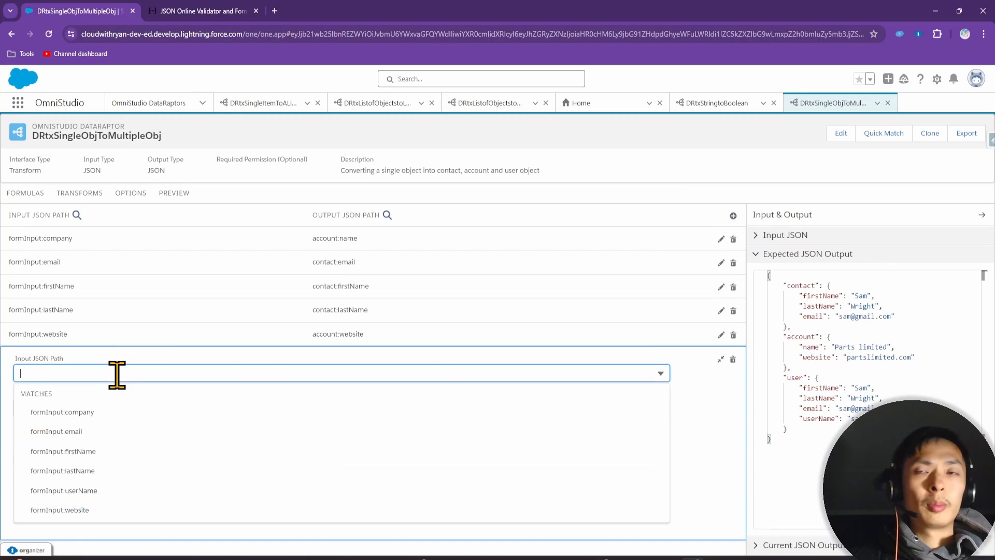
{"action": "type", "text": "fst"}
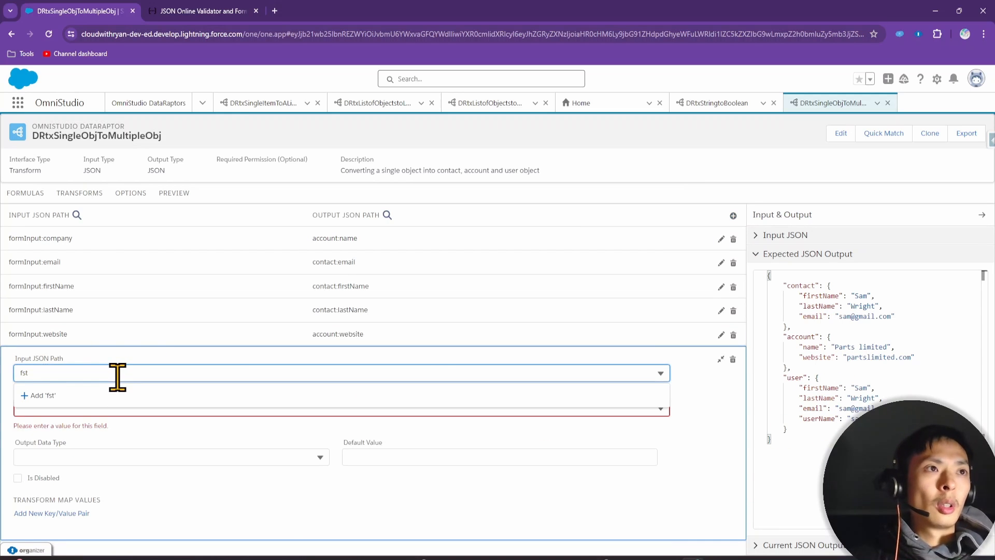
{"action": "key", "text": "BackSpace"}
{"action": "key", "text": "BackSpace"}
{"action": "type", "text": "irst"}
{"action": "left_click", "coordinate": [98, 430]}
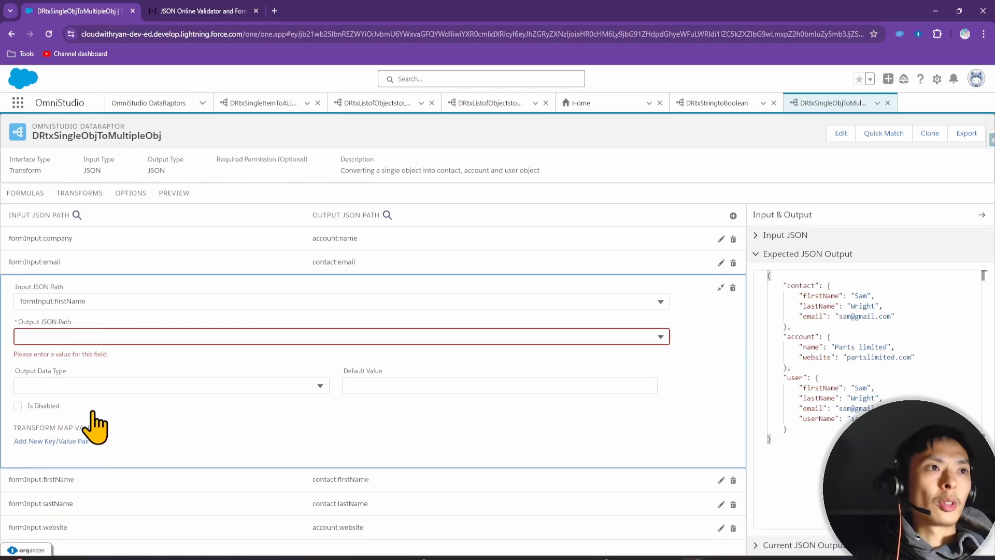
{"action": "left_click", "coordinate": [85, 335]}
{"action": "type", "text": "first"}
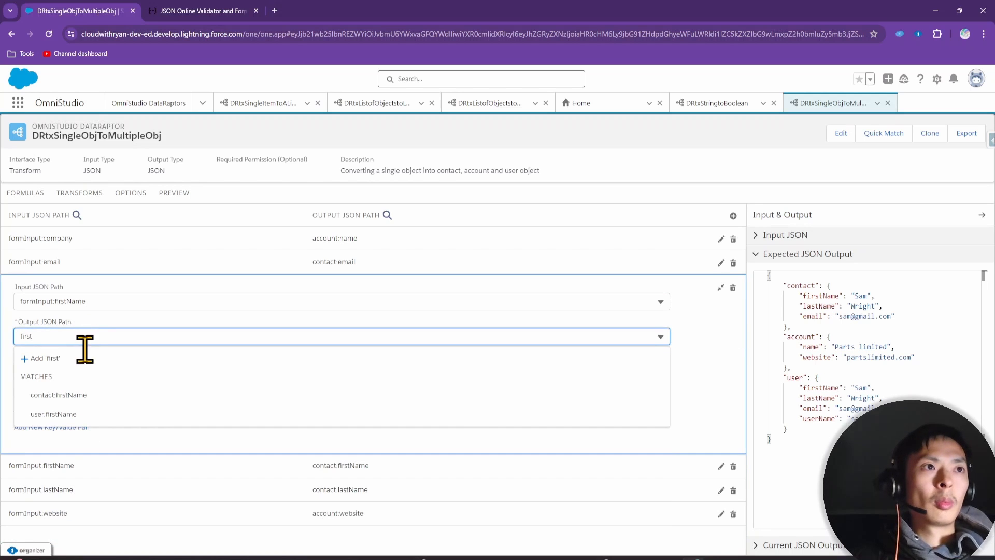
{"action": "left_click", "coordinate": [62, 414]}
Add a mapping from formInput:lastName to contact:lastName
{"action": "left_click", "coordinate": [733, 215]}
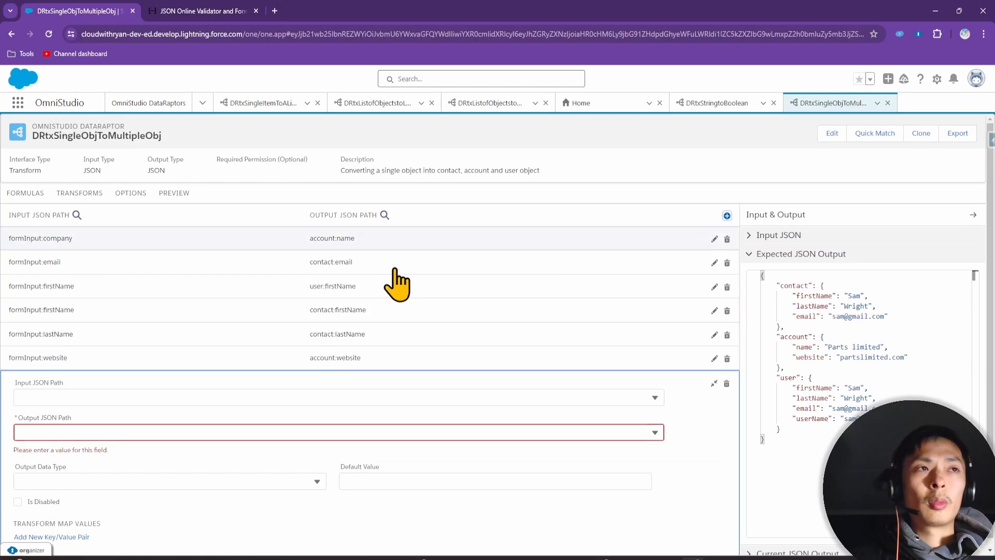
{"action": "left_click", "coordinate": [67, 397]}
{"action": "type", "text": "l"}
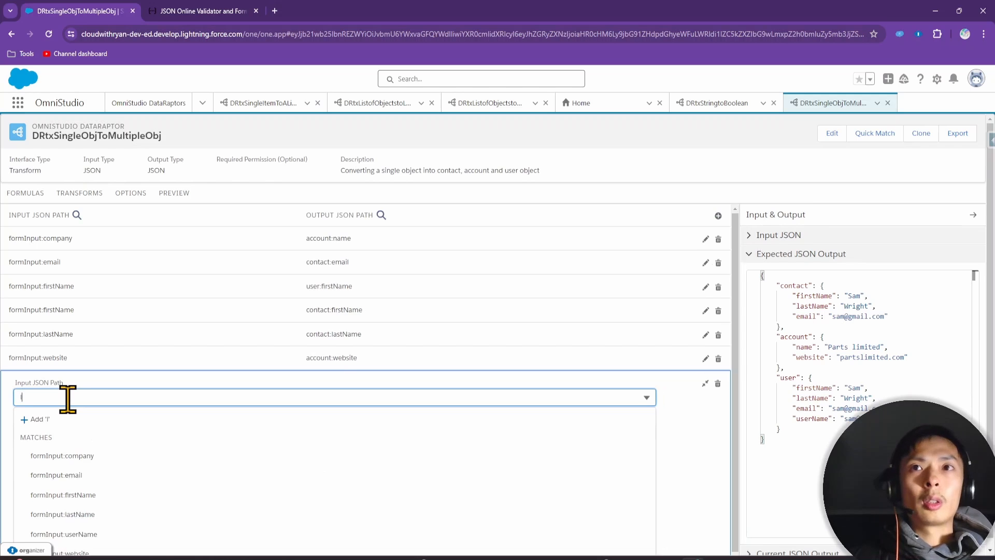
{"action": "type", "text": "astna"}
{"action": "left_click", "coordinate": [63, 455]}
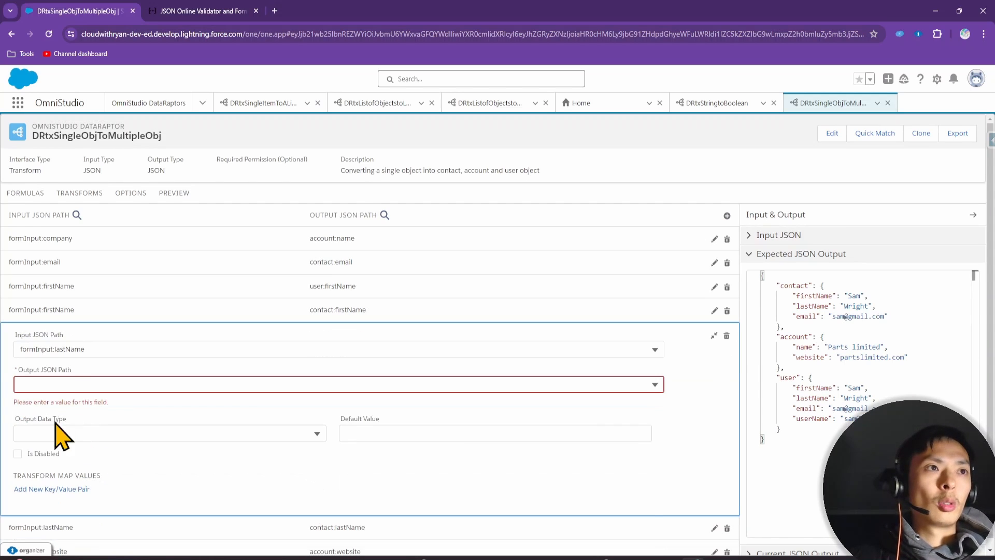
{"action": "left_click", "coordinate": [64, 379]}
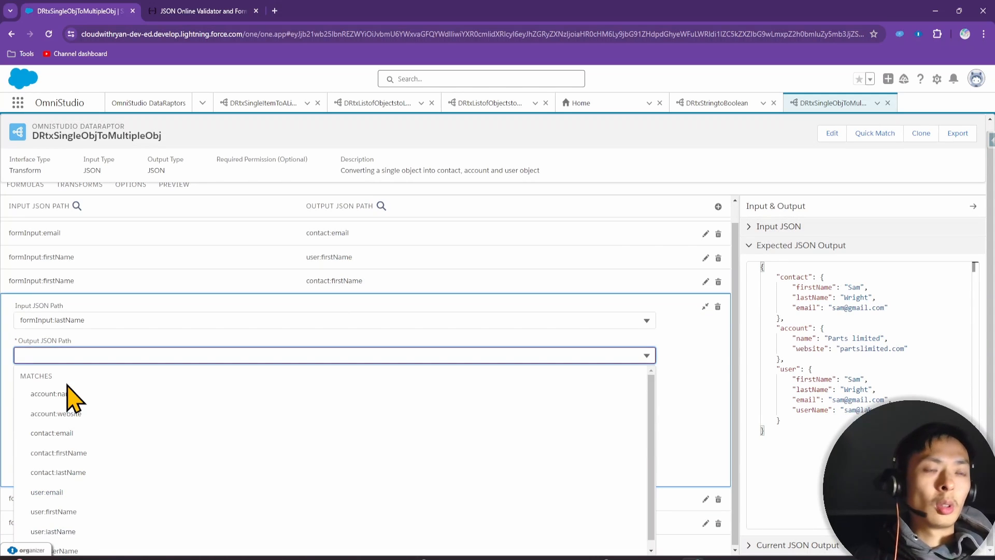
{"action": "type", "text": "lastna"}
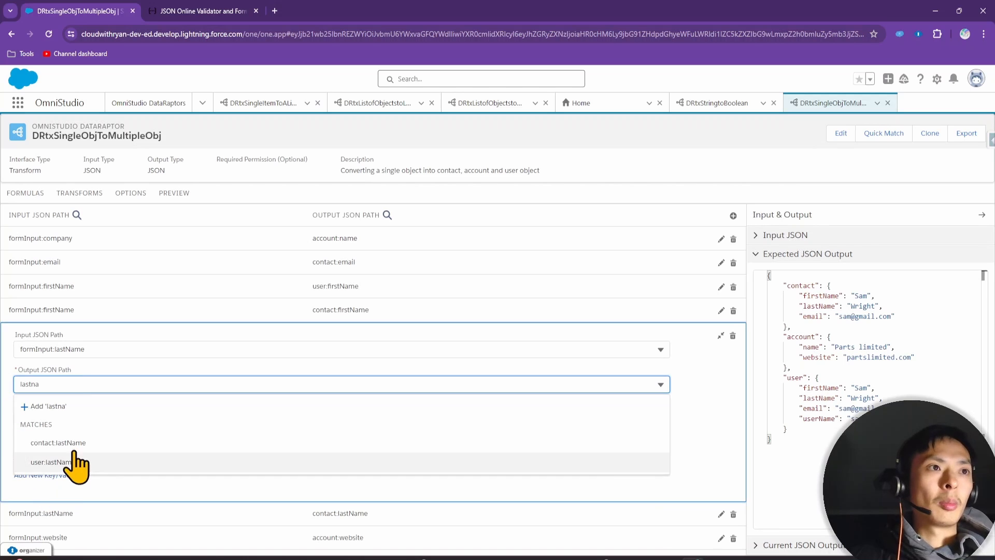
{"action": "left_click", "coordinate": [73, 444]}
Add a mapping from formInput:email to user:email
{"action": "left_click", "coordinate": [733, 216]}
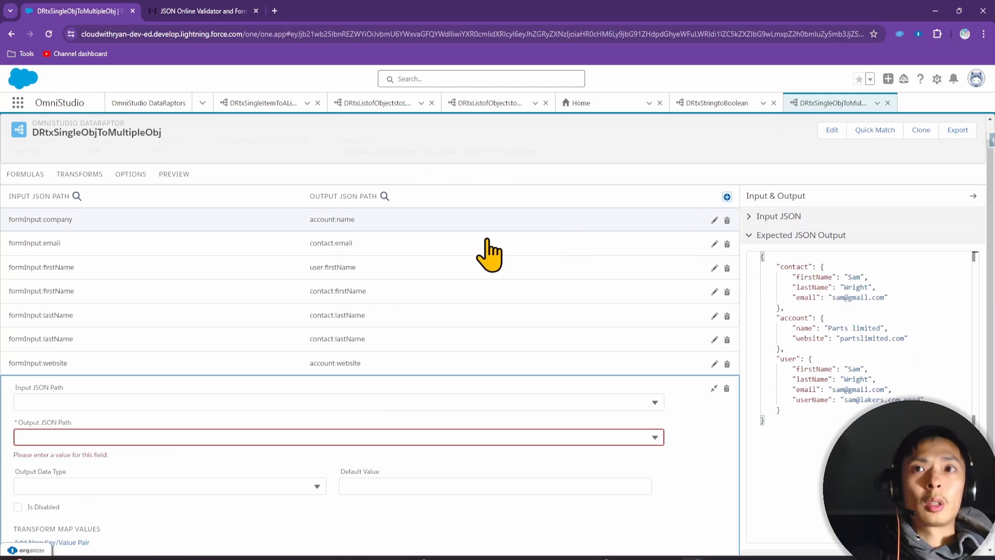
{"action": "left_click", "coordinate": [113, 401]}
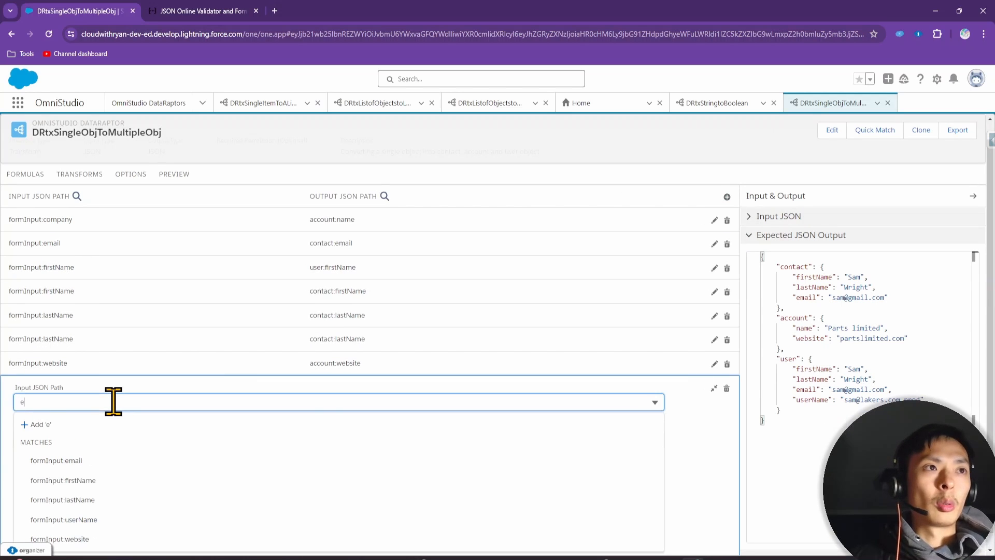
{"action": "type", "text": "email"}
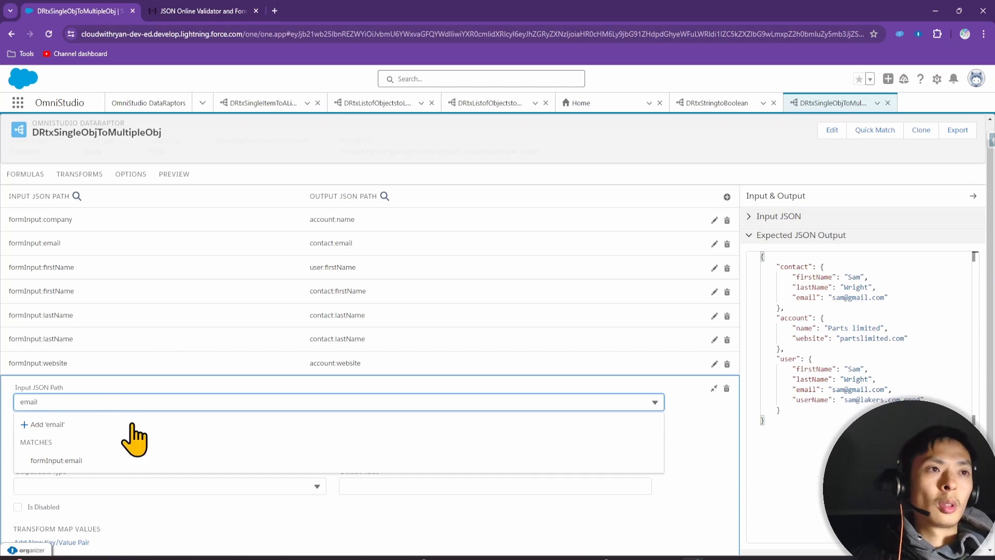
{"action": "left_click", "coordinate": [124, 456]}
{"action": "left_click", "coordinate": [81, 295]}
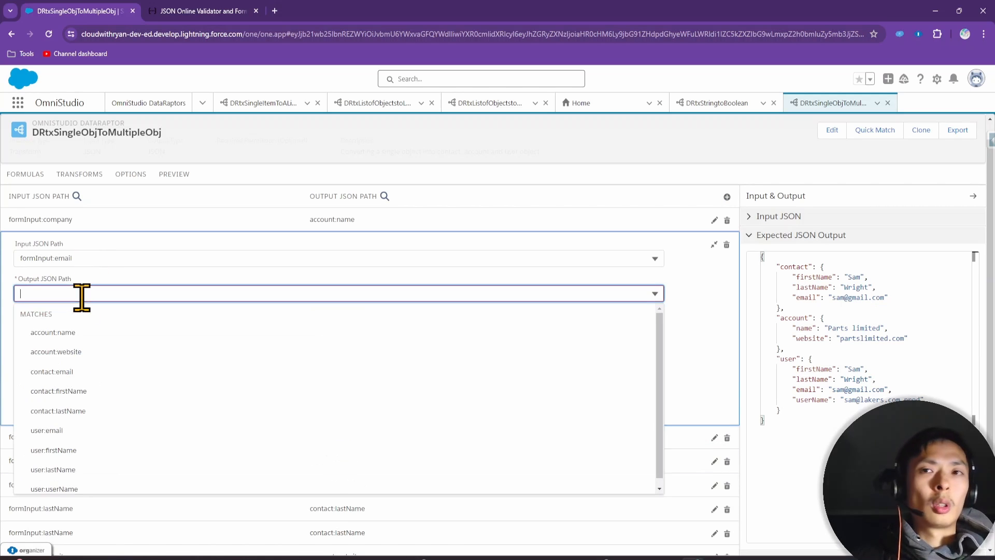
{"action": "type", "text": "email"}
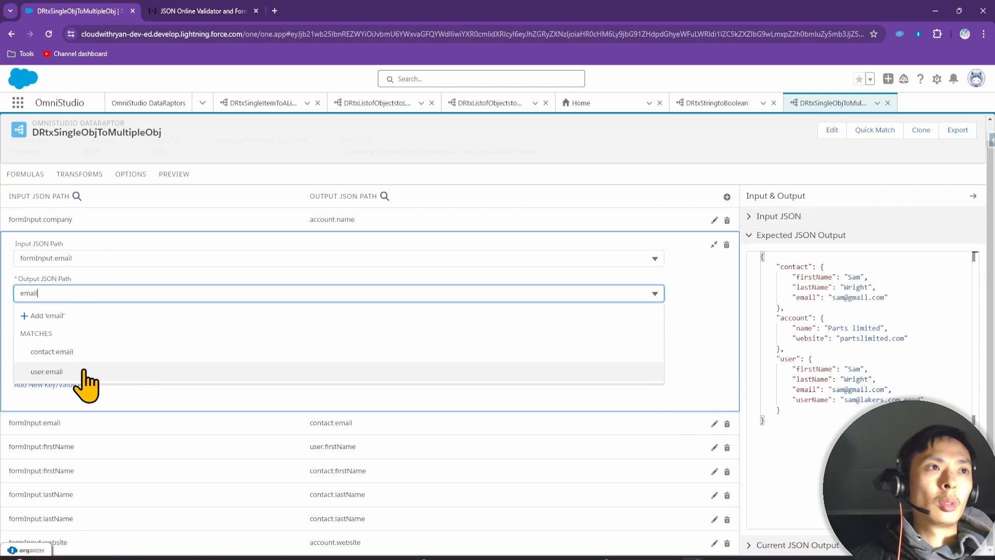
{"action": "left_click", "coordinate": [84, 372]}
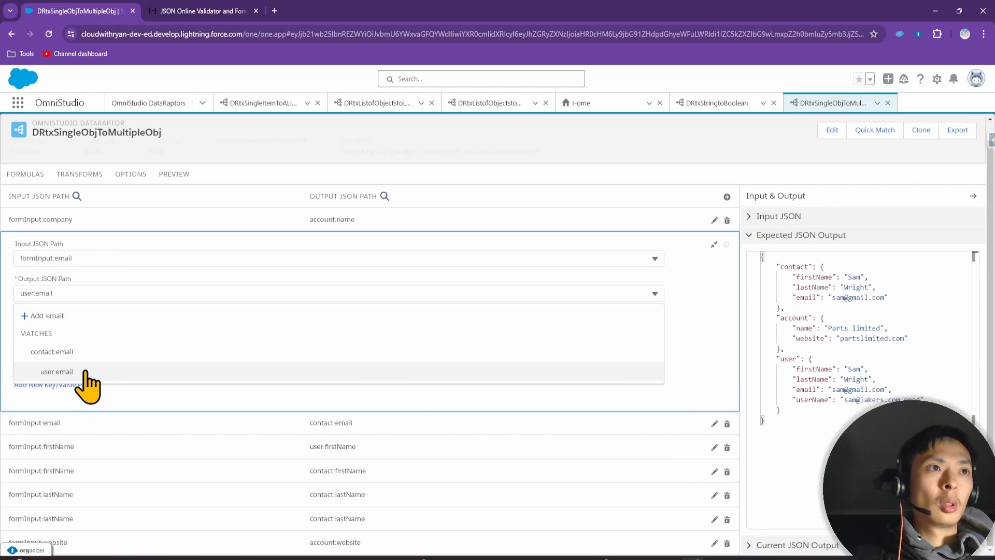
Add a mapping from formInput:userName to user:userName
{"action": "left_click", "coordinate": [727, 196]}
{"action": "left_click", "coordinate": [48, 403]}
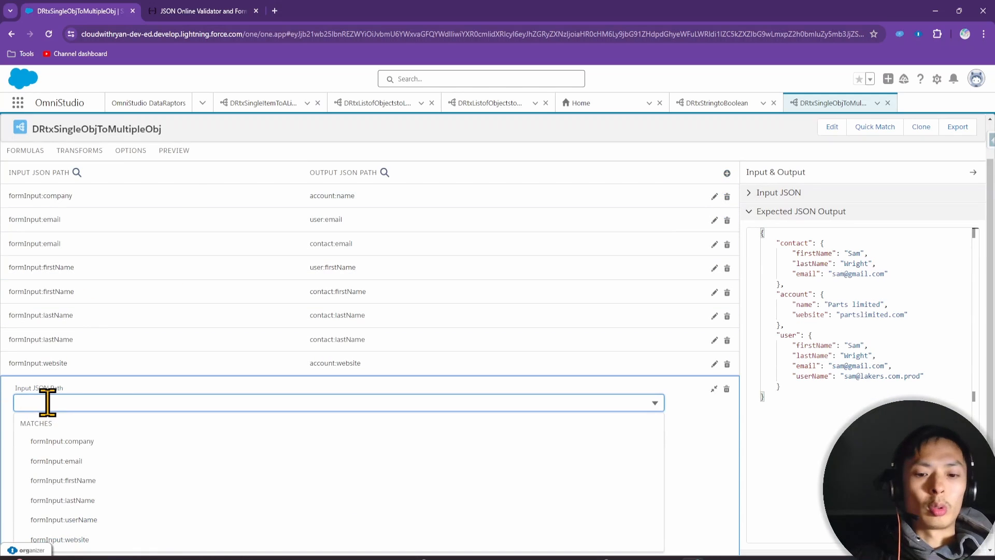
{"action": "type", "text": "usern"}
{"action": "left_click", "coordinate": [151, 461]}
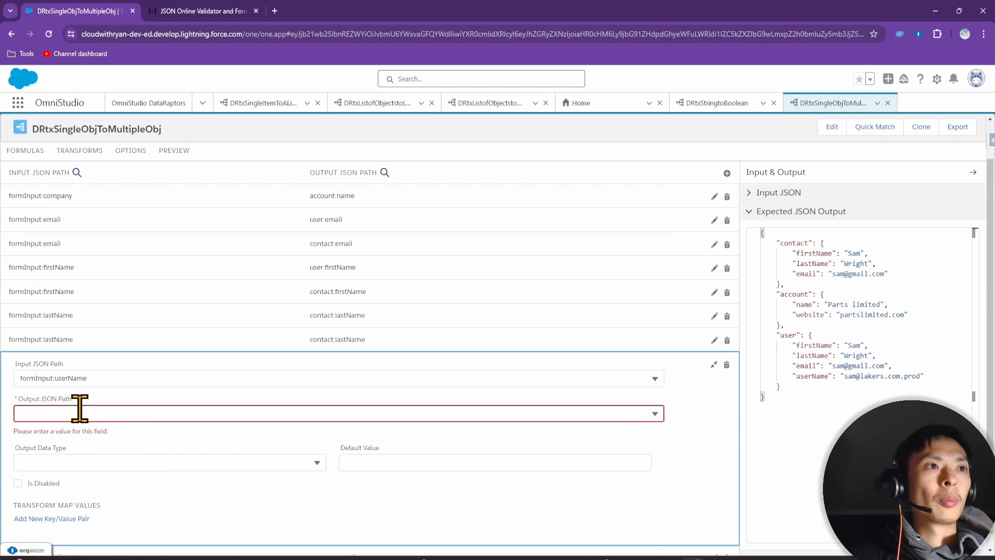
{"action": "left_click", "coordinate": [79, 409]}
{"action": "type", "text": "userna"}
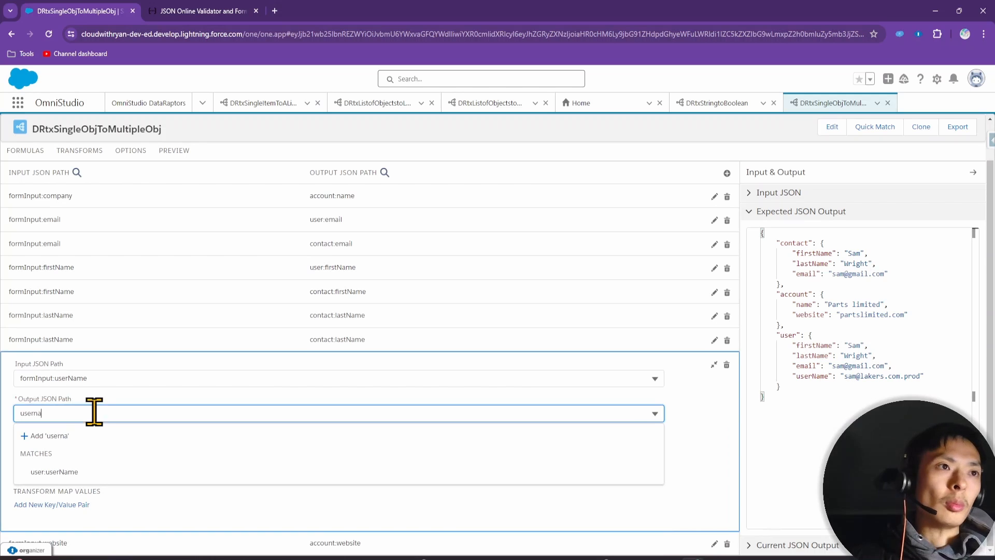
{"action": "left_click", "coordinate": [78, 472]}
{"action": "scroll", "coordinate": [254, 295], "scroll_direction": "up", "scroll_amount": 2}
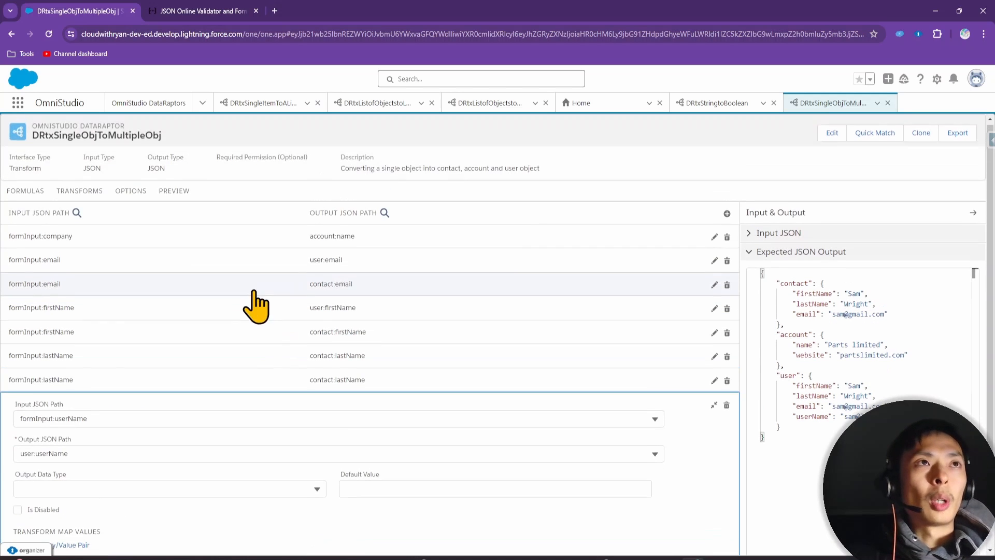
Execute the transform in Preview and highlight the formInput fields in the input JSON
{"action": "left_click", "coordinate": [171, 193]}
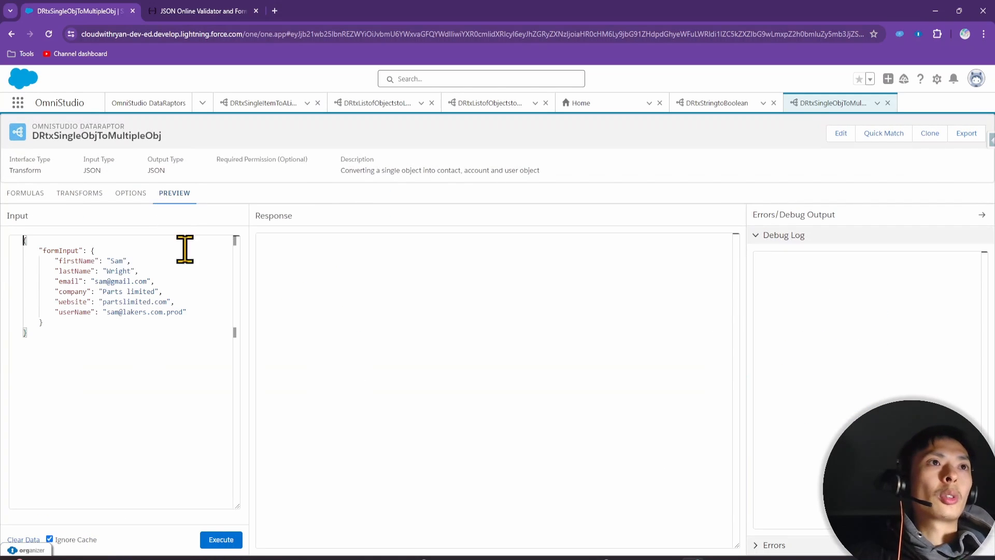
{"action": "left_click", "coordinate": [219, 539]}
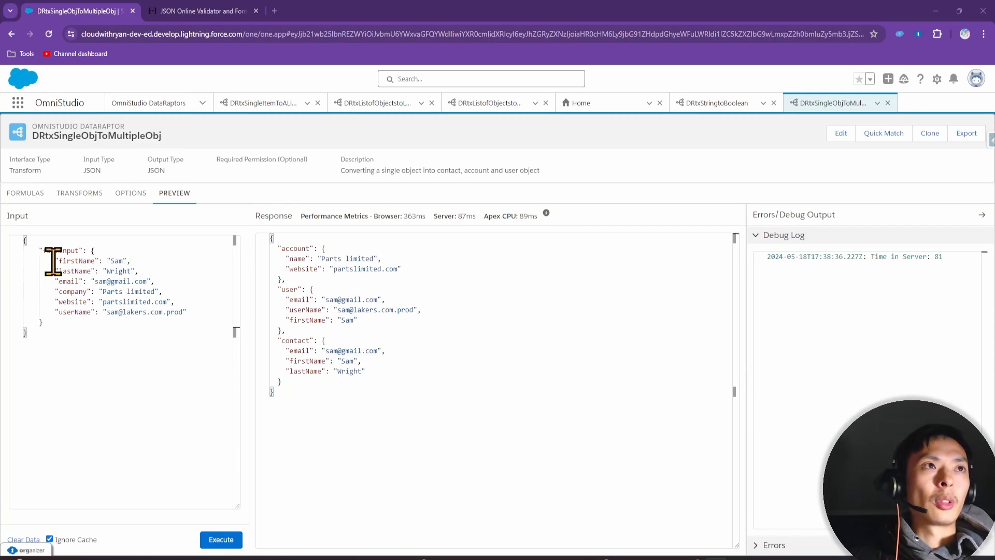
{"action": "left_click_drag", "start_coordinate": [52, 262], "coordinate": [182, 313]}
{"action": "left_click", "coordinate": [88, 323]}
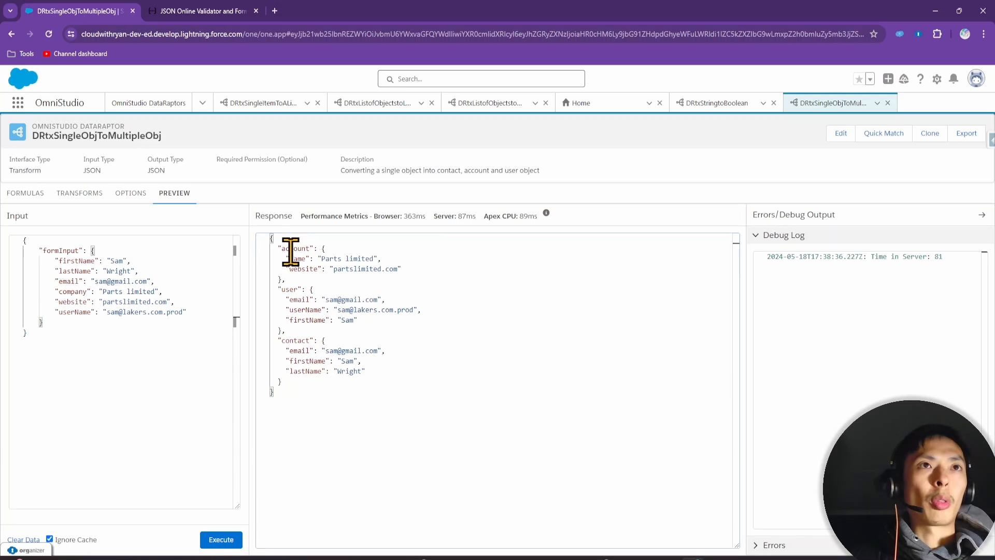
Review the account, user and contact objects in the response against the exercise slide
{"action": "left_click", "coordinate": [285, 289]}
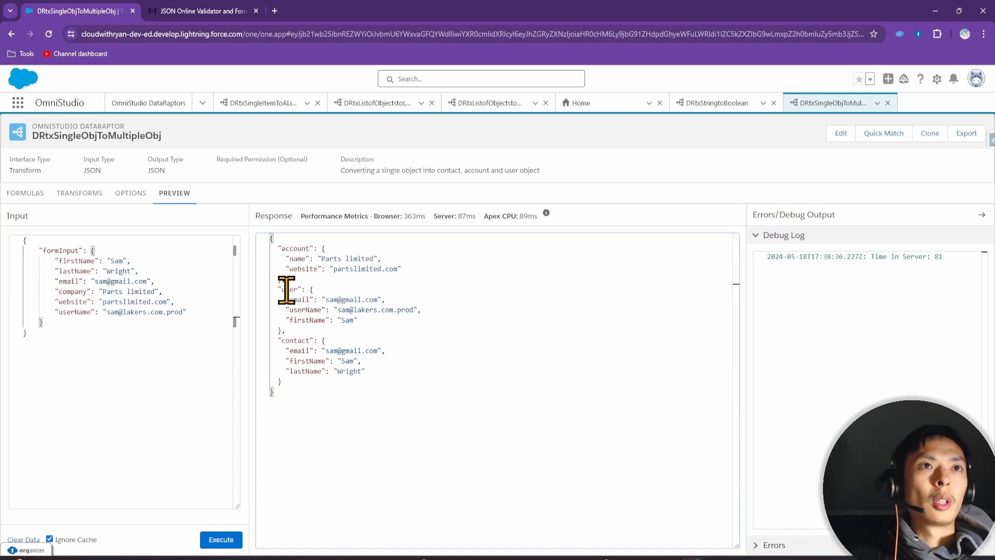
{"action": "left_click", "coordinate": [294, 250]}
{"action": "left_click", "coordinate": [290, 290]}
{"action": "left_click", "coordinate": [297, 340]}
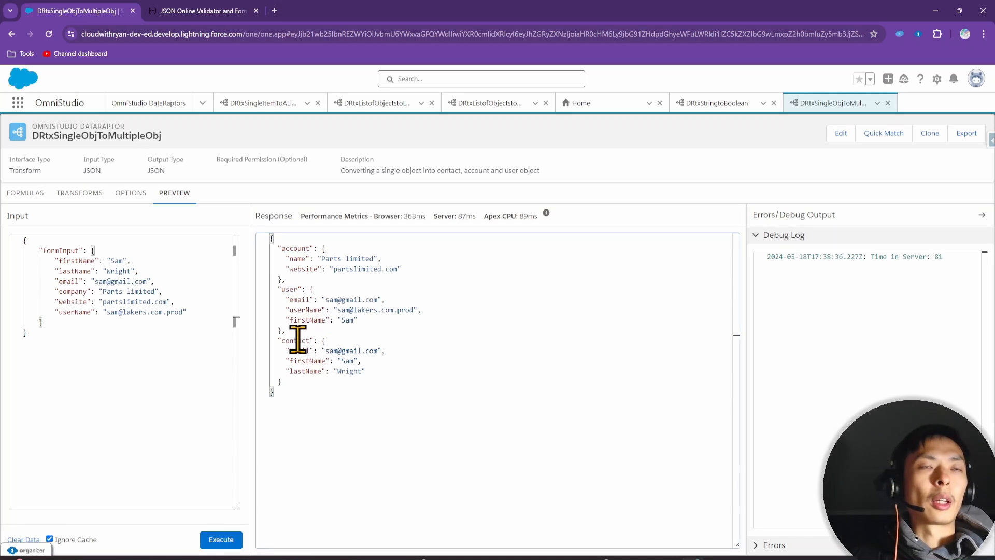
{"action": "left_click_drag", "start_coordinate": [279, 257], "coordinate": [411, 271]}
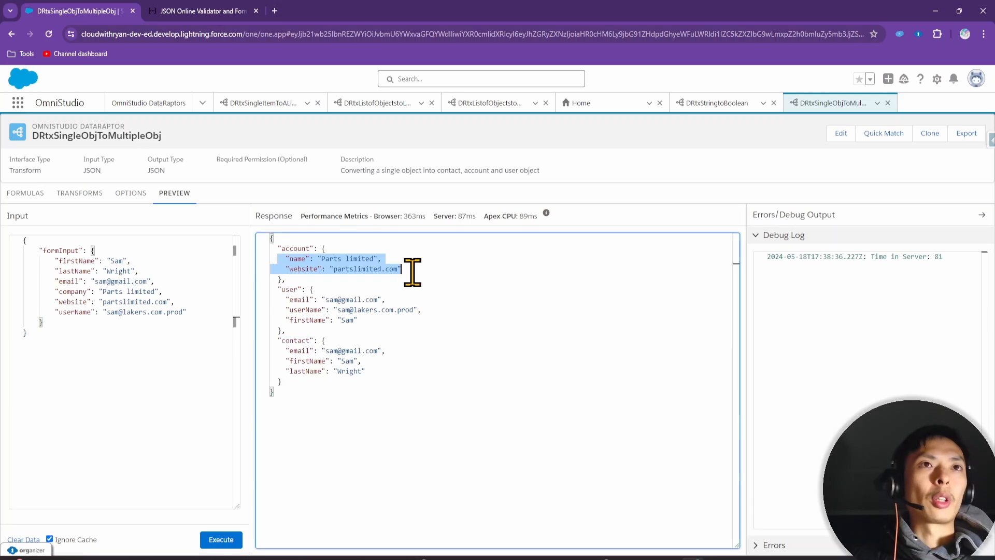
{"action": "left_click_drag", "start_coordinate": [359, 318], "coordinate": [275, 303]}
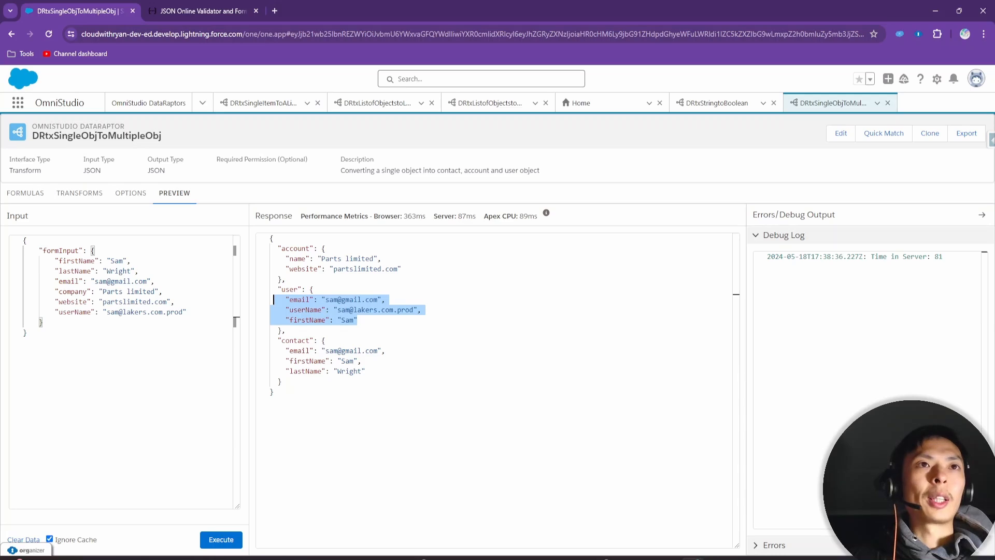
{"action": "left_click_drag", "start_coordinate": [816, 559], "coordinate": [932, 64]}
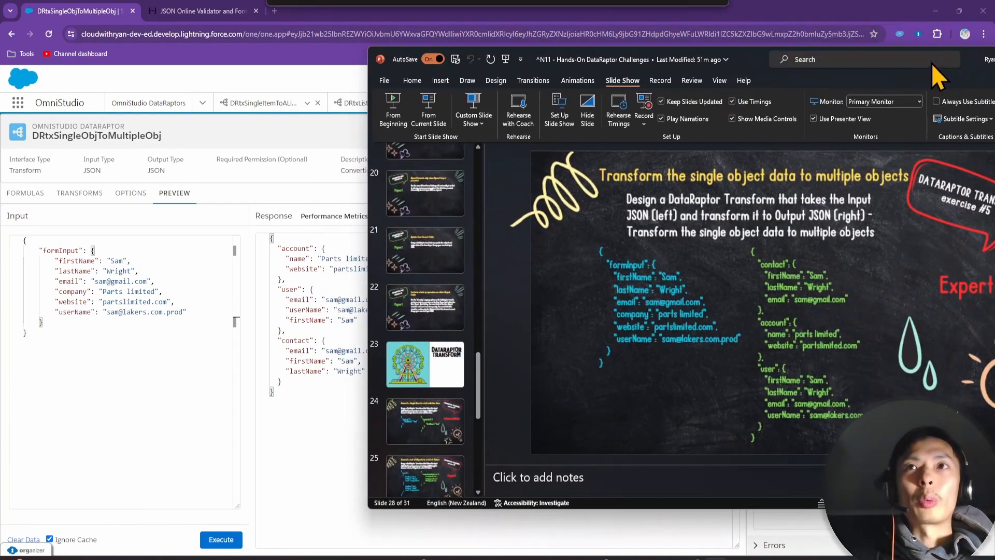
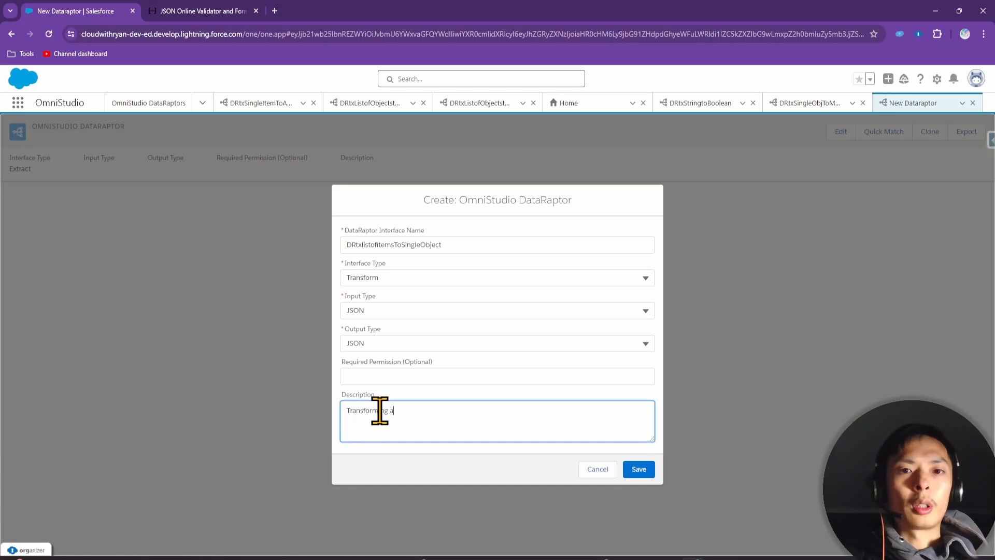
Complete the description 'list of items to single objects', save DRtxlistofitemsToSingleObject, and show its Input JSON
{"action": "type", "text": "mes to "}
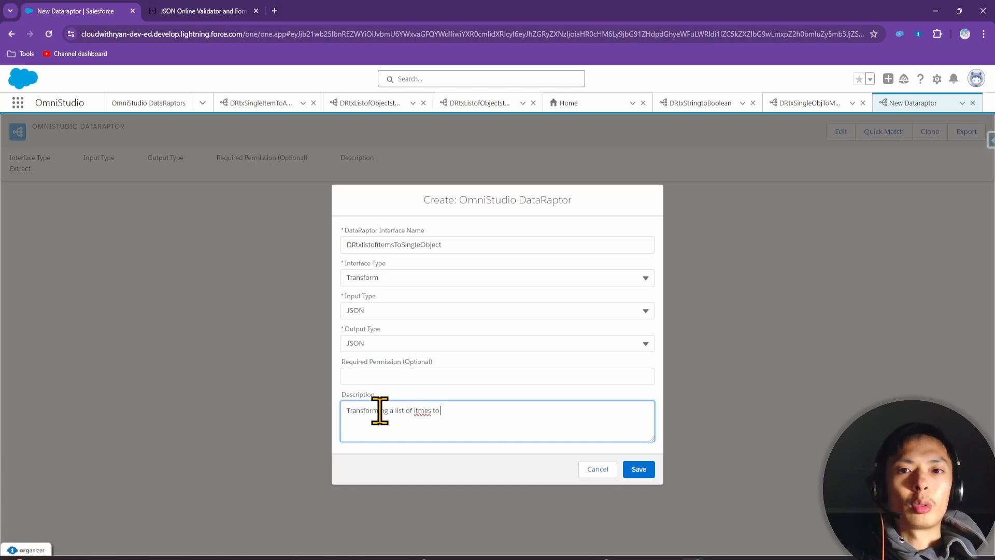
{"action": "type", "text": "single object"}
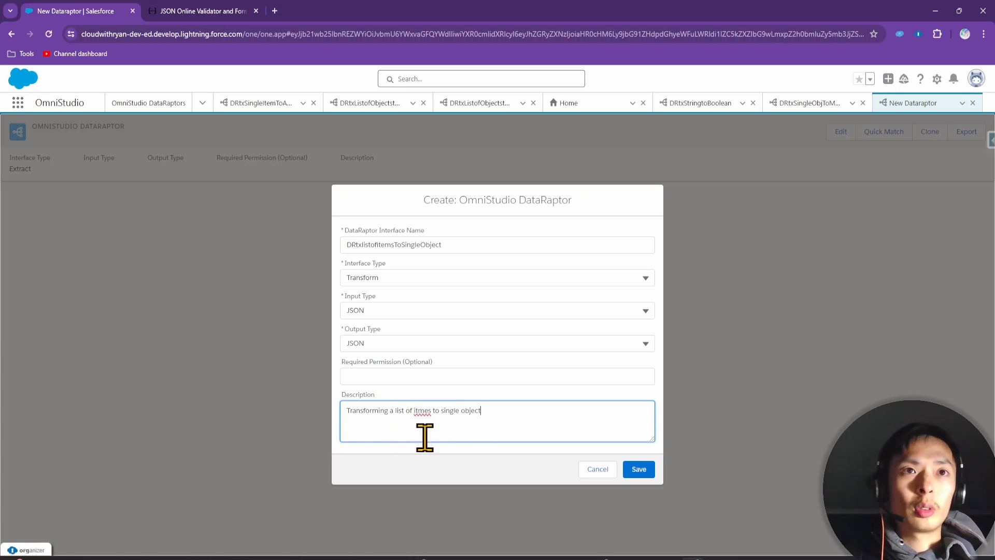
{"action": "type", "text": "s"}
{"action": "left_click", "coordinate": [640, 470]}
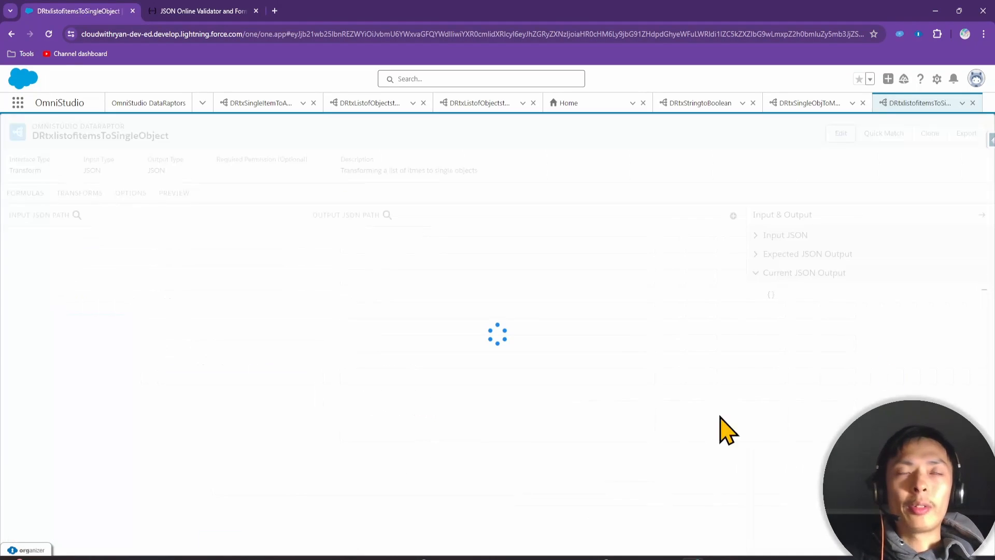
{"action": "left_click", "coordinate": [801, 240]}
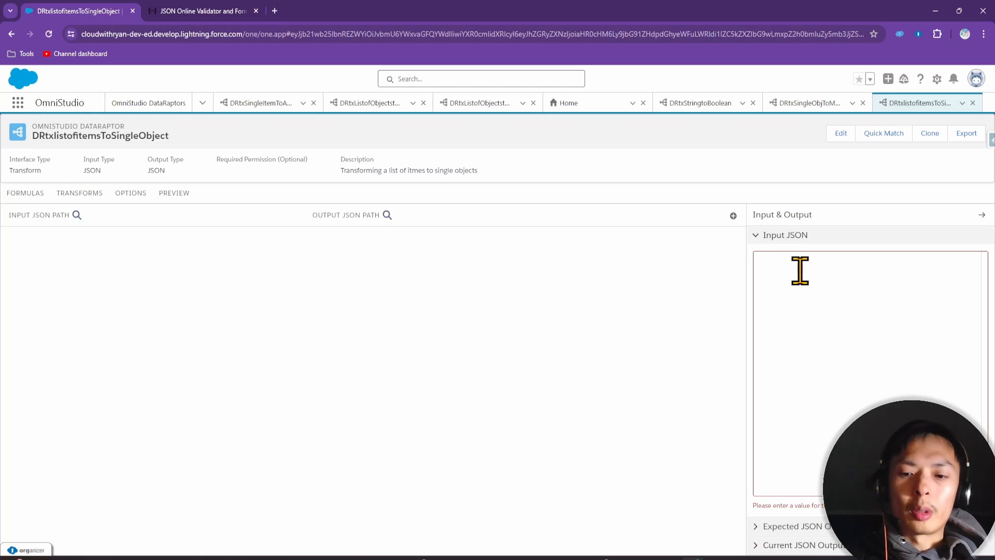
{"action": "type", "text": "{"}
{"action": "key", "text": "Return"}
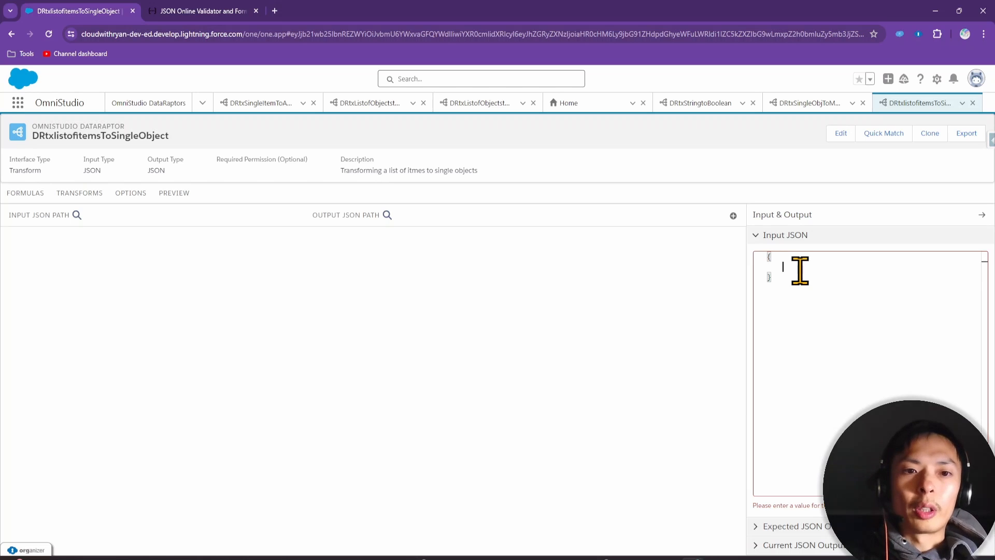
{"action": "type", "text": "fir"}
{"action": "key", "text": "BackSpace"}
{"action": "key", "text": "BackSpace"}
{"action": "key", "text": "BackSpace"}
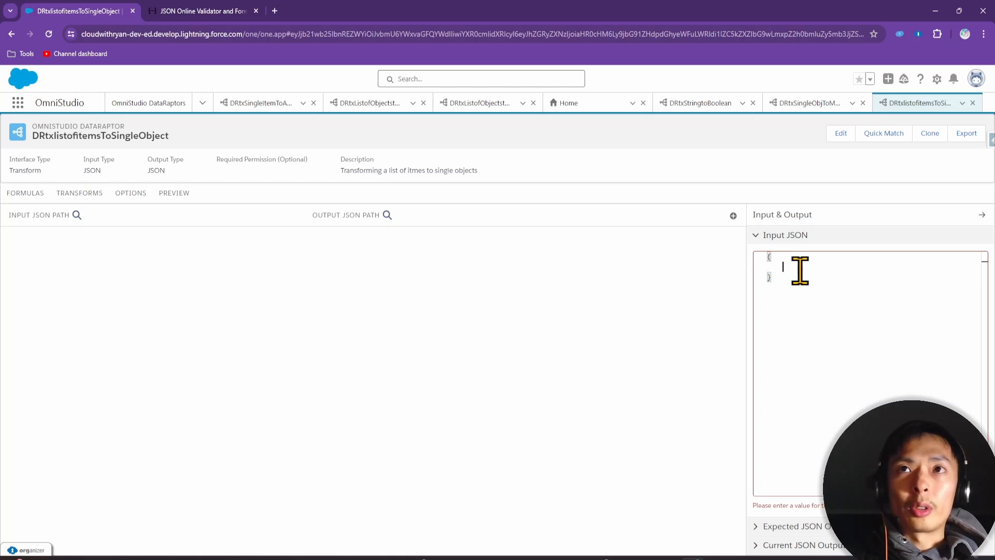
{"action": "type", "text": "\"fields\":"}
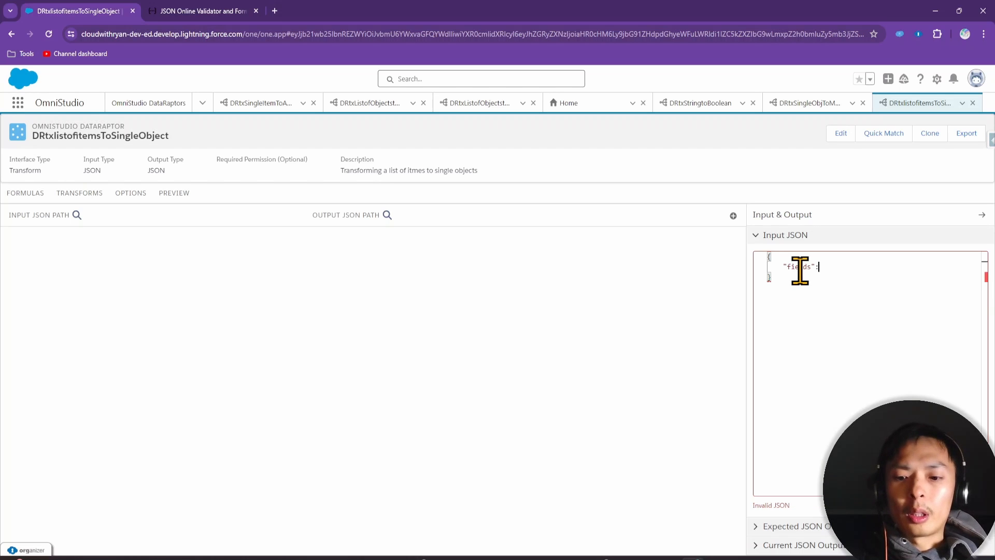
{"action": "type", "text": "["}
{"action": "key", "text": "Return"}
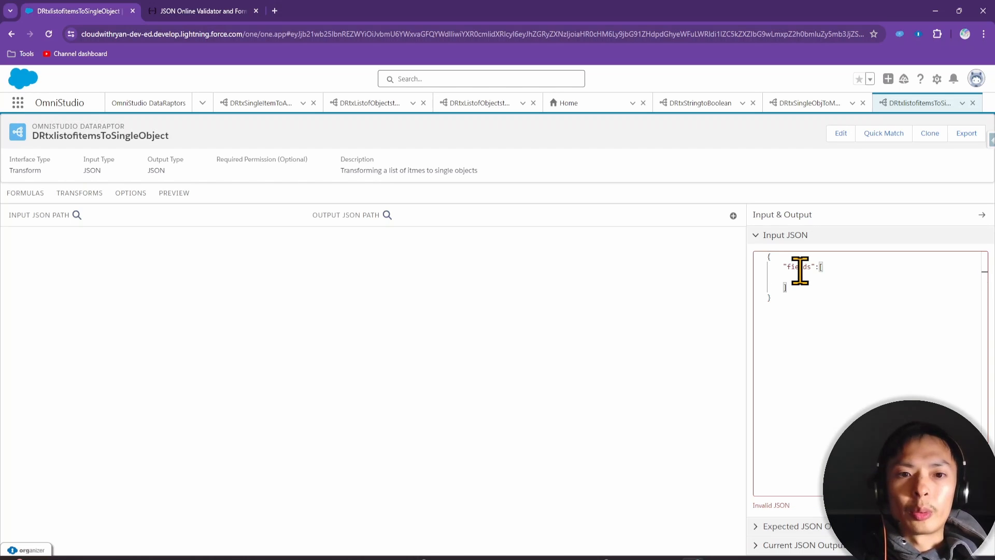
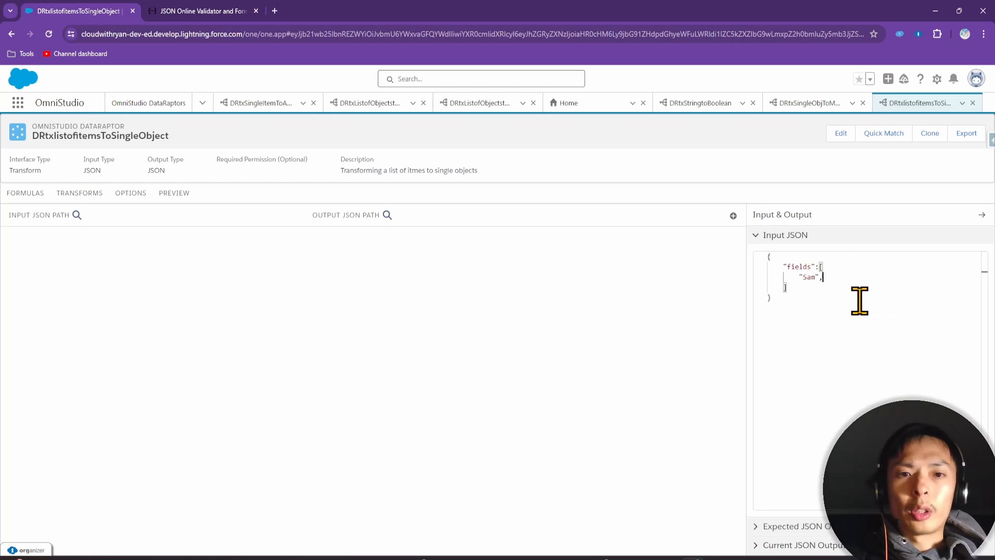
{"action": "key", "text": "Return"}
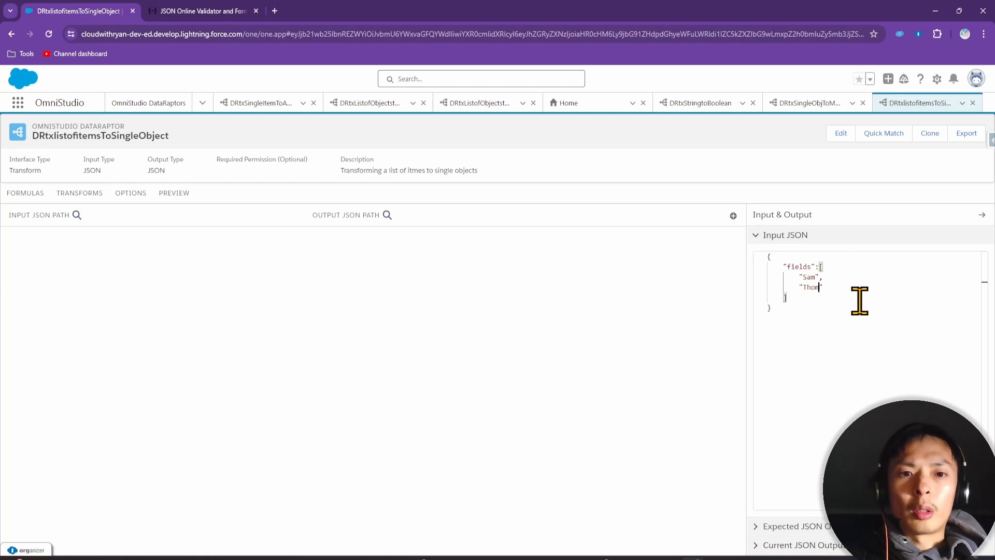
{"action": "key", "text": "Return"}
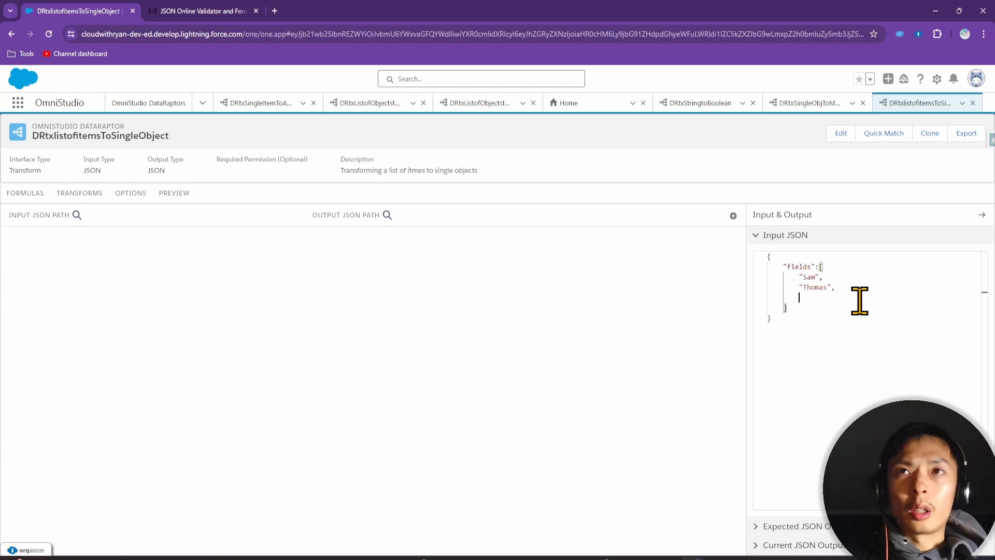
{"action": "type", "text": "\""}
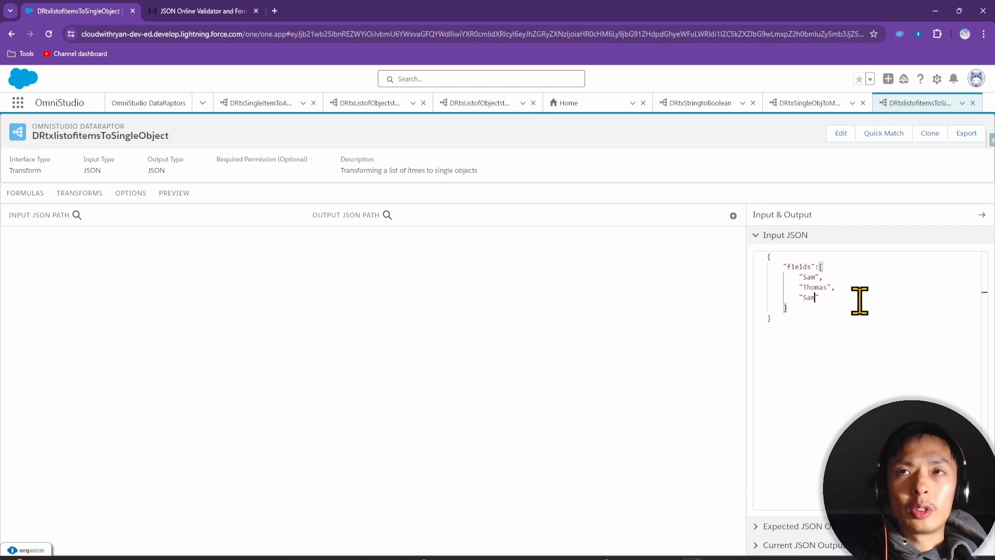
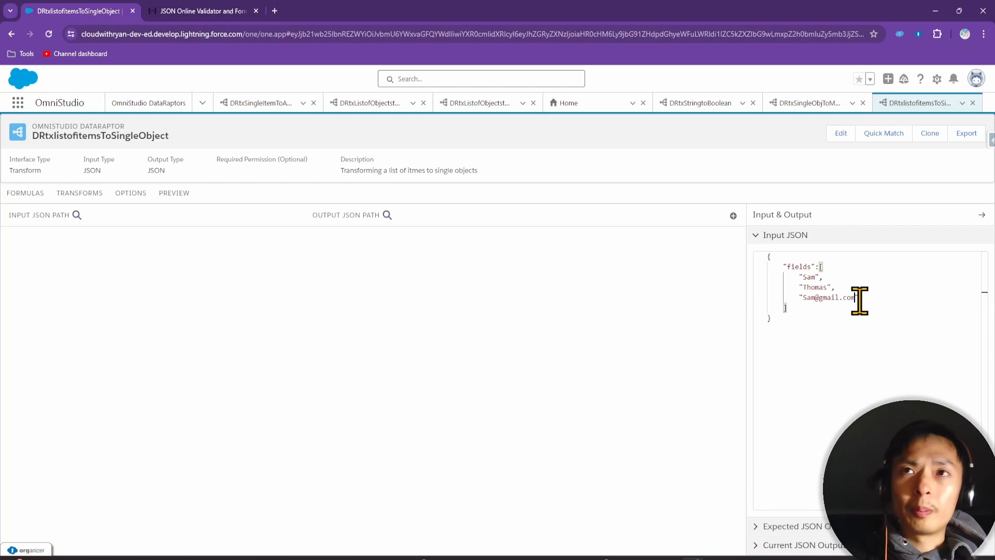
{"action": "type", "text": "\""}
{"action": "left_click", "coordinate": [881, 344]}
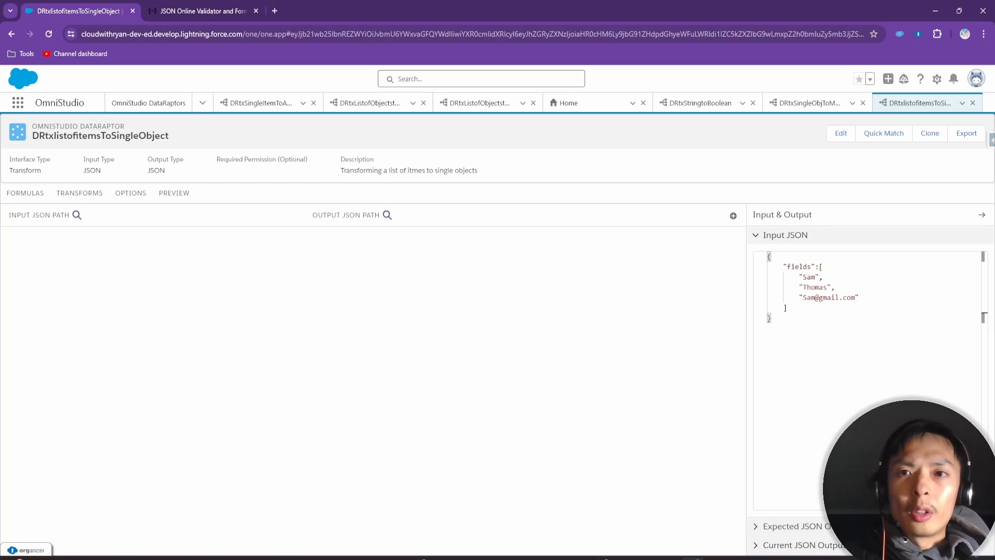
{"action": "left_click_drag", "start_coordinate": [747, 559], "coordinate": [534, 133]}
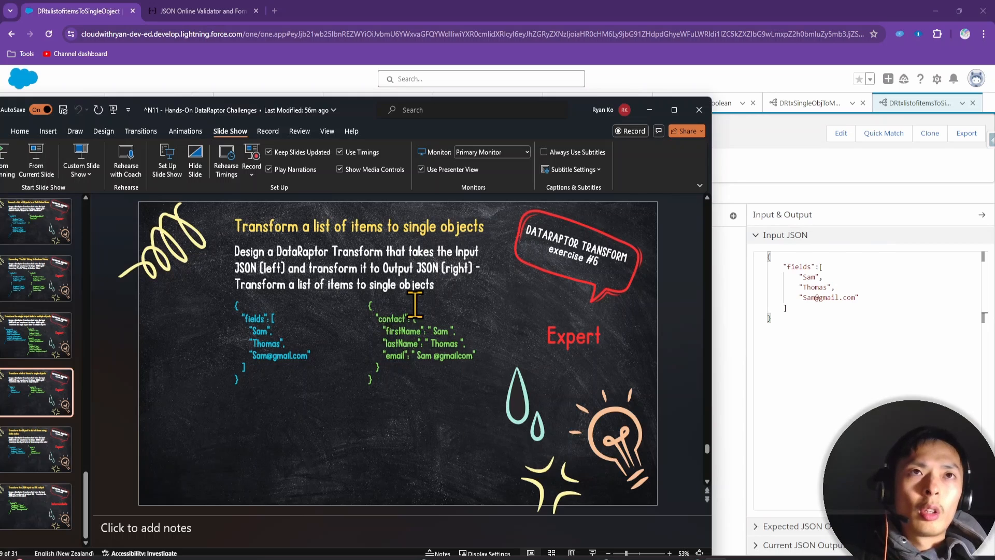
Drag the PowerPoint exercise slide off screen to uncover the DataRaptor page
{"action": "left_click_drag", "start_coordinate": [583, 109], "coordinate": [715, 559]}
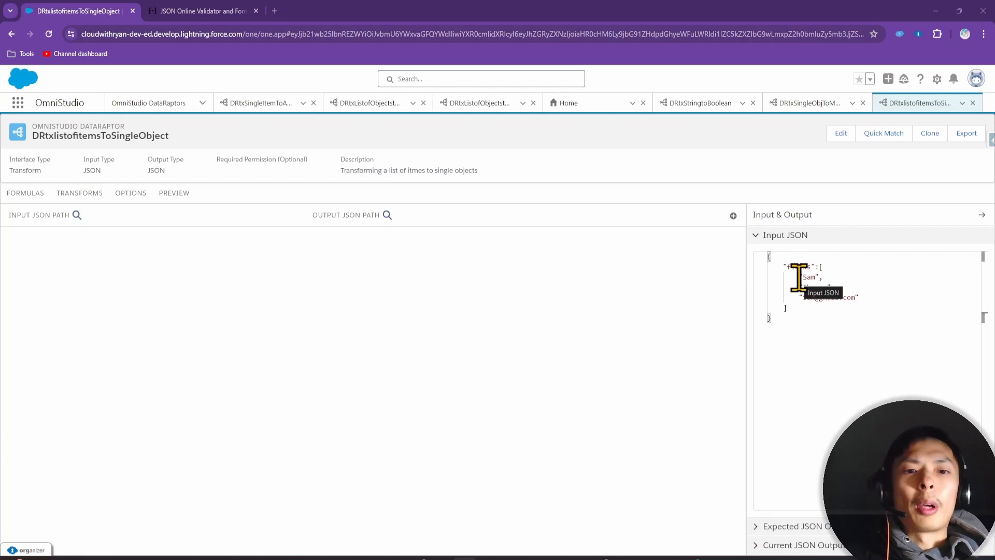
{"action": "left_click_drag", "start_coordinate": [799, 278], "coordinate": [817, 278]}
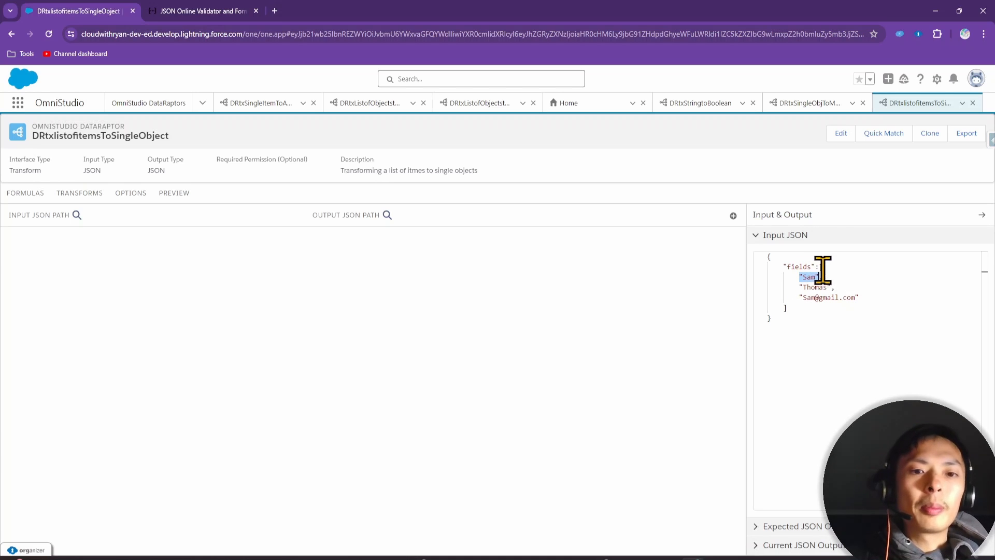
{"action": "left_click", "coordinate": [805, 278]}
{"action": "left_click_drag", "start_coordinate": [801, 277], "coordinate": [824, 278]}
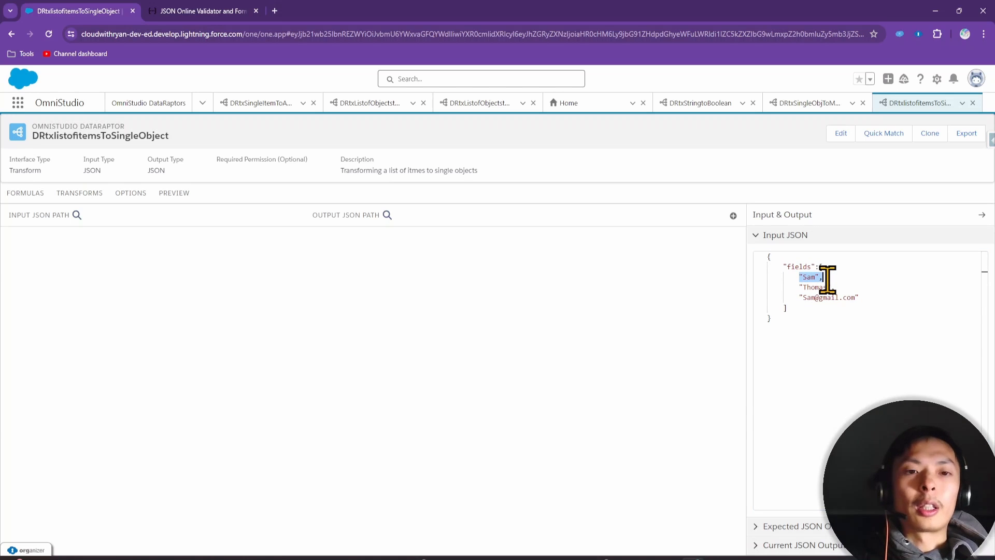
Add a new formula row and pick up the word 'fields' from the sample input JSON
{"action": "left_click", "coordinate": [27, 194]}
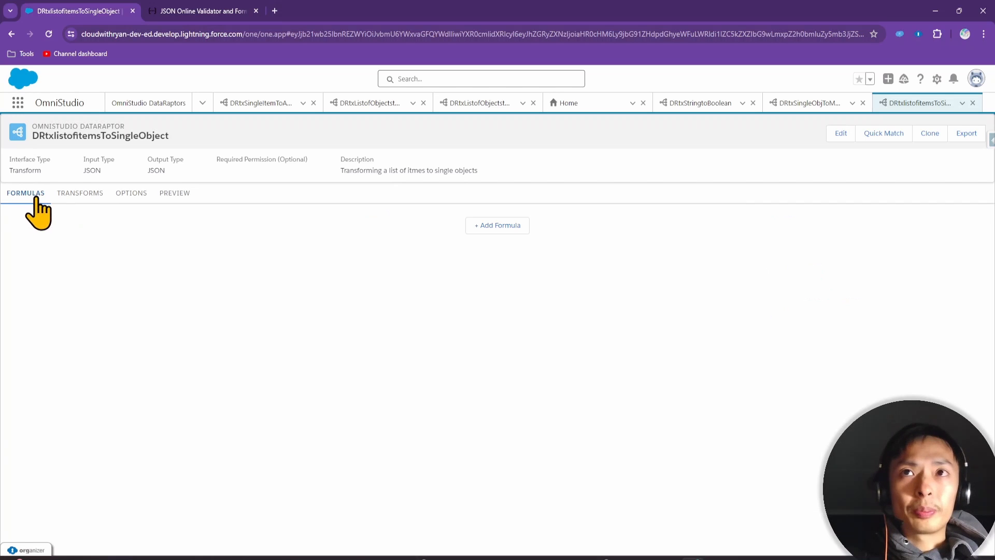
{"action": "left_click", "coordinate": [508, 226]}
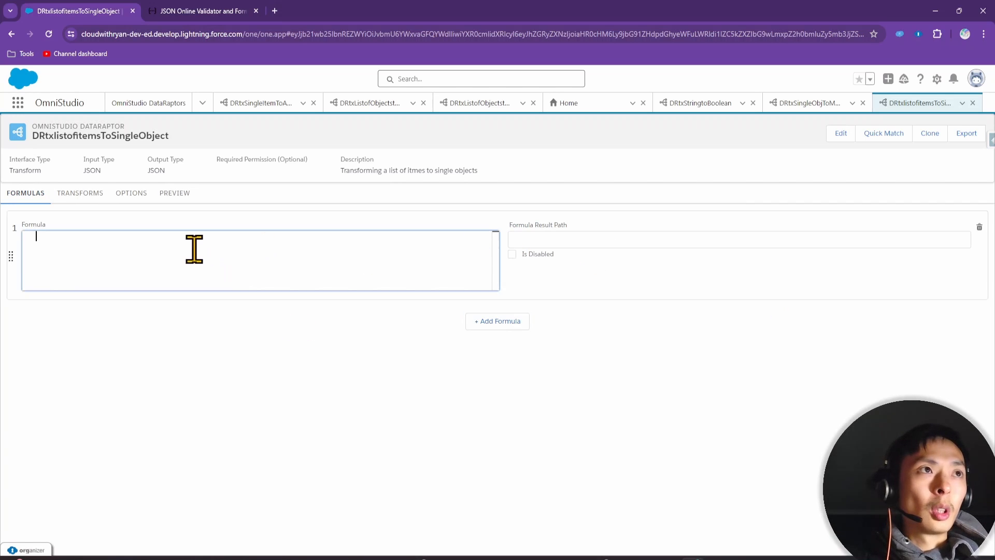
{"action": "left_click", "coordinate": [81, 196]}
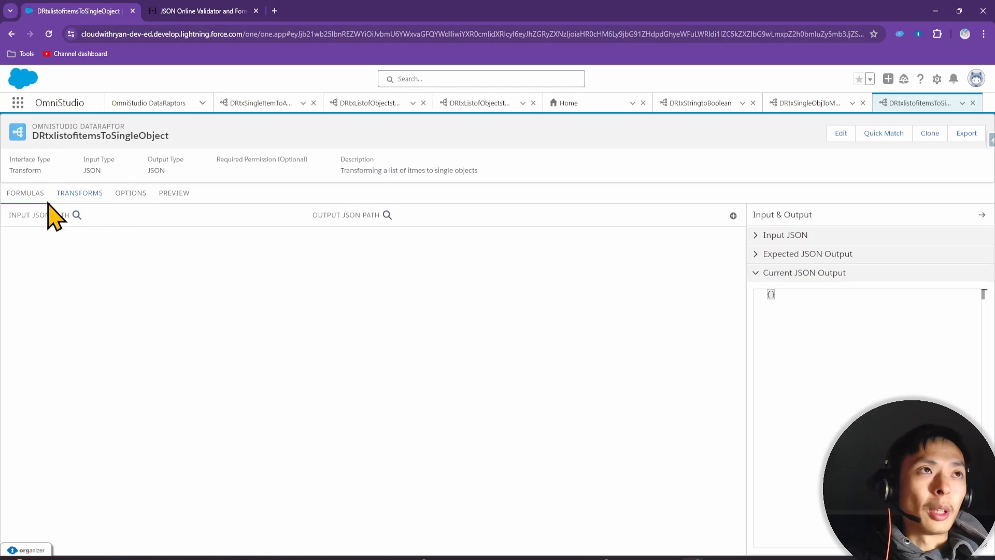
{"action": "left_click", "coordinate": [838, 237]}
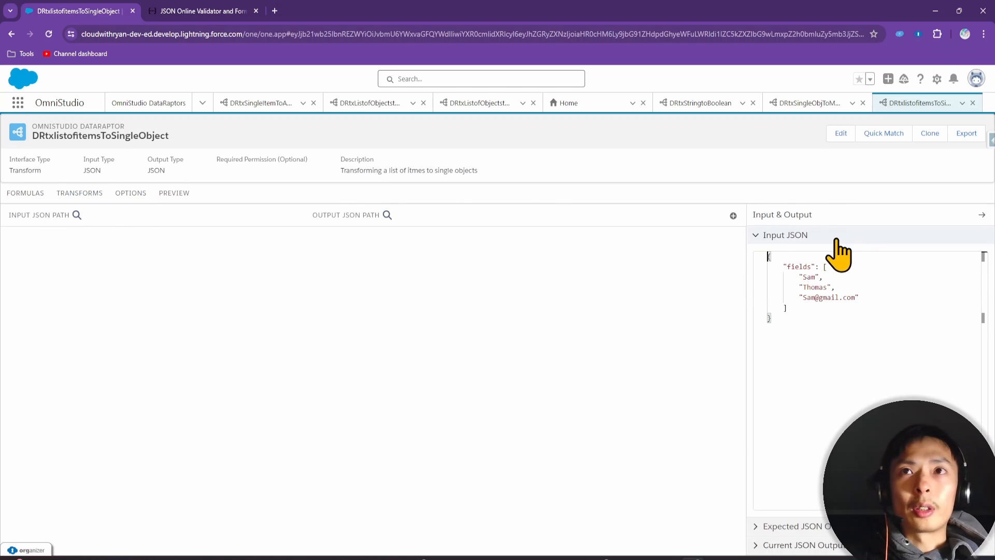
{"action": "double_click", "coordinate": [802, 266]}
{"action": "key", "text": "ctrl+c"}
Set the formula to fields|1 with result path firstName_Formula
{"action": "left_click", "coordinate": [25, 195]}
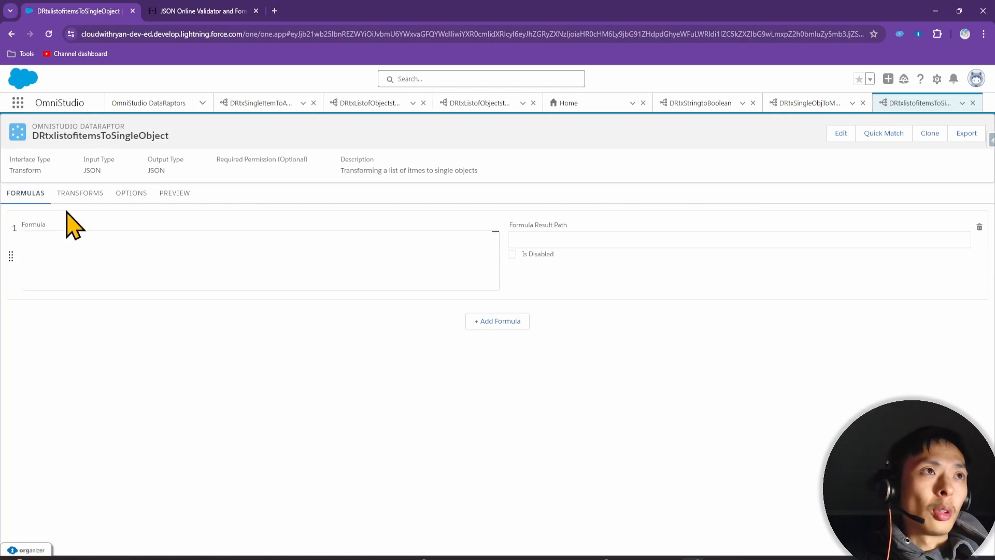
{"action": "left_click", "coordinate": [67, 241]}
{"action": "key", "text": "ctrl+v"}
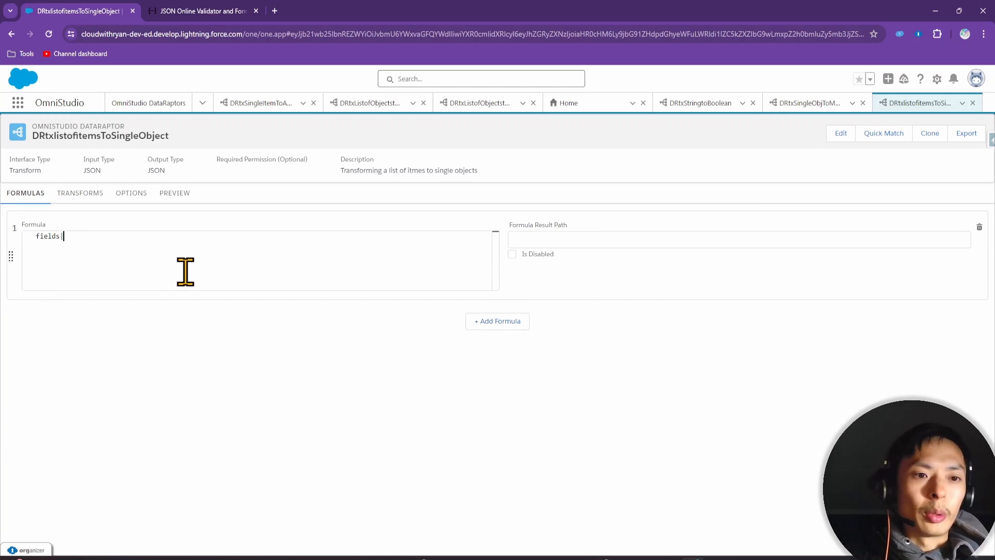
{"action": "left_click", "coordinate": [86, 194]}
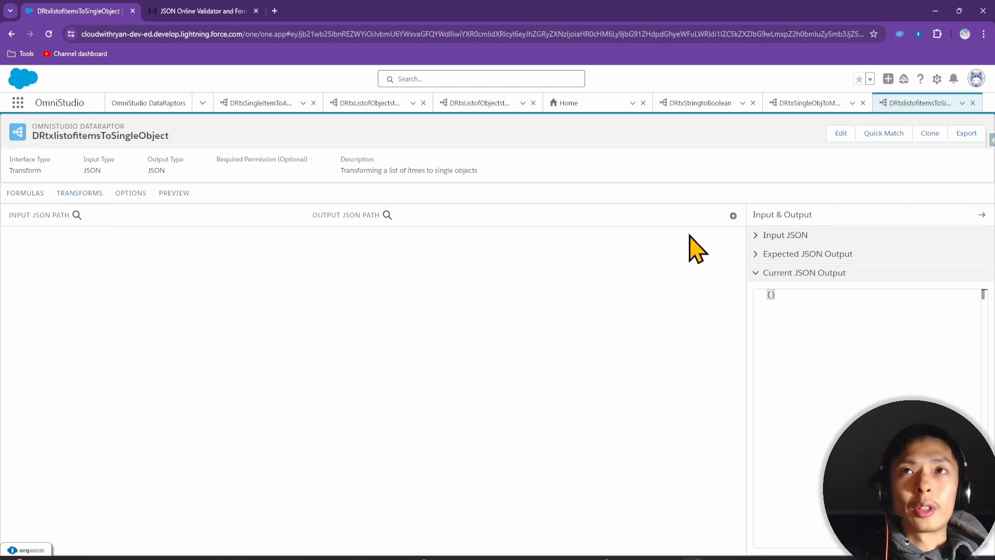
{"action": "left_click", "coordinate": [779, 235]}
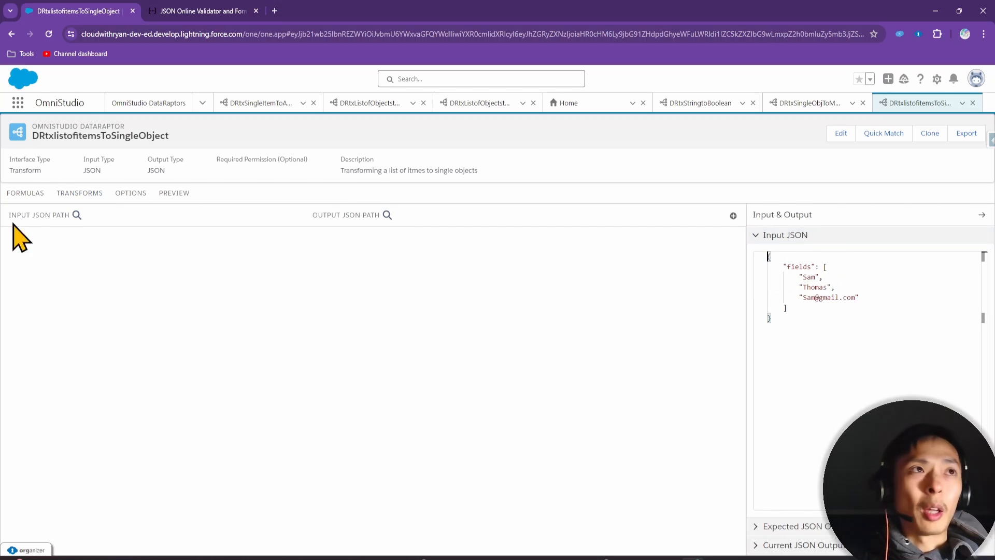
{"action": "left_click", "coordinate": [29, 194]}
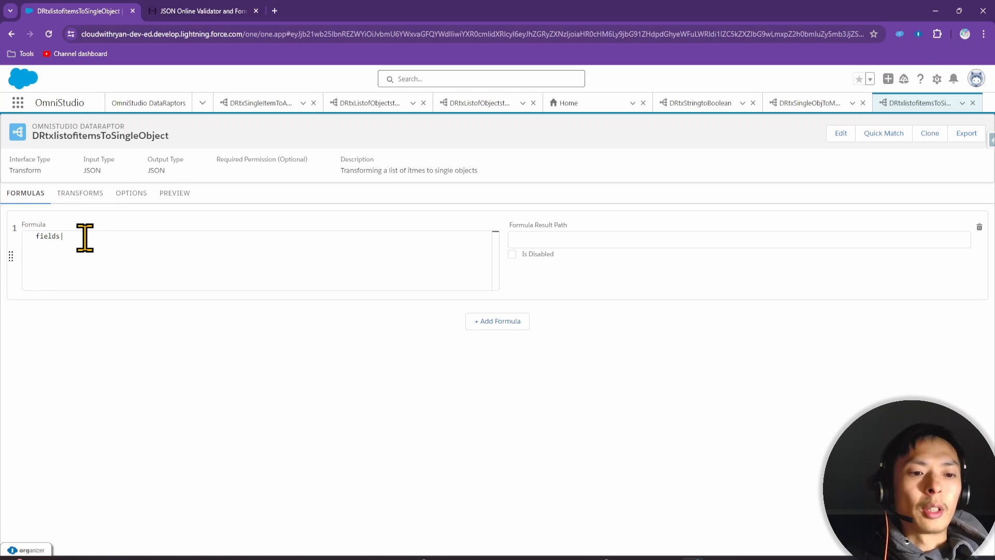
{"action": "left_click", "coordinate": [545, 239]}
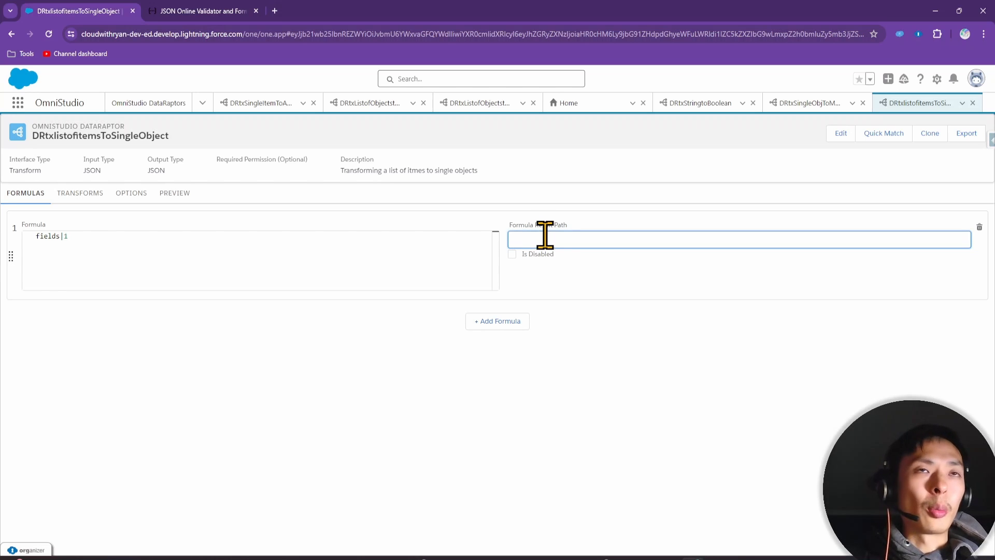
{"action": "type", "text": "first"}
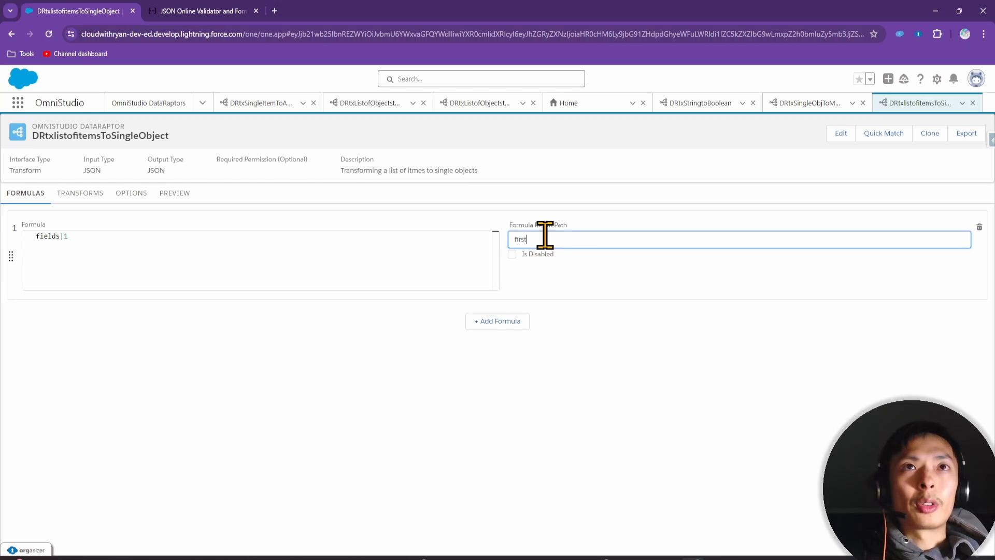
{"action": "type", "text": "Name_For"}
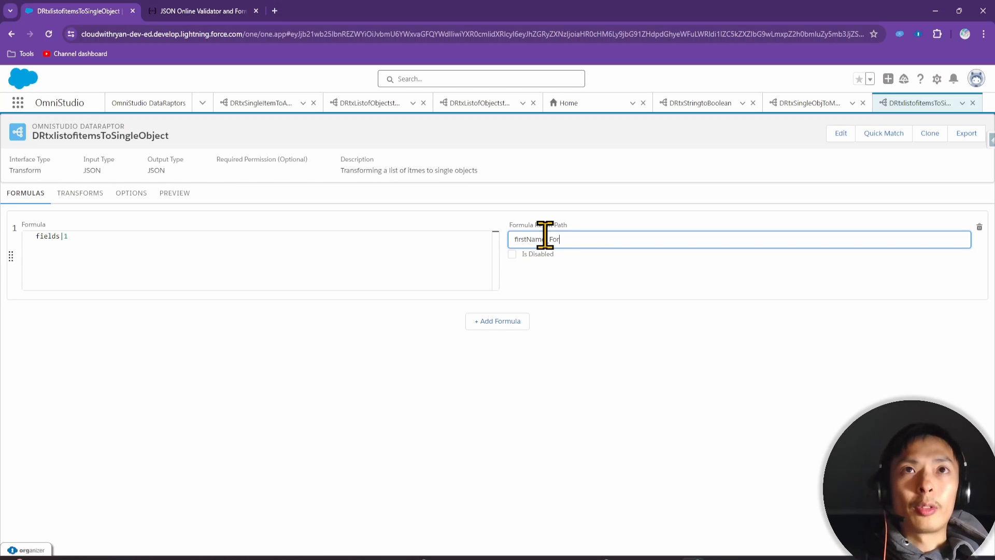
{"action": "type", "text": "mula"}
Add a second formula fields|2 with result path lastName_Formula
{"action": "left_click", "coordinate": [508, 322]}
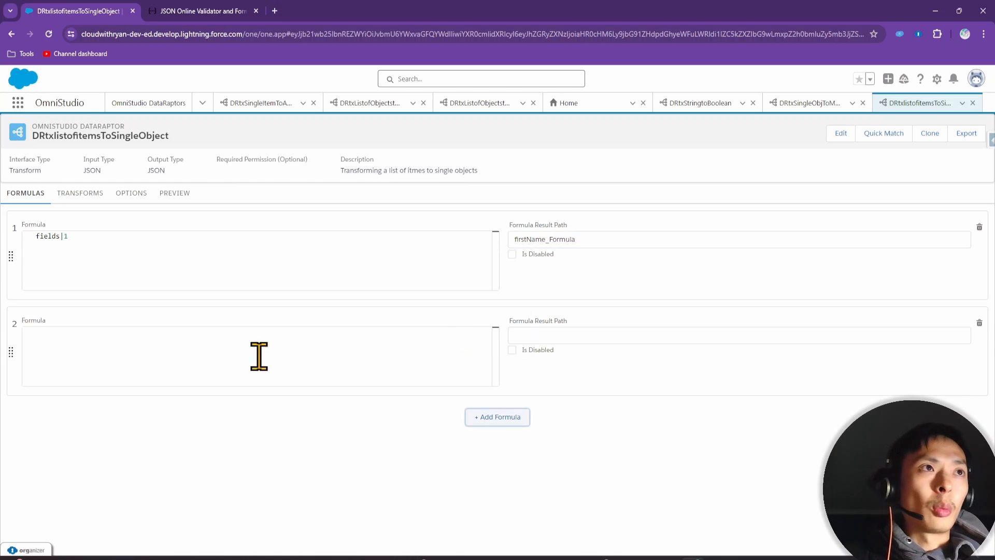
{"action": "left_click", "coordinate": [260, 356]}
{"action": "type", "text": "fields|2"}
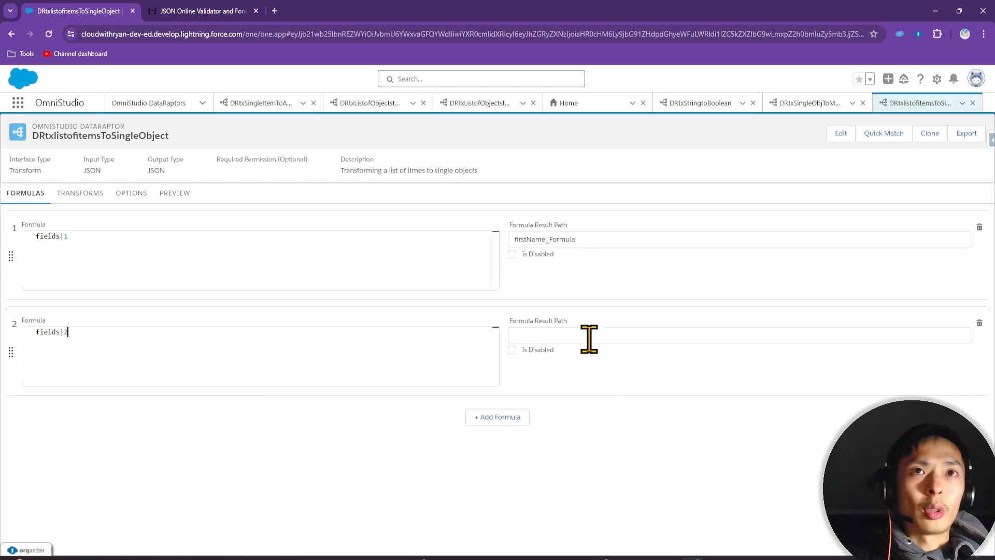
{"action": "left_click_drag", "start_coordinate": [604, 238], "coordinate": [494, 253]}
{"action": "key", "text": "ctrl+c"}
{"action": "left_click", "coordinate": [544, 335]}
{"action": "key", "text": "ctrl+v"}
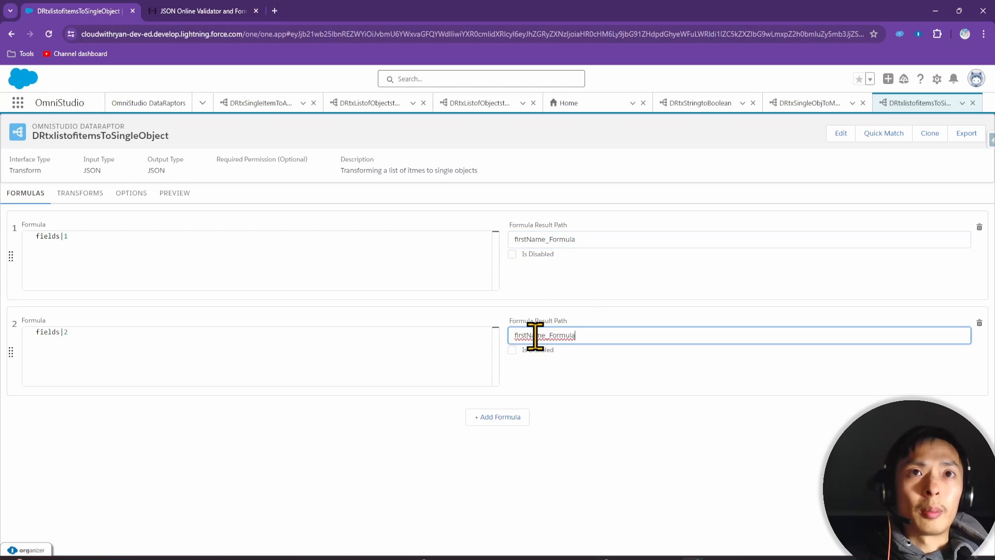
{"action": "key", "text": "Home"}
{"action": "key", "text": "Delete"}
{"action": "key", "text": "Delete"}
{"action": "key", "text": "Delete"}
{"action": "key", "text": "Delete"}
{"action": "key", "text": "Delete"}
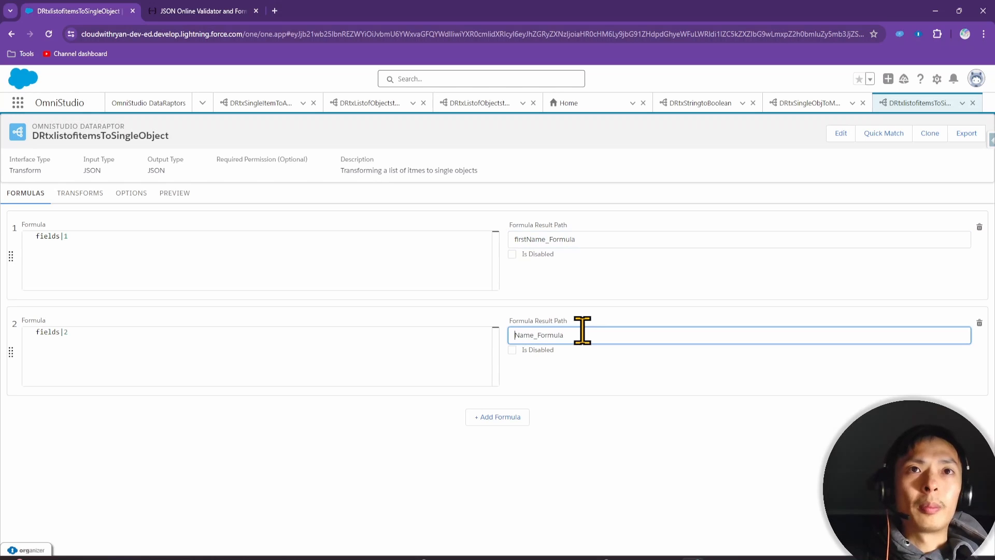
{"action": "type", "text": "last"}
Add a third formula fields|3 with result path email_Formula
{"action": "left_click", "coordinate": [499, 417]}
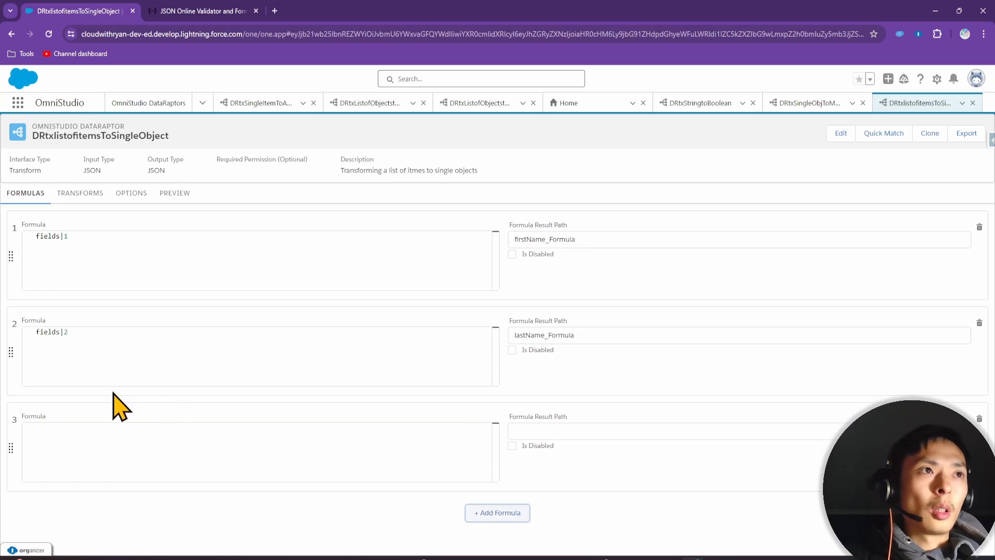
{"action": "left_click_drag", "start_coordinate": [33, 334], "coordinate": [106, 448]}
{"action": "key", "text": "ctrl+c"}
{"action": "left_click", "coordinate": [106, 448]}
{"action": "key", "text": "ctrl+v"}
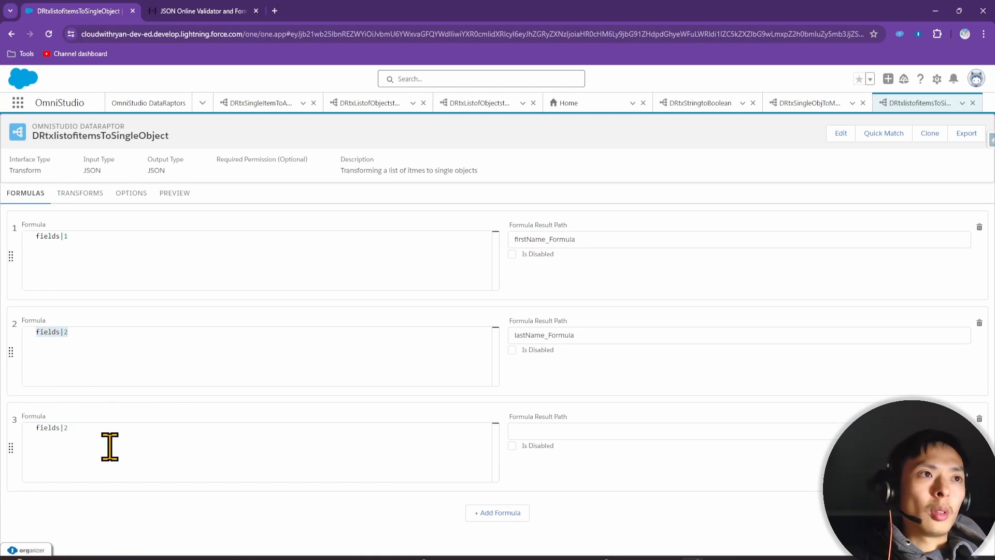
{"action": "type", "text": "3"}
{"action": "double_click", "coordinate": [534, 334]}
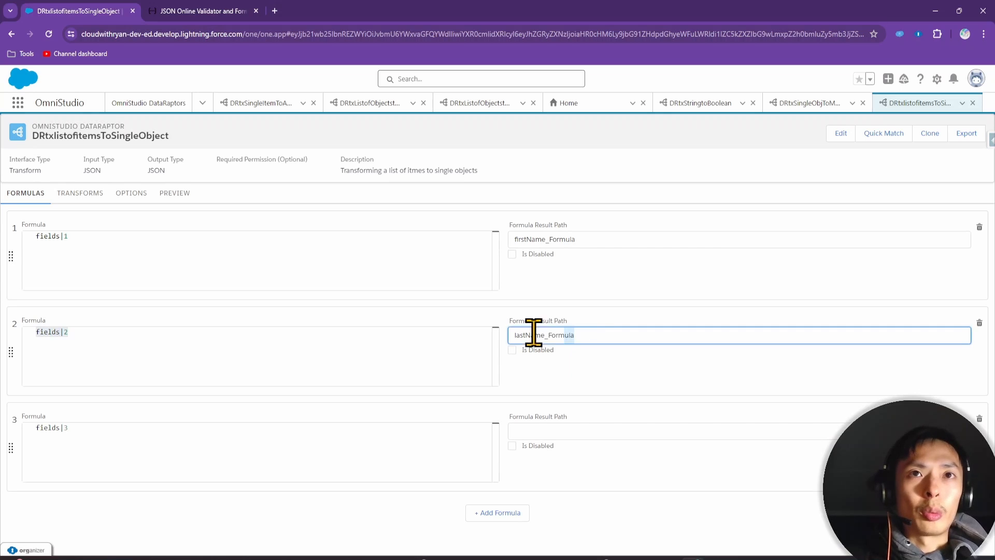
{"action": "key", "text": "ctrl+c"}
{"action": "left_click", "coordinate": [529, 430]}
{"action": "key", "text": "ctrl+v"}
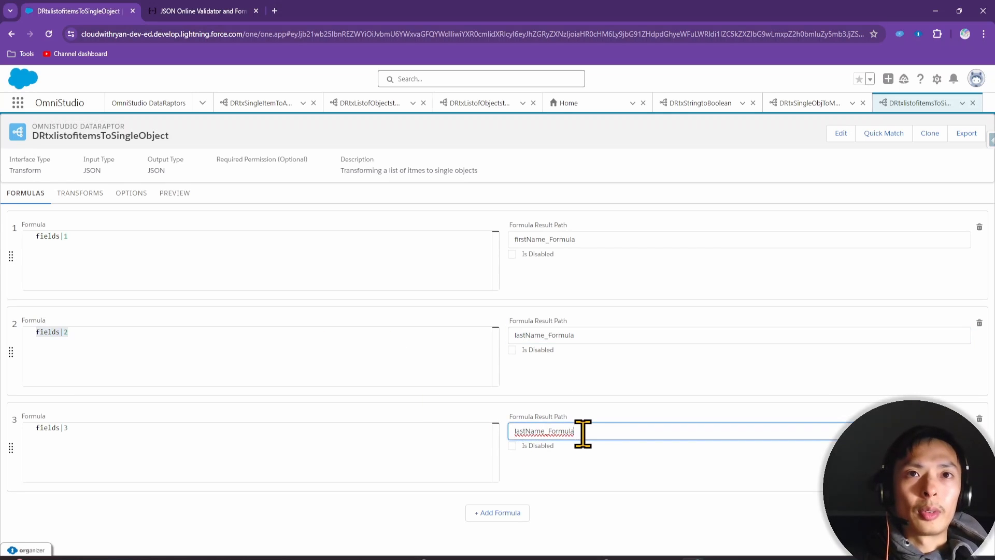
{"action": "left_click", "coordinate": [544, 430]}
{"action": "key", "text": "BackSpace"}
{"action": "key", "text": "BackSpace"}
{"action": "key", "text": "BackSpace"}
{"action": "key", "text": "BackSpace"}
{"action": "key", "text": "BackSpace"}
{"action": "key", "text": "BackSpace"}
{"action": "key", "text": "BackSpace"}
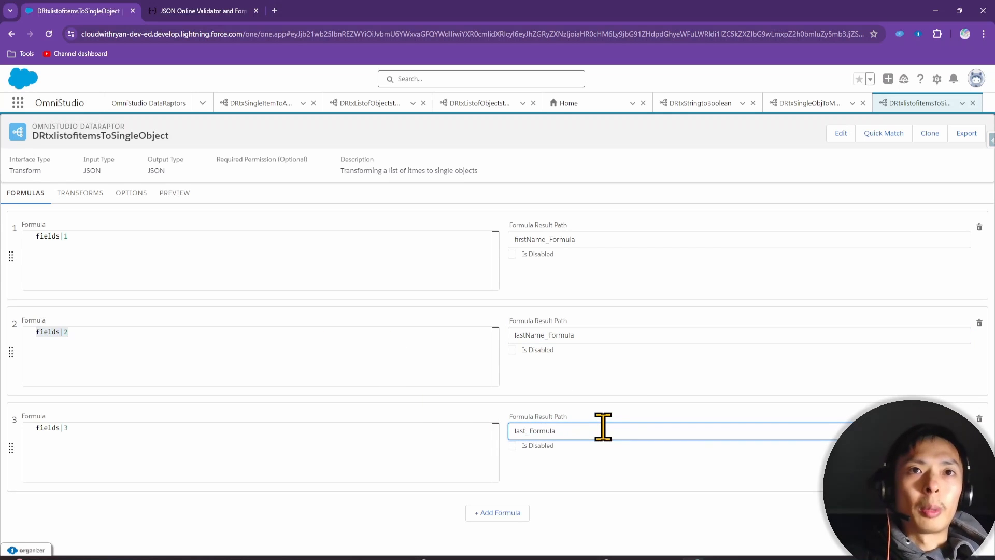
{"action": "key", "text": "BackSpace"}
{"action": "type", "text": "email"}
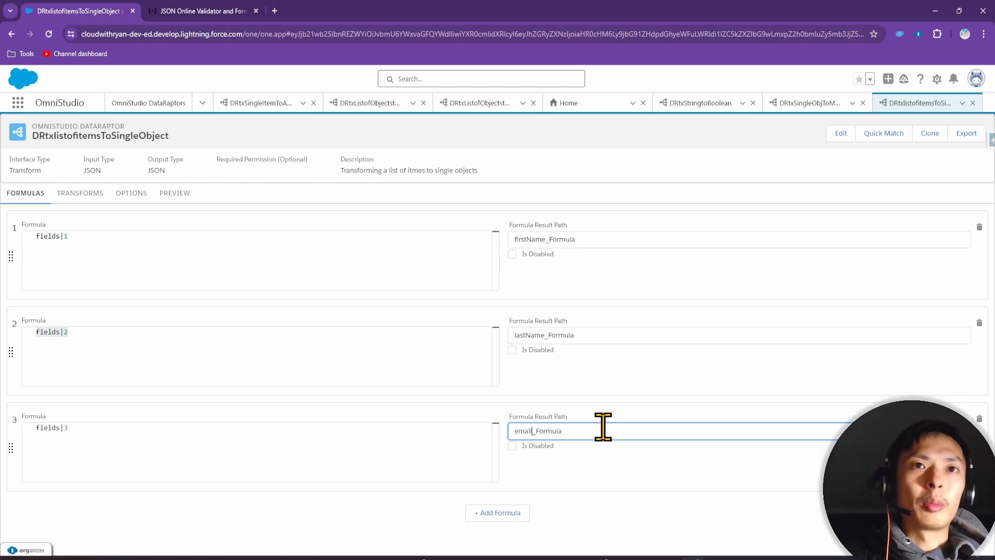
{"action": "left_click", "coordinate": [633, 537]}
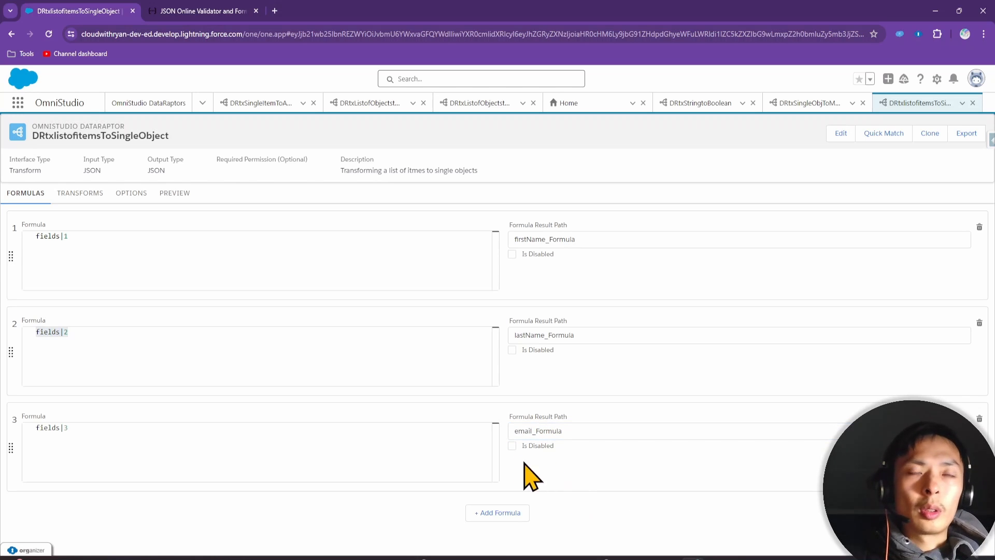
Check the input JSON against the exercise slide and open the Expected JSON Output editor
{"action": "left_click", "coordinate": [78, 196]}
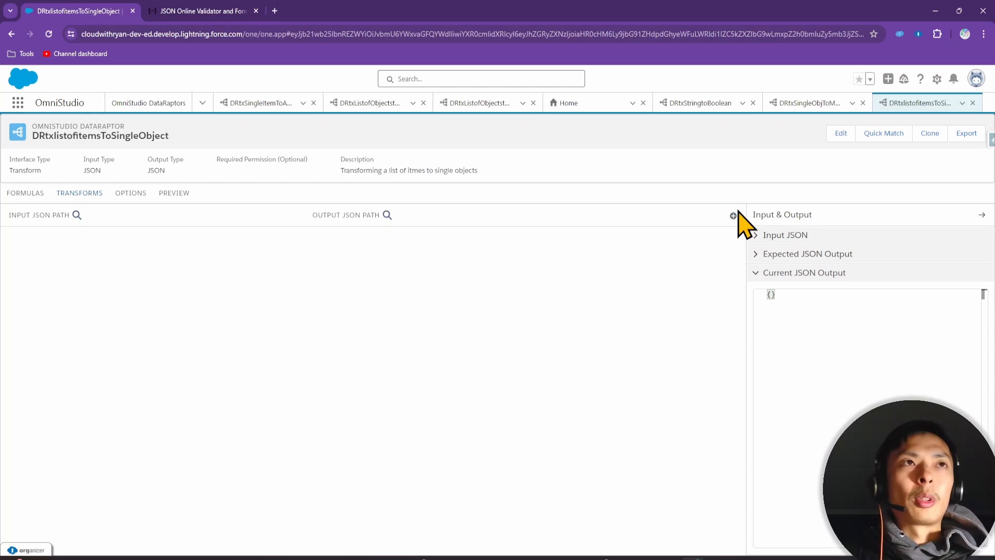
{"action": "left_click", "coordinate": [802, 237]}
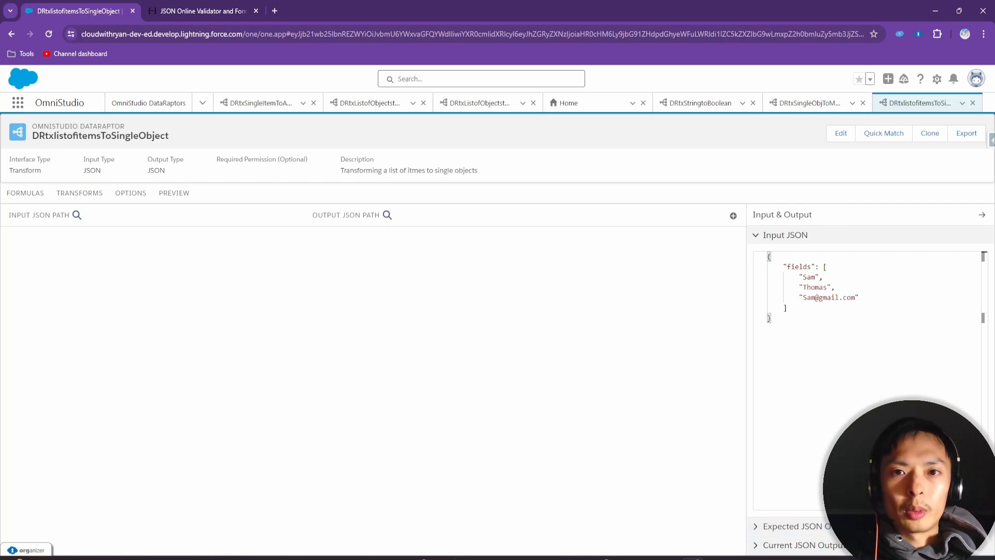
{"action": "left_click_drag", "start_coordinate": [674, 558], "coordinate": [579, 169]}
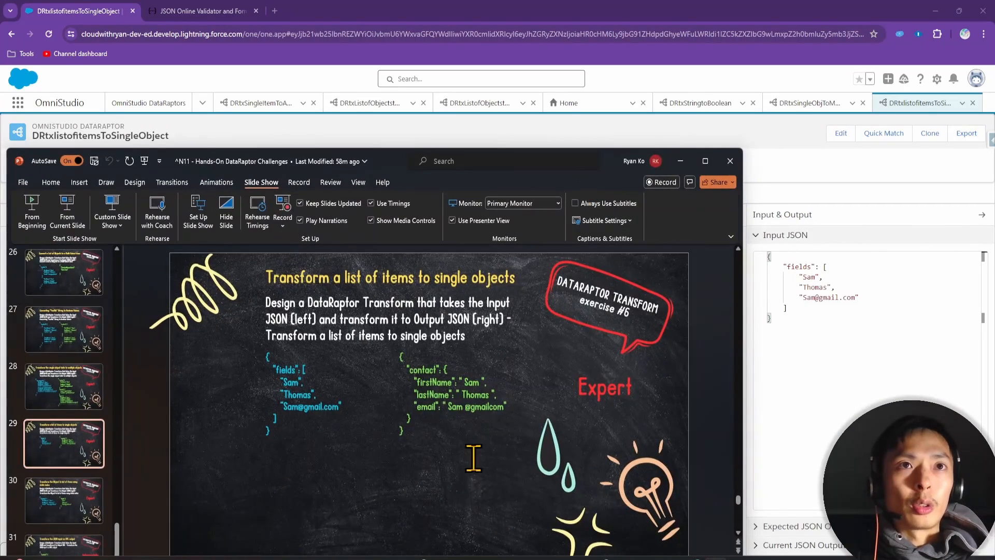
{"action": "left_click", "coordinate": [828, 525]}
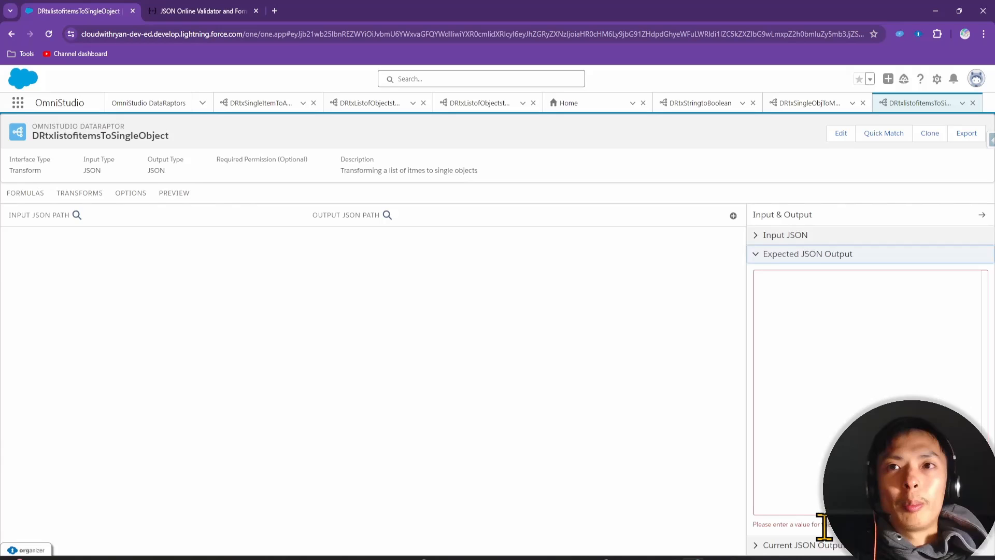
{"action": "left_click", "coordinate": [817, 285]}
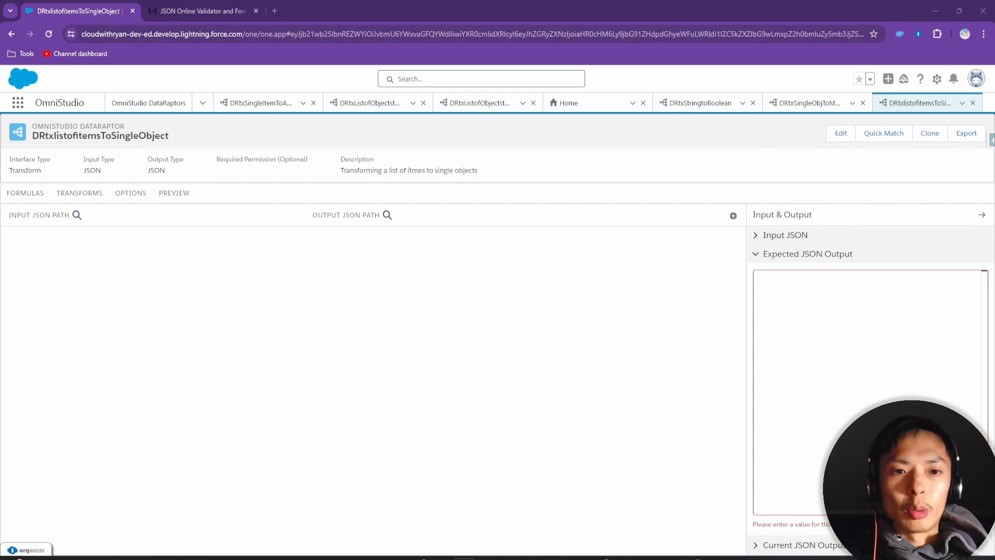
{"action": "key", "text": "alt+Tab"}
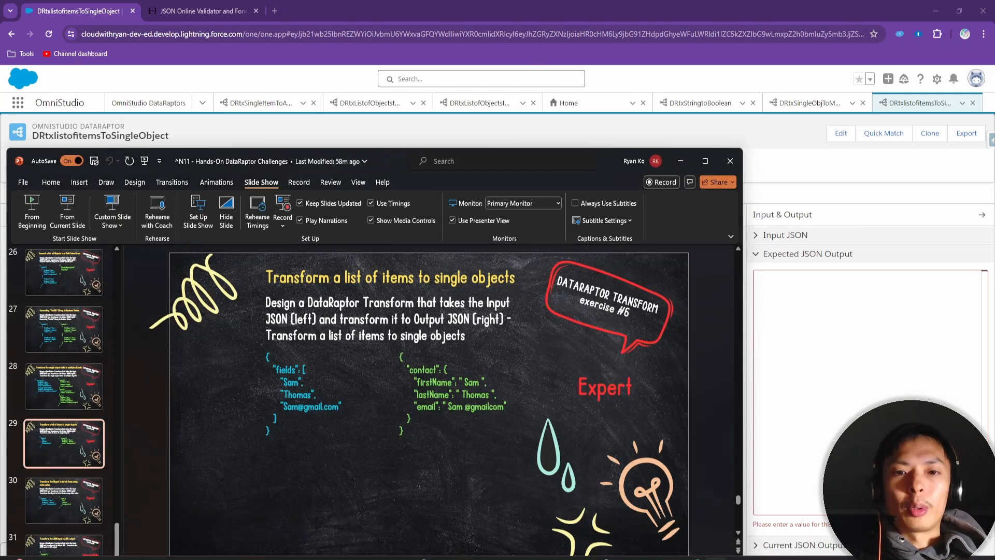
{"action": "key", "text": "alt+Tab"}
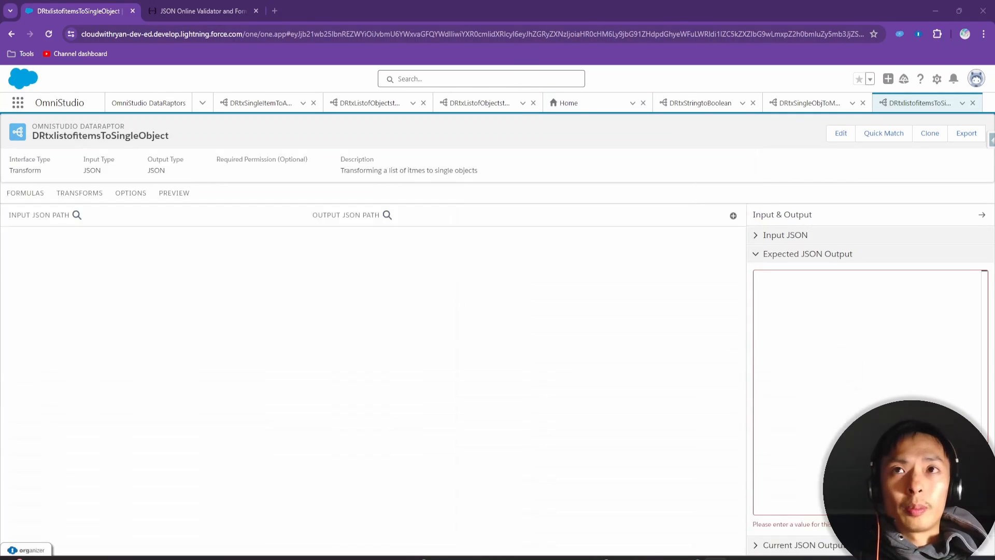
{"action": "left_click", "coordinate": [801, 290]}
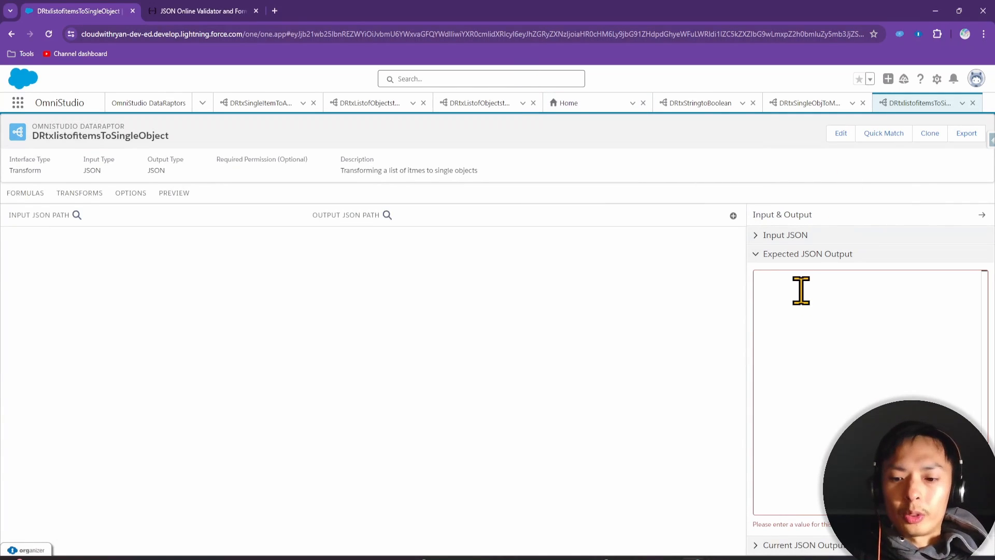
{"action": "key", "text": "Return"}
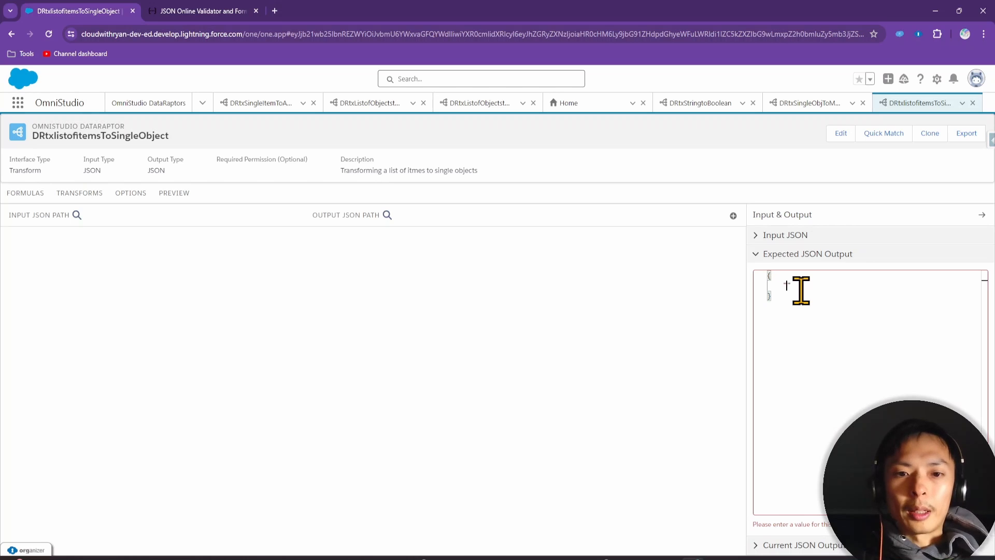
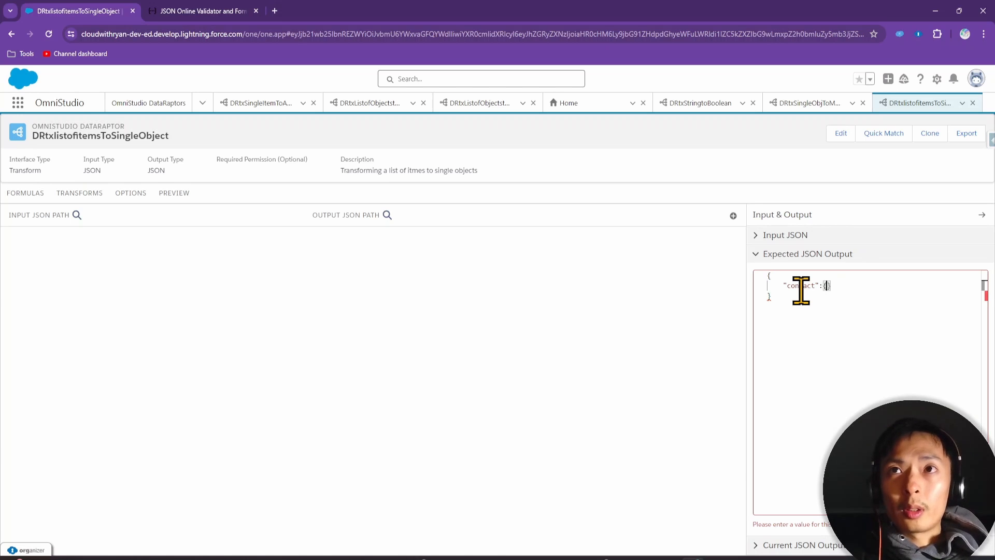
{"action": "key", "text": "Return"}
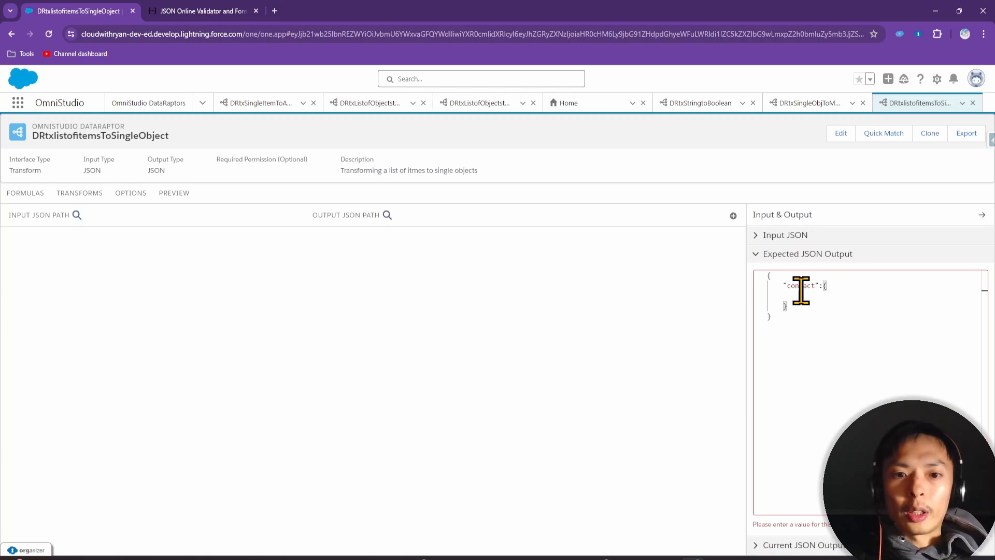
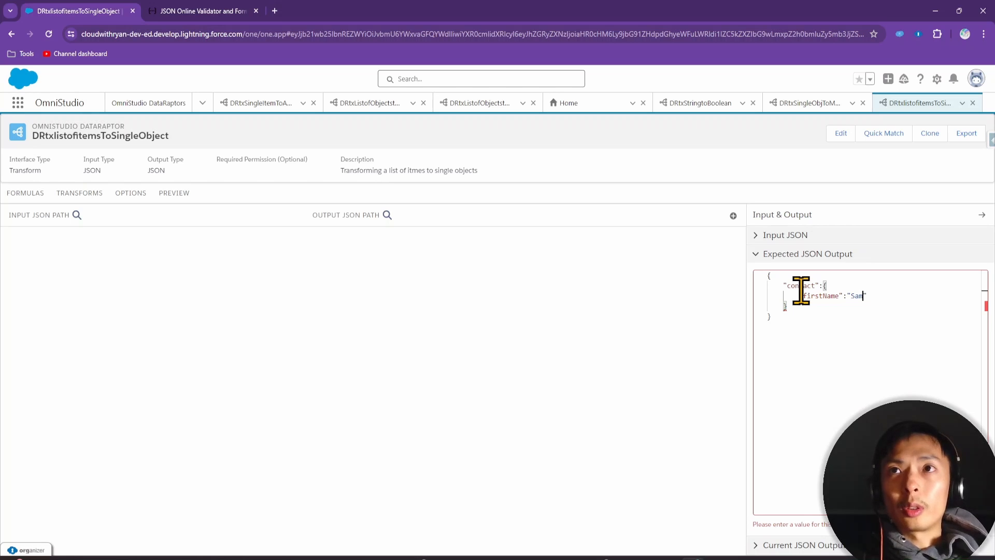
{"action": "key", "text": "Return"}
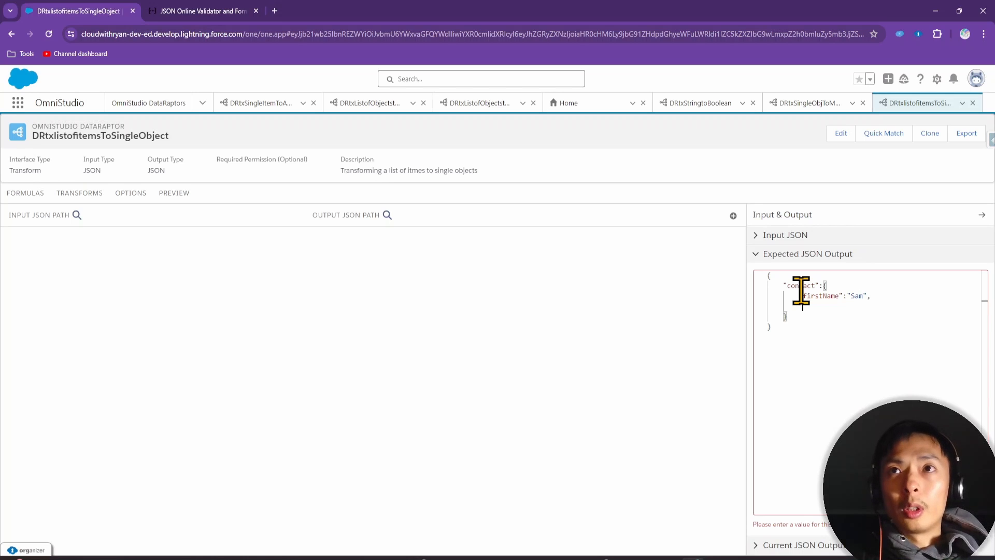
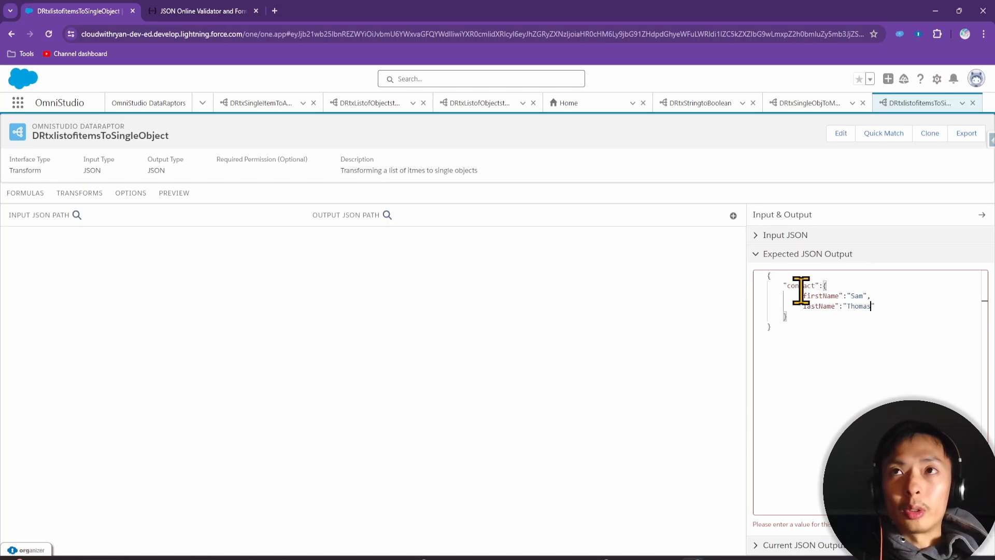
{"action": "key", "text": "Return"}
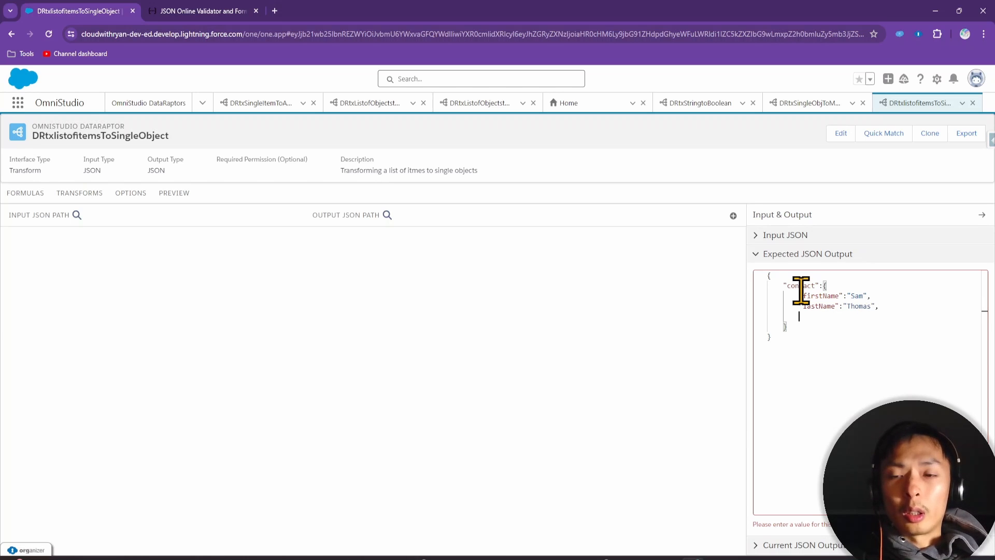
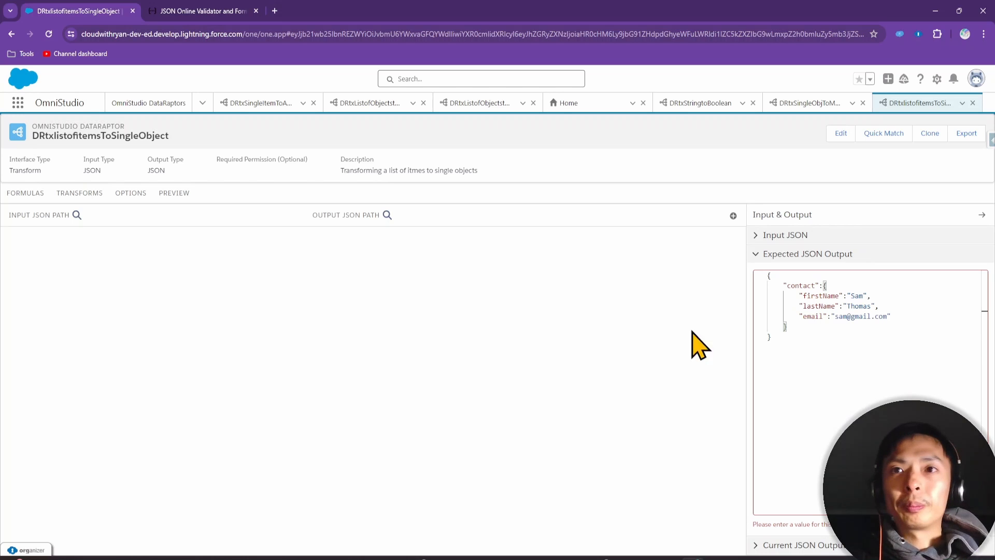
Validate the expected output JSON on jsonlint.com and copy the reformatted version
{"action": "key", "text": "ctrl+a"}
{"action": "key", "text": "ctrl+c"}
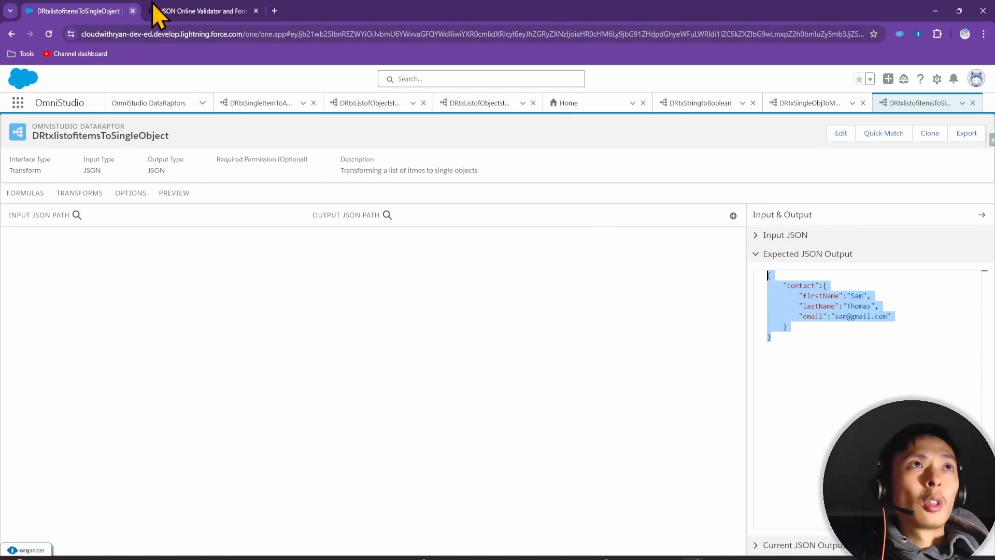
{"action": "left_click", "coordinate": [156, 12]}
{"action": "key", "text": "ctrl+v"}
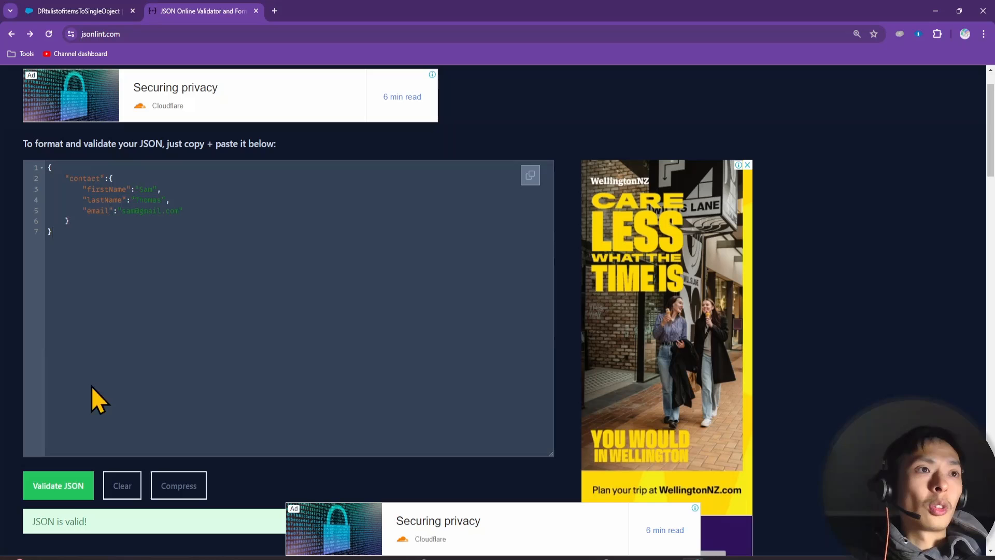
{"action": "left_click", "coordinate": [62, 488]}
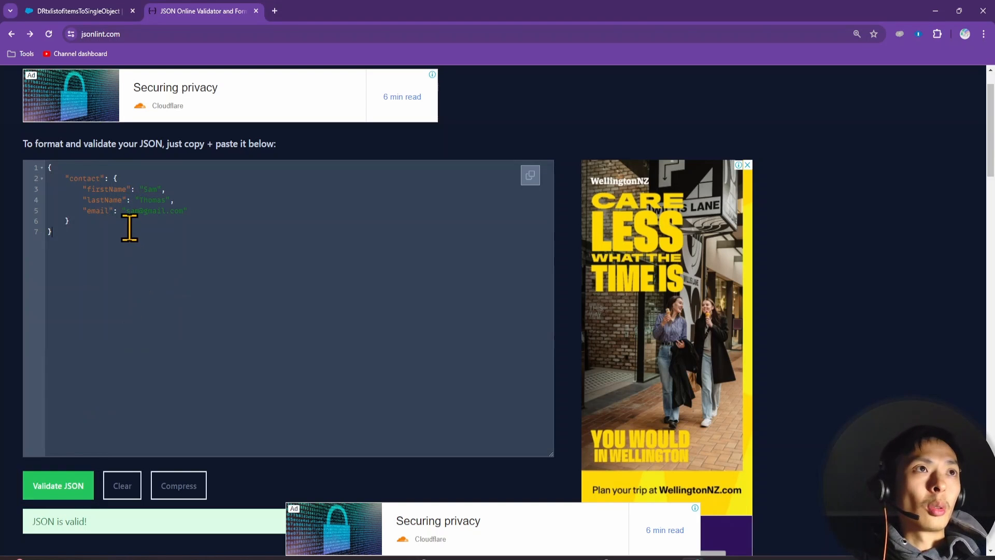
{"action": "key", "text": "ctrl+a"}
{"action": "key", "text": "ctrl+c"}
{"action": "left_click", "coordinate": [119, 11]}
{"action": "left_click", "coordinate": [818, 350]}
Replace the expected output with the reformatted JSON and add a new transform mapping
{"action": "key", "text": "ctrl+a"}
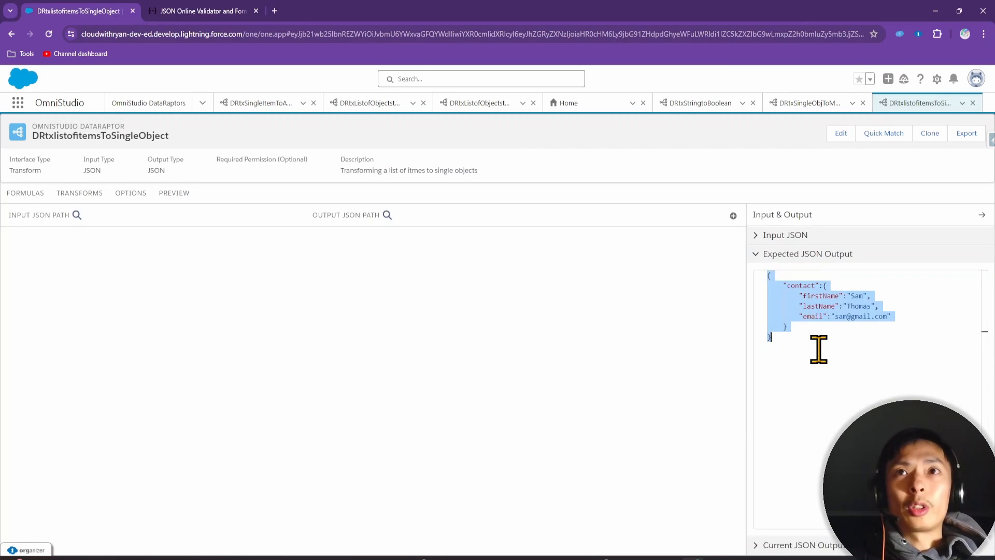
{"action": "key", "text": "ctrl+v"}
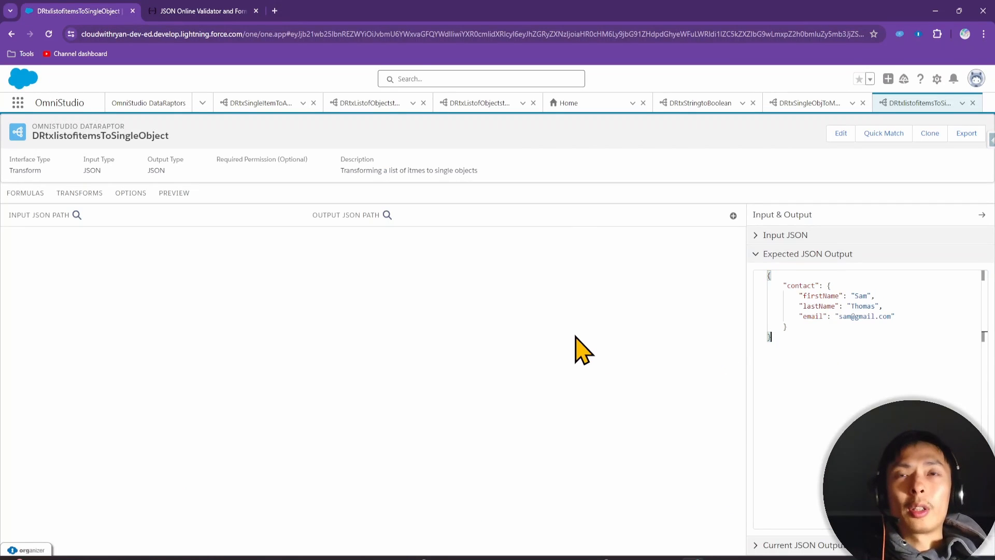
{"action": "left_click", "coordinate": [733, 215]}
{"action": "left_click", "coordinate": [36, 195]}
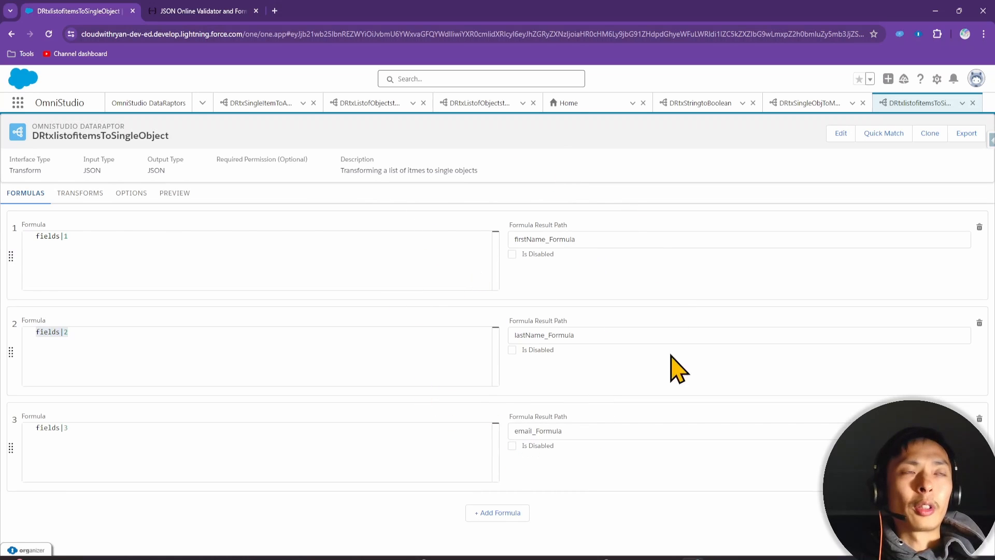
{"action": "left_click", "coordinate": [97, 196]}
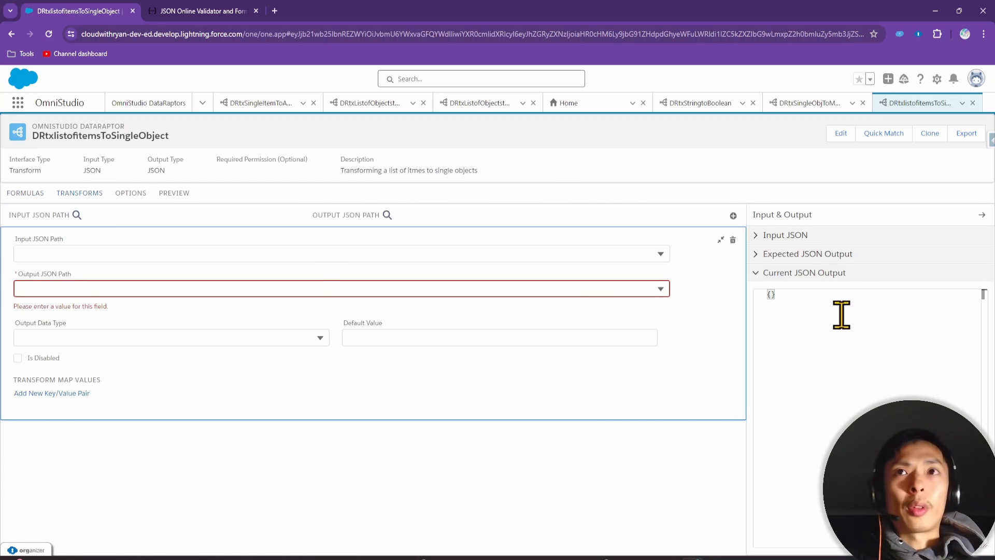
{"action": "left_click", "coordinate": [809, 253]}
Map firstName_Formula to contact:firstName and lastName_Formula to contact:lastName
{"action": "left_click", "coordinate": [100, 255]}
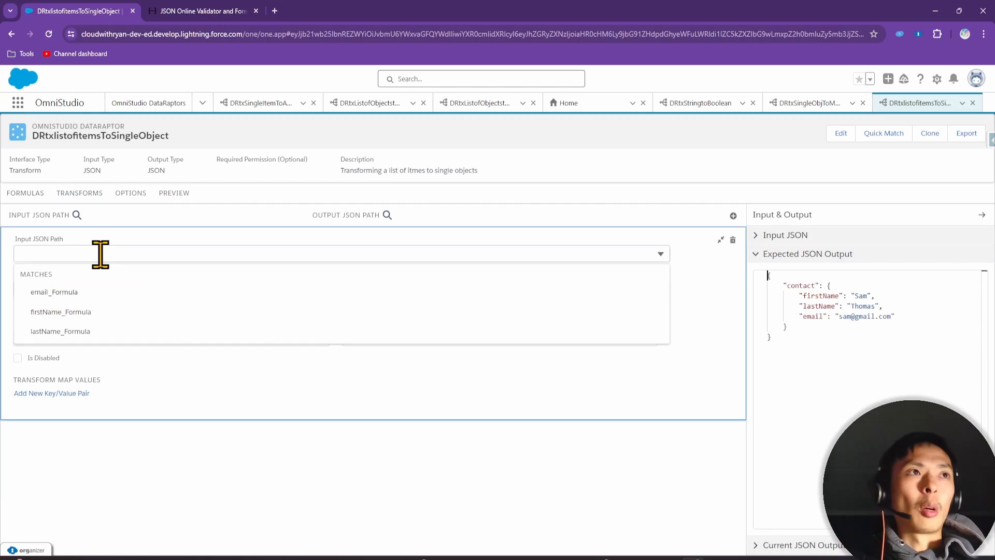
{"action": "left_click", "coordinate": [100, 311]}
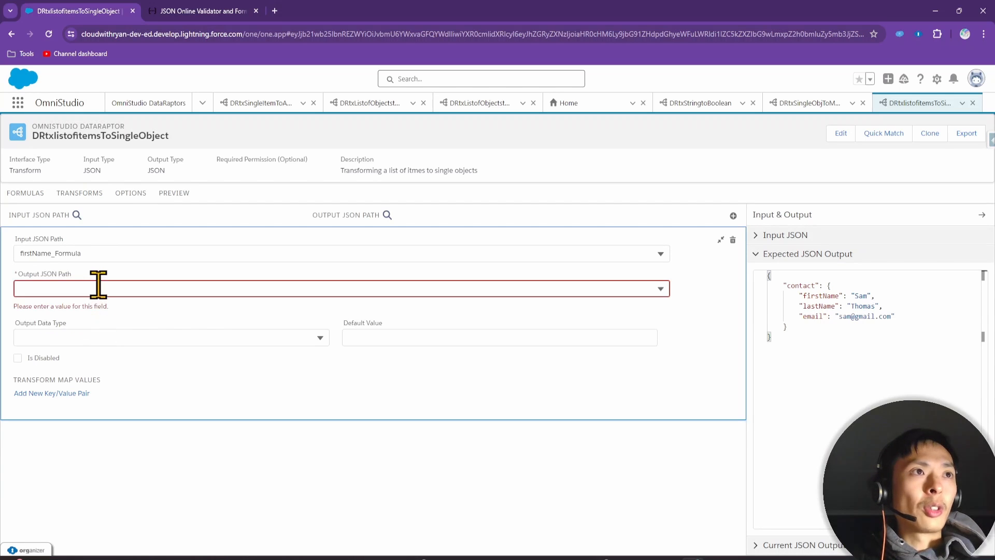
{"action": "left_click", "coordinate": [101, 286]}
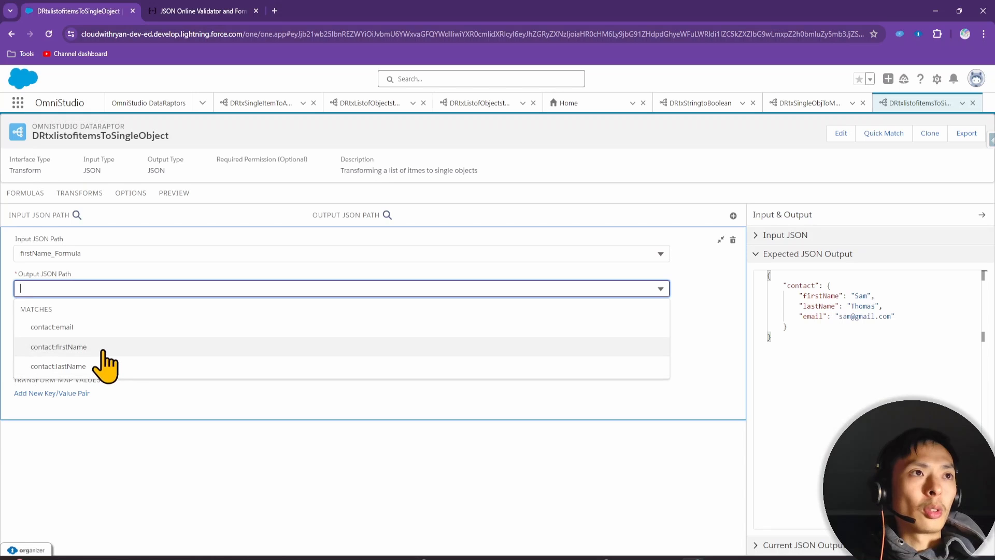
{"action": "left_click", "coordinate": [52, 347]}
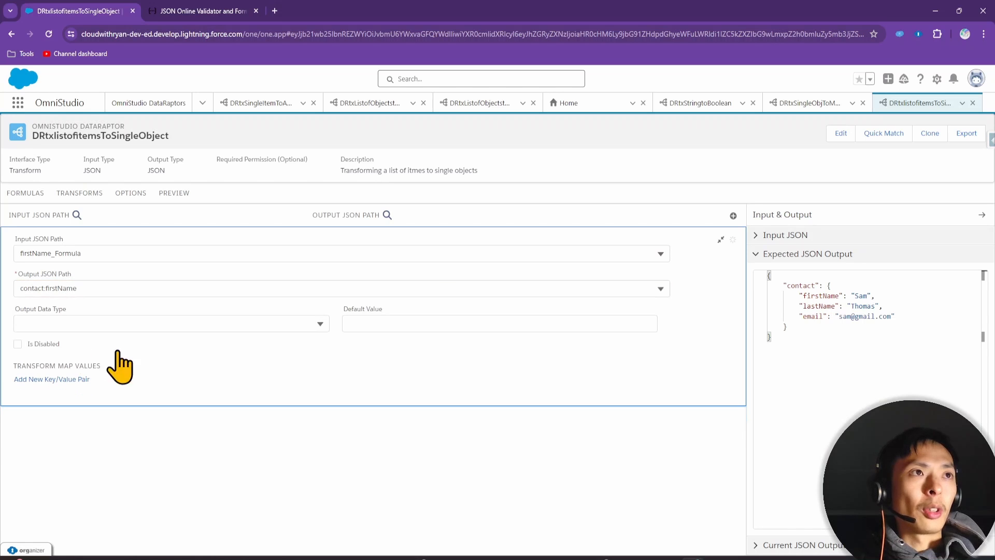
{"action": "left_click", "coordinate": [732, 216]}
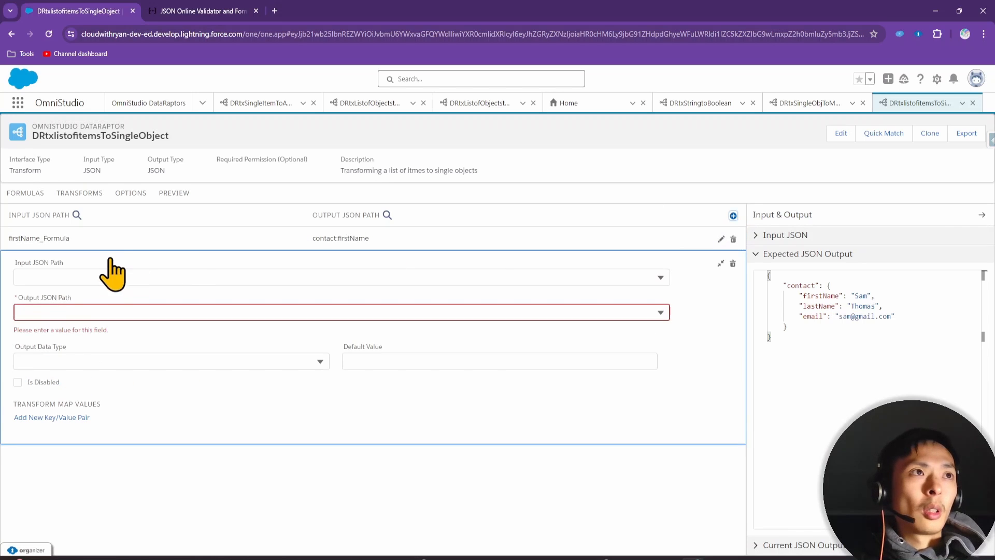
{"action": "left_click", "coordinate": [91, 278]}
{"action": "left_click", "coordinate": [75, 348]}
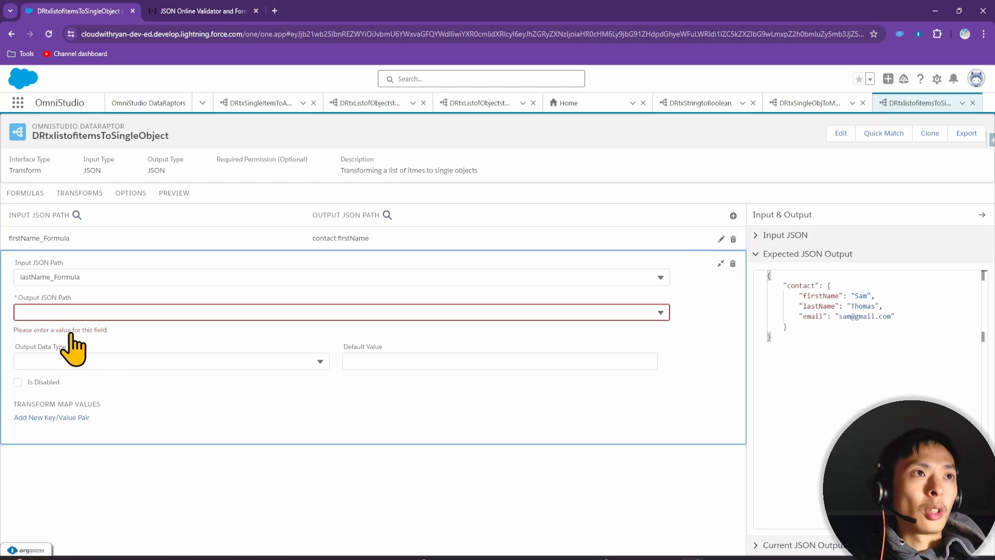
{"action": "left_click", "coordinate": [77, 312]}
{"action": "left_click", "coordinate": [88, 388]}
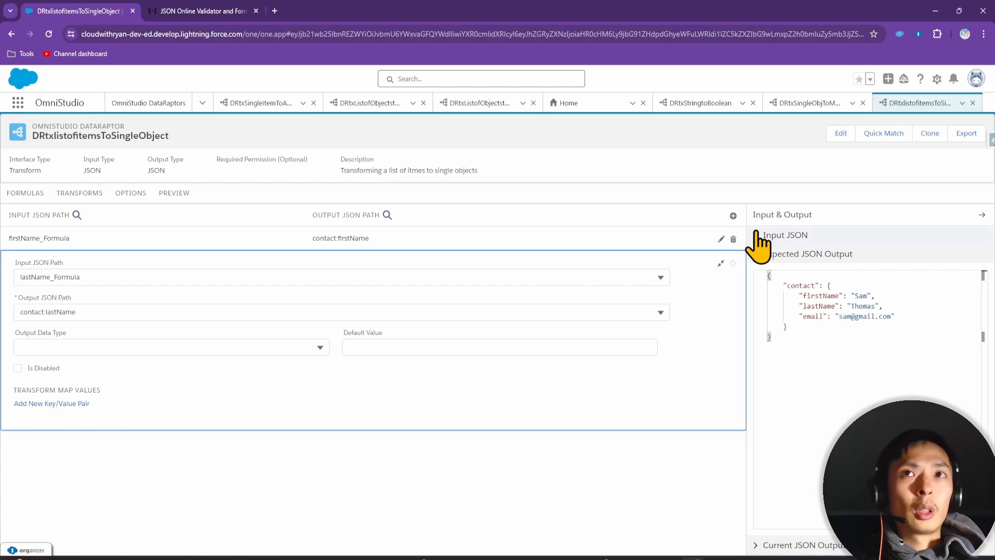
Map email_Formula to contact:email and compare the current output with the exercise slide
{"action": "left_click", "coordinate": [733, 216]}
{"action": "left_click", "coordinate": [95, 302]}
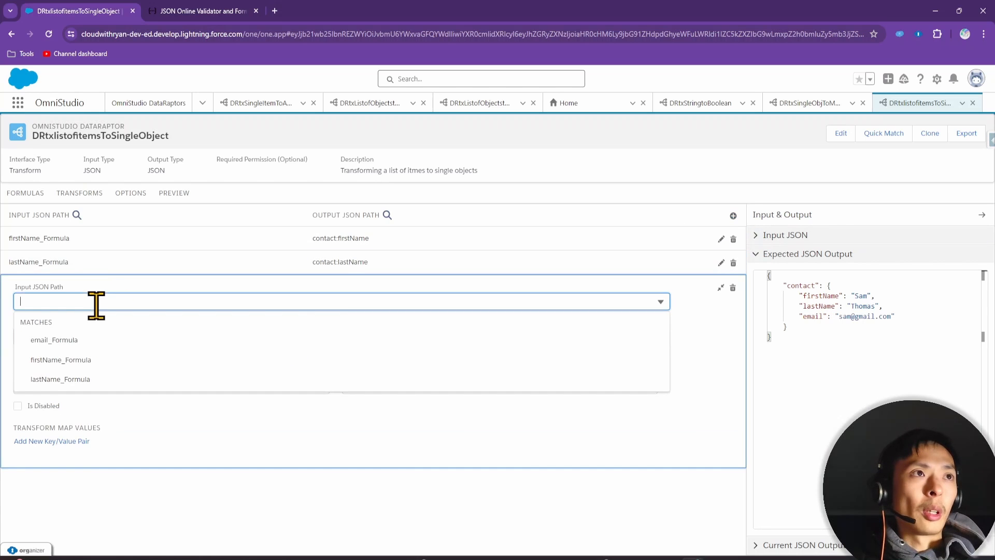
{"action": "left_click", "coordinate": [86, 340]}
{"action": "left_click", "coordinate": [82, 286]}
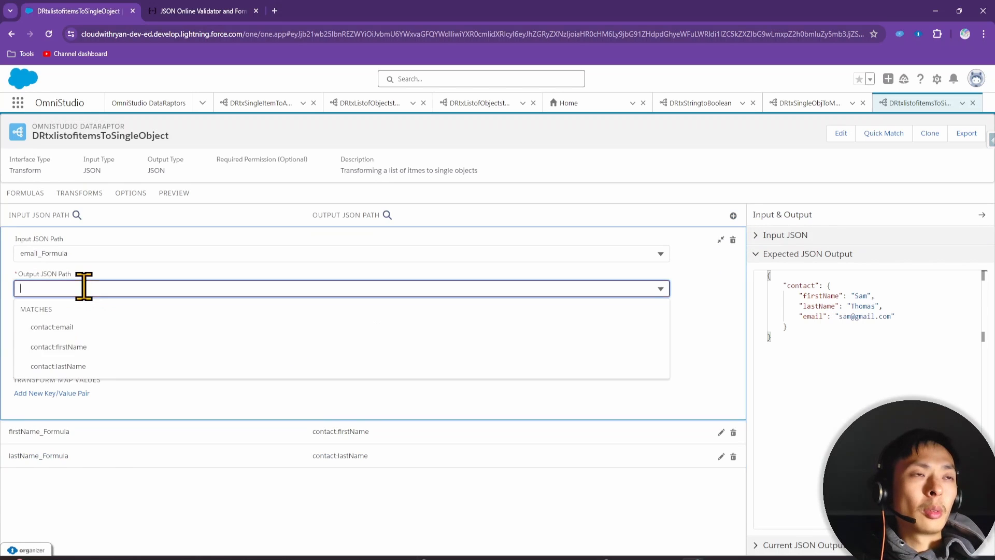
{"action": "left_click", "coordinate": [104, 326]}
{"action": "left_click", "coordinate": [760, 254]}
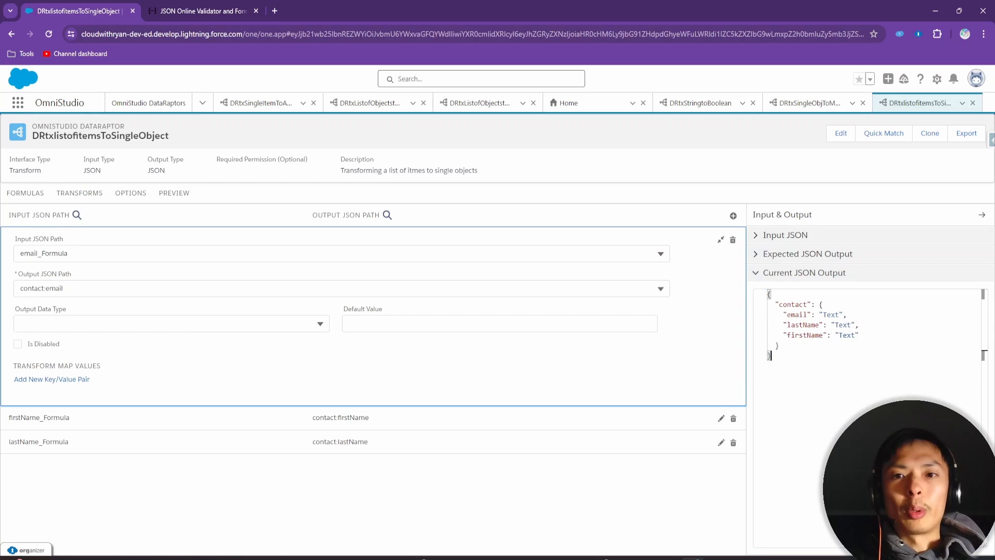
{"action": "left_click_drag", "start_coordinate": [613, 559], "coordinate": [570, 161]}
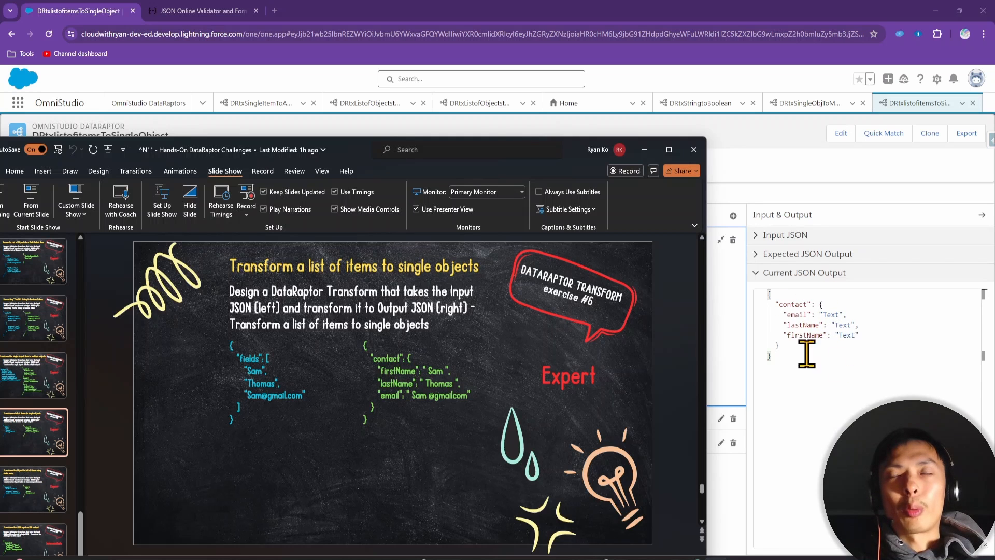
{"action": "left_click_drag", "start_coordinate": [348, 150], "coordinate": [648, 559]}
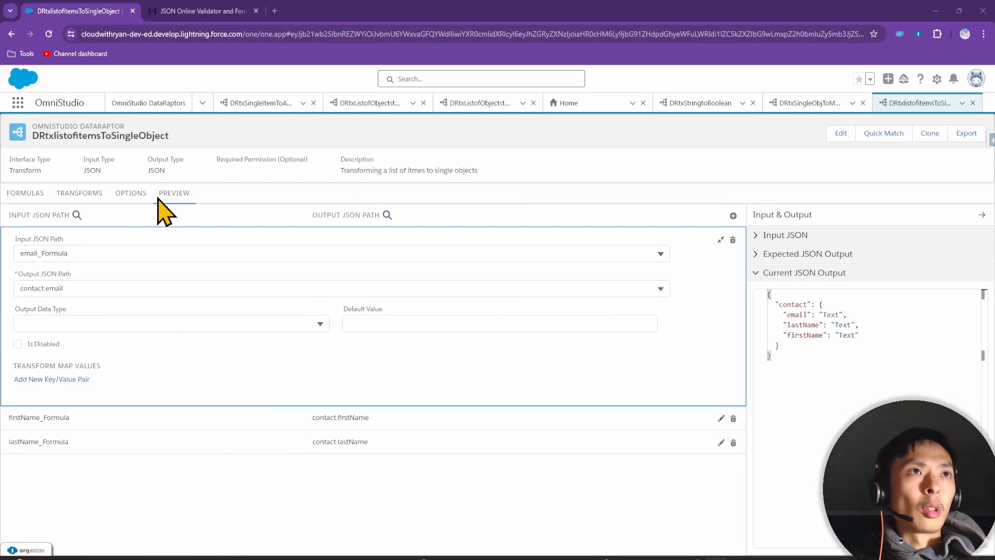
Execute the preview and compare the input fields list with the response's contact firstName, lastName, email
{"action": "left_click", "coordinate": [174, 196]}
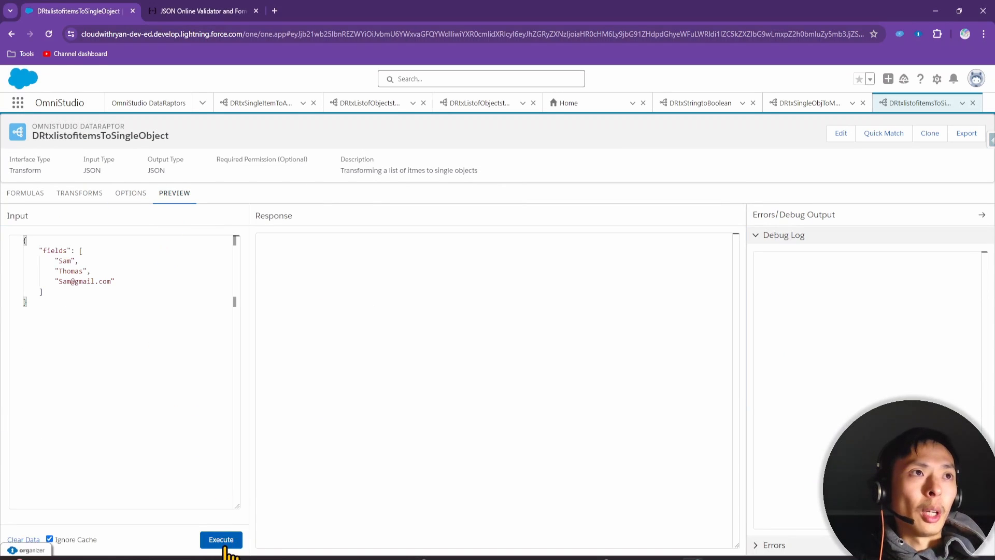
{"action": "left_click", "coordinate": [220, 540]}
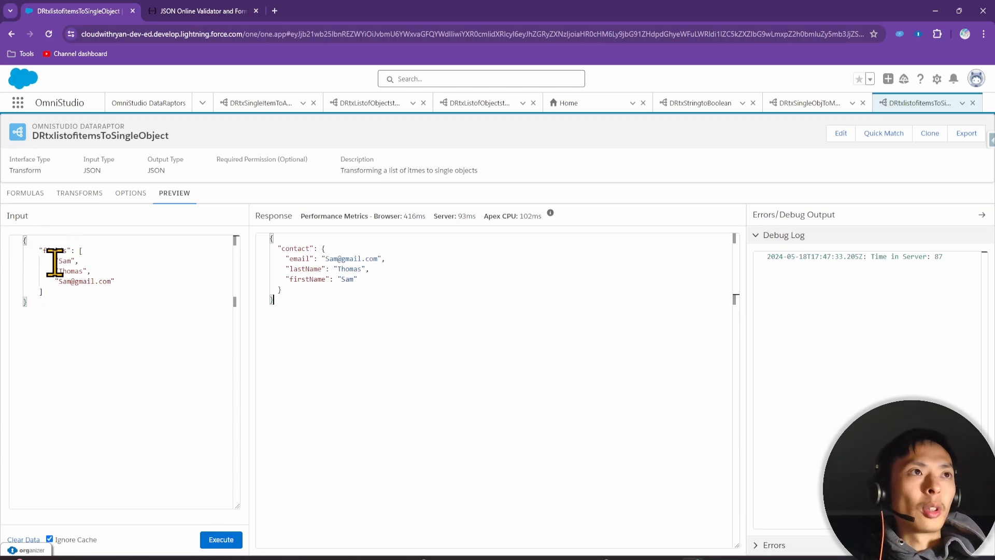
{"action": "left_click_drag", "start_coordinate": [54, 261], "coordinate": [109, 280]}
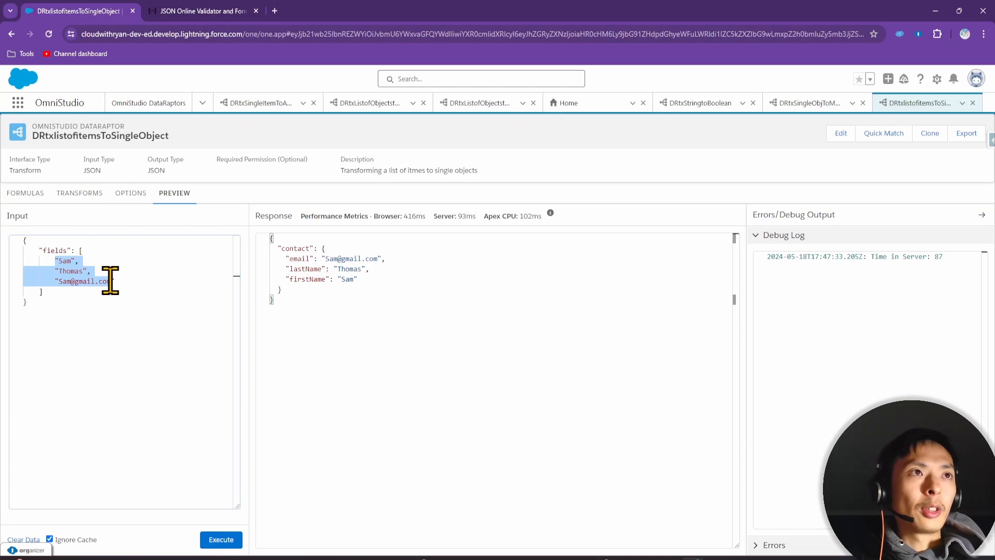
{"action": "left_click", "coordinate": [351, 327]}
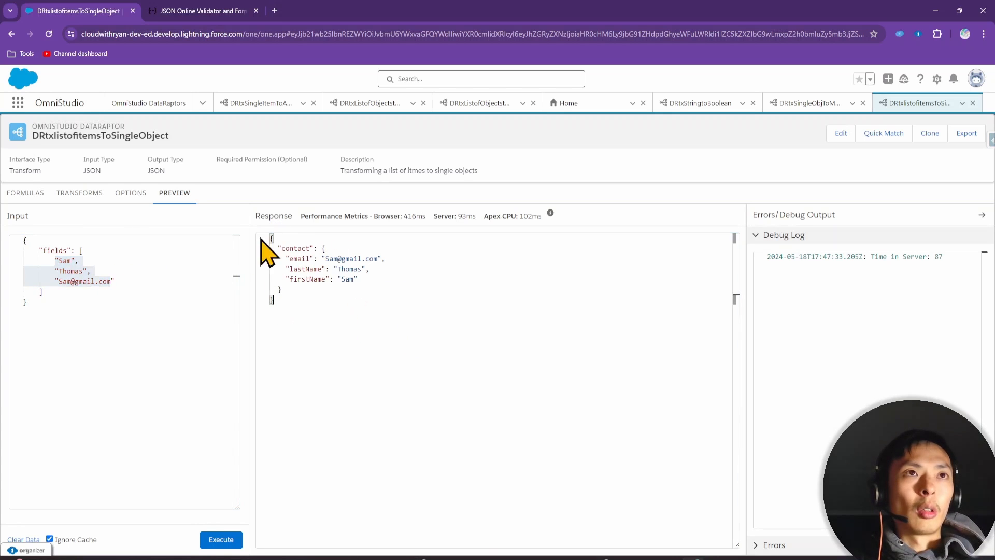
{"action": "left_click_drag", "start_coordinate": [286, 258], "coordinate": [413, 288]}
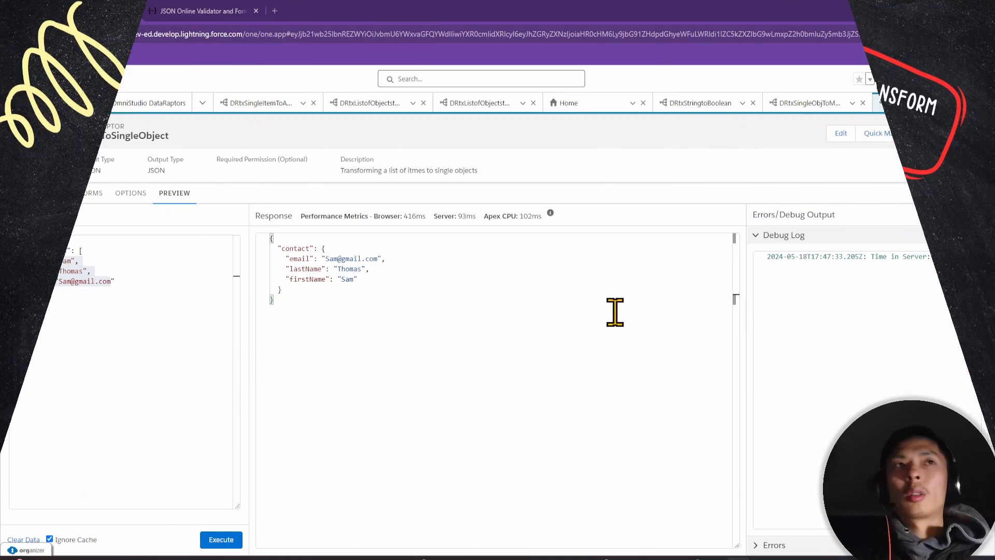
Start a new DataRaptor named DRtxObjecttoList
{"action": "left_click", "coordinate": [155, 105]}
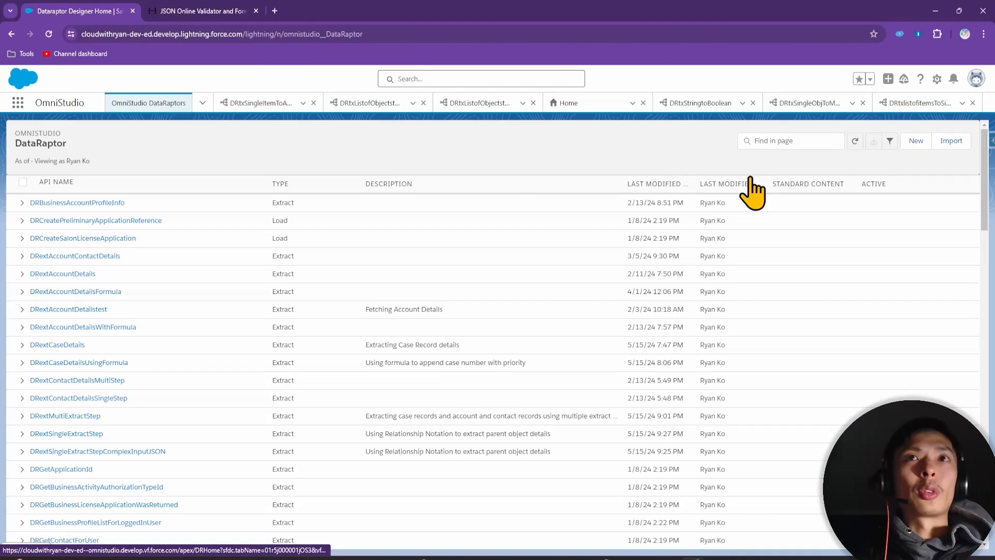
{"action": "left_click", "coordinate": [911, 140]}
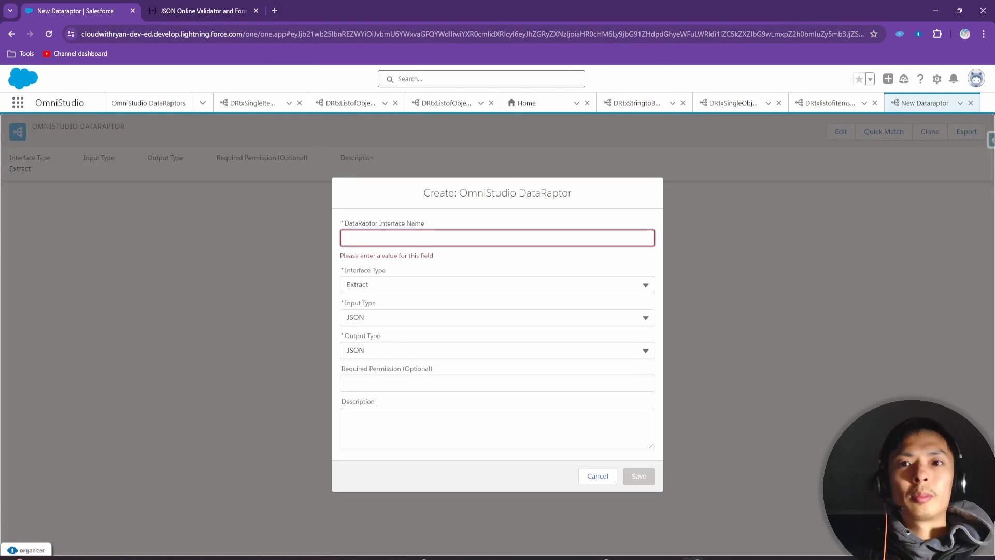
{"action": "left_click", "coordinate": [454, 237]}
{"action": "type", "text": "D"}
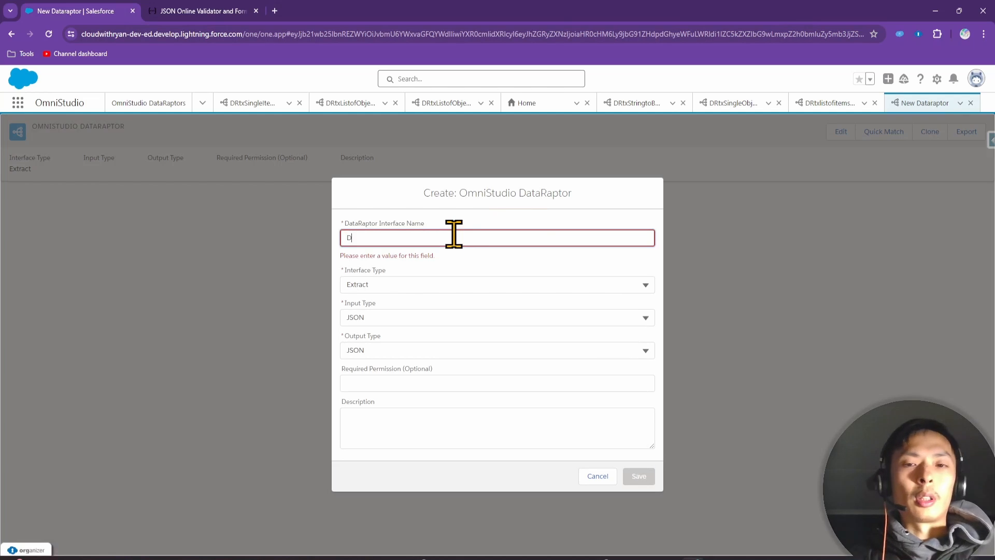
{"action": "type", "text": "RtxOb"}
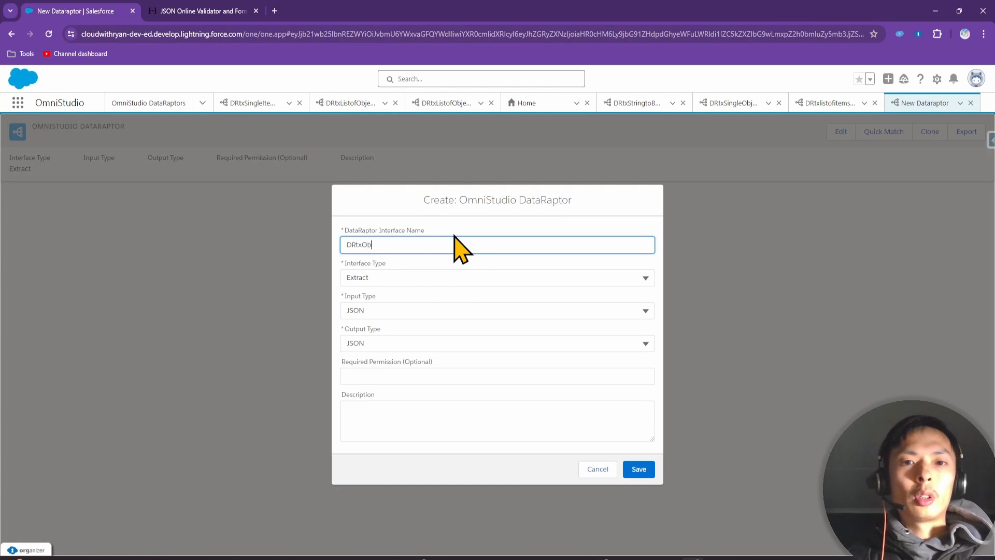
{"action": "type", "text": "jectto"}
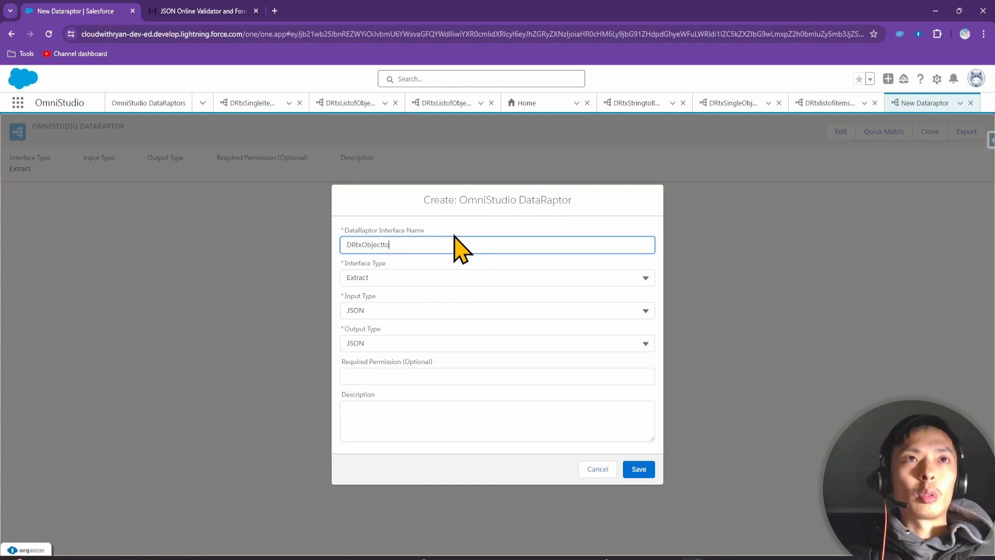
{"action": "type", "text": "List"}
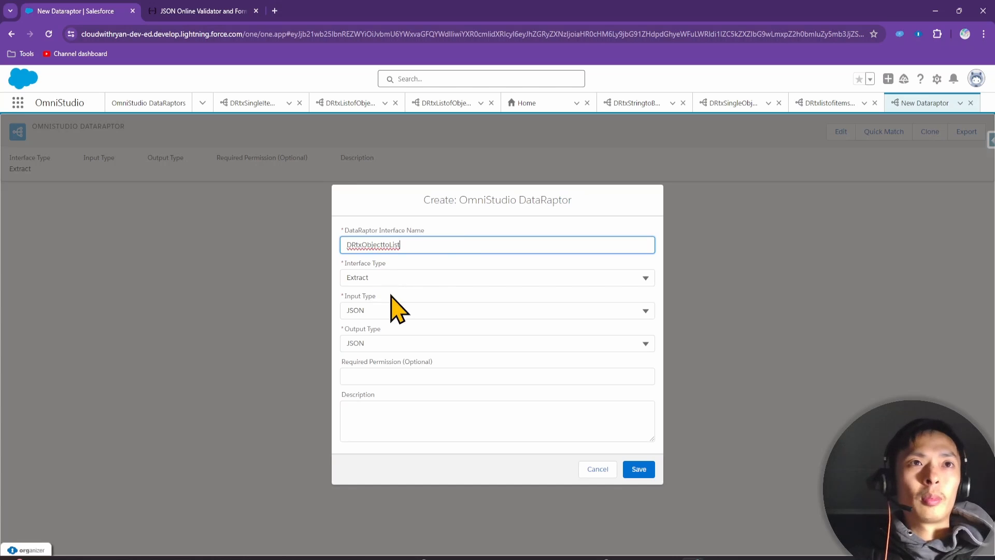
Make it a Transform described as converting an object to a list using static index, and save
{"action": "left_click", "coordinate": [396, 278]}
{"action": "left_click", "coordinate": [394, 358]}
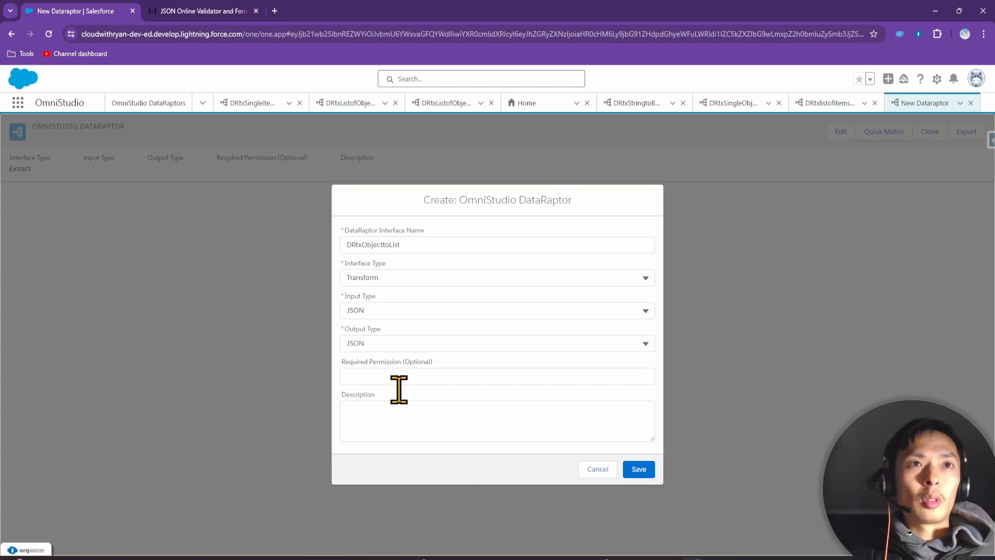
{"action": "left_click", "coordinate": [404, 418]}
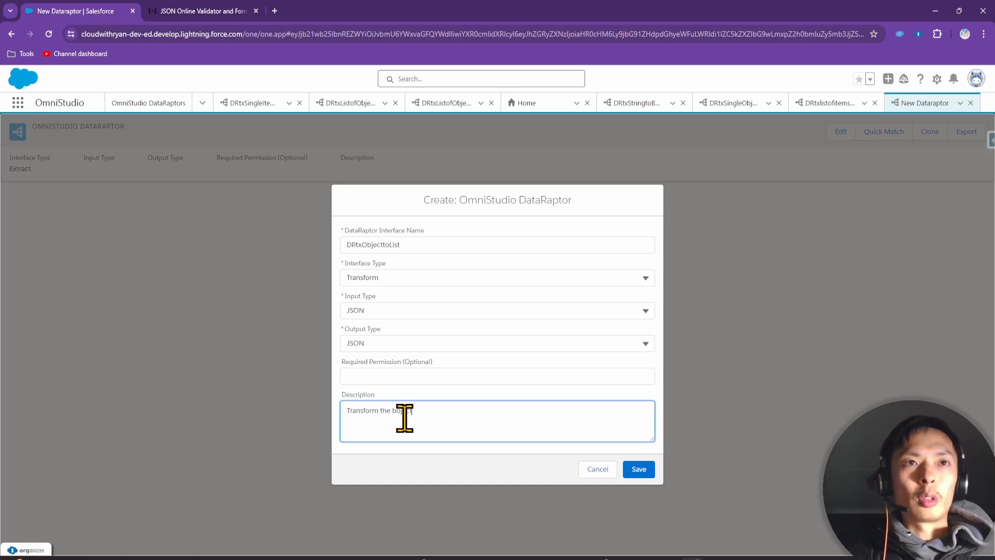
{"action": "key", "text": "BackSpace"}
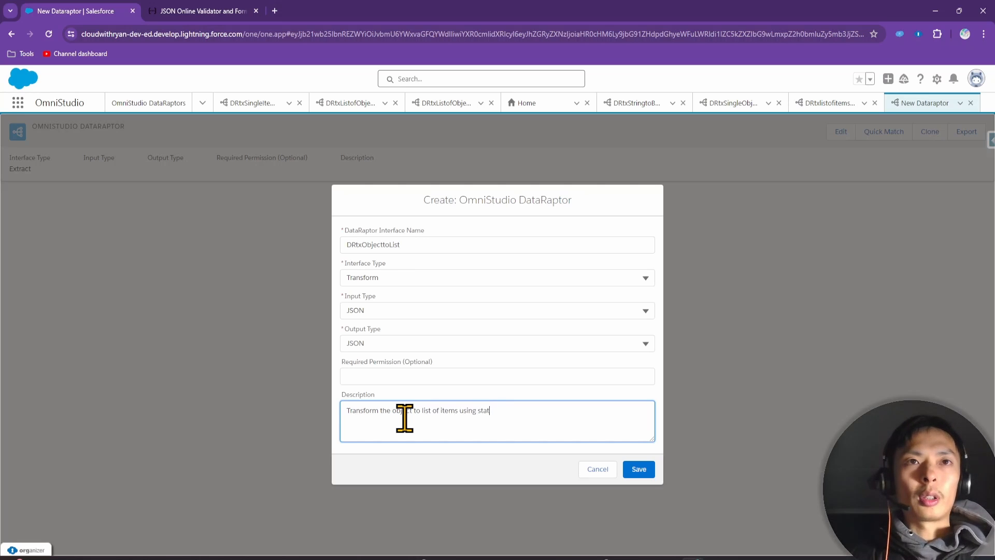
{"action": "type", "text": "index"}
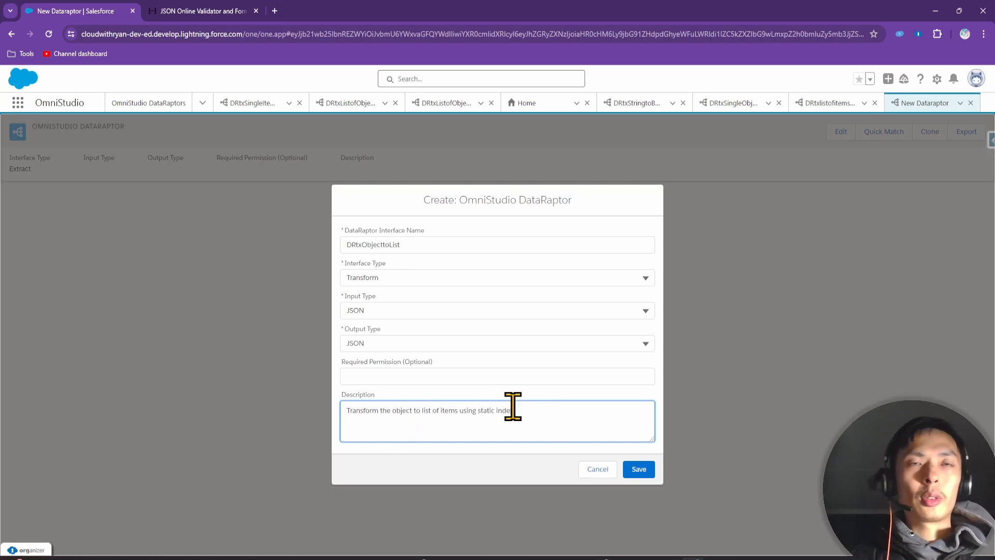
{"action": "left_click", "coordinate": [639, 469]}
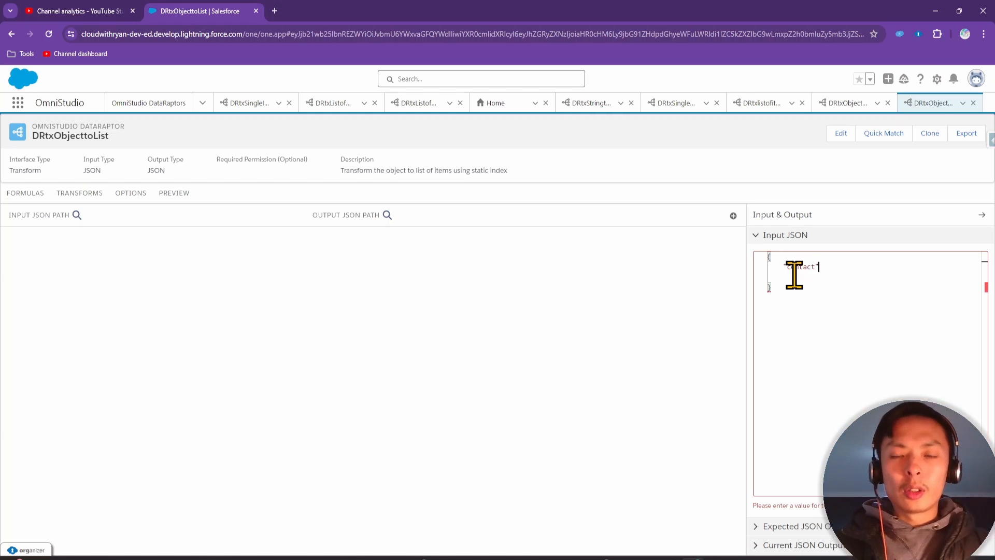
Type input JSON with a contact object holding firstname, lastName and email values, then select it all
{"action": "type", "text": "{"}
{"action": "key", "text": "Return"}
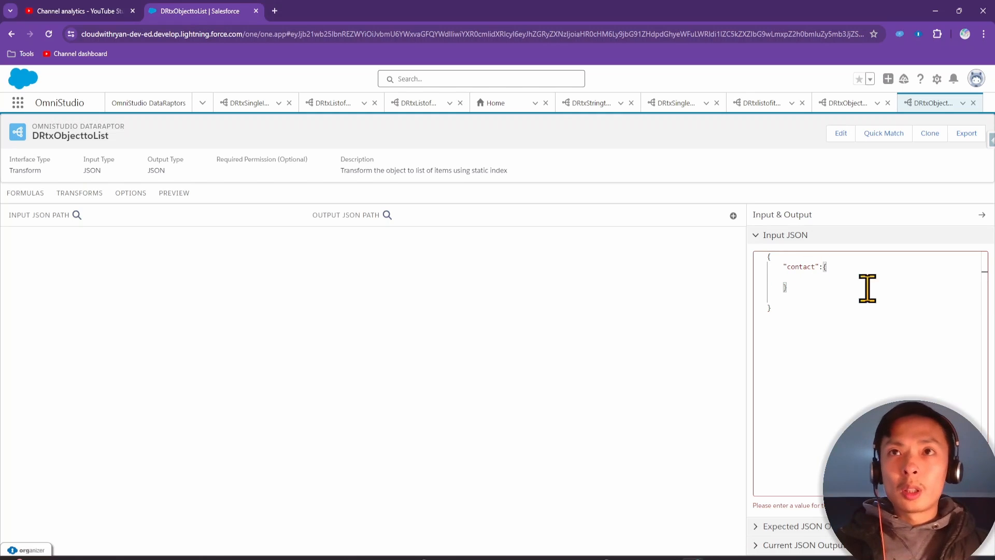
{"action": "type", "text": "\"email"}
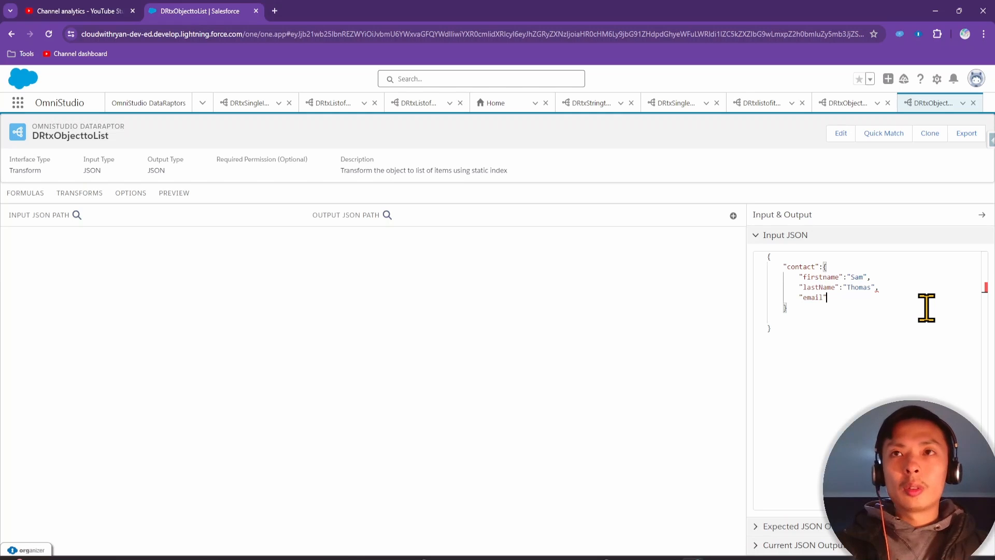
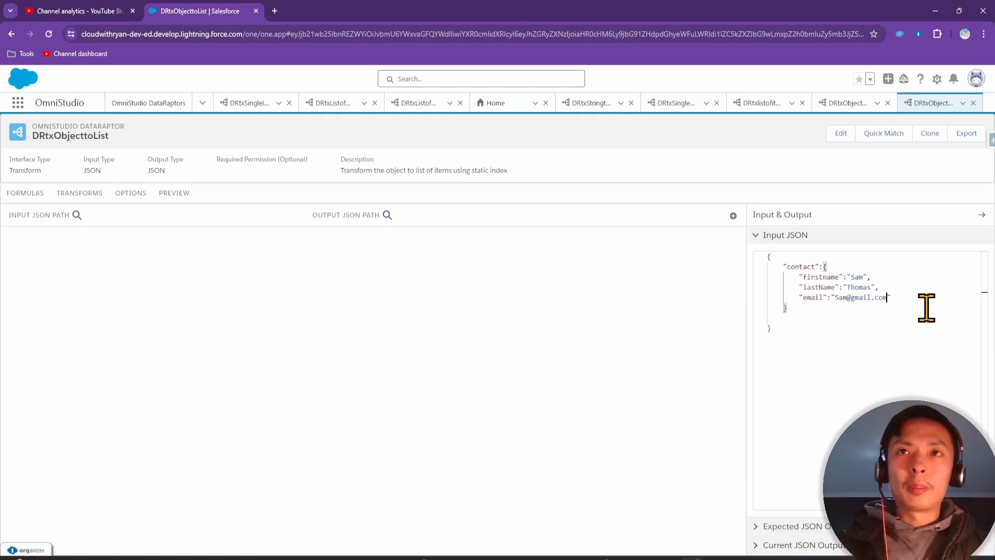
{"action": "key", "text": "ctrl+a"}
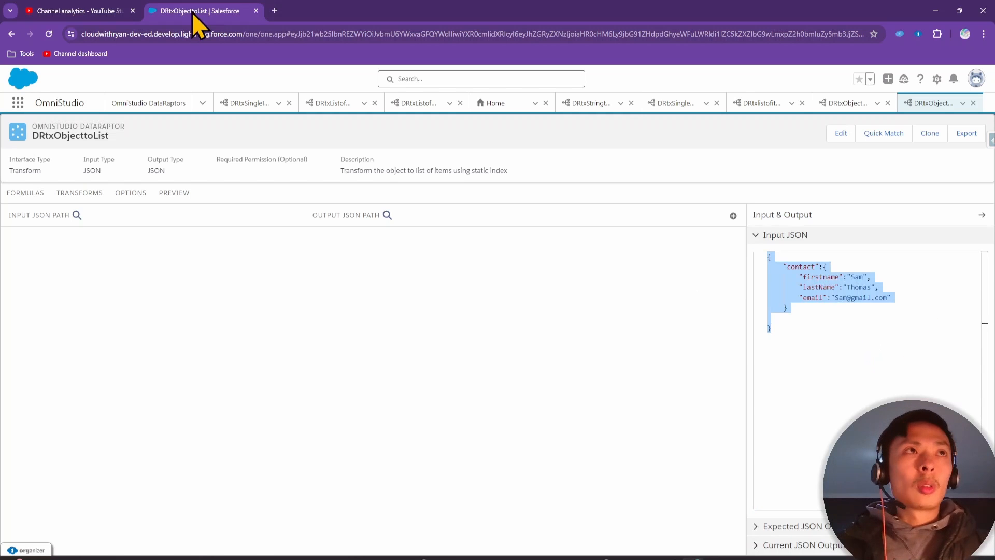
Load jsonlint.com, paste the contact JSON and validate it
{"action": "left_click", "coordinate": [274, 11]}
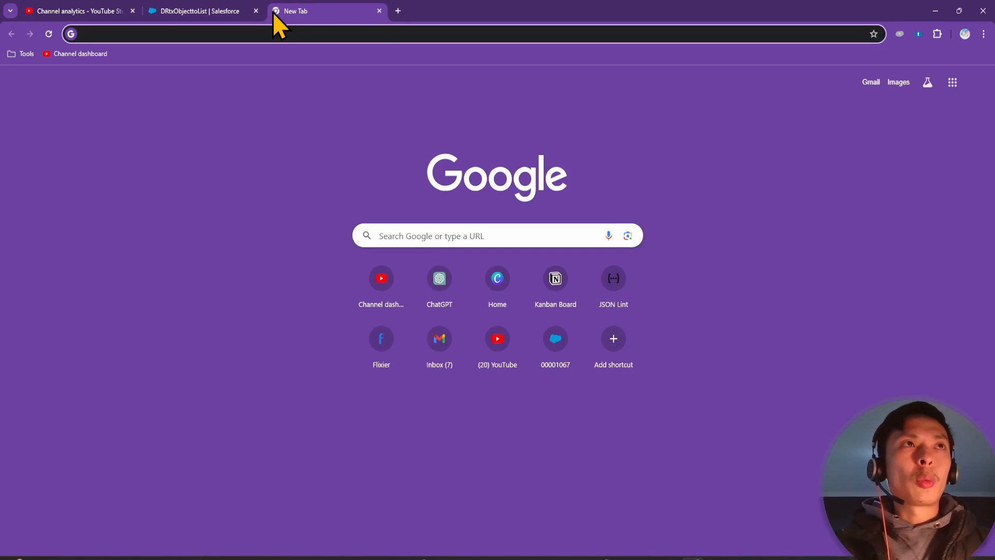
{"action": "type", "text": "jsonlint.com"}
{"action": "key", "text": "Return"}
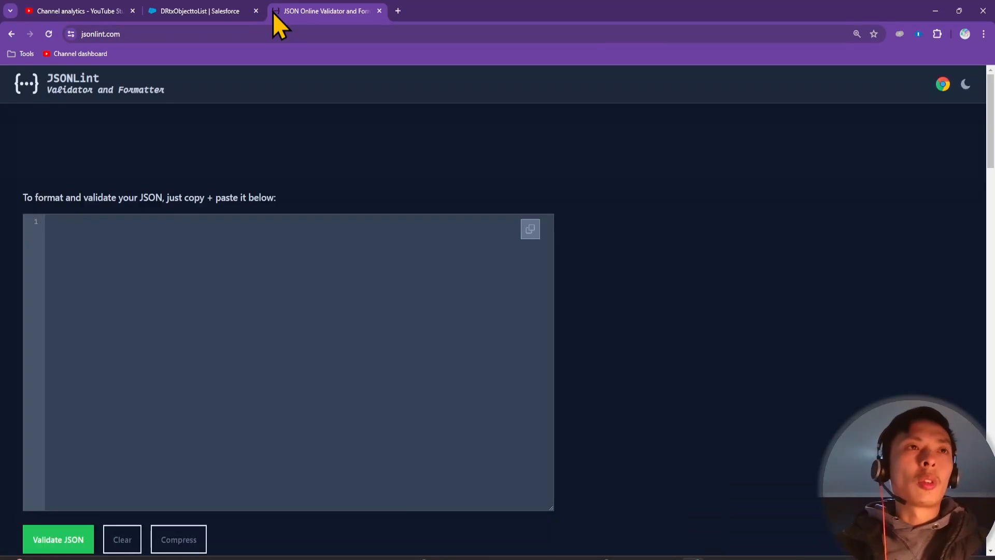
{"action": "key", "text": "ctrl+v"}
{"action": "left_click", "coordinate": [61, 540]}
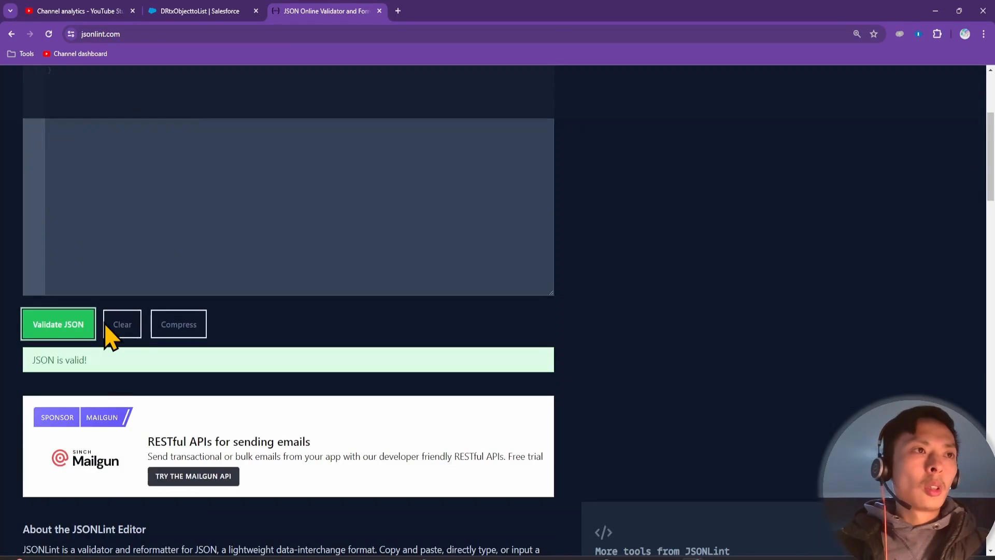
Copy the formatted JSON and paste it over the DataRaptor's Input JSON
{"action": "scroll", "coordinate": [111, 311], "scroll_direction": "up", "scroll_amount": 4}
{"action": "key", "text": "ctrl+a"}
{"action": "key", "text": "ctrl+c"}
{"action": "left_click", "coordinate": [202, 11]}
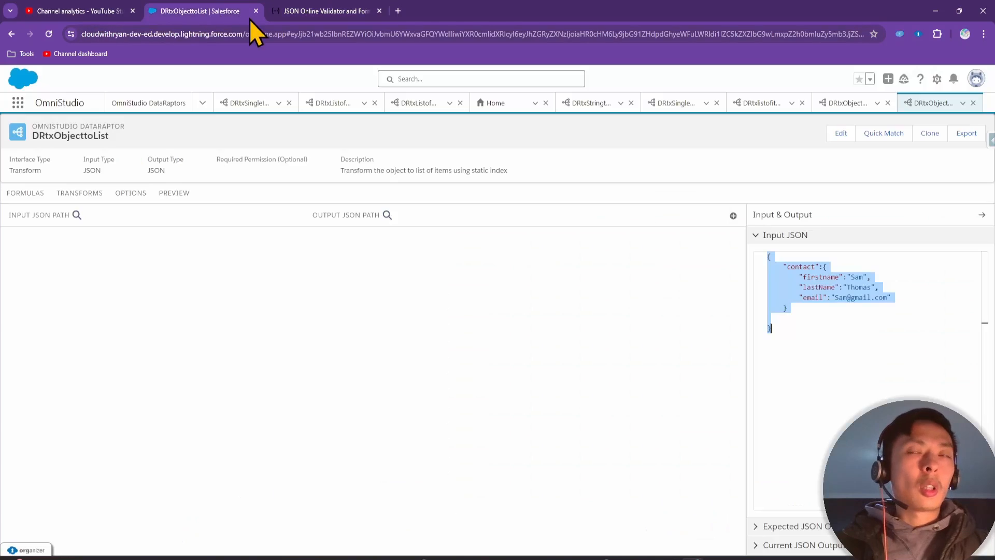
{"action": "key", "text": "ctrl+v"}
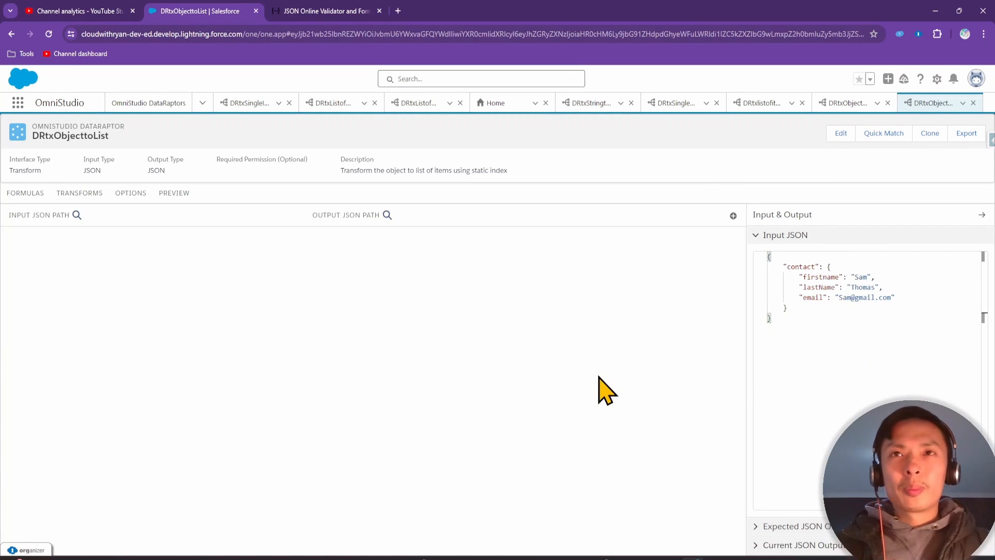
{"action": "left_click_drag", "start_coordinate": [284, 179], "coordinate": [356, 144]}
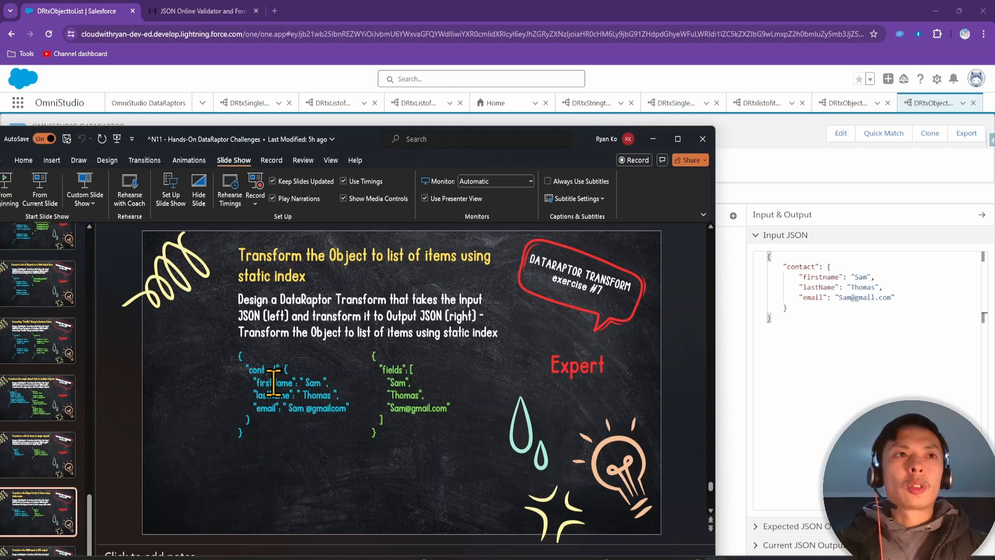
Inspect the firstName and email values in the slide's input JSON, then bring back the DataRaptor page
{"action": "left_click", "coordinate": [273, 383]}
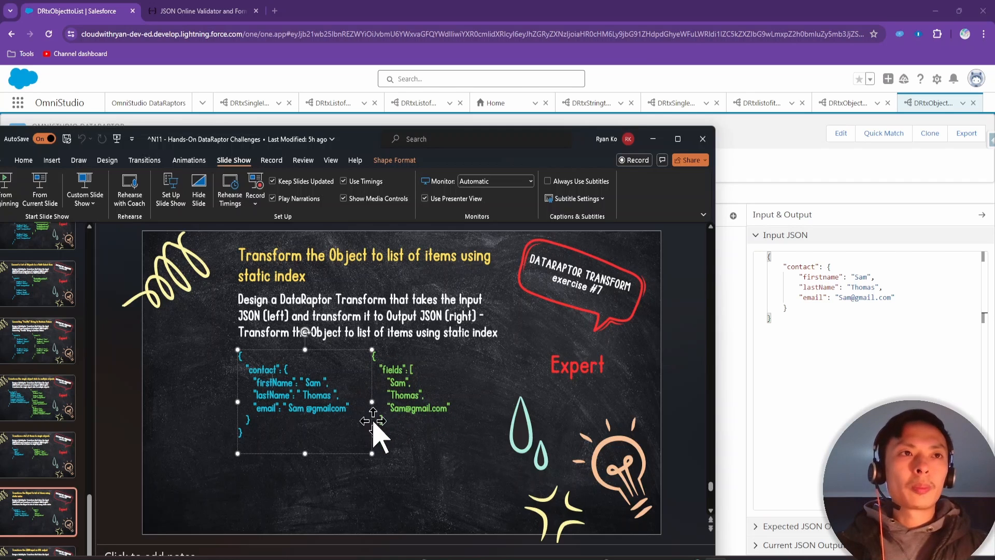
{"action": "double_click", "coordinate": [313, 382]}
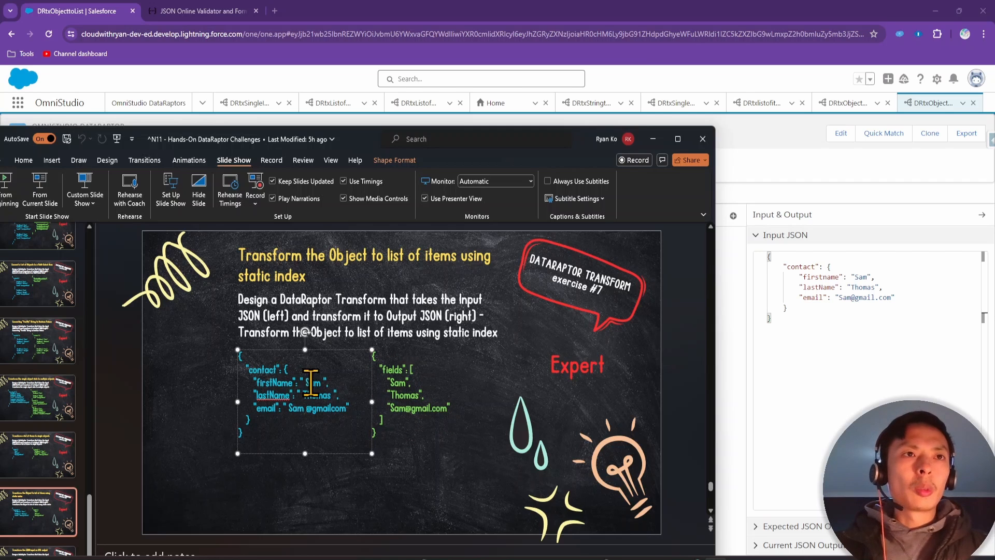
{"action": "double_click", "coordinate": [325, 409]}
{"action": "left_click", "coordinate": [304, 408]}
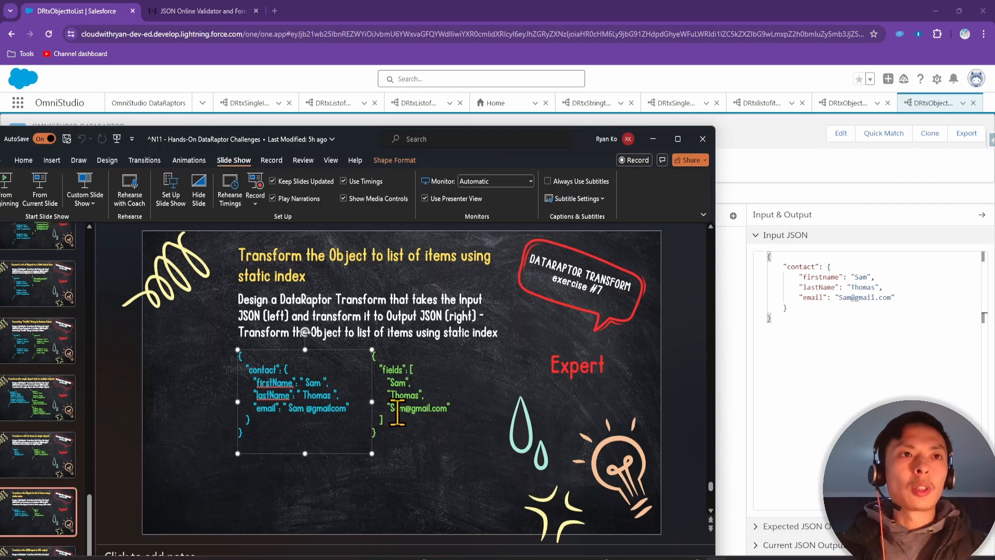
{"action": "left_click", "coordinate": [771, 363]}
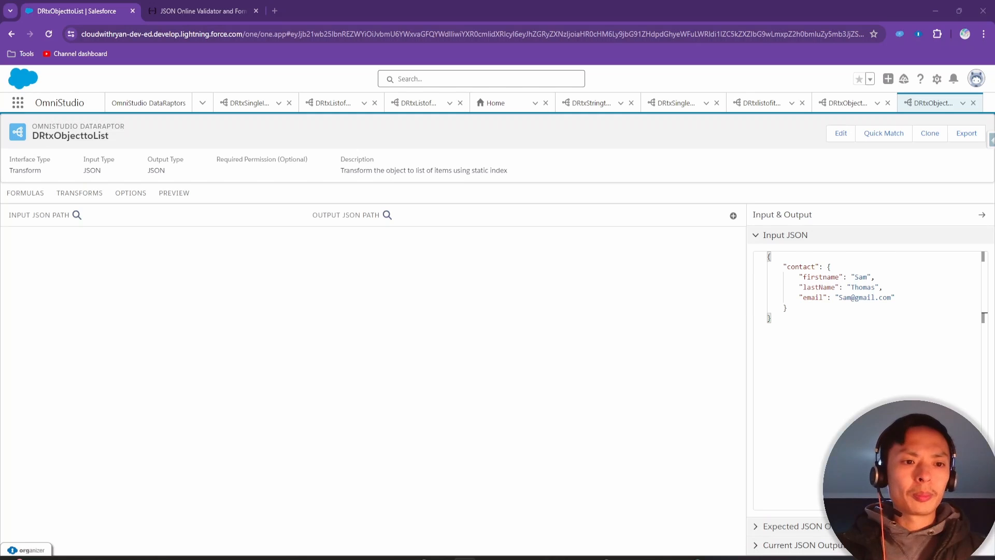
Map contact:firstname to output path fields|1
{"action": "left_click", "coordinate": [733, 215]}
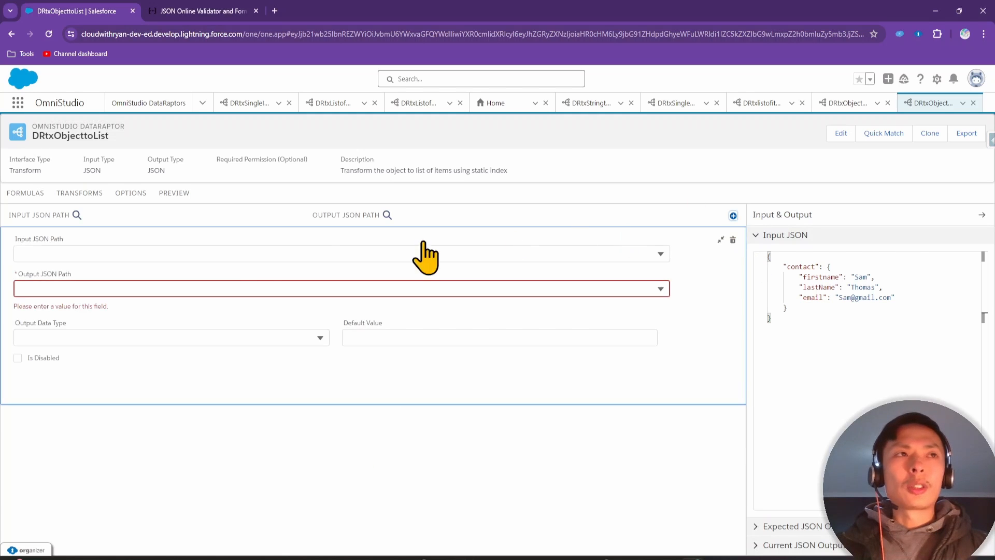
{"action": "left_click", "coordinate": [160, 252]}
{"action": "type", "text": "f"}
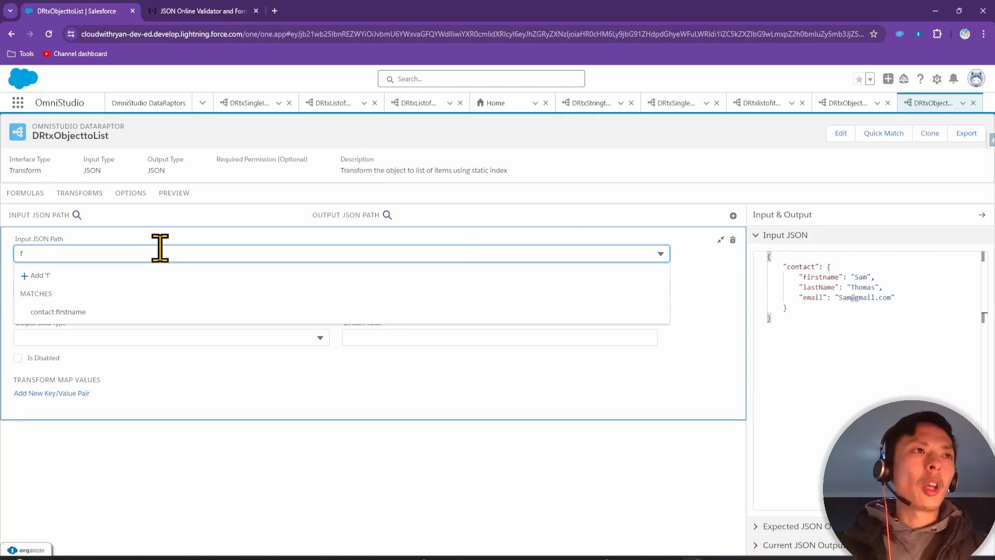
{"action": "left_click", "coordinate": [156, 311]}
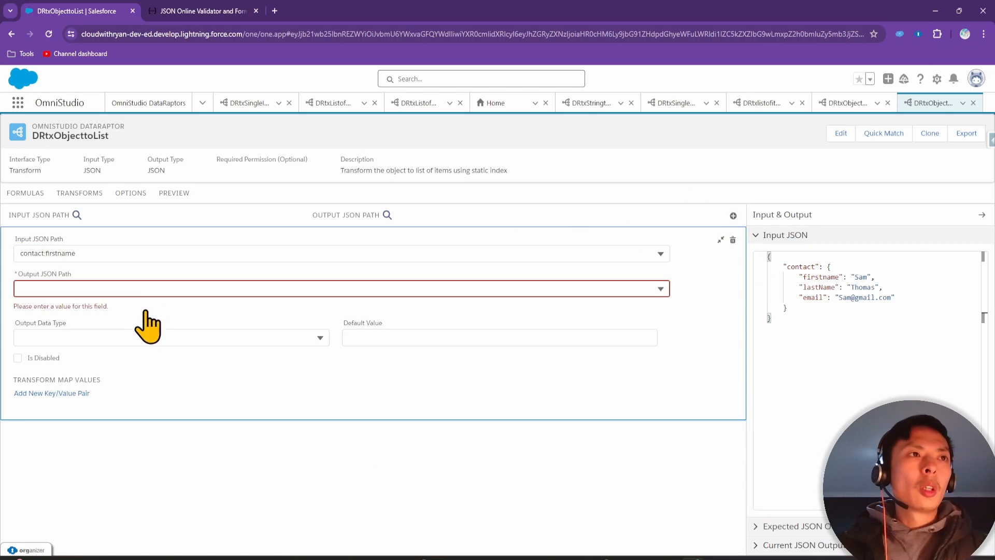
{"action": "left_click", "coordinate": [127, 287]}
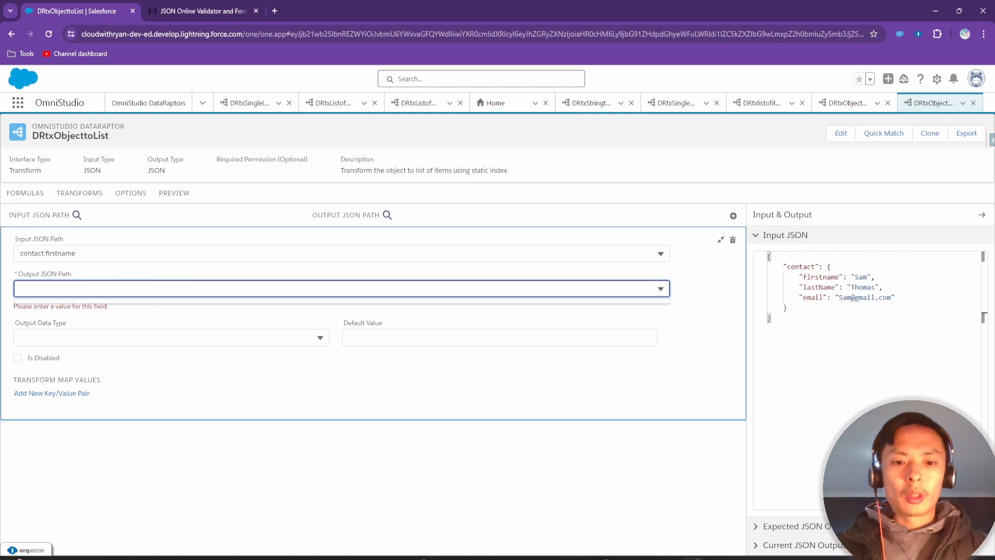
{"action": "key", "text": "alt+Tab"}
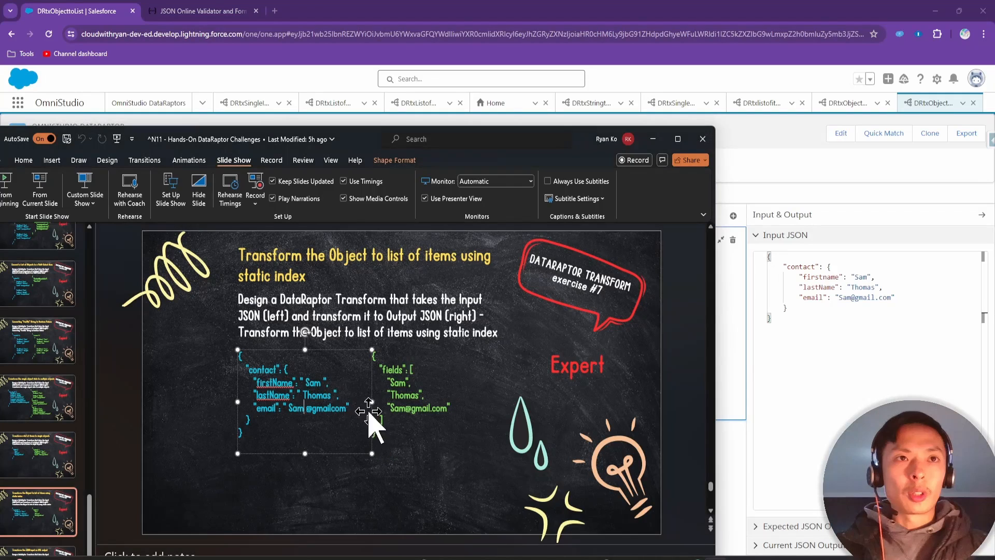
{"action": "double_click", "coordinate": [396, 369]}
{"action": "key", "text": "ctrl+c"}
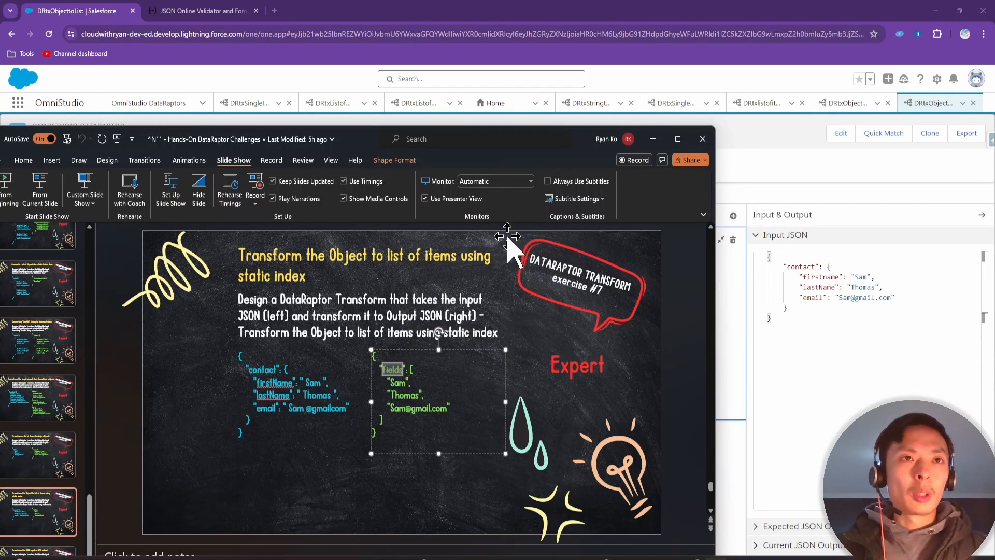
{"action": "left_click", "coordinate": [652, 139]}
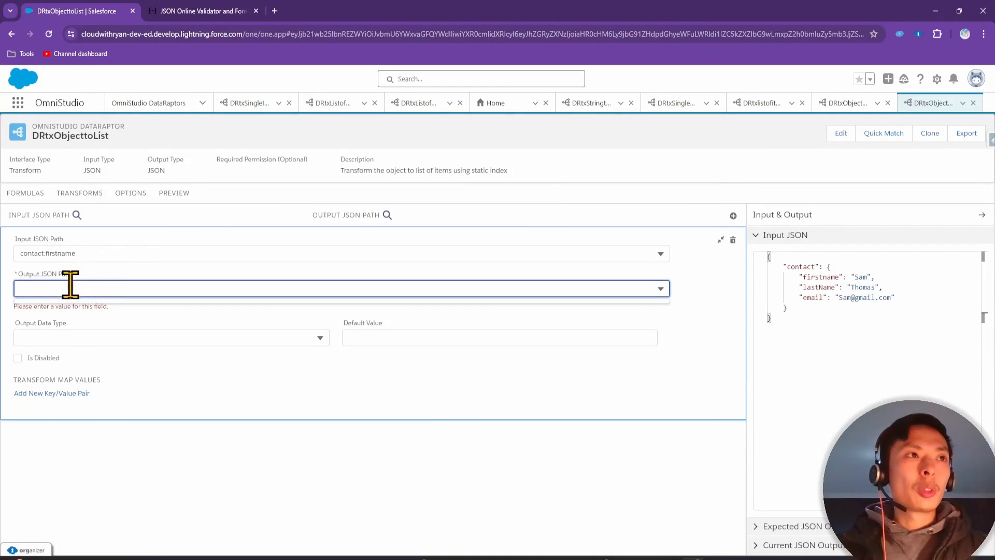
{"action": "key", "text": "ctrl+v"}
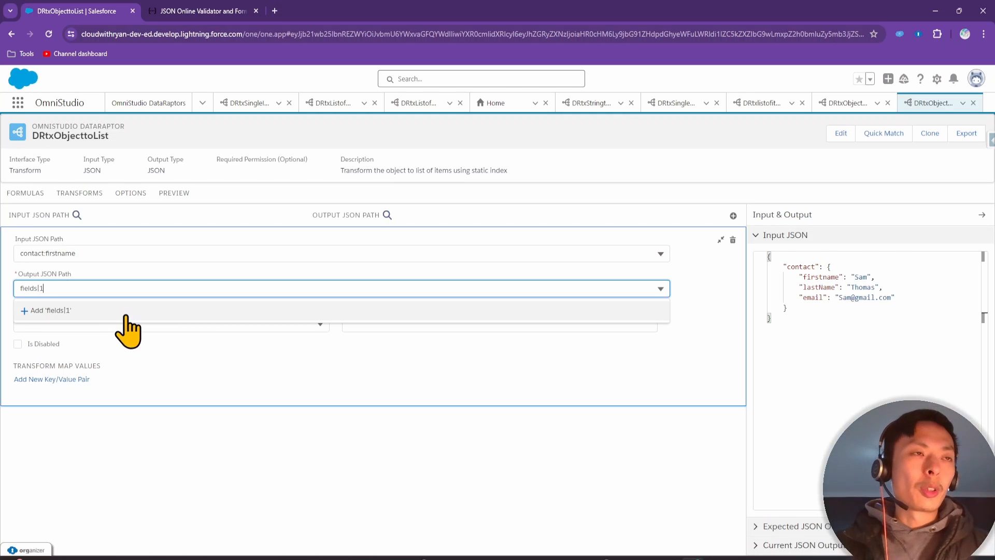
{"action": "left_click", "coordinate": [125, 314]}
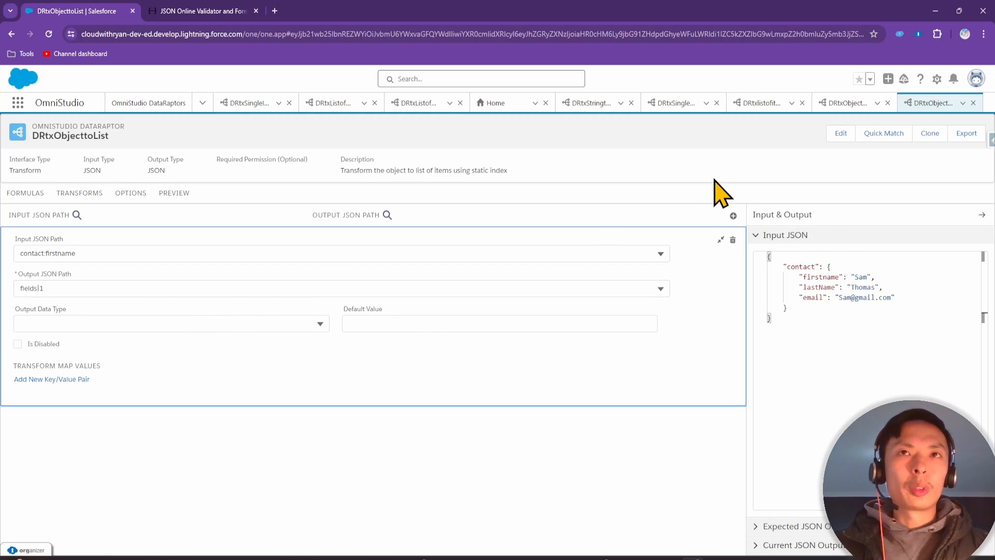
Map contact:lastName to output path fields|2
{"action": "left_click", "coordinate": [733, 215]}
{"action": "left_click", "coordinate": [82, 277]}
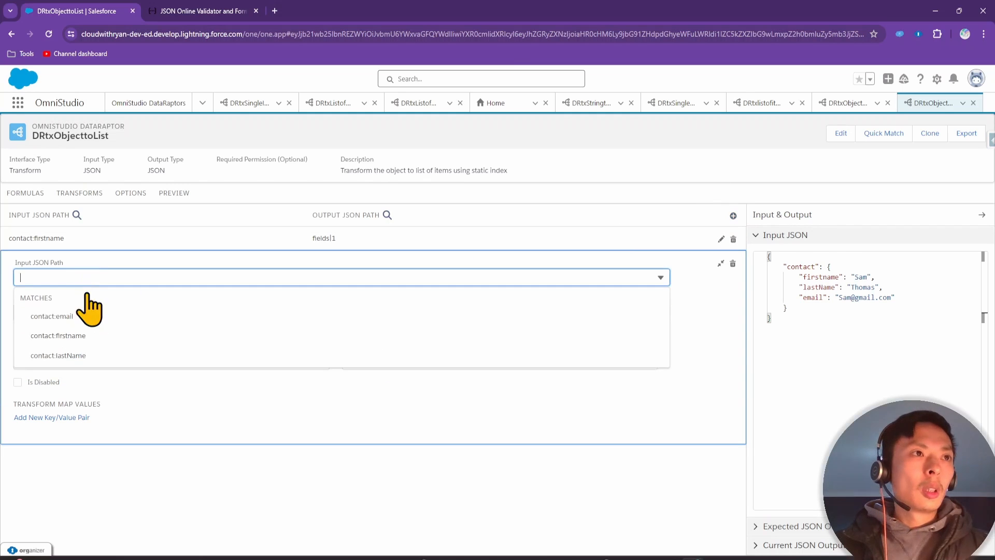
{"action": "left_click", "coordinate": [58, 356]}
{"action": "left_click", "coordinate": [86, 311]}
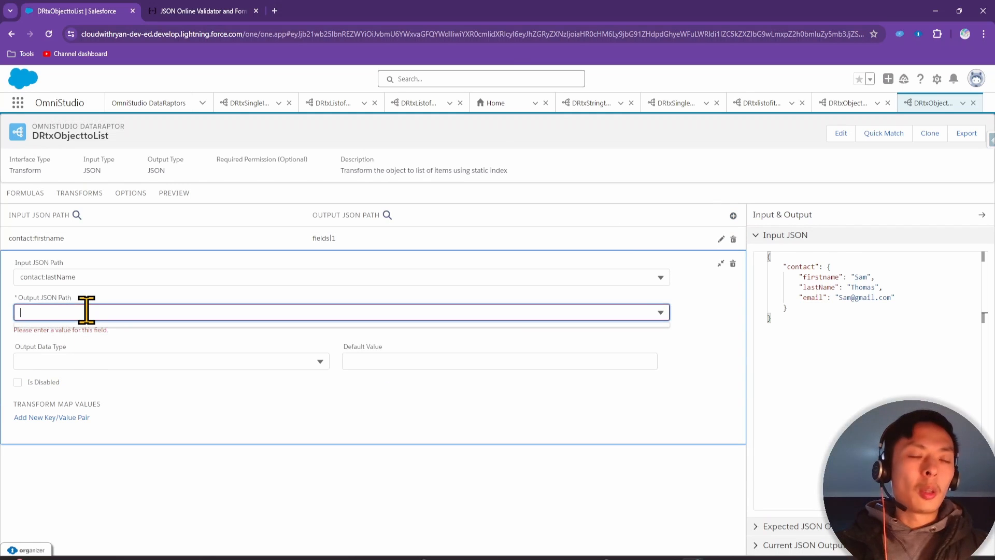
{"action": "type", "text": "fields"}
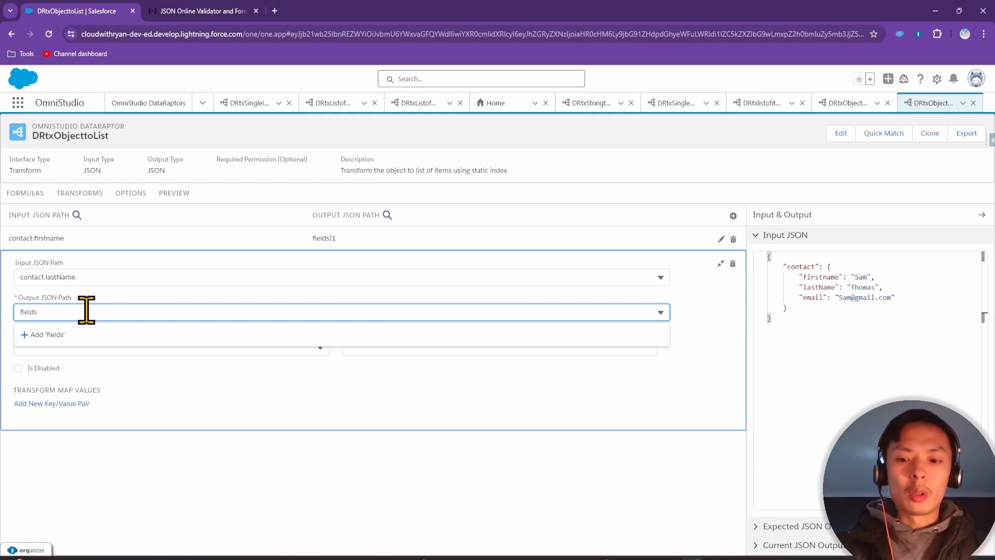
{"action": "type", "text": "|"}
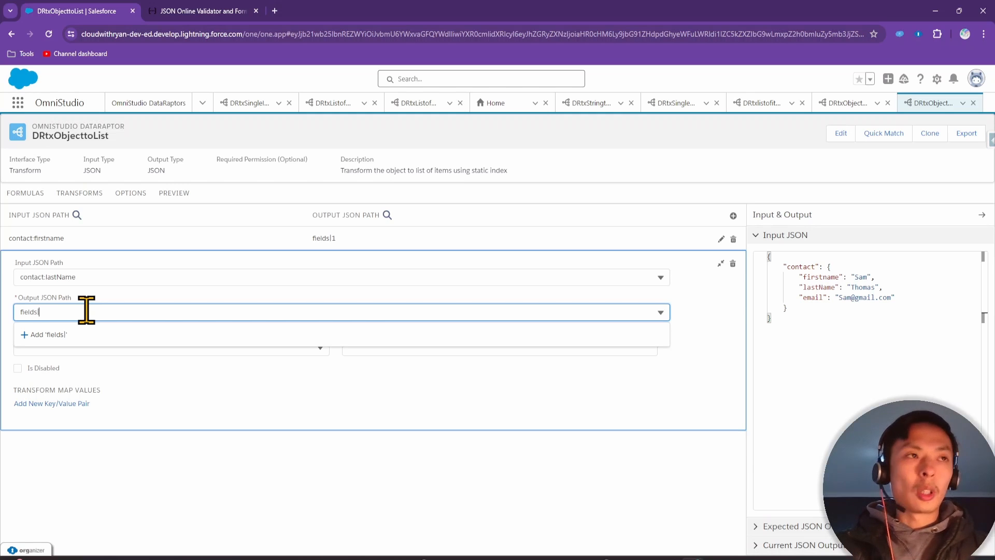
{"action": "type", "text": "2"}
Map contact:email to output path fields|3
{"action": "left_click", "coordinate": [733, 215]}
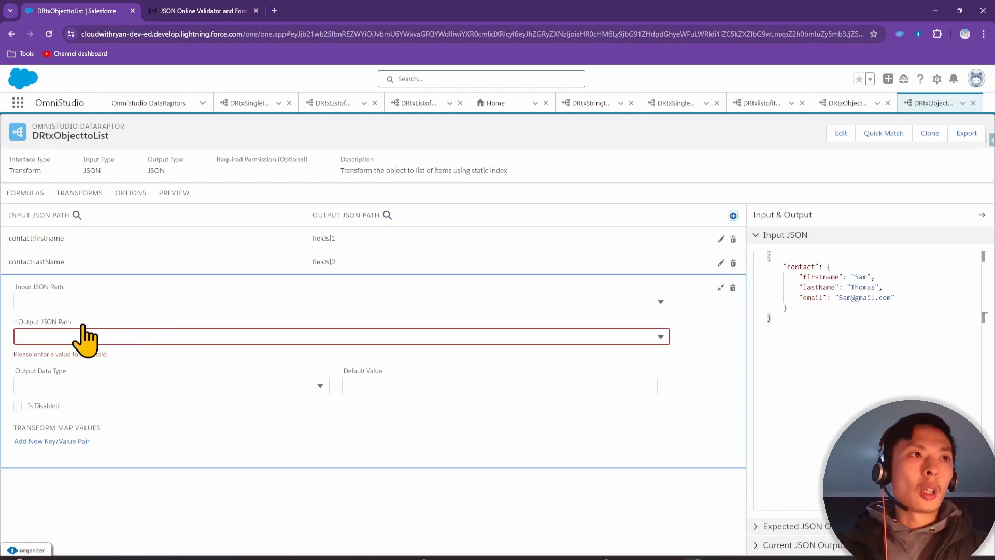
{"action": "left_click", "coordinate": [83, 300]}
{"action": "type", "text": "em"}
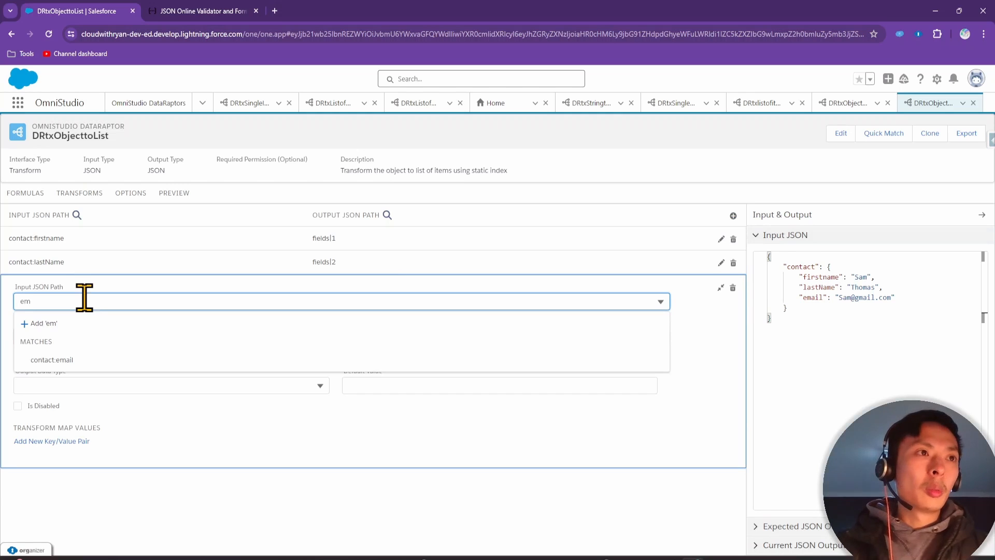
{"action": "left_click", "coordinate": [78, 359]}
{"action": "left_click", "coordinate": [74, 288]}
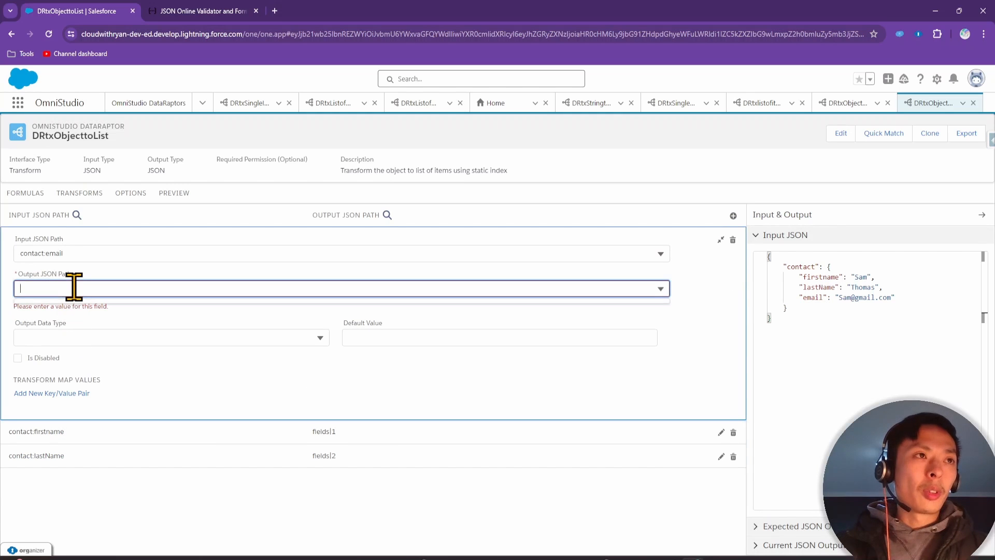
{"action": "type", "text": "fields"}
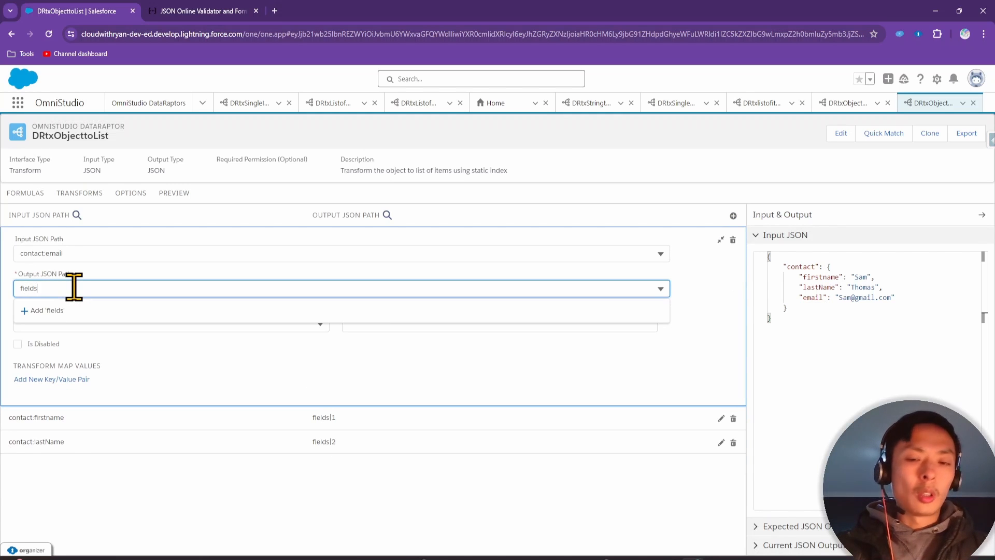
{"action": "type", "text": "|"}
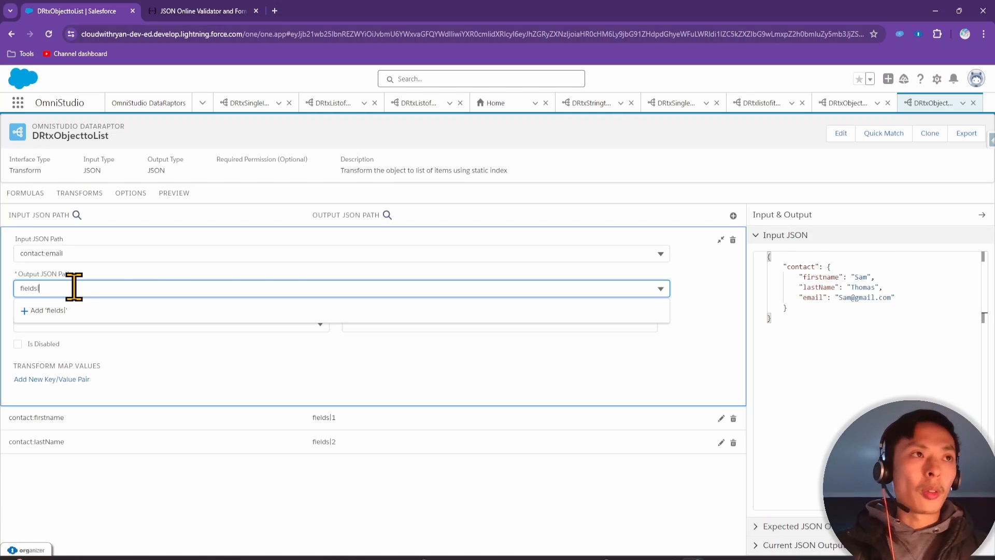
{"action": "type", "text": "3"}
{"action": "left_click", "coordinate": [131, 485]}
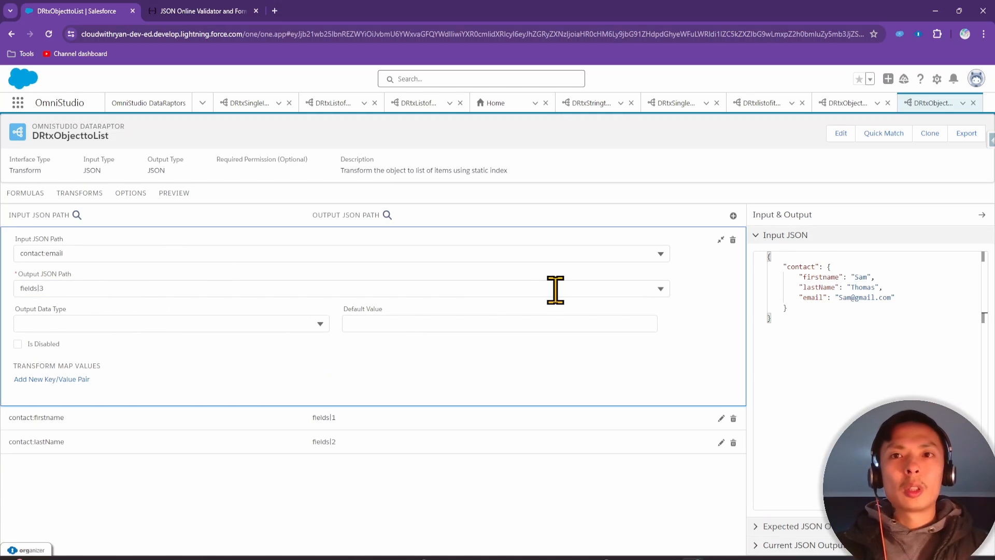
{"action": "left_click", "coordinate": [175, 194]}
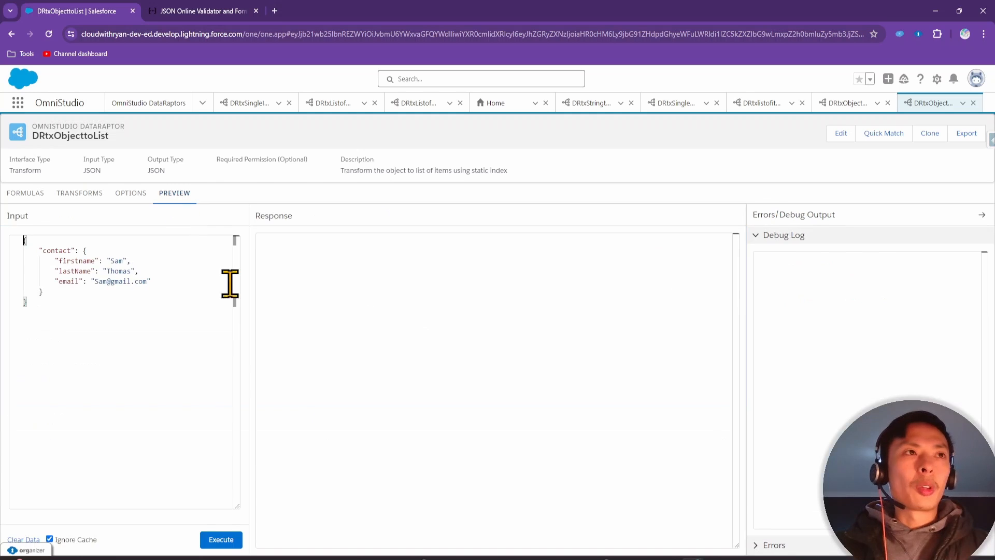
{"action": "left_click", "coordinate": [222, 537]}
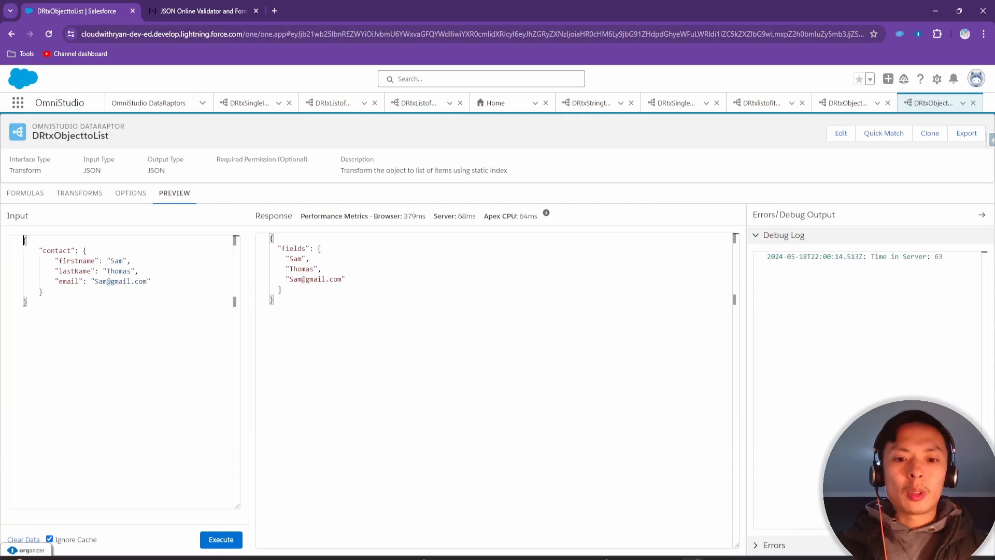
{"action": "key", "text": "alt+Tab"}
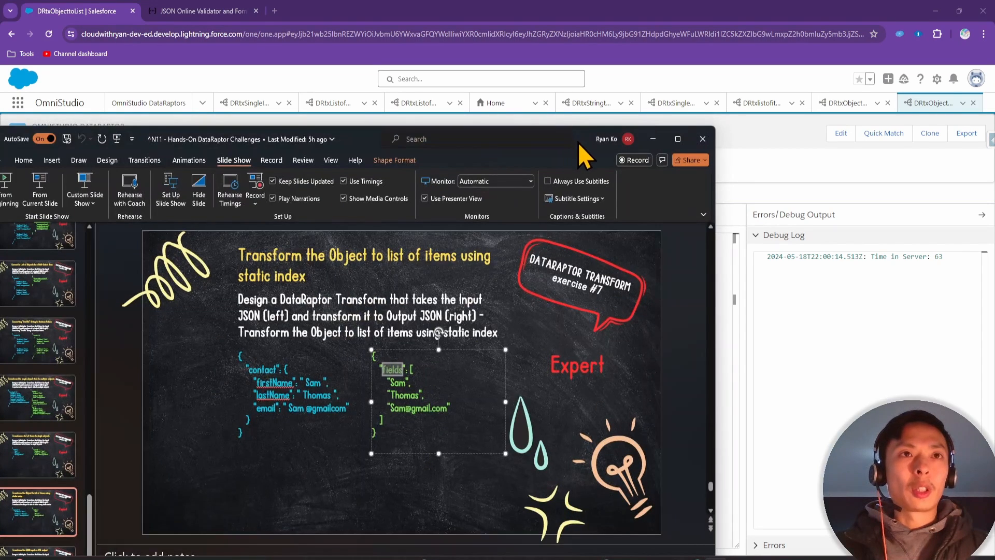
Compare the response with the slide, review exercise #8, and return to the DataRaptors list
{"action": "left_click_drag", "start_coordinate": [577, 142], "coordinate": [680, 237]}
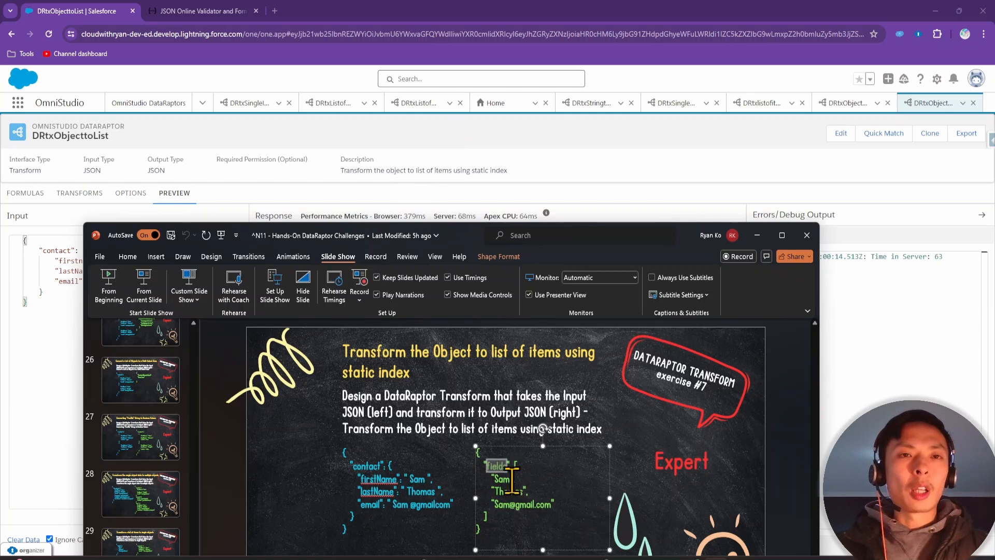
{"action": "left_click", "coordinate": [448, 154]}
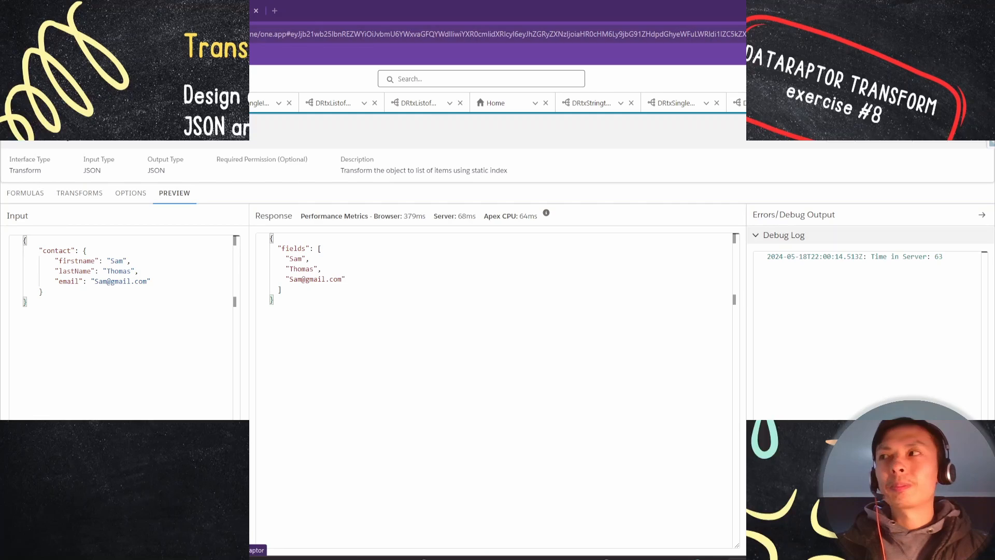
{"action": "left_click", "coordinate": [157, 103]}
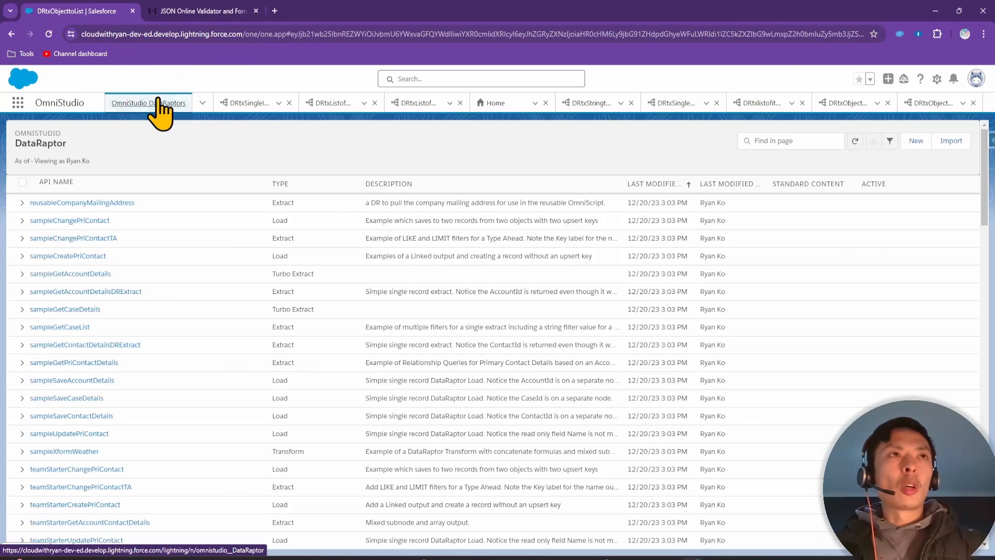
Create and save Transform DataRaptor DRtxJSON_to_XML with XML output type and a description
{"action": "left_click", "coordinate": [911, 142]}
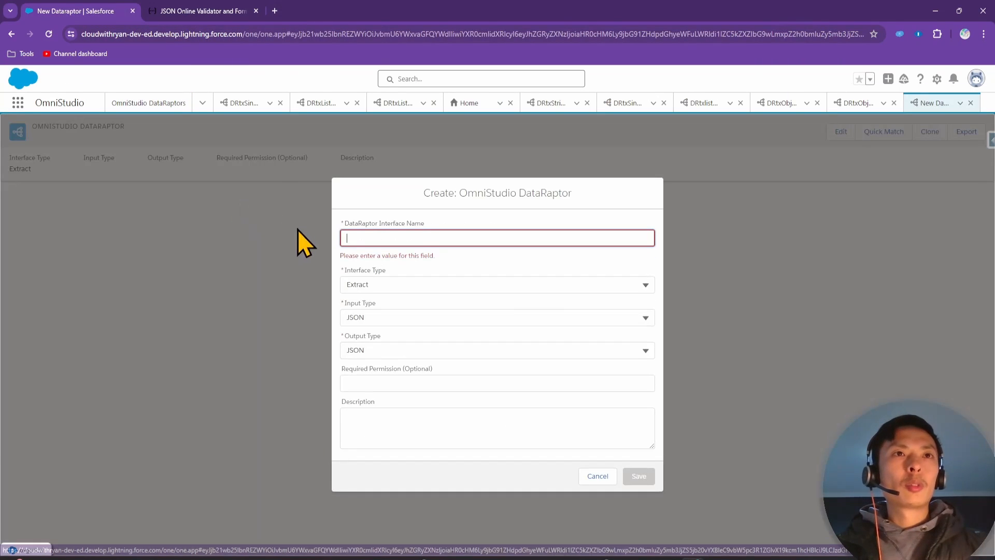
{"action": "left_click", "coordinate": [412, 238]}
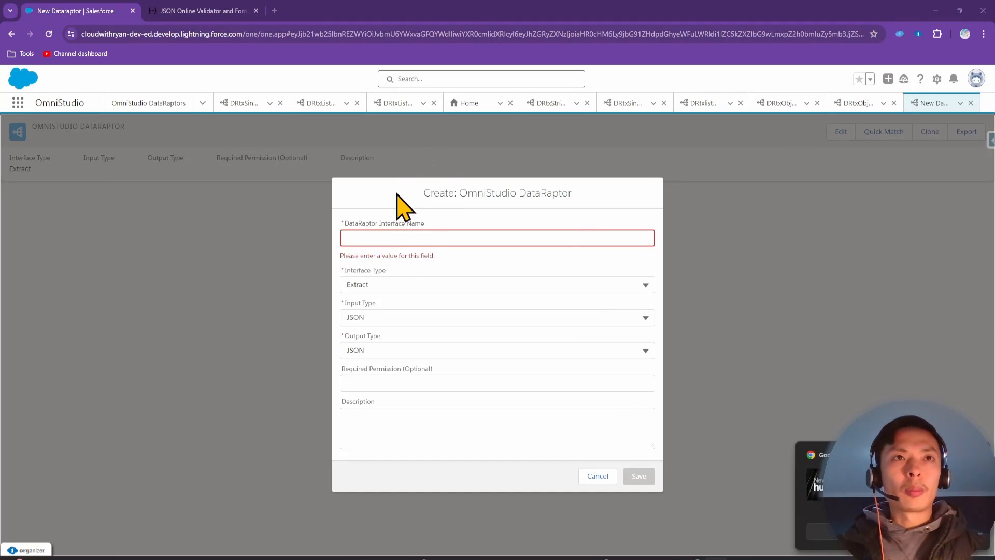
{"action": "type", "text": "DR"}
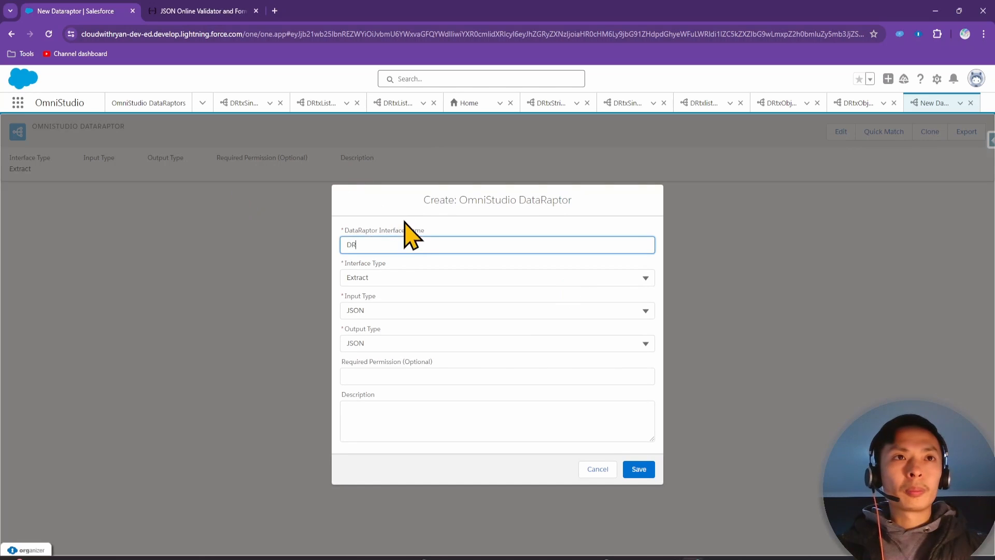
{"action": "left_click", "coordinate": [398, 245]}
{"action": "type", "text": "txJS"}
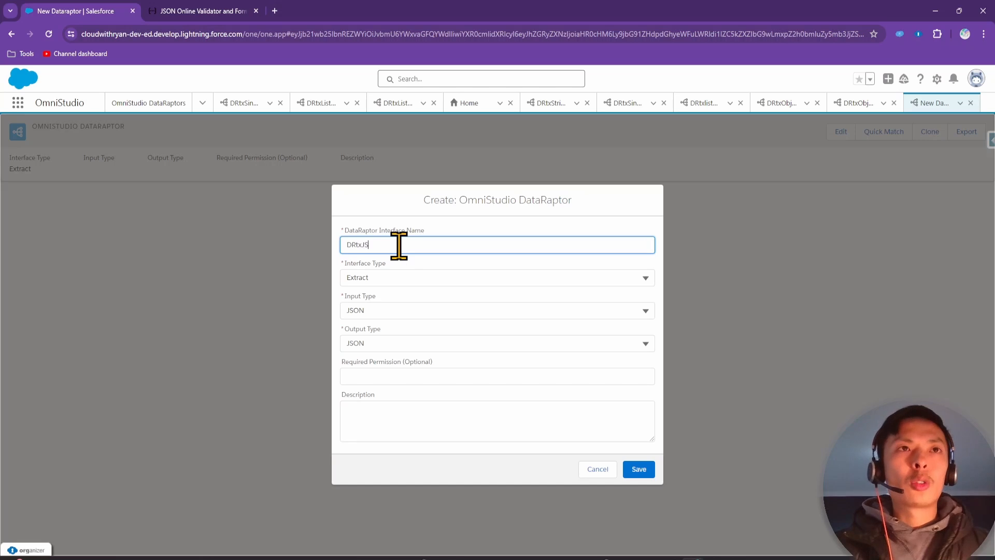
{"action": "type", "text": "ON"}
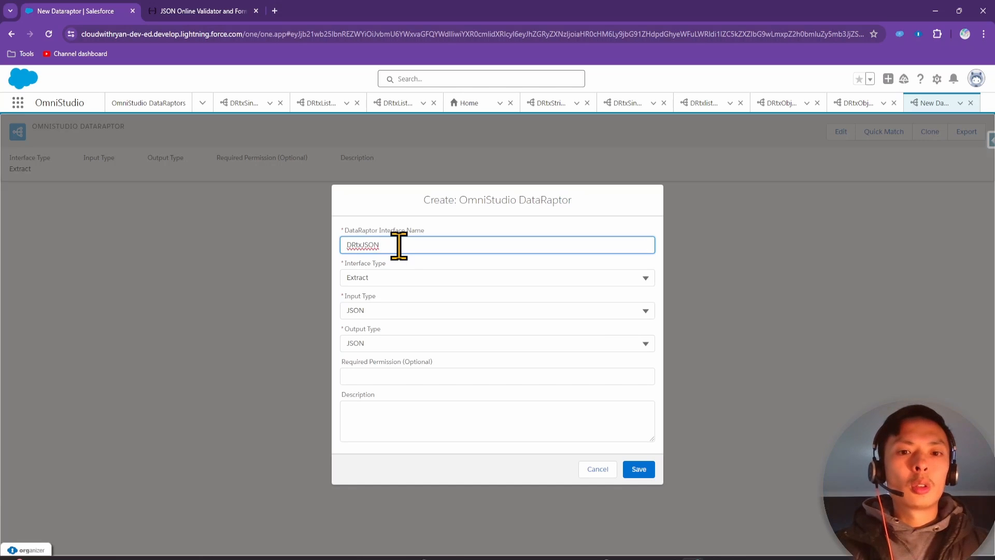
{"action": "type", "text": "_to_XML"}
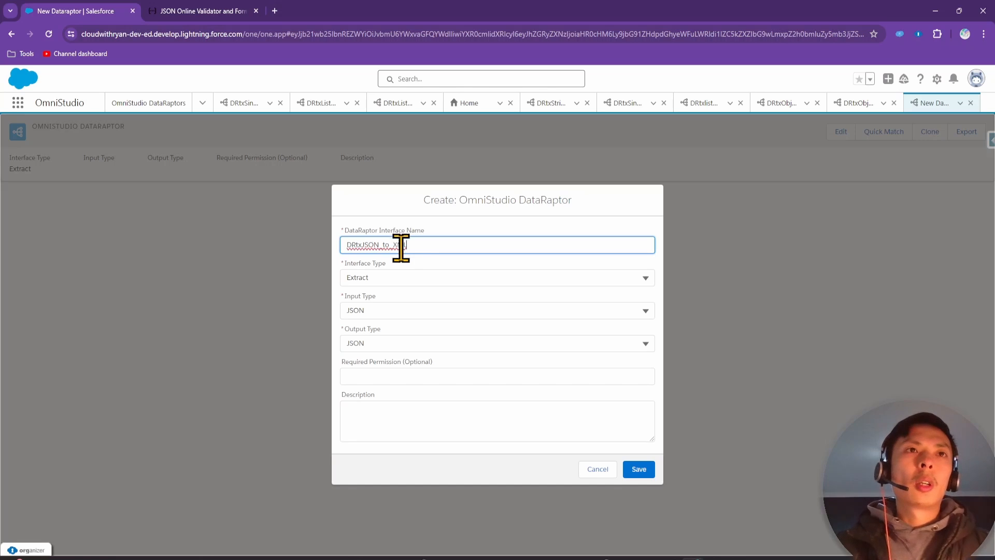
{"action": "left_click", "coordinate": [403, 277]}
{"action": "left_click", "coordinate": [373, 358]}
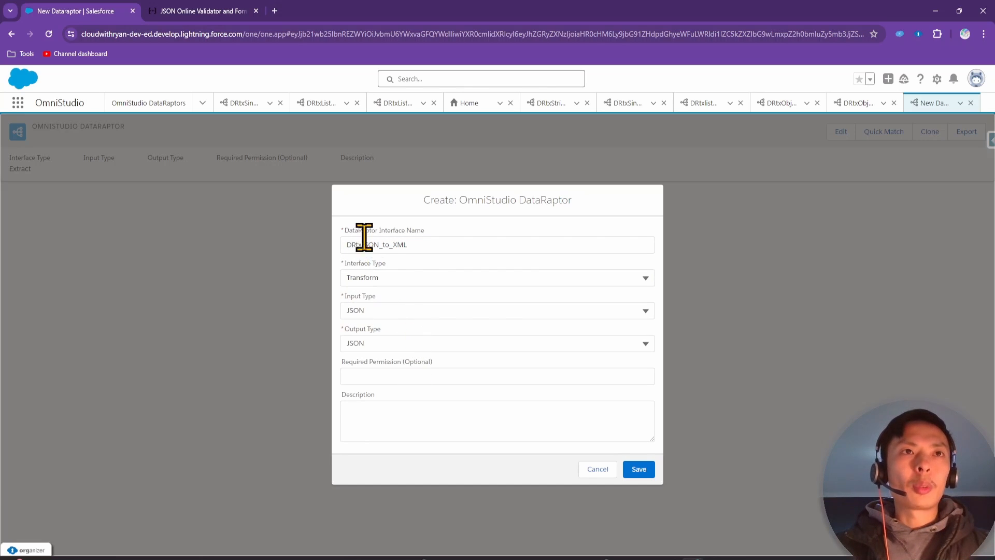
{"action": "left_click", "coordinate": [397, 344]}
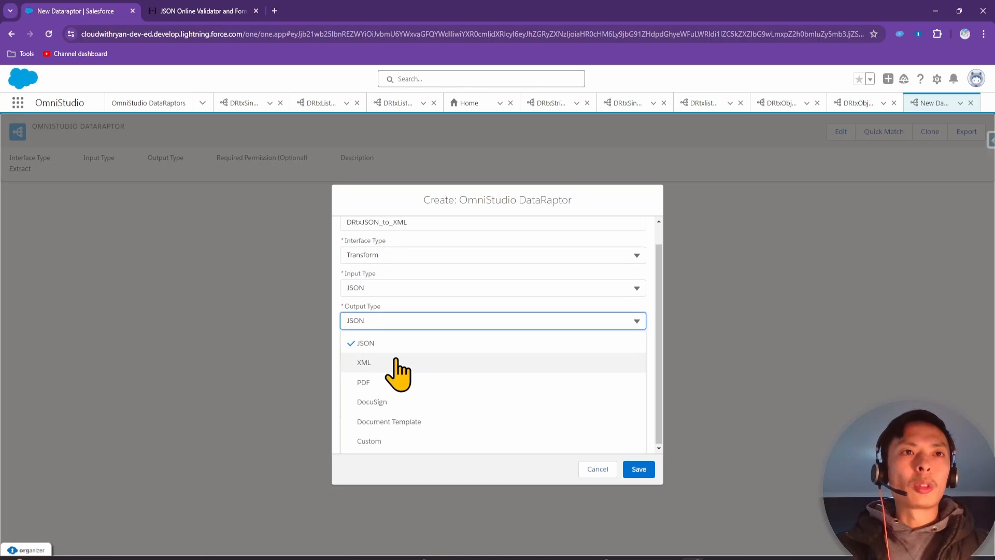
{"action": "left_click", "coordinate": [395, 363]}
{"action": "left_click", "coordinate": [432, 412]}
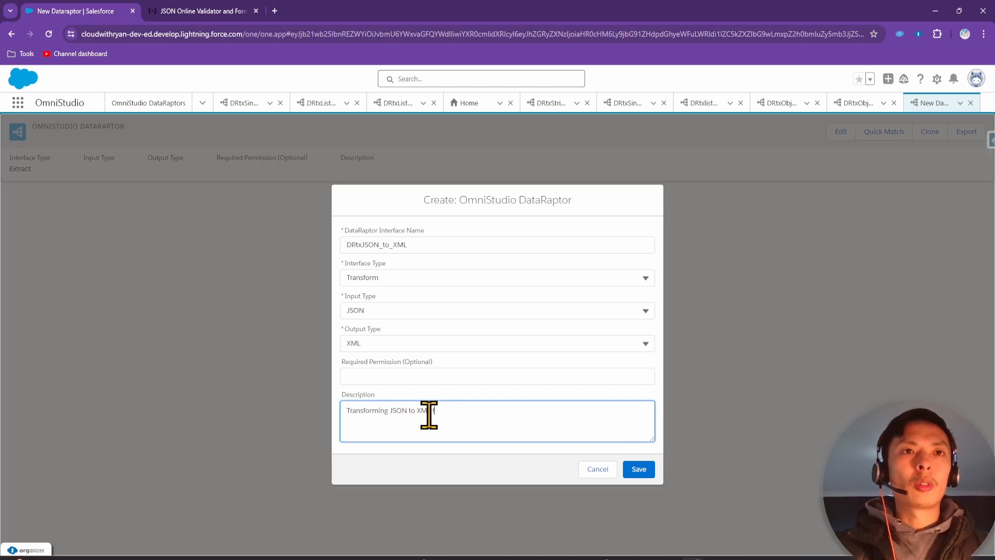
{"action": "left_click", "coordinate": [639, 469]}
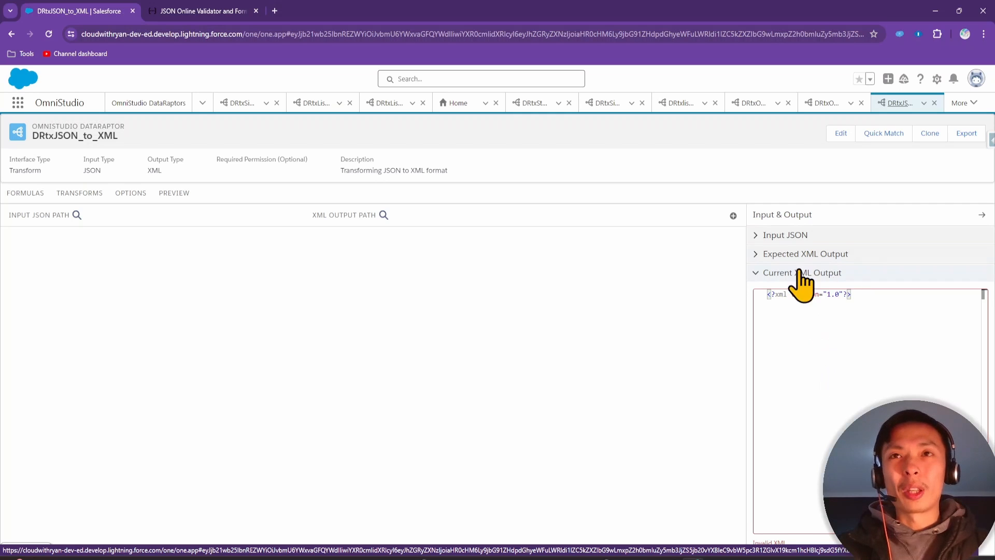
Type the sample input JSON with a contact object holding firstName, lastName and email entries
{"action": "left_click", "coordinate": [788, 235]}
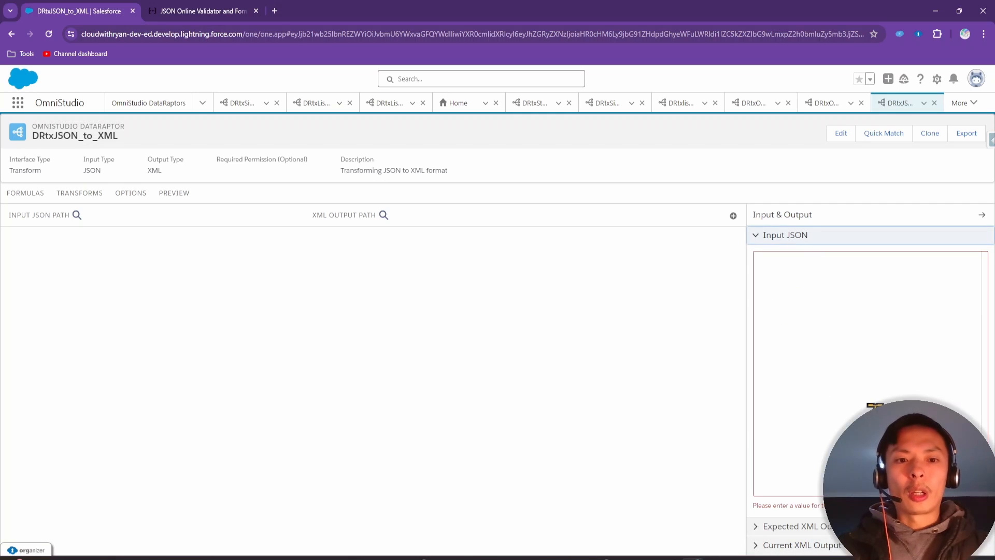
{"action": "left_click", "coordinate": [875, 404]}
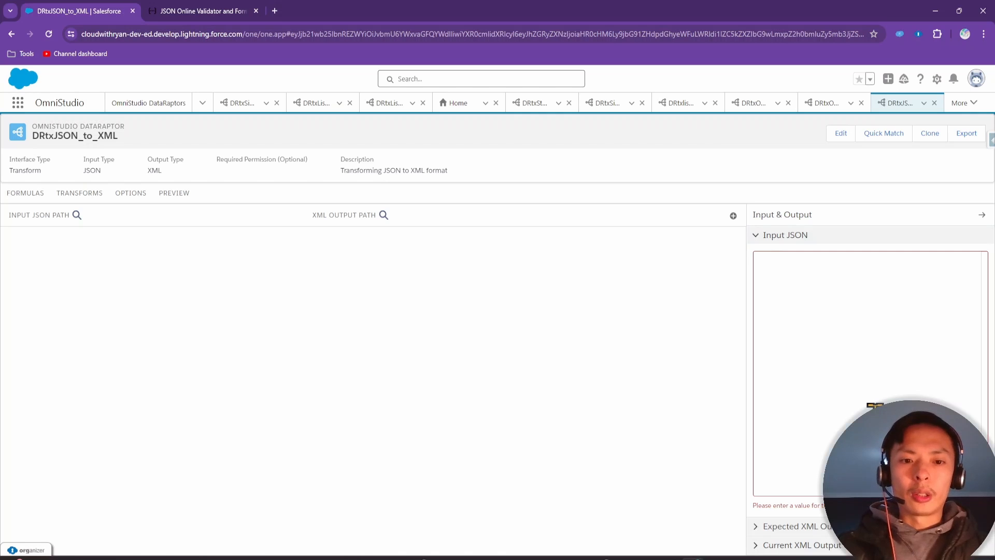
{"action": "type", "text": "{"}
{"action": "key", "text": "Return"}
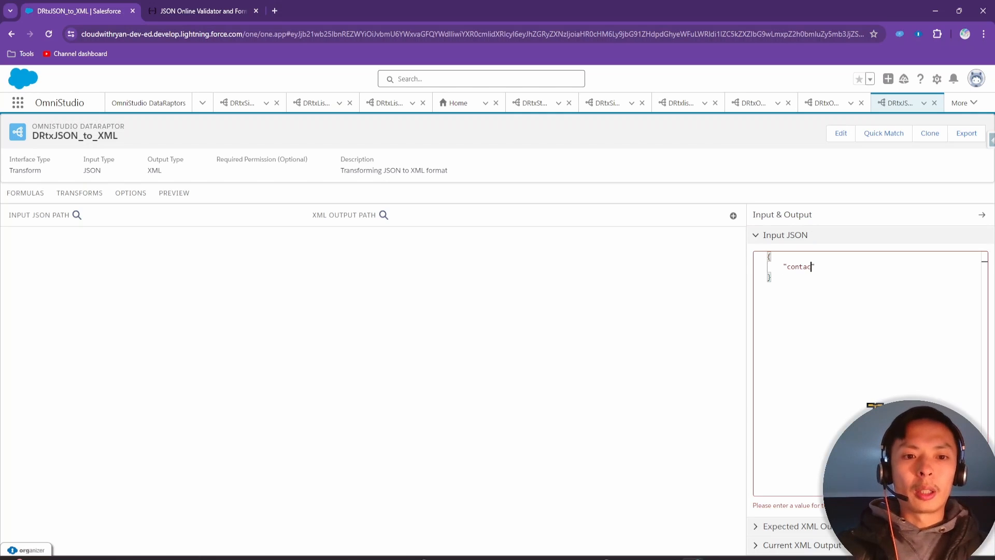
{"action": "type", "text": "\"contact\":"}
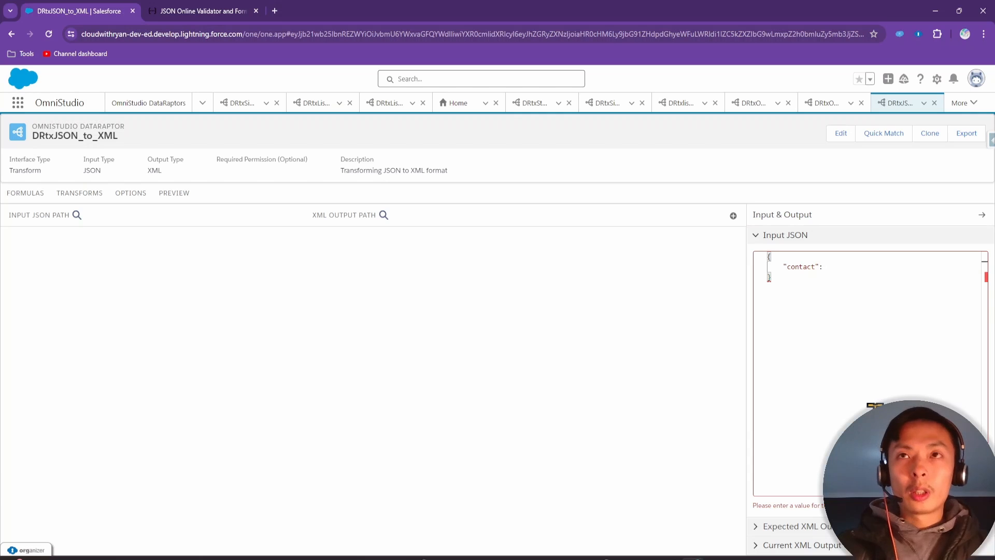
{"action": "type", "text": "{"}
{"action": "key", "text": "Return"}
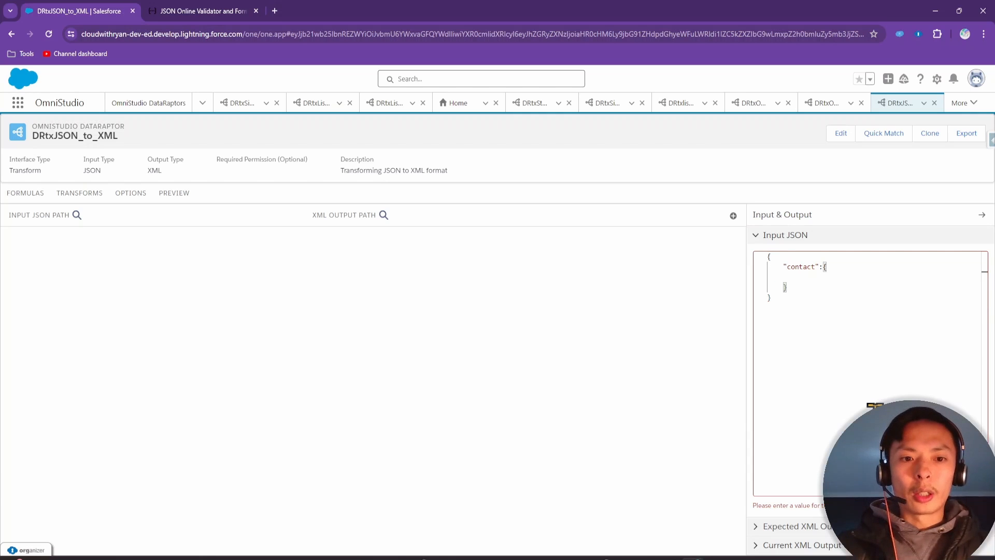
{"action": "type", "text": "\"firstName\":\"Sam\","}
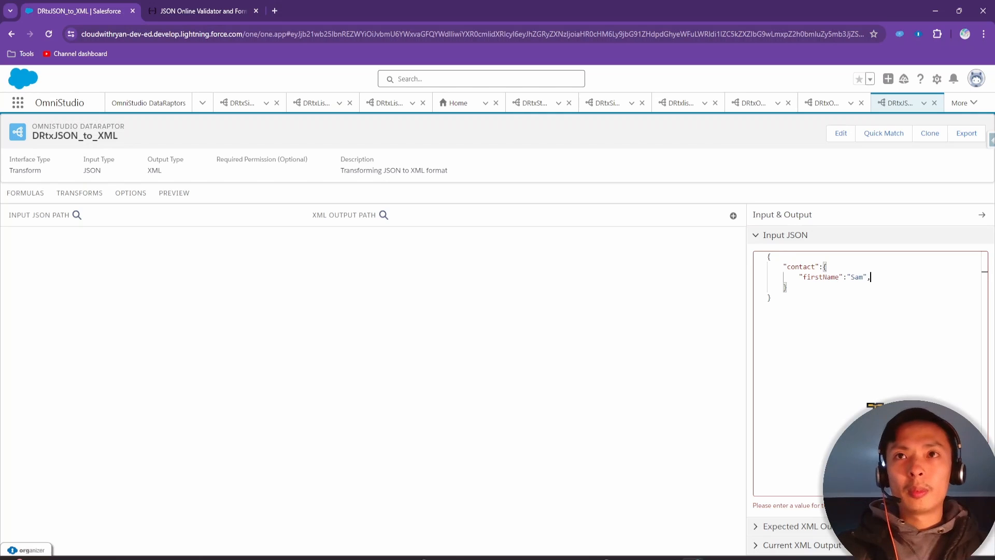
{"action": "key", "text": "Return"}
{"action": "type", "text": "\""}
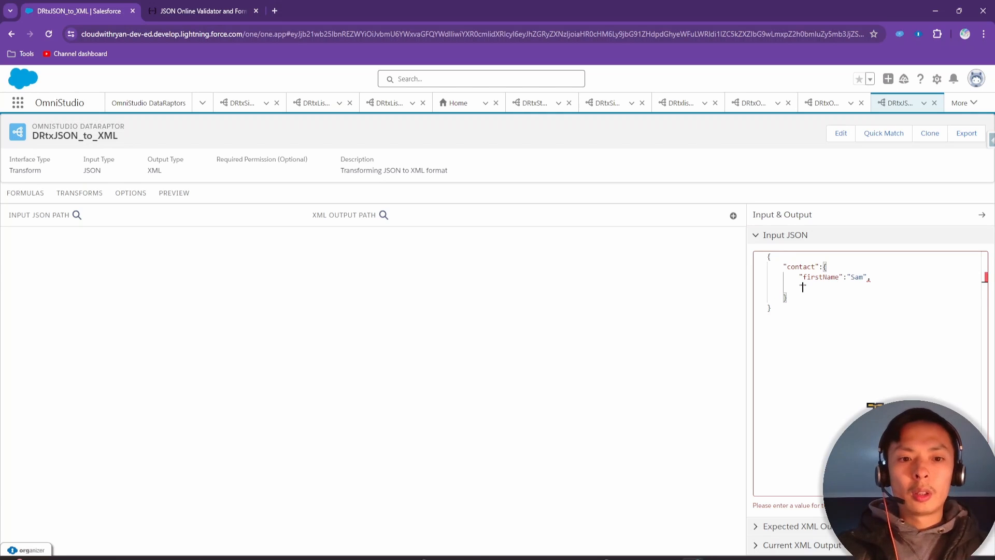
{"action": "type", "text": "lastName"}
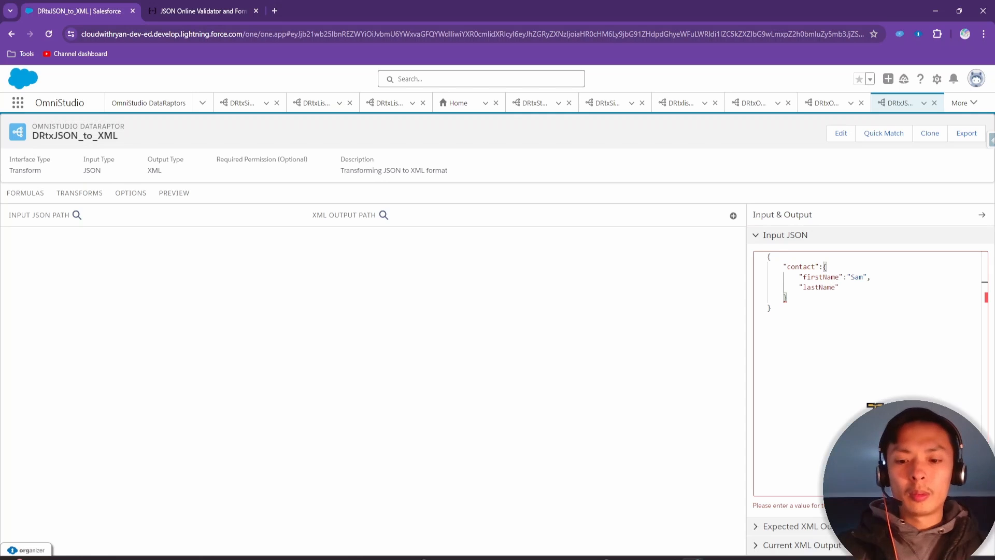
{"action": "type", "text": "\":"}
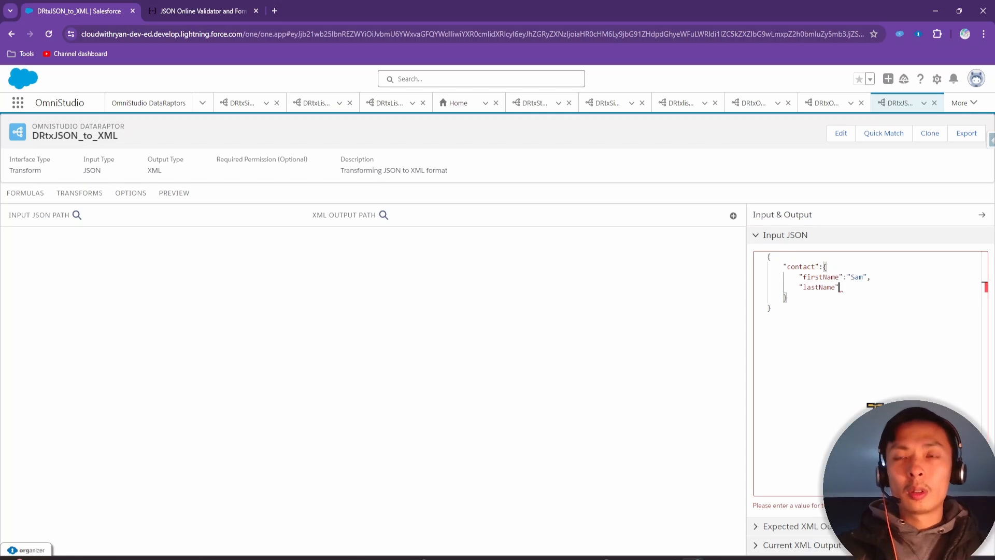
{"action": "type", "text": "\"Thomas\","}
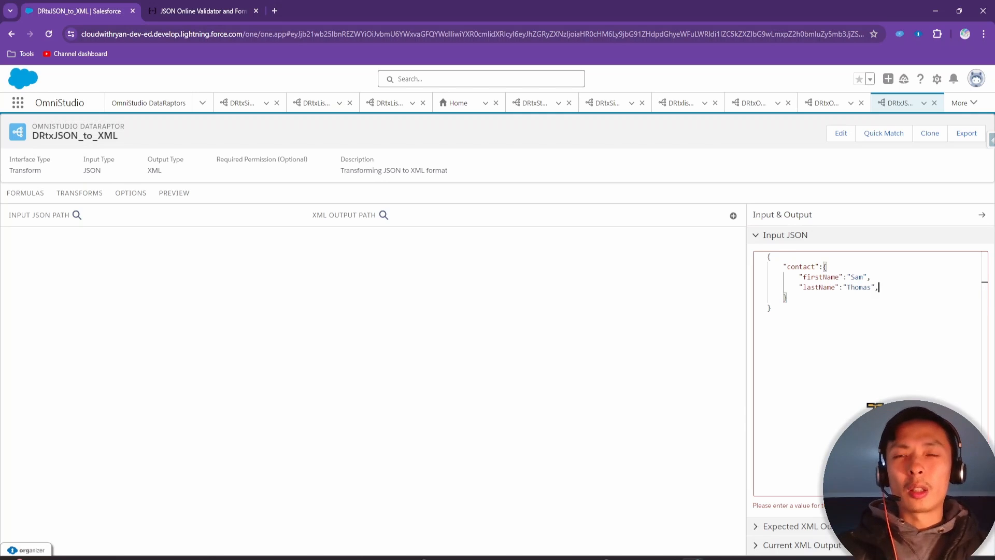
{"action": "key", "text": "Return"}
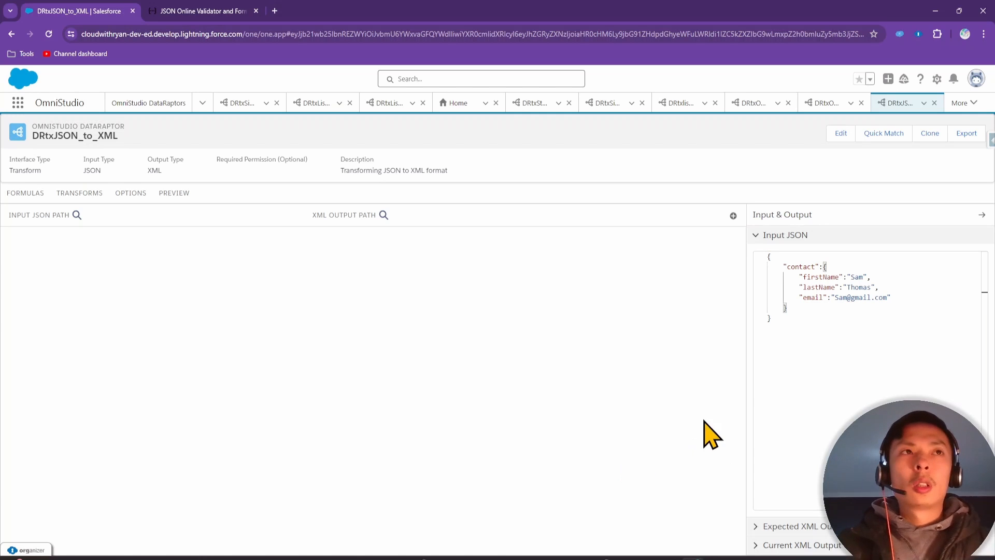
Map contact:firstName to the XML output path contact:firstName
{"action": "left_click", "coordinate": [733, 216]}
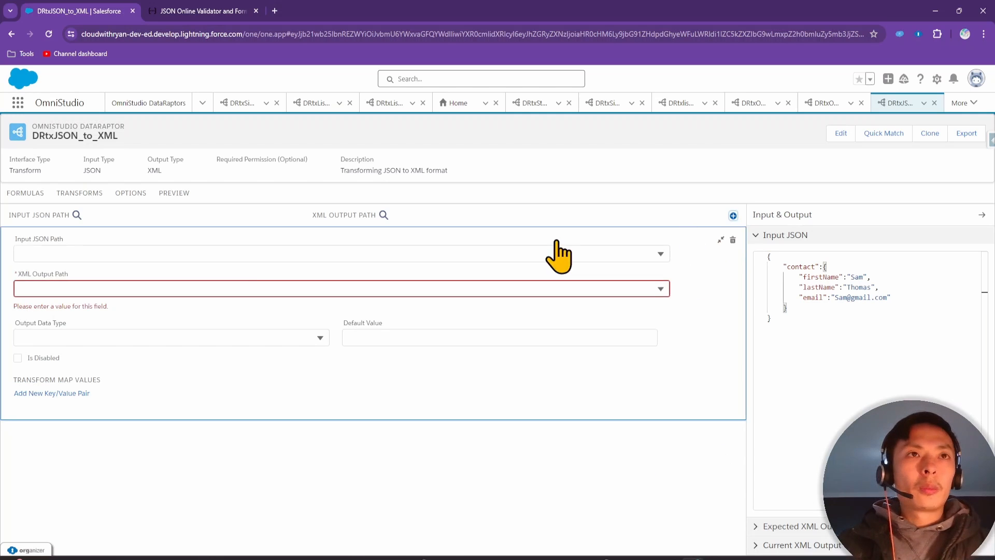
{"action": "left_click", "coordinate": [161, 255]}
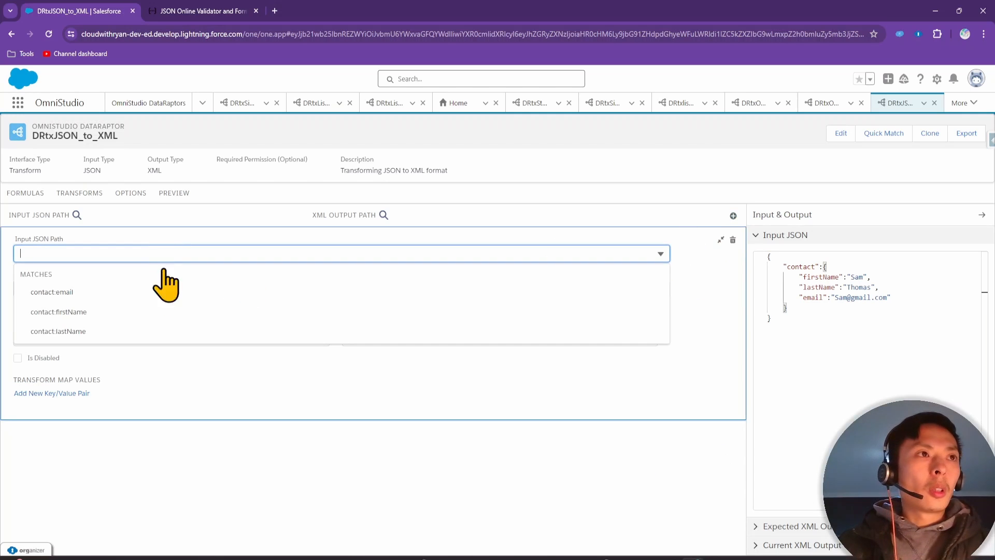
{"action": "left_click", "coordinate": [127, 311]}
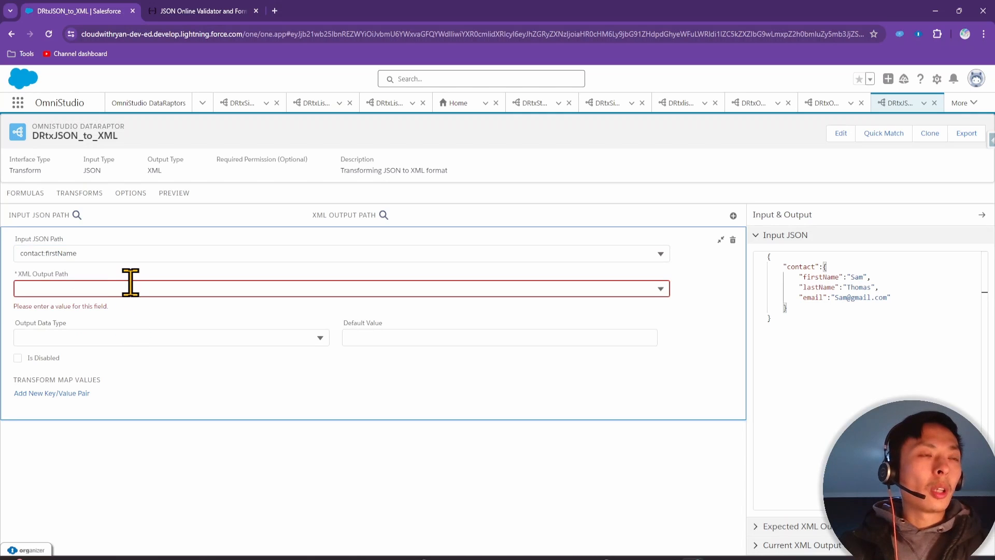
{"action": "left_click", "coordinate": [132, 283]}
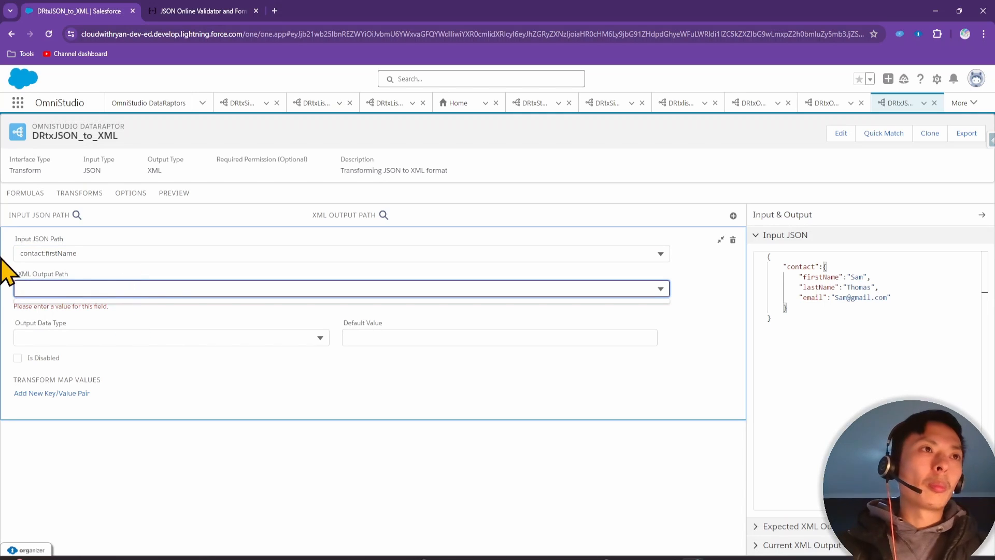
{"action": "left_click", "coordinate": [114, 249]}
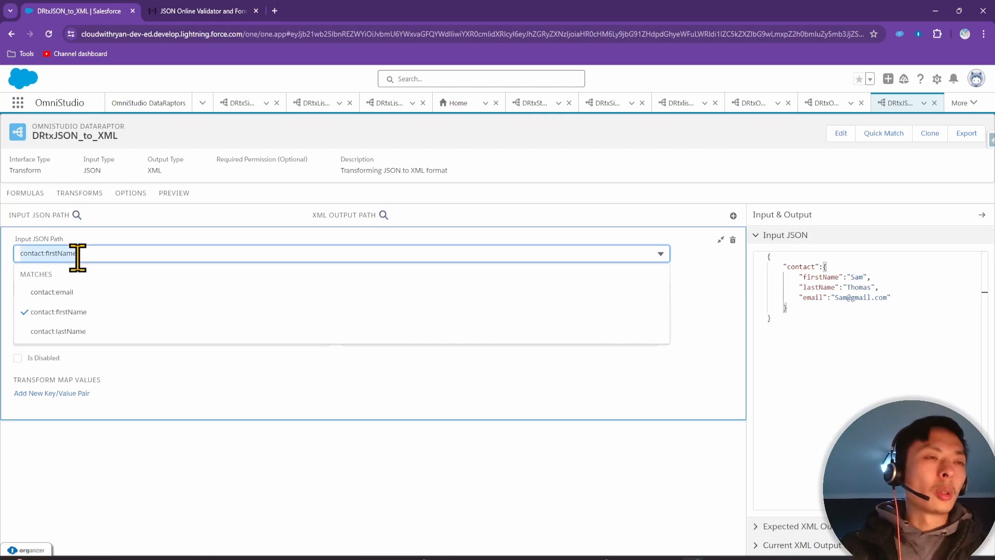
{"action": "left_click", "coordinate": [114, 419]}
{"action": "left_click", "coordinate": [107, 288]}
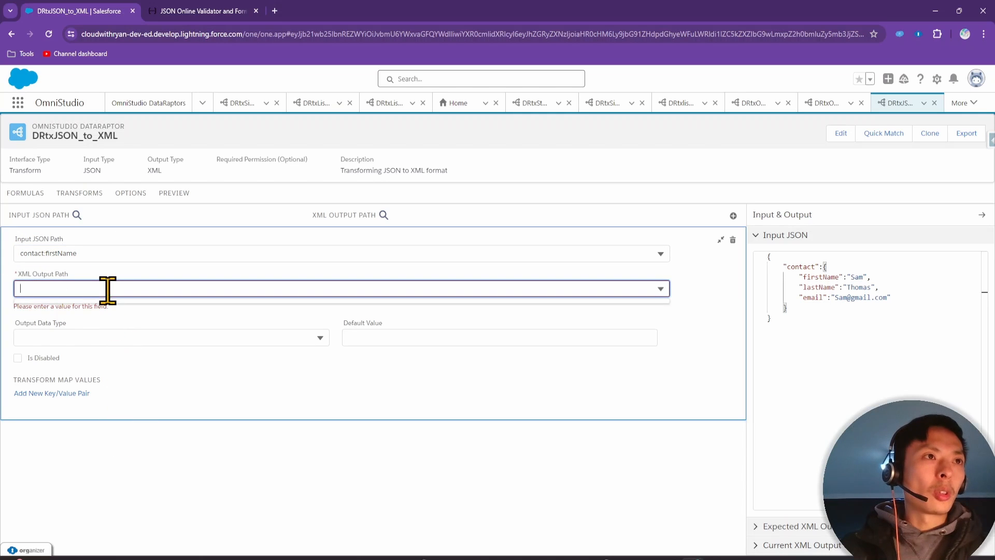
{"action": "type", "text": "contact:firstName"}
{"action": "left_click", "coordinate": [109, 314]}
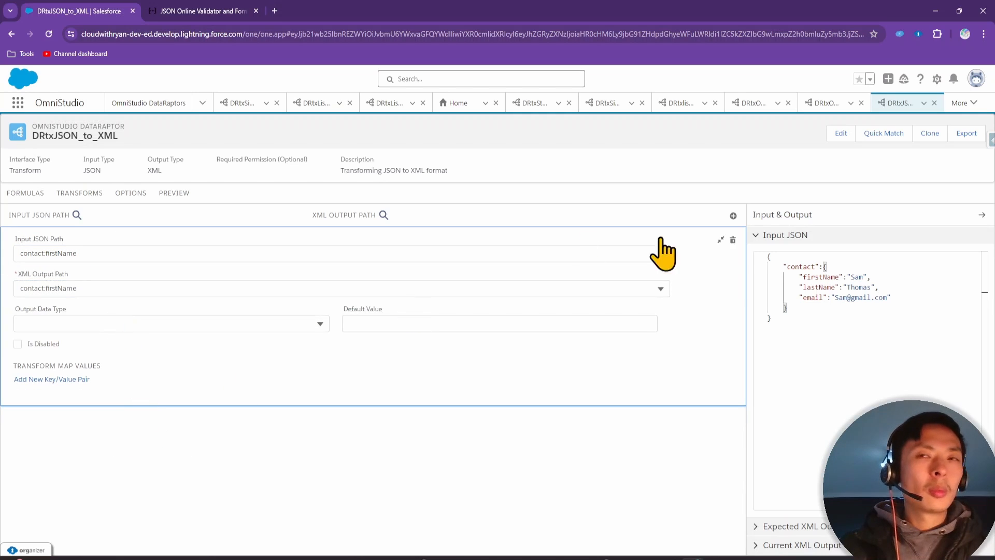
Map contact:lastName to the XML output path contact:lastName
{"action": "left_click", "coordinate": [733, 216]}
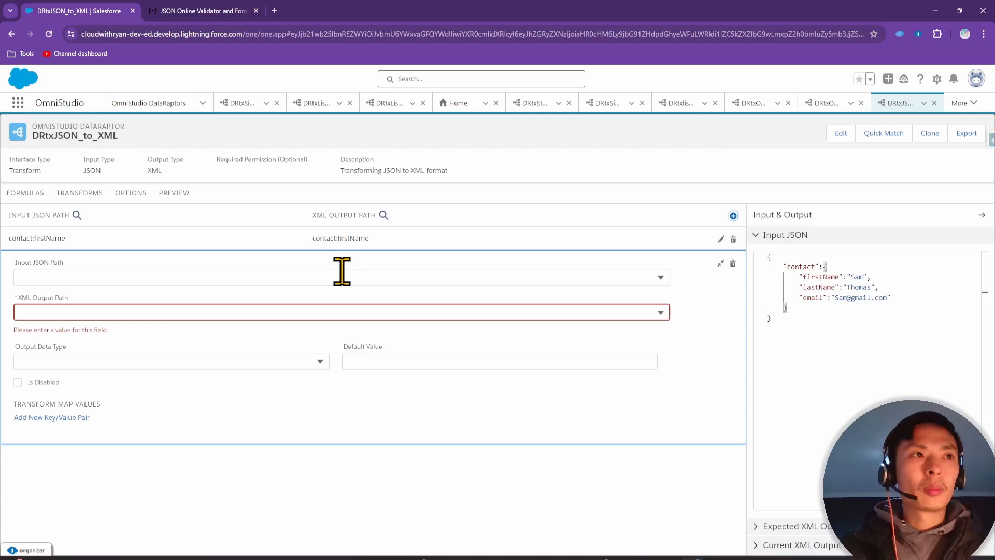
{"action": "left_click", "coordinate": [87, 279]}
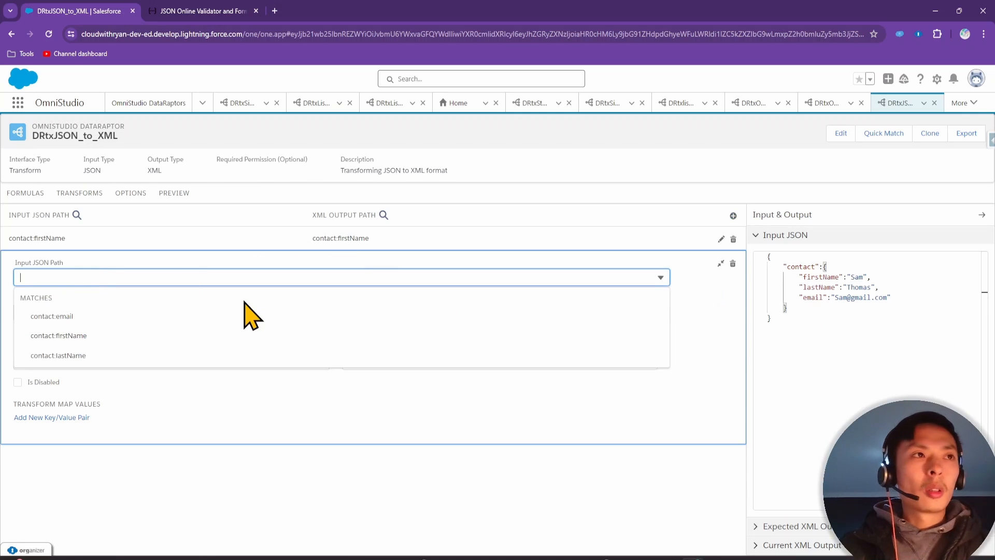
{"action": "left_click", "coordinate": [113, 356]}
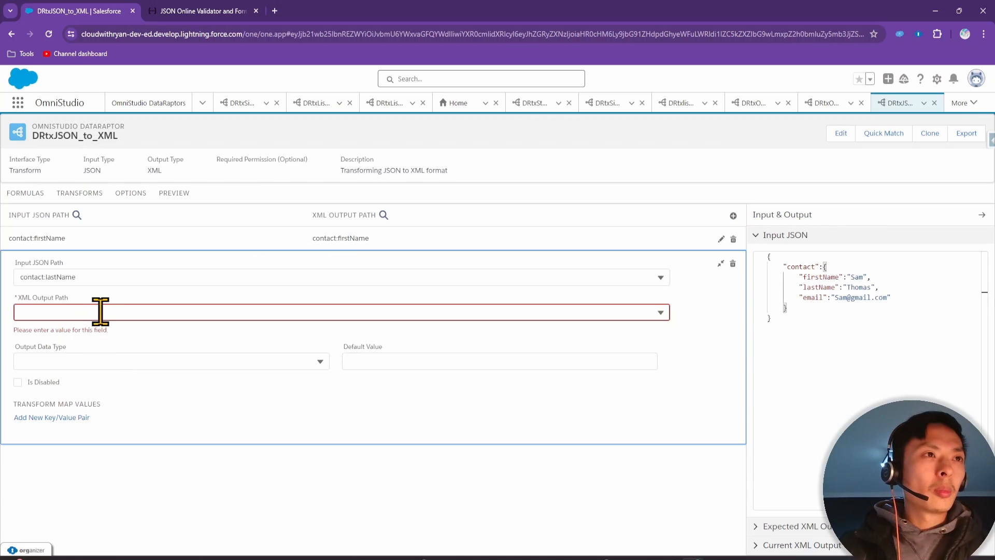
{"action": "left_click", "coordinate": [97, 277]}
{"action": "left_click", "coordinate": [83, 476]}
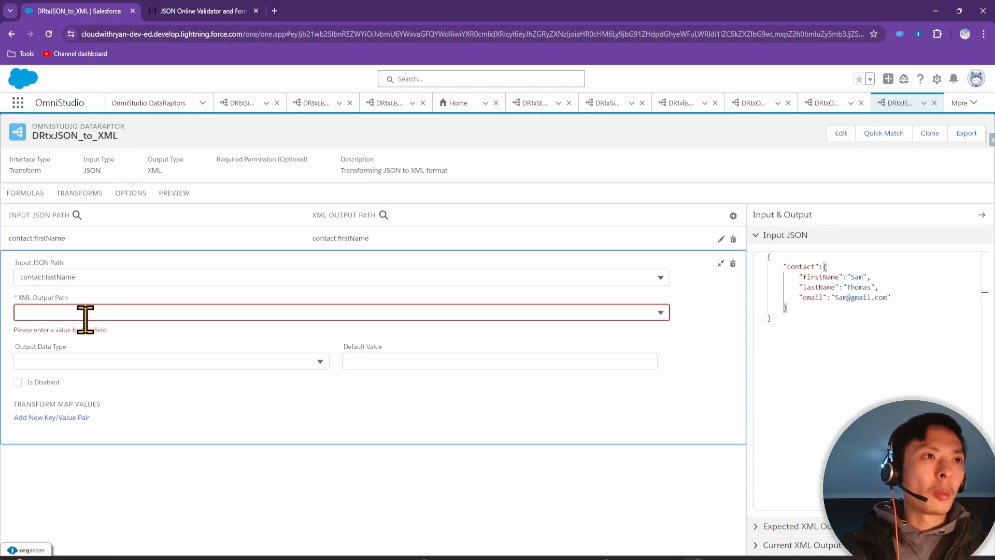
{"action": "left_click", "coordinate": [85, 312]}
{"action": "type", "text": "contact:lastName"}
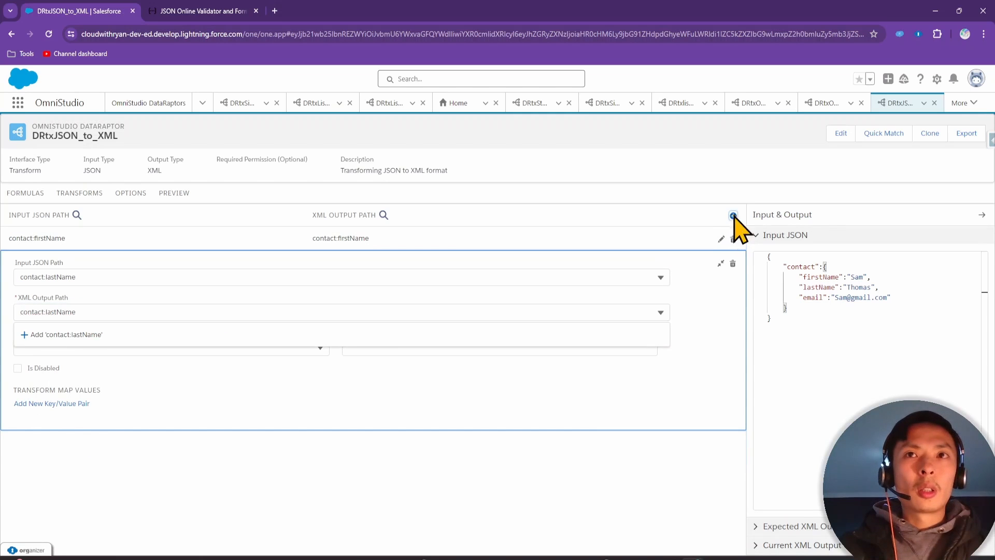
Map contact:email to the XML output path contact:email
{"action": "left_click", "coordinate": [733, 215]}
{"action": "left_click", "coordinate": [114, 301]}
{"action": "left_click", "coordinate": [57, 338]}
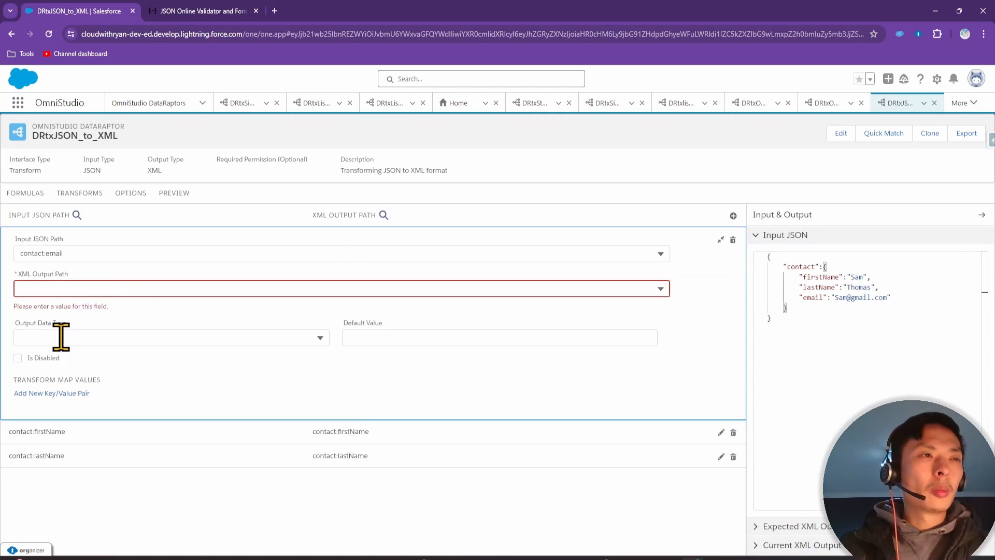
{"action": "left_click", "coordinate": [93, 254]}
{"action": "left_click_drag", "start_coordinate": [93, 258], "coordinate": [7, 260]}
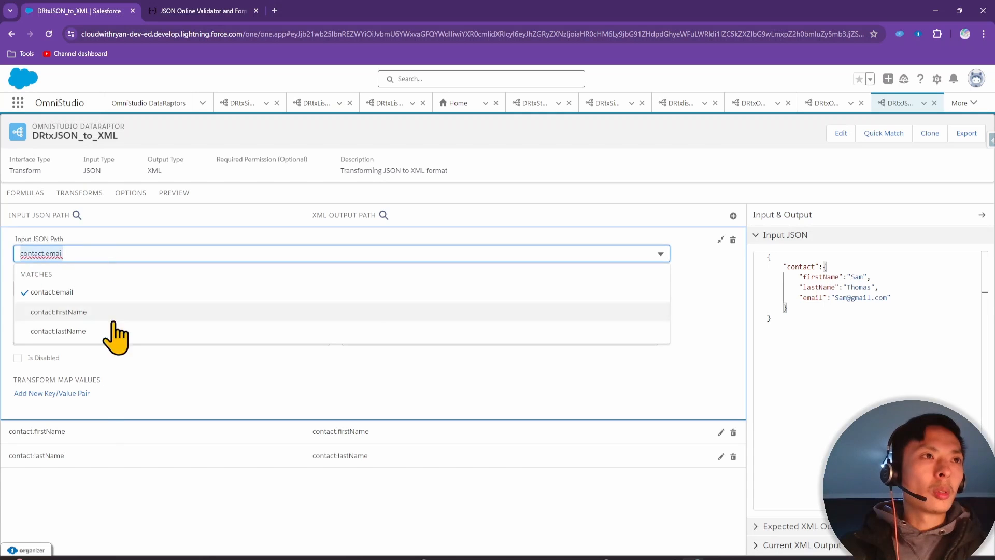
{"action": "key", "text": "ctrl+c"}
{"action": "left_click", "coordinate": [96, 492]}
{"action": "left_click", "coordinate": [116, 291]}
{"action": "key", "text": "ctrl+v"}
{"action": "left_click", "coordinate": [182, 505]}
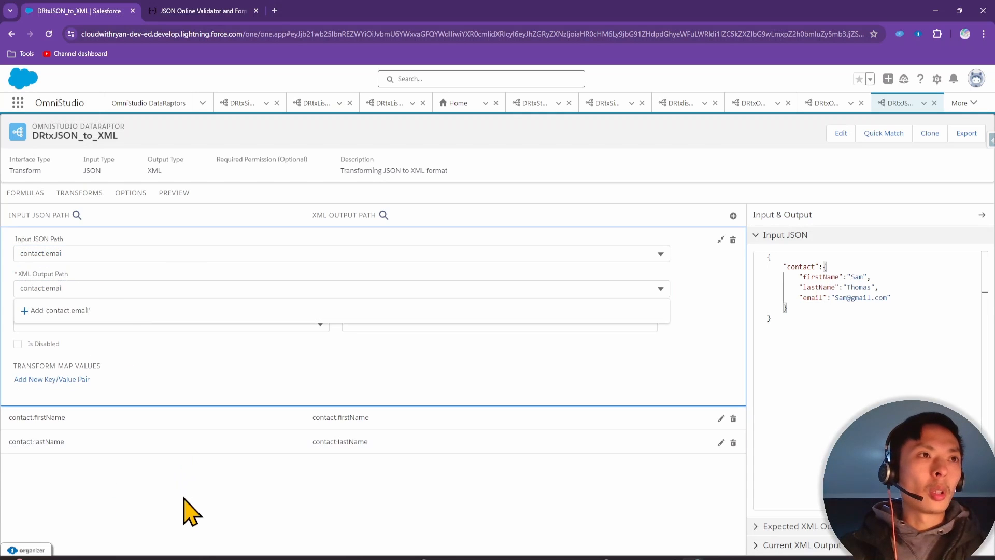
Expand Current XML Output and inspect the generated firstName, lastName and email elements
{"action": "left_click", "coordinate": [798, 527]}
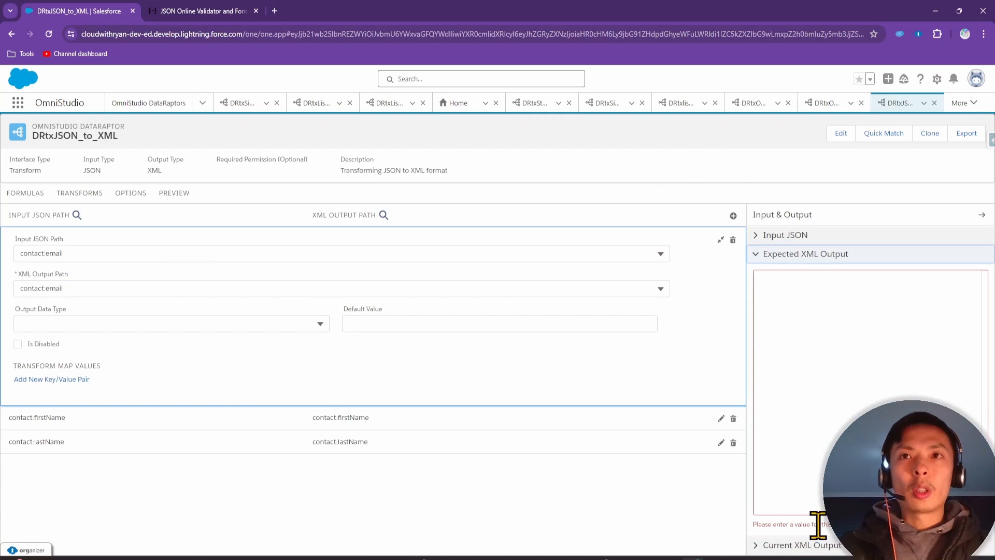
{"action": "left_click", "coordinate": [810, 545]}
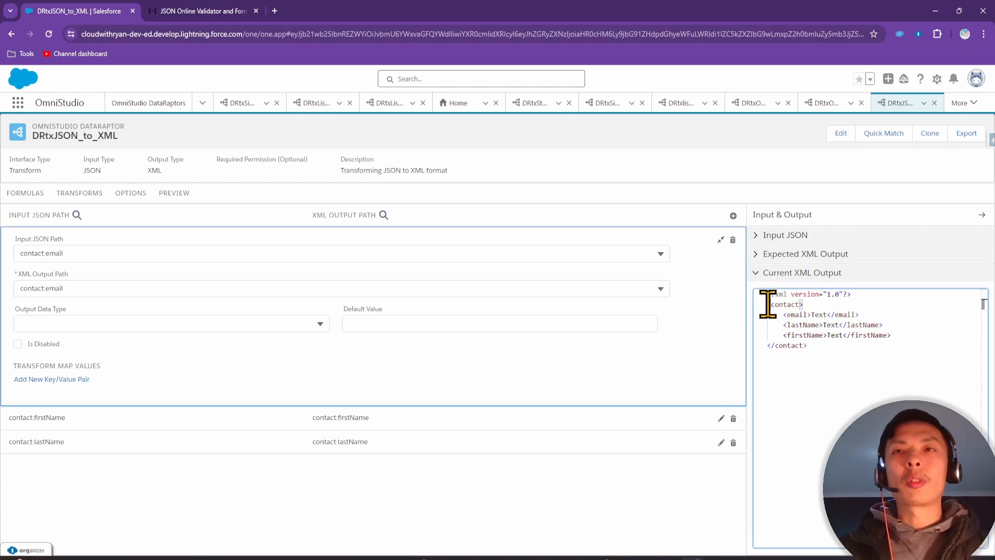
{"action": "left_click_drag", "start_coordinate": [767, 304], "coordinate": [817, 304]}
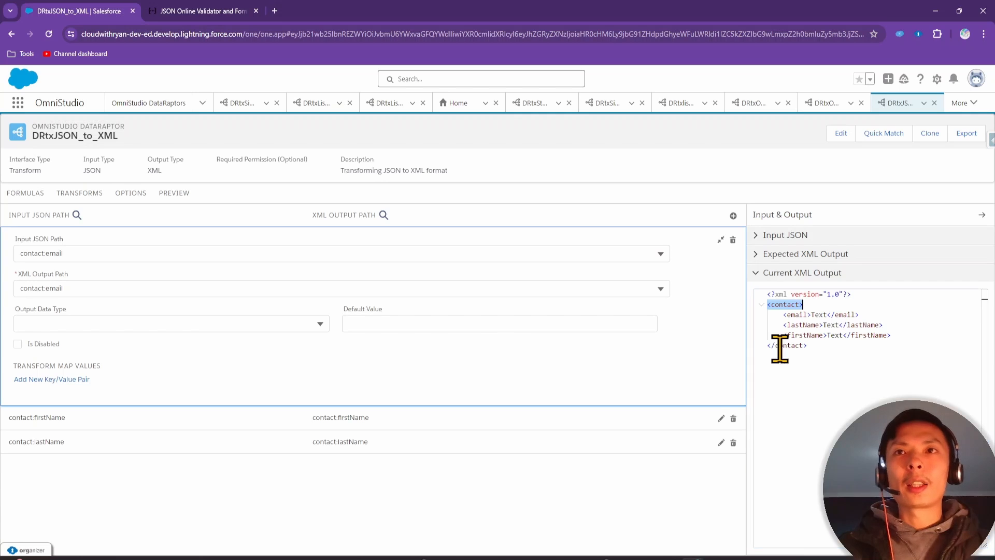
{"action": "left_click", "coordinate": [815, 347]}
{"action": "left_click_drag", "start_coordinate": [784, 315], "coordinate": [902, 332]}
{"action": "left_click", "coordinate": [902, 332]}
{"action": "left_click_drag", "start_coordinate": [776, 315], "coordinate": [906, 335]}
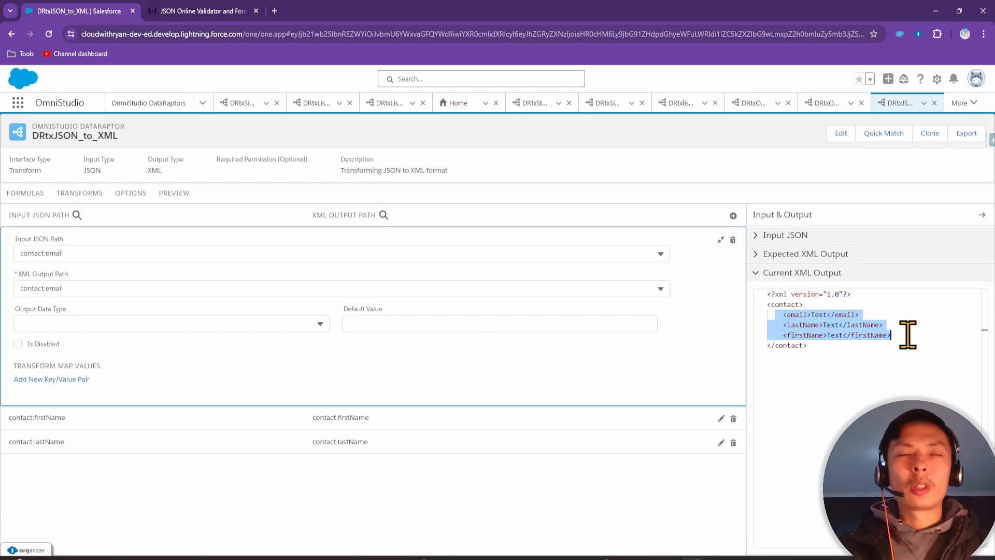
Execute the preview and inspect the returned contact XML response
{"action": "left_click", "coordinate": [789, 236]}
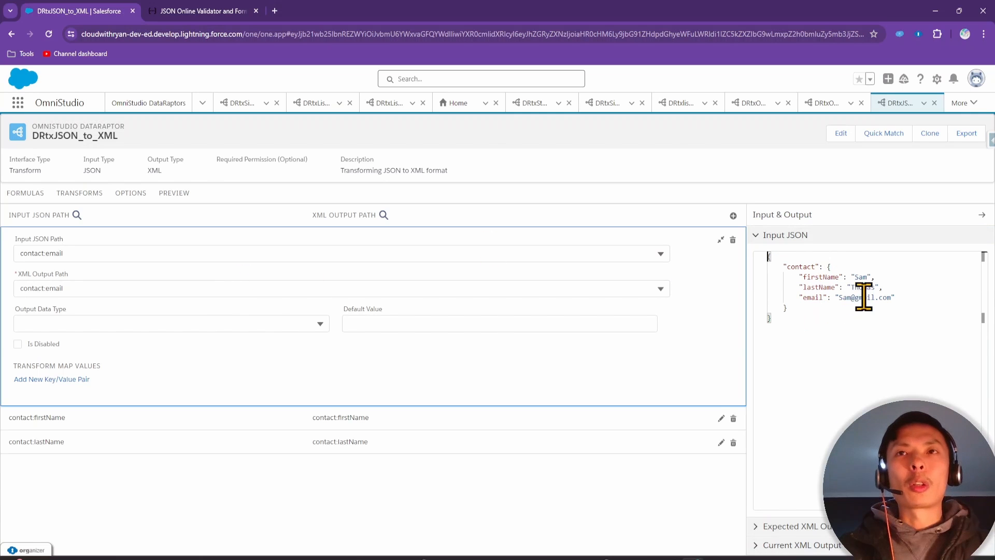
{"action": "left_click", "coordinate": [174, 194]}
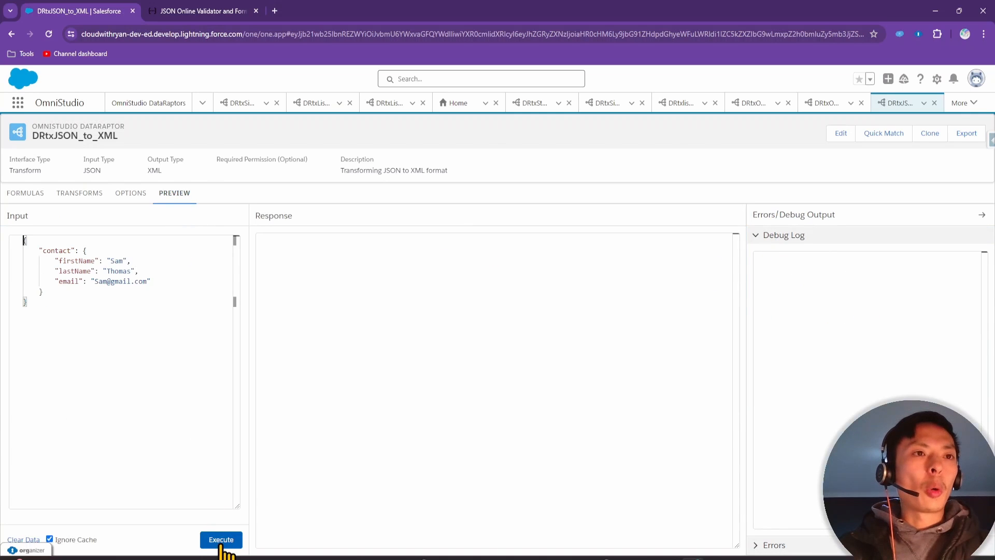
{"action": "left_click", "coordinate": [222, 540]}
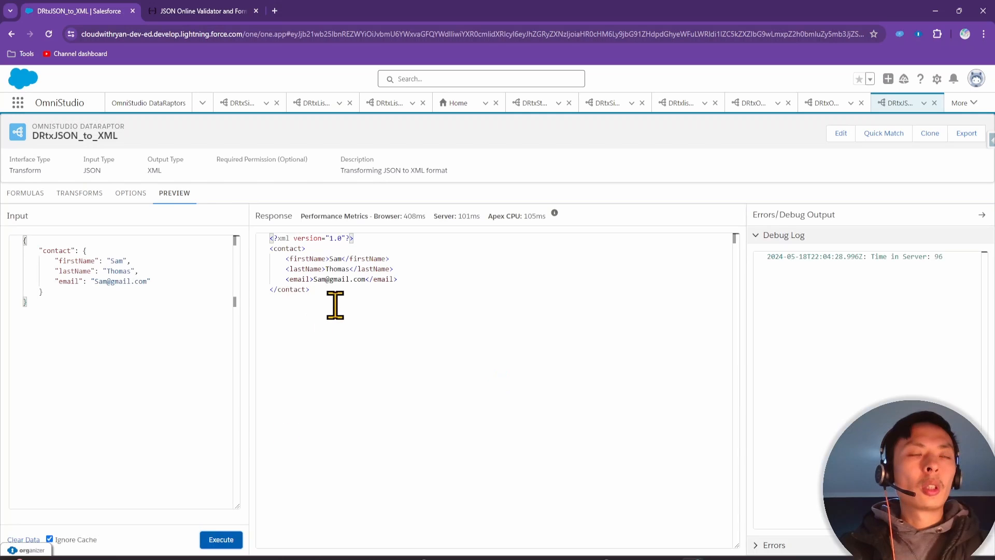
{"action": "left_click_drag", "start_coordinate": [333, 304], "coordinate": [237, 244]}
{"action": "left_click", "coordinate": [349, 333]}
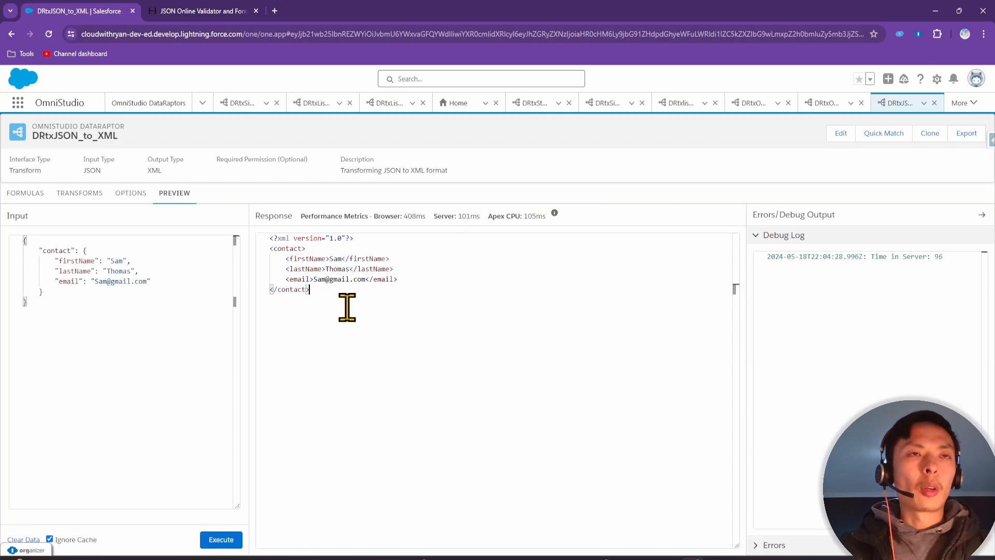
{"action": "left_click_drag", "start_coordinate": [349, 306], "coordinate": [245, 254]}
{"action": "left_click", "coordinate": [363, 359]}
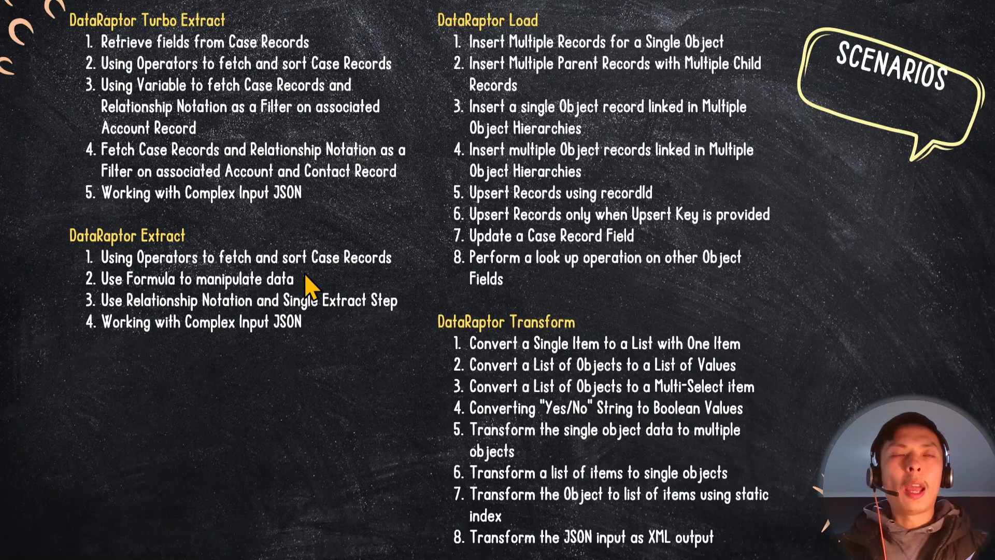